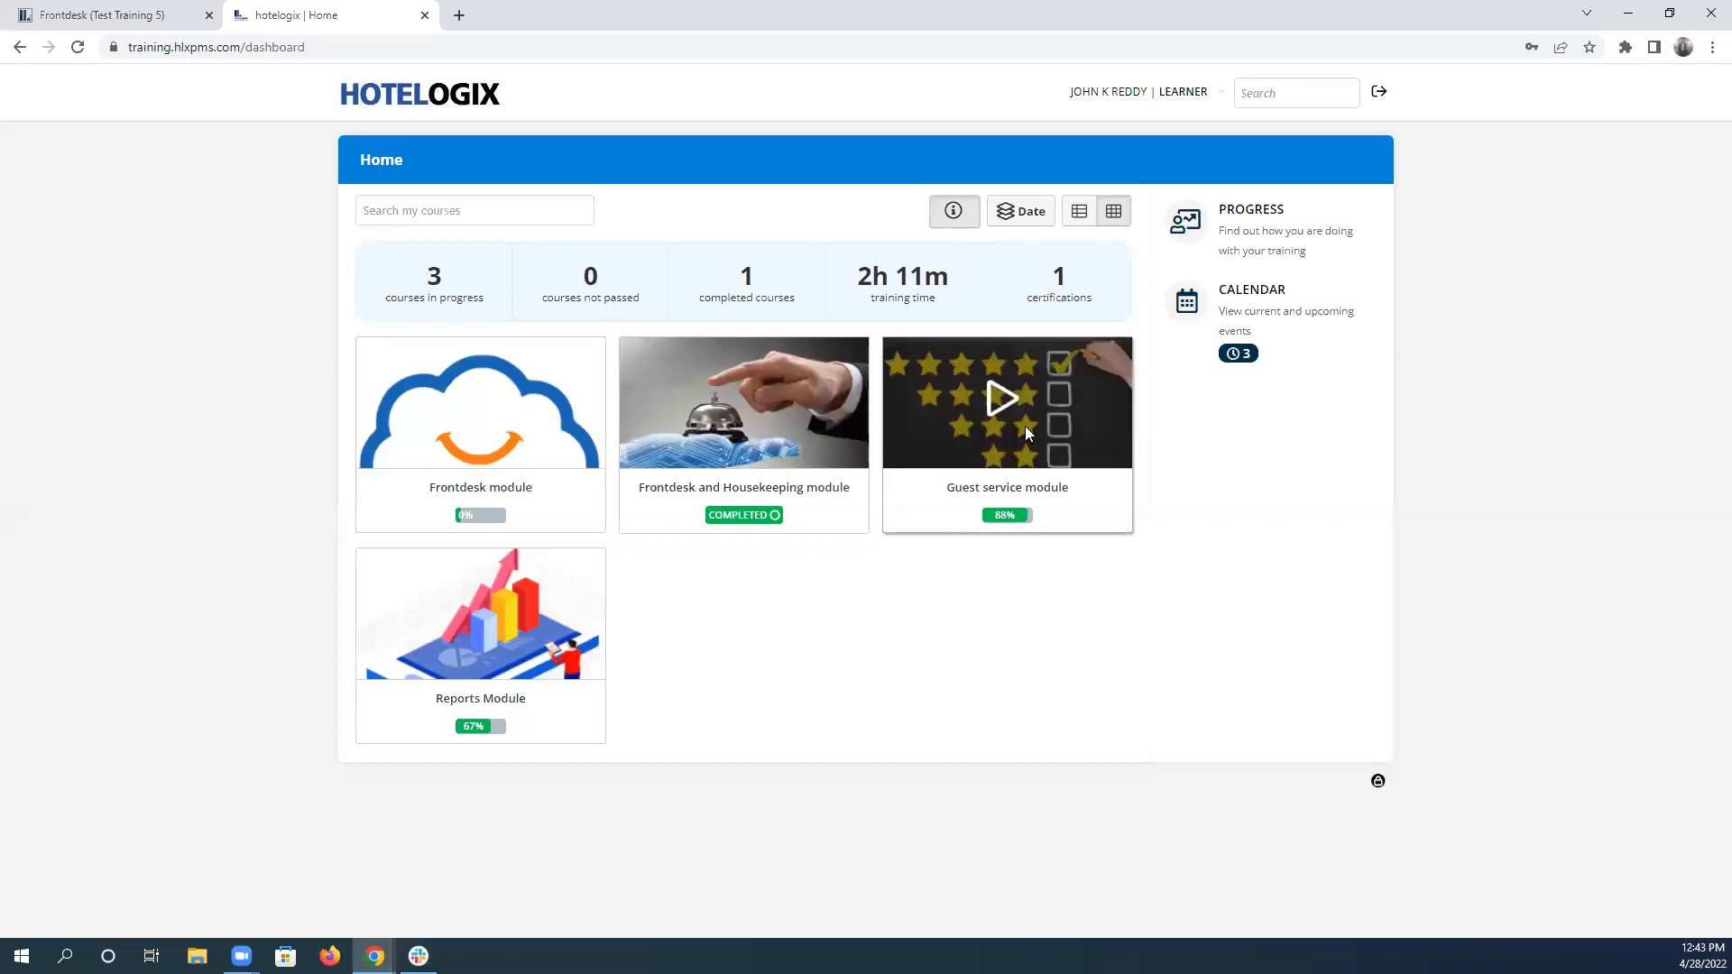
Start the Guest service module's "HSP - Assignment on Guest service, and Lost & found scenario" test and read the first scenario.
left_click(1008, 406)
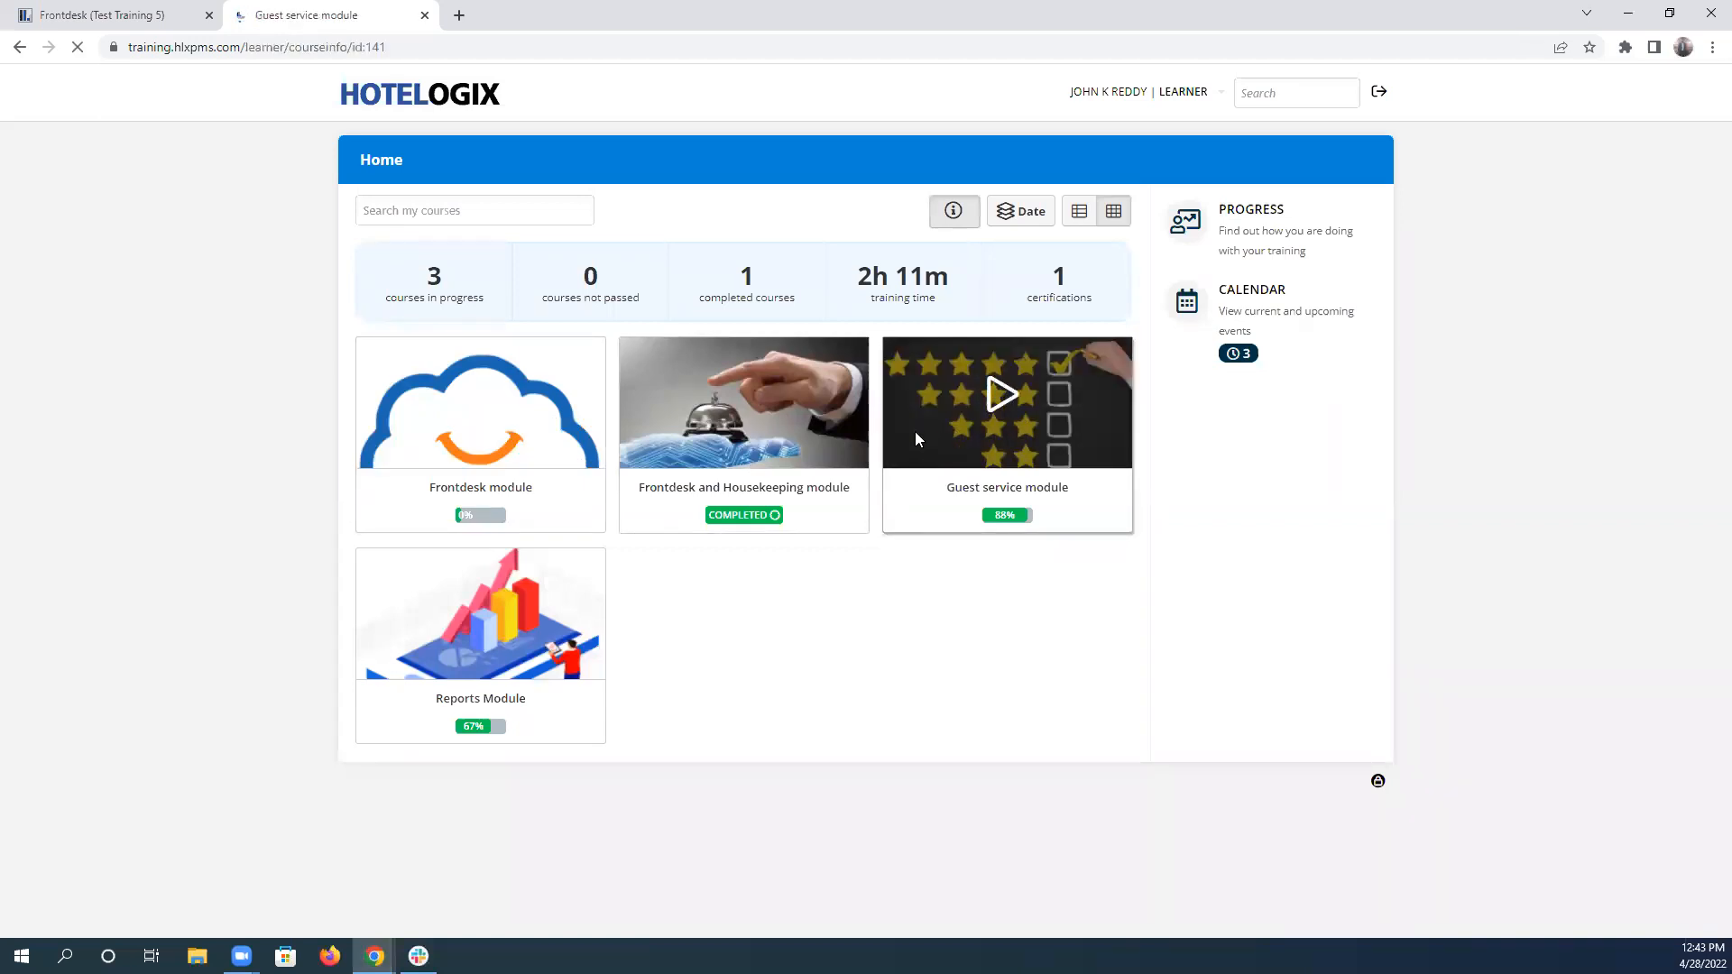
scroll(707, 567, "down", 1)
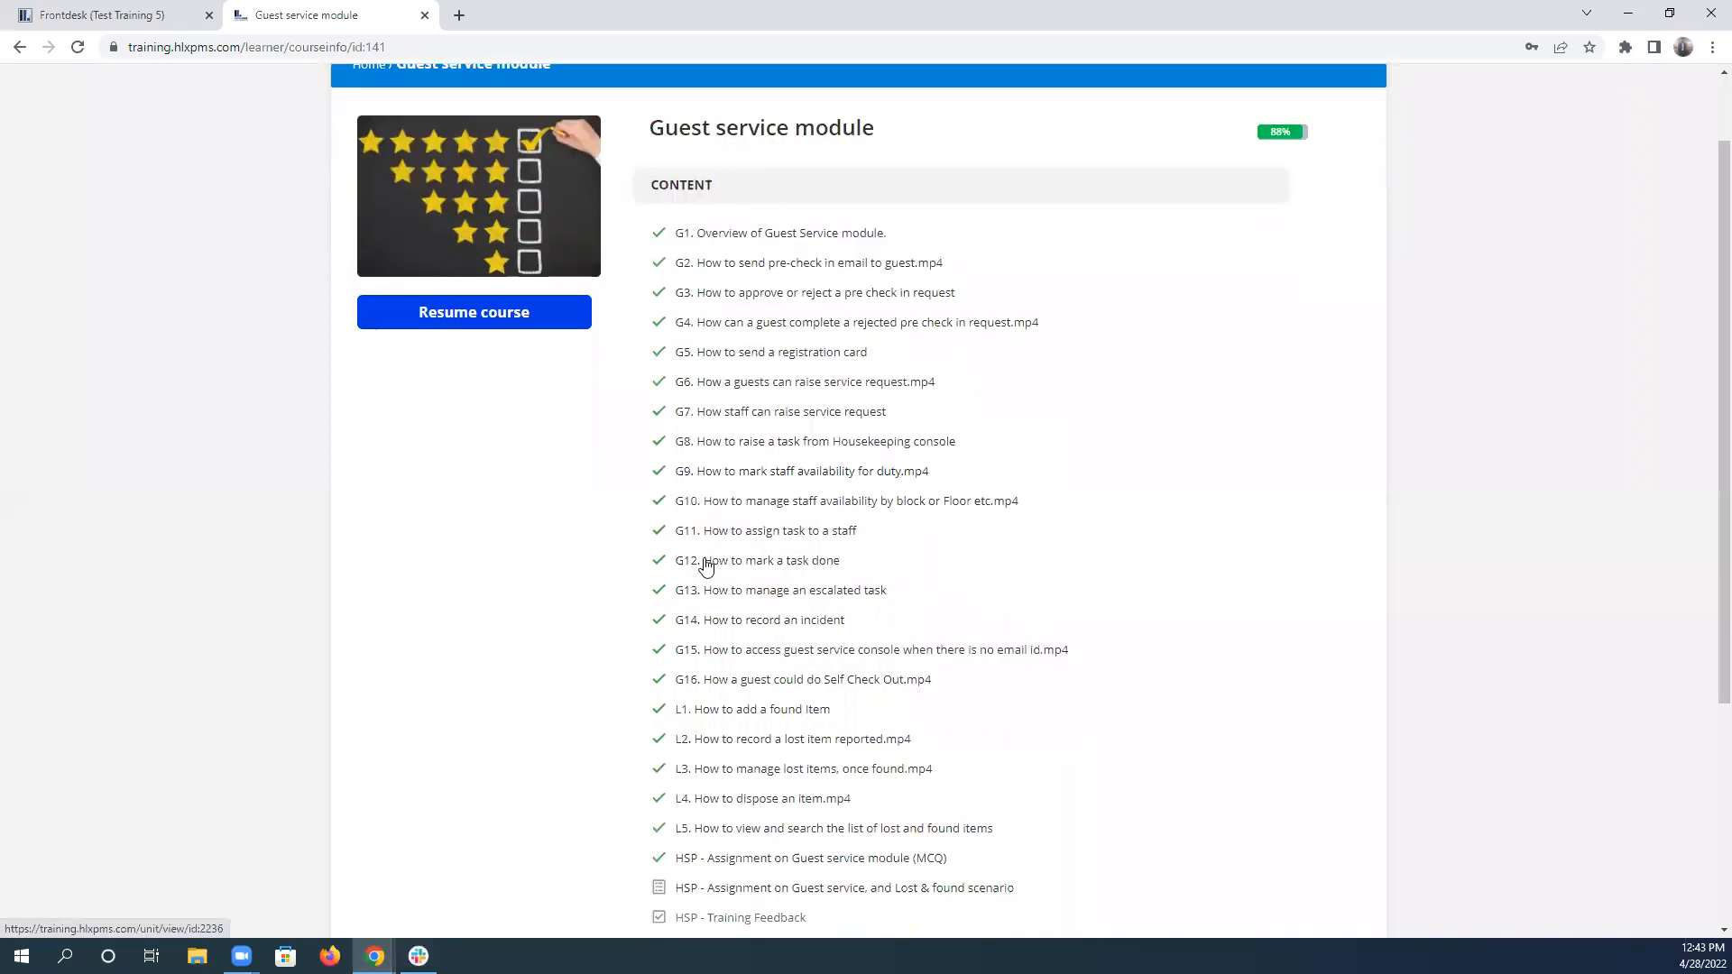
scroll(706, 567, "down", 4)
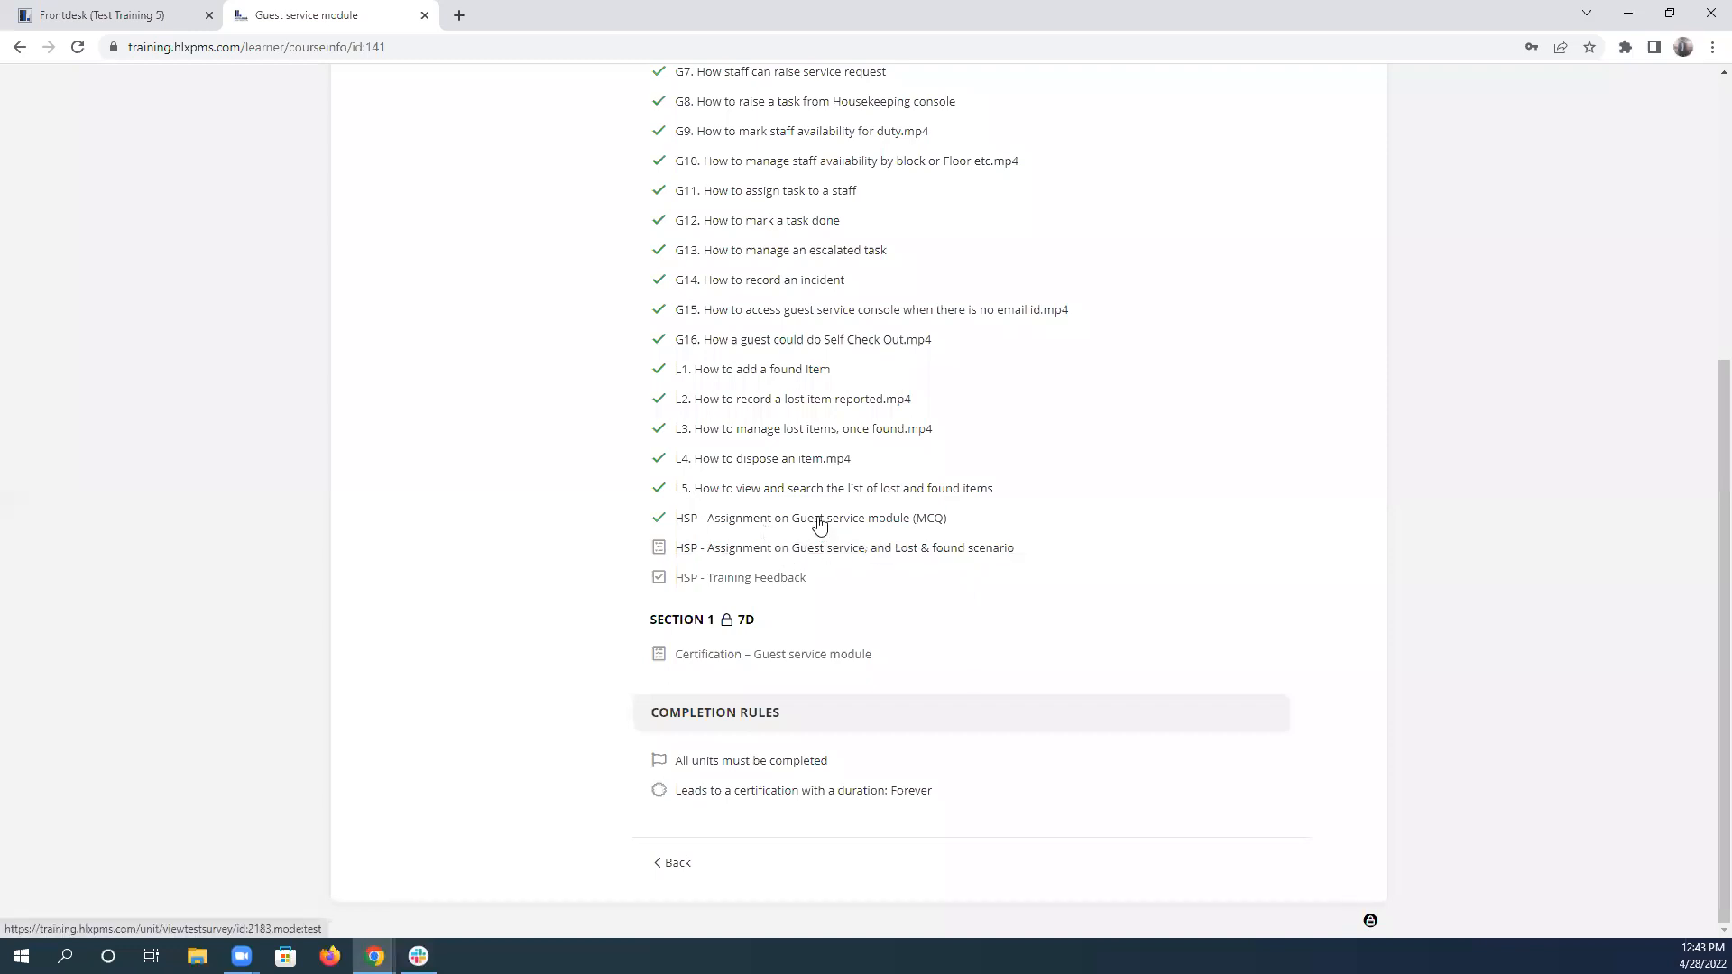
scroll(843, 403, "up", 5)
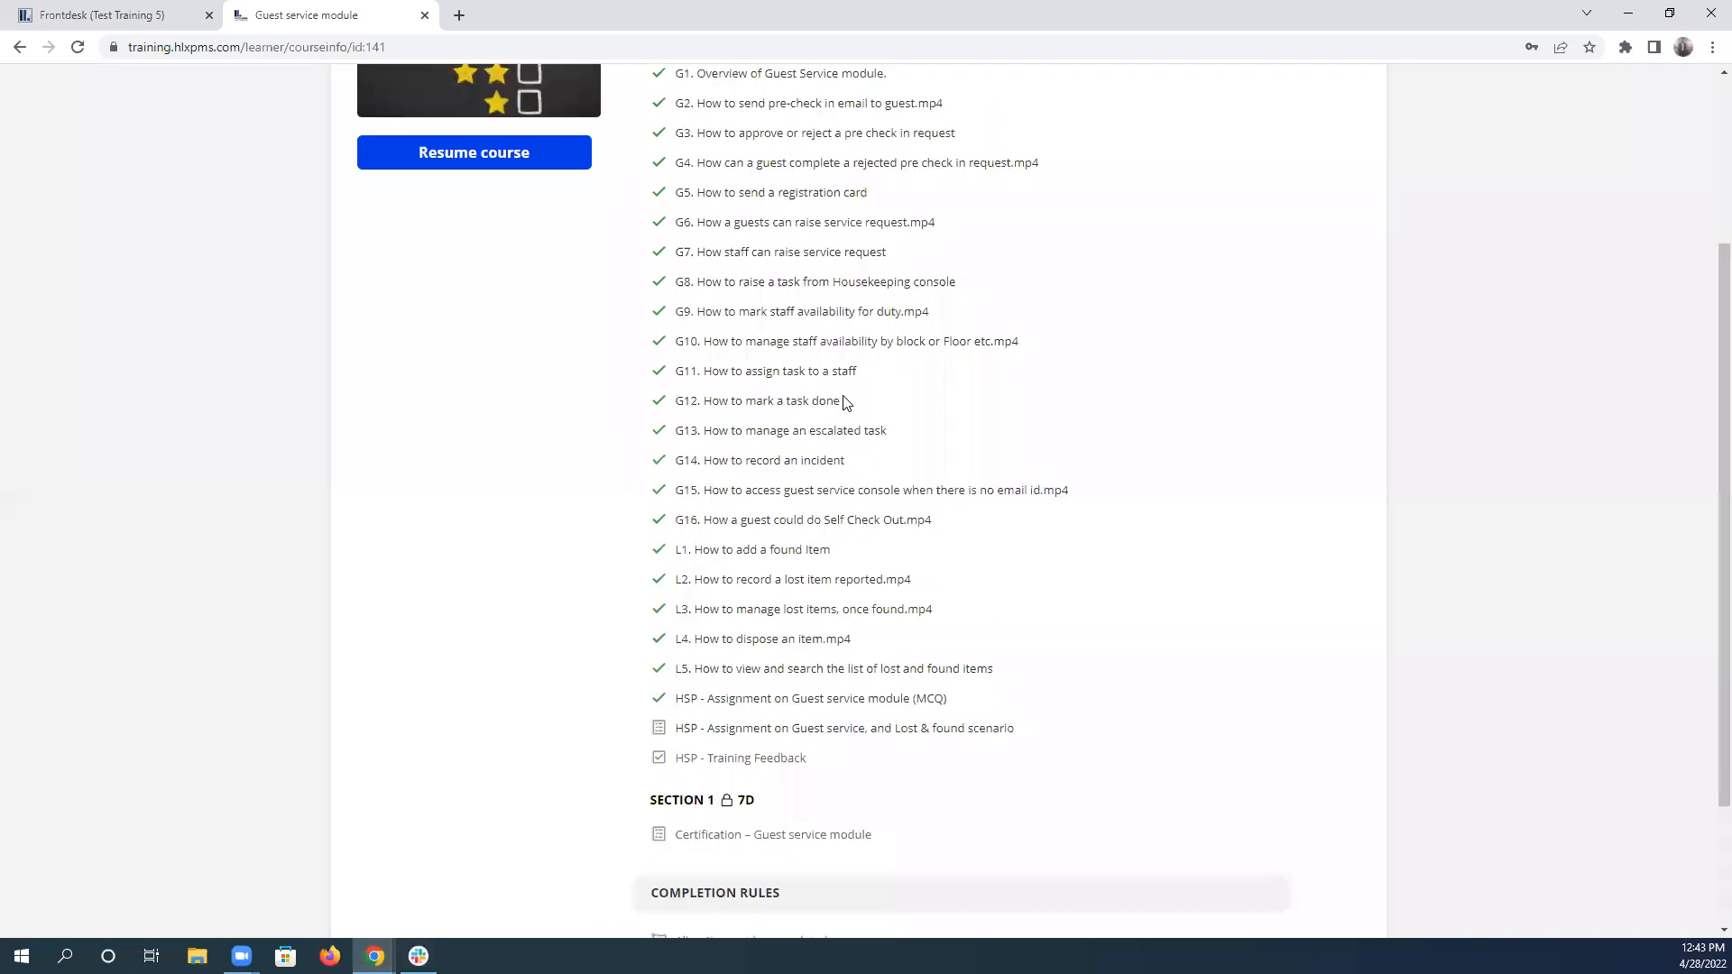
scroll(803, 420, "down", 5)
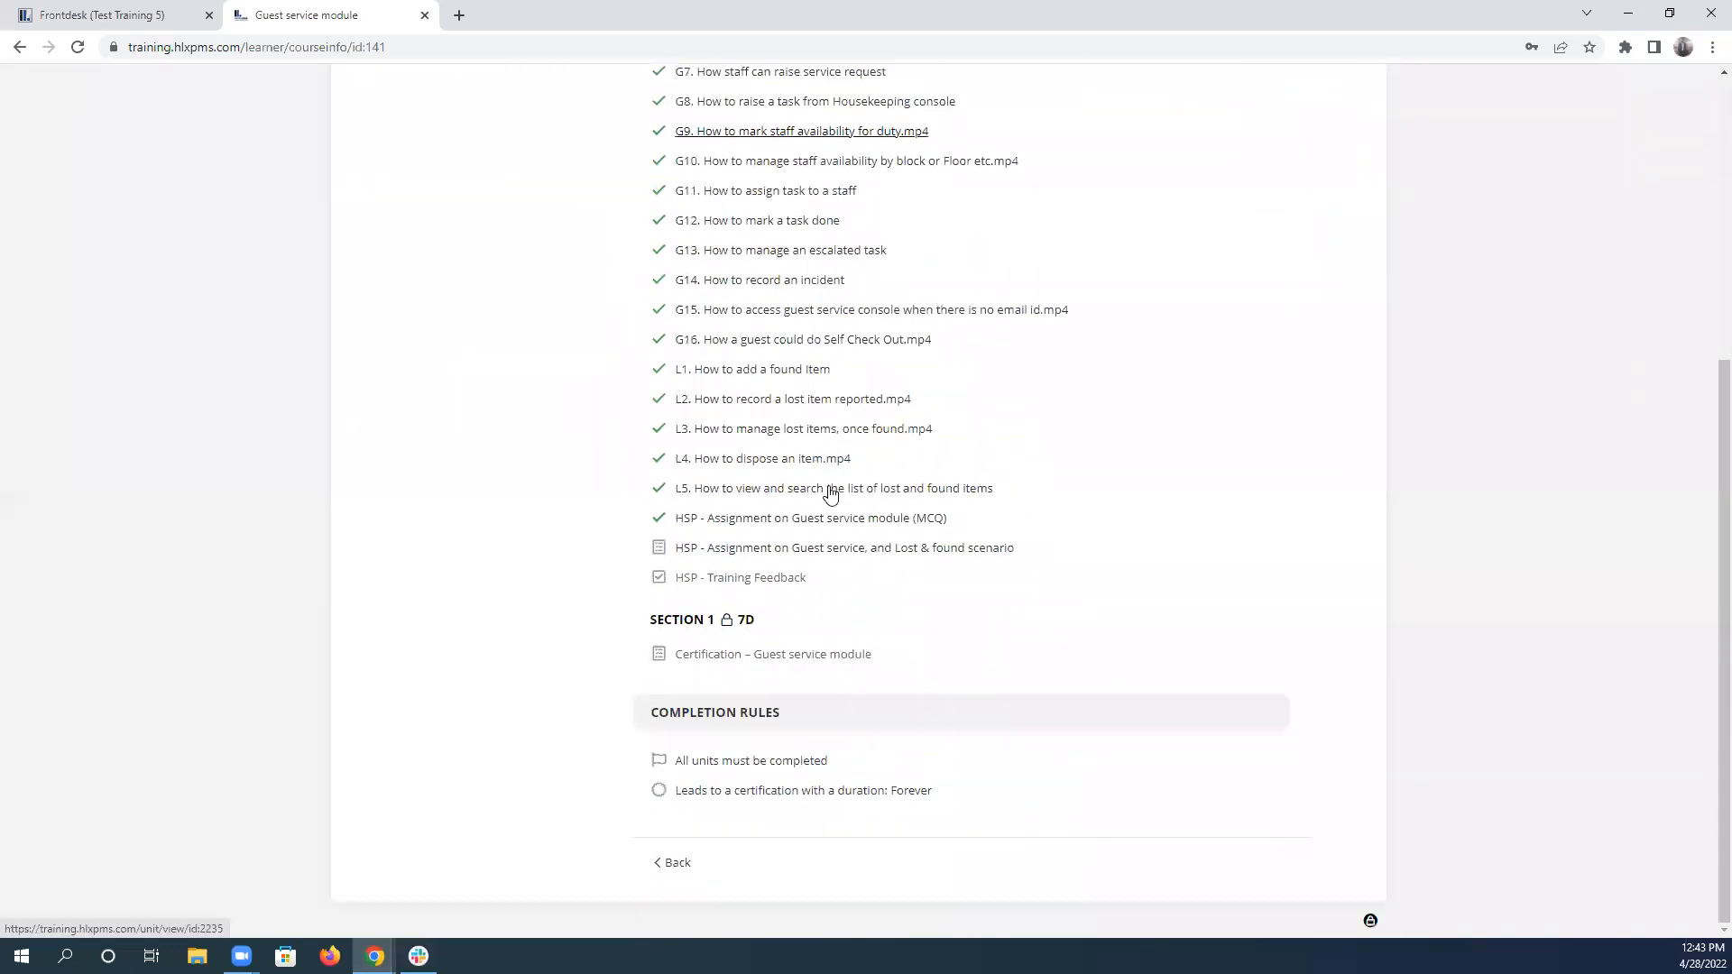
left_click(832, 550)
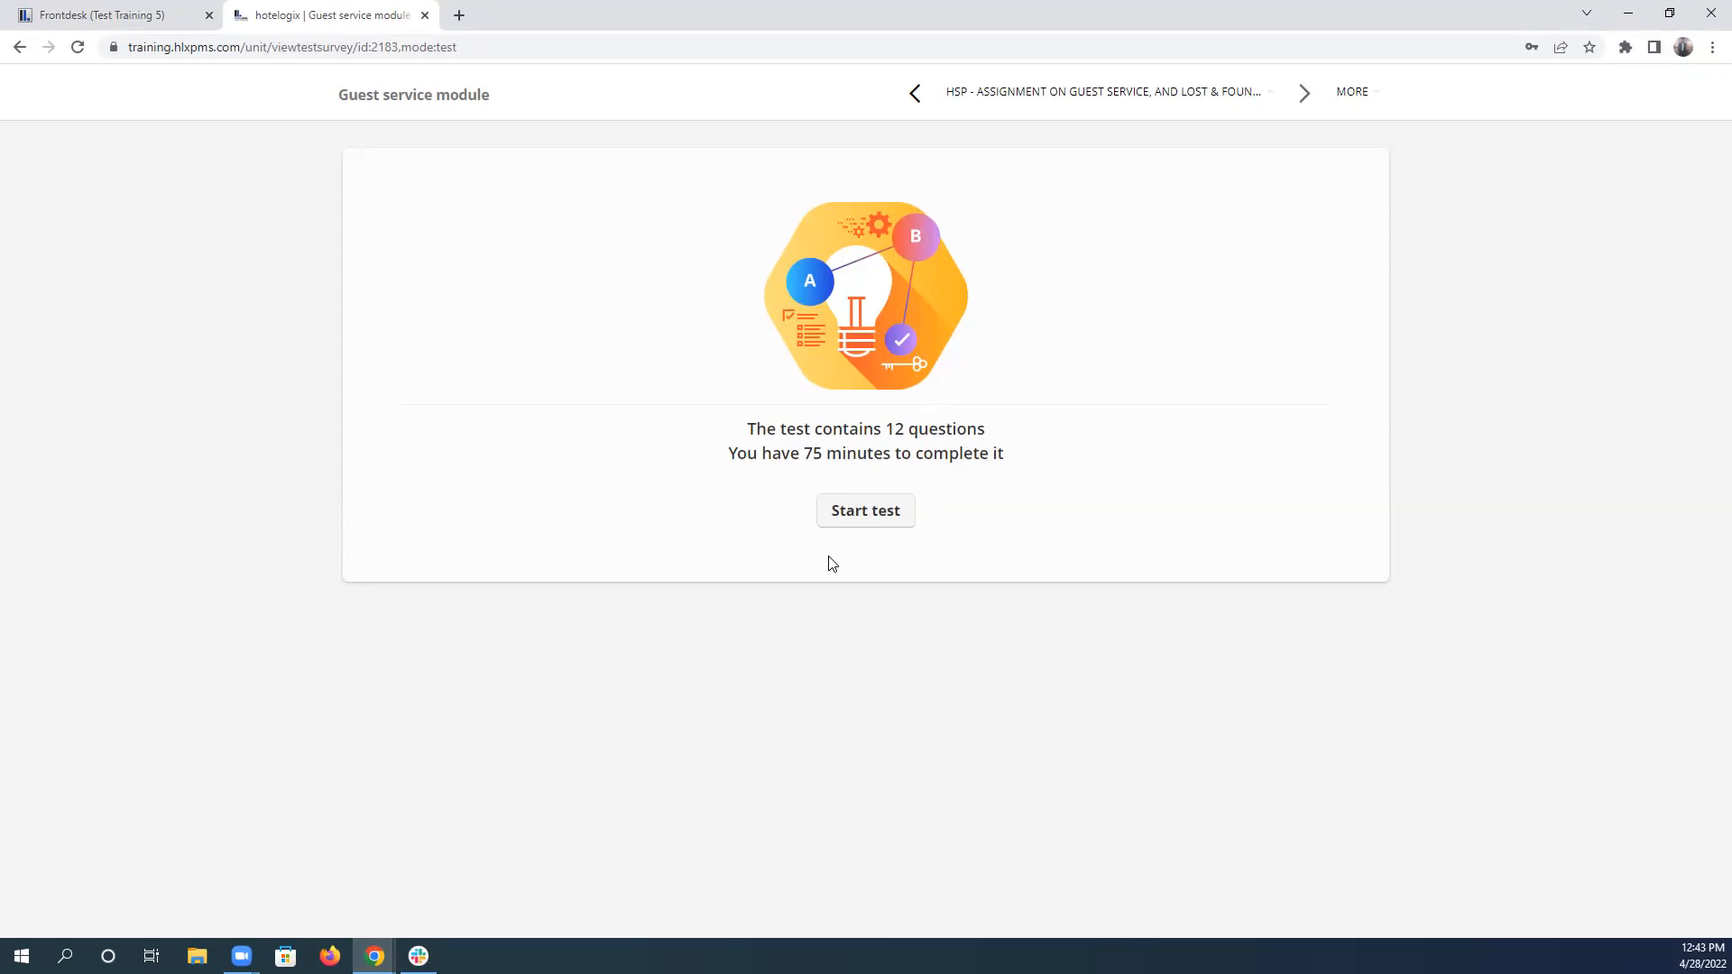
left_click(867, 510)
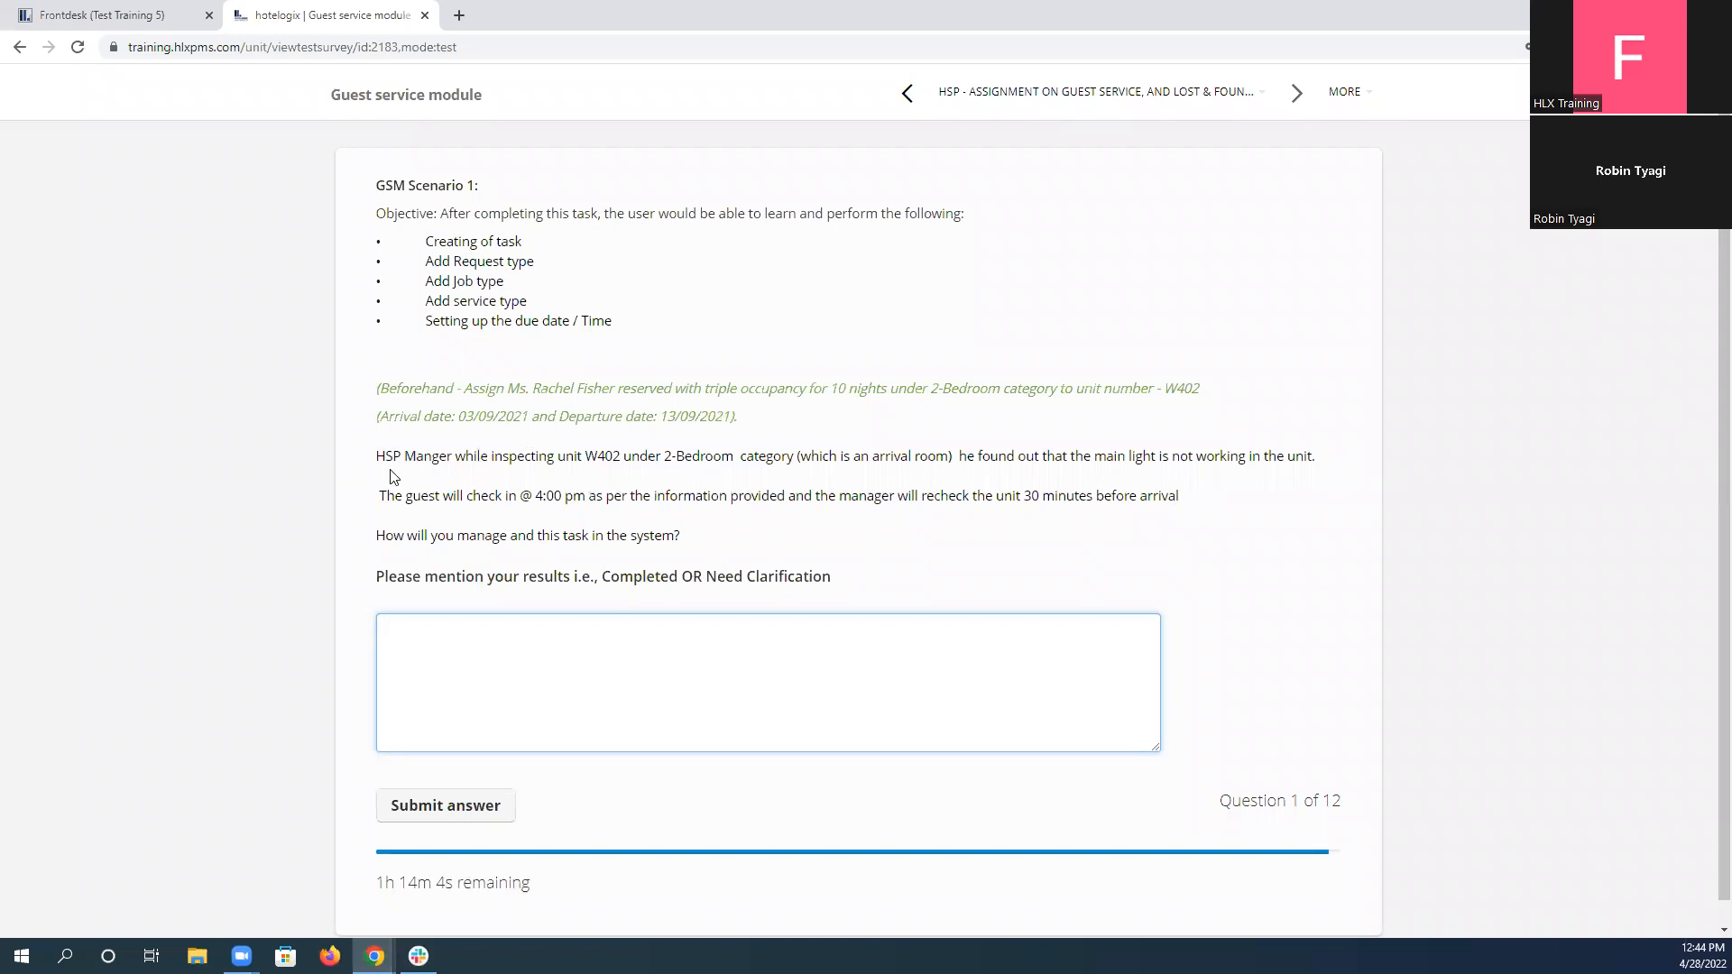
left_click_drag(403, 455, 585, 474)
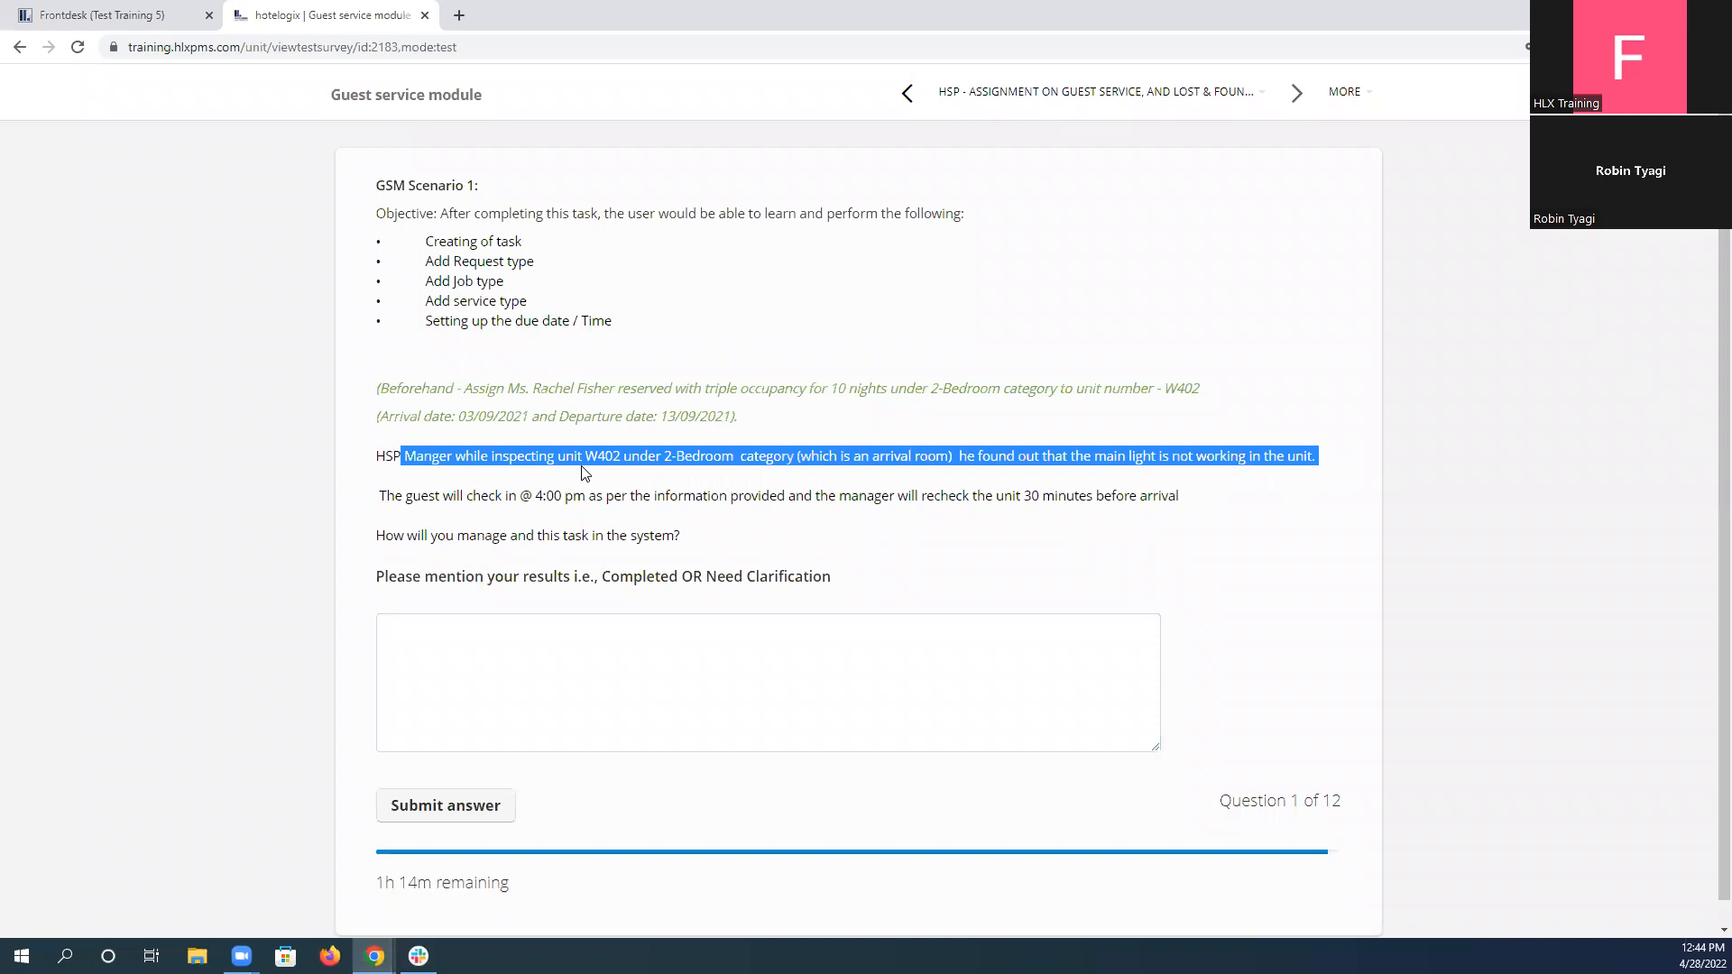
left_click(584, 474)
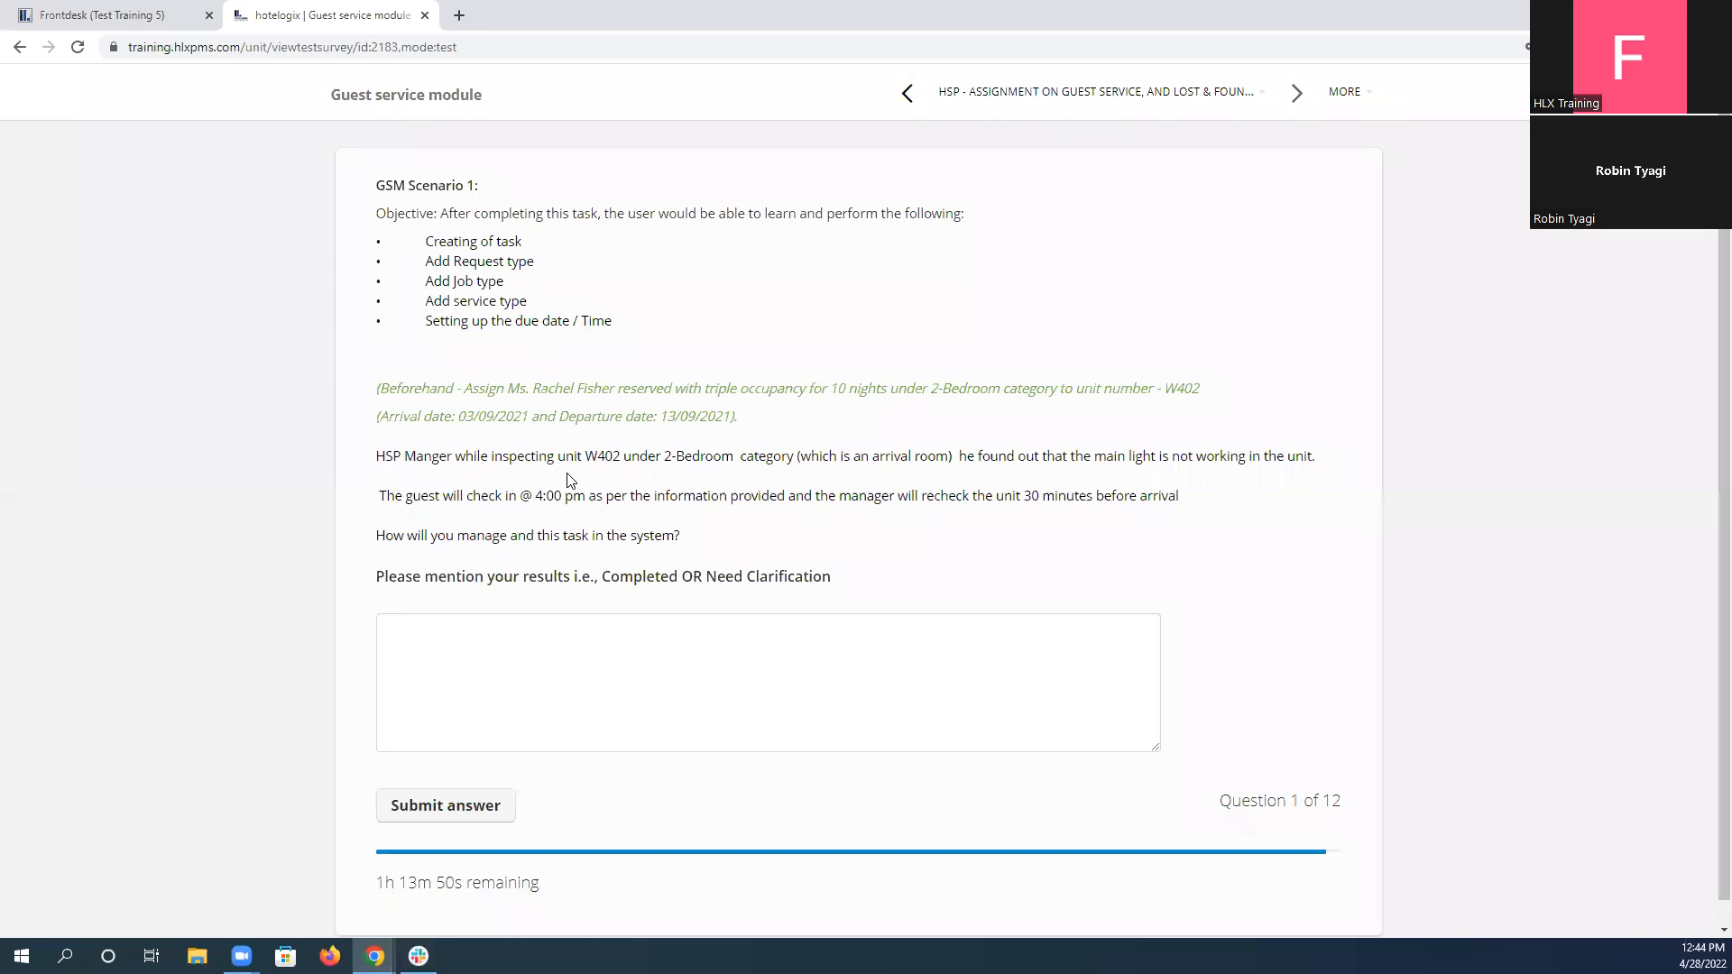
Switch to the Hotelogix Frontdesk and open the task list in the Guest Service console.
left_click(112, 9)
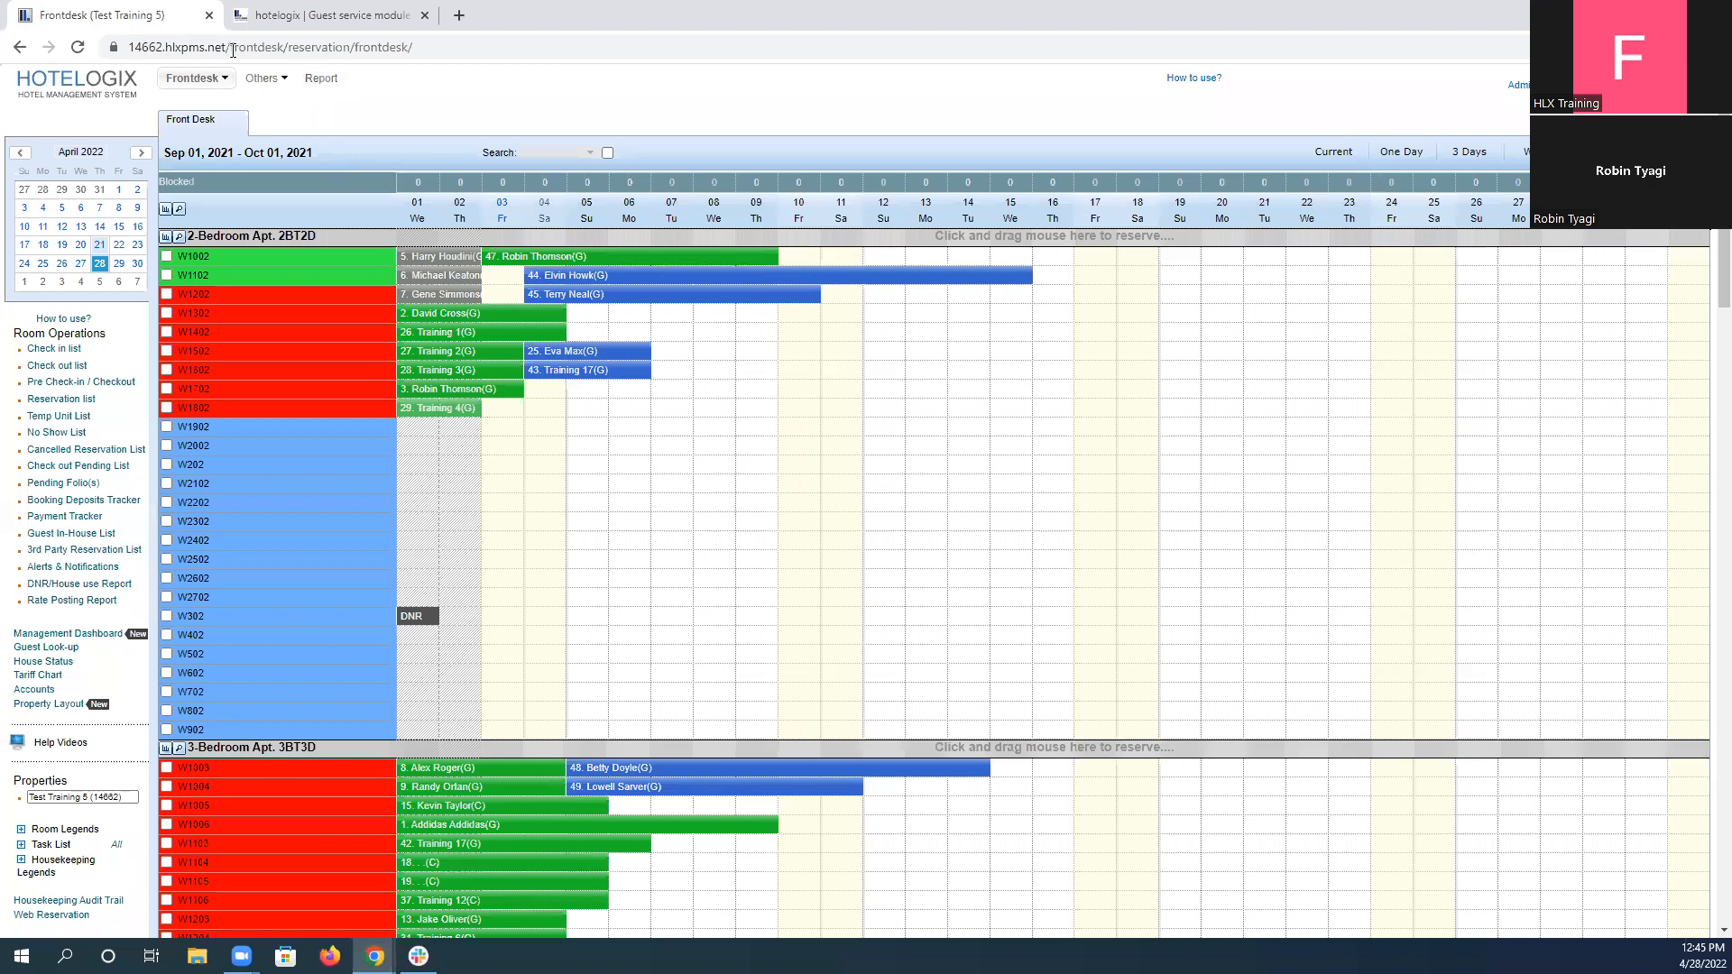
left_click(259, 86)
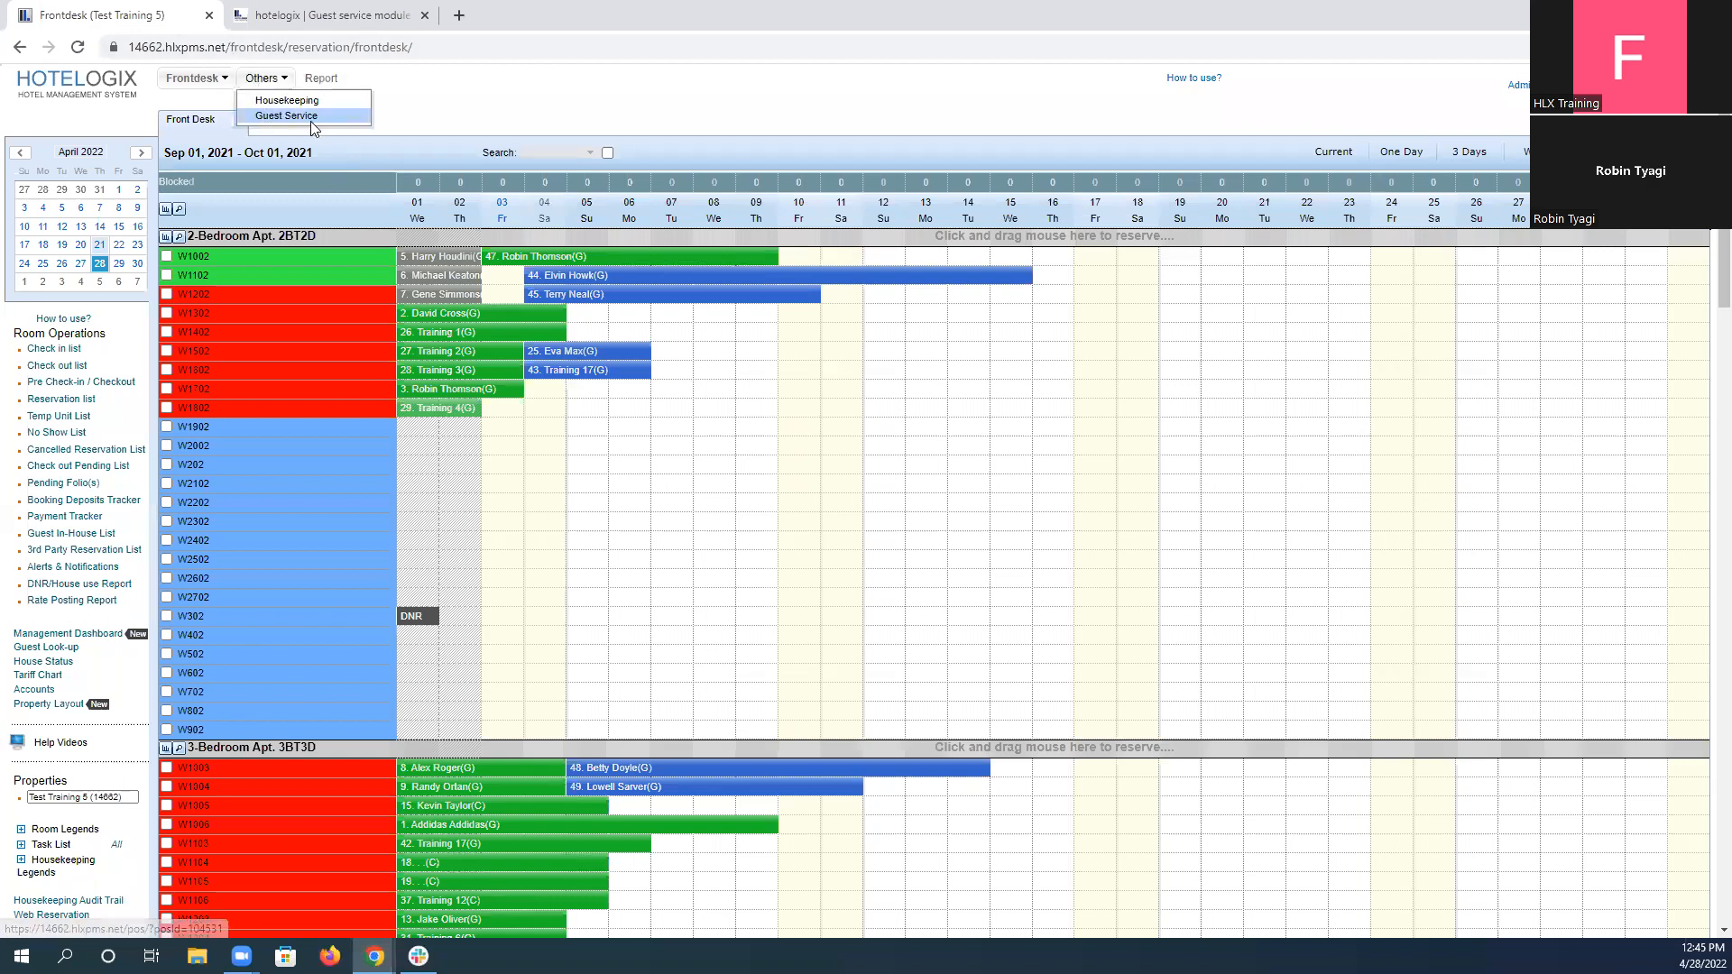
left_click(286, 115)
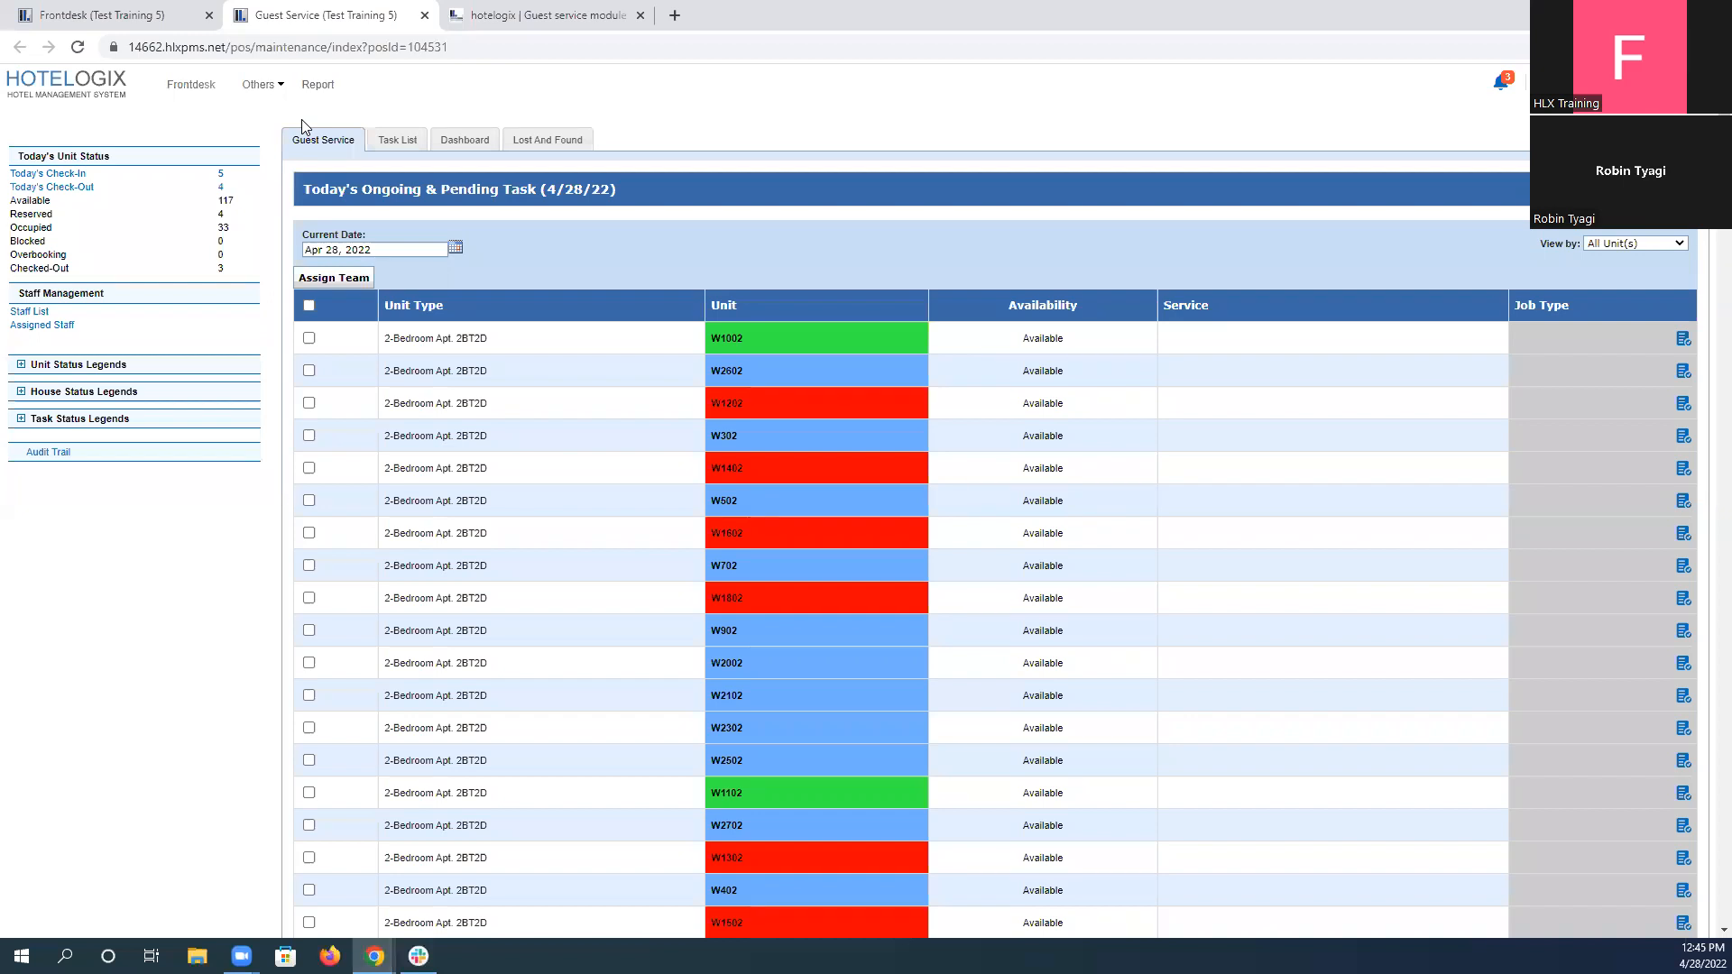
left_click(388, 139)
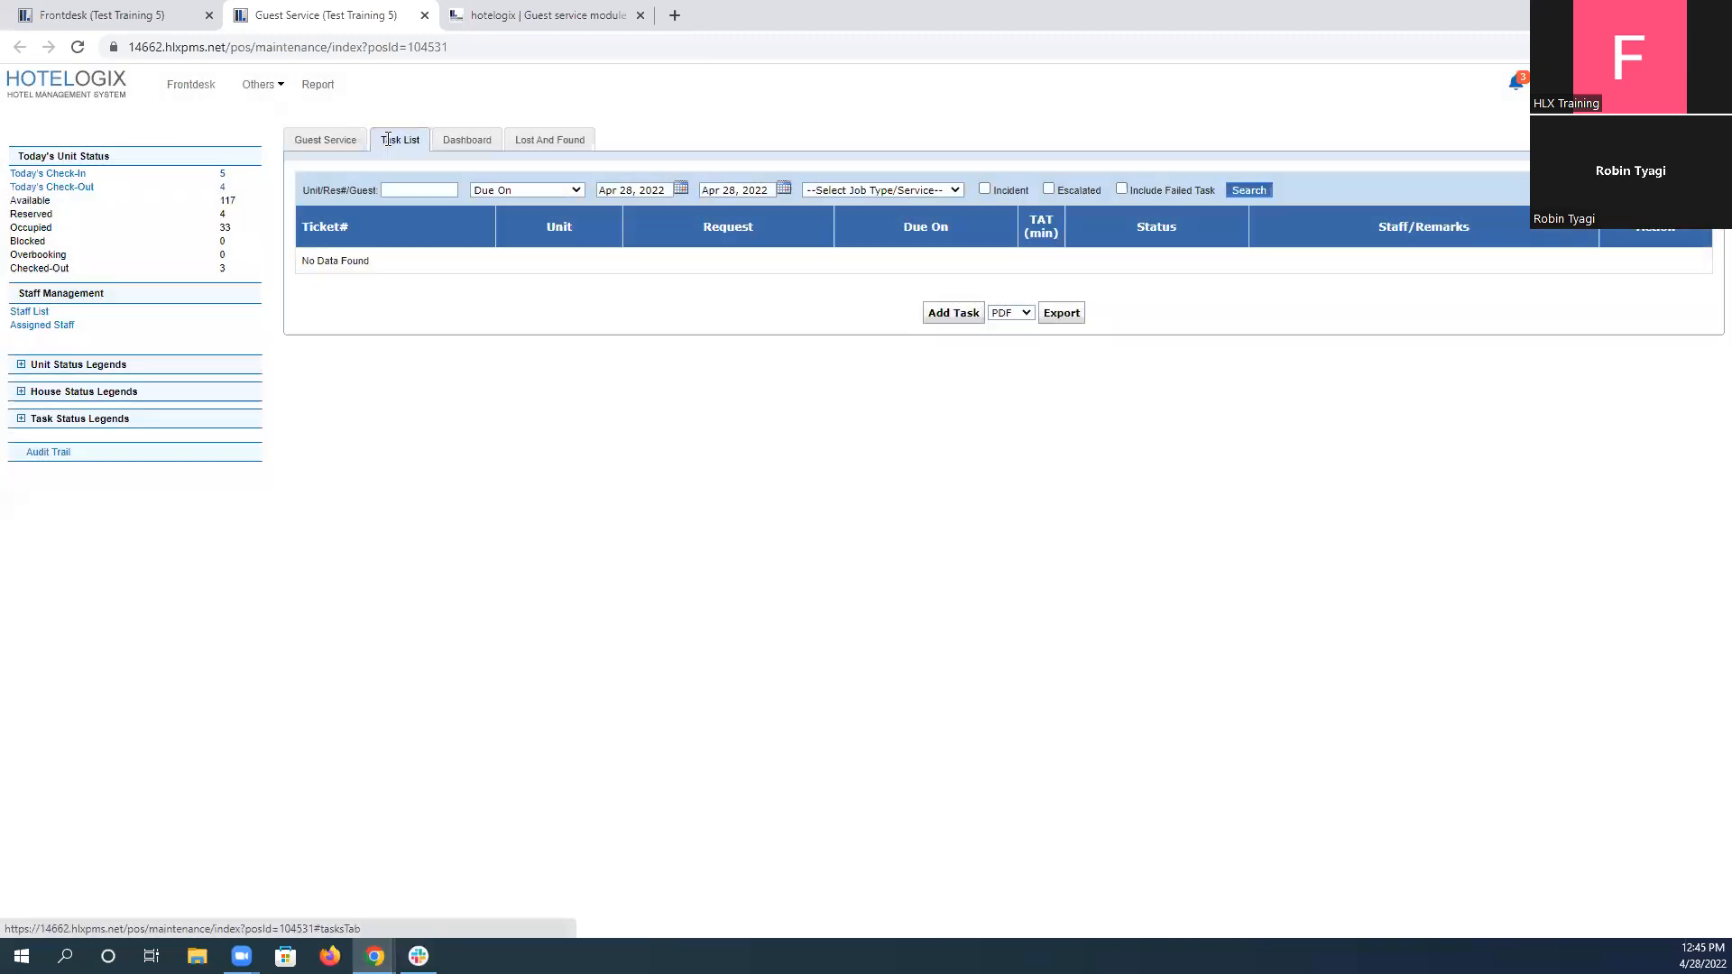
Start a new internal task for unit W402 and check the unit number against the test scenario.
left_click(943, 316)
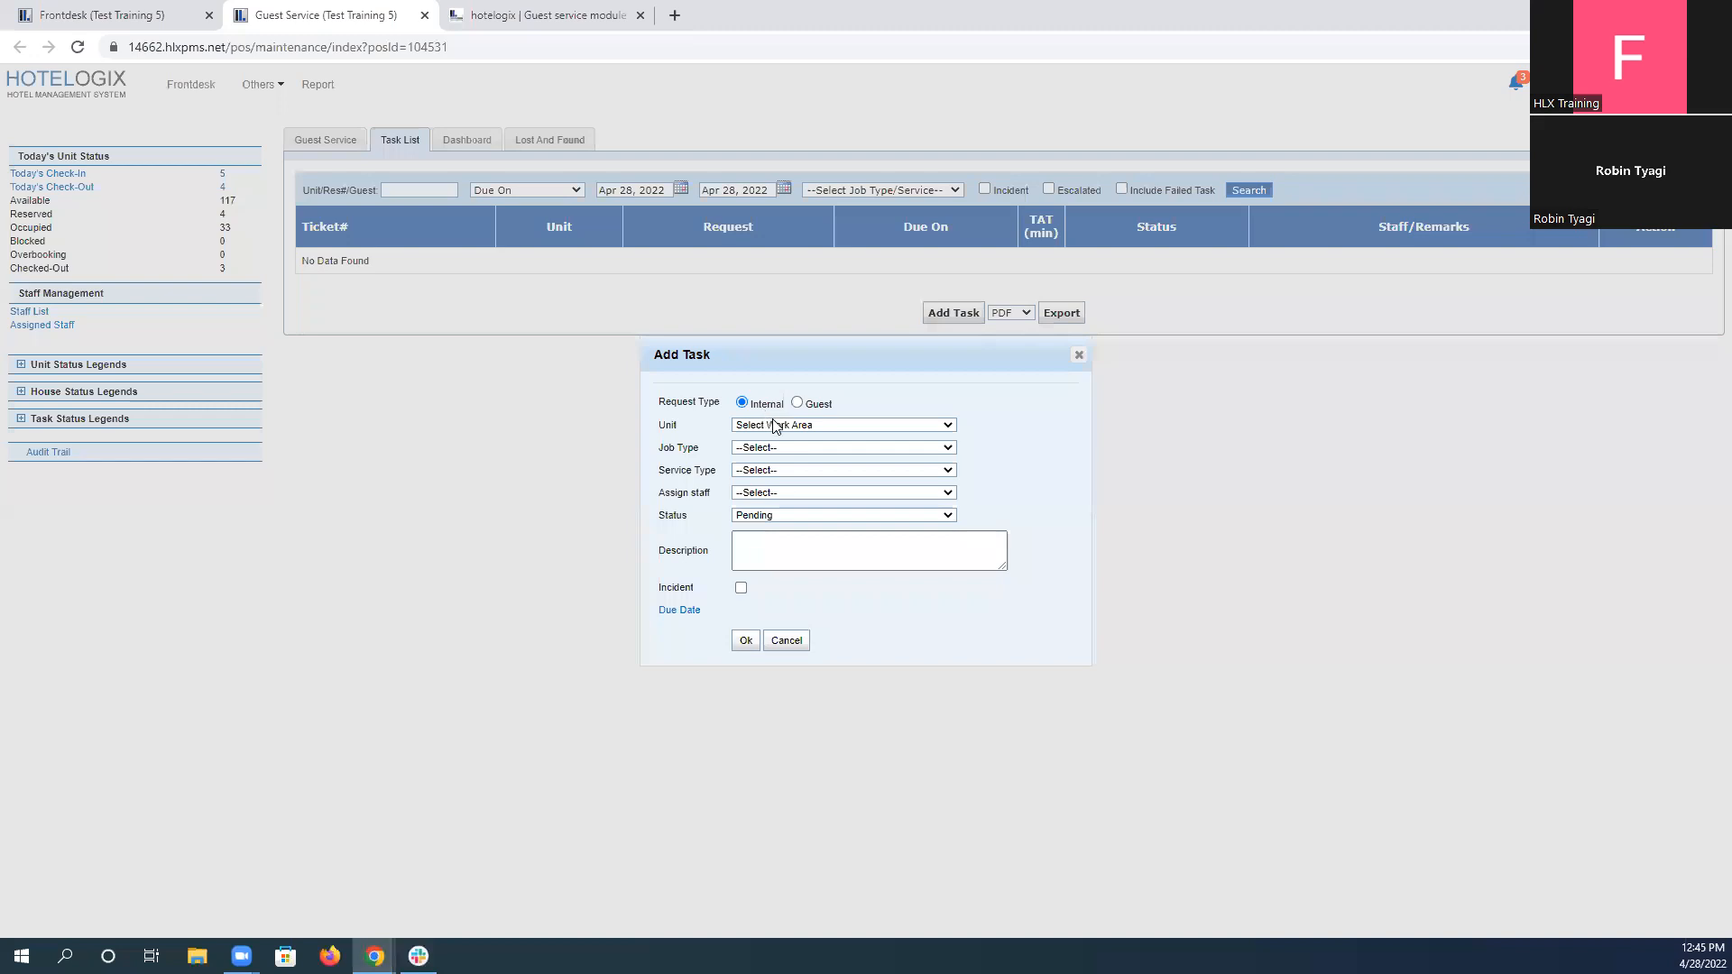
left_click(774, 425)
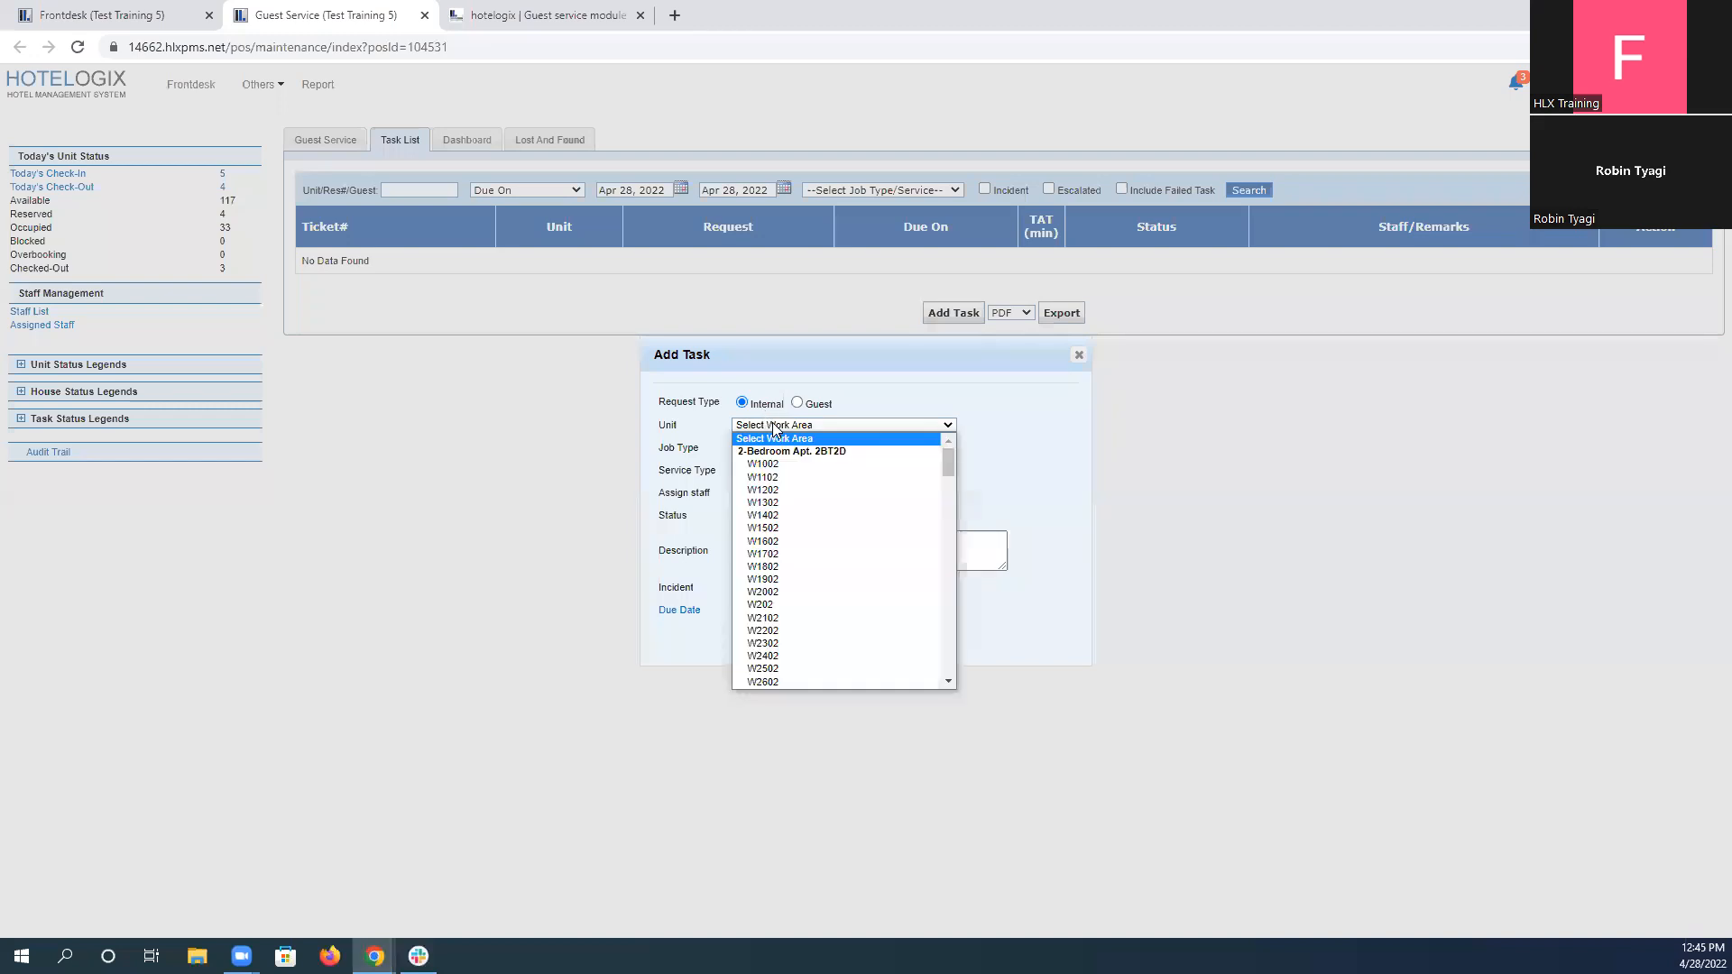
scroll(816, 603, "down", 5)
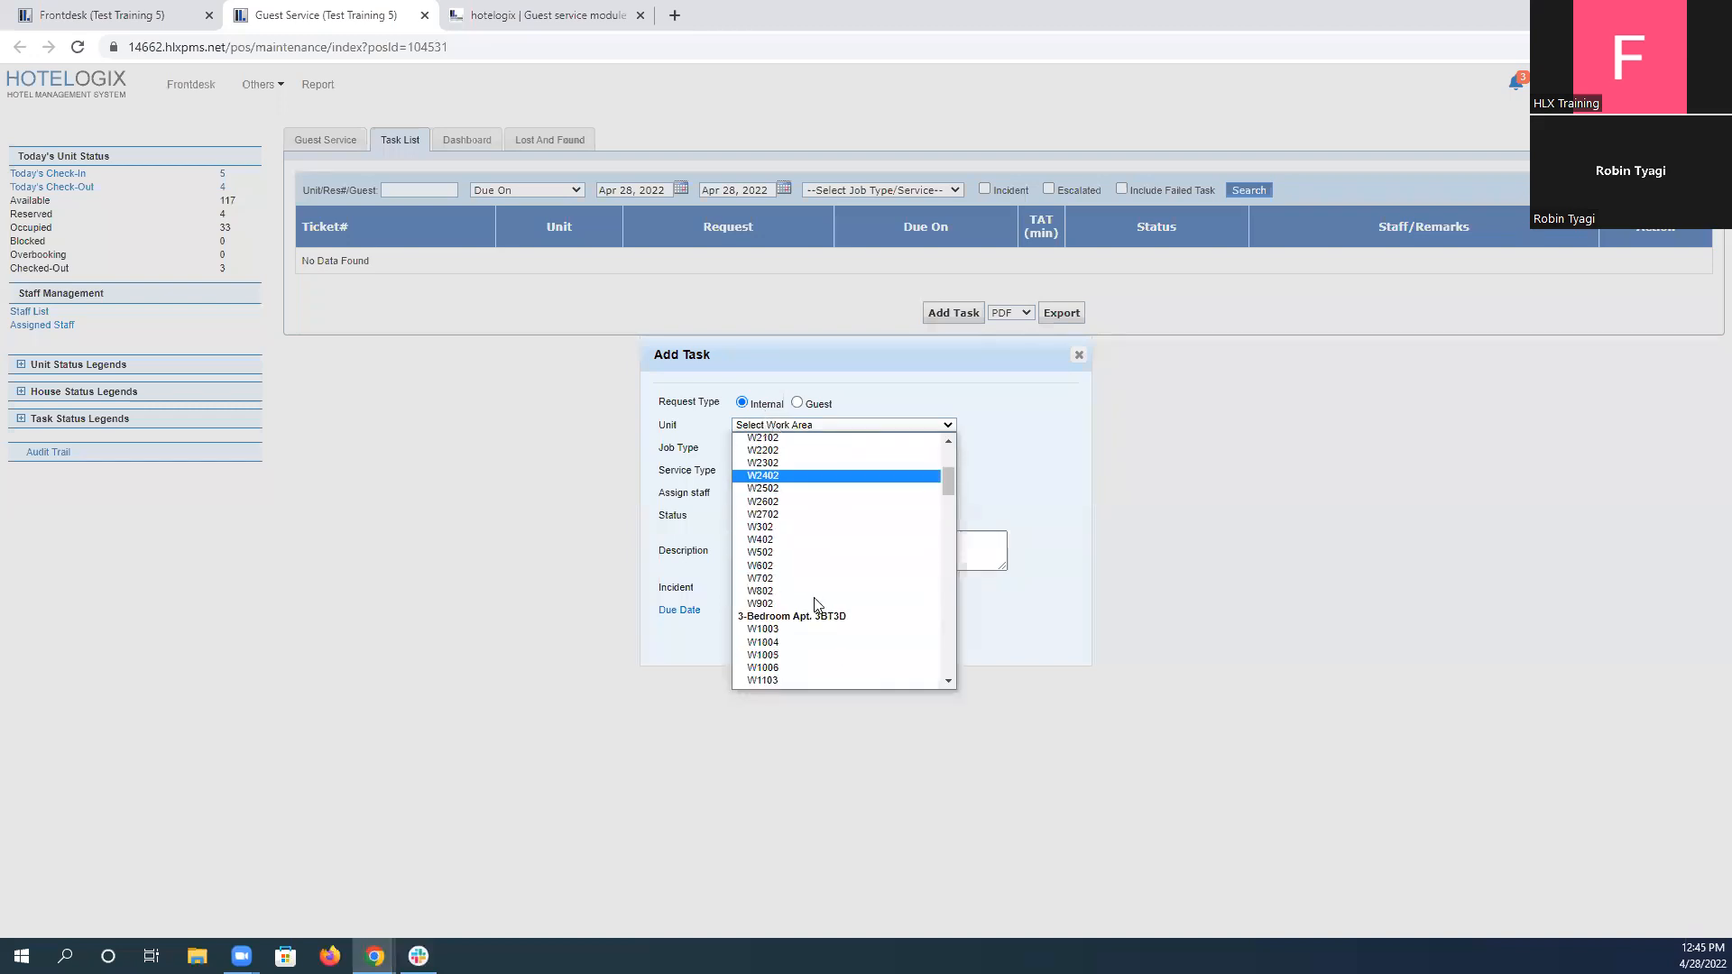
left_click(794, 540)
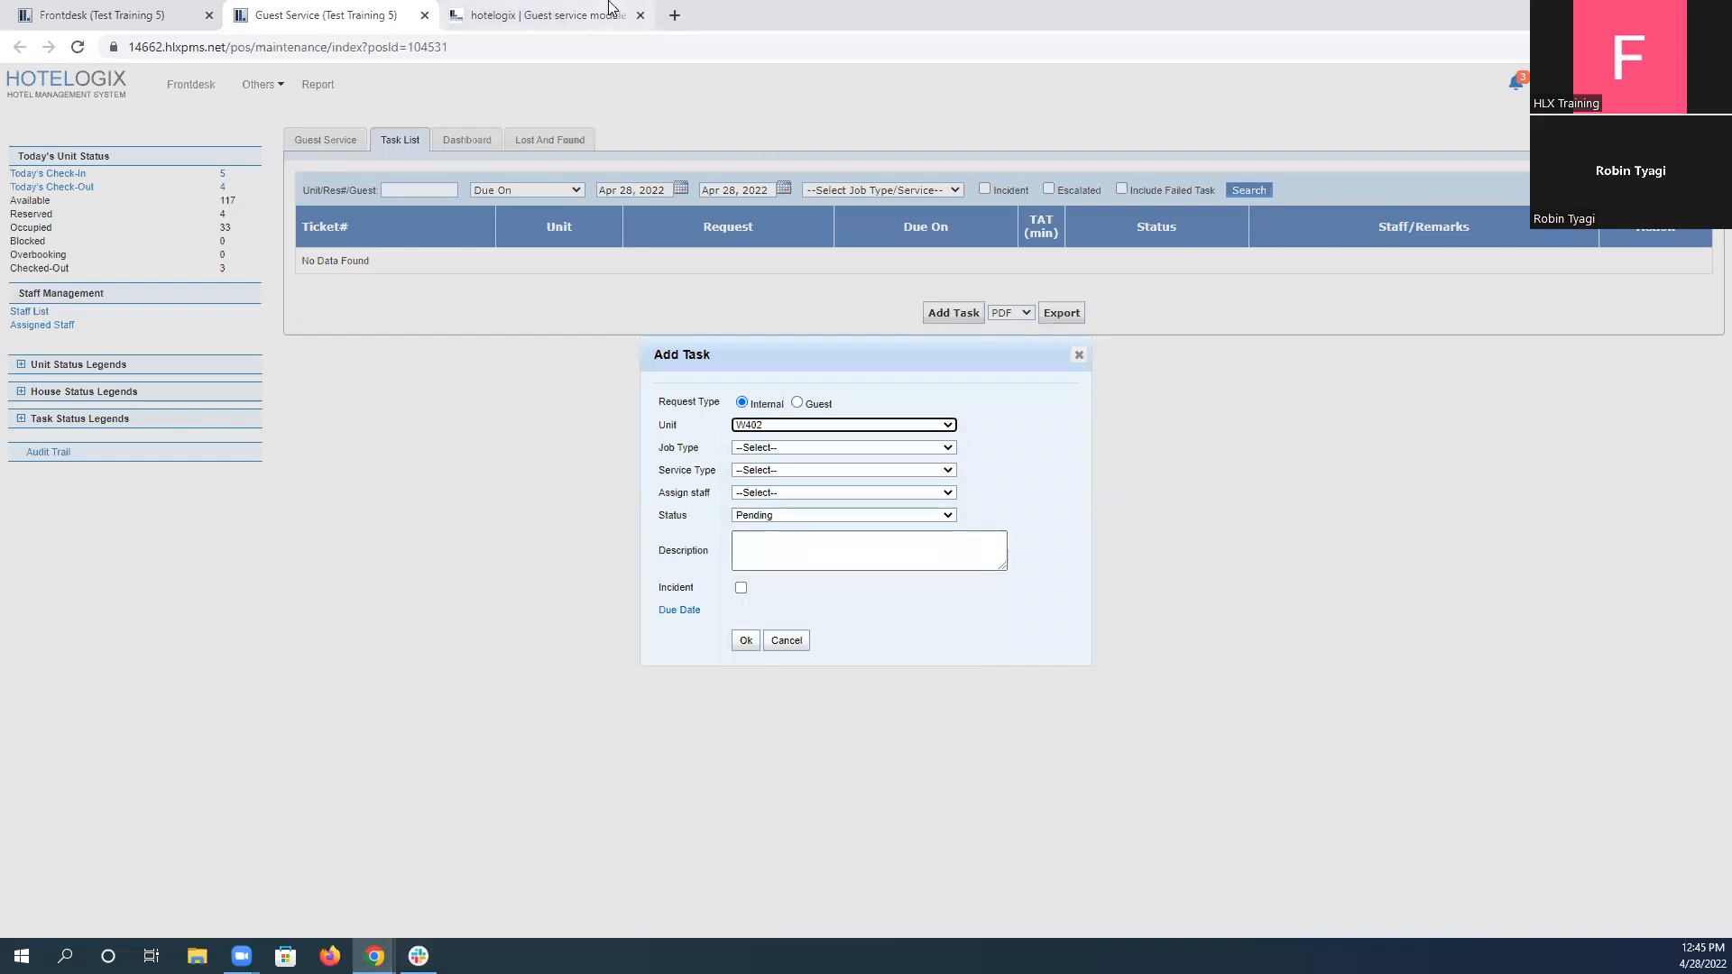
left_click(542, 16)
left_click_drag(584, 455, 620, 456)
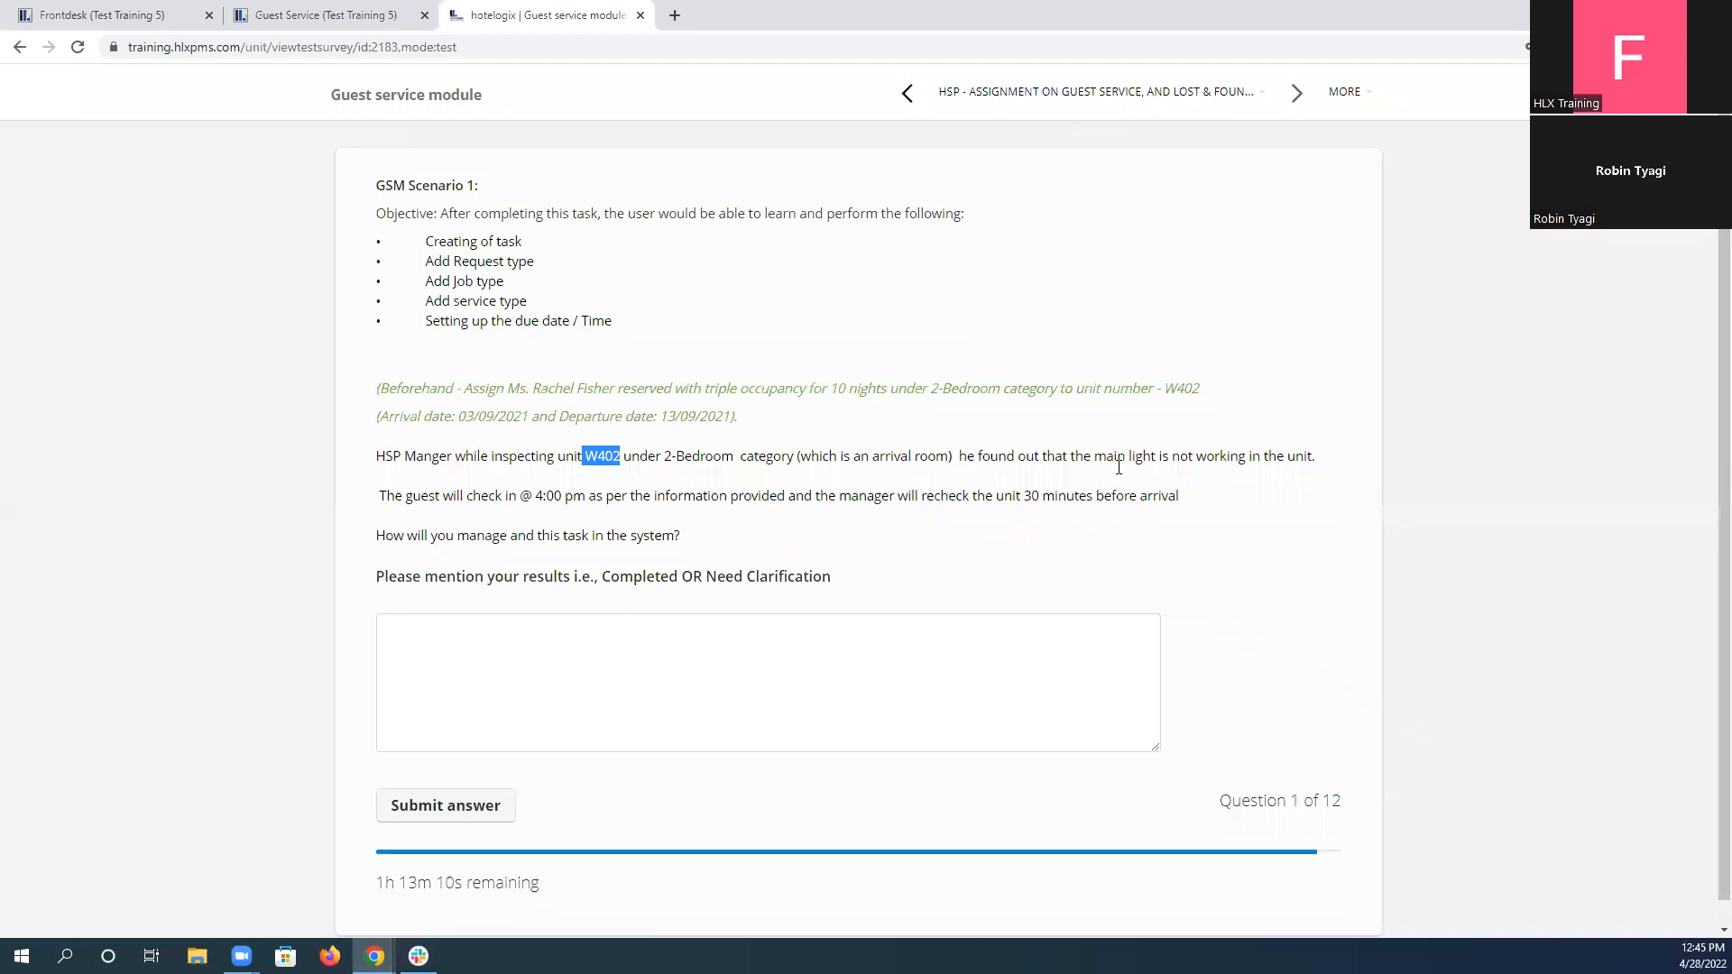
left_click(320, 13)
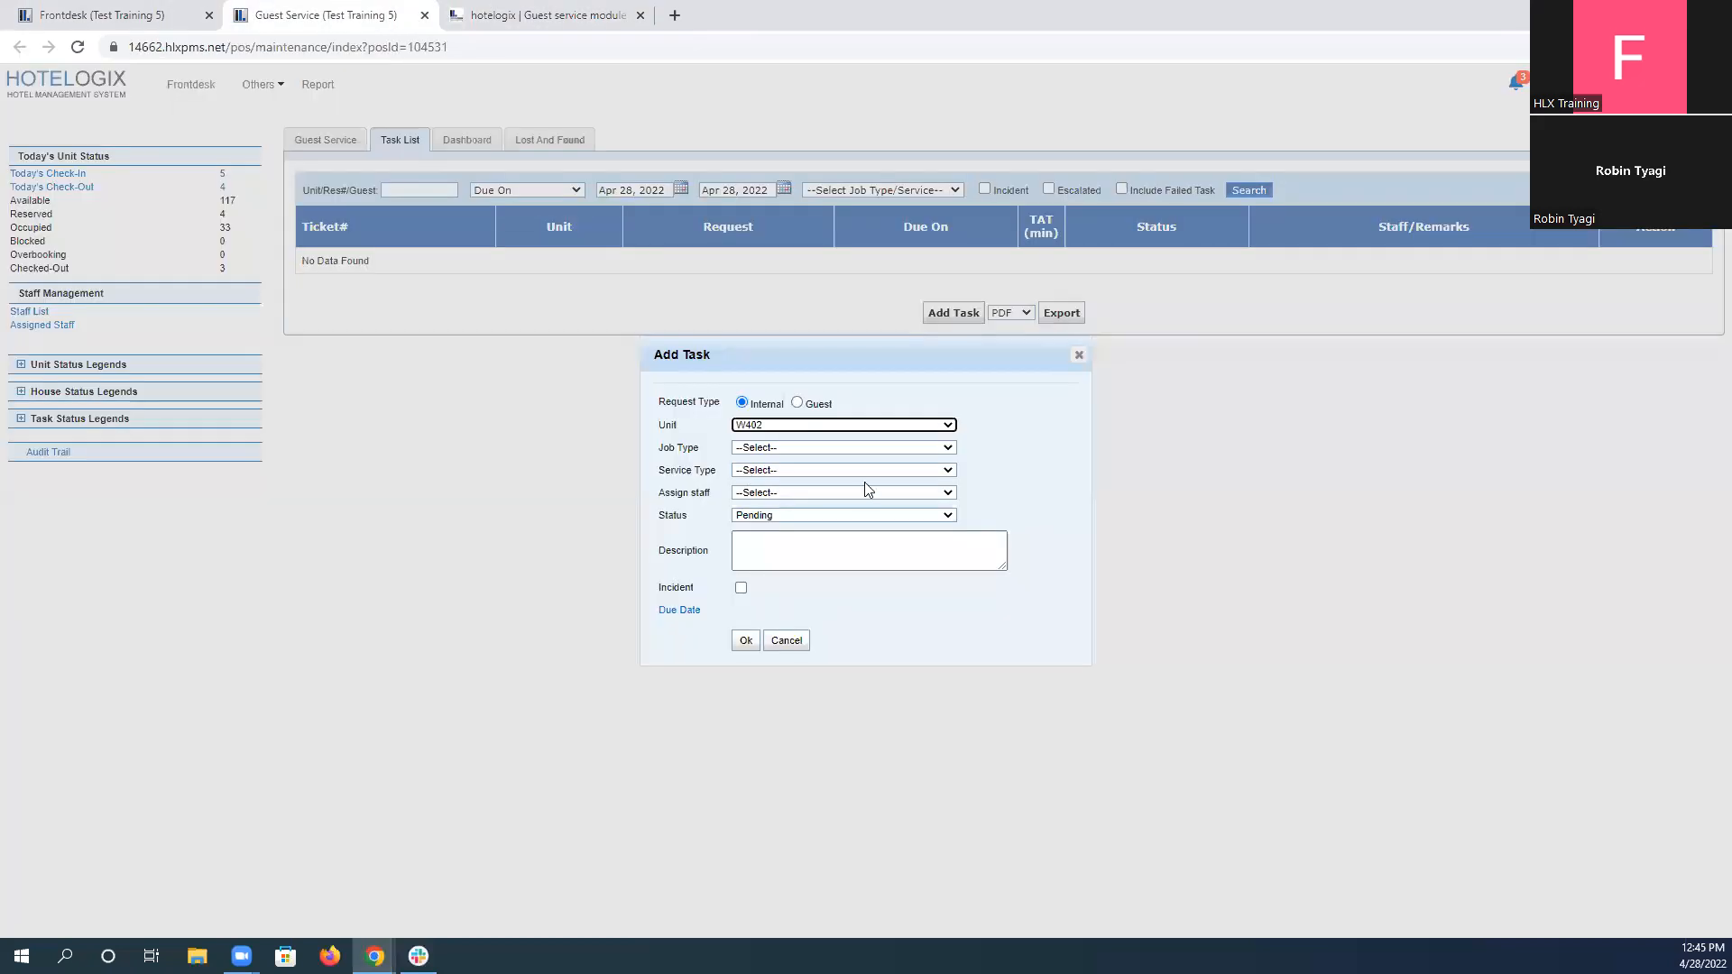
Set the task's job type to Maintenance and its service type to Light/Bulb Not Working.
left_click(802, 449)
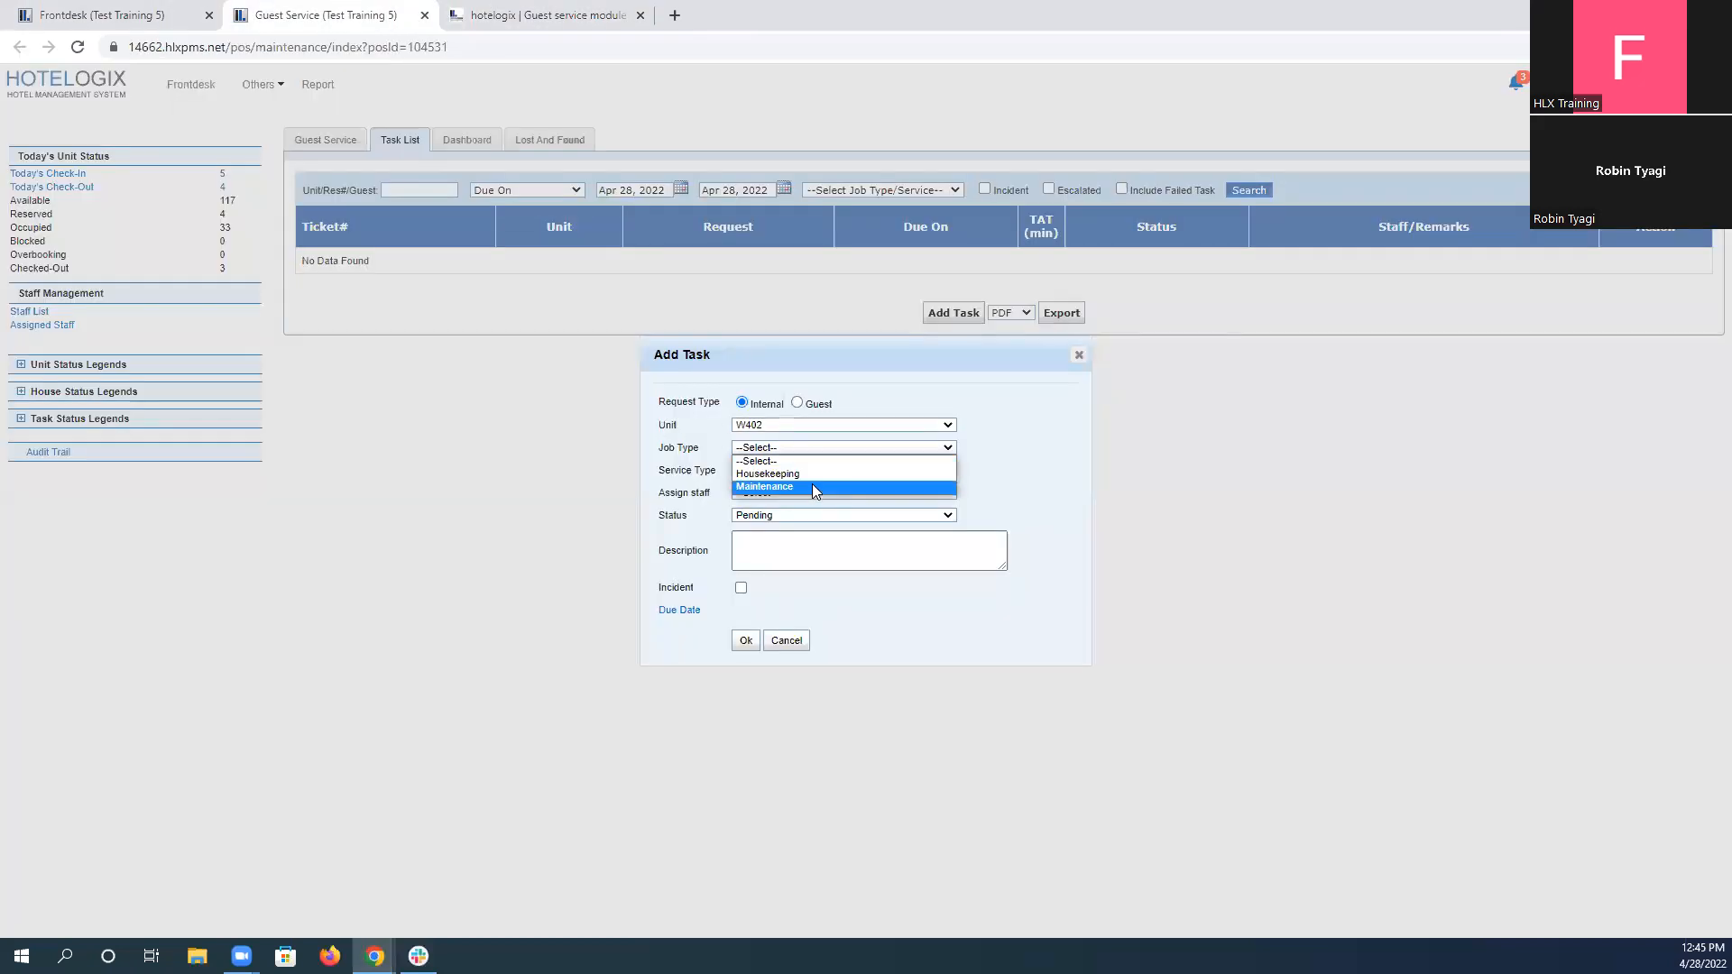
left_click(812, 484)
left_click(787, 471)
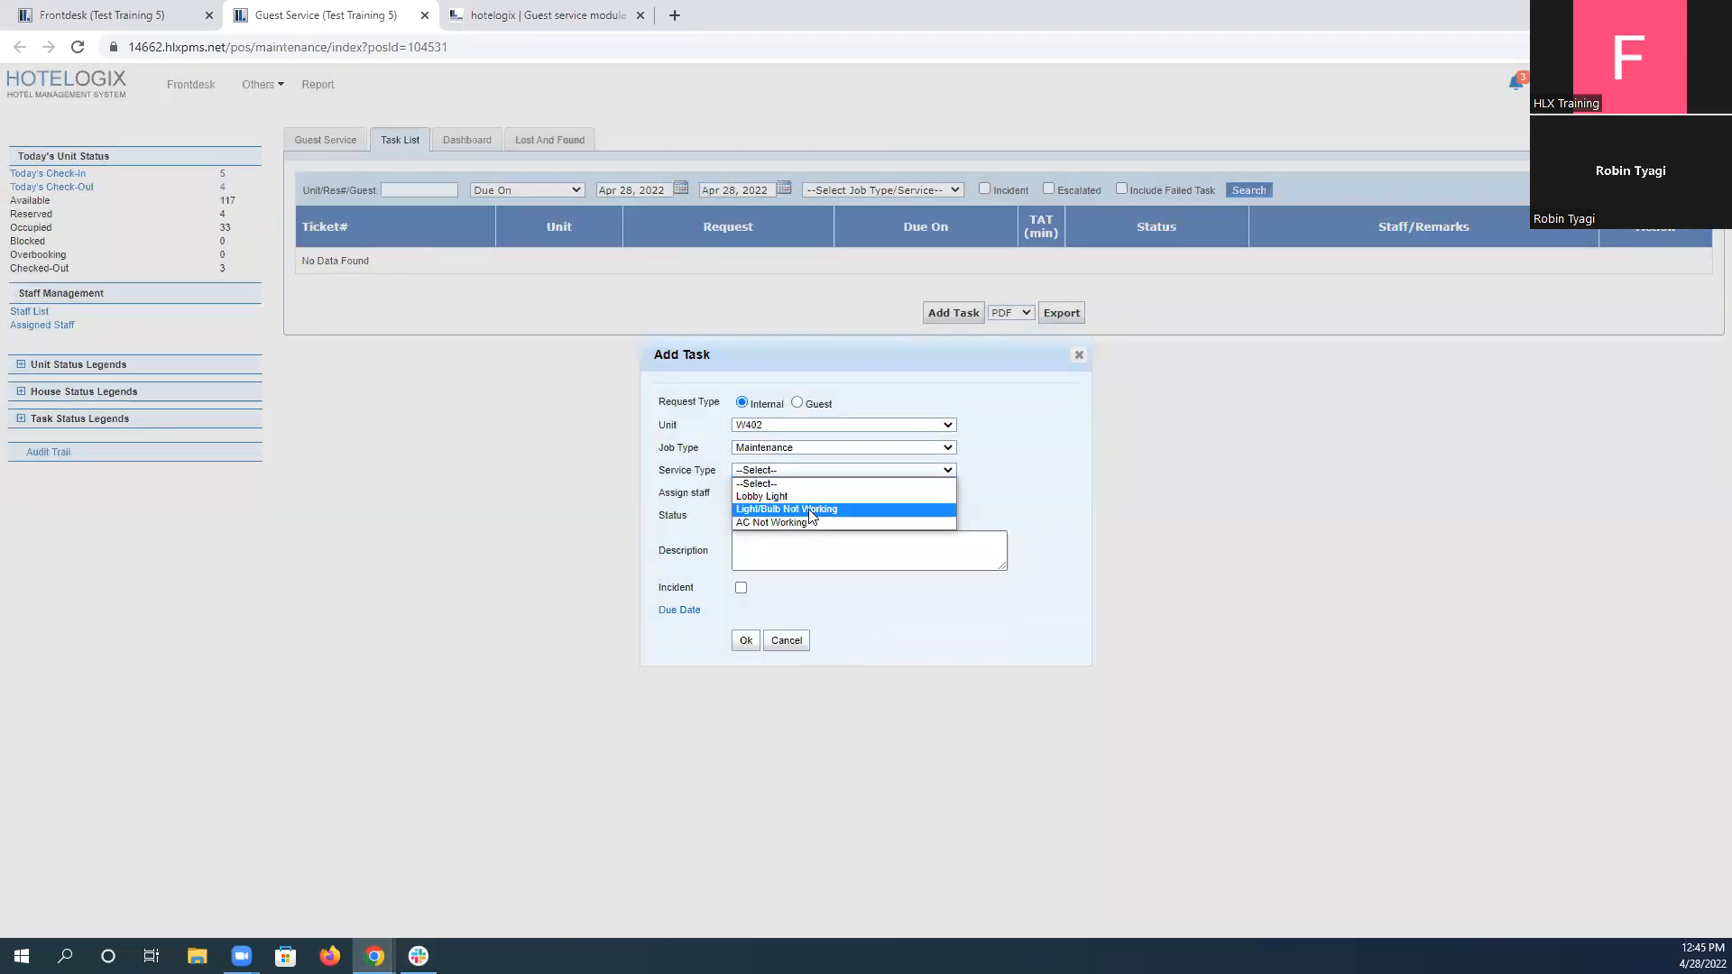
left_click(810, 509)
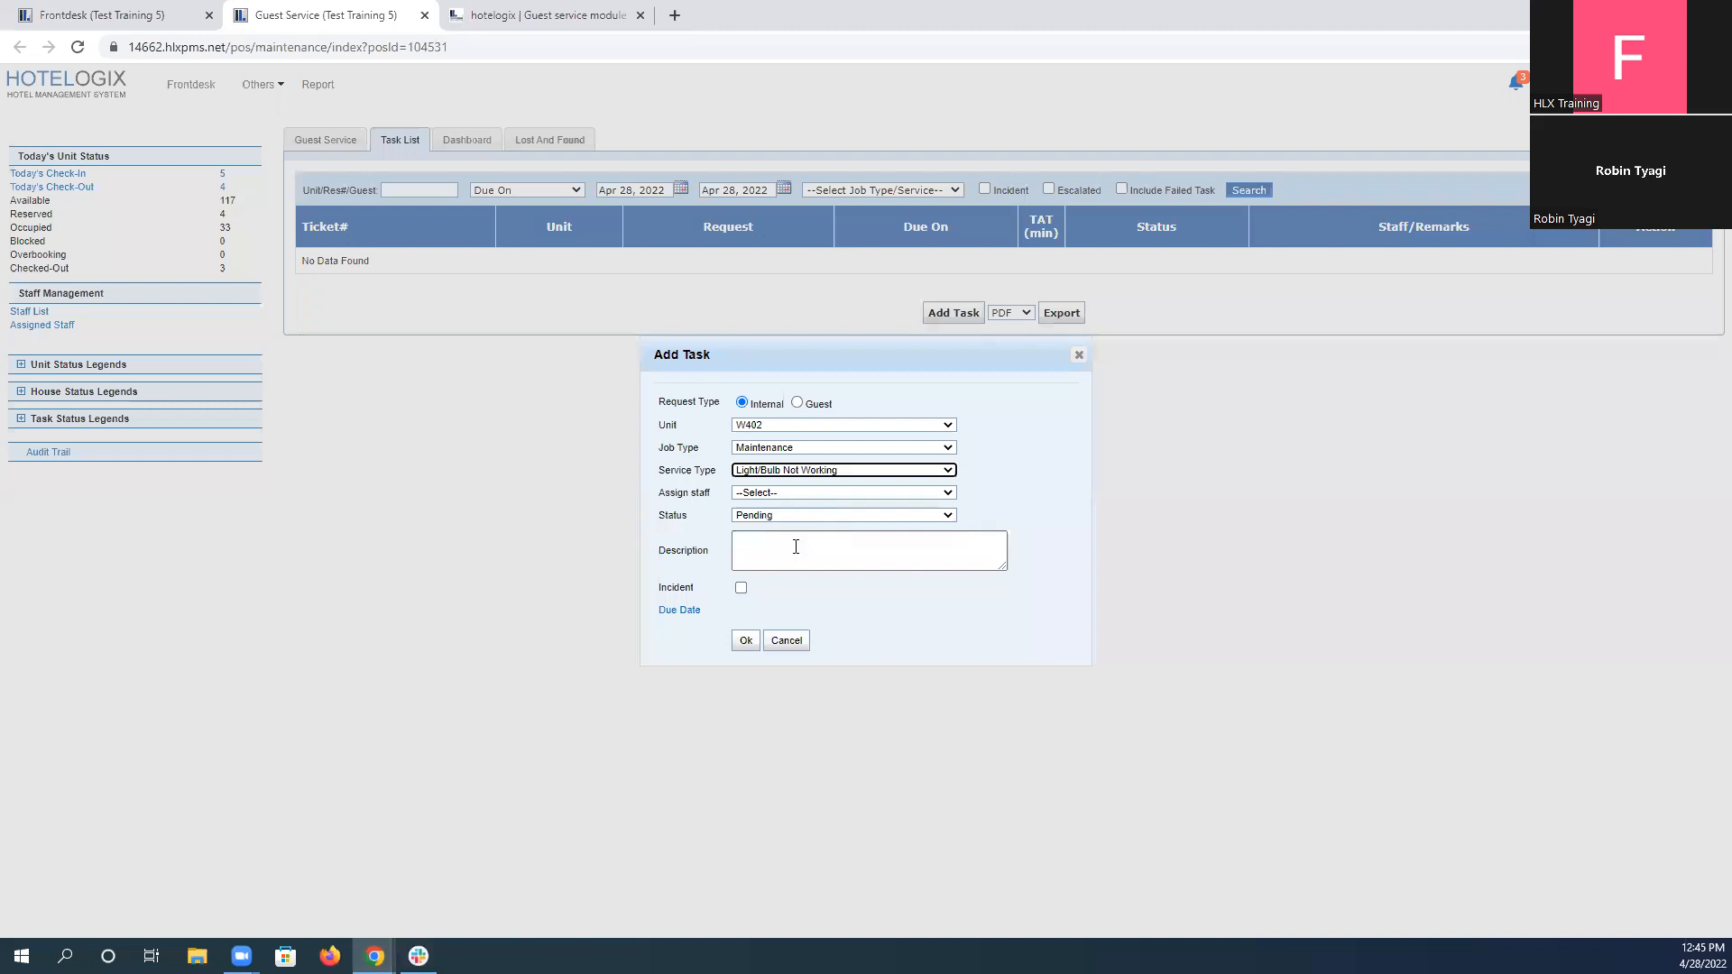
Copy "main light is not working" from the test scenario into the task's description.
left_click(810, 551)
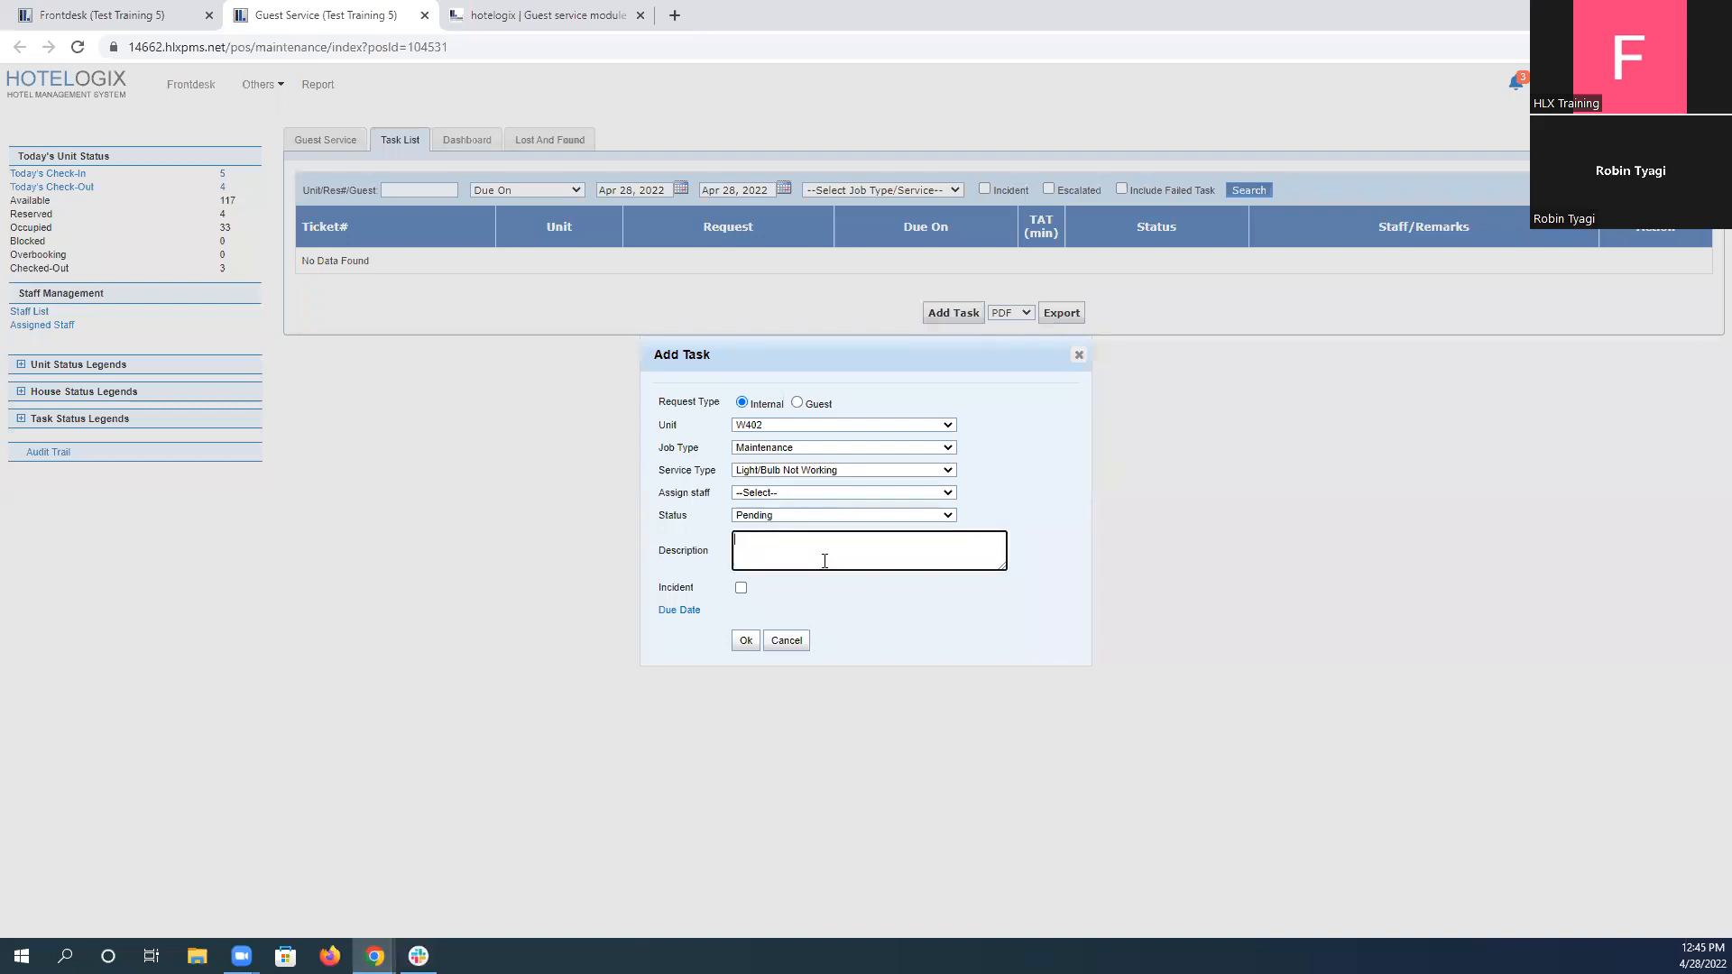
left_click(559, 15)
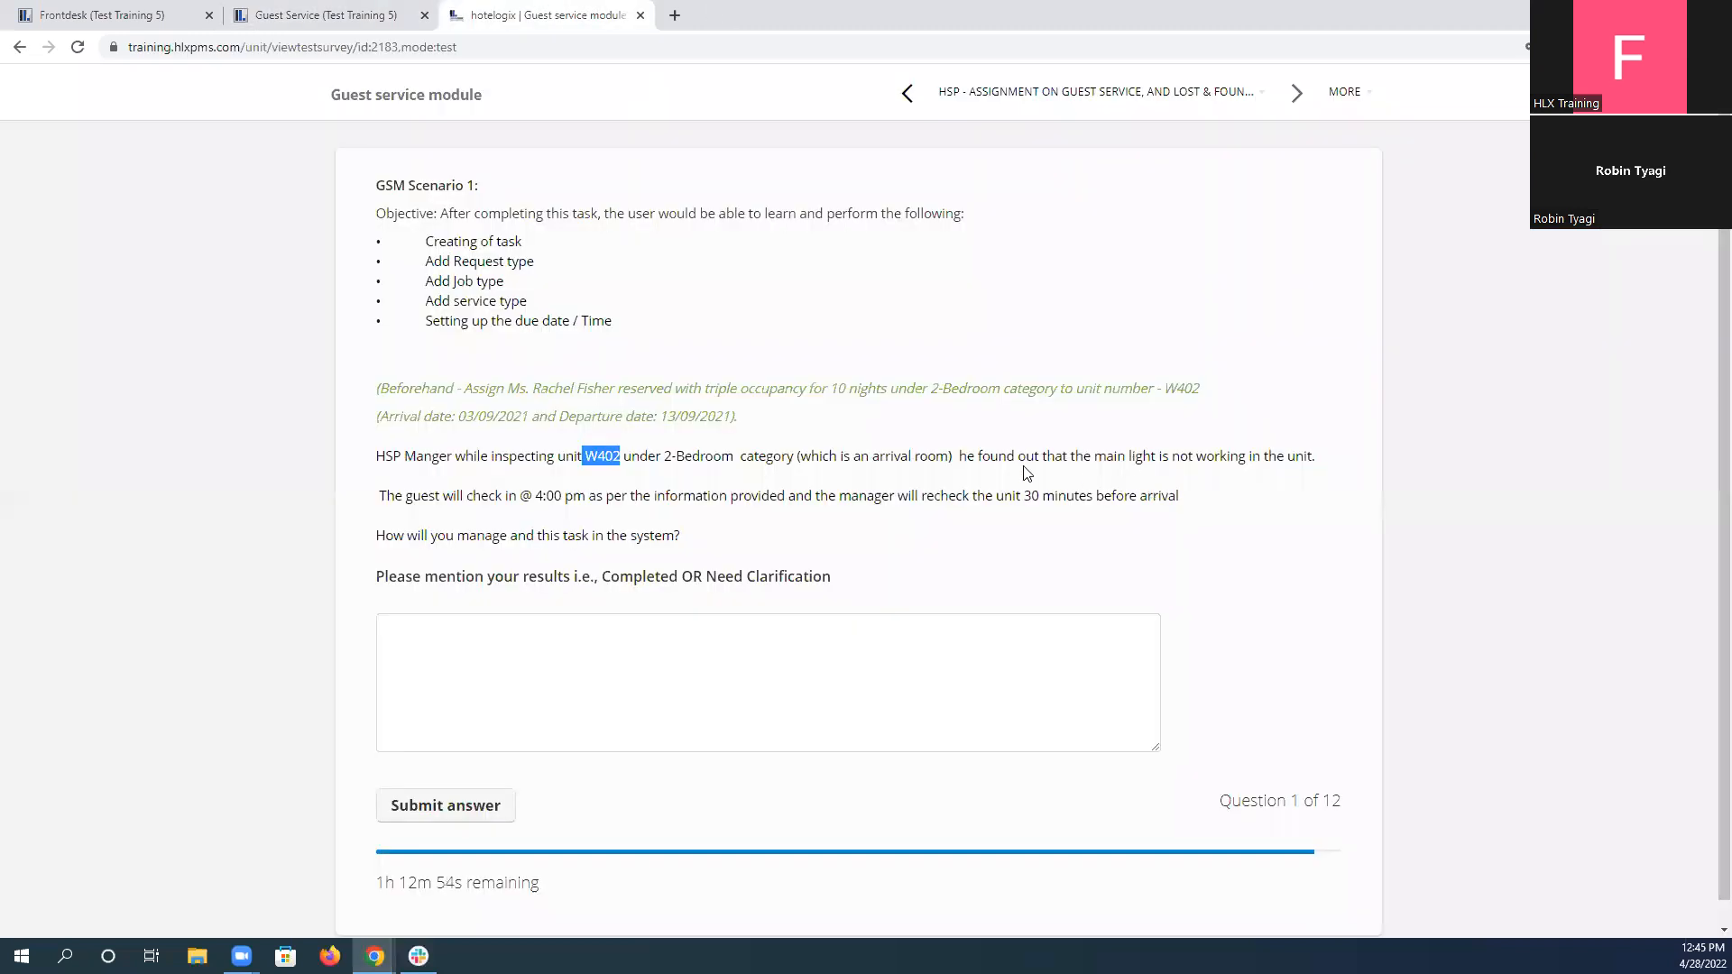
left_click_drag(1093, 462, 1245, 462)
key("ctrl+c")
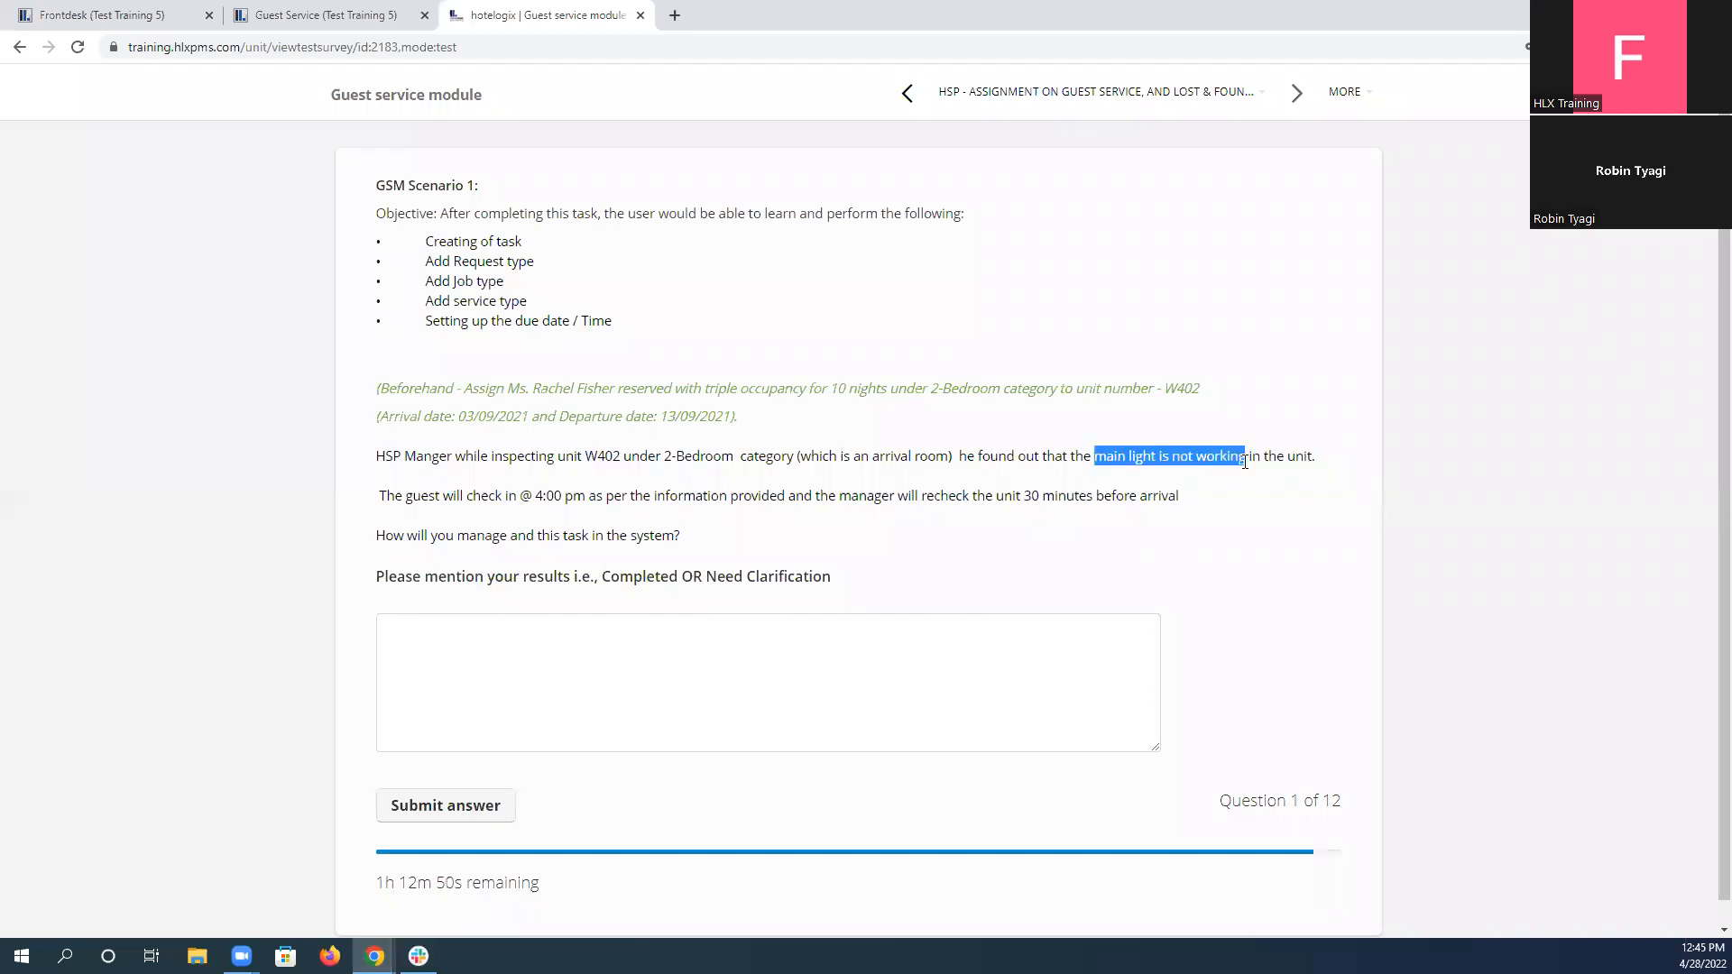
left_click(325, 15)
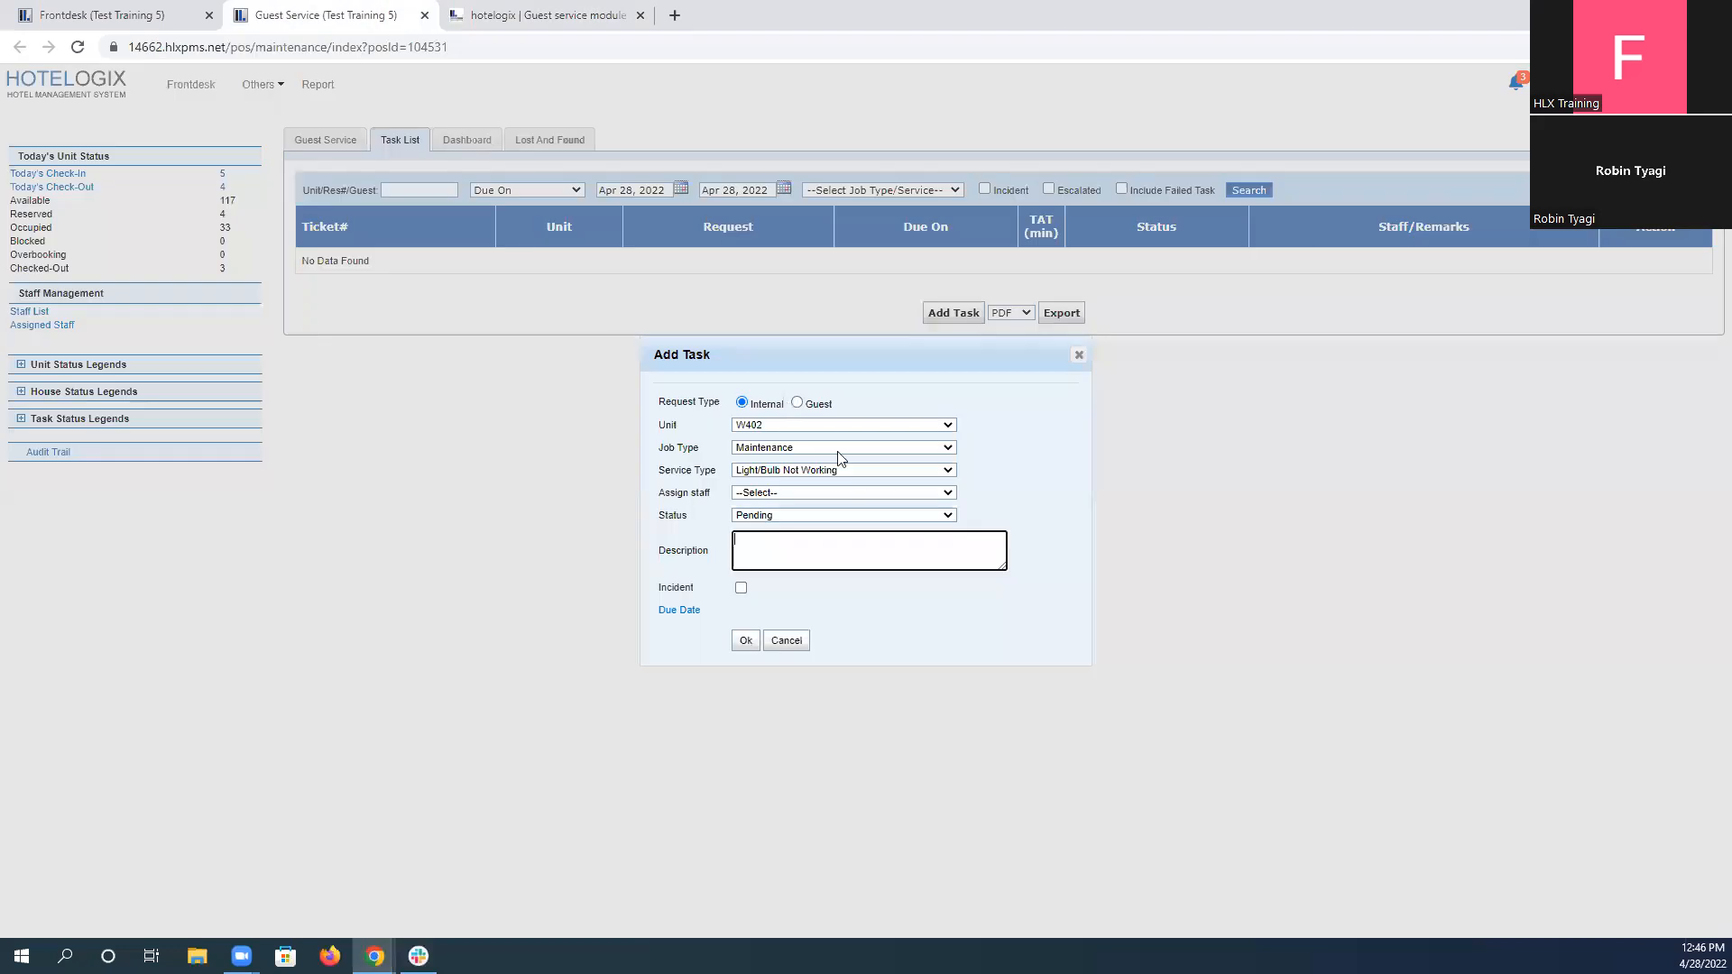
key("ctrl+v")
Recheck the scenario's arrival details and set the task's due date to Apr 28, 2022 at 15:00 hrs.
left_click(558, 11)
left_click(314, 11)
left_click(680, 611)
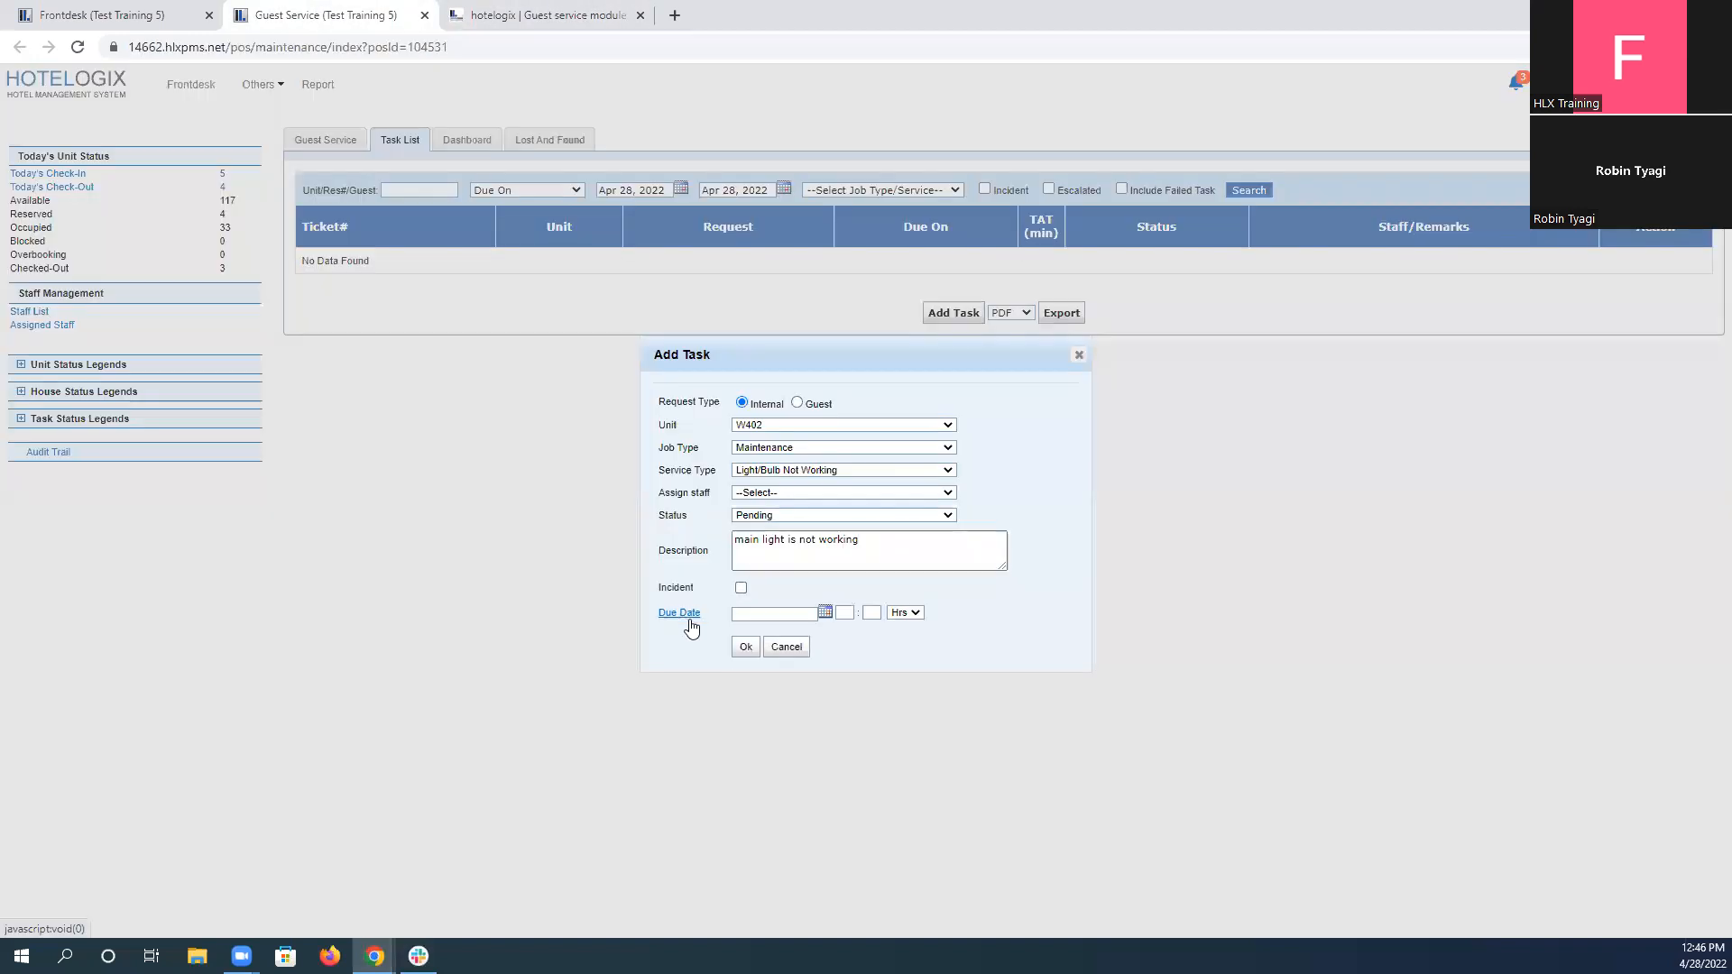
left_click(824, 615)
left_click(858, 761)
left_click(845, 613)
key("Tab")
type("00")
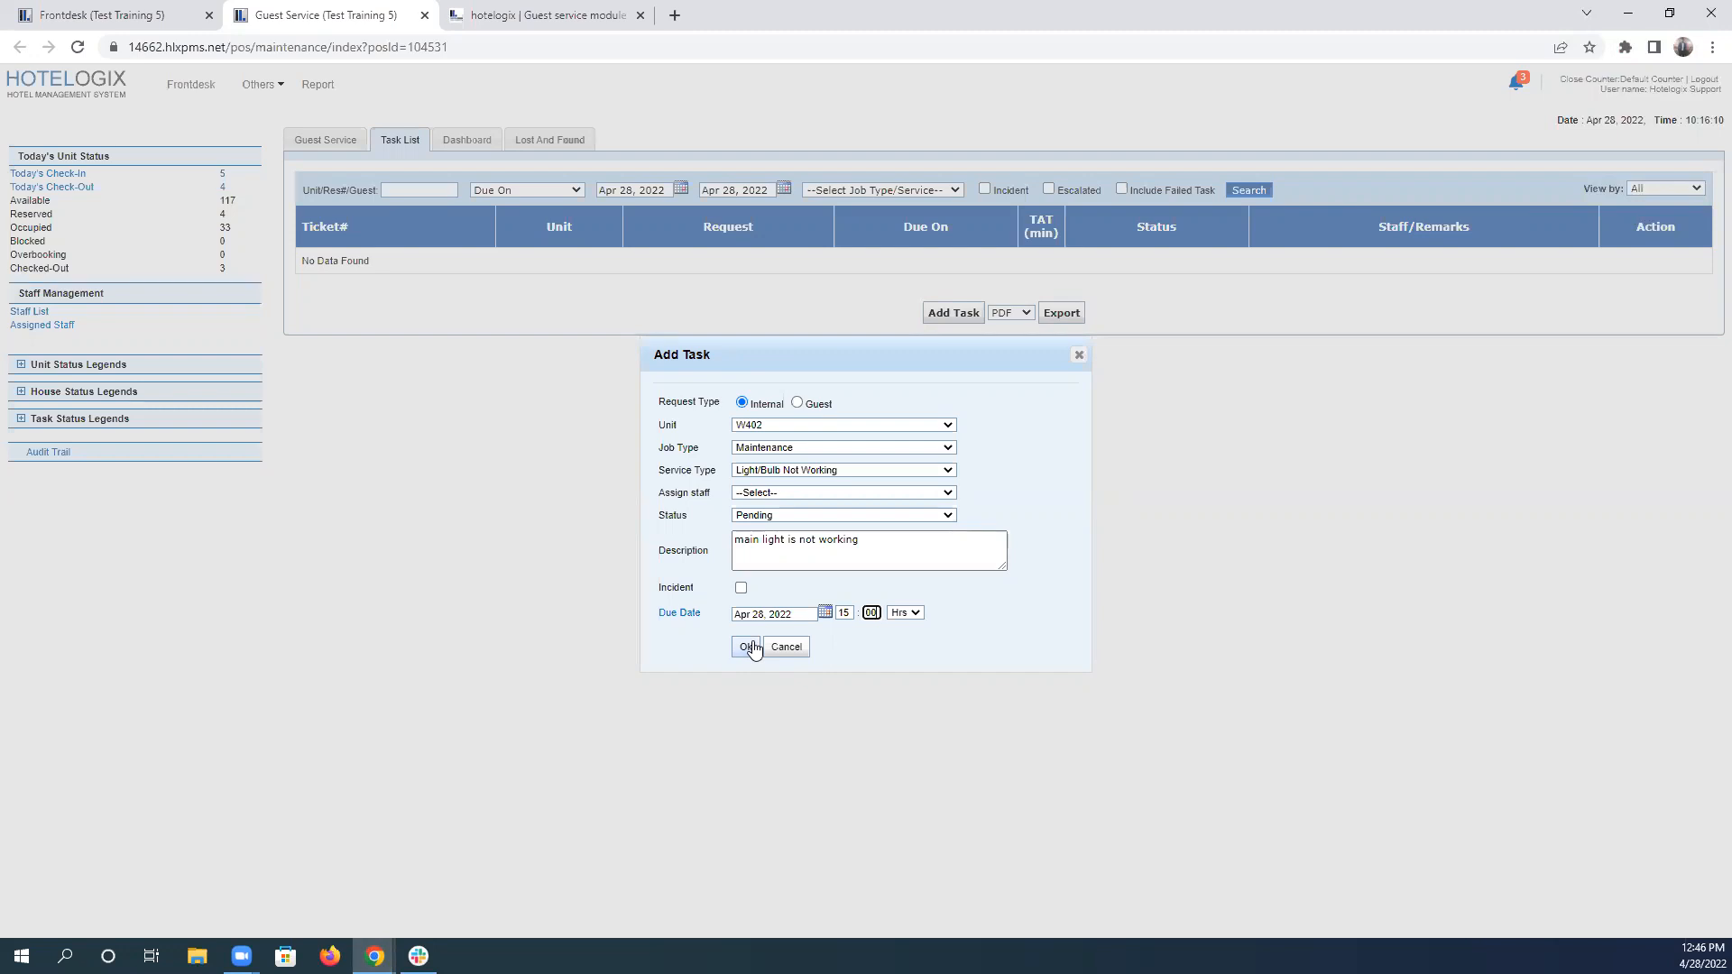
Review the task's job type, service type and description, save the task, and check its due time in the task list.
left_click_drag(659, 448, 747, 482)
left_click_drag(656, 551, 704, 544)
left_click(745, 649)
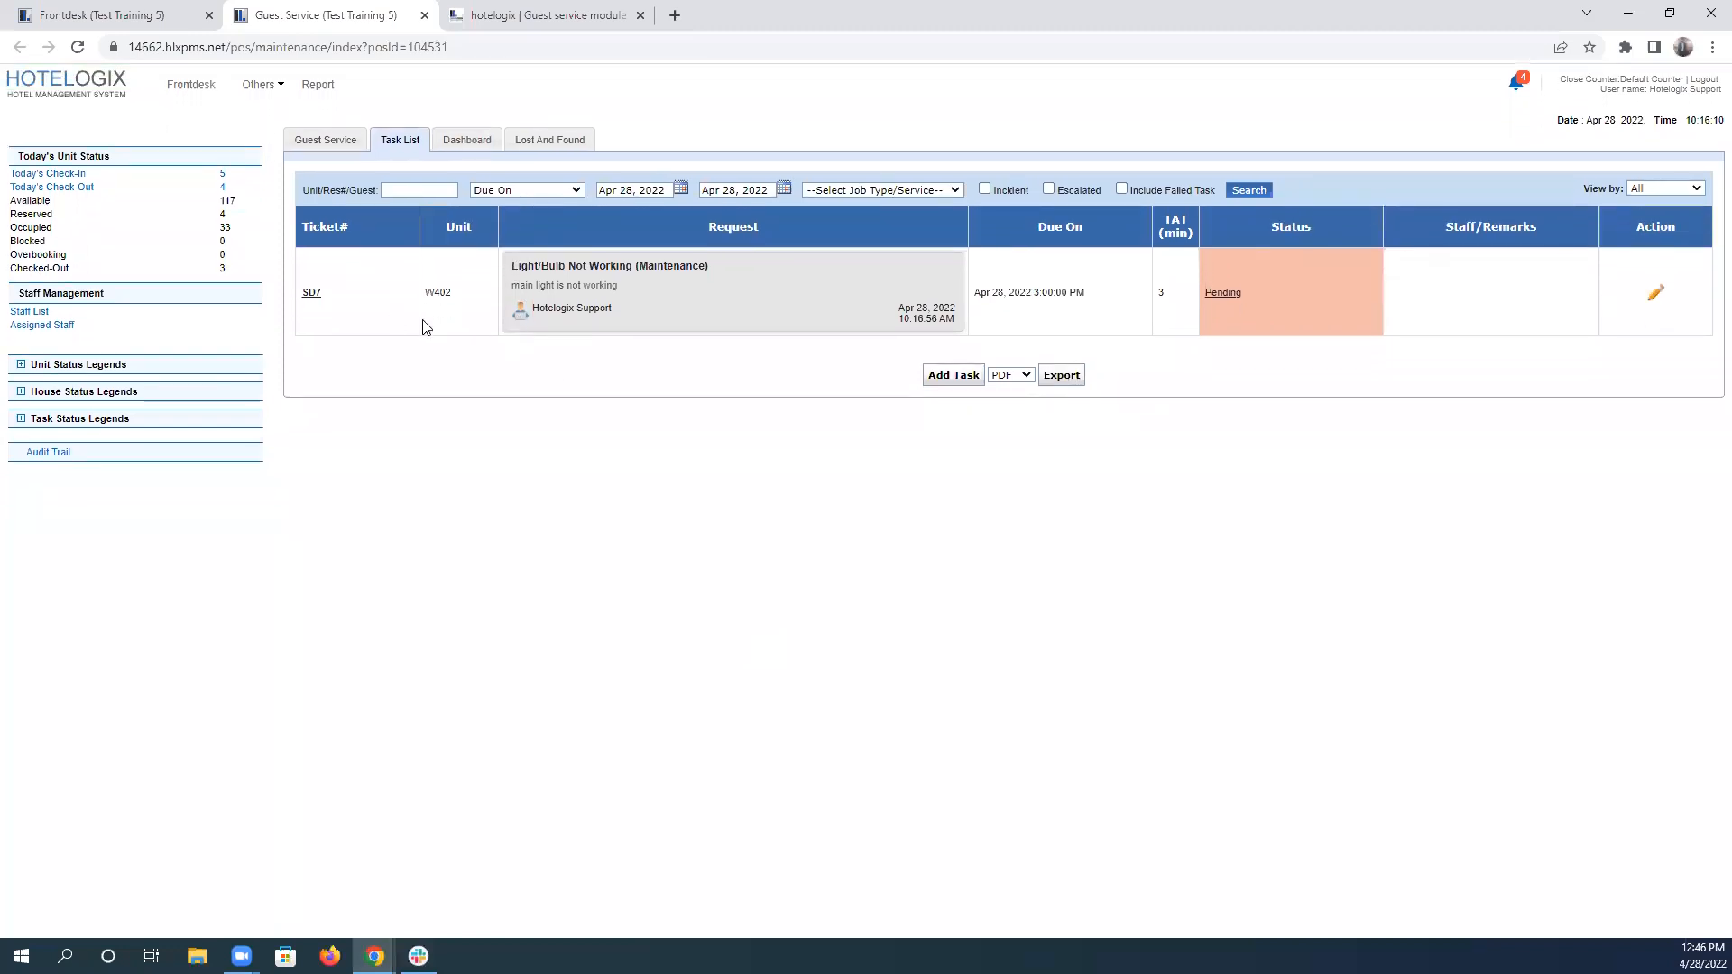
triple_click(1020, 289)
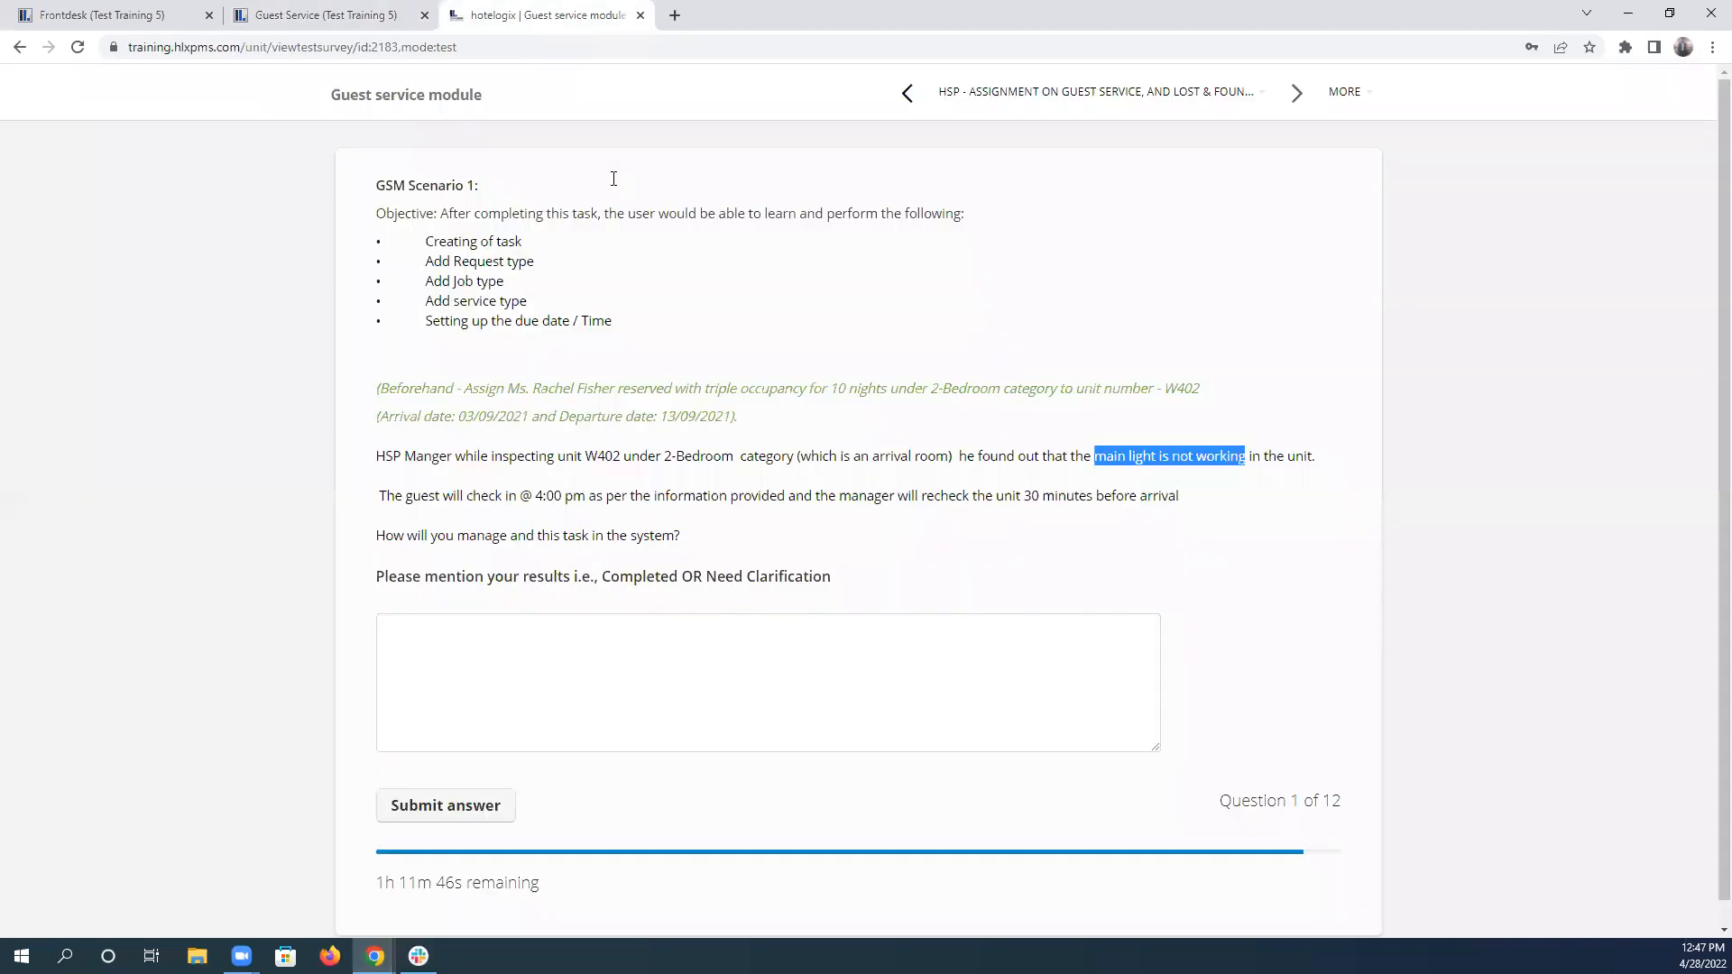
Return to the training test, enter "Completed" as the answer to question 1, and review the scenario's objectives.
left_click(542, 16)
double_click(639, 578)
key("ctrl+c")
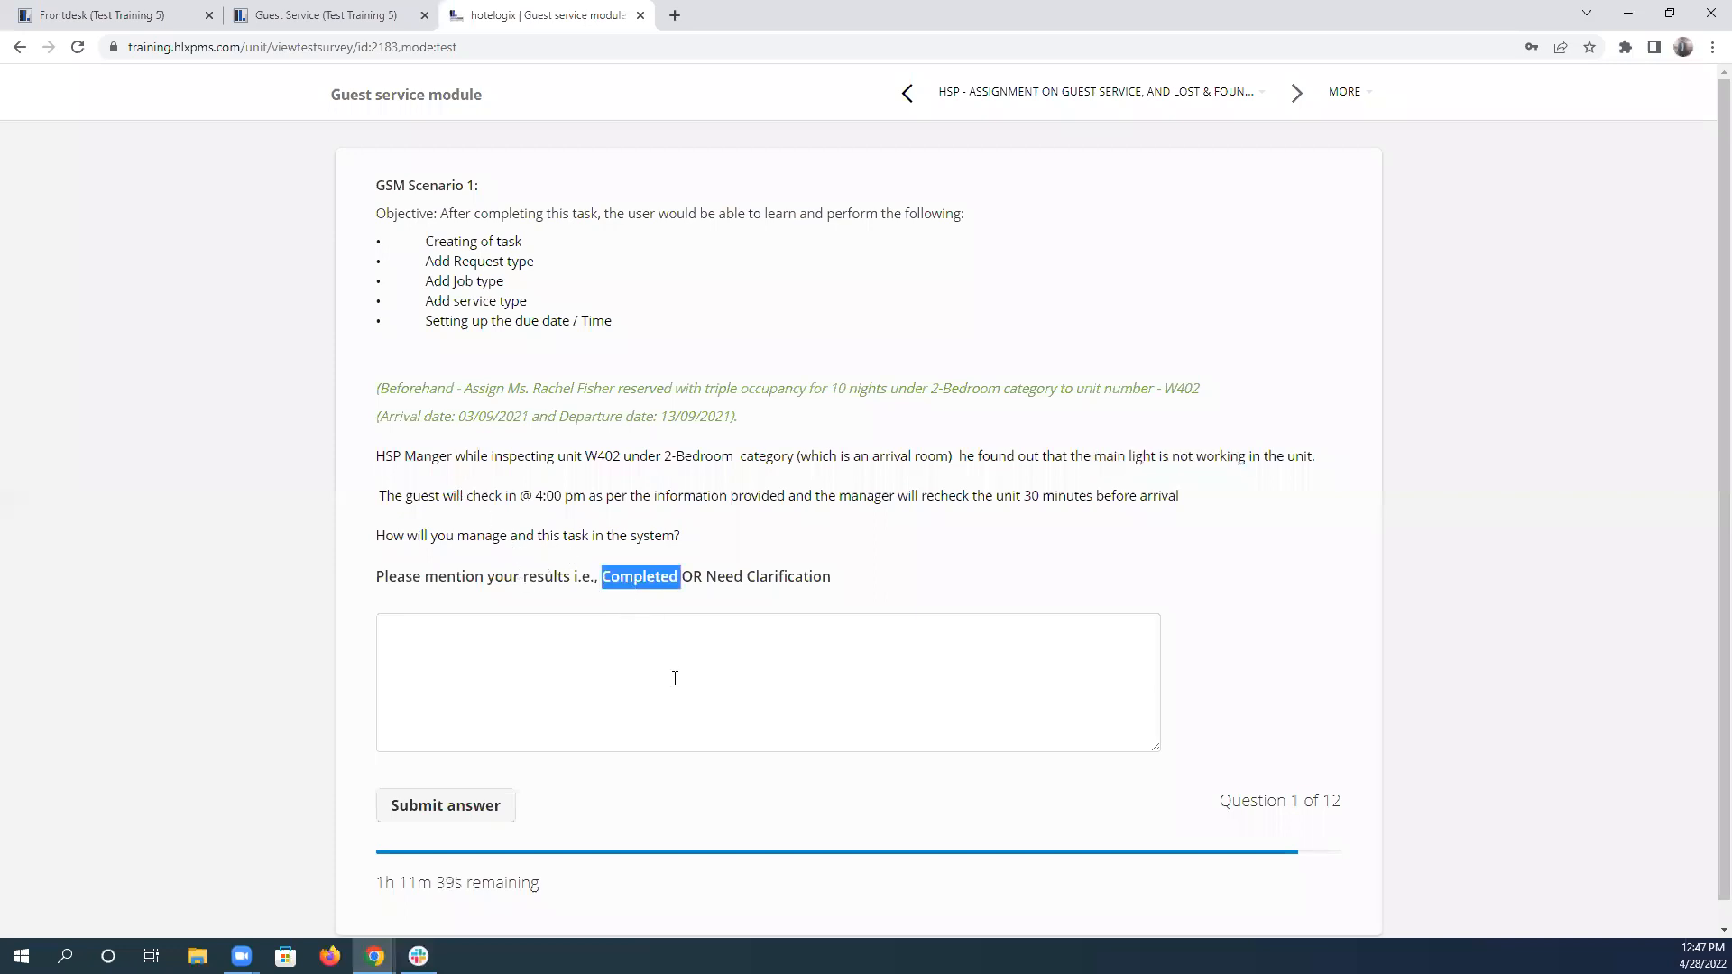
left_click(630, 695)
key("ctrl+v")
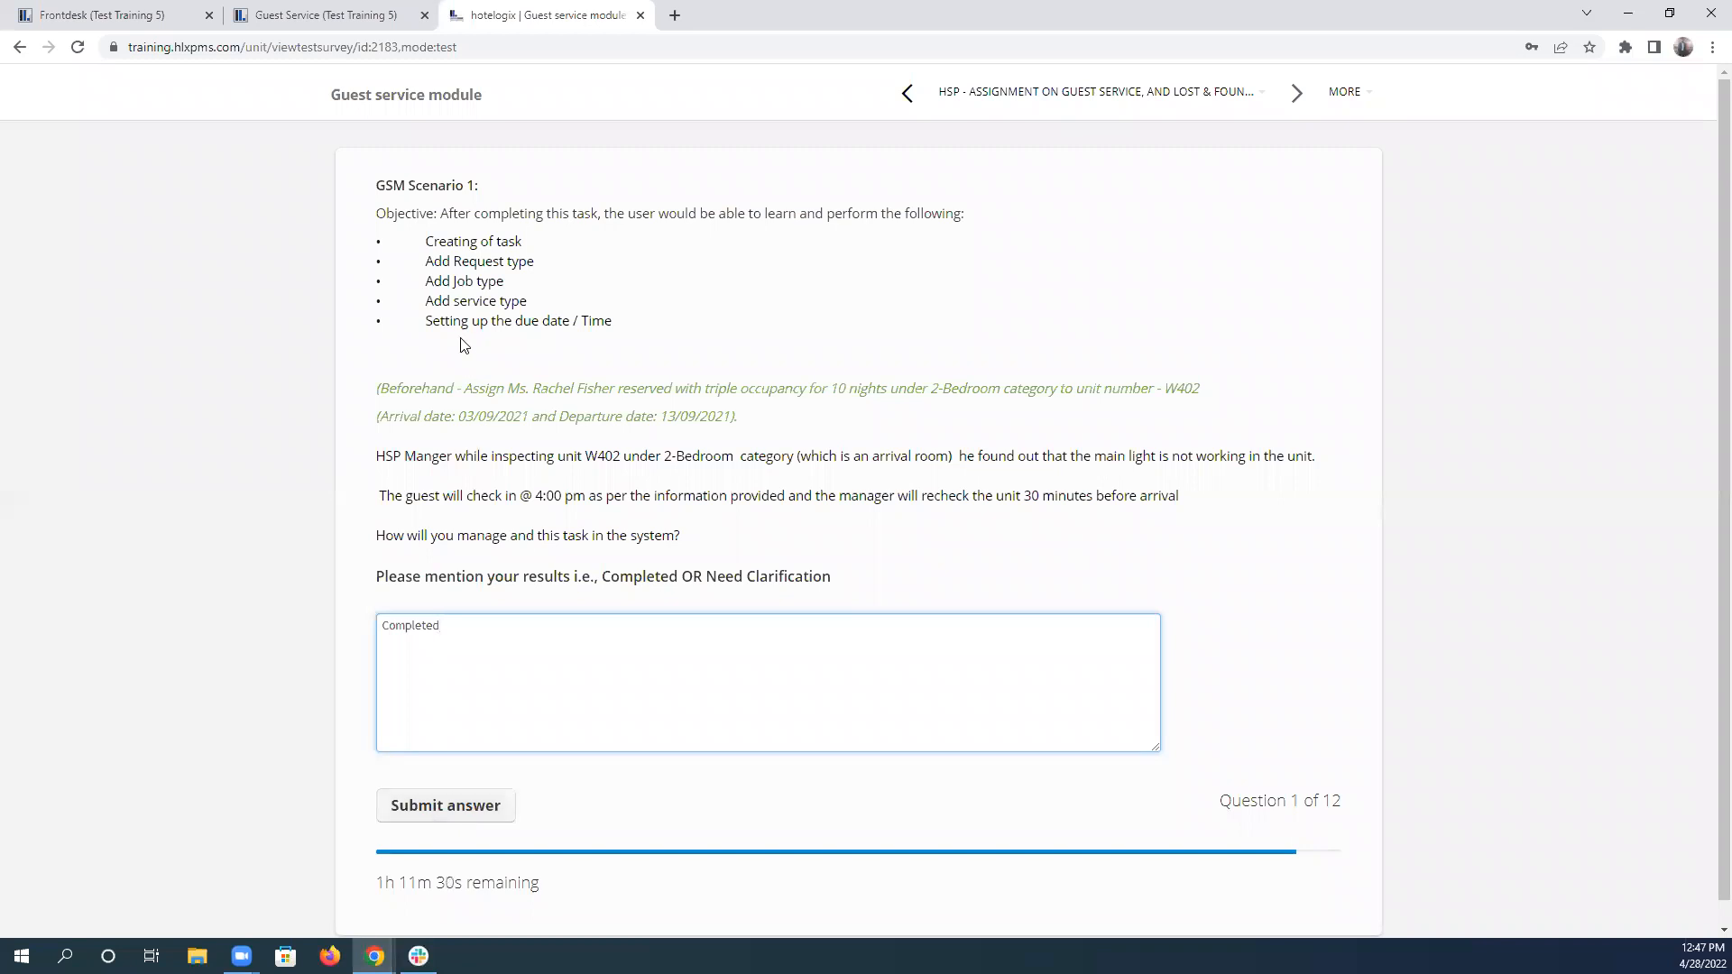
left_click_drag(427, 241, 529, 249)
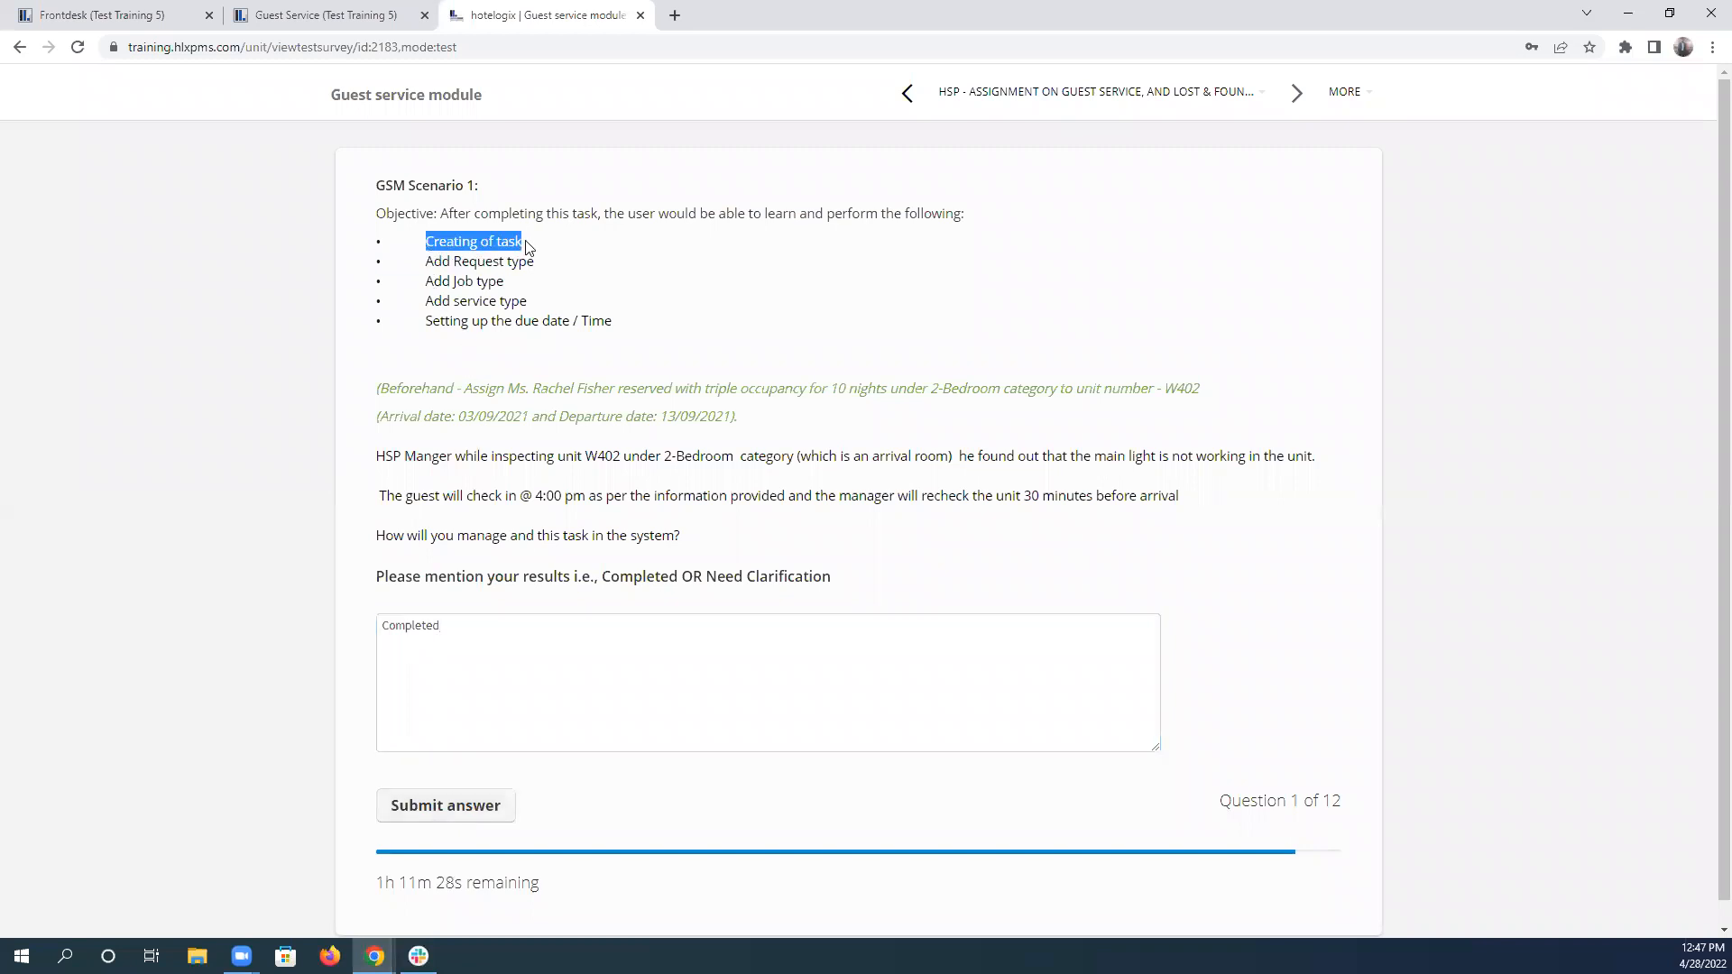
Check scenario 1's objectives against the created light/bulb task in the task list, and submit the answer to question 1.
left_click_drag(426, 262, 545, 272)
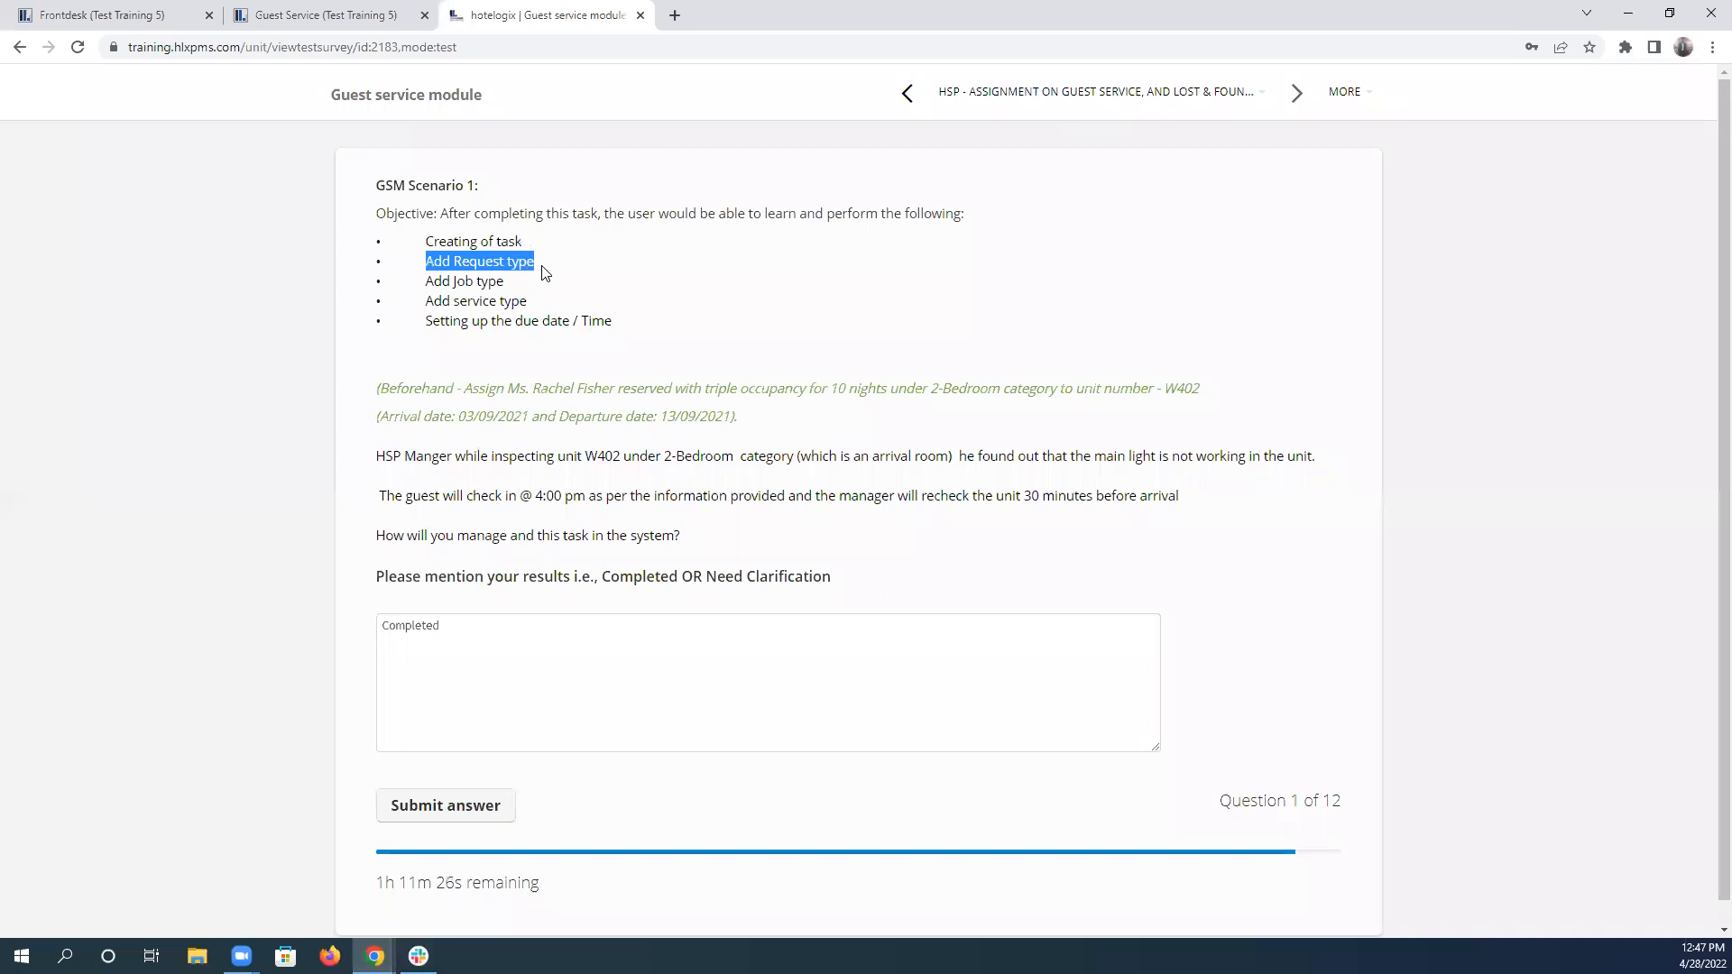
left_click(366, 15)
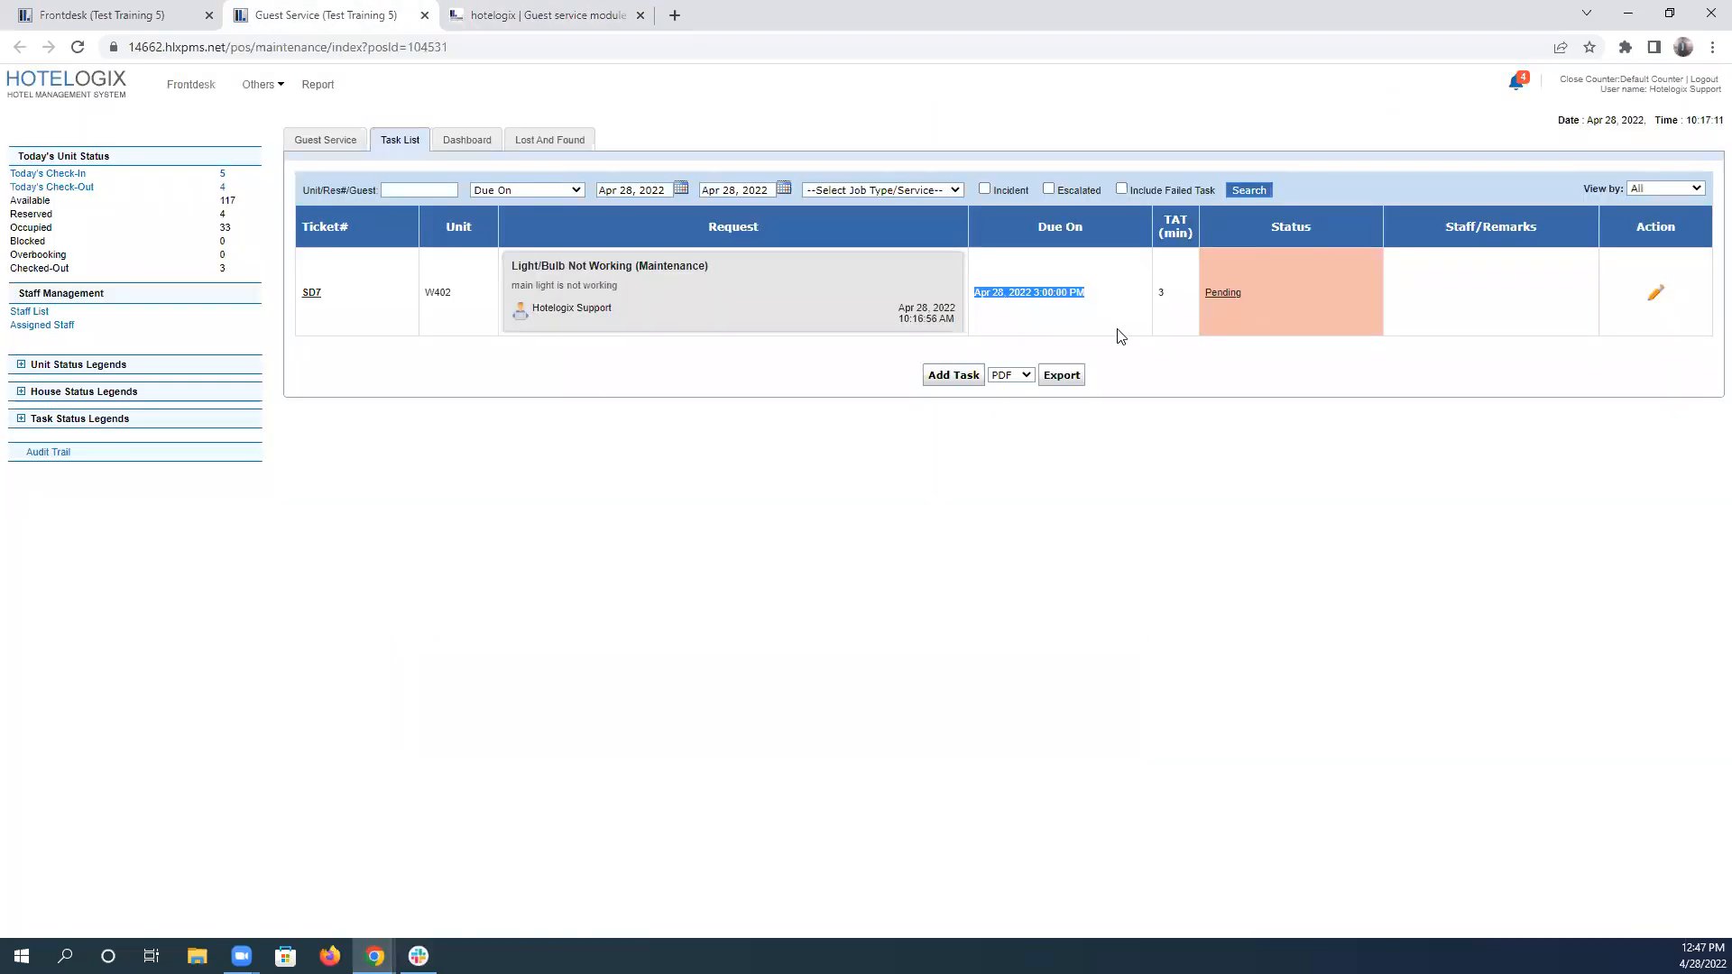
left_click_drag(513, 271, 702, 273)
left_click(541, 15)
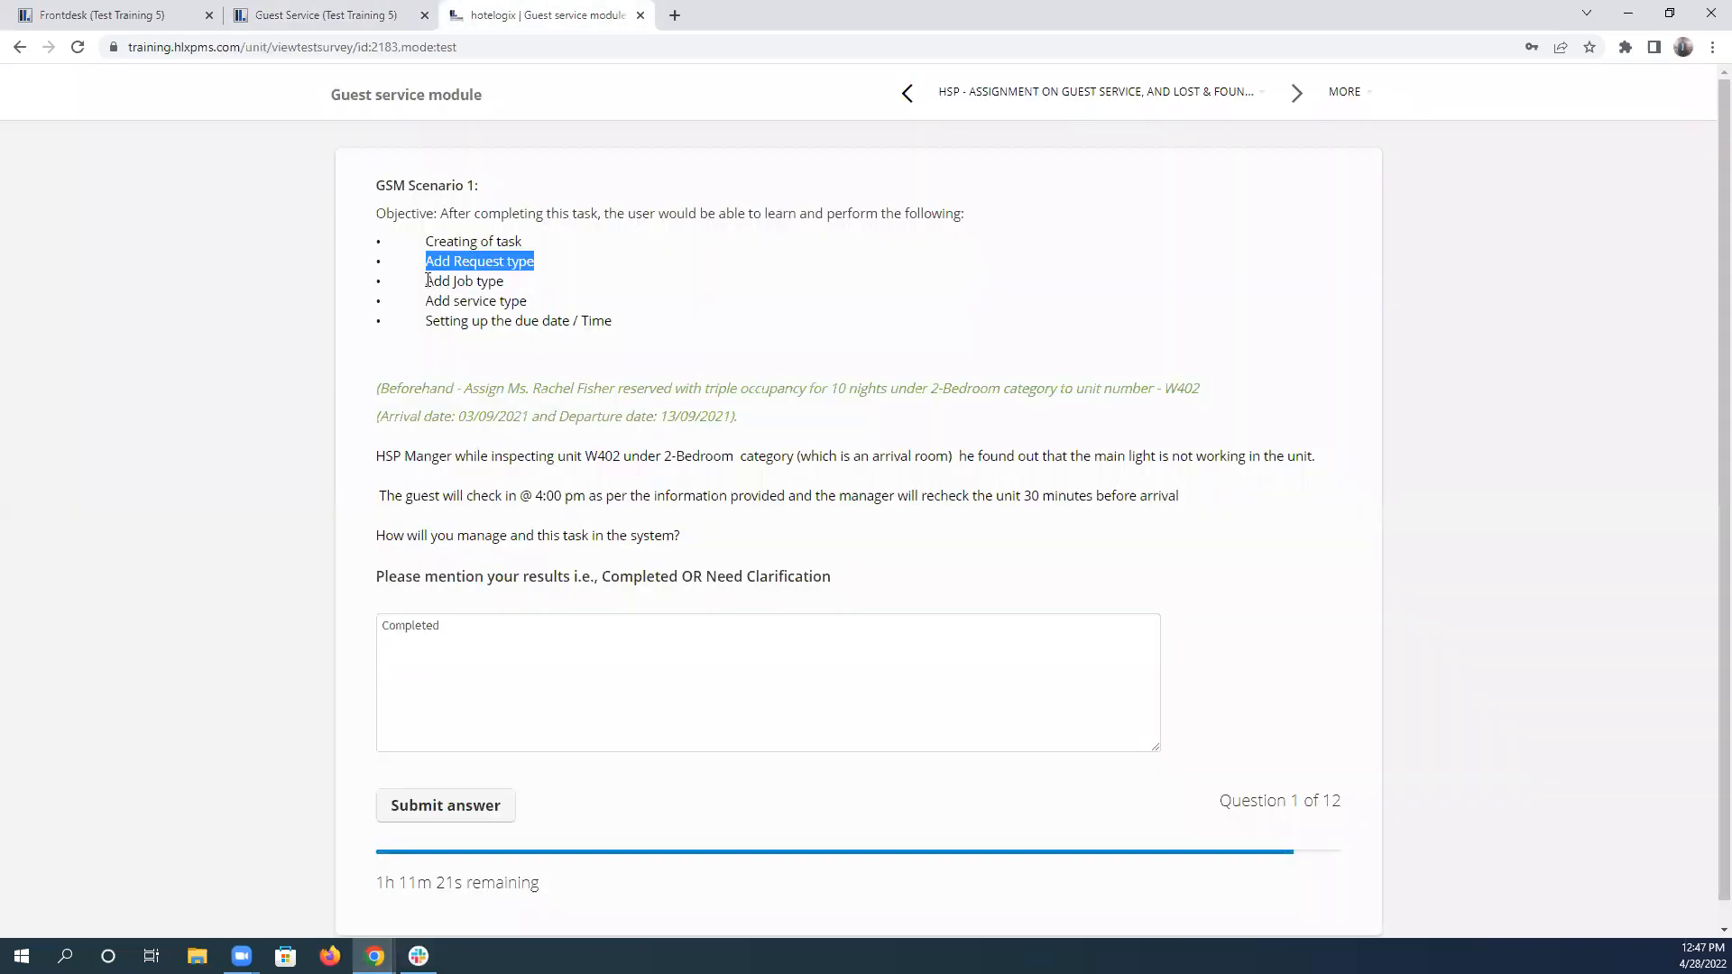
left_click_drag(434, 280, 611, 321)
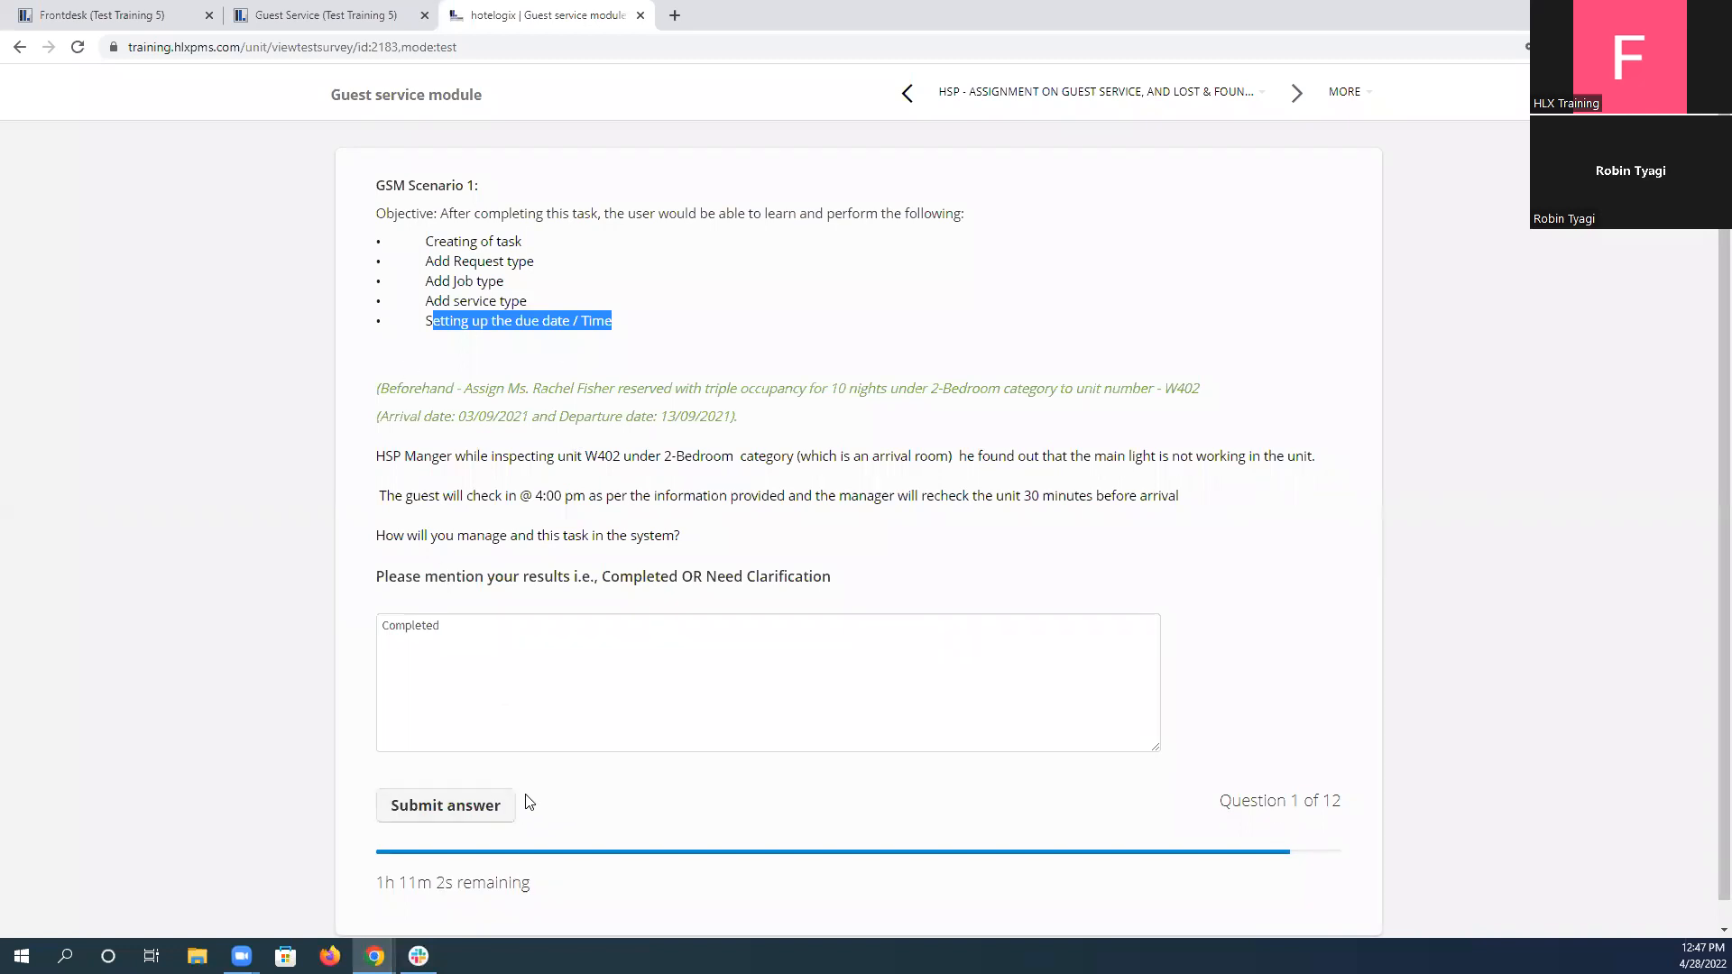
left_click(464, 807)
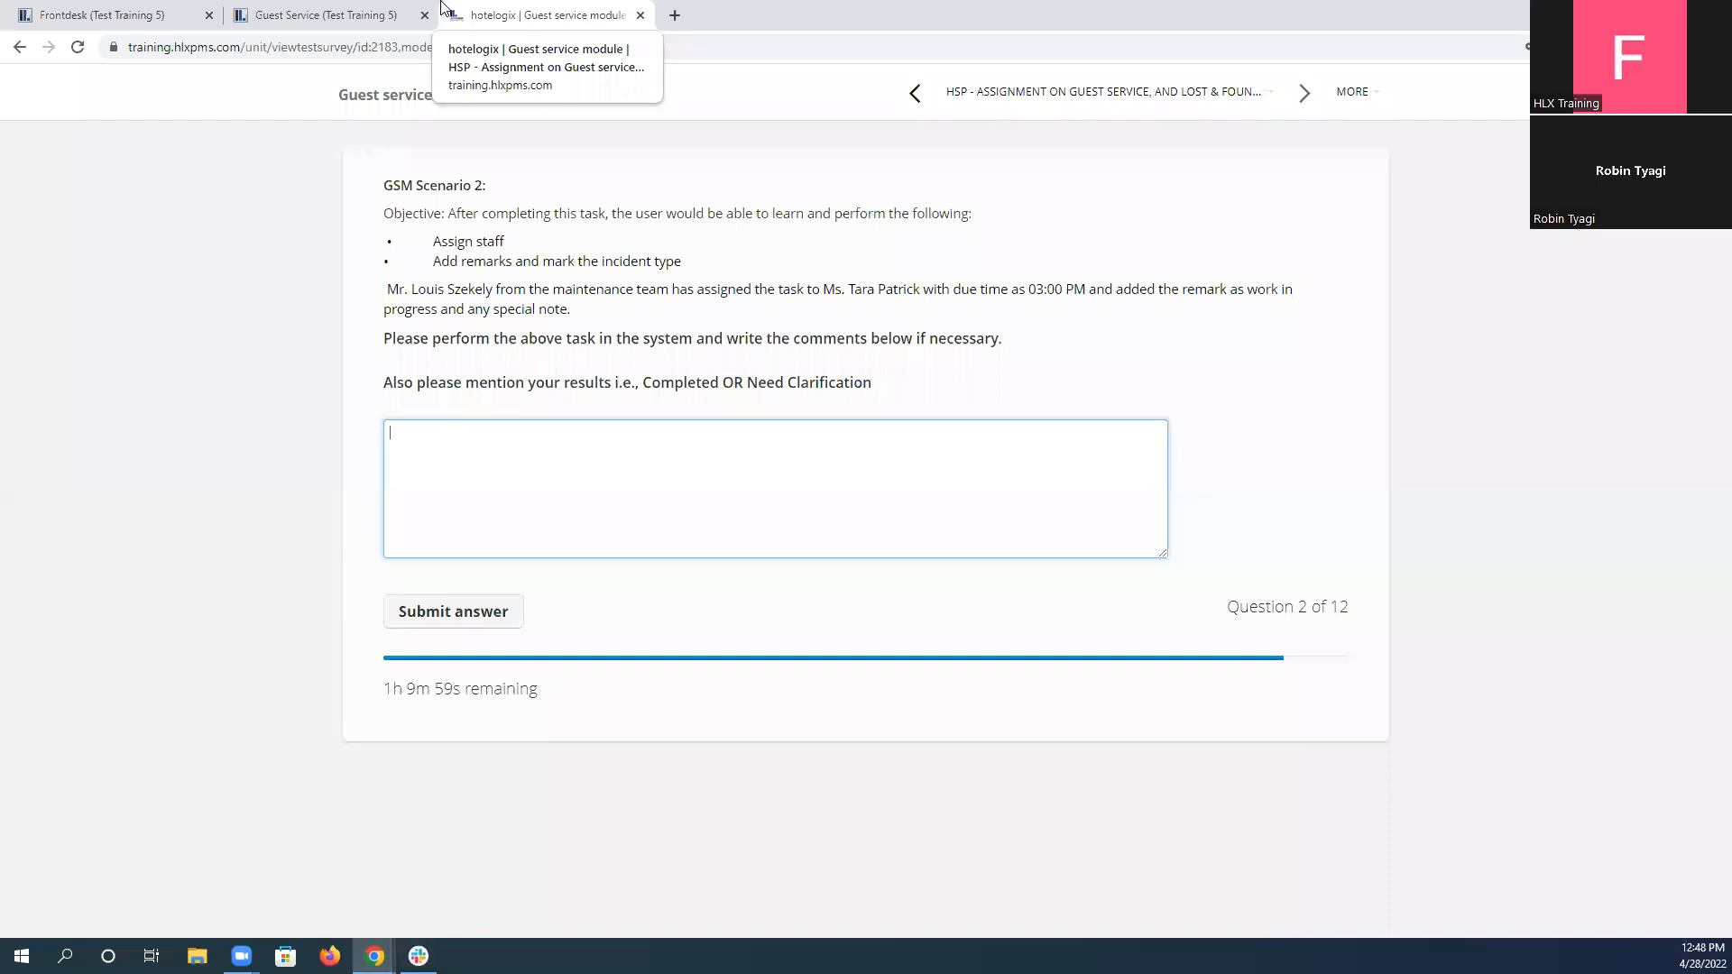
Read scenario 2's staff assignment, due time and remark instructions alongside the existing maintenance task.
left_click(365, 15)
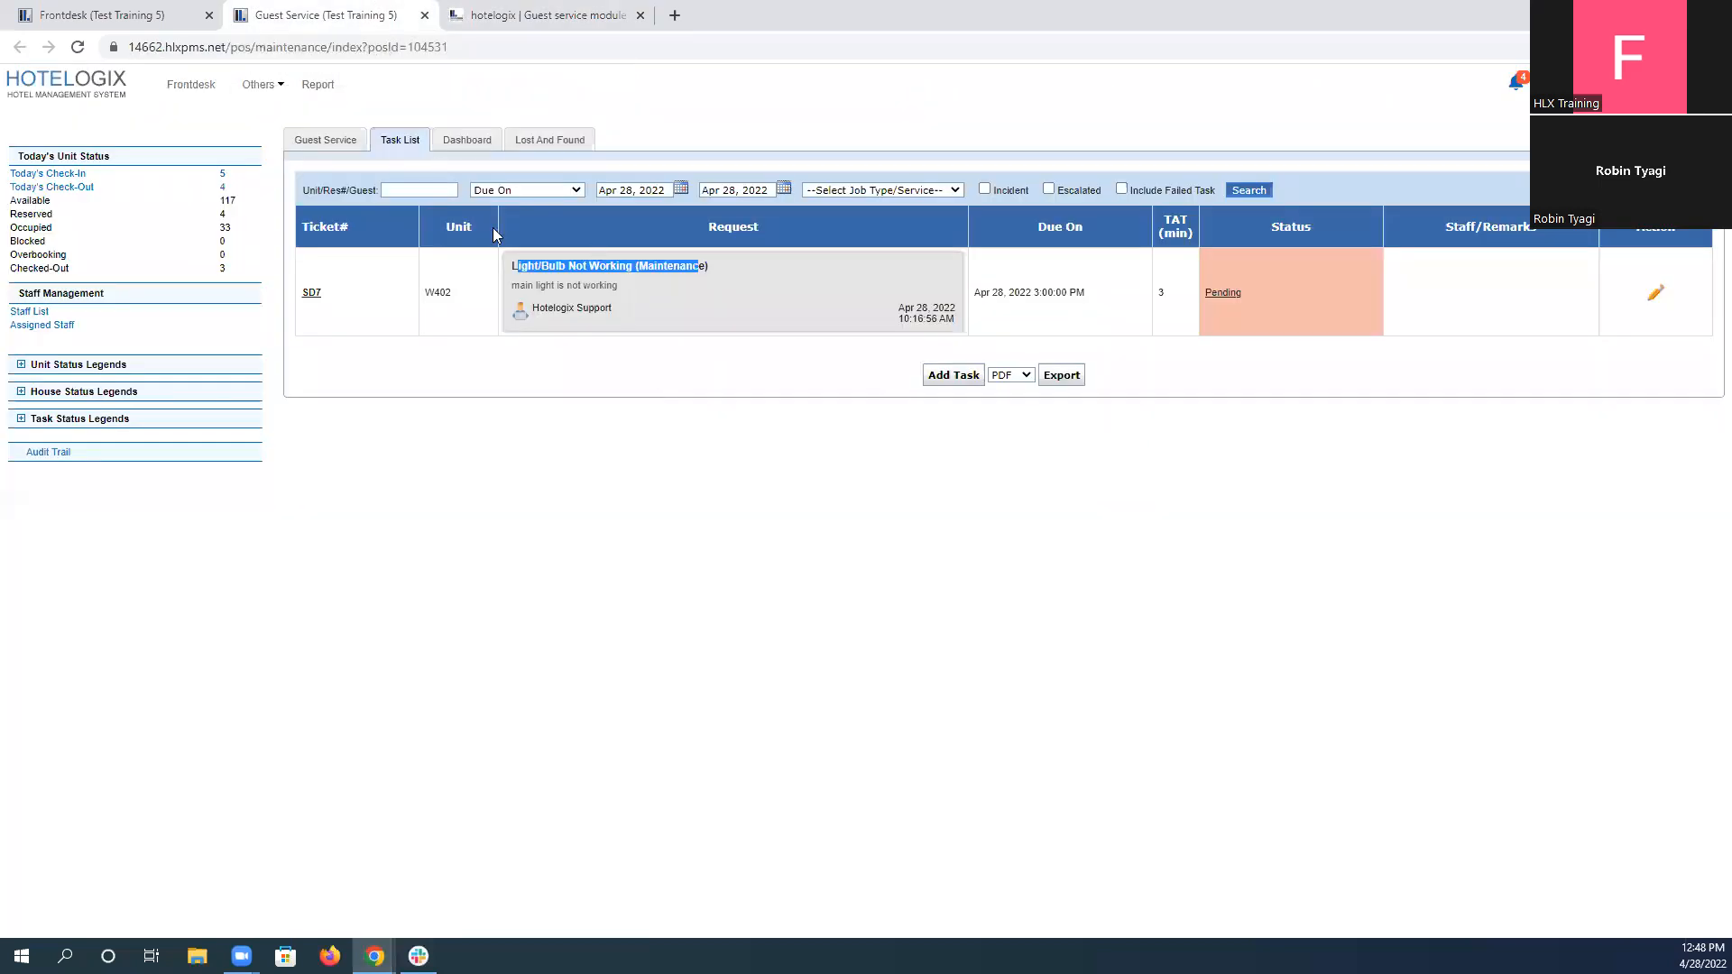
left_click(650, 278)
left_click(487, 14)
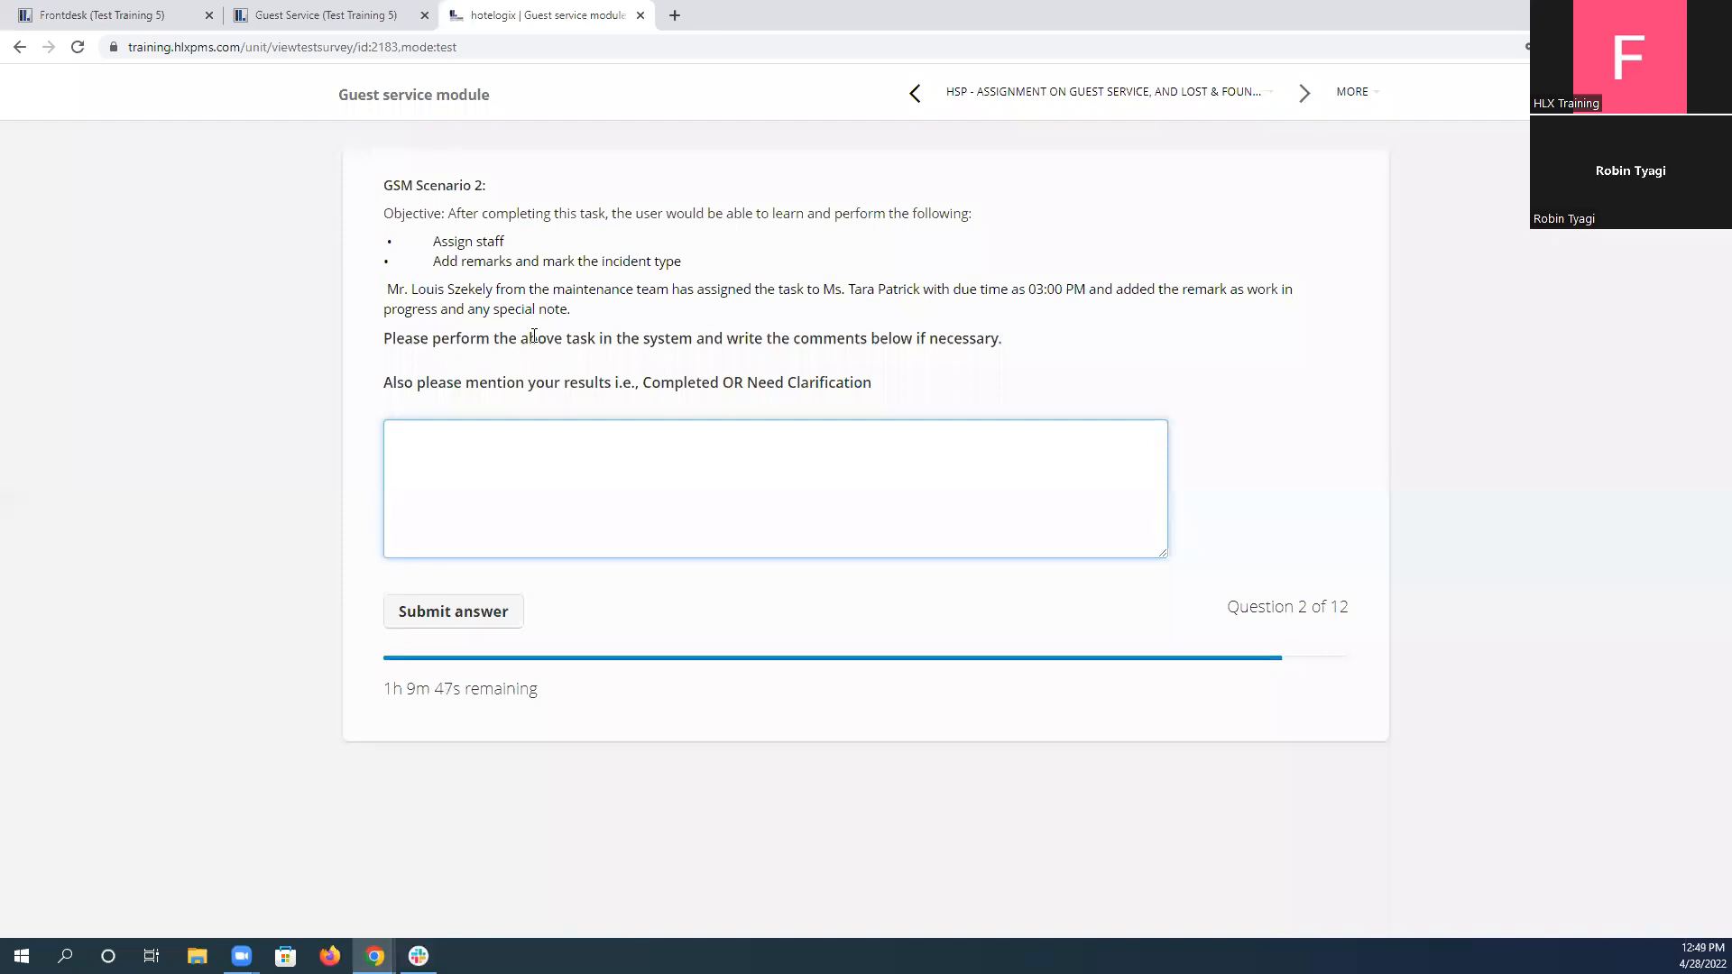
left_click_drag(392, 289, 580, 336)
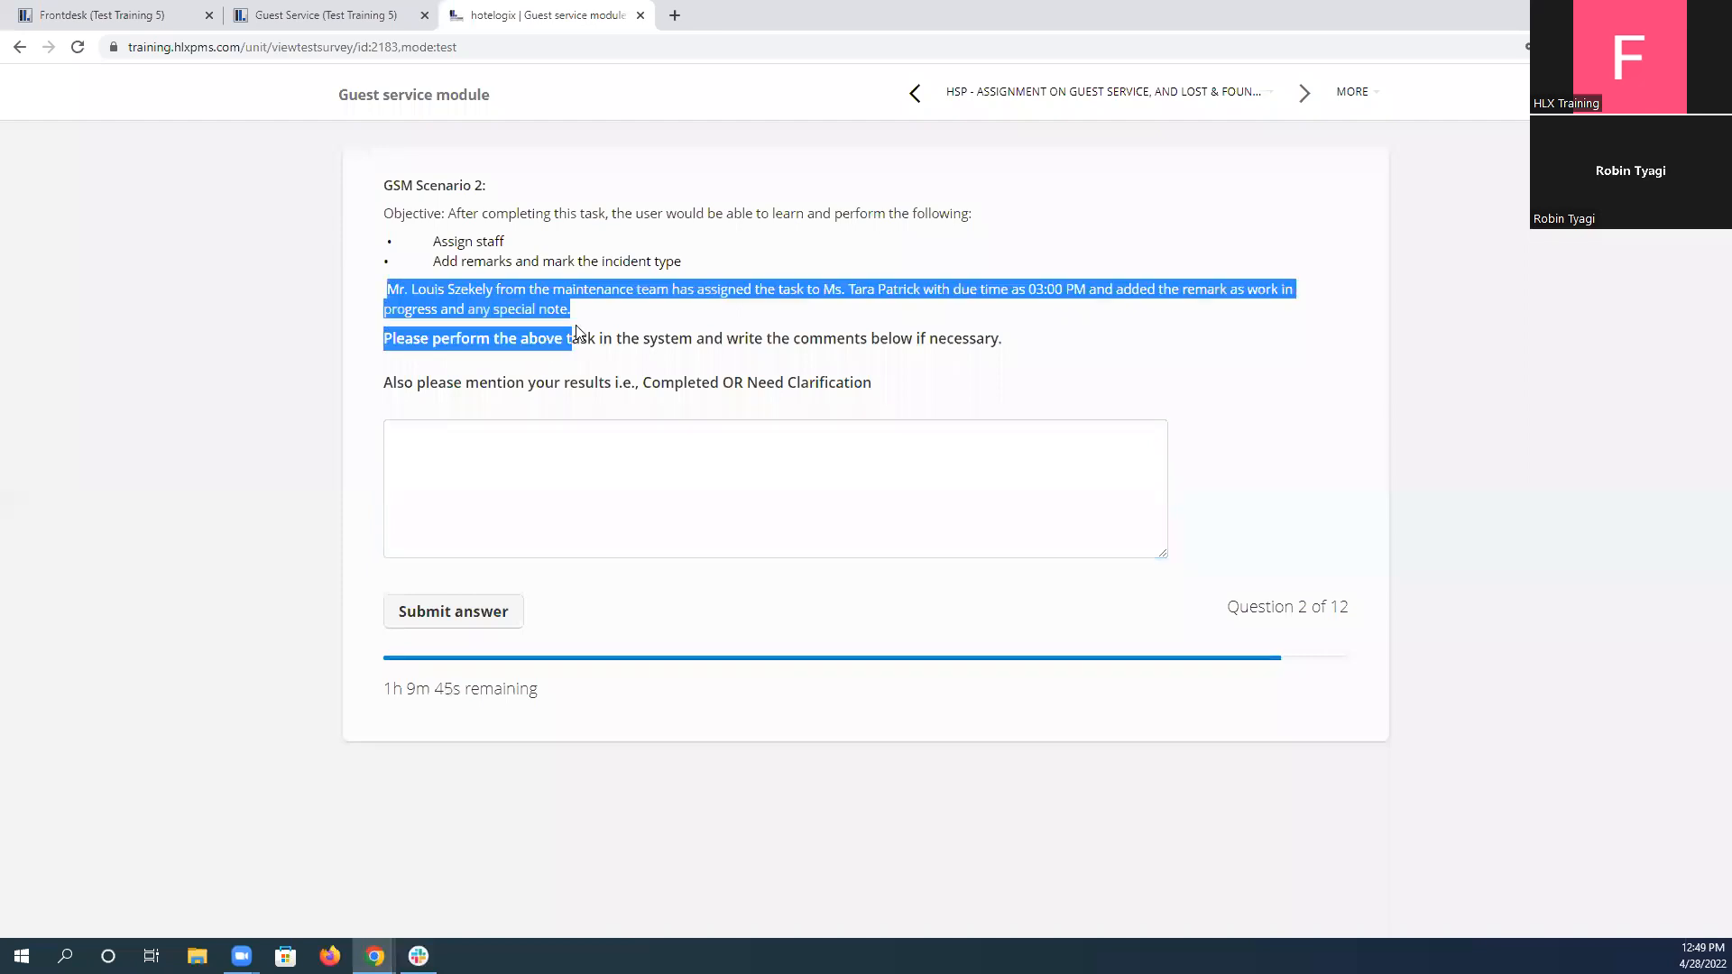
left_click(668, 329)
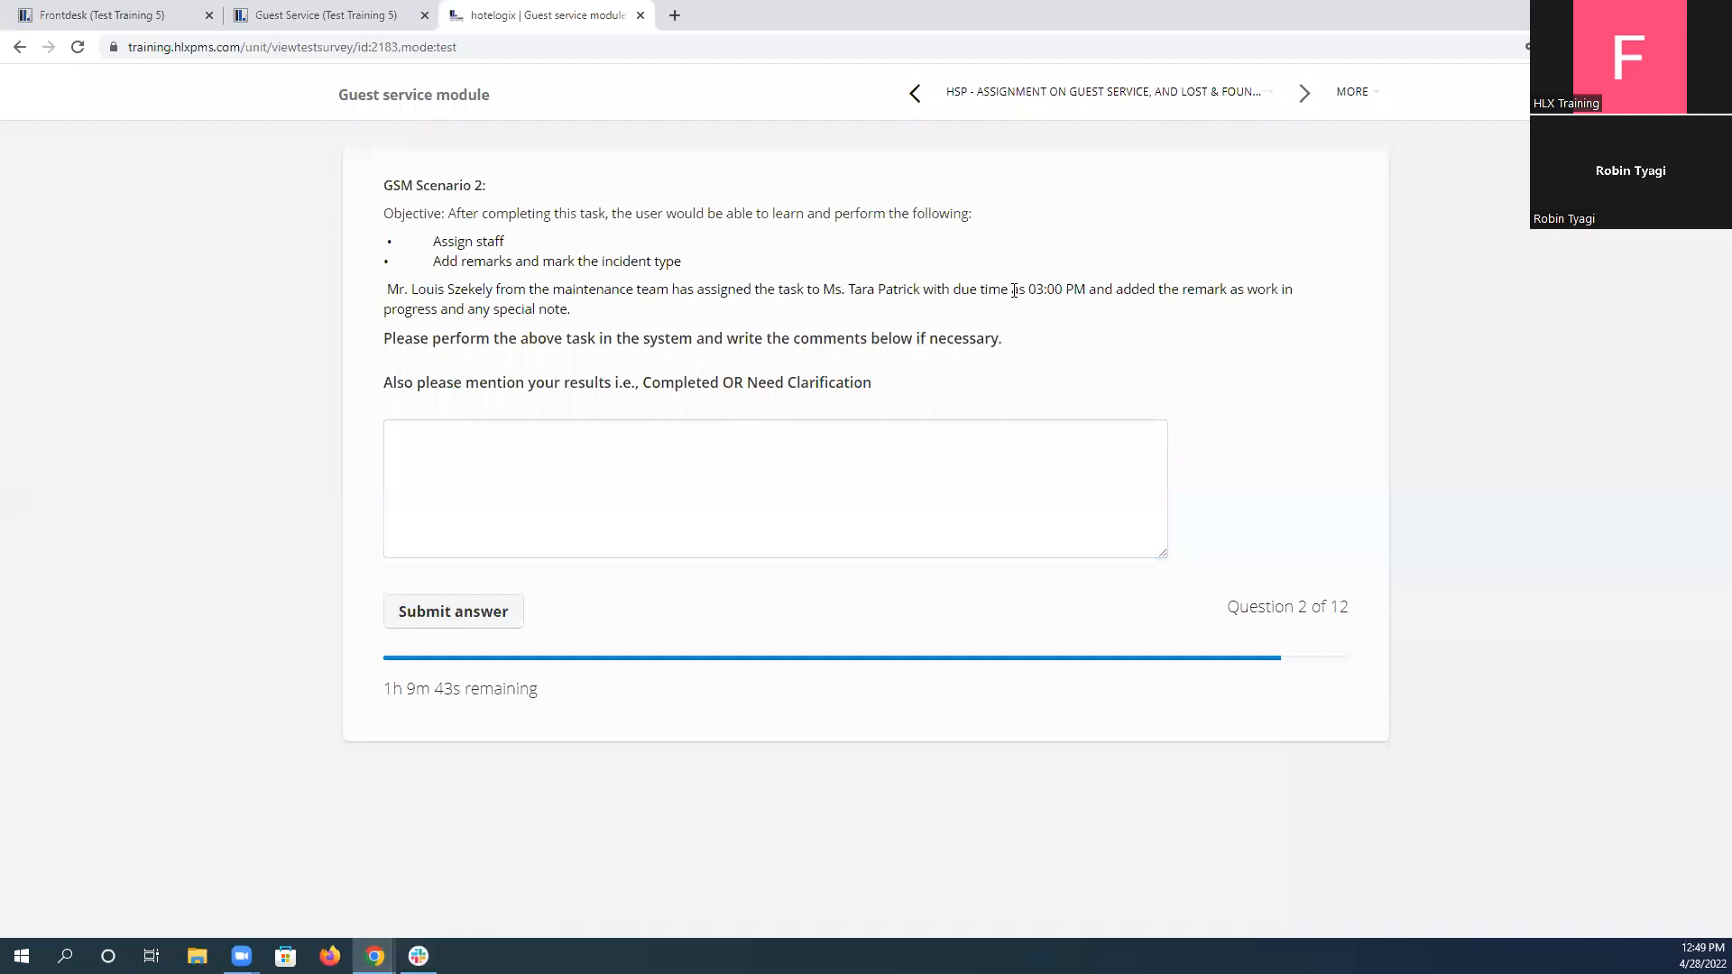
left_click_drag(955, 288, 1092, 296)
Open the status of the W402 light task, assign the staff member named in scenario 2, and recheck the name against the scenario.
left_click(325, 16)
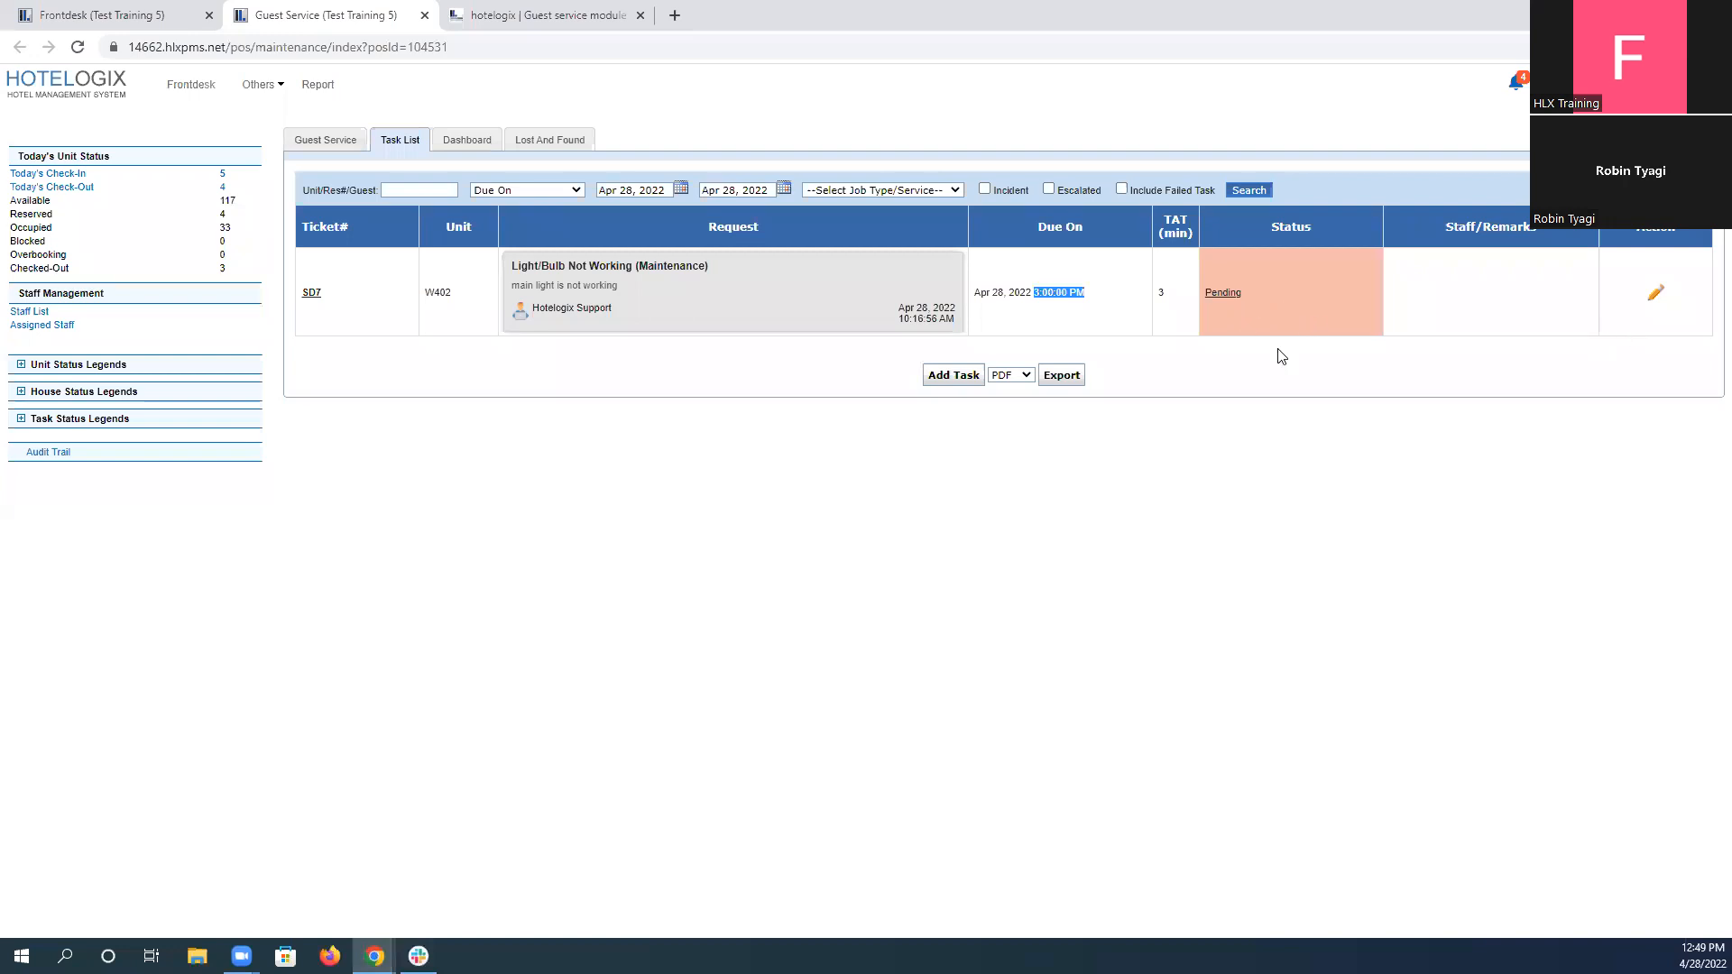
left_click(1229, 294)
left_click(805, 525)
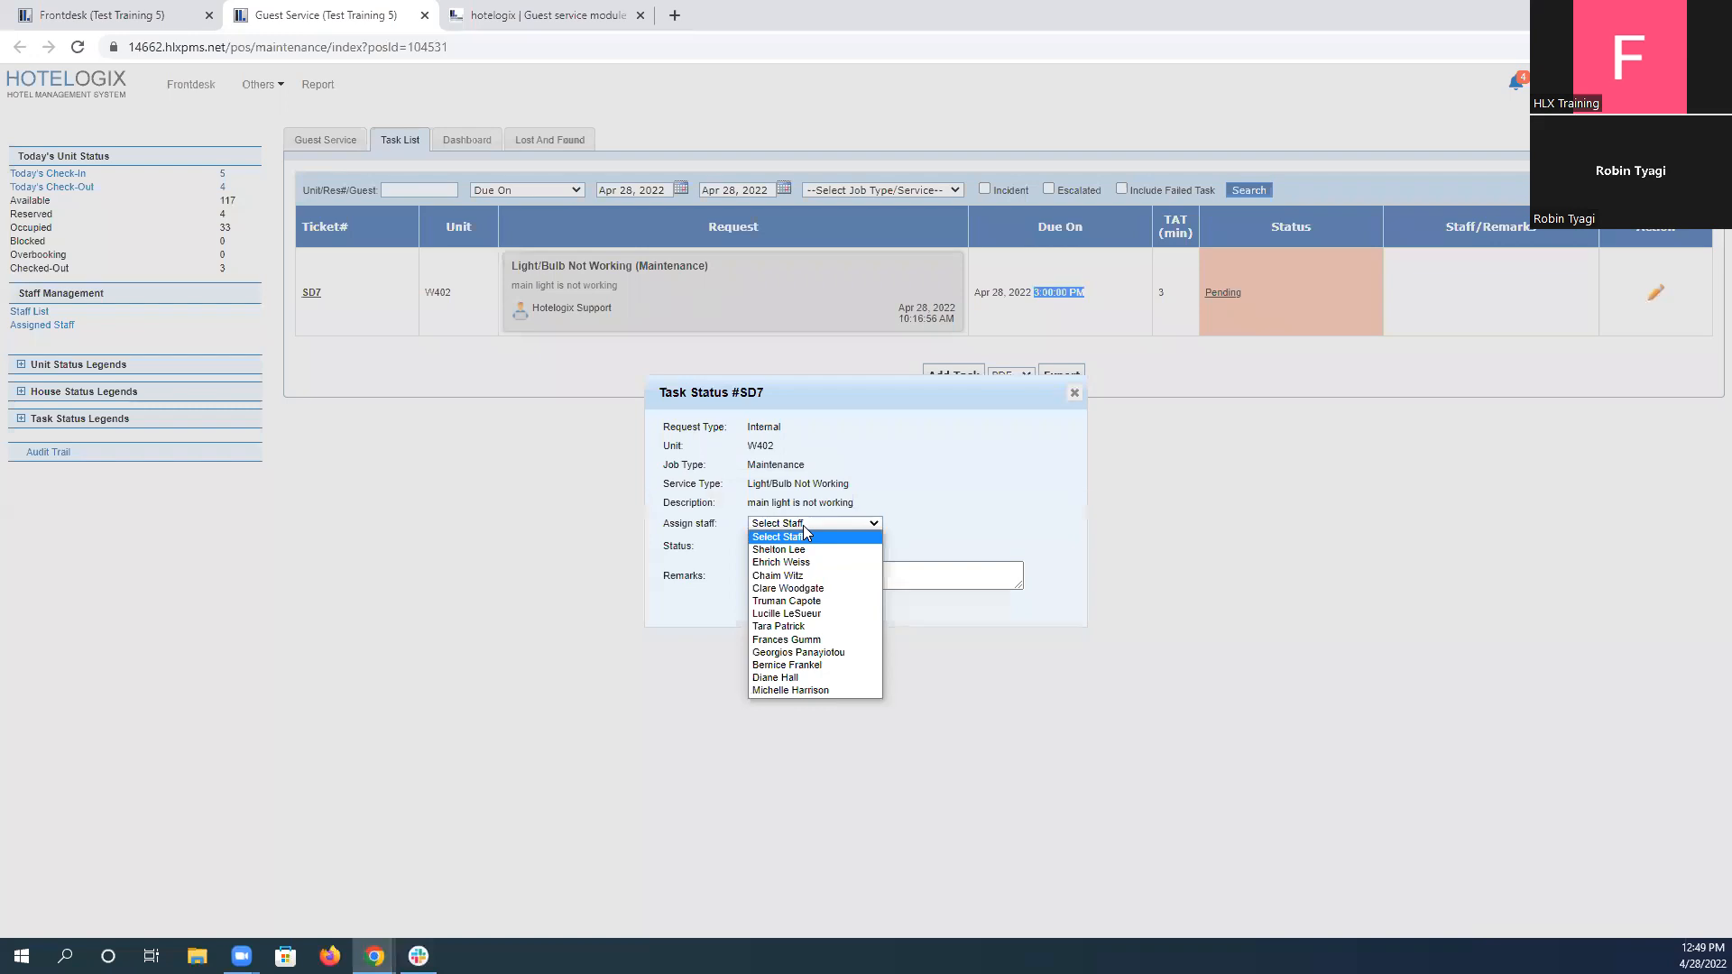
left_click(799, 627)
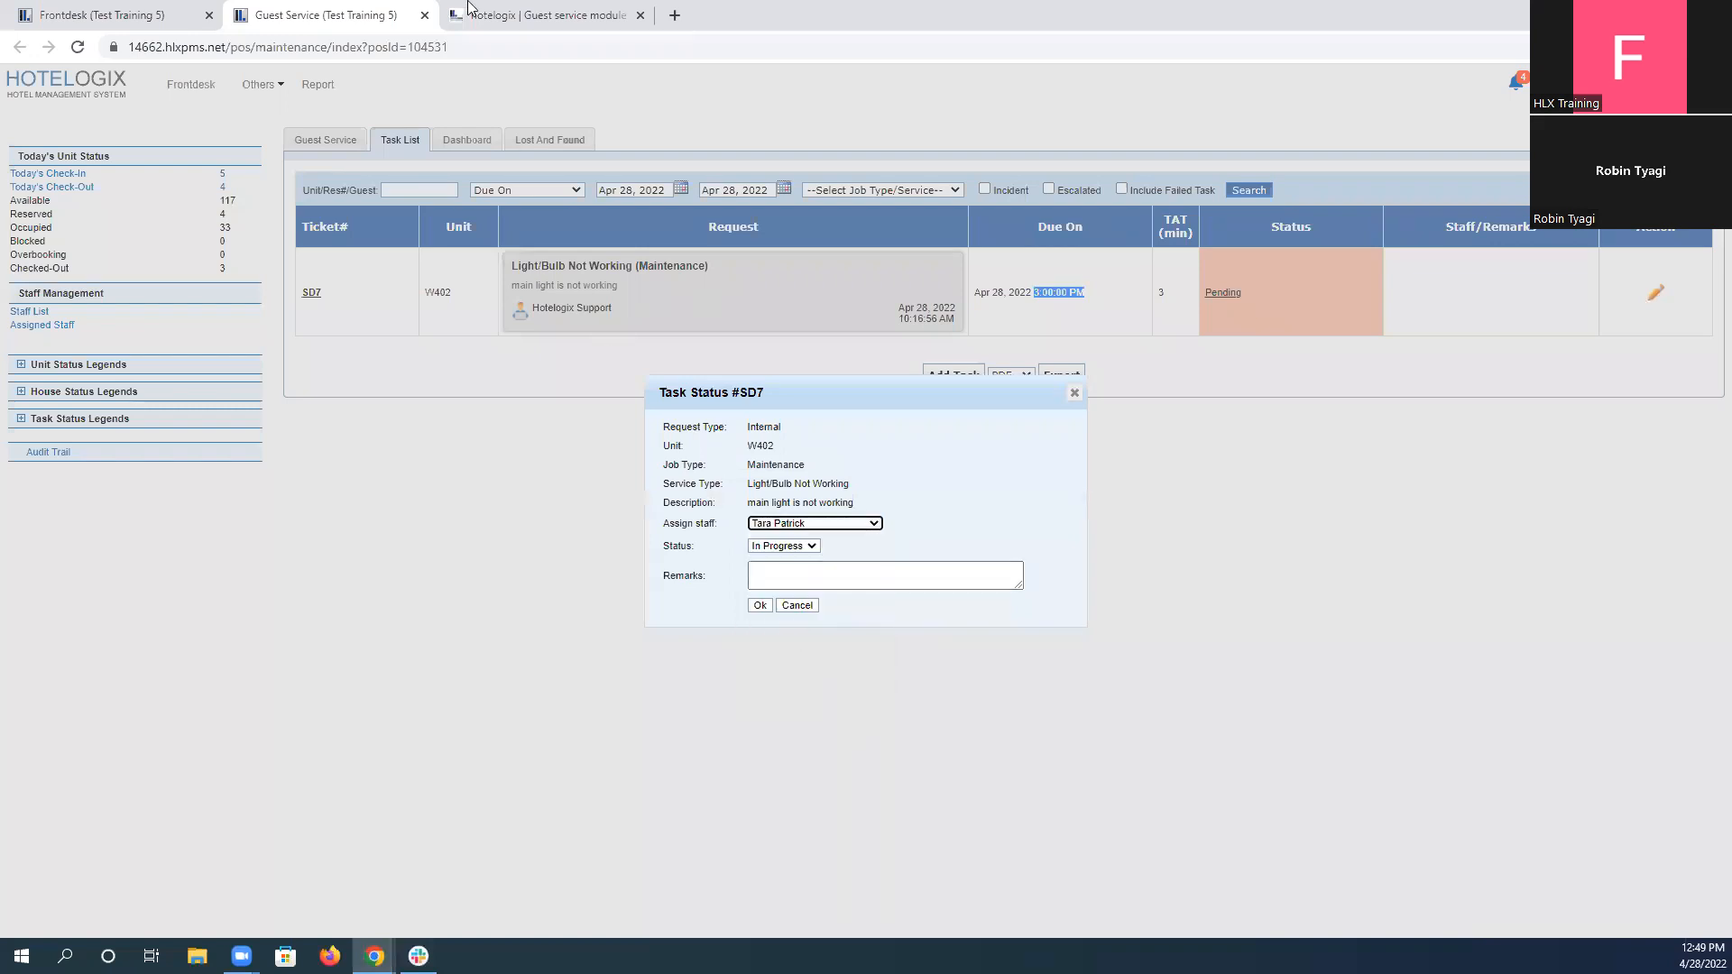
left_click(542, 15)
left_click(827, 308)
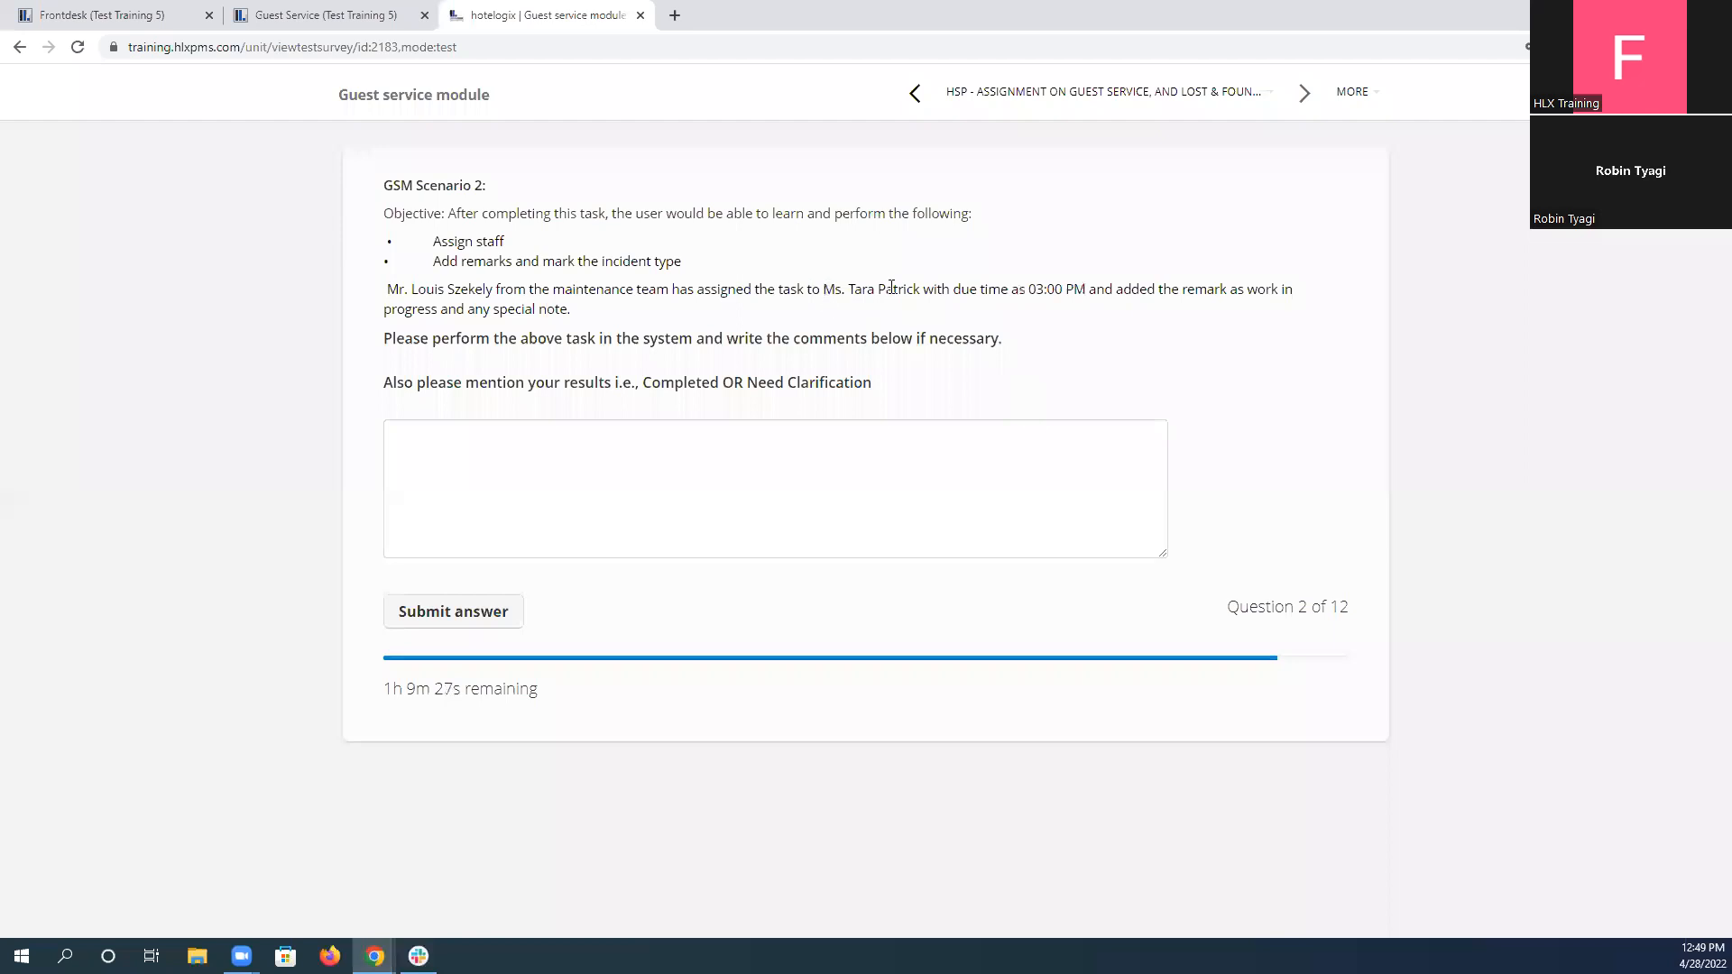
left_click_drag(823, 291, 920, 291)
left_click(335, 11)
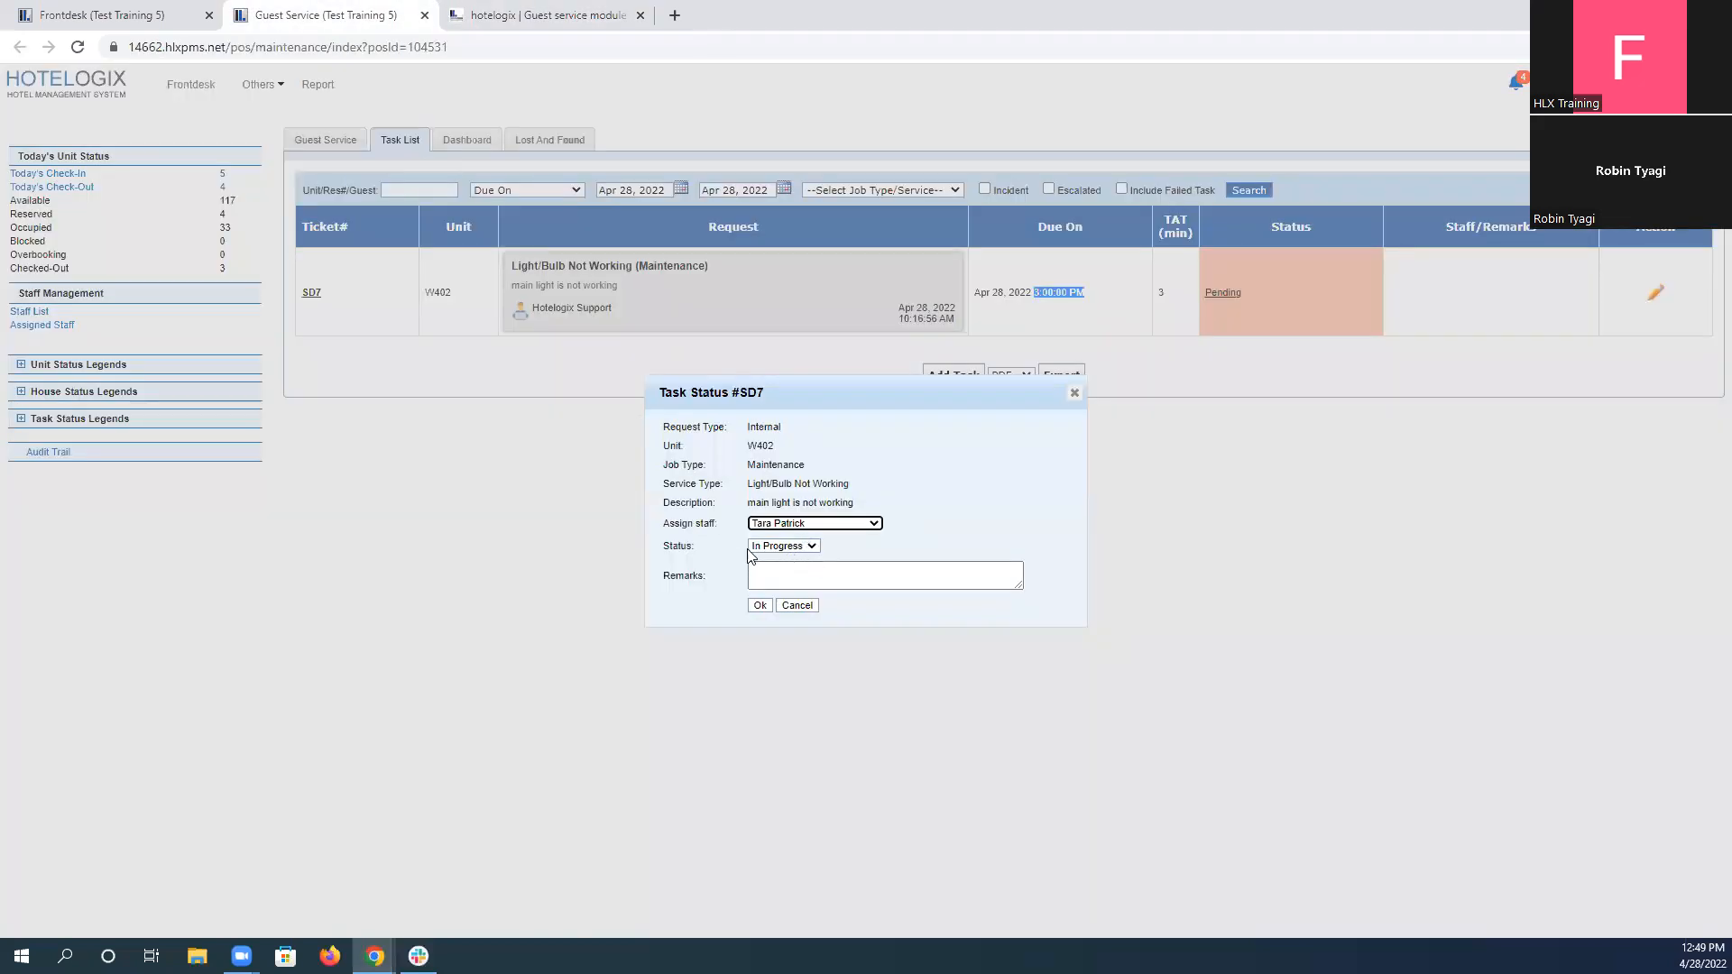
Copy "work in progress" from the scenario into the task's remarks and save the task with the status In Progress.
key("ctrl+Tab")
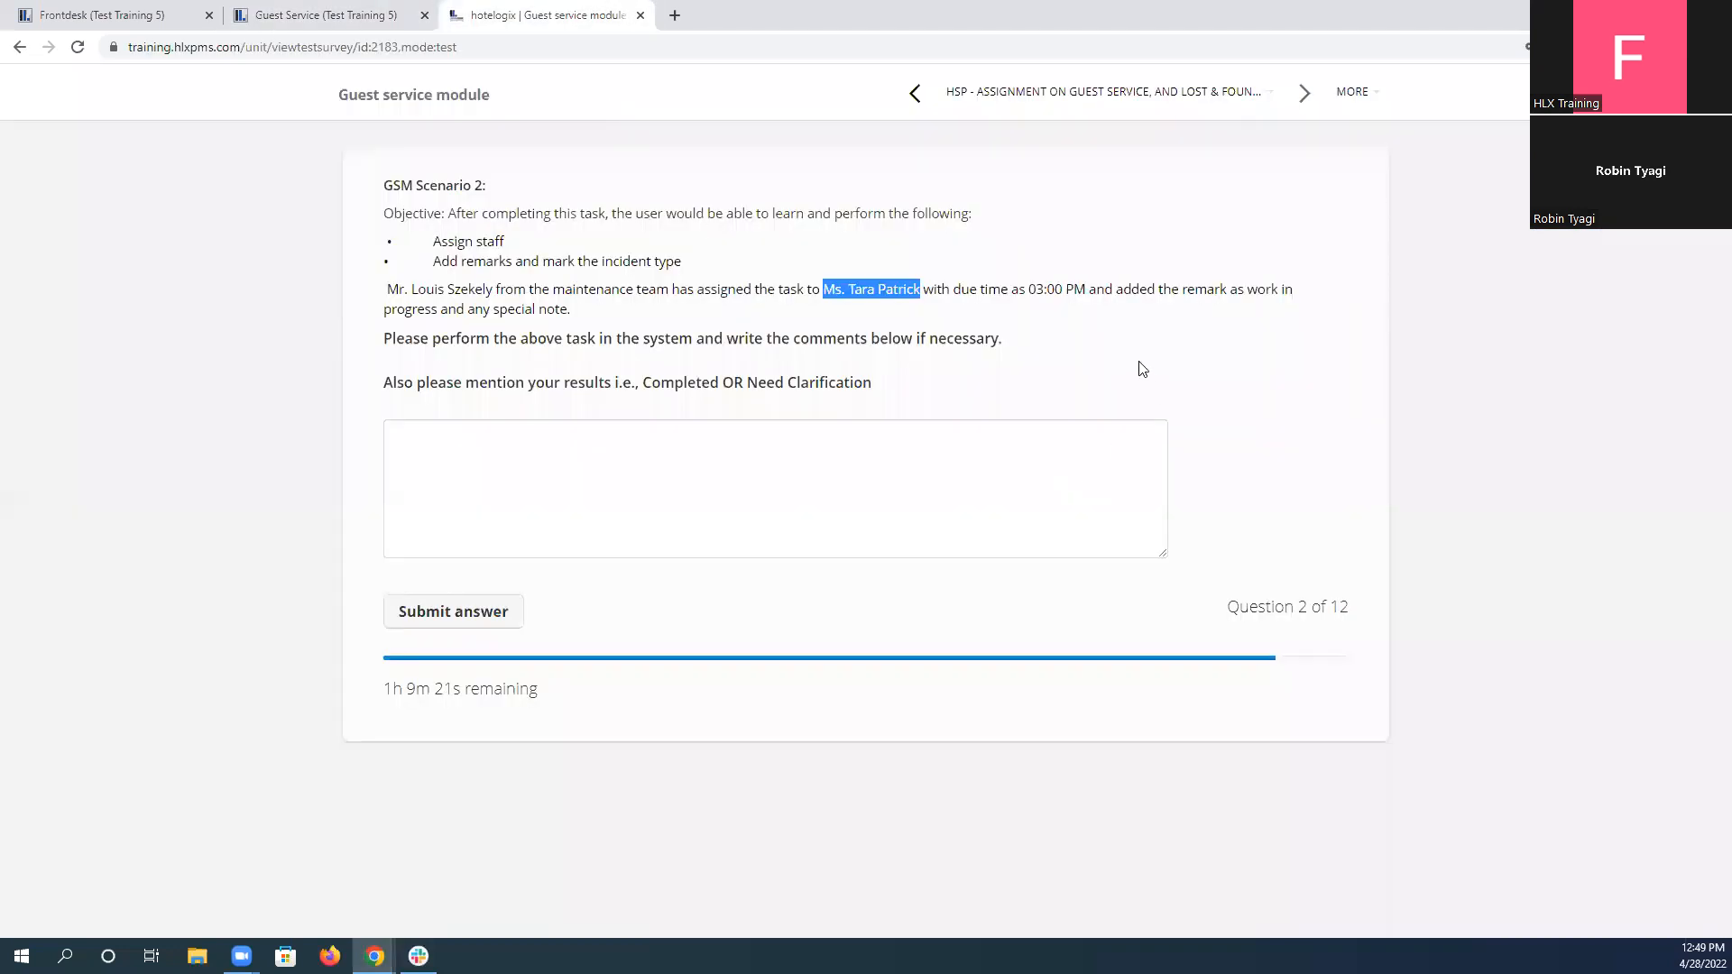
left_click(1140, 288)
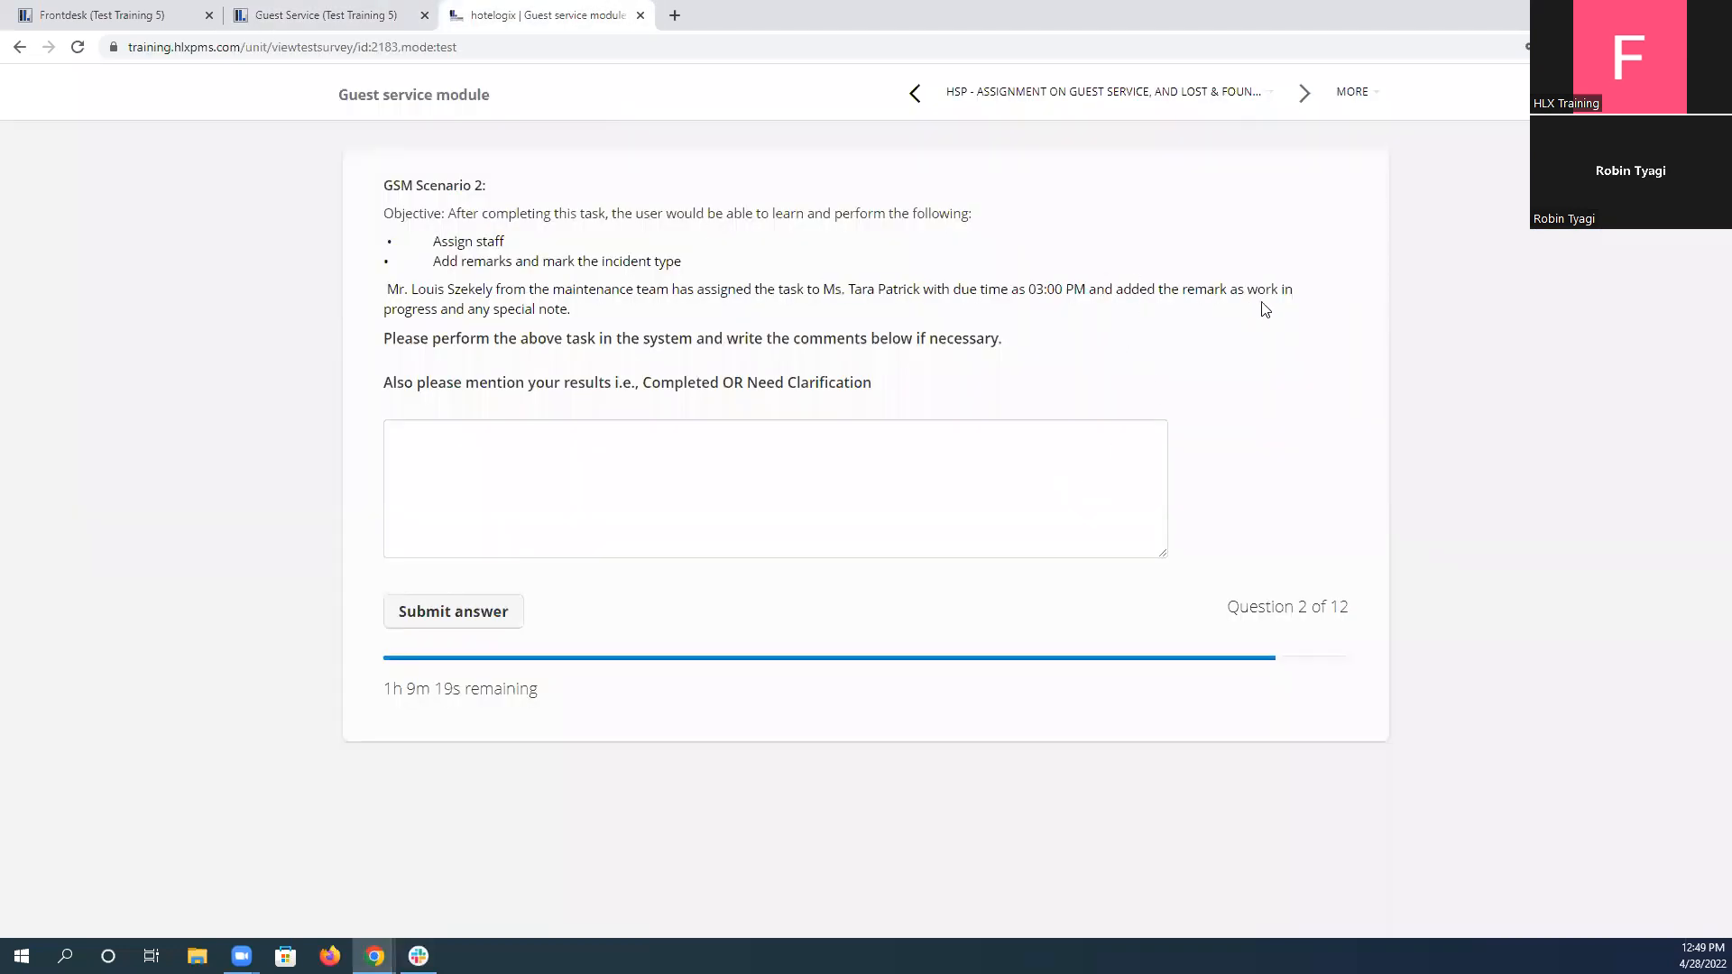
left_click_drag(1248, 289, 445, 312)
key("ctrl+c")
left_click(282, 12)
key("Tab")
key("Tab")
key("ctrl+v")
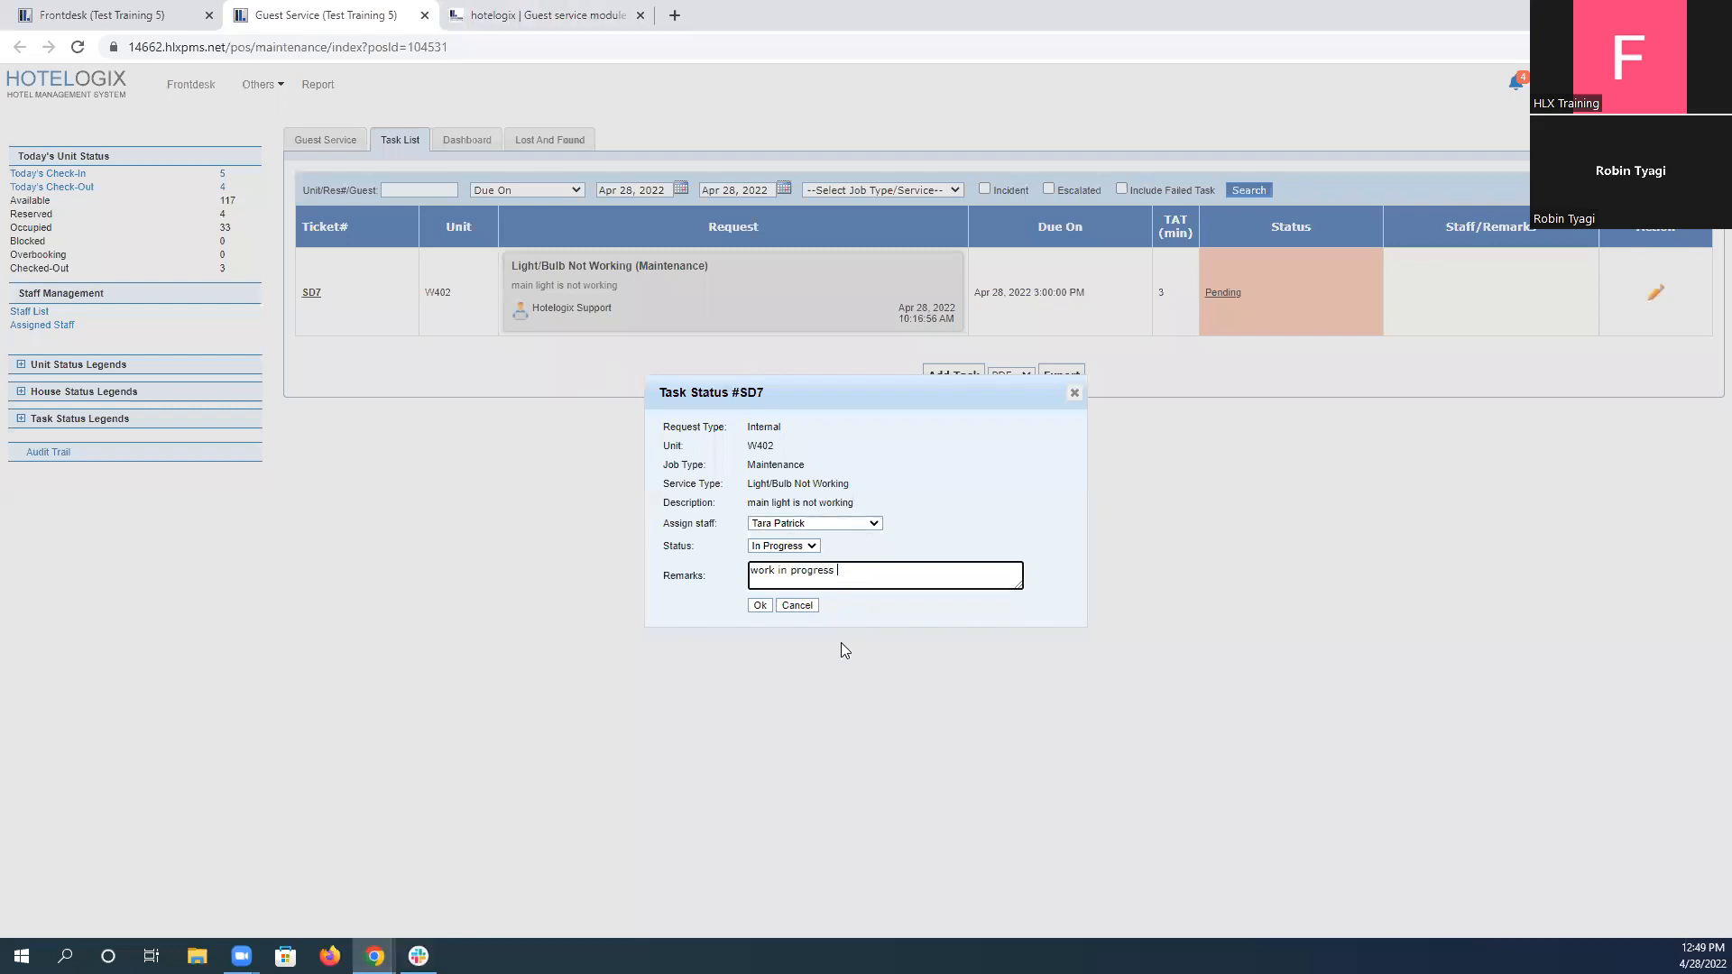
left_click(760, 606)
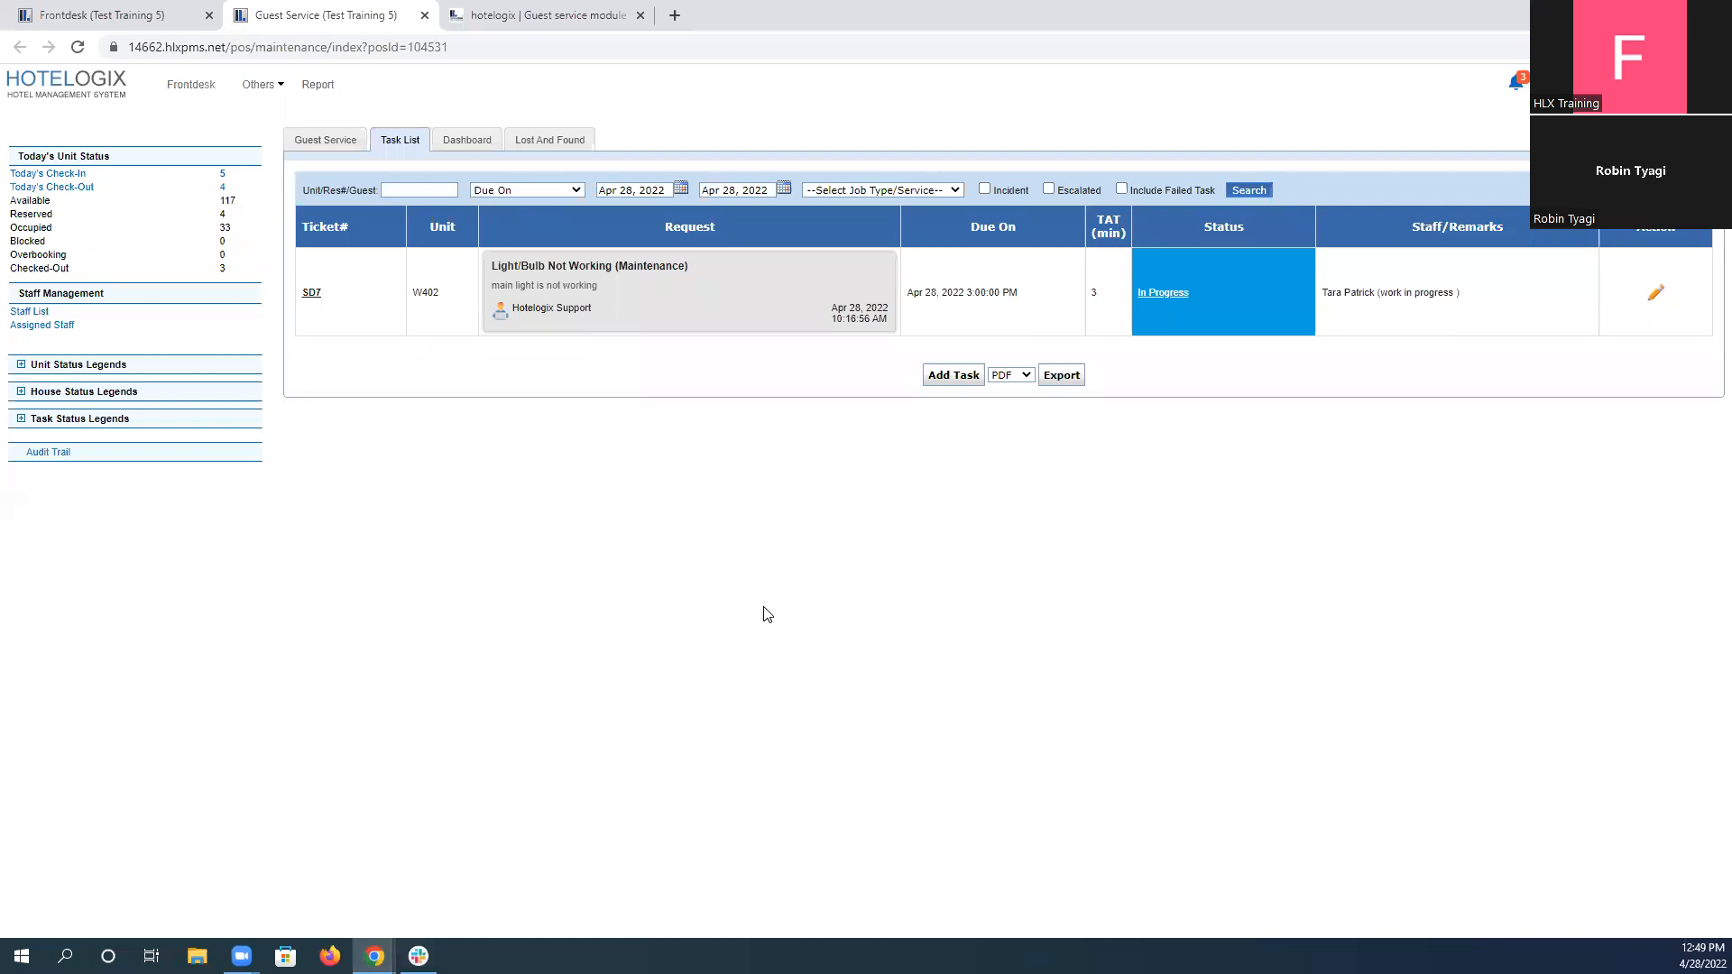
Compare the scenario's due time with the W402 task's, inspect the task's edit details, and close them without changes.
left_click(591, 12)
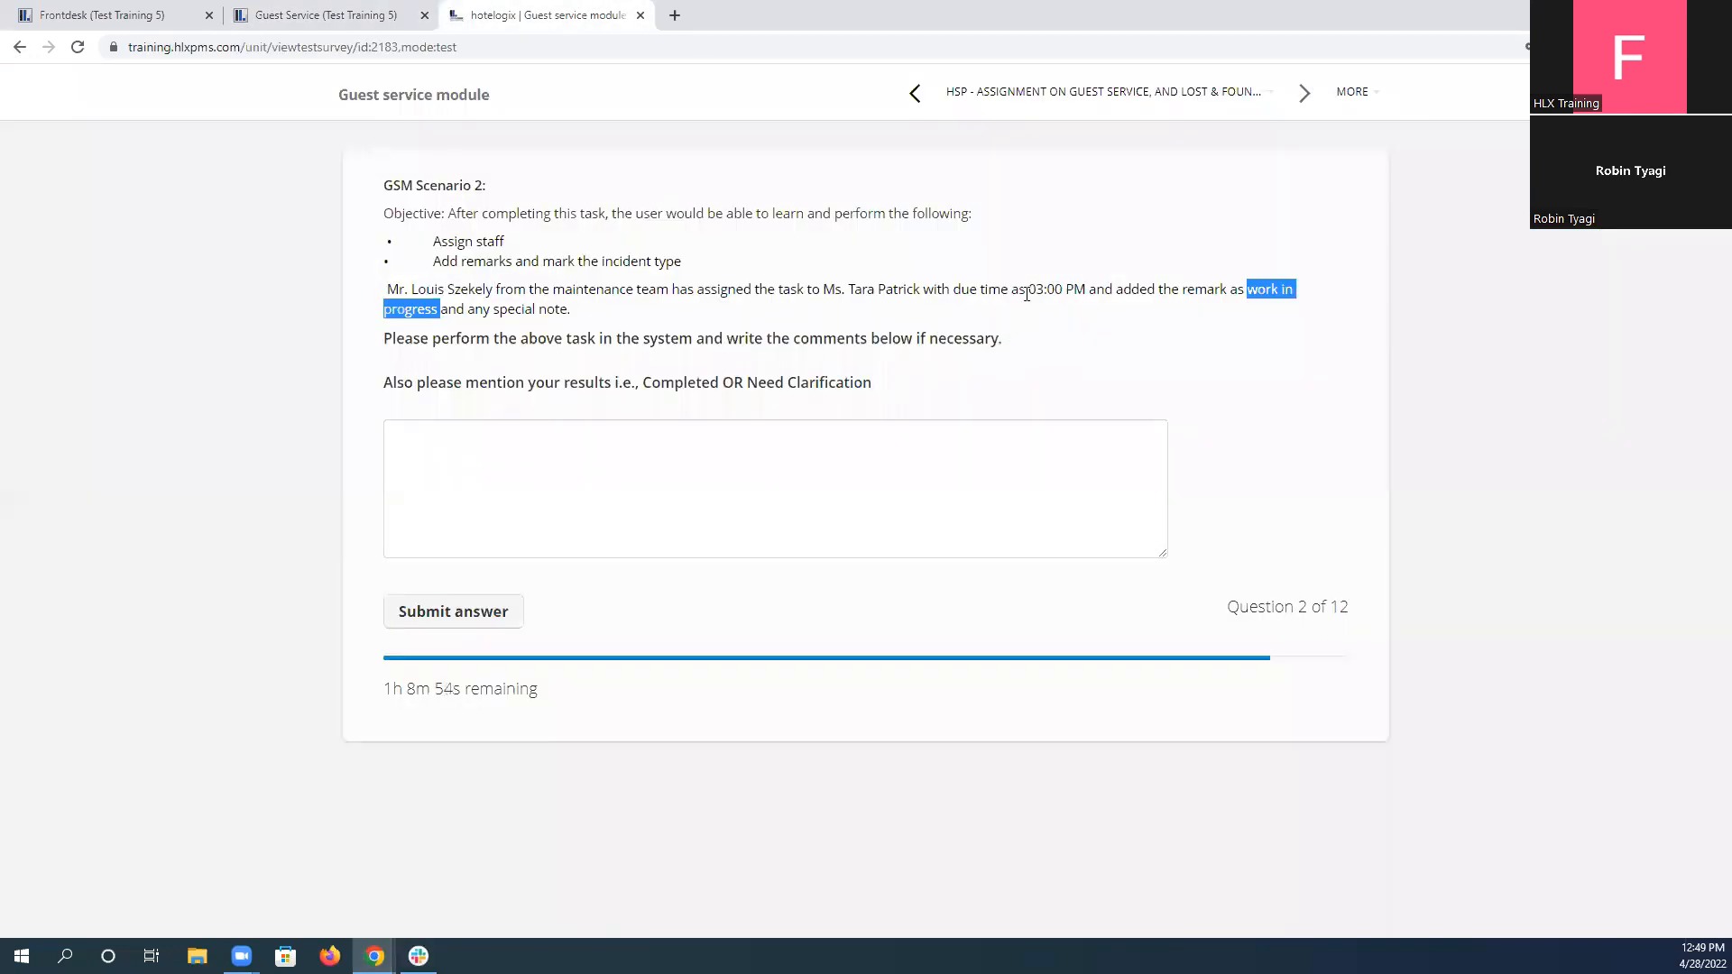
left_click_drag(1026, 291, 1075, 291)
left_click(338, 13)
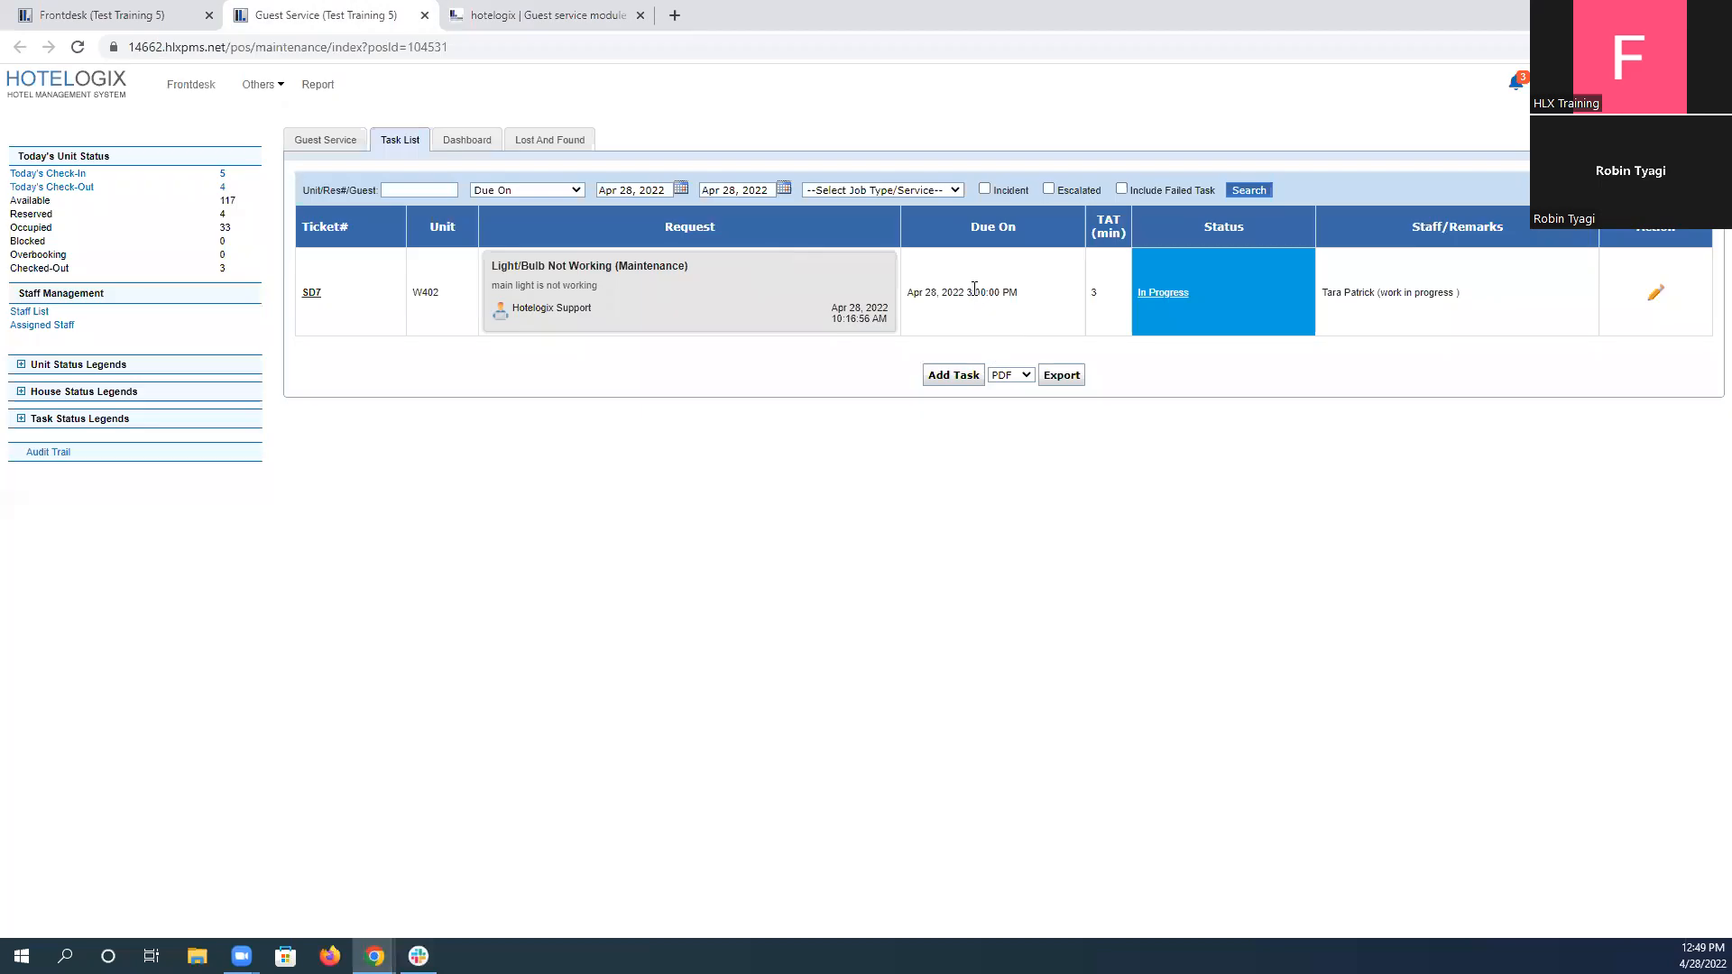
left_click_drag(967, 292, 1022, 301)
left_click(1657, 298)
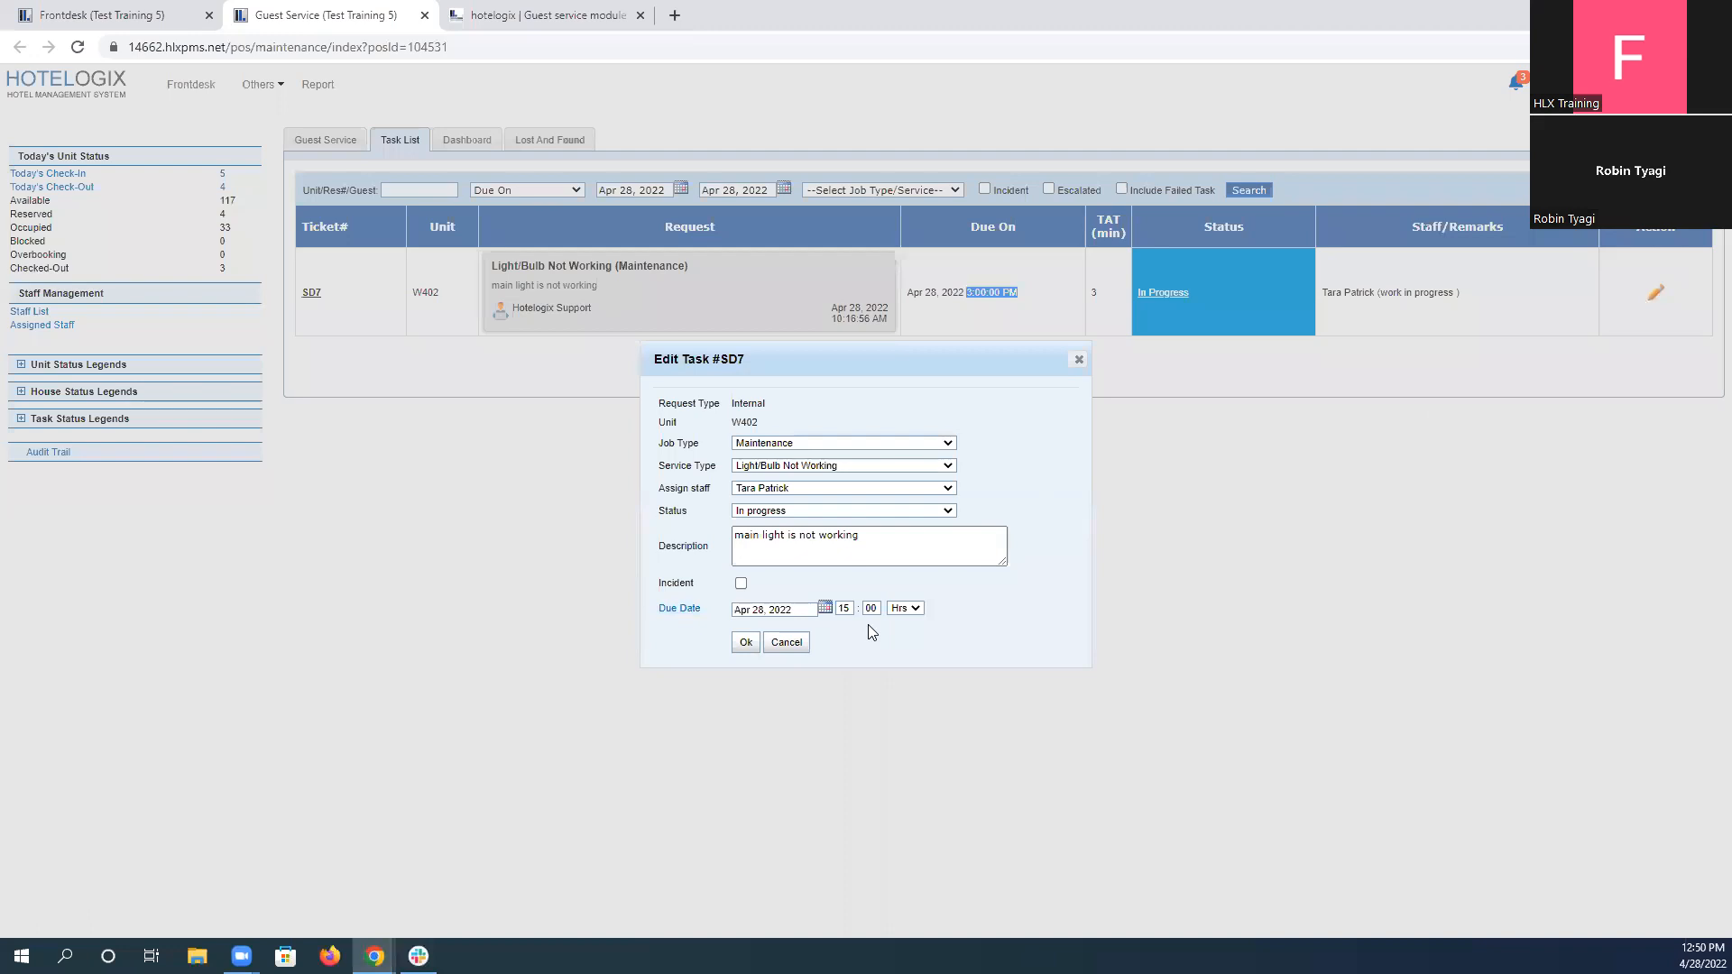
left_click(786, 643)
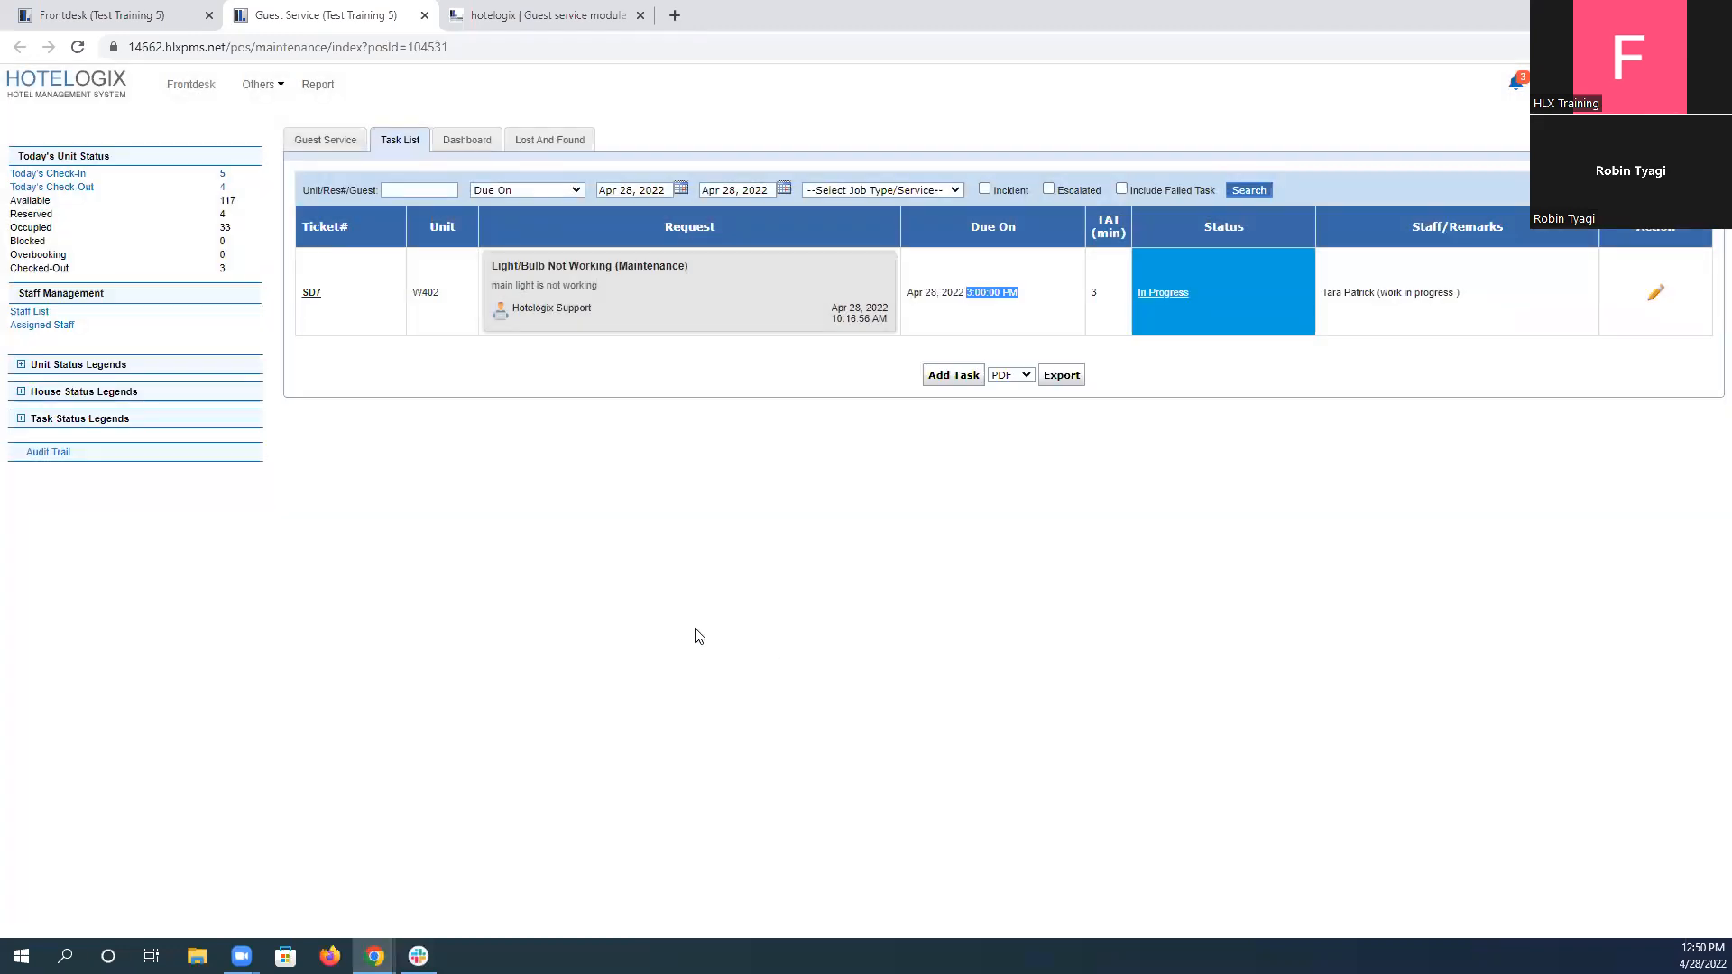
Enter "Completed" as the answer to question 2, review the scenario's objectives, and submit the answer.
left_click(492, 11)
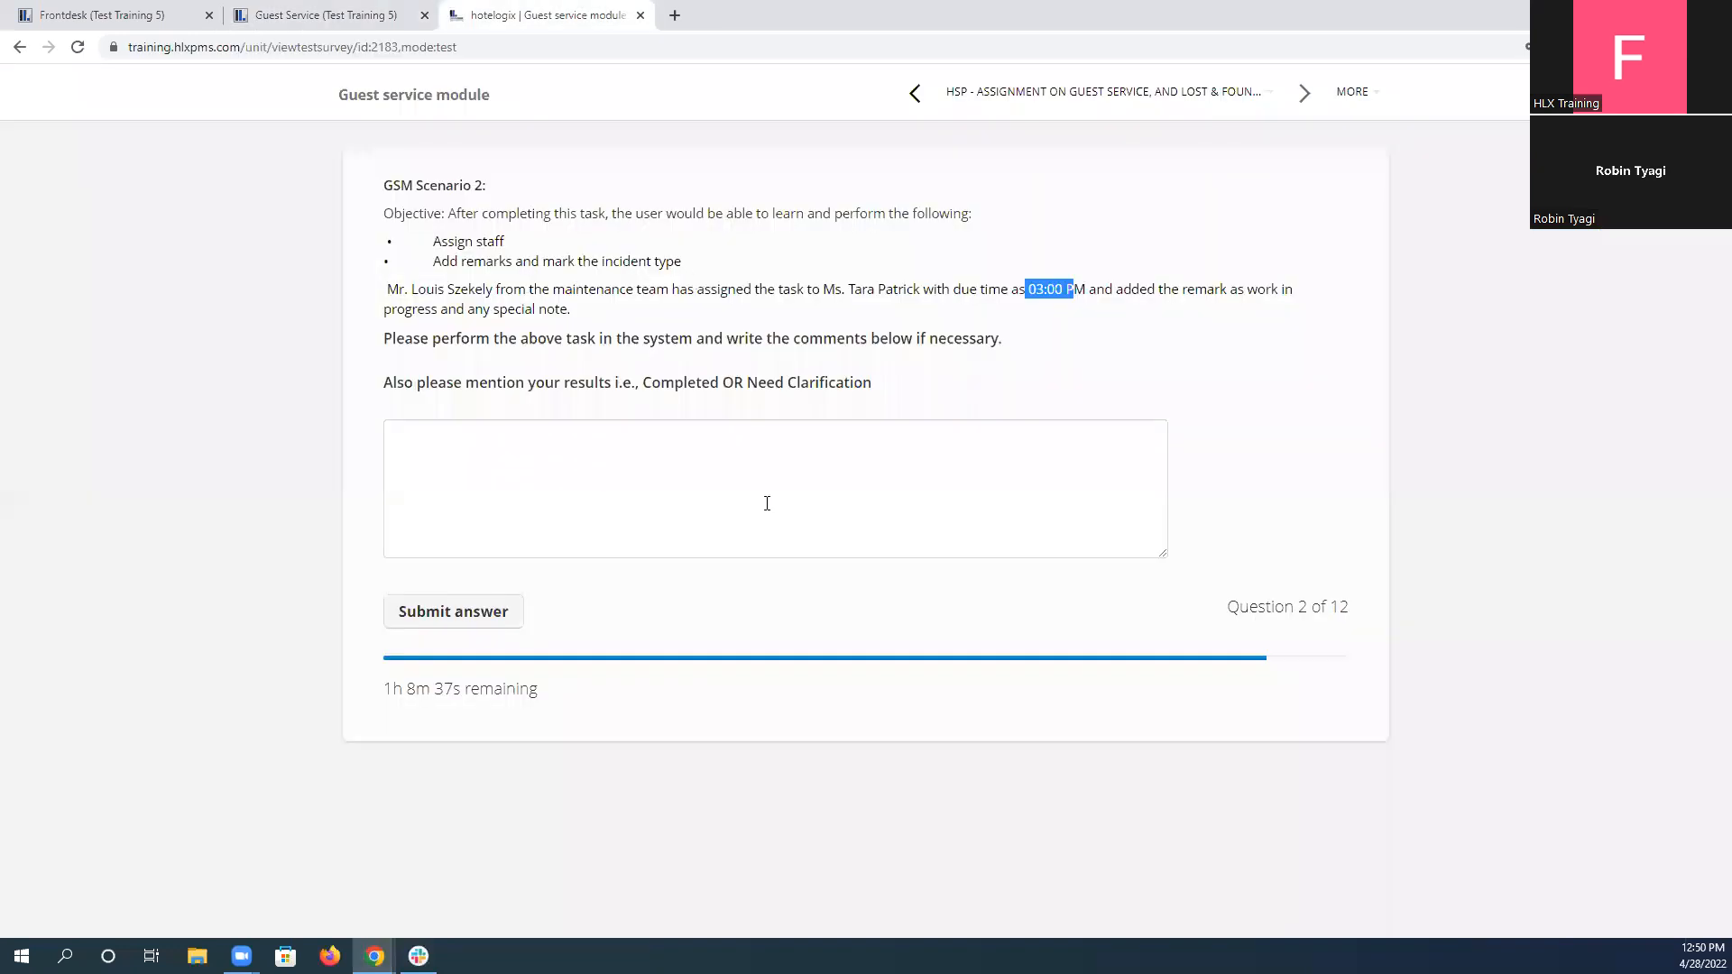
double_click(655, 386)
key("ctrl+c")
left_click(668, 447)
key("ctrl+v")
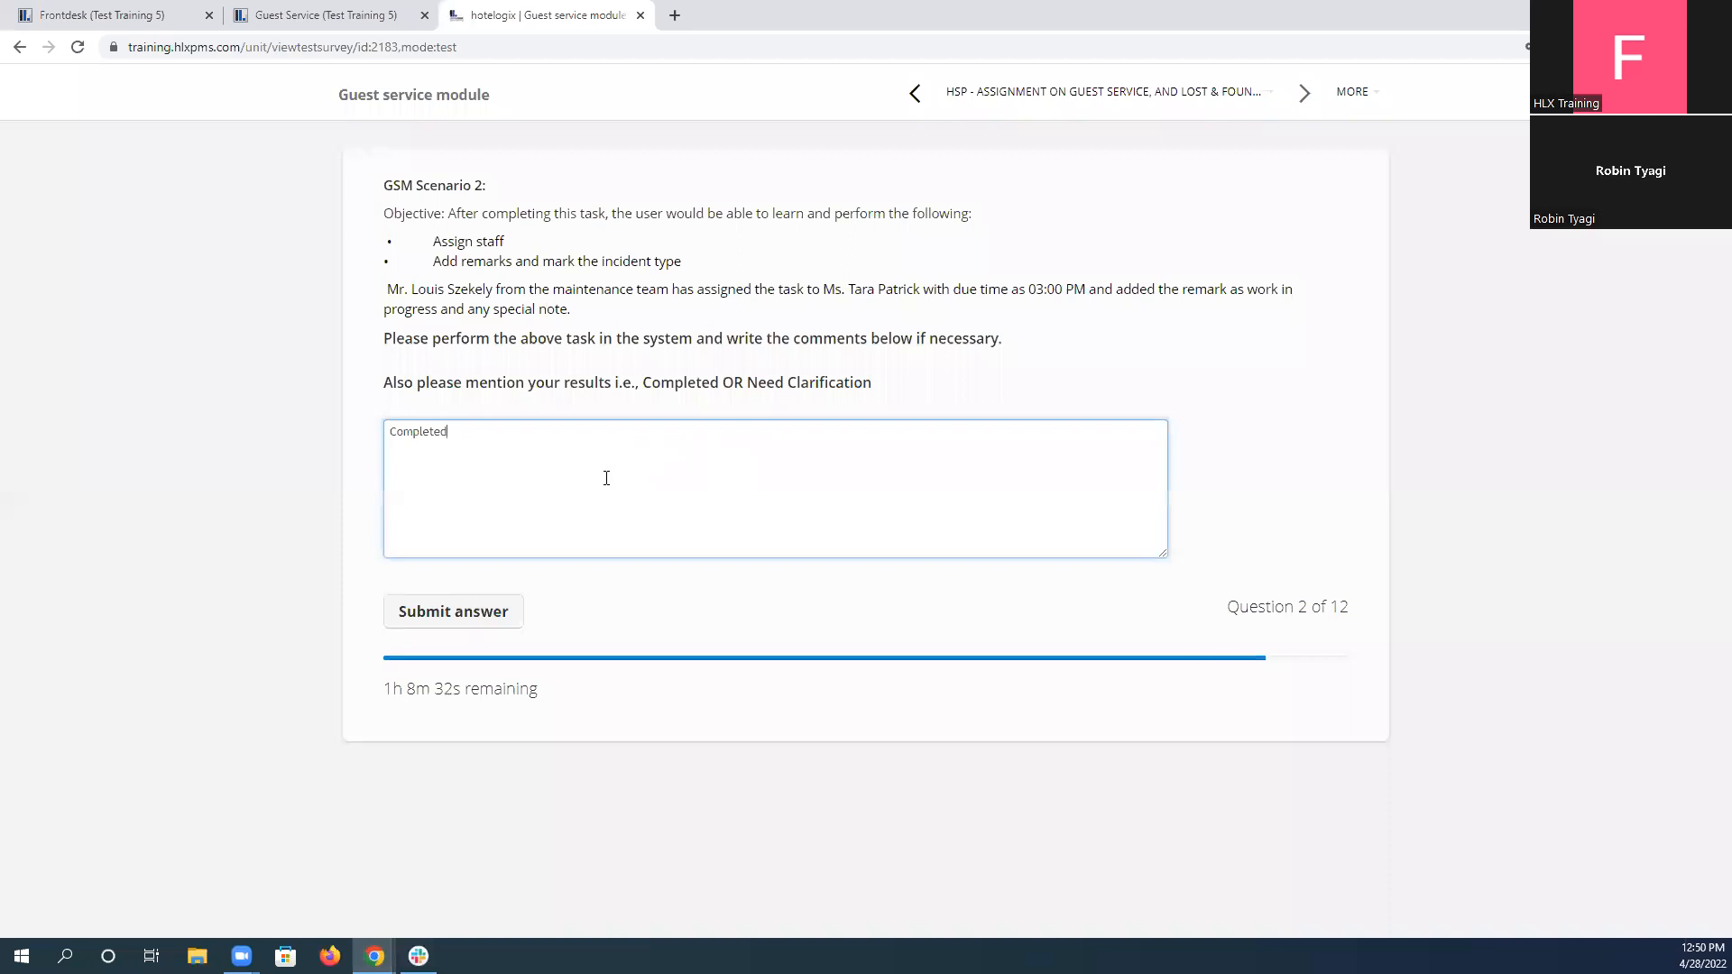
left_click_drag(431, 242, 379, 235)
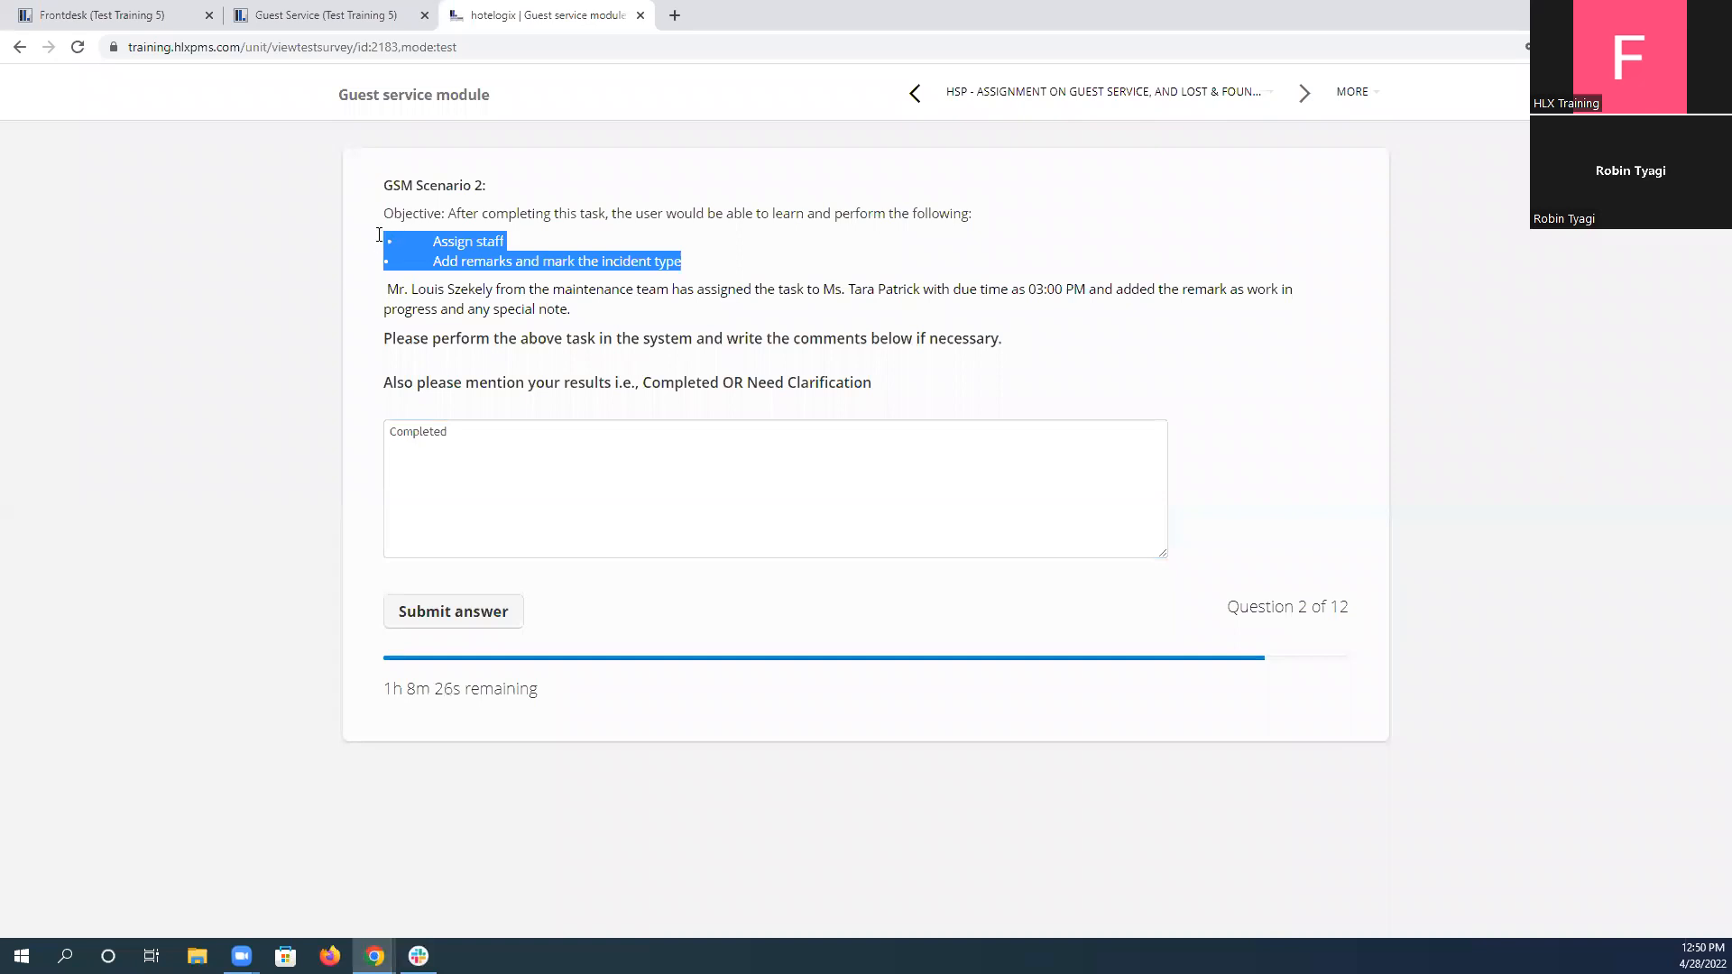
left_click(450, 624)
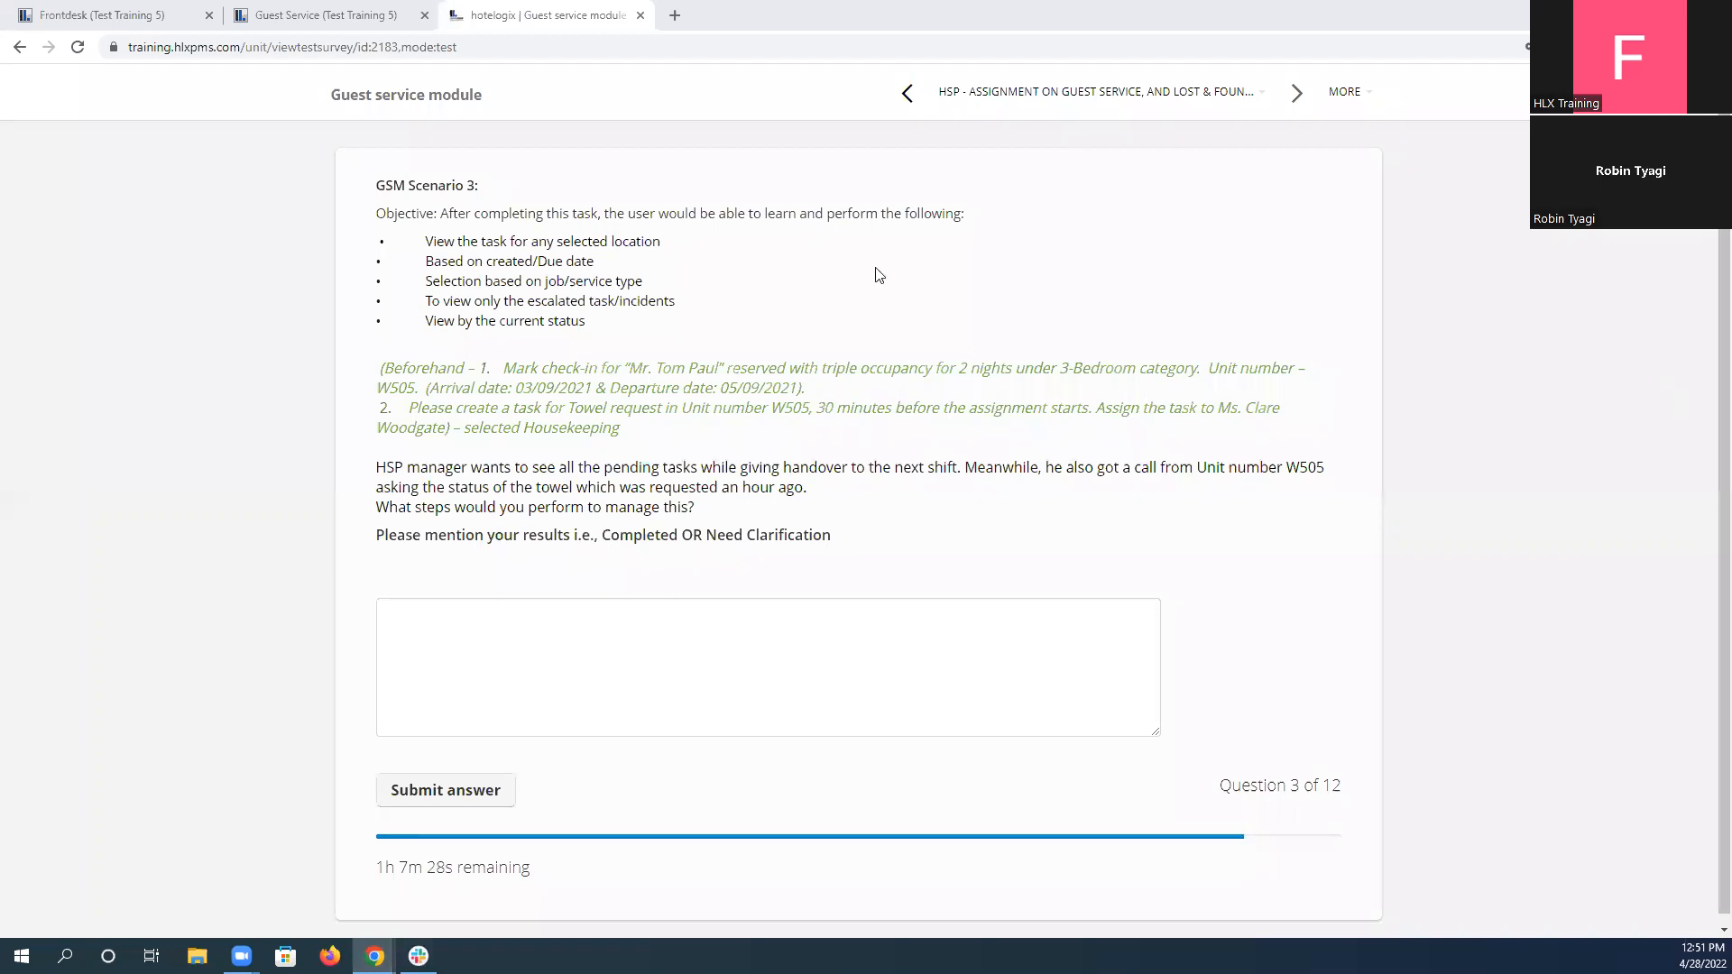
Look over the task list, and read scenario 3's question and its beforehand instructions for unit W505.
left_click(361, 15)
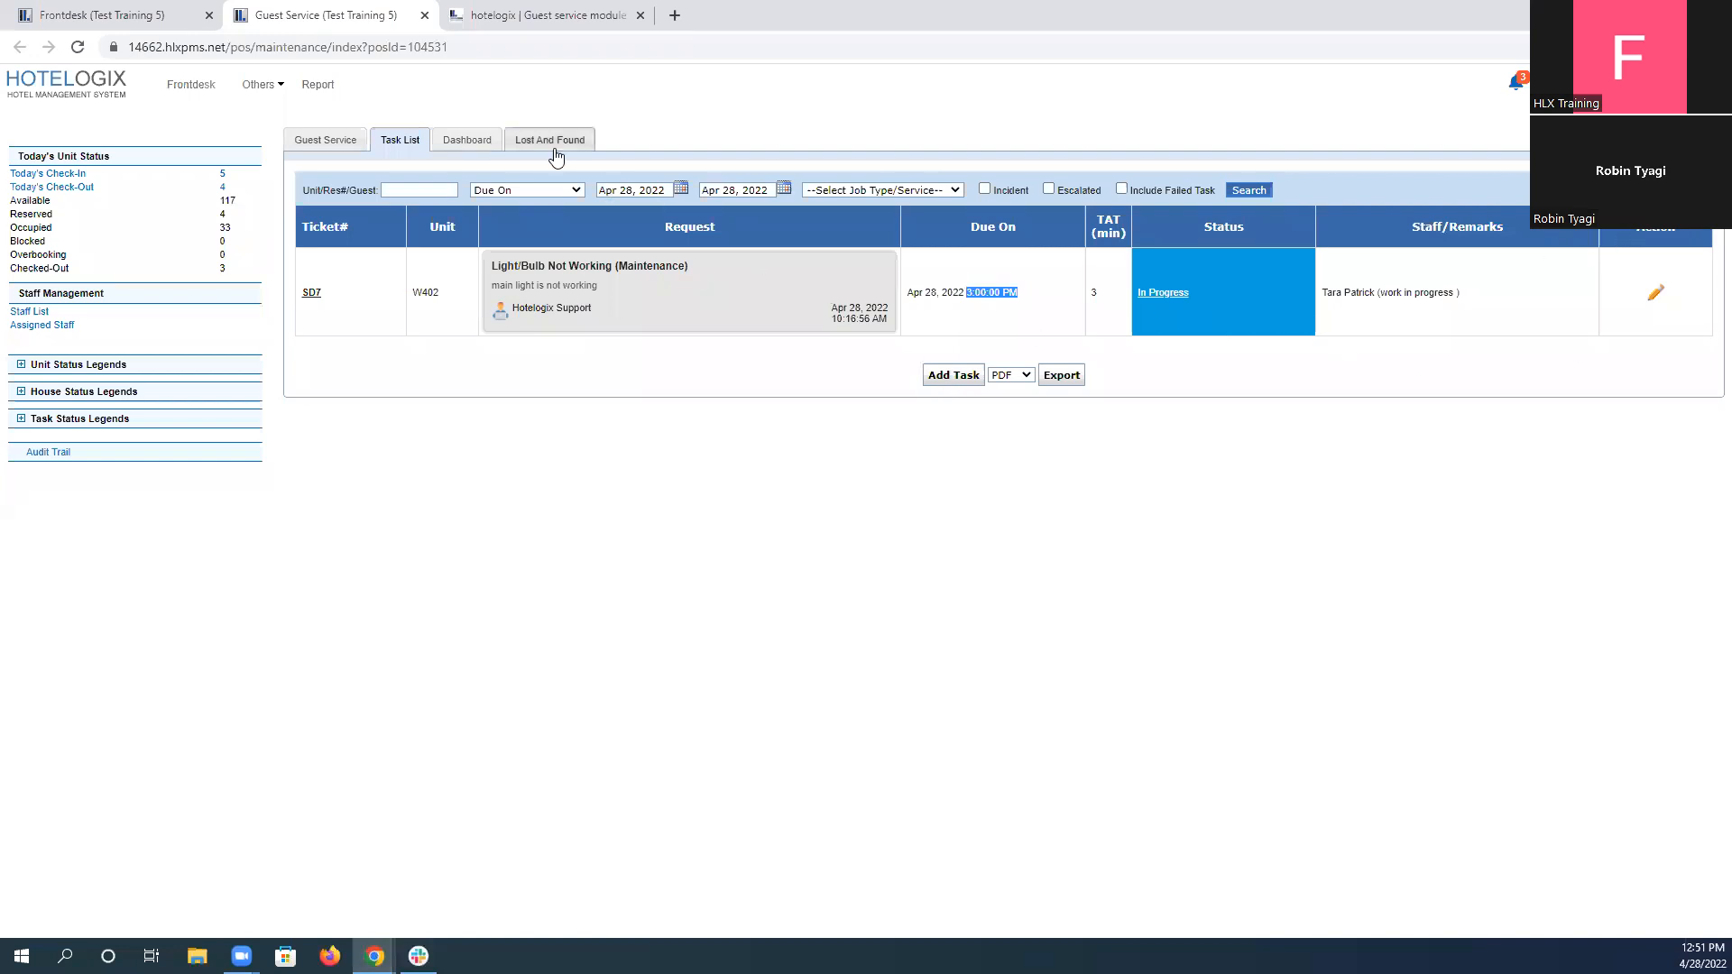
left_click(553, 11)
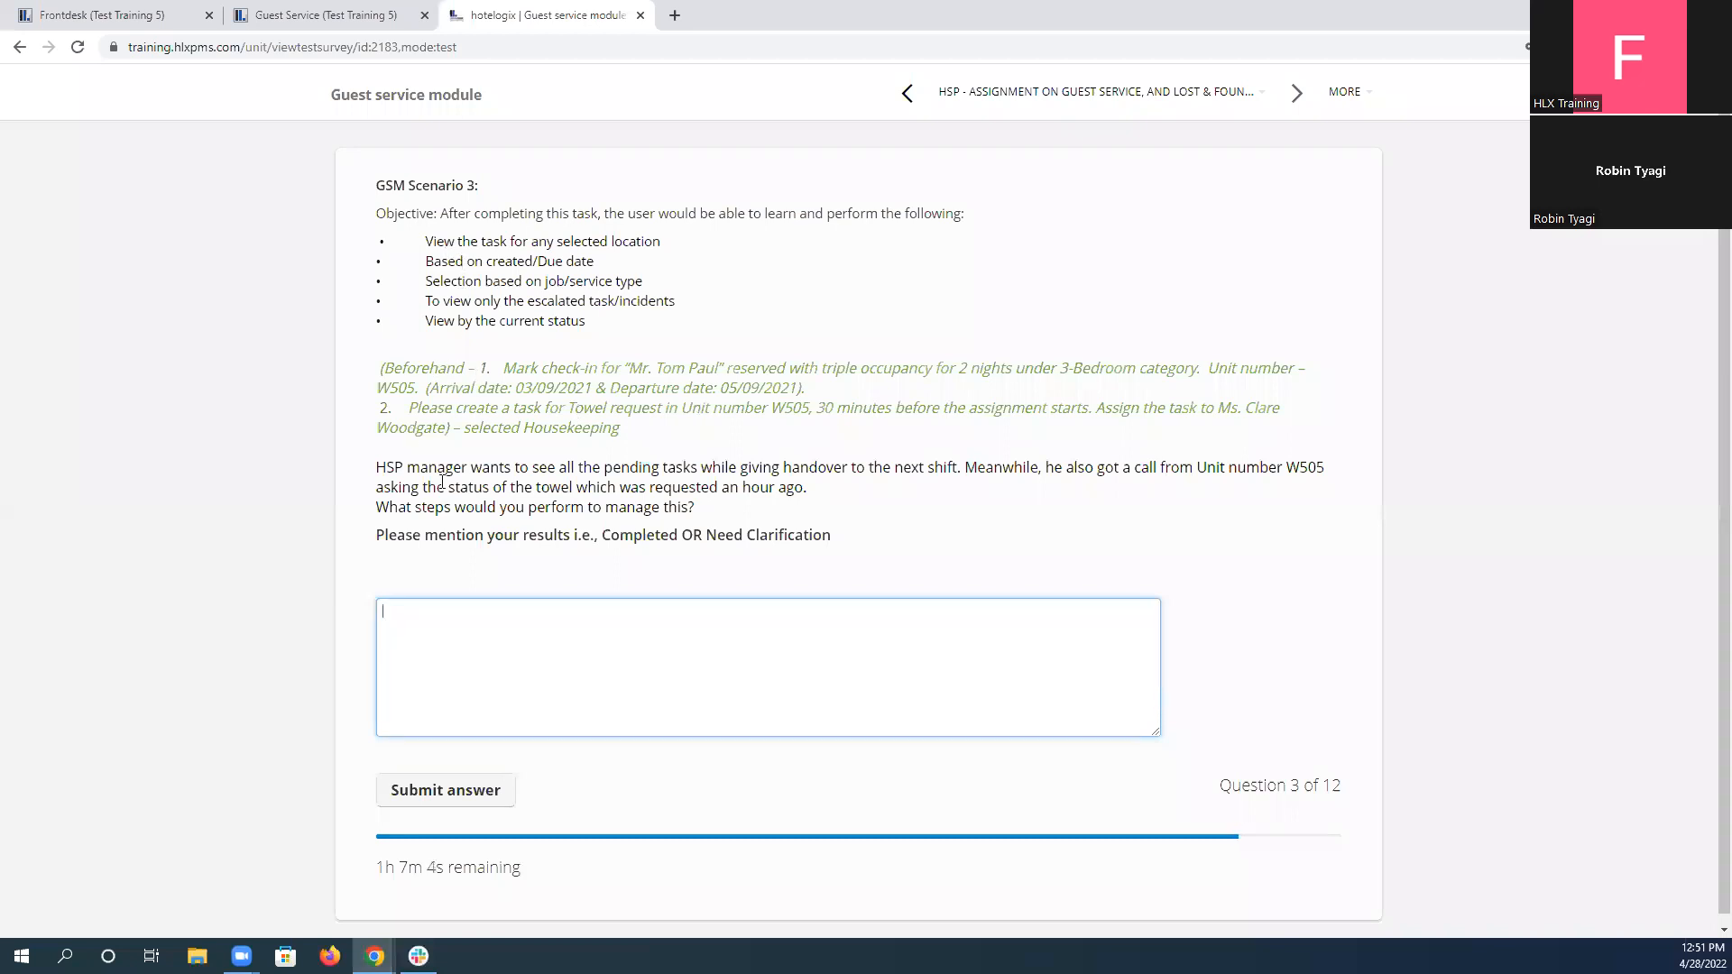
left_click_drag(378, 467, 882, 516)
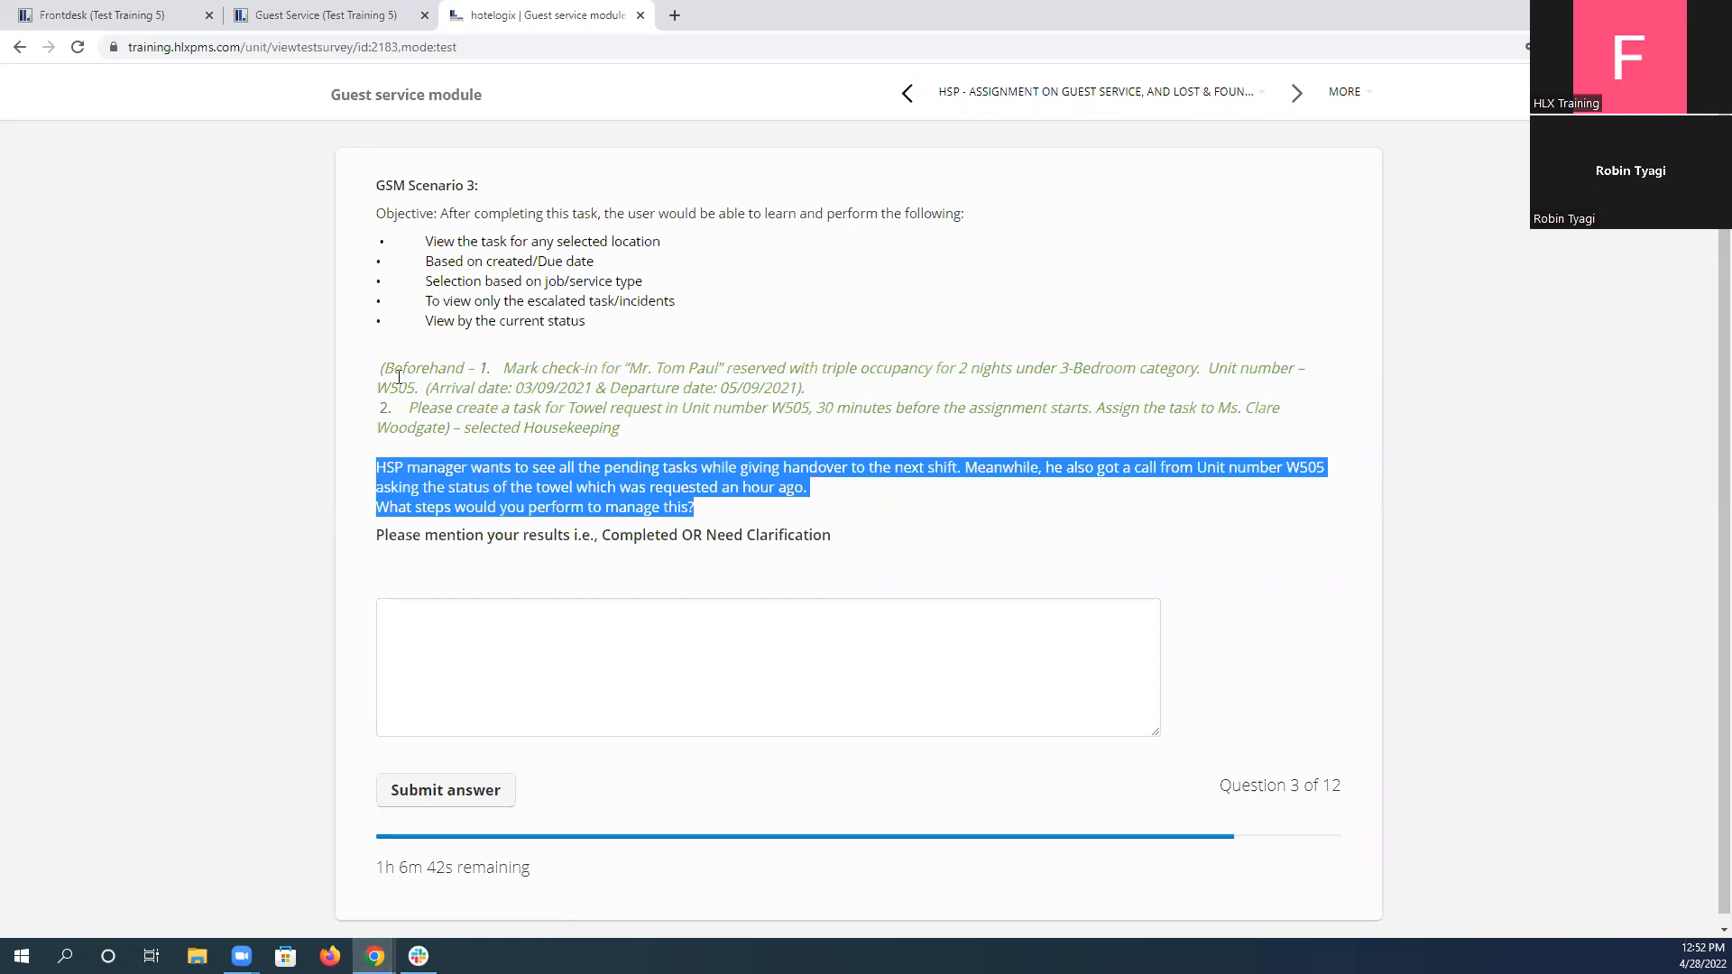
left_click_drag(383, 366, 631, 424)
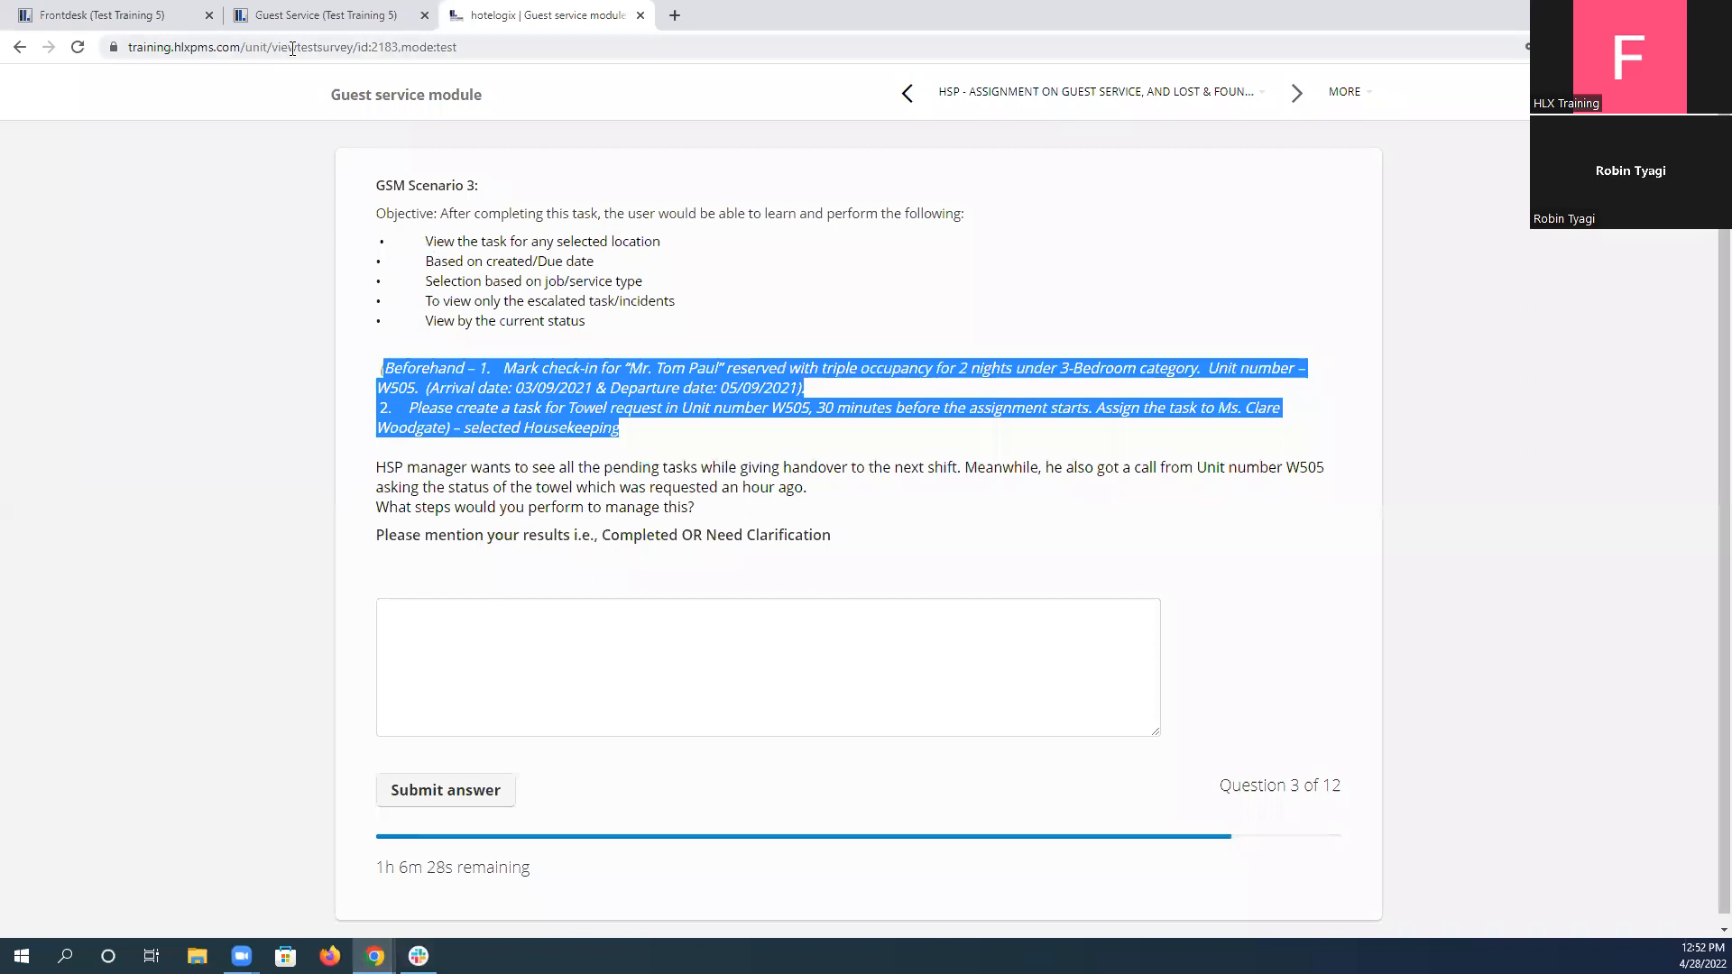
Search the Frontdesk reservation chart for unit W505 and scenario 3's guest reservation, checking against the scenario's beforehand instructions.
left_click(124, 12)
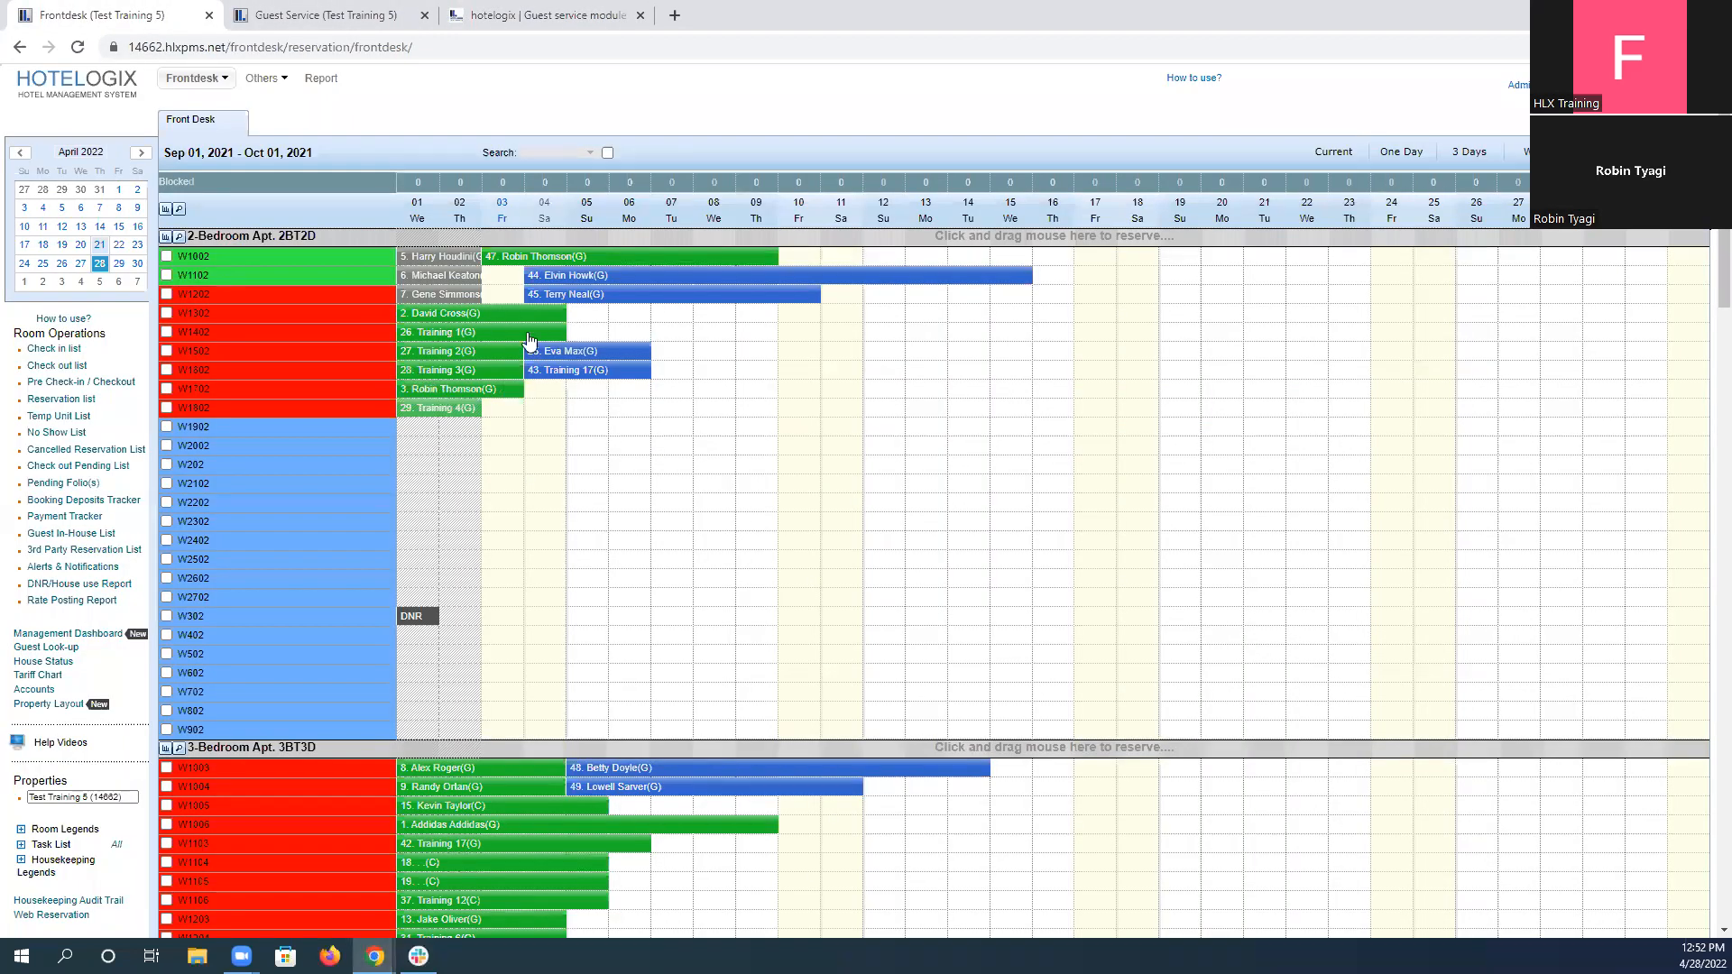
scroll(510, 600, "down", 2)
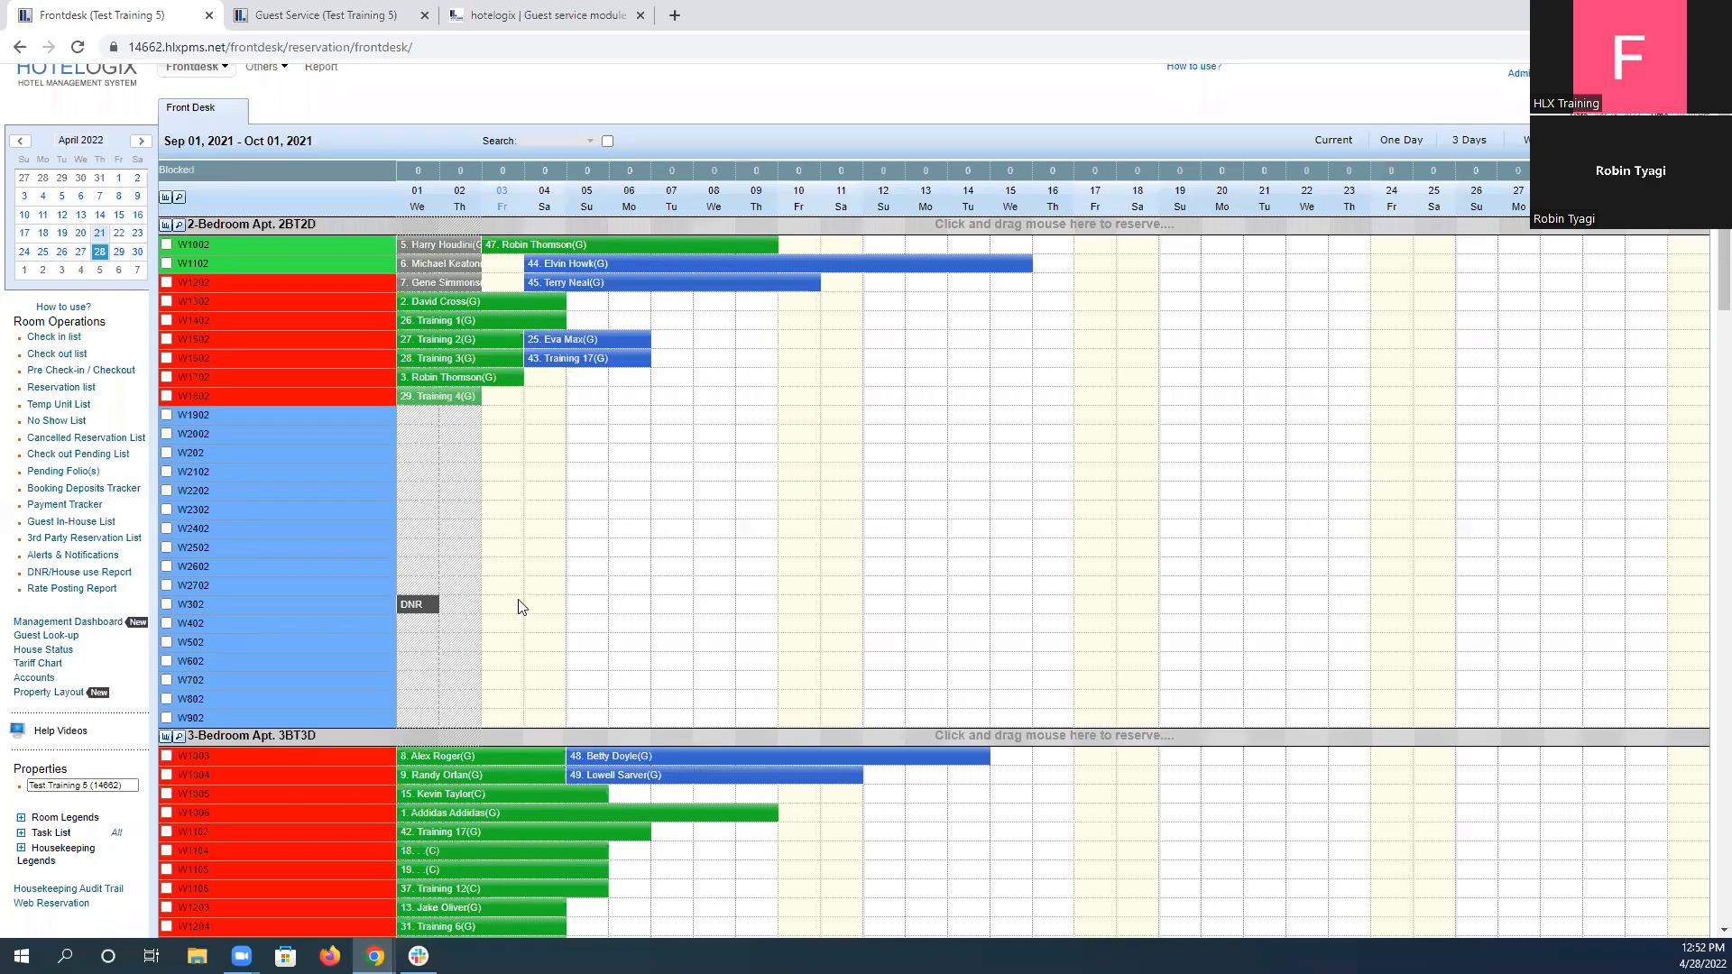
left_click(502, 7)
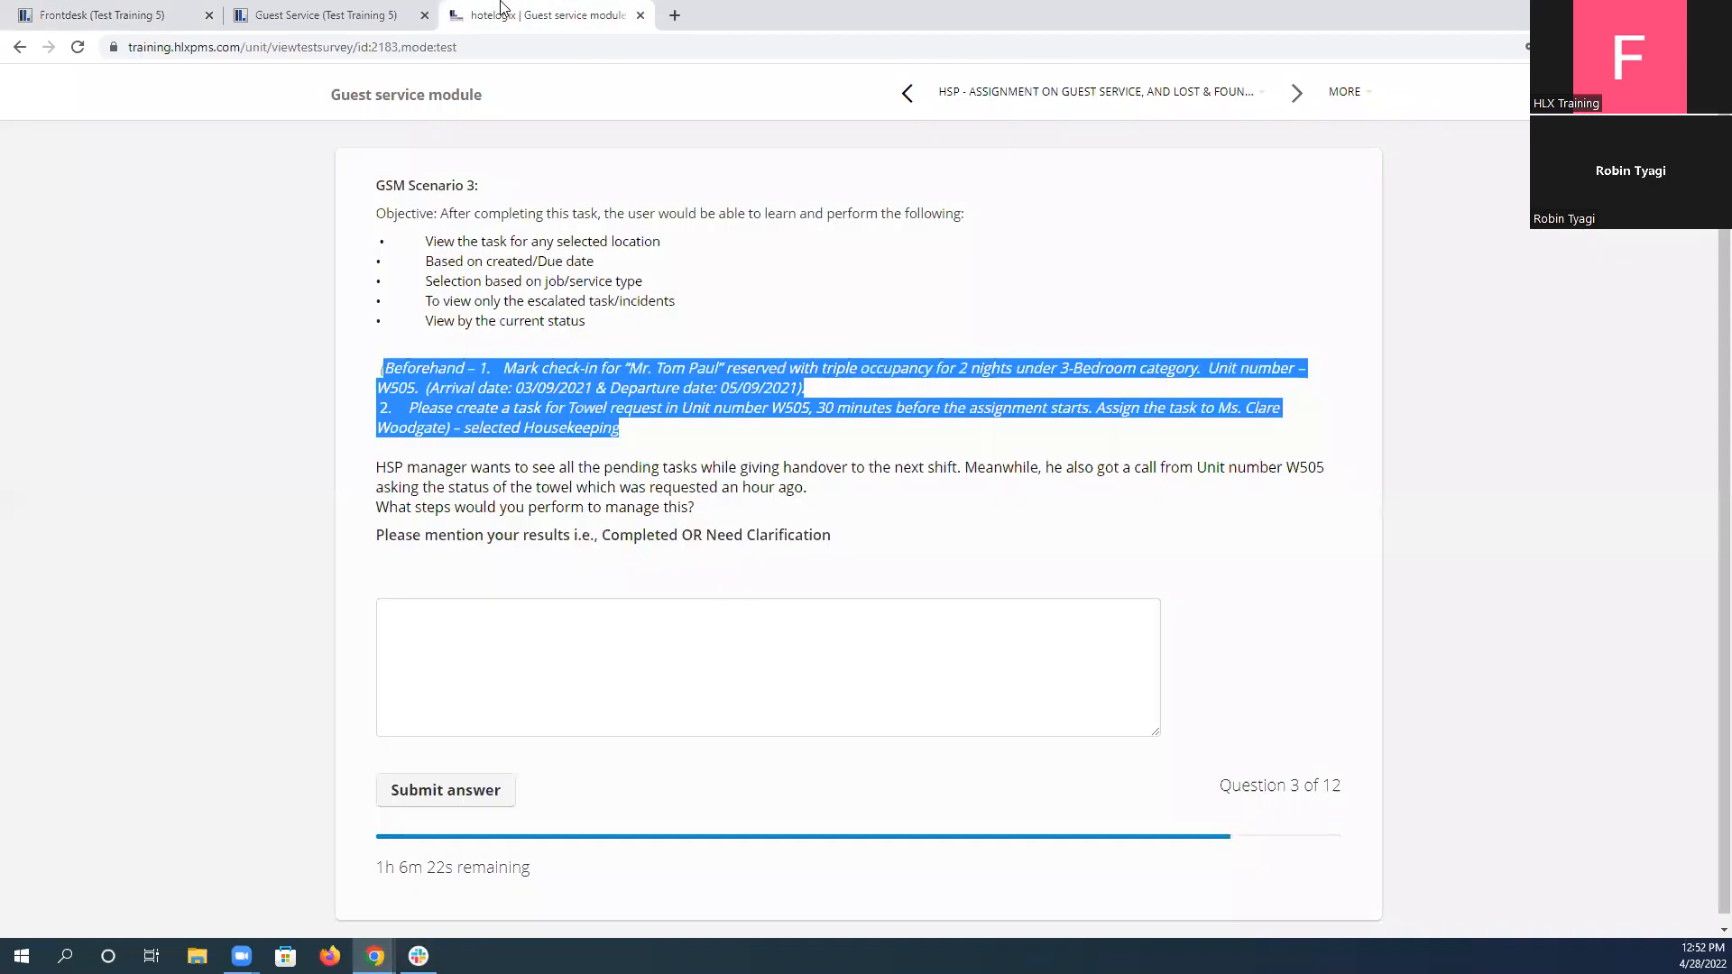
left_click(124, 12)
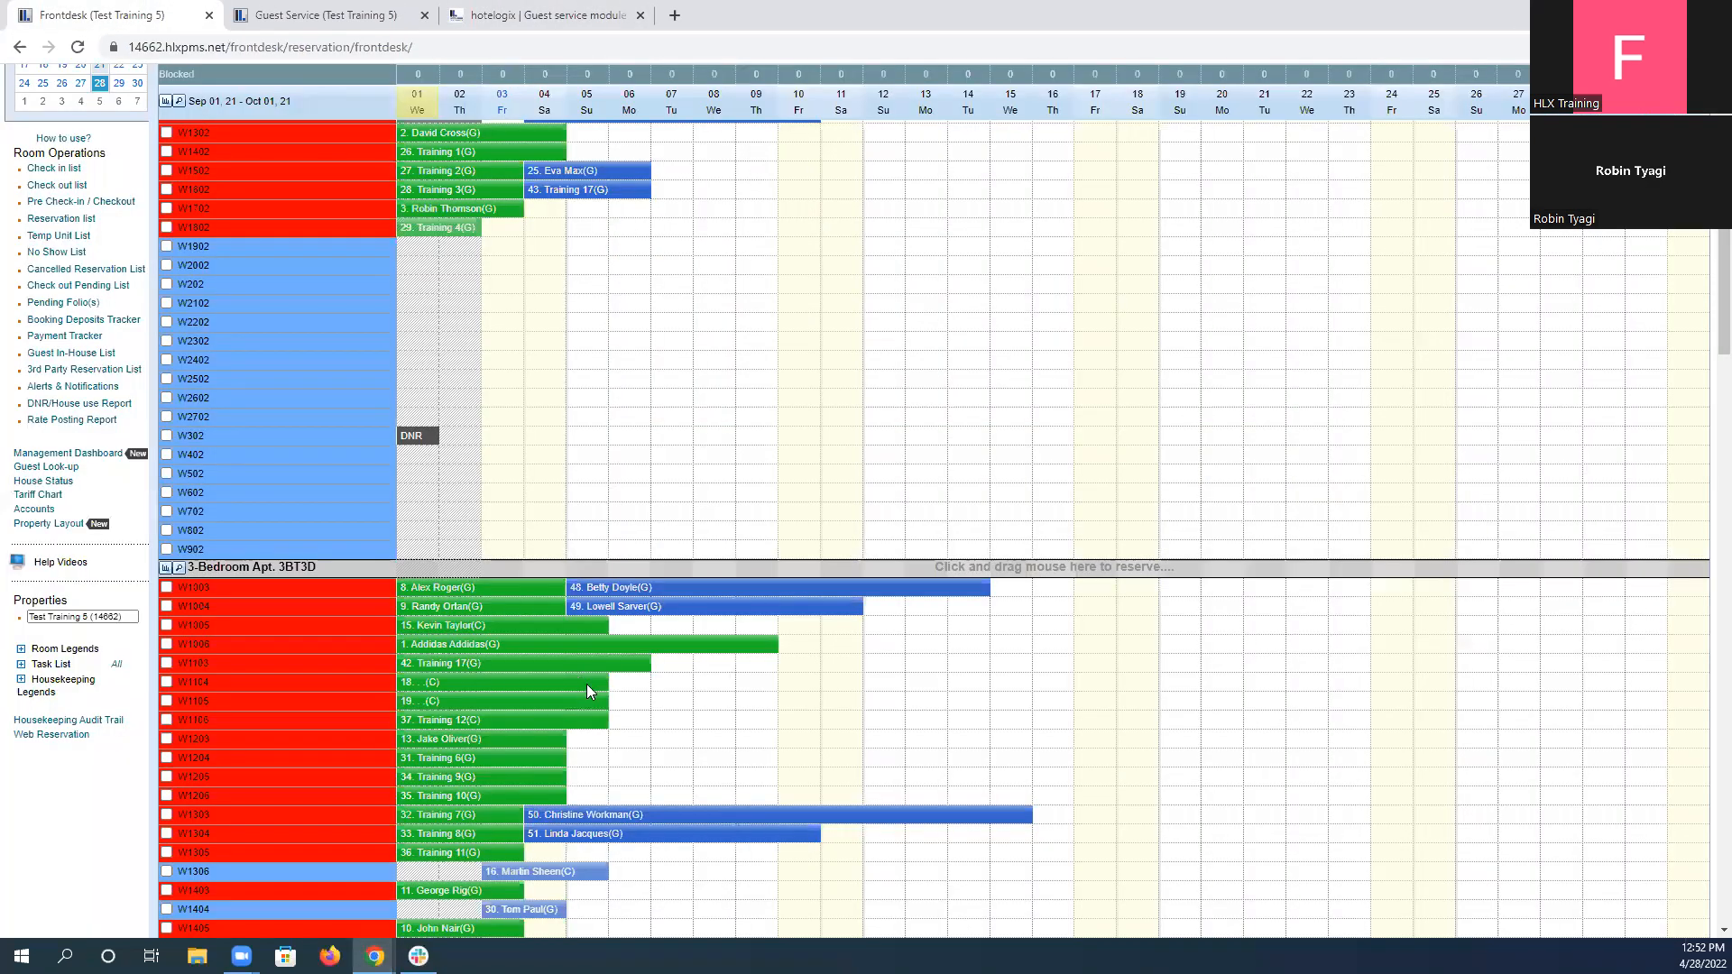
scroll(559, 677, "down", 3)
scroll(361, 587, "up", 3)
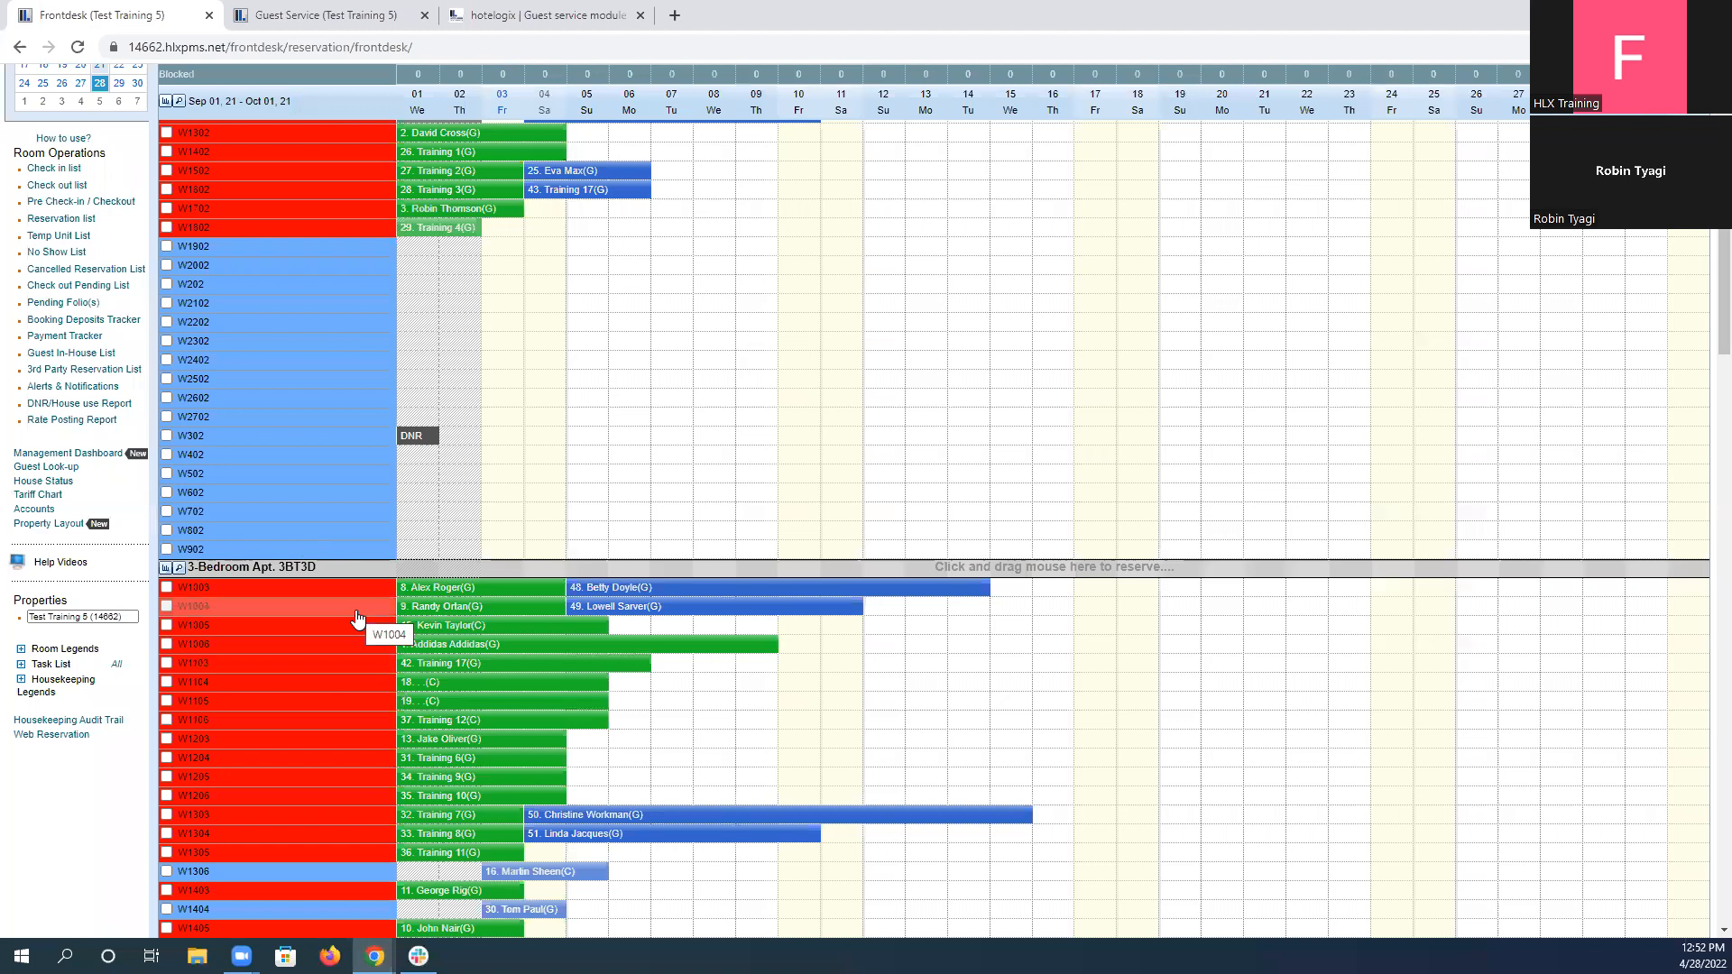
key("ctrl+f")
type("w505")
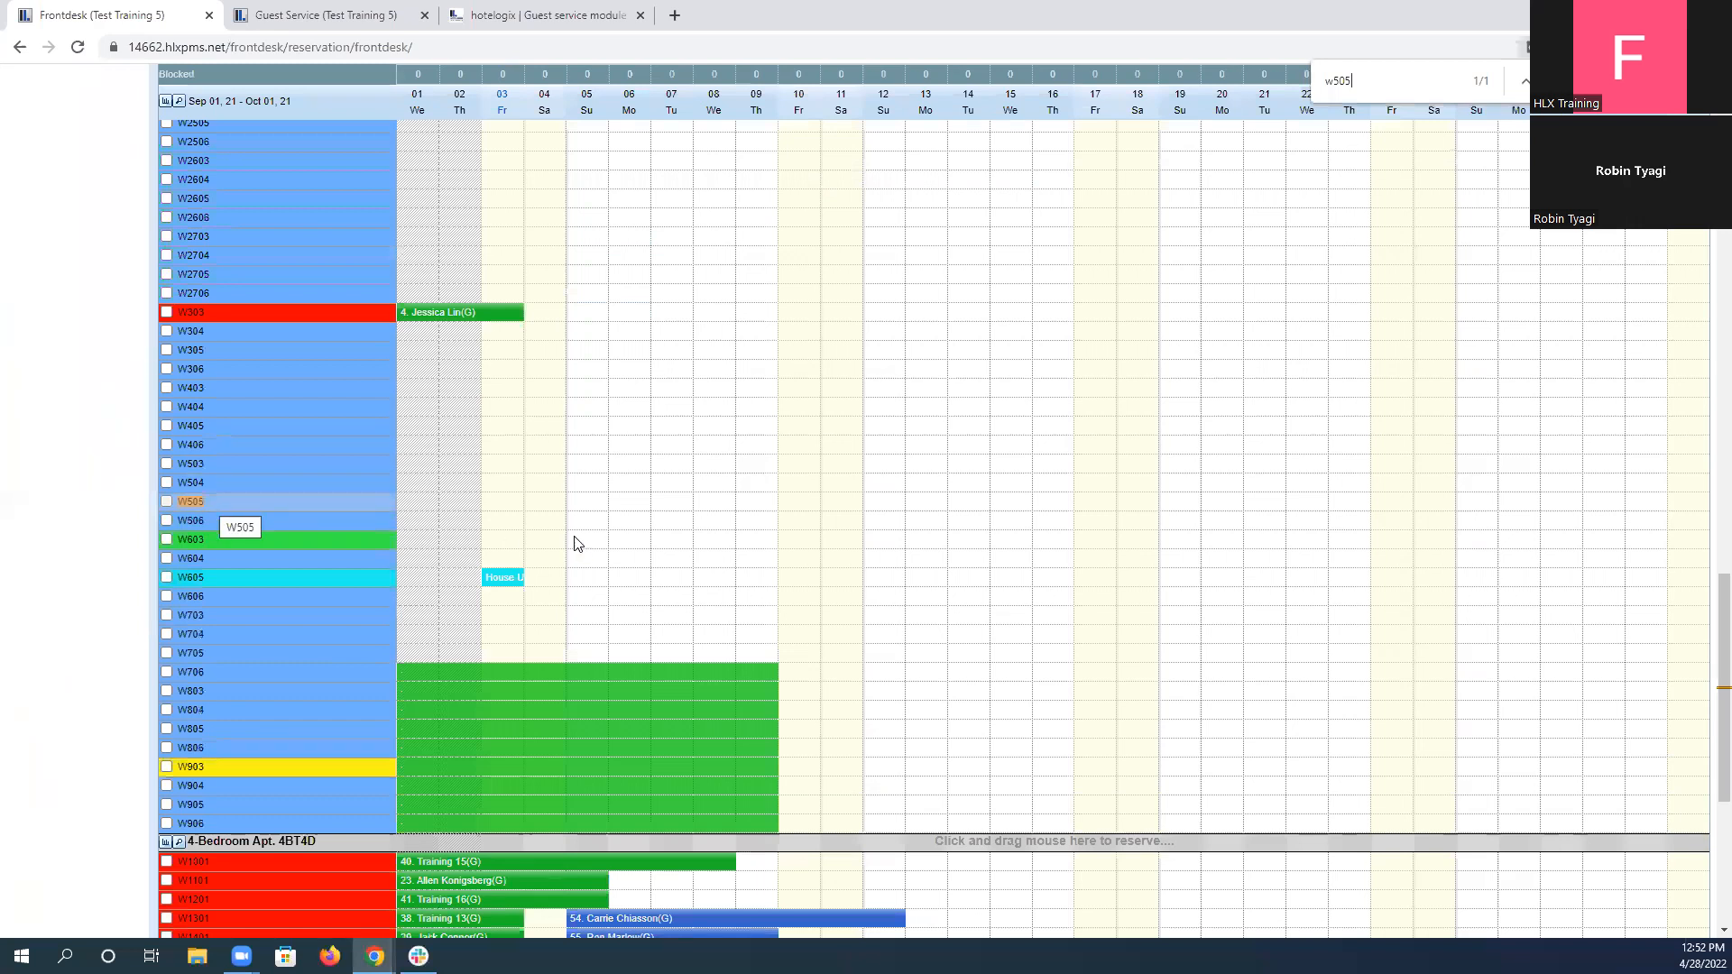
scroll(476, 499, "up", 6)
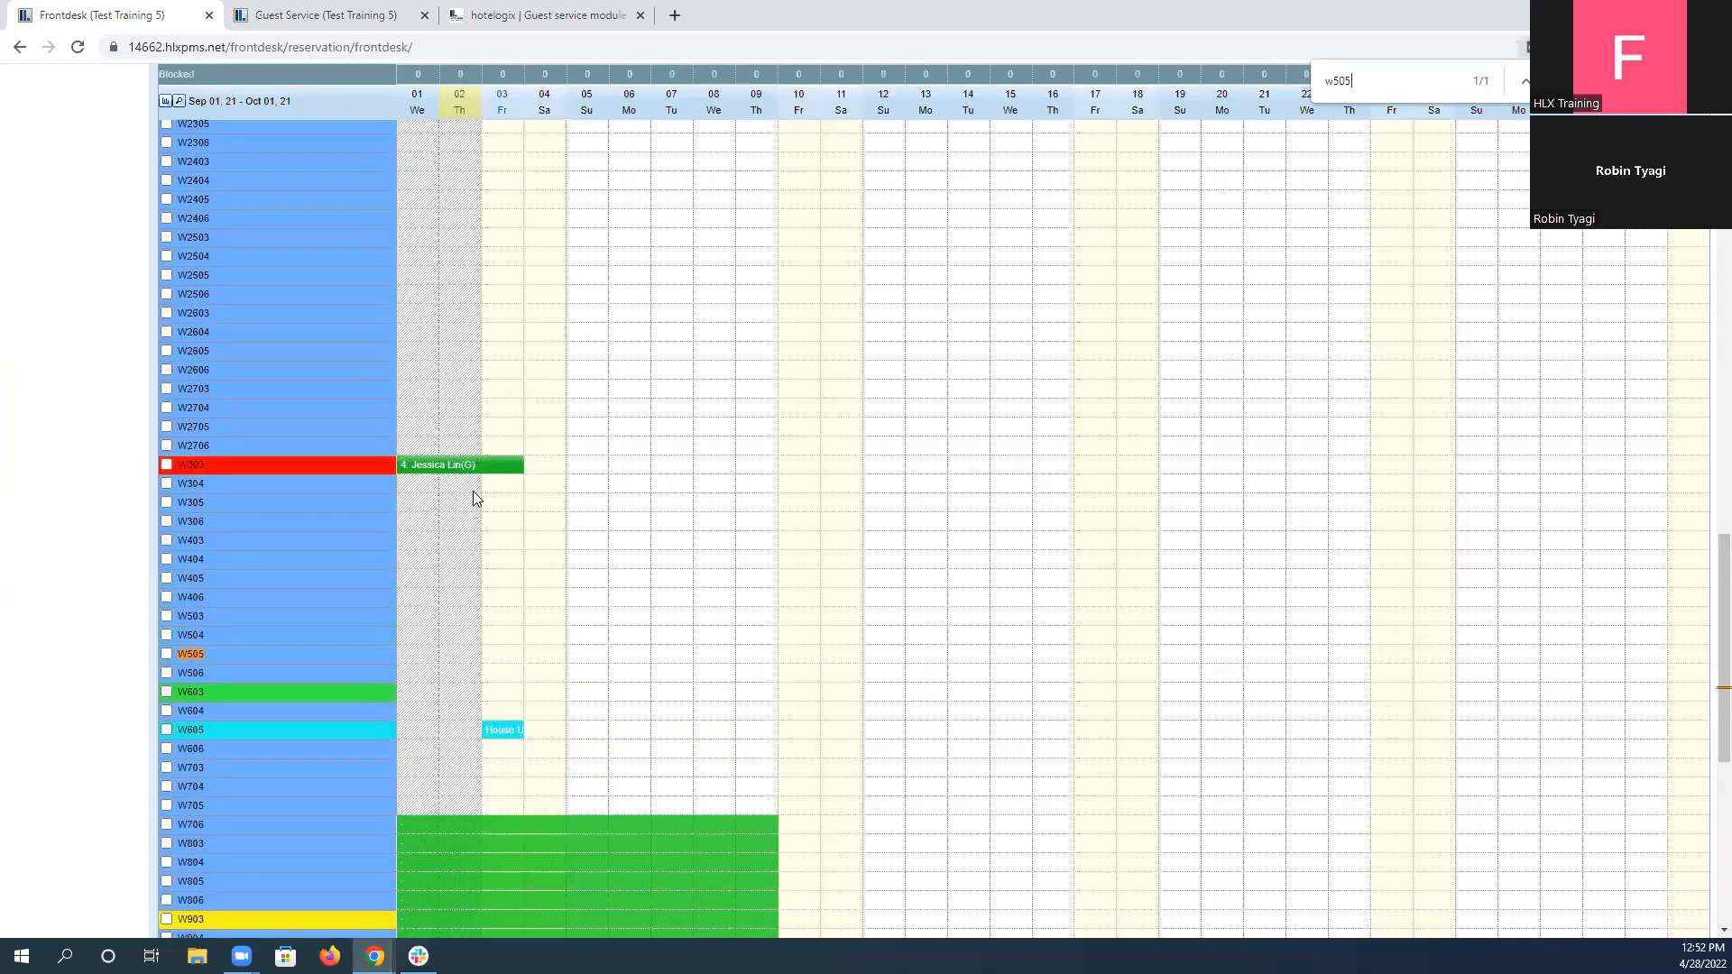
scroll(511, 429, "up", 5)
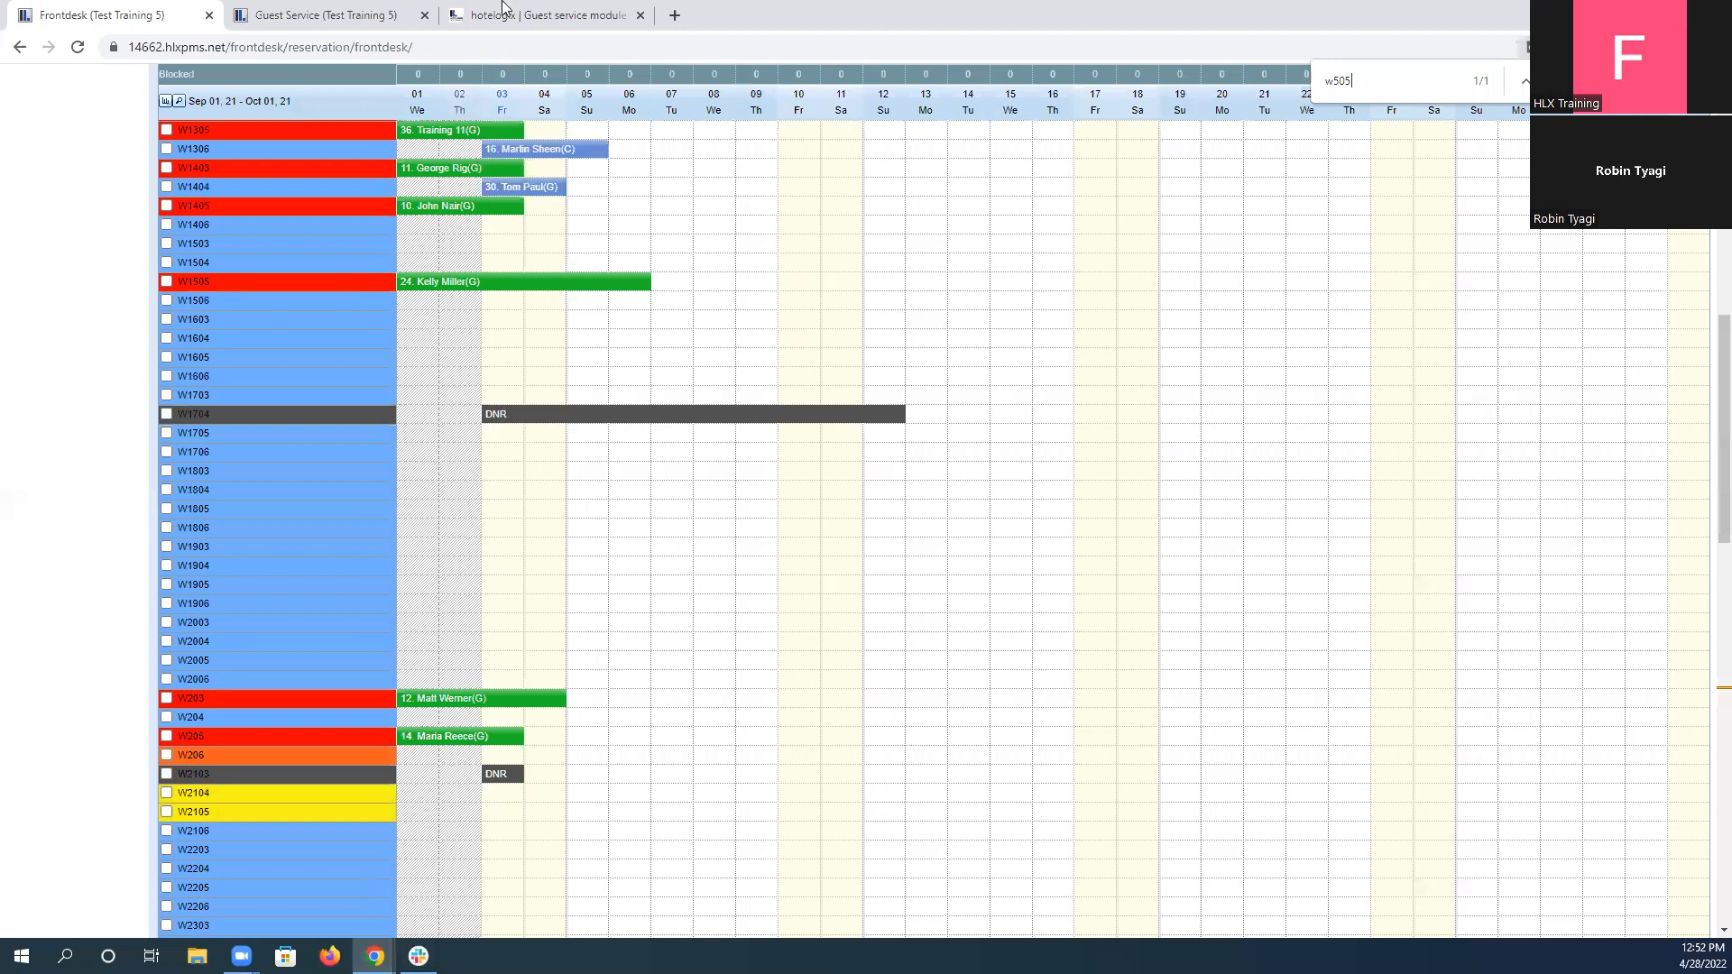
left_click(342, 13)
left_click(480, 9)
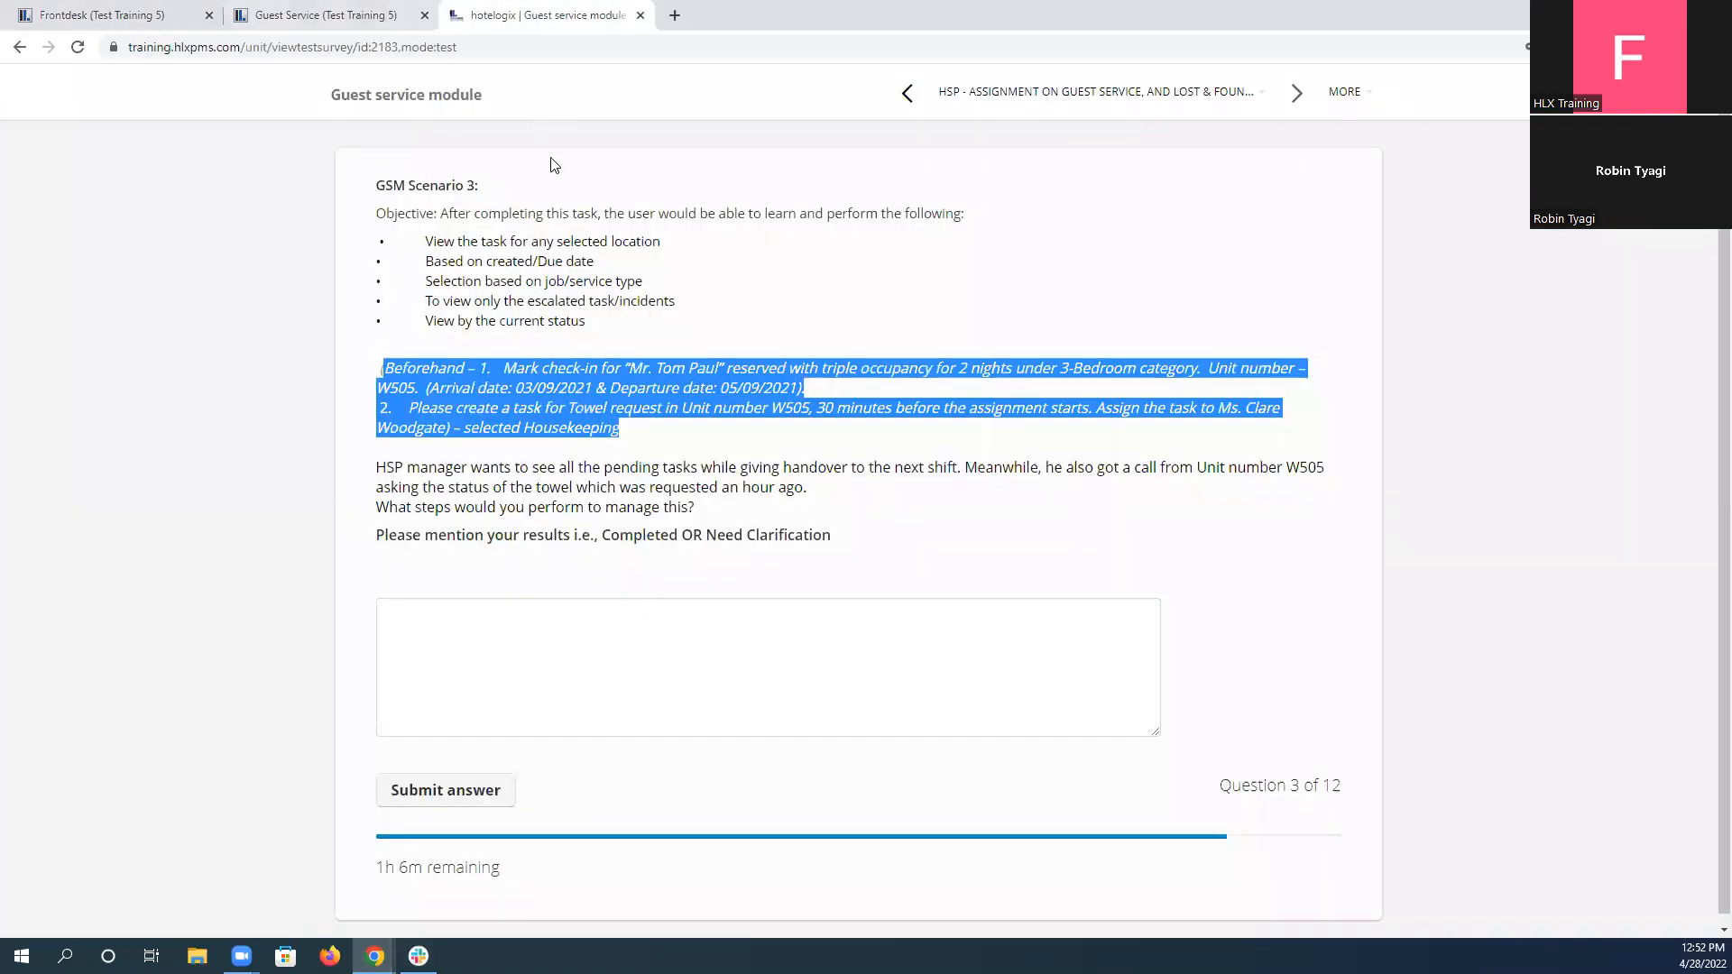
left_click(52, 11)
Start a special move of the guest's W1404 reservation, include uninspected rooms, and set the unit type to 3-Bedroom Apt.
left_click(527, 186)
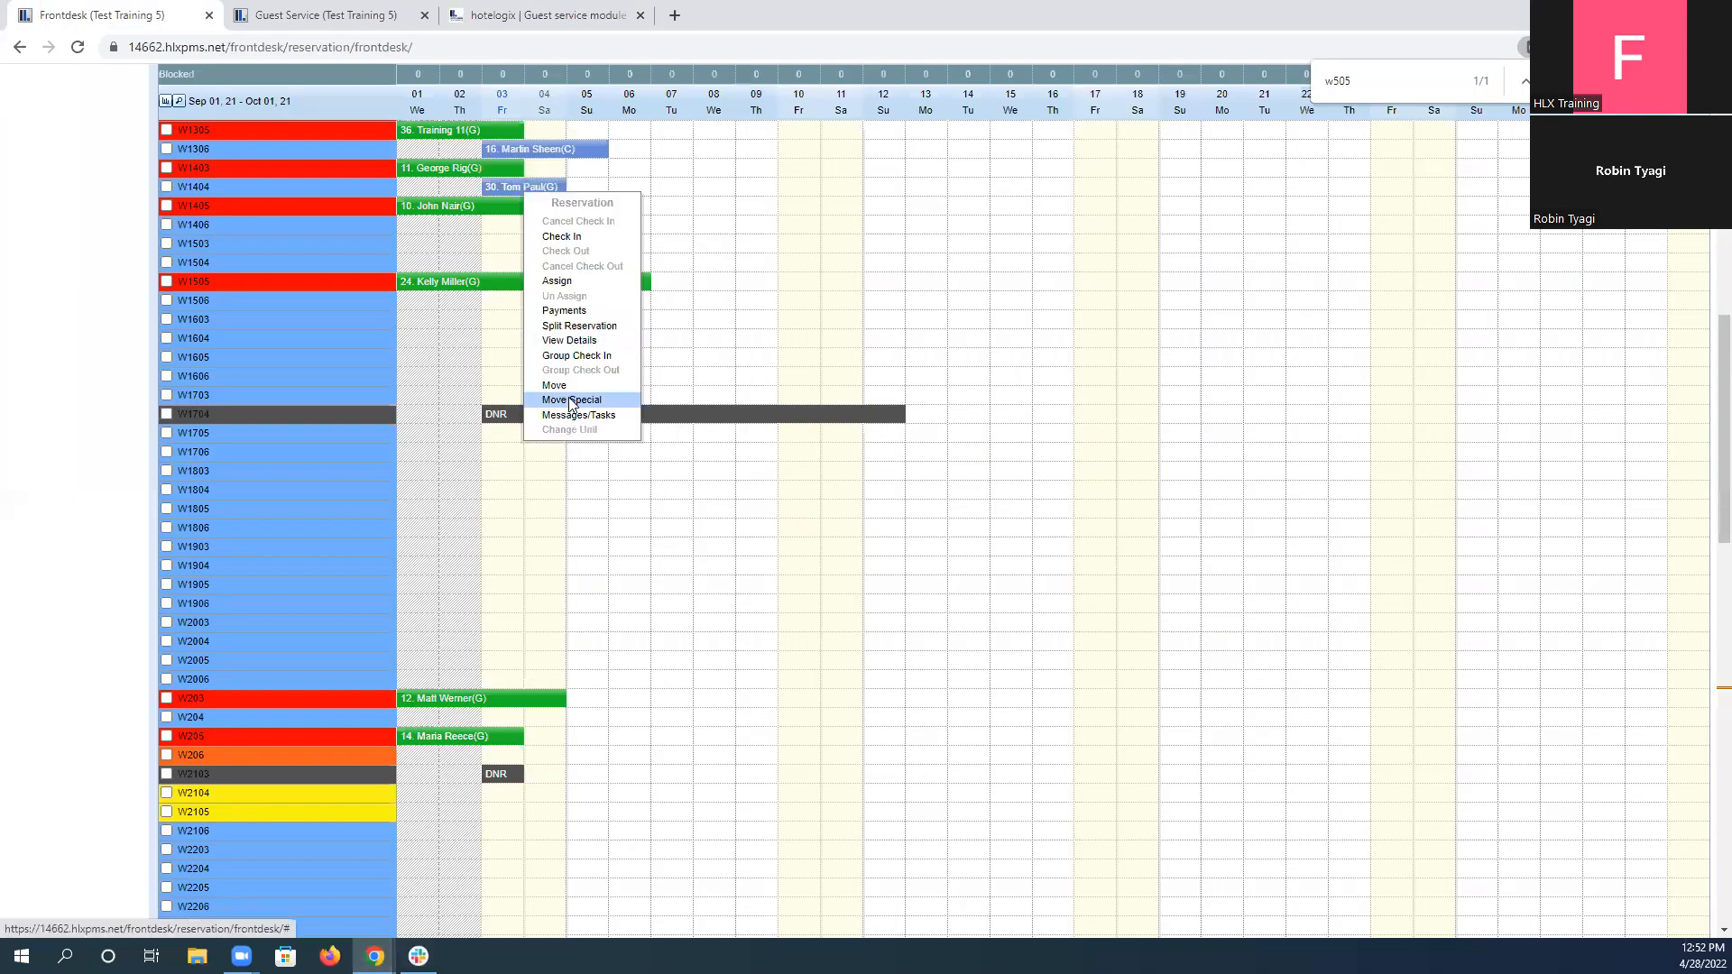
left_click(572, 399)
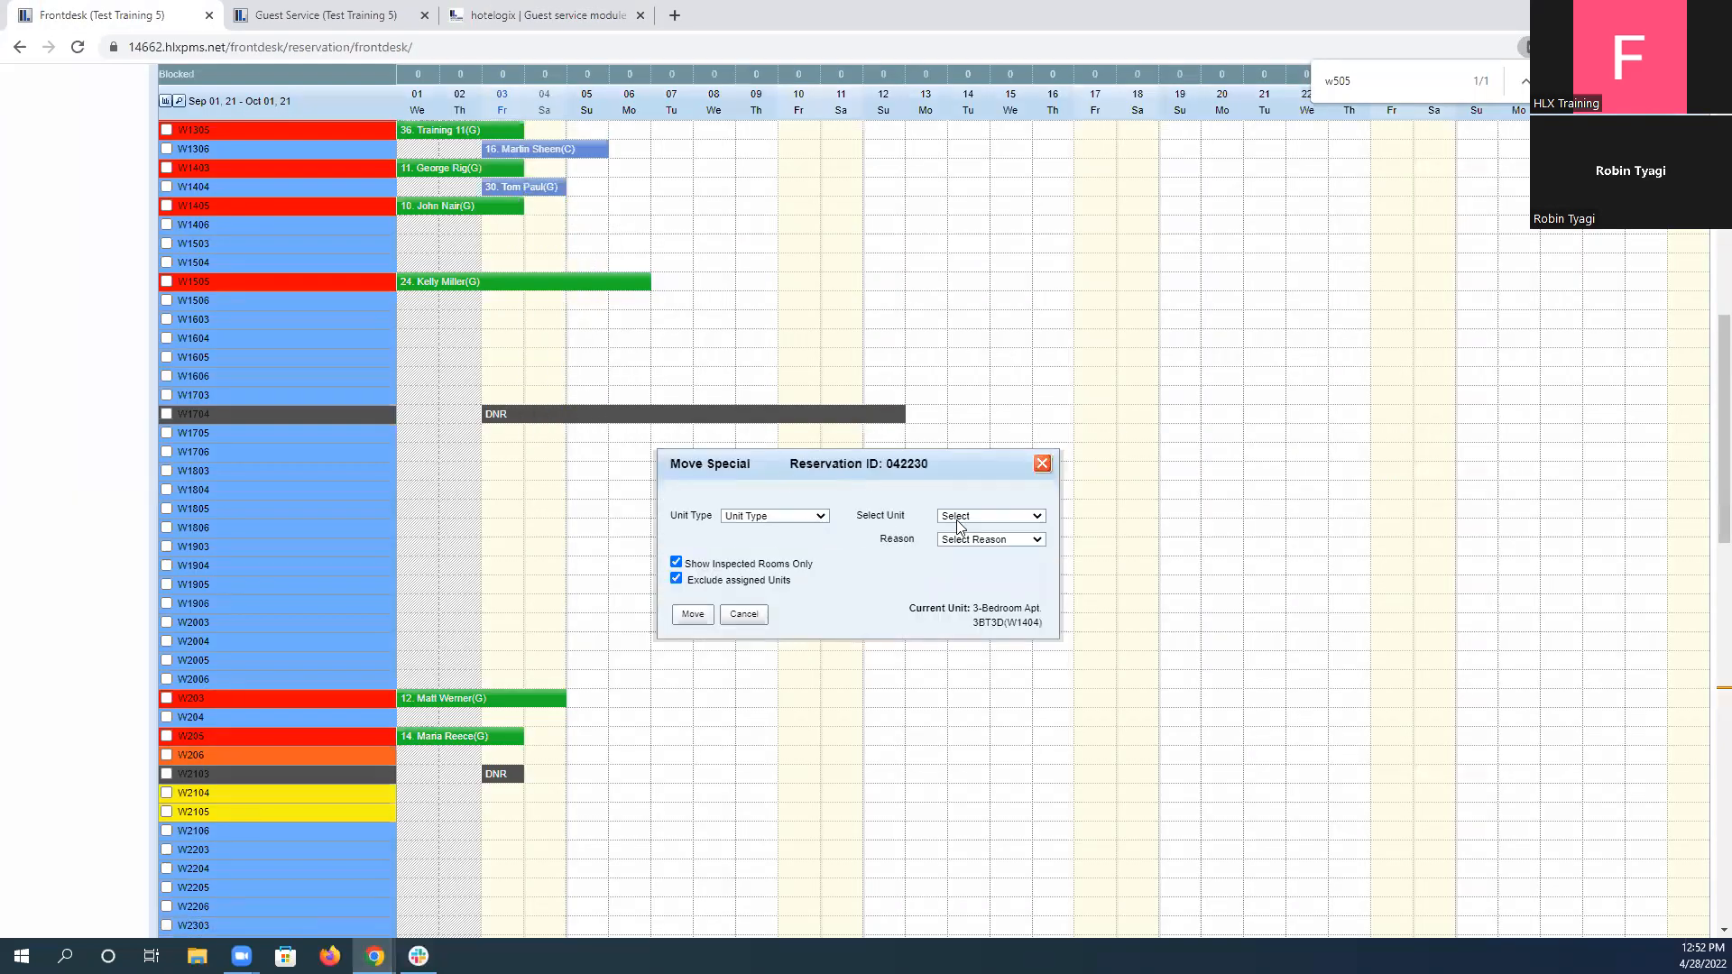
left_click(676, 563)
left_click(986, 514)
left_click(781, 512)
left_click(784, 513)
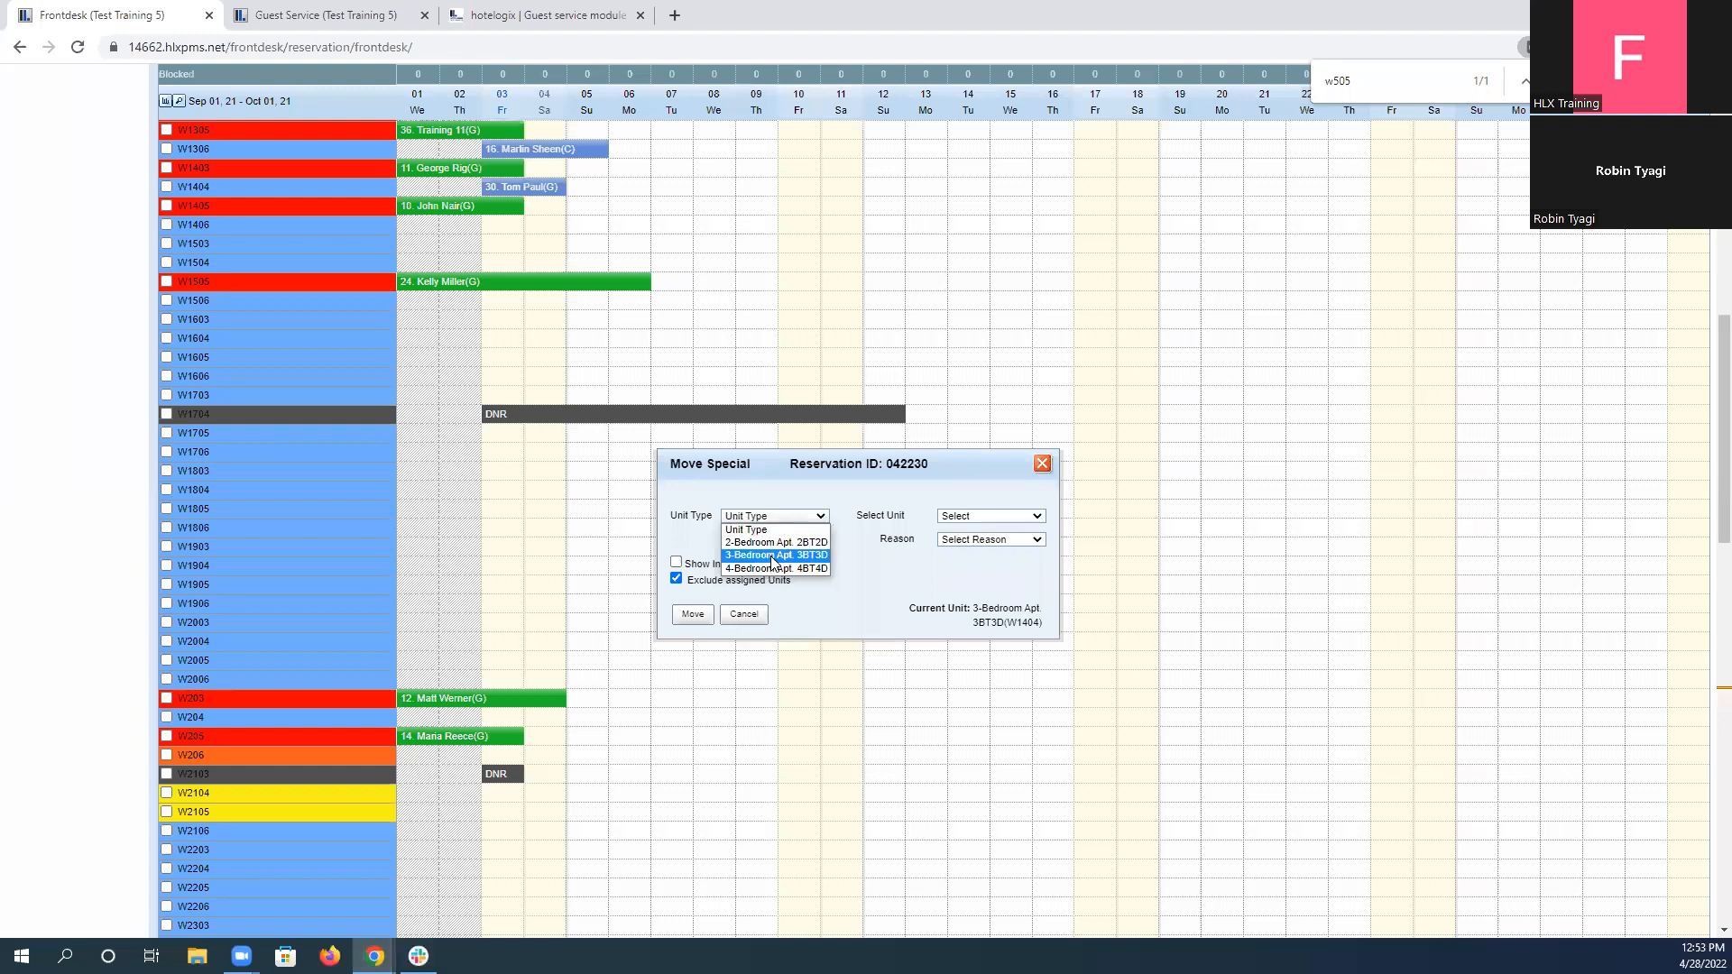
left_click(774, 543)
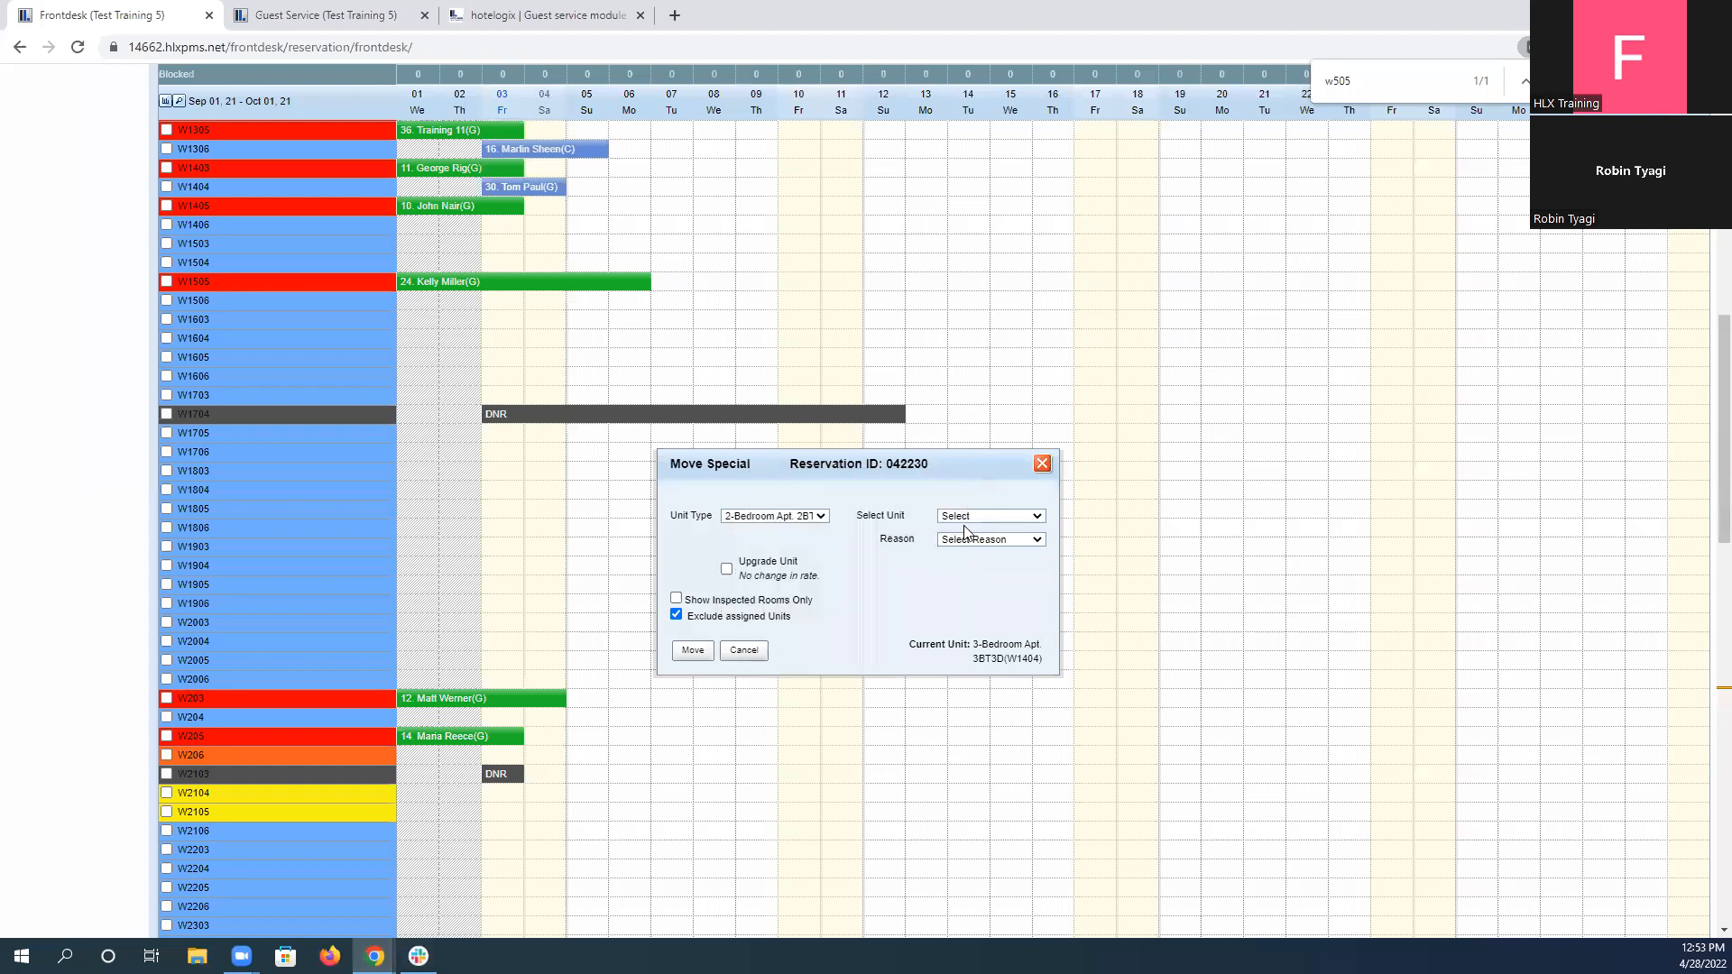
left_click(965, 516)
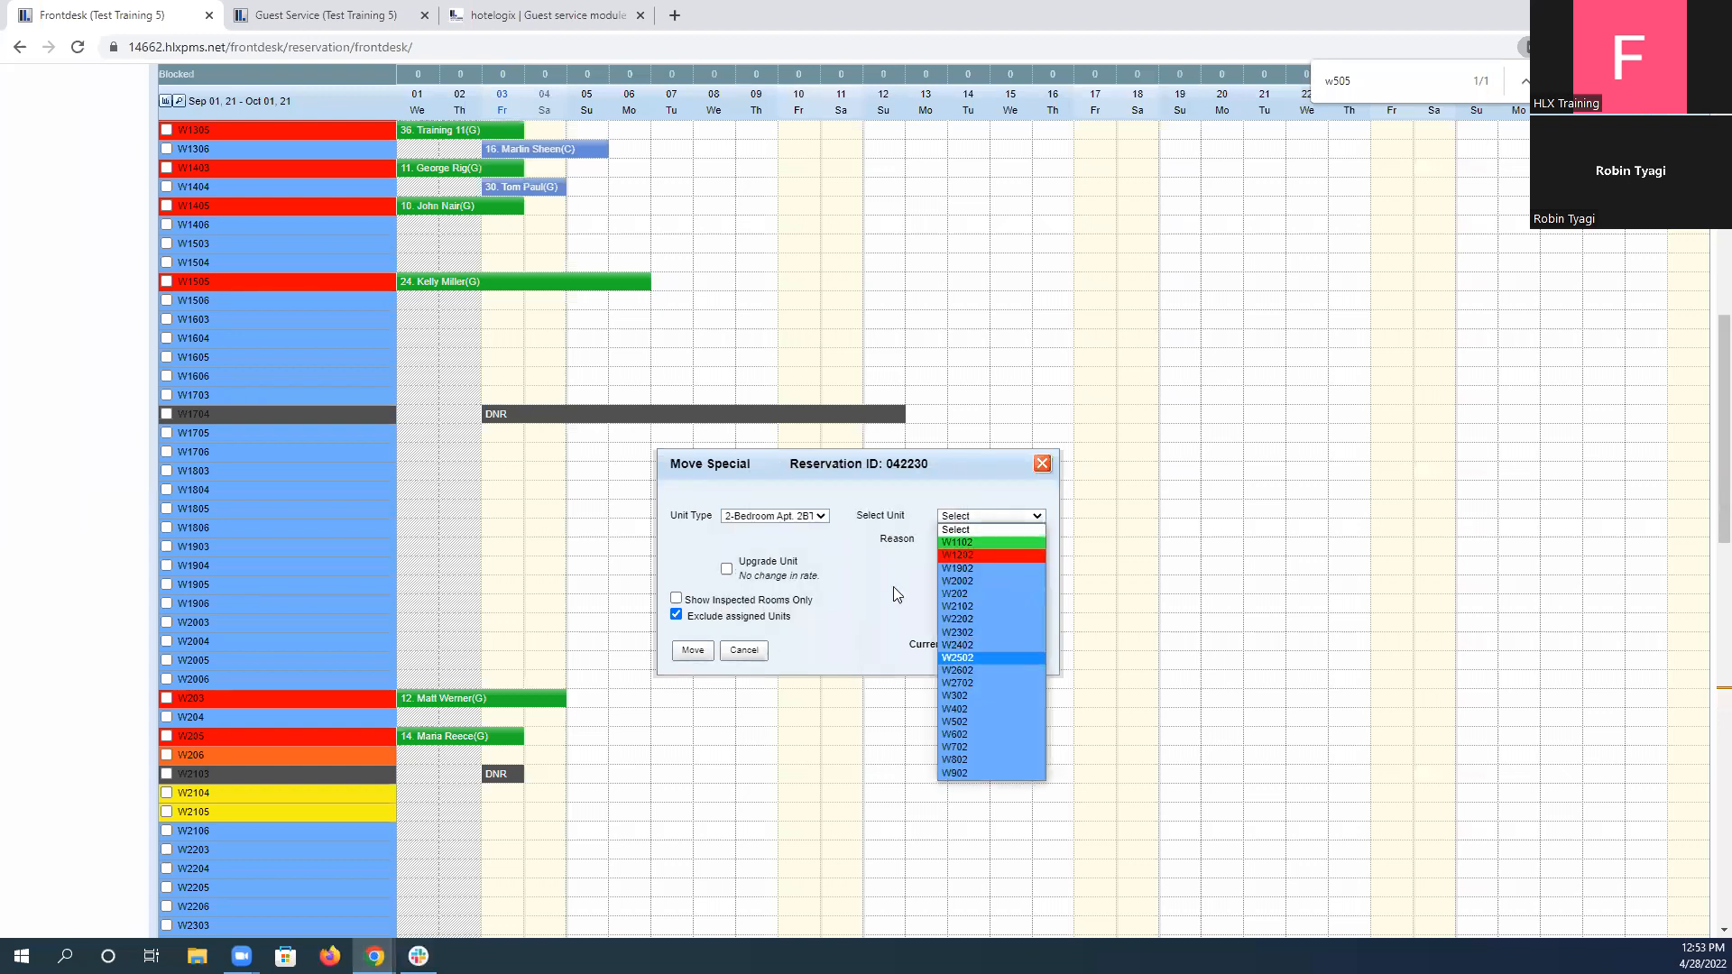
left_click(774, 516)
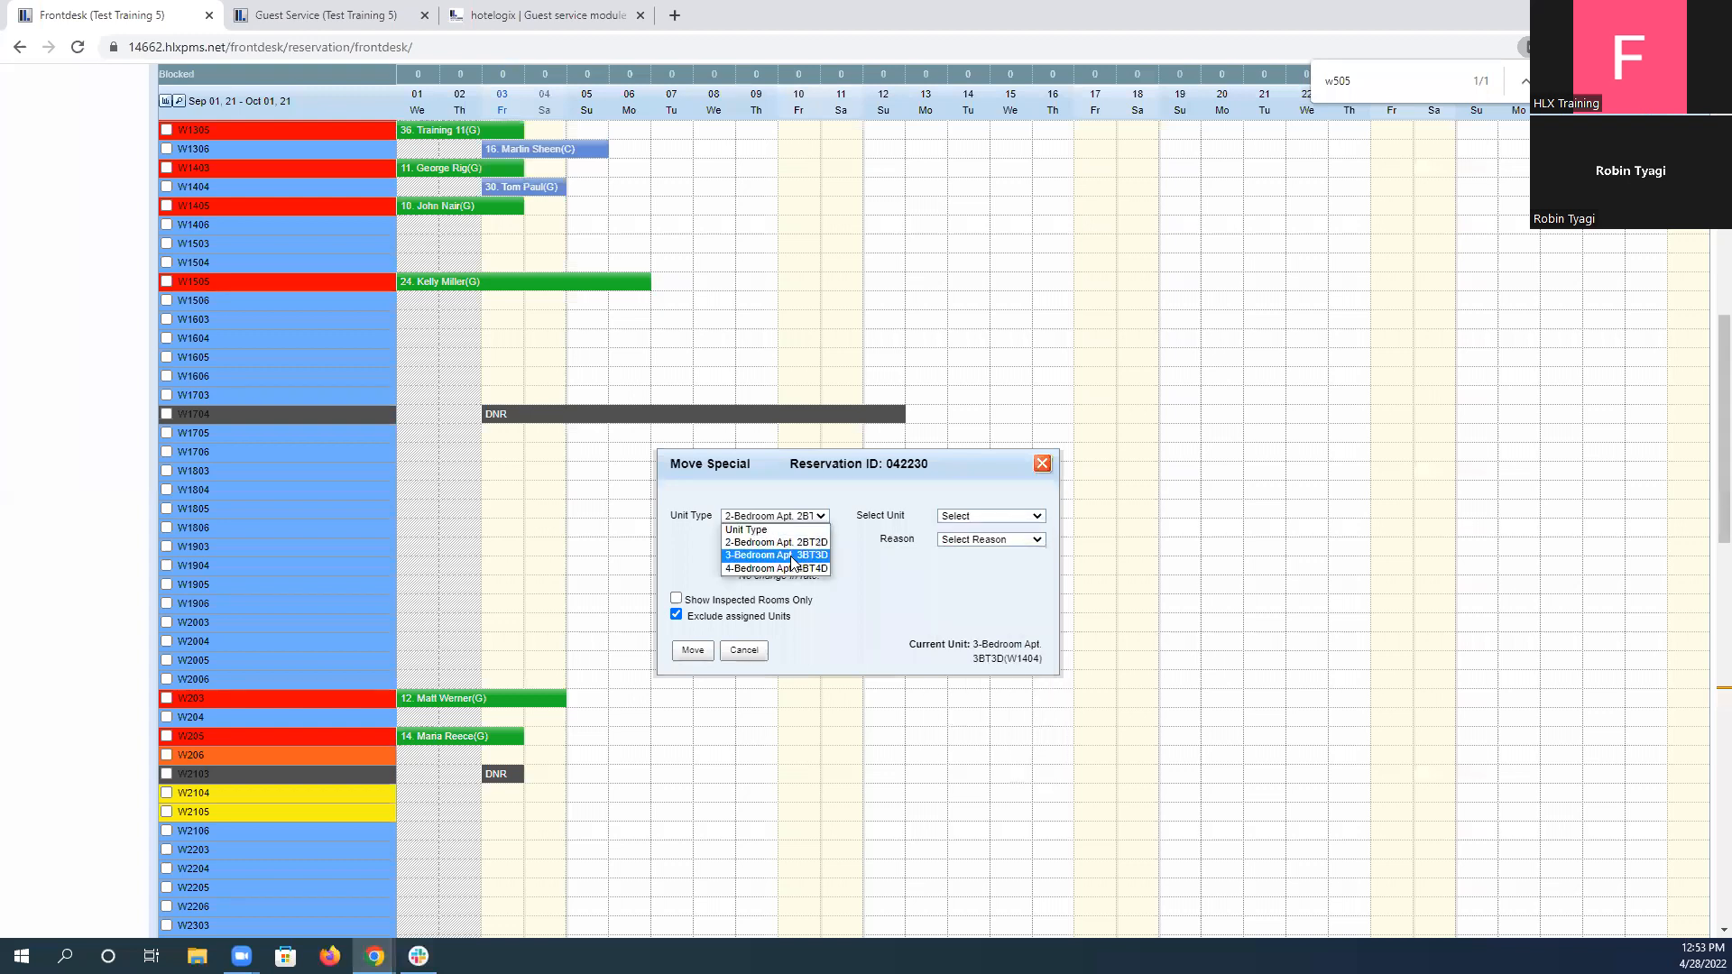
left_click(794, 559)
Move the reservation to unit W505 with the reason "Incorrect assignment of rooms".
left_click(971, 518)
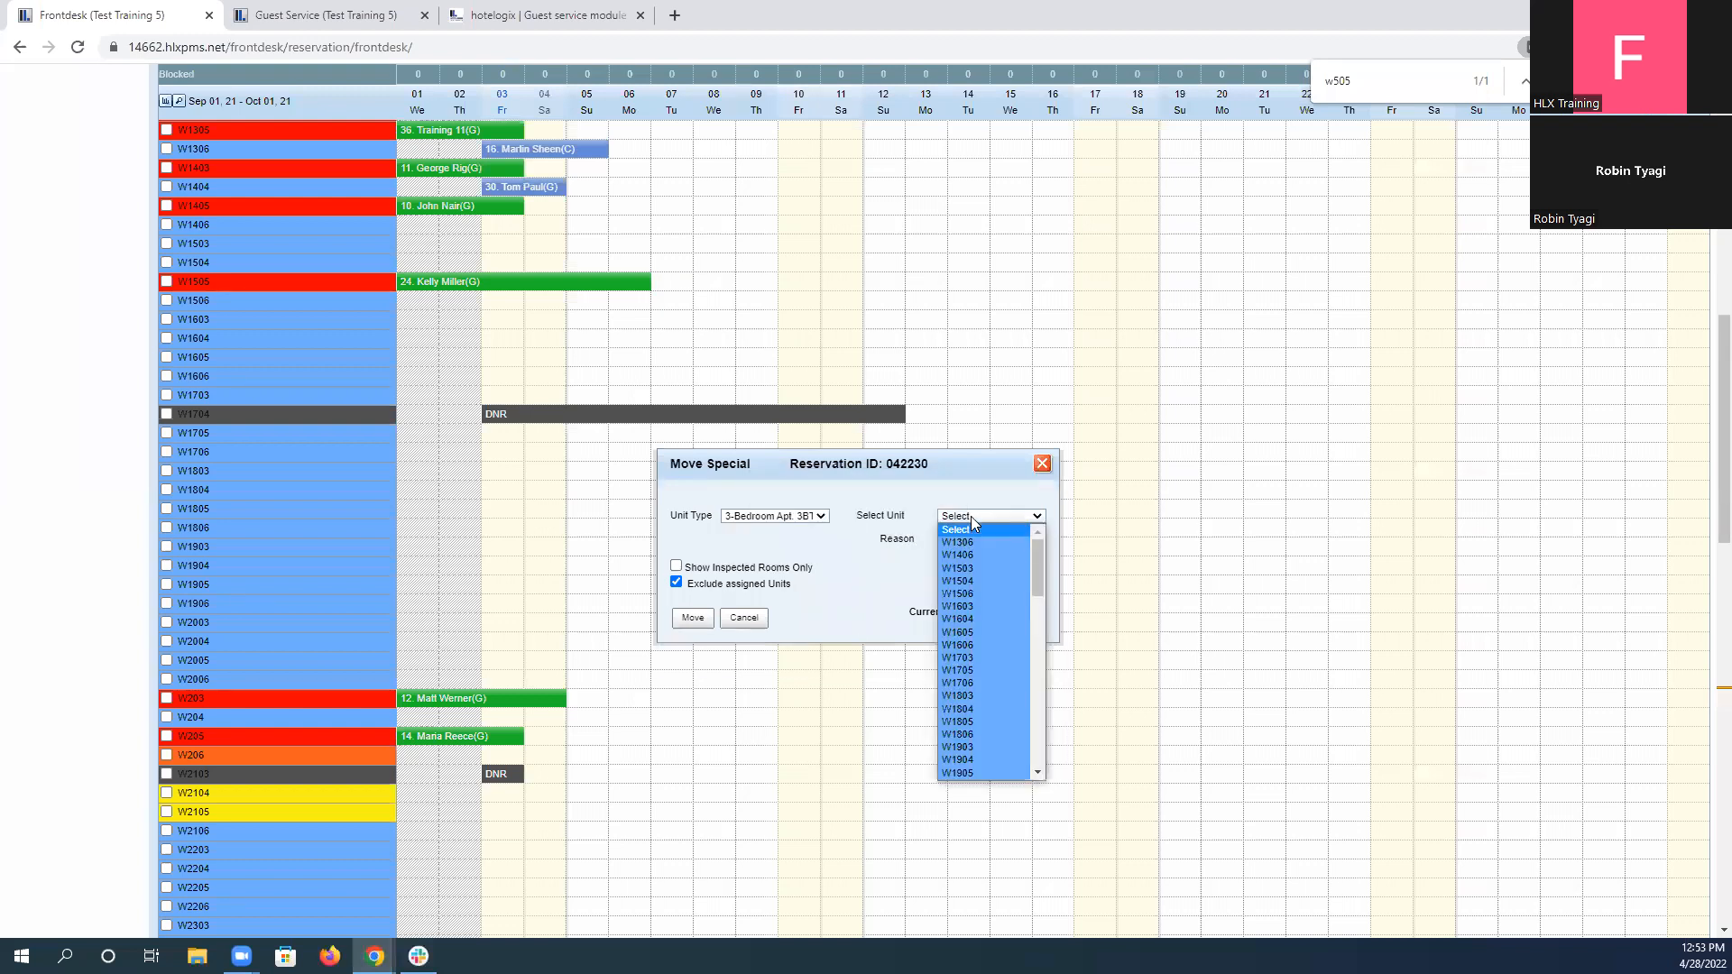
scroll(994, 664, "down", 5)
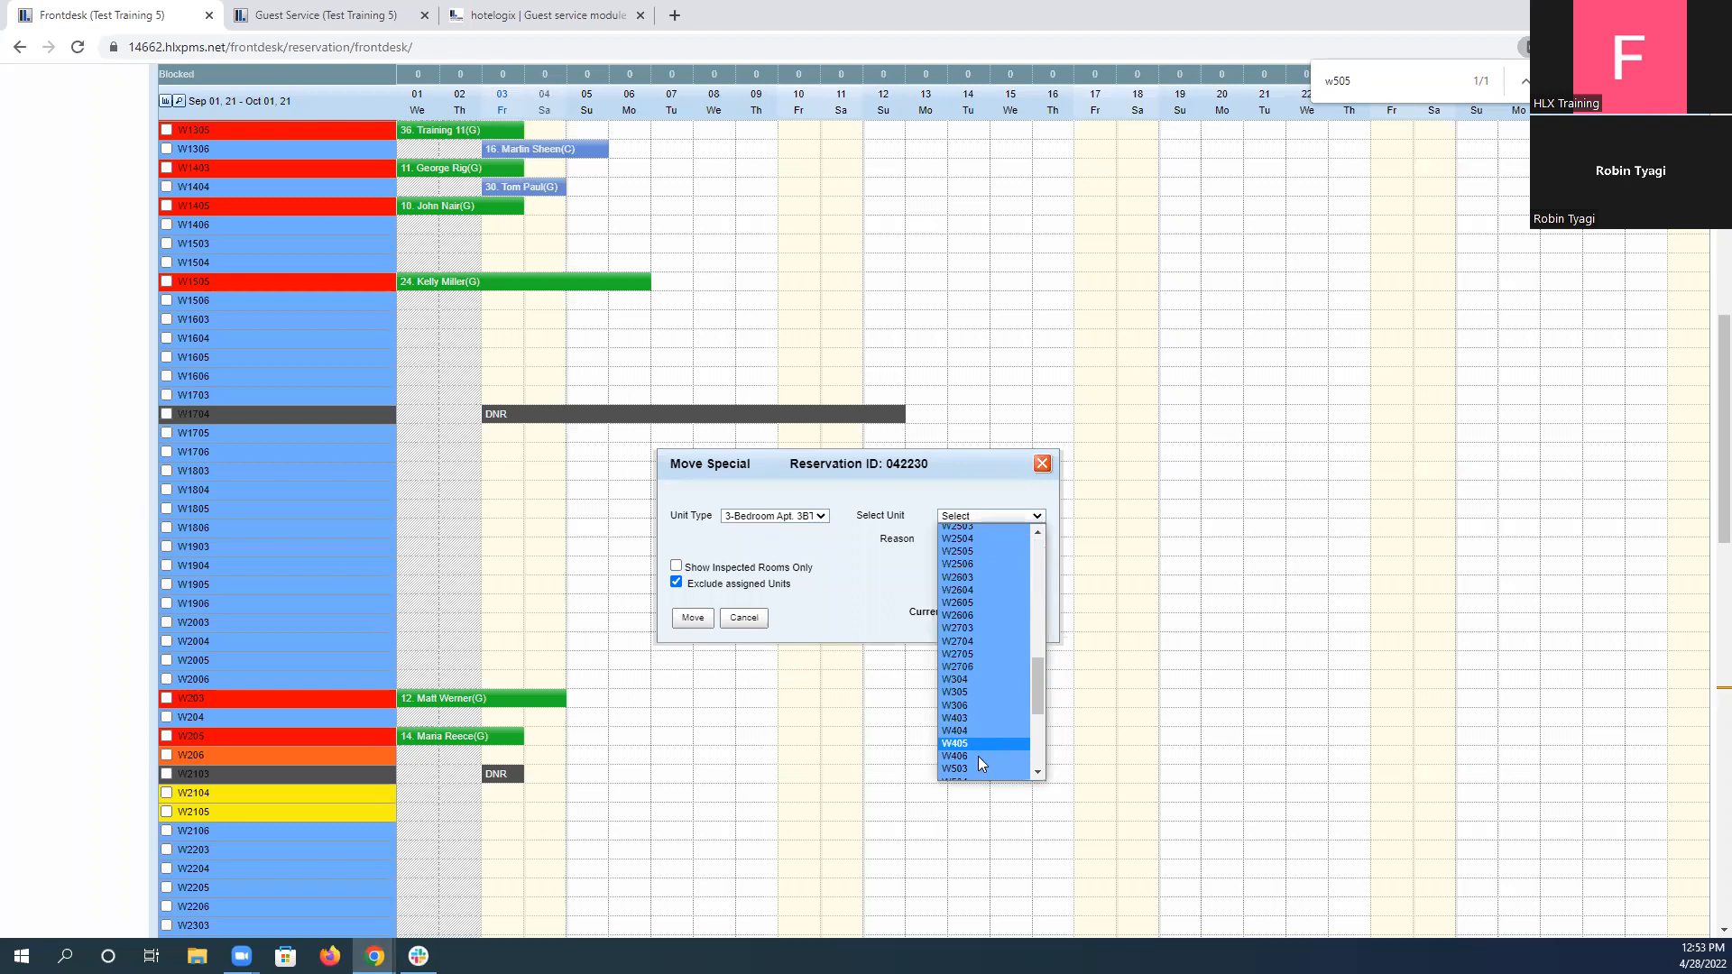
scroll(969, 744, "down", 4)
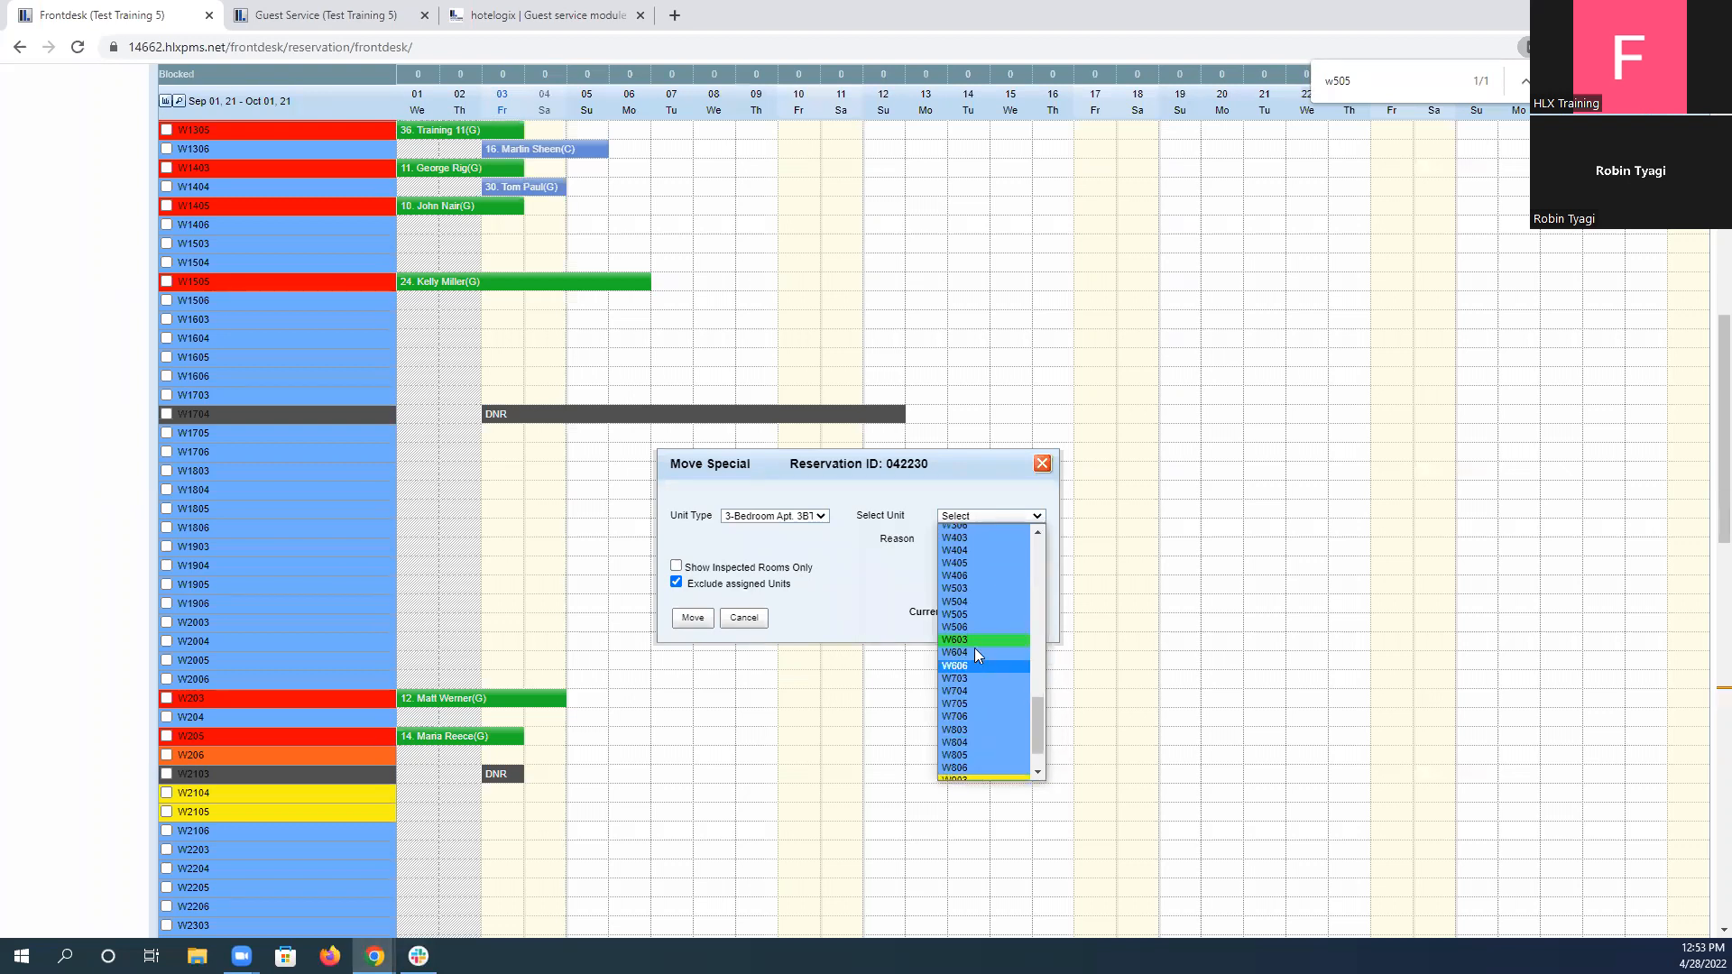
left_click(972, 615)
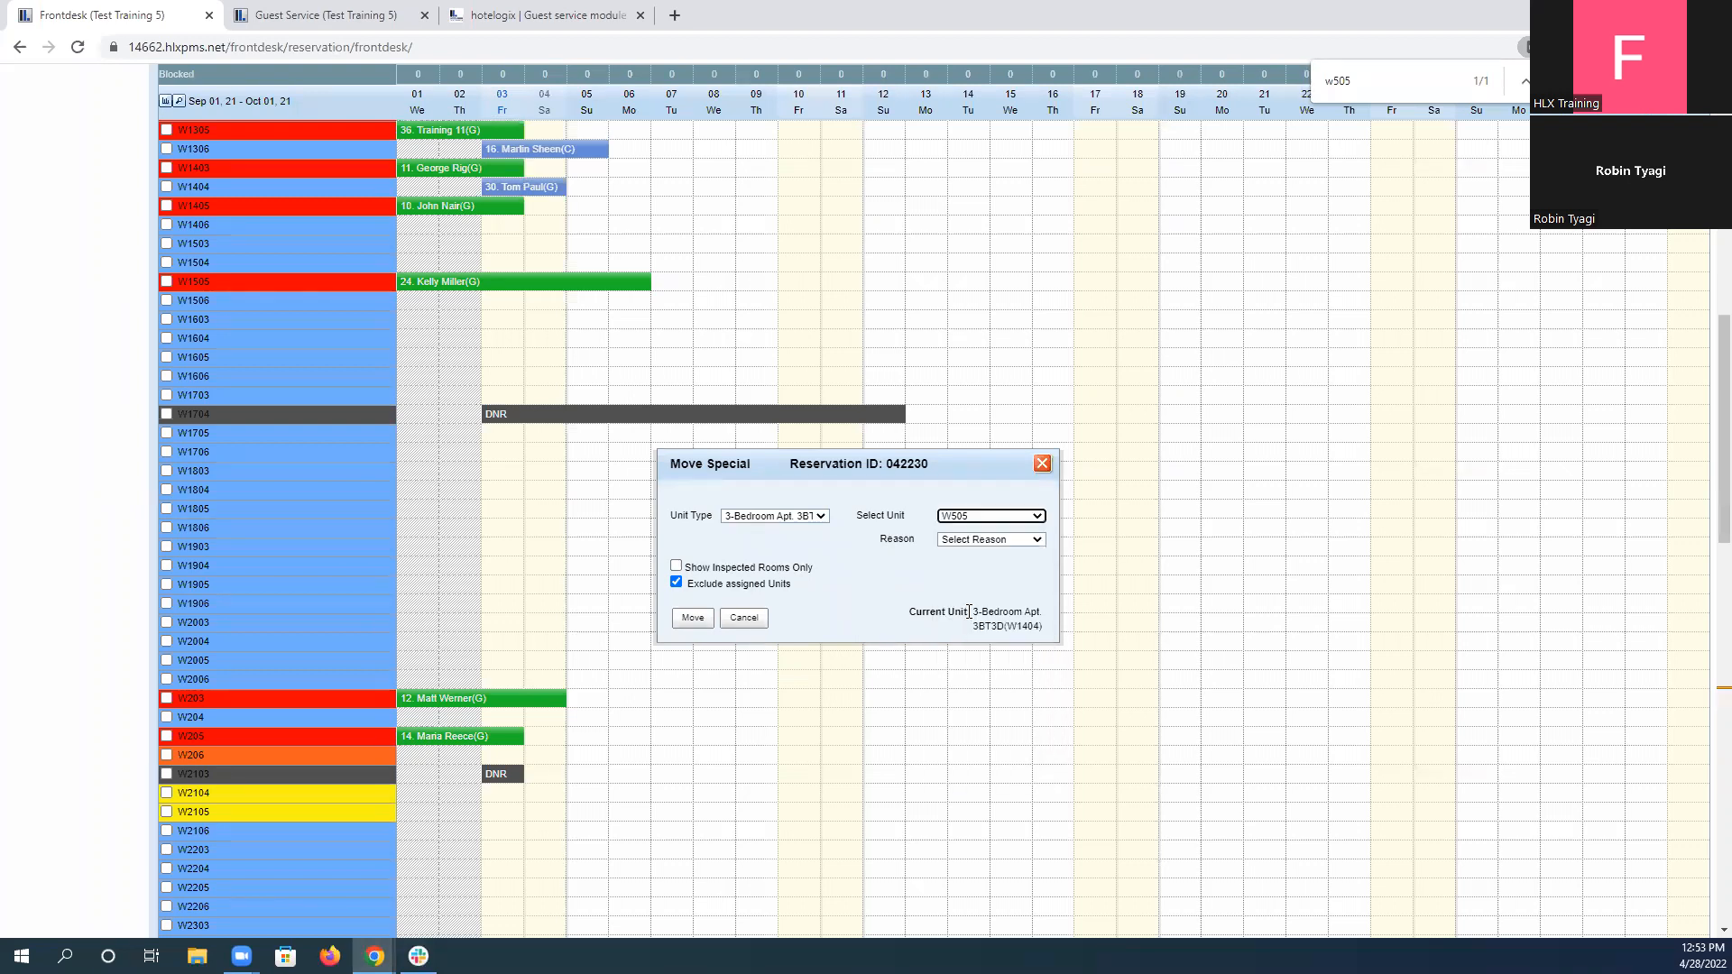
left_click(987, 540)
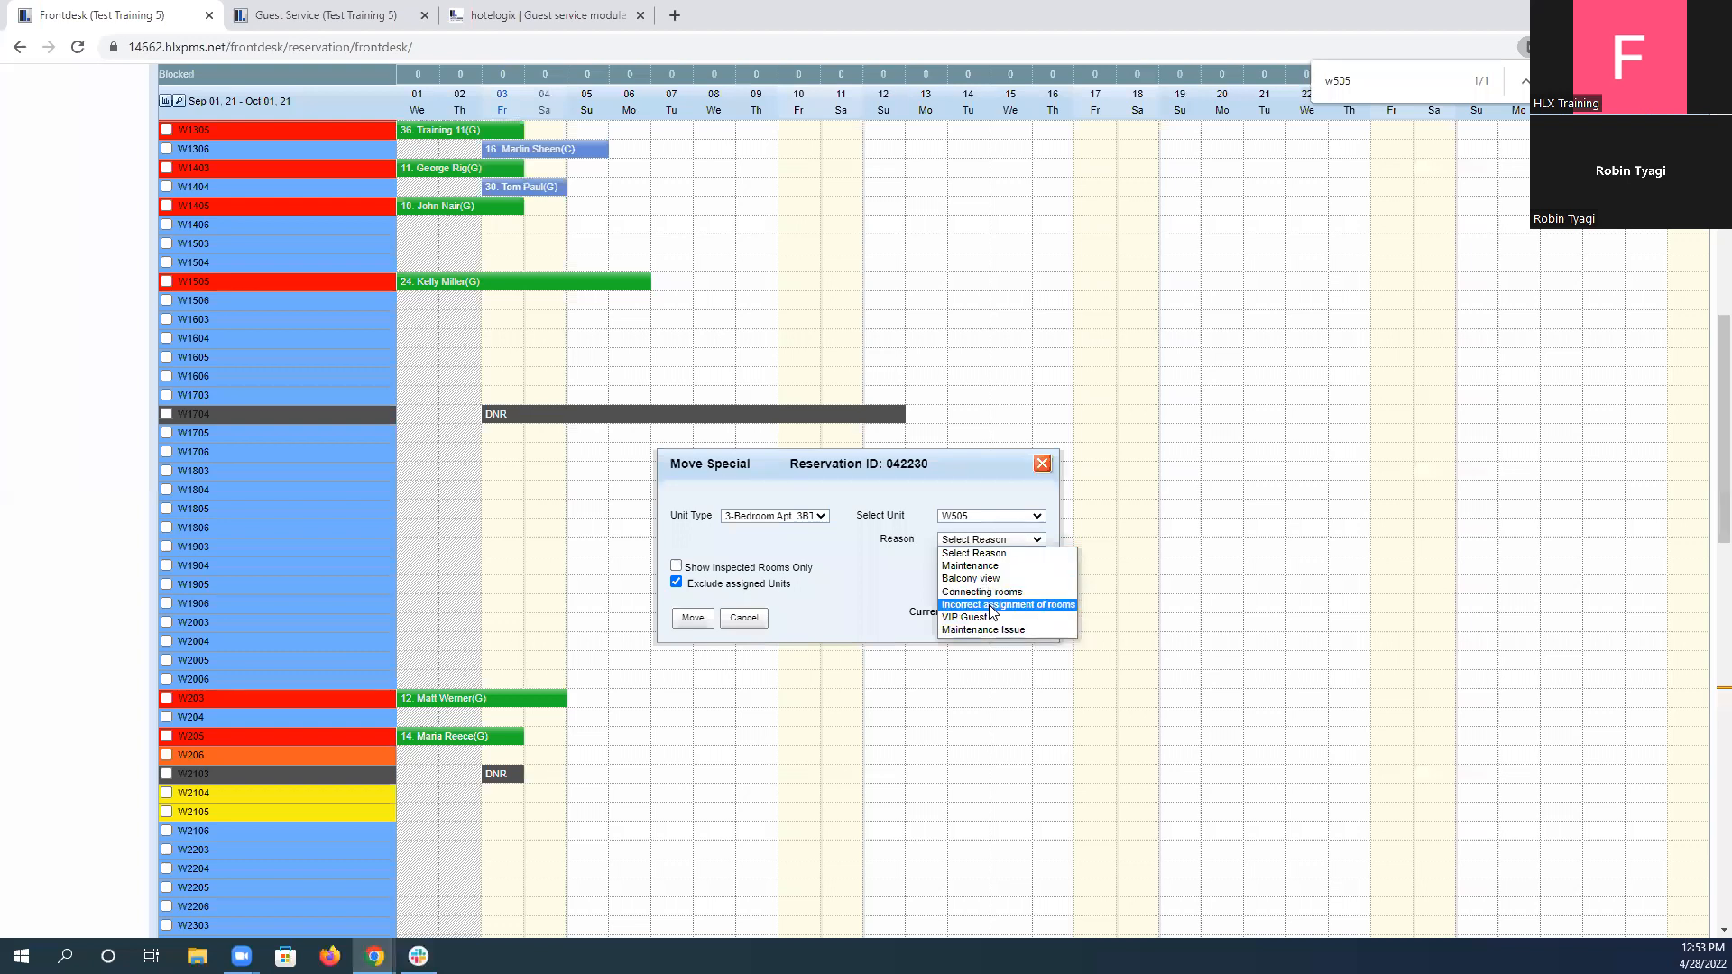
left_click(992, 608)
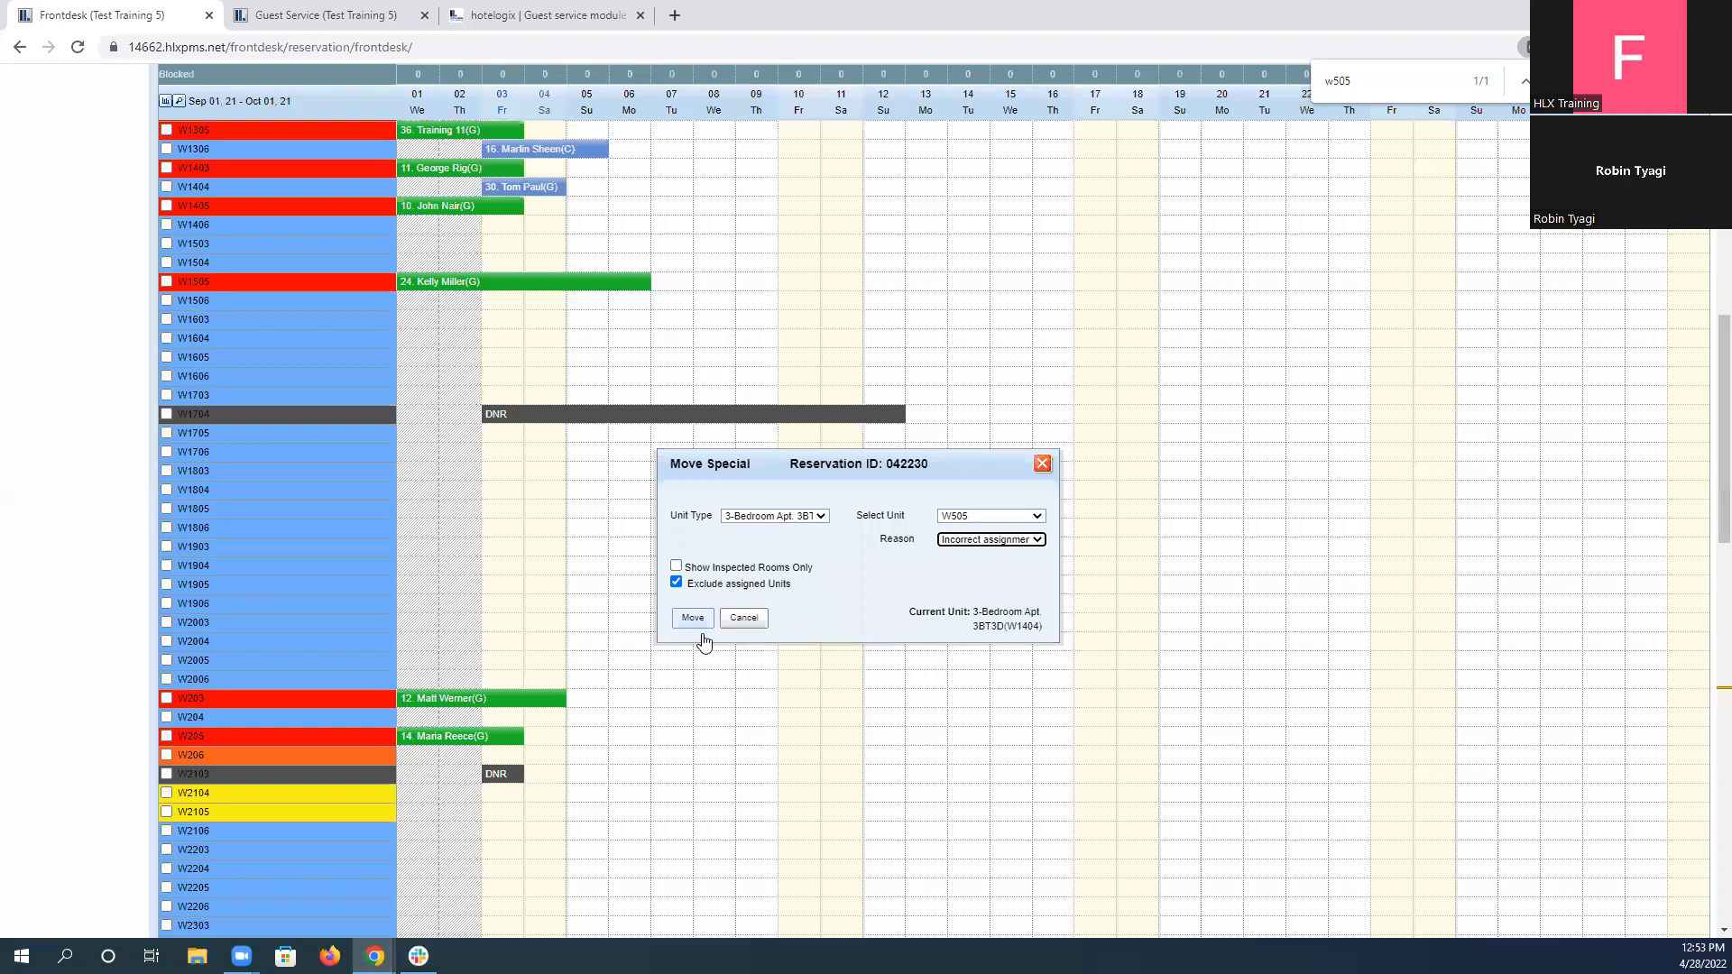
left_click(693, 621)
left_click(951, 161)
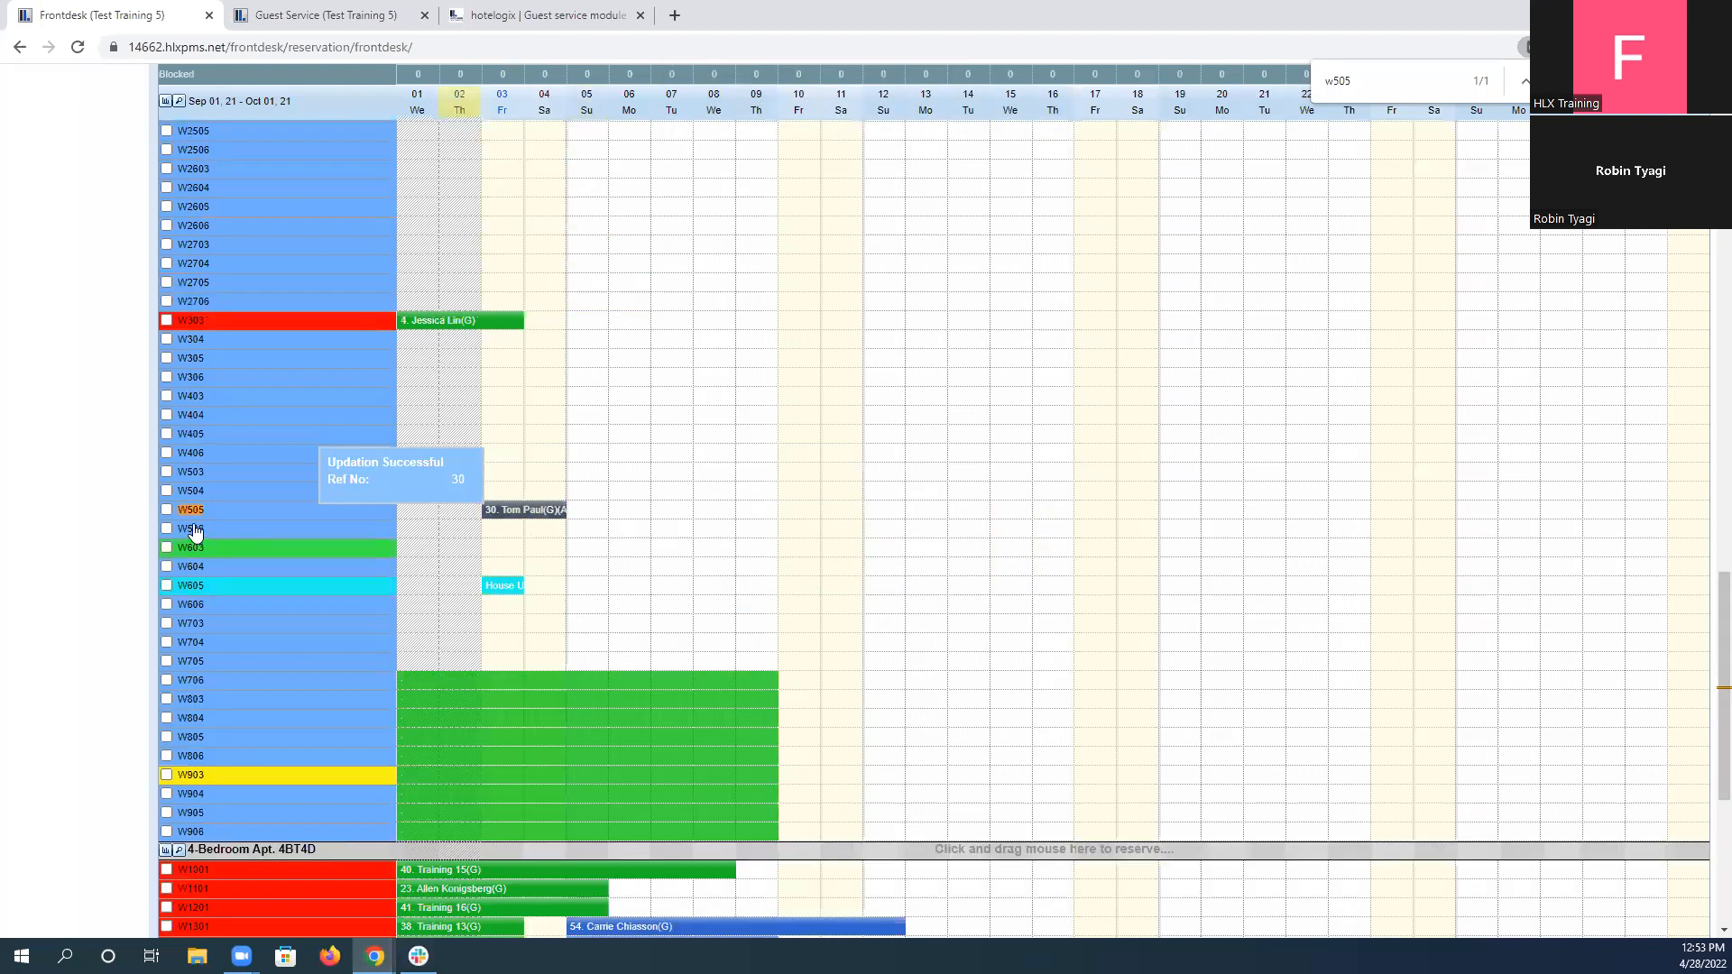
Change unit W505's status to the green one used for W603, check in the guest's reservation there, and close the popup window.
left_click(332, 516)
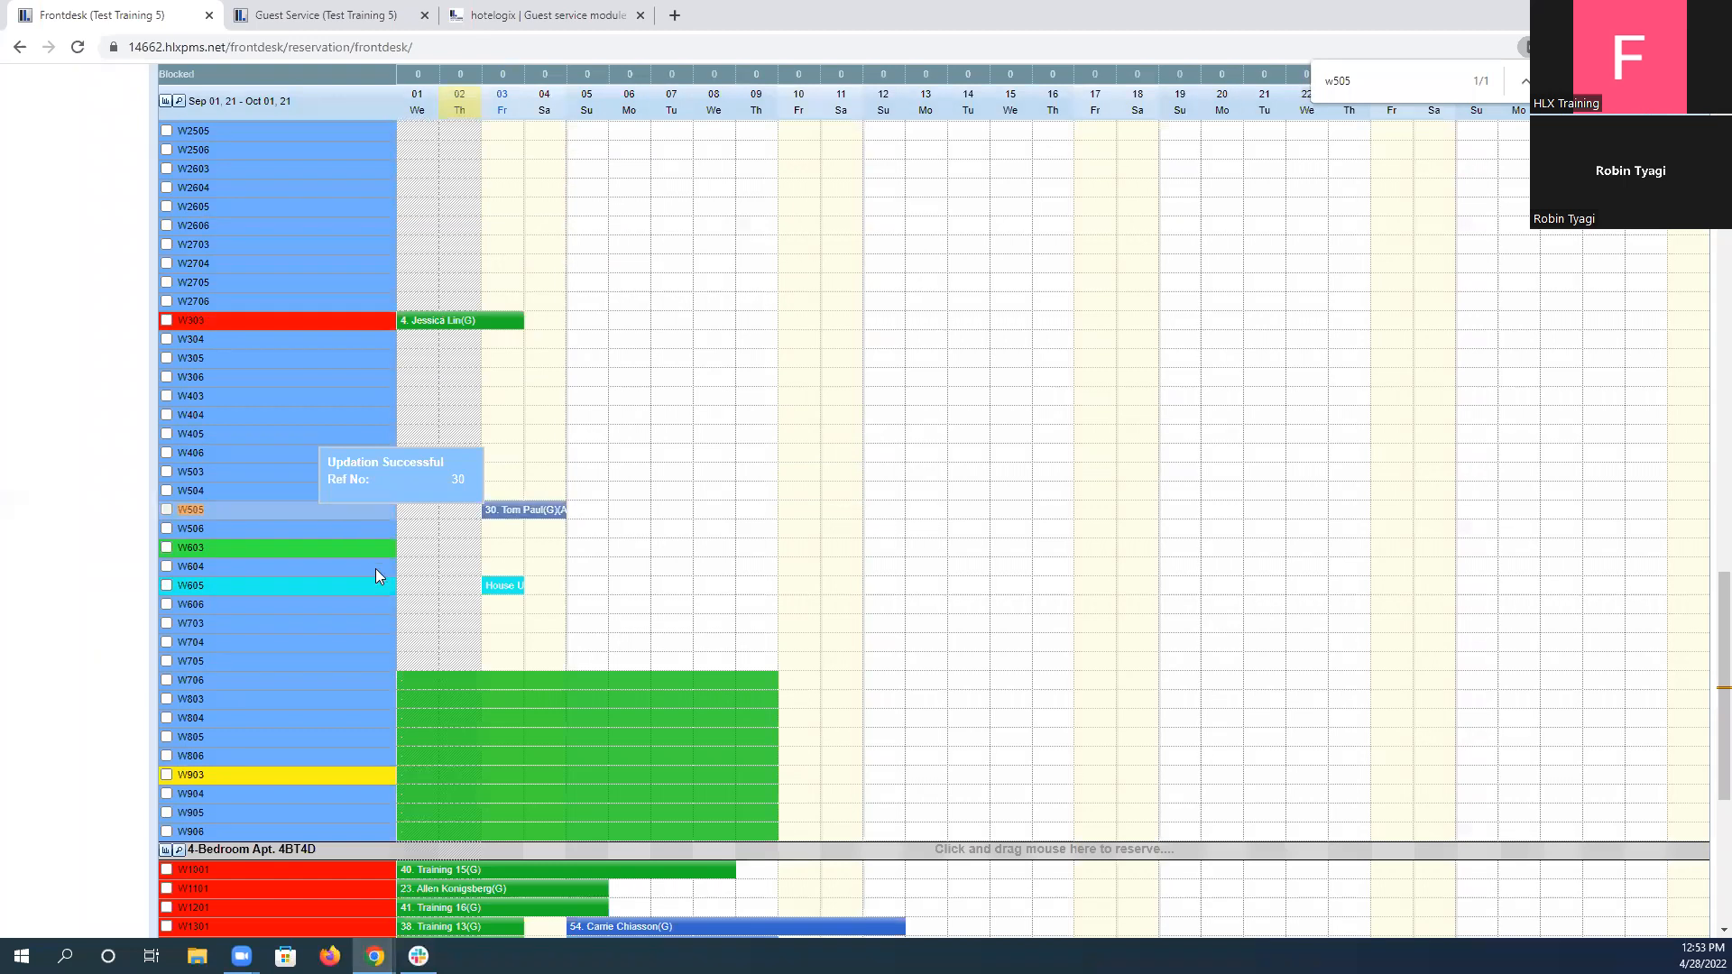
left_click(409, 576)
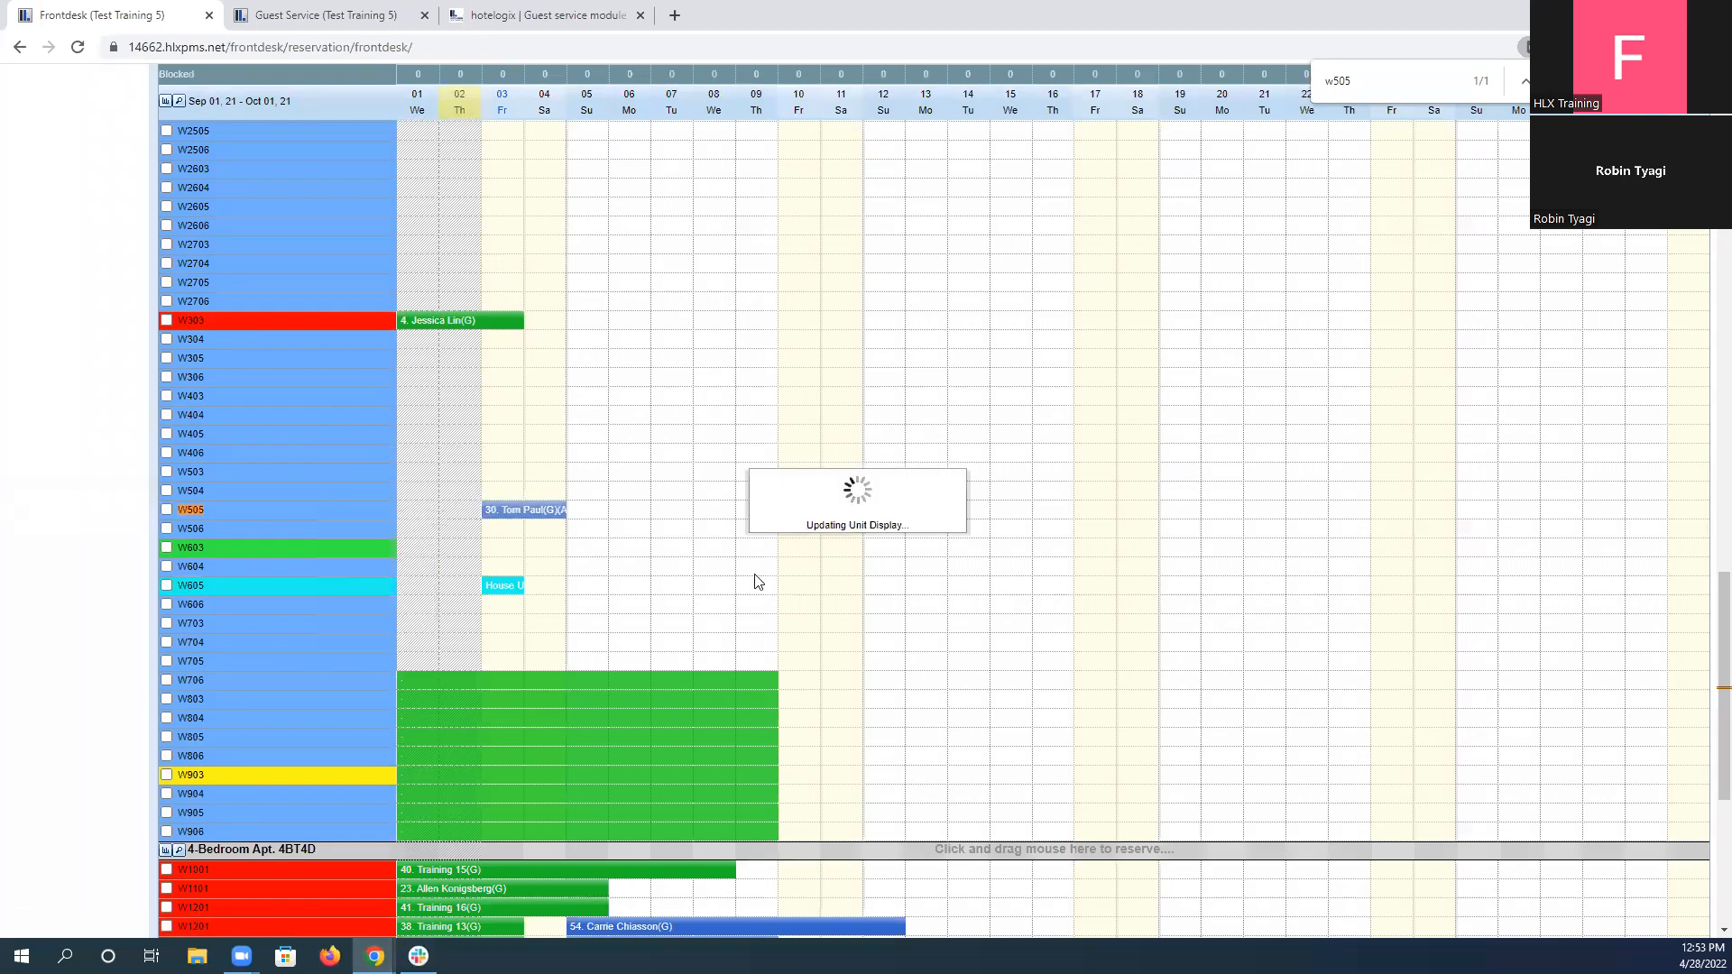
left_click(525, 511)
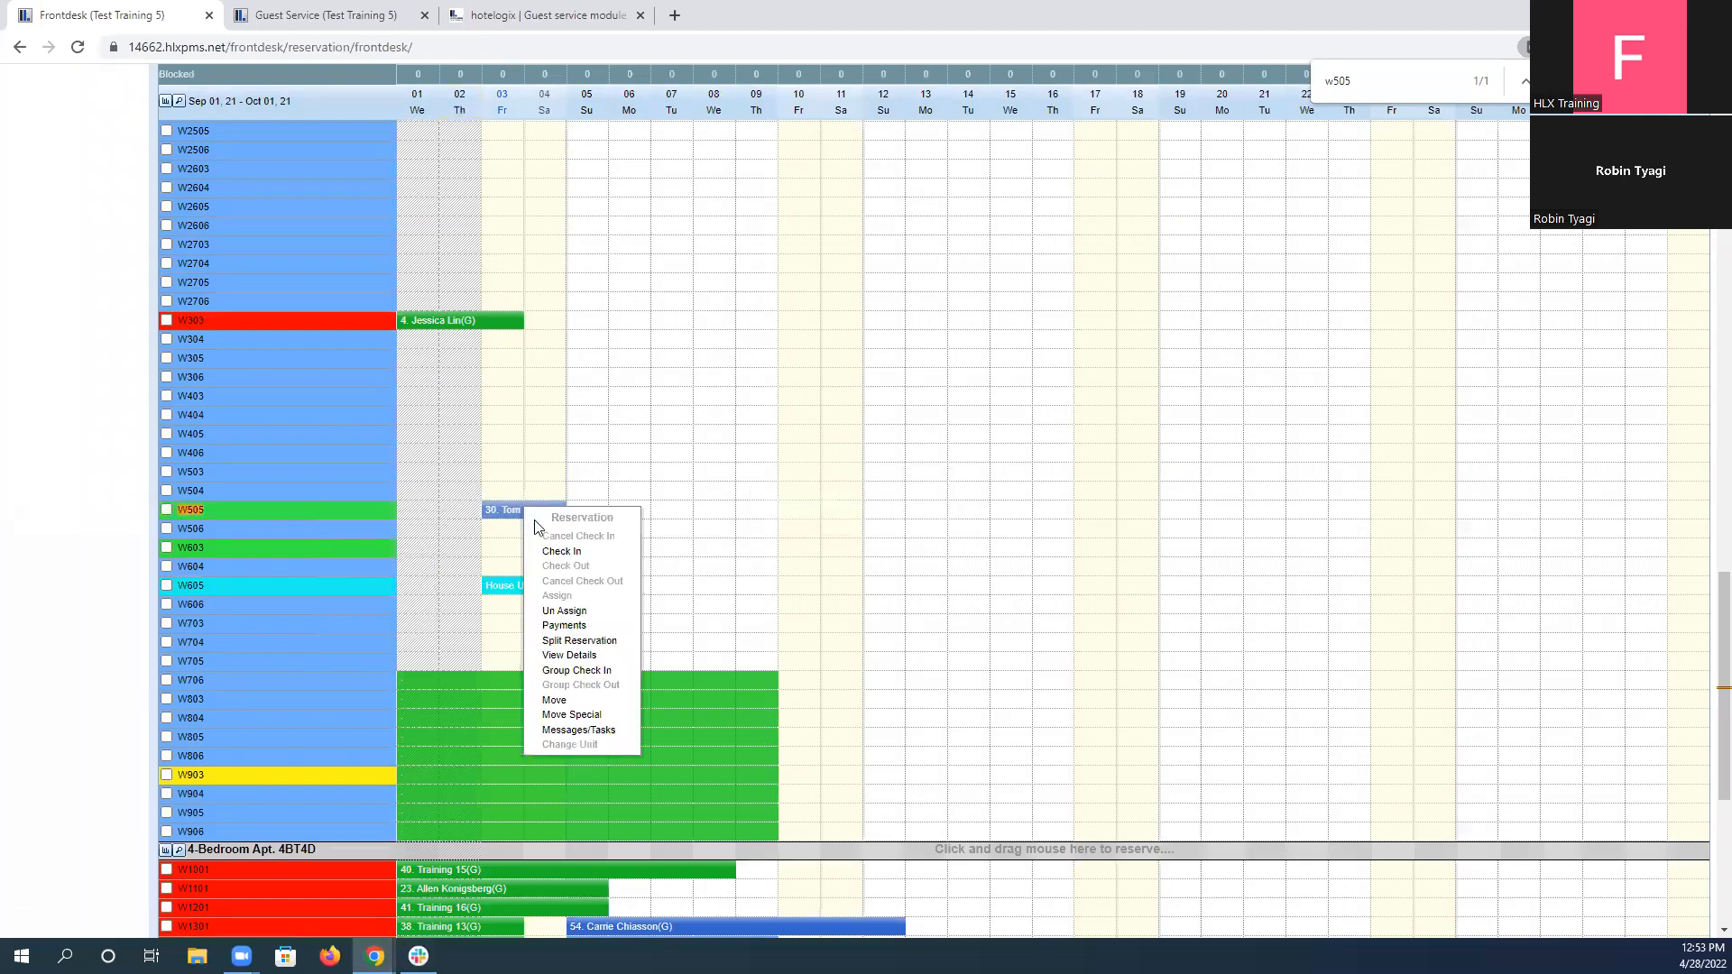
left_click(563, 551)
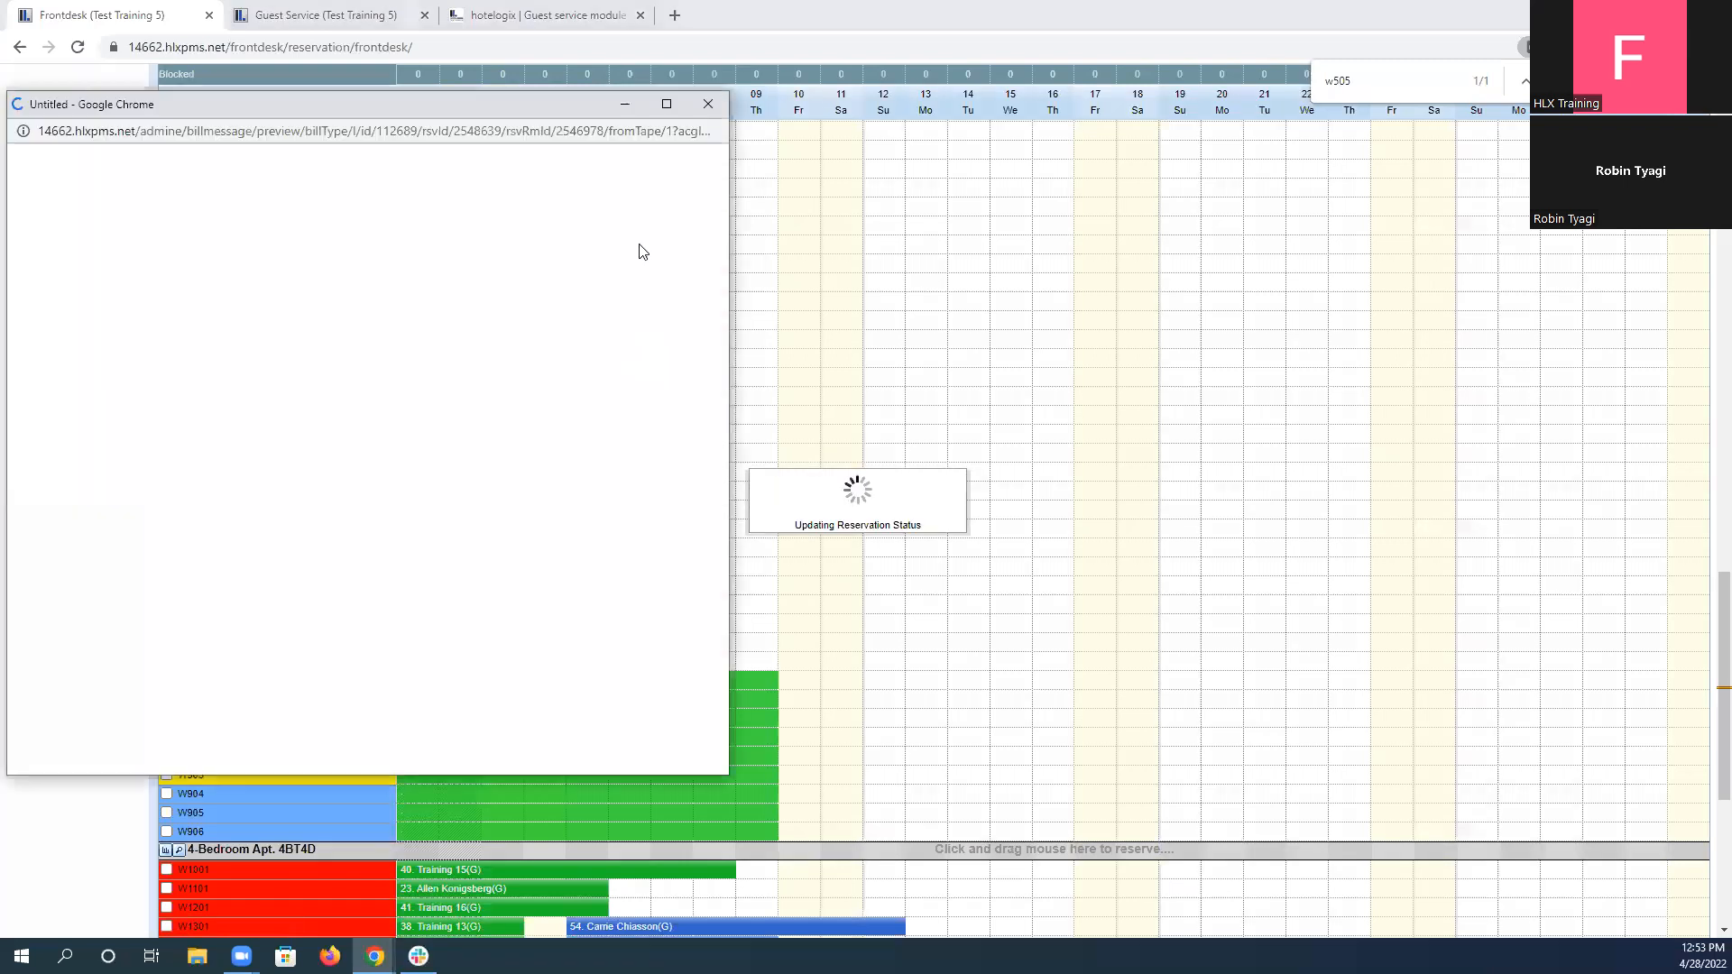
left_click(709, 102)
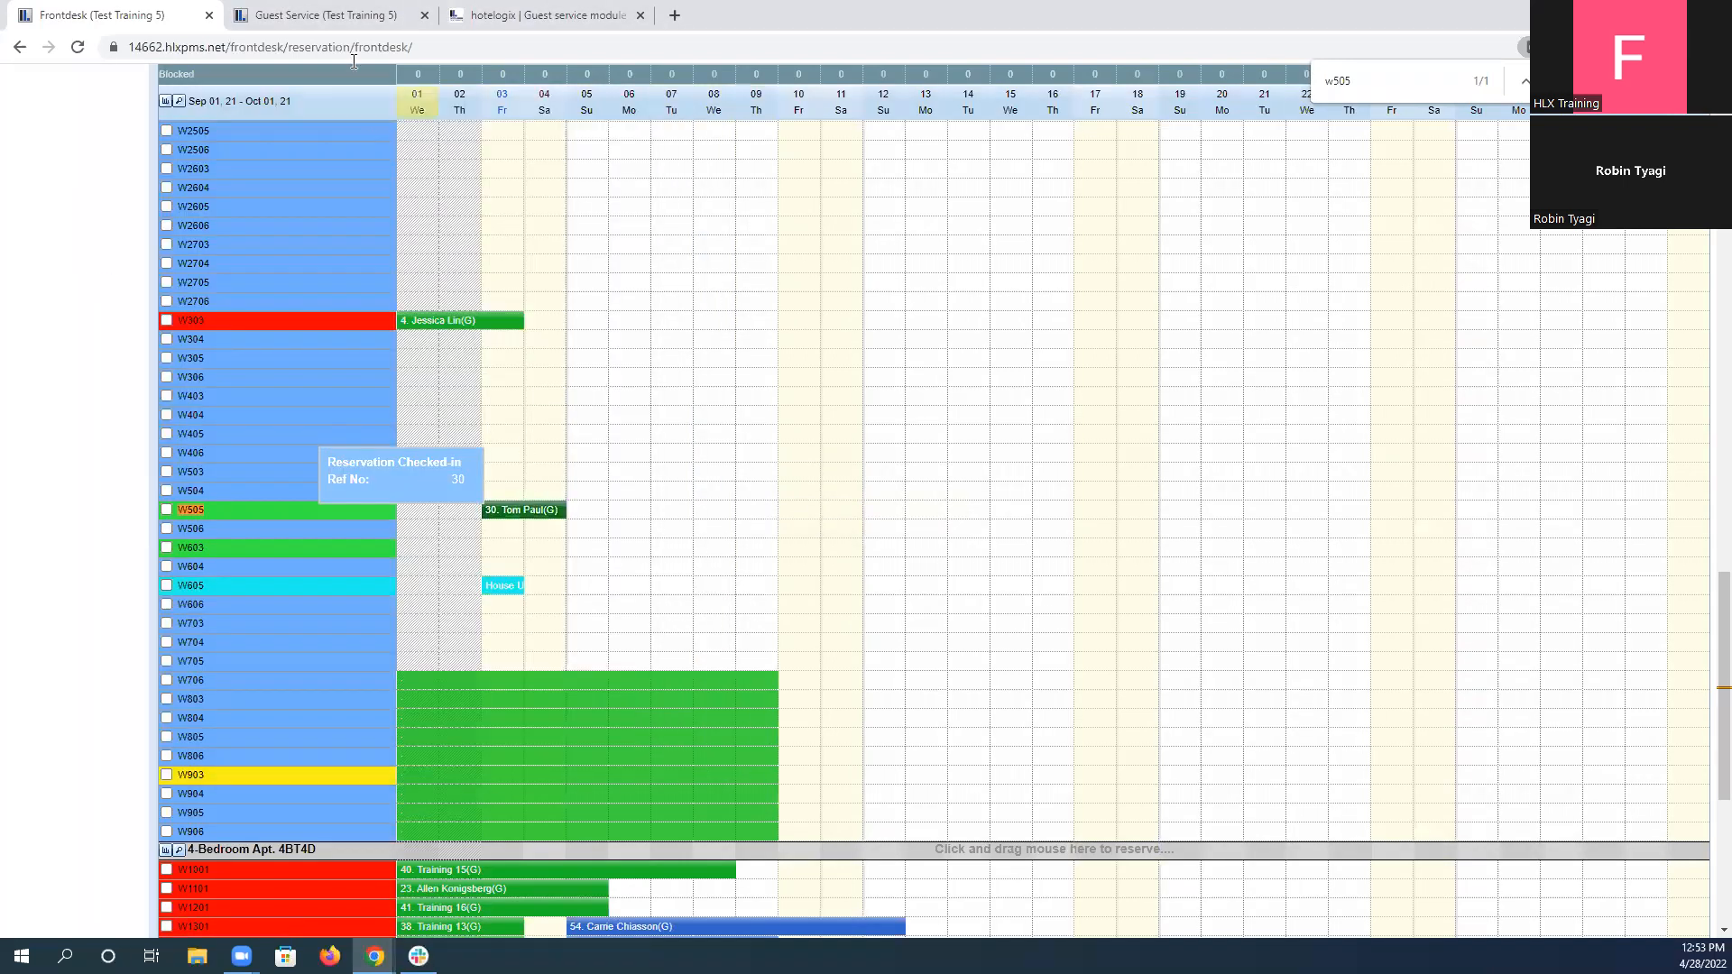
Reread scenario 3's beforehand instructions in the test for the check-in and the towel request task.
left_click(317, 16)
left_click(591, 15)
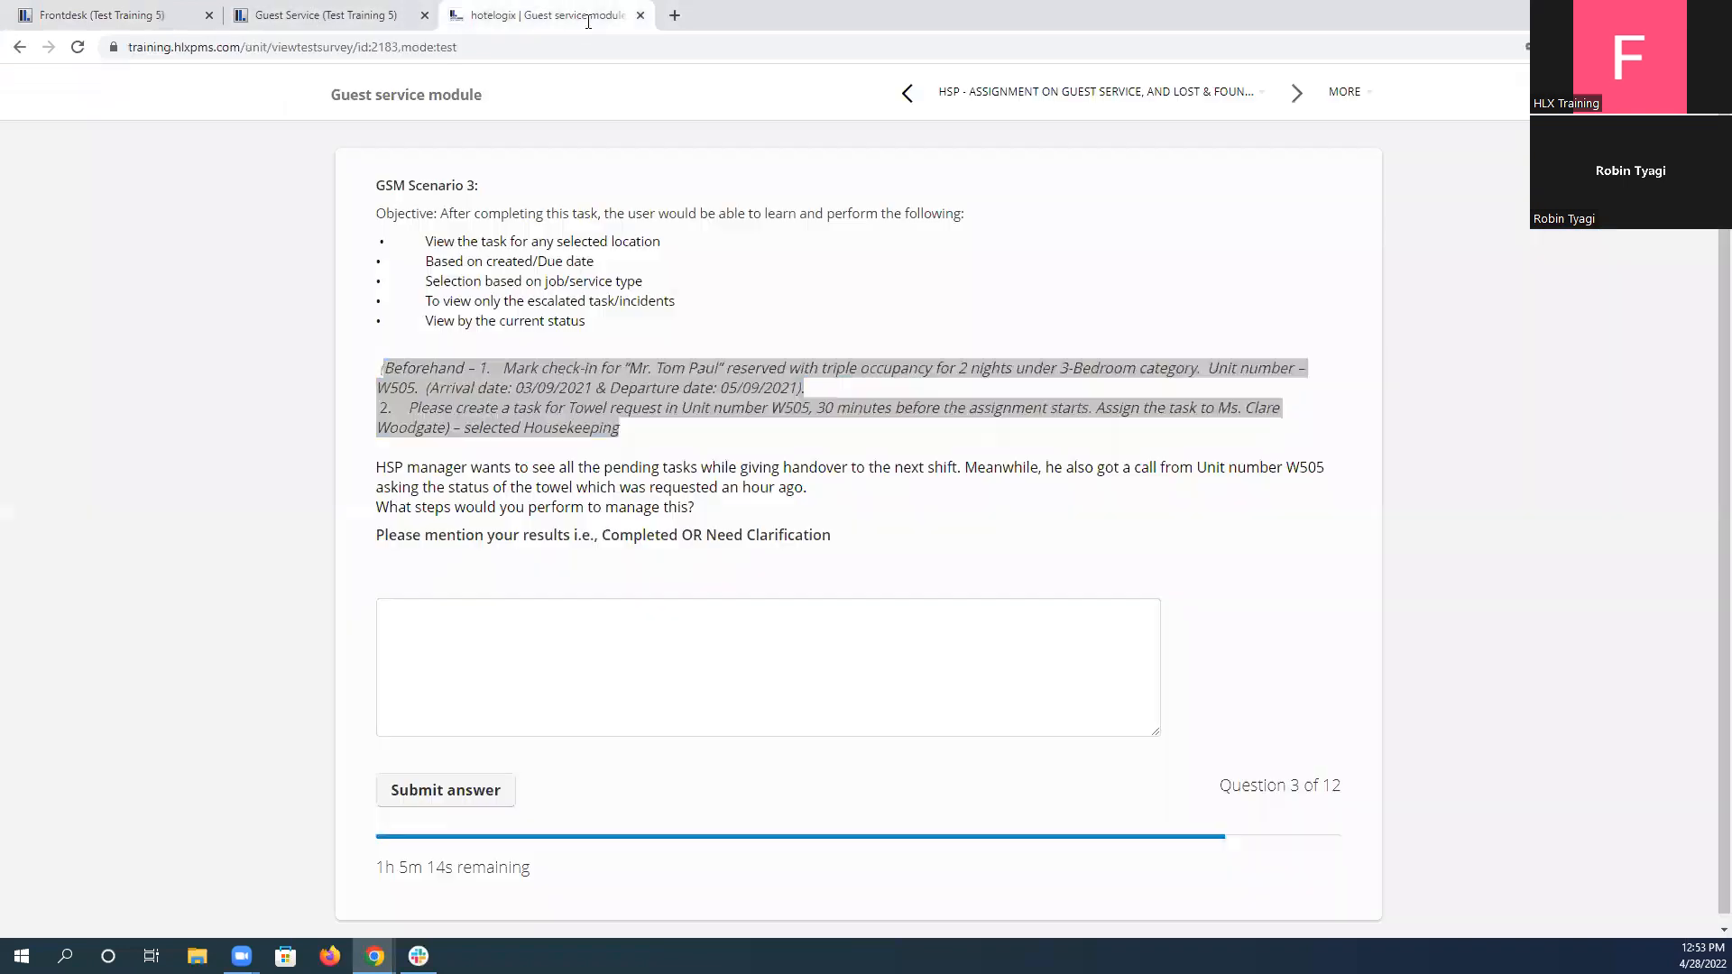
left_click(498, 372)
left_click_drag(503, 368, 865, 395)
left_click(465, 404)
left_click_drag(409, 407, 670, 447)
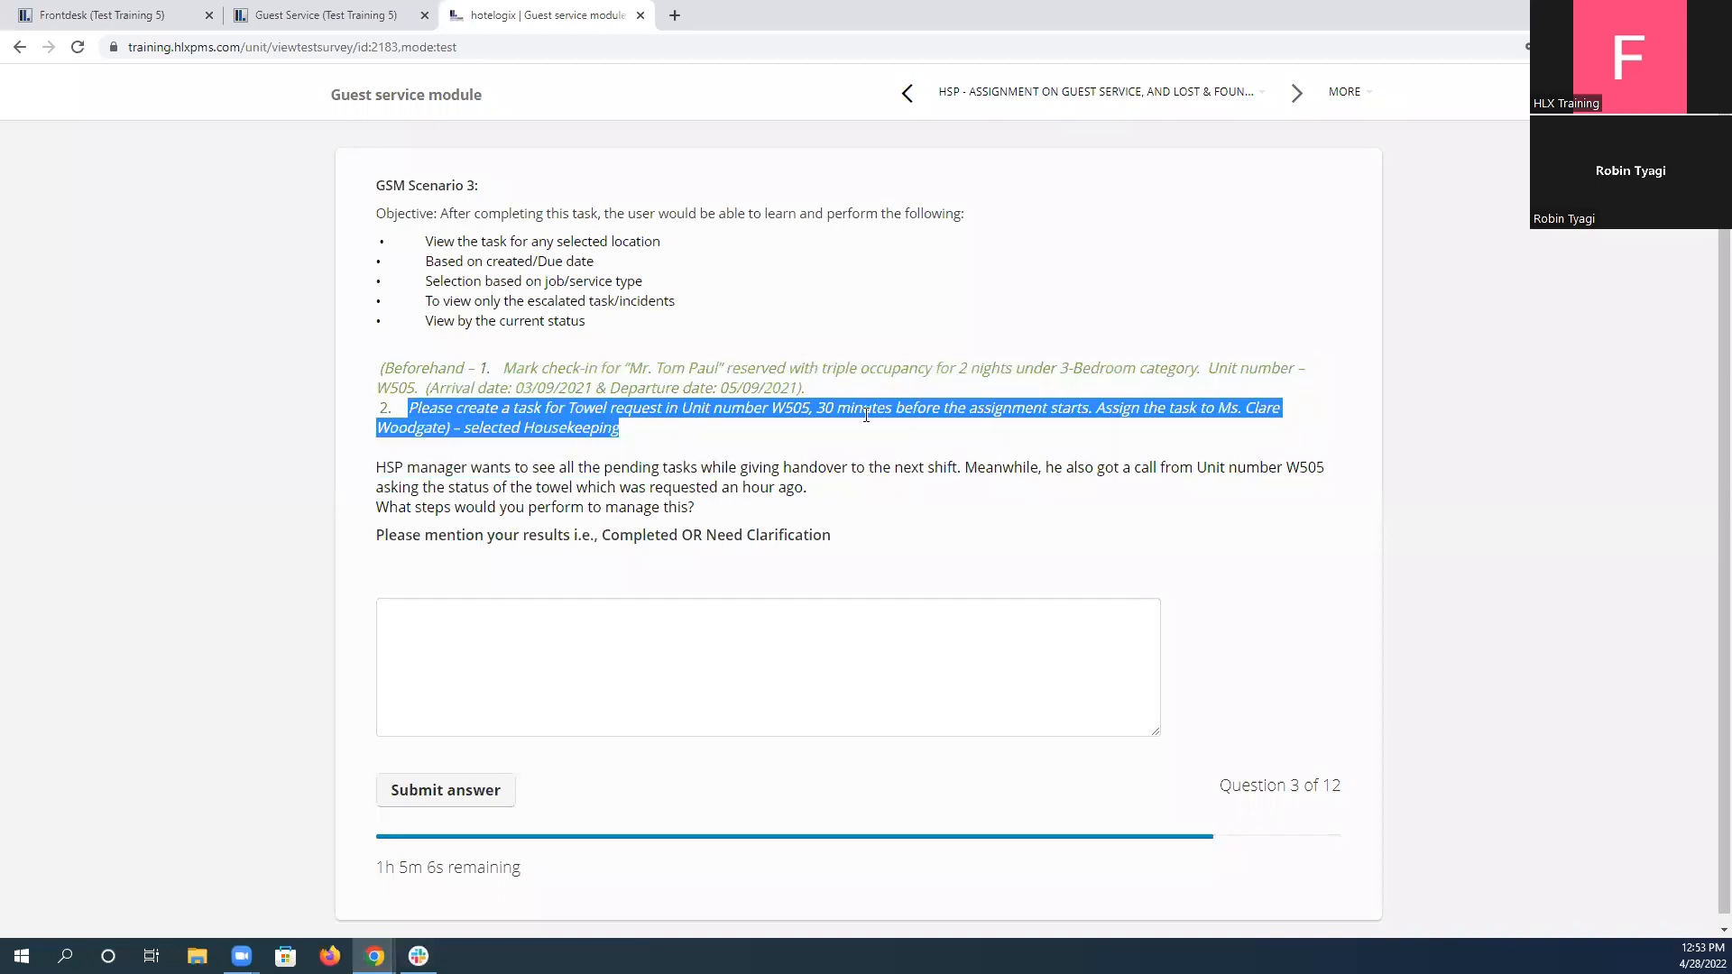
Add a guest-request task for unit W505 with job type Housekeeping and service type Hand Towel.
left_click(331, 13)
left_click(948, 379)
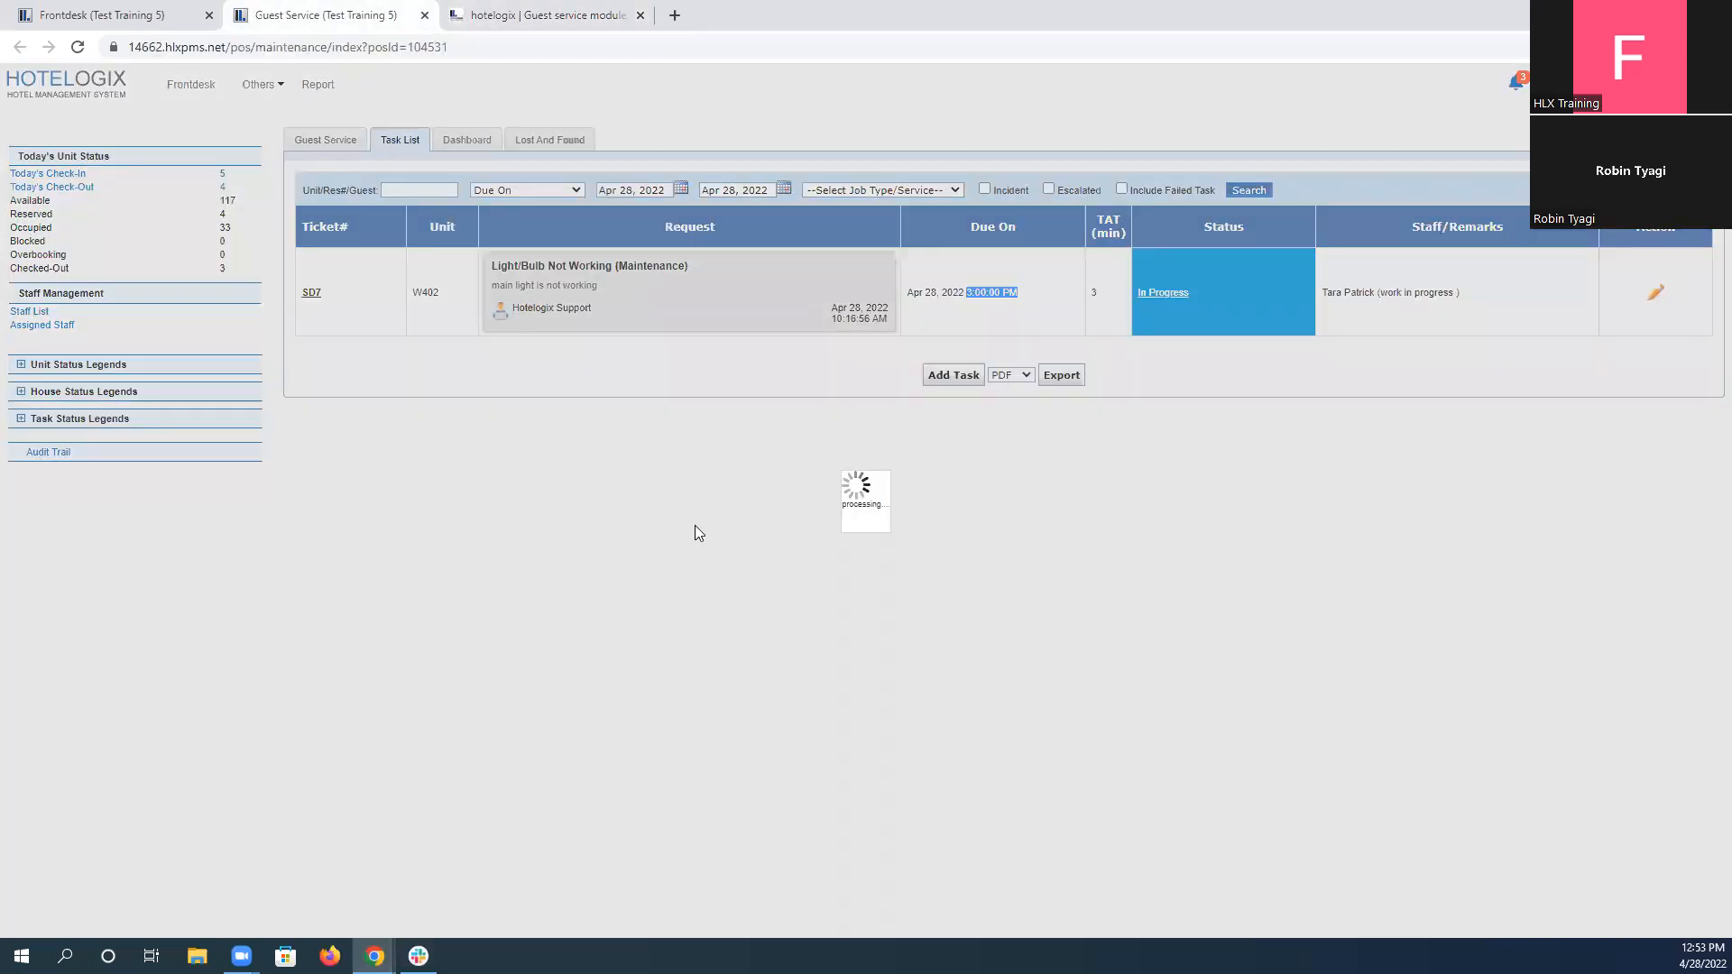
left_click(798, 404)
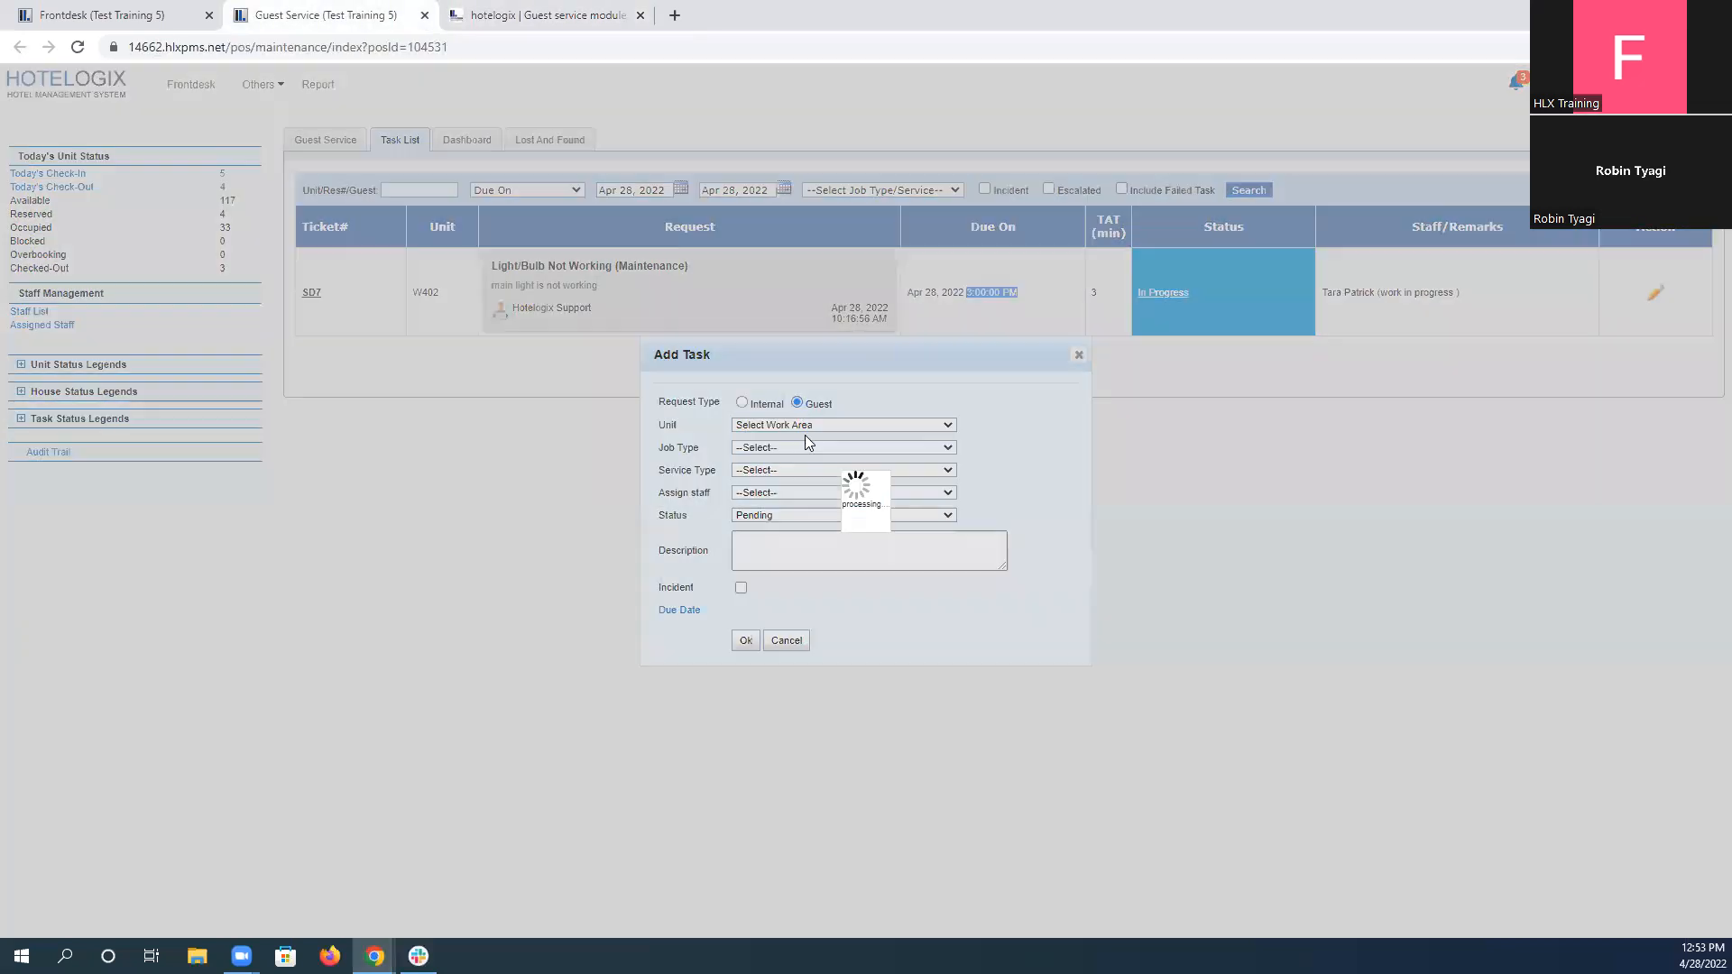
left_click(813, 425)
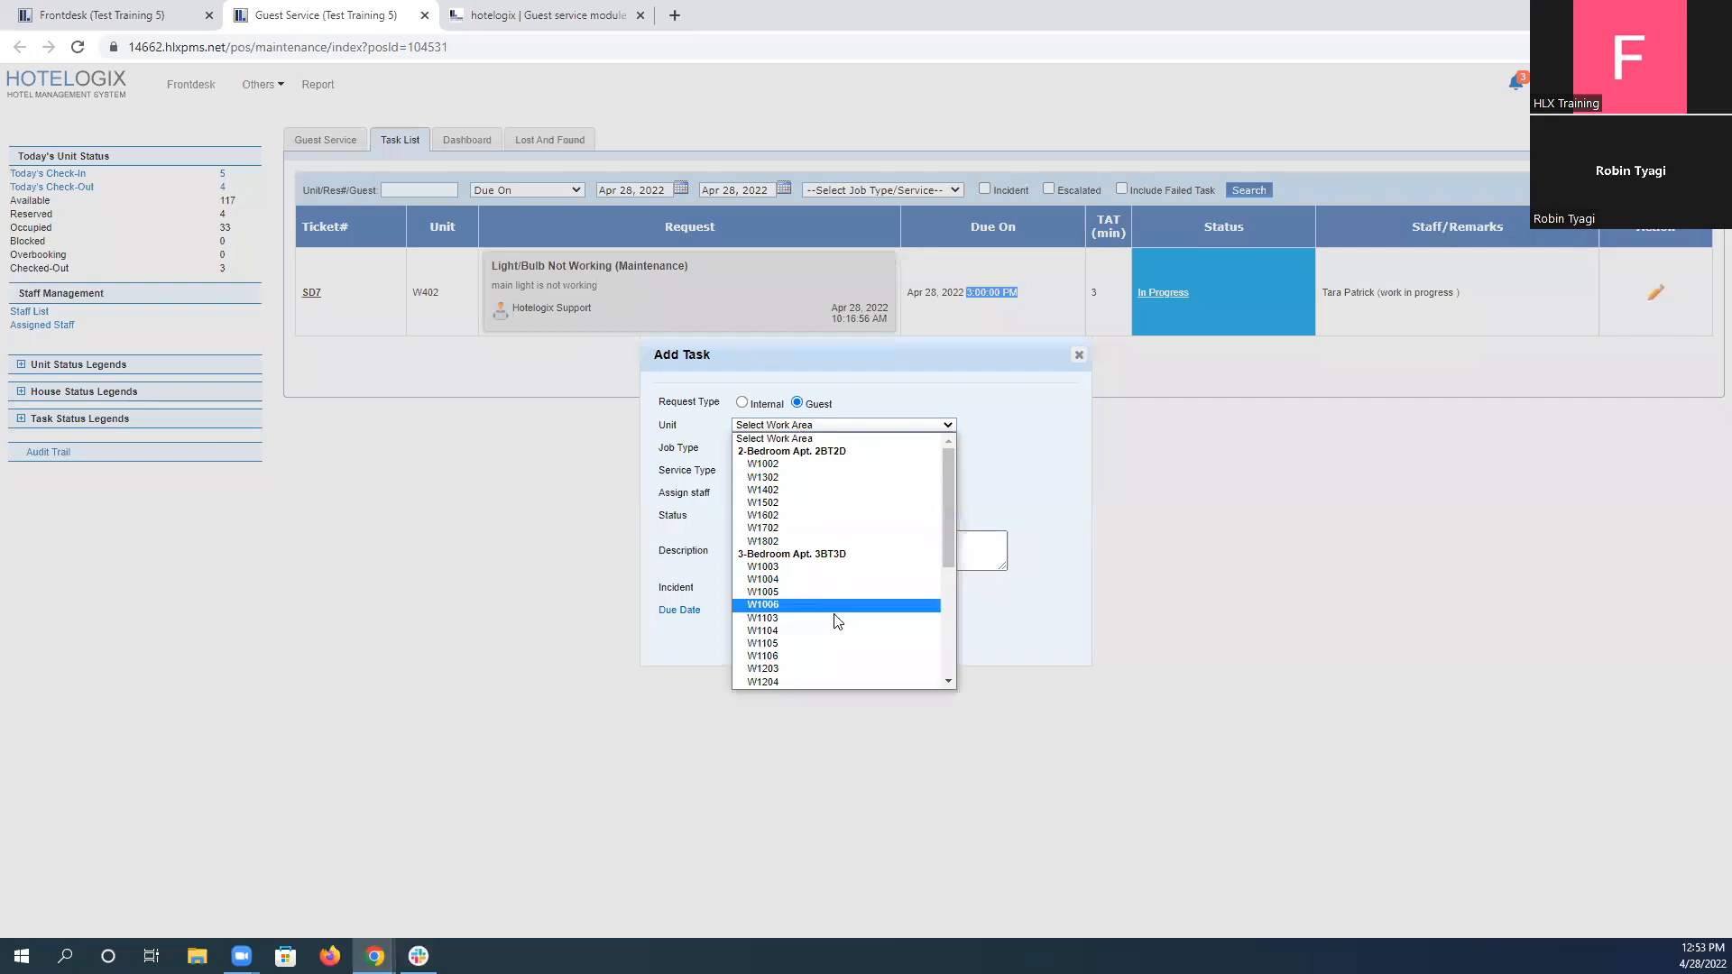
scroll(812, 646, "down", 4)
left_click(813, 661)
left_click(771, 448)
left_click(779, 473)
left_click(779, 473)
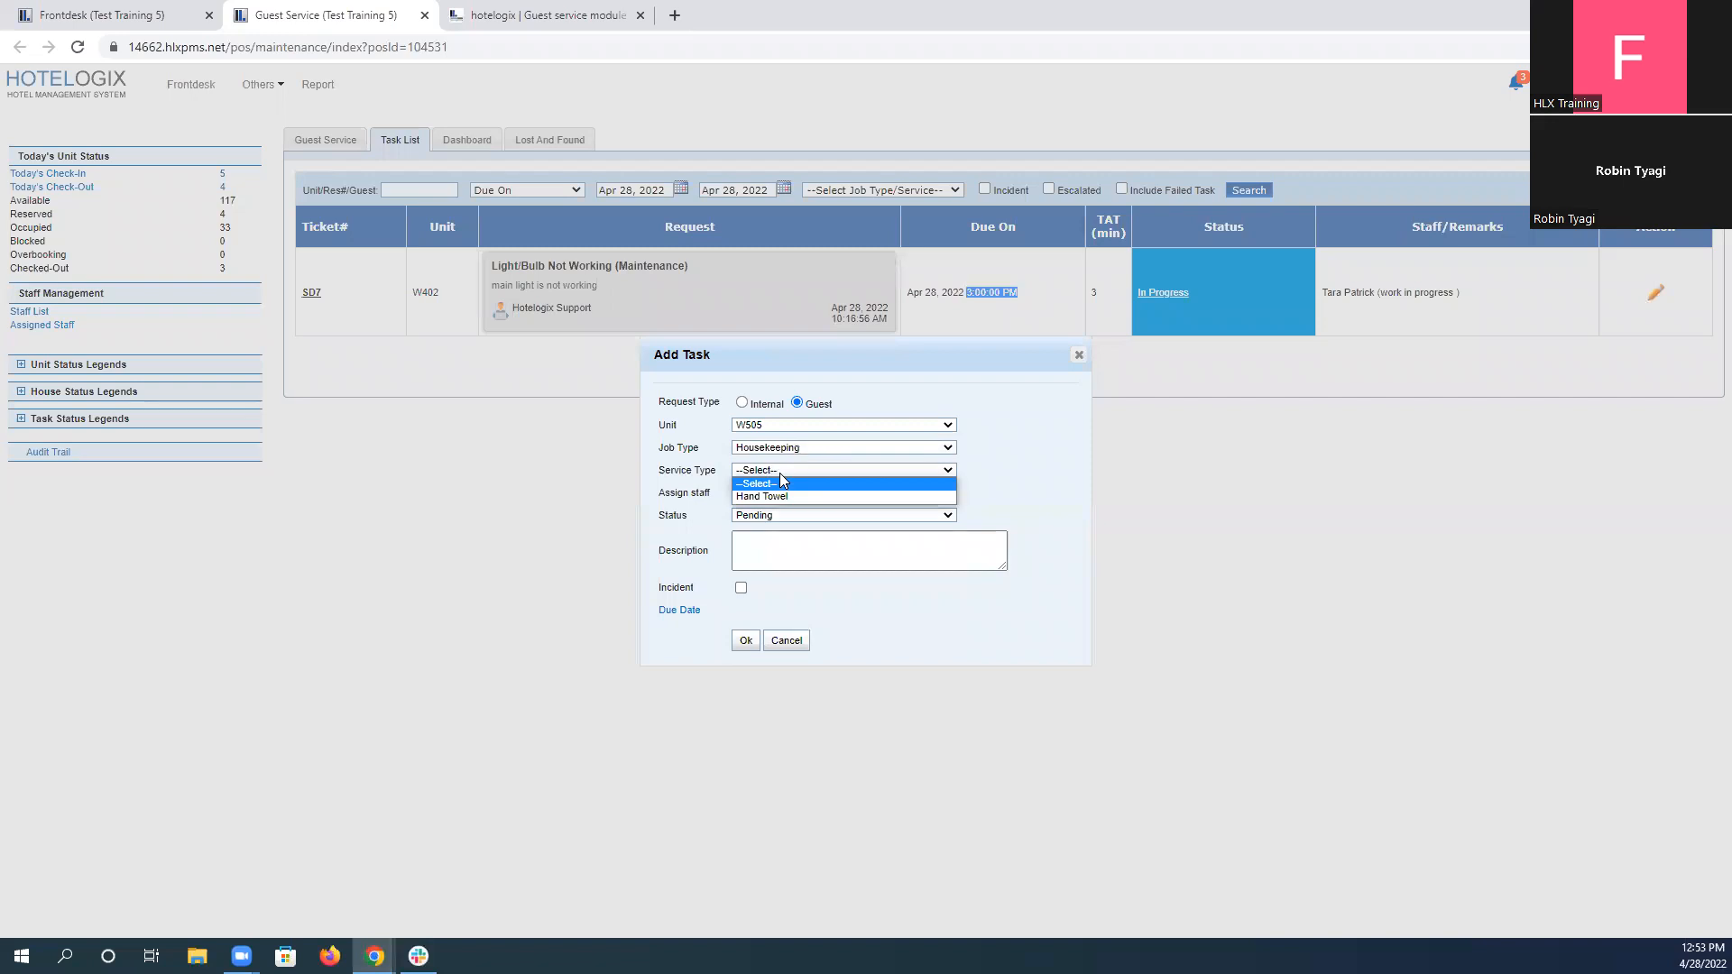
left_click(798, 497)
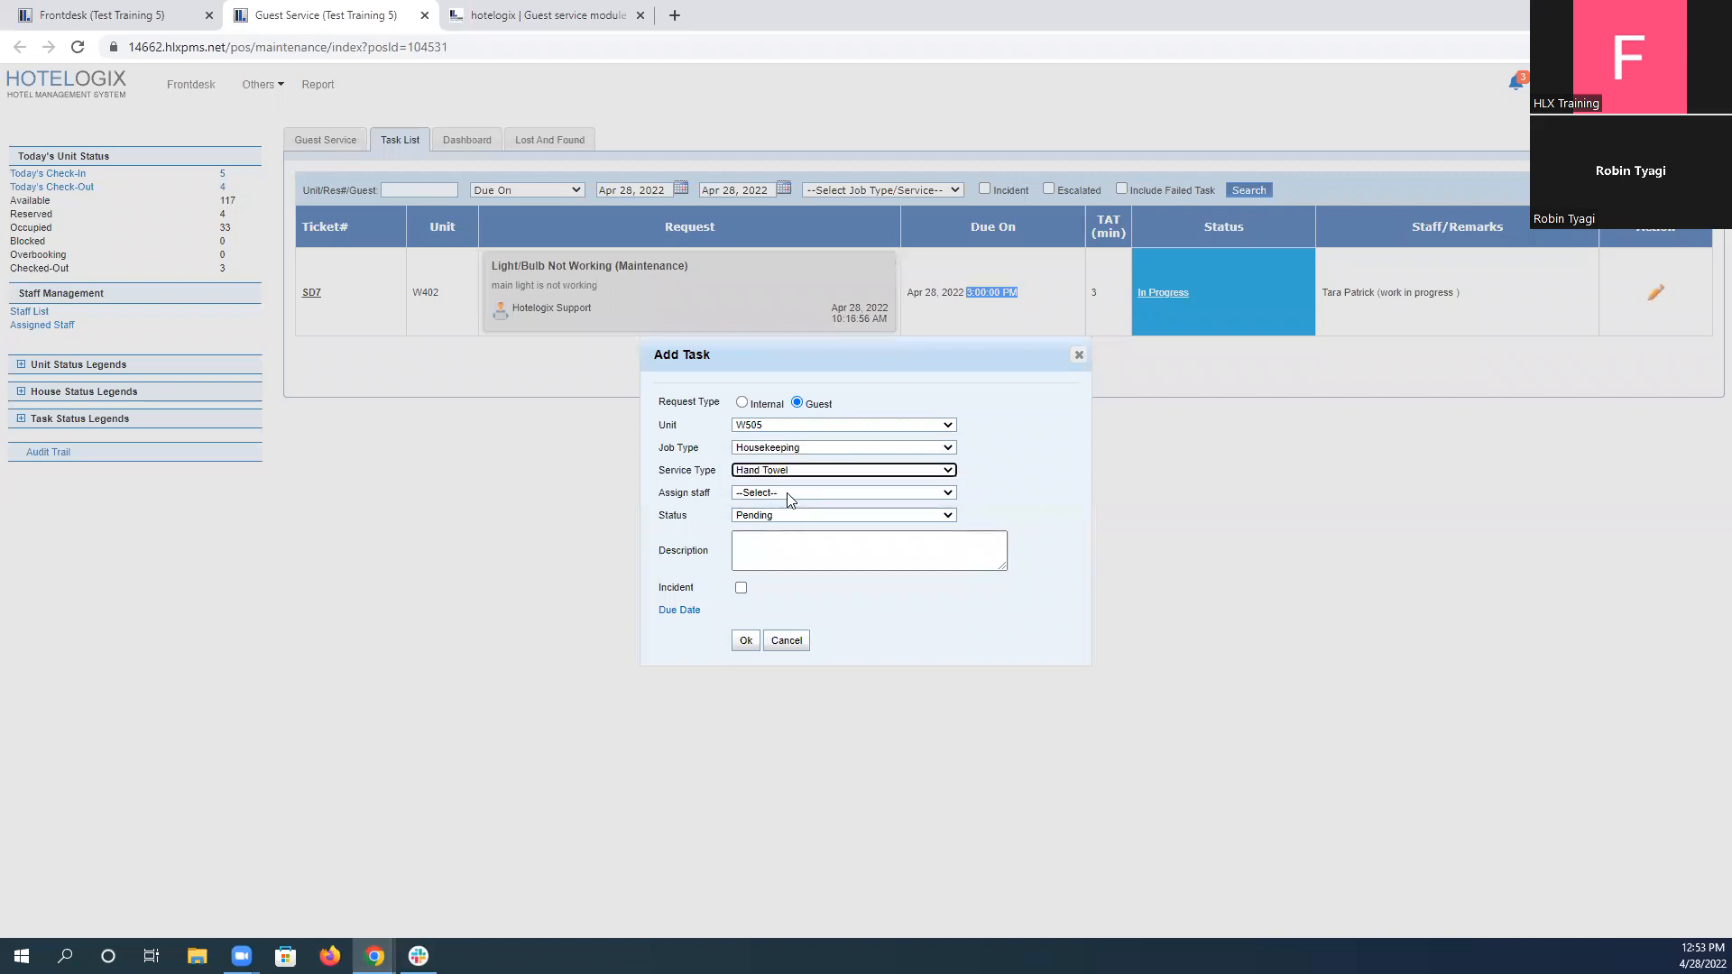
Assign the first listed staff member to the W505 towel task and save it.
left_click(789, 494)
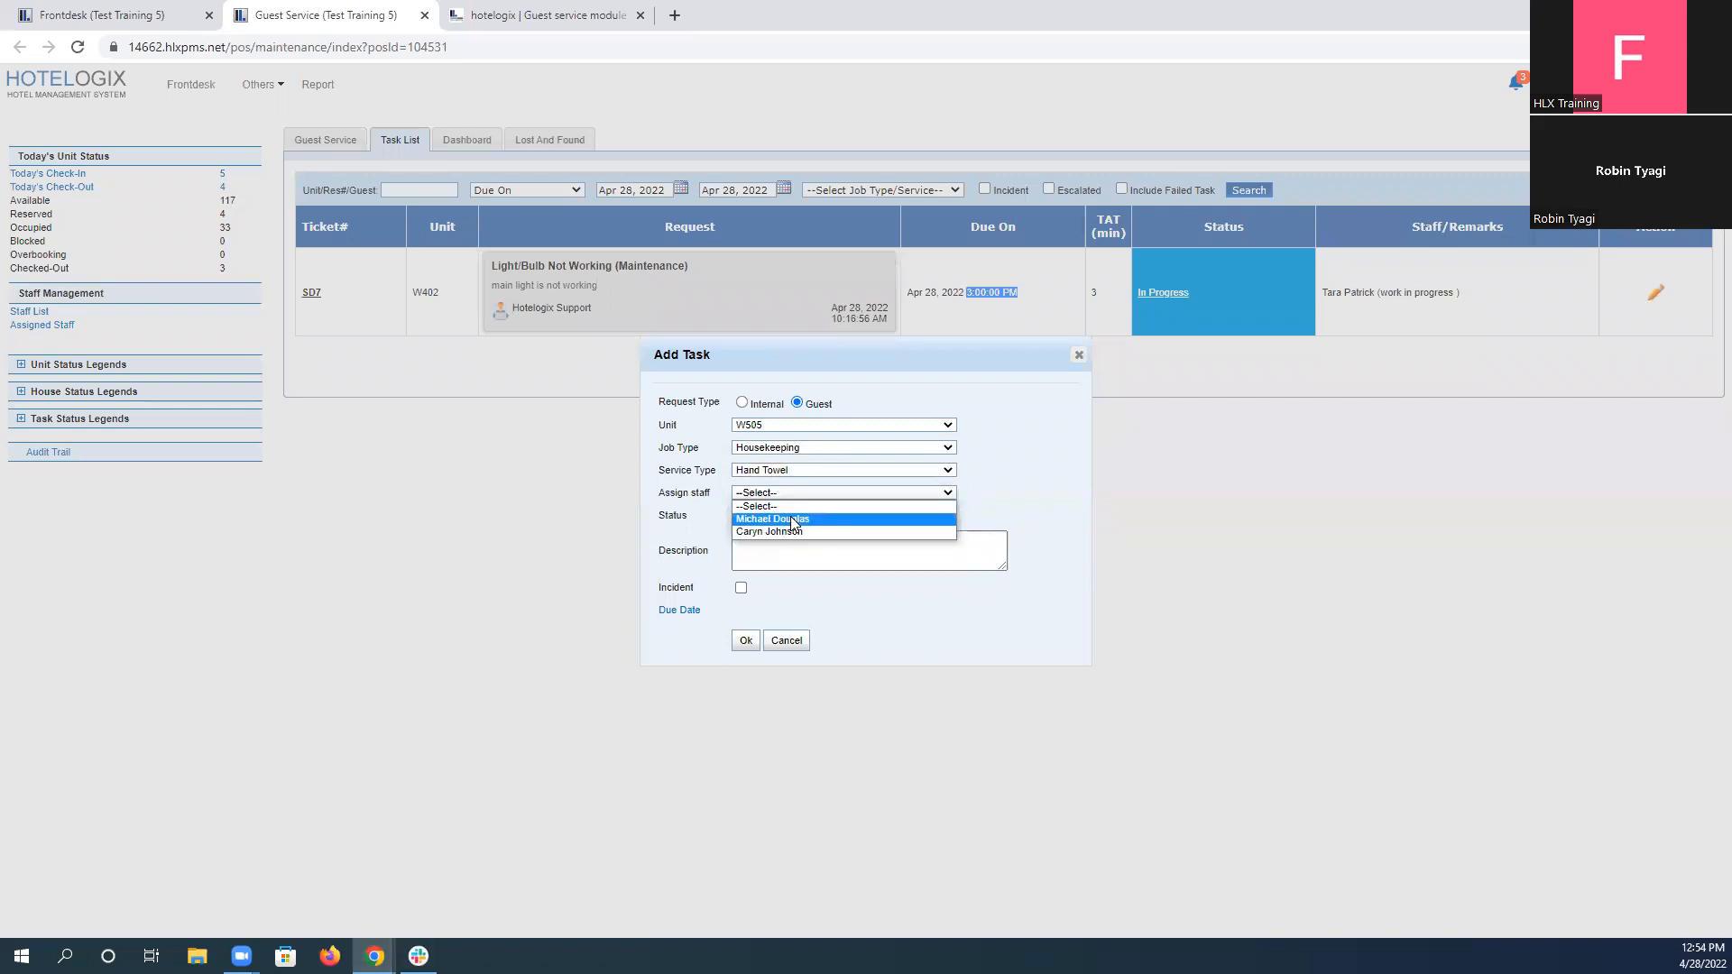
left_click(793, 520)
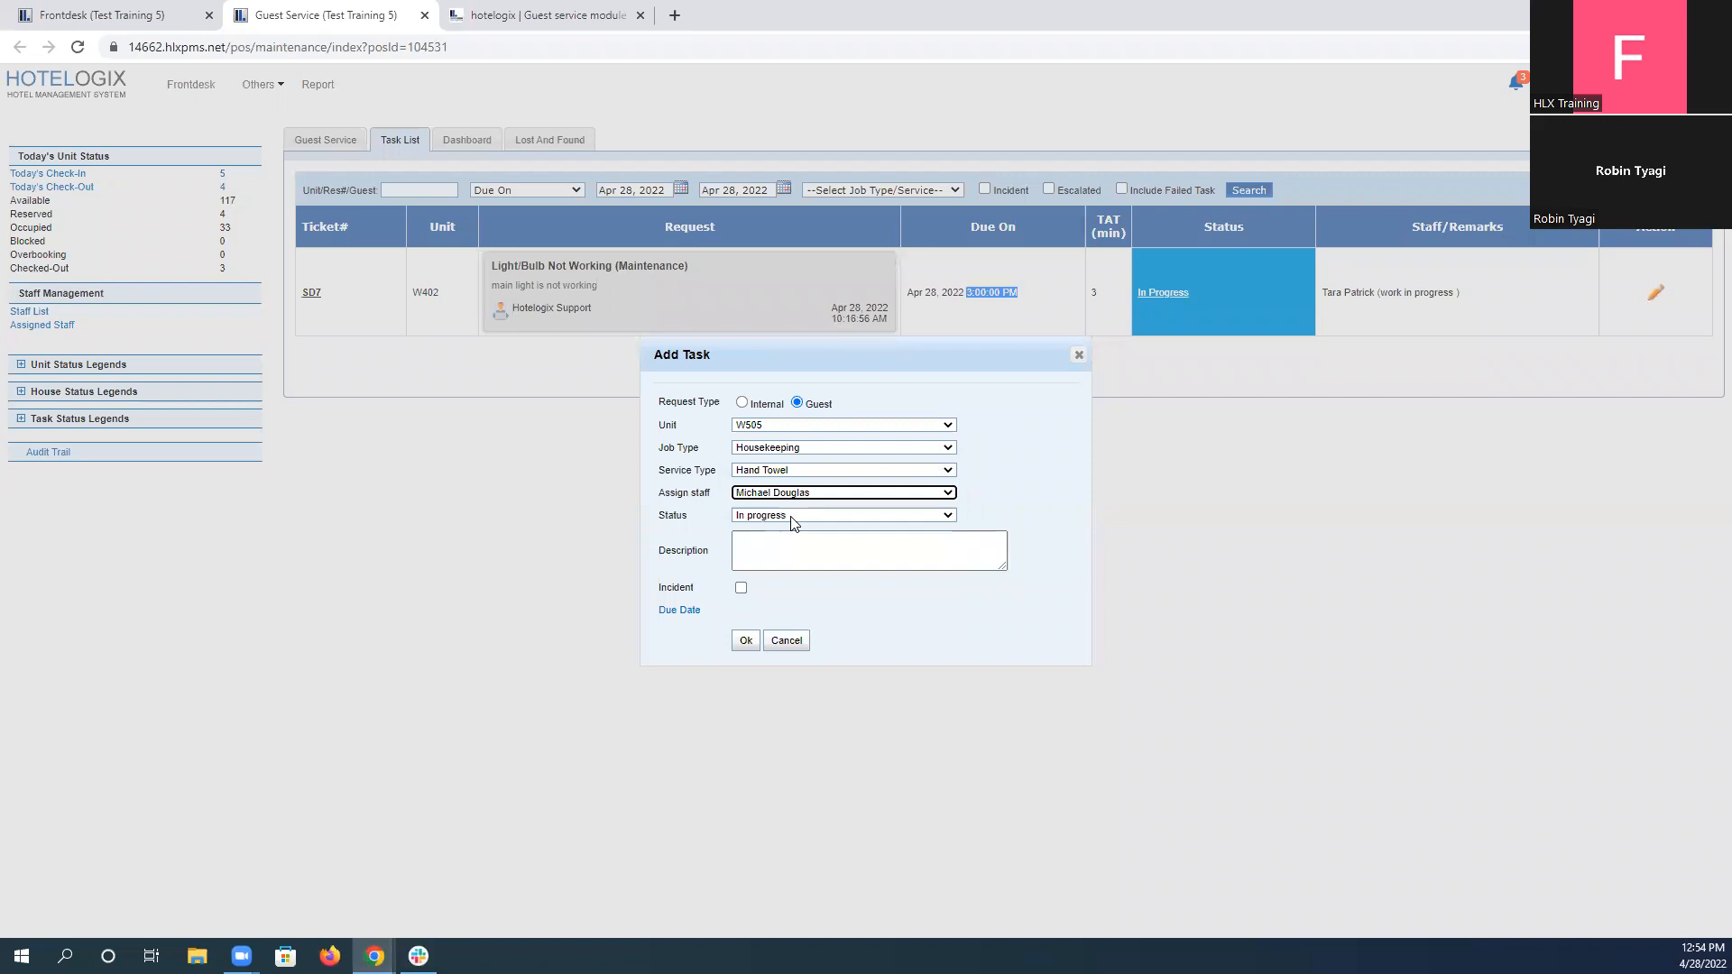
left_click(744, 642)
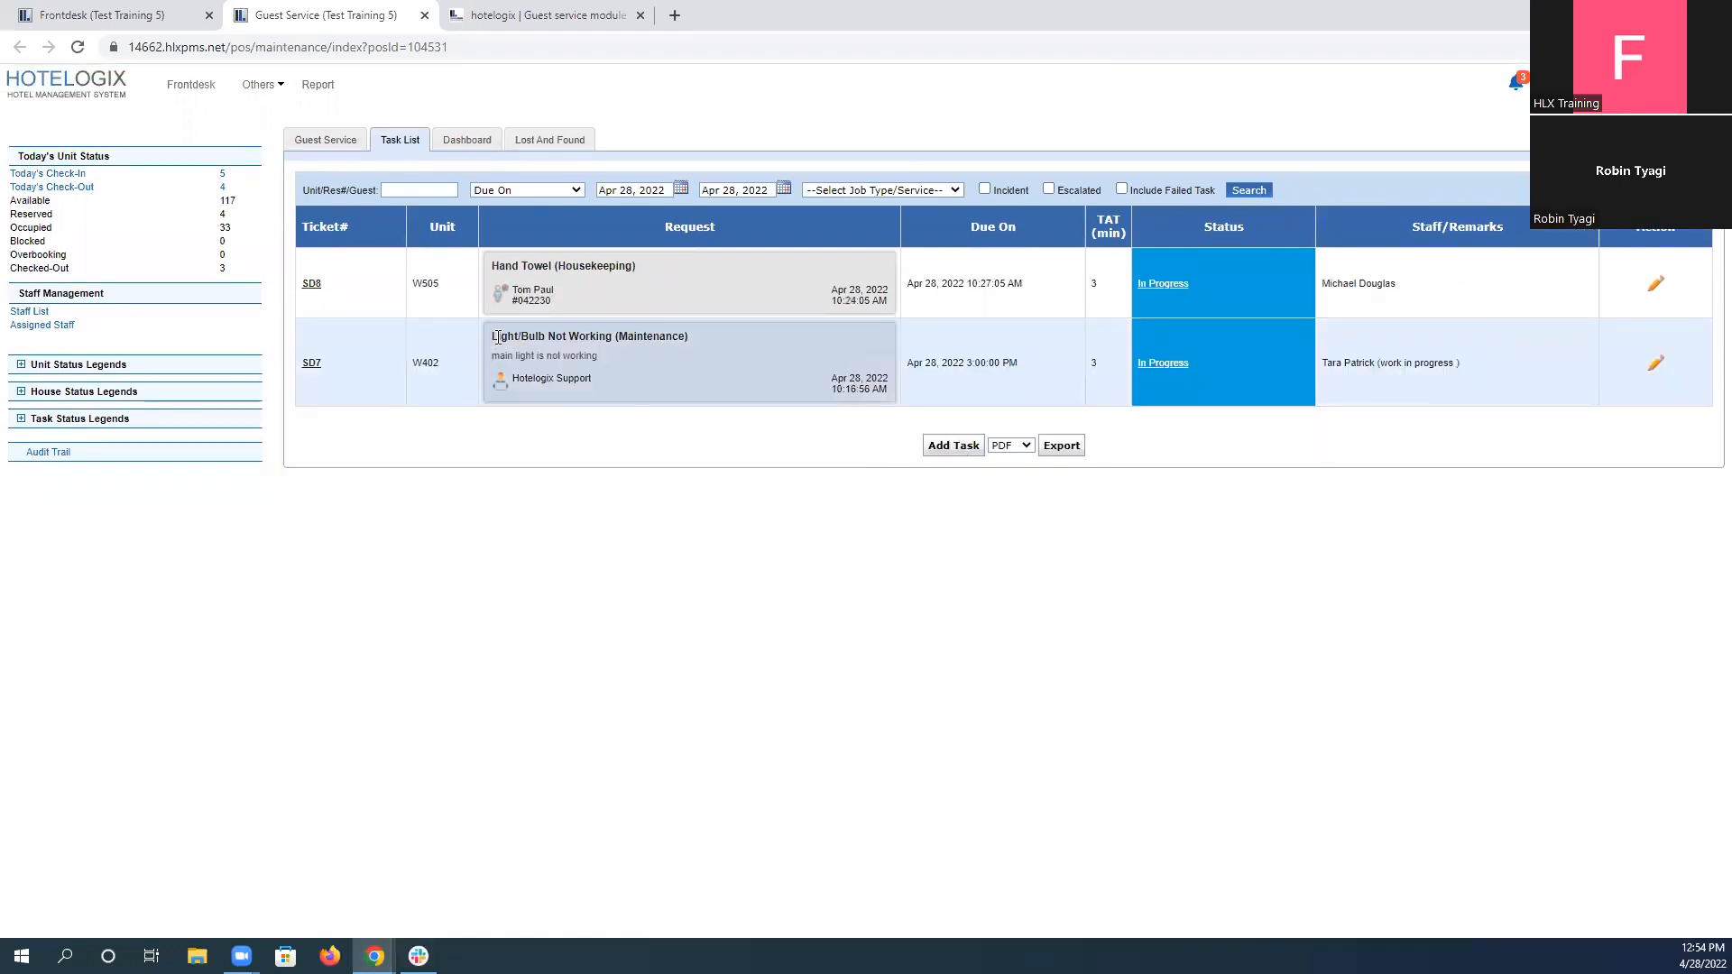
Compare scenario 3's beforehand instructions with the W505 reservation on the Frontdesk and the Hand Towel task in the task list.
left_click_drag(499, 264, 568, 296)
left_click(568, 296)
left_click(515, 7)
left_click(494, 373)
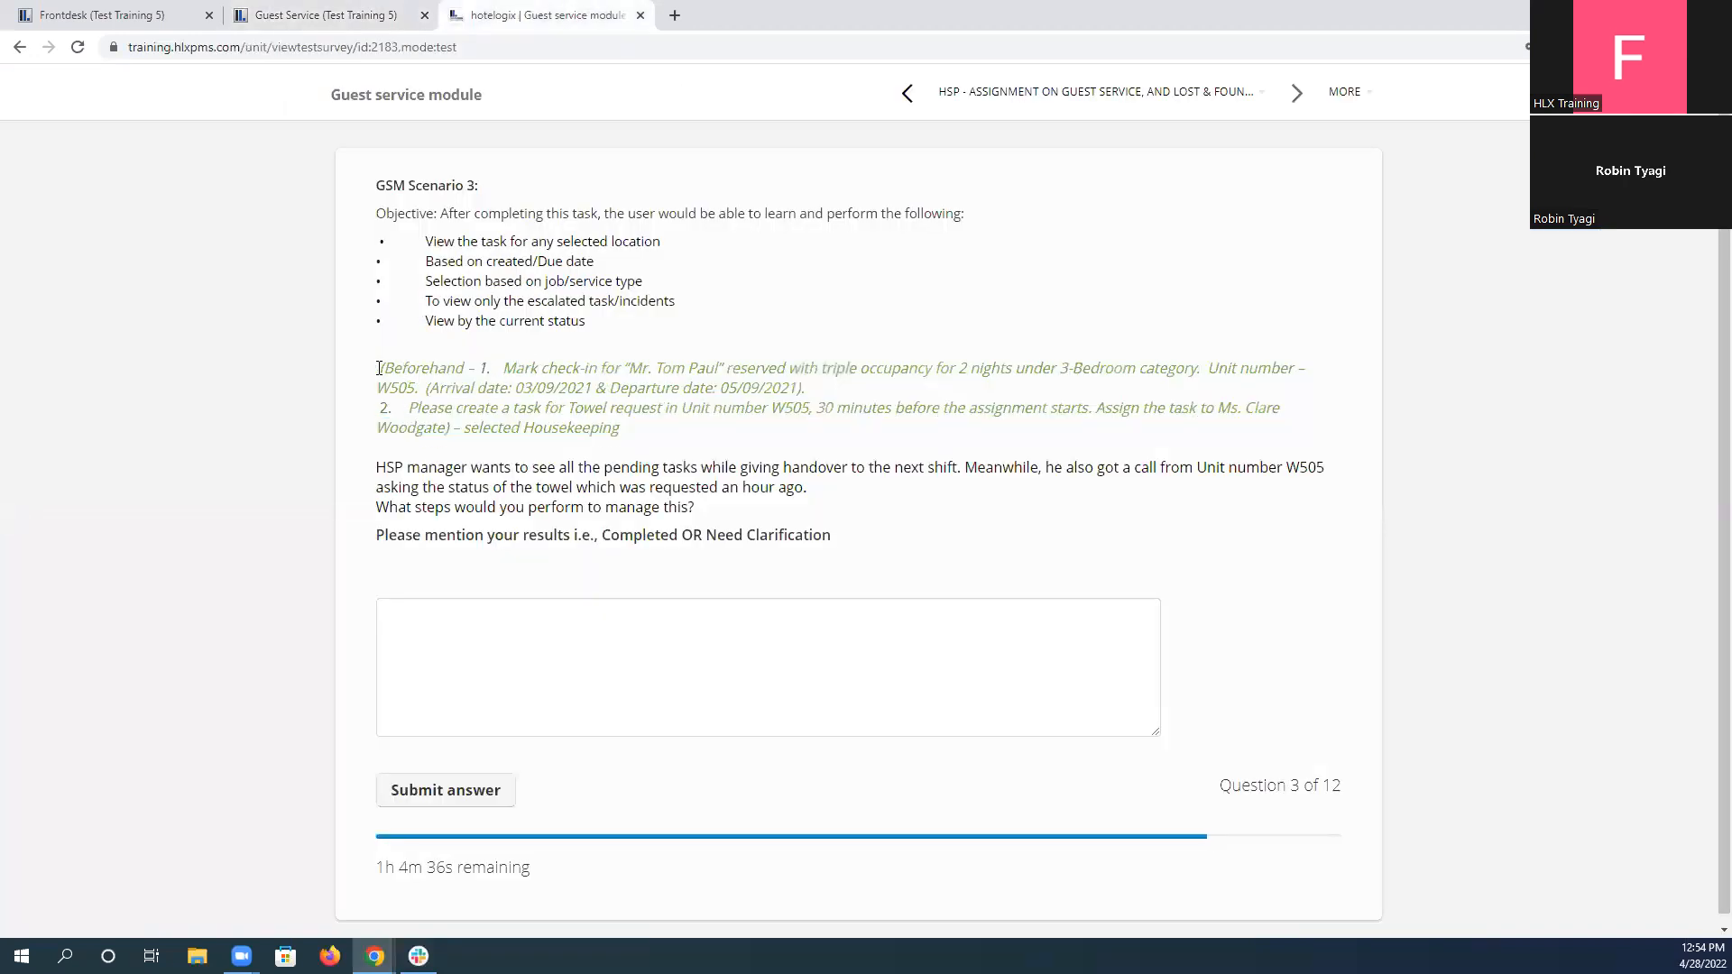
left_click_drag(377, 367, 655, 441)
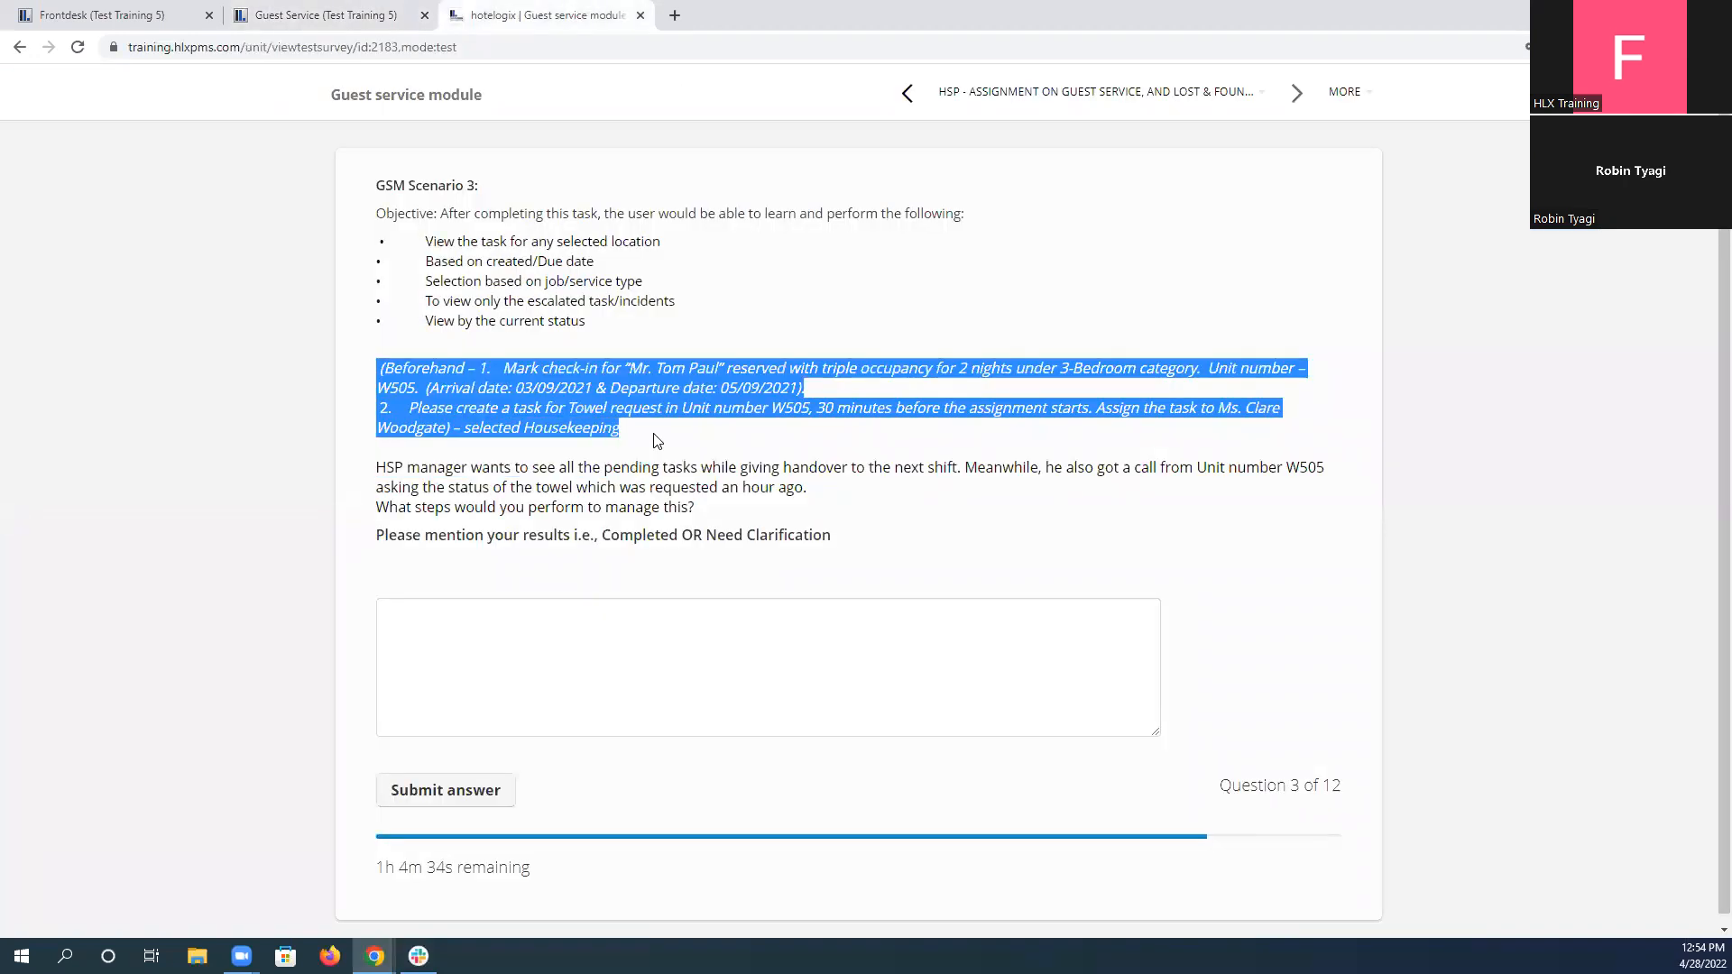
left_click(115, 14)
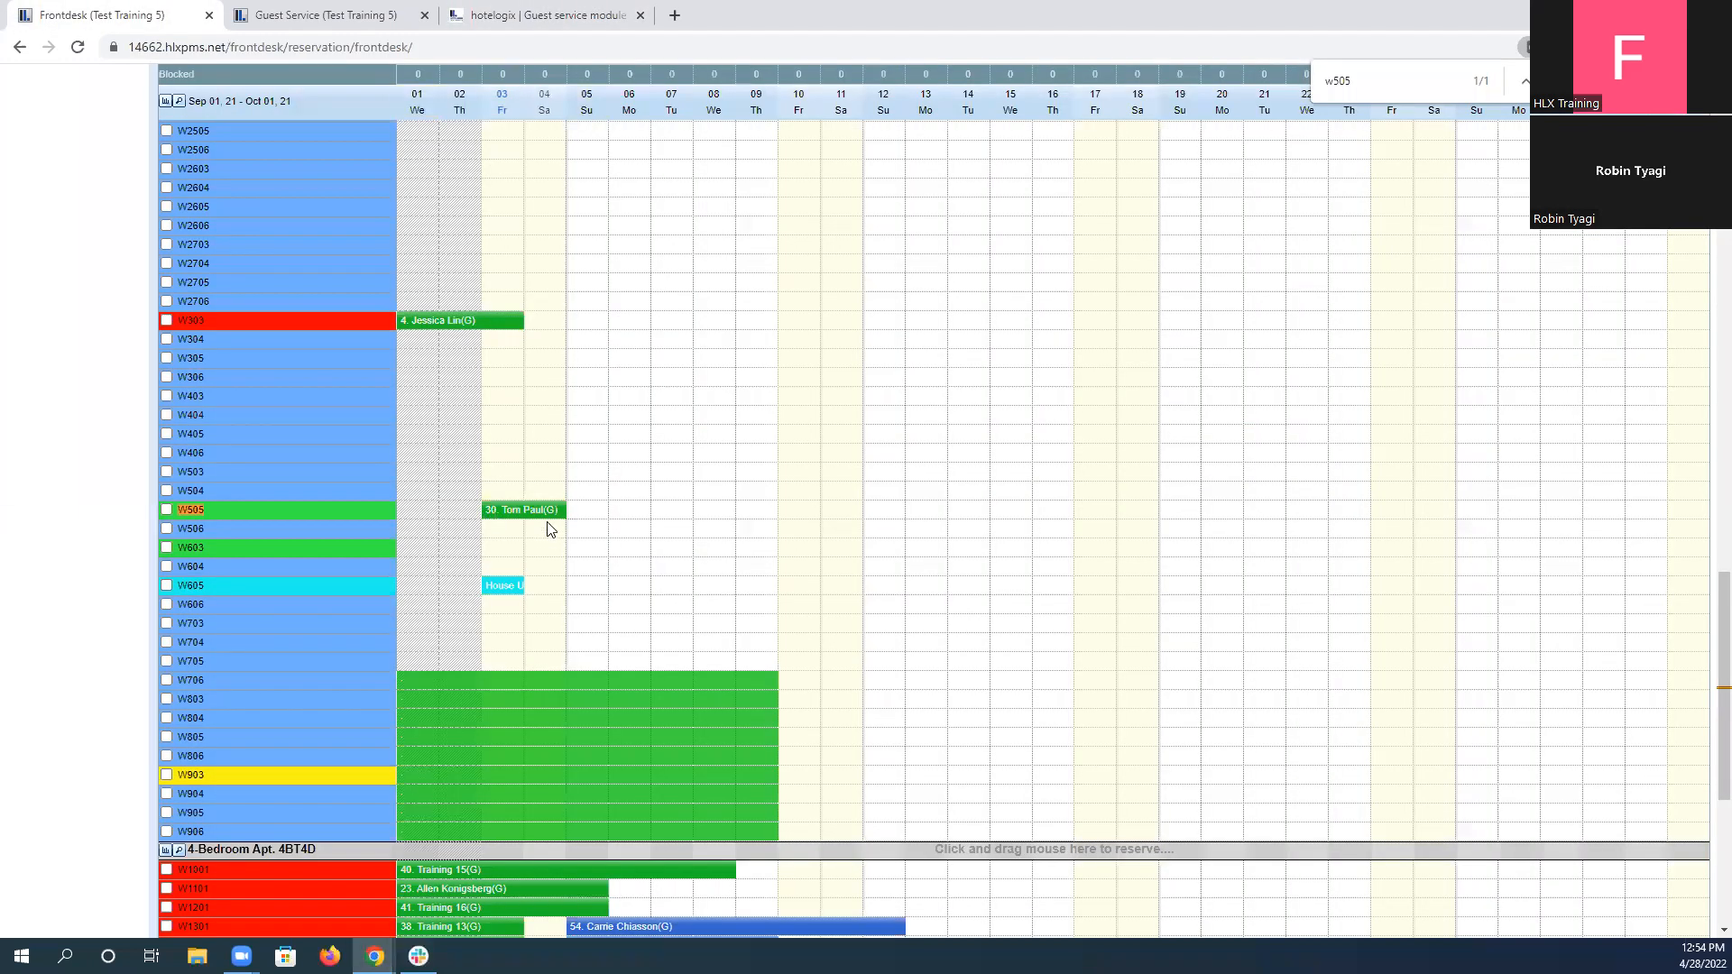
left_click(343, 13)
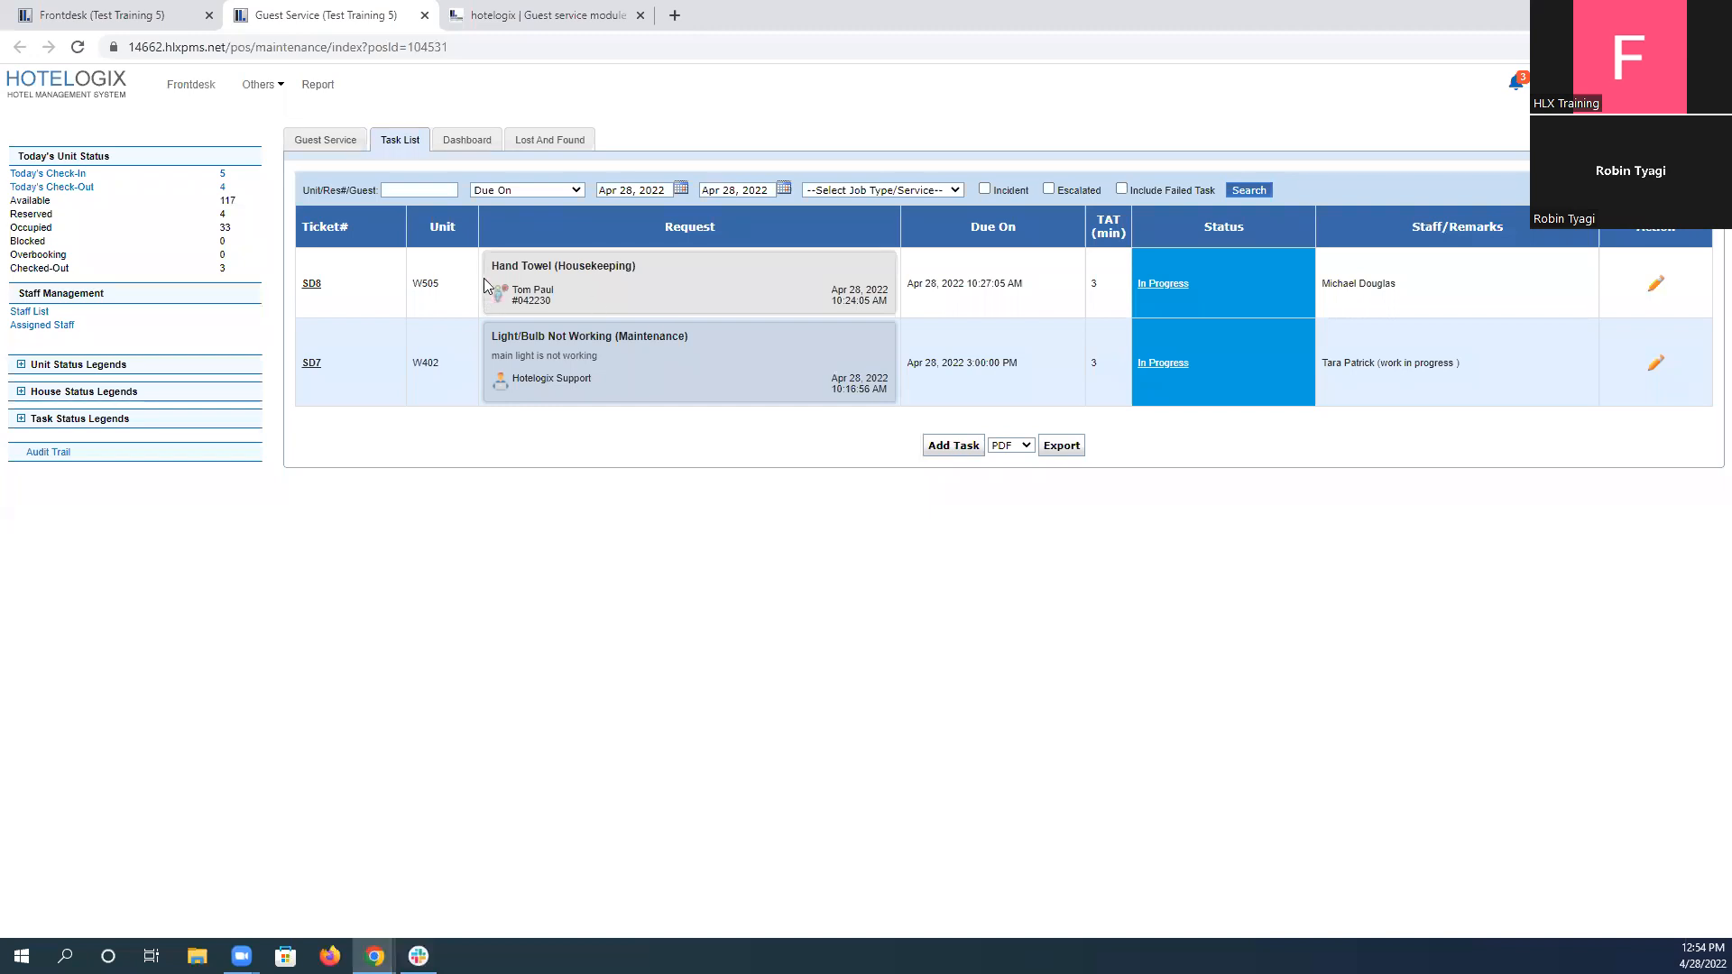
left_click_drag(493, 262, 556, 305)
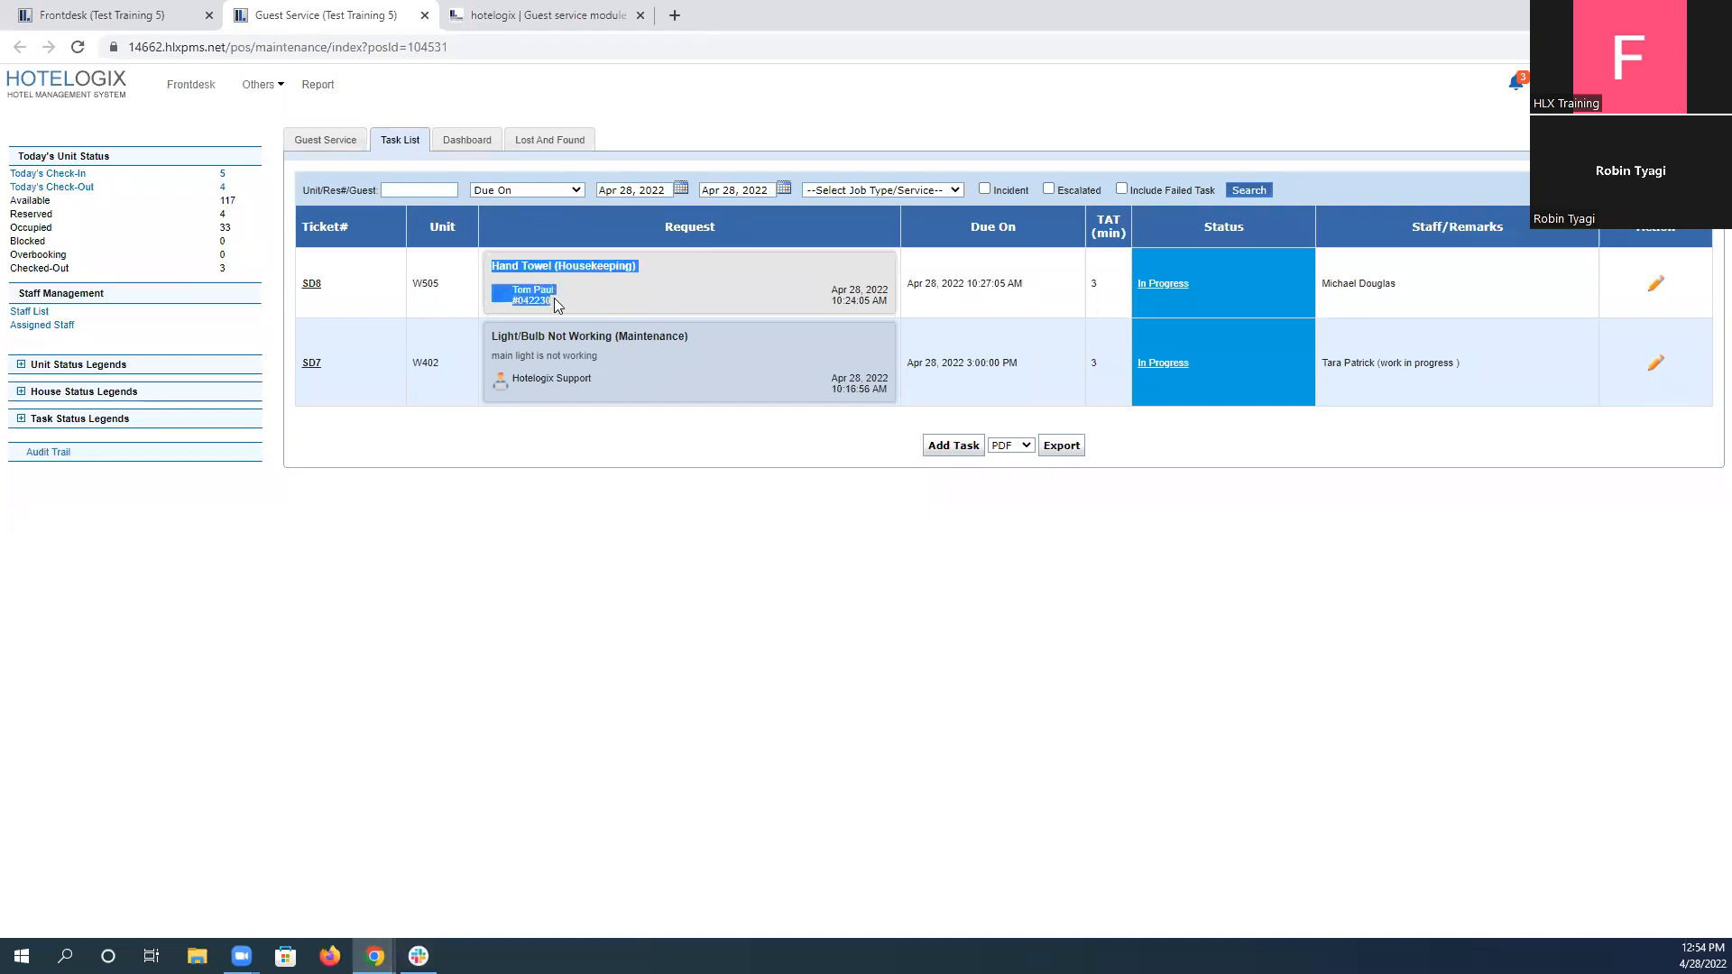
left_click(538, 15)
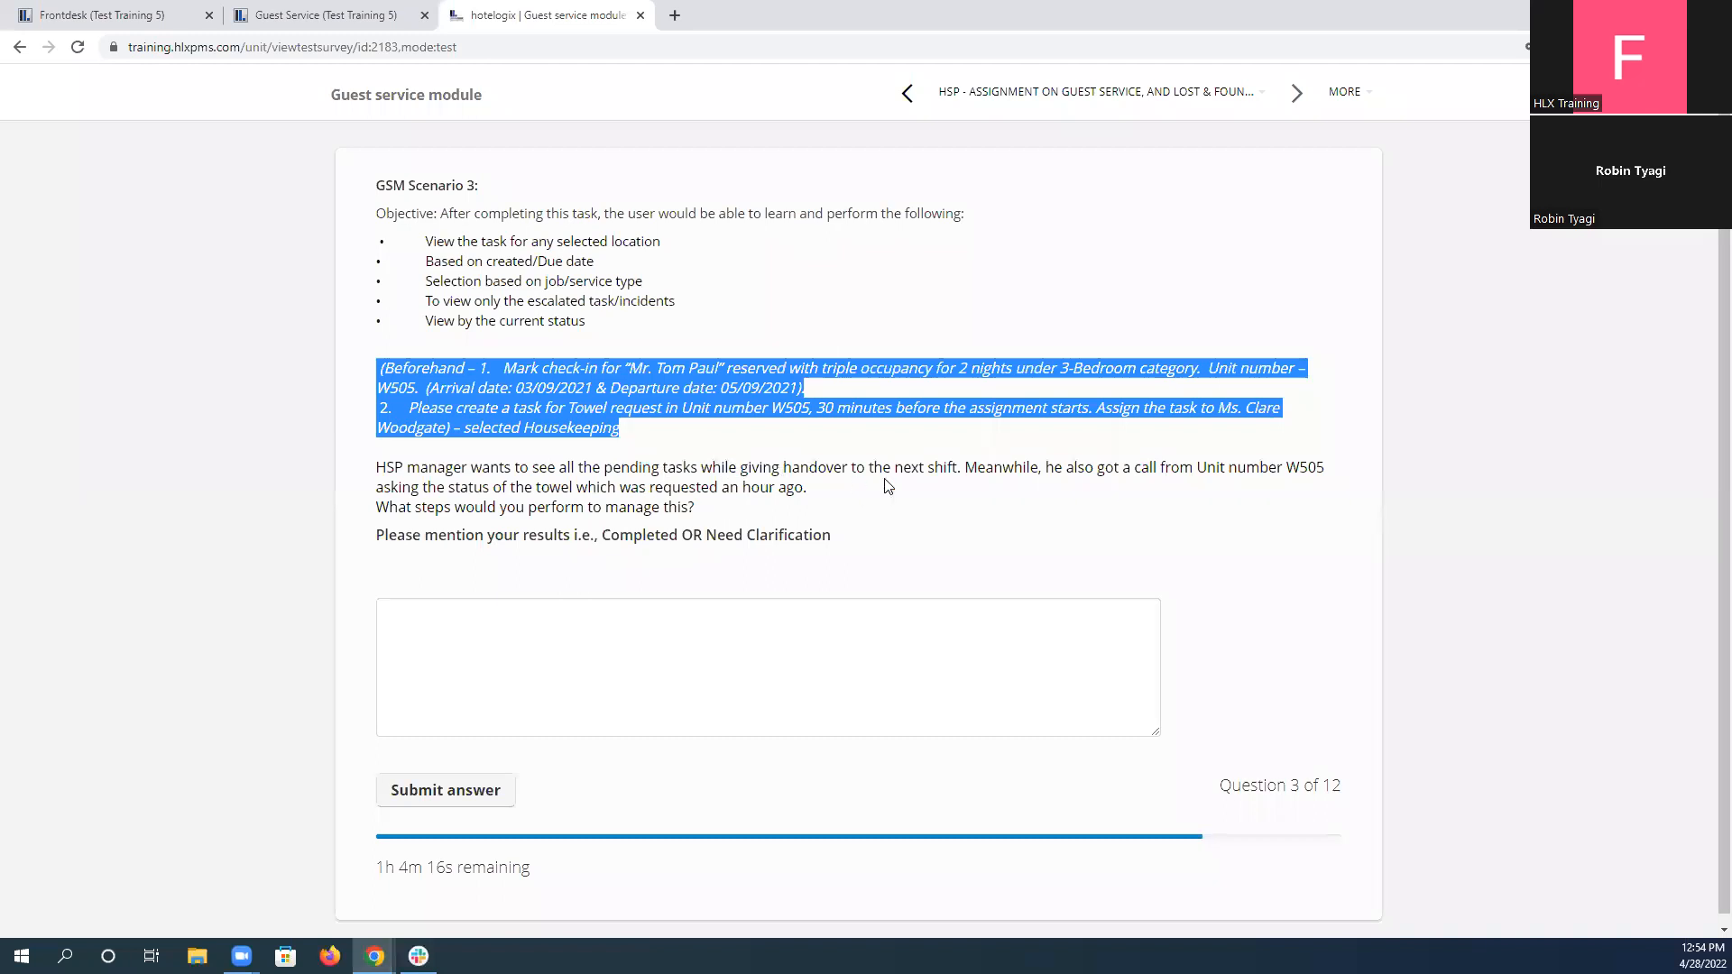
View the Guest Service task list by Pending status and again by In Progress status.
left_click(316, 11)
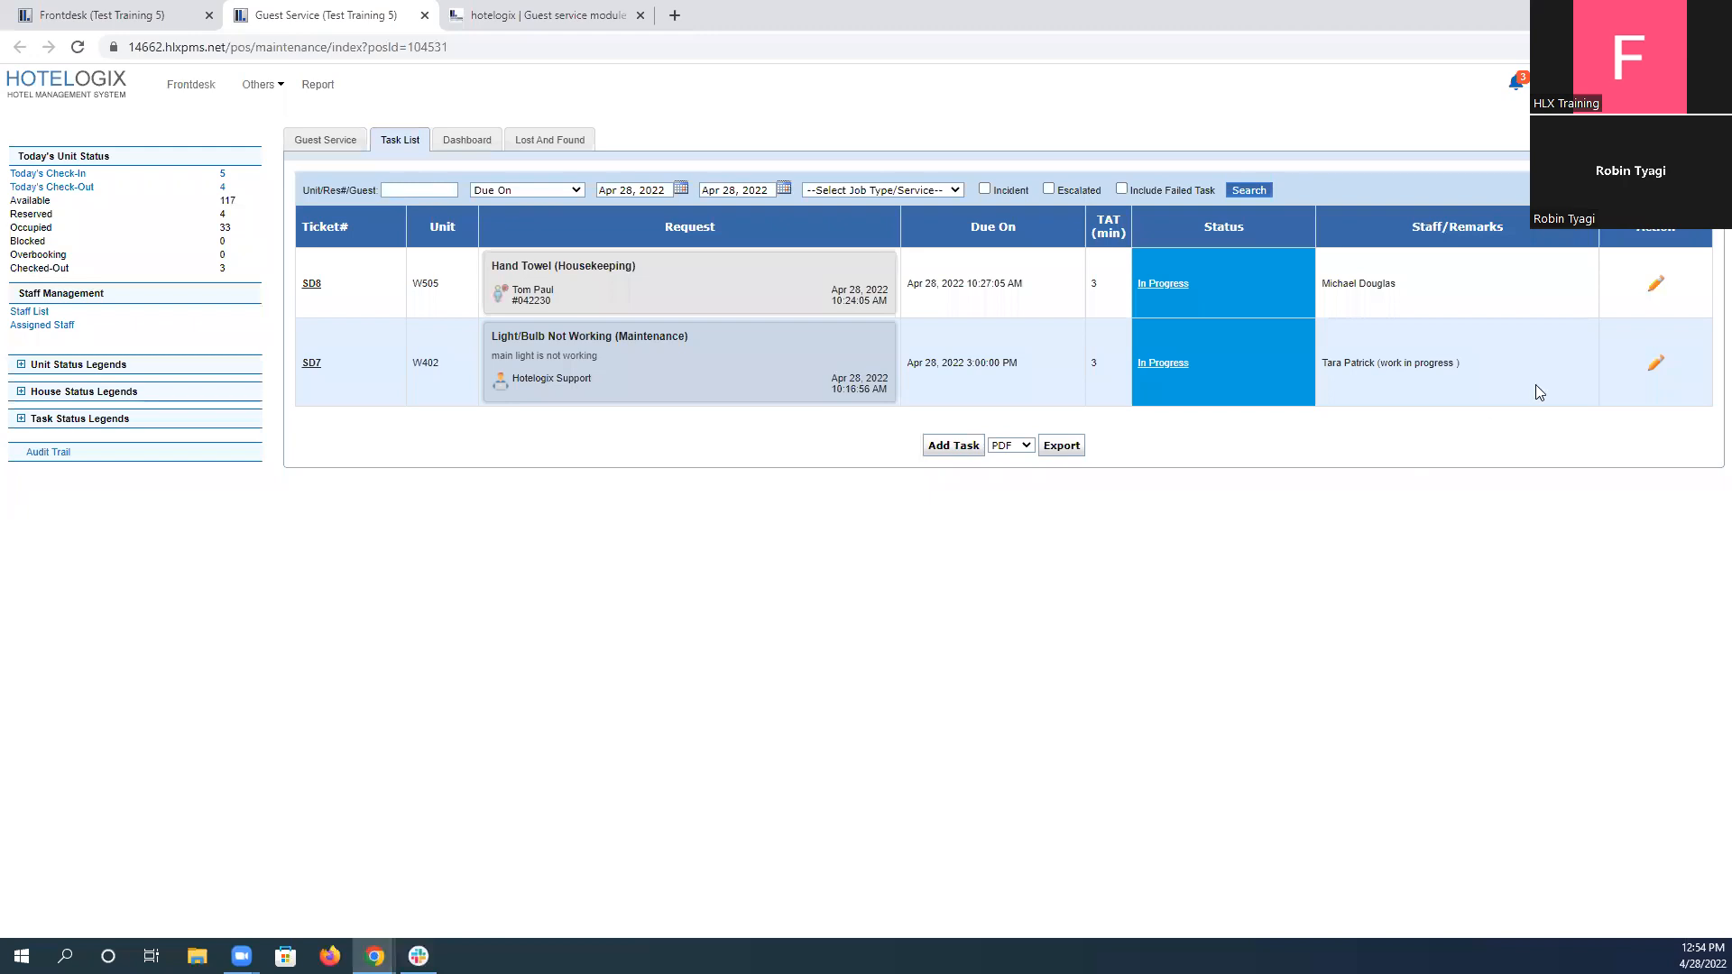
left_click(1666, 191)
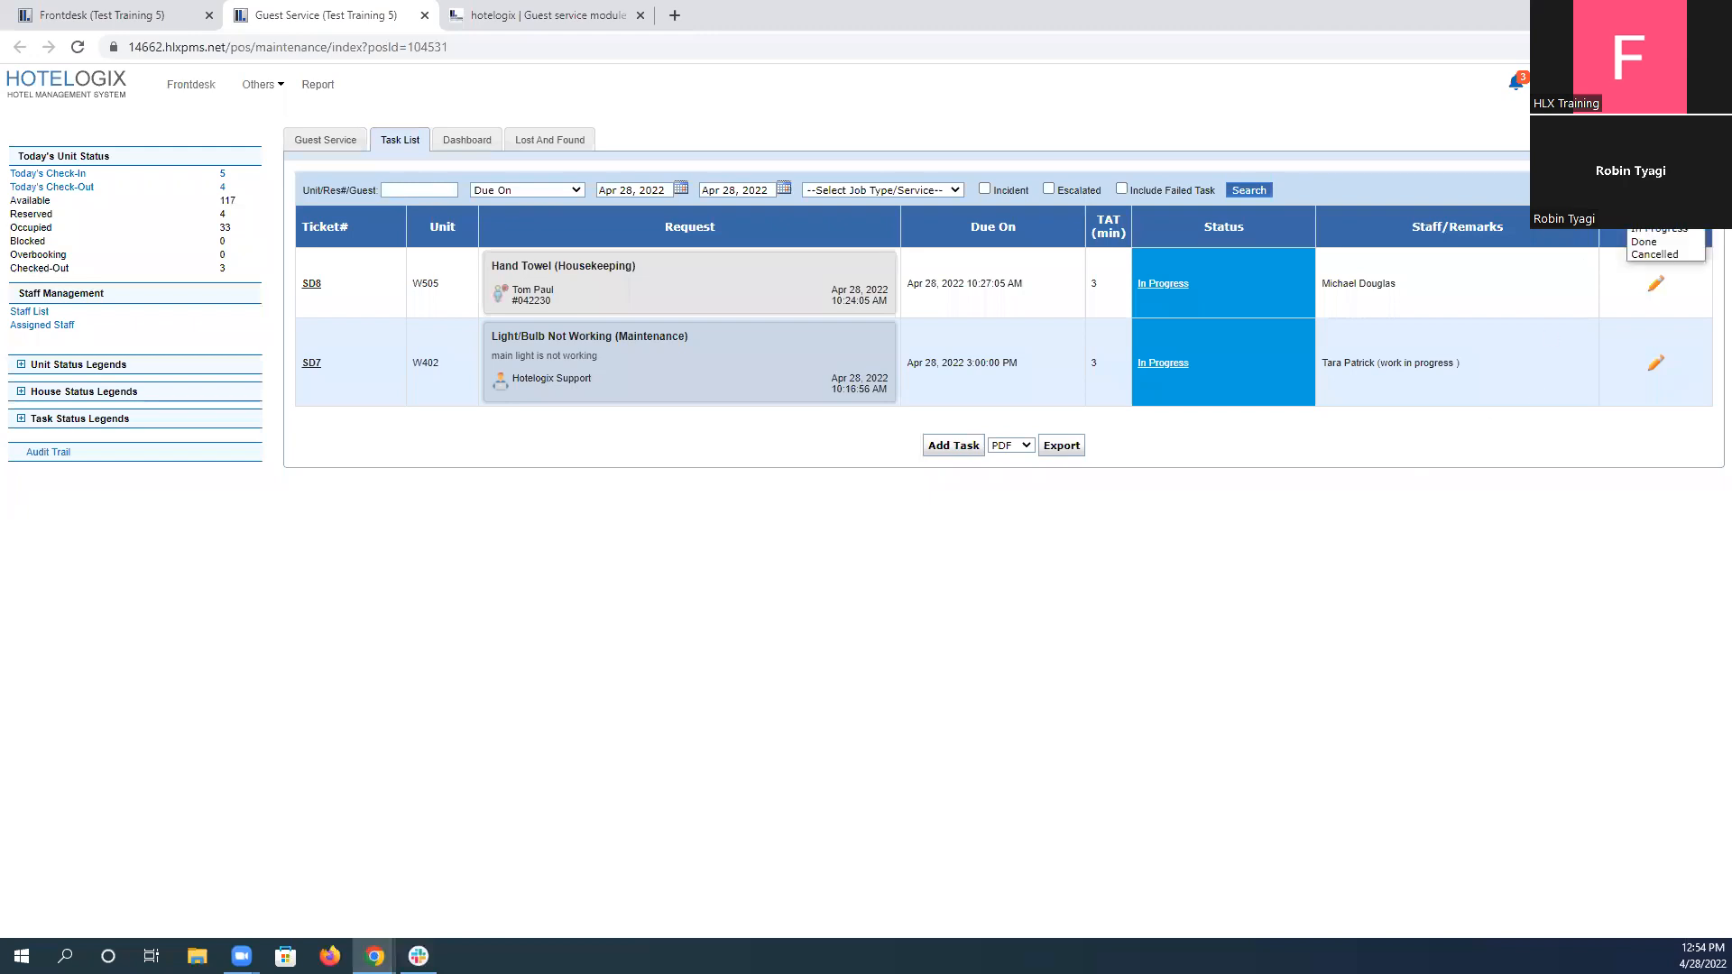
left_click(1665, 218)
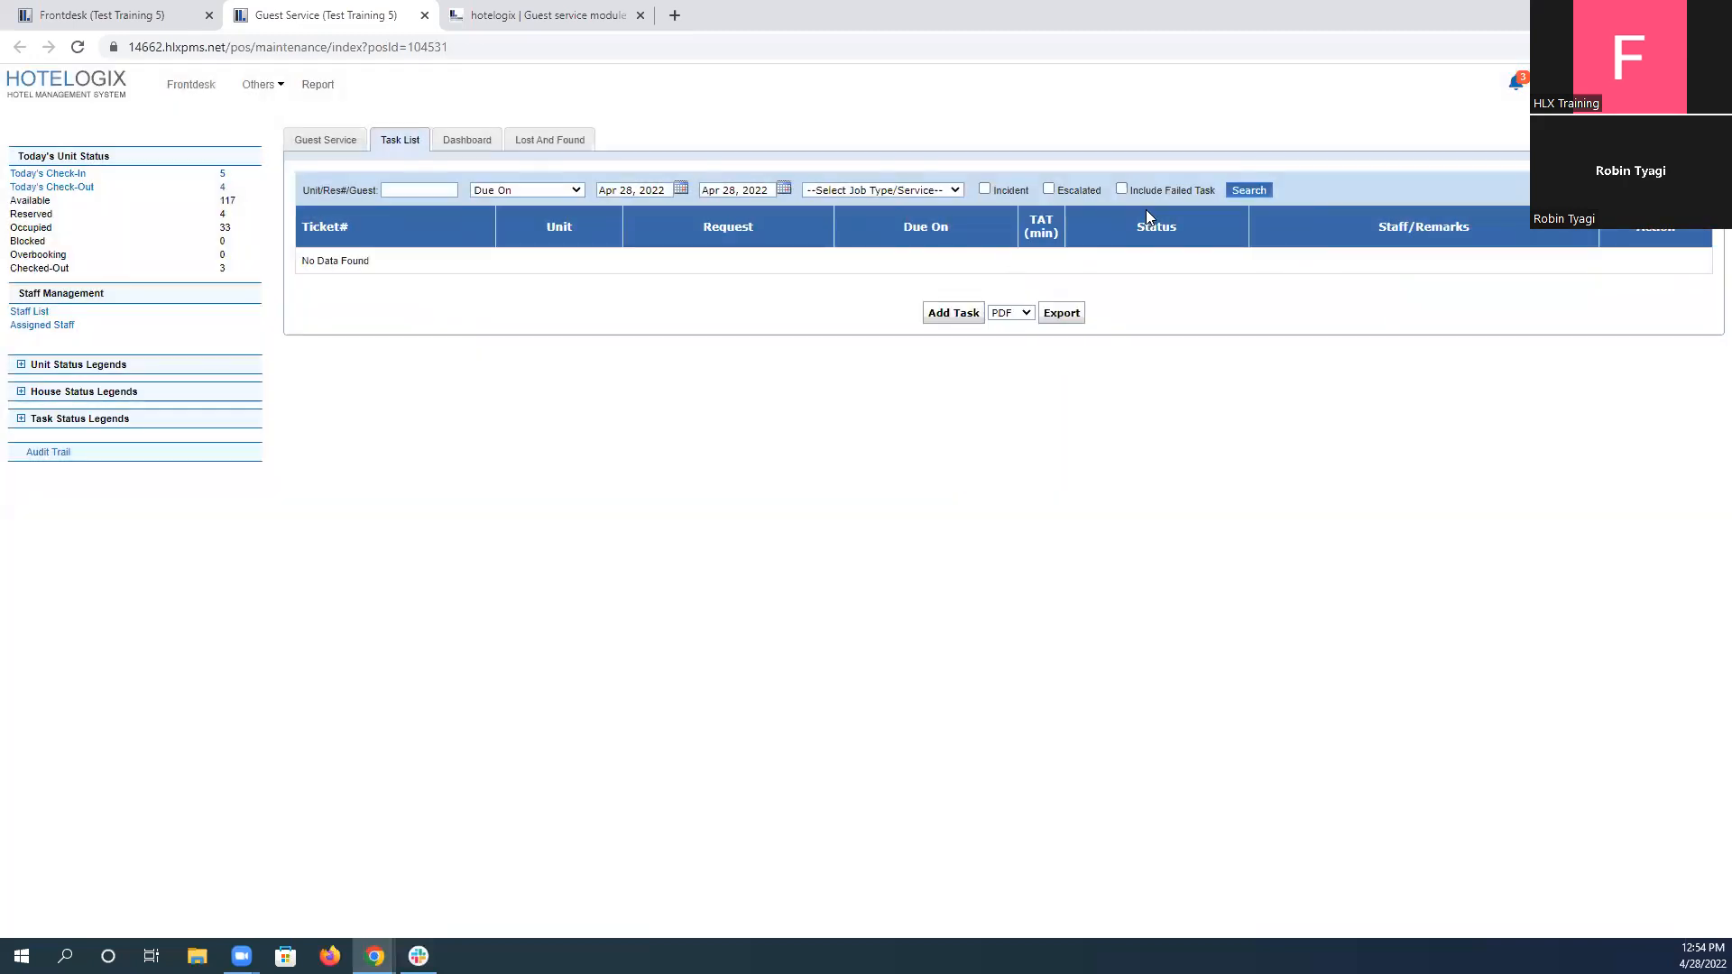
left_click(1665, 218)
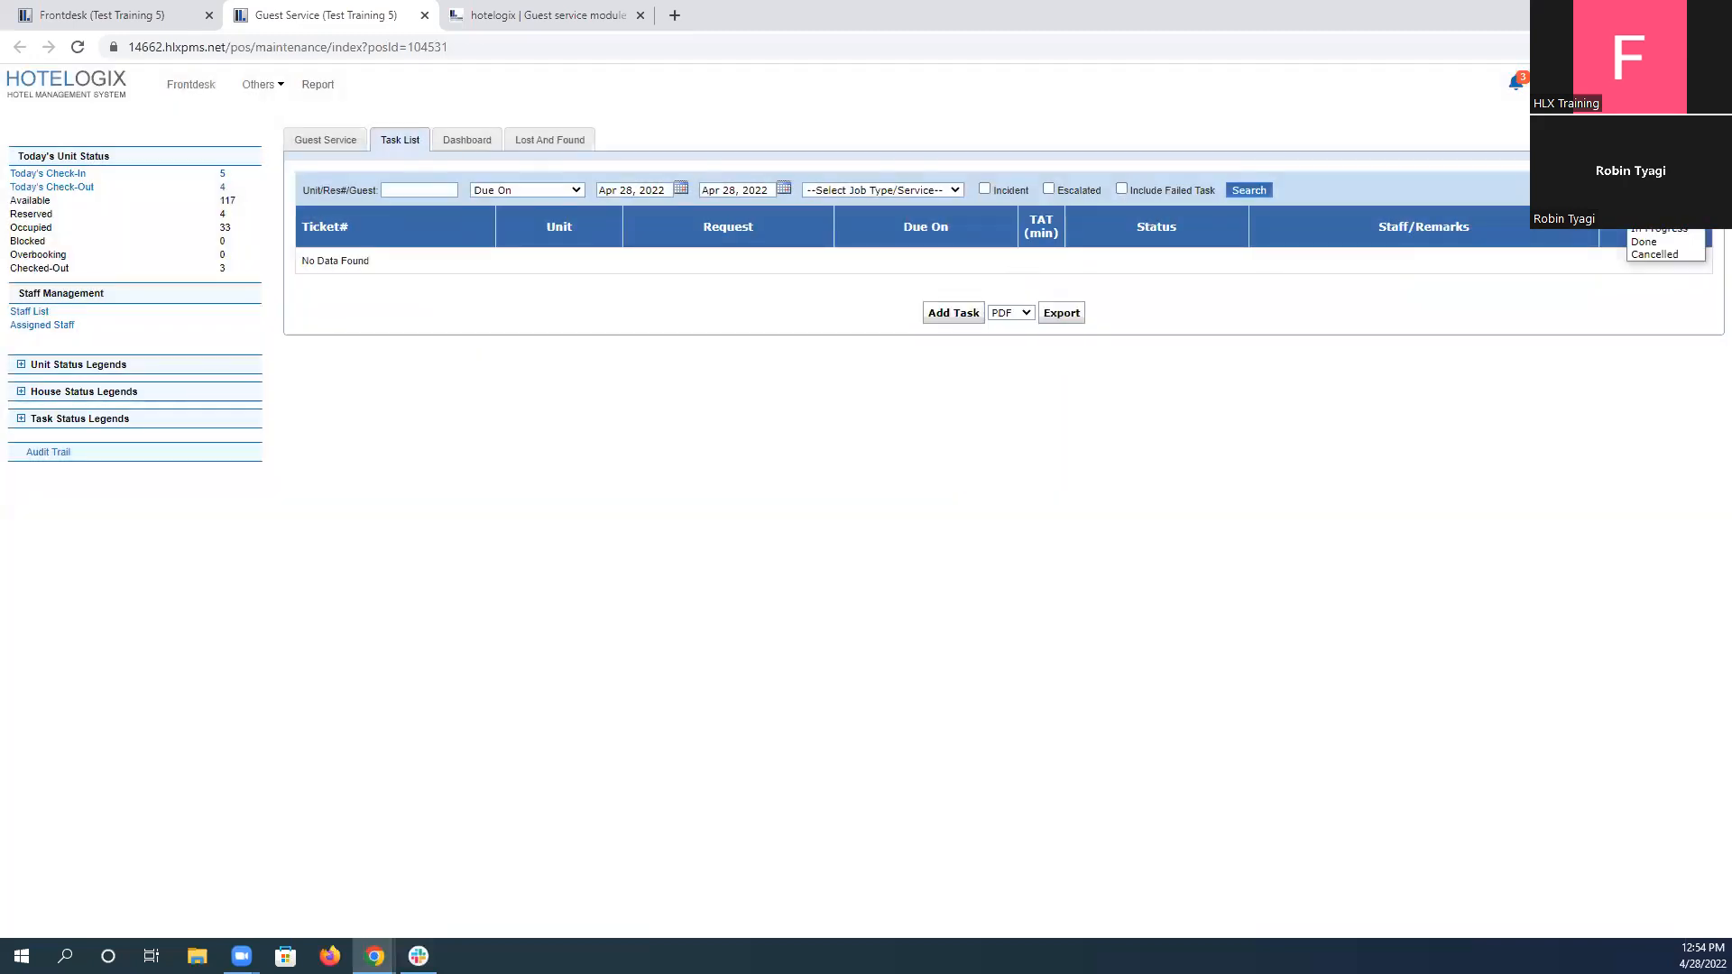
left_click(1672, 230)
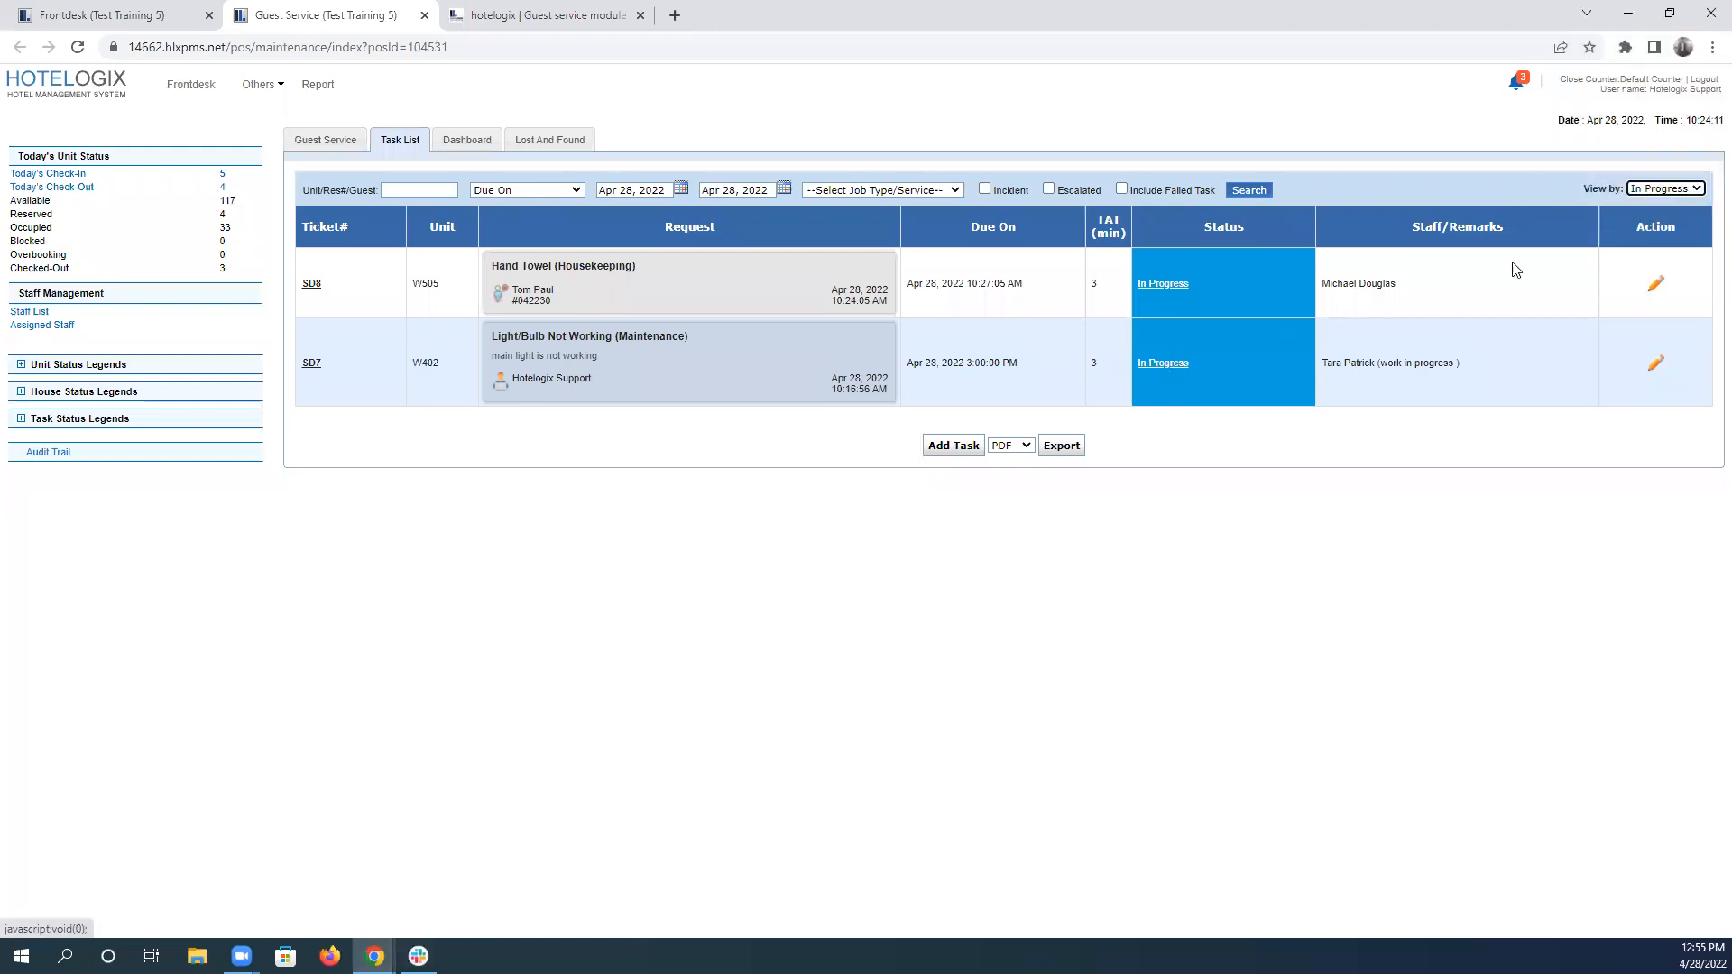
left_click(1693, 191)
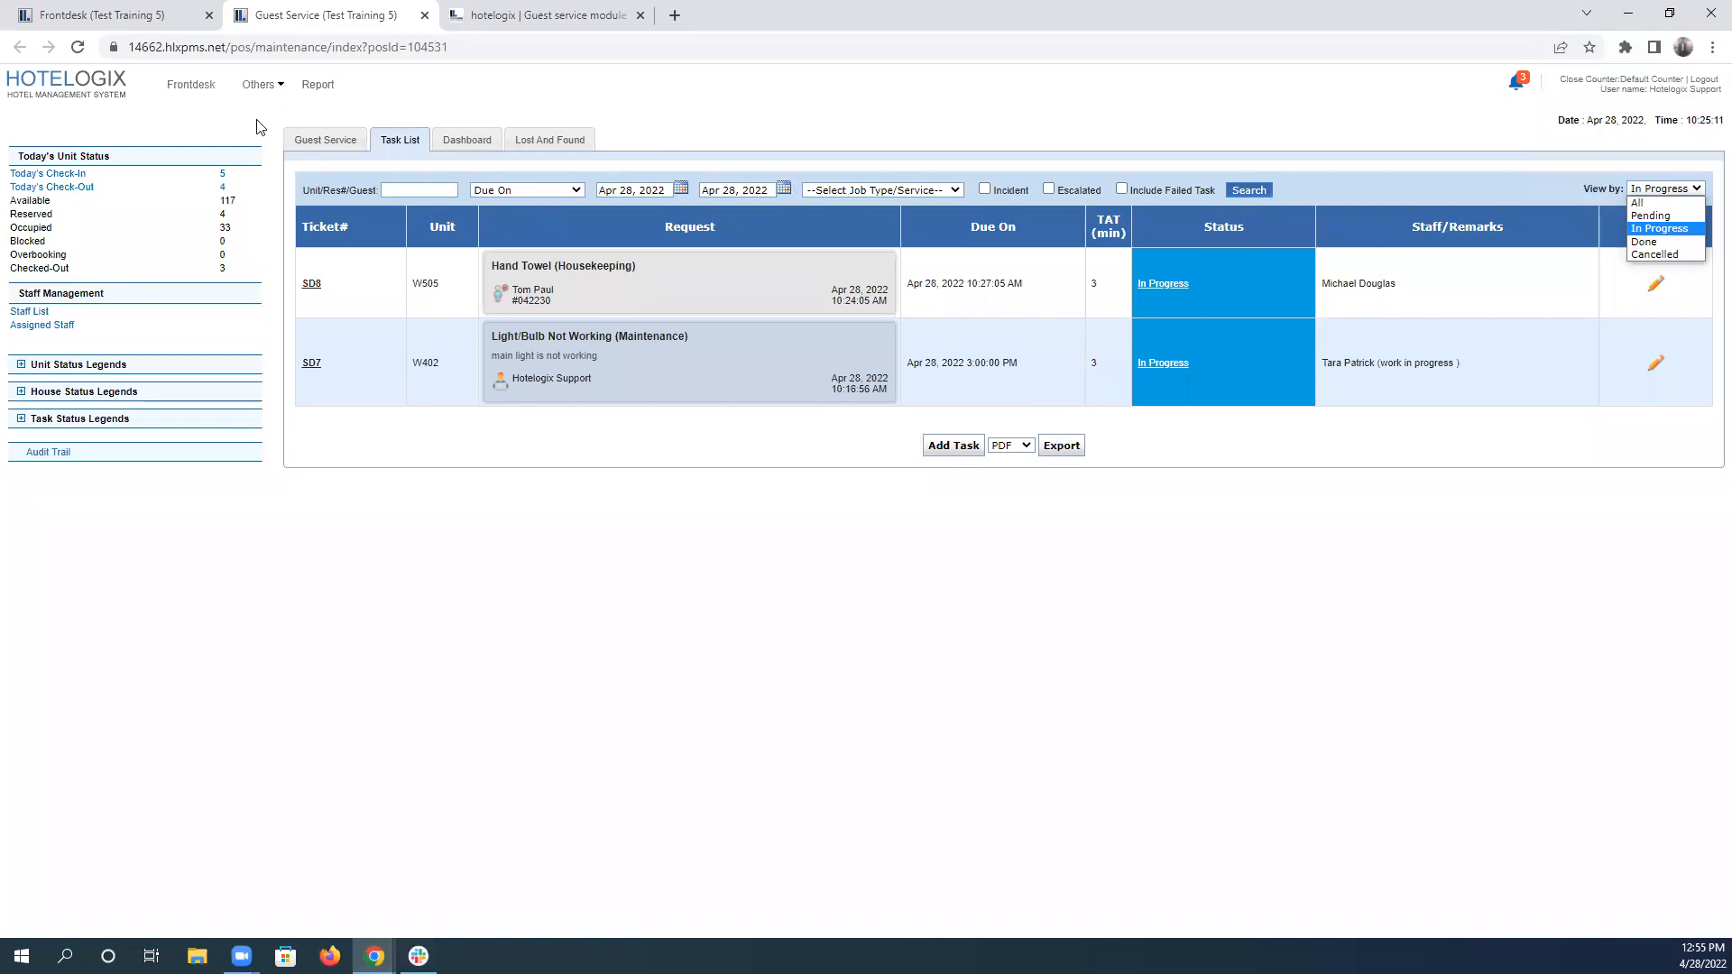
Show today's task overview on the Dashboard and open its In Progress tasks.
left_click(462, 144)
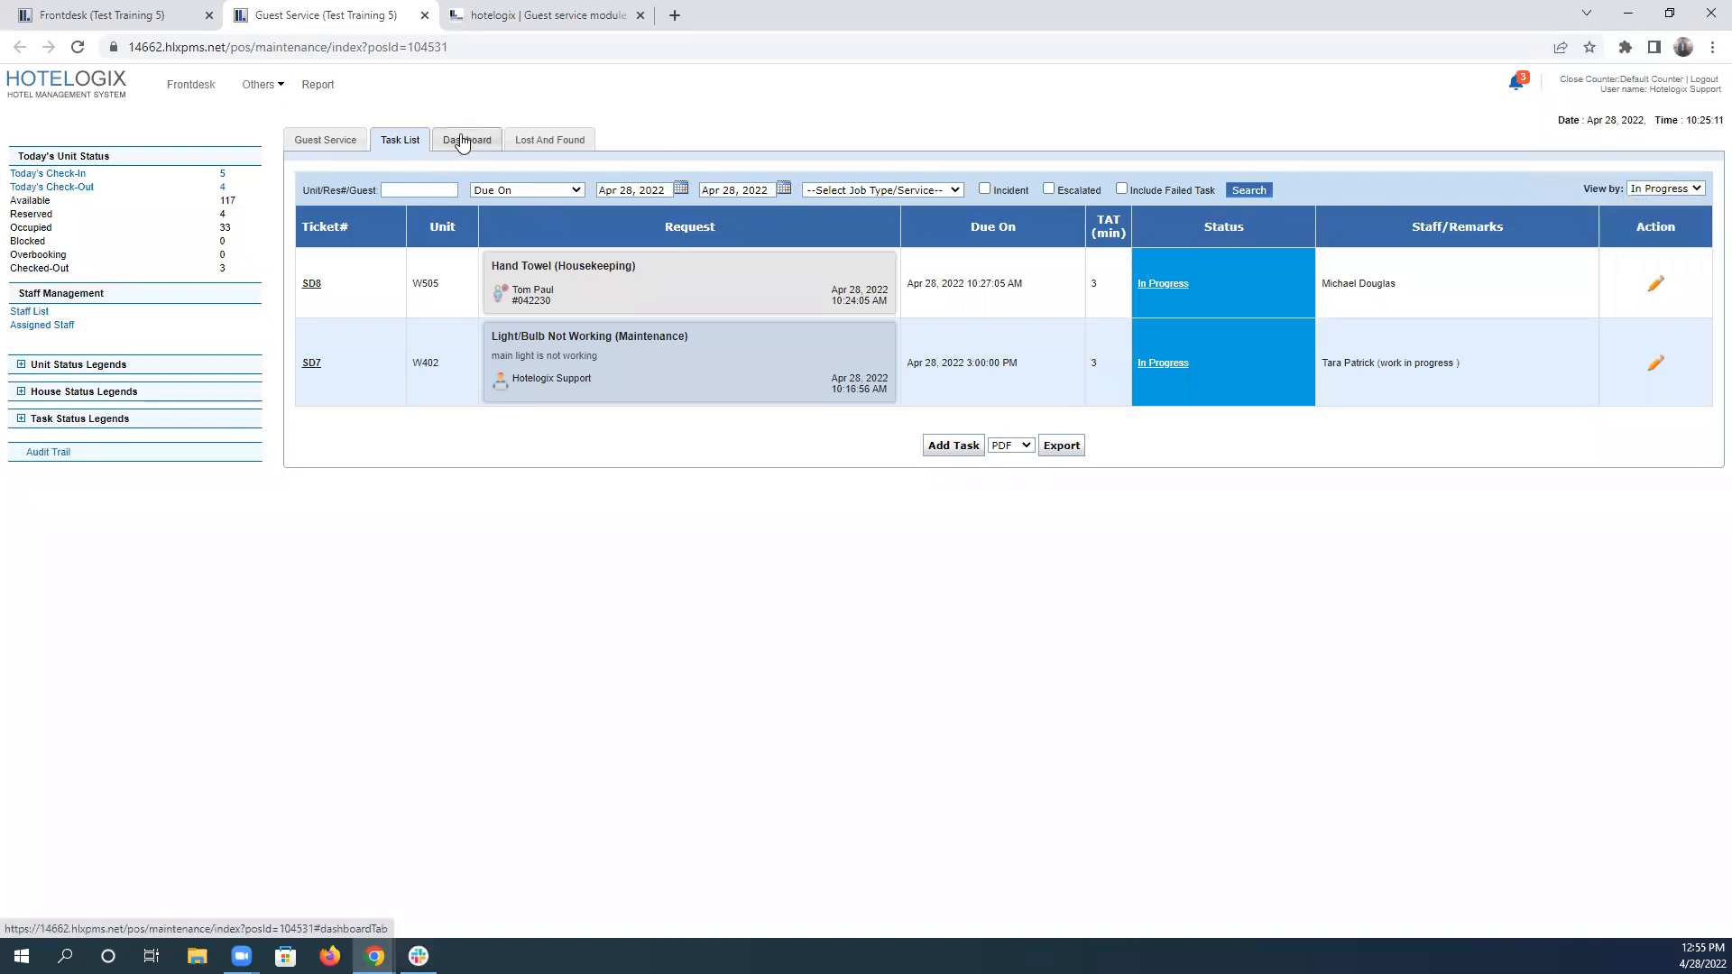
left_click(462, 141)
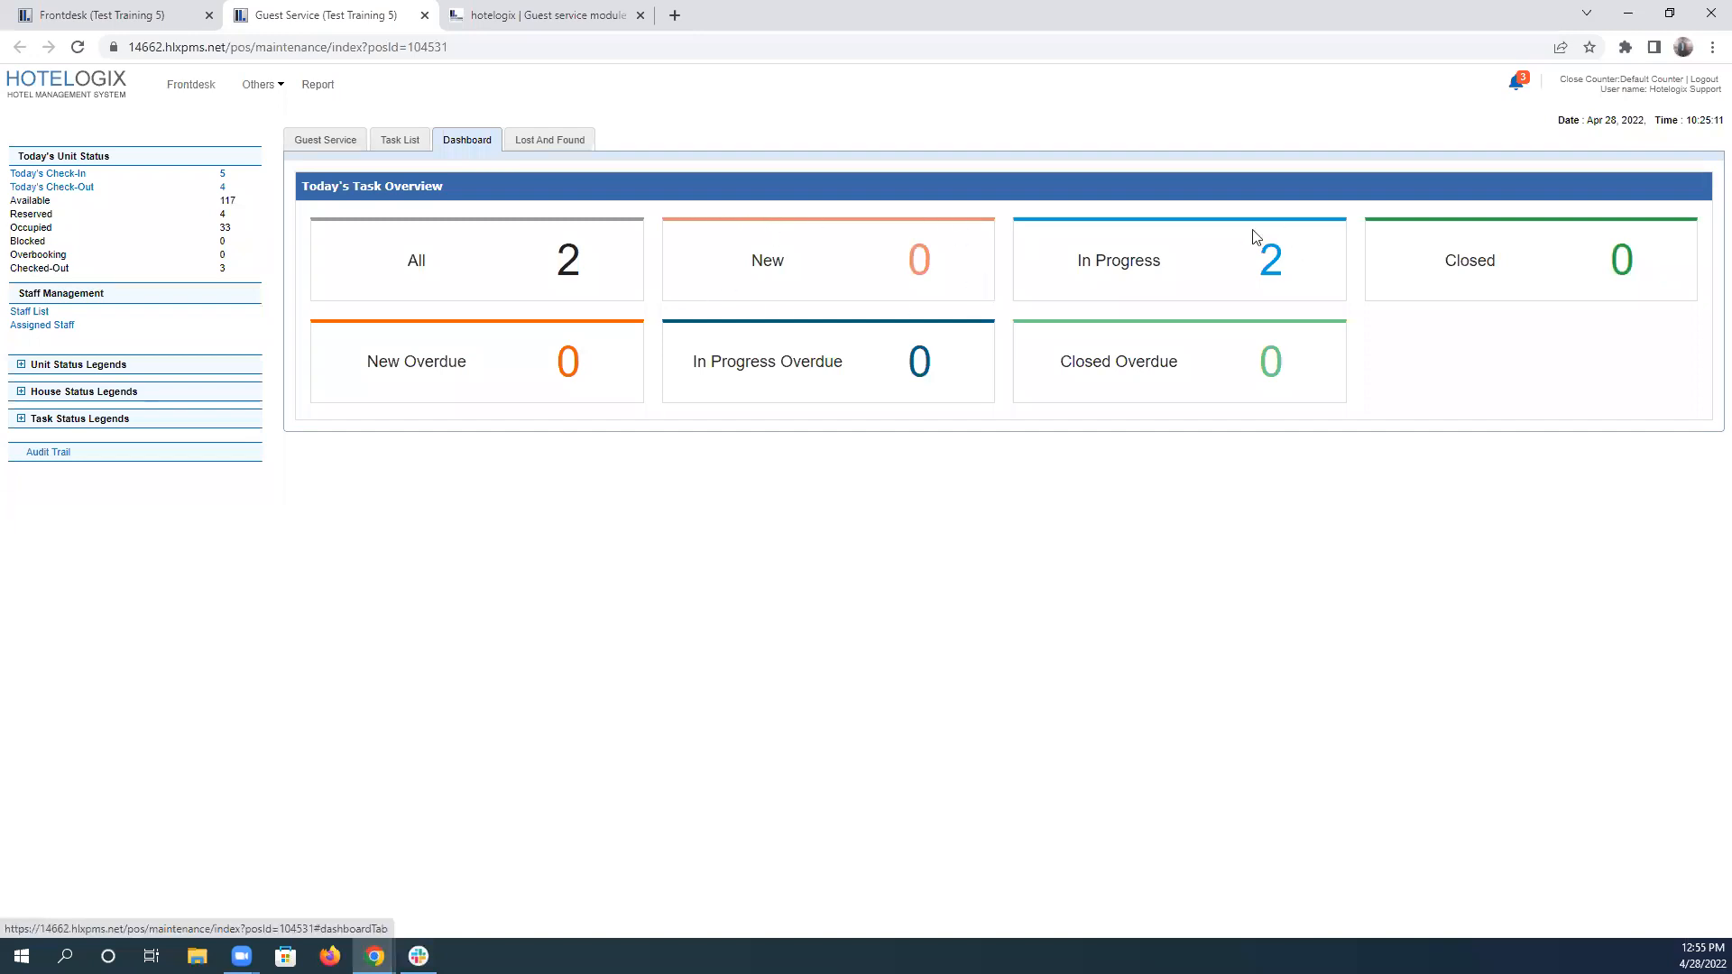
left_click(1247, 282)
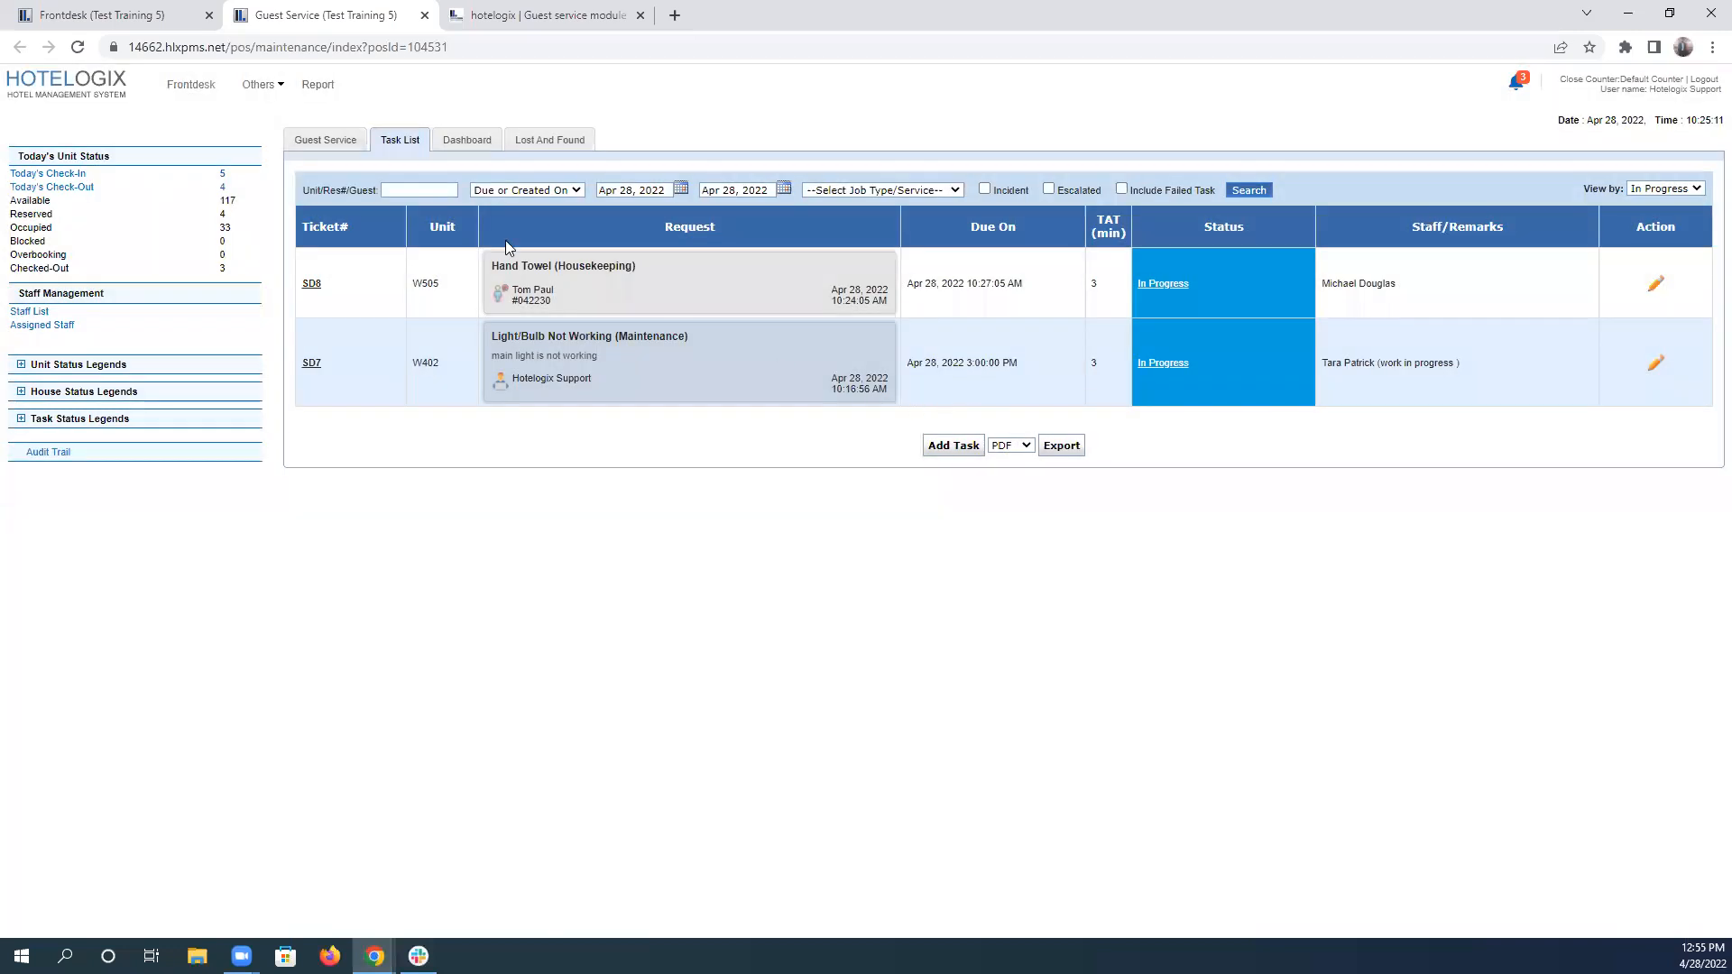
Reread scenario 3's handover and W505 towel question in the test, and search the task list for unit W505.
left_click(483, 14)
left_click(405, 450)
left_click_drag(376, 462, 960, 474)
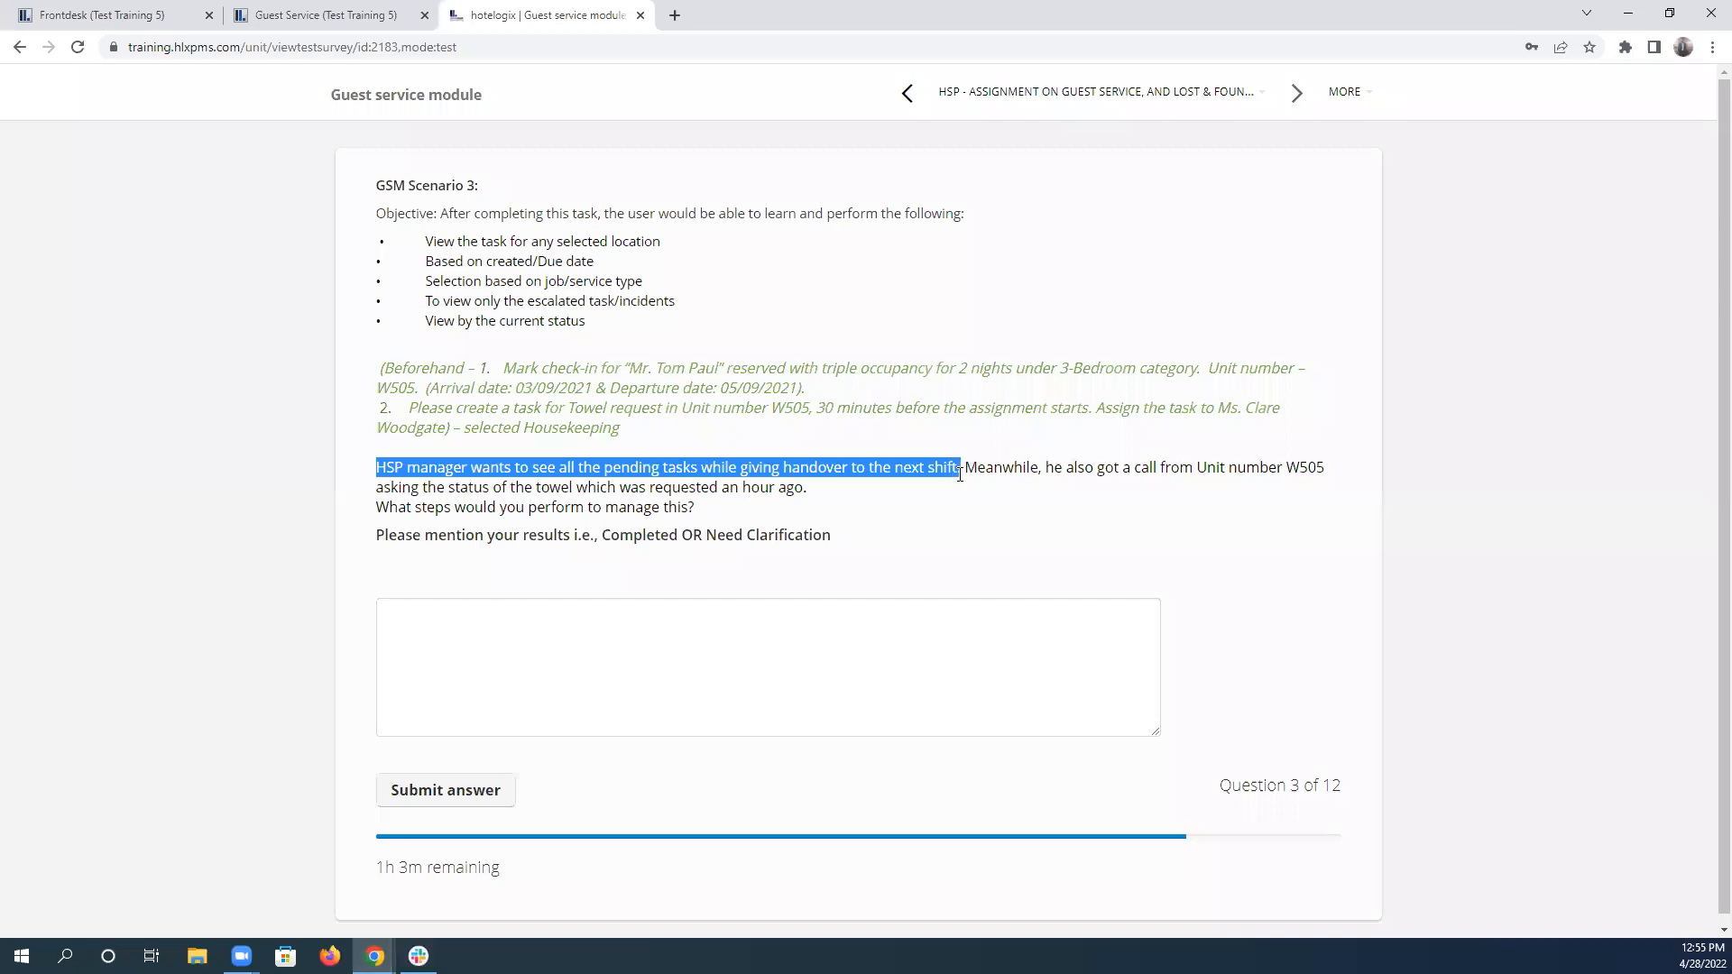
left_click_drag(960, 474, 964, 473)
double_click(1305, 467)
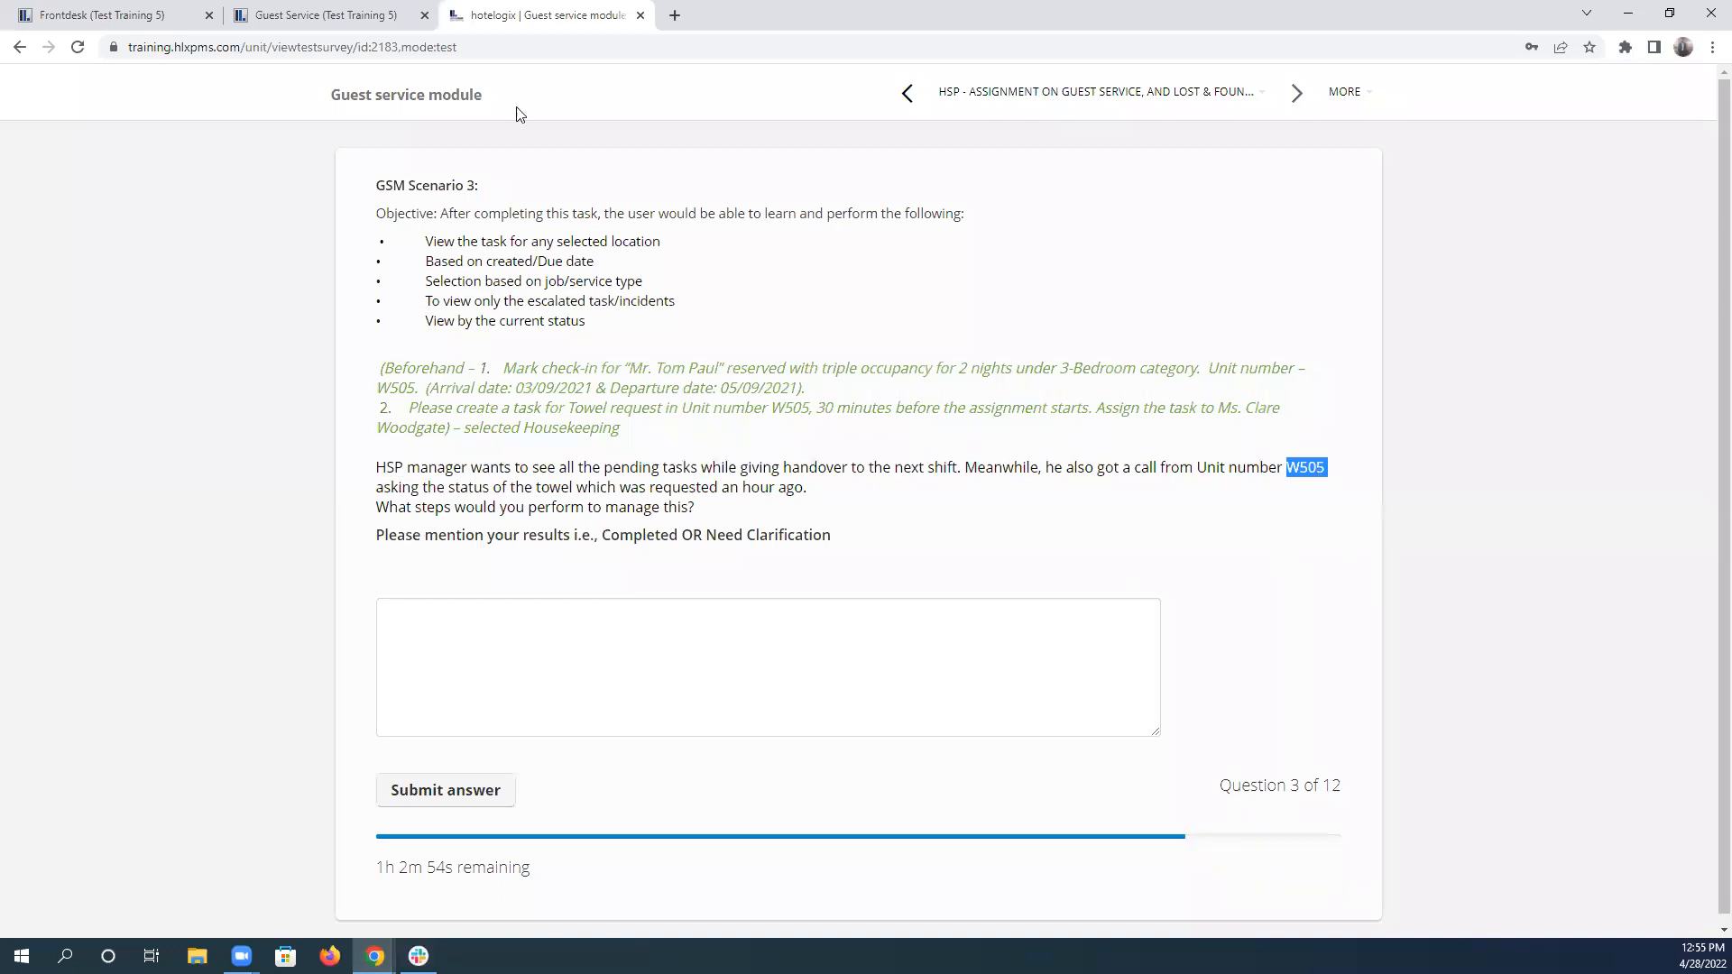
left_click(324, 15)
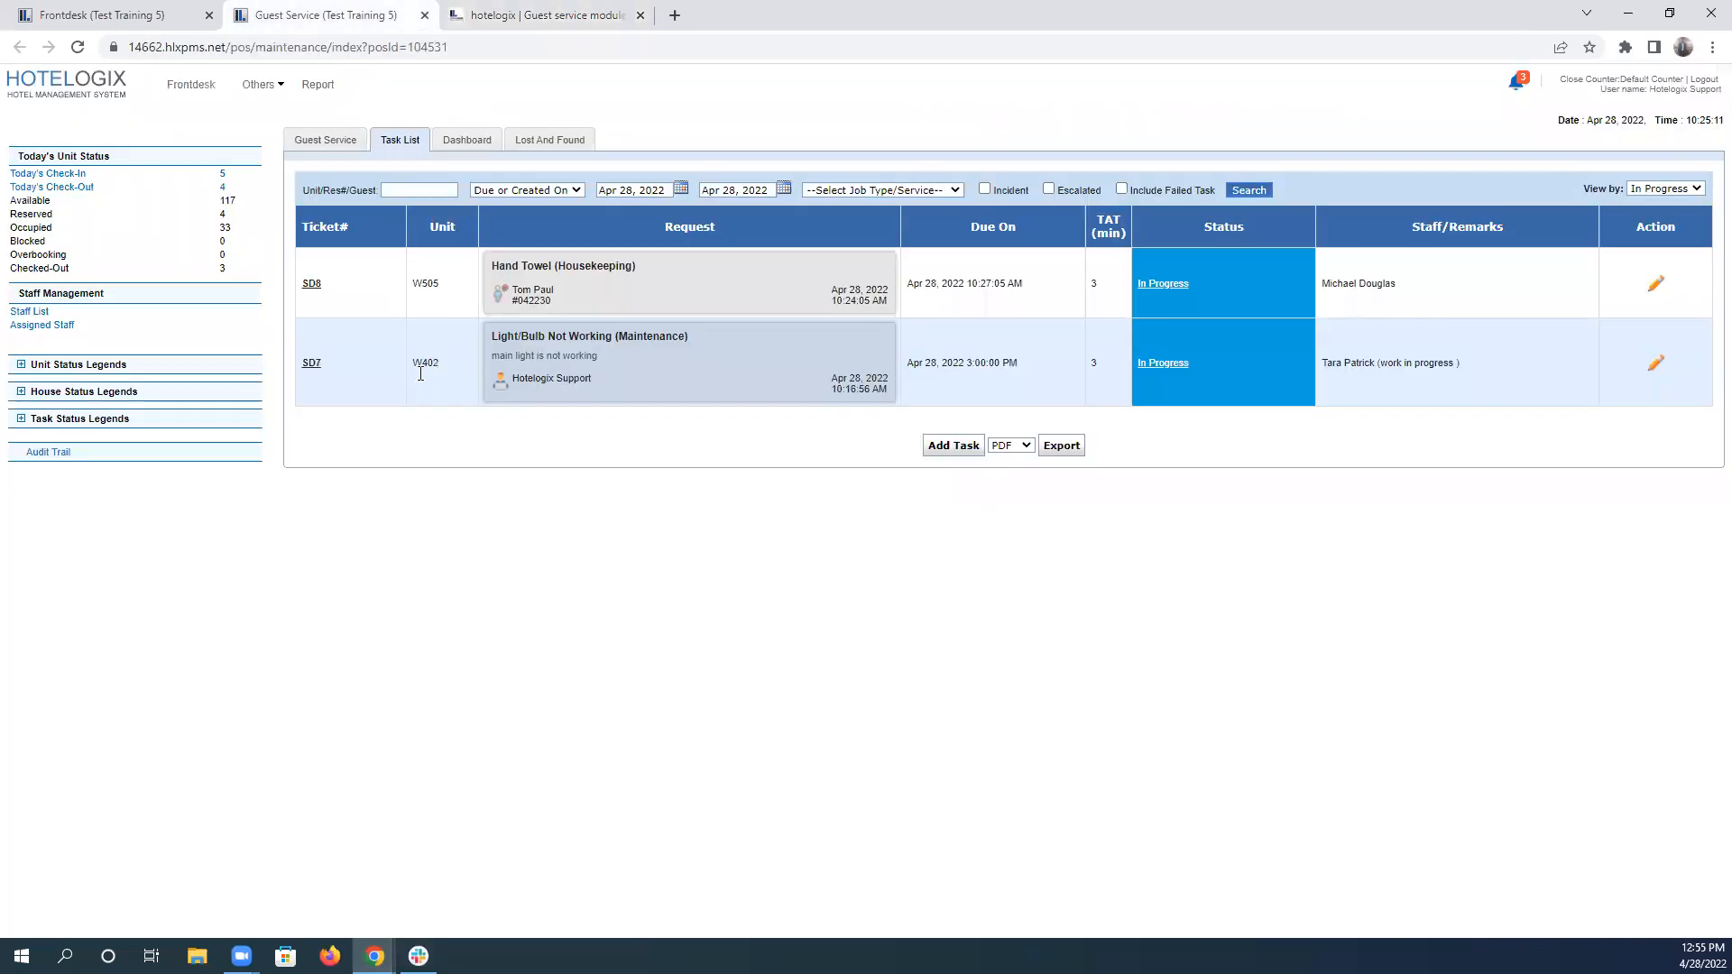
left_click(420, 189)
type("W505")
left_click(1265, 191)
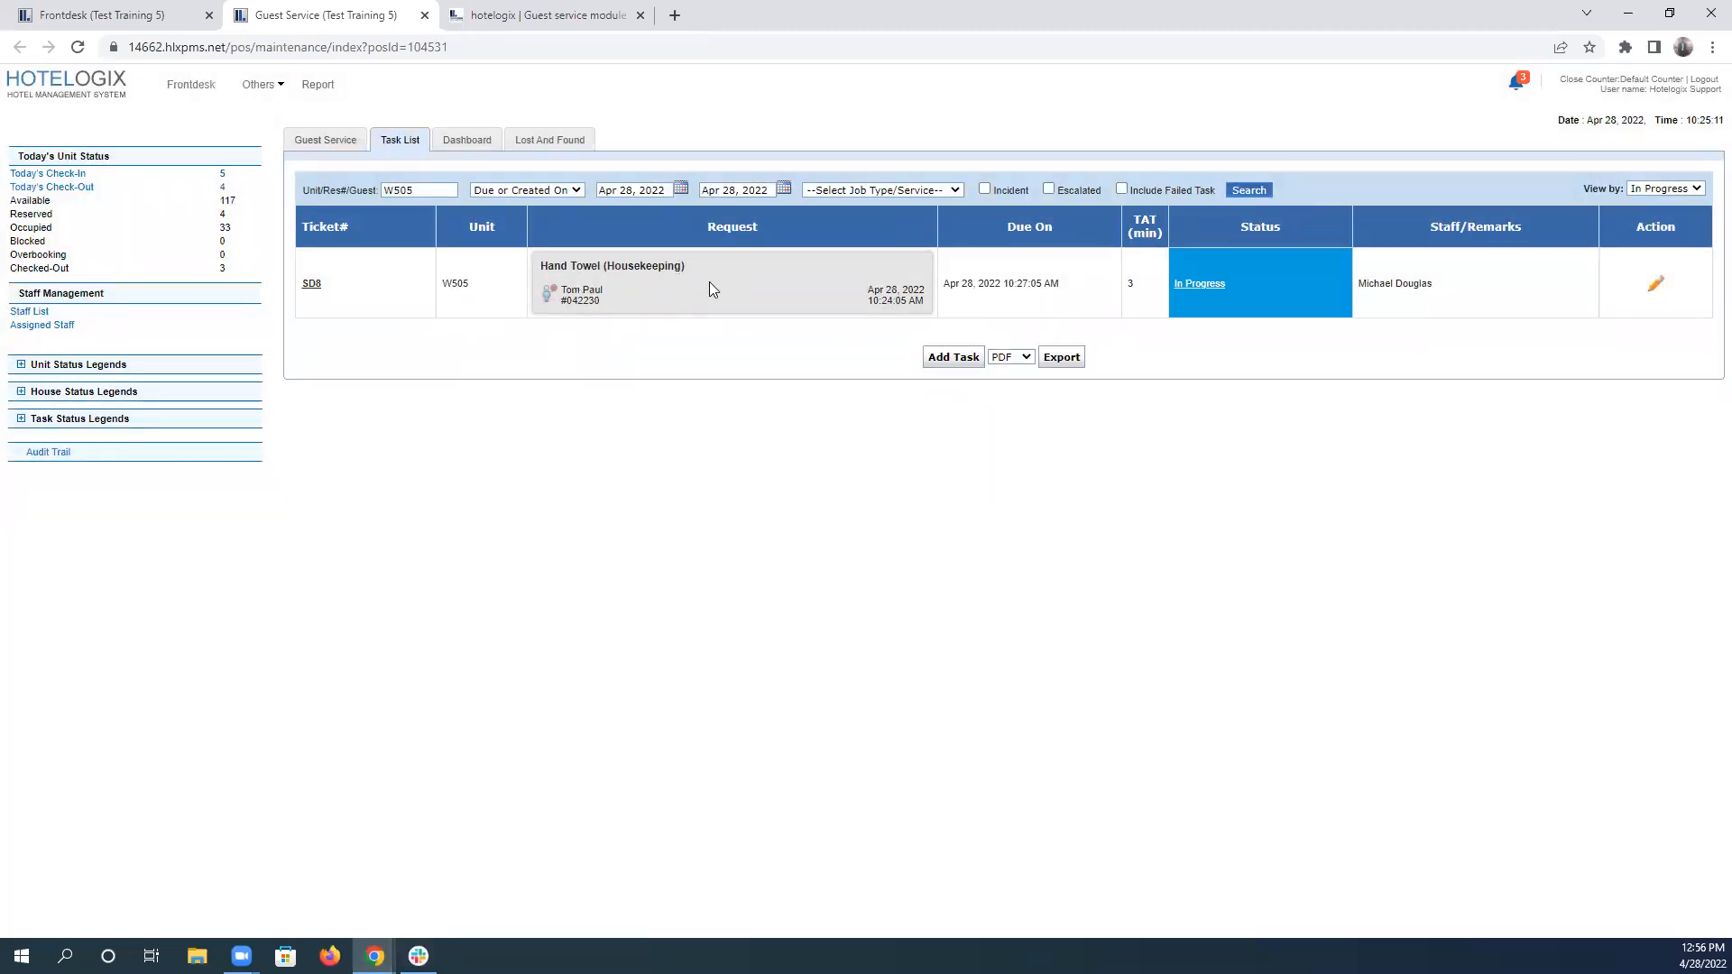
left_click_drag(539, 261, 619, 317)
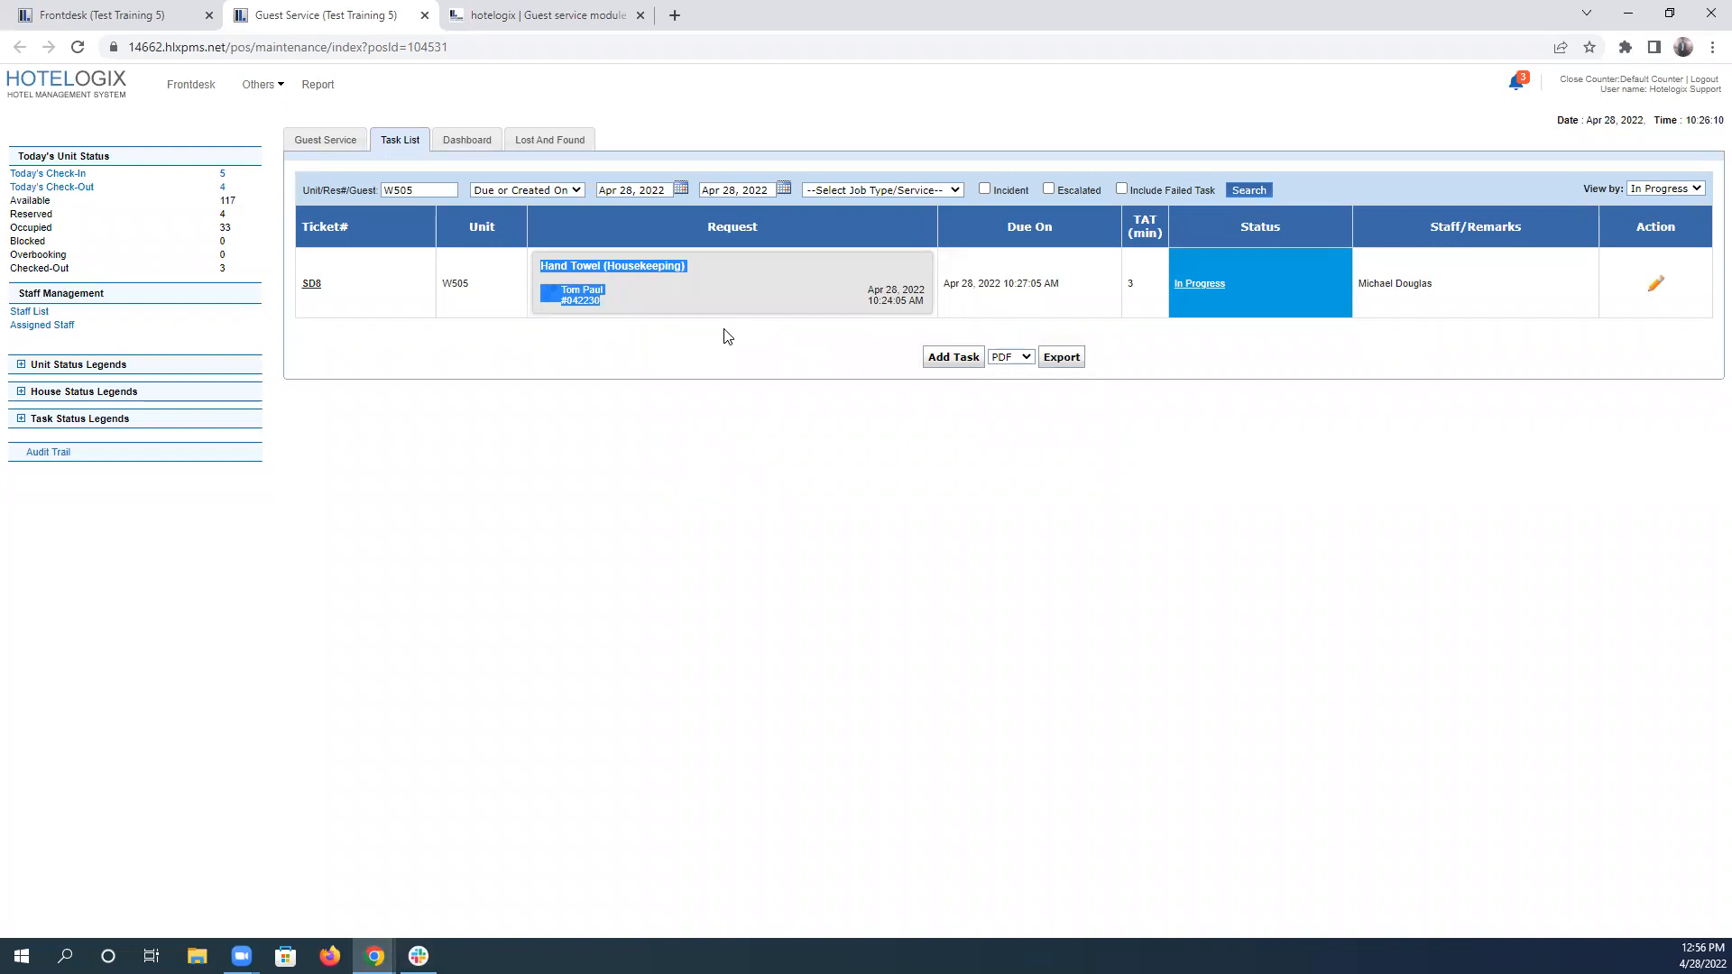
Check the date filter options and narrow the W505 task search to the Hand Towel service.
left_click(533, 190)
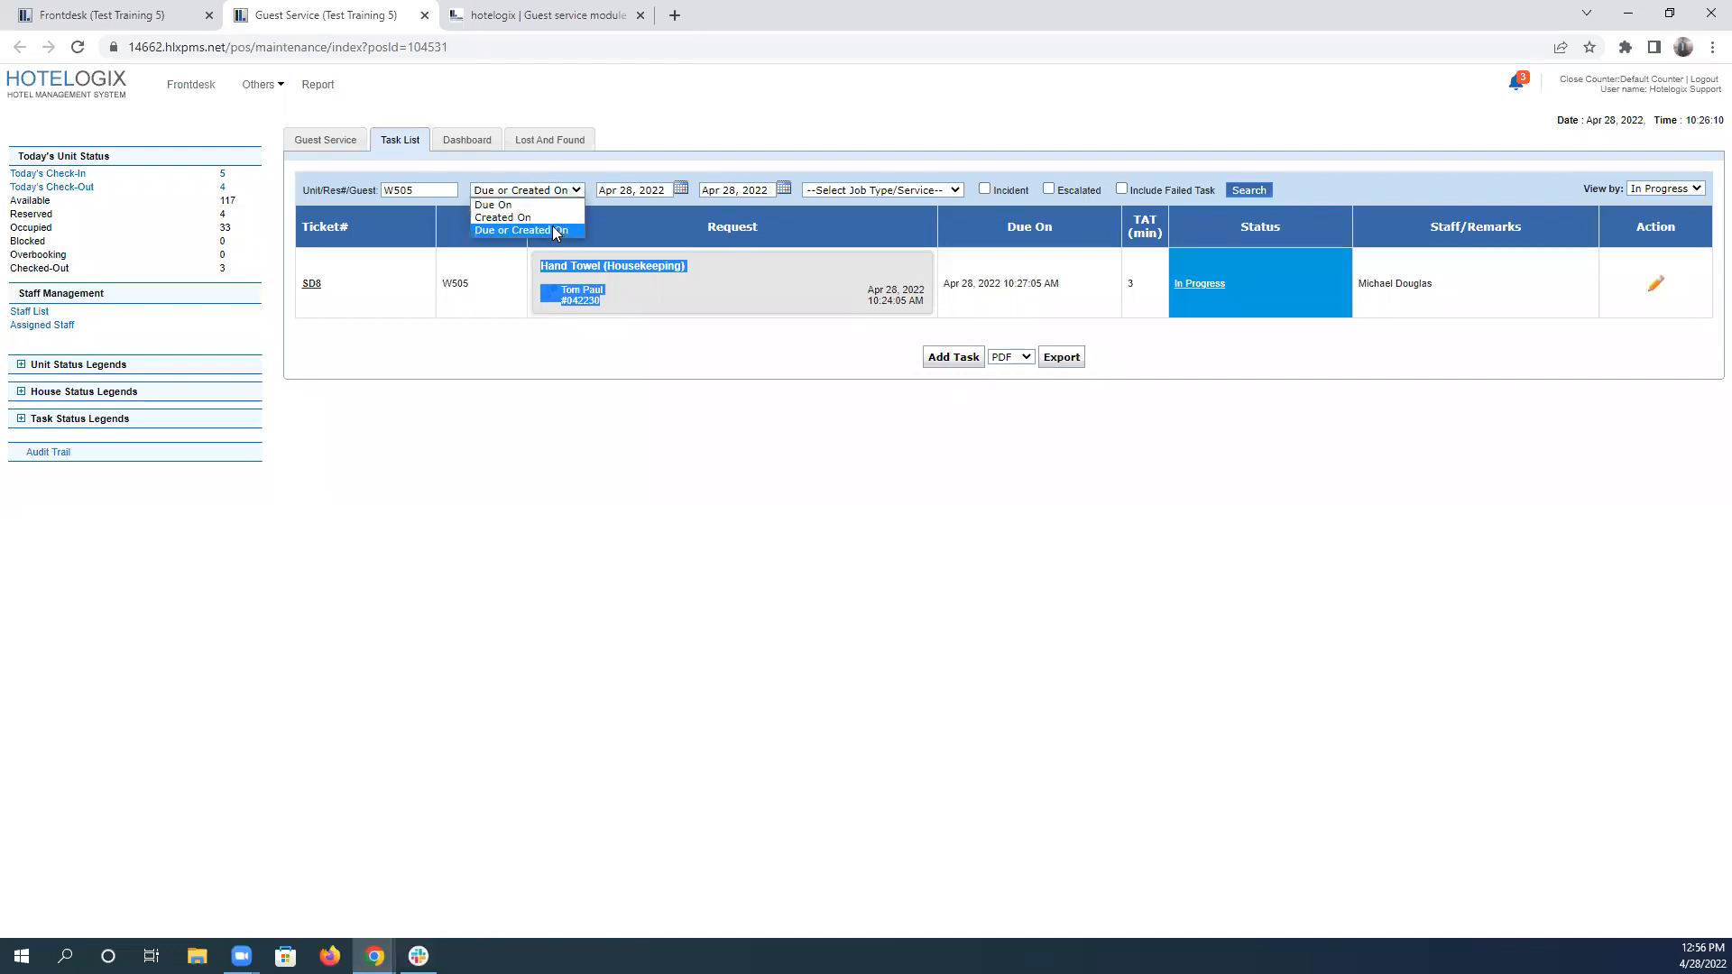
left_click(953, 189)
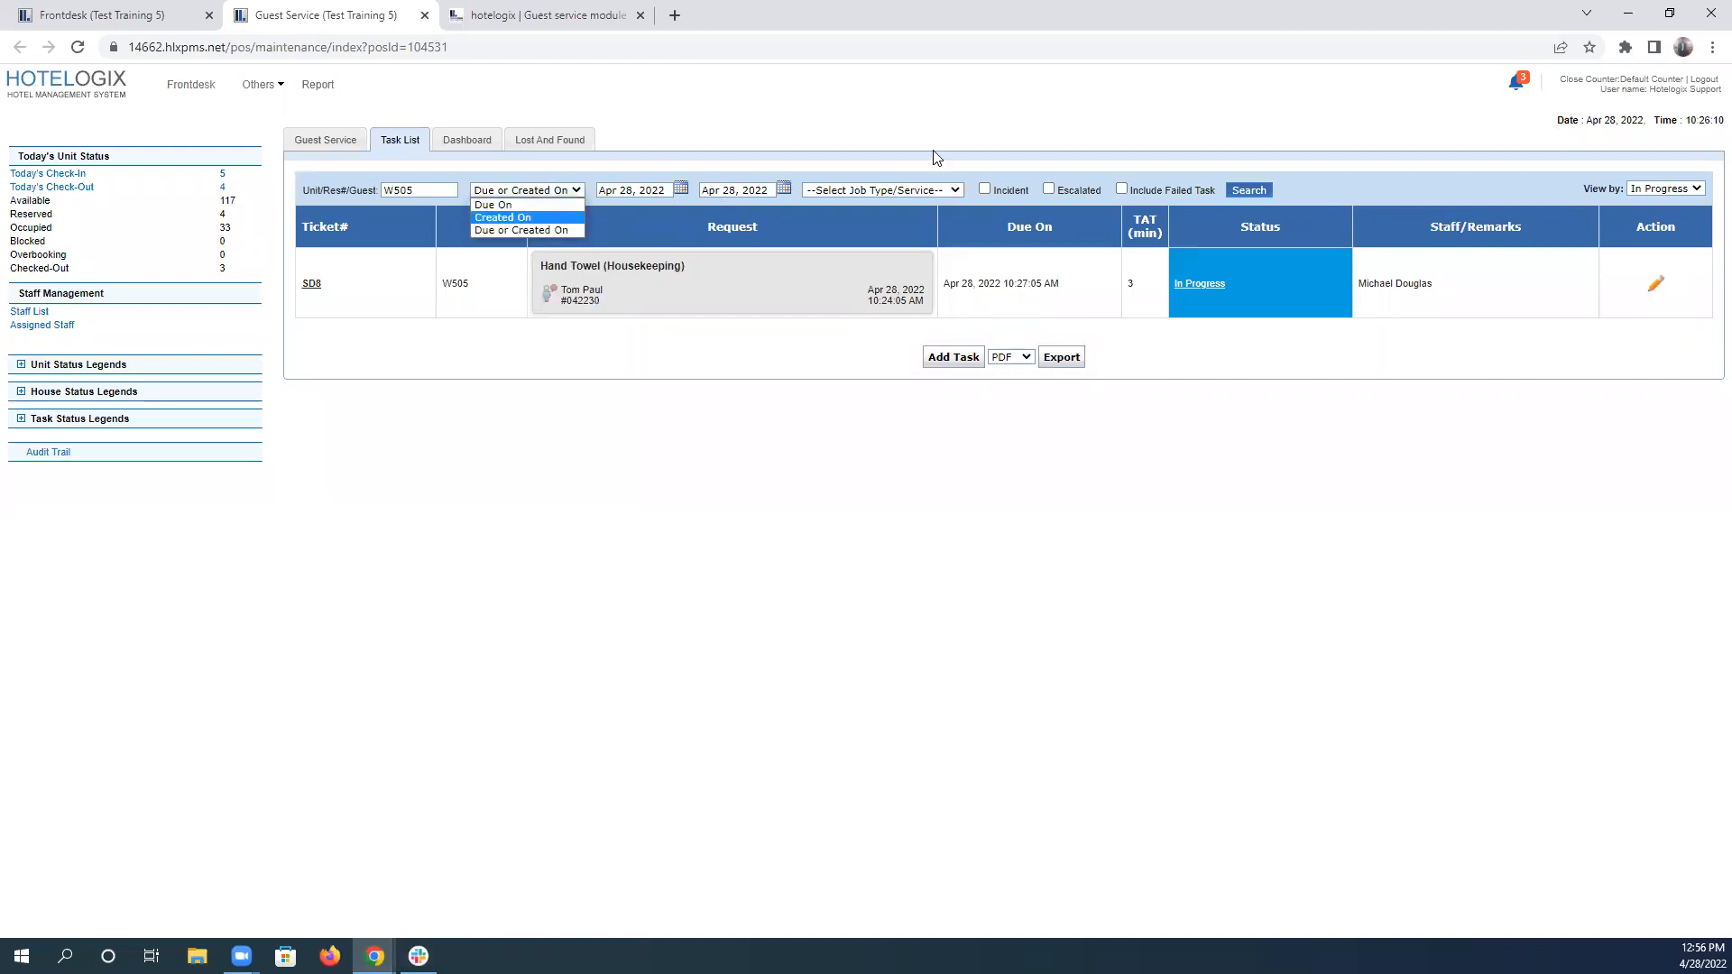
left_click(880, 145)
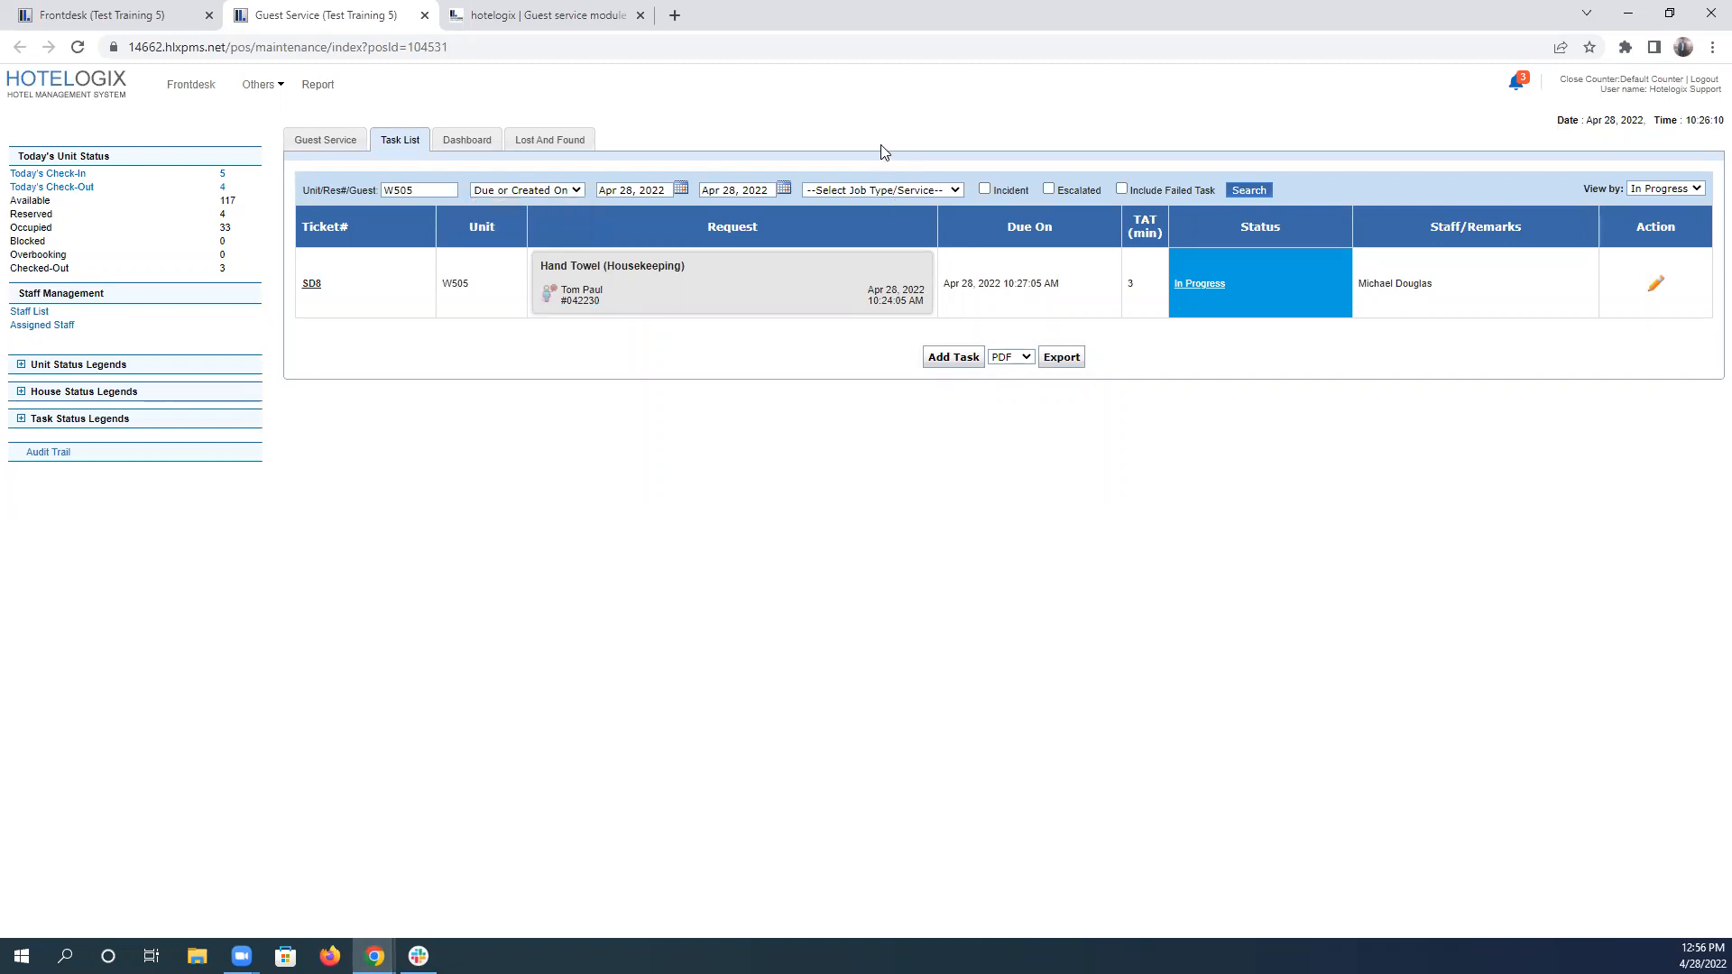
left_click(902, 196)
left_click(904, 224)
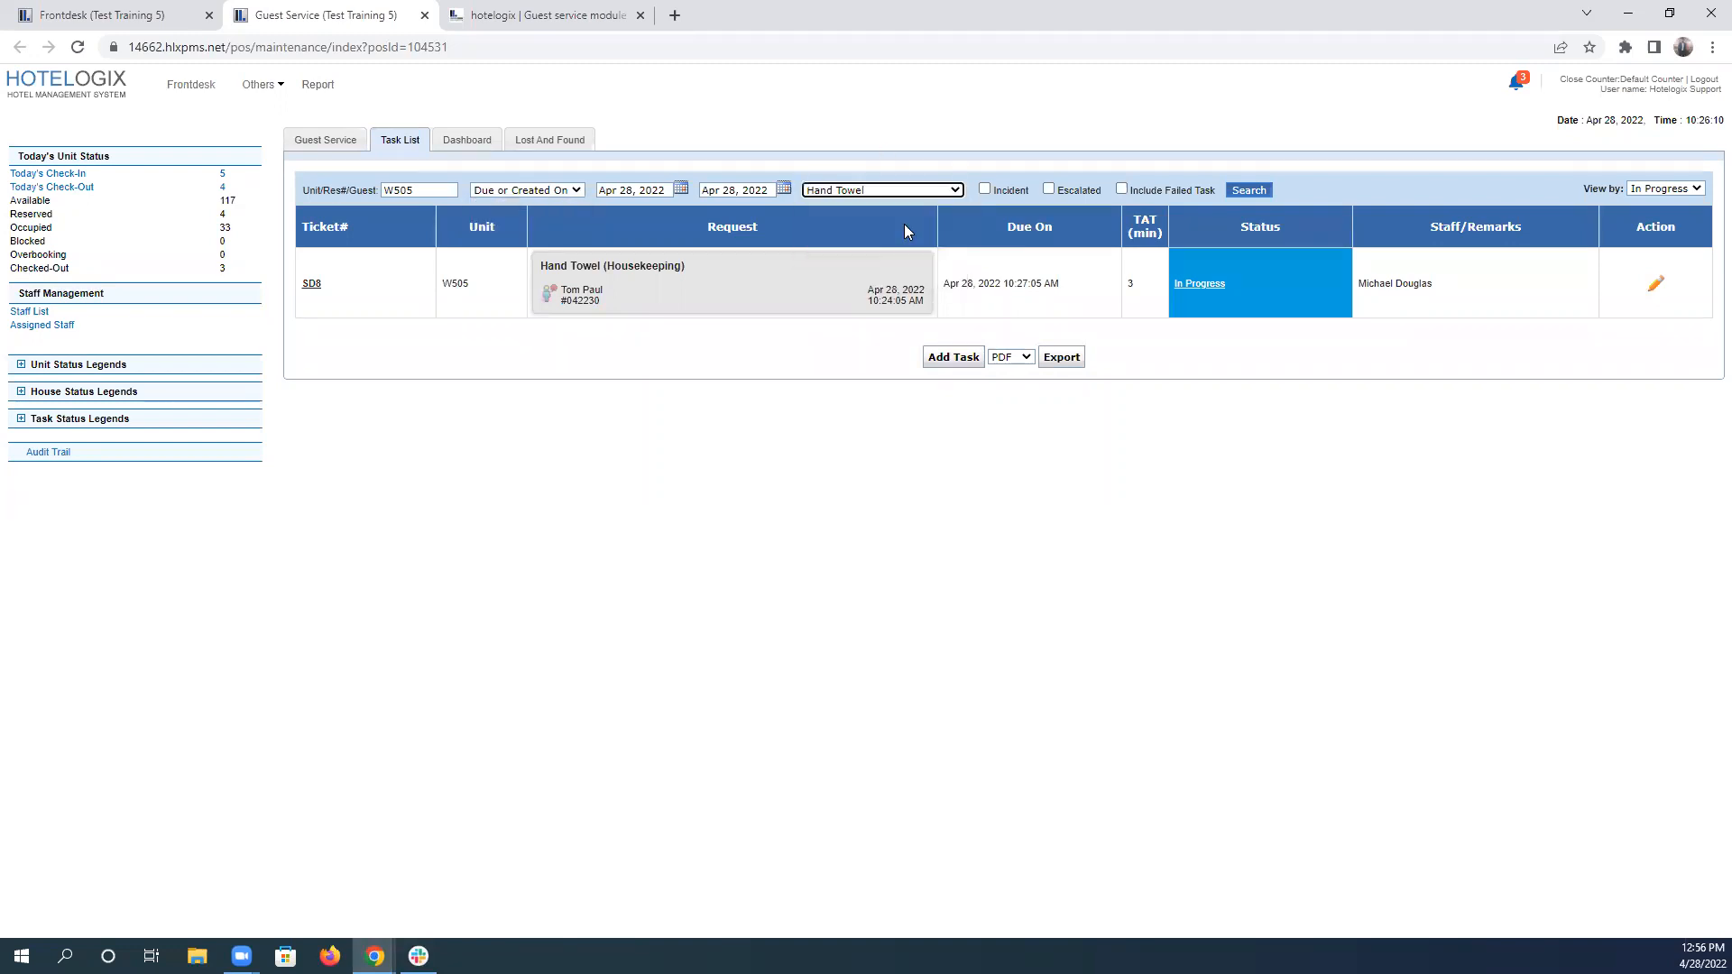
left_click(1249, 191)
Enter "Completed" as the answer to scenario 3 in the test.
left_click(512, 11)
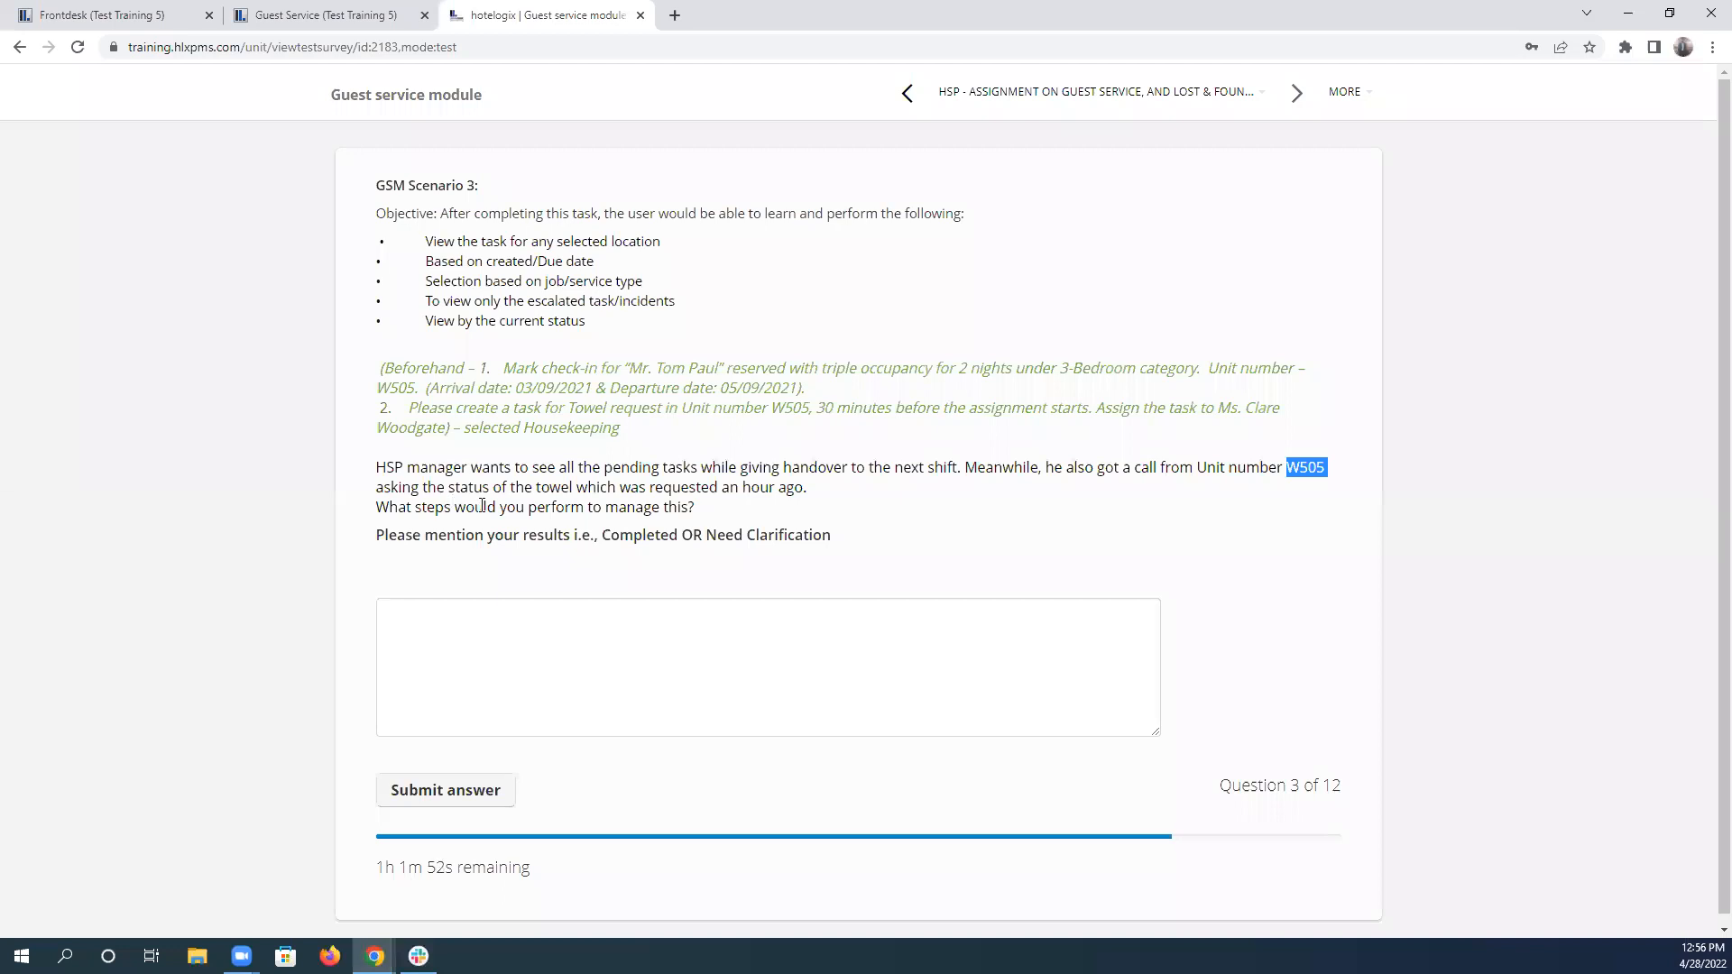
double_click(635, 535)
key("ctrl+c")
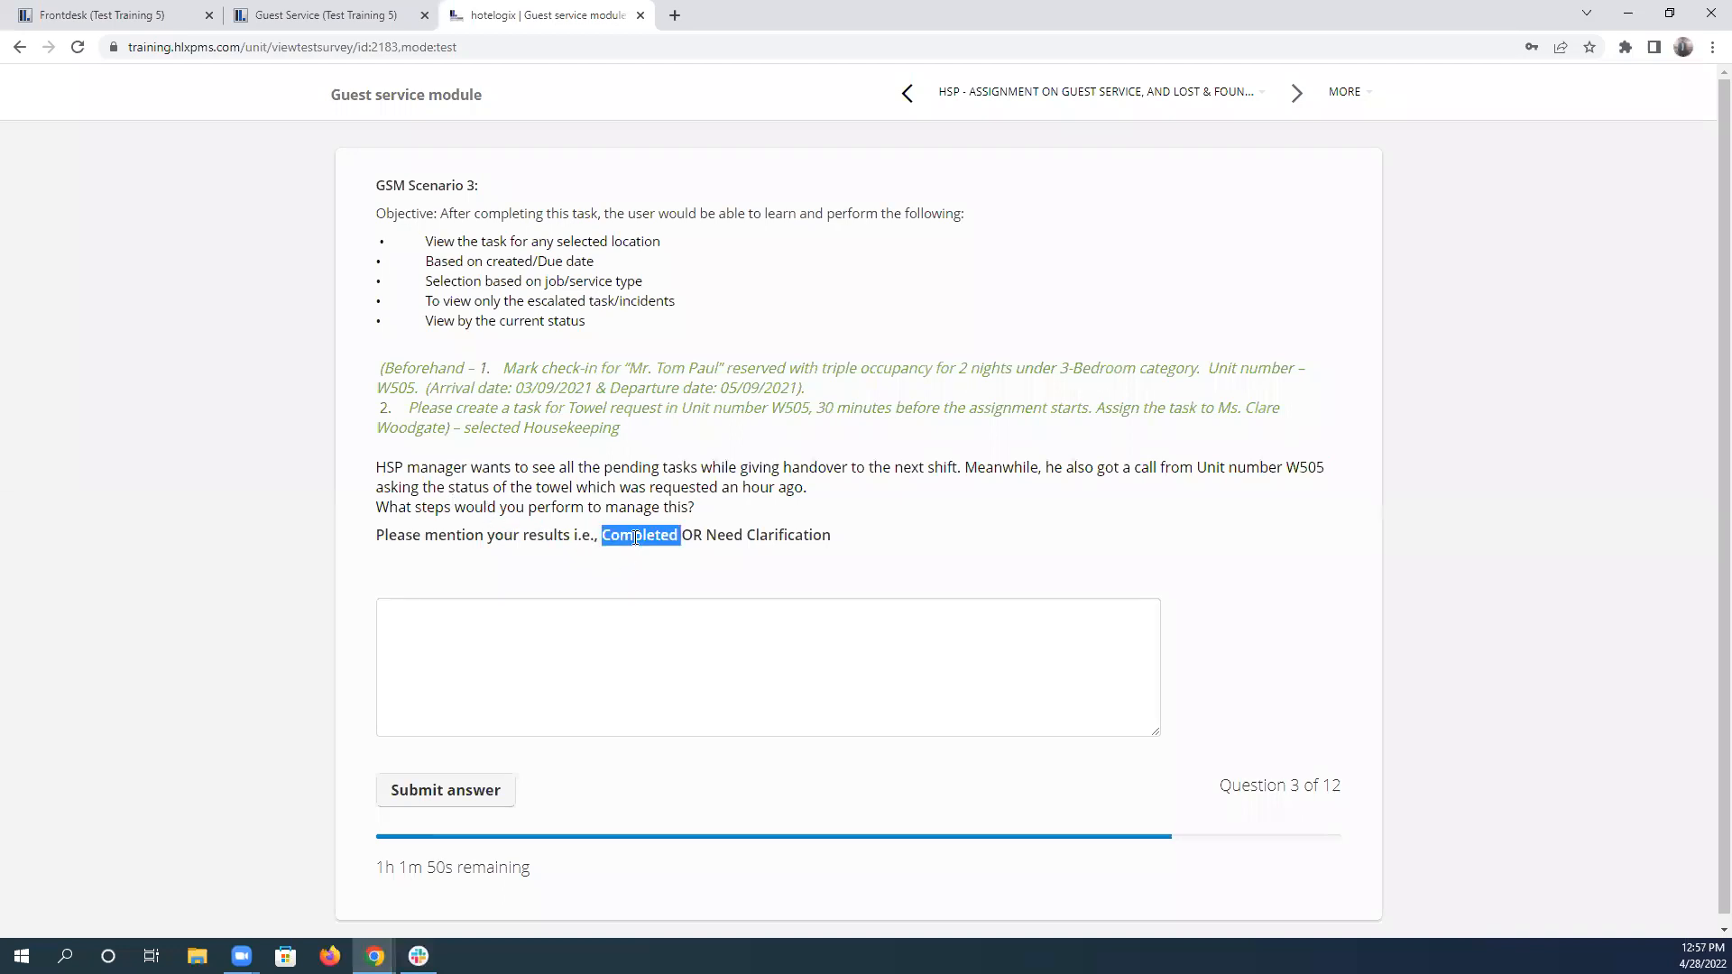
left_click(619, 644)
key("ctrl+v")
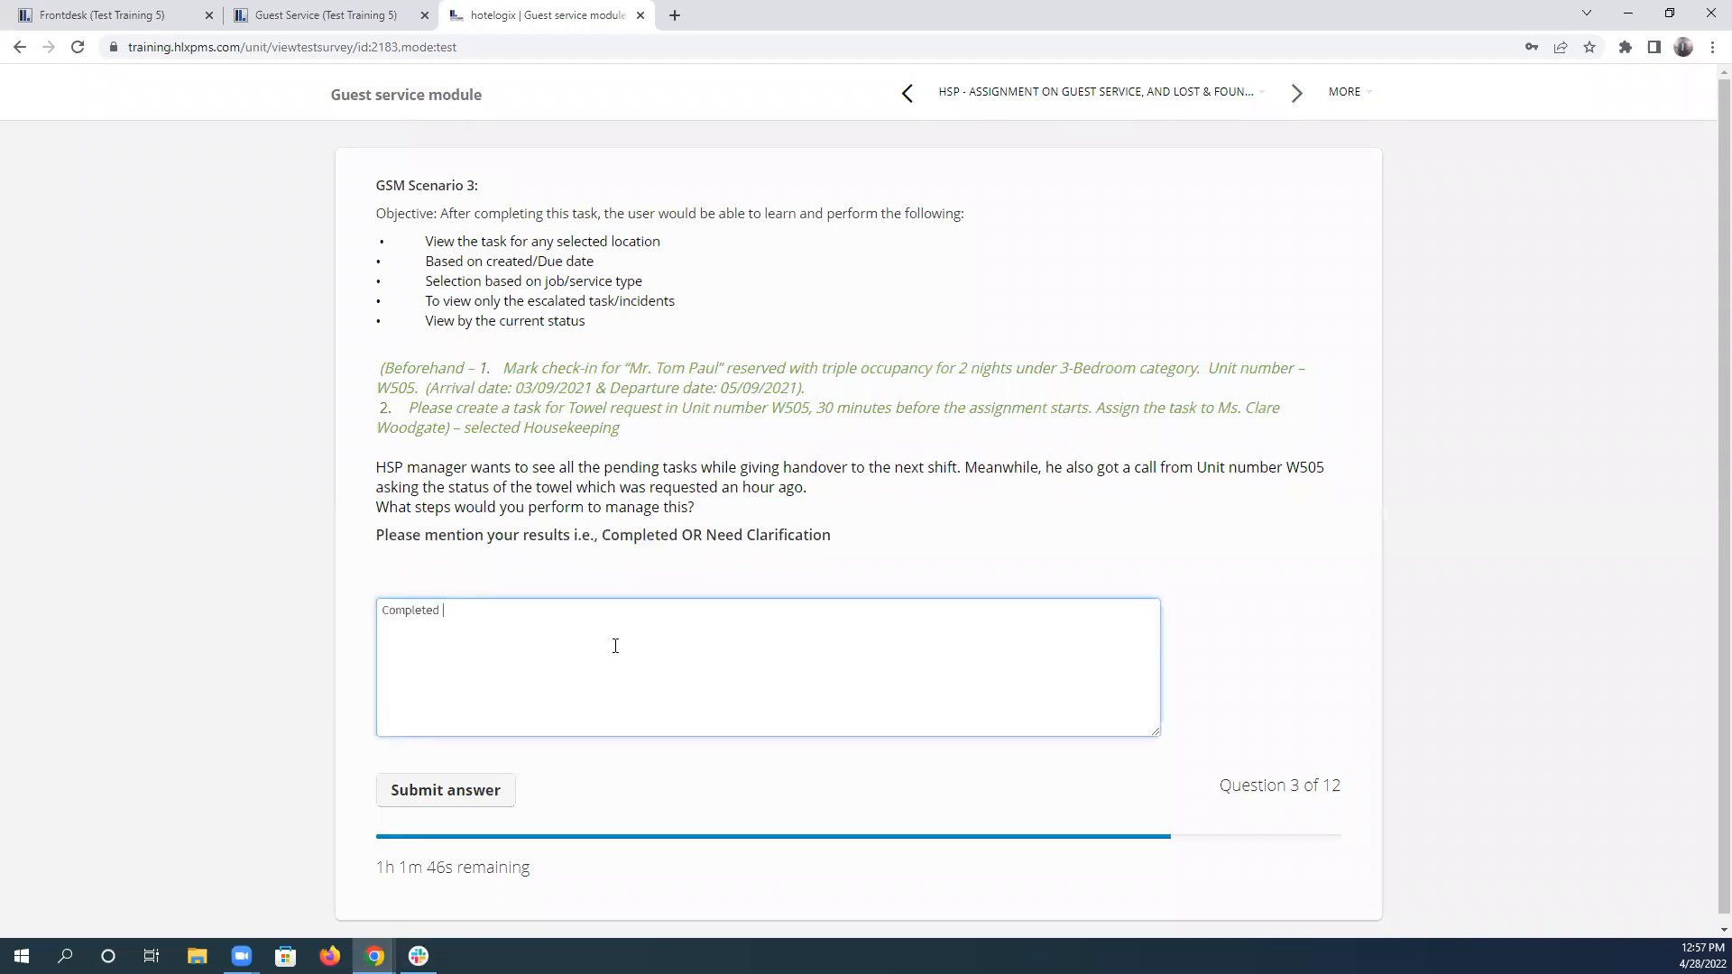
Submit the scenario 3 answer and go through scenario 4's objectives on reassigning, failed tasks, the task timeline and closing.
left_click(479, 788)
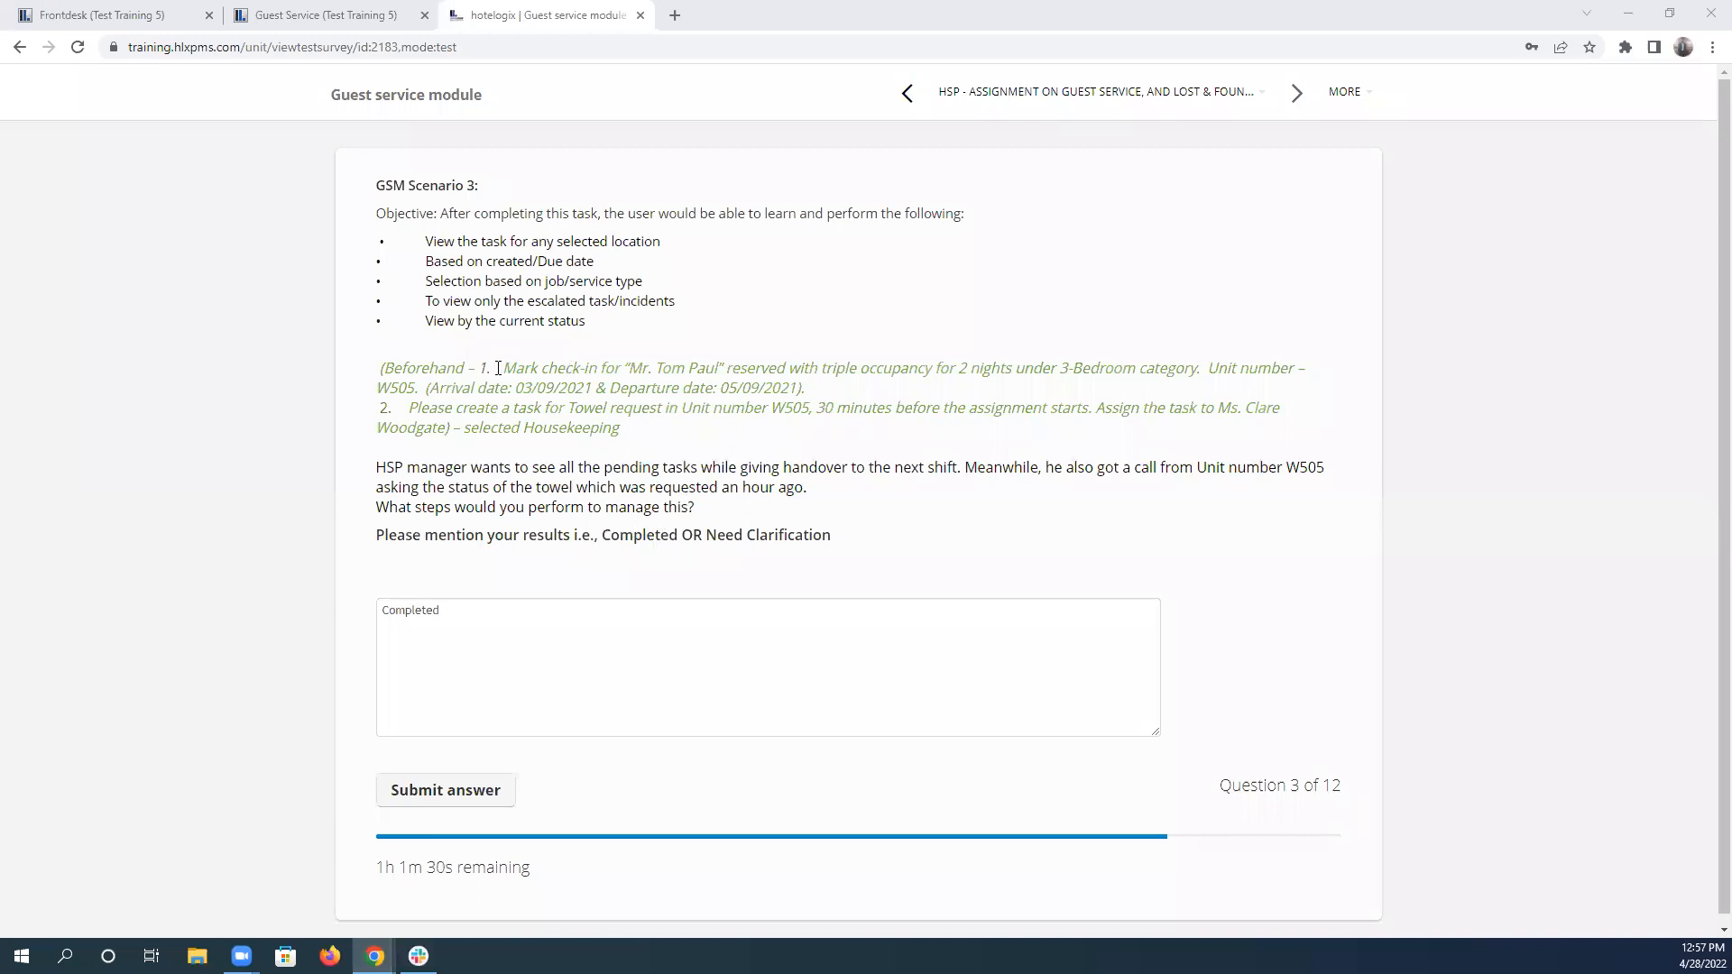
left_click(501, 798)
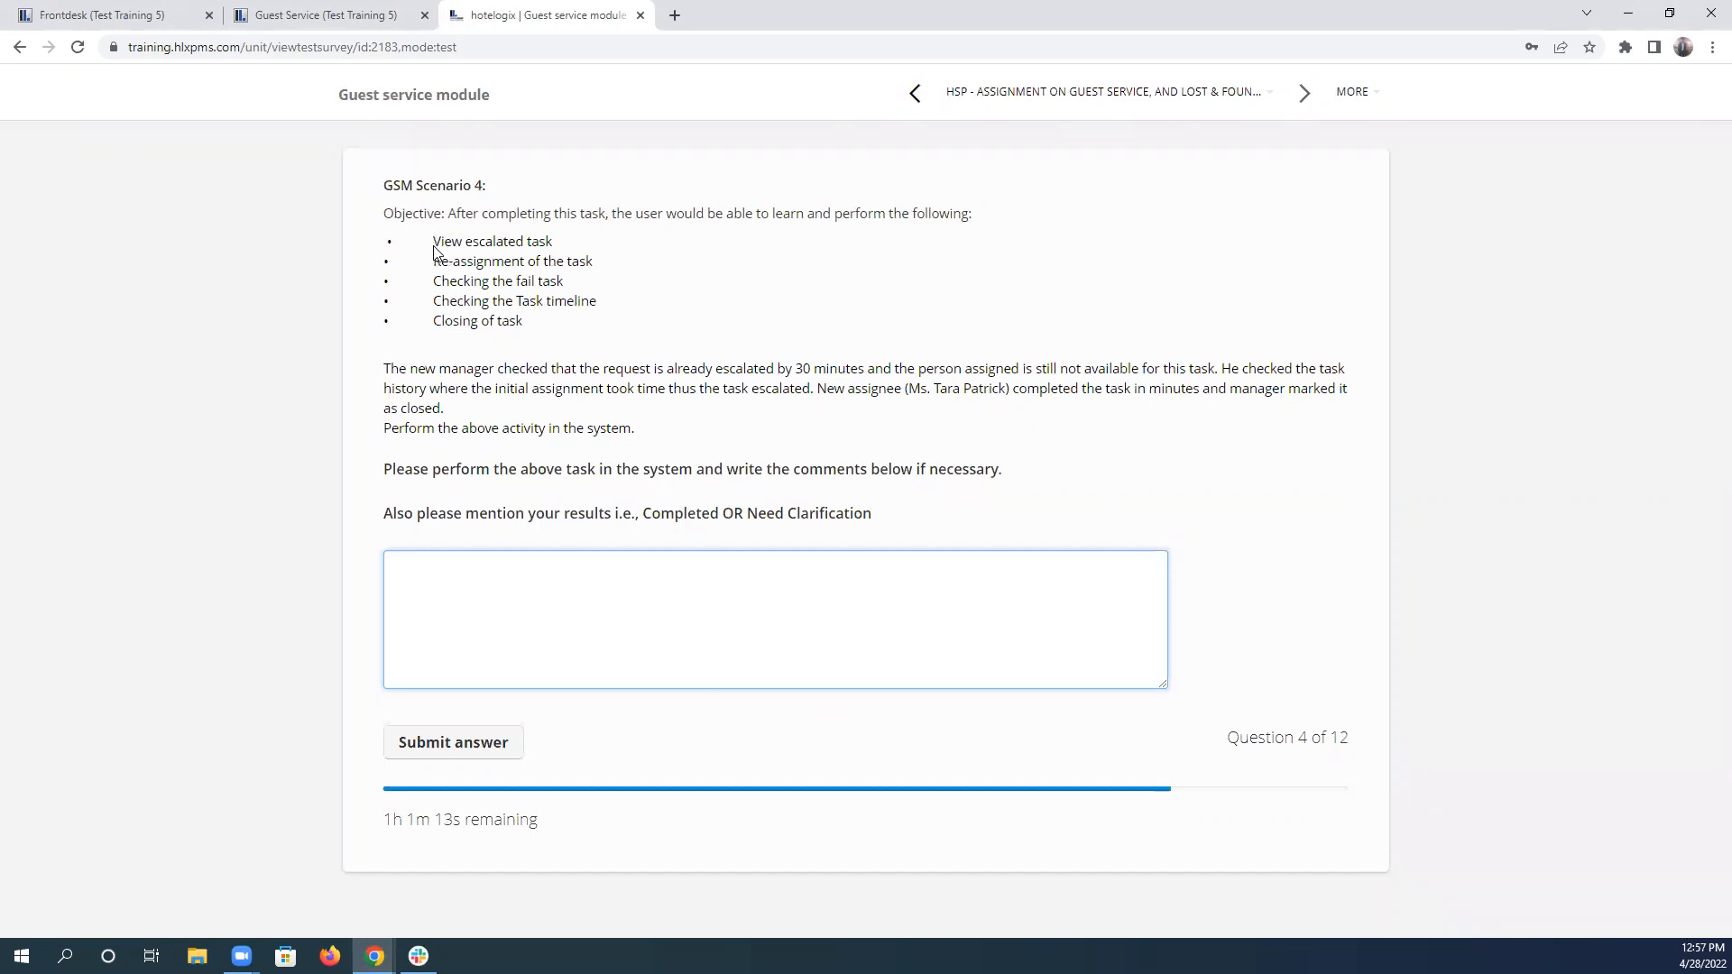
left_click_drag(431, 262, 587, 262)
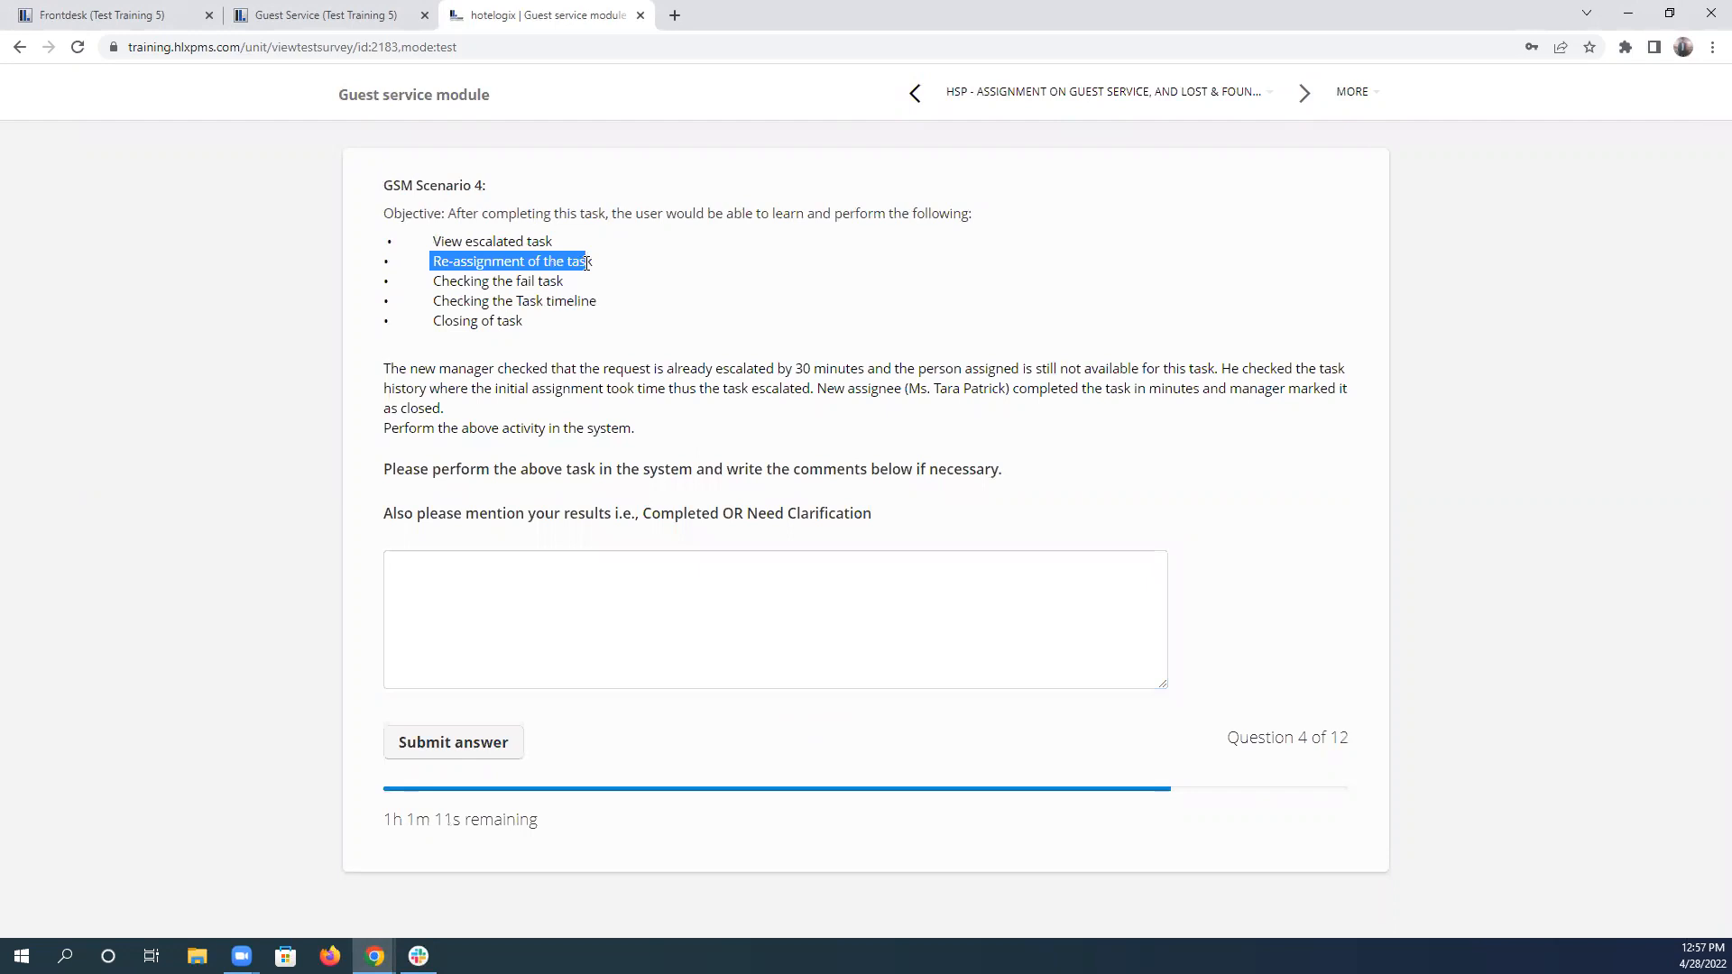
left_click_drag(432, 280, 577, 288)
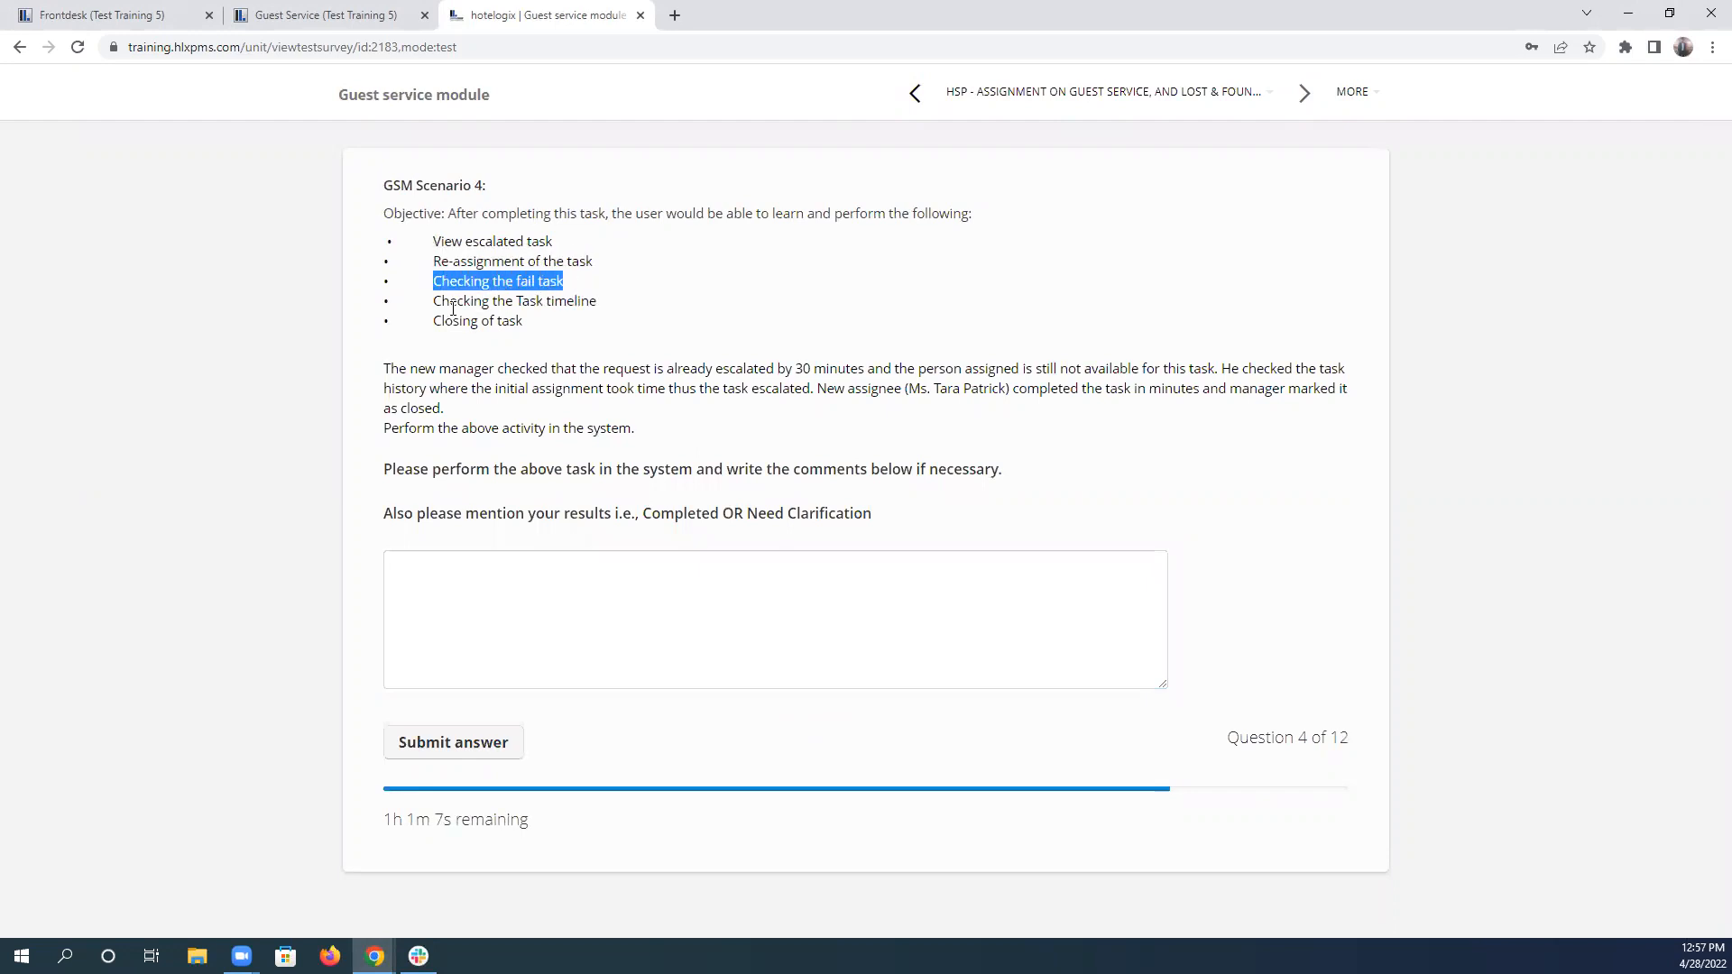
left_click_drag(442, 302, 618, 311)
left_click_drag(434, 322, 539, 337)
Clear the W505 unit and Hand Towel service filters in the Guest Service task list and search for all in-progress tasks.
left_click(309, 8)
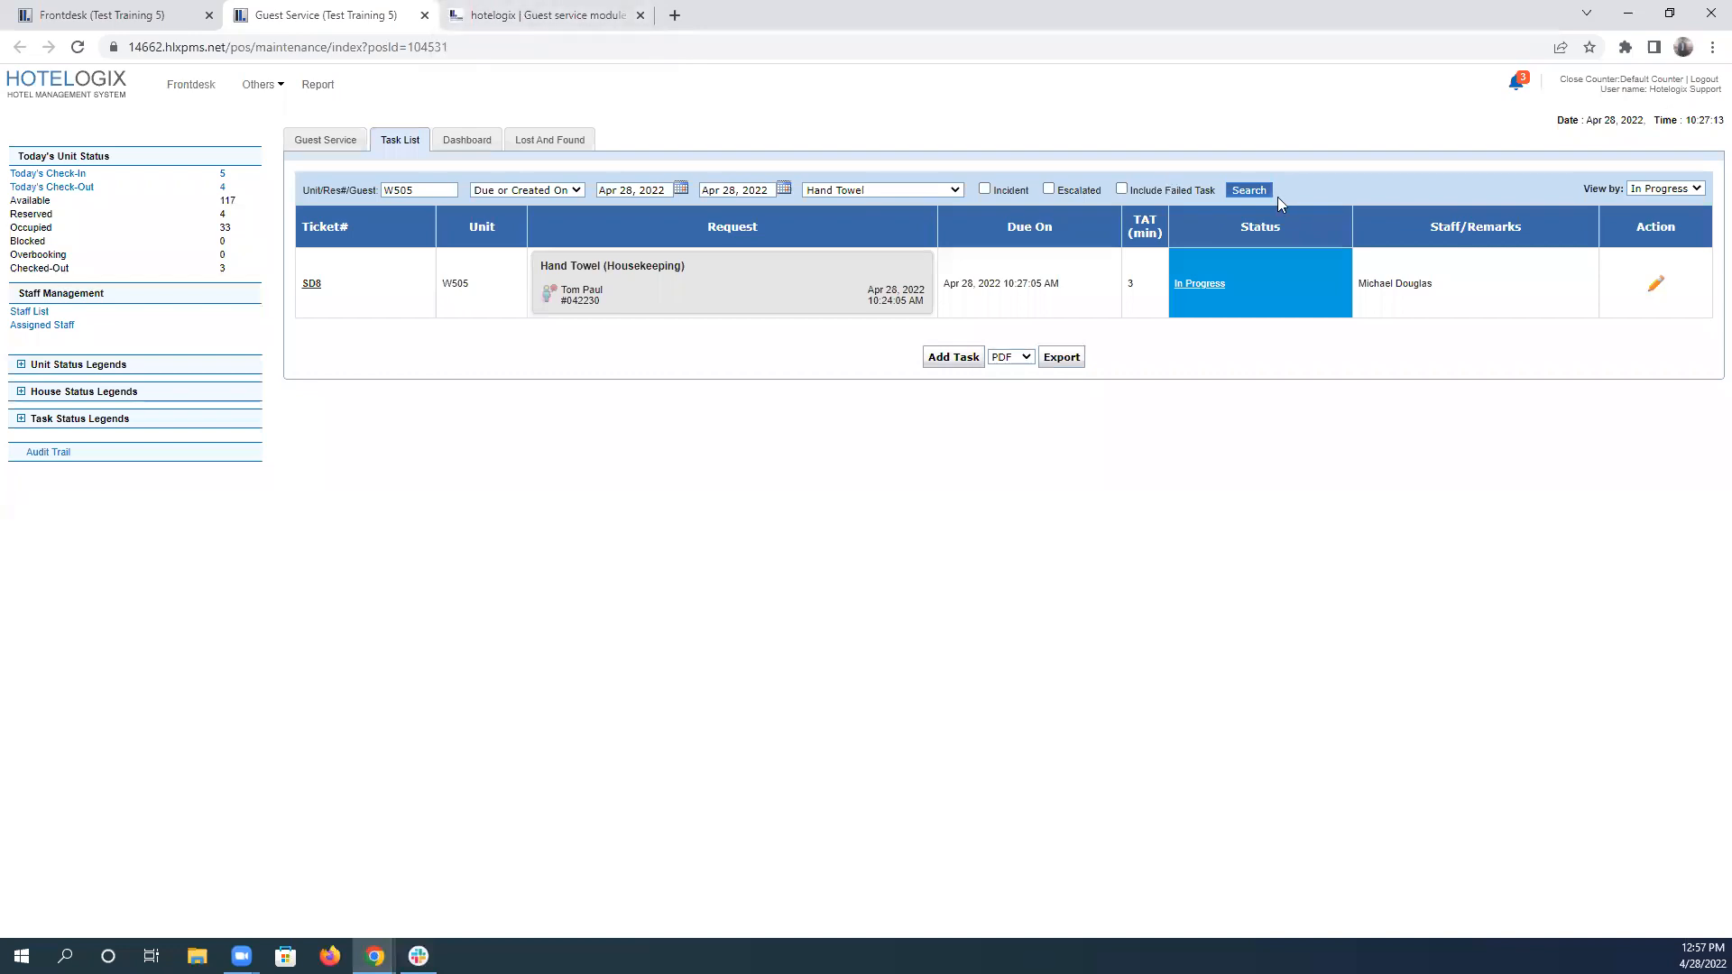
left_click(1250, 191)
left_click_drag(436, 190, 190, 179)
key("BackSpace")
left_click(893, 191)
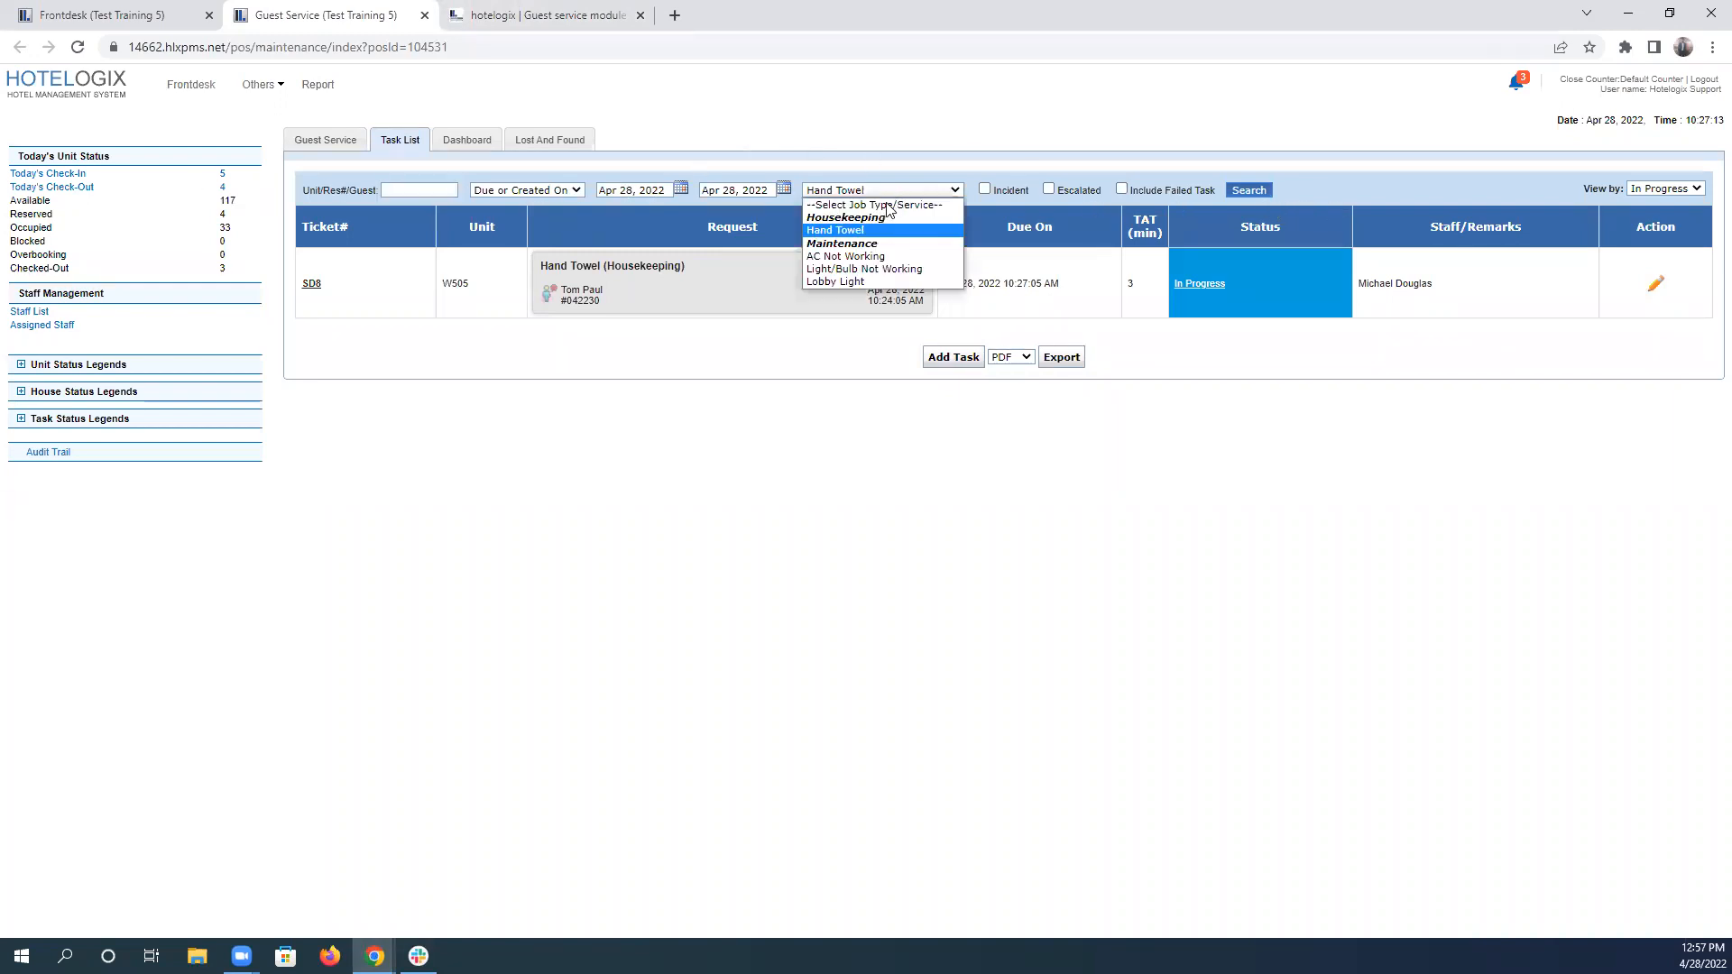
left_click(893, 204)
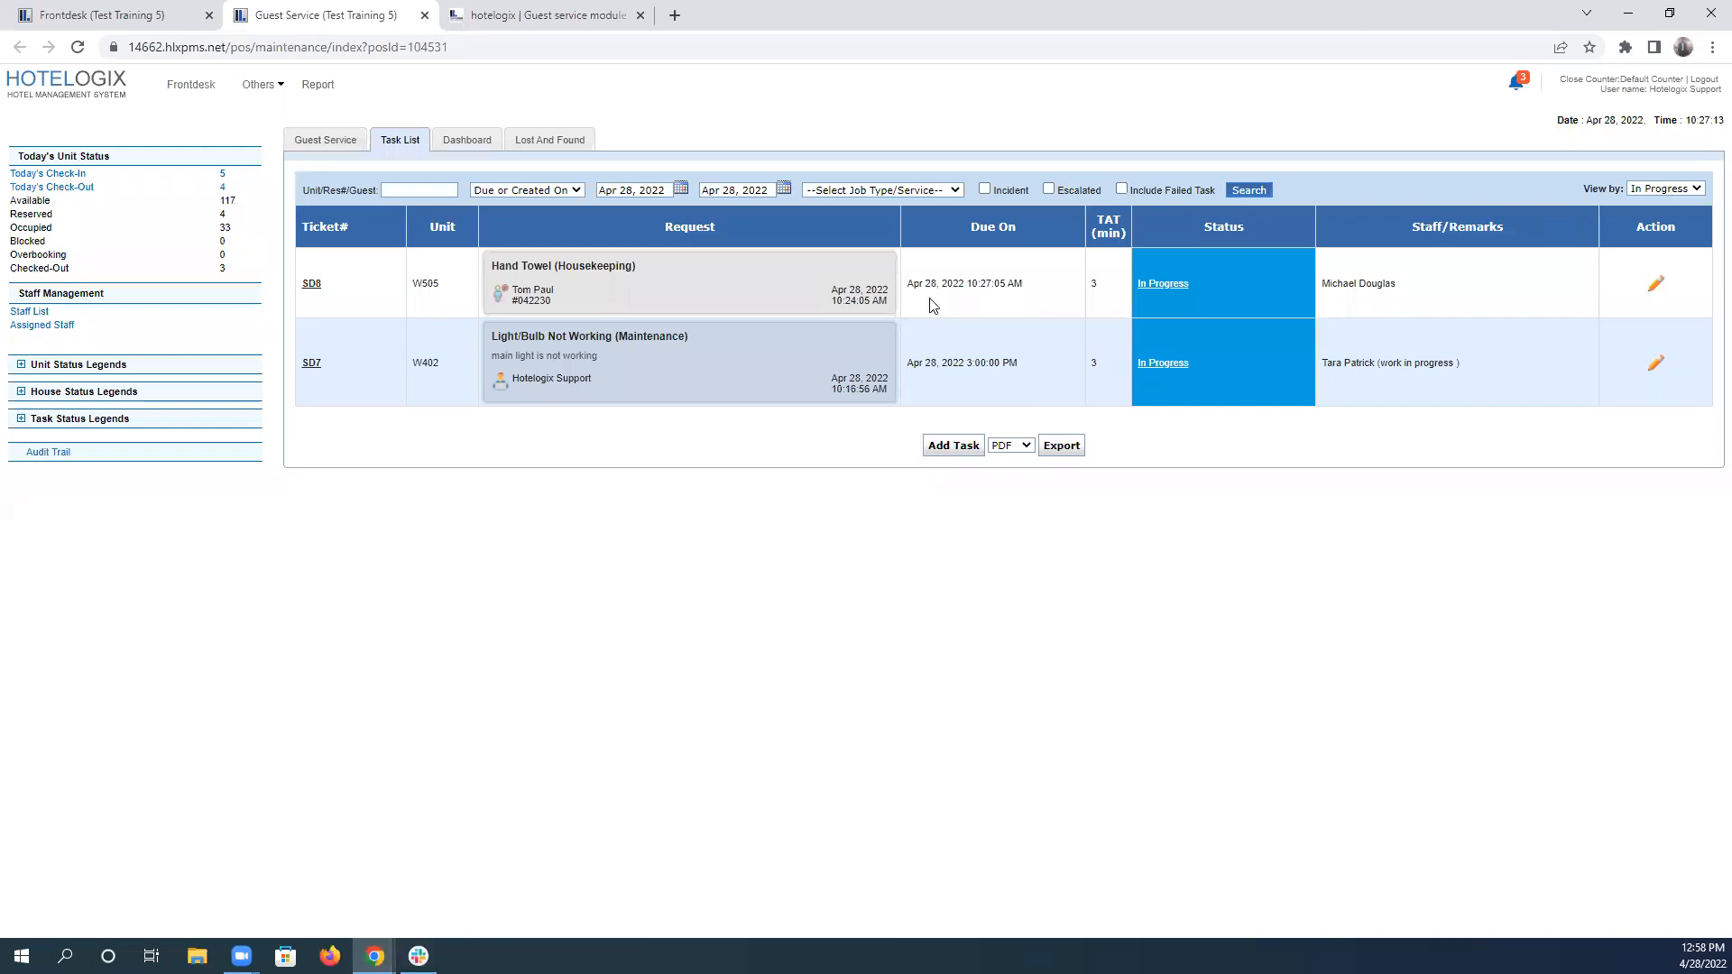
left_click(1258, 191)
Reread scenario 4's description in the test and rerun the task list search to check for an escalated task.
left_click(462, 13)
left_click_drag(385, 367, 565, 422)
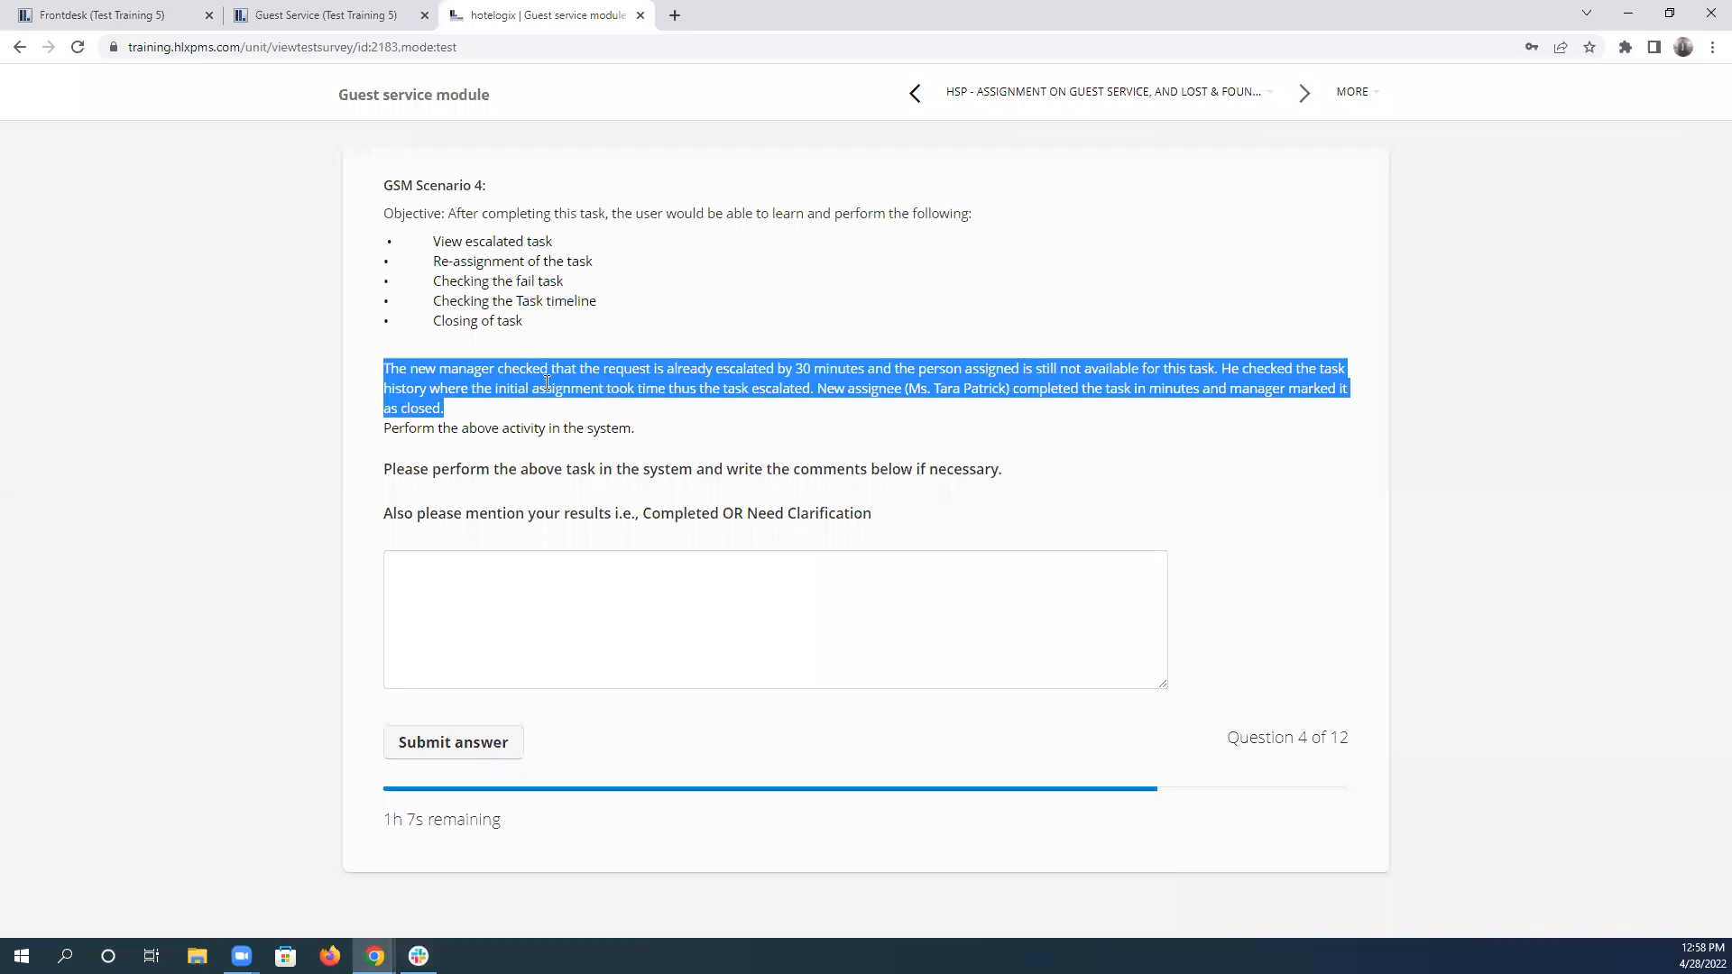
left_click(347, 16)
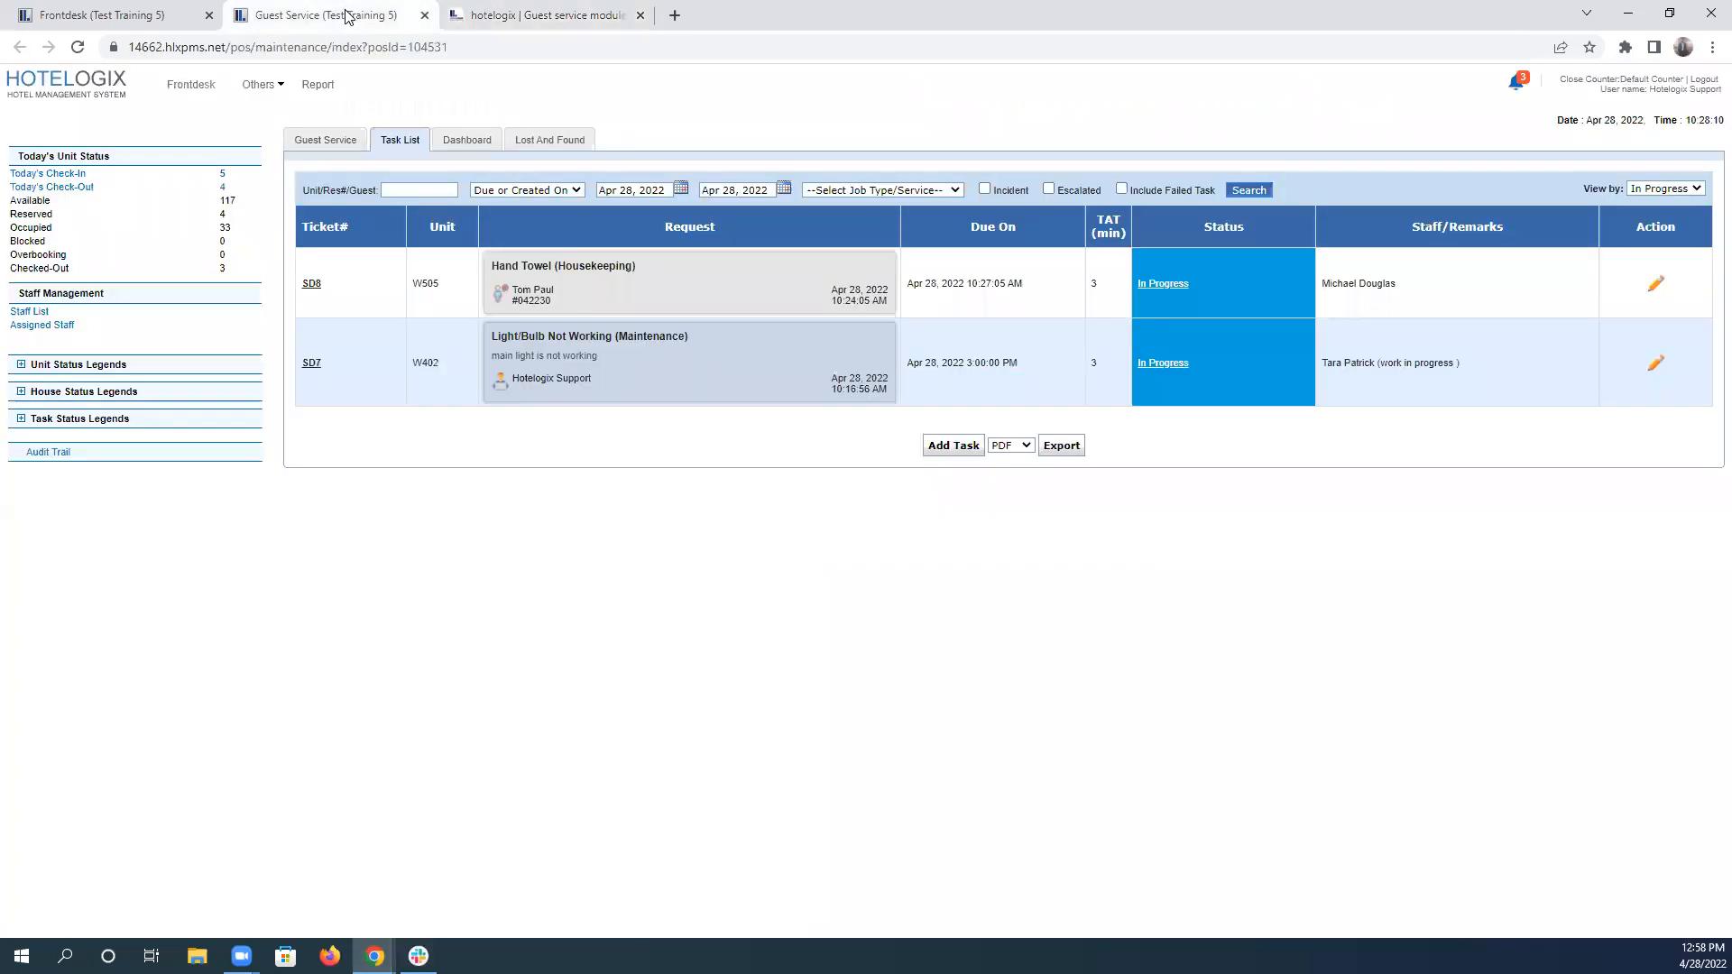
left_click(1245, 193)
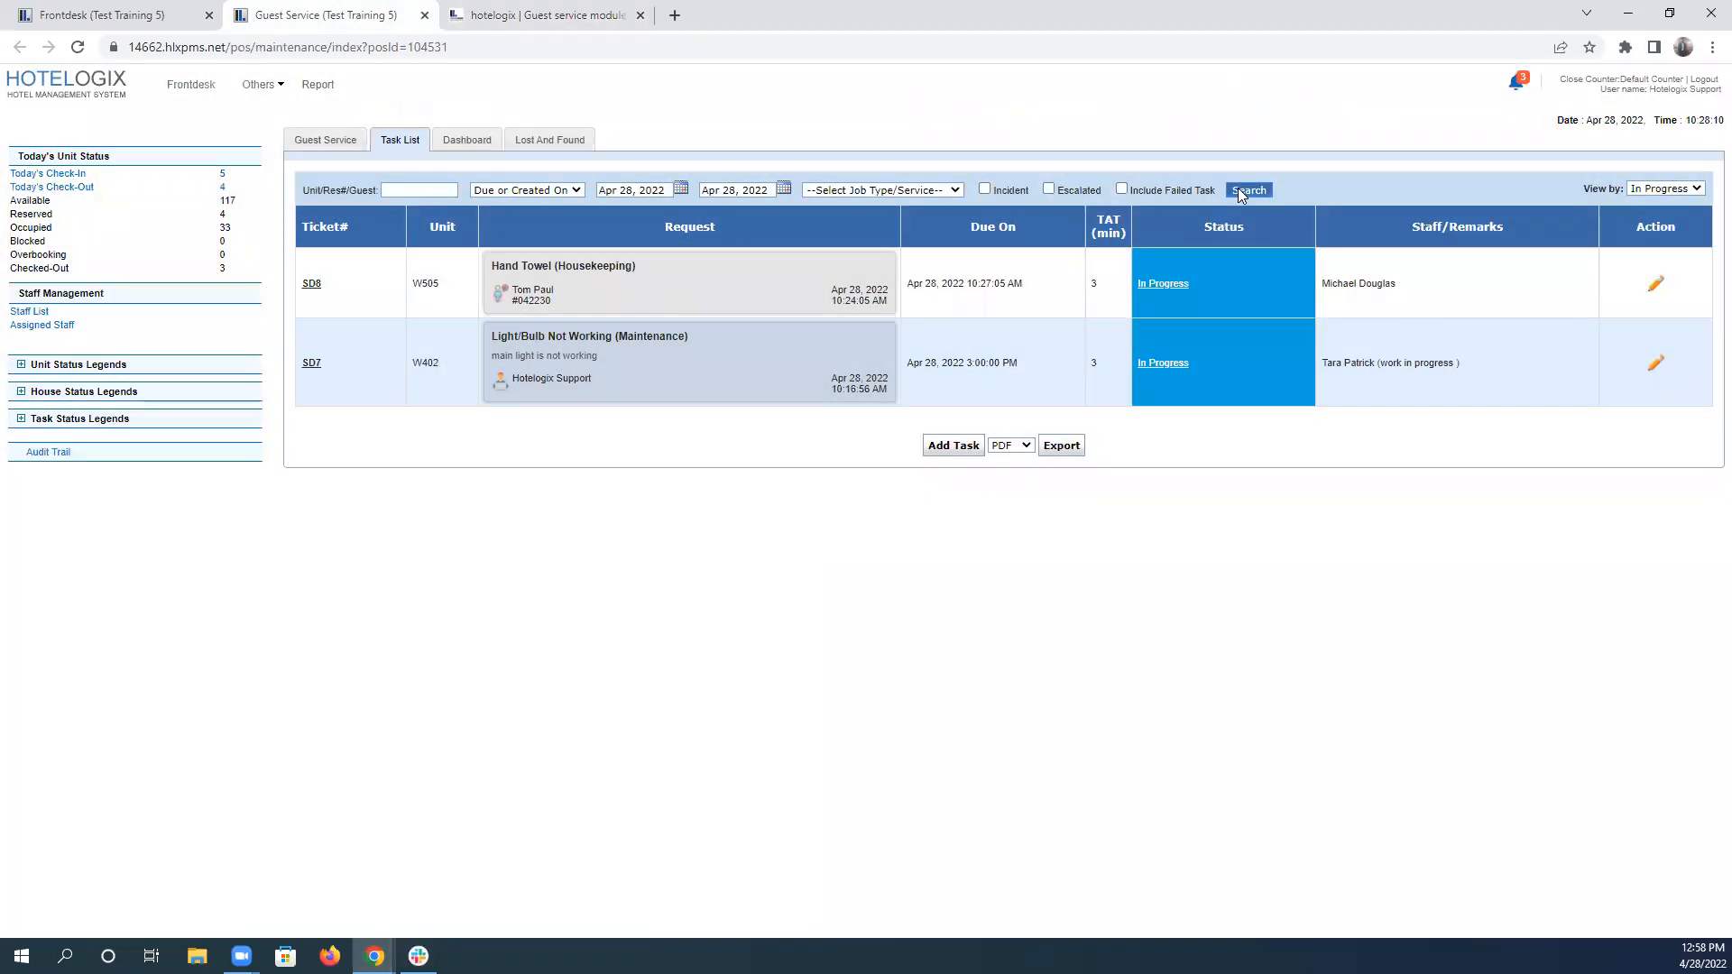
left_click(1242, 196)
left_click(1243, 196)
left_click(1243, 196)
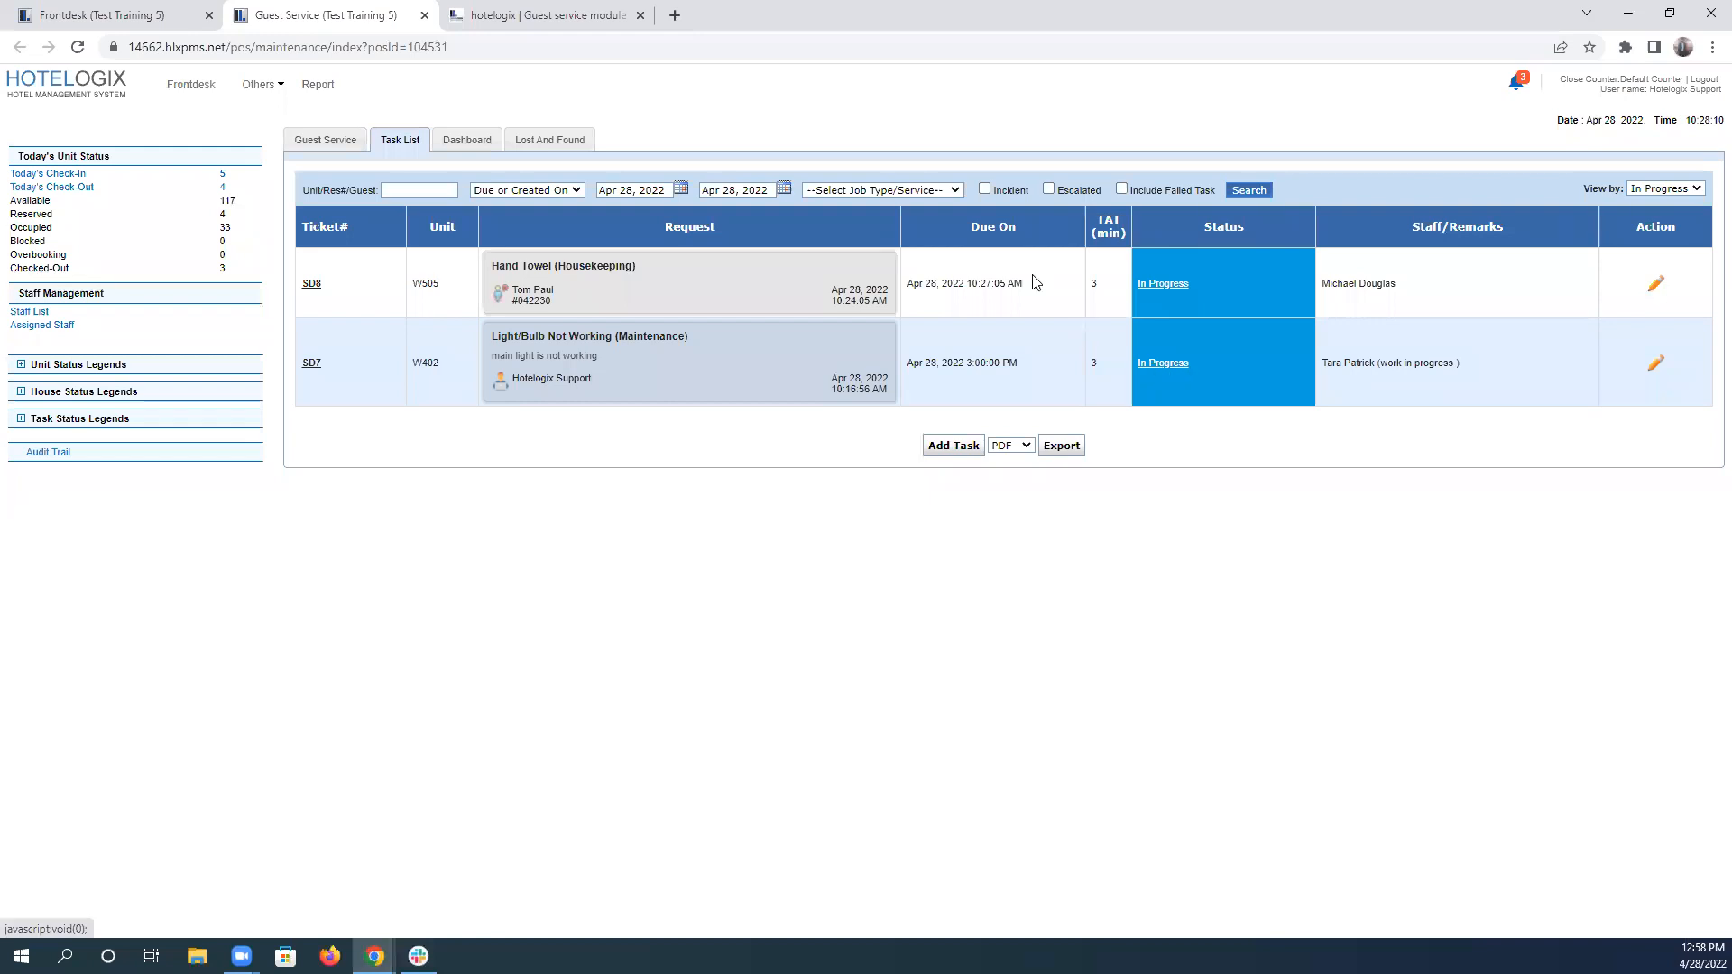
left_click(1236, 192)
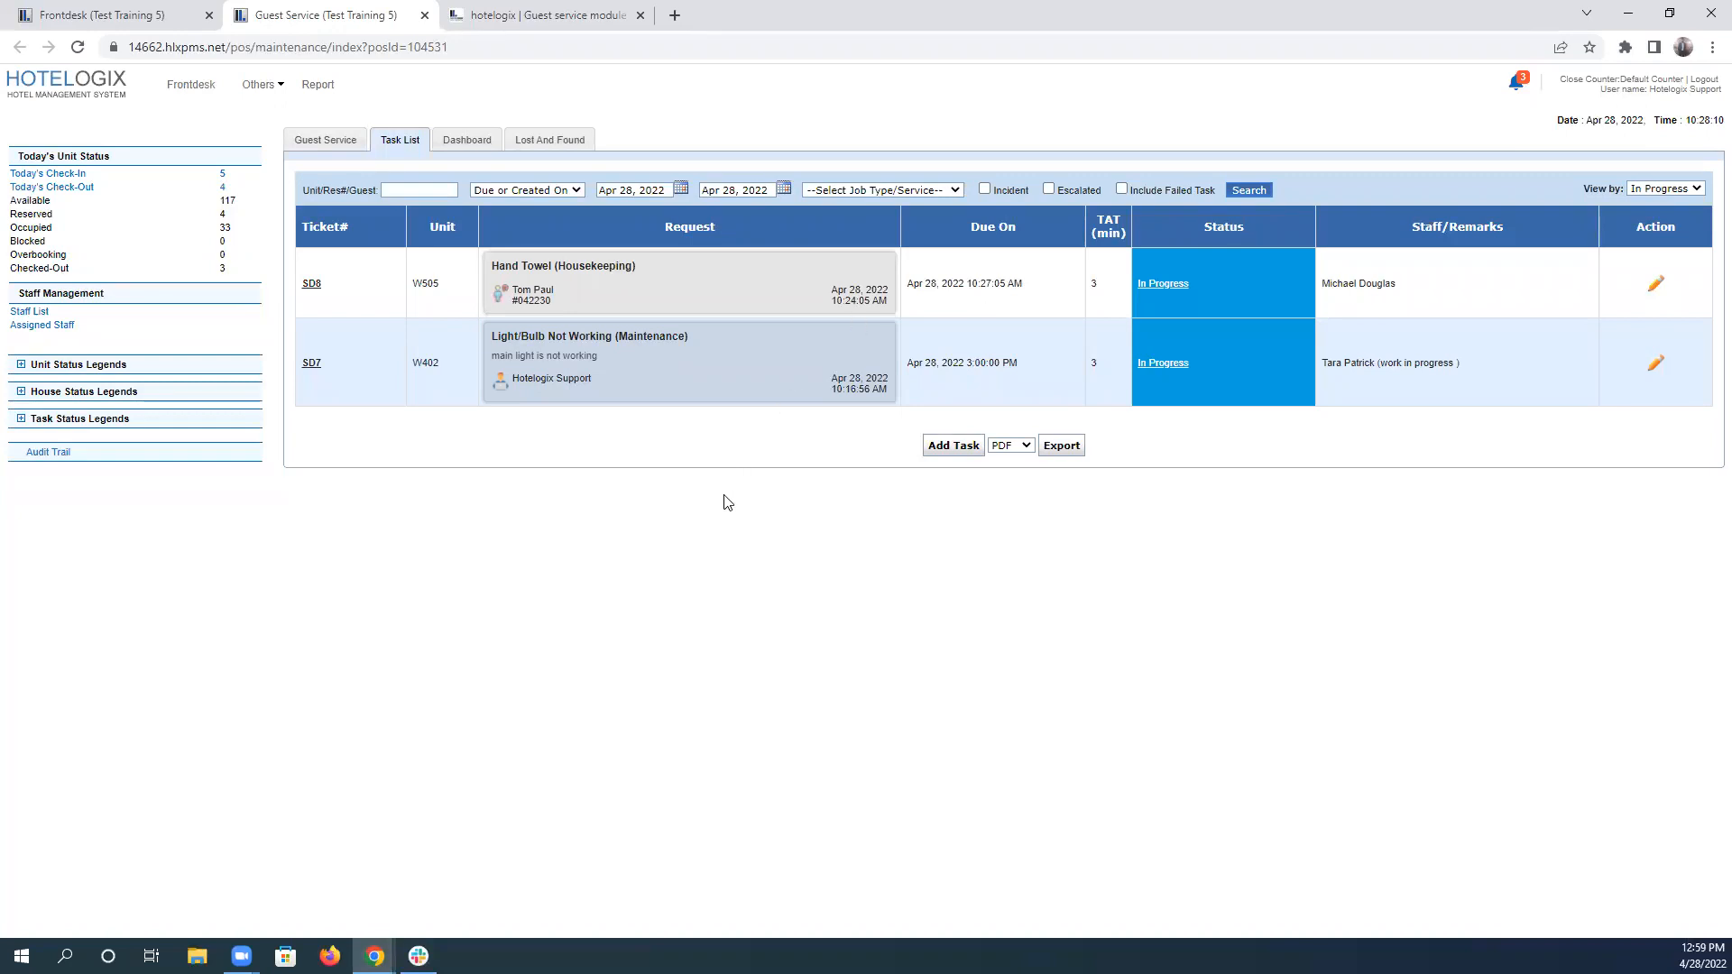
left_click(1249, 190)
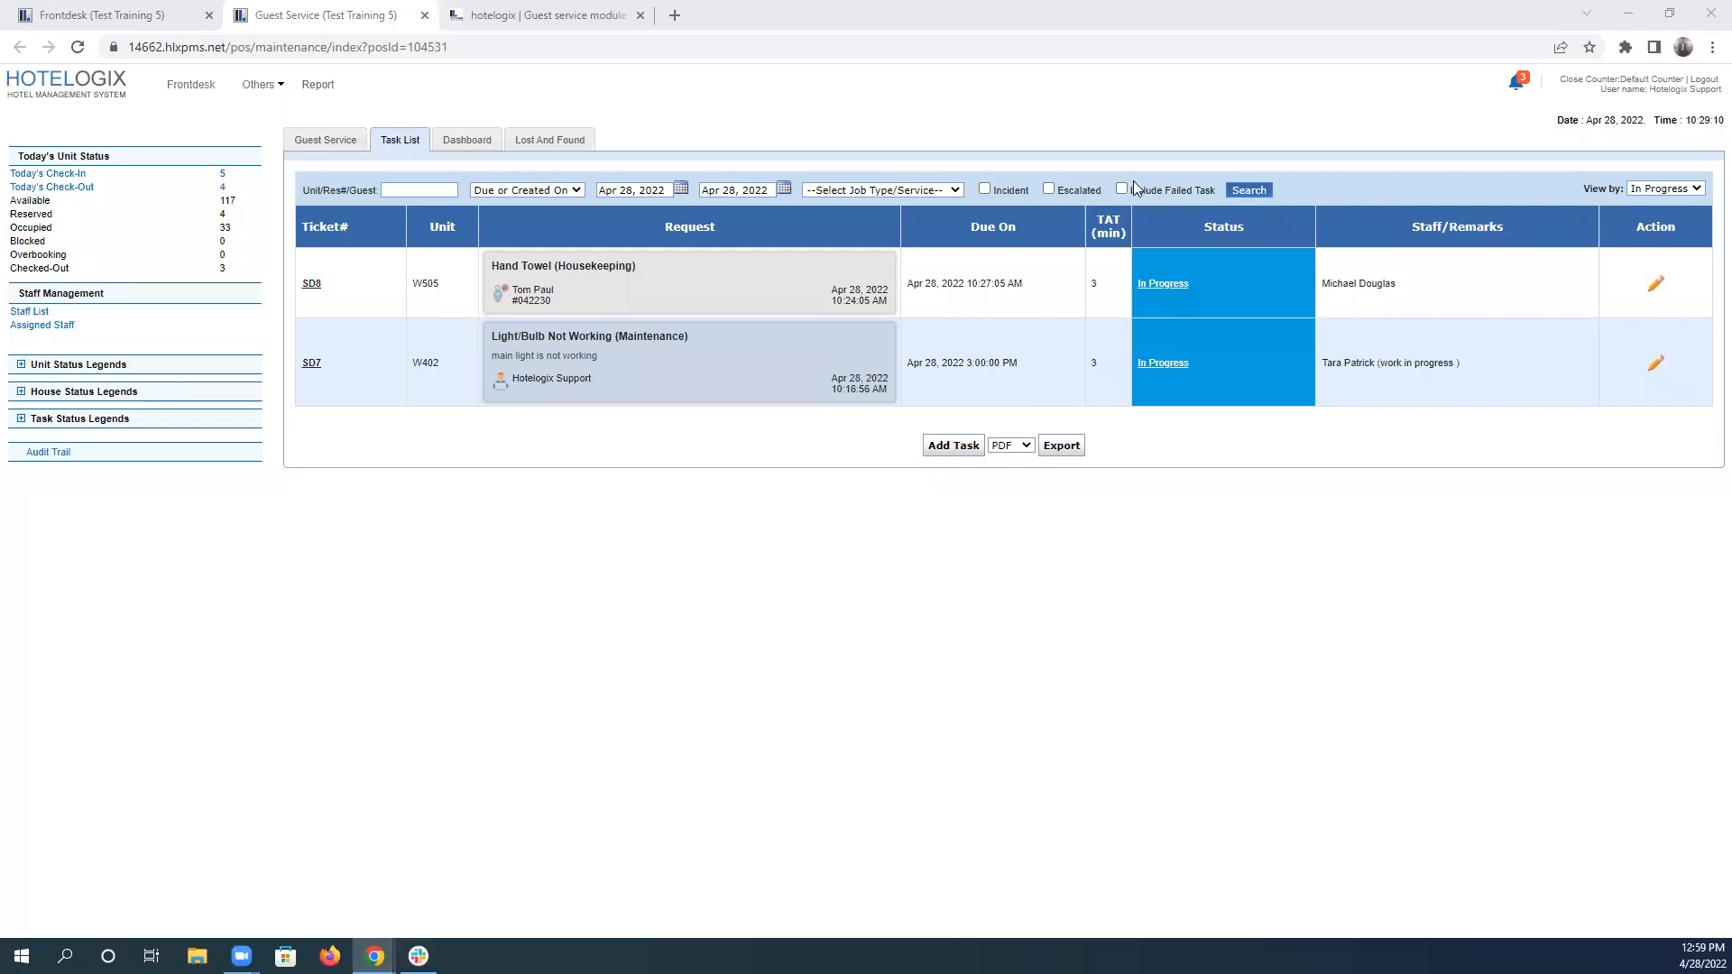
left_click(1249, 191)
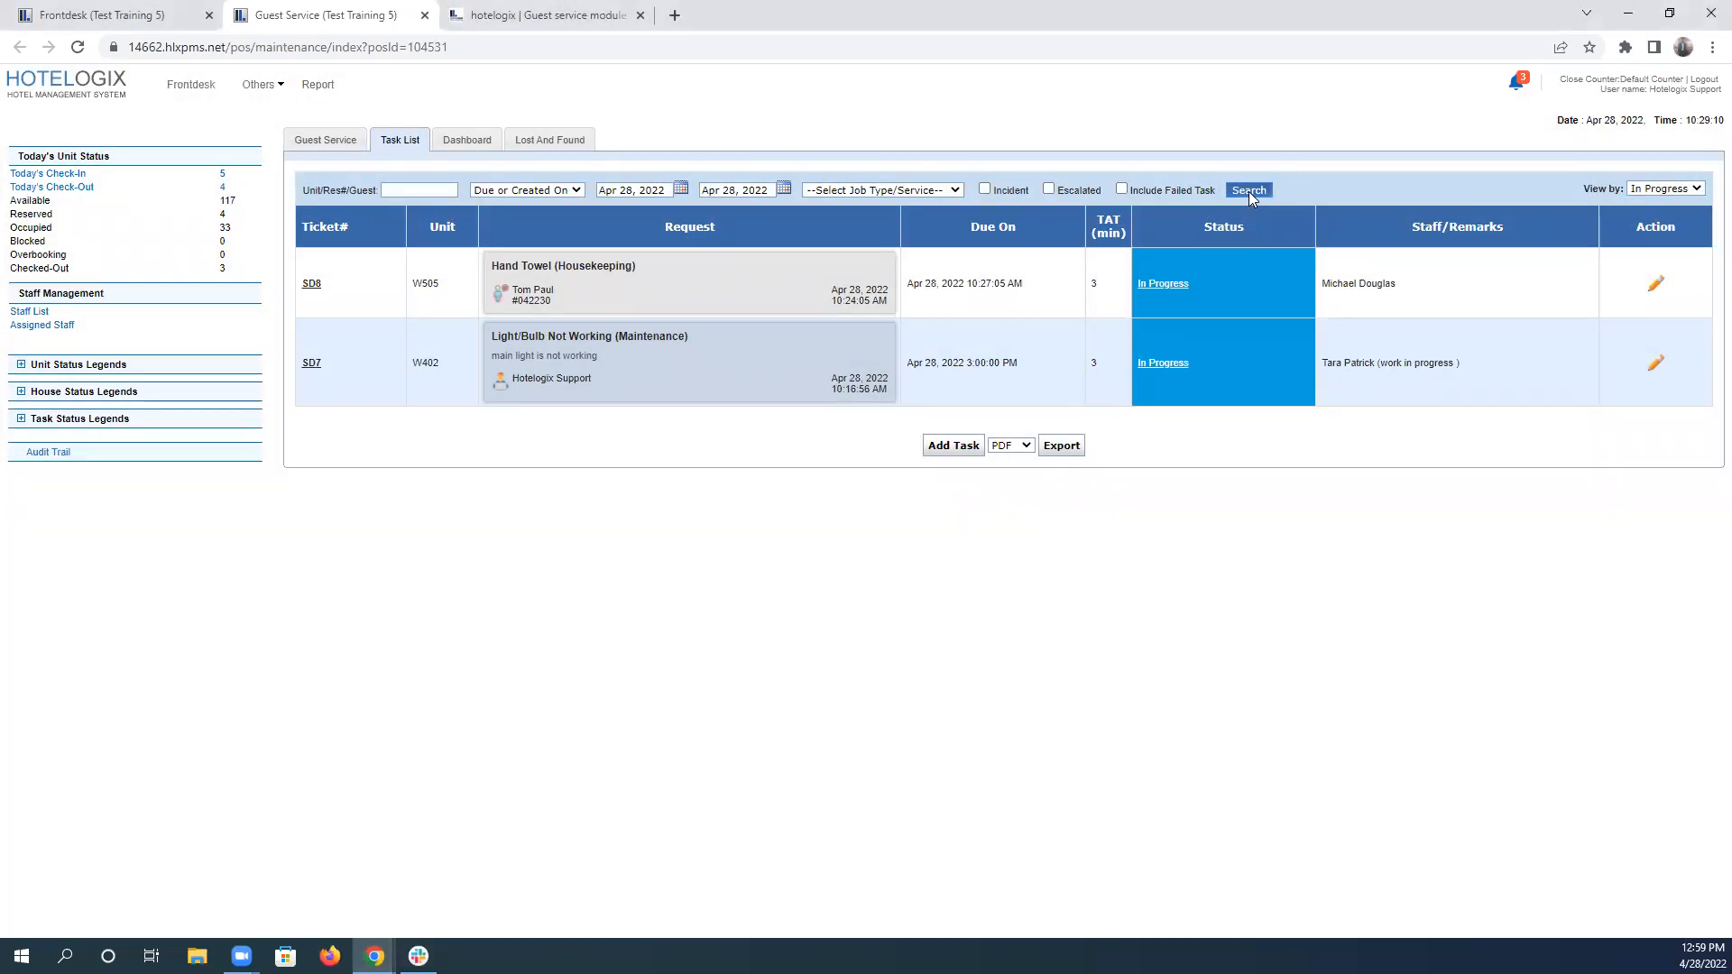
Reload the Guest Service page, reopen its task list and search again to check the hand towel task's escalation status.
left_click(78, 47)
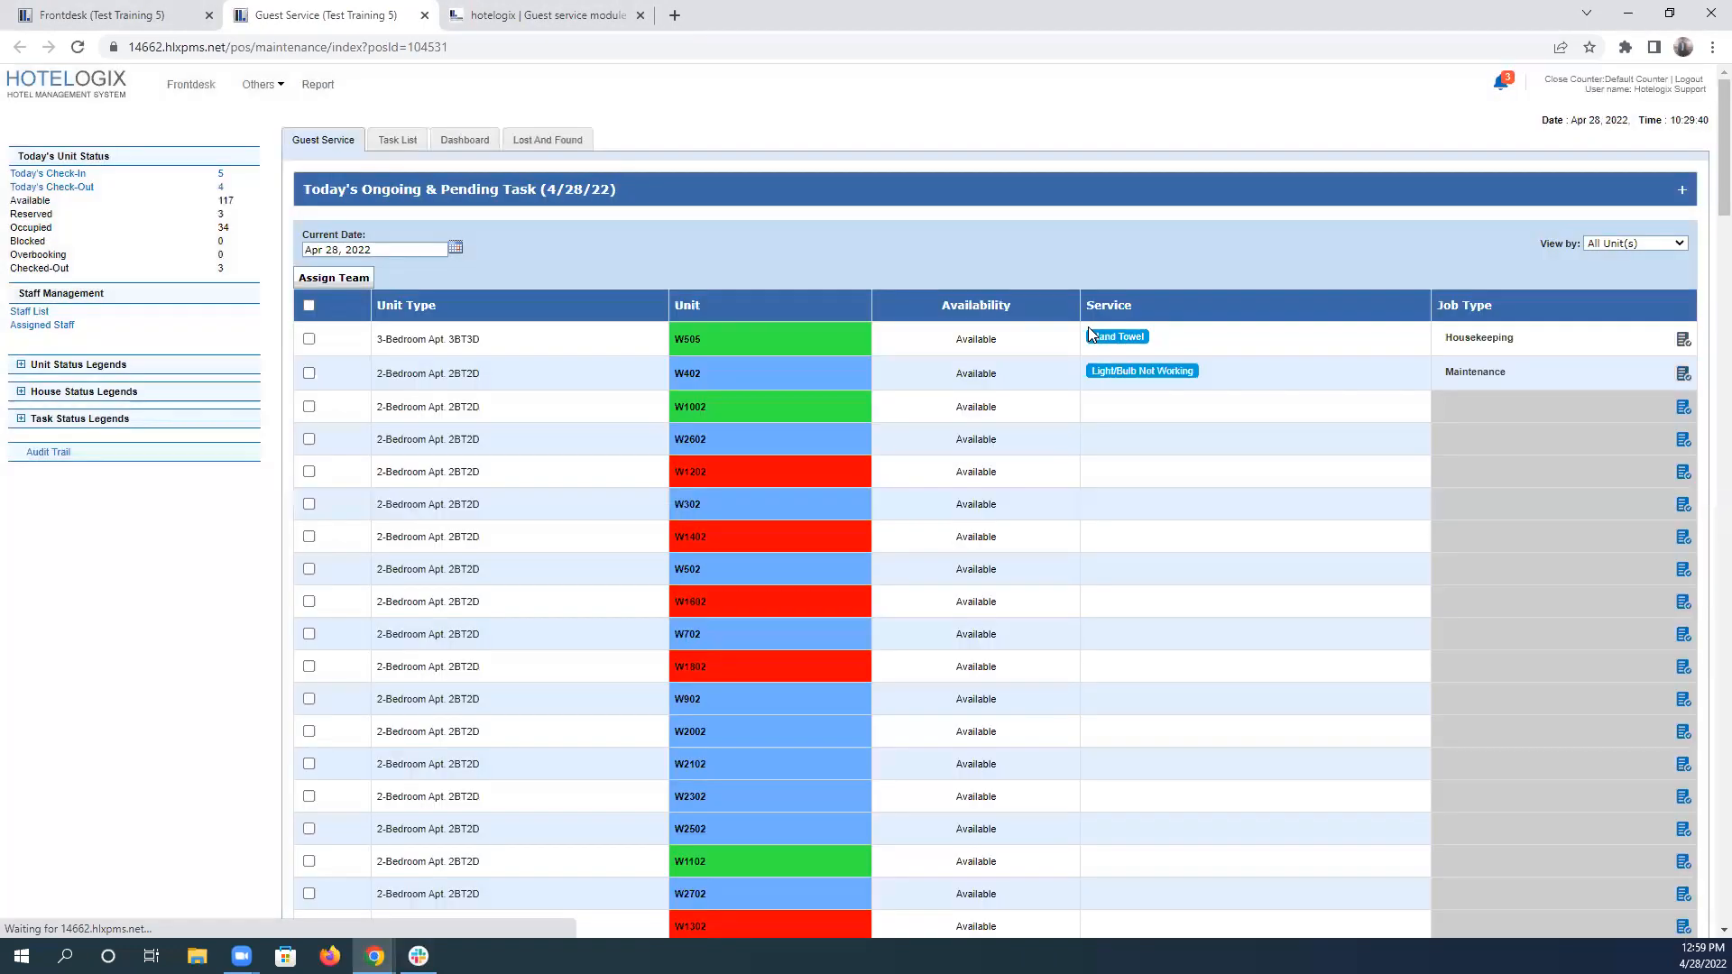
left_click(397, 139)
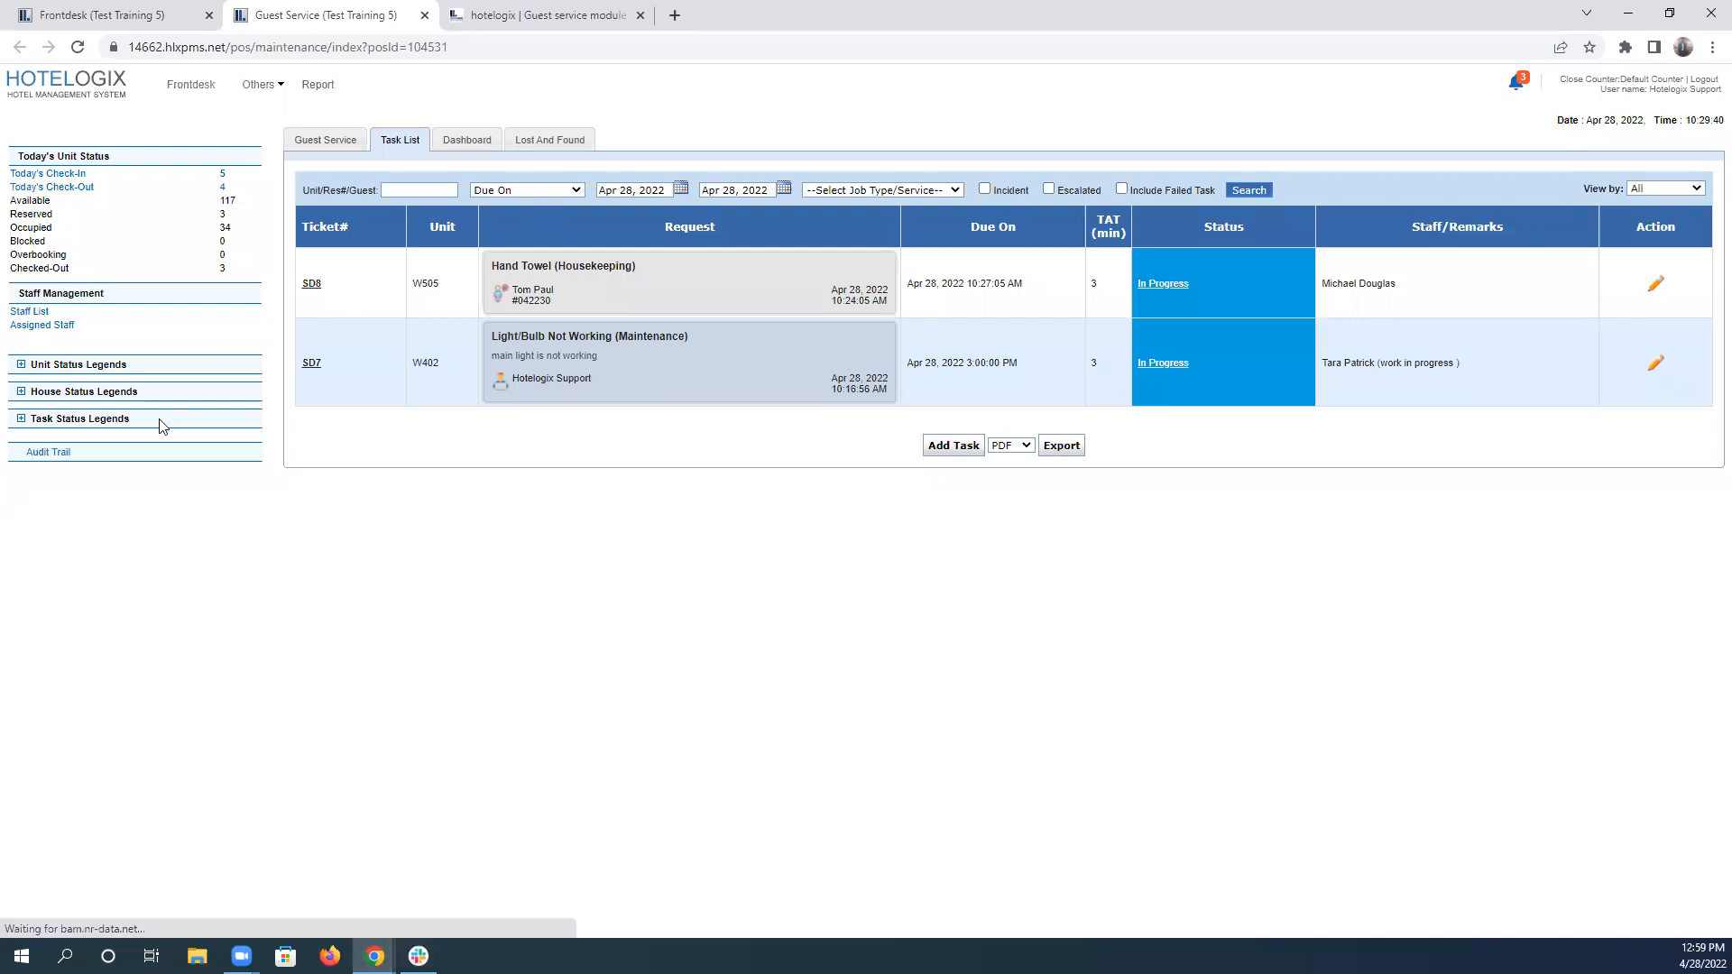
left_click(549, 15)
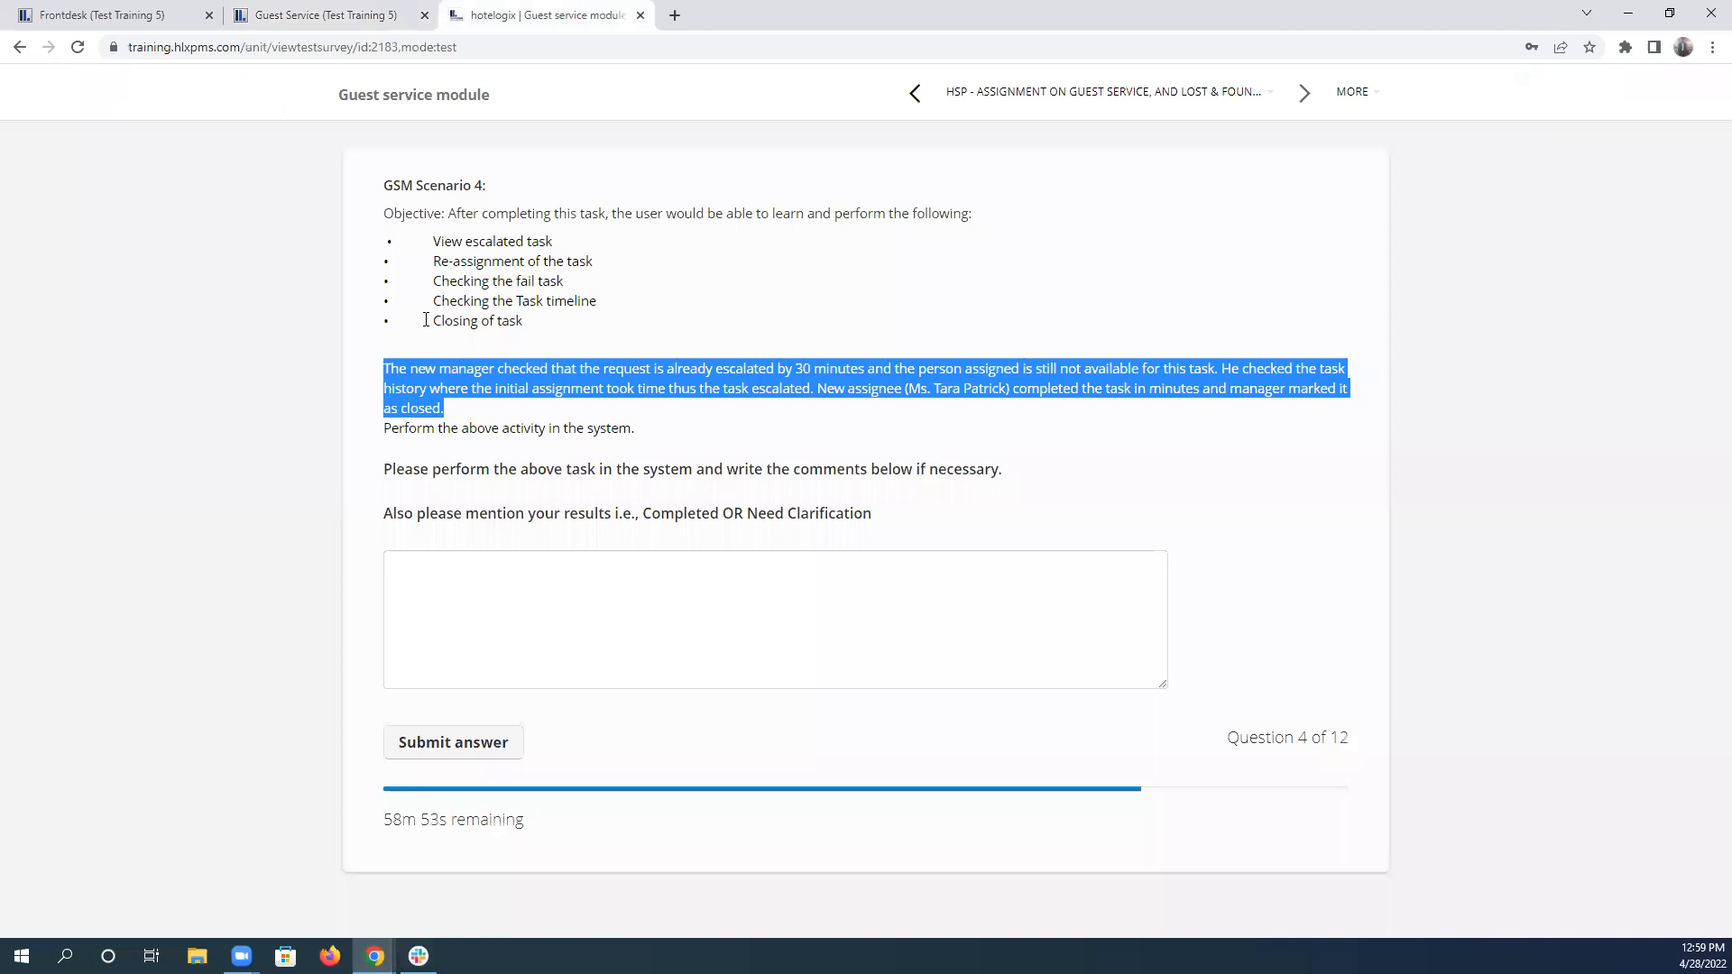
left_click(322, 15)
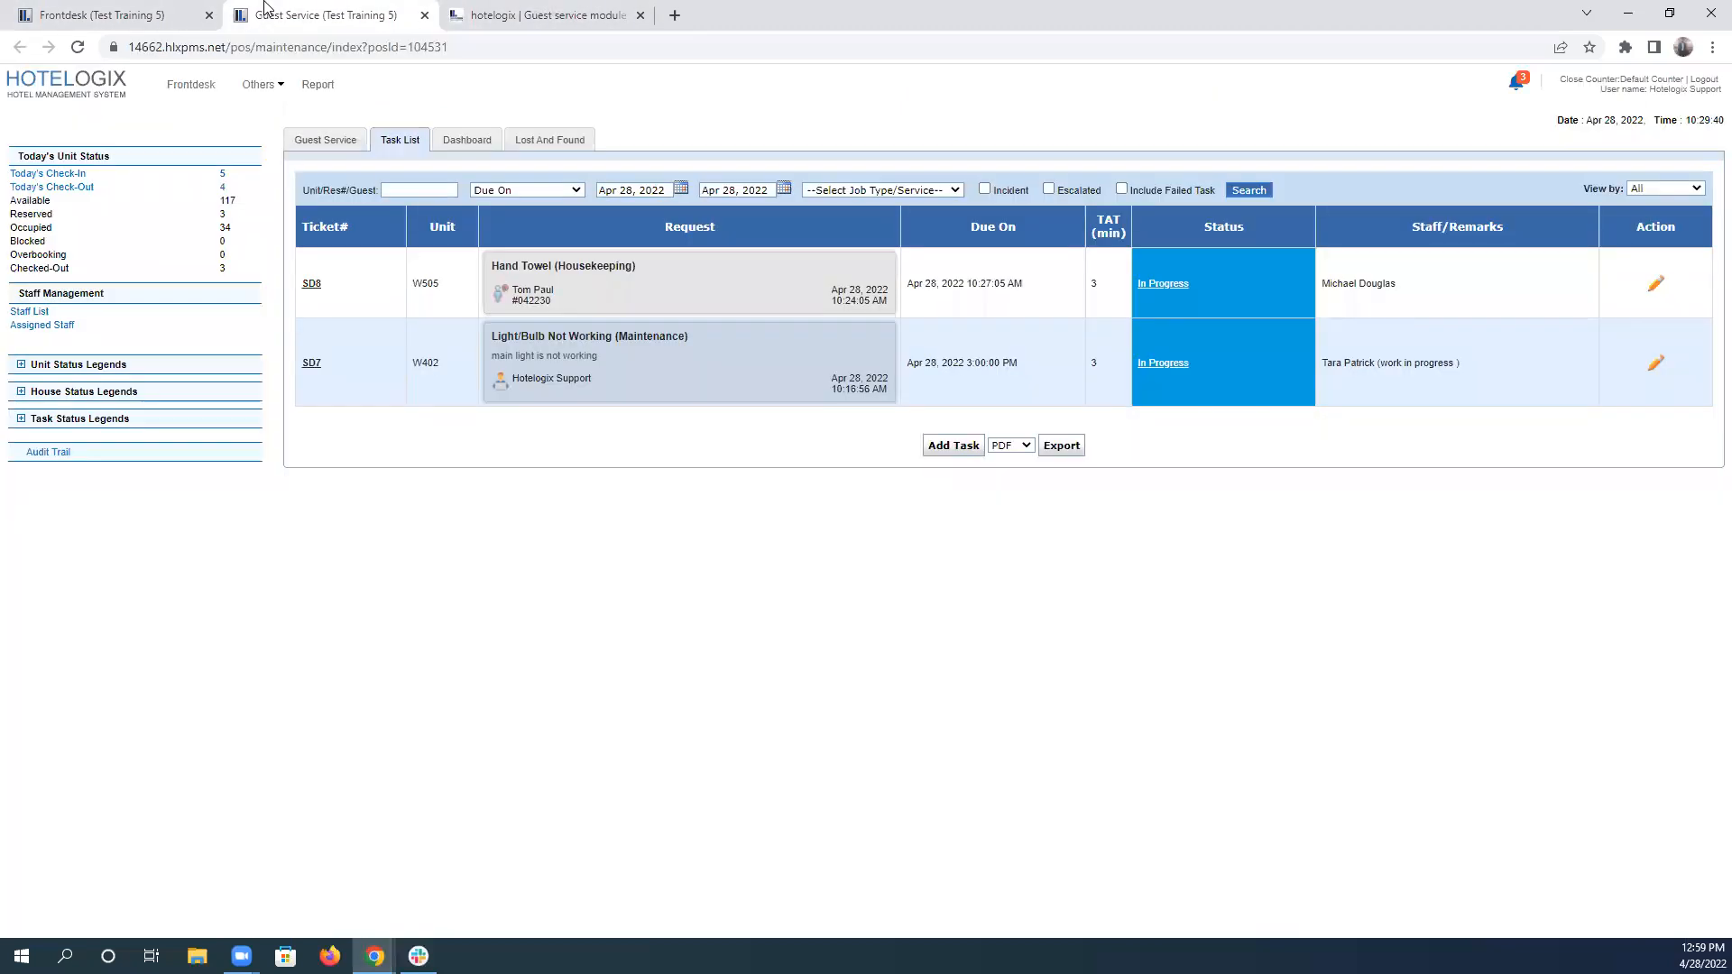
left_click(1265, 191)
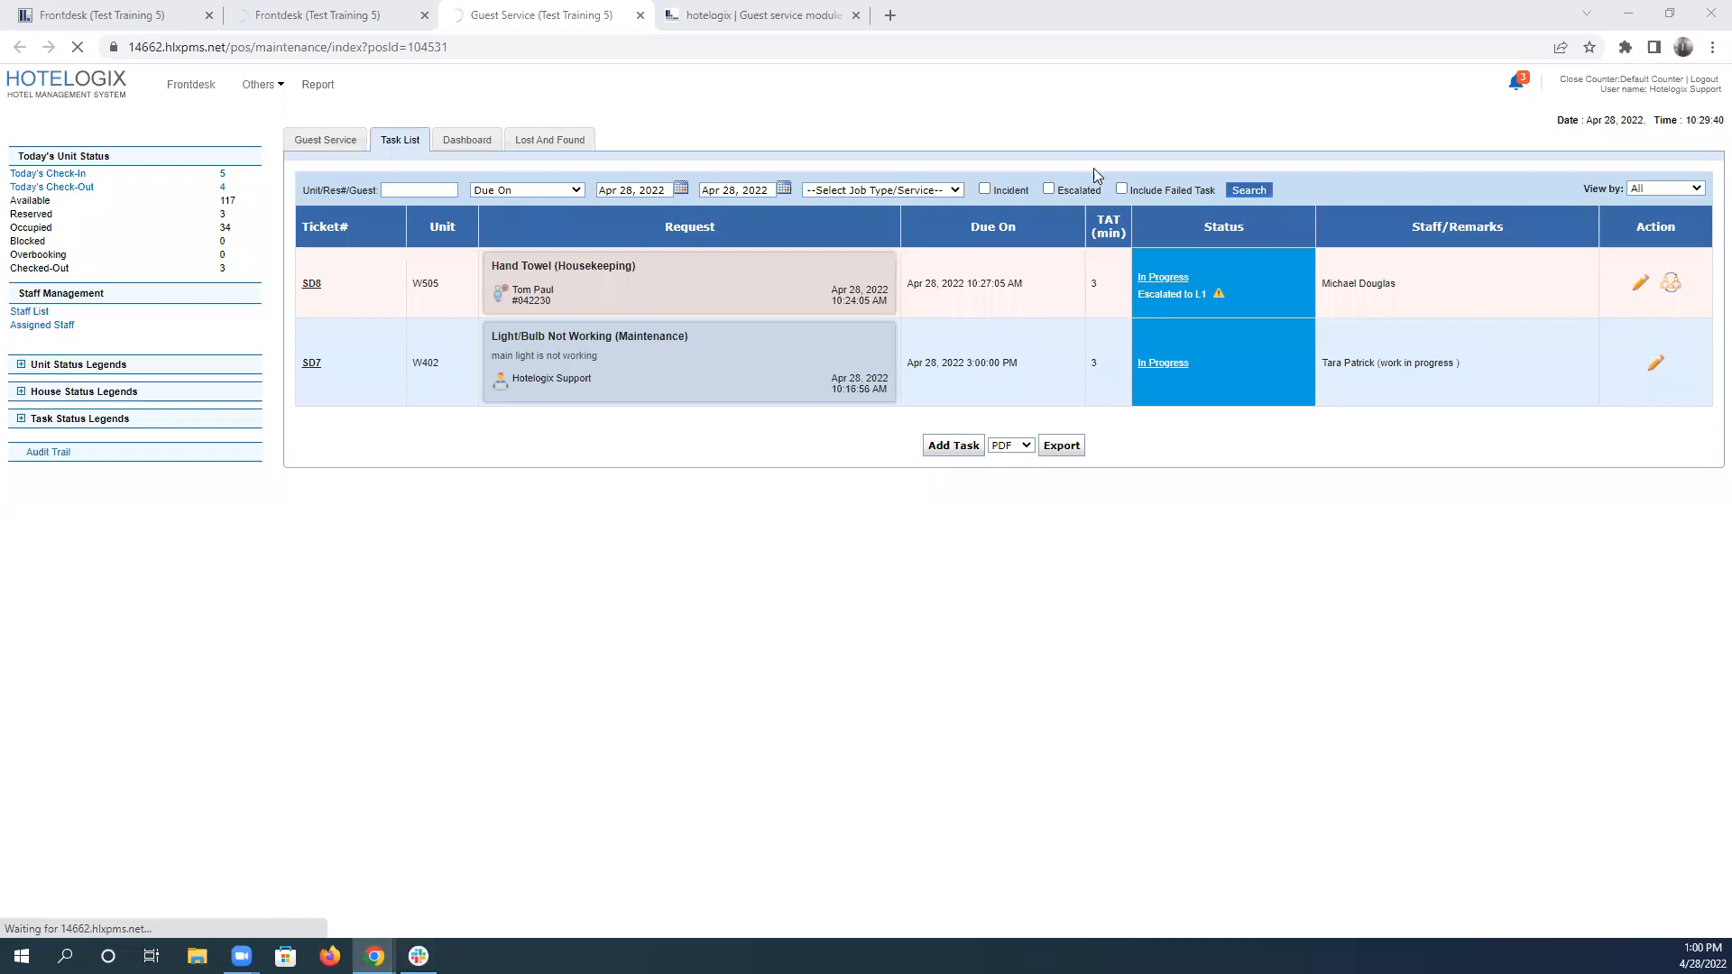
Review scenario 4's paragraph in the test, highlighting the "by 30 minutes" escalation condition.
left_click(774, 14)
left_click(389, 369)
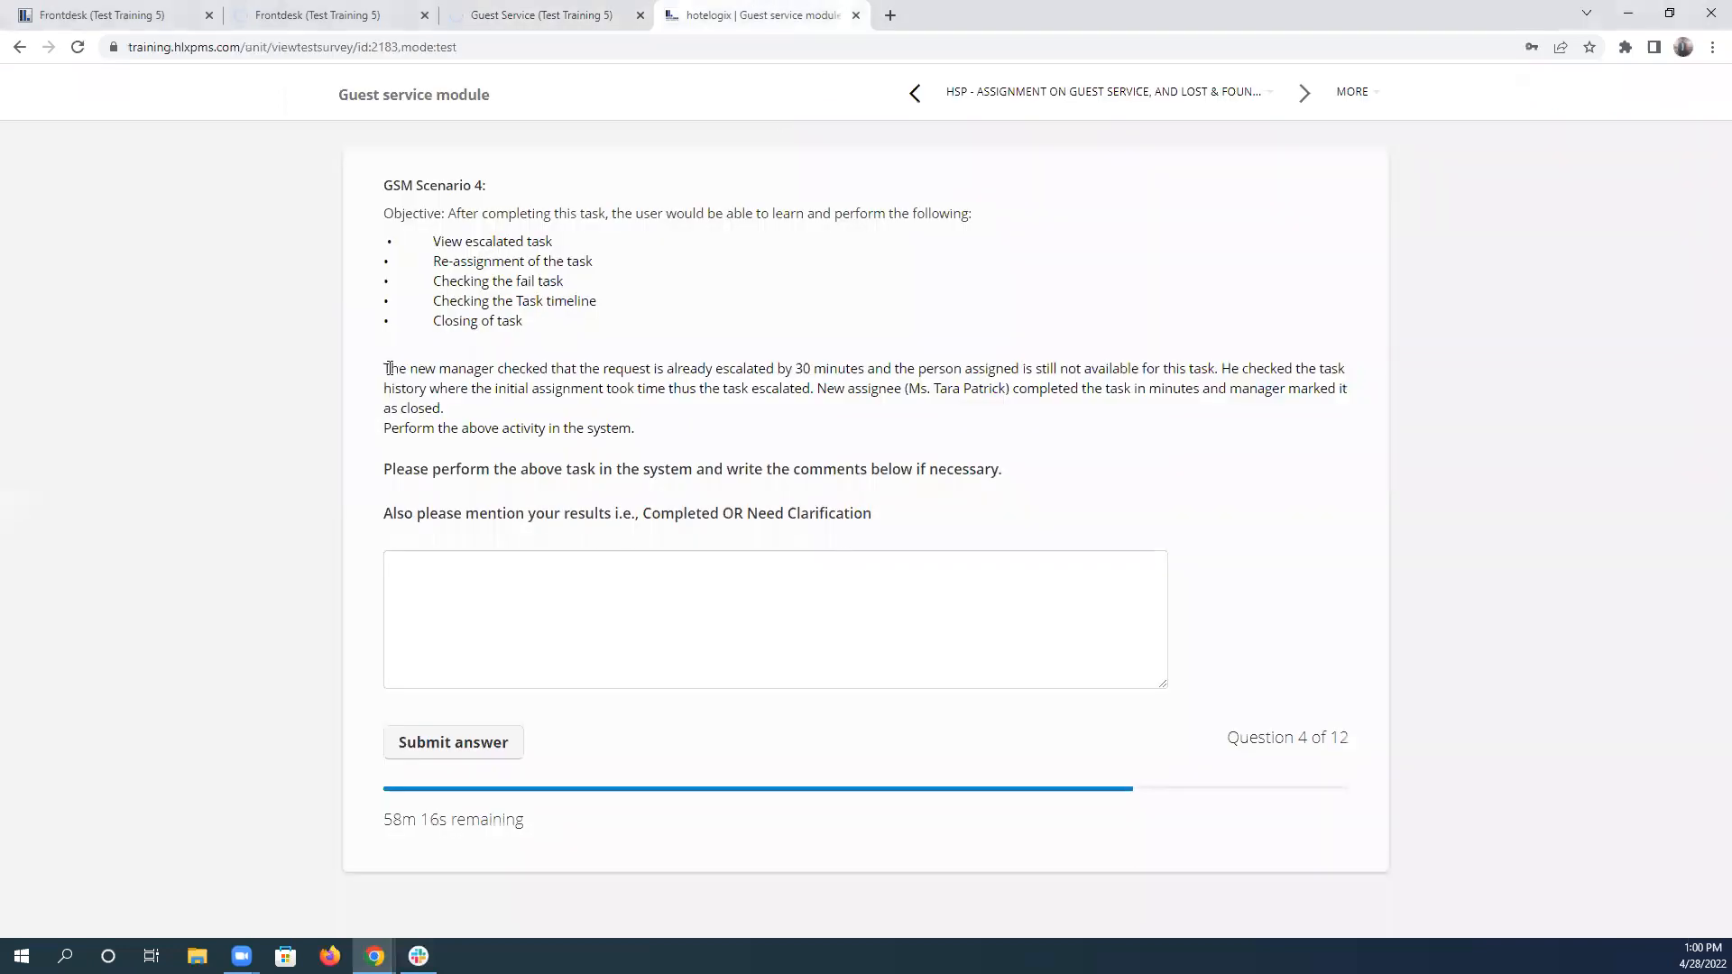
left_click(477, 413, "shift")
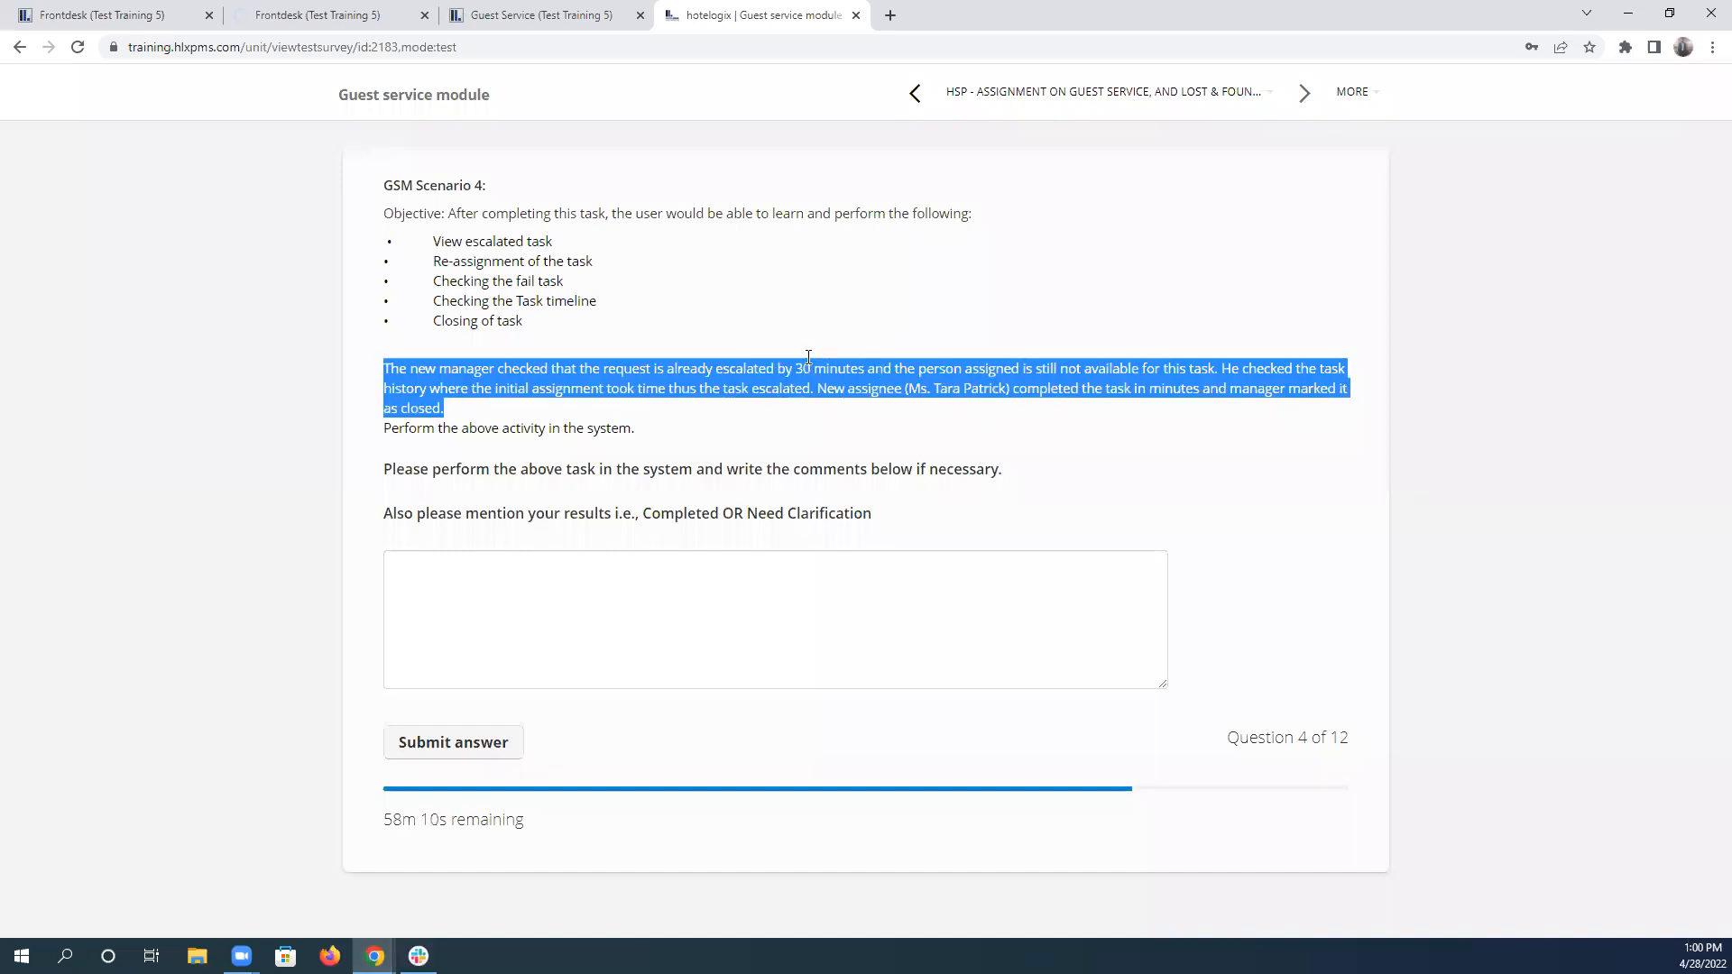
left_click_drag(777, 370, 865, 364)
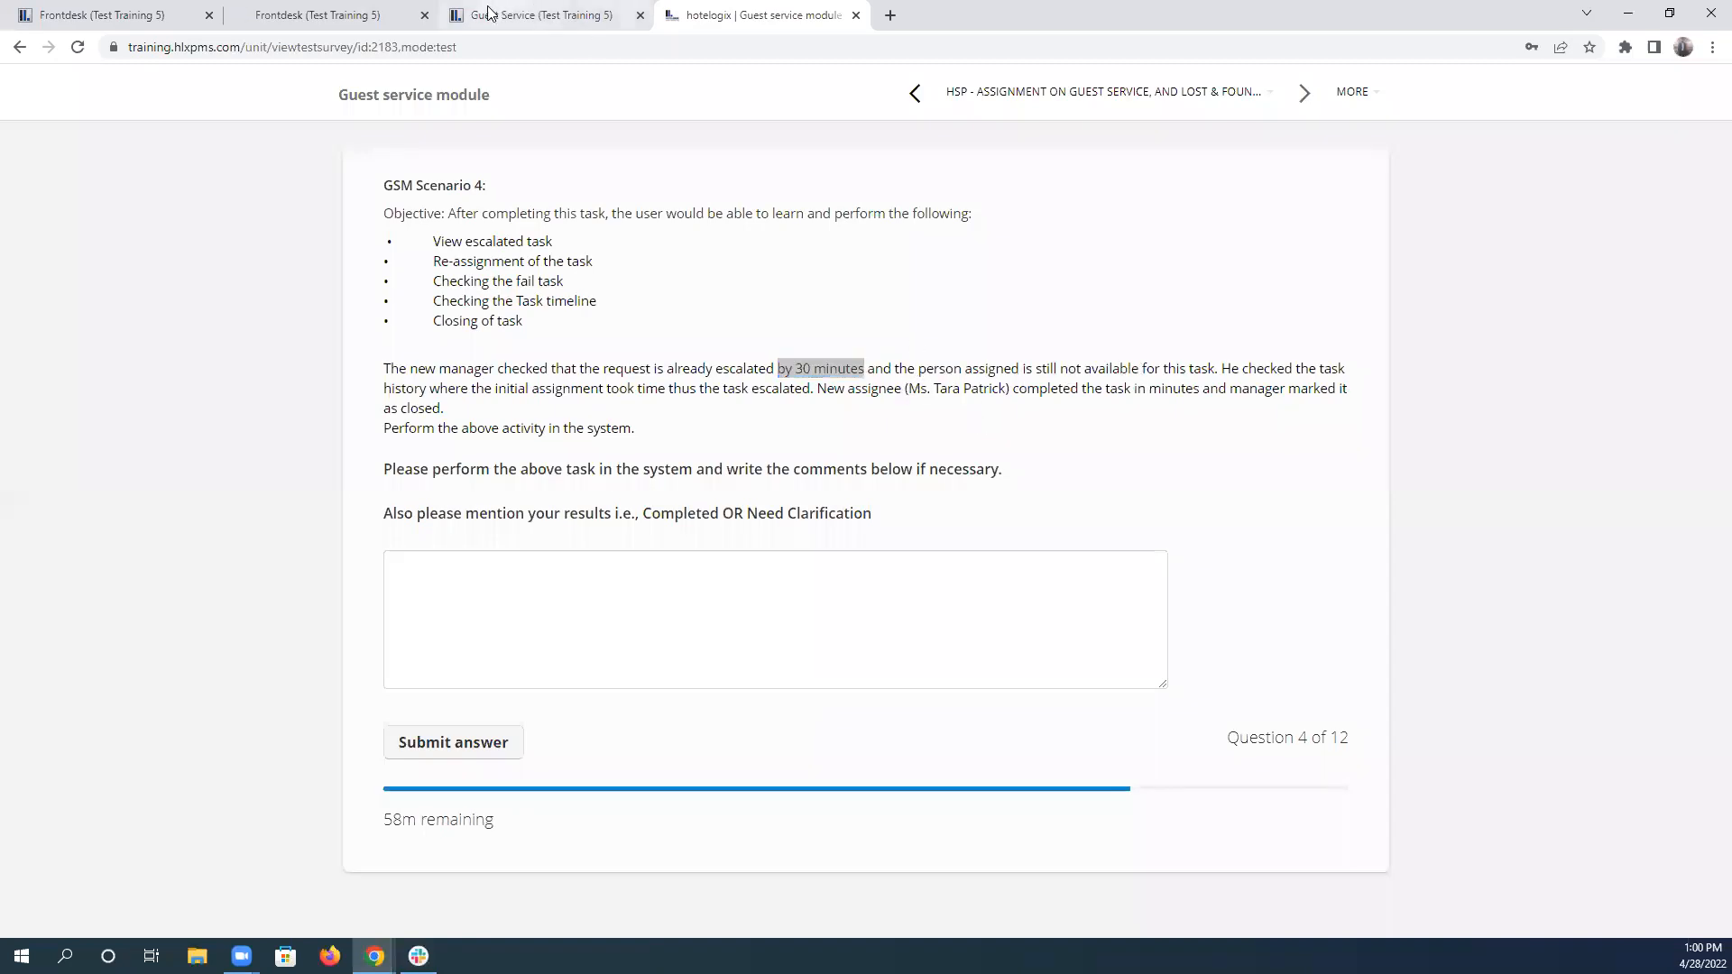
Reopen the Guest Service task list and filter it to escalated tasks only.
left_click(533, 9)
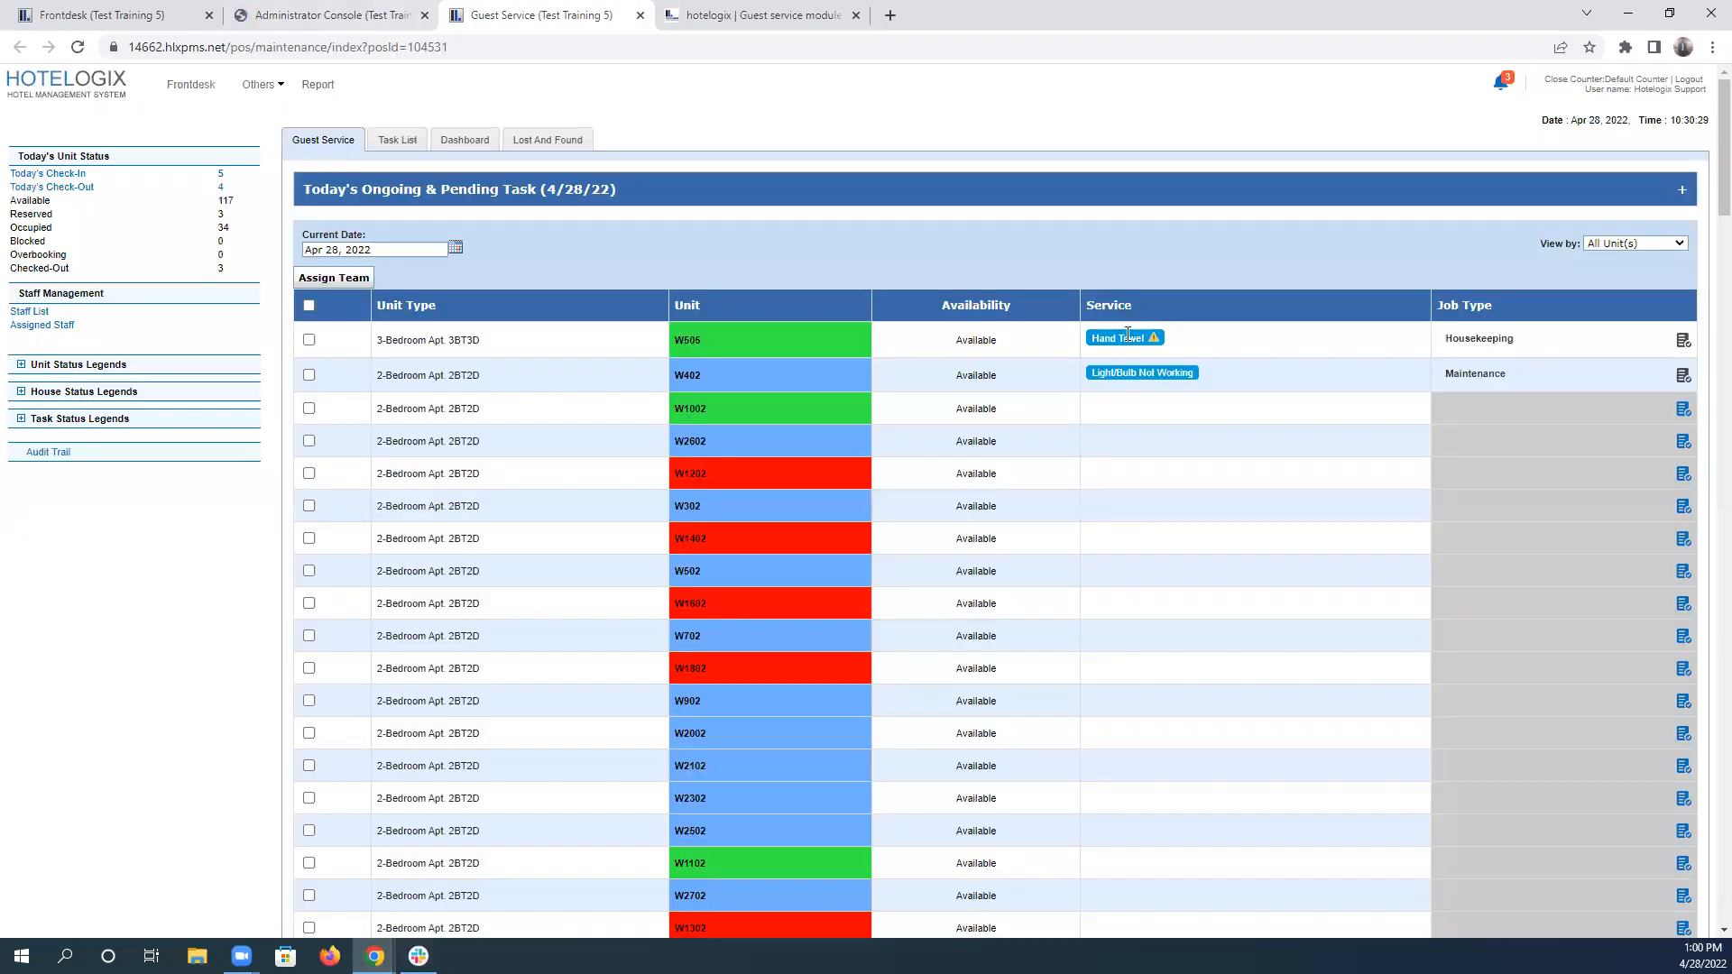
left_click(408, 142)
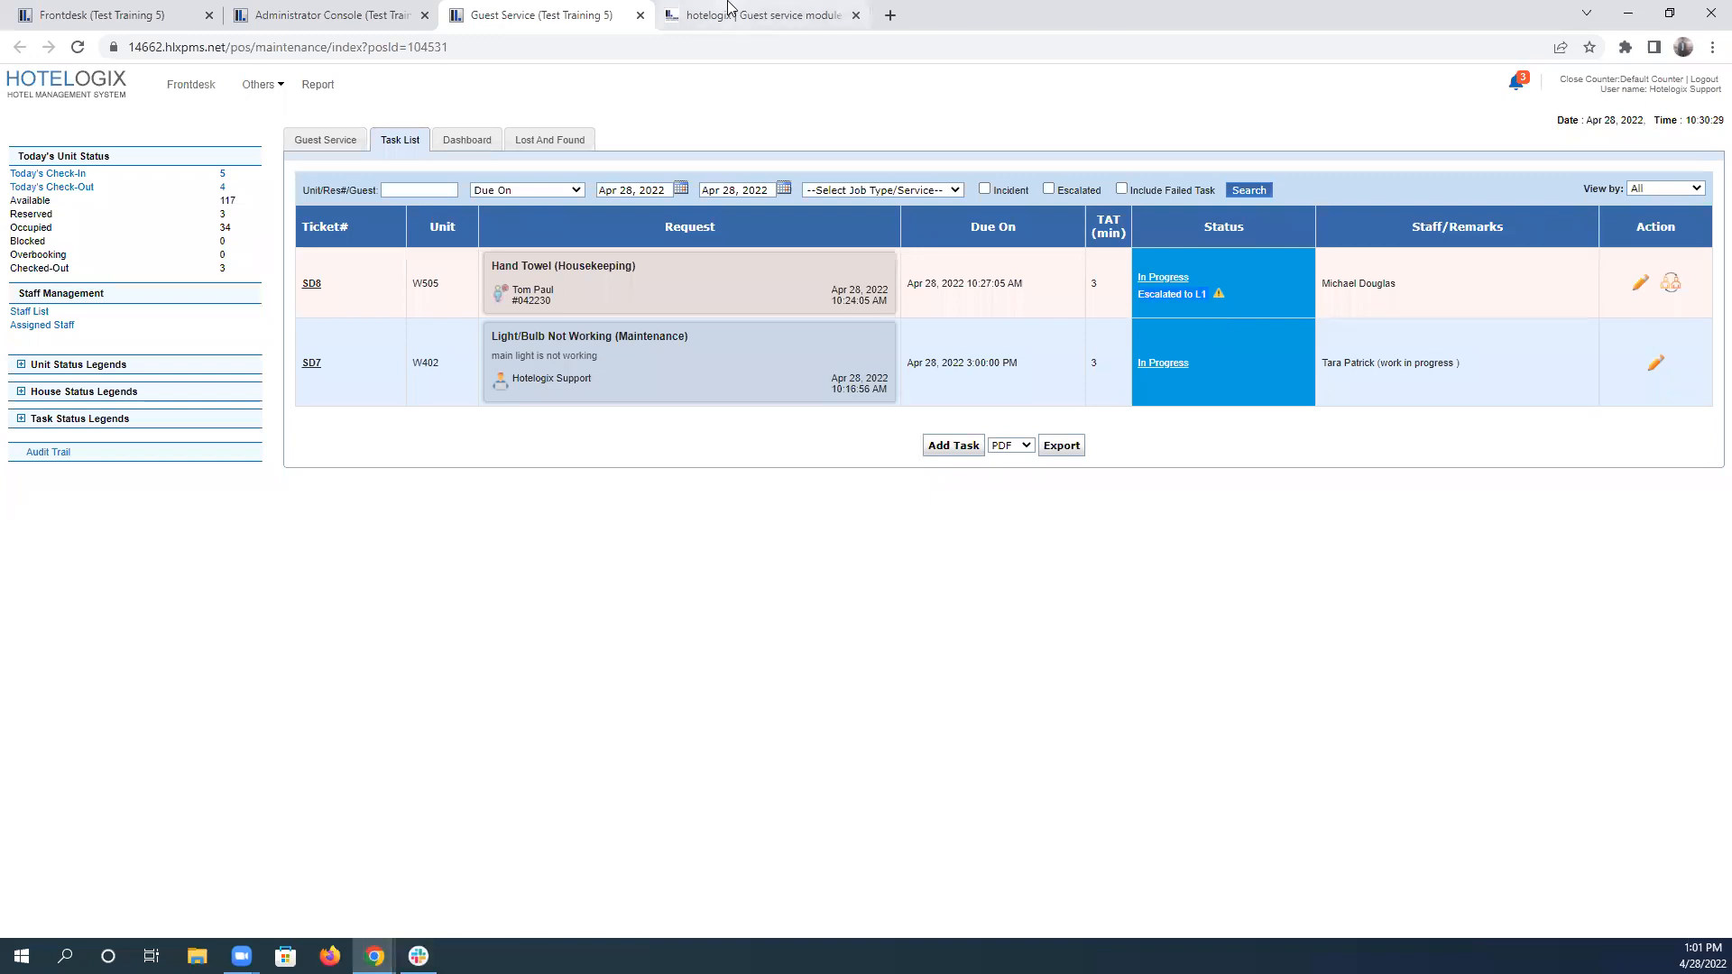
left_click(1048, 189)
left_click(1256, 193)
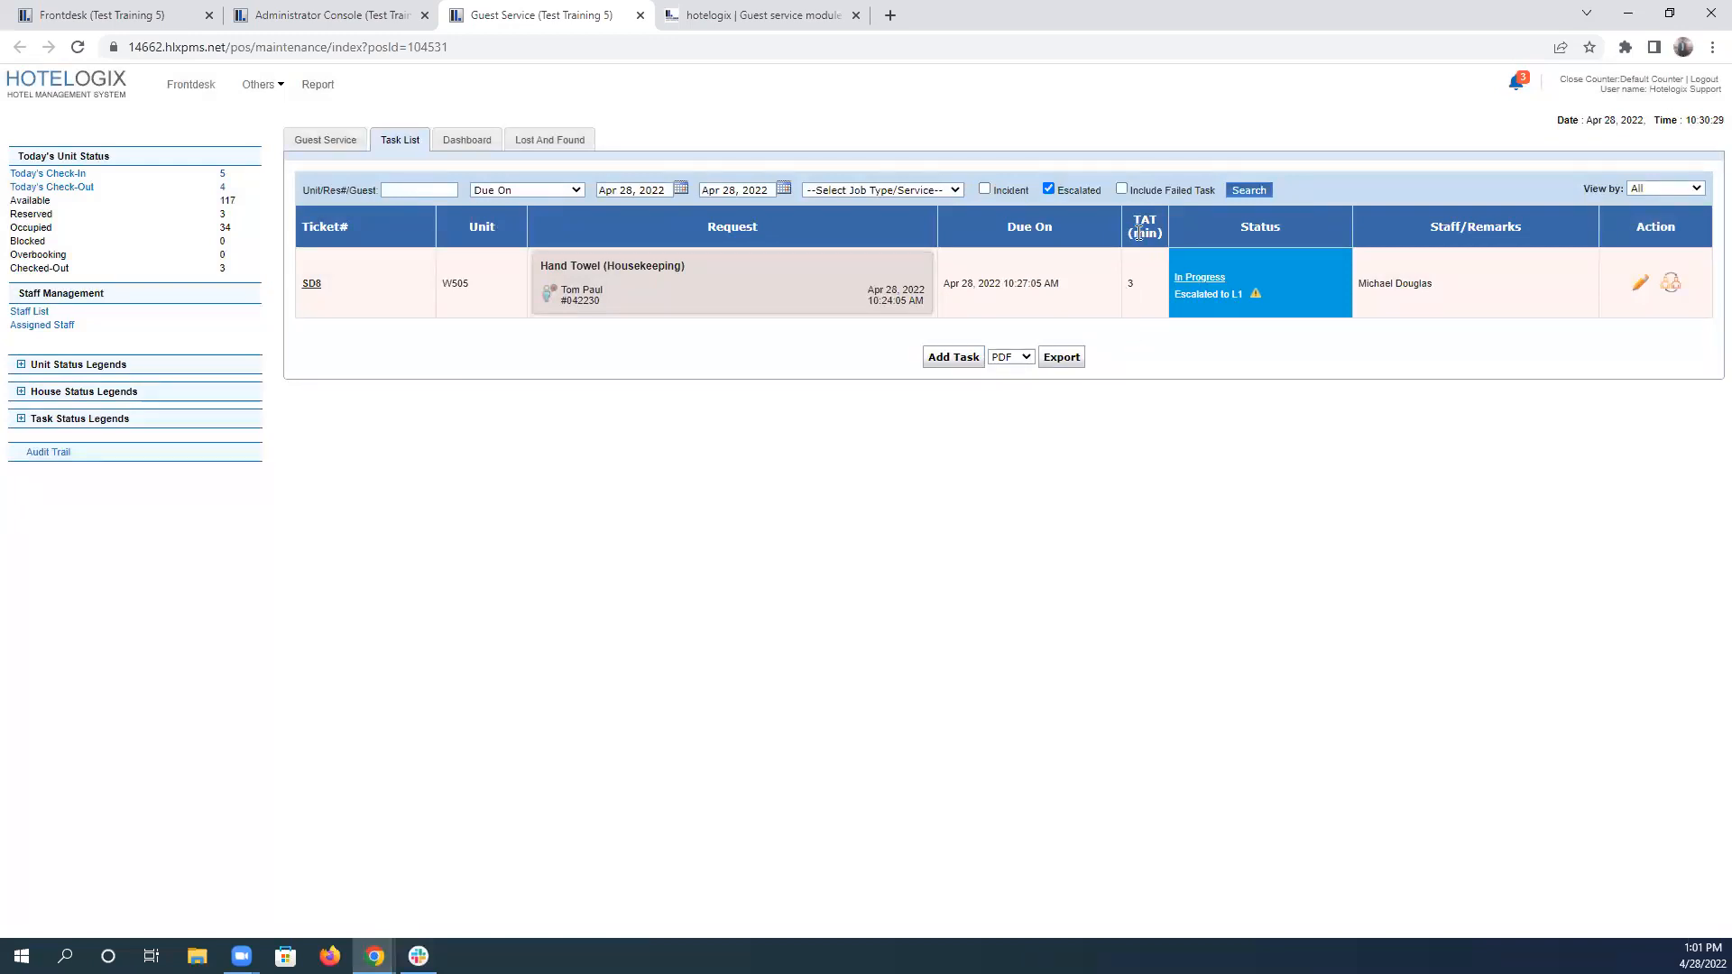
Reread scenario 4's task history sentence and examine the creation and escalation entries in the W505 hand towel task's time line.
left_click(792, 16)
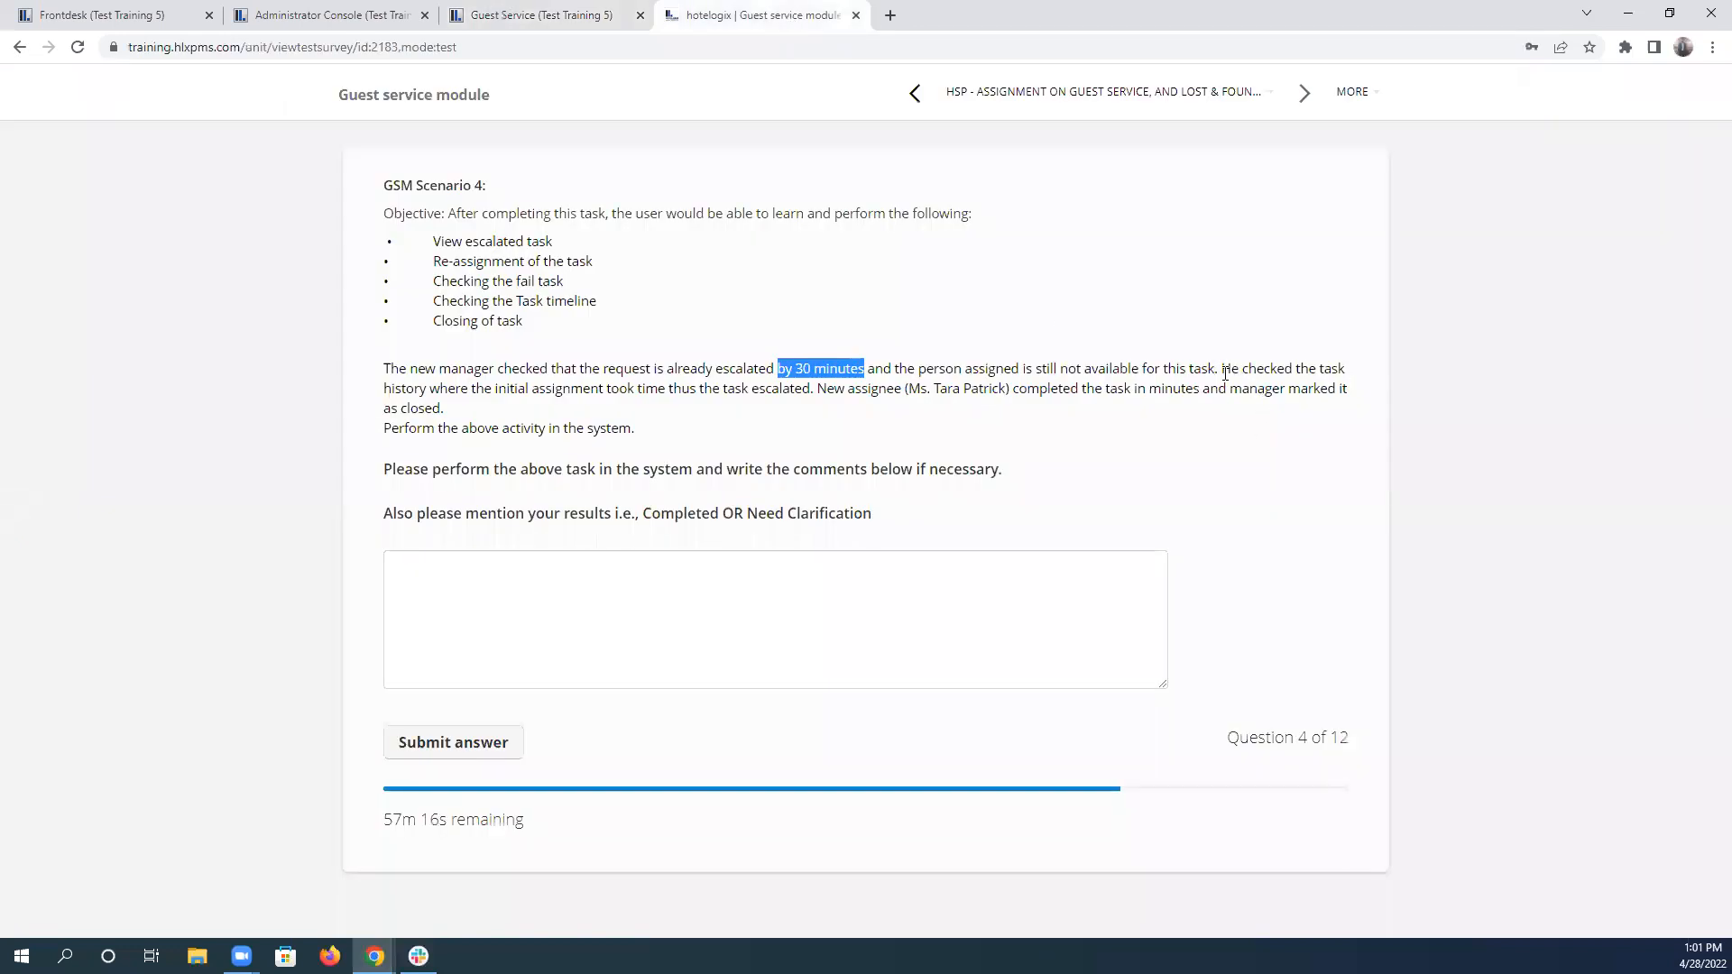
left_click_drag(1224, 370, 810, 389)
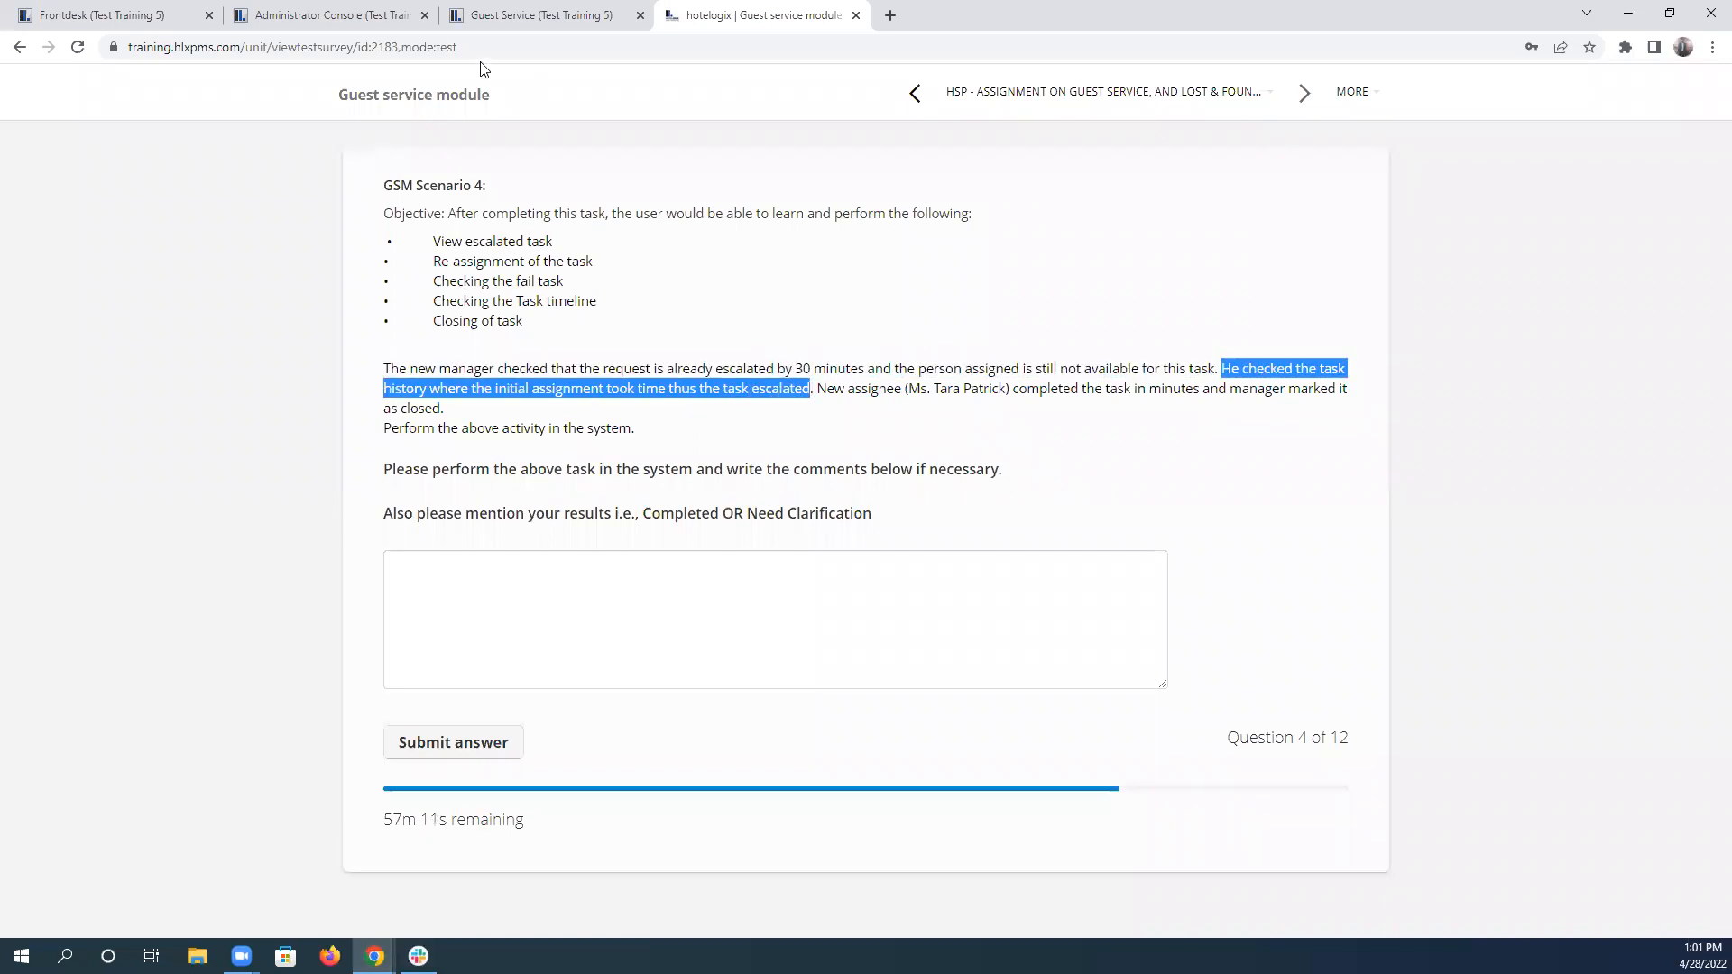
left_click(444, 22)
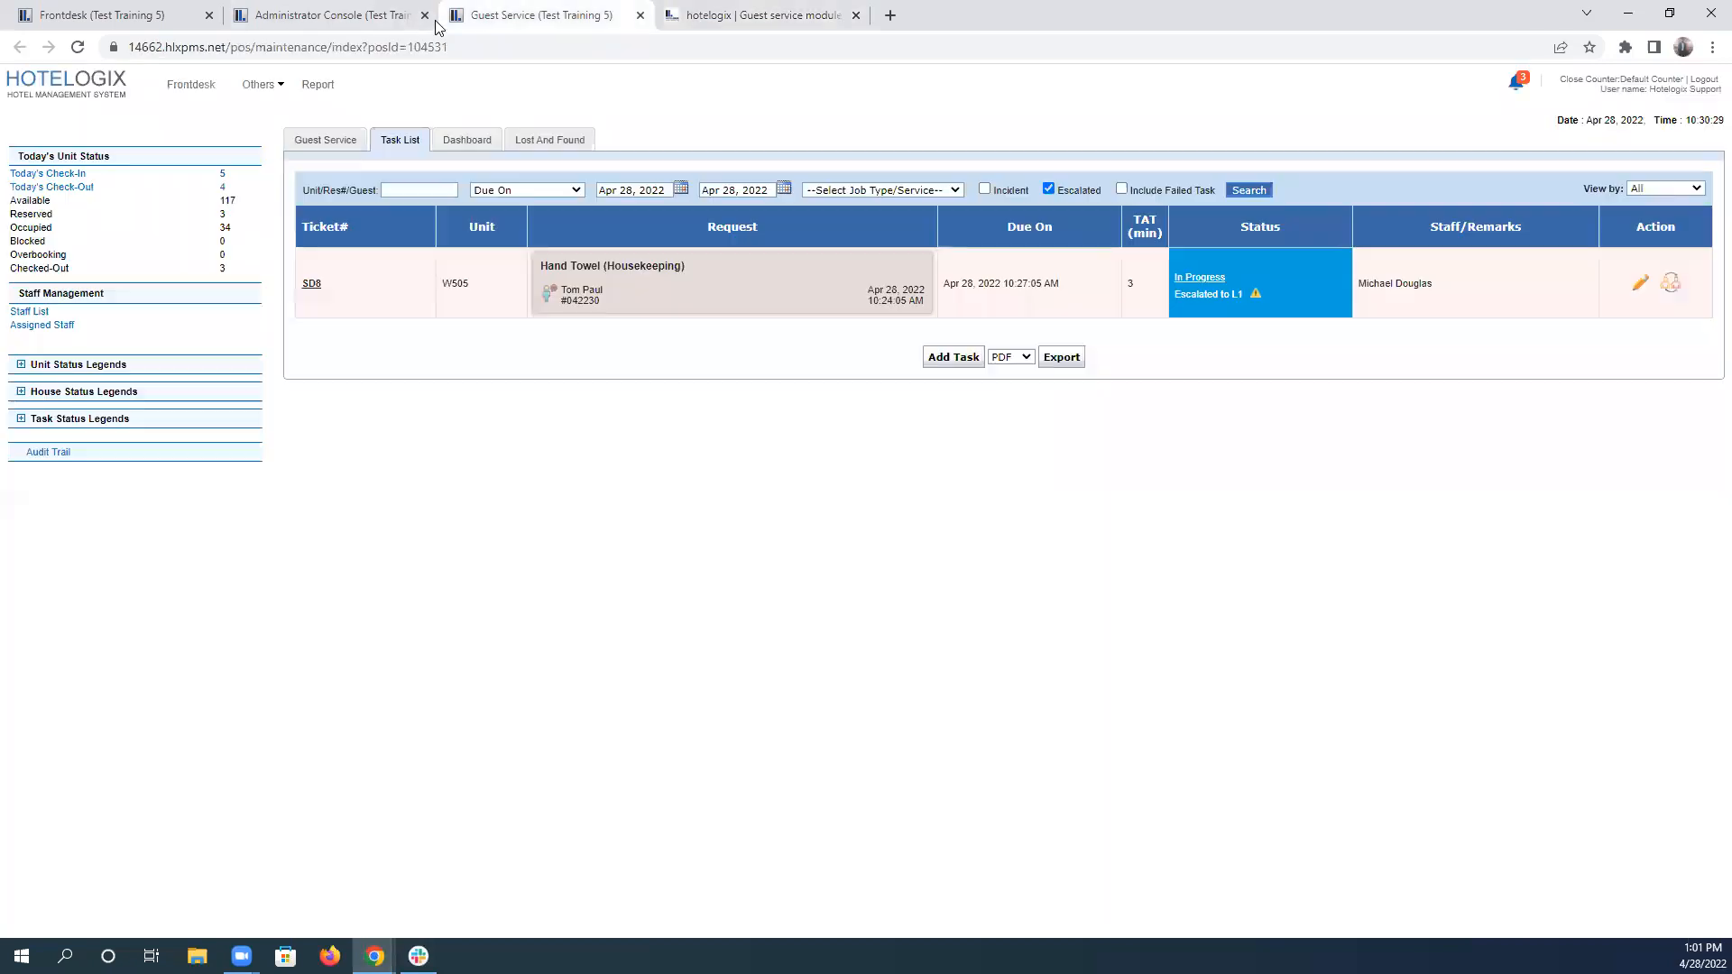
left_click(309, 285)
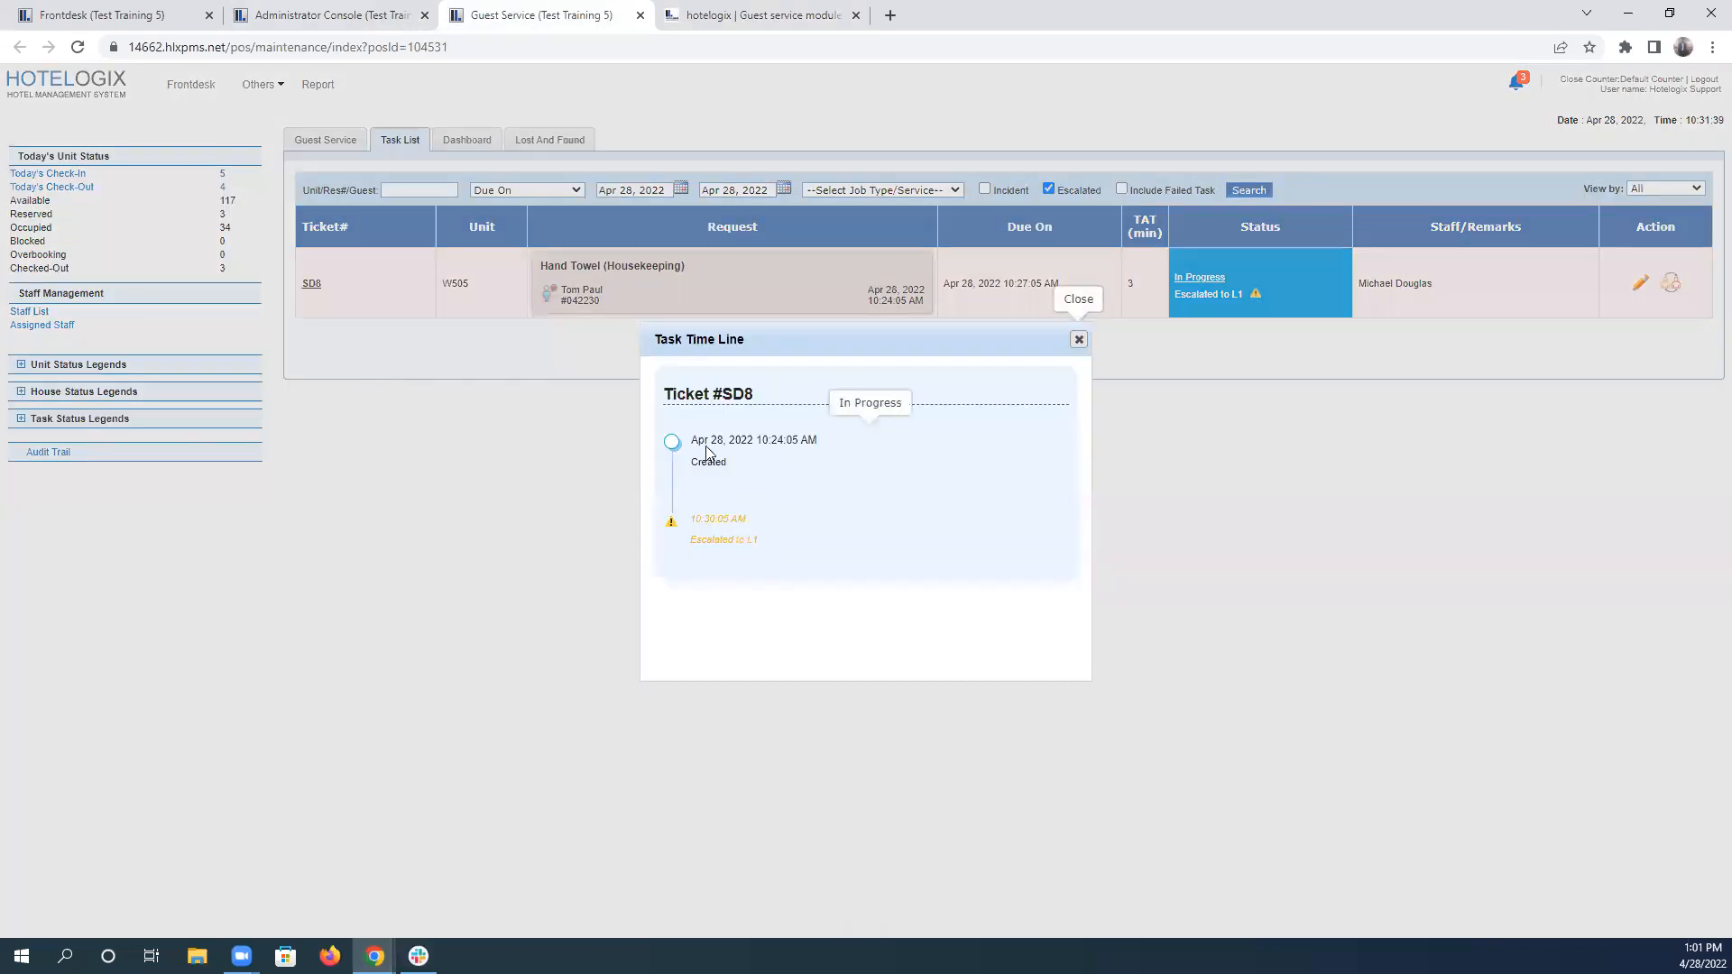
left_click_drag(693, 445, 743, 459)
left_click_drag(691, 522, 797, 560)
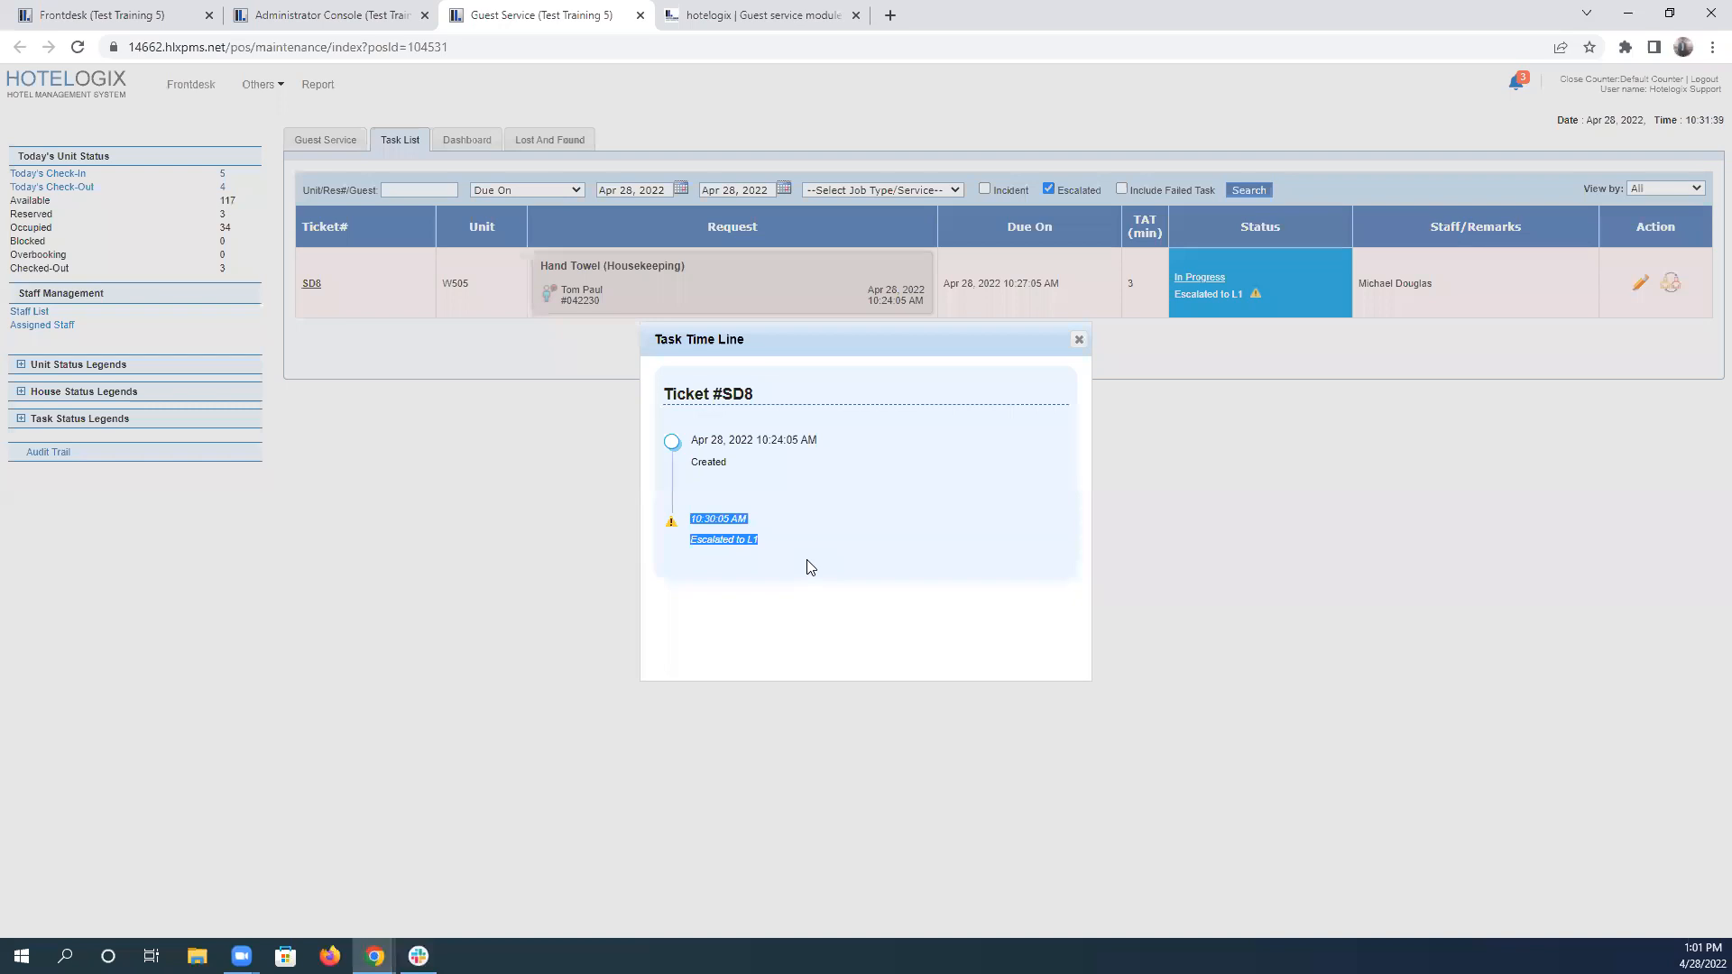
left_click(1079, 341)
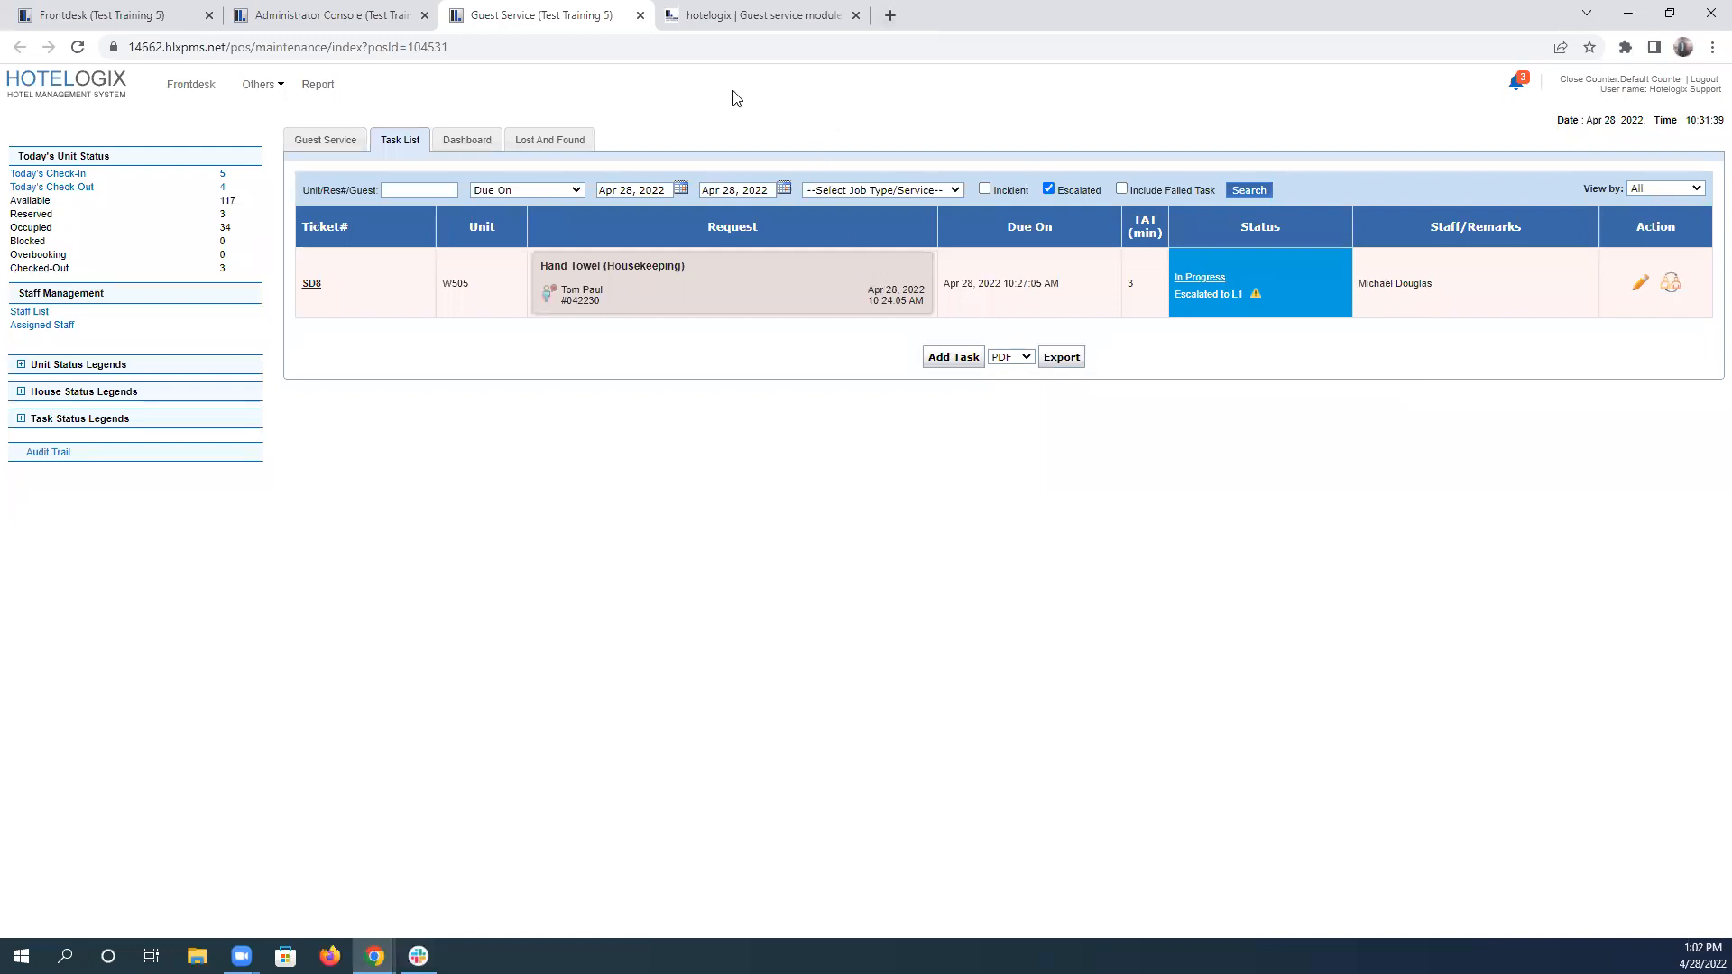
Reread scenario 4's new assignee sentence, then open reassignment of the escalated W505 hand towel task and choose the first listed staff member.
left_click(725, 18)
left_click(1111, 436)
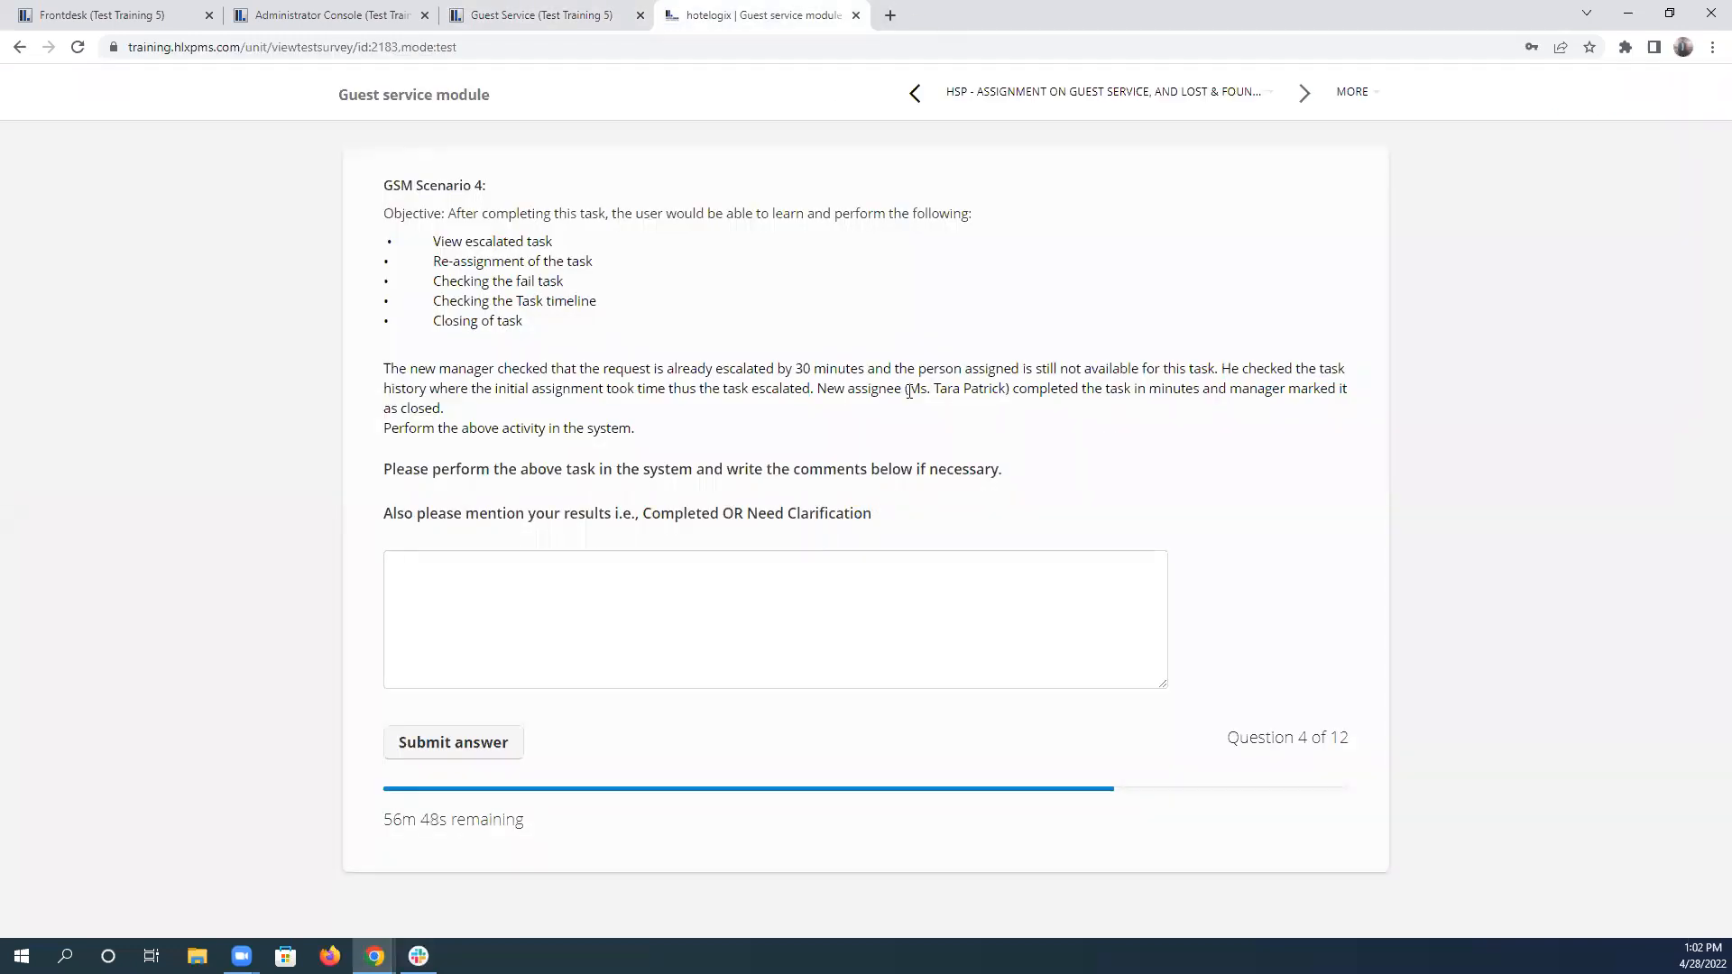
left_click_drag(909, 389, 984, 414)
left_click(564, 16)
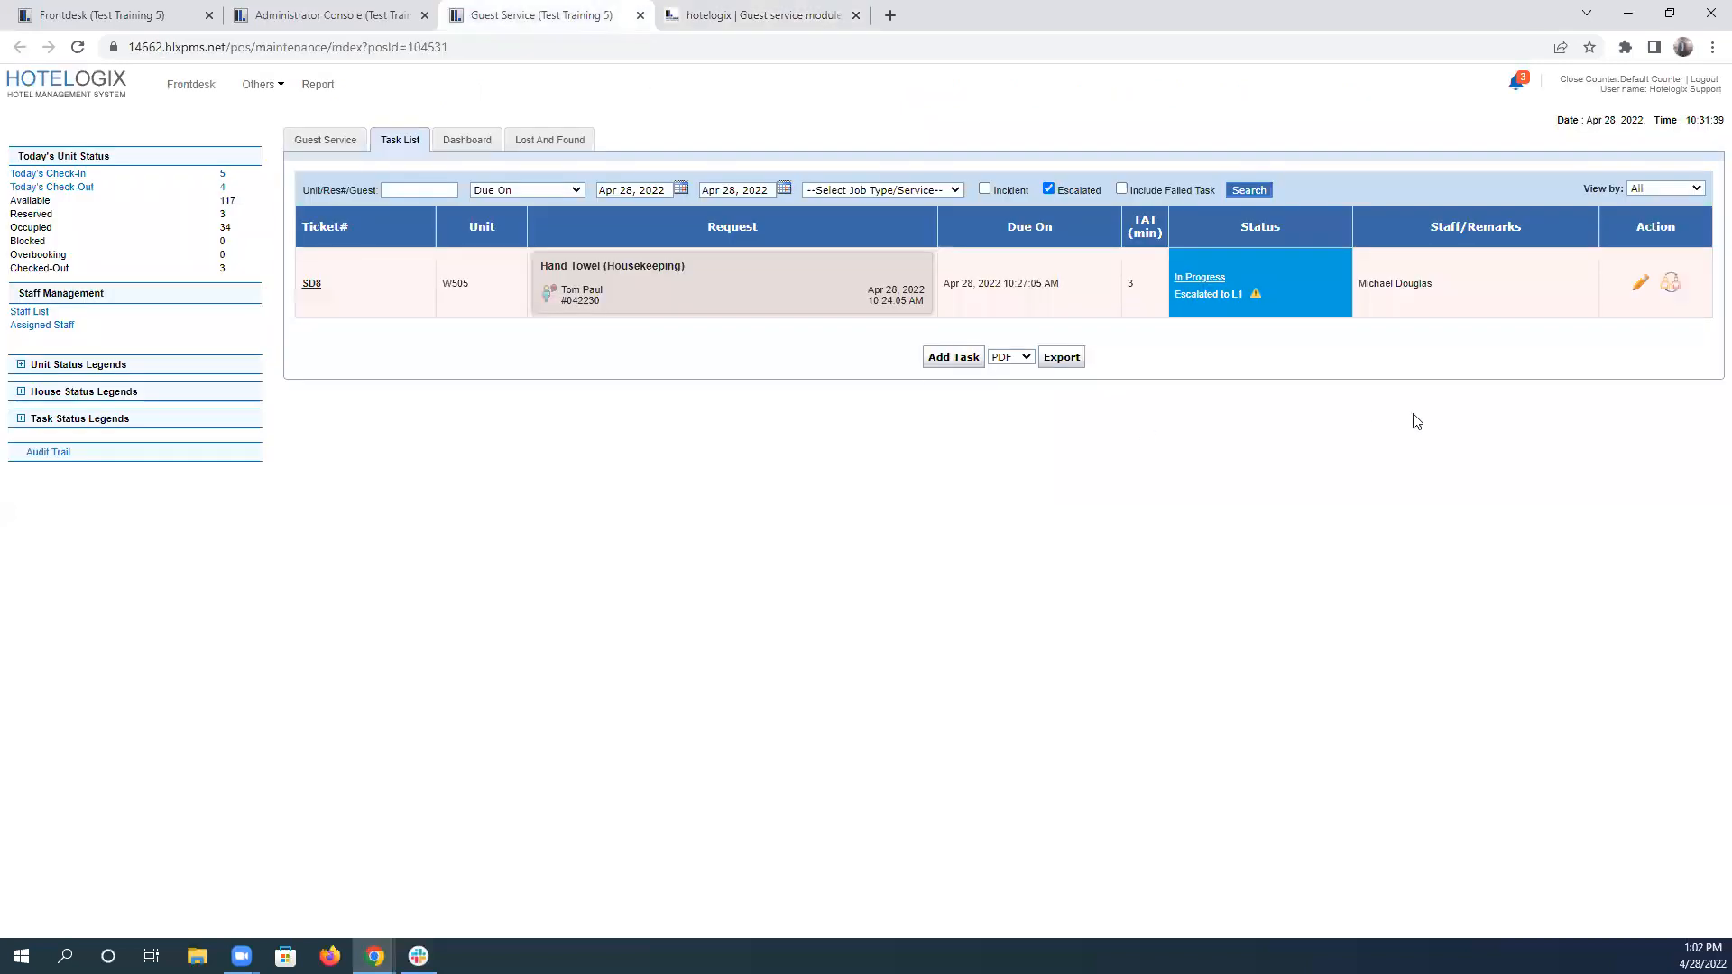
left_click(1675, 283)
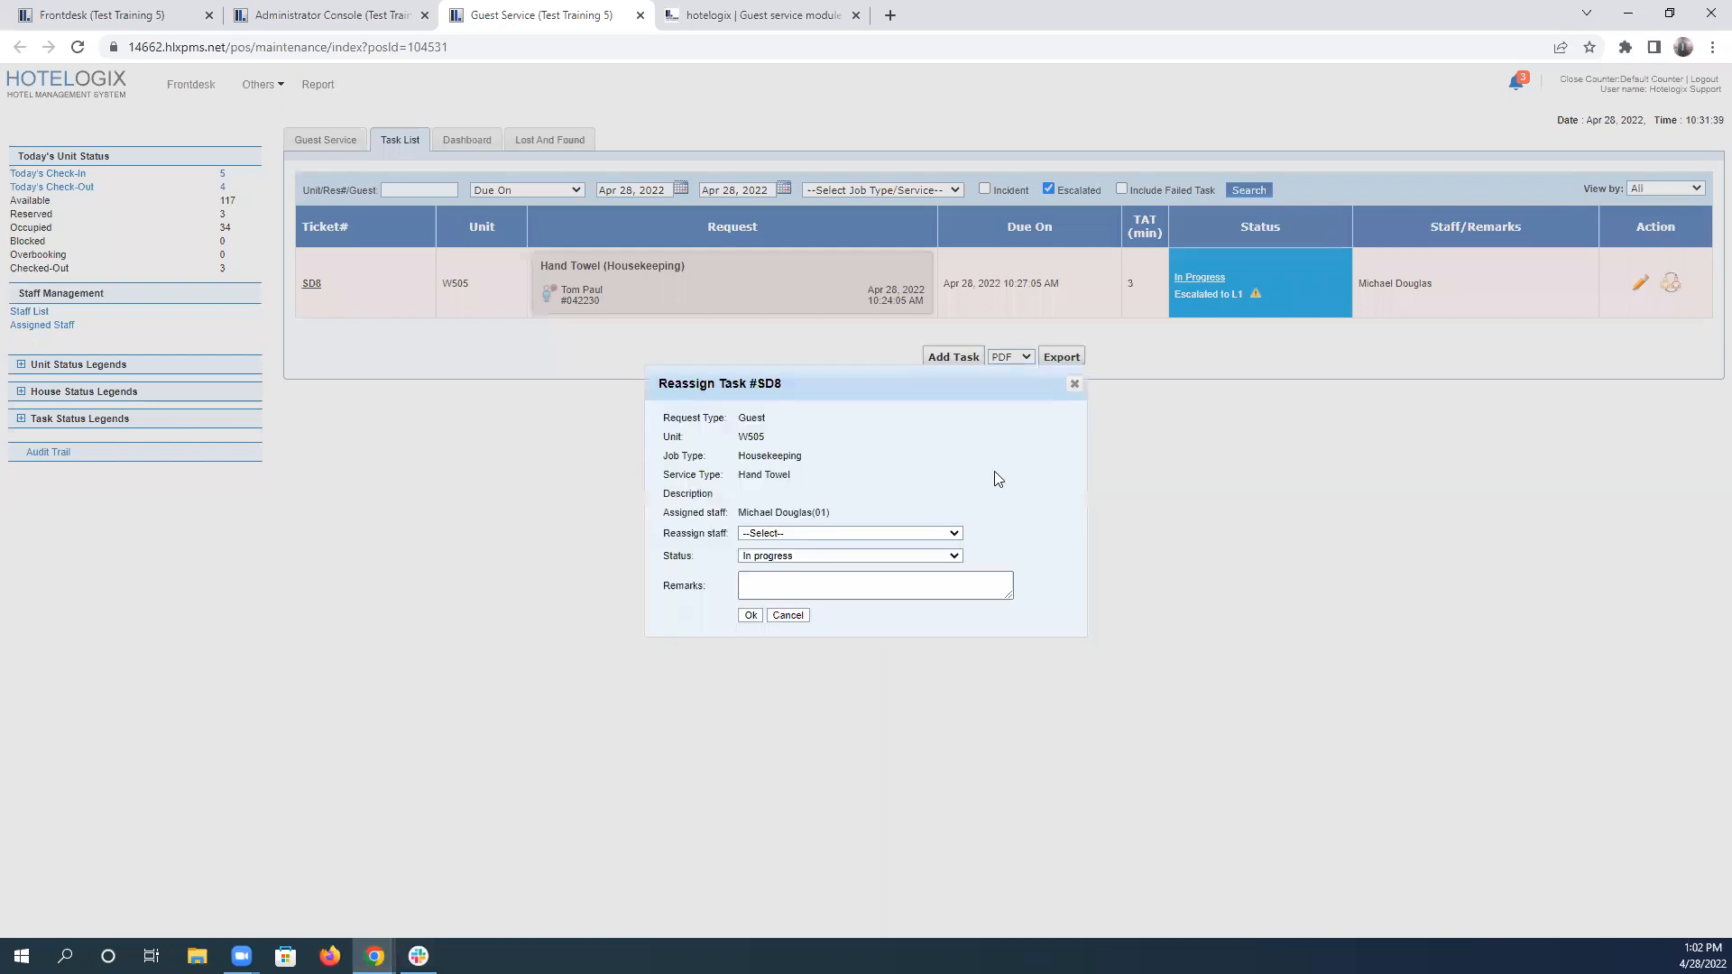
left_click(817, 534)
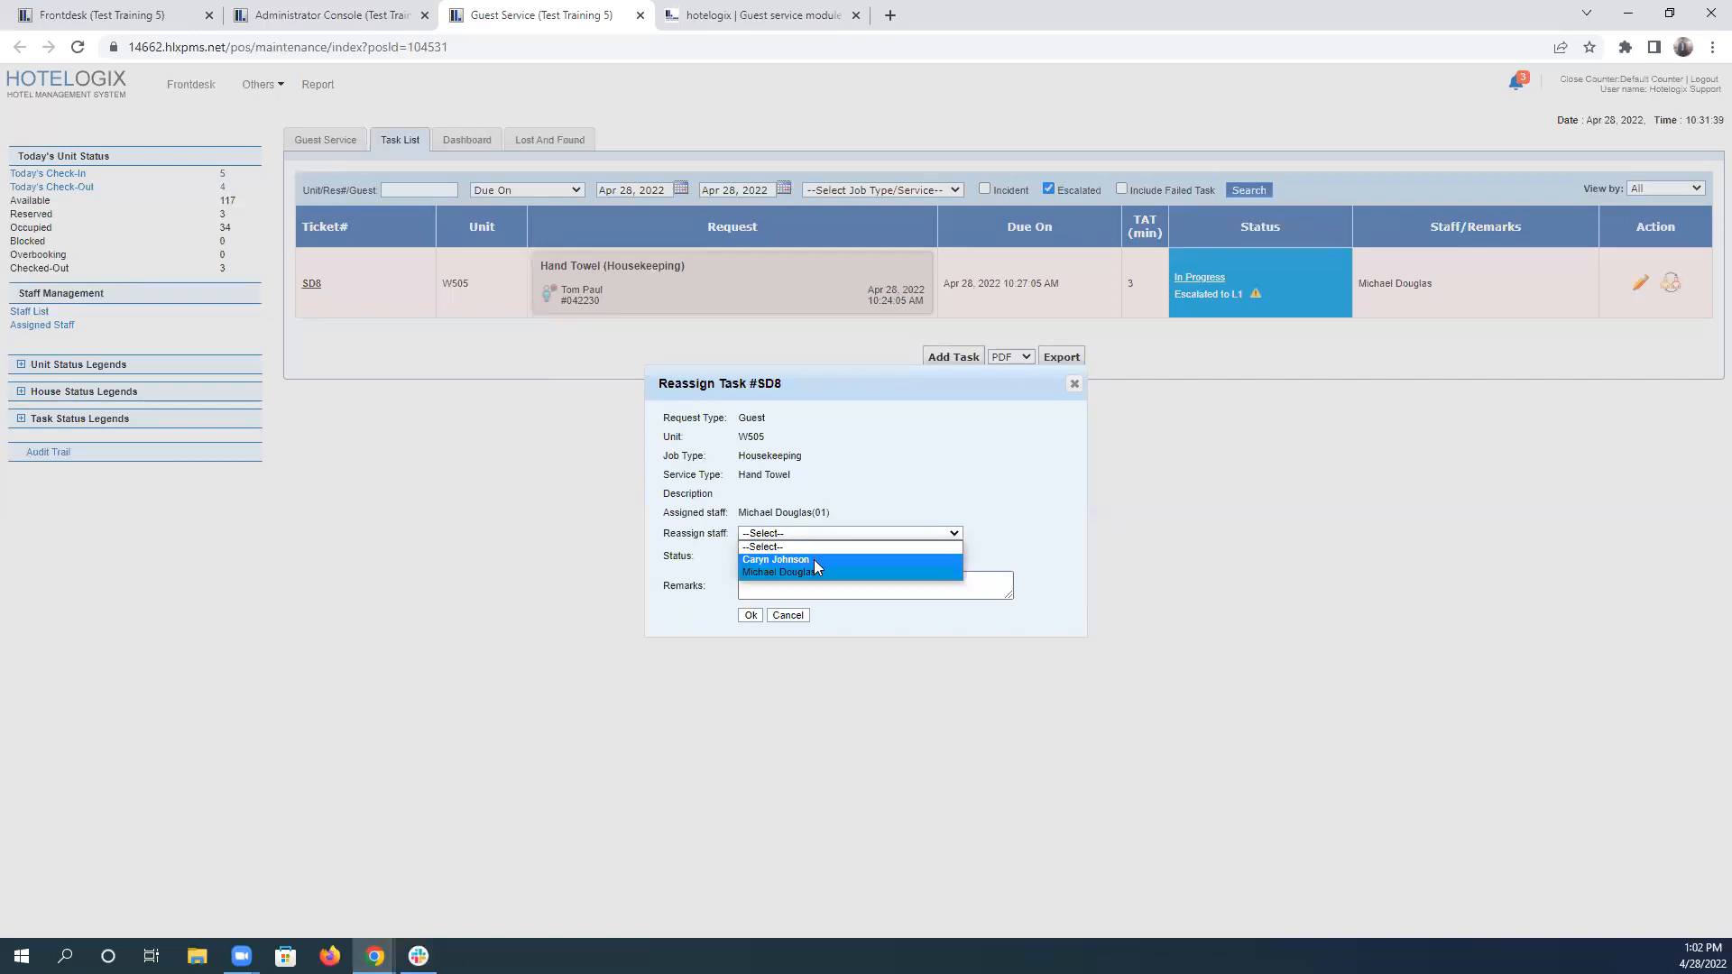
left_click(794, 560)
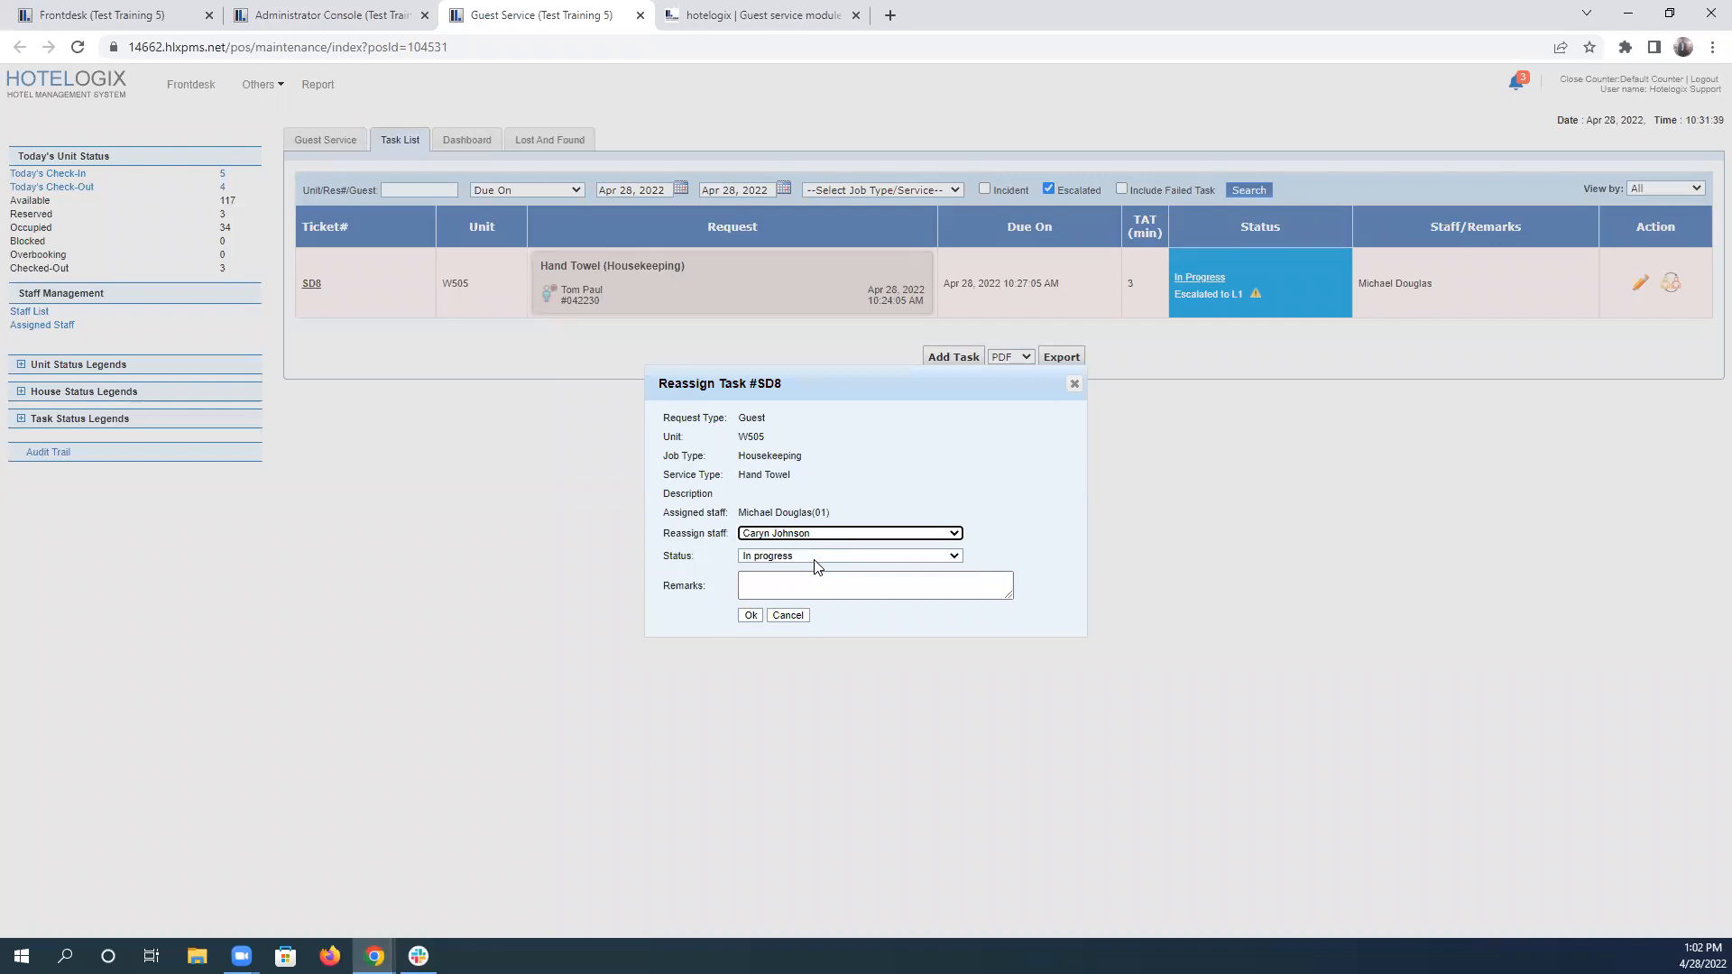
Compare the new assignee named in scenario 4 with the assigned and replacement staff in the hand towel task's reassignment form.
left_click(772, 18)
left_click(913, 386)
left_click_drag(909, 388, 1006, 395)
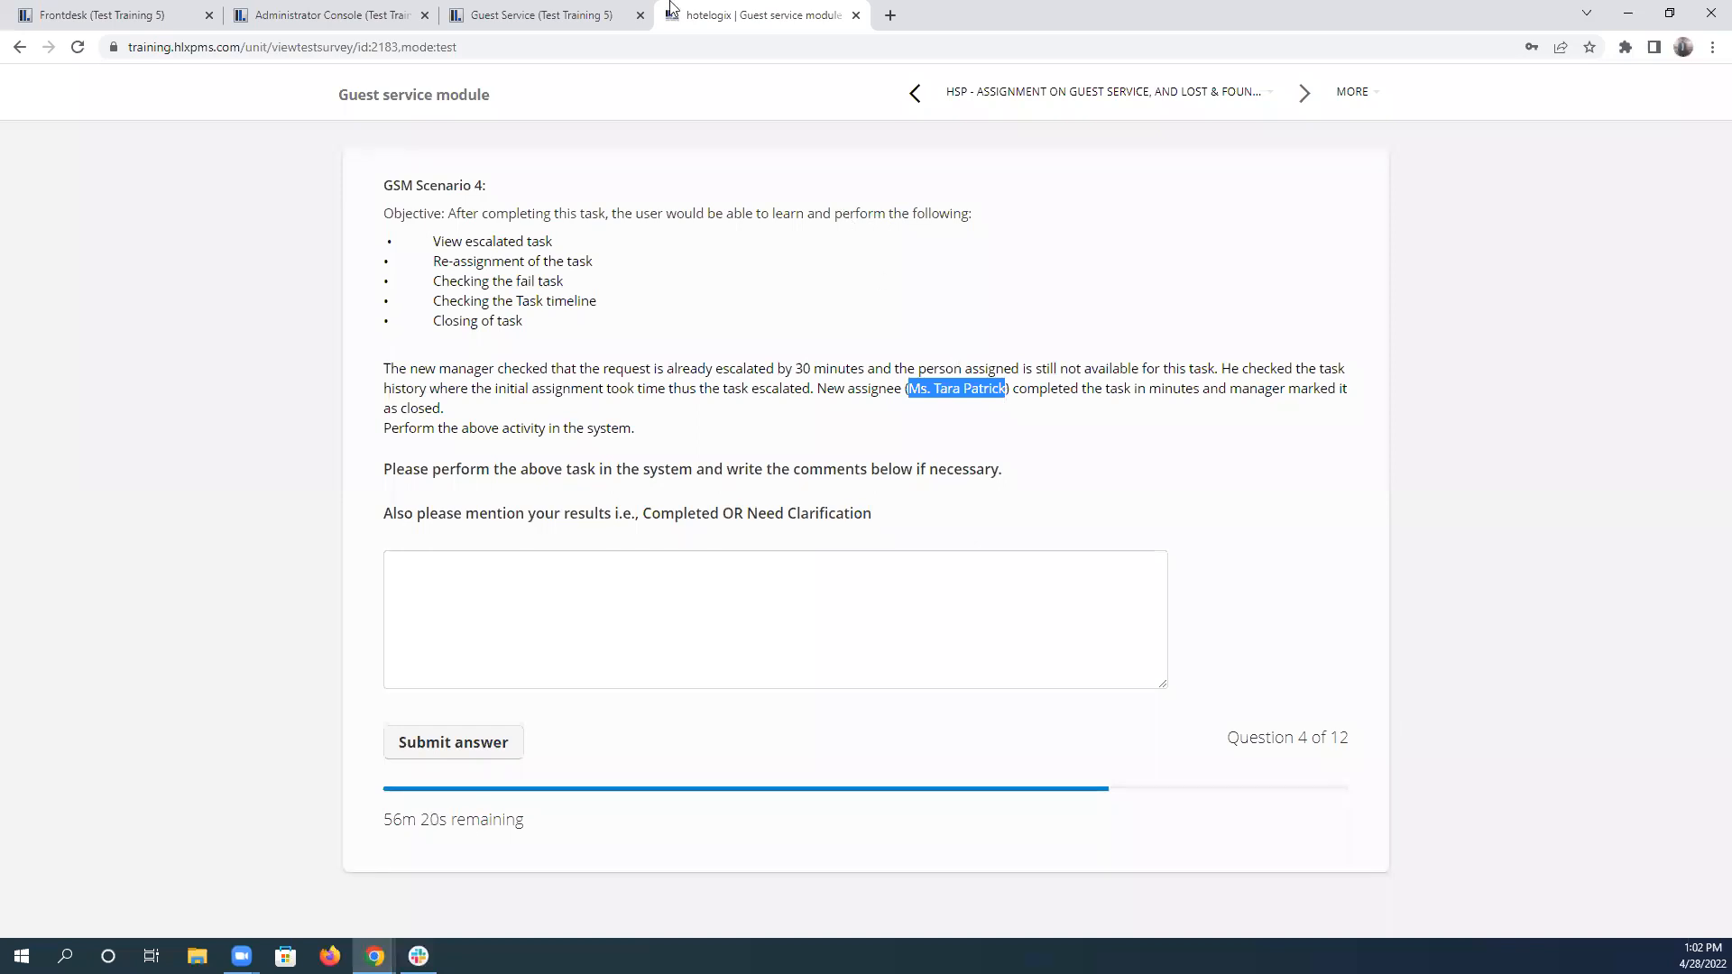
left_click(570, 11)
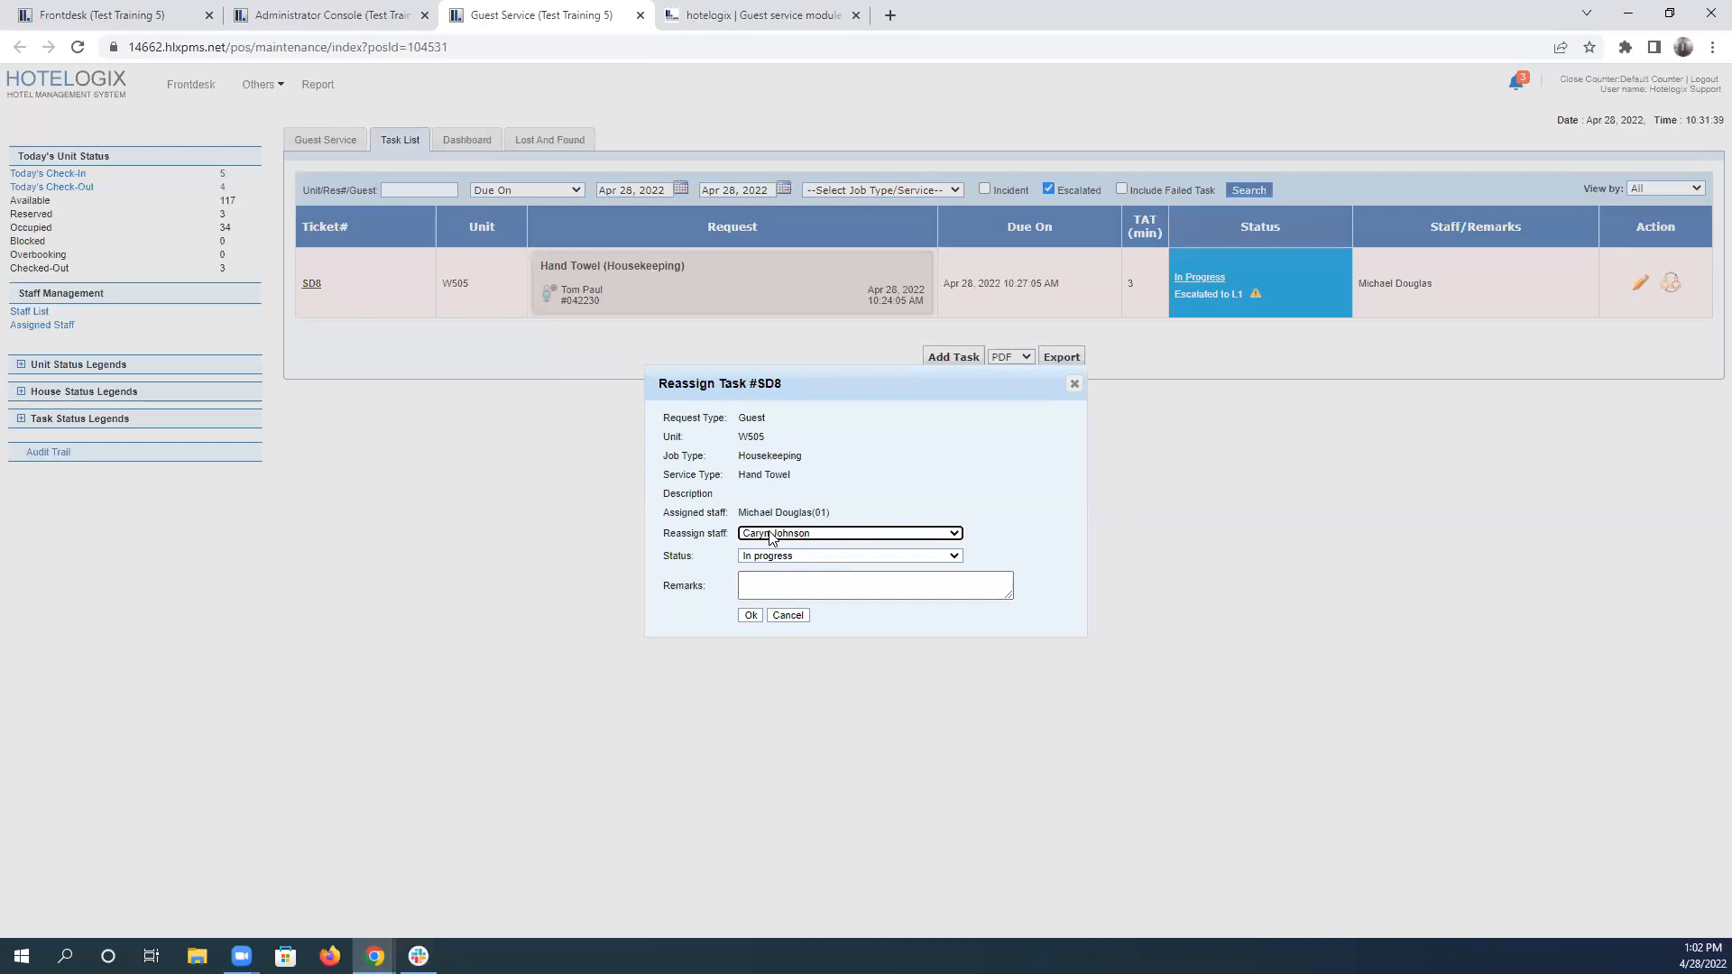
left_click_drag(737, 513, 864, 524)
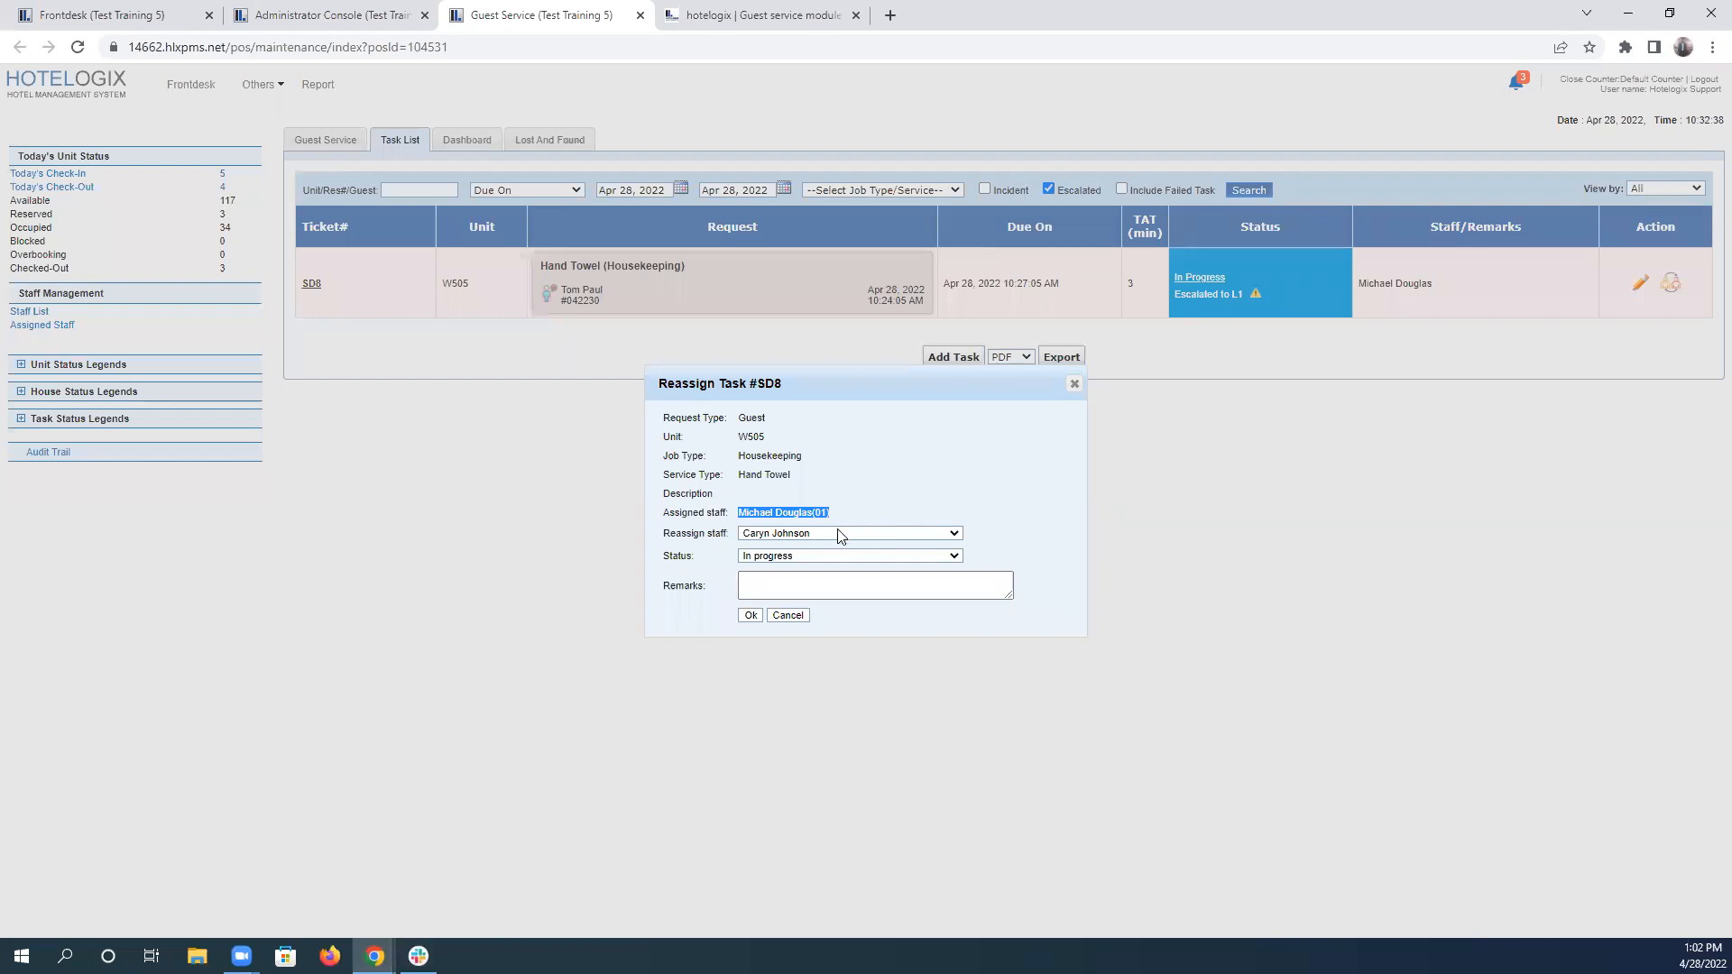
left_click(840, 534)
left_click(839, 536)
Add the remark "The initial staff was stuck in previous task" and save the W505 hand towel task's reassignment.
left_click(776, 580)
type("The initia")
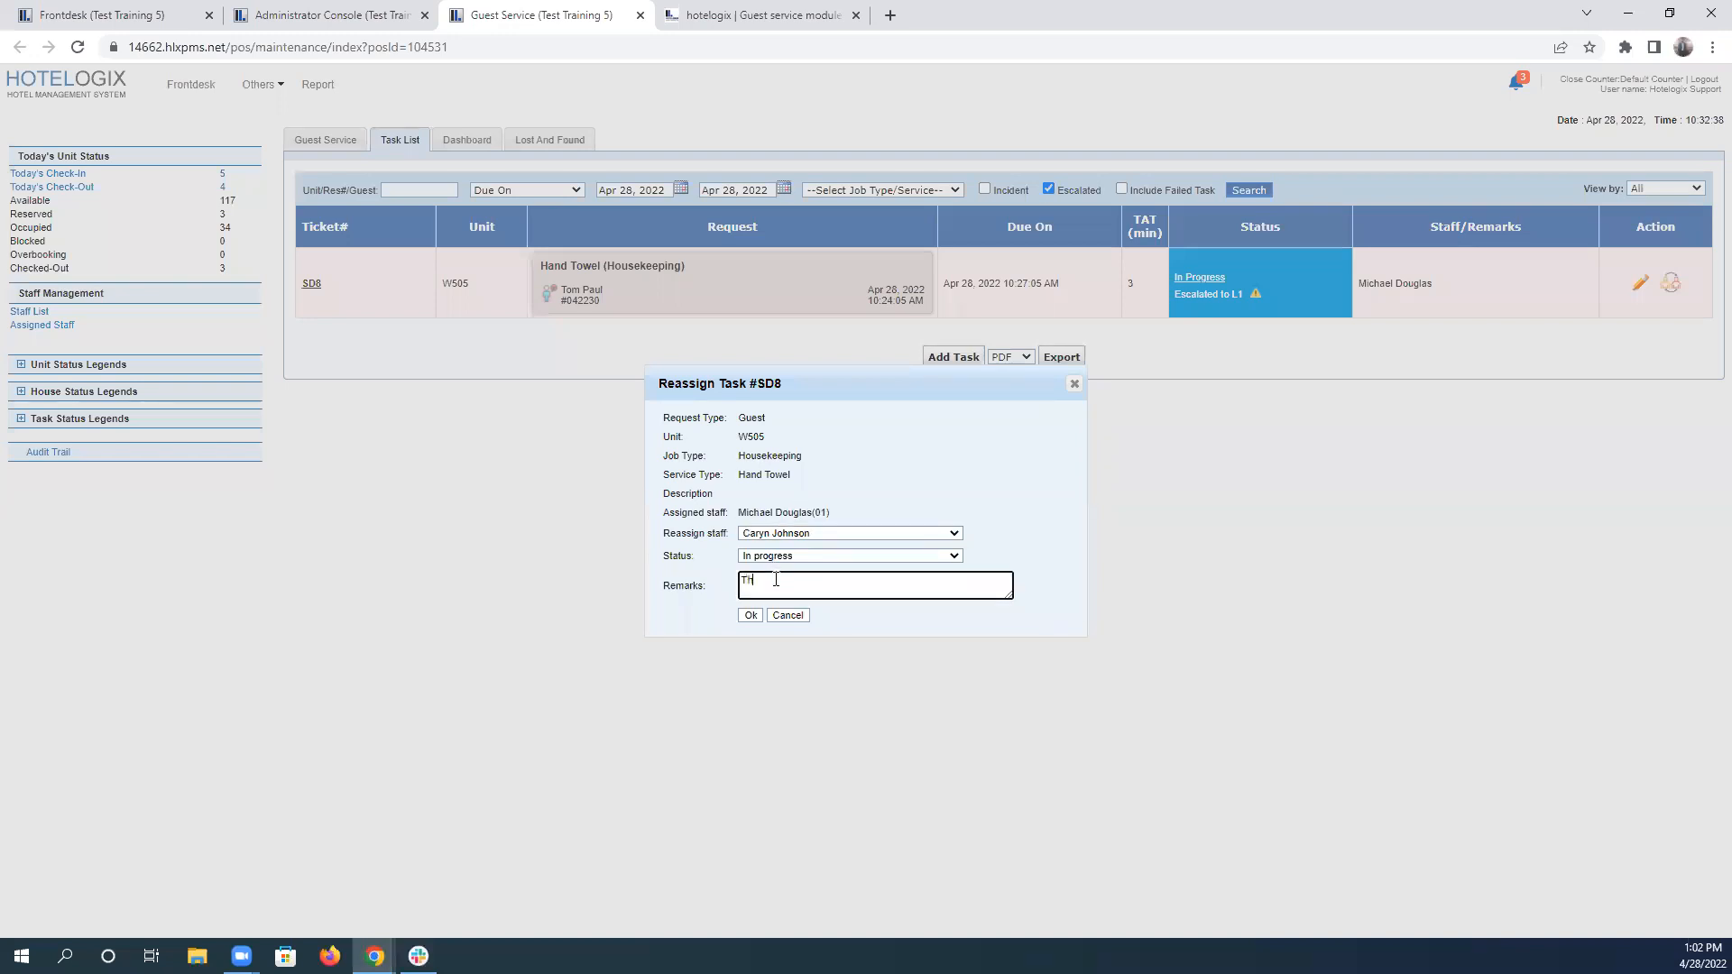
type("l staff was stuck in previous task")
left_click(749, 618)
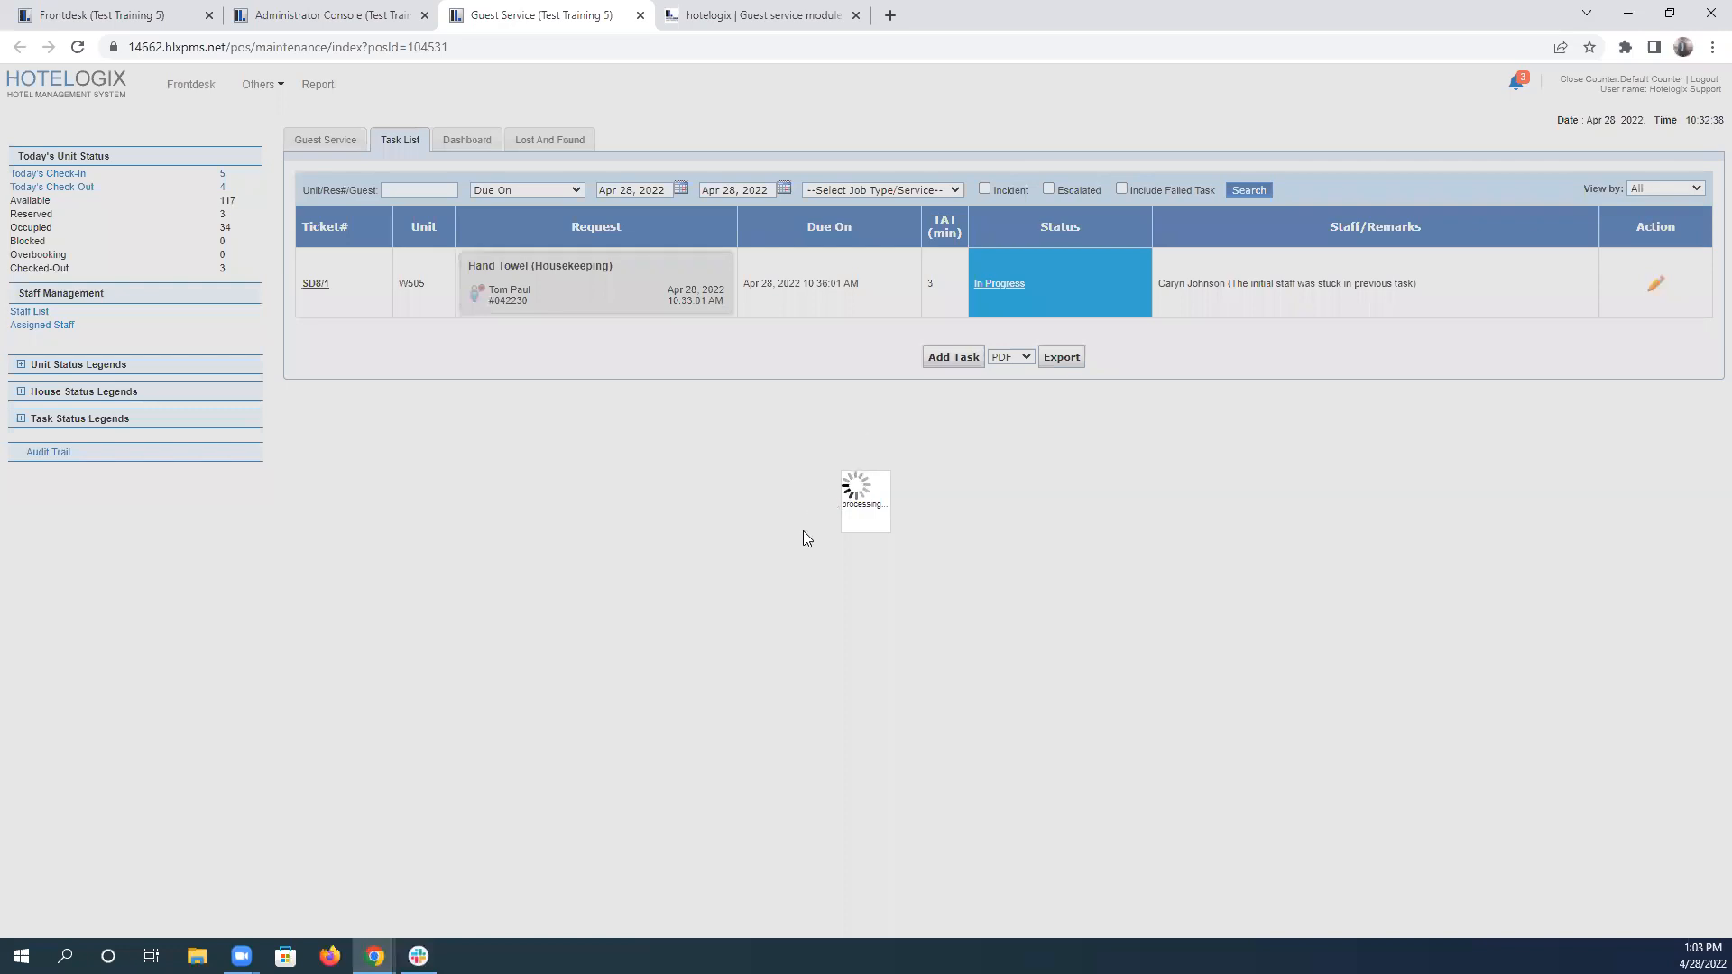
Include failed tasks in the task list and examine the original towel task's escalation status and the reassigned task's due time.
key("ctrl+plus")
key("ctrl+plus")
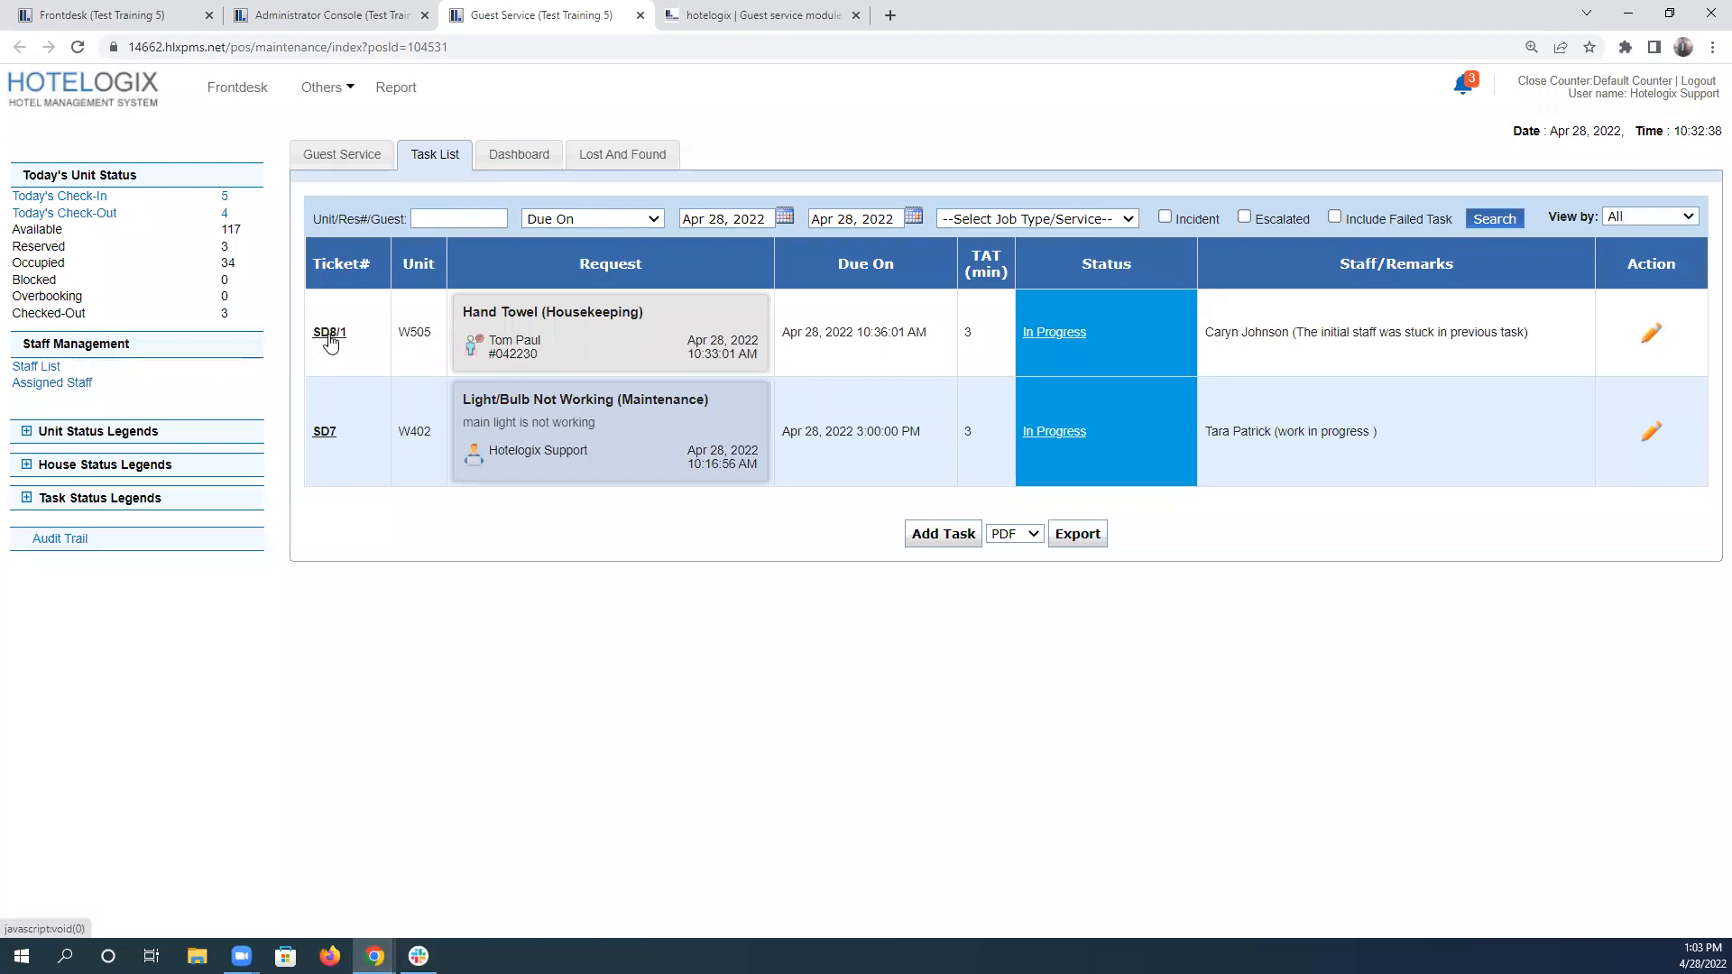
left_click(1333, 217)
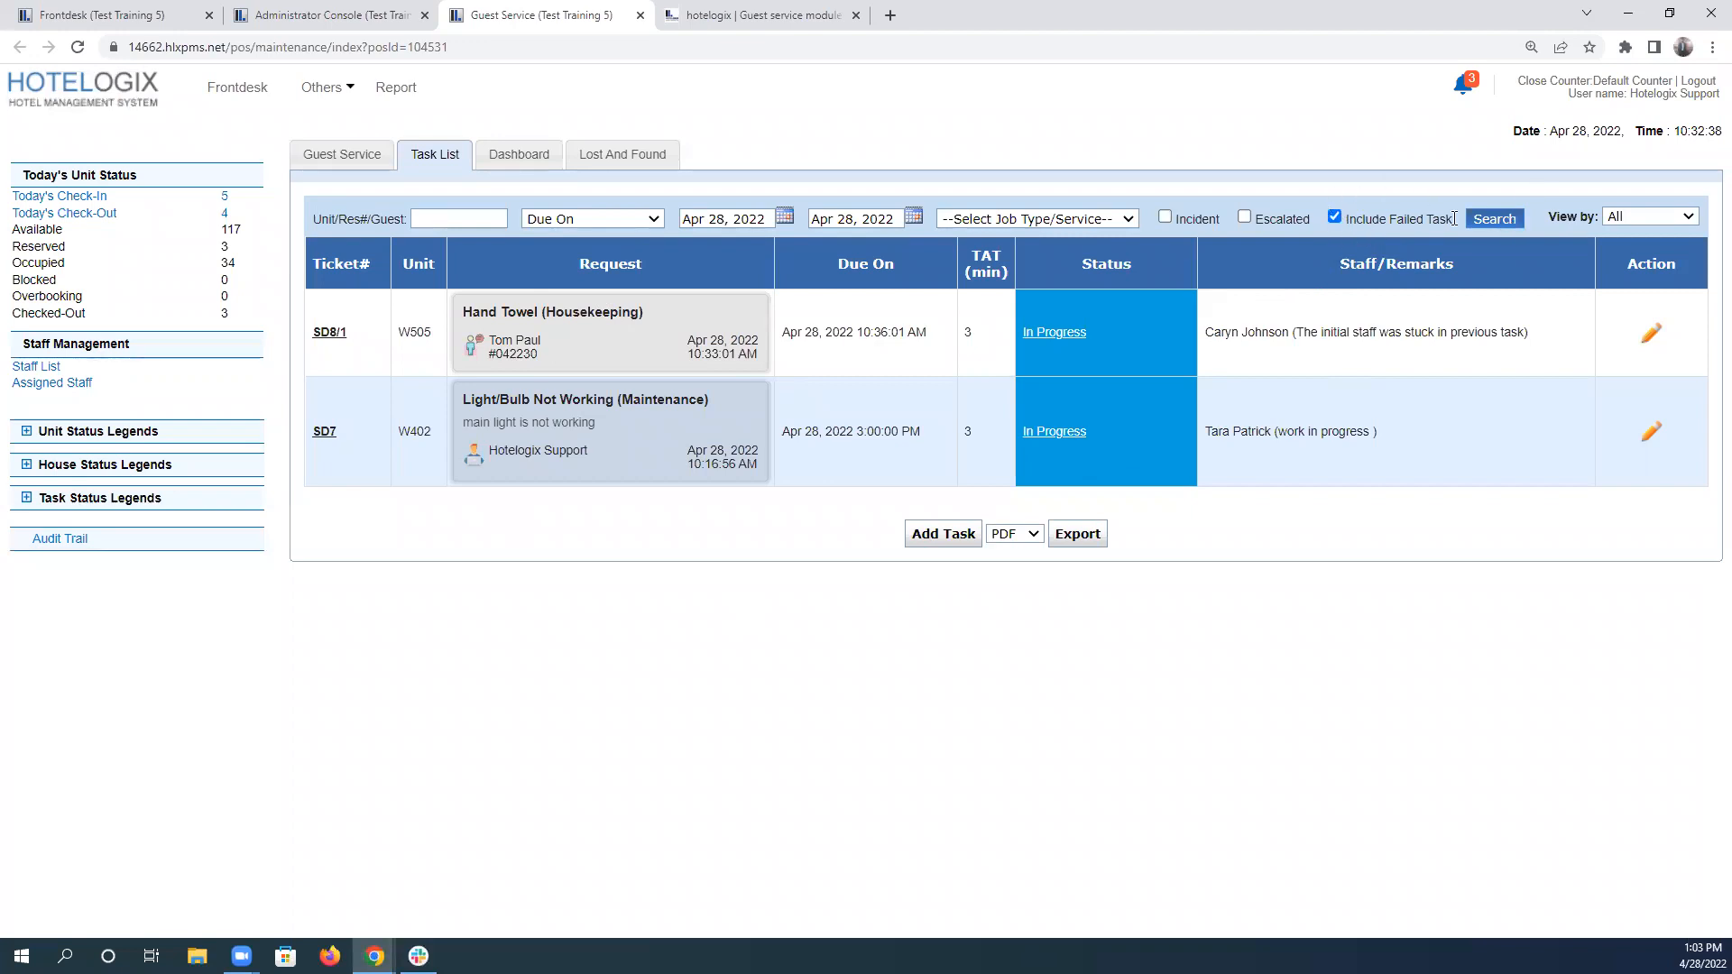
left_click(1519, 219)
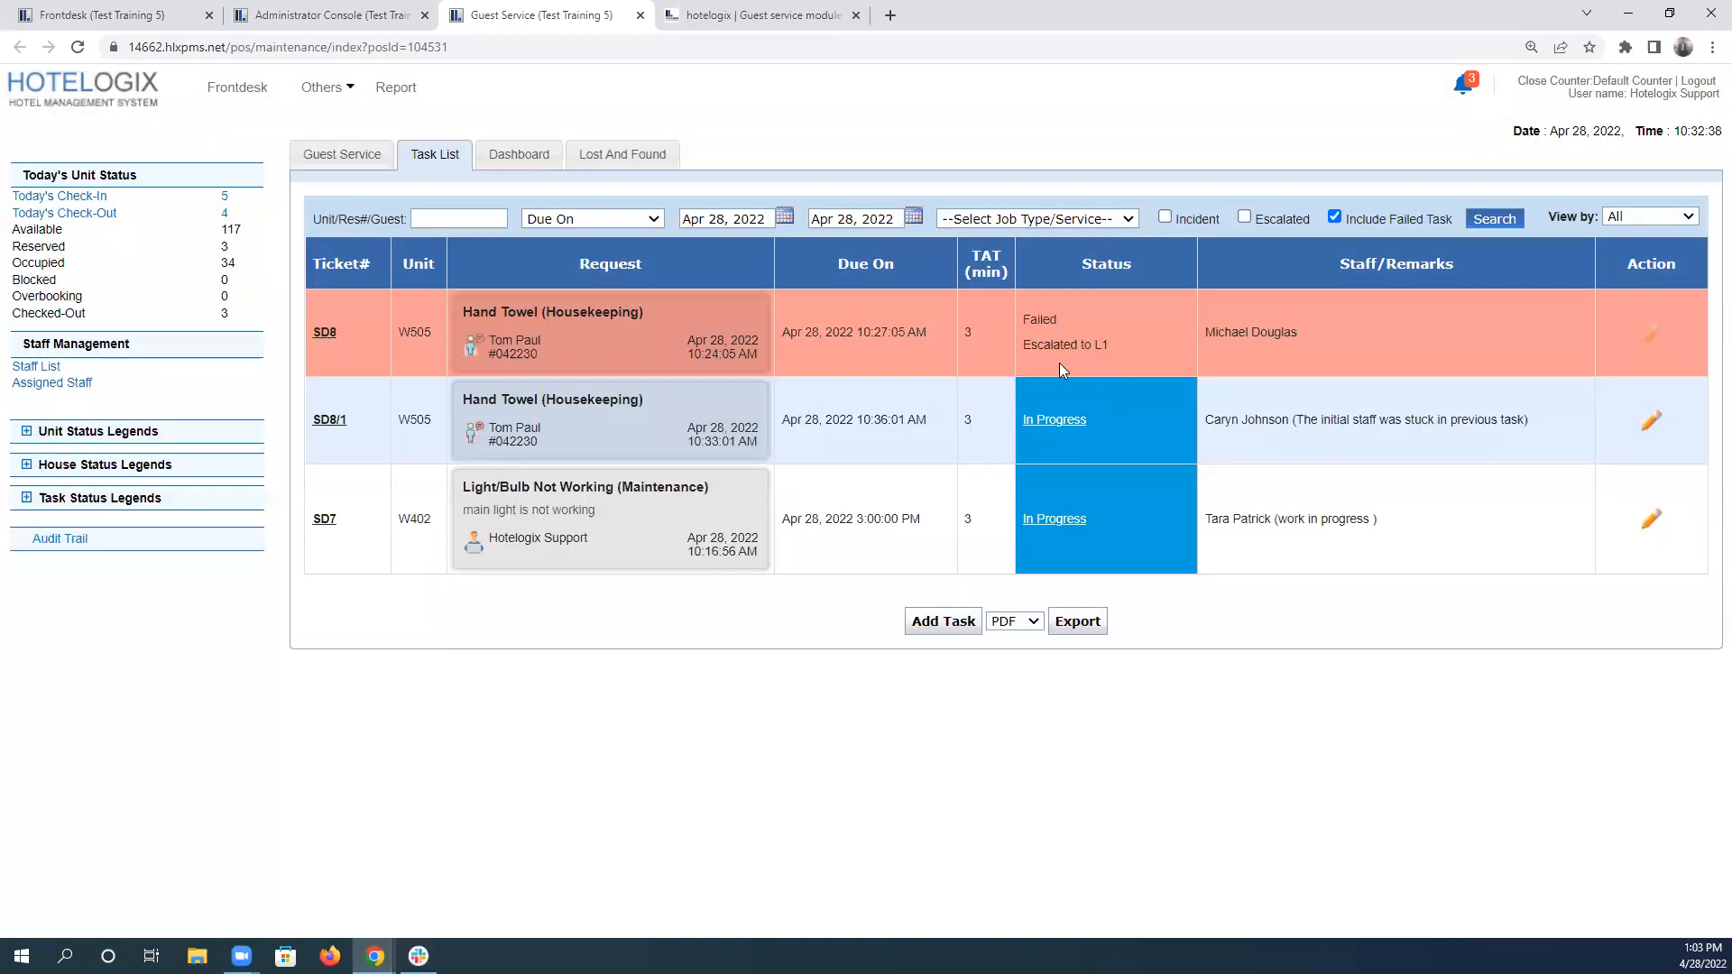
left_click_drag(1032, 345, 1135, 356)
left_click_drag(863, 420, 924, 424)
Review scenario 4's objectives in the test one by one, from viewing the escalated task to closing it.
left_click(704, 15)
left_click(448, 419)
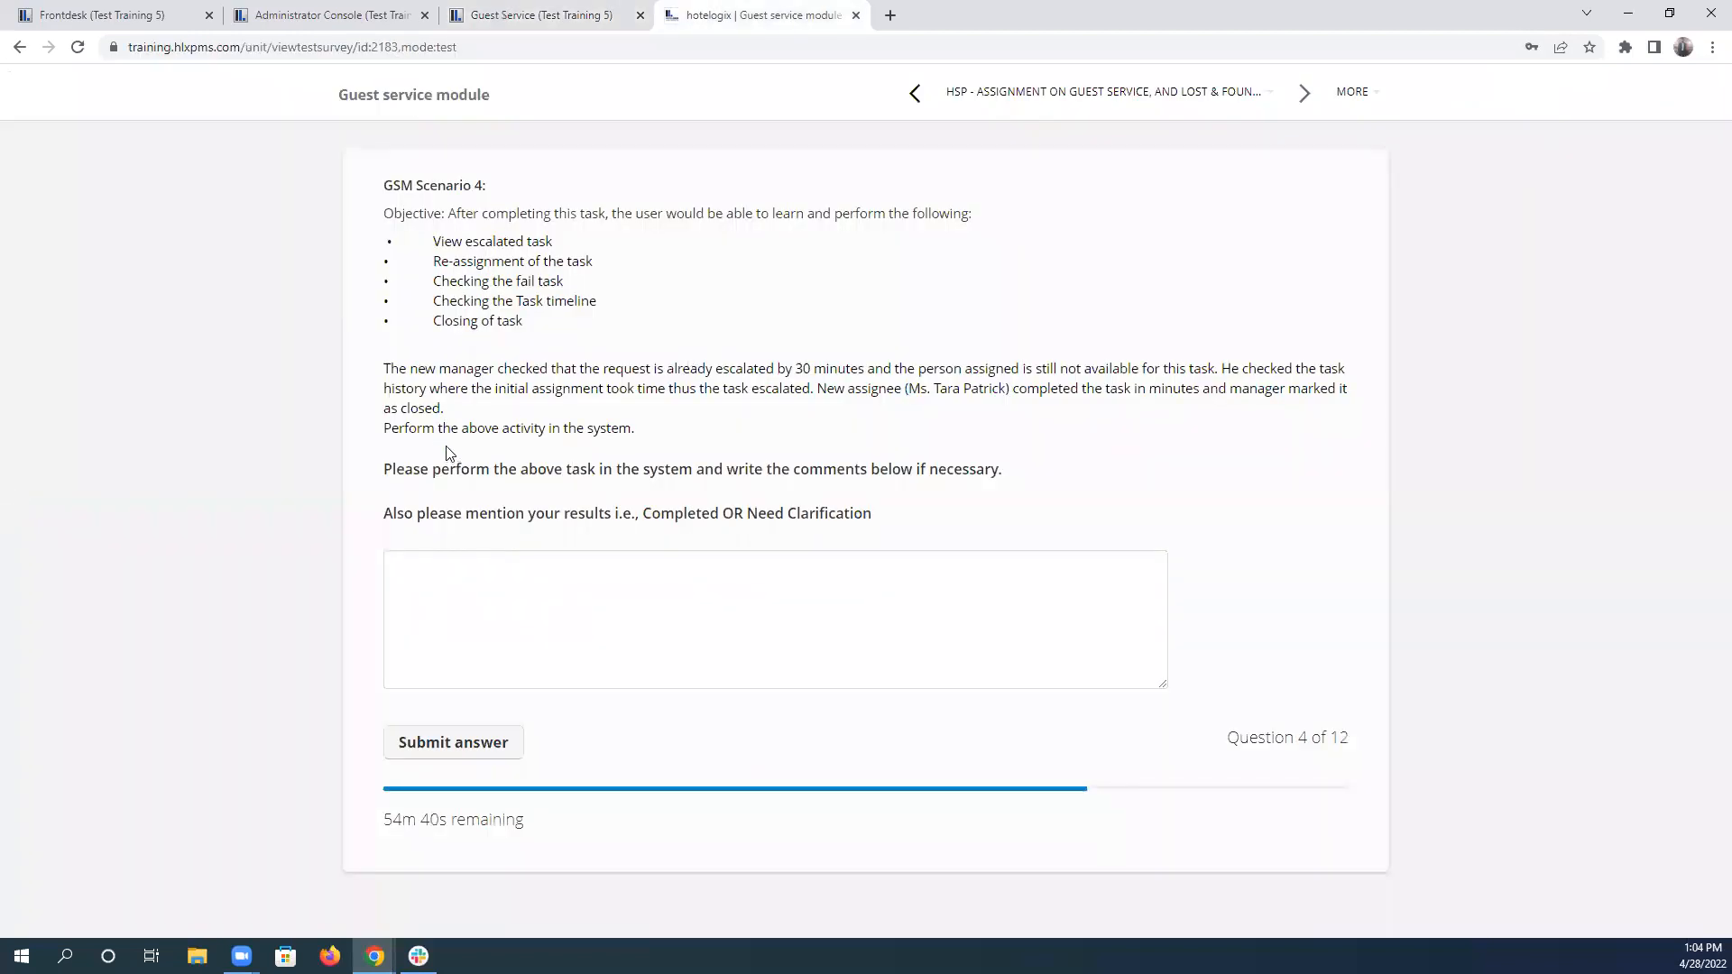
left_click_drag(432, 242, 564, 250)
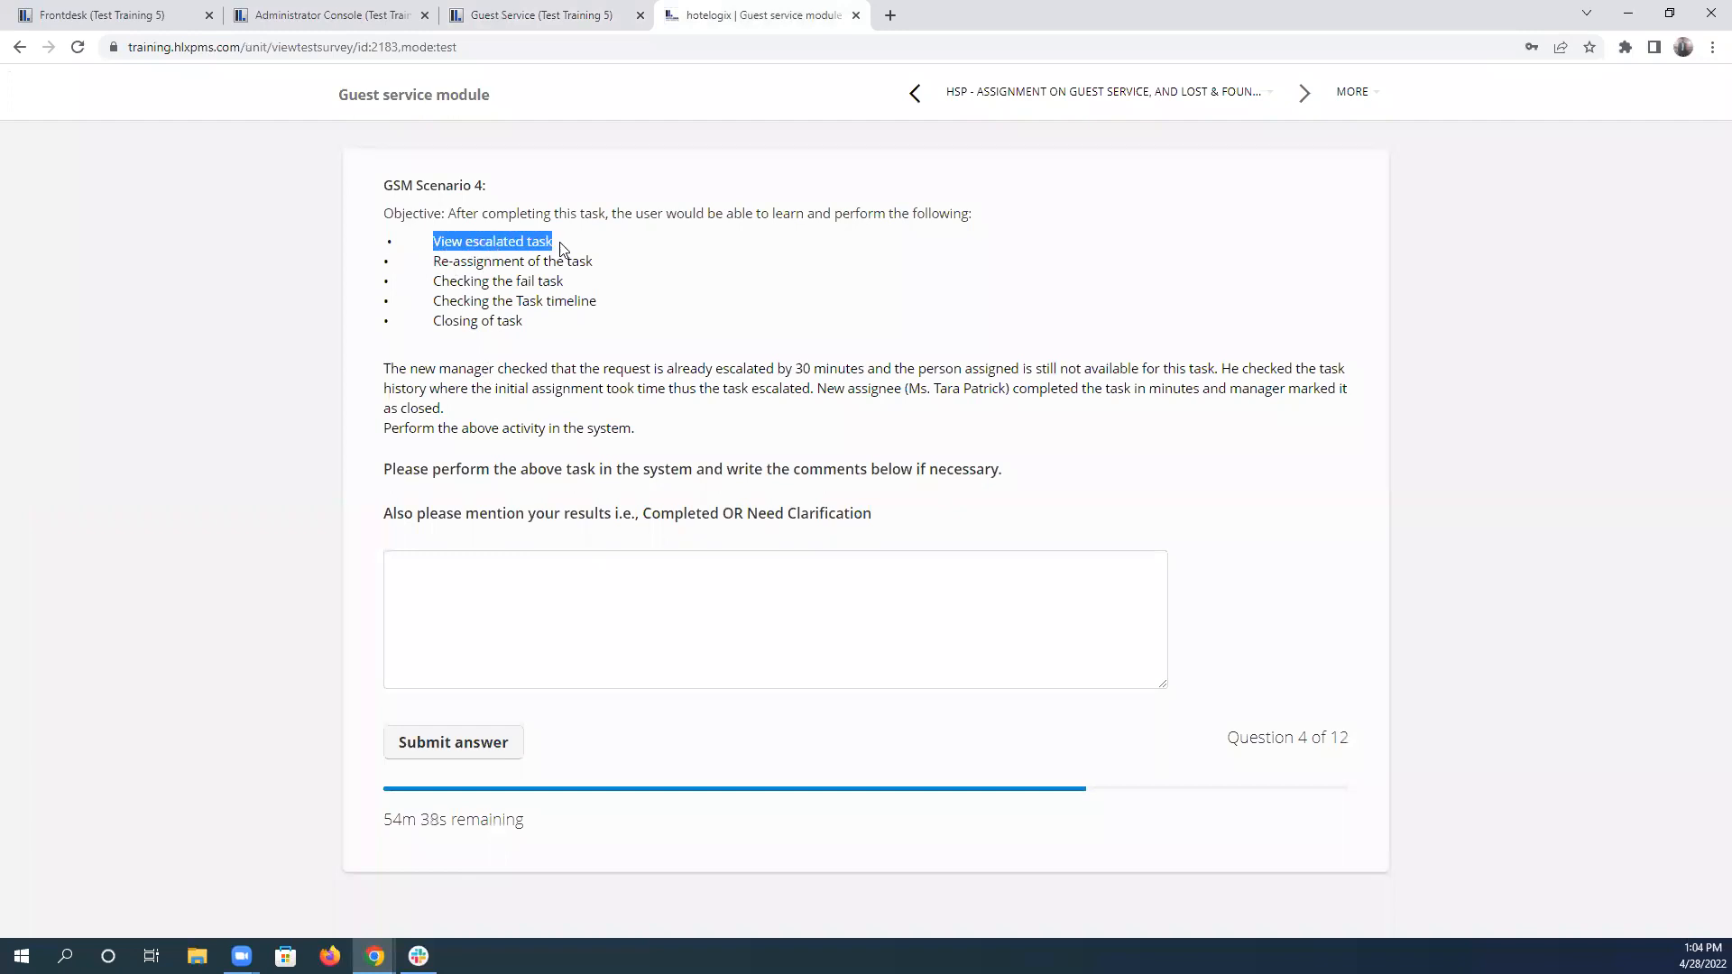
left_click_drag(435, 264, 600, 263)
left_click_drag(435, 282, 571, 284)
left_click_drag(435, 301, 611, 300)
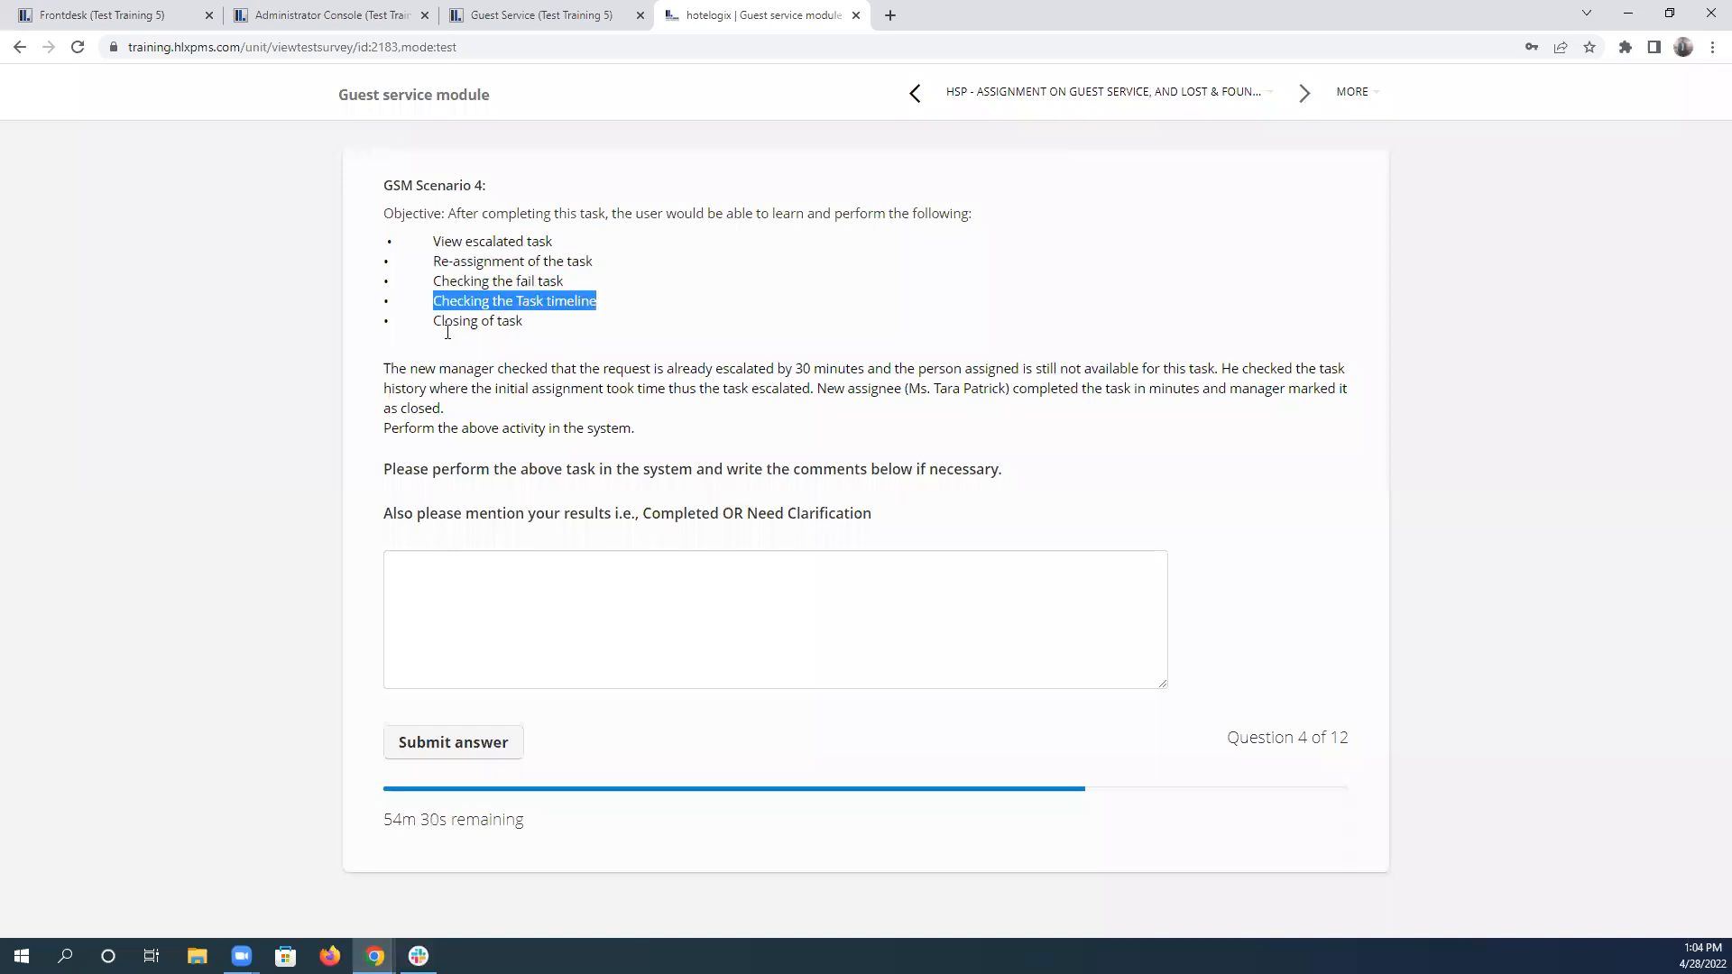
left_click_drag(438, 321, 516, 321)
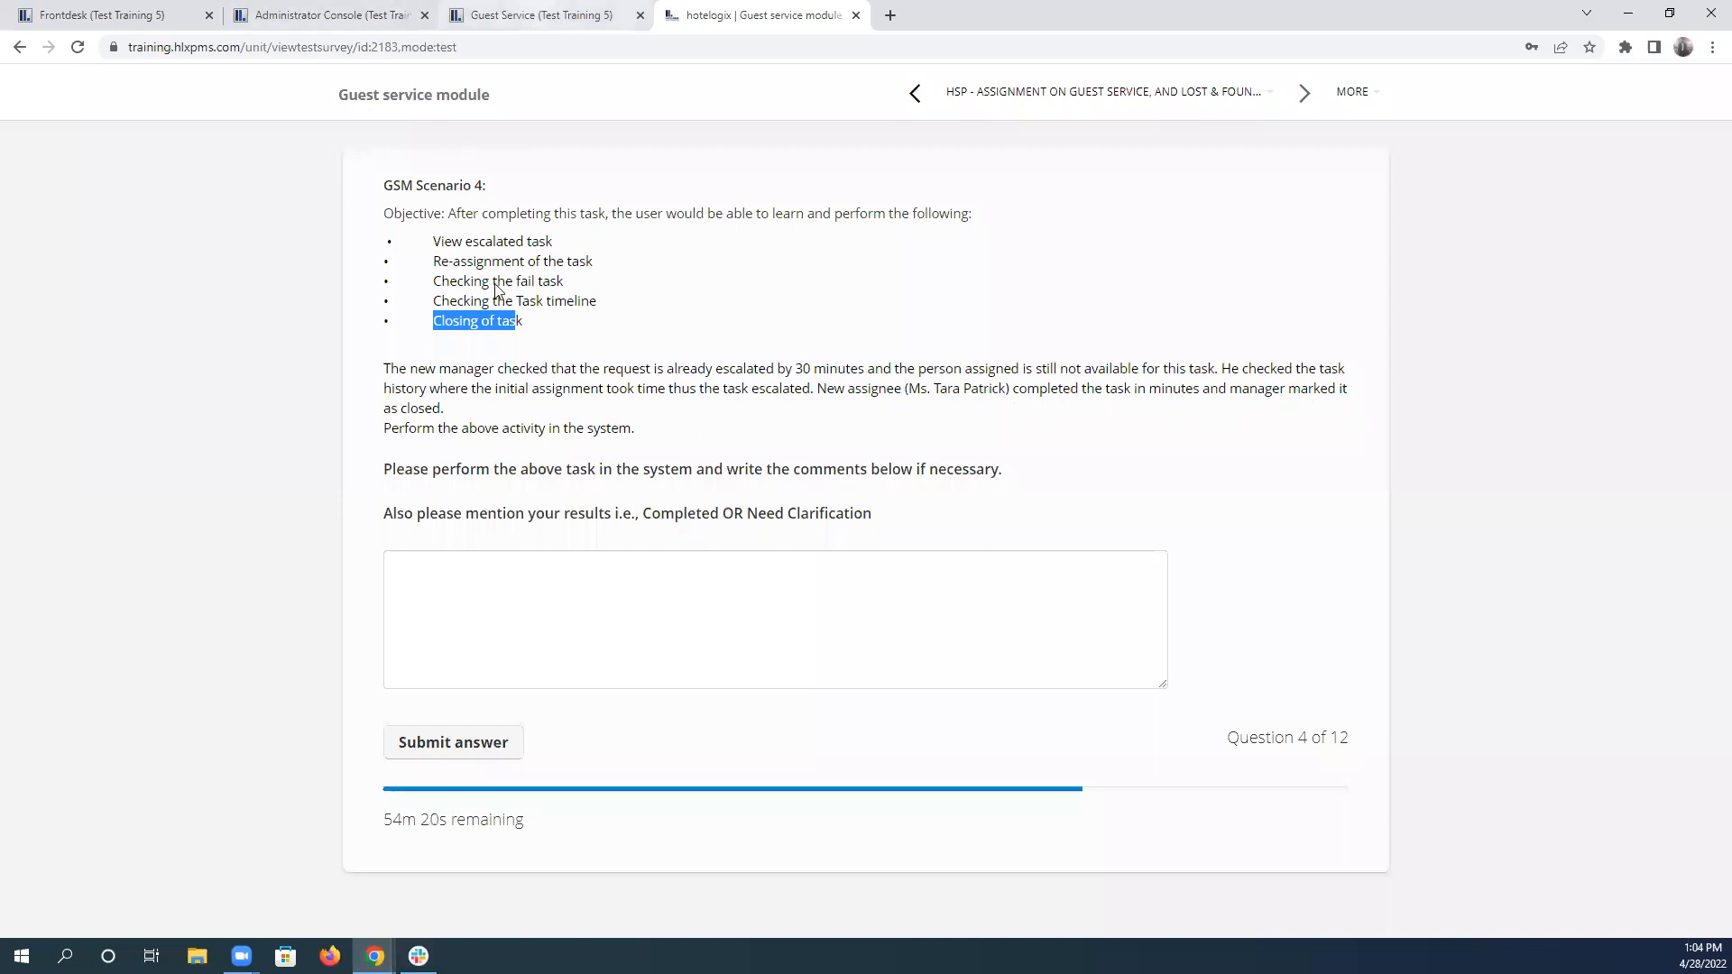
Set the reassigned W505 hand towel task's status to Done in the Guest Service task list and save it.
left_click(540, 15)
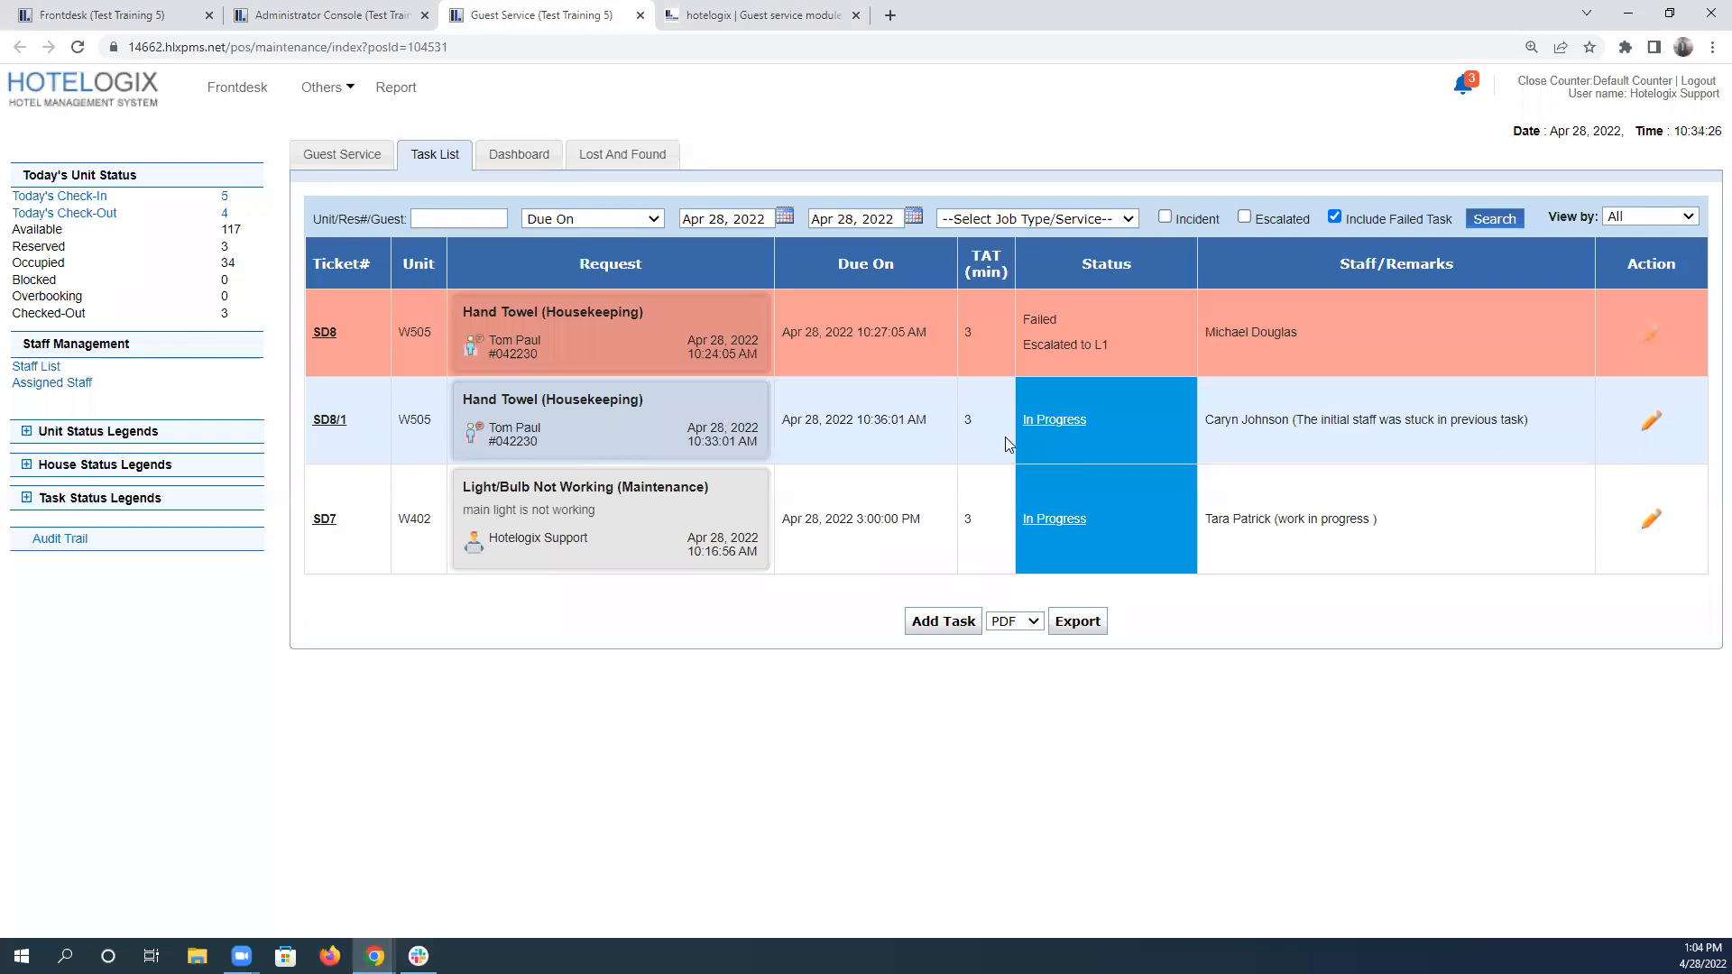
left_click(1055, 422)
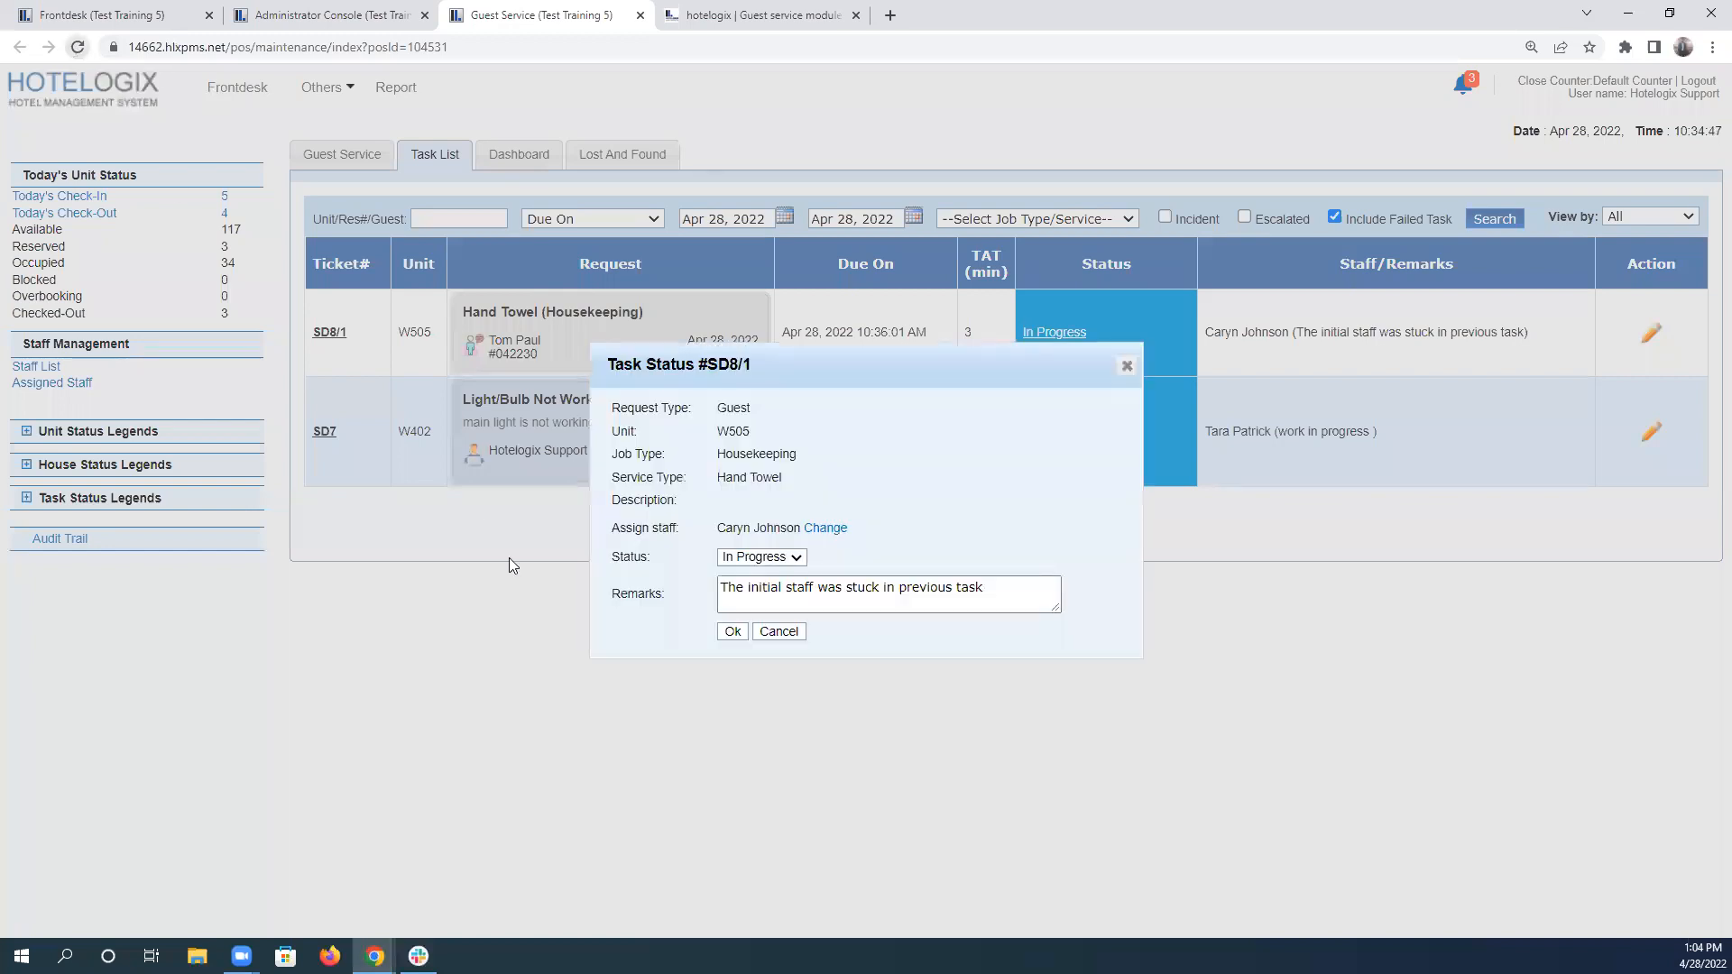
left_click(763, 557)
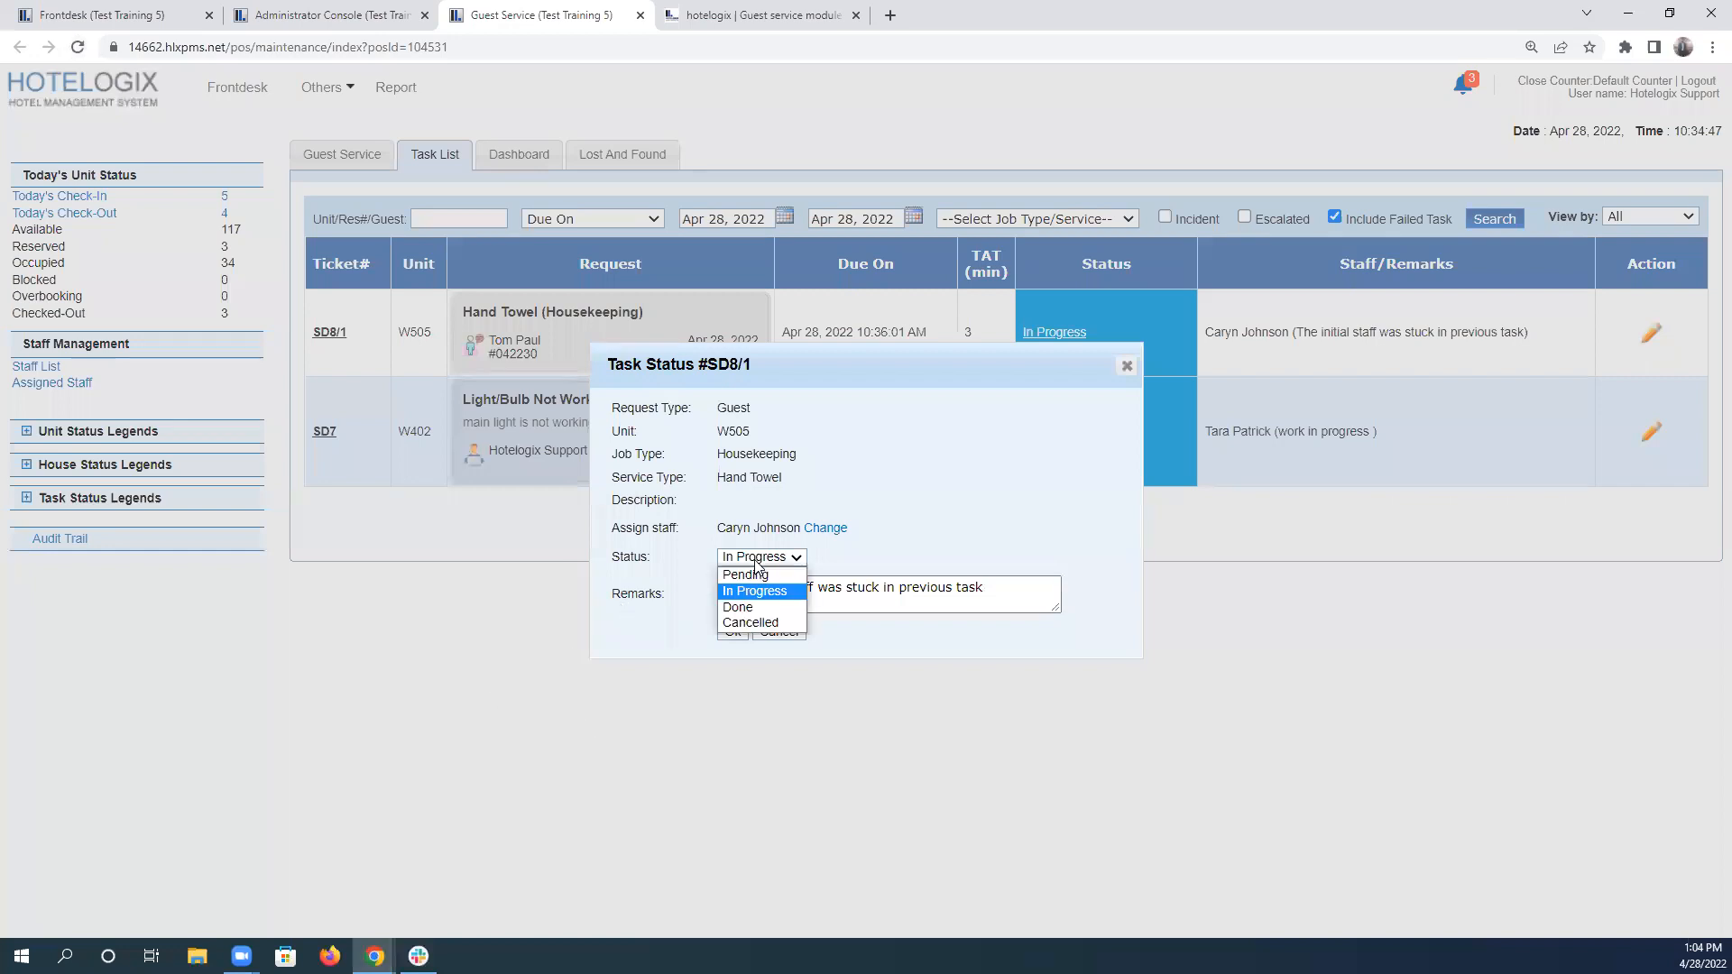
left_click(779, 610)
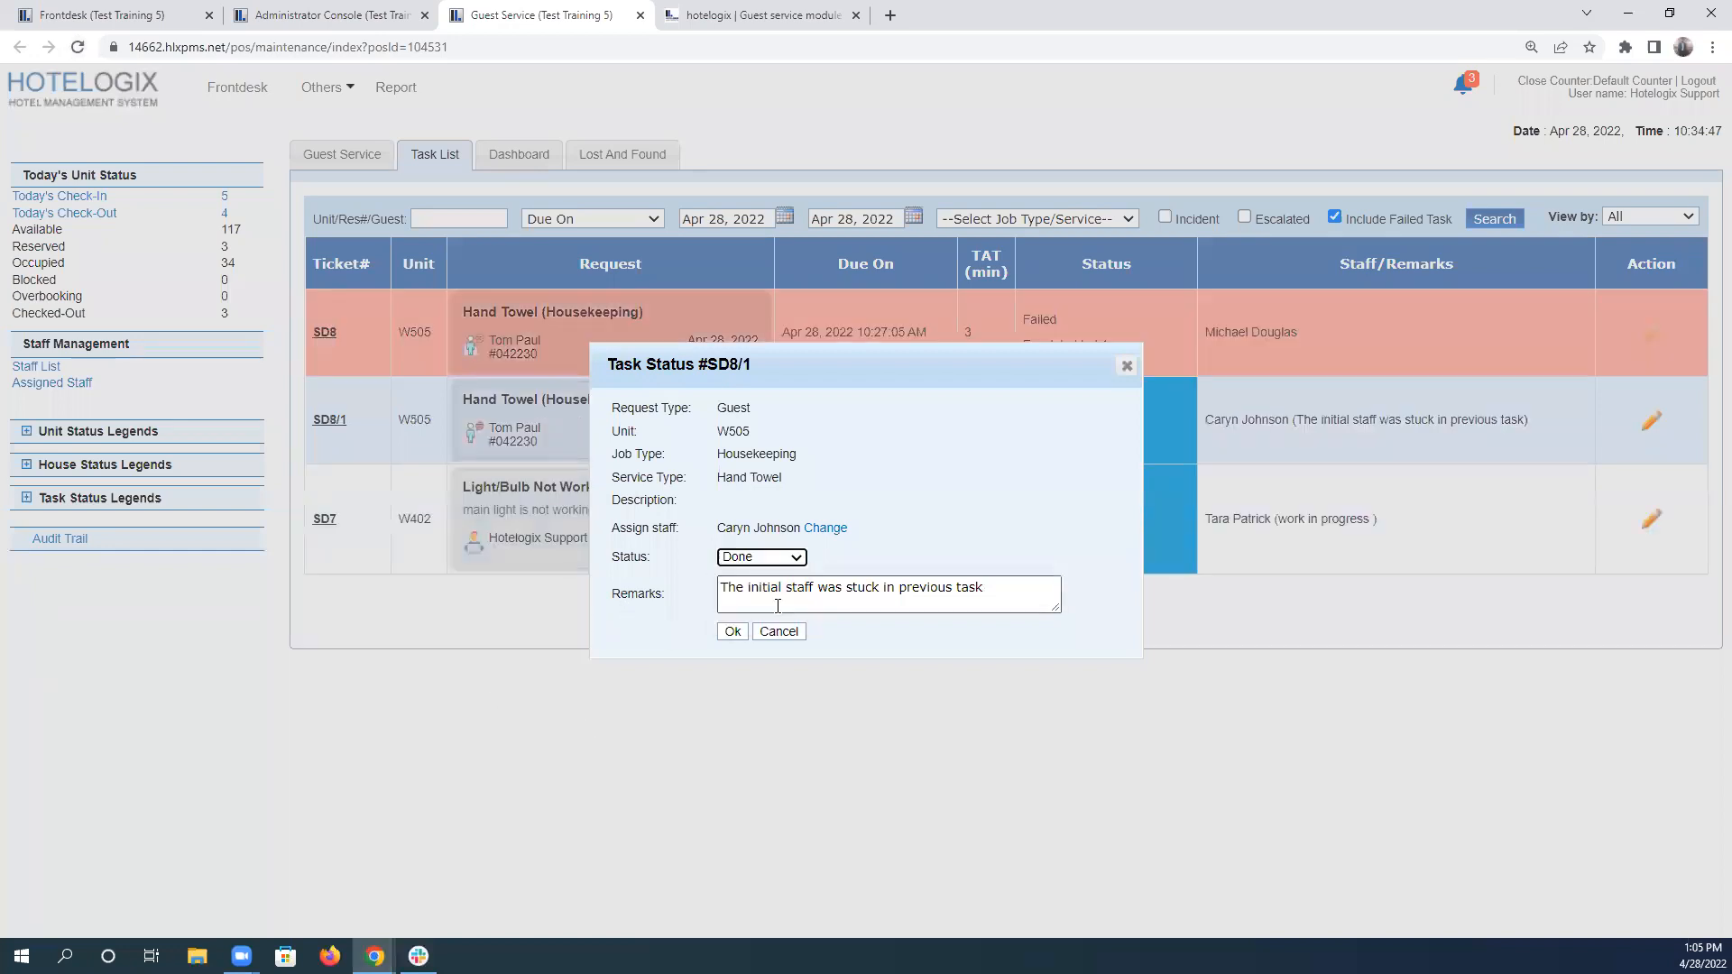
left_click(734, 633)
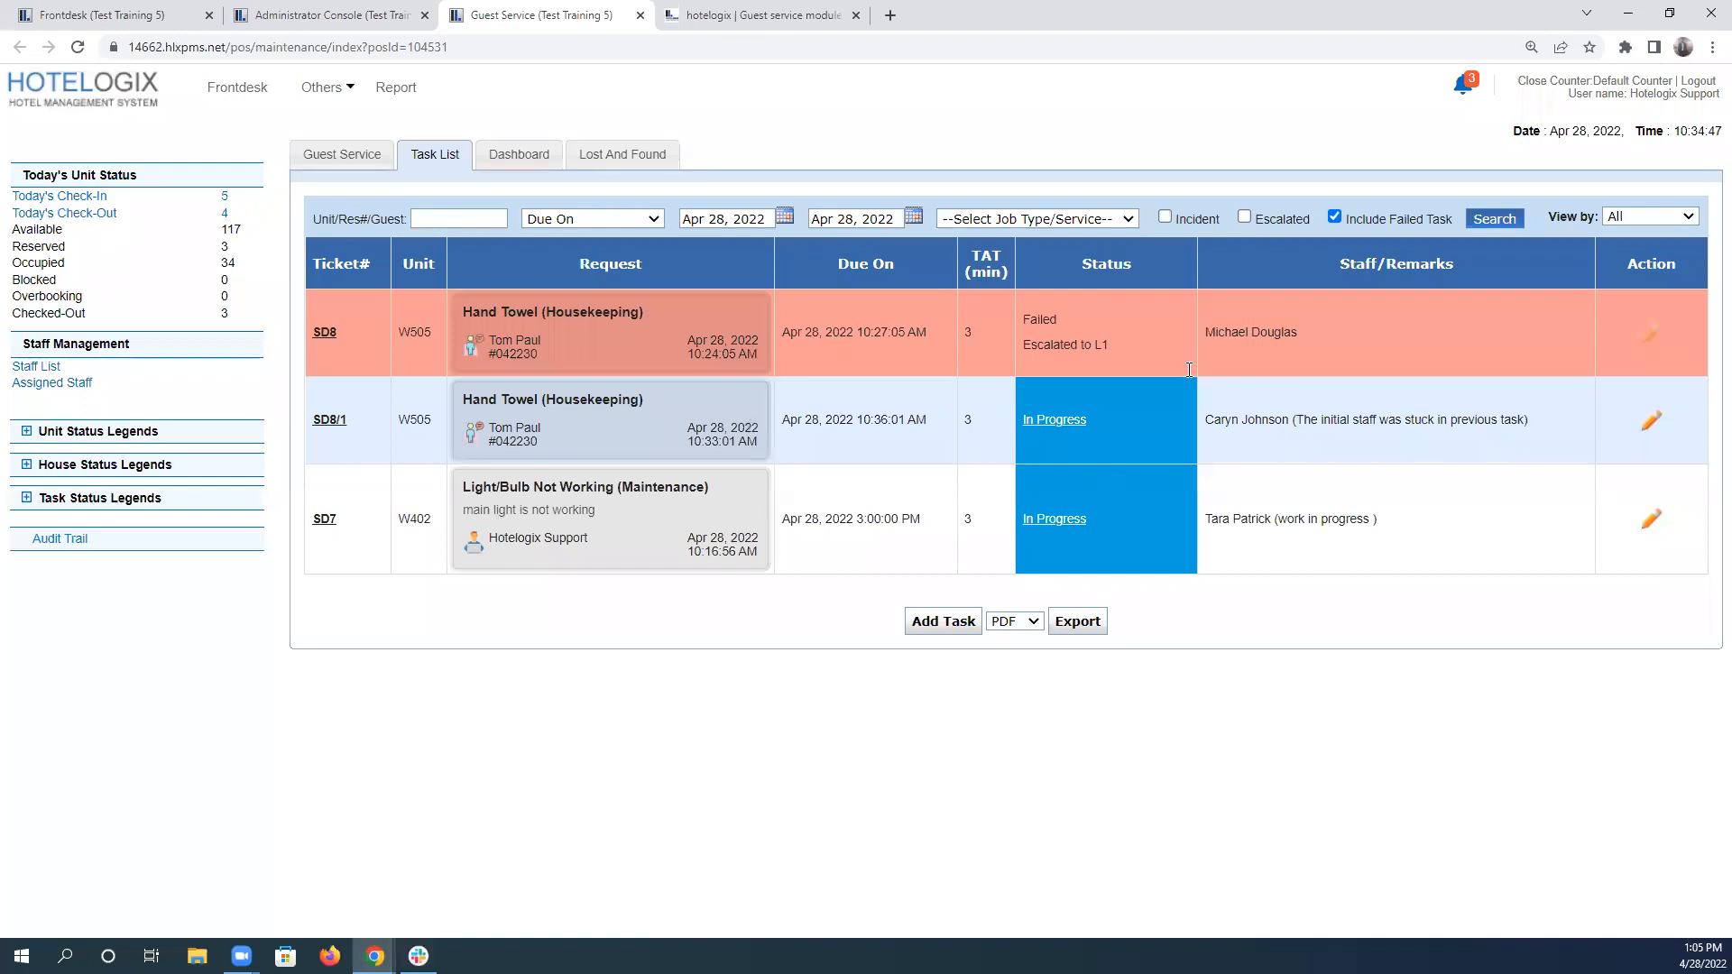
Check the closed hand towel task's completion duration and time against scenario 4's sentence about completing and closing the task.
left_click_drag(1061, 517, 1095, 517)
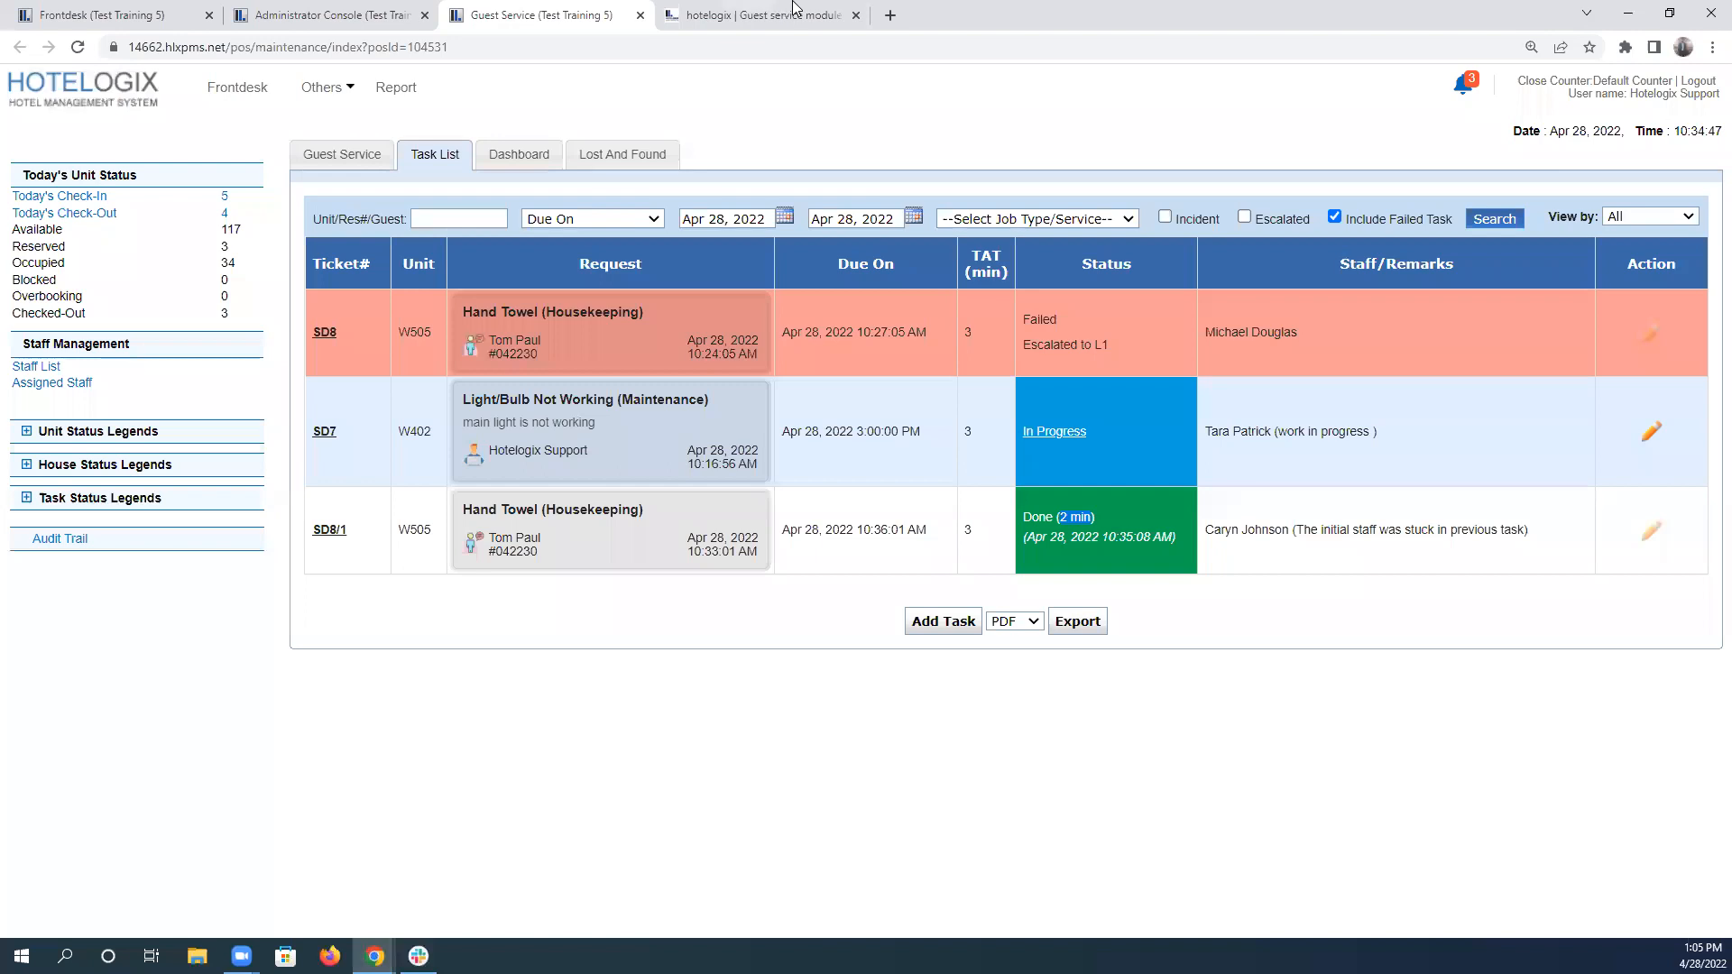
left_click(794, 9)
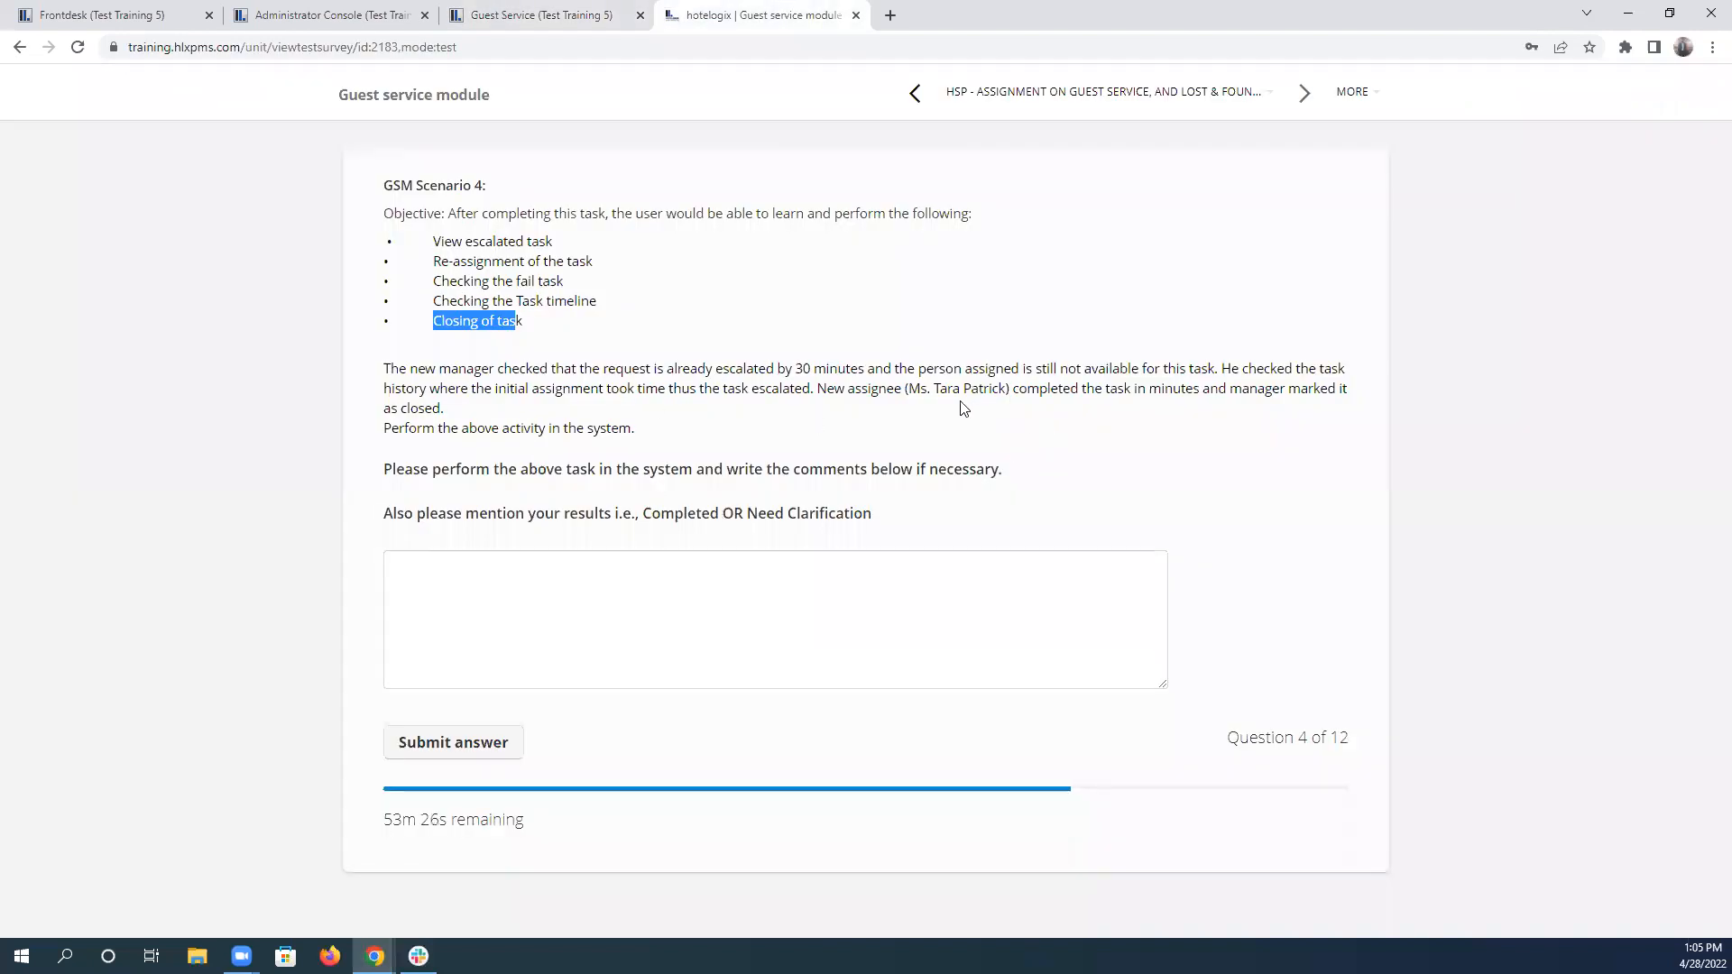
left_click_drag(1025, 394, 1222, 414)
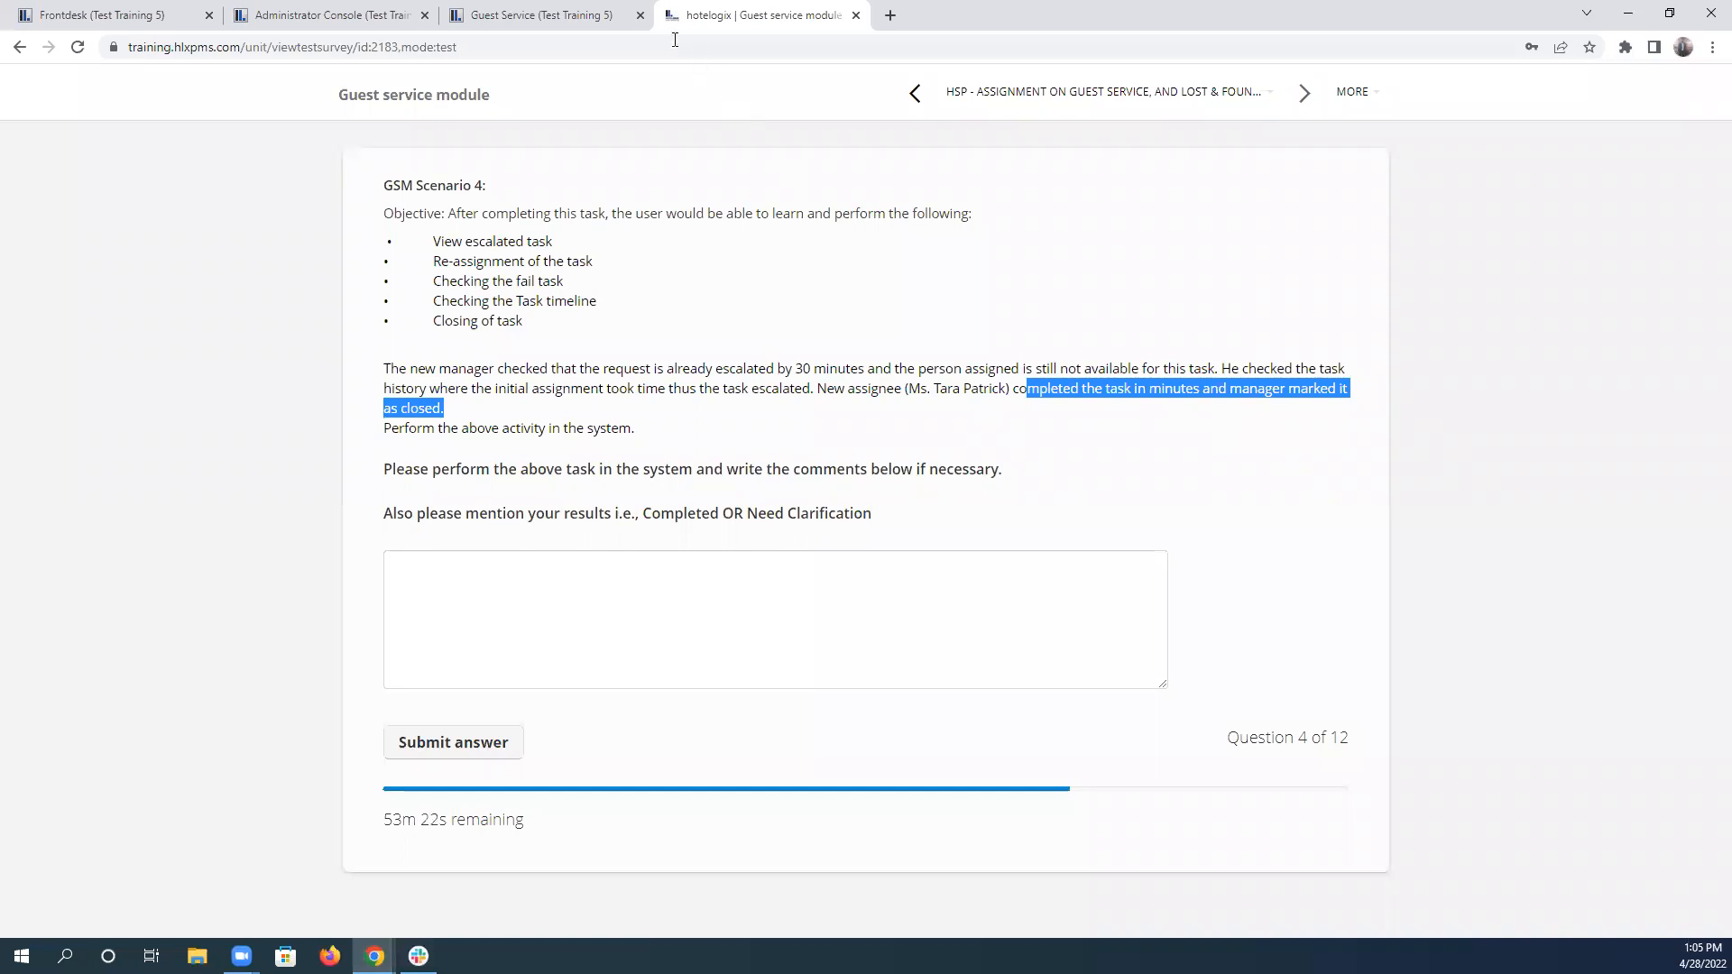
left_click(572, 14)
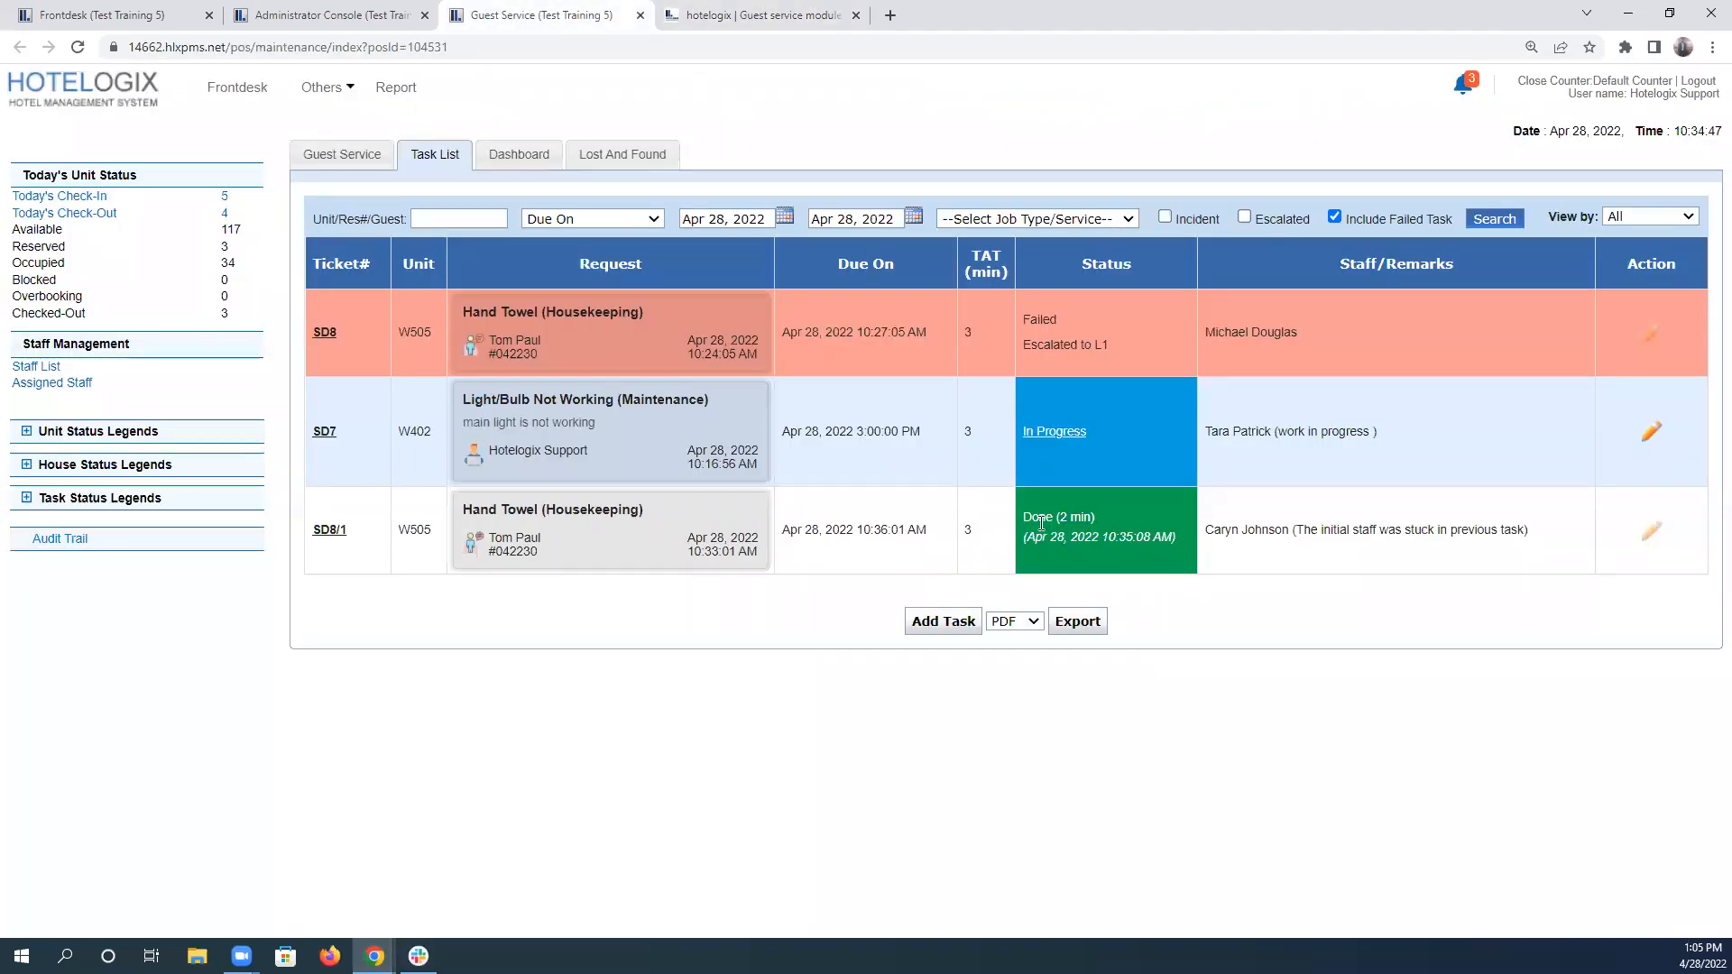
left_click_drag(1153, 541, 1203, 555)
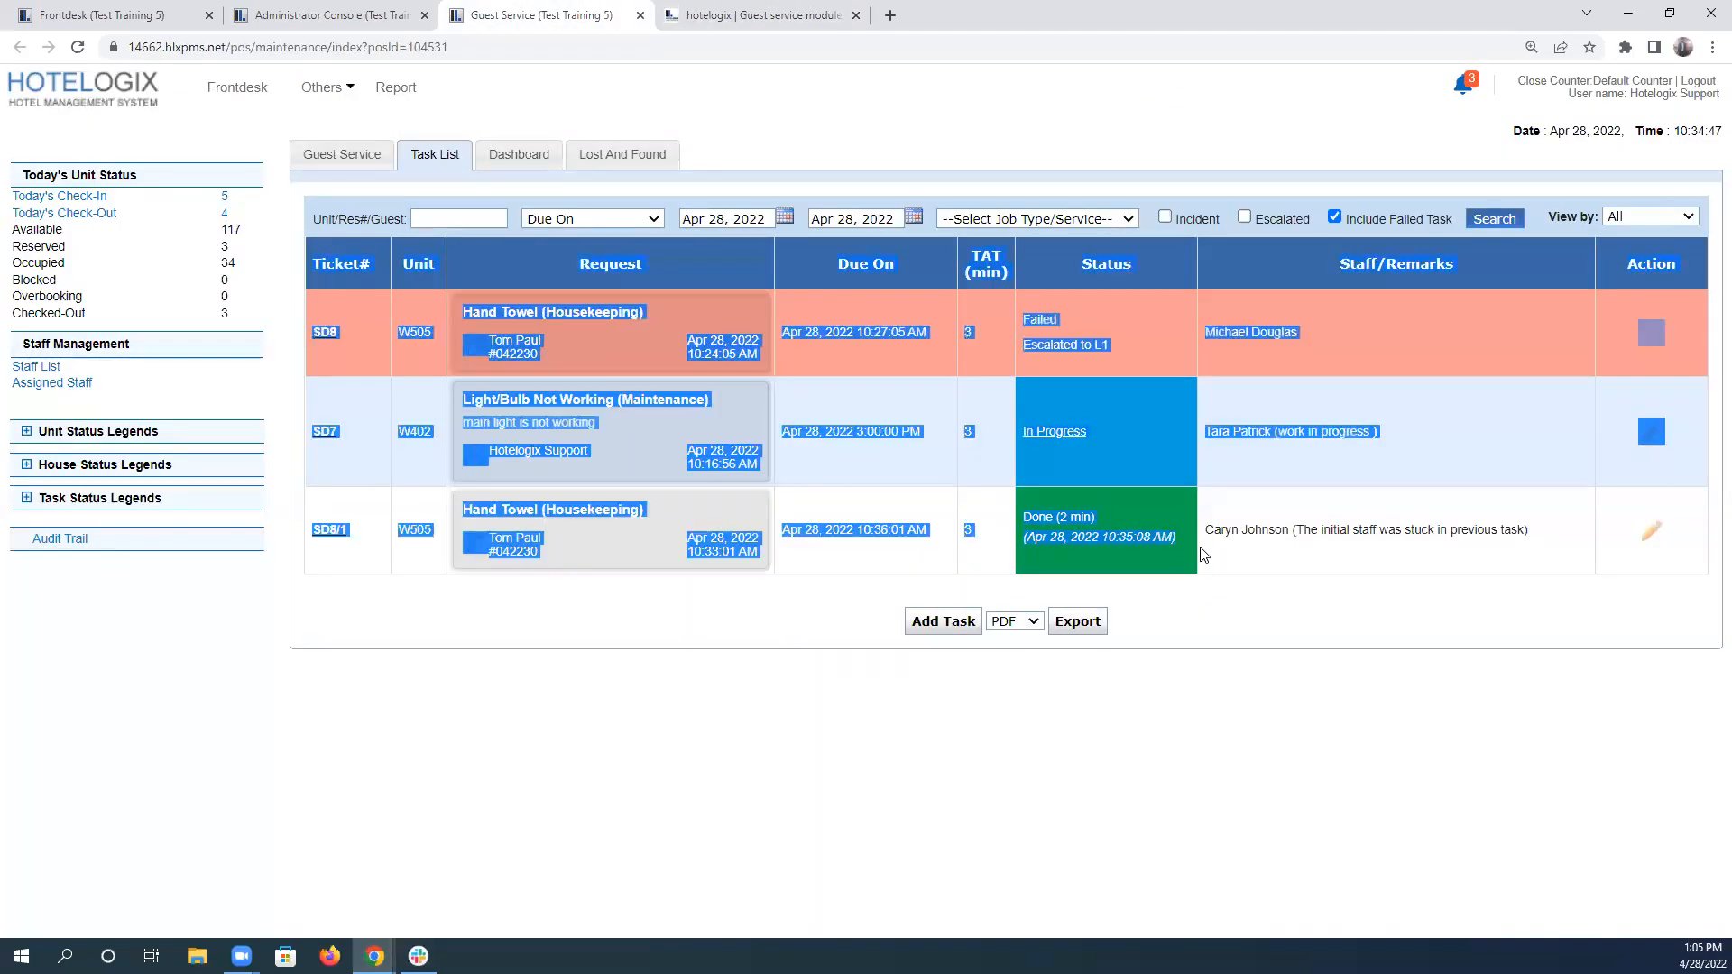
left_click(1172, 542)
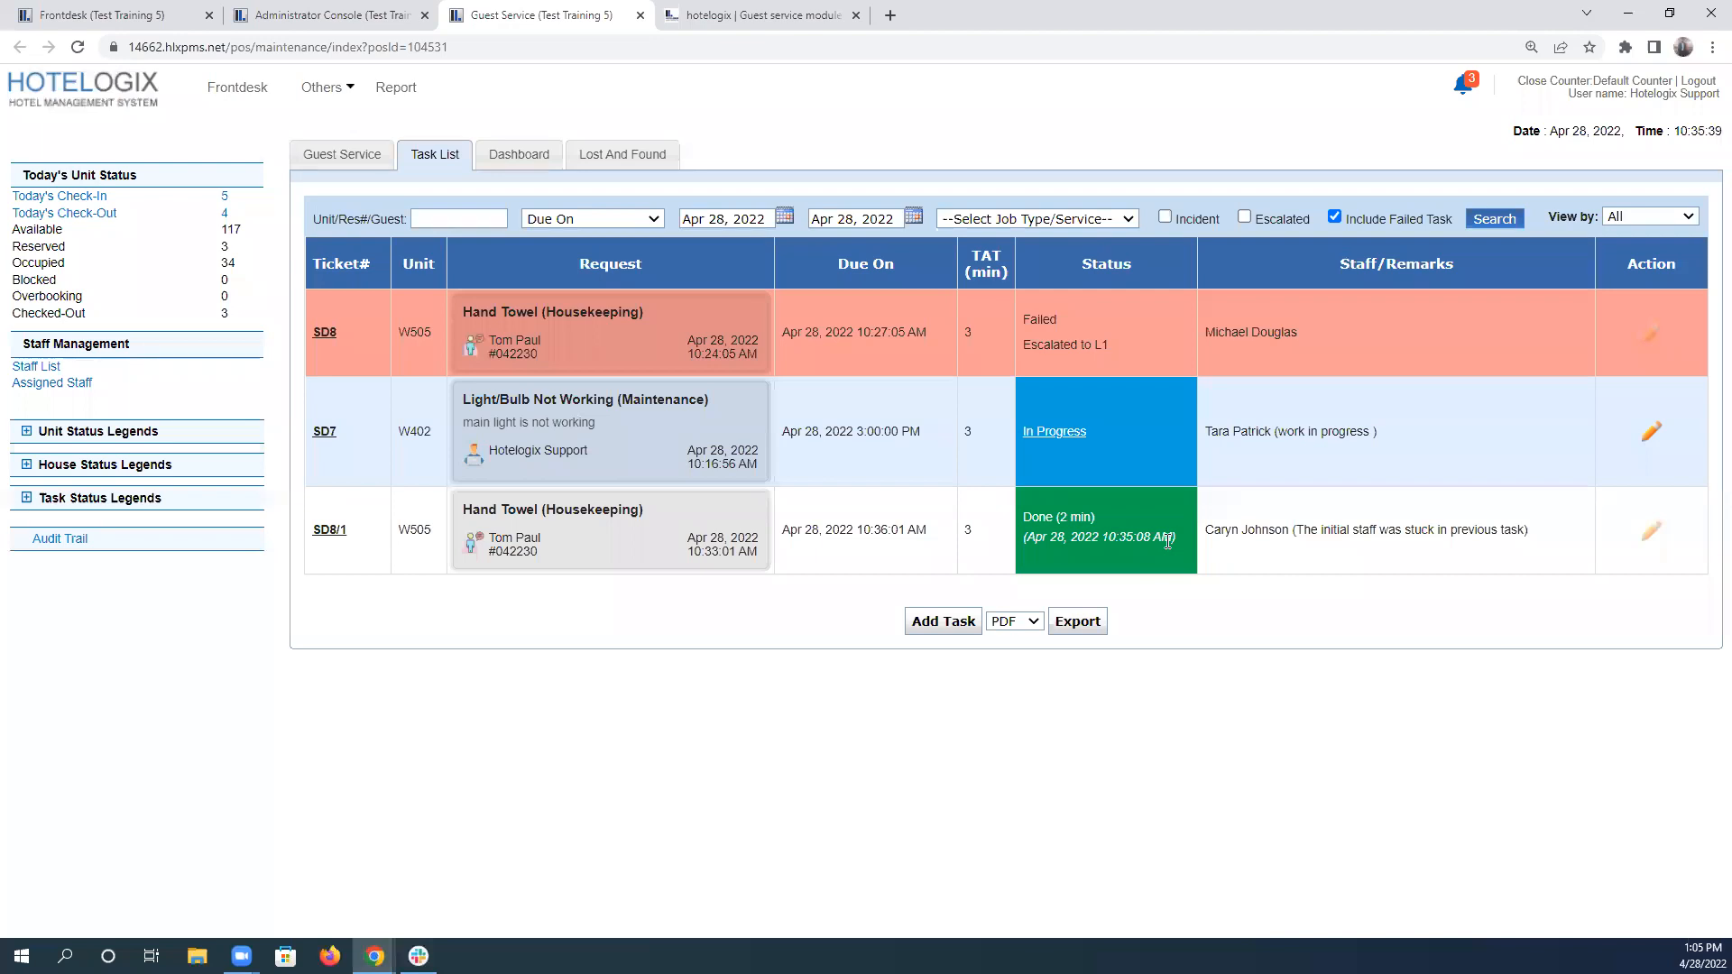
Enter "Completed" as the answer to scenario 4 in the test and submit it.
left_click(693, 14)
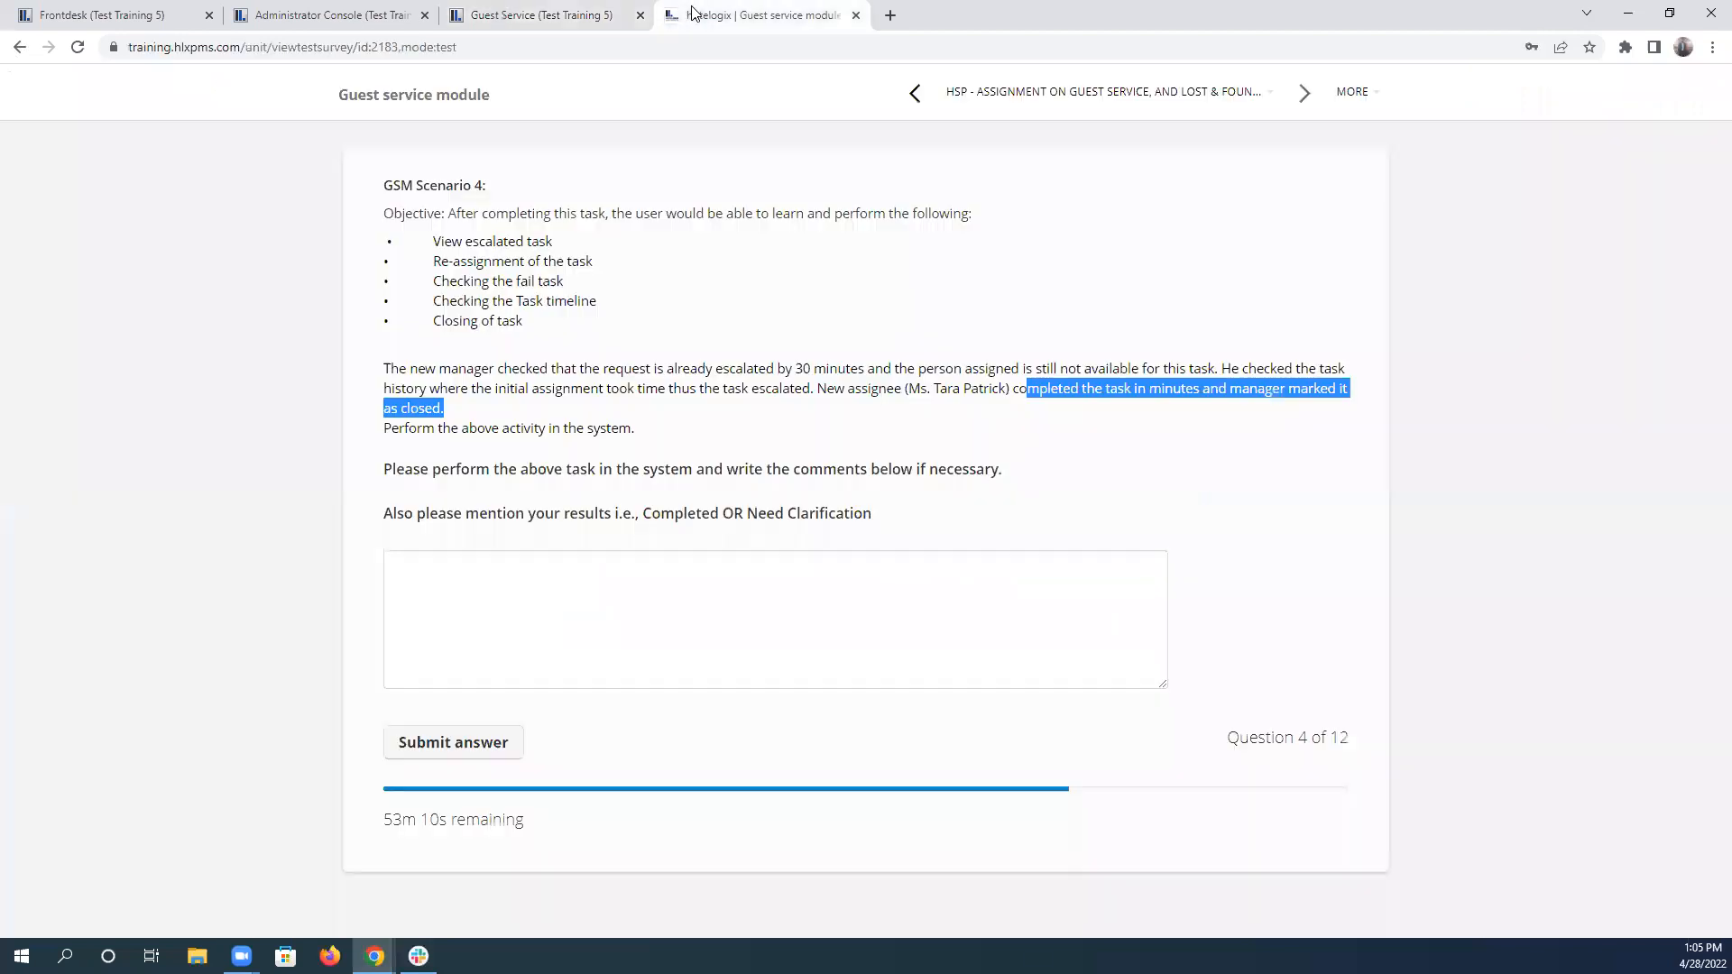
double_click(705, 516)
key("ctrl+c")
left_click(720, 588)
key("ctrl+v")
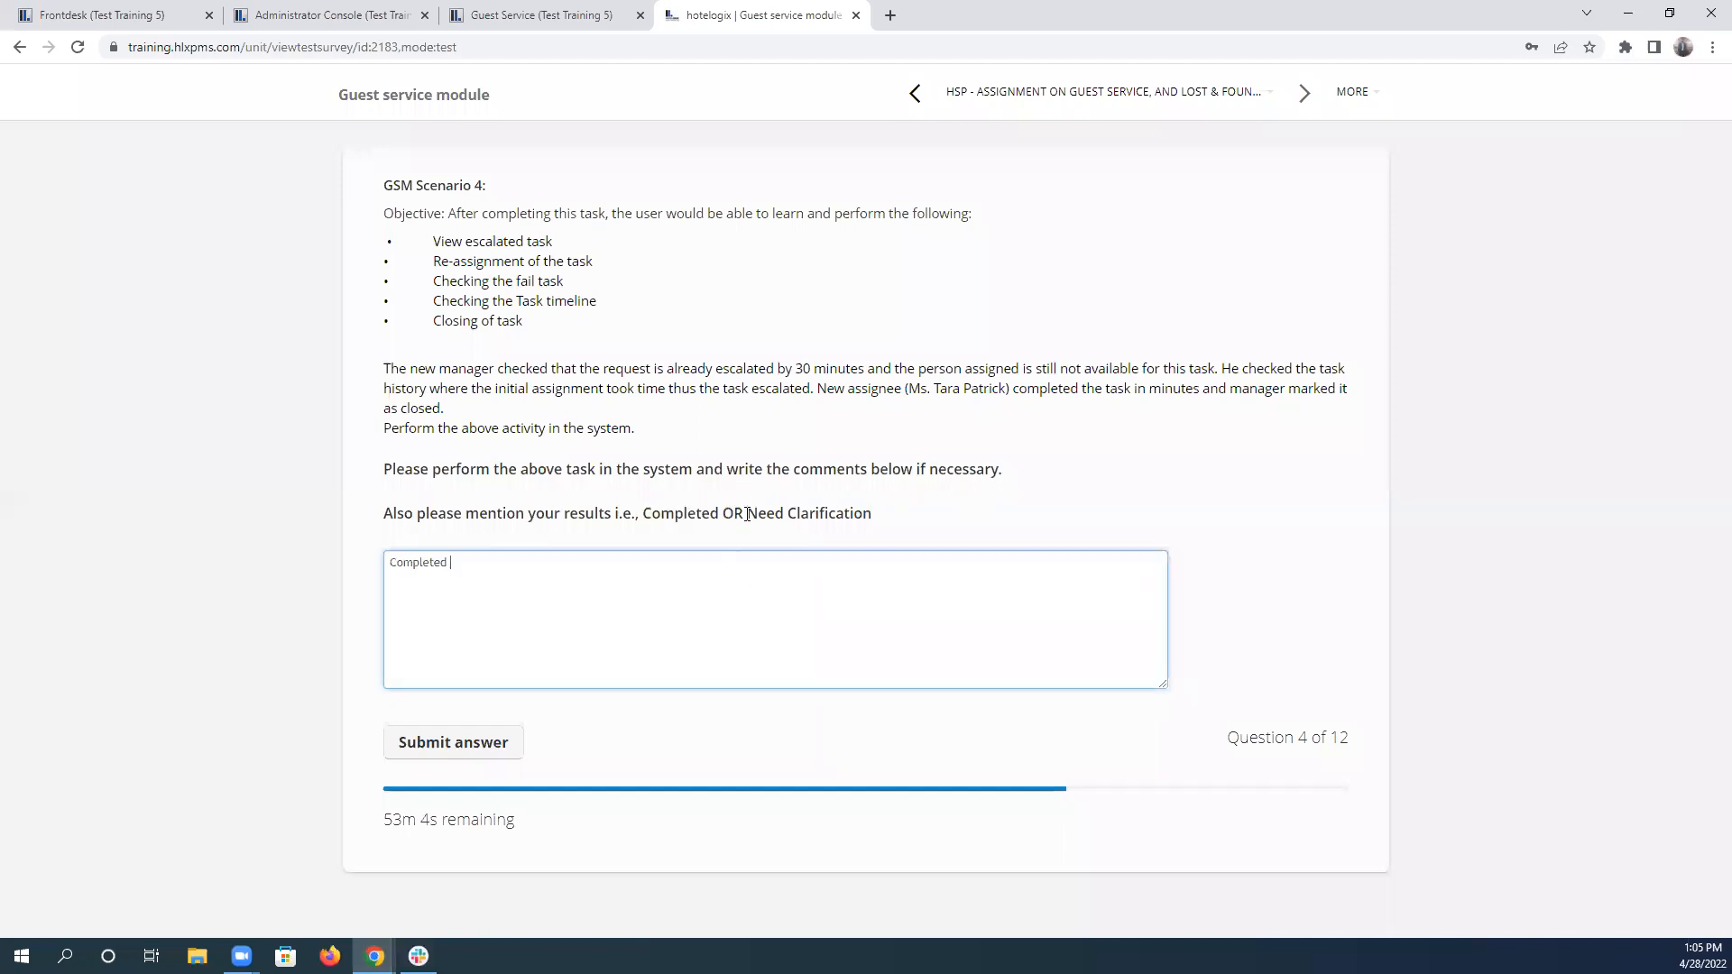
left_click_drag(751, 512, 902, 524)
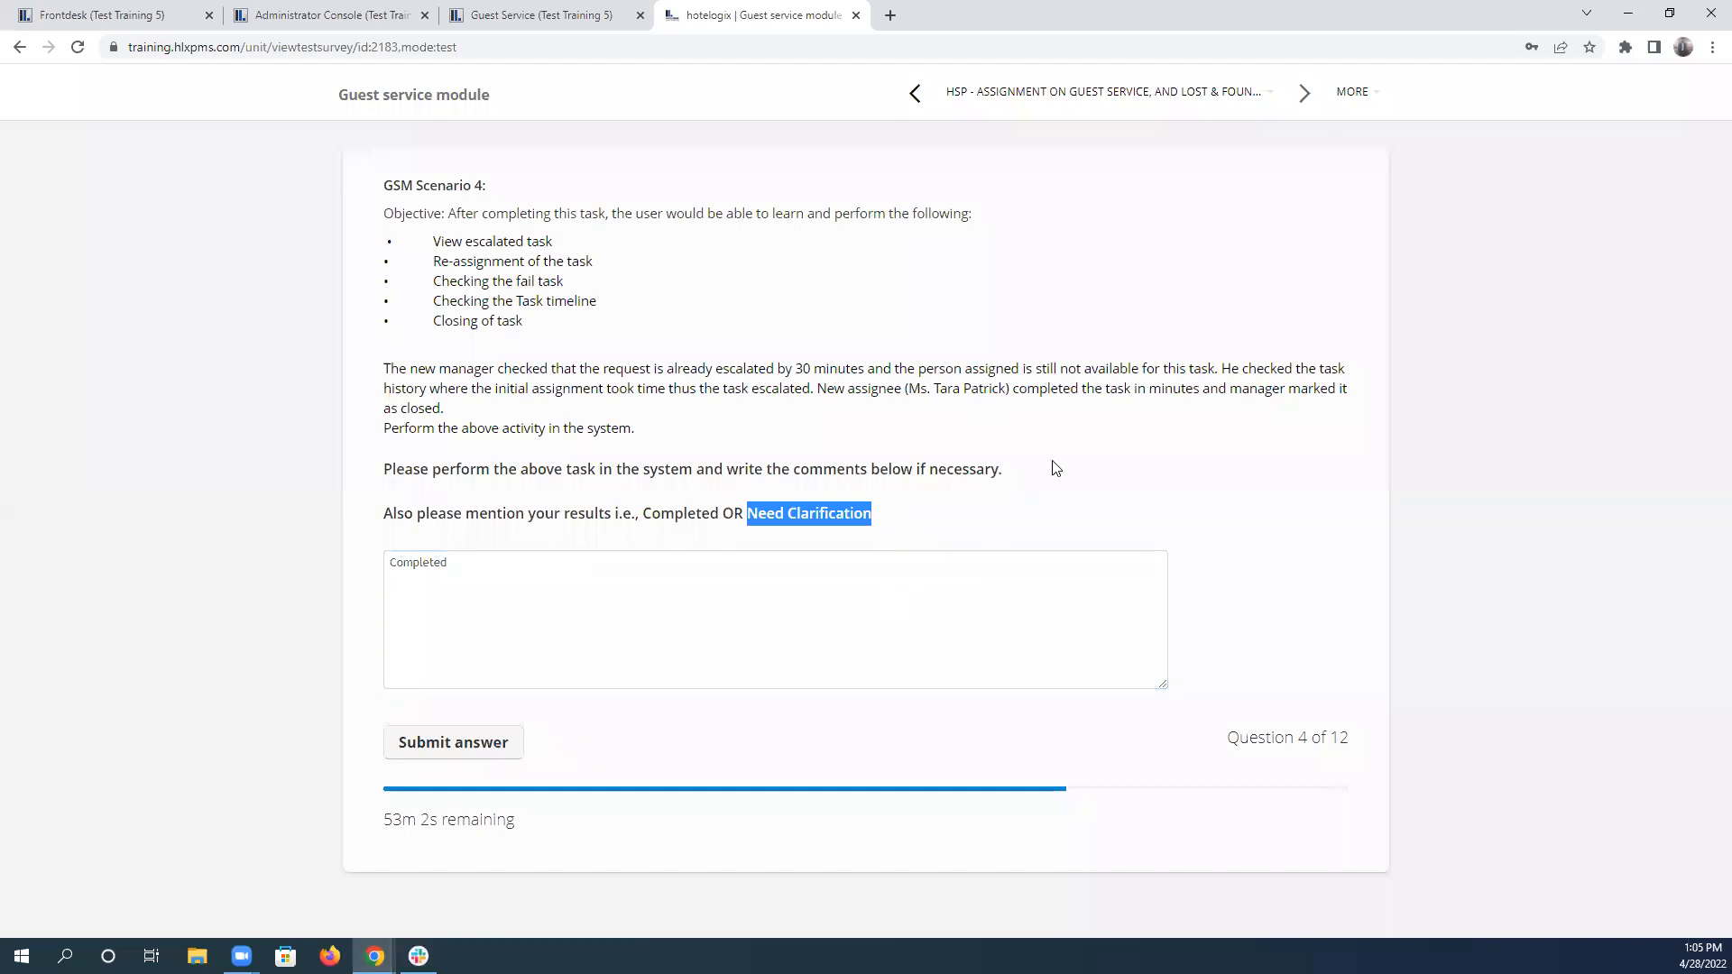
left_click(1086, 486)
left_click(445, 745)
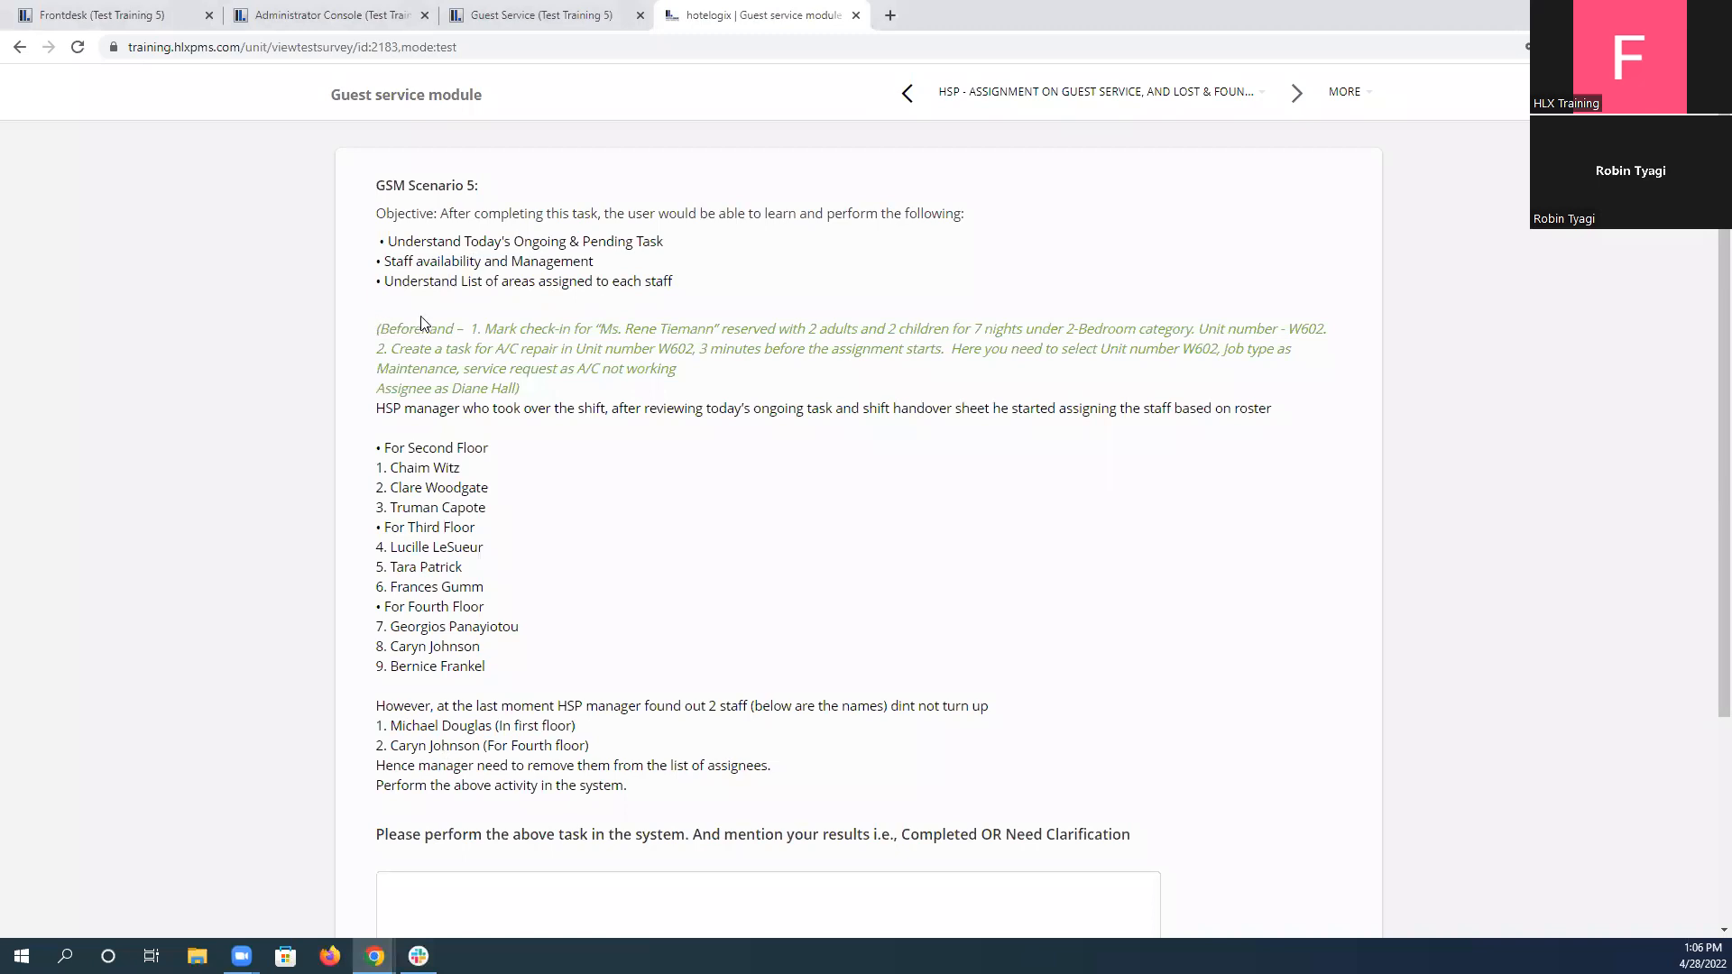
Read scenario 5's beforehand instructions about the W602 check-in and A/C repair task, and switch to the Frontdesk reservation chart.
left_click_drag(380, 328, 651, 396)
left_click(646, 394)
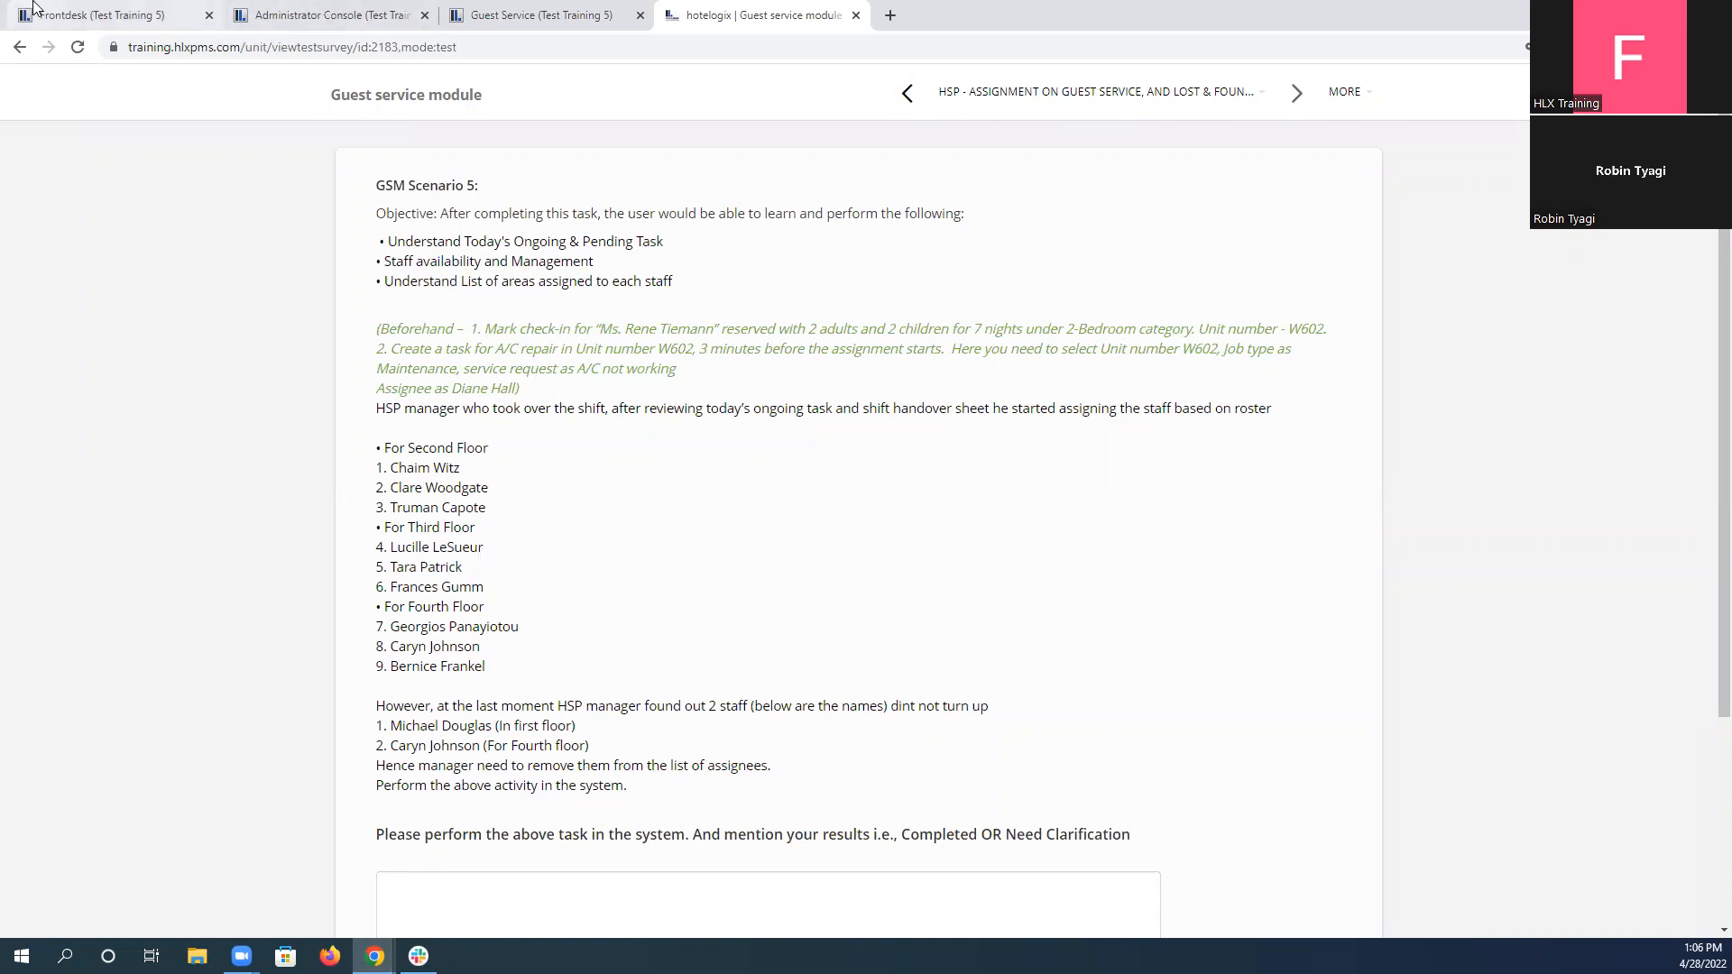
left_click(92, 13)
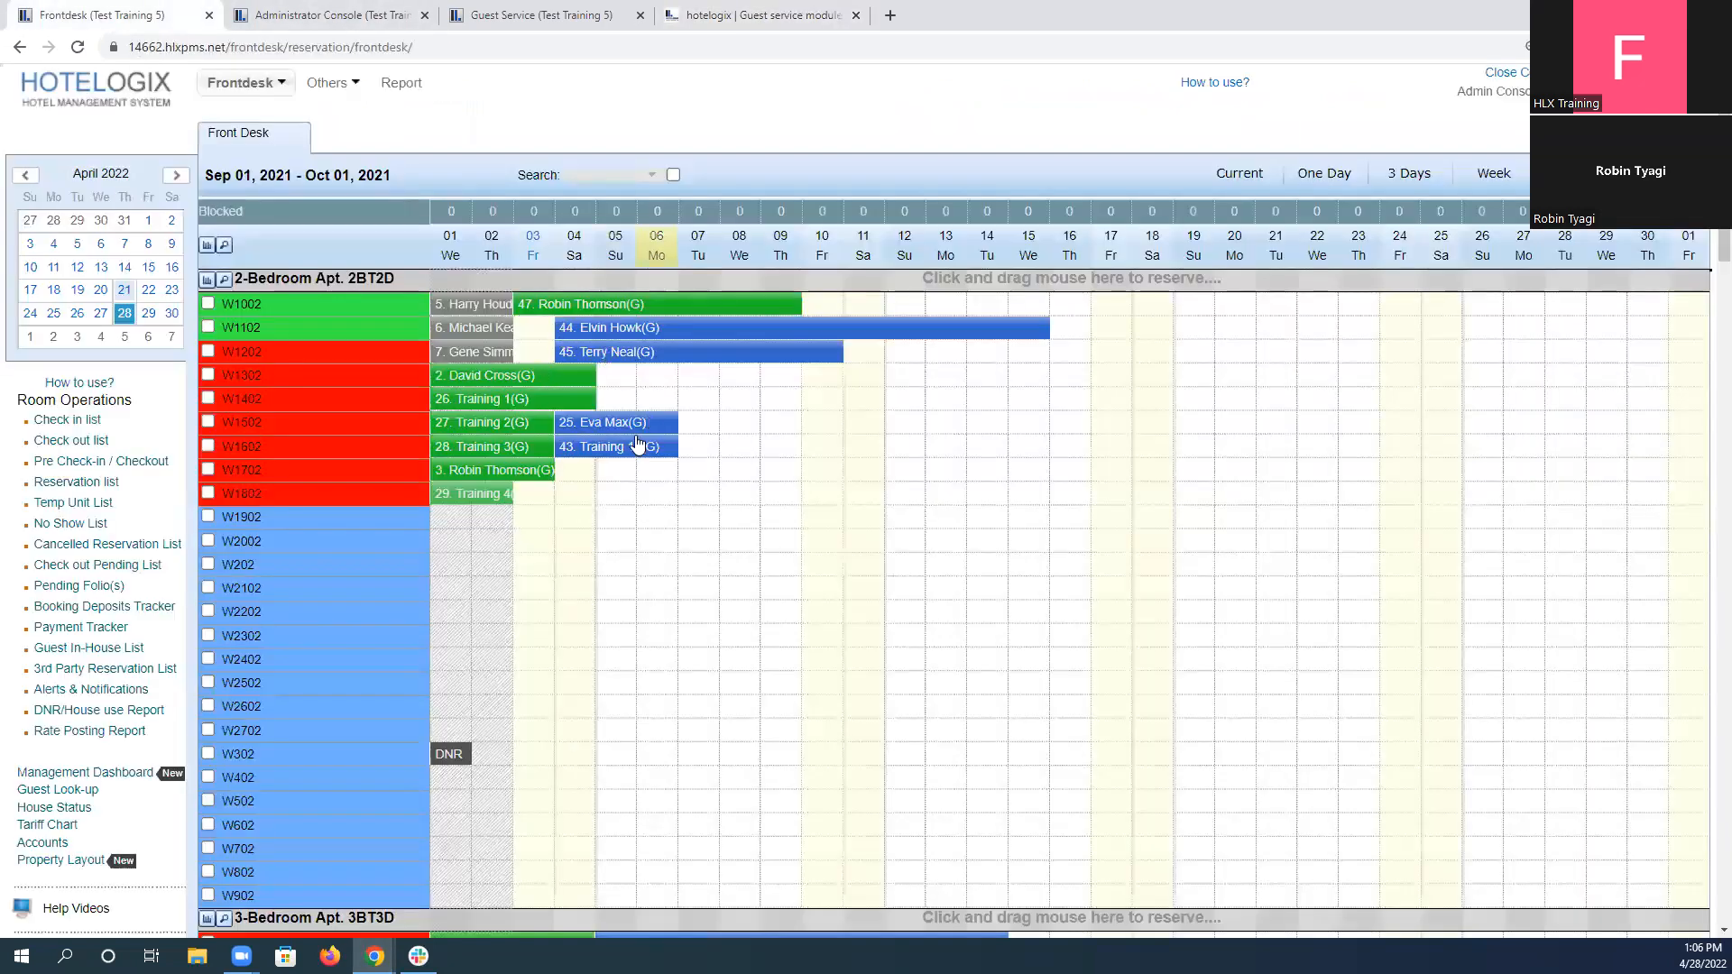
Return to the assignment and check which unit category scenario 5 requires for the guest's check-in.
left_click(573, 9)
left_click(407, 9)
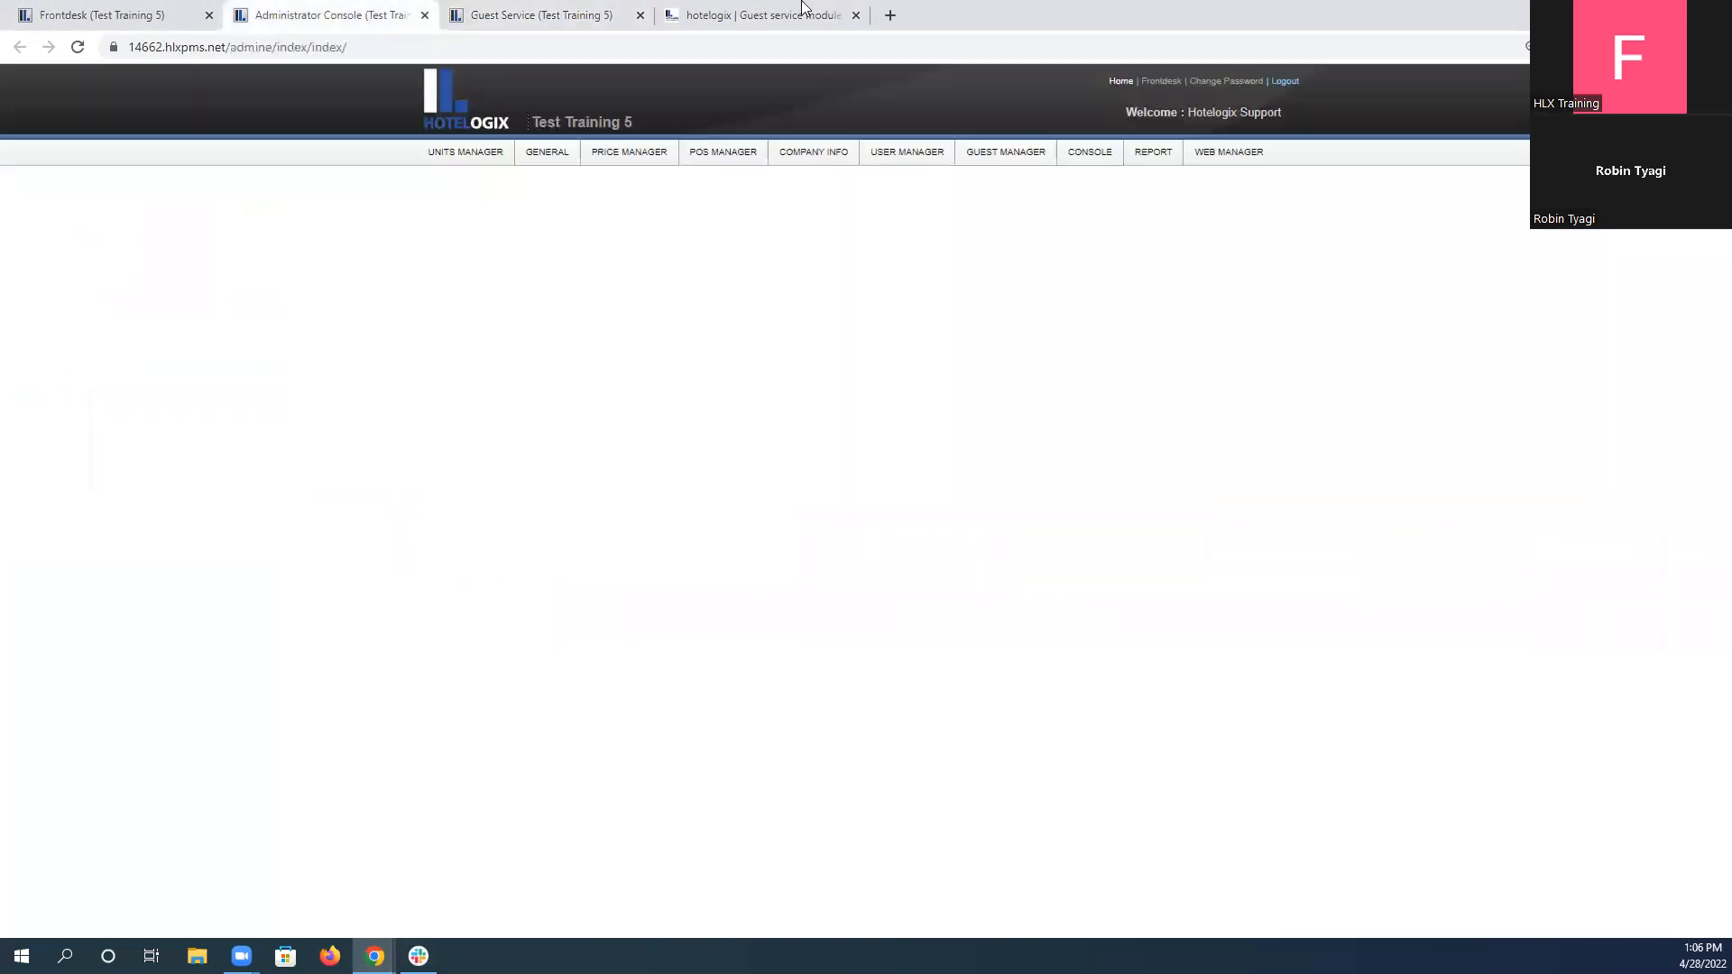
left_click(803, 8)
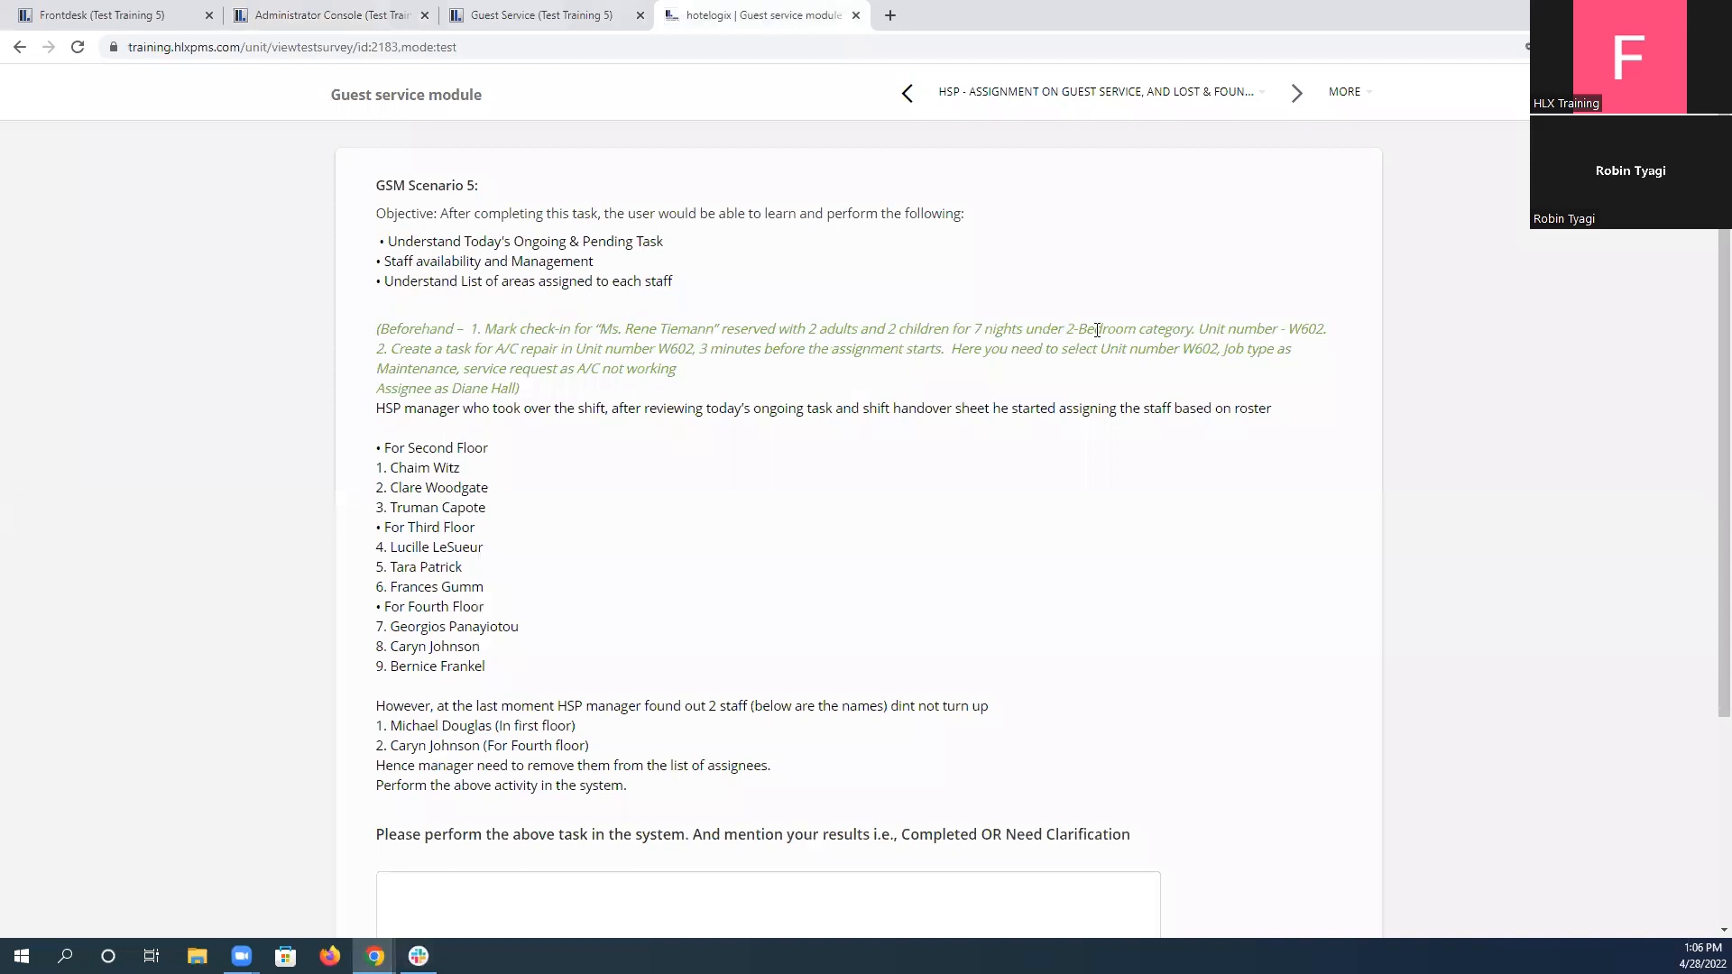
left_click_drag(1066, 330, 1191, 330)
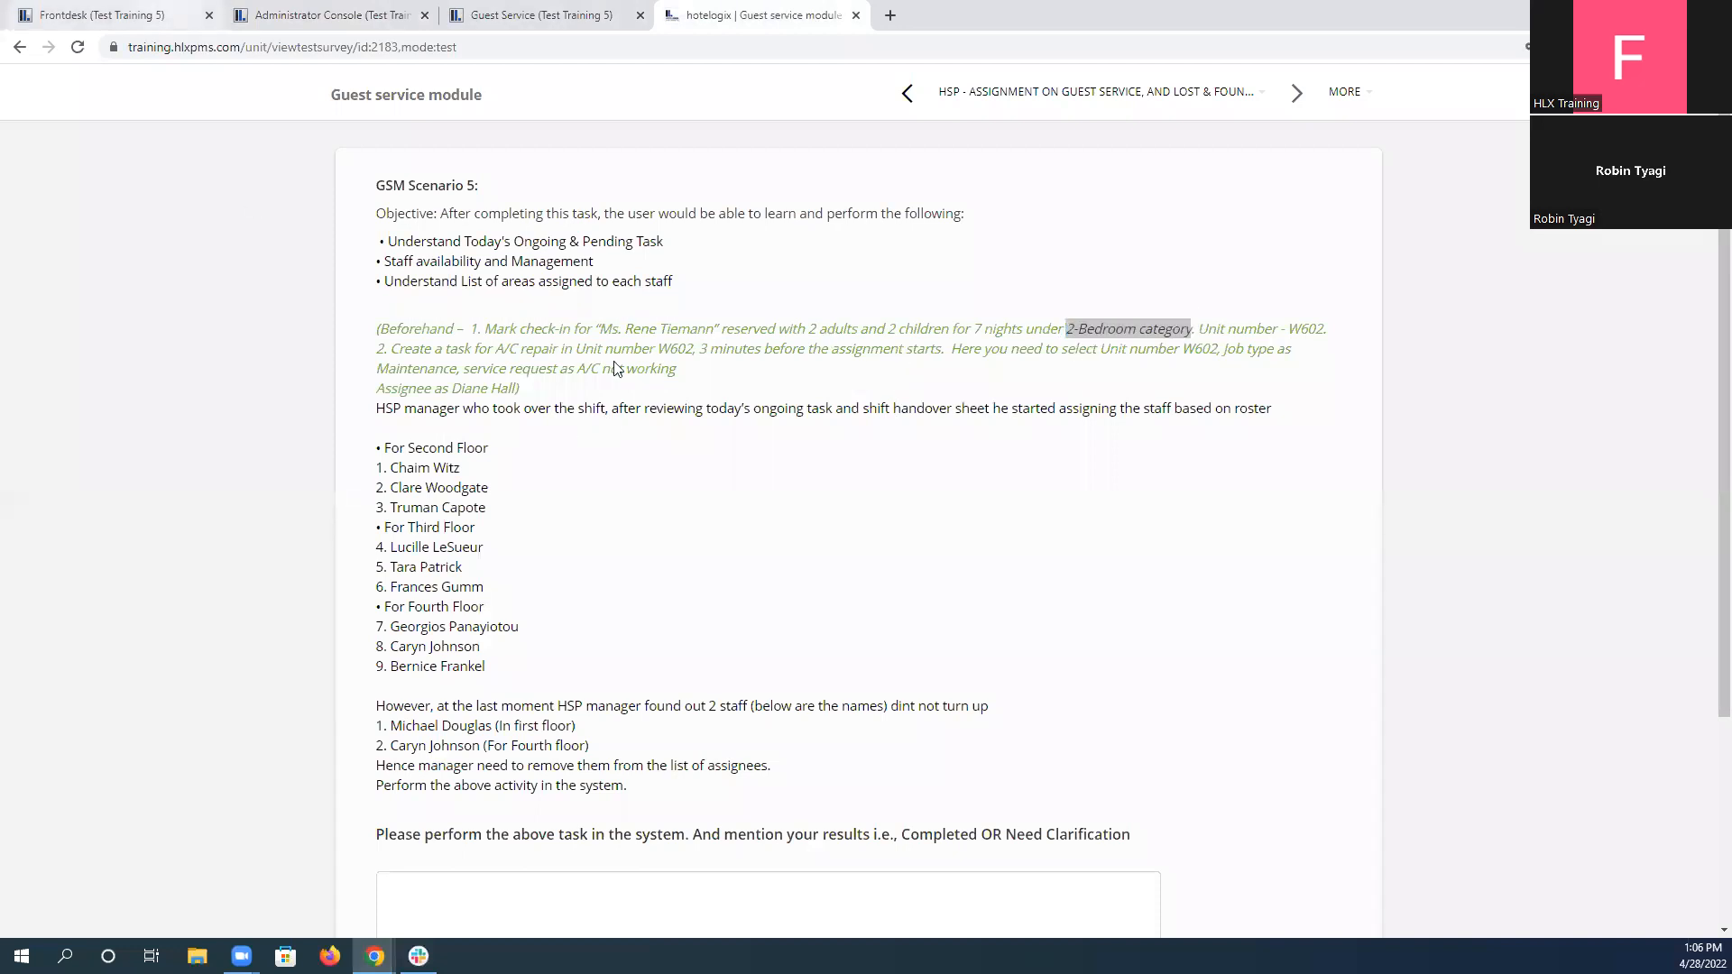
Look through the Frontdesk reservation chart's unit categories for the scenario 5 guest's booking.
key("ctrl+1")
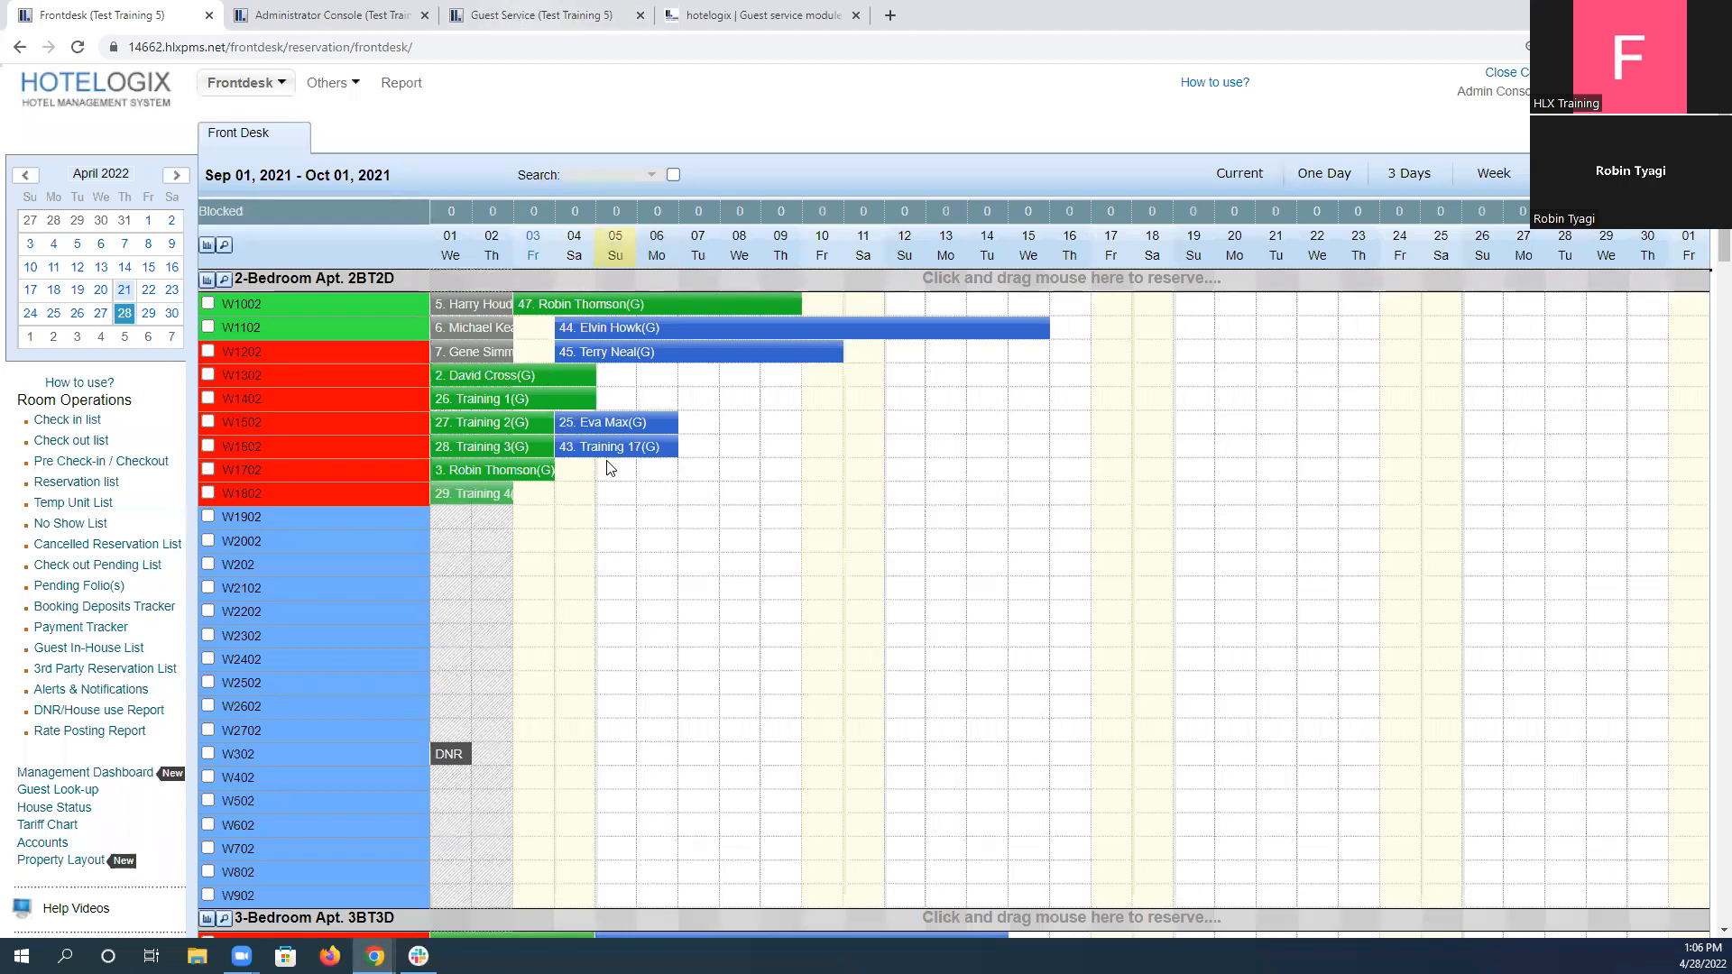
scroll(622, 477, "down", 1)
scroll(627, 477, "down", 9)
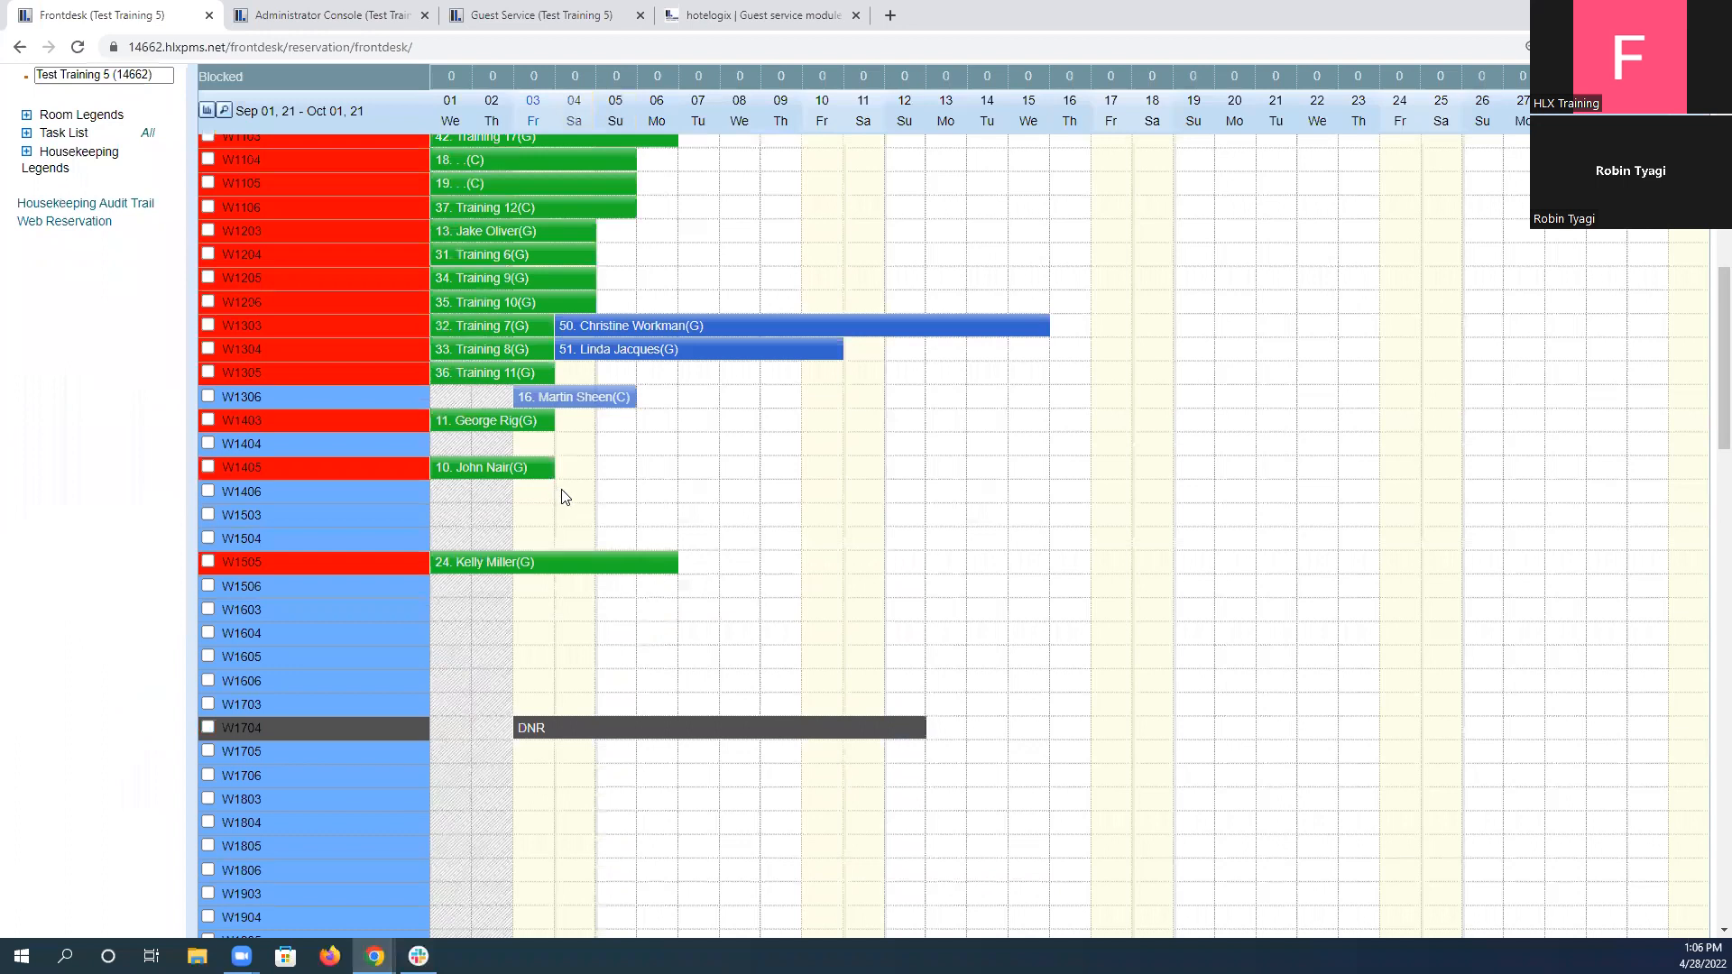
scroll(561, 497, "down", 10)
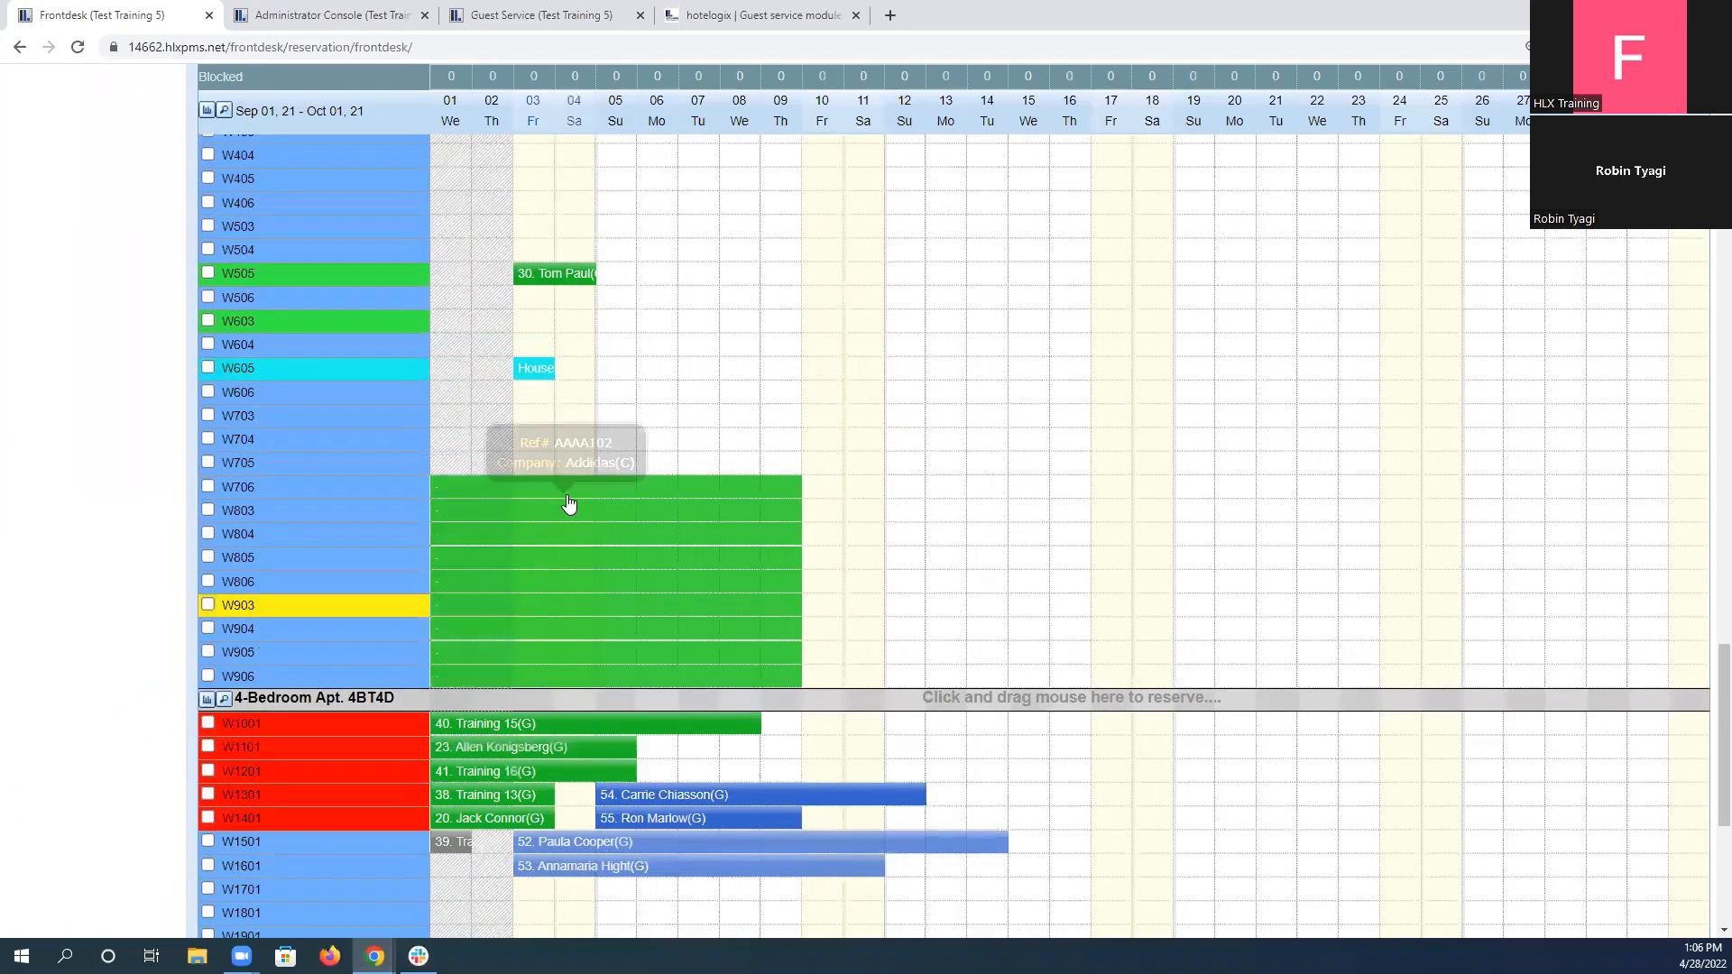
scroll(569, 504, "down", 5)
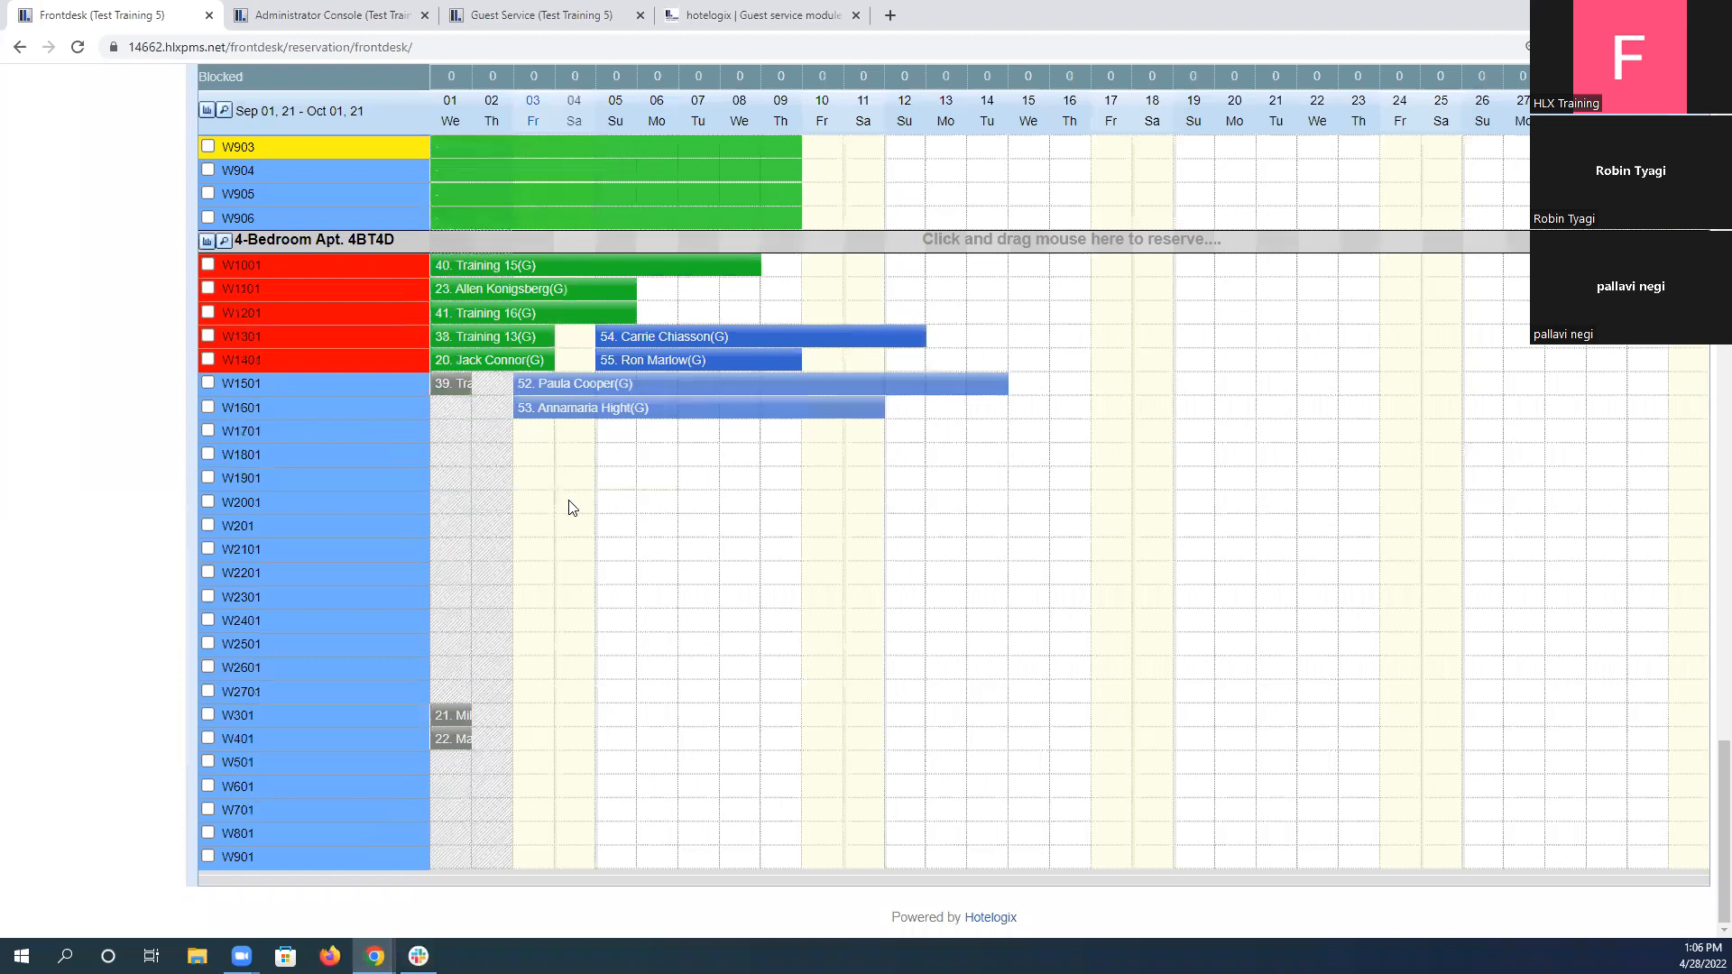
scroll(570, 508, "up", 8)
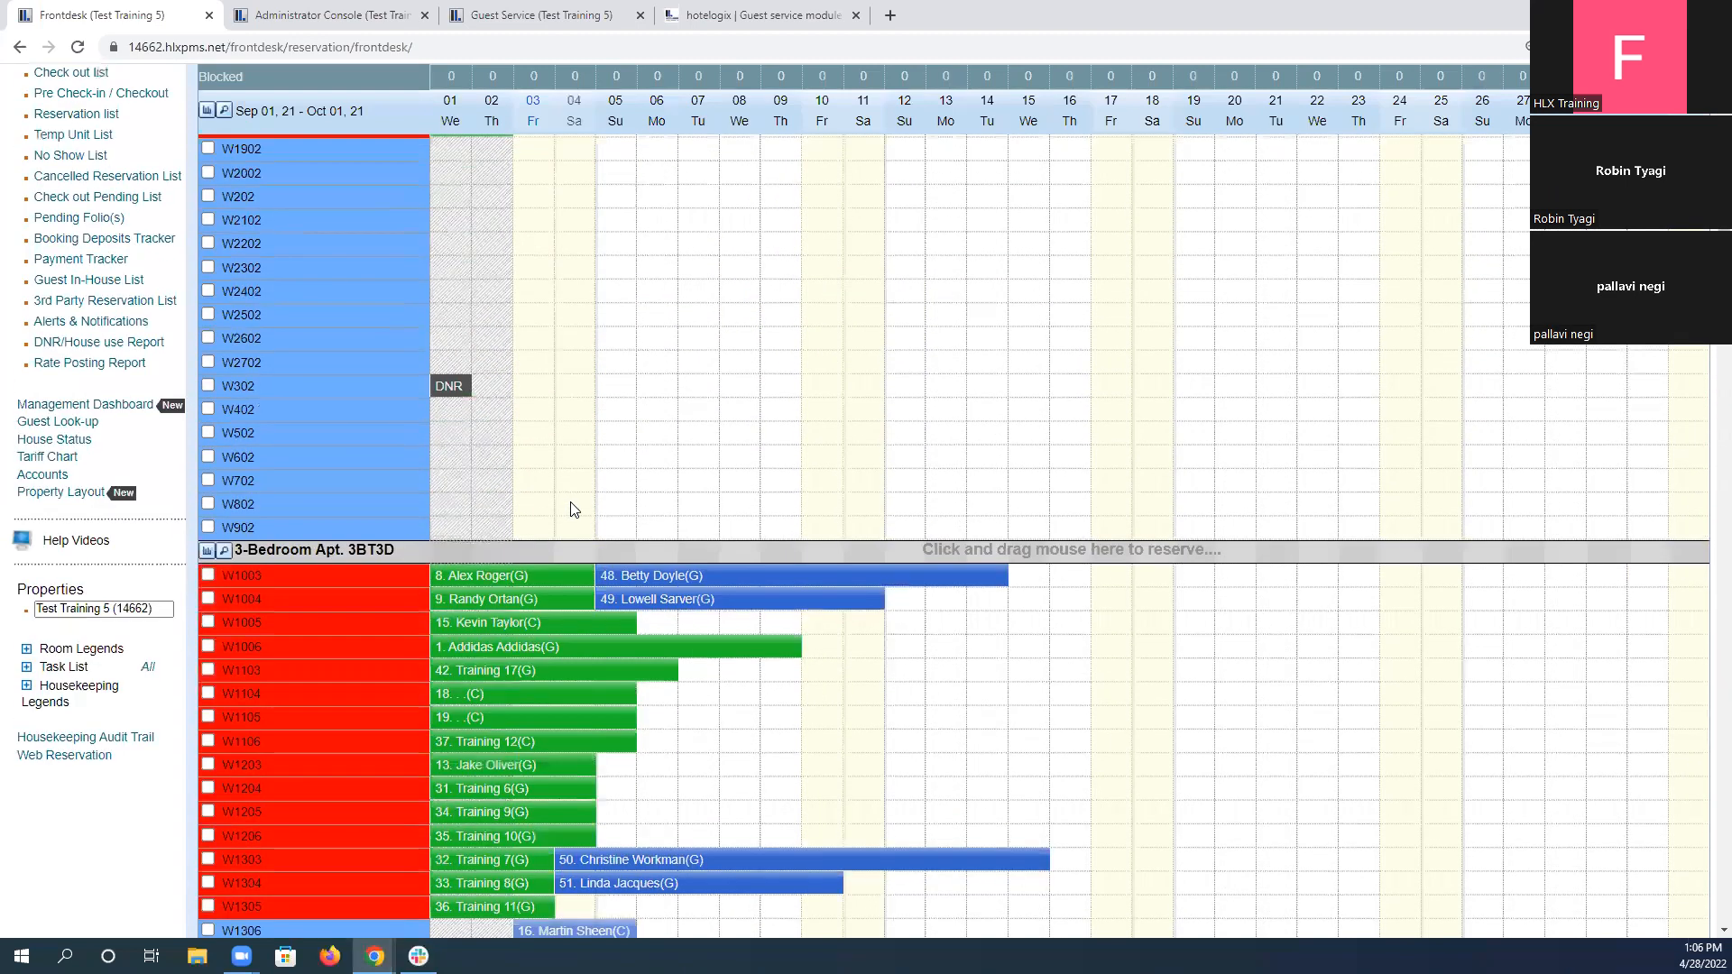
scroll(574, 509, "up", 4)
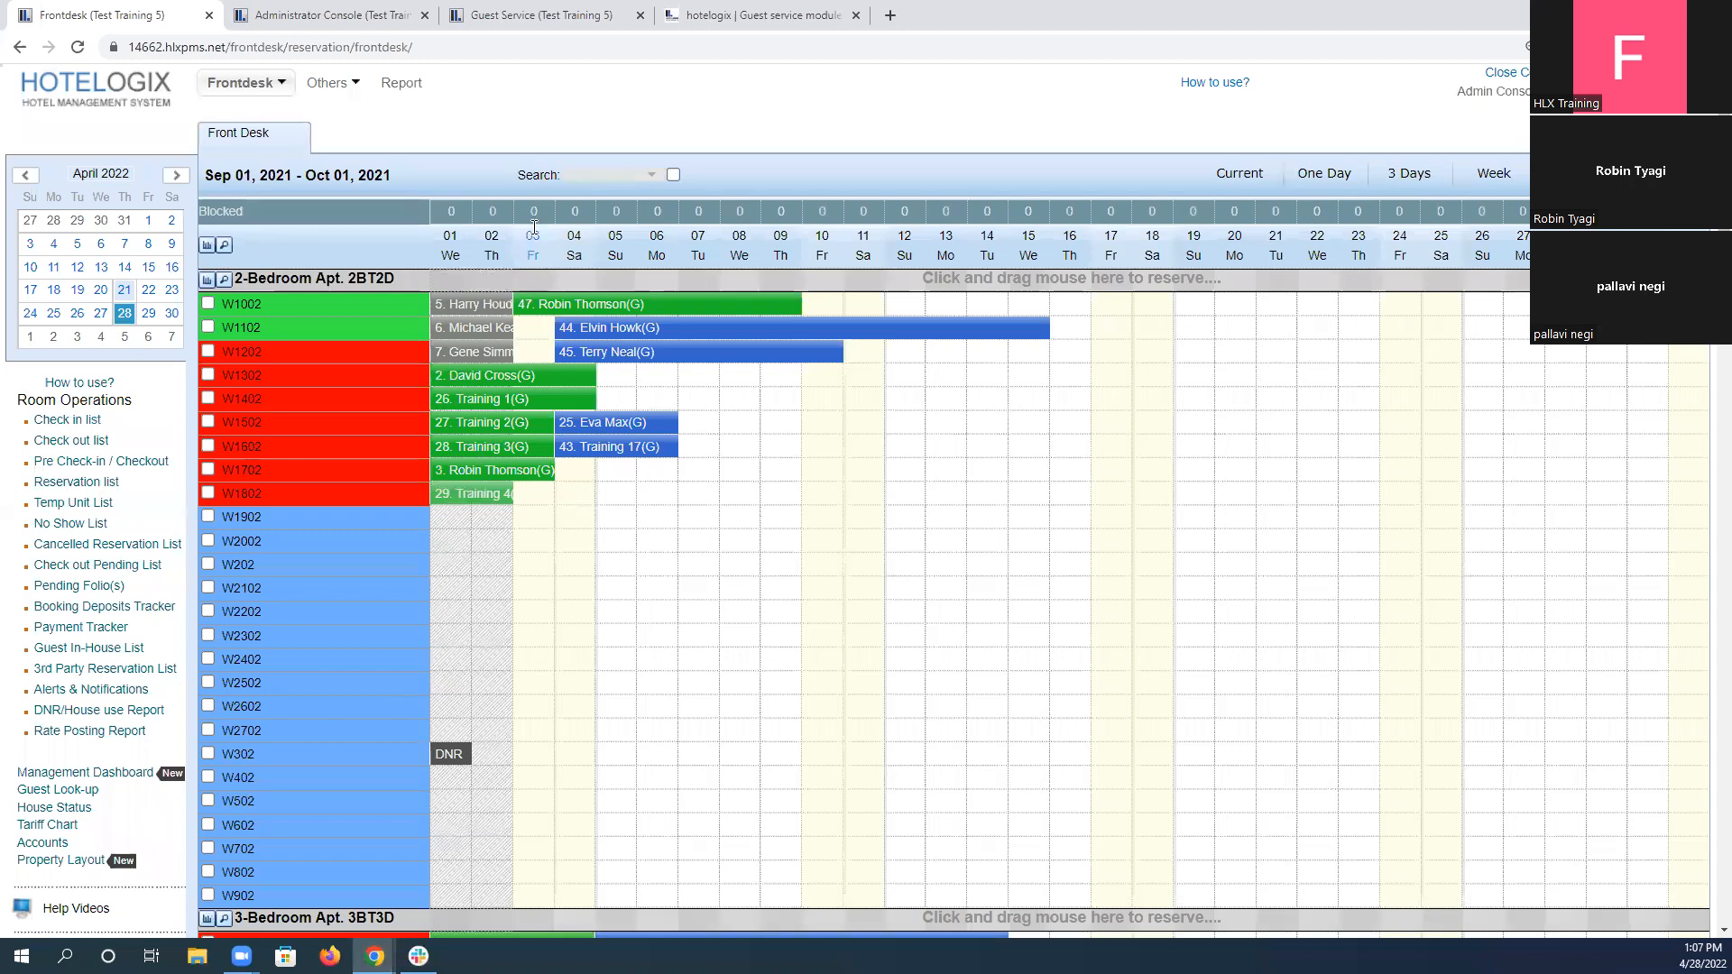
Search the Frontdesk reservations by the guest's first name, open the matching group reservation and review its unit and occupancy details.
left_click(588, 175)
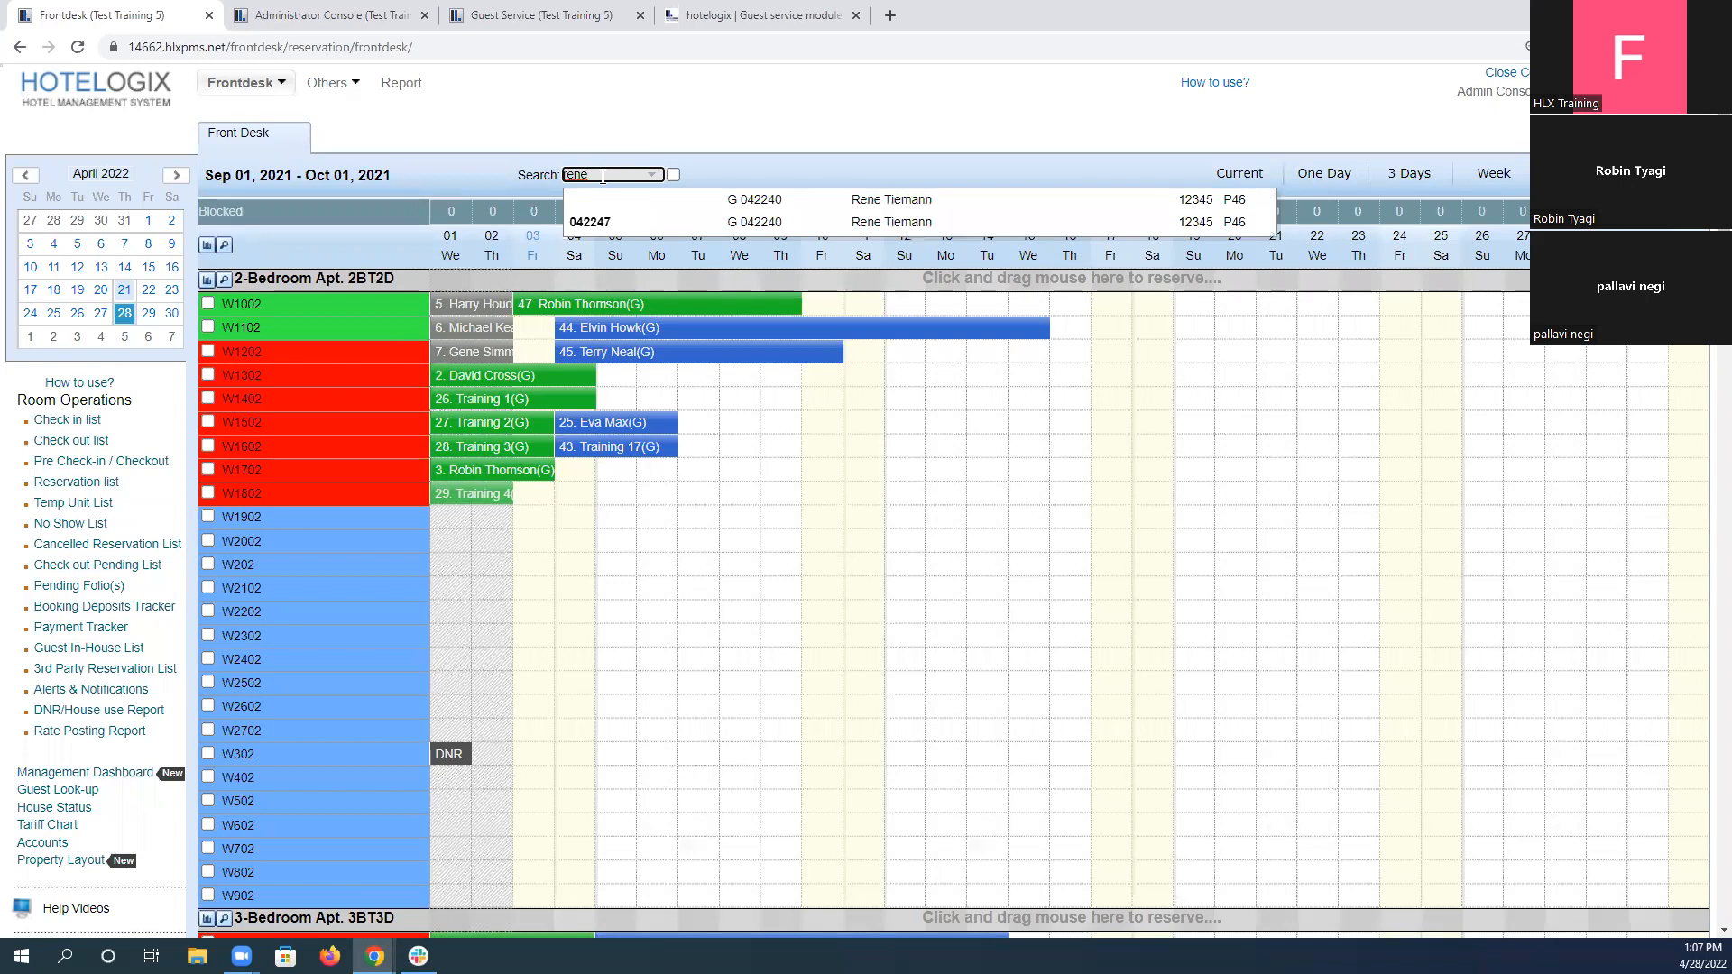
key("Down")
key("Down")
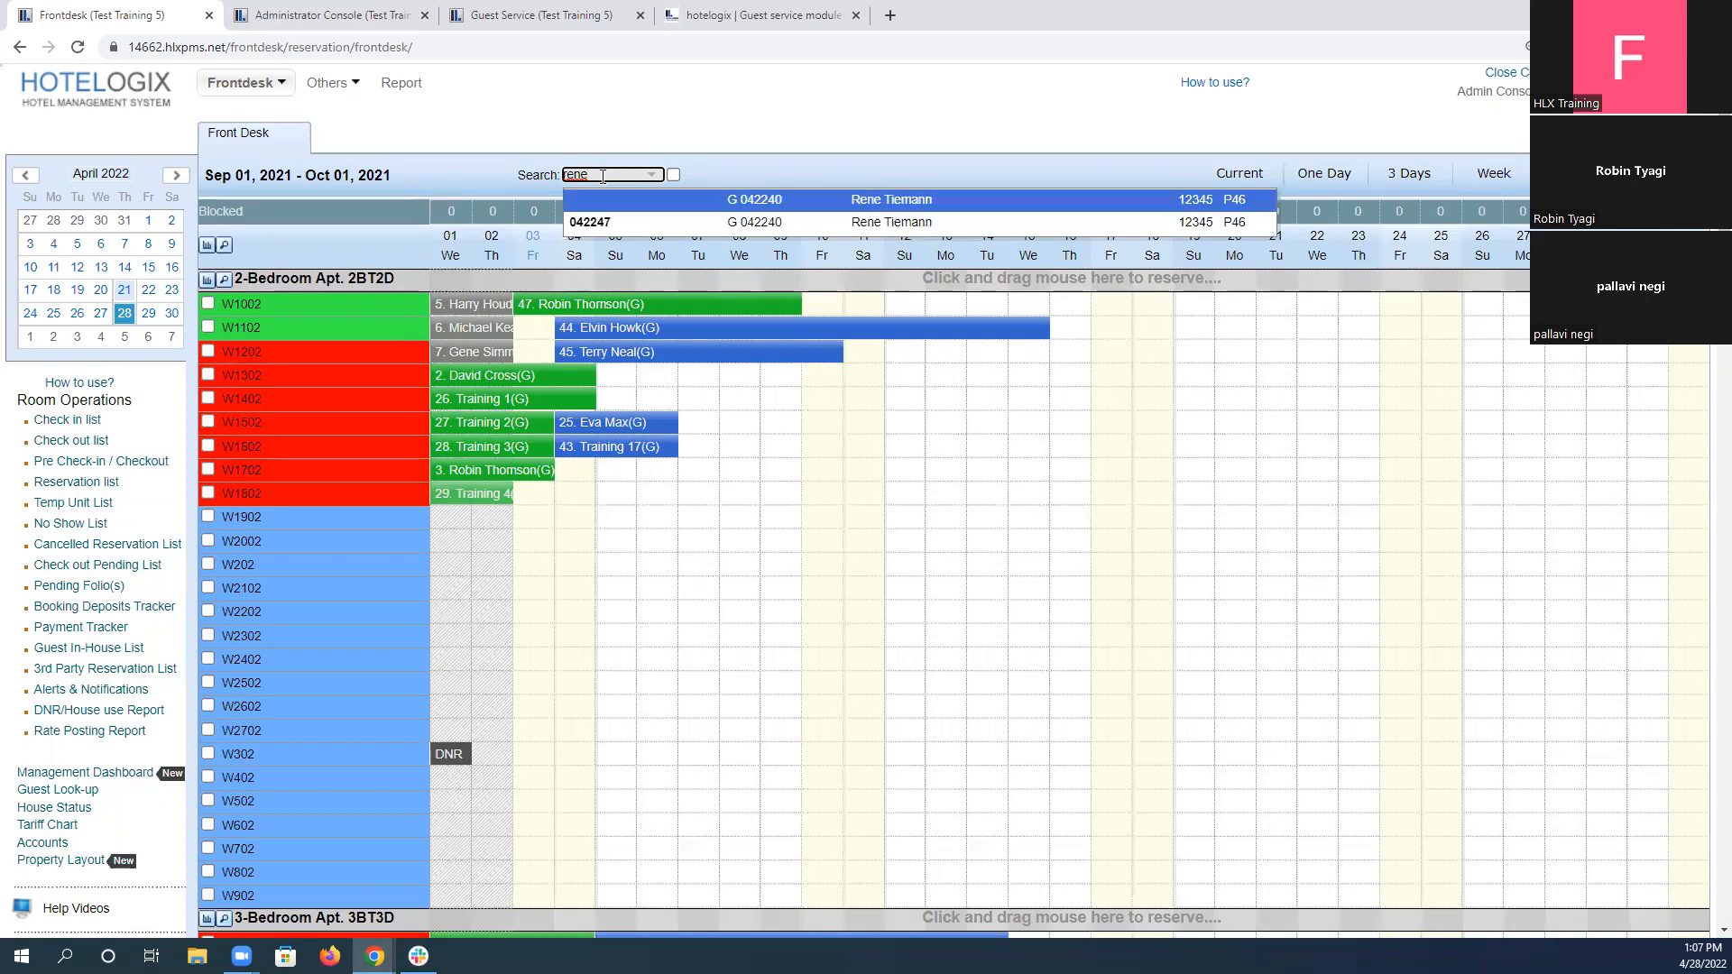
key("Return")
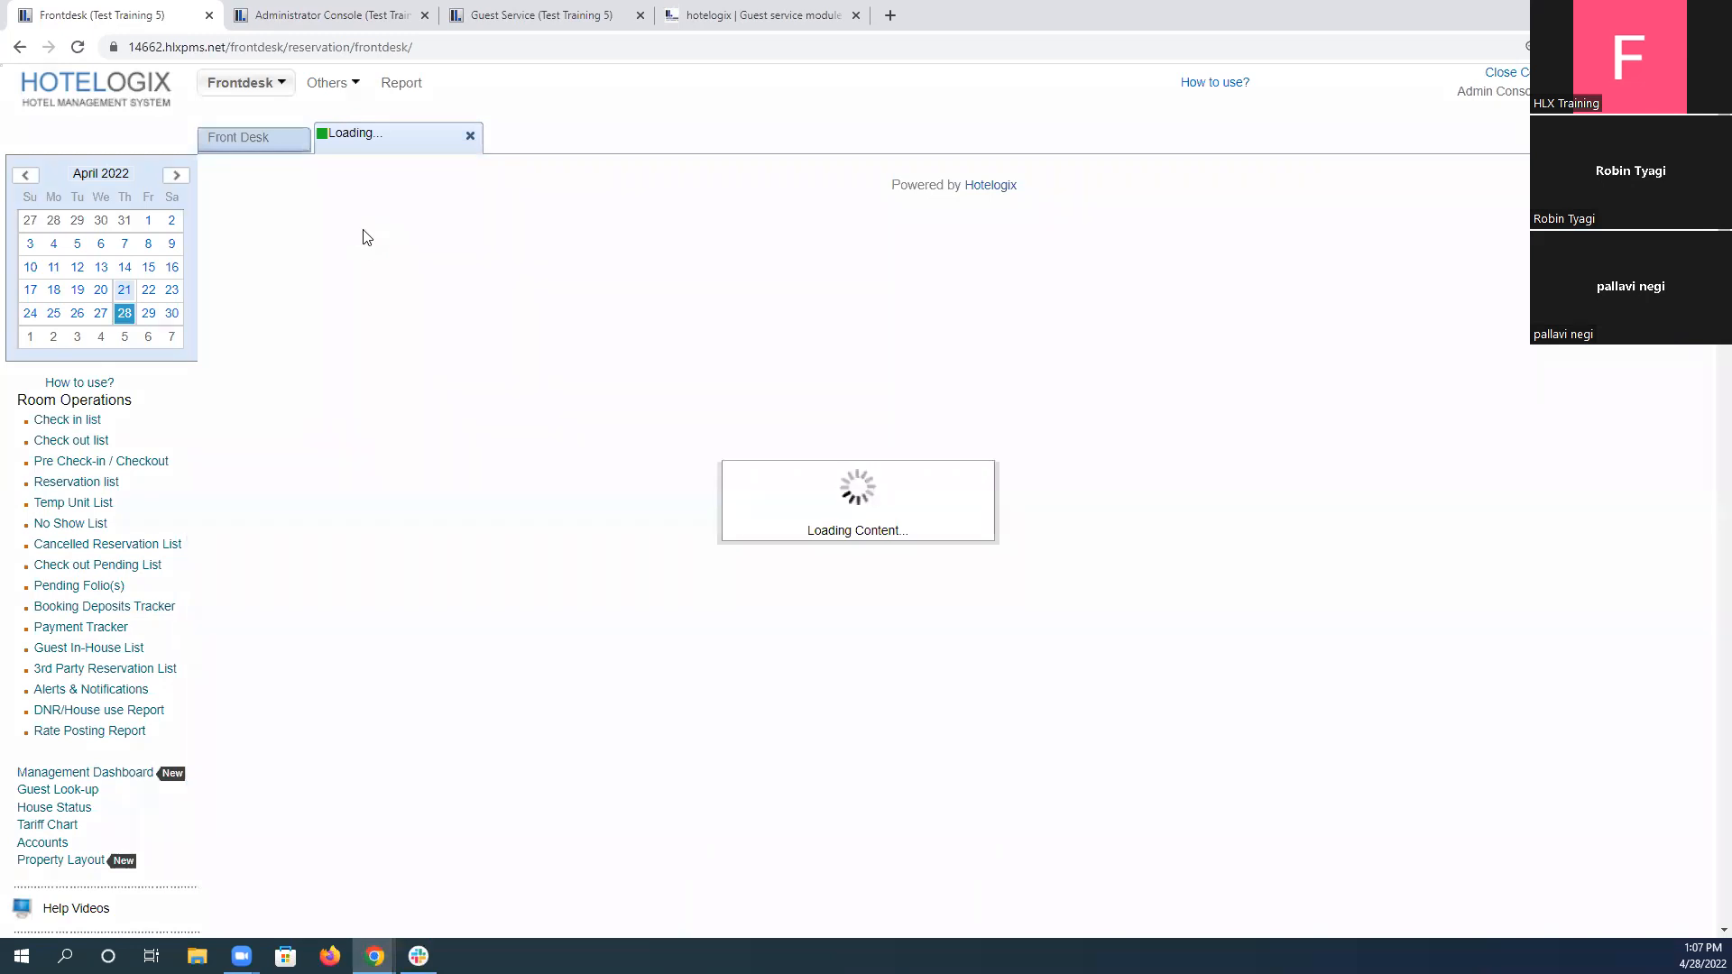
left_click(350, 173)
scroll(1123, 490, "down", 5)
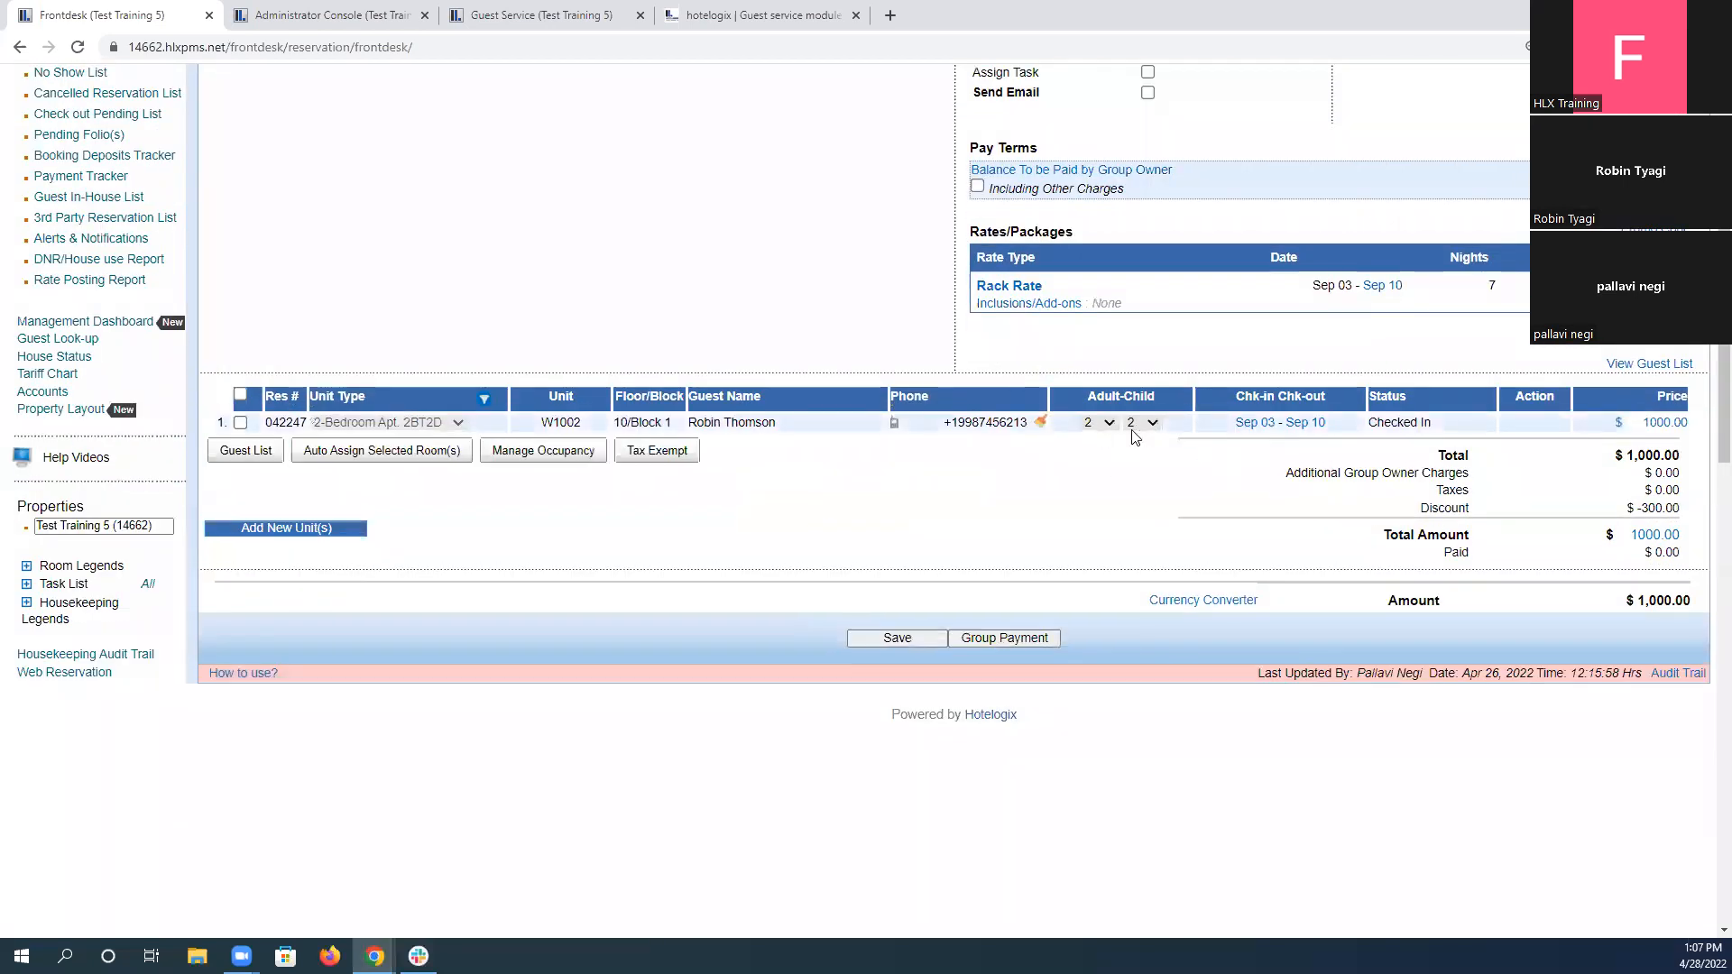
Compare the reservation's assigned unit with the unit number required in scenario 5, and close the reservation details.
left_click(756, 16)
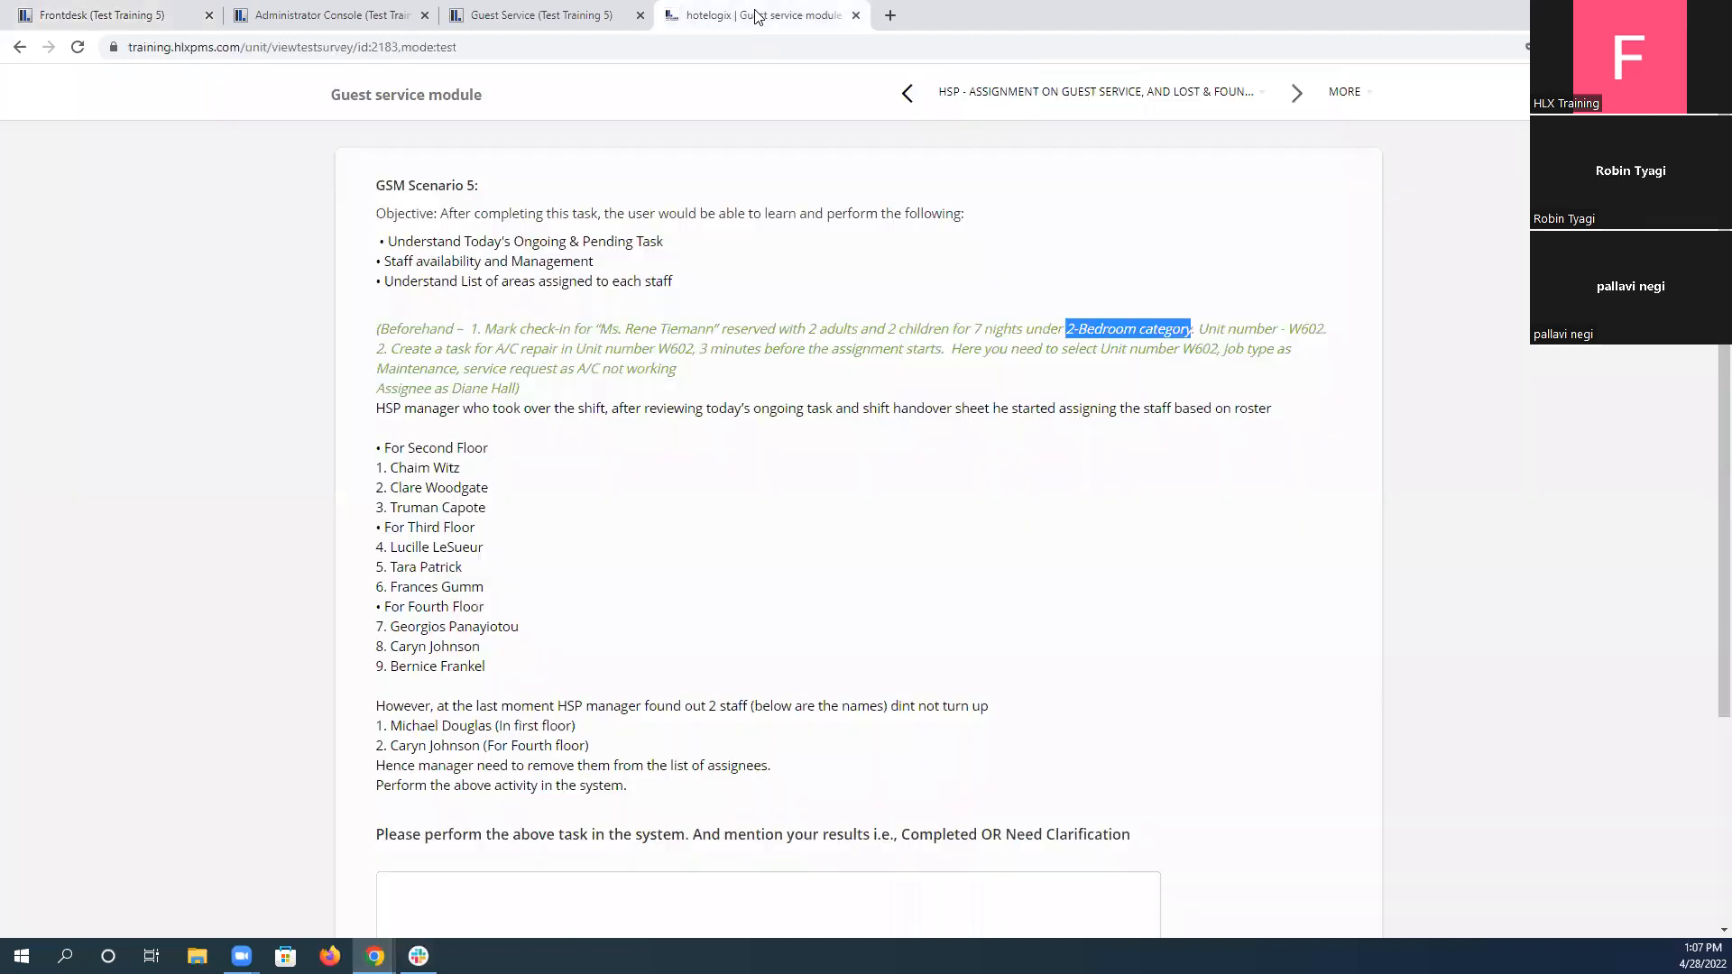
left_click_drag(1290, 330, 1320, 344)
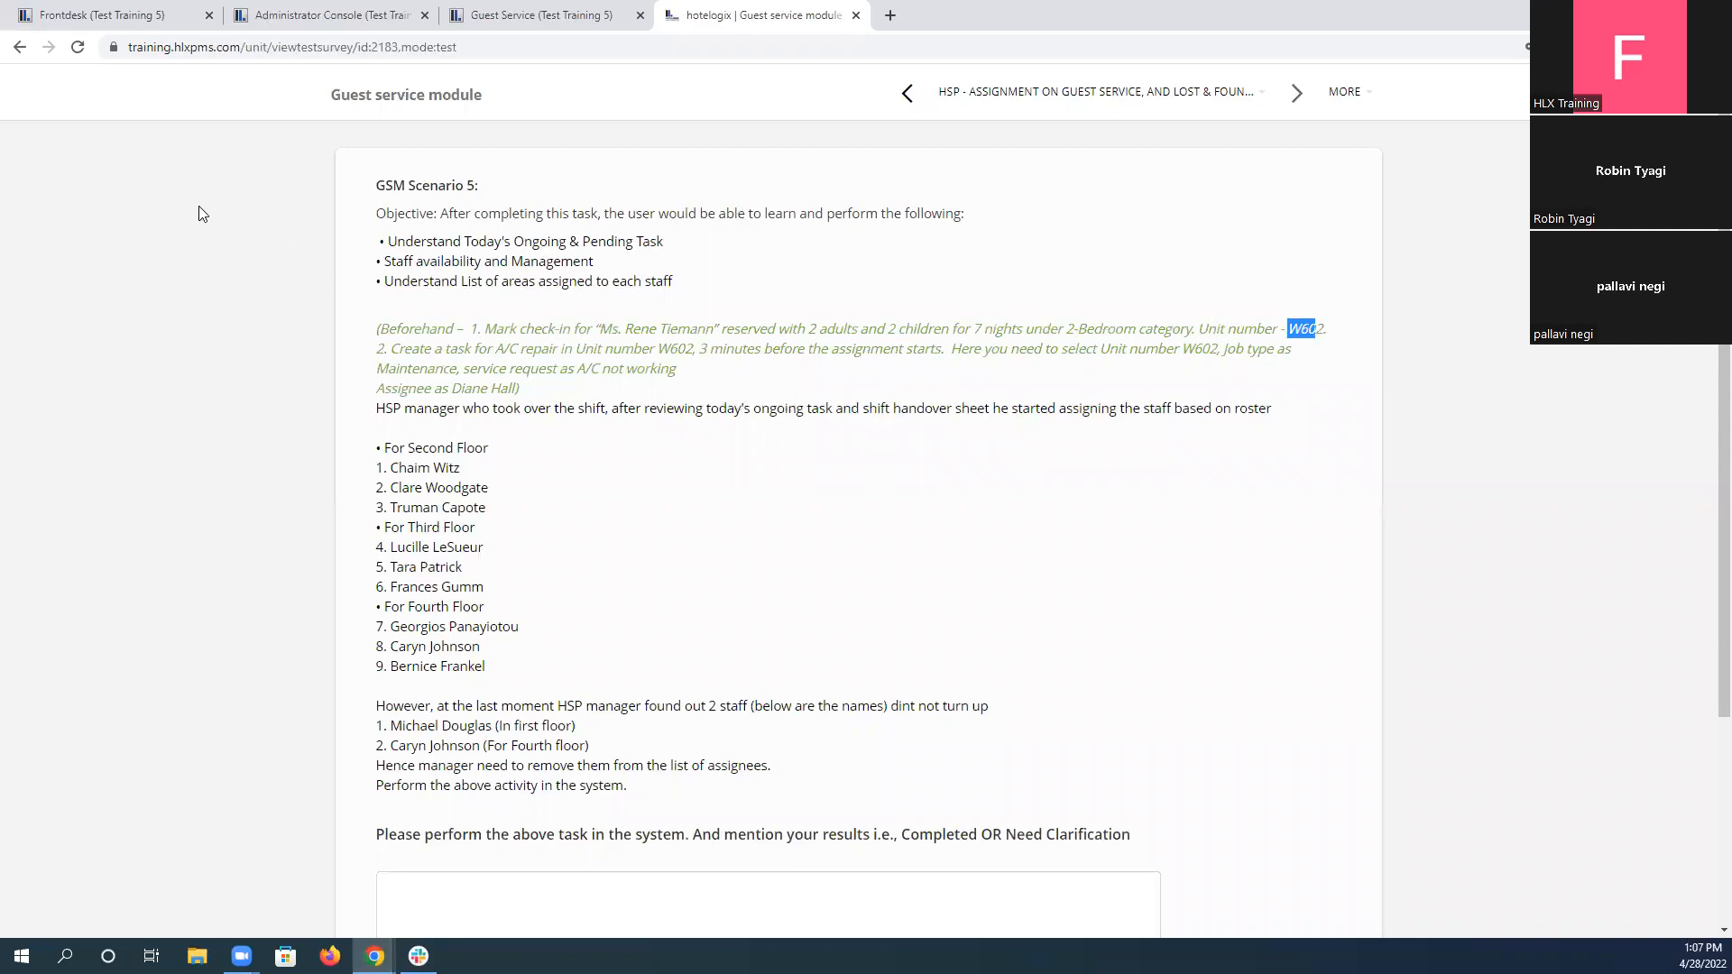
left_click(143, 11)
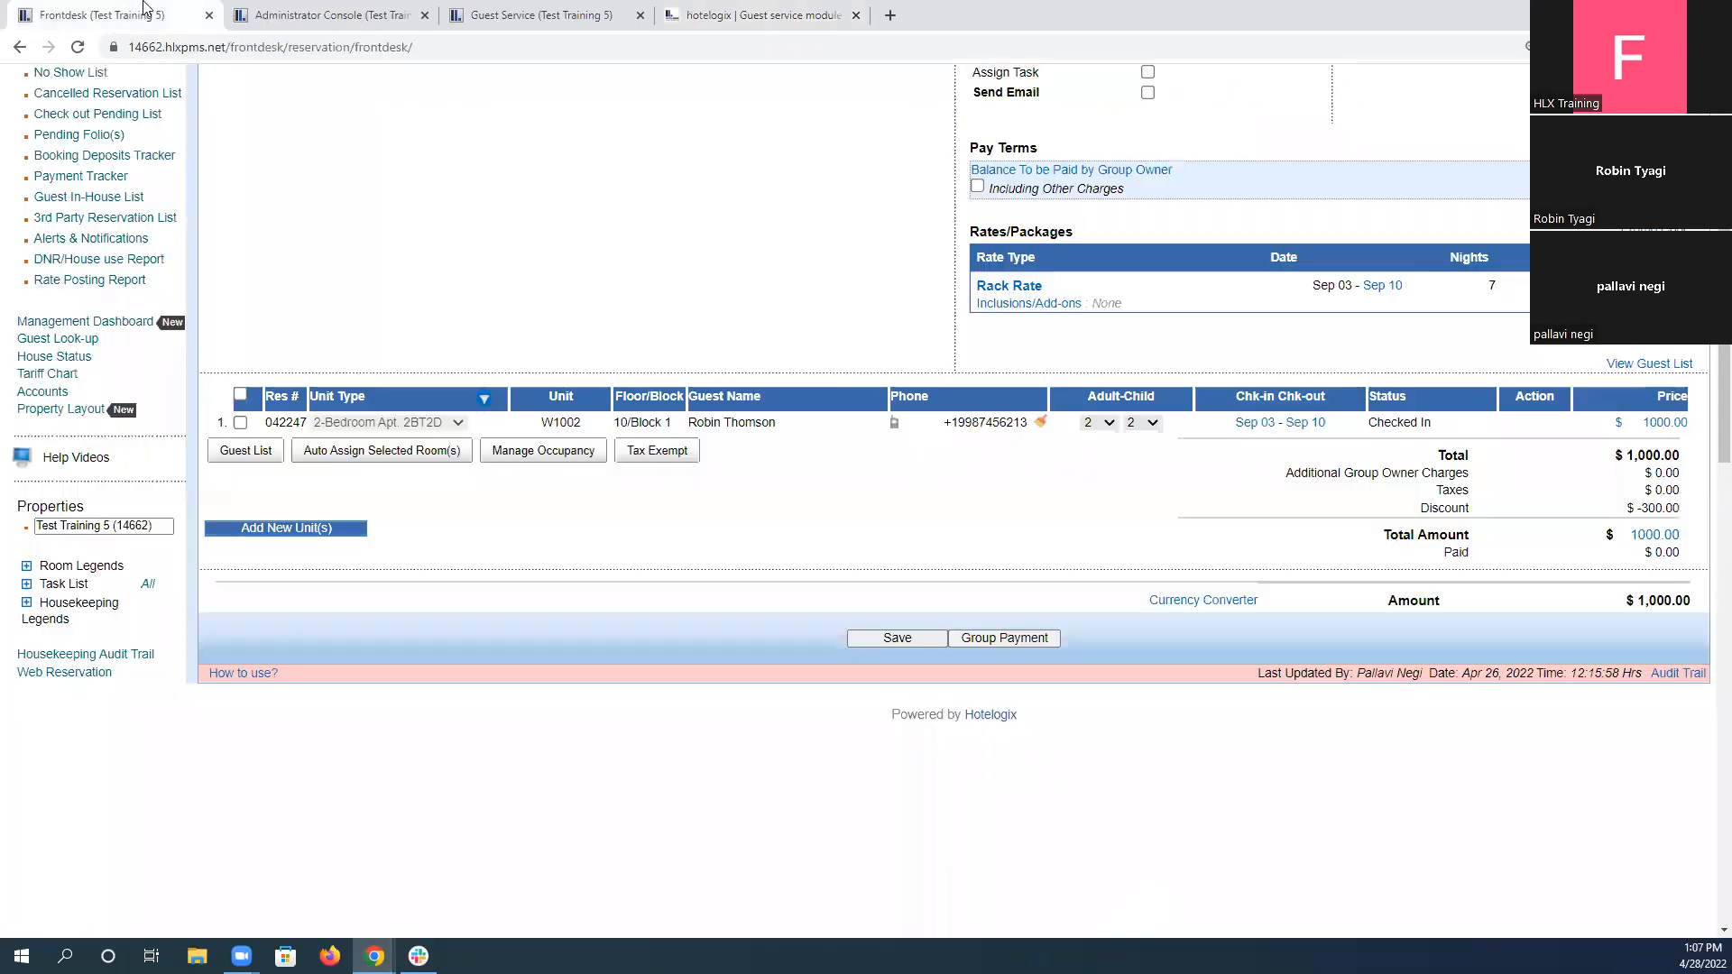
mouse_move(546, 437)
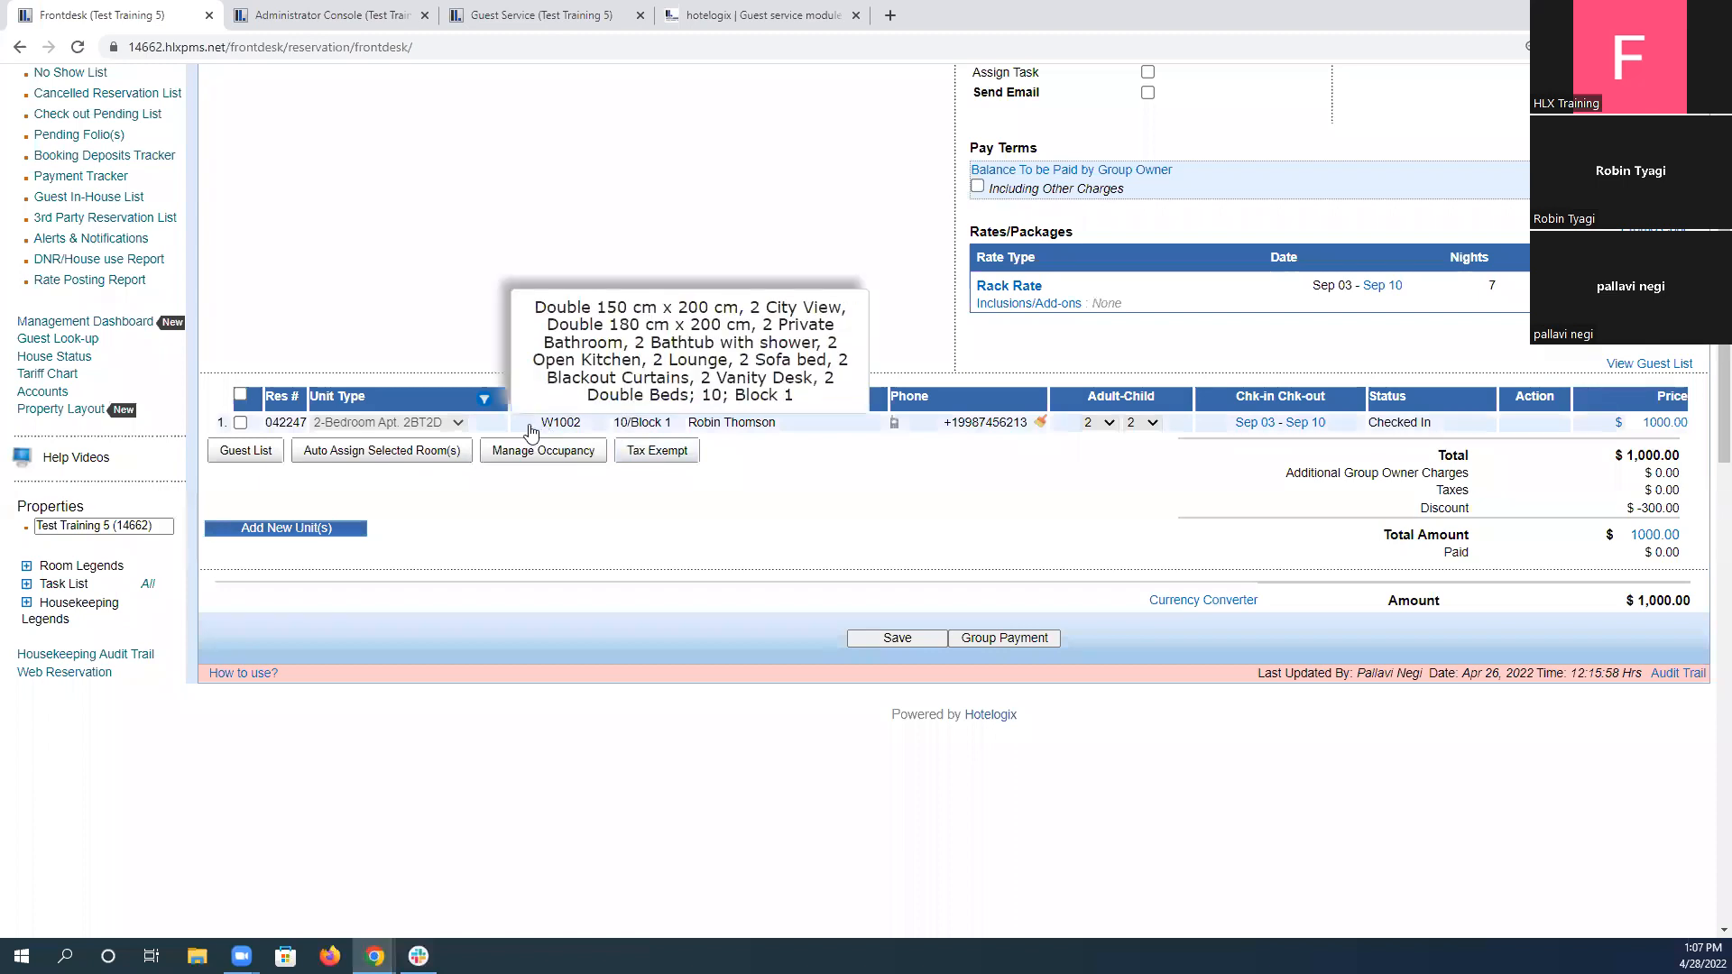
left_click(560, 434)
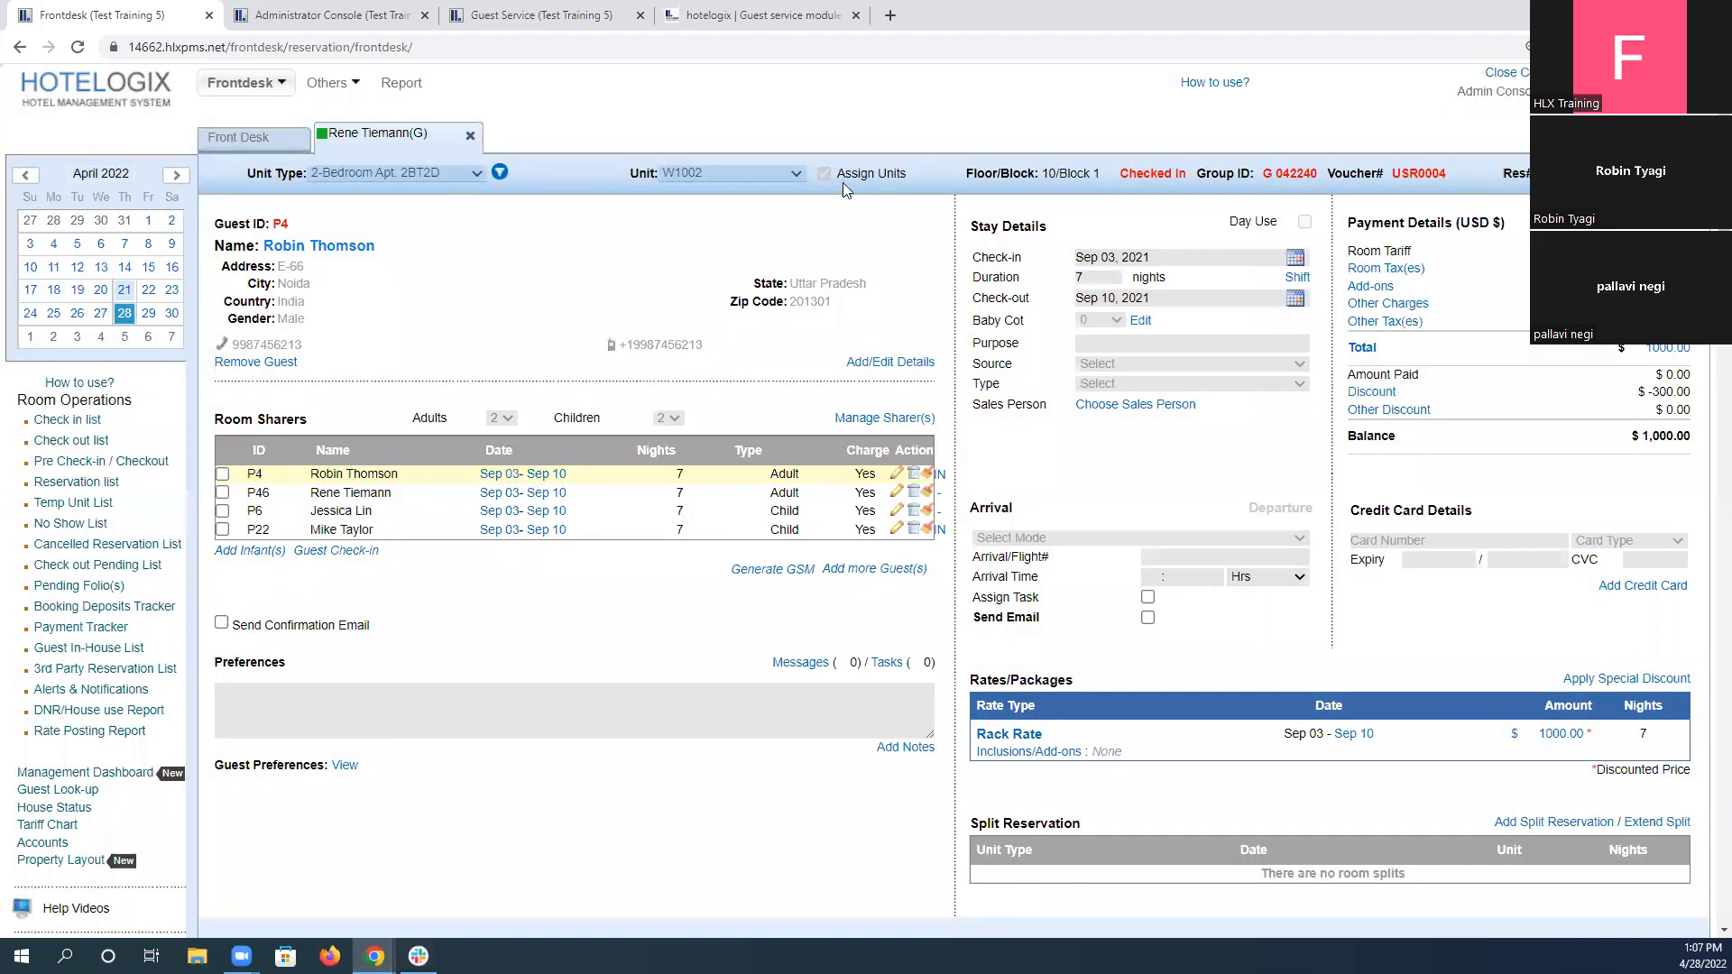
left_click(470, 136)
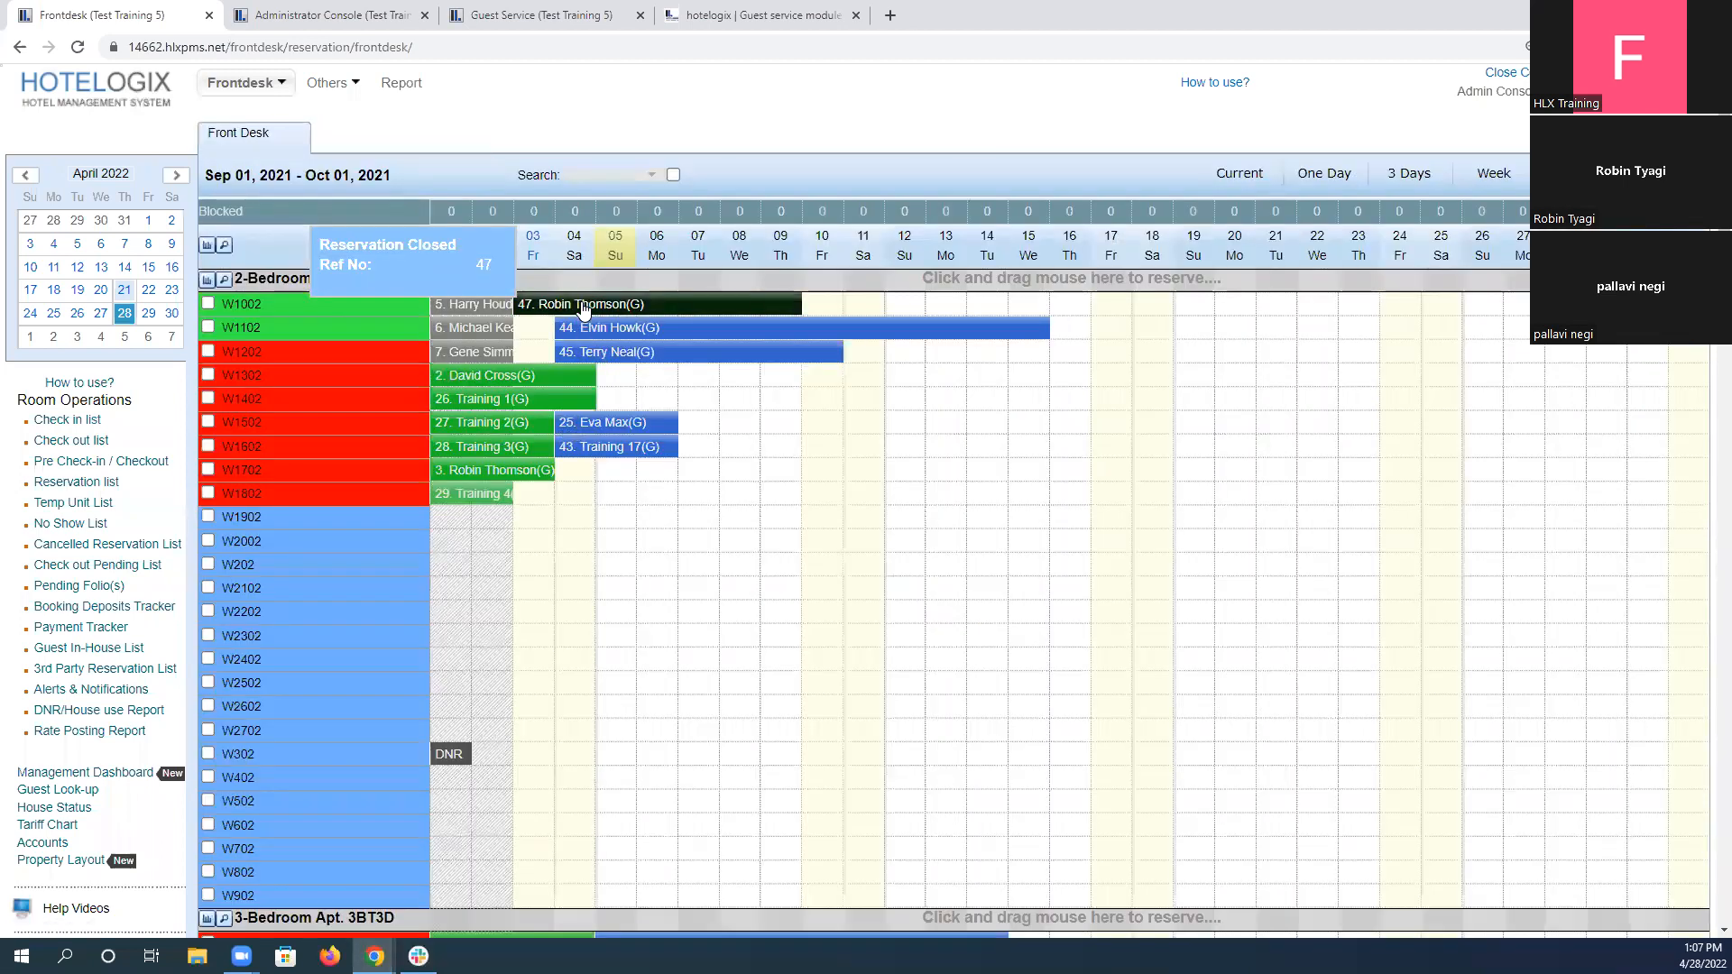
Set the housekeeping status of unit W602 to Inspected in the reservation chart.
left_click(581, 302)
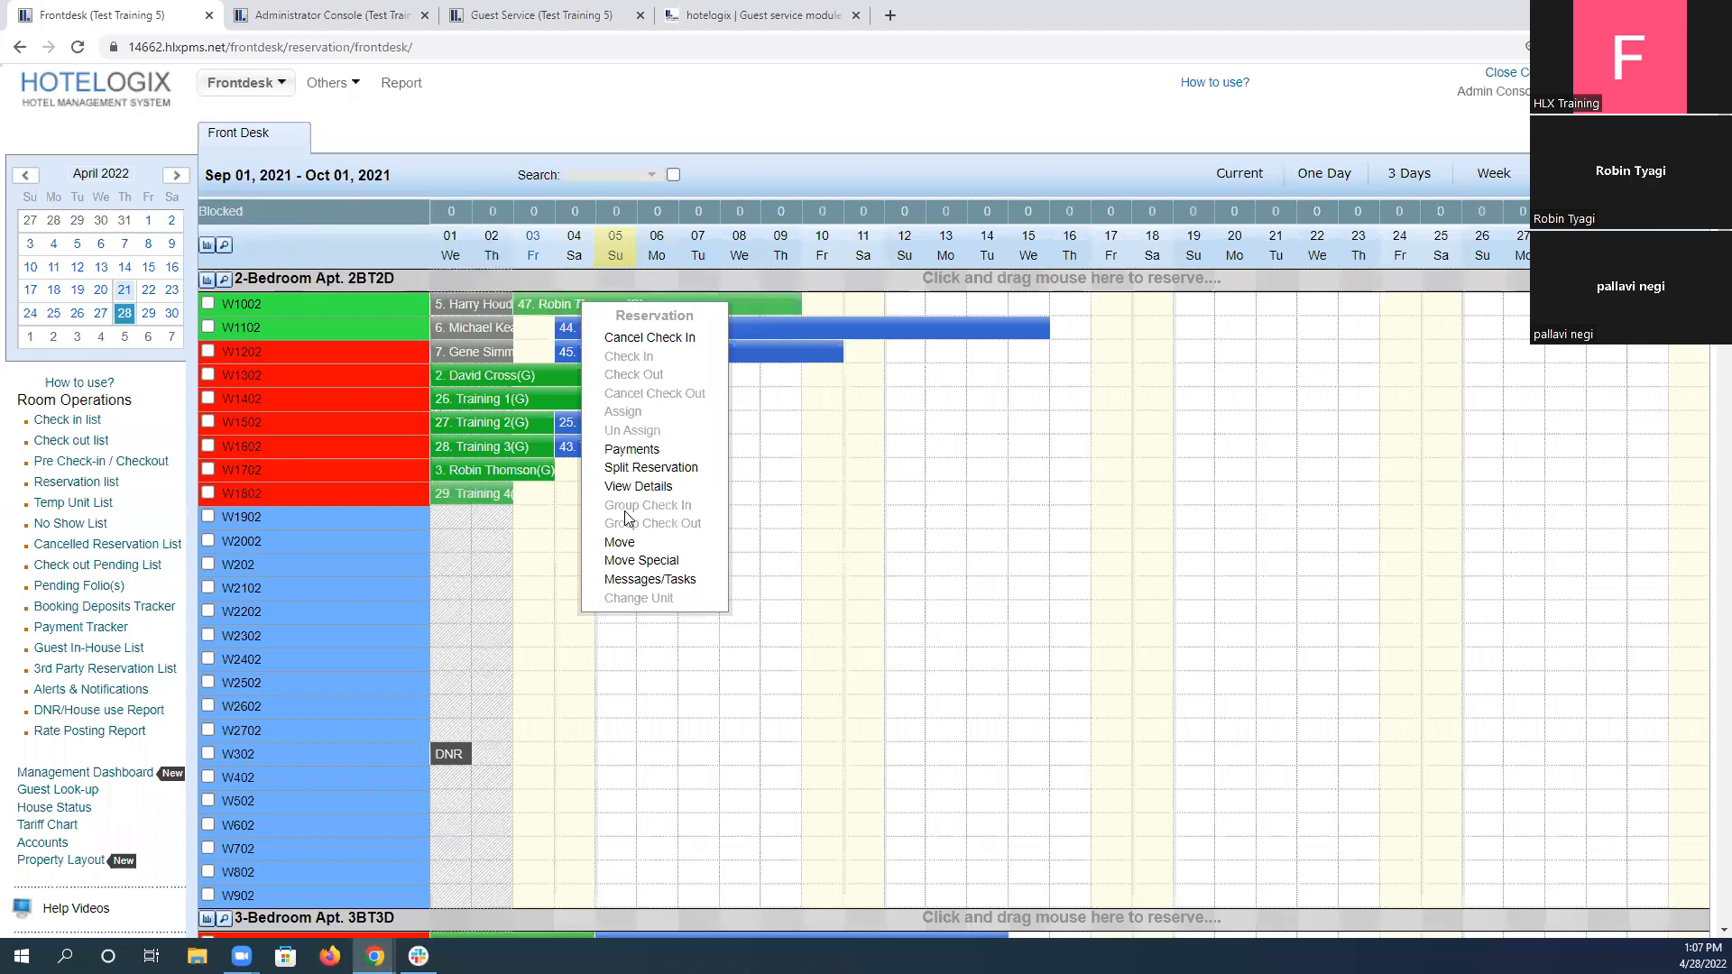
left_click(294, 828)
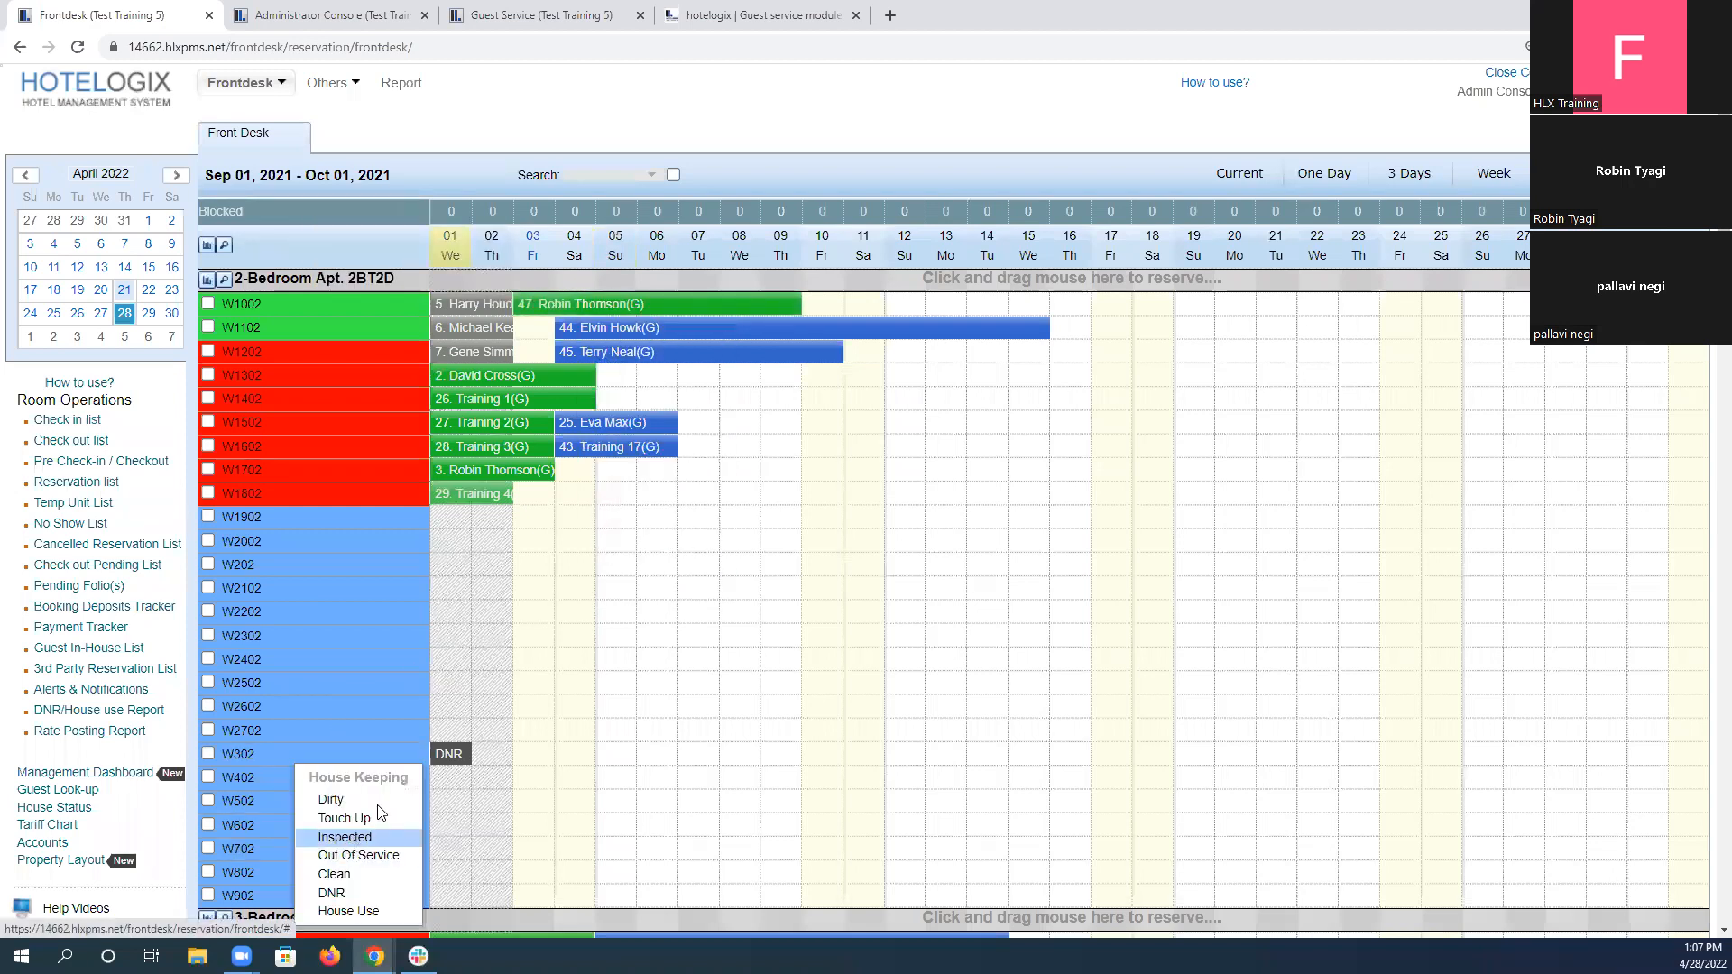
left_click(379, 812)
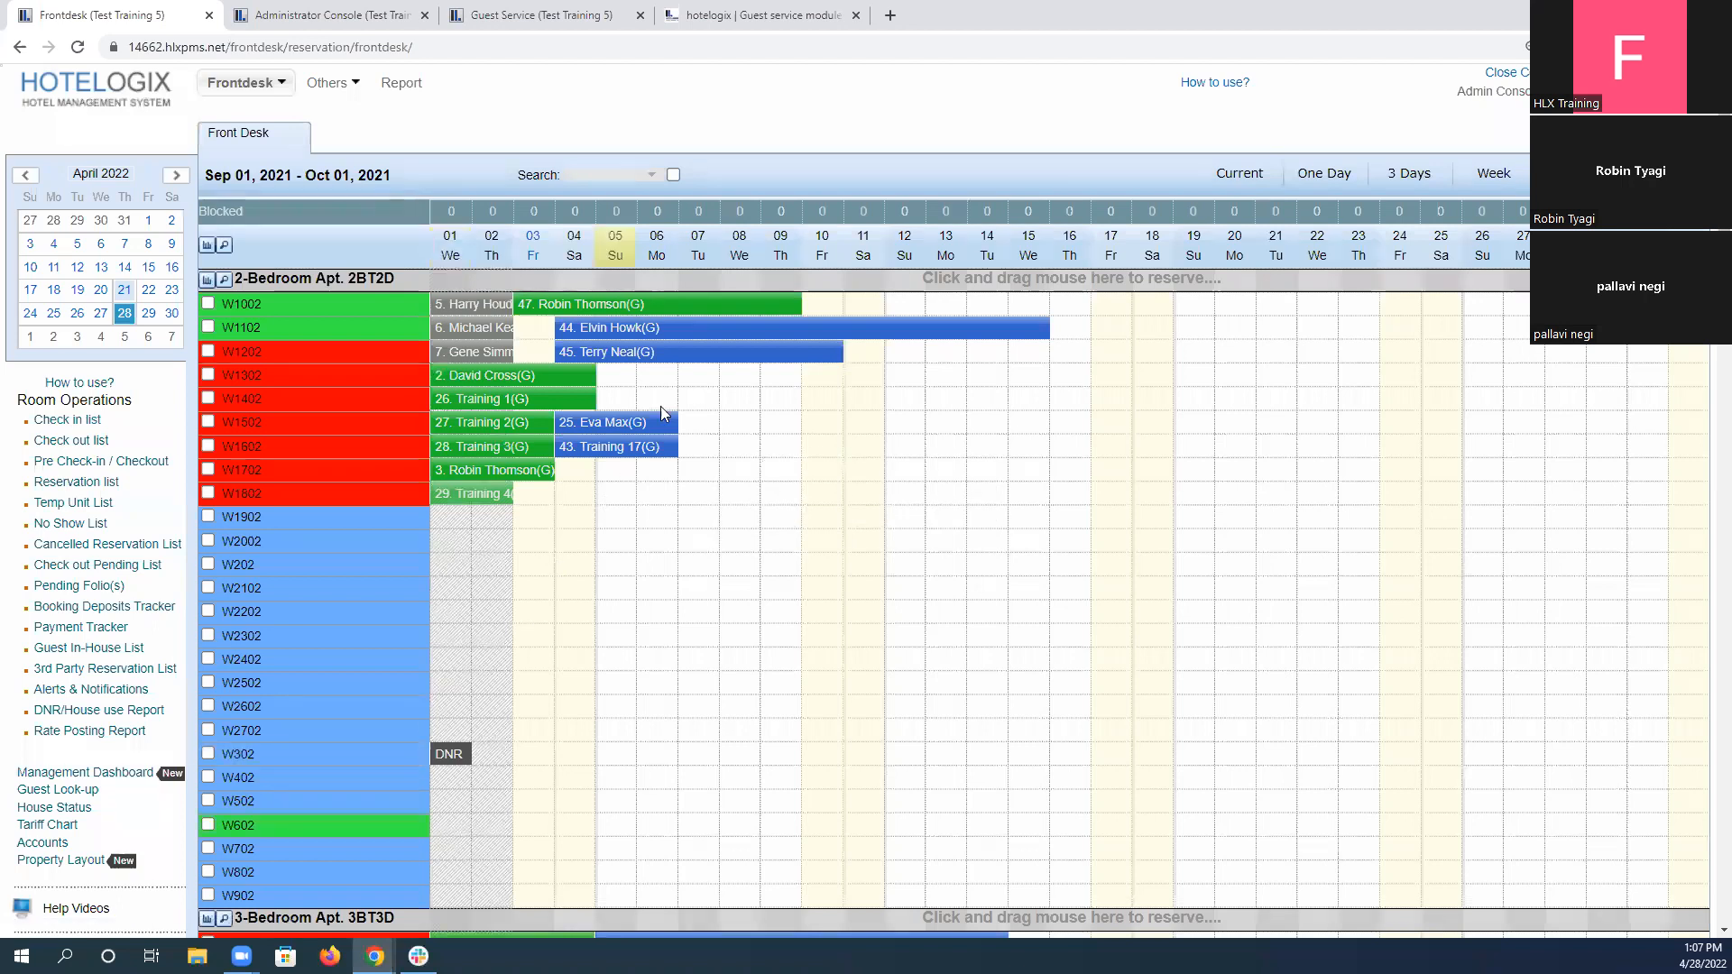
Try to move the checked-in W1002 reservation to unit W602 with Move Special, giving Incorrect assignment as the reason.
left_click(573, 314)
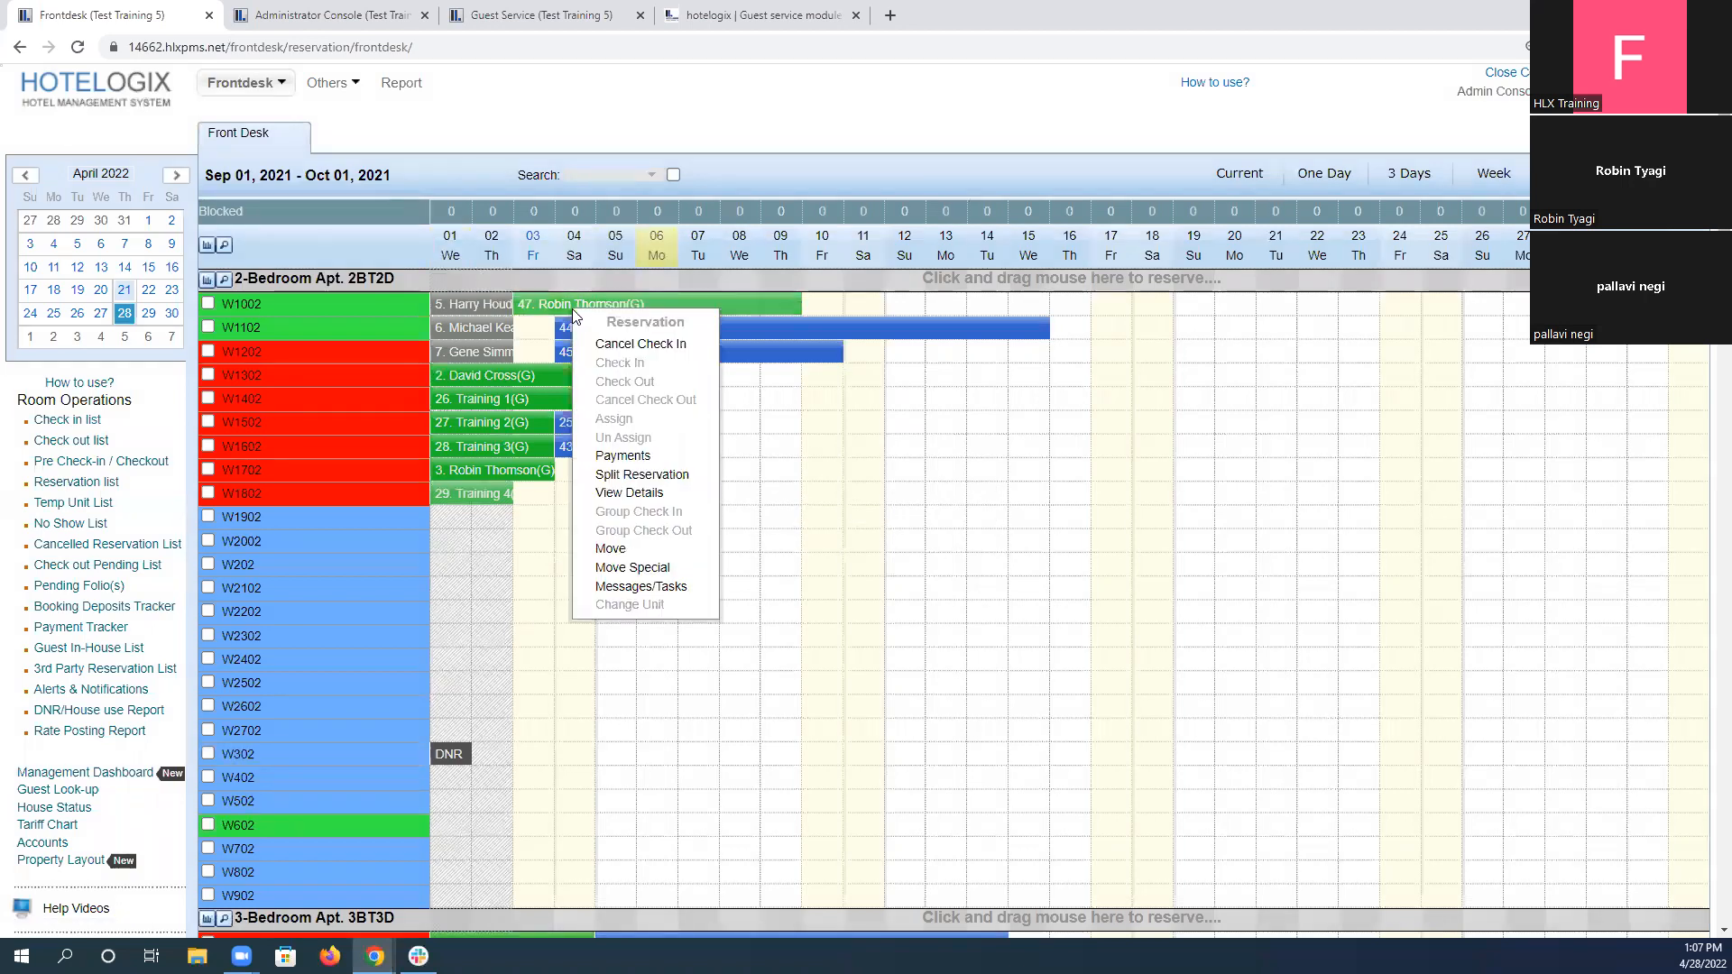
left_click(632, 569)
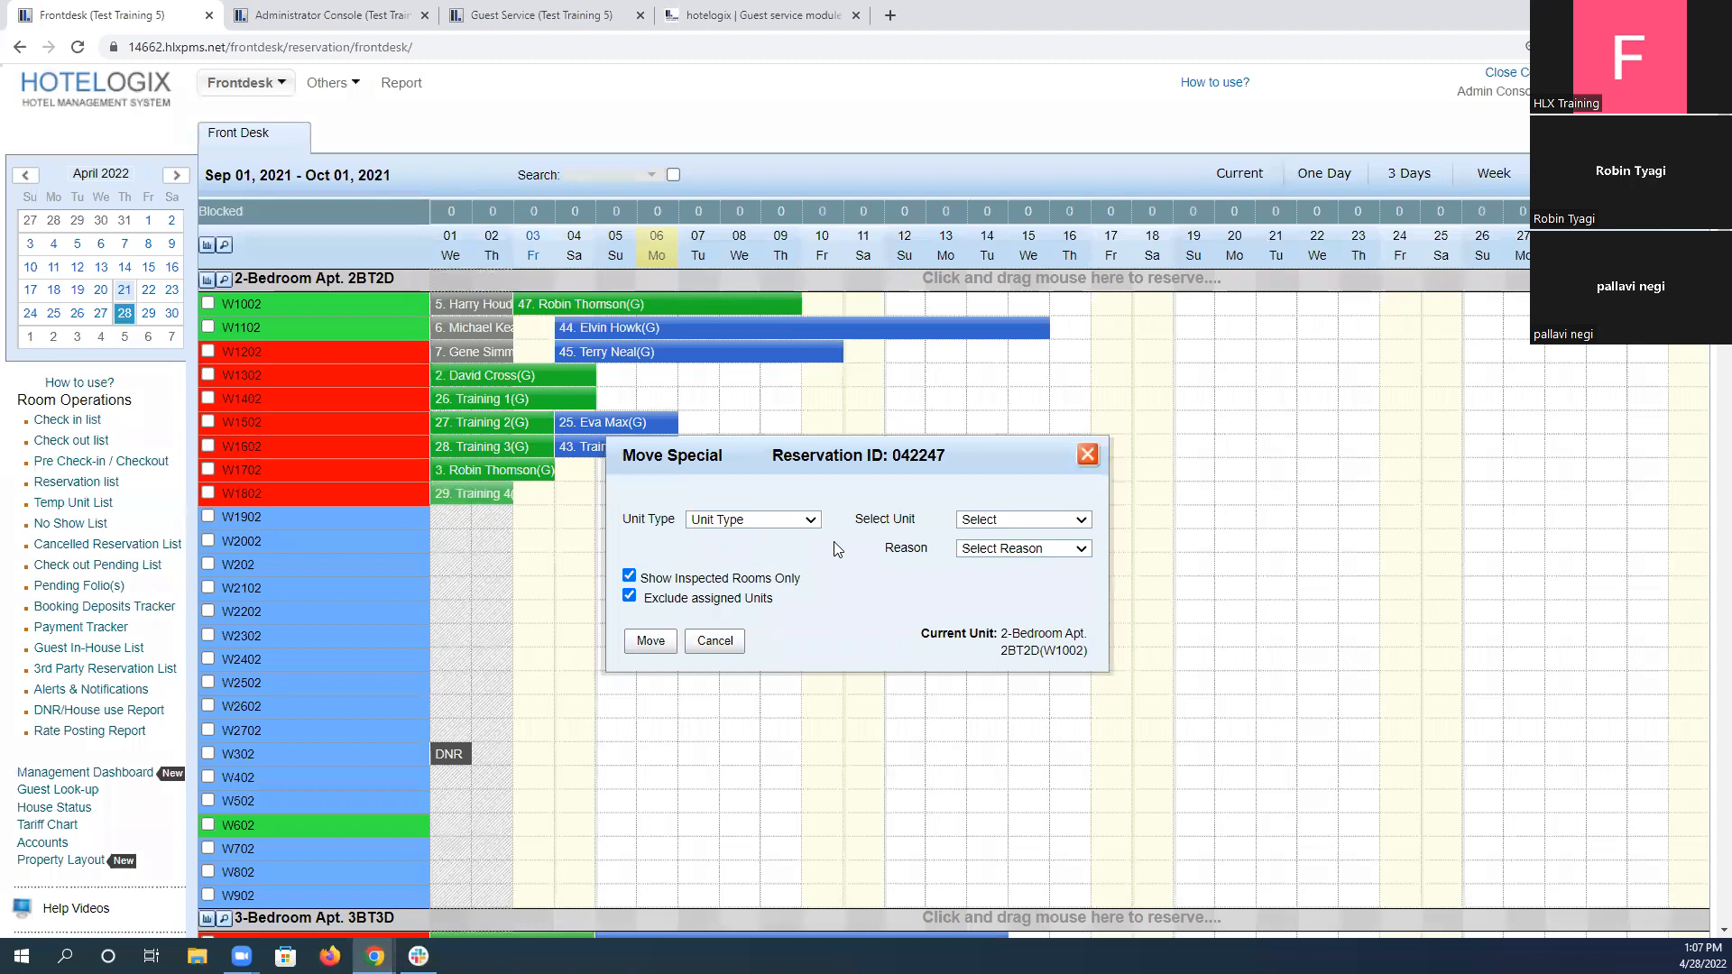
left_click(1021, 519)
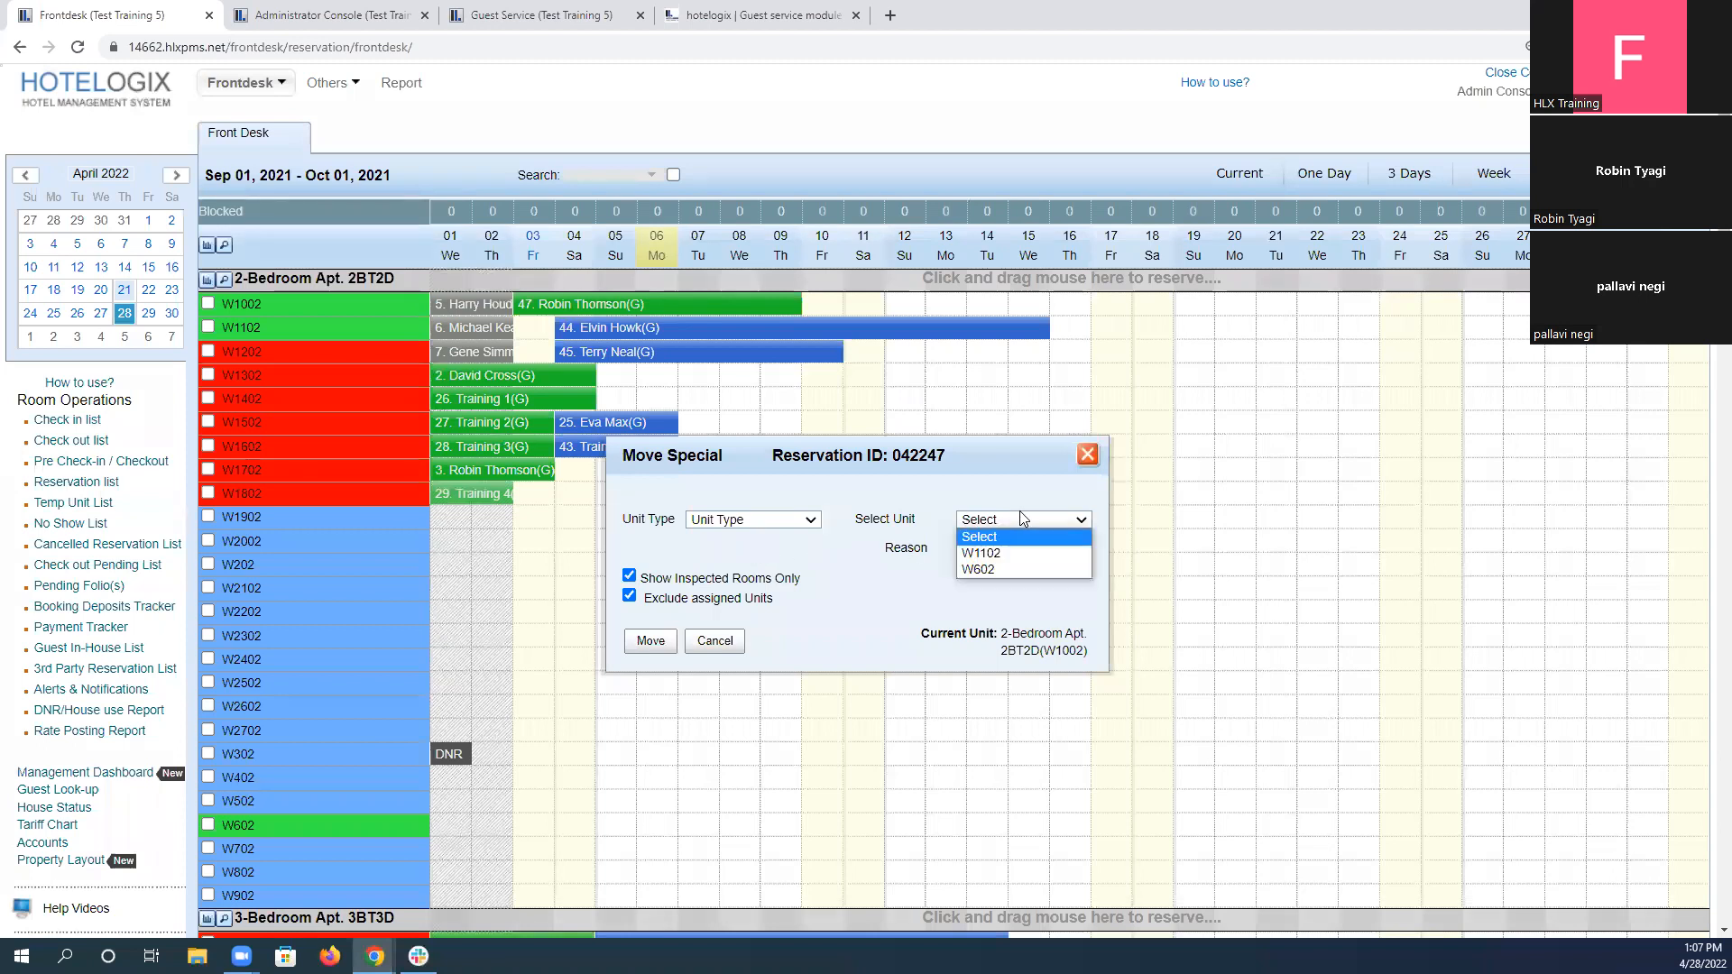
left_click(1031, 569)
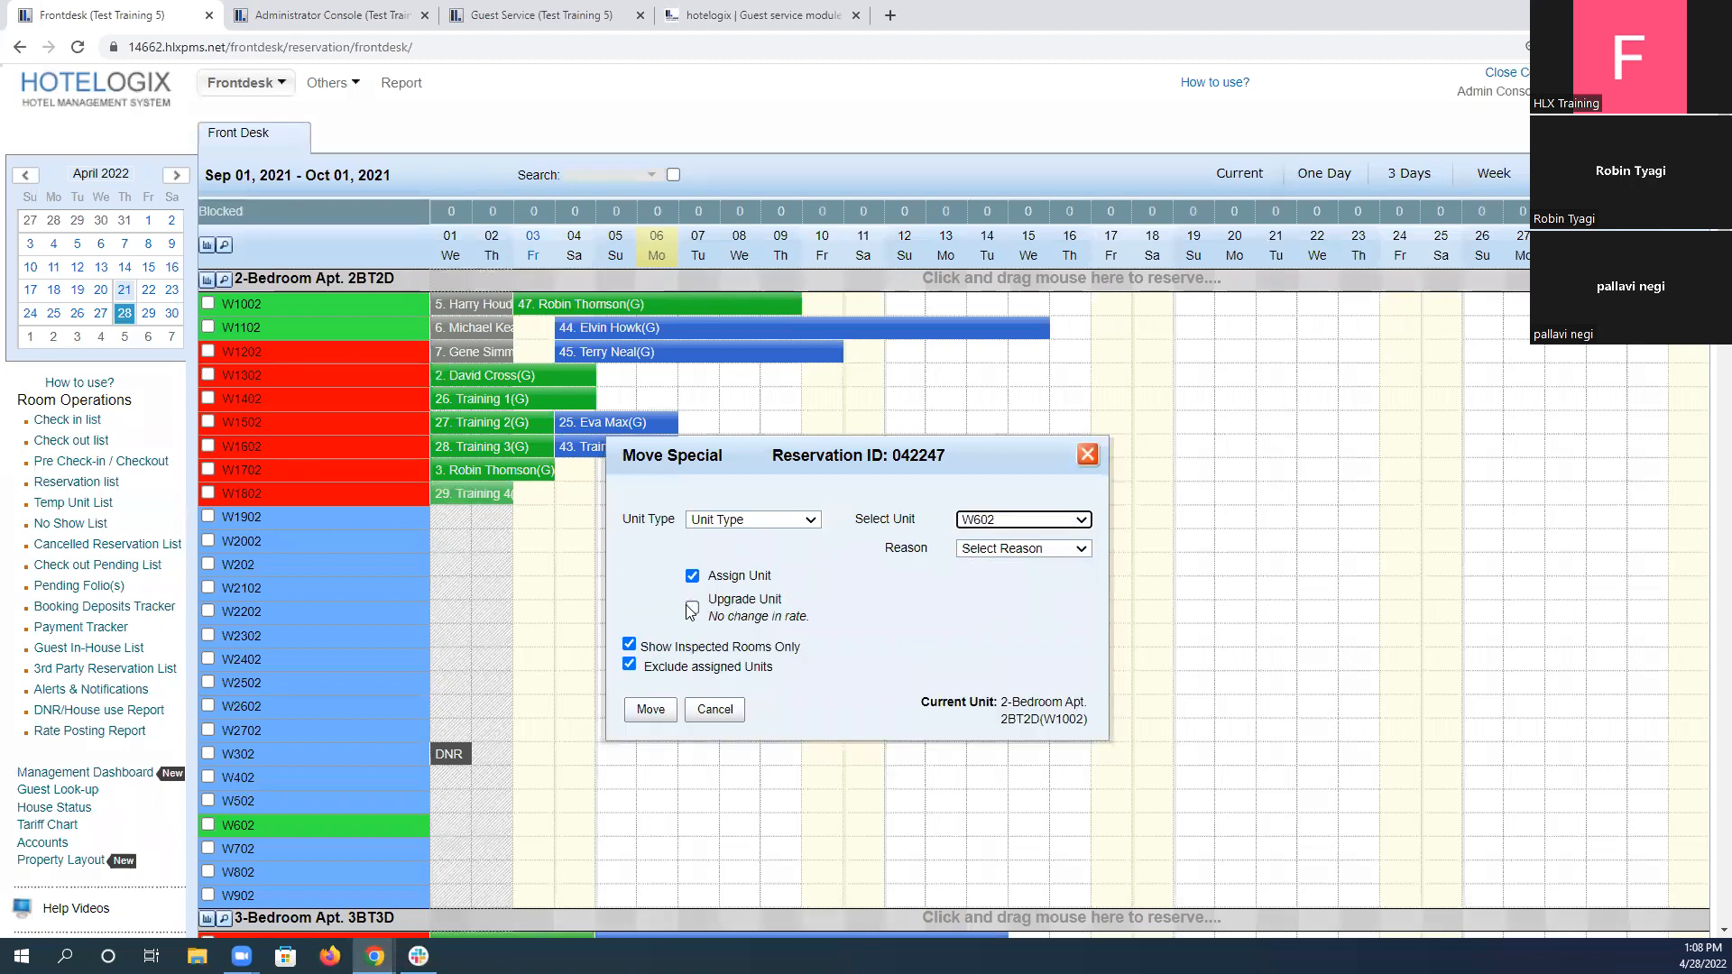
left_click(1030, 561)
left_click(1038, 631)
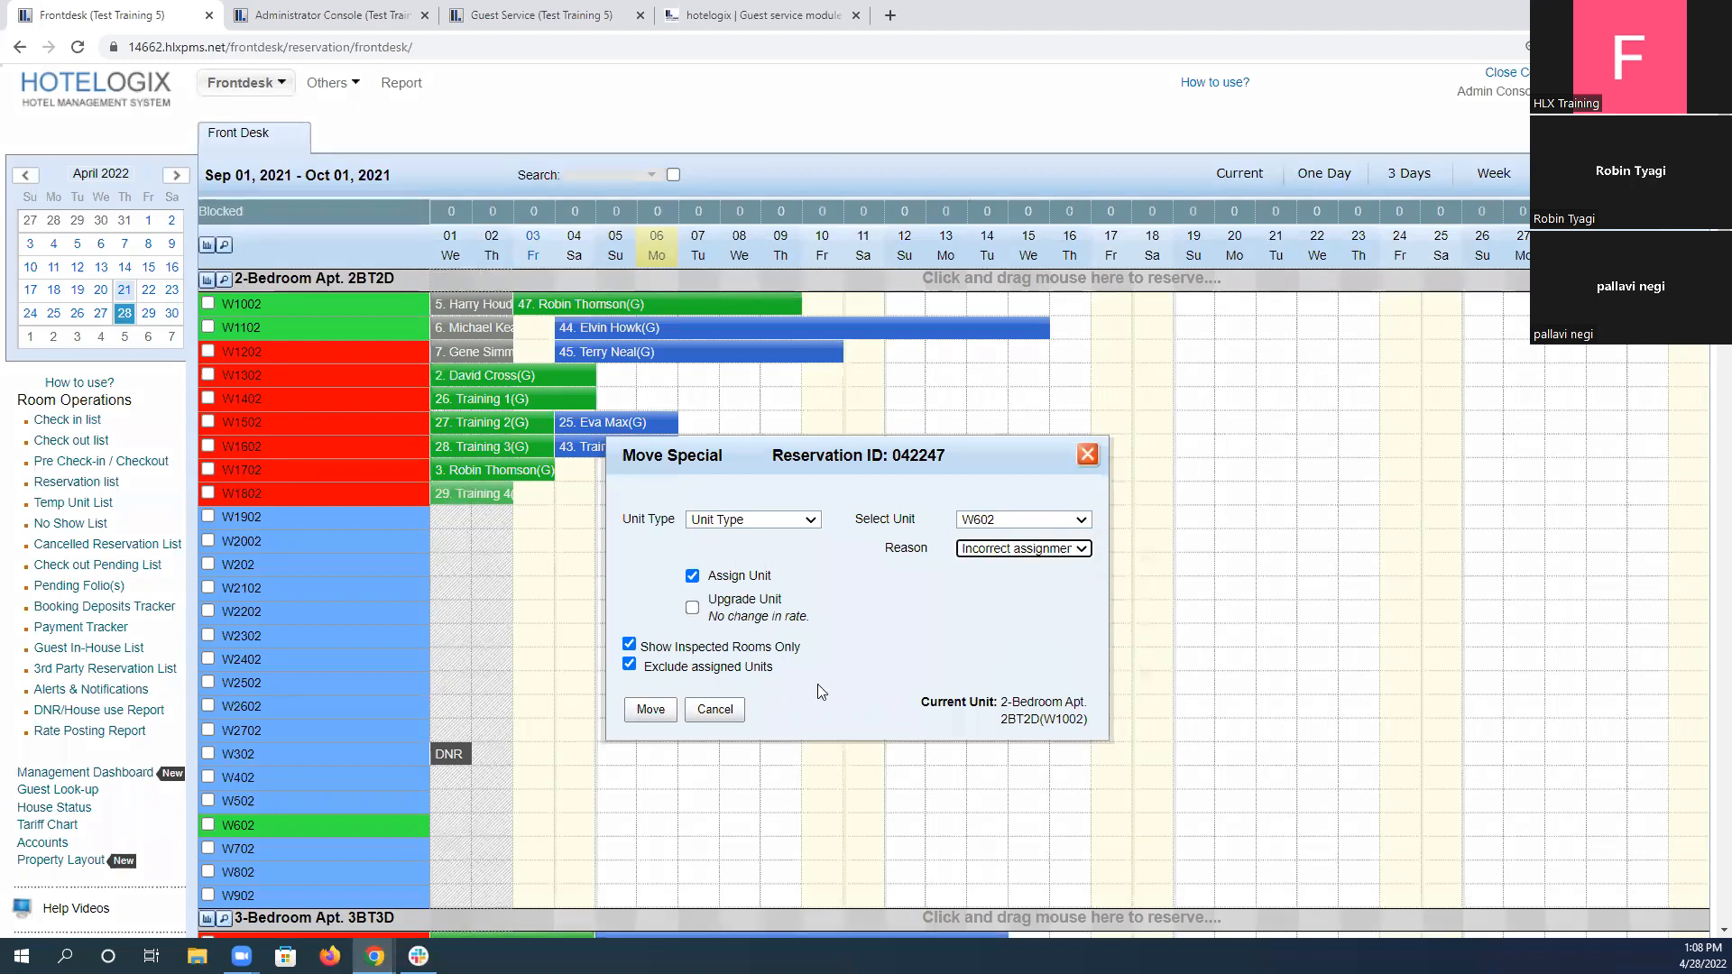
left_click(651, 710)
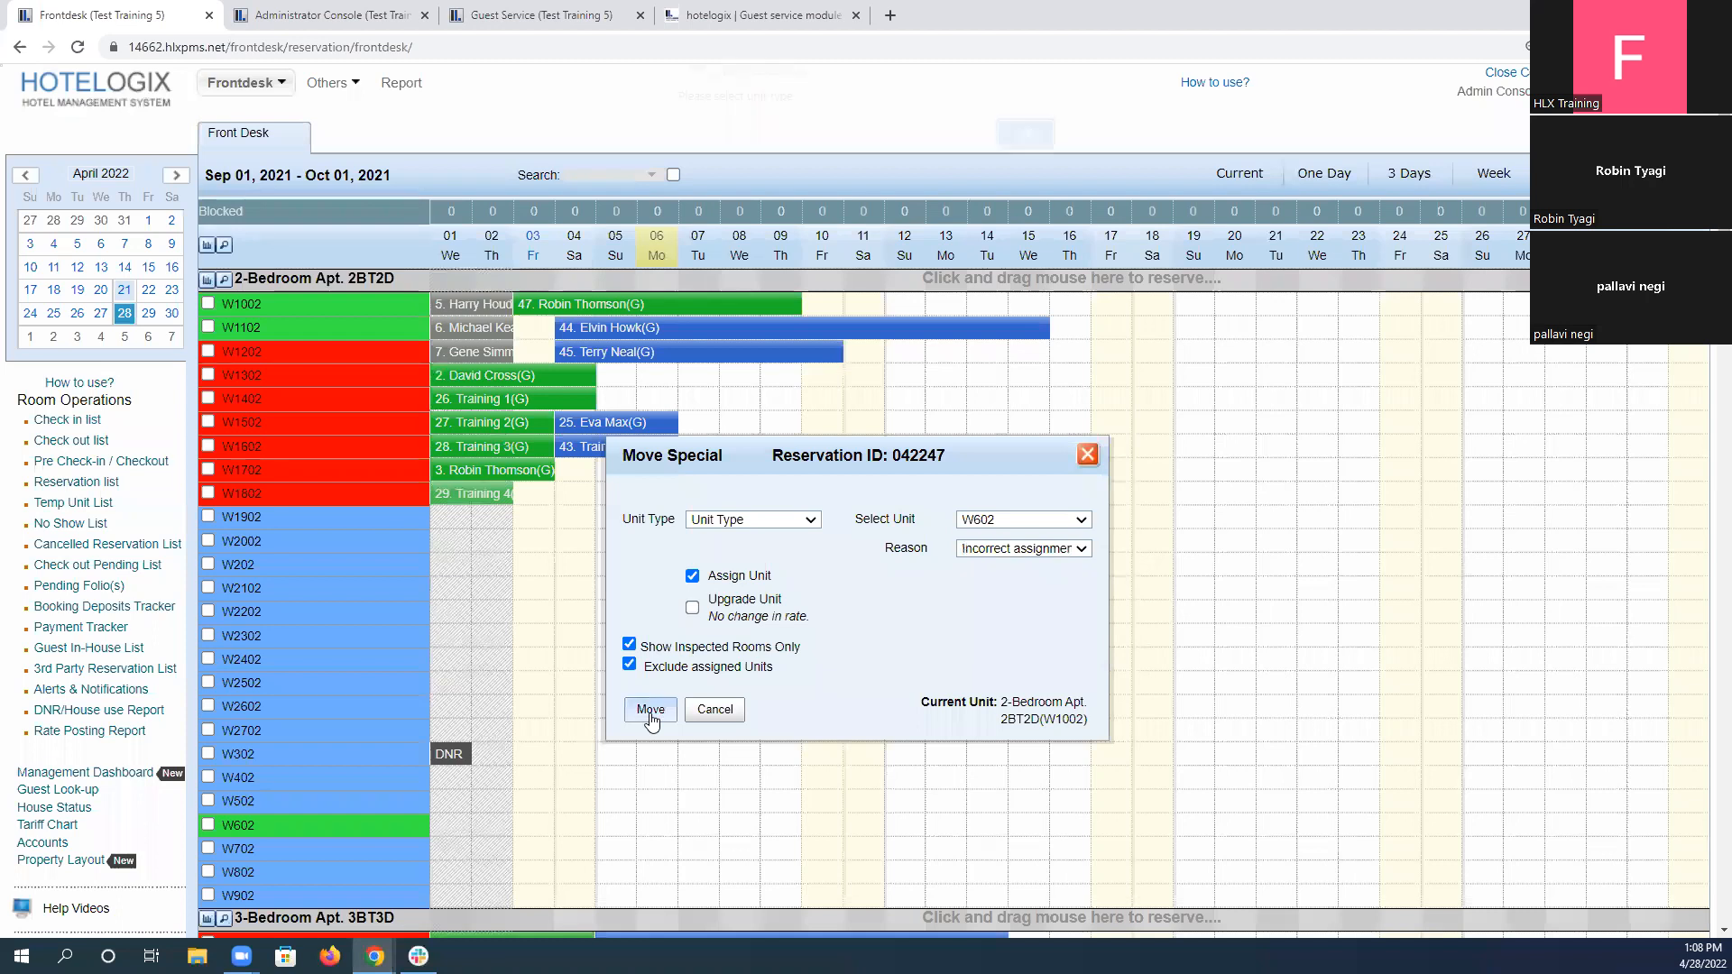
left_click(1024, 149)
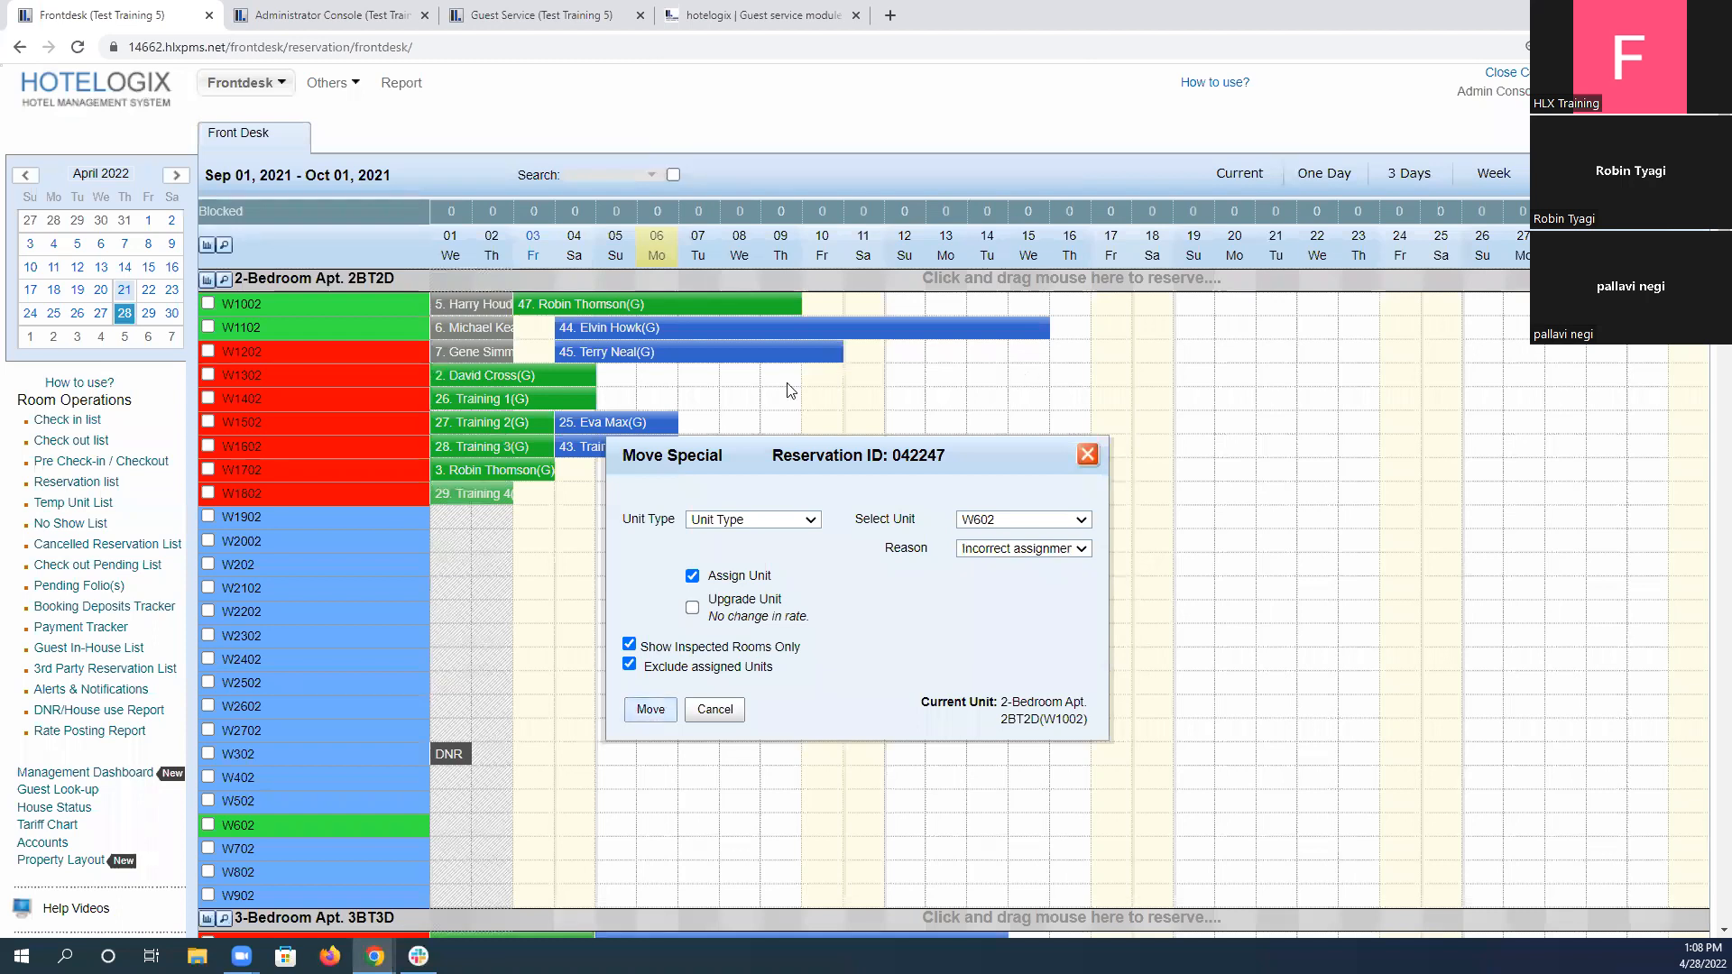
Set the move's unit type to 2-Bedroom Apt. 2BT2D, reselect unit W602, and carry out the move.
left_click(762, 519)
left_click(963, 548)
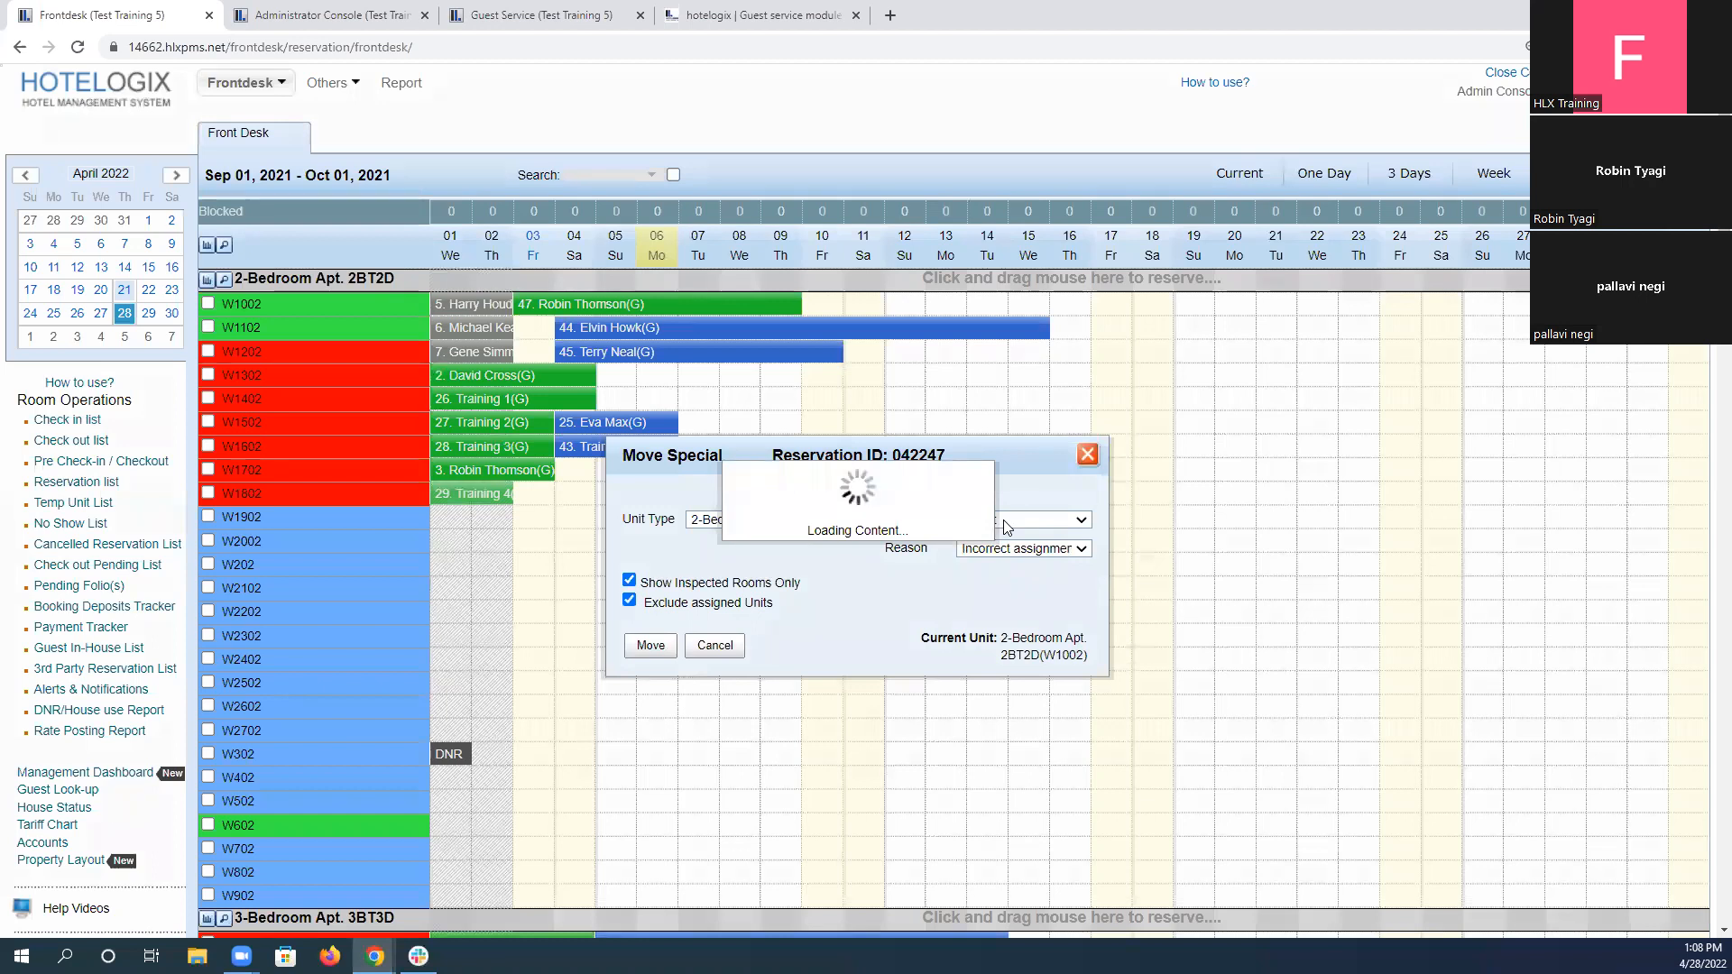
left_click(1005, 522)
left_click(1005, 570)
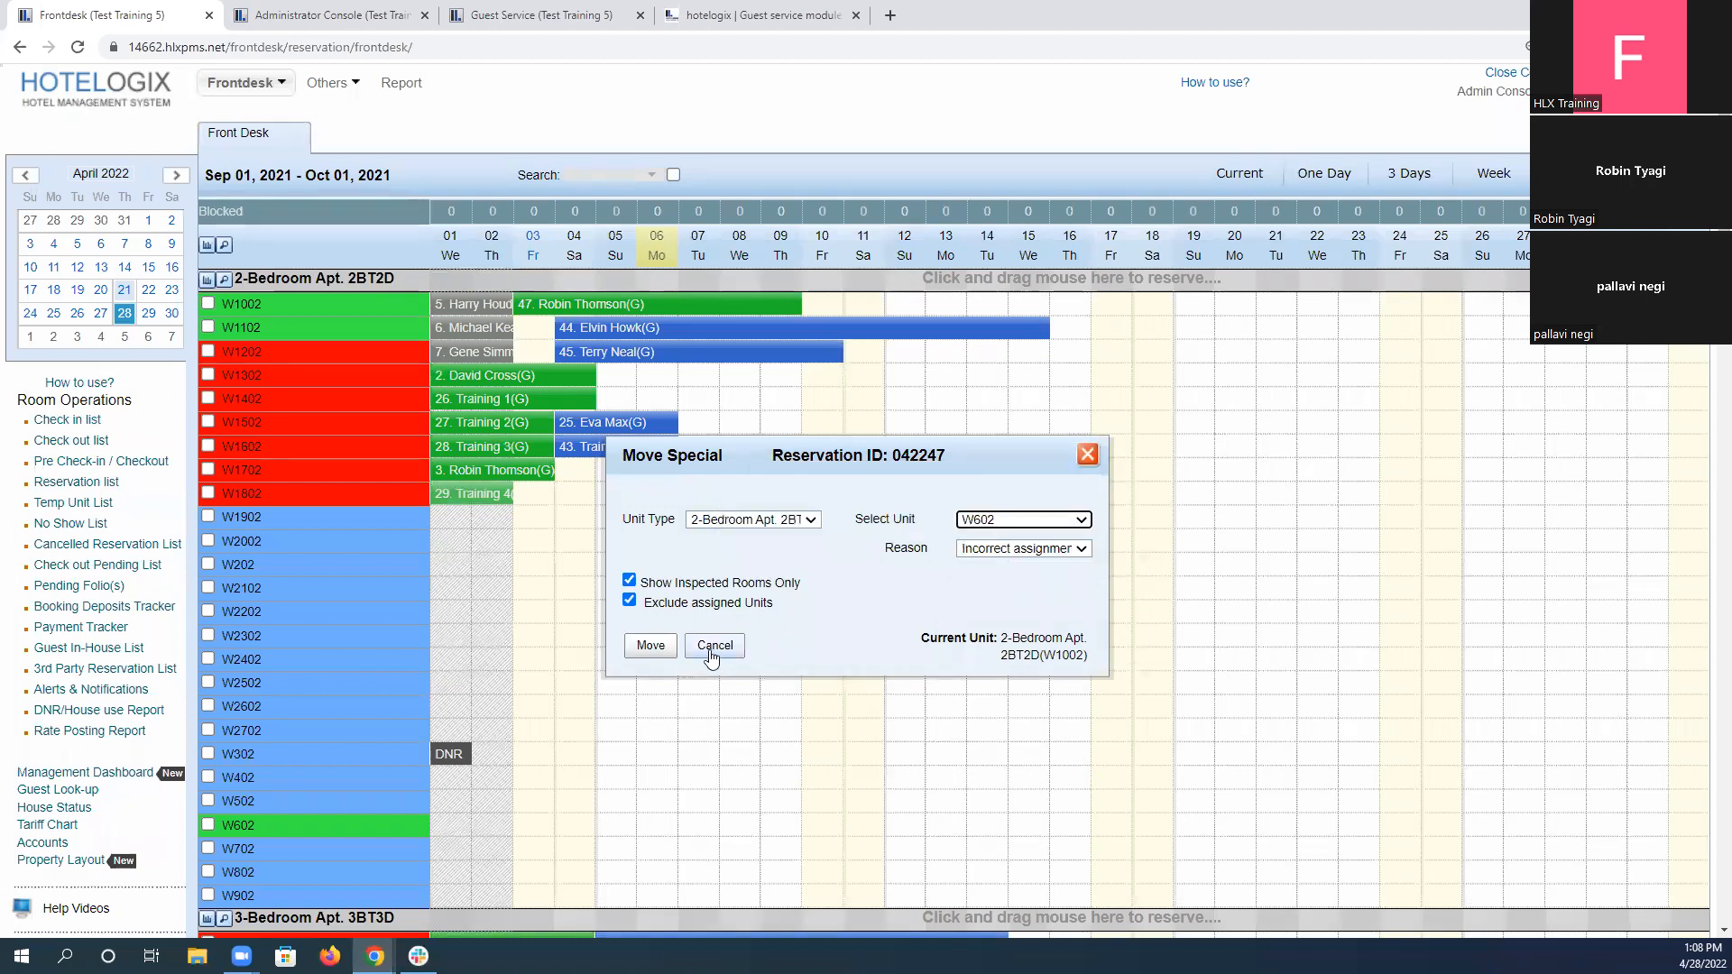
left_click(651, 645)
left_click(977, 153)
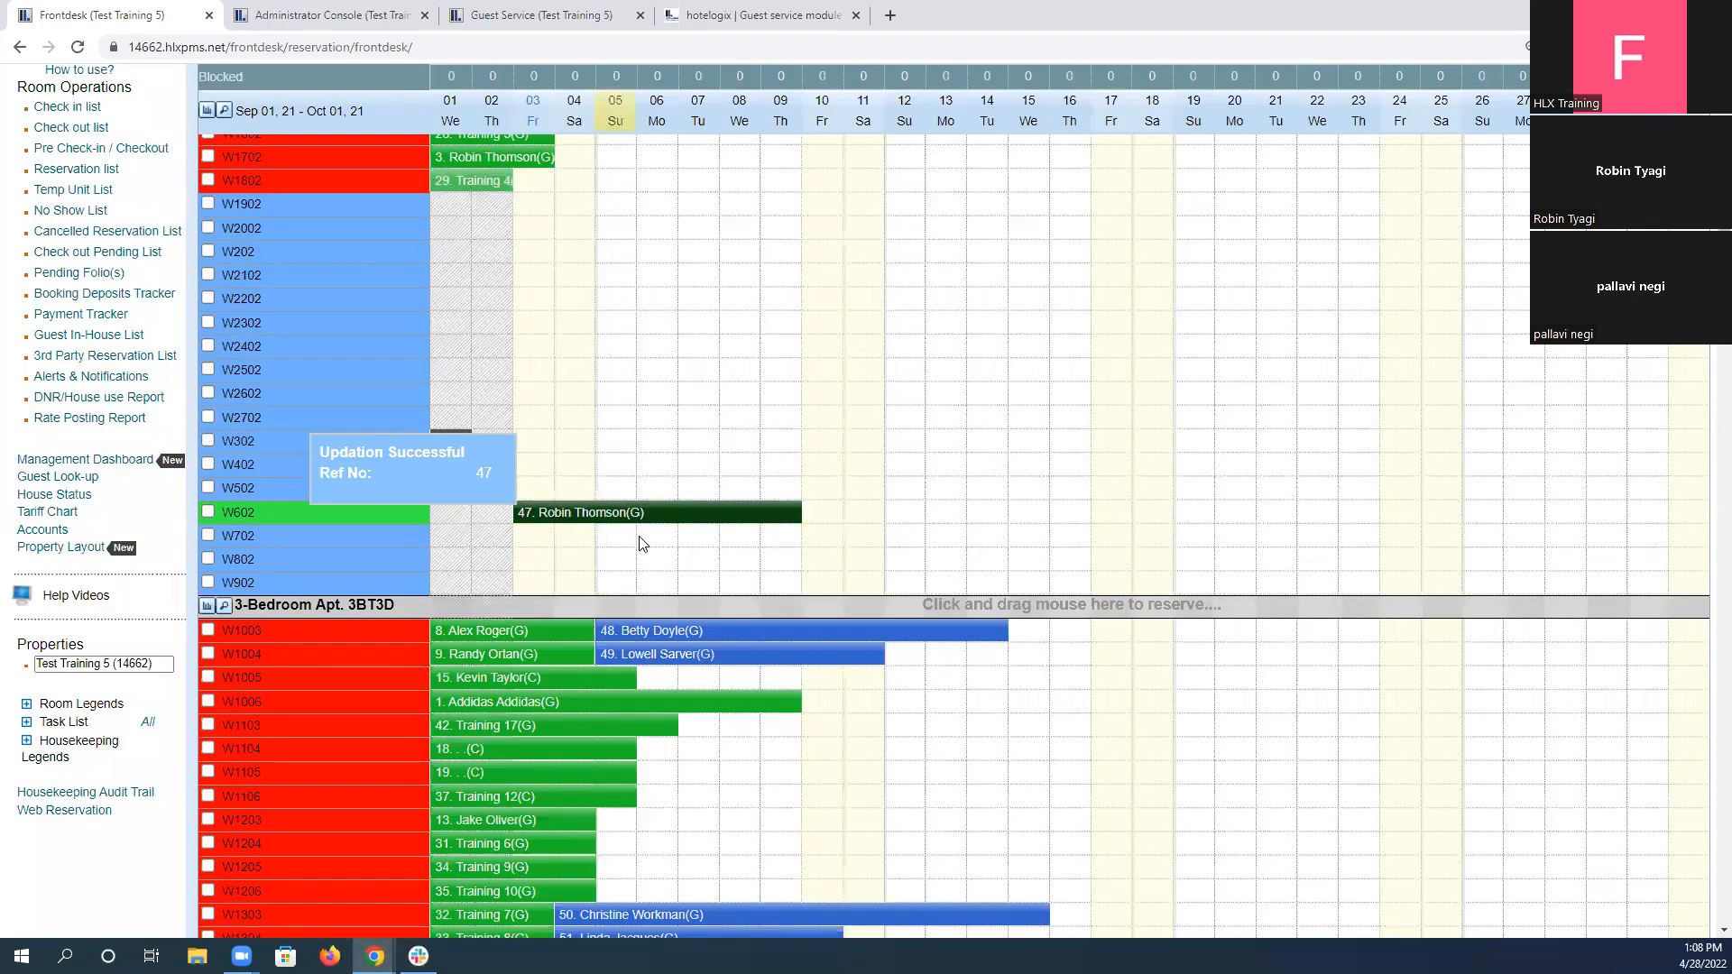
Check the Guest Service task list, and read scenario 5's instructions for the W602 A/C repair task and its assignee.
left_click(487, 11)
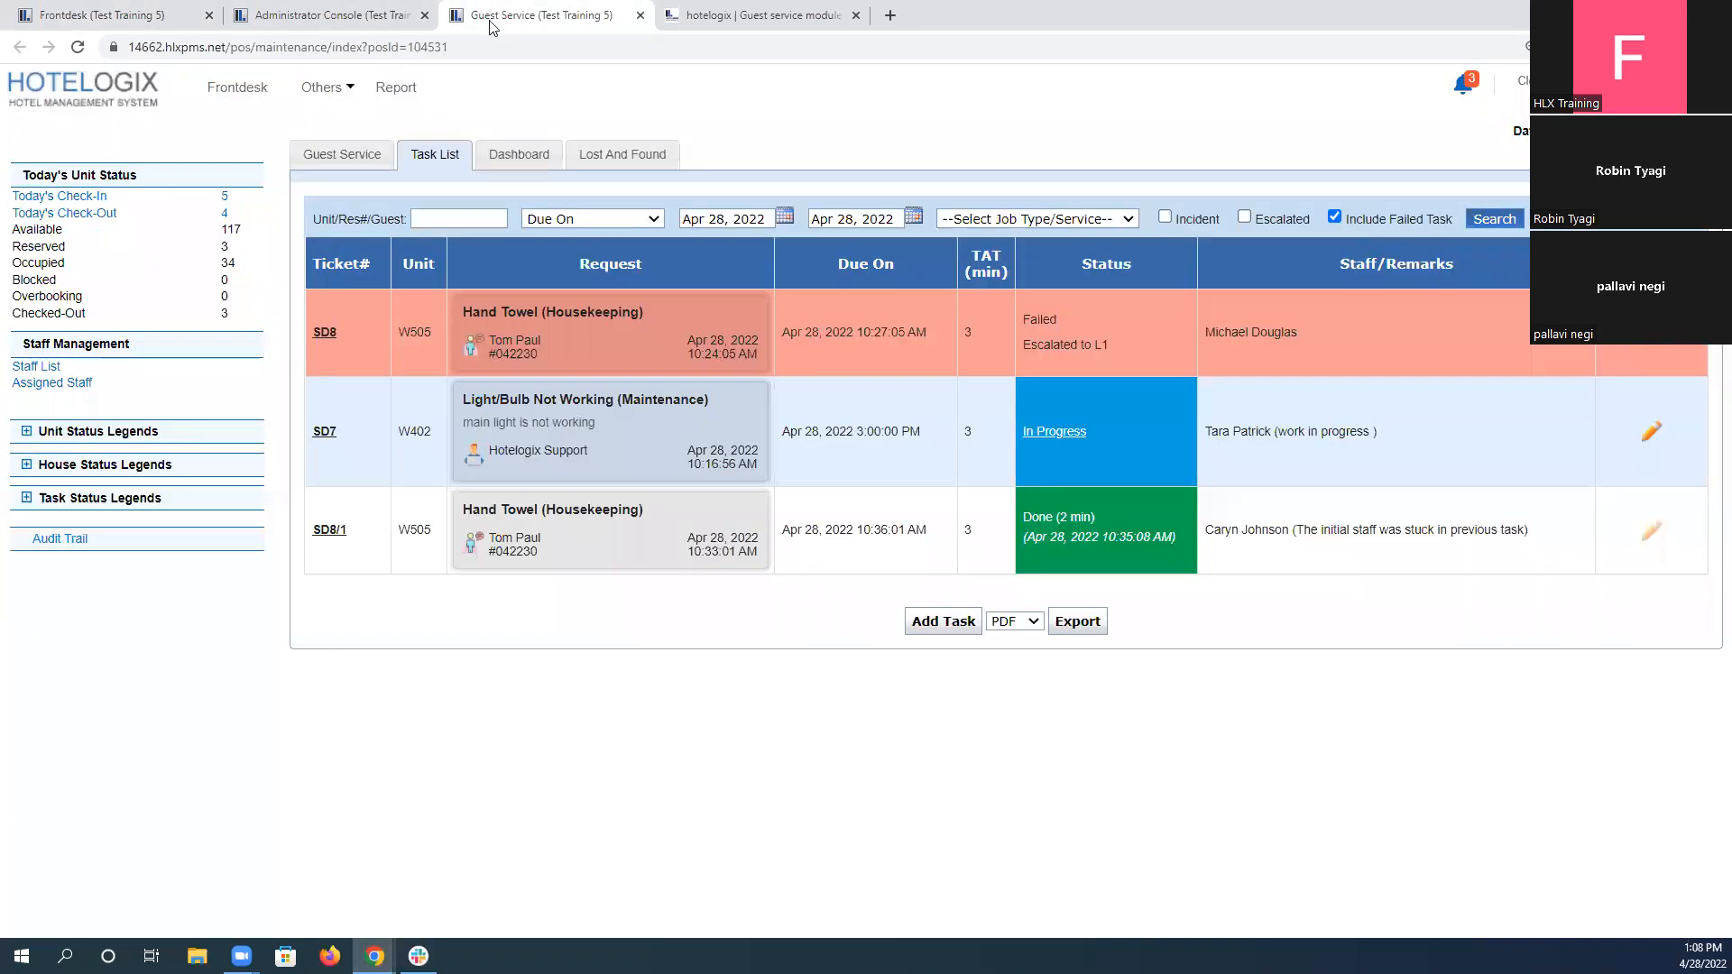
left_click(762, 15)
left_click_drag(398, 348, 677, 382)
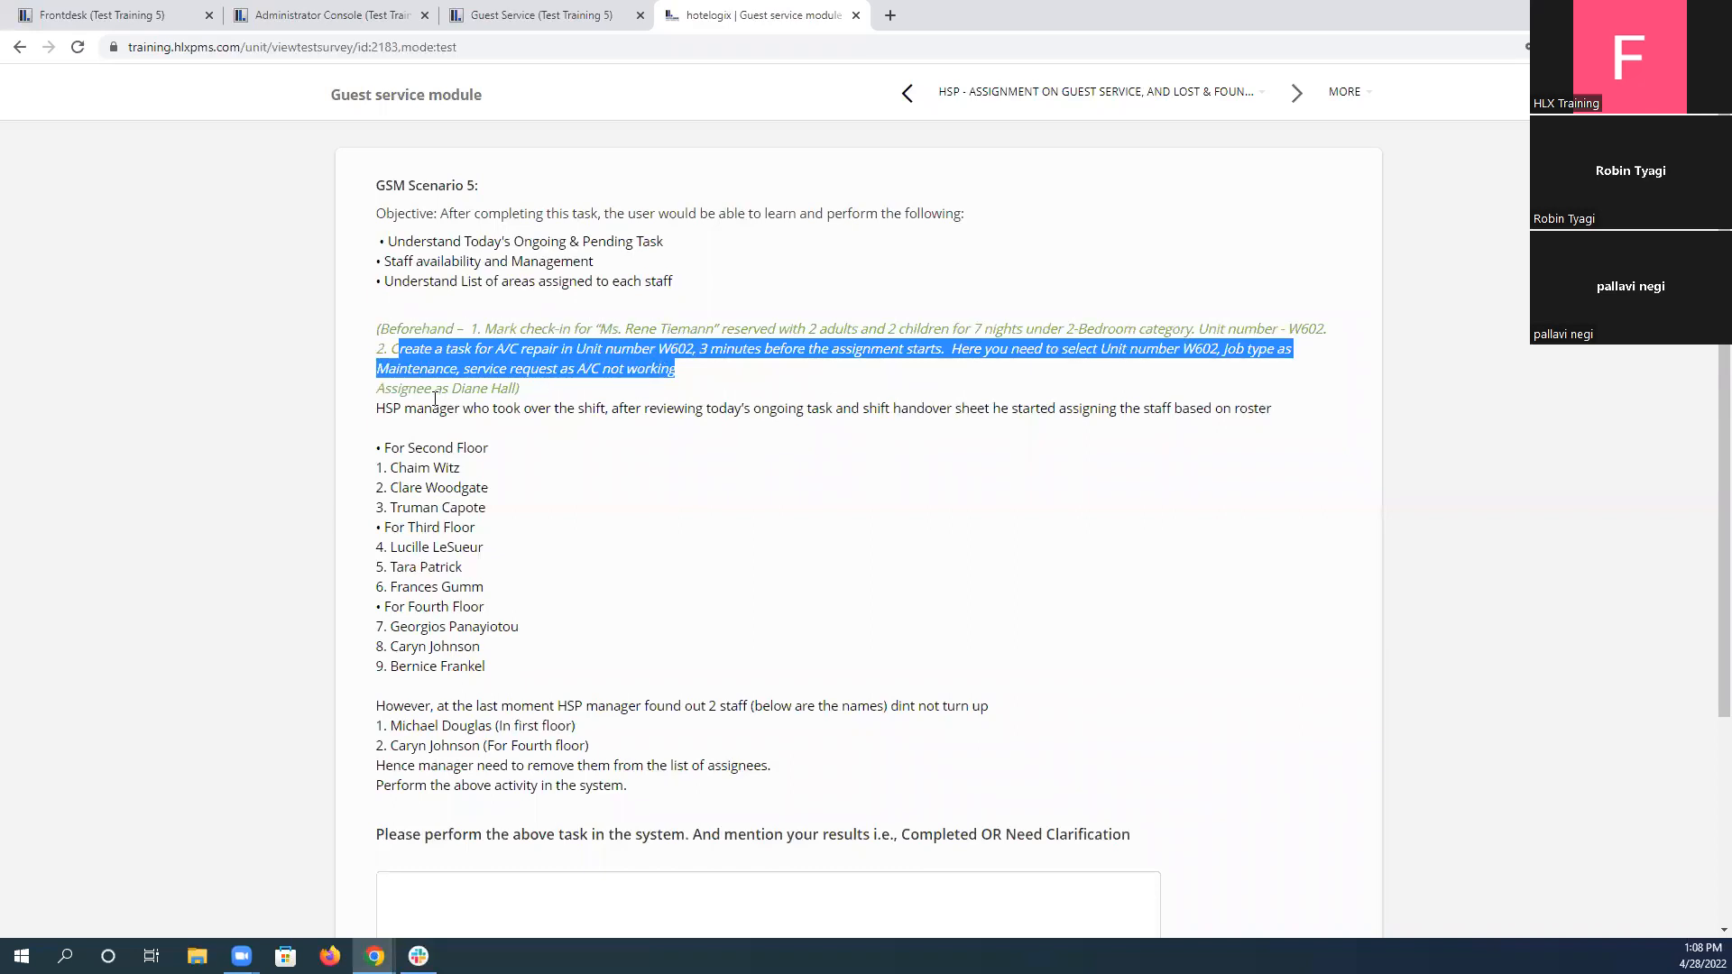
left_click_drag(392, 388, 510, 393)
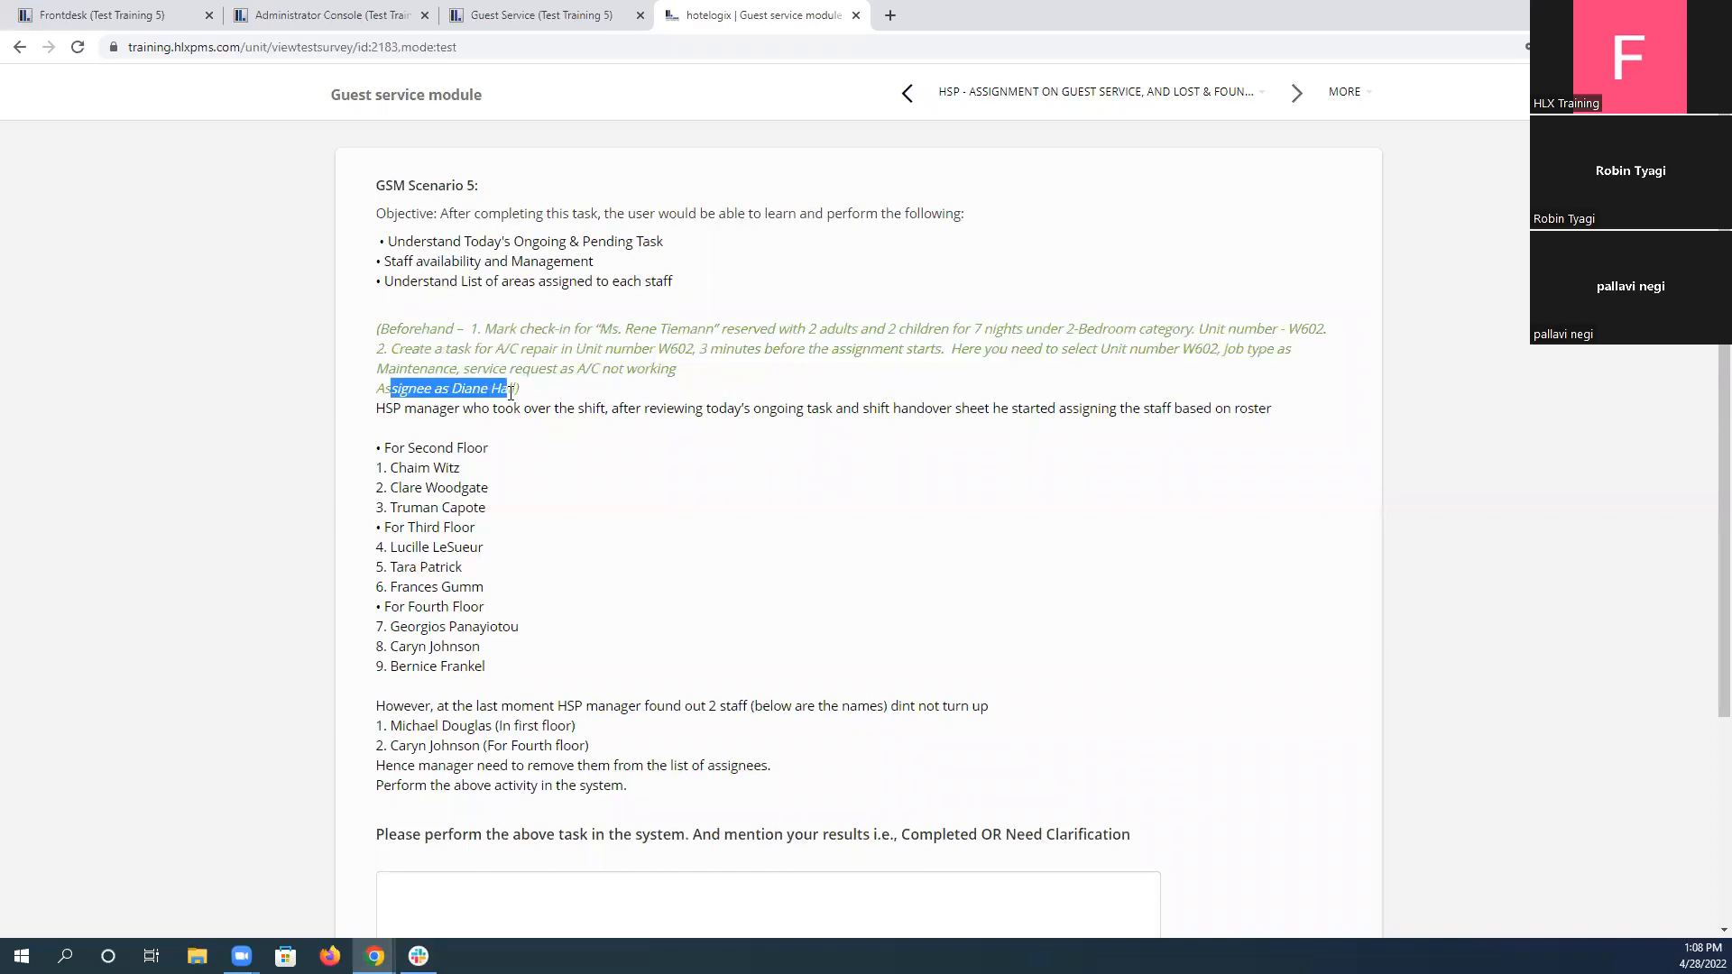
Start a new internal task in the Guest Service task list and set its unit to W602.
left_click(420, 8)
left_click(460, 13)
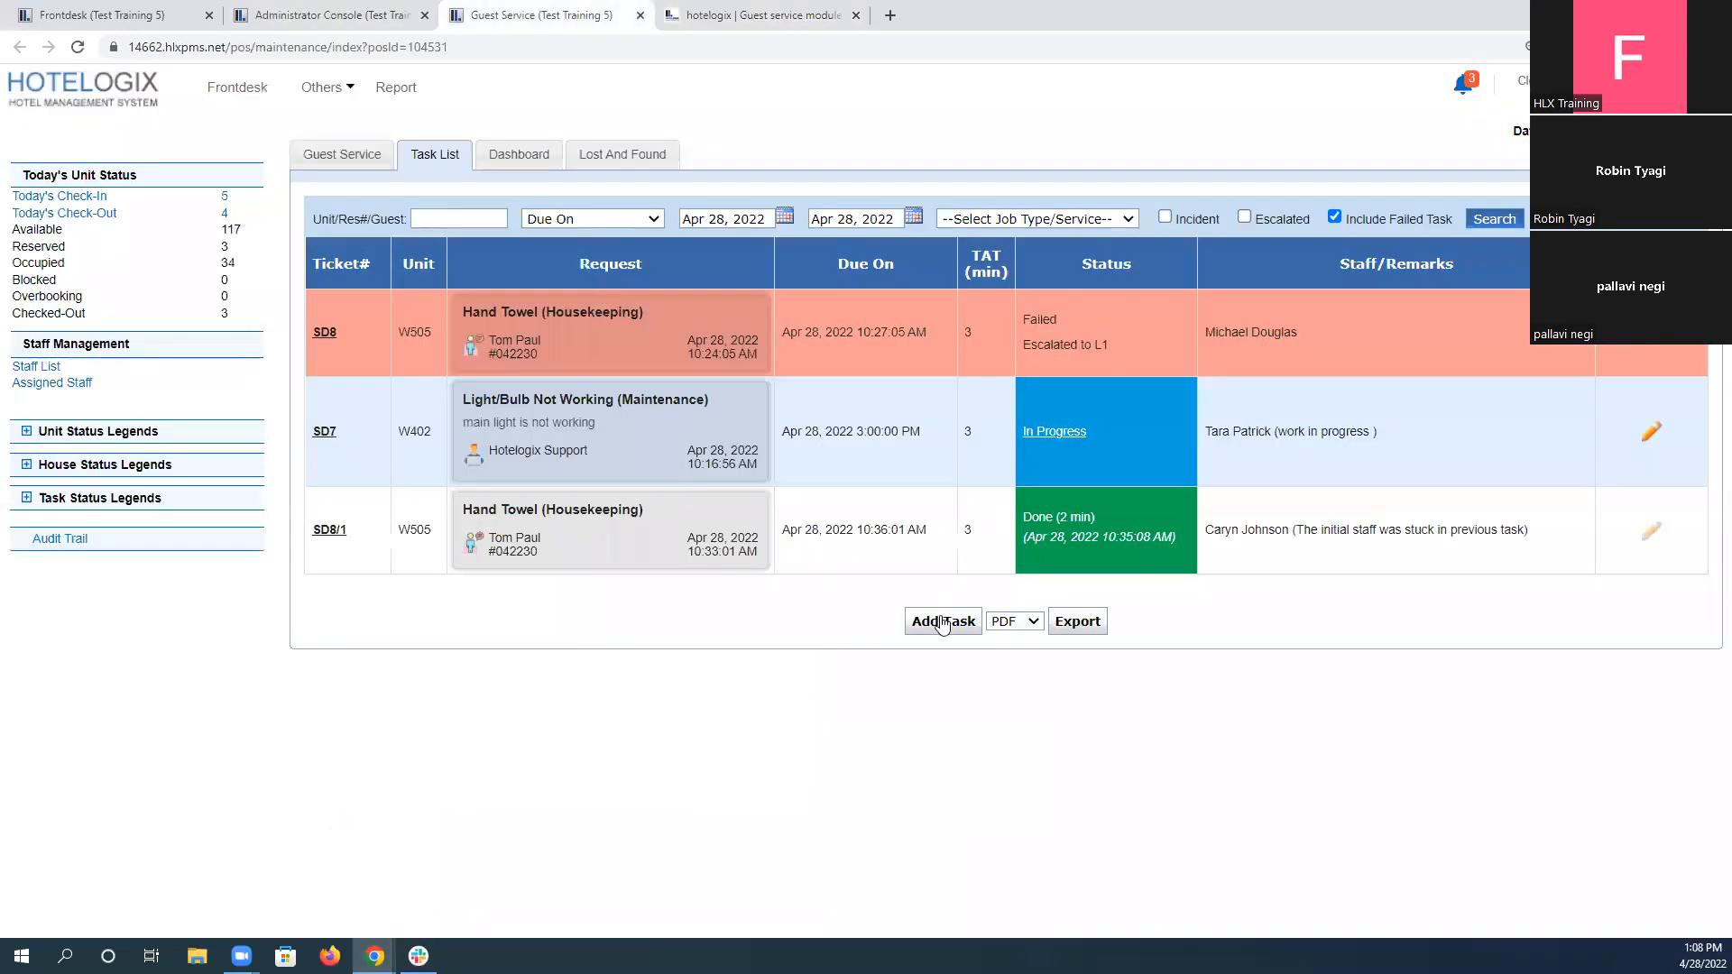
left_click(943, 623)
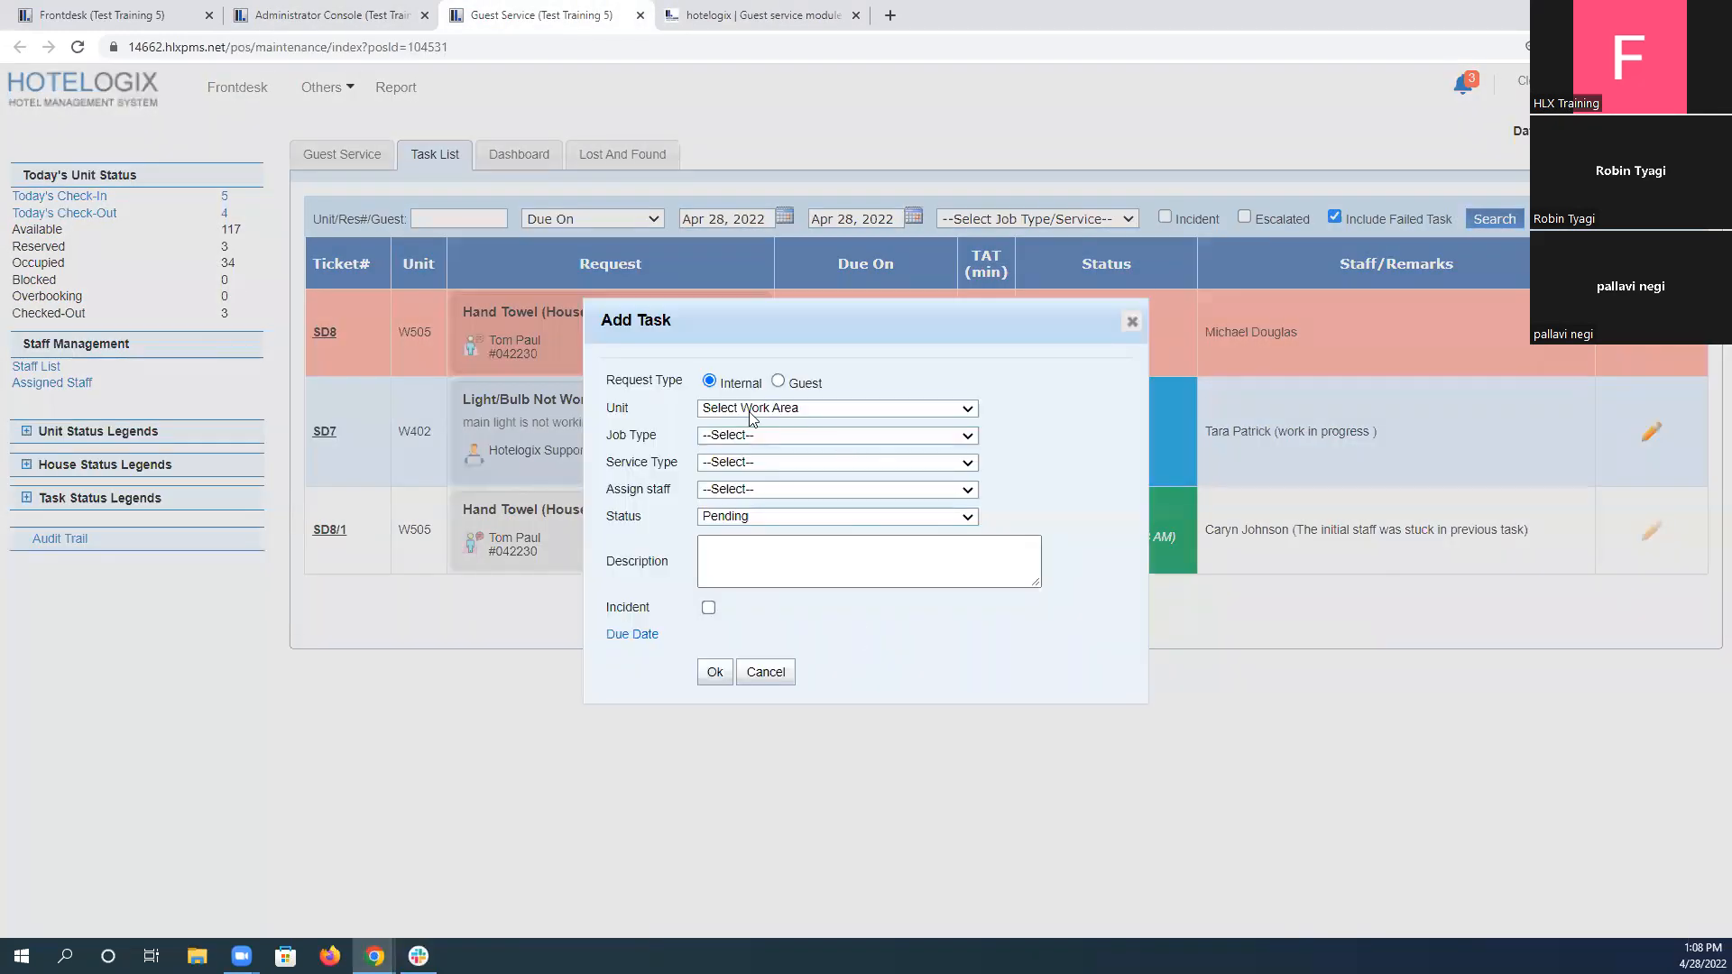
left_click(757, 414)
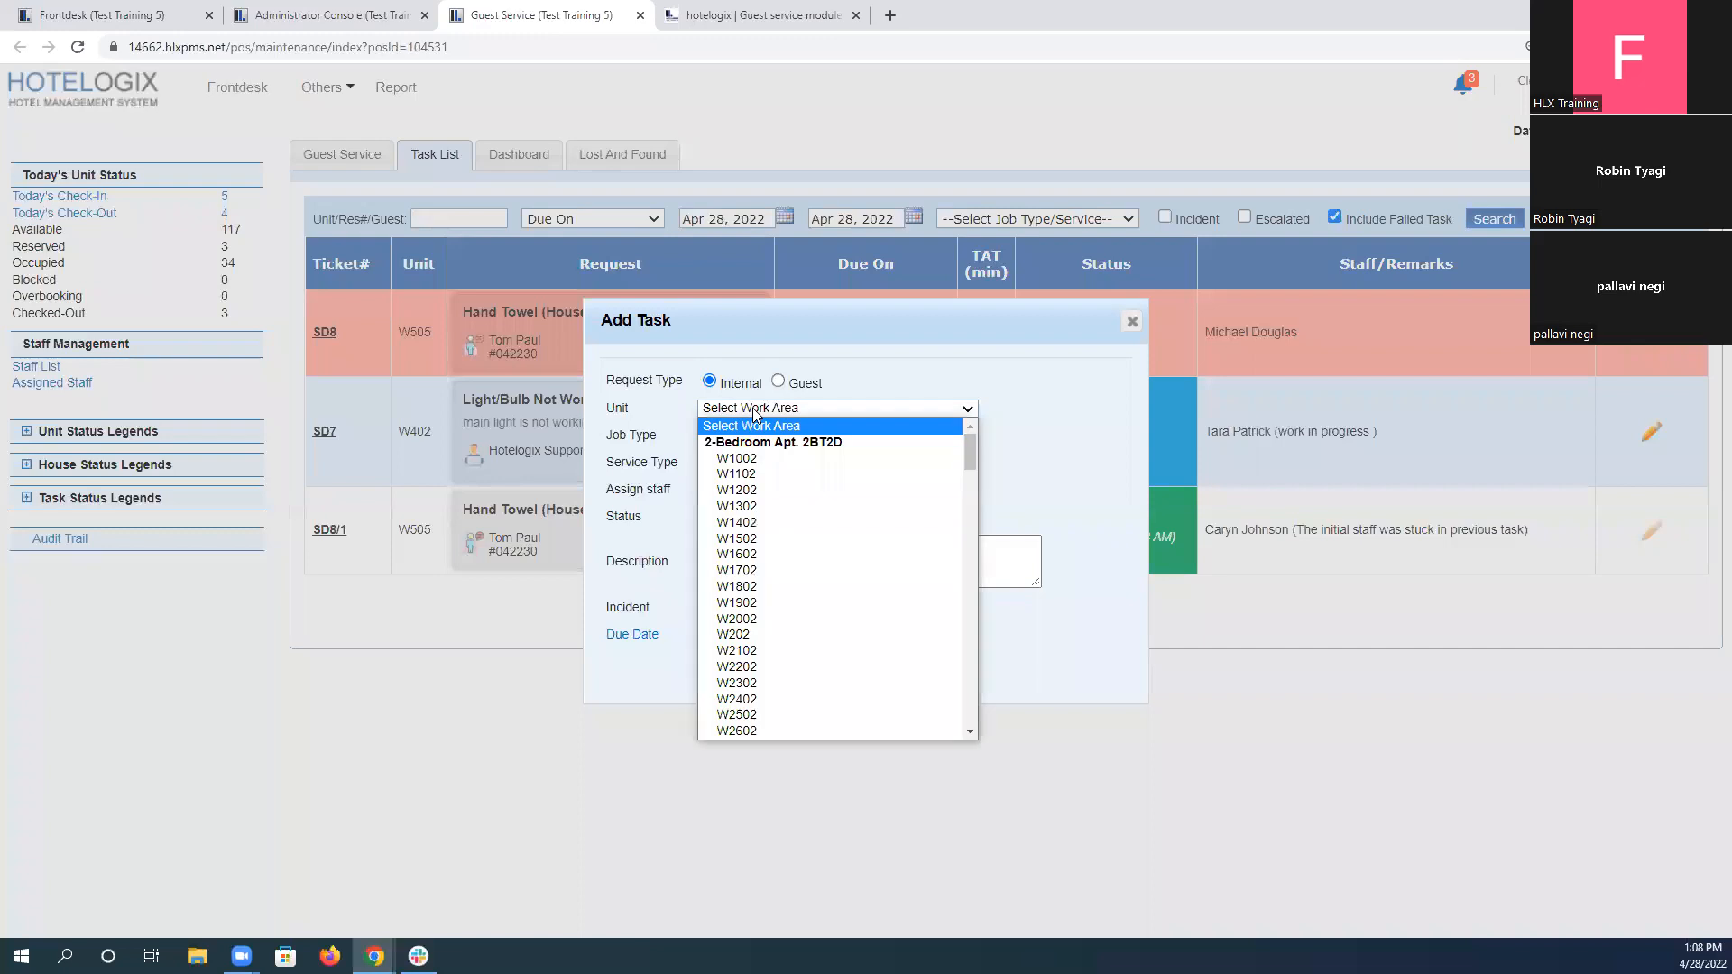
scroll(784, 655, "down", 3)
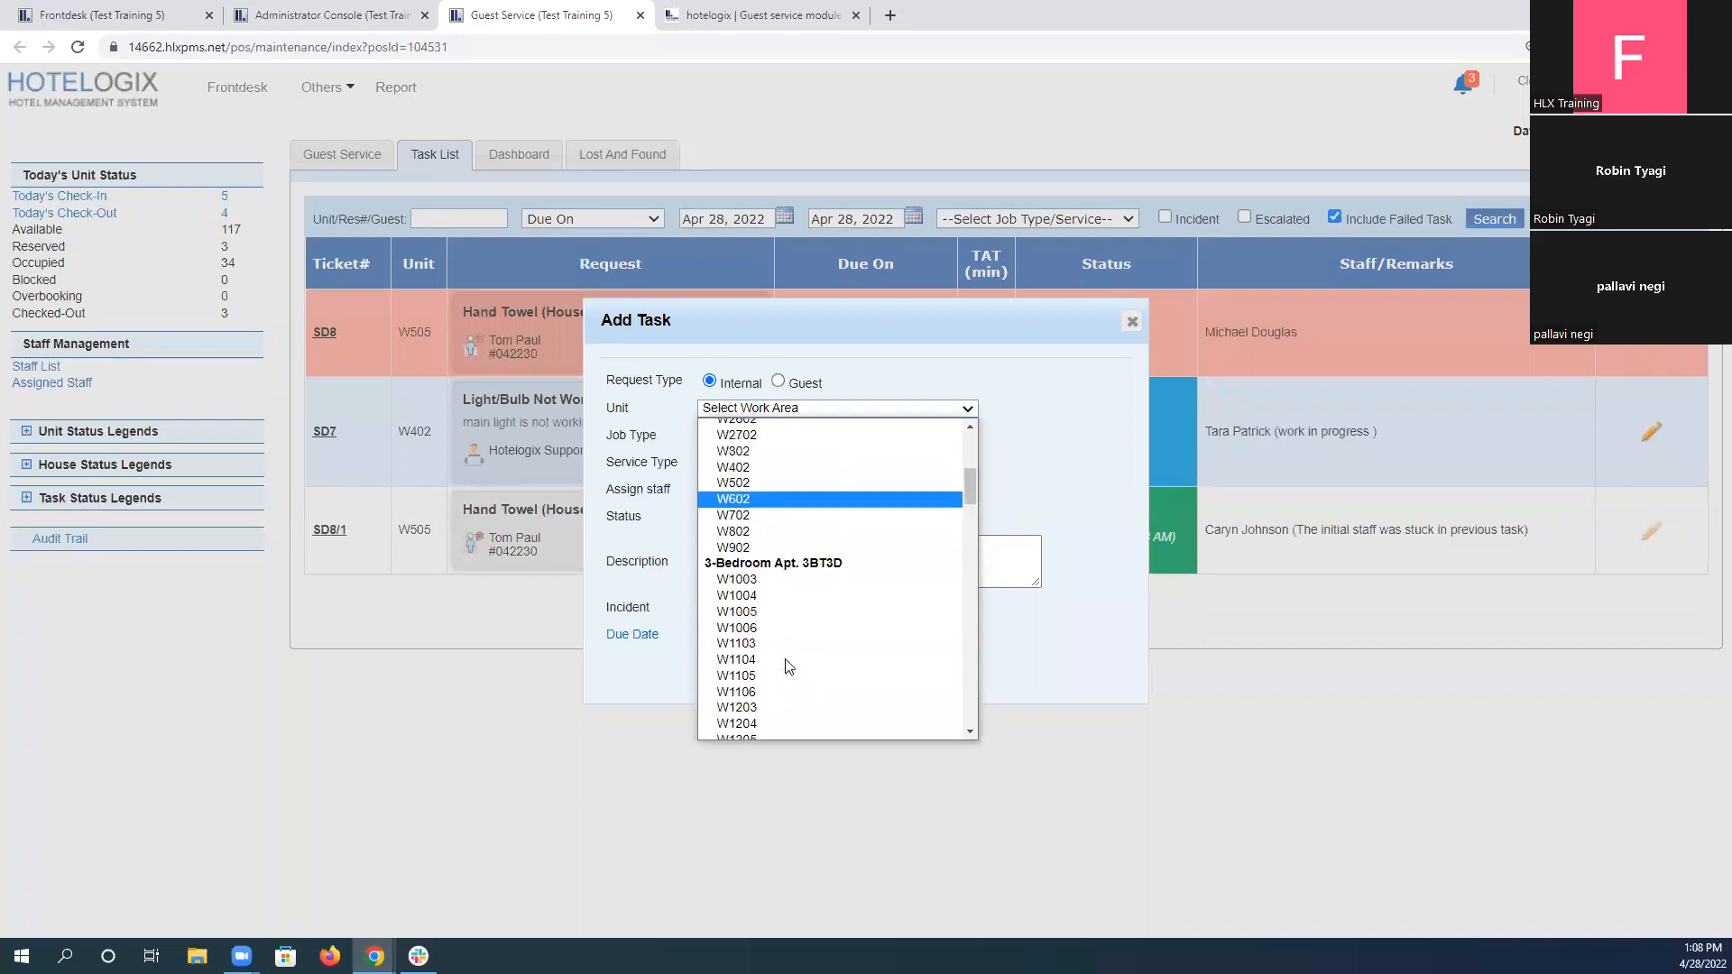
left_click(763, 630)
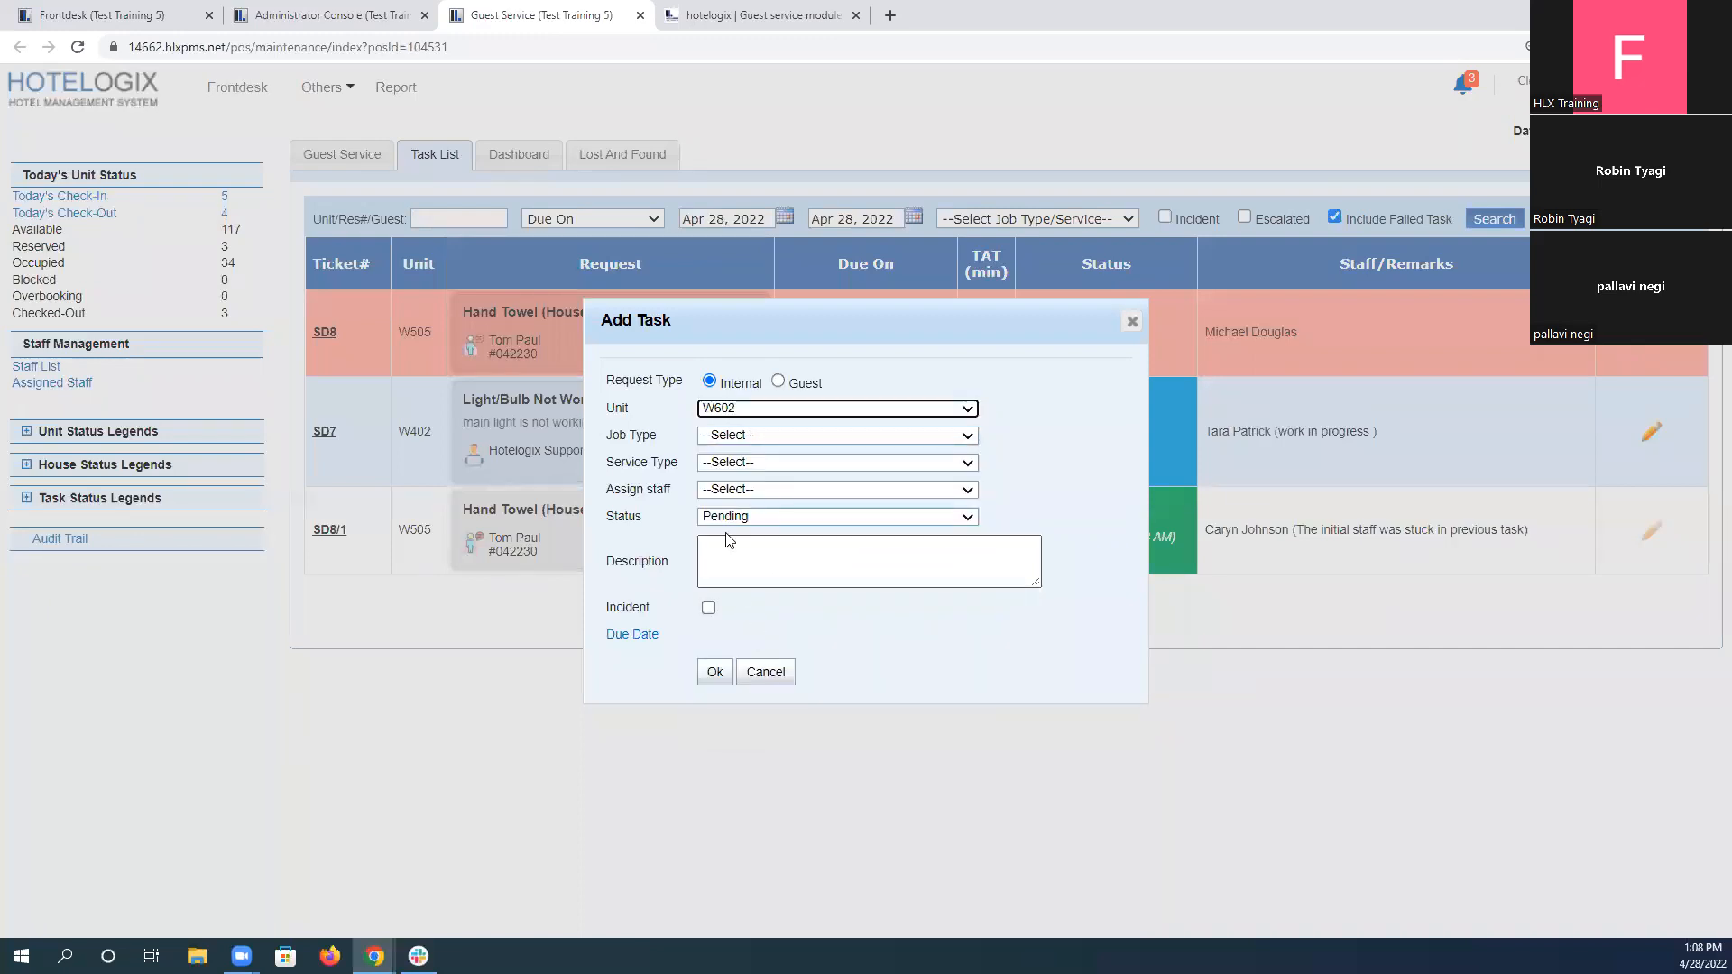
Set the job type to Maintenance and service type to AC Not Working, assign the staff member named in scenario 5, and save the task.
left_click(731, 437)
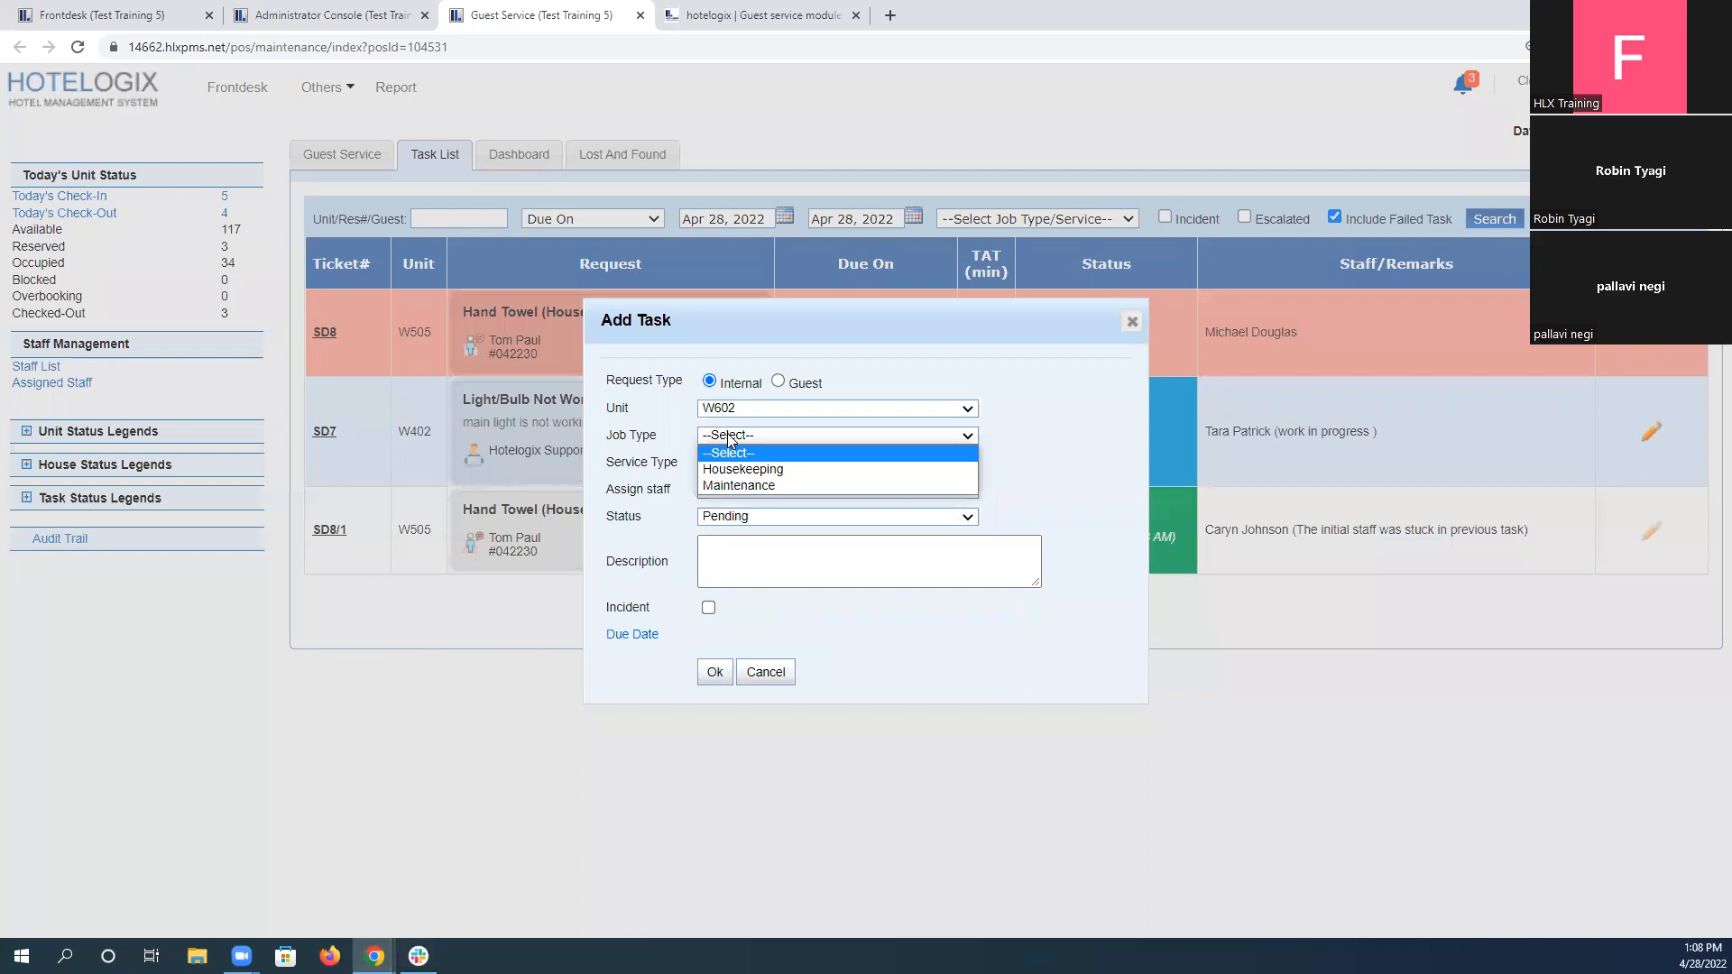
left_click(761, 475)
left_click(760, 464)
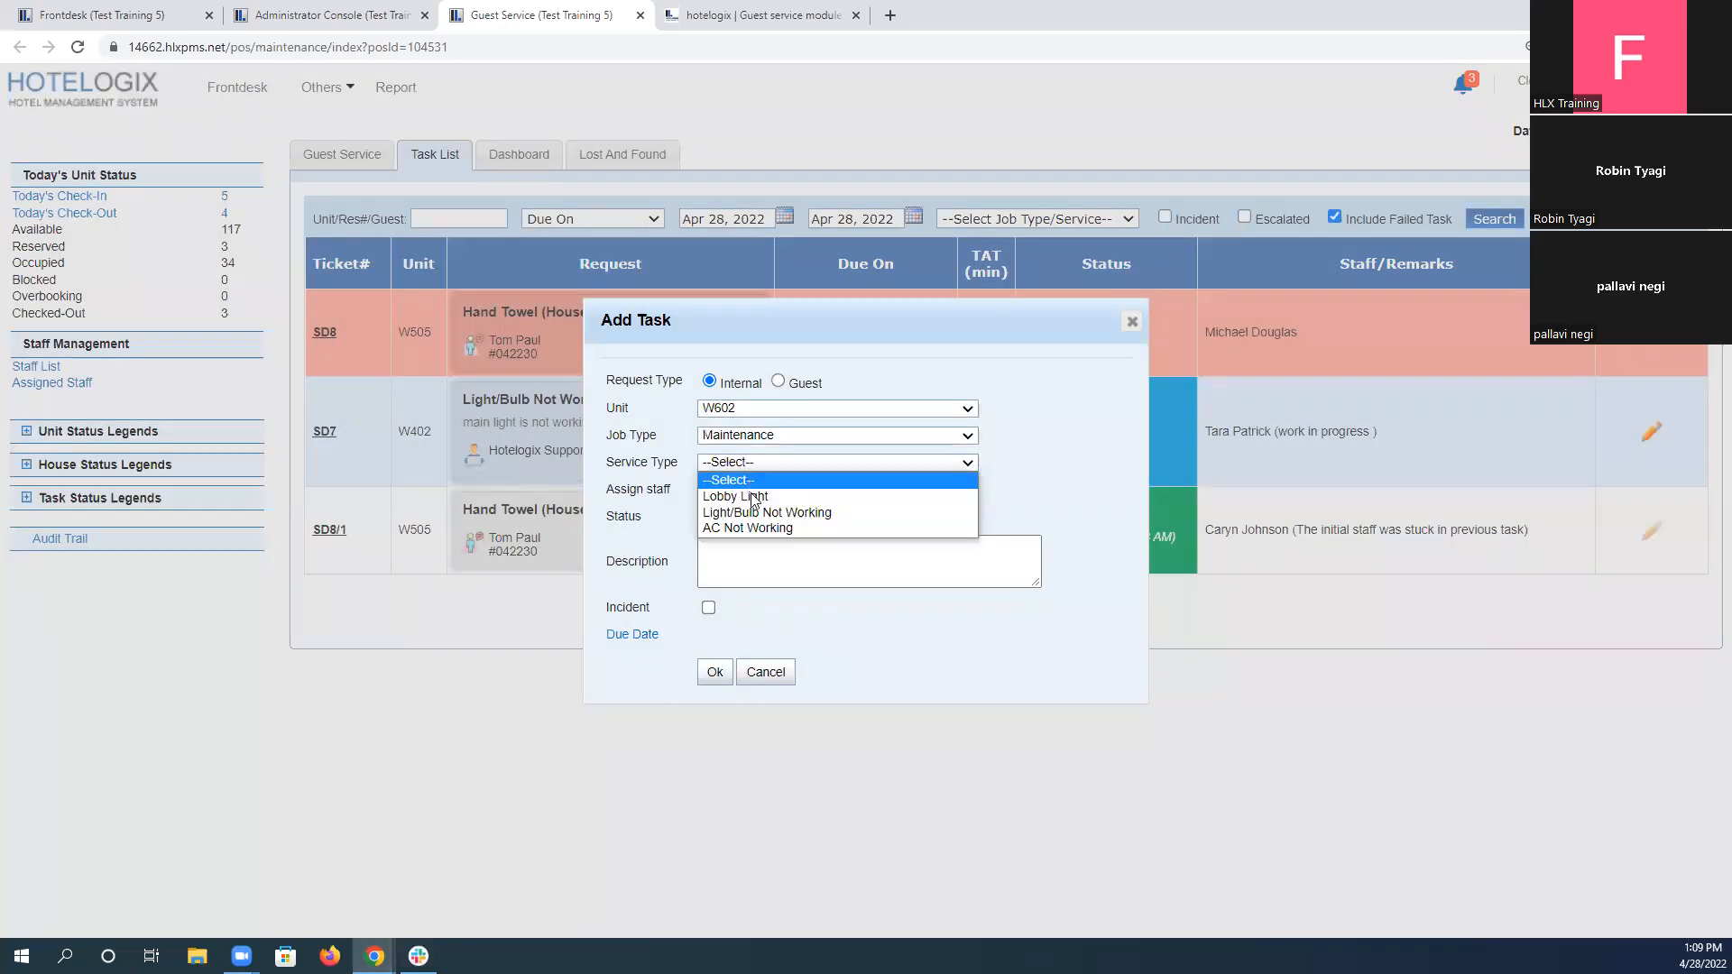
left_click(757, 529)
left_click(742, 491)
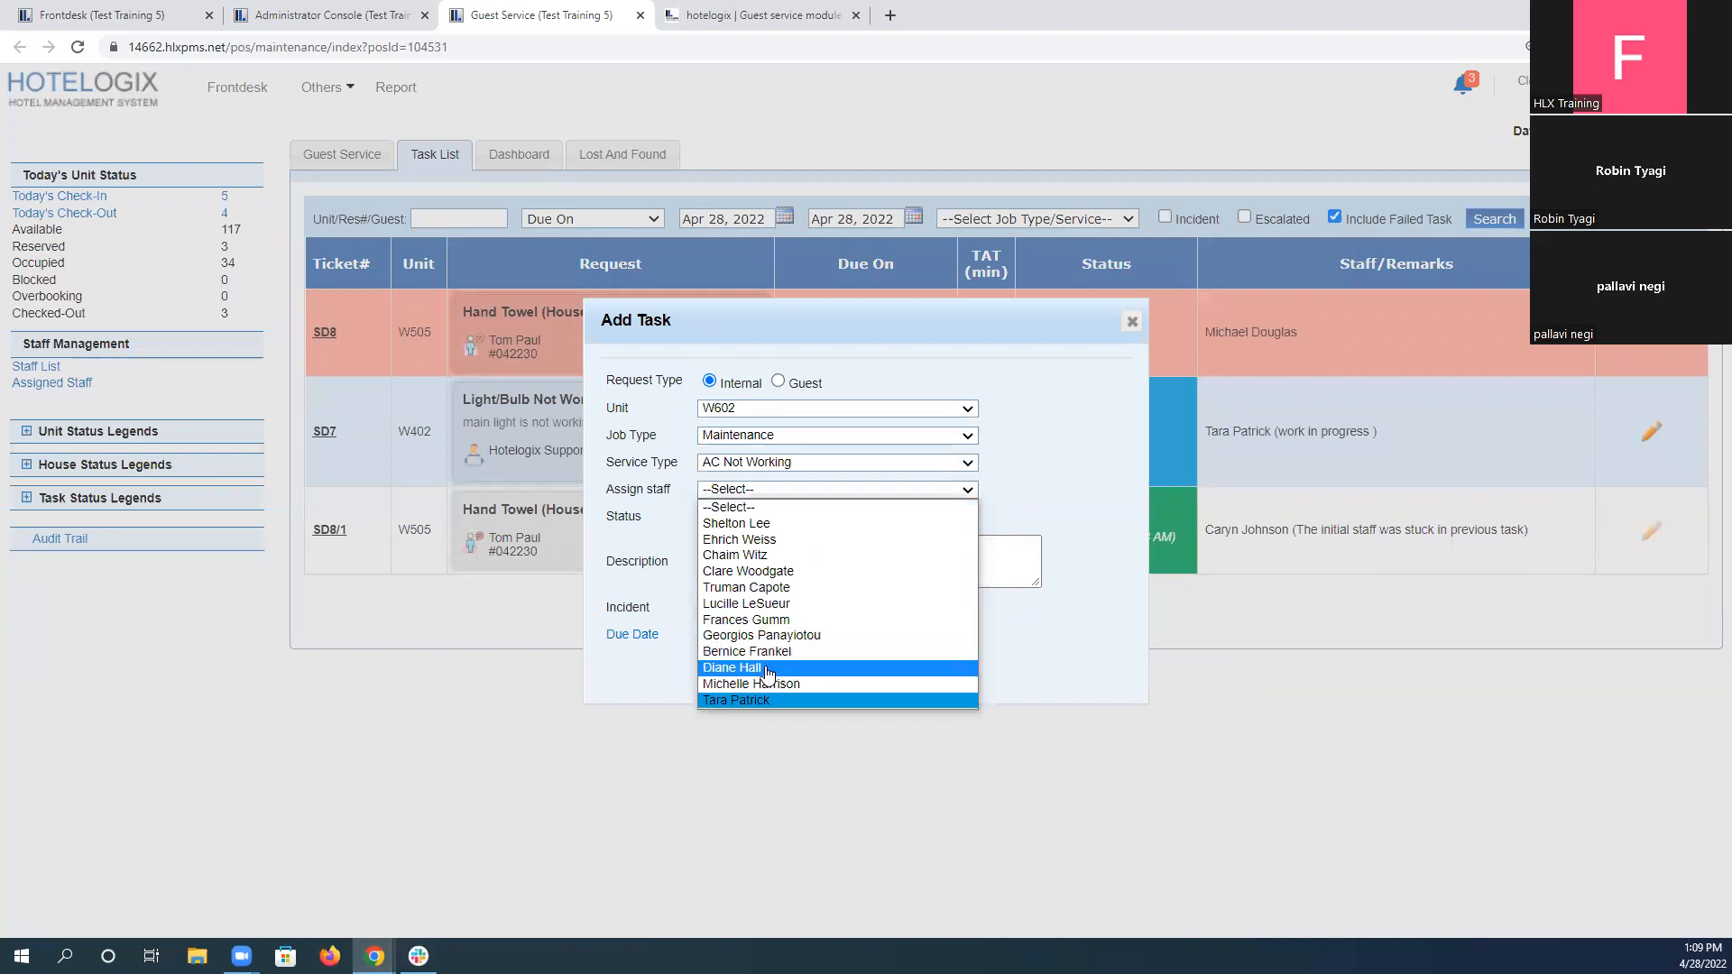
left_click(731, 667)
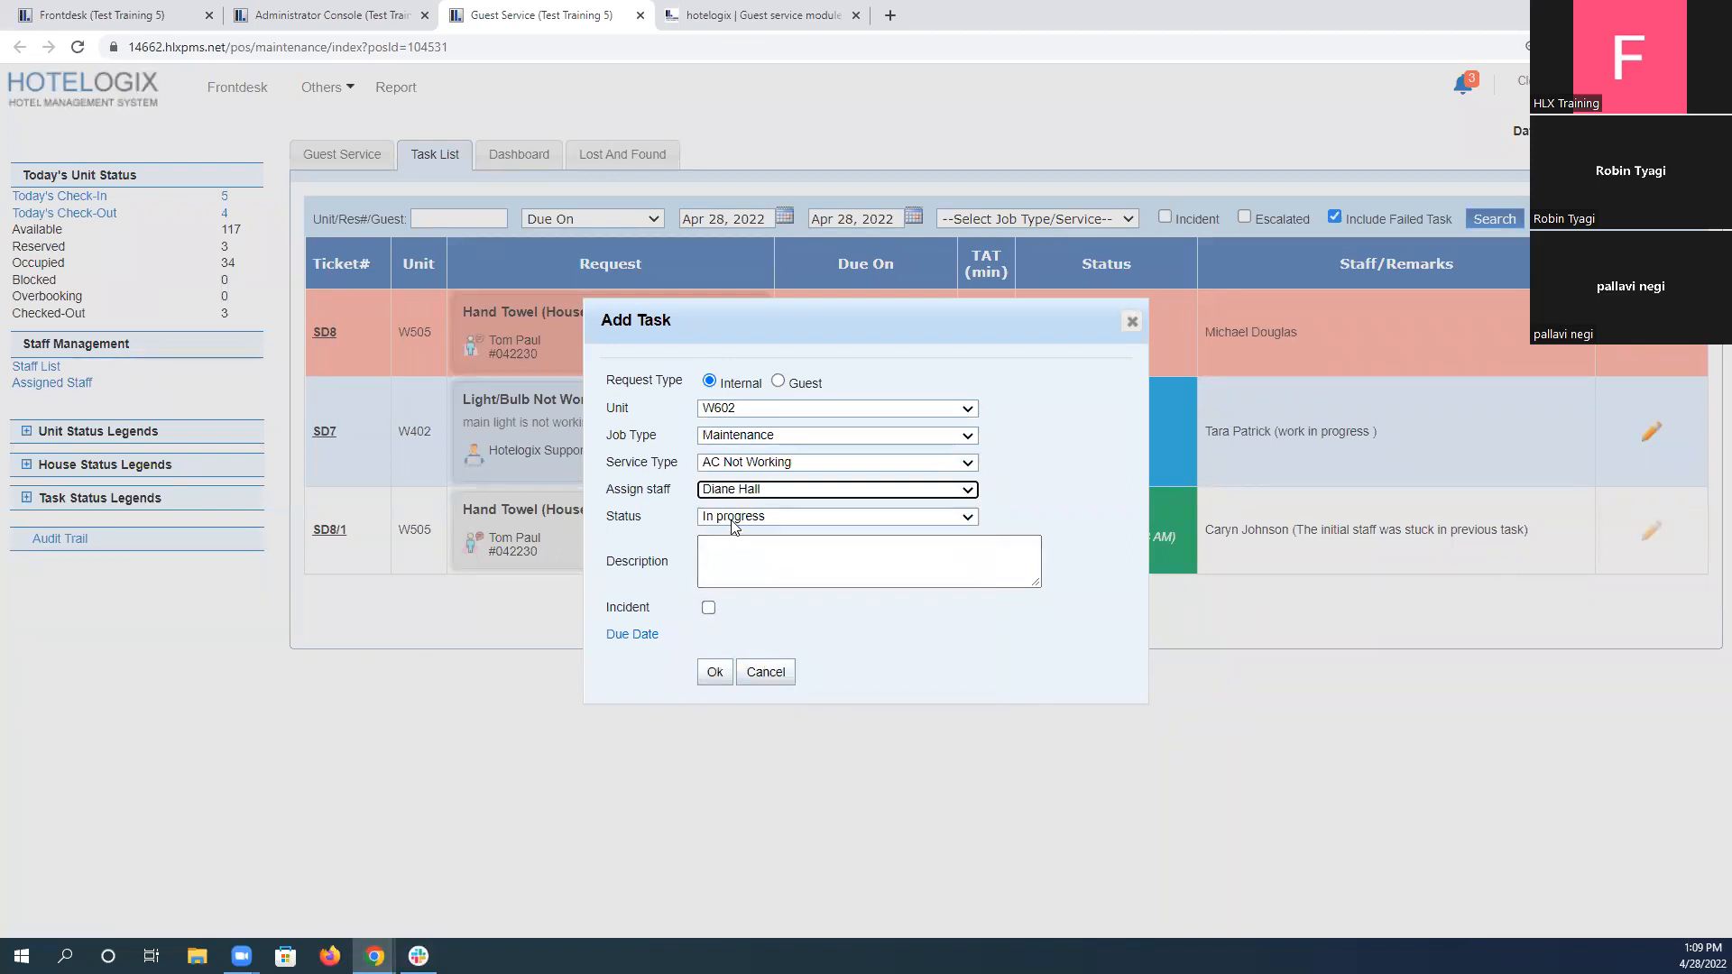
left_click(713, 673)
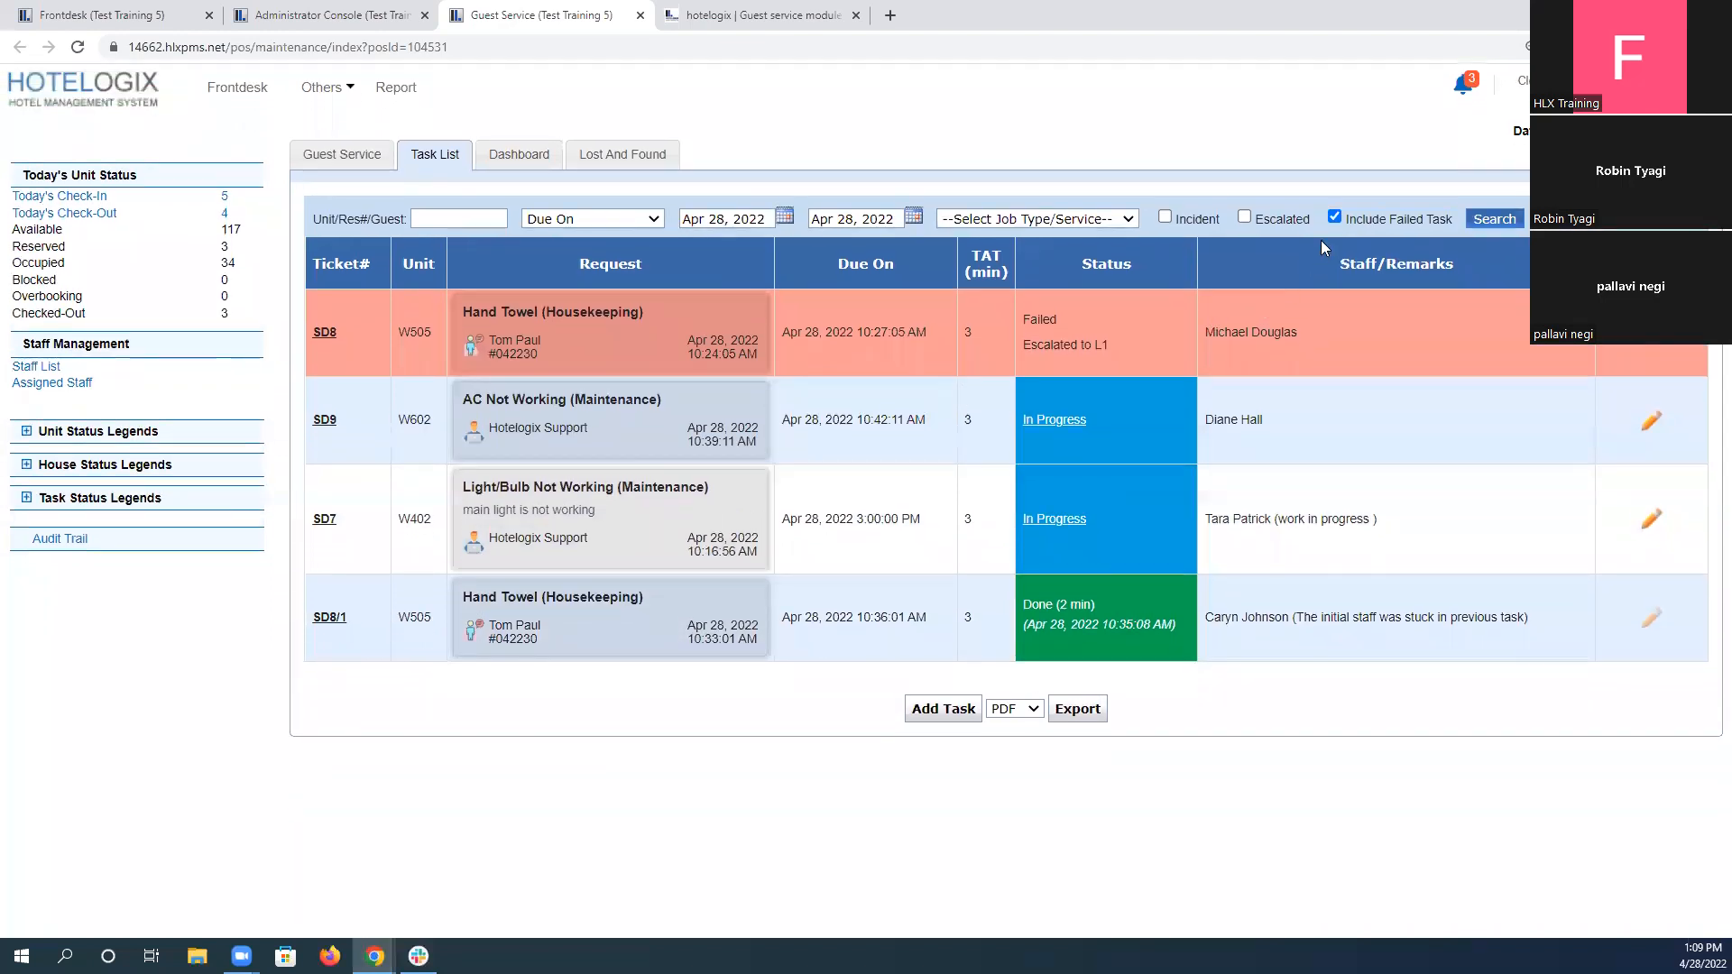
Search the task list with failed tasks excluded, and read scenario 5's staff roster for the second floor.
left_click(1335, 216)
left_click(1494, 220)
left_click(763, 16)
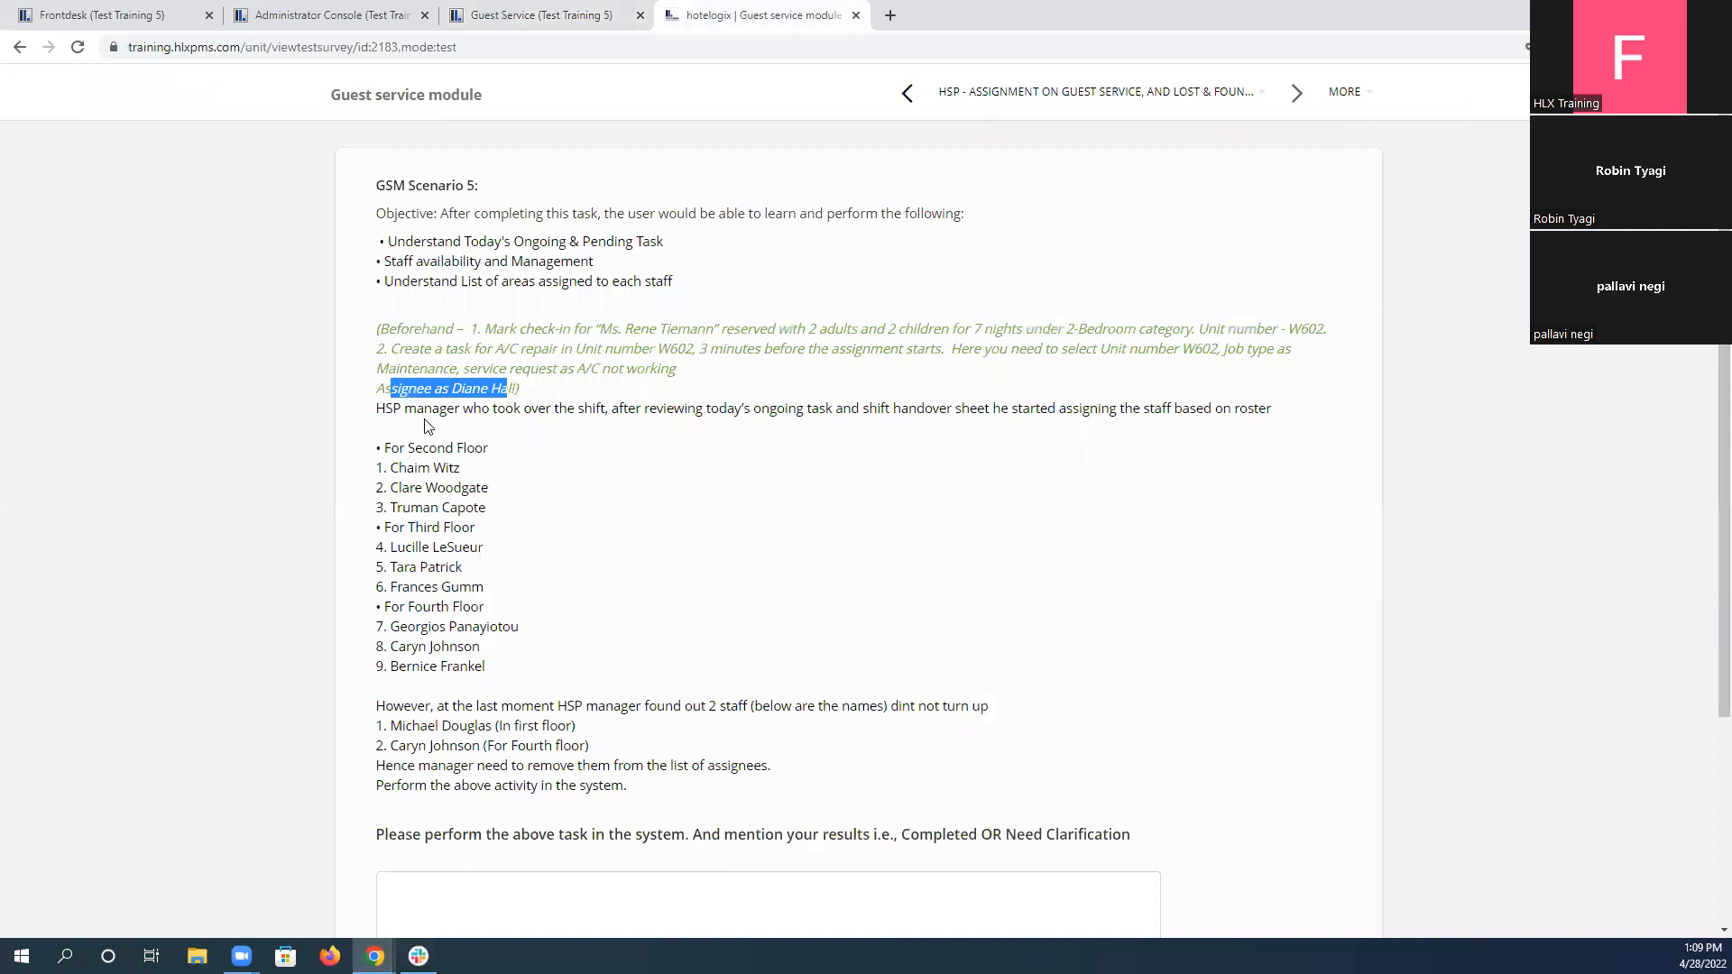
left_click(413, 442)
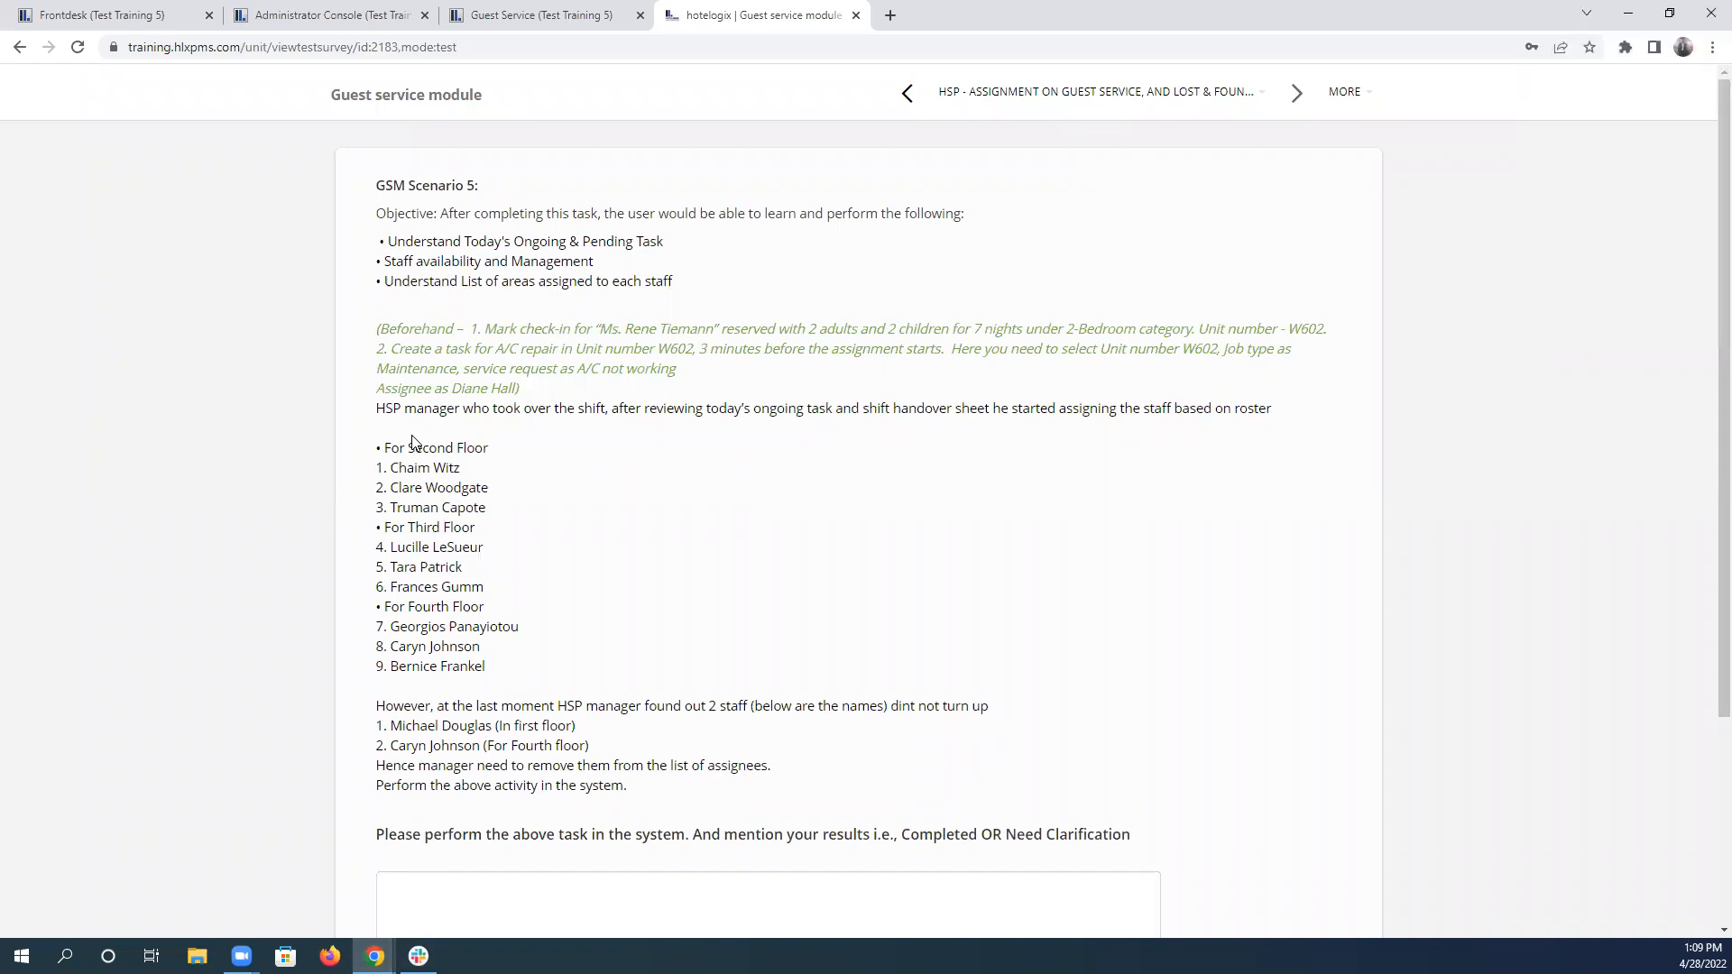
left_click_drag(388, 466, 520, 520)
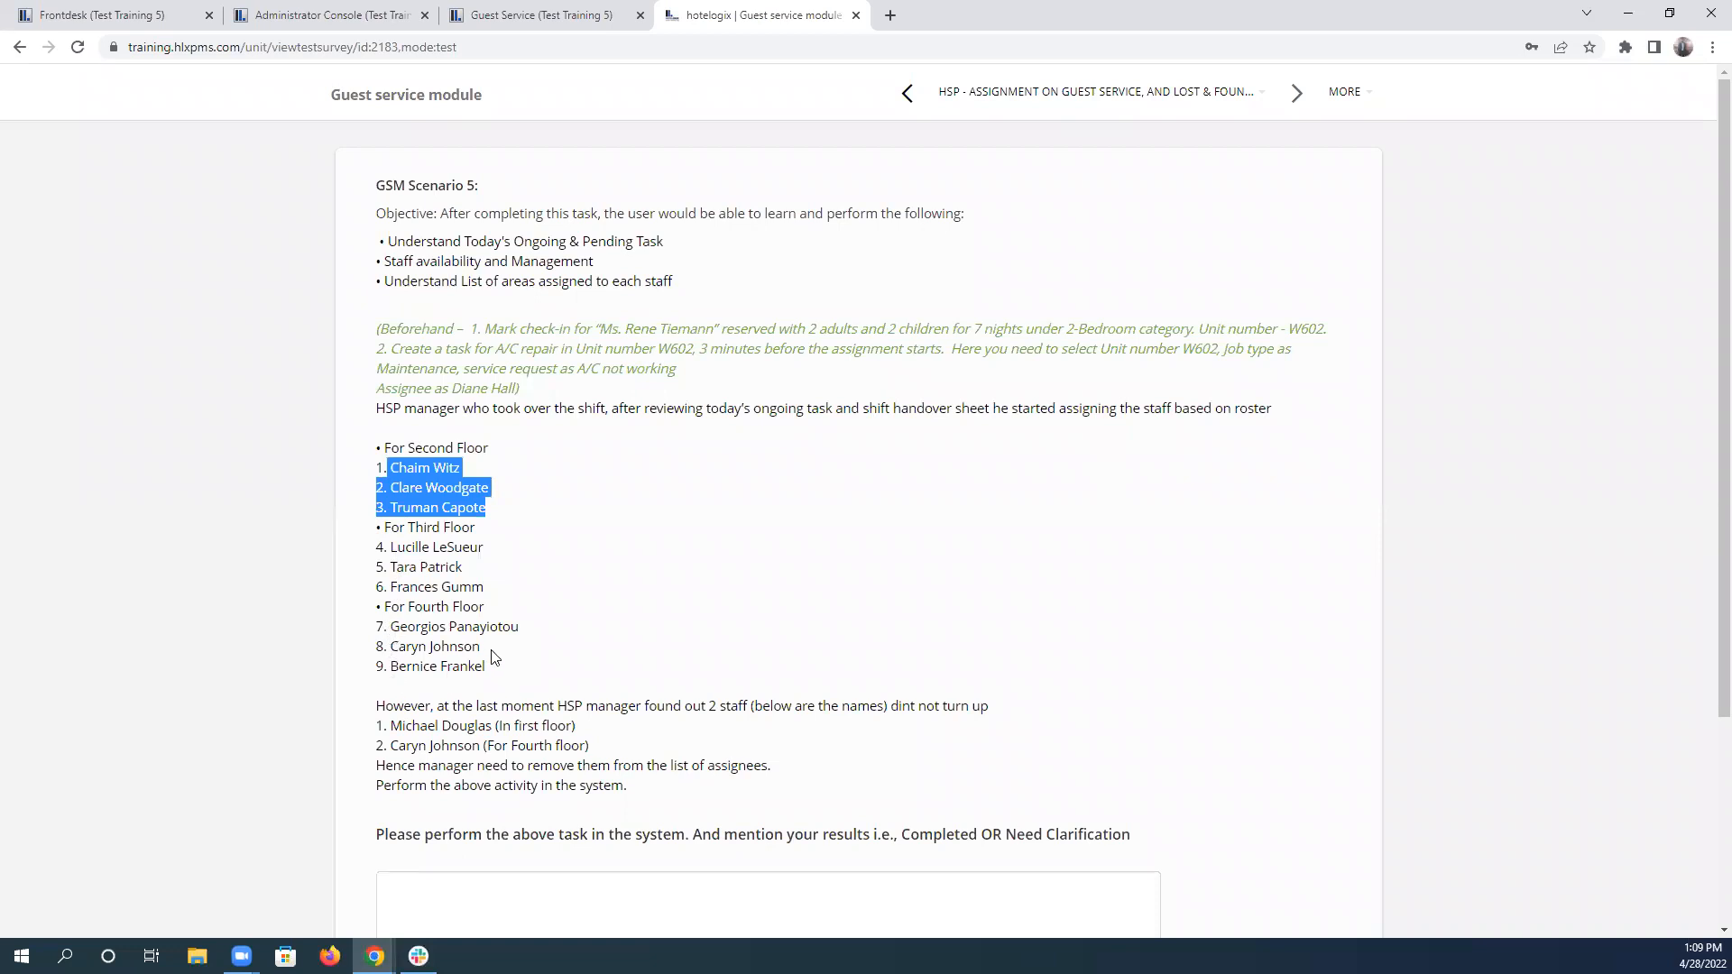
Filter the Guest Service unit list to show only floor 2.
left_click(542, 16)
left_click(379, 164)
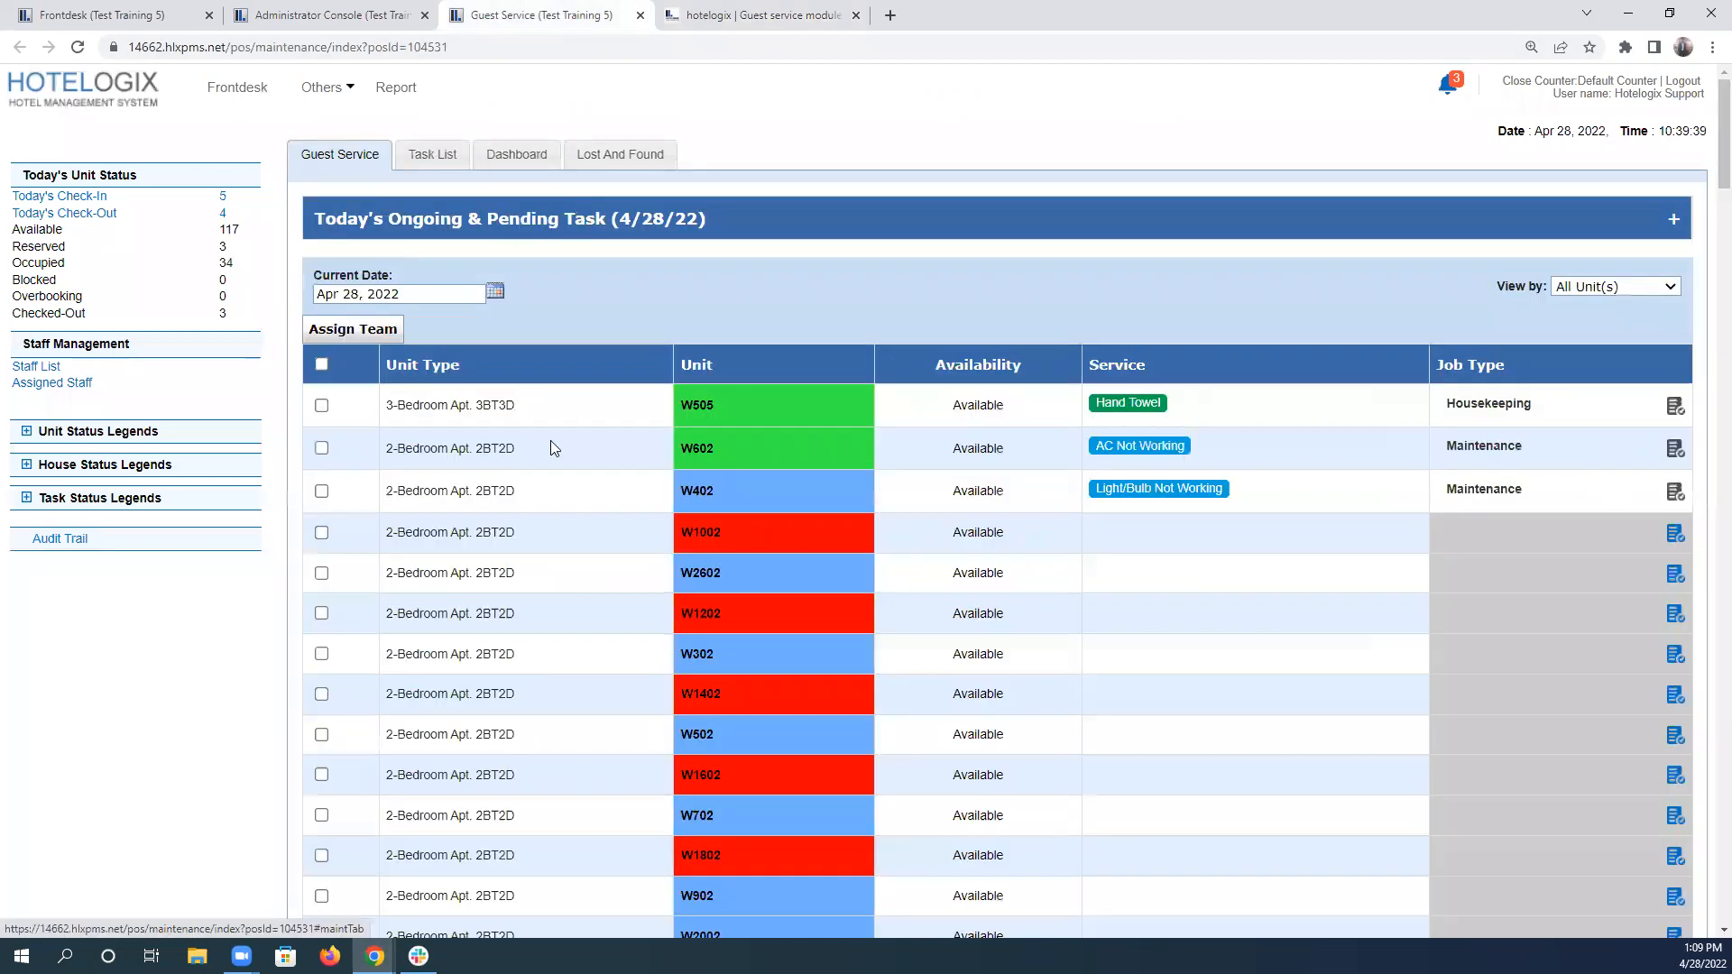
left_click(1577, 287)
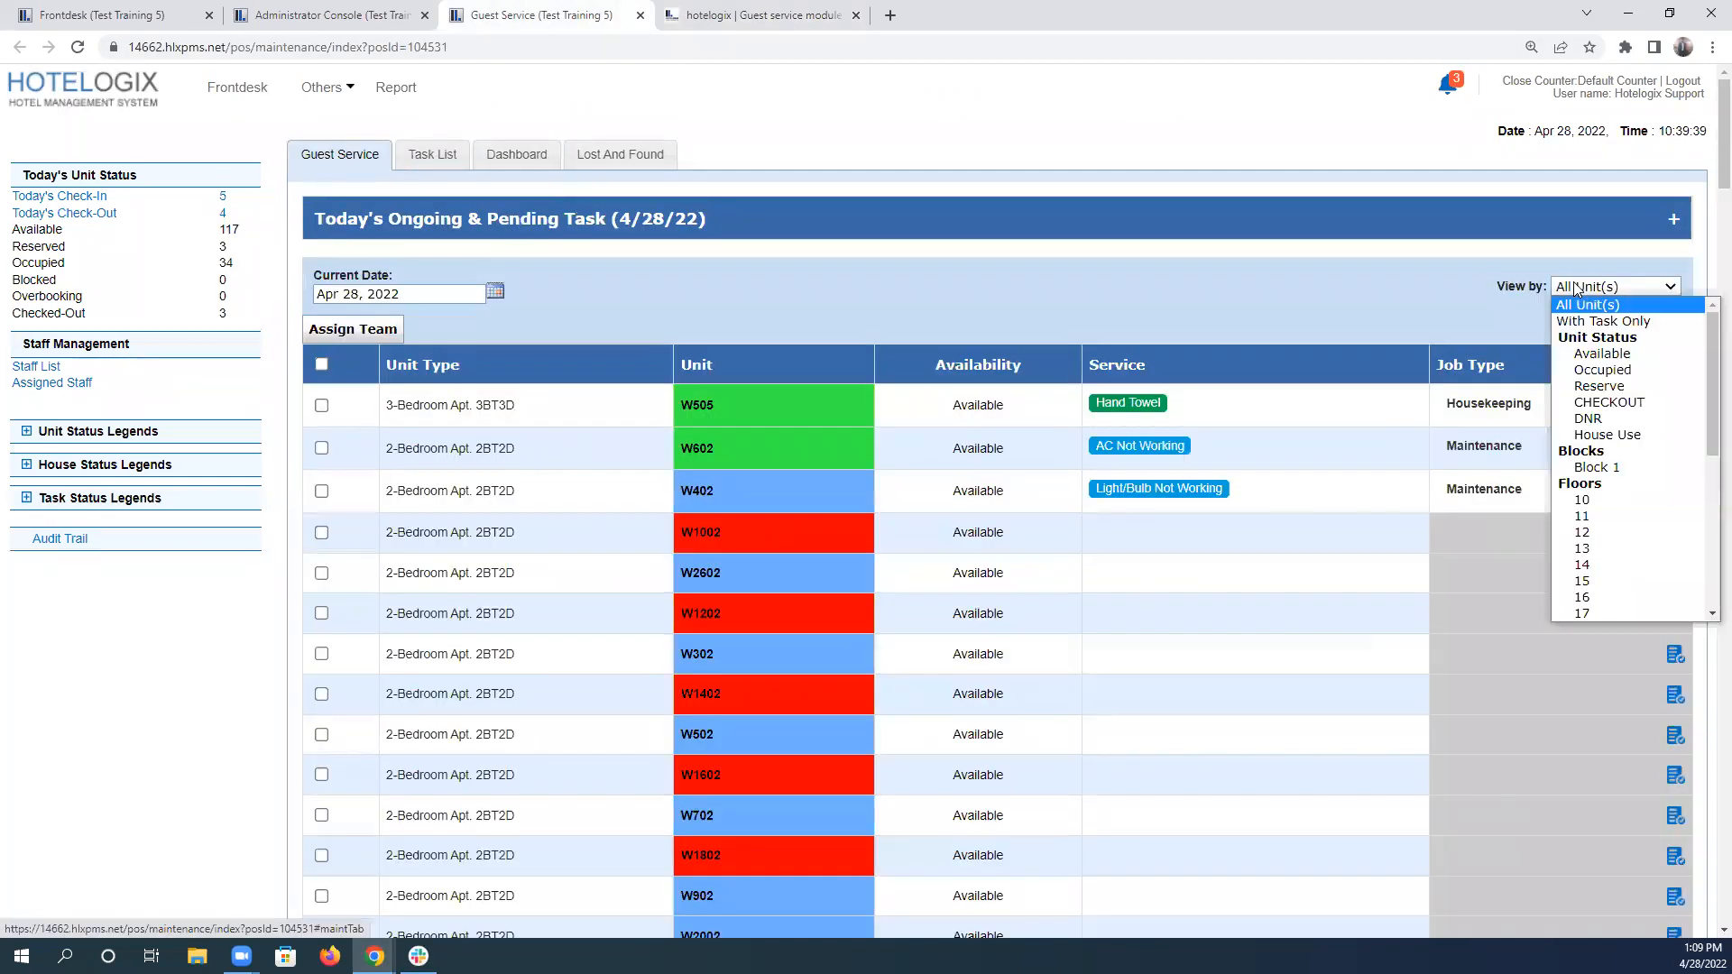
scroll(1631, 546, "down", 5)
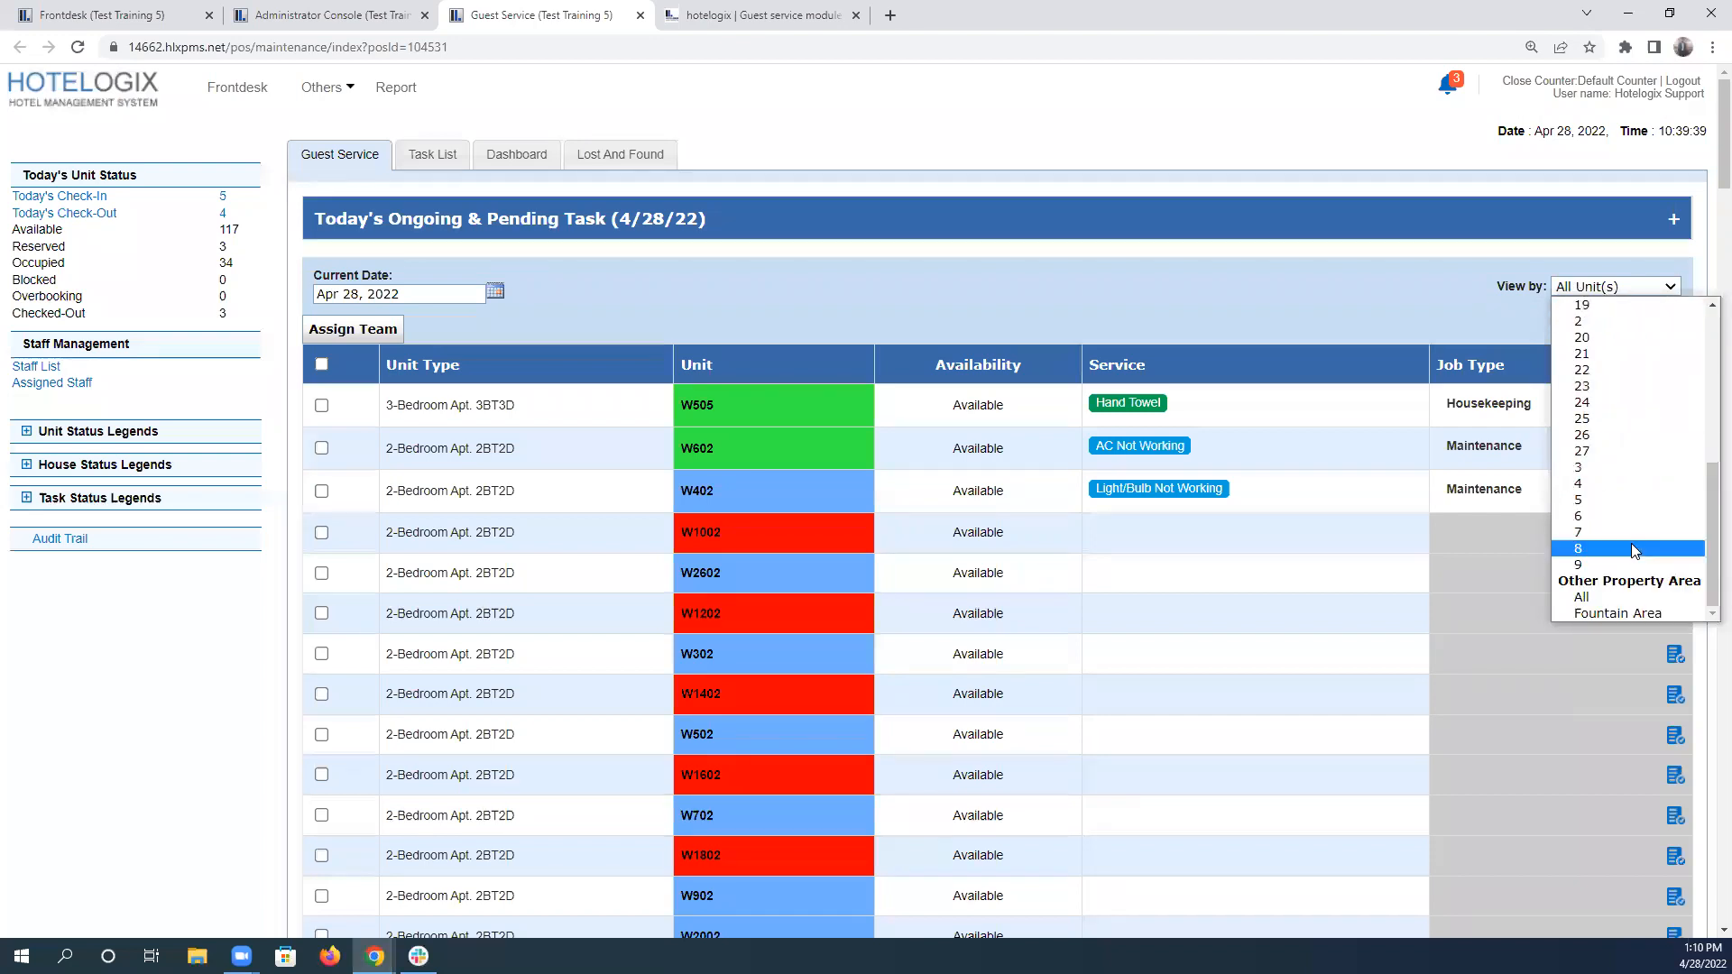
scroll(1635, 542, "up", 3)
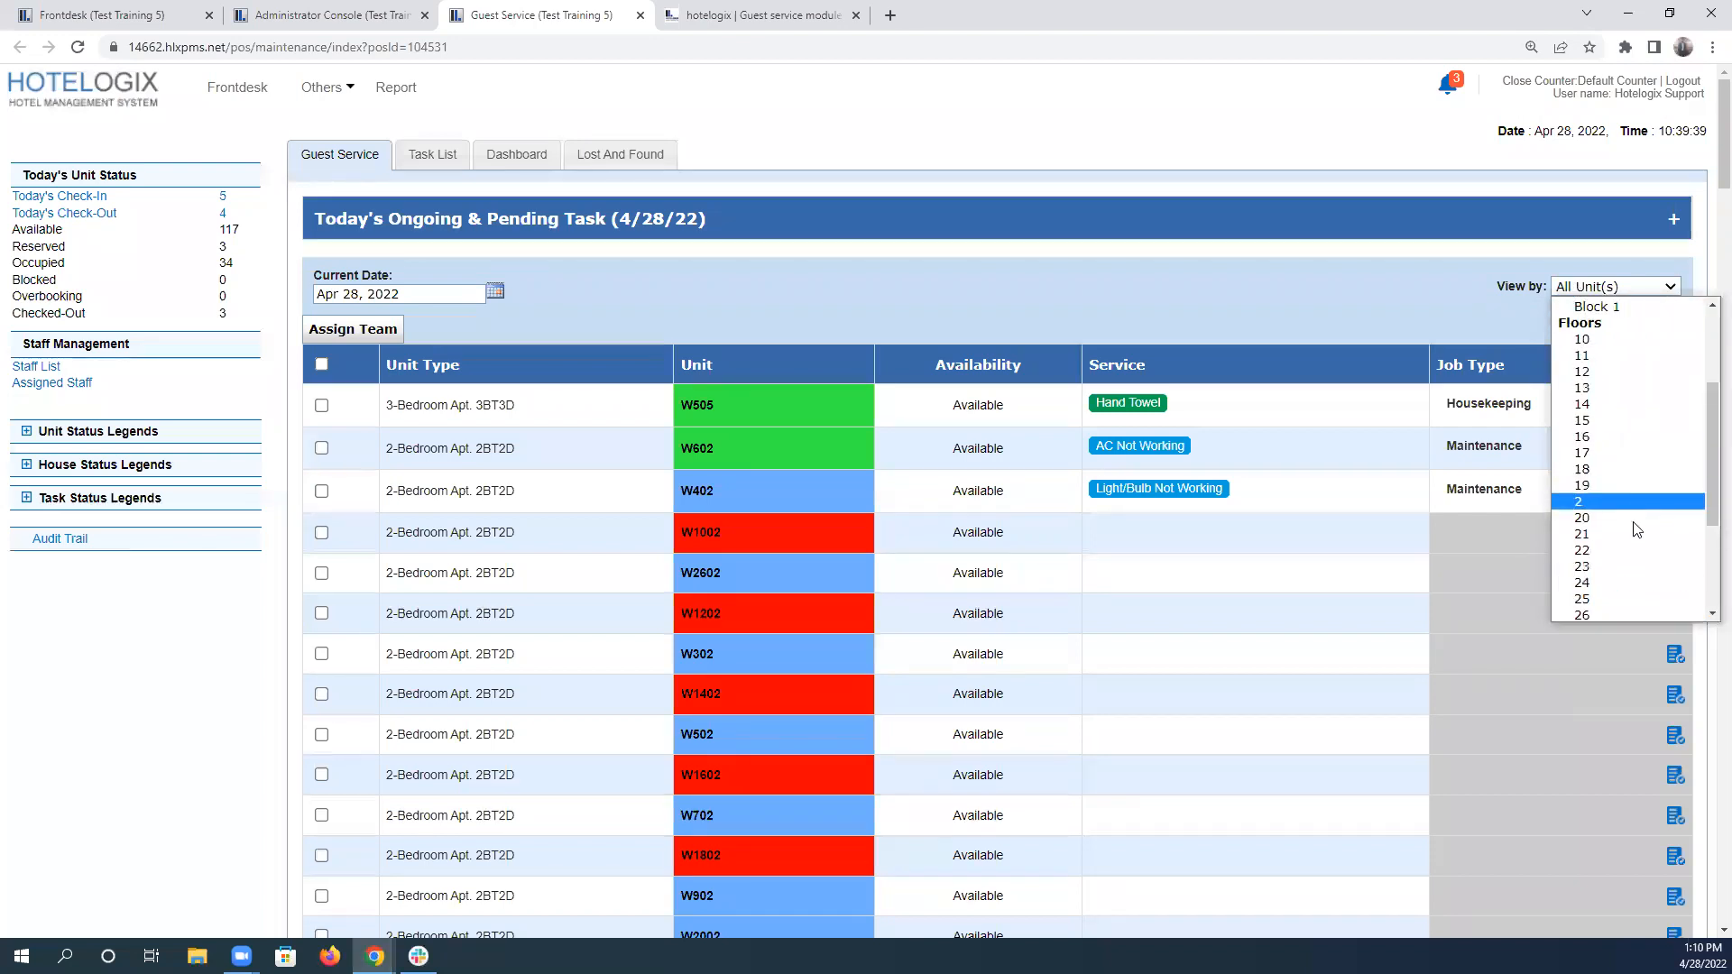
left_click(1618, 505)
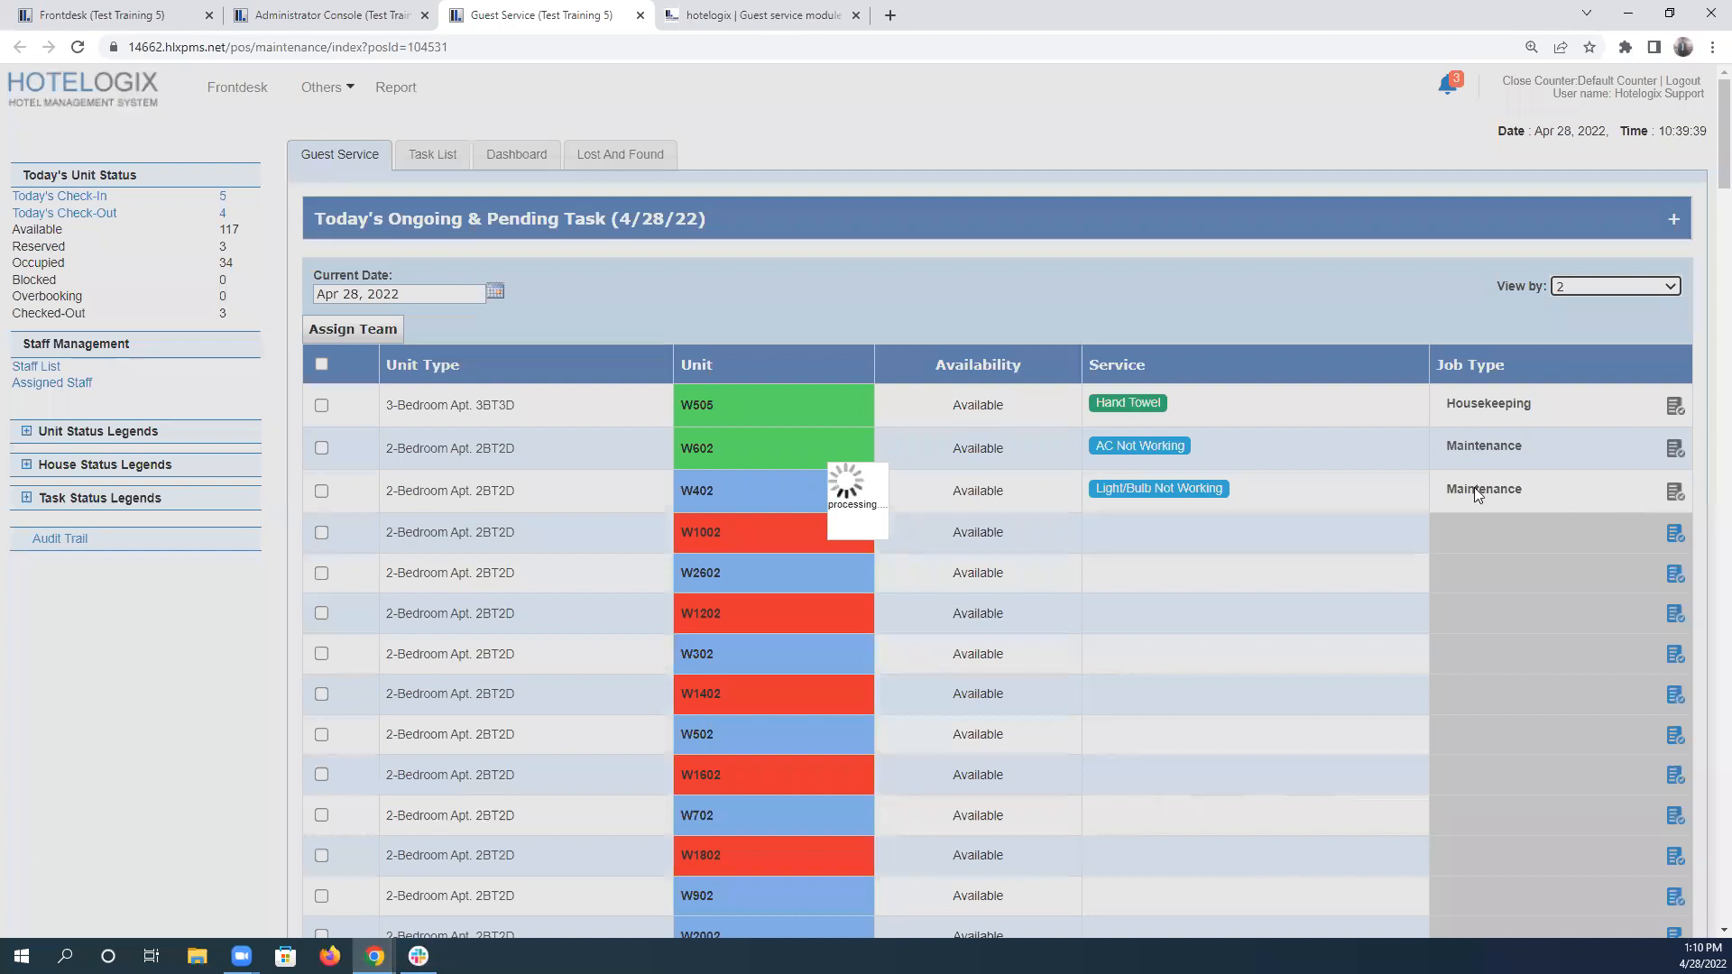
Recheck the second-floor roster in scenario 5, then select all listed floor 2 units and open their team assignment.
left_click(749, 7)
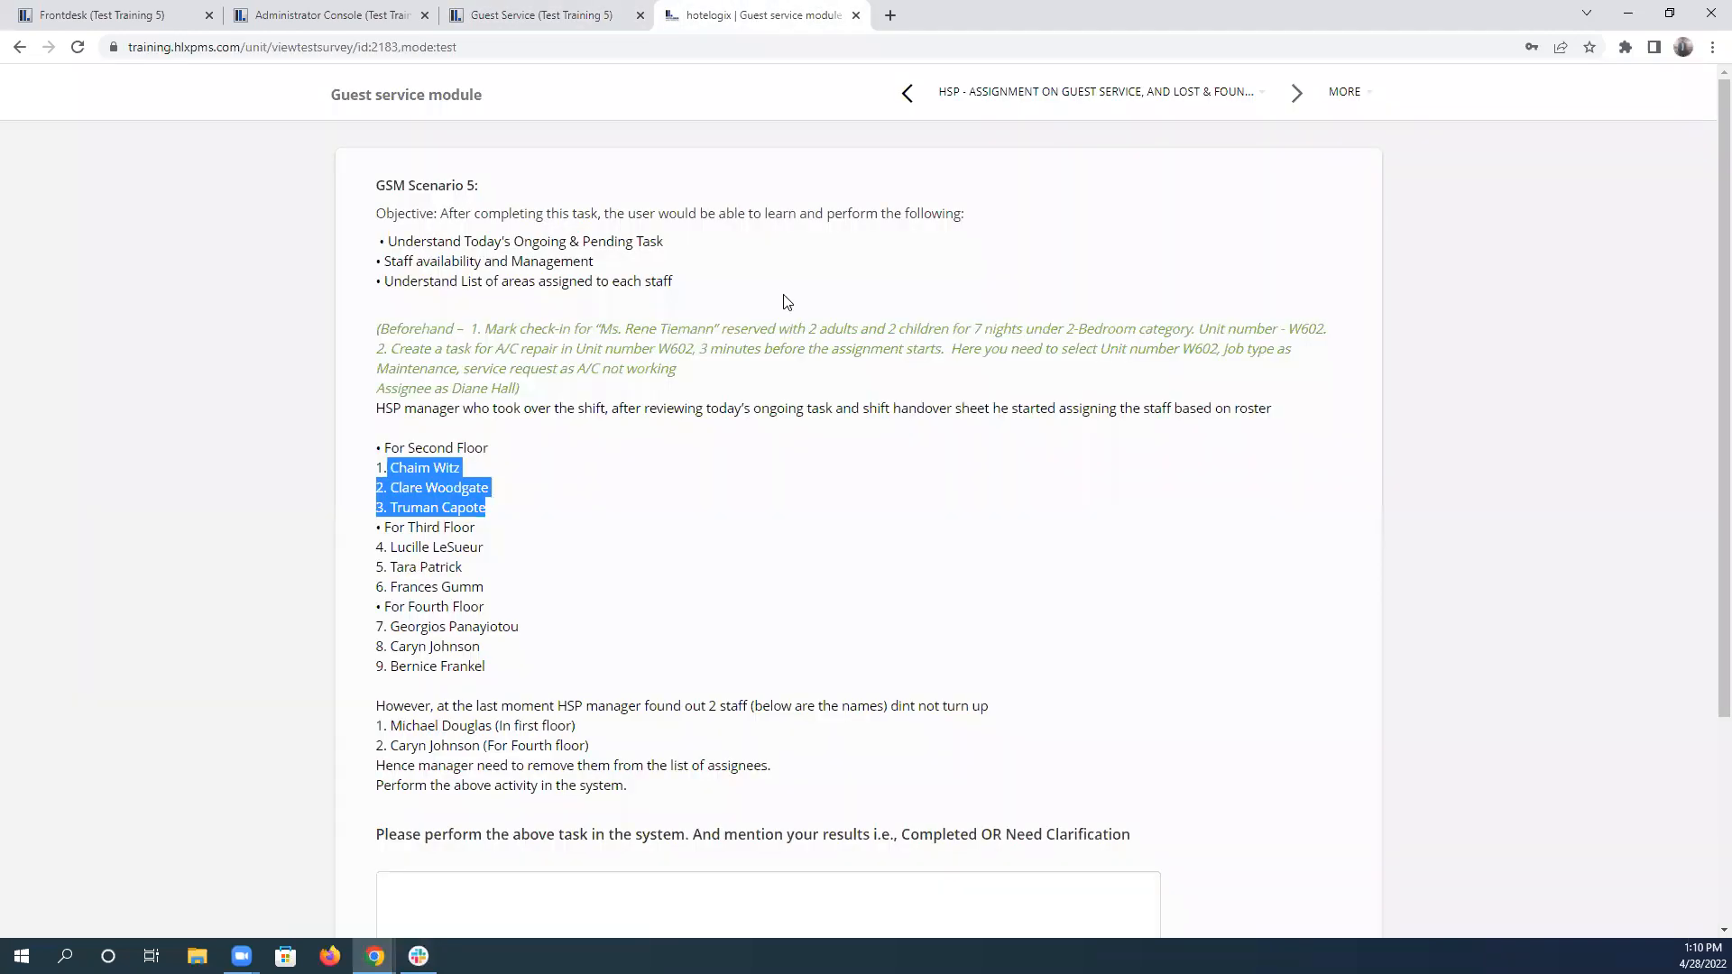
left_click_drag(386, 429, 490, 511)
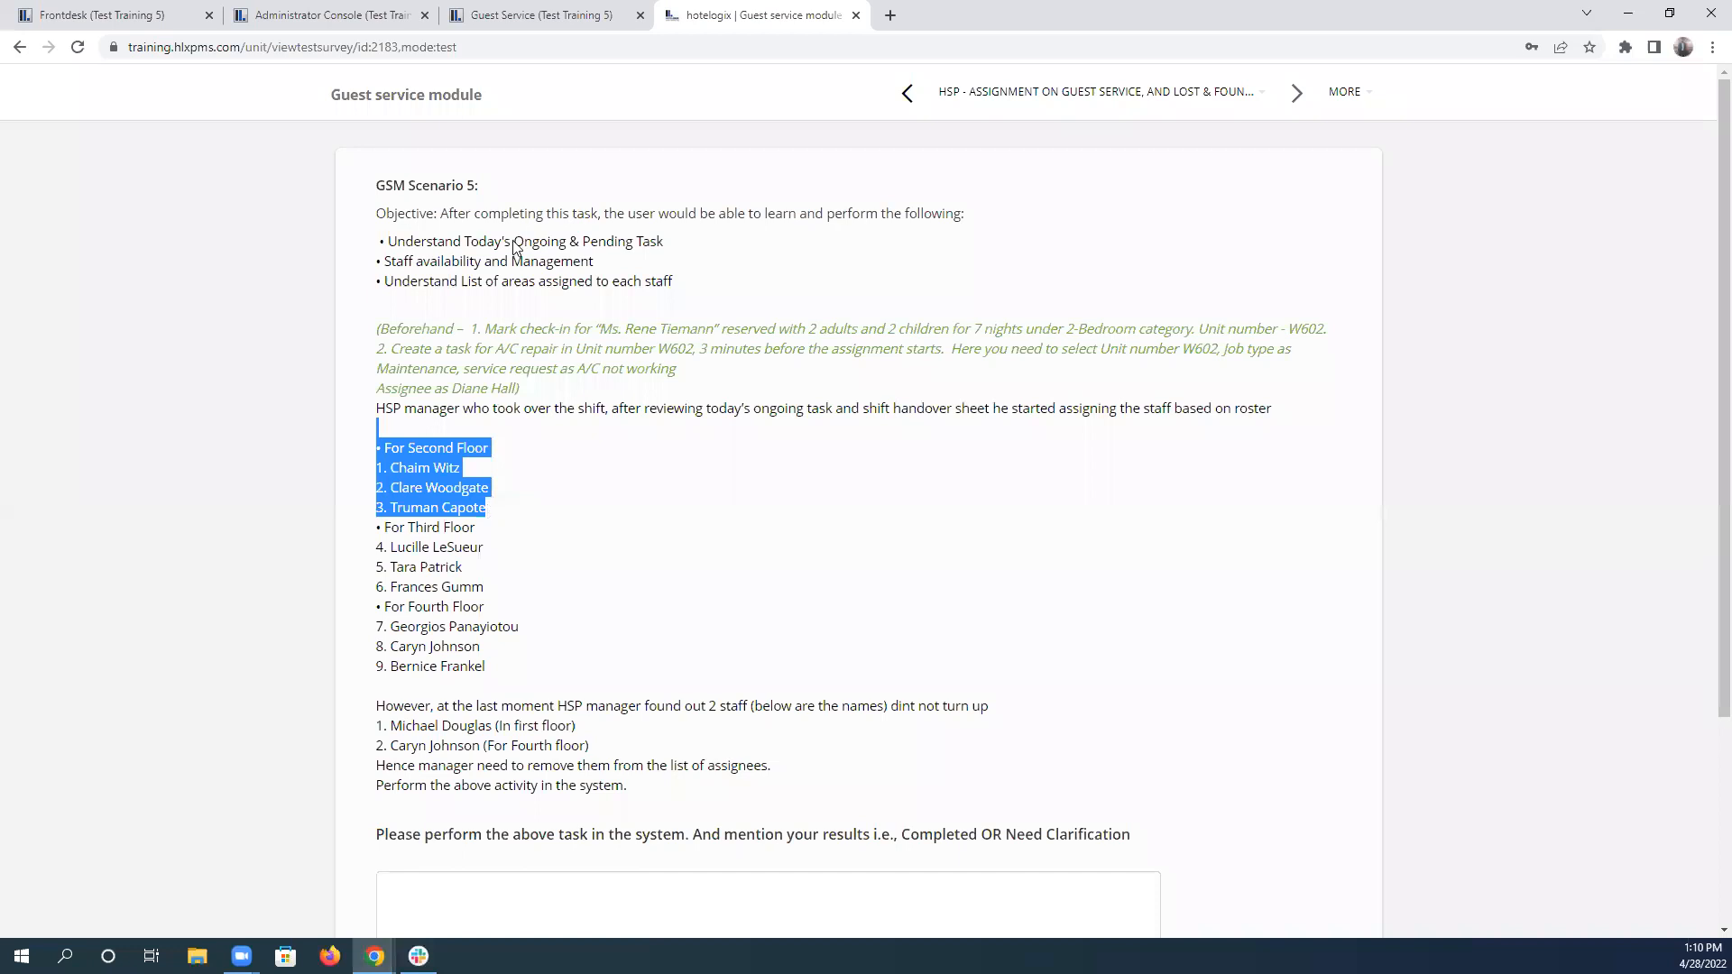
left_click(541, 12)
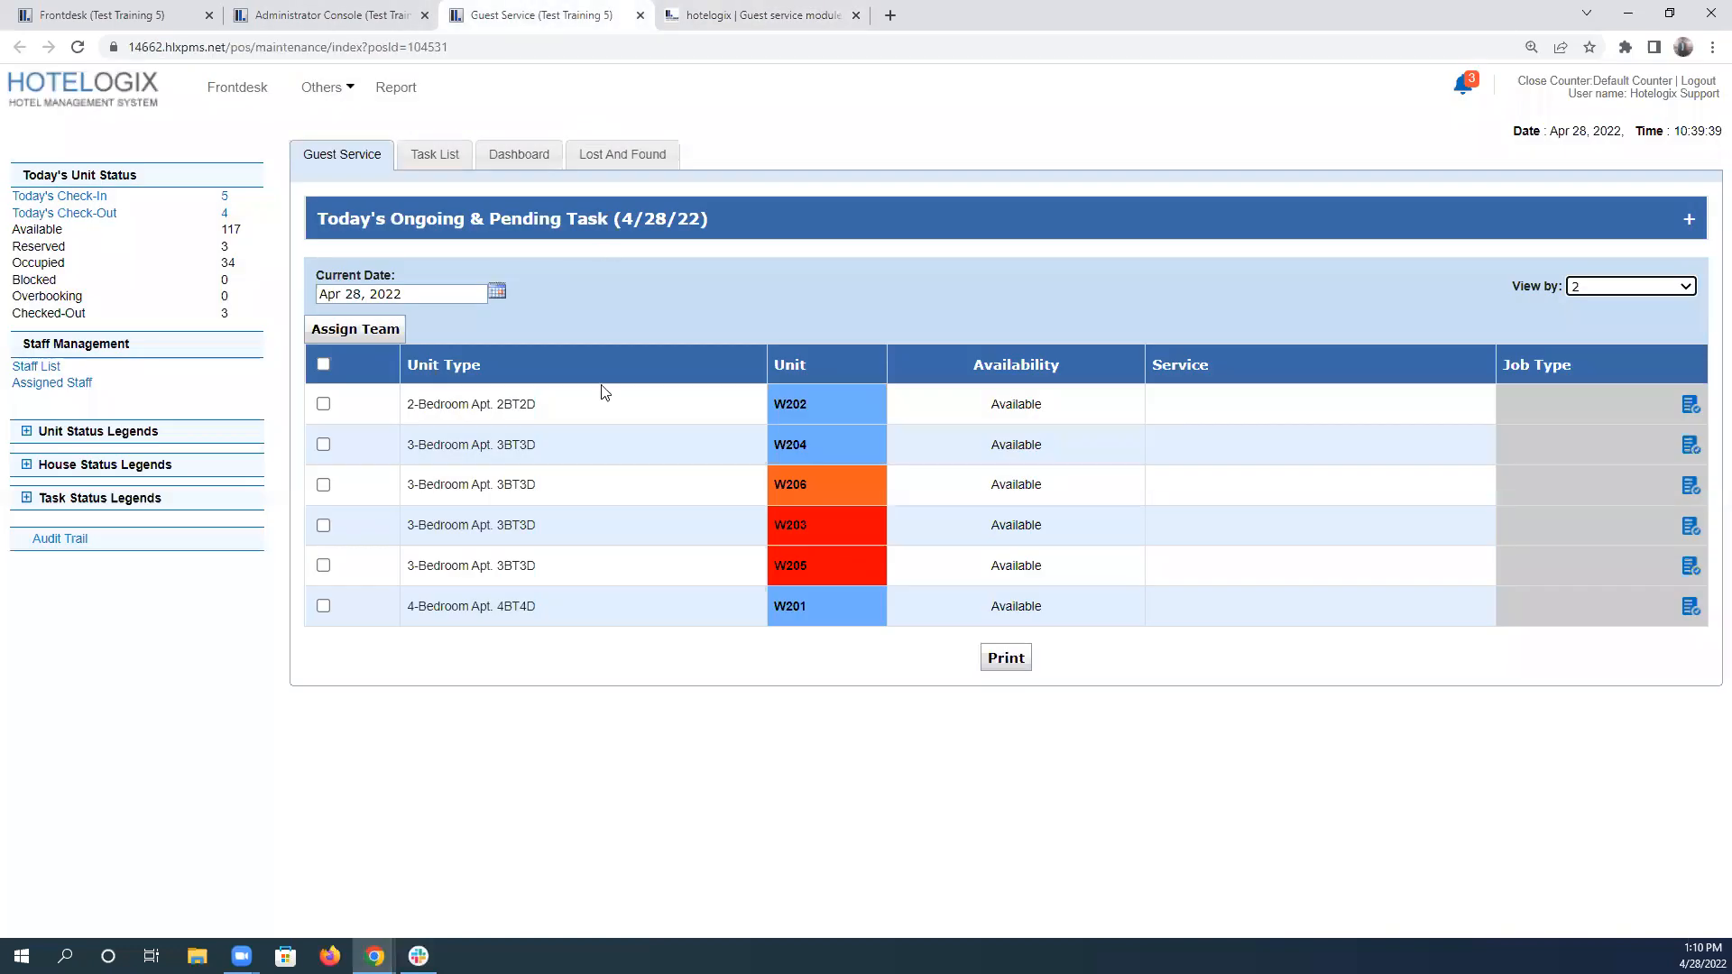
left_click(319, 366)
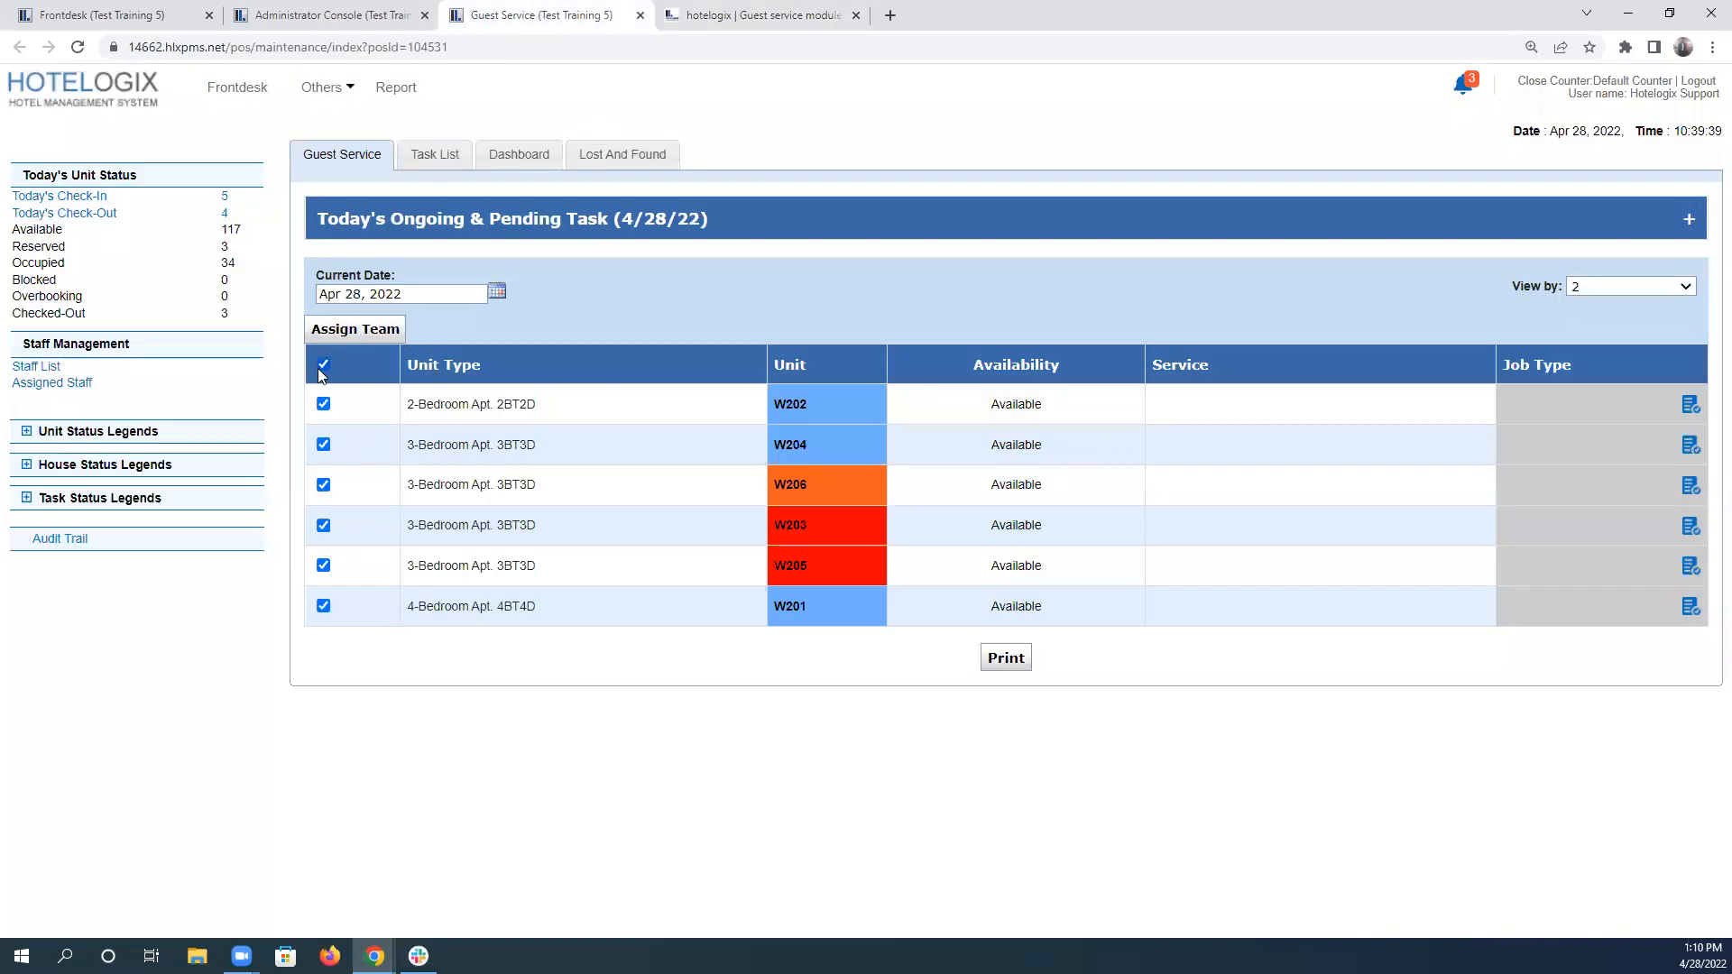
left_click(374, 337)
Compare the Housekeeping staff with scenario 5's second-floor roster, and bring up the Maintenance staff list.
left_click(922, 492)
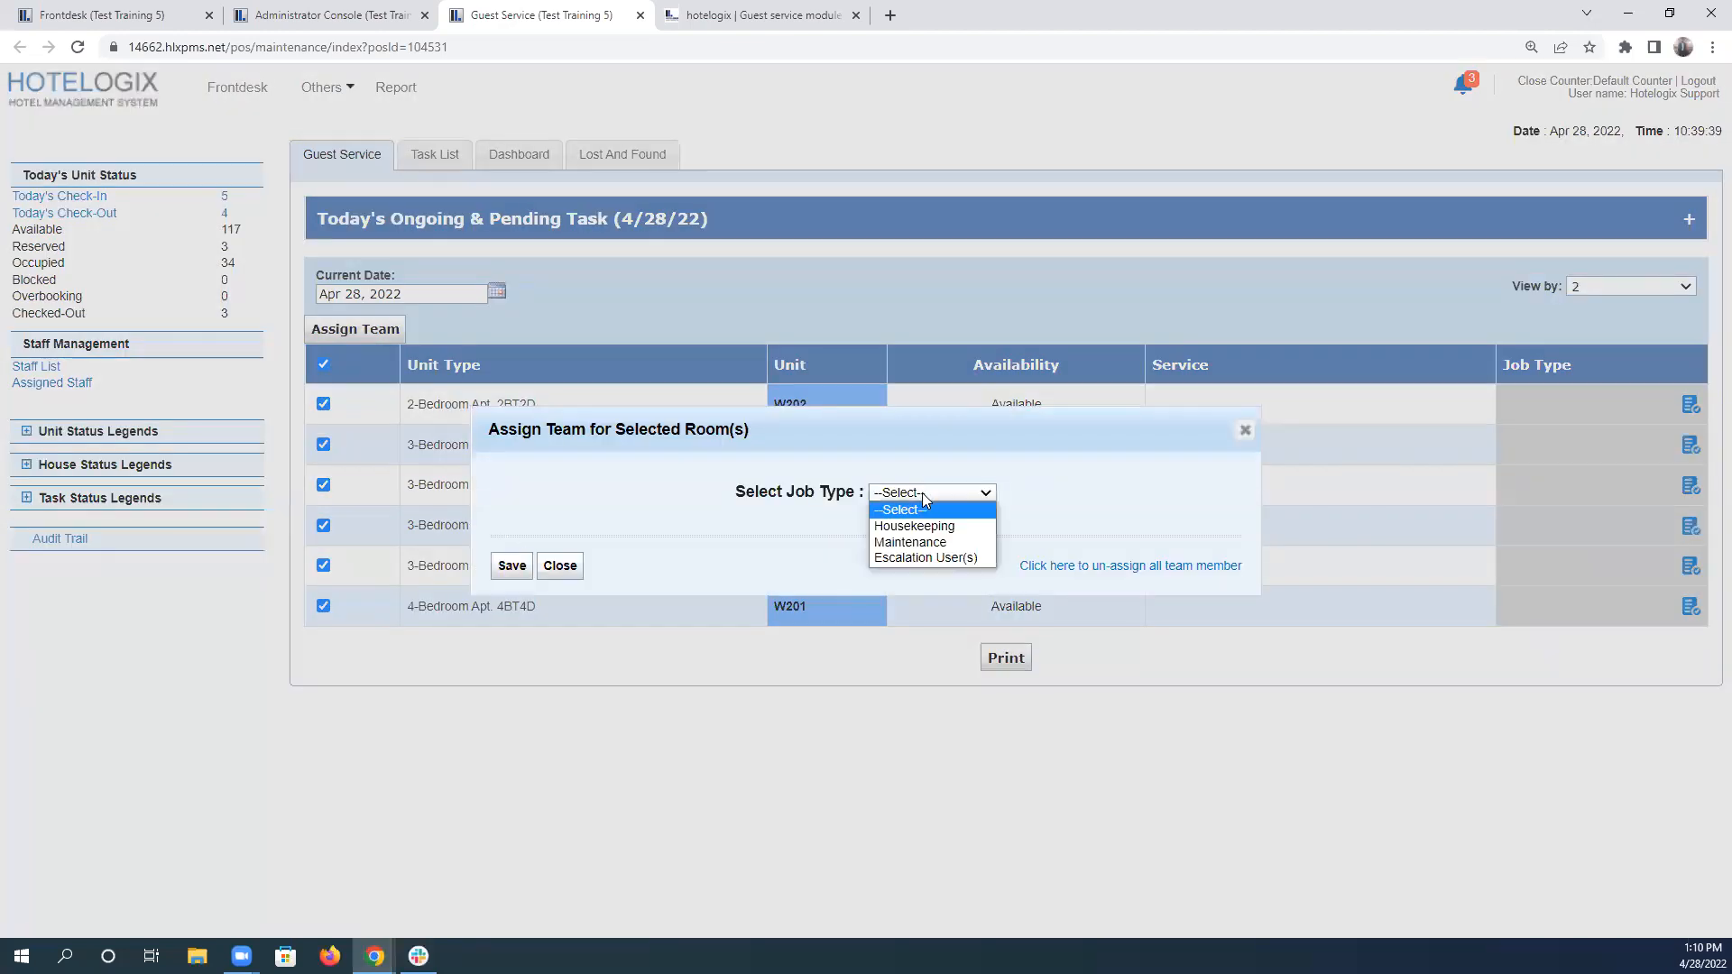
left_click(914, 526)
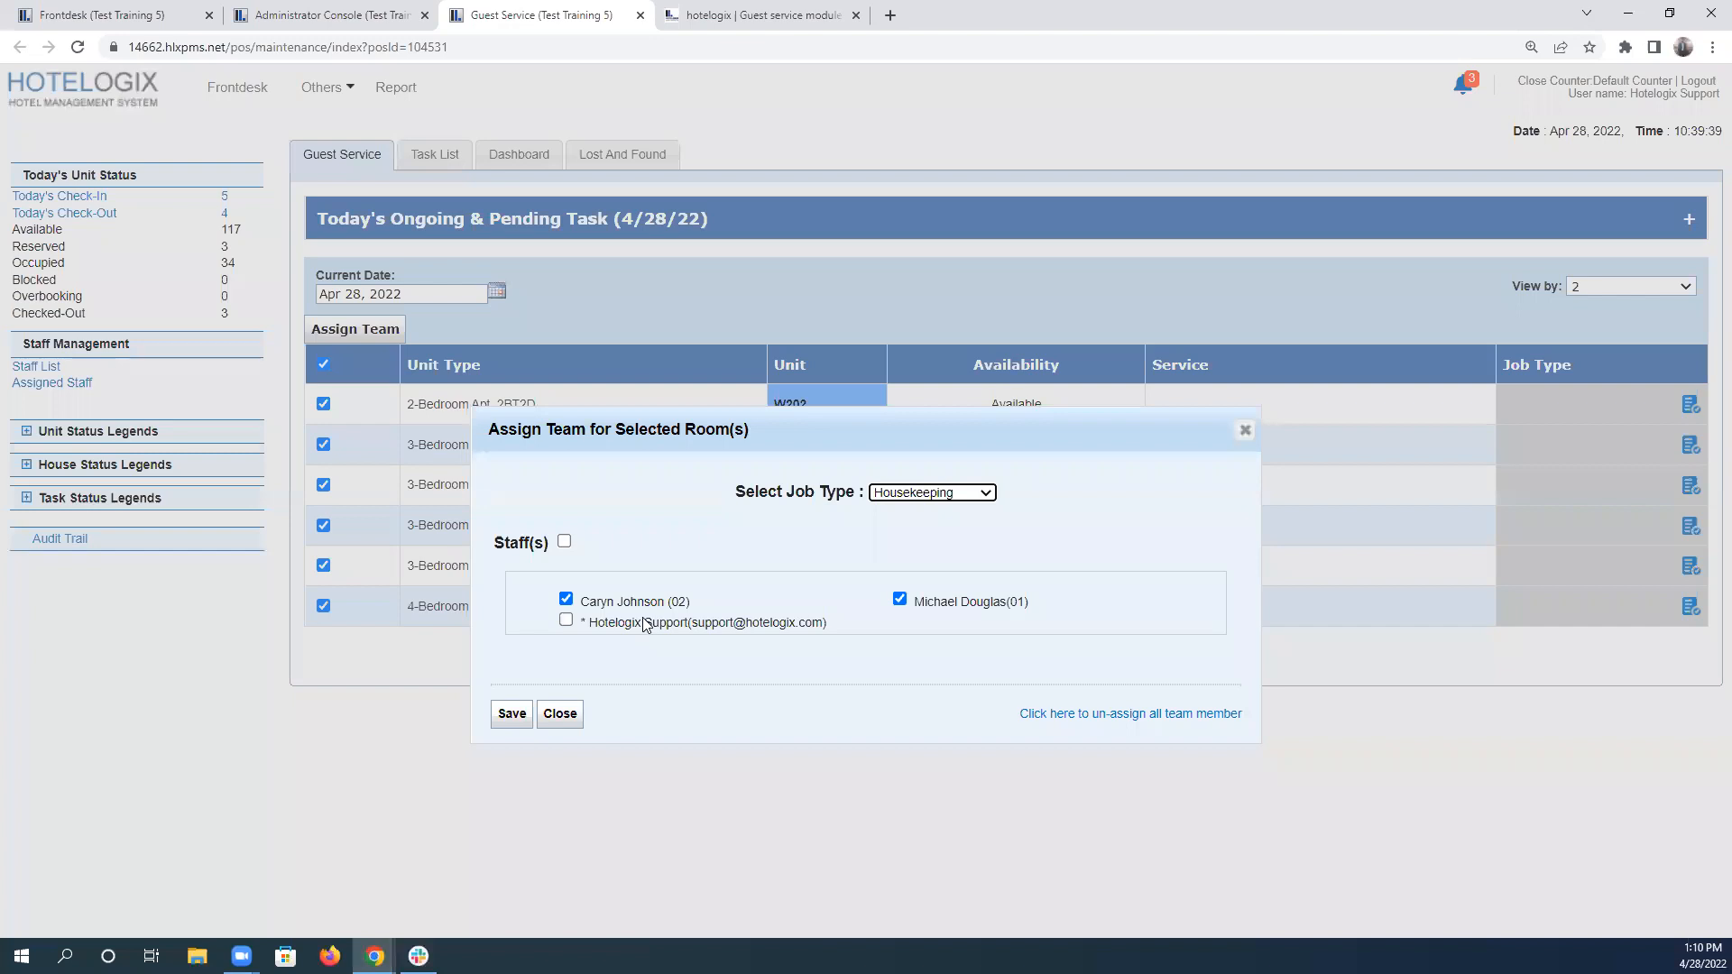
left_click(708, 14)
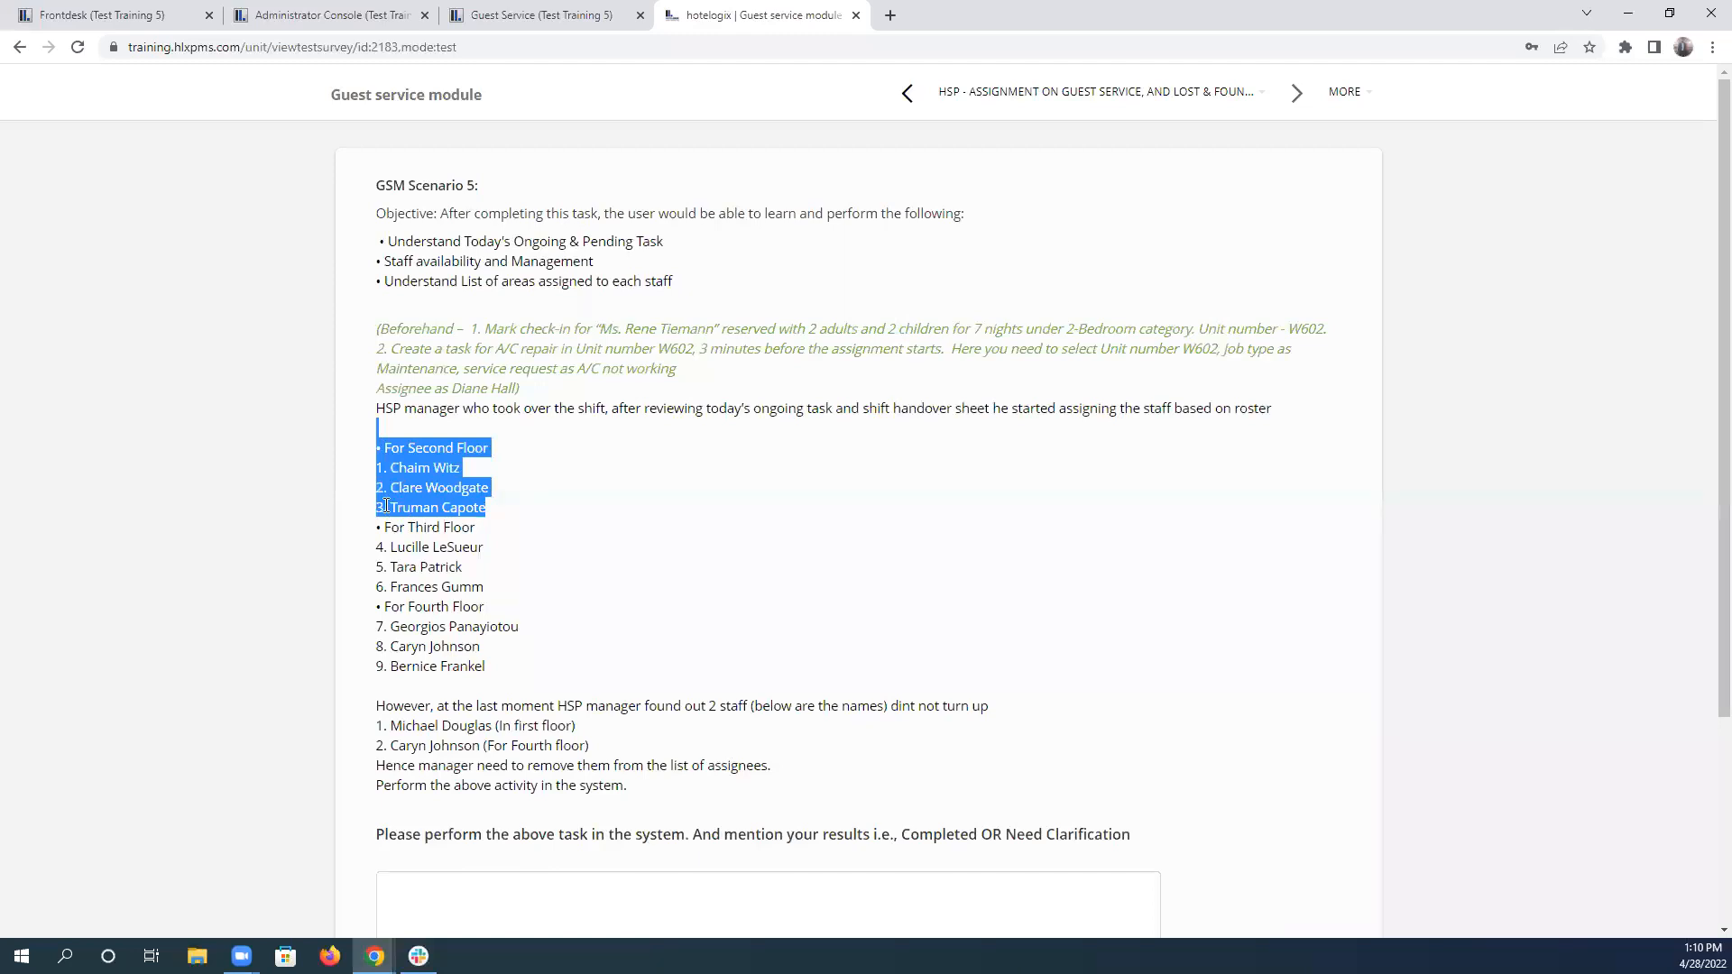
left_click(519, 15)
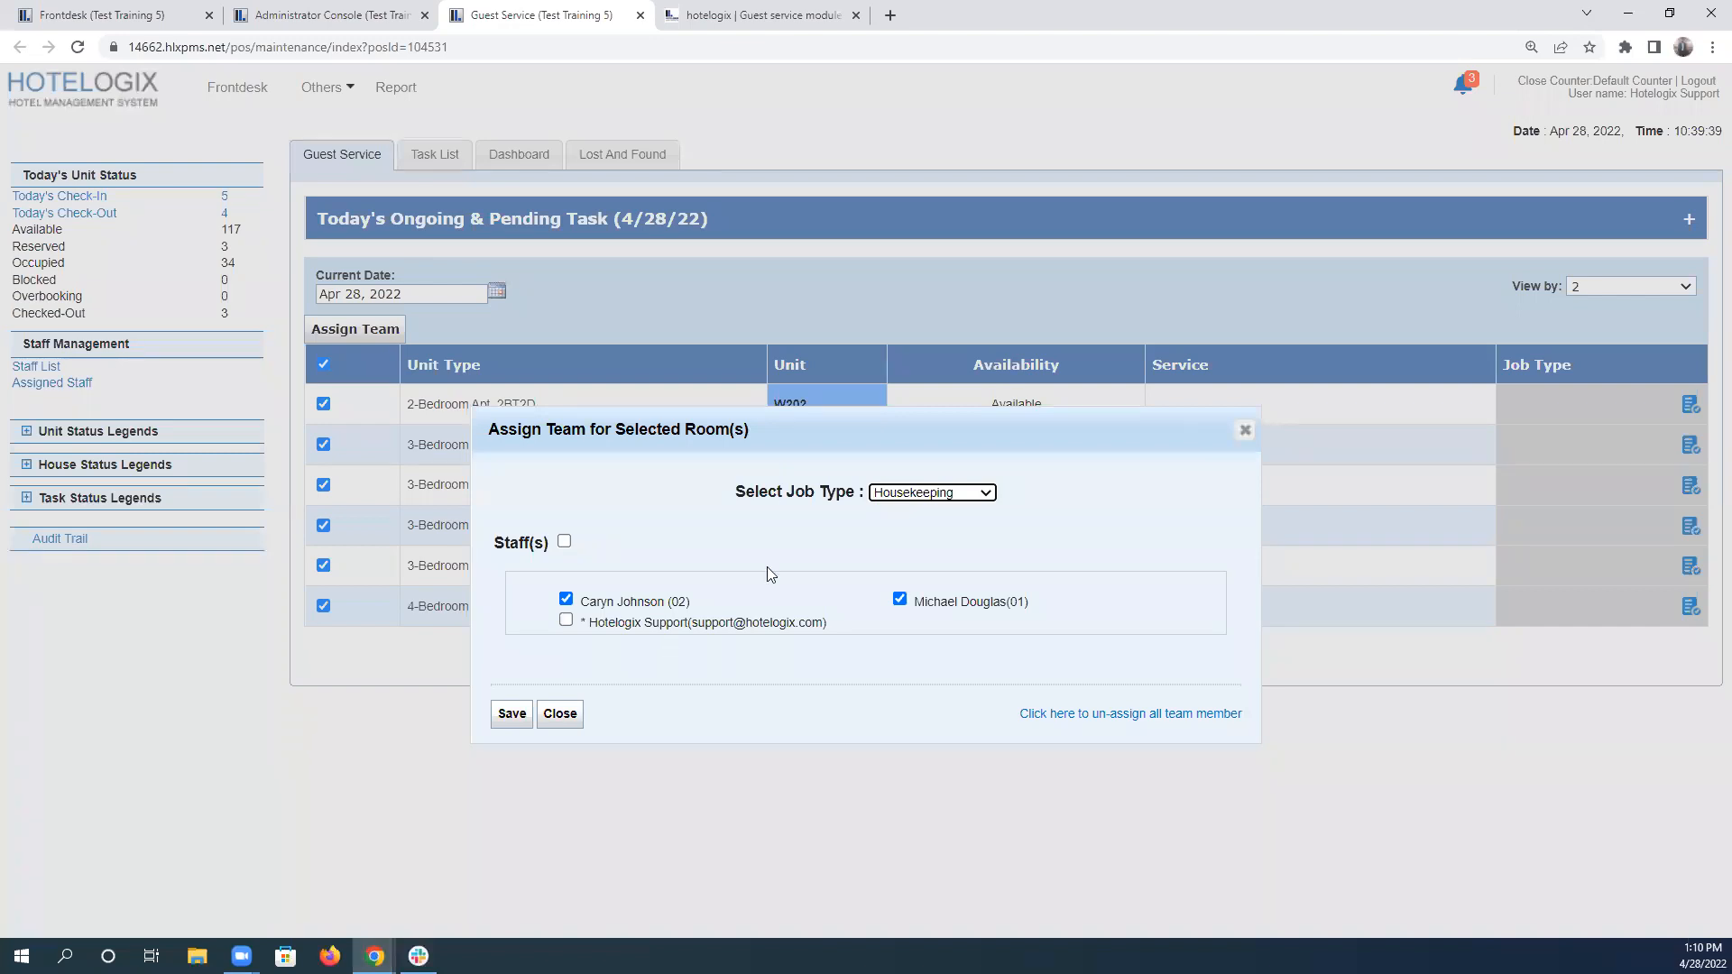
left_click(918, 493)
left_click(936, 545)
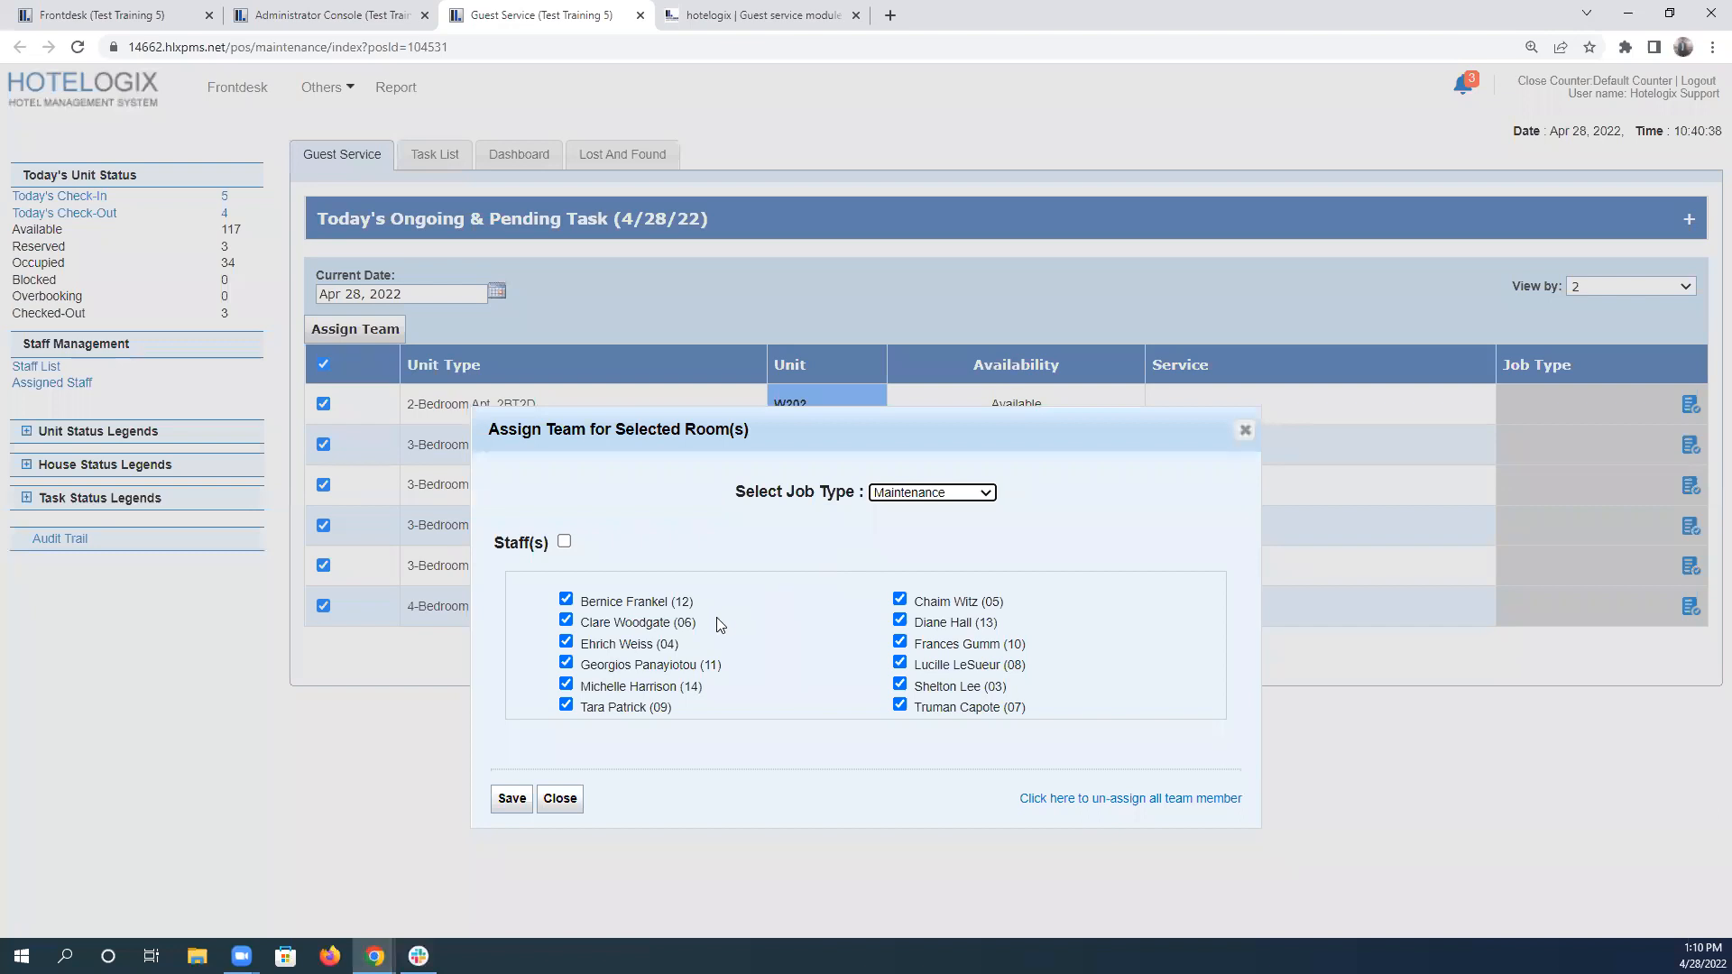
left_click(1065, 799)
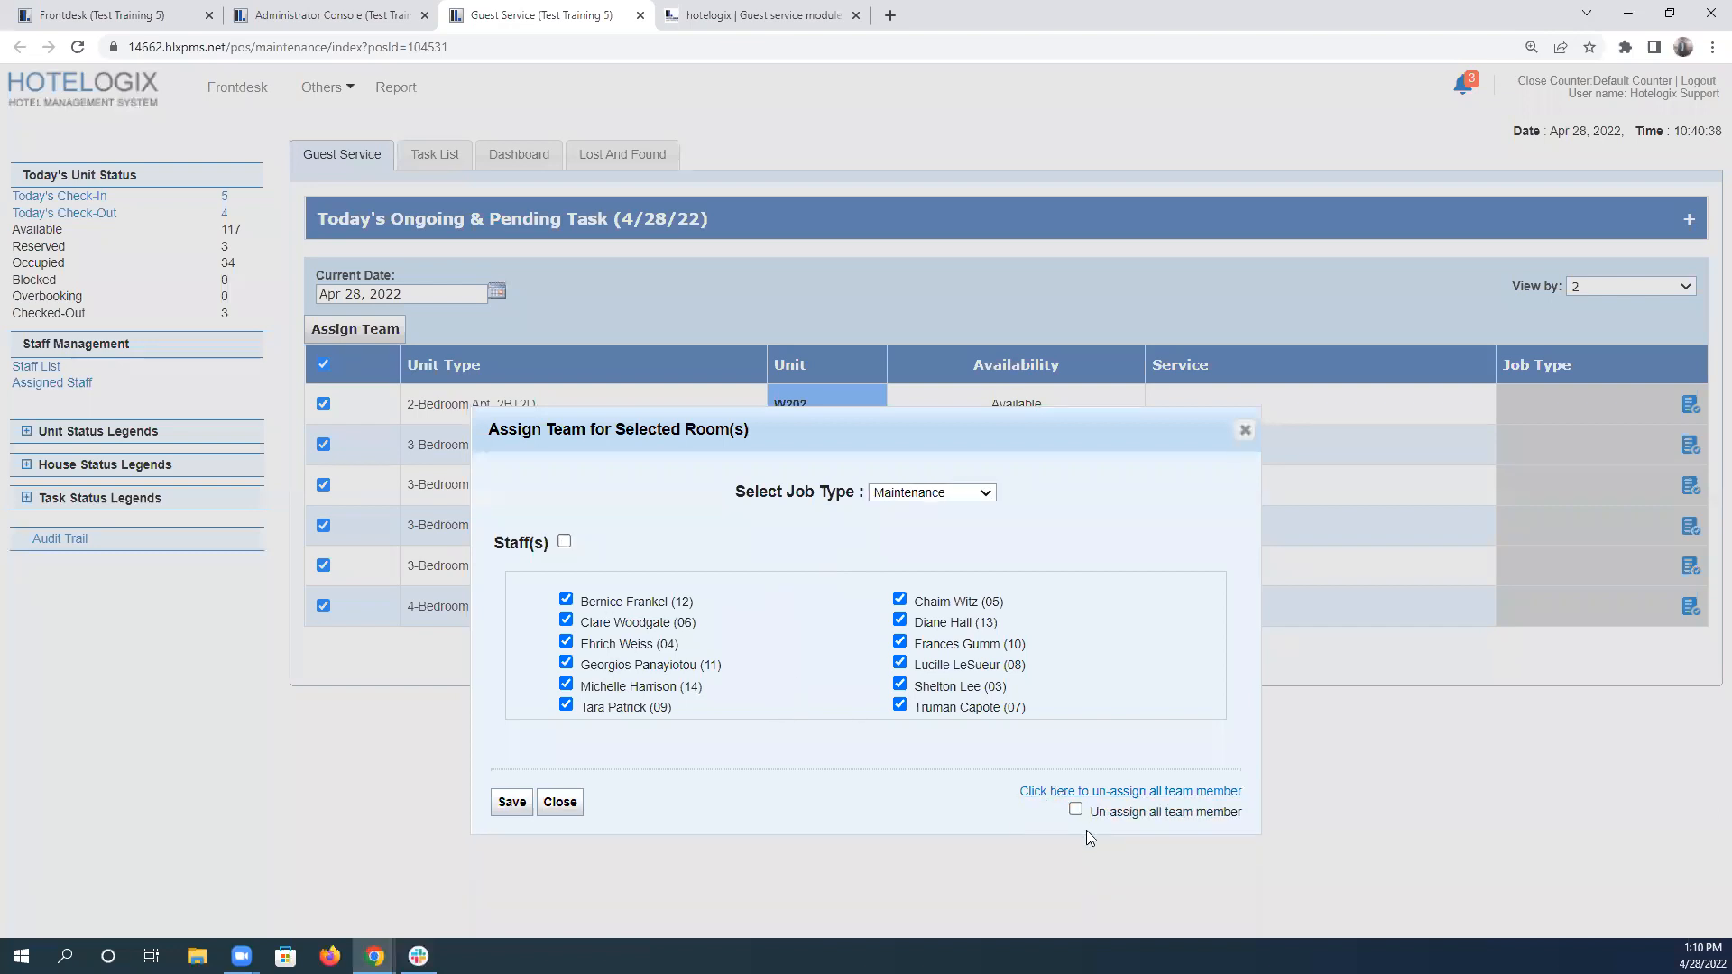
left_click(1075, 810)
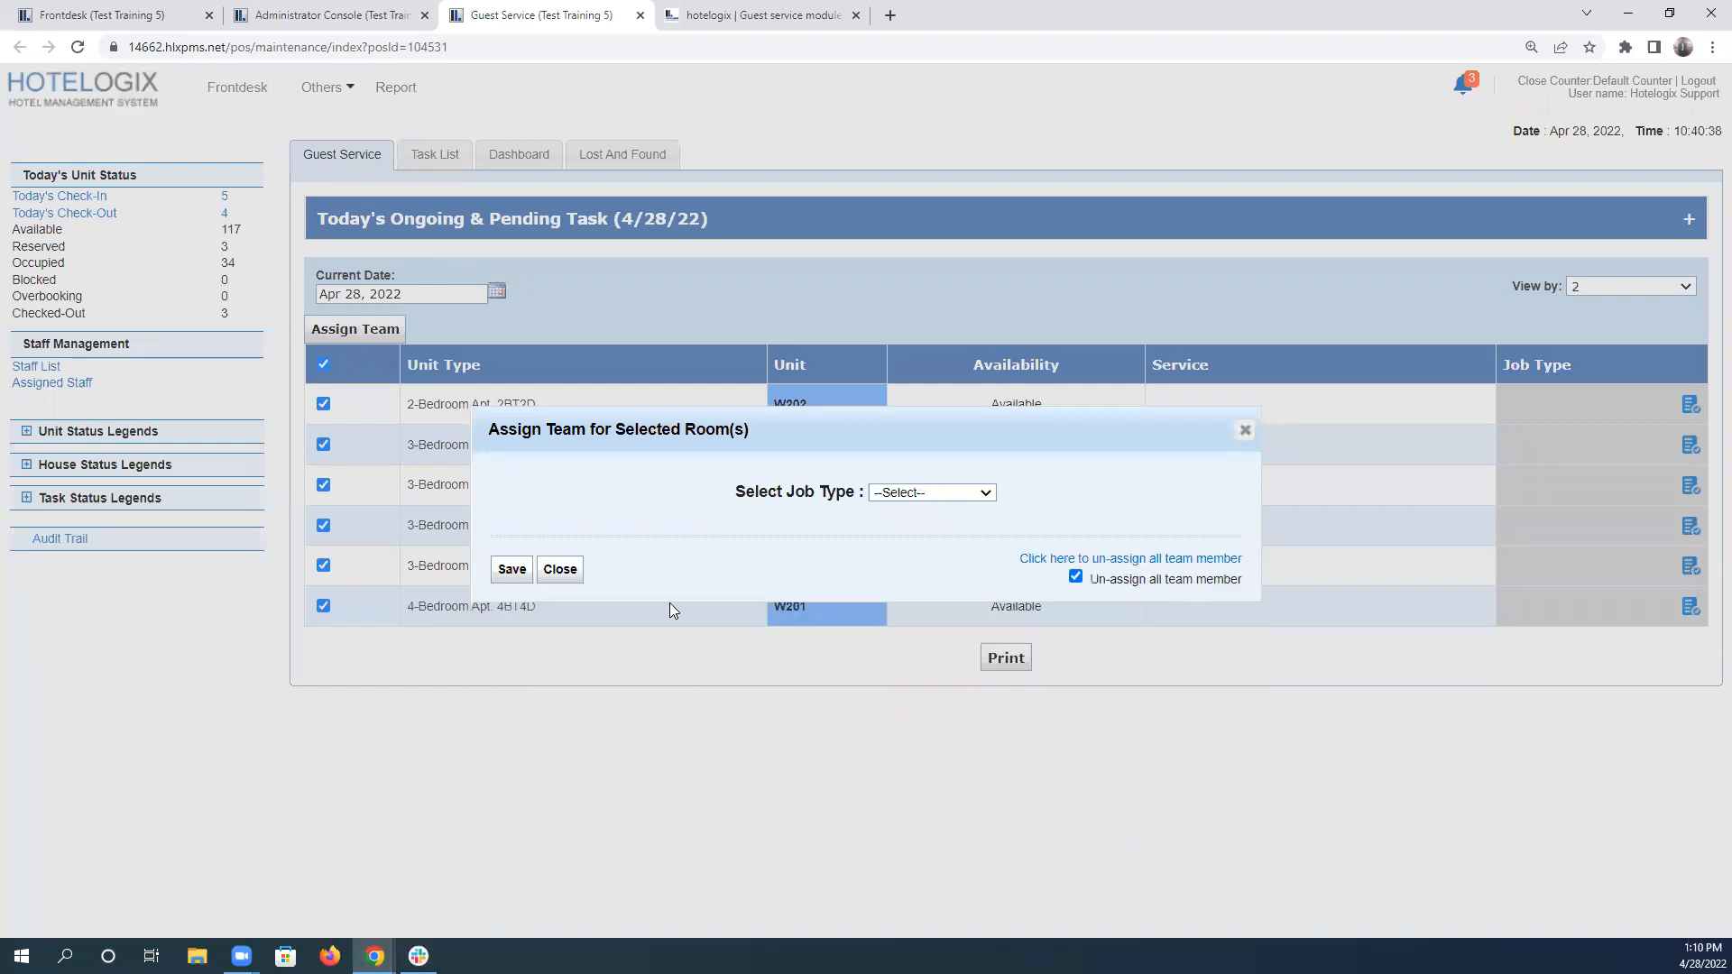
left_click(1074, 559)
Choose Maintenance as the team's job type and deselect all of its staff members.
left_click(933, 491)
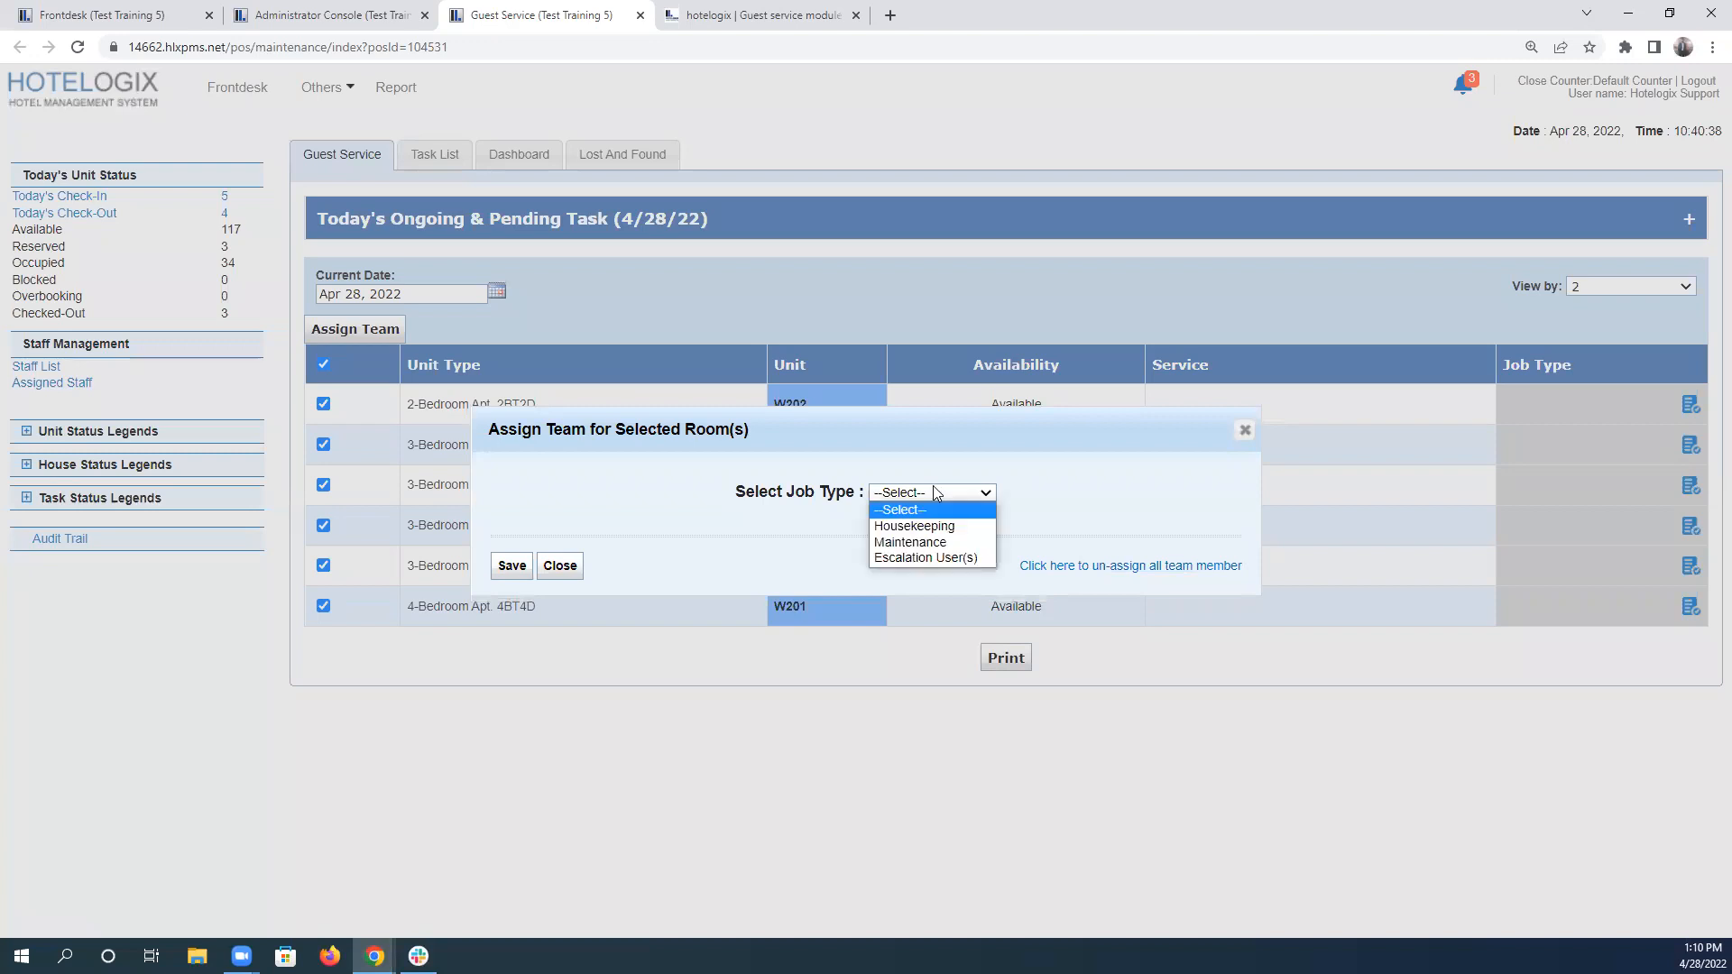
left_click(954, 542)
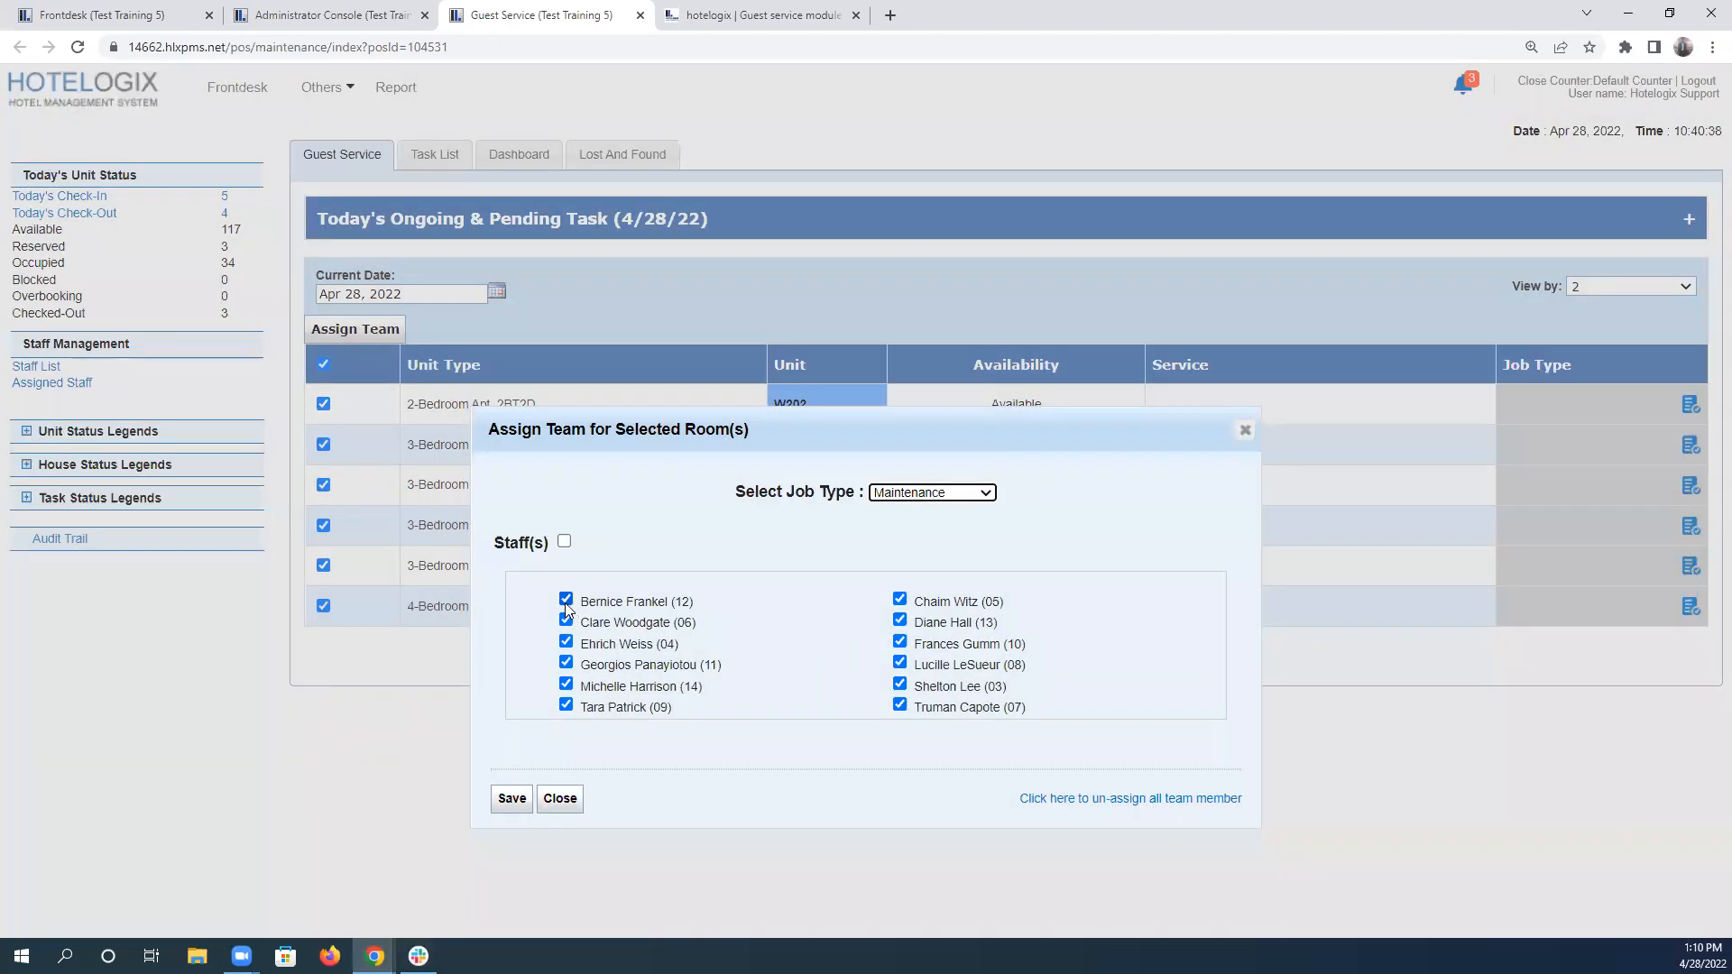
left_click(565, 544)
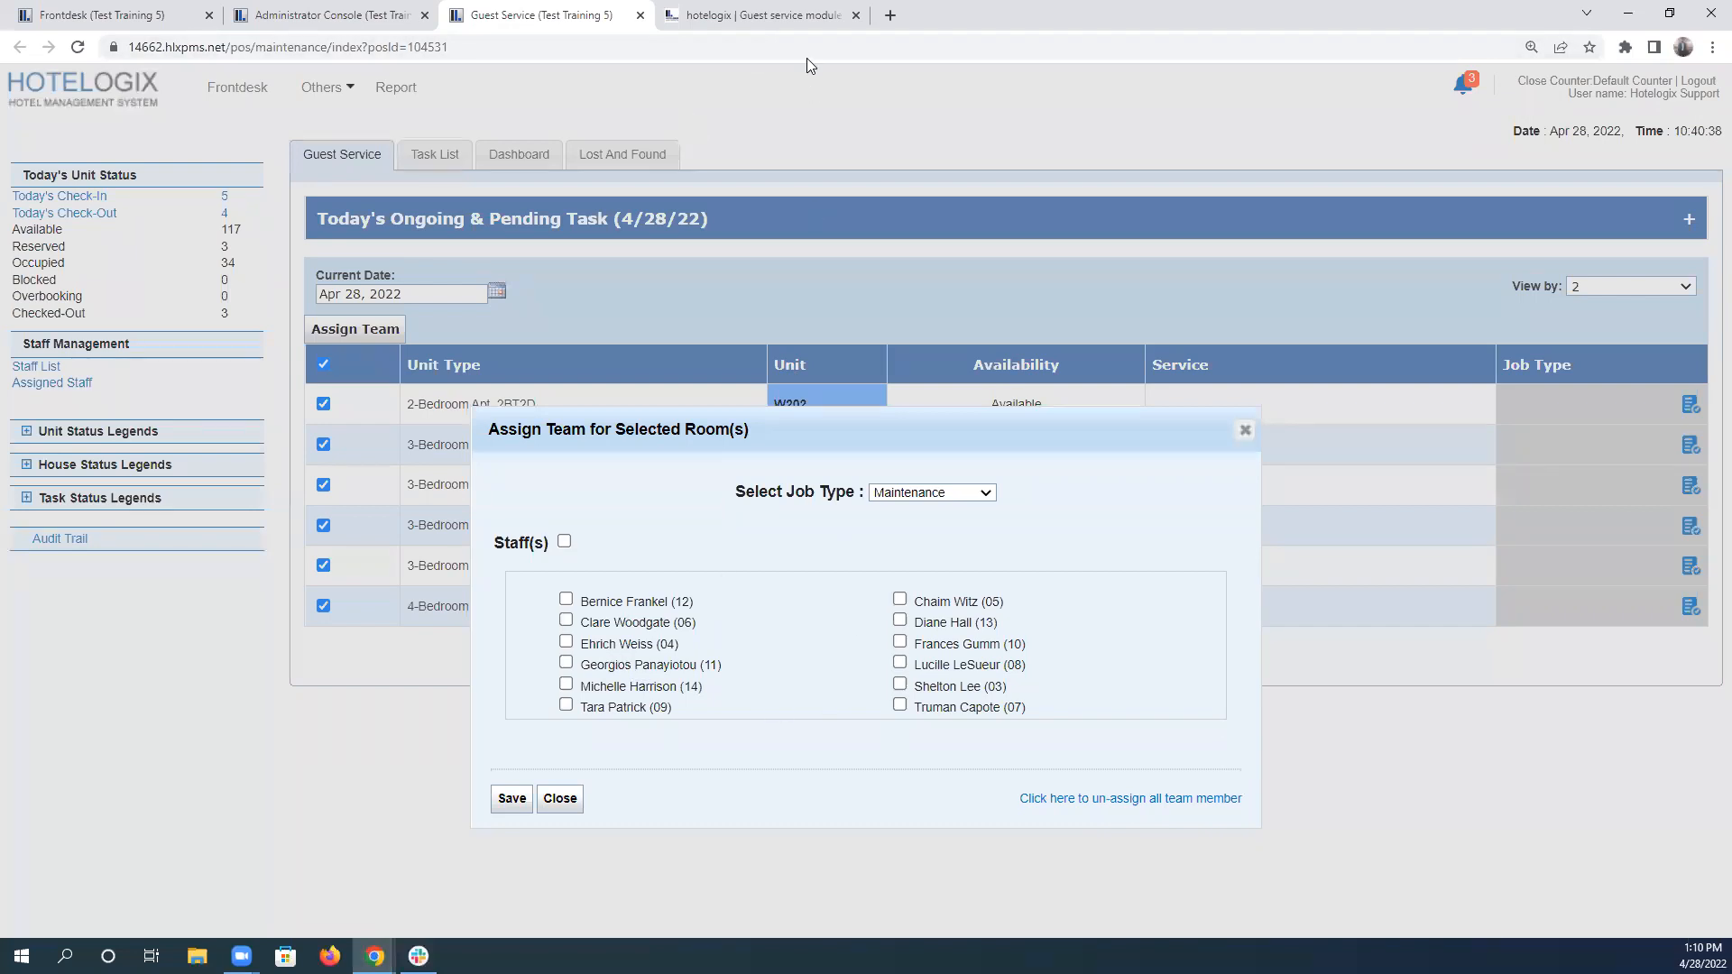
Select the three staff members rostered for the second floor in scenario 5, and save the team assignment for the selected units.
left_click(794, 14)
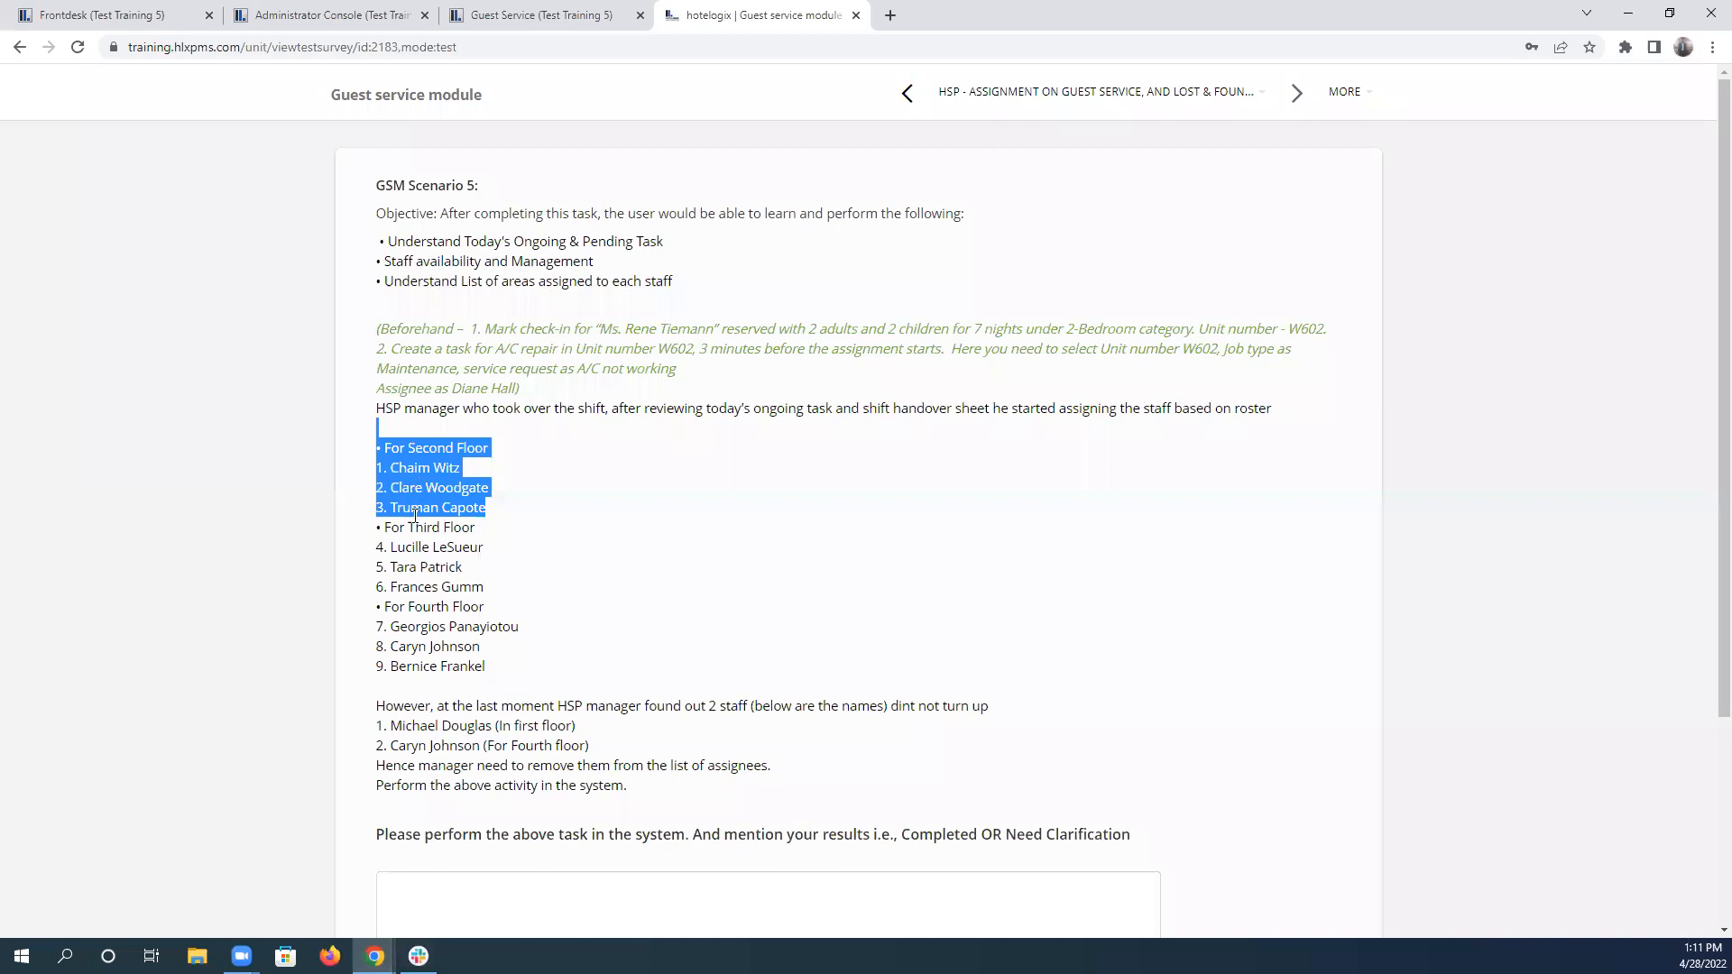
left_click(629, 16)
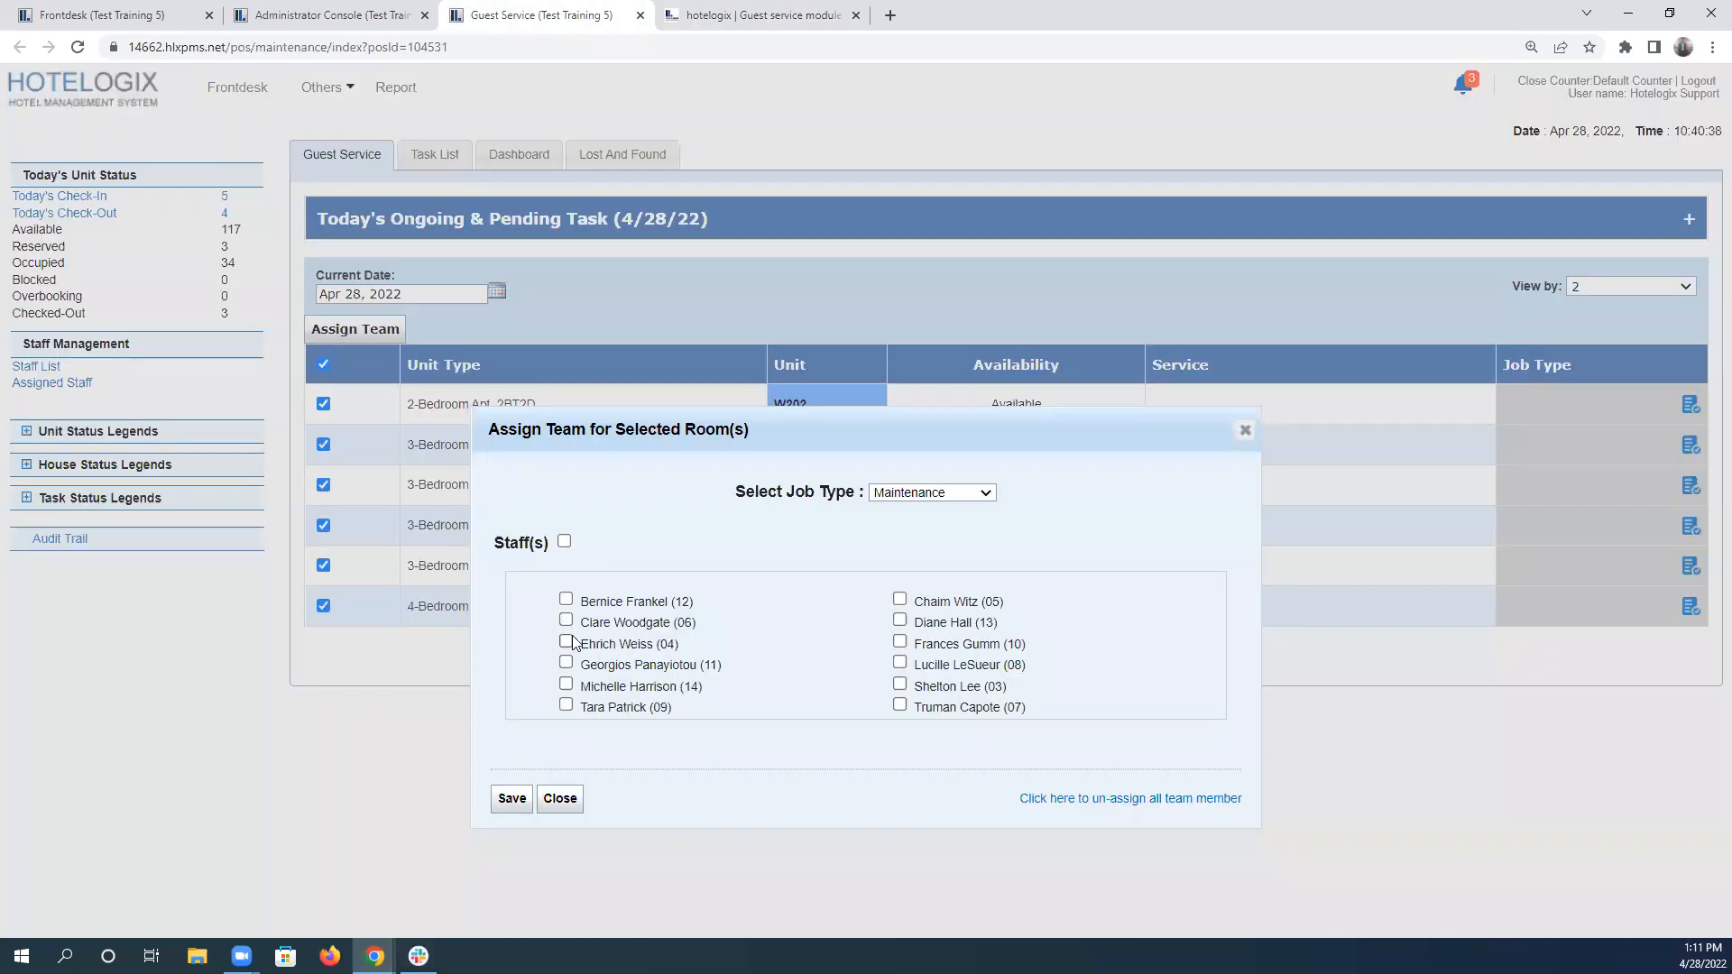
left_click(899, 600)
left_click(566, 620)
left_click(513, 799)
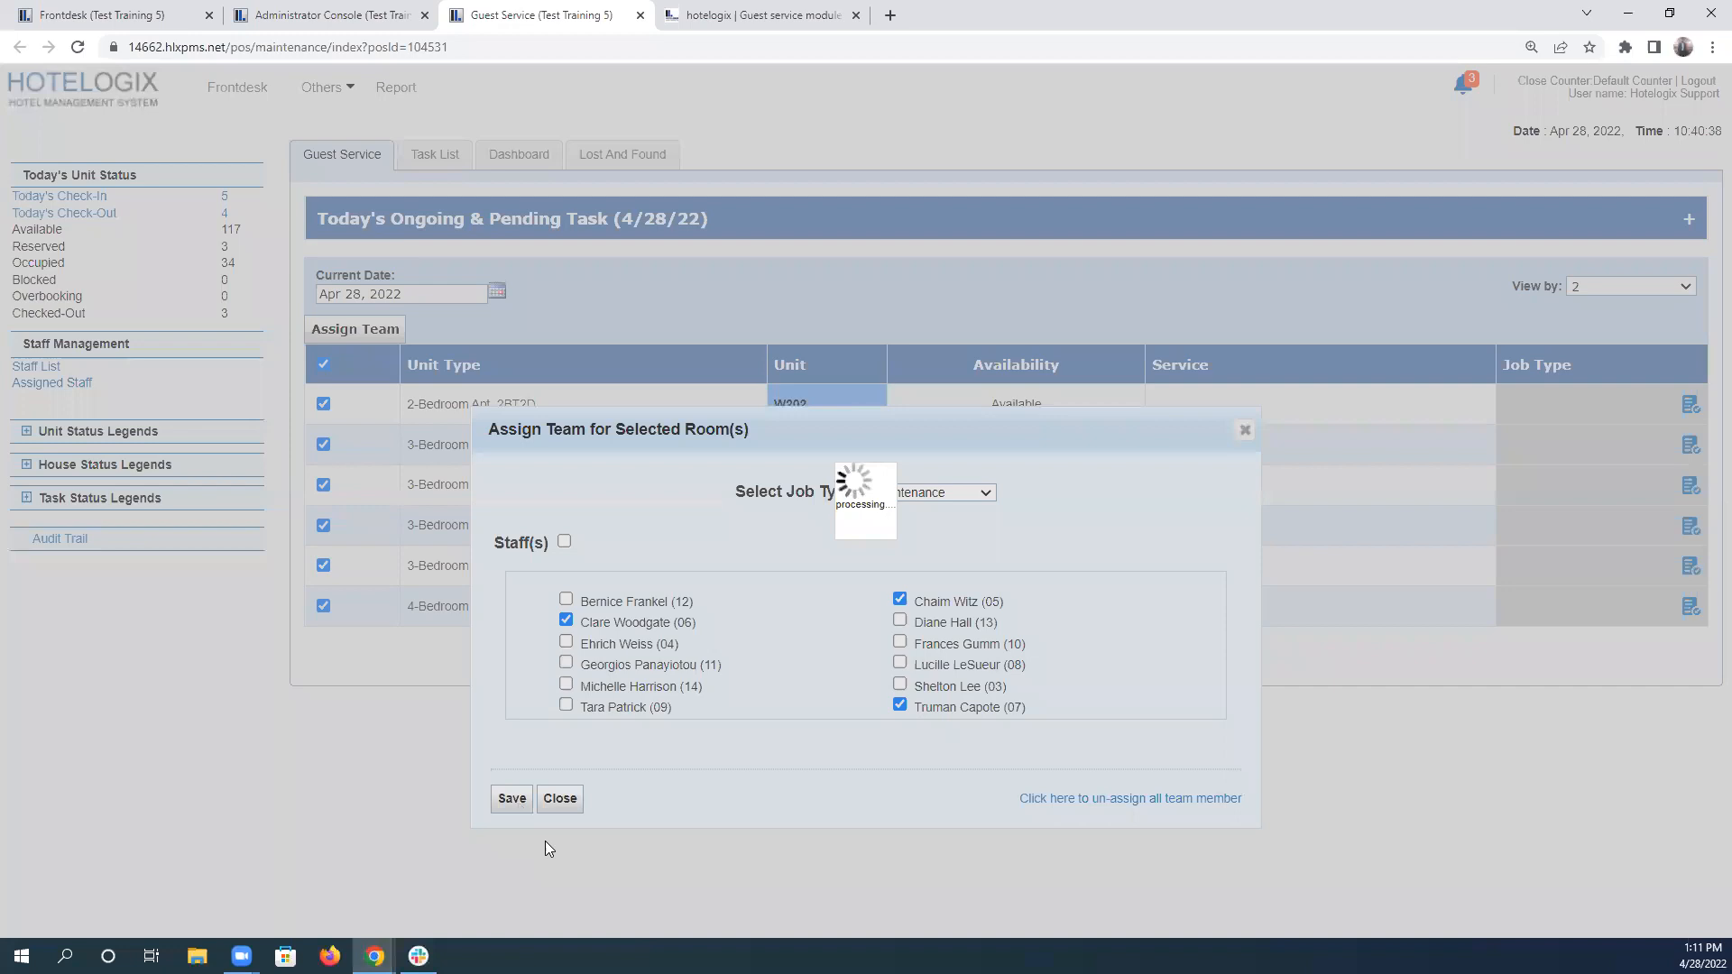
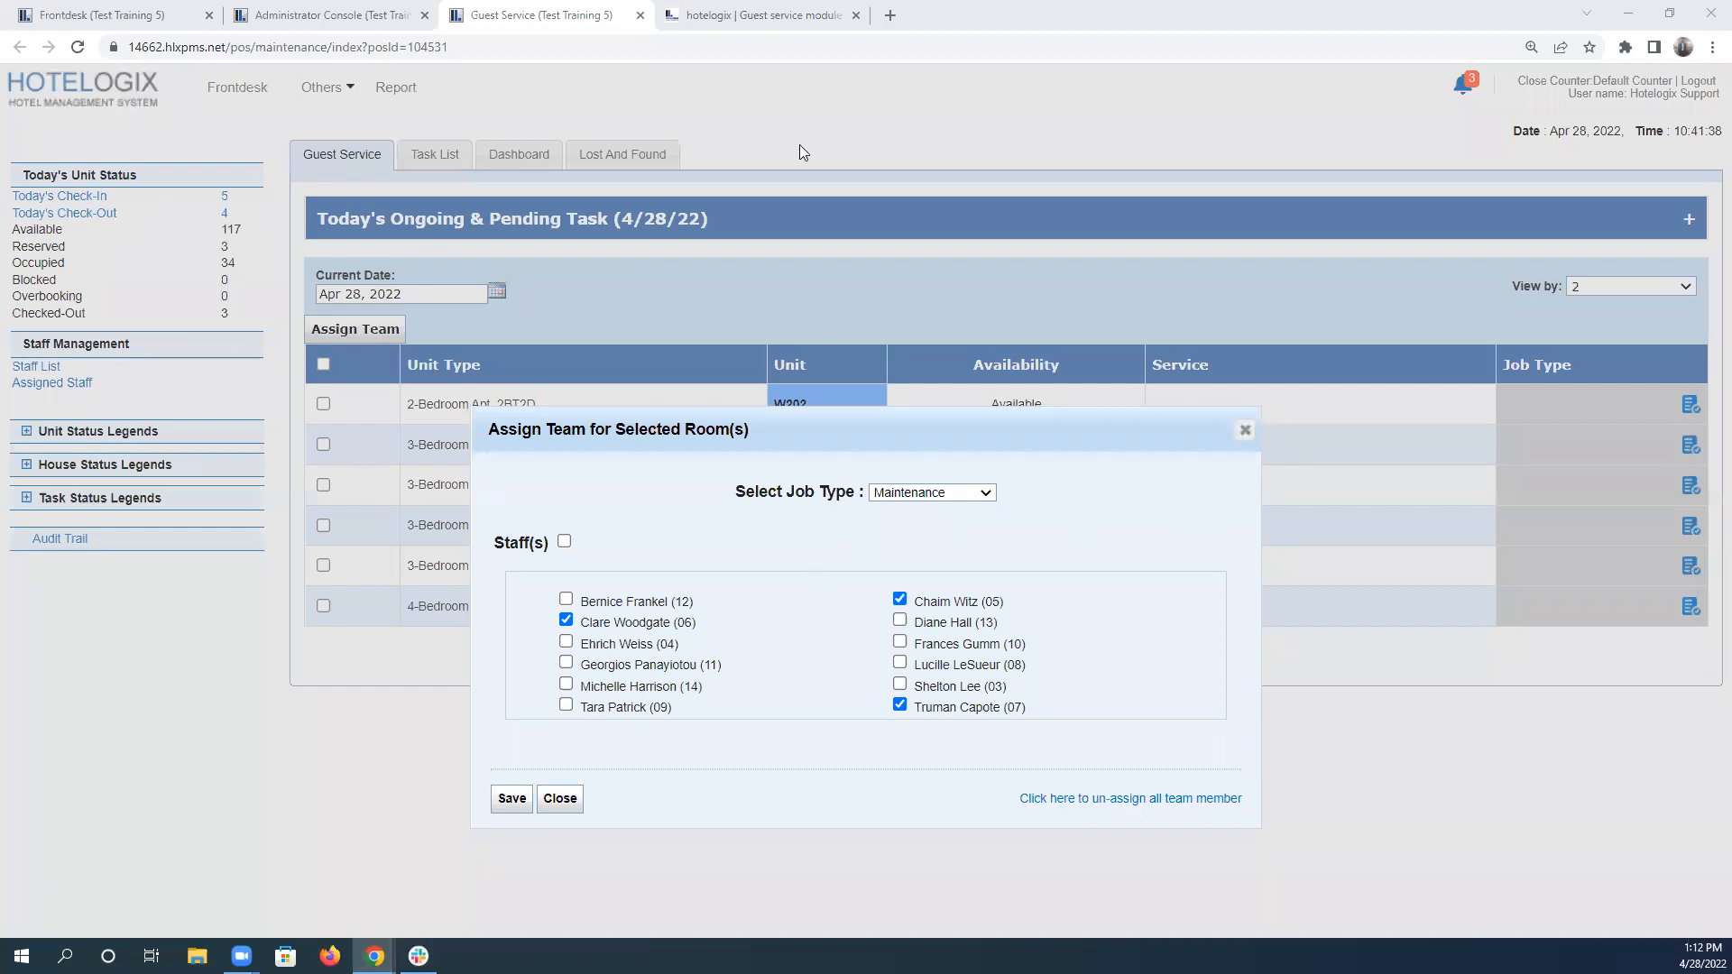
Enlarge the scenario 5 instructions to 150% and close the second-floor team assignment in Guest Service.
key("ctrl+Tab")
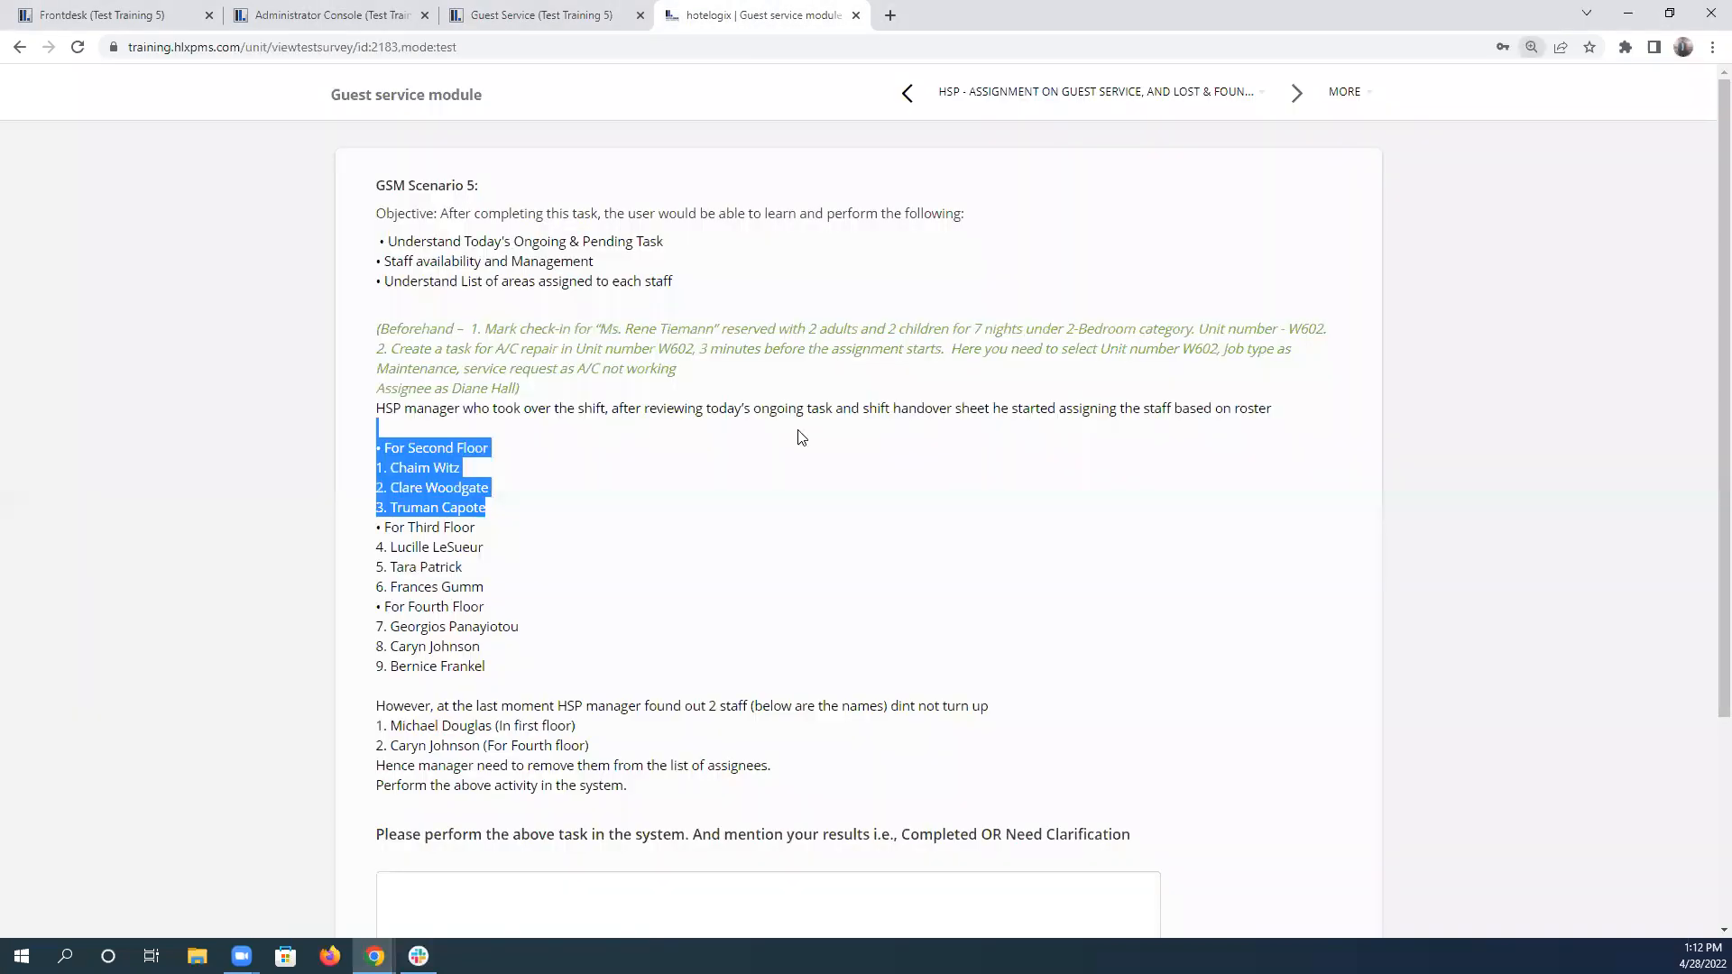
key("ctrl+plus")
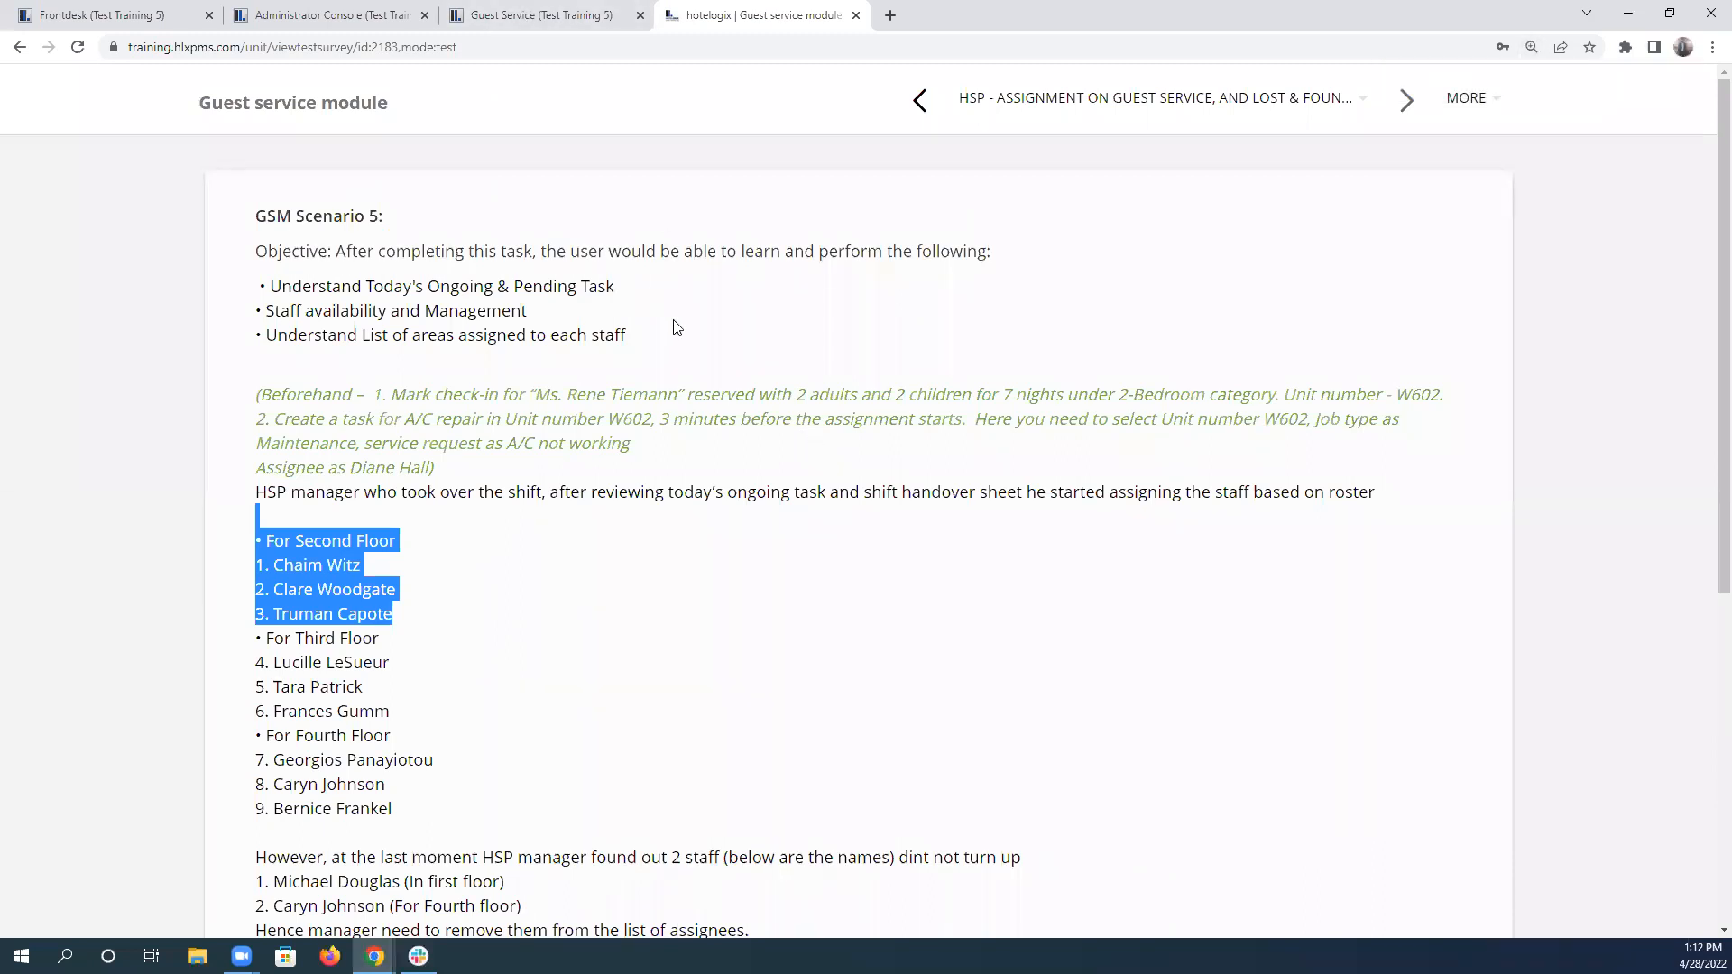
key("ctrl+plus")
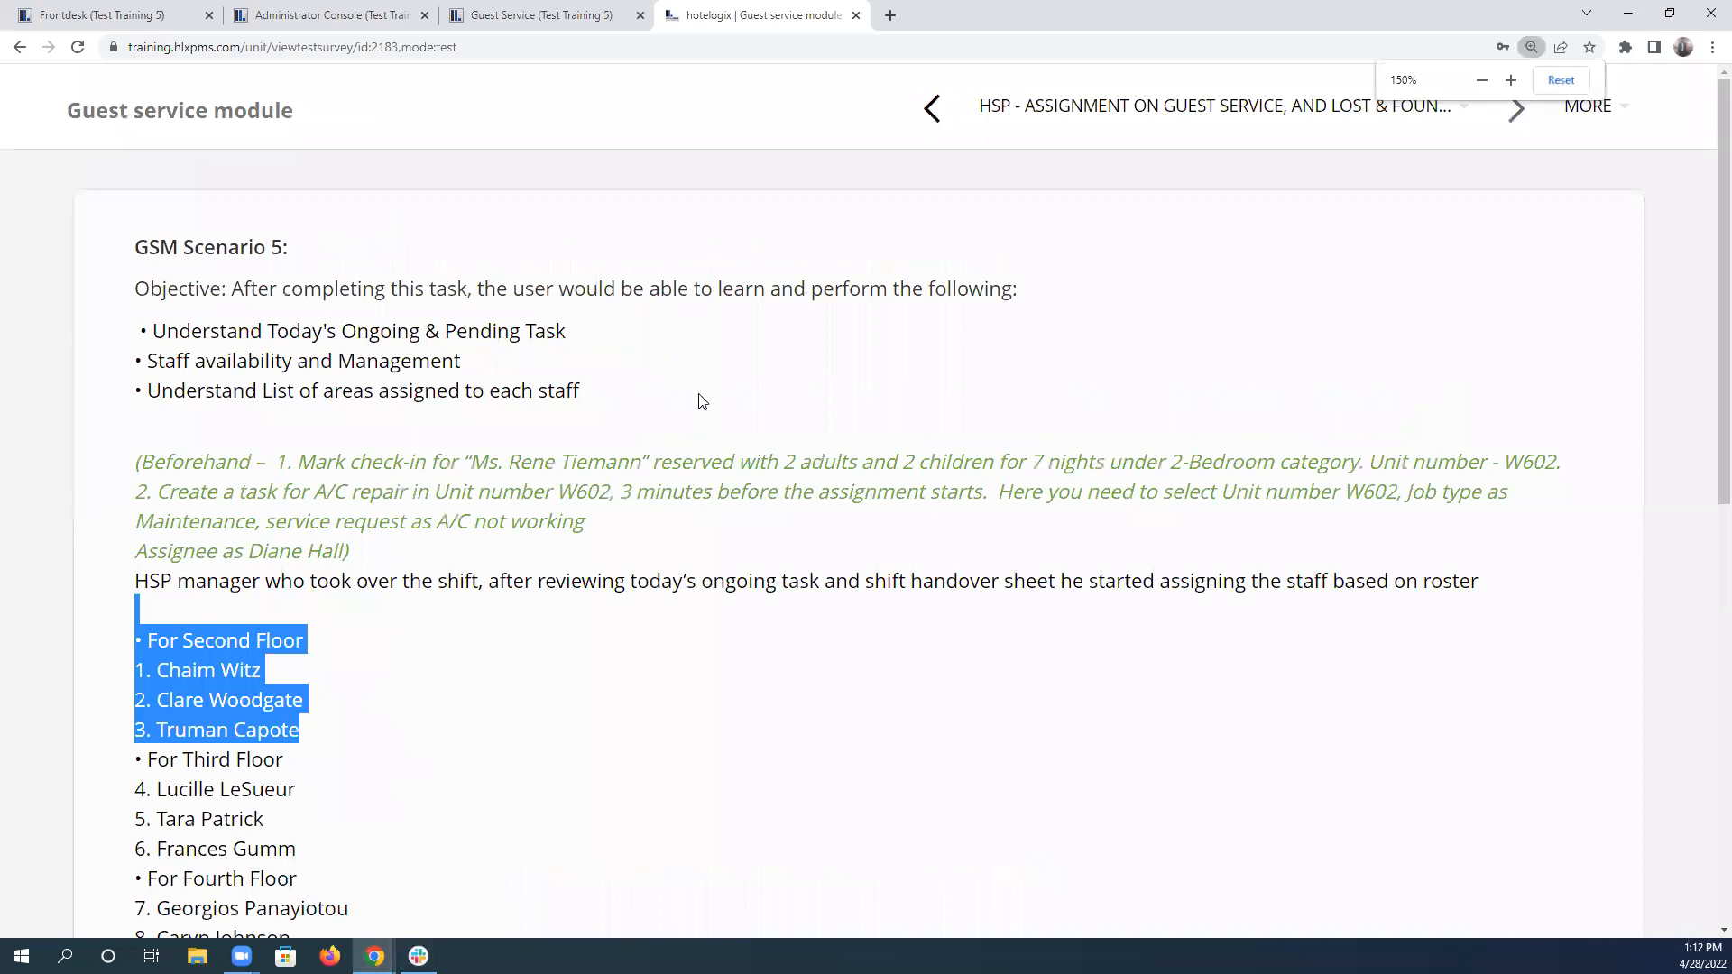
left_click(541, 16)
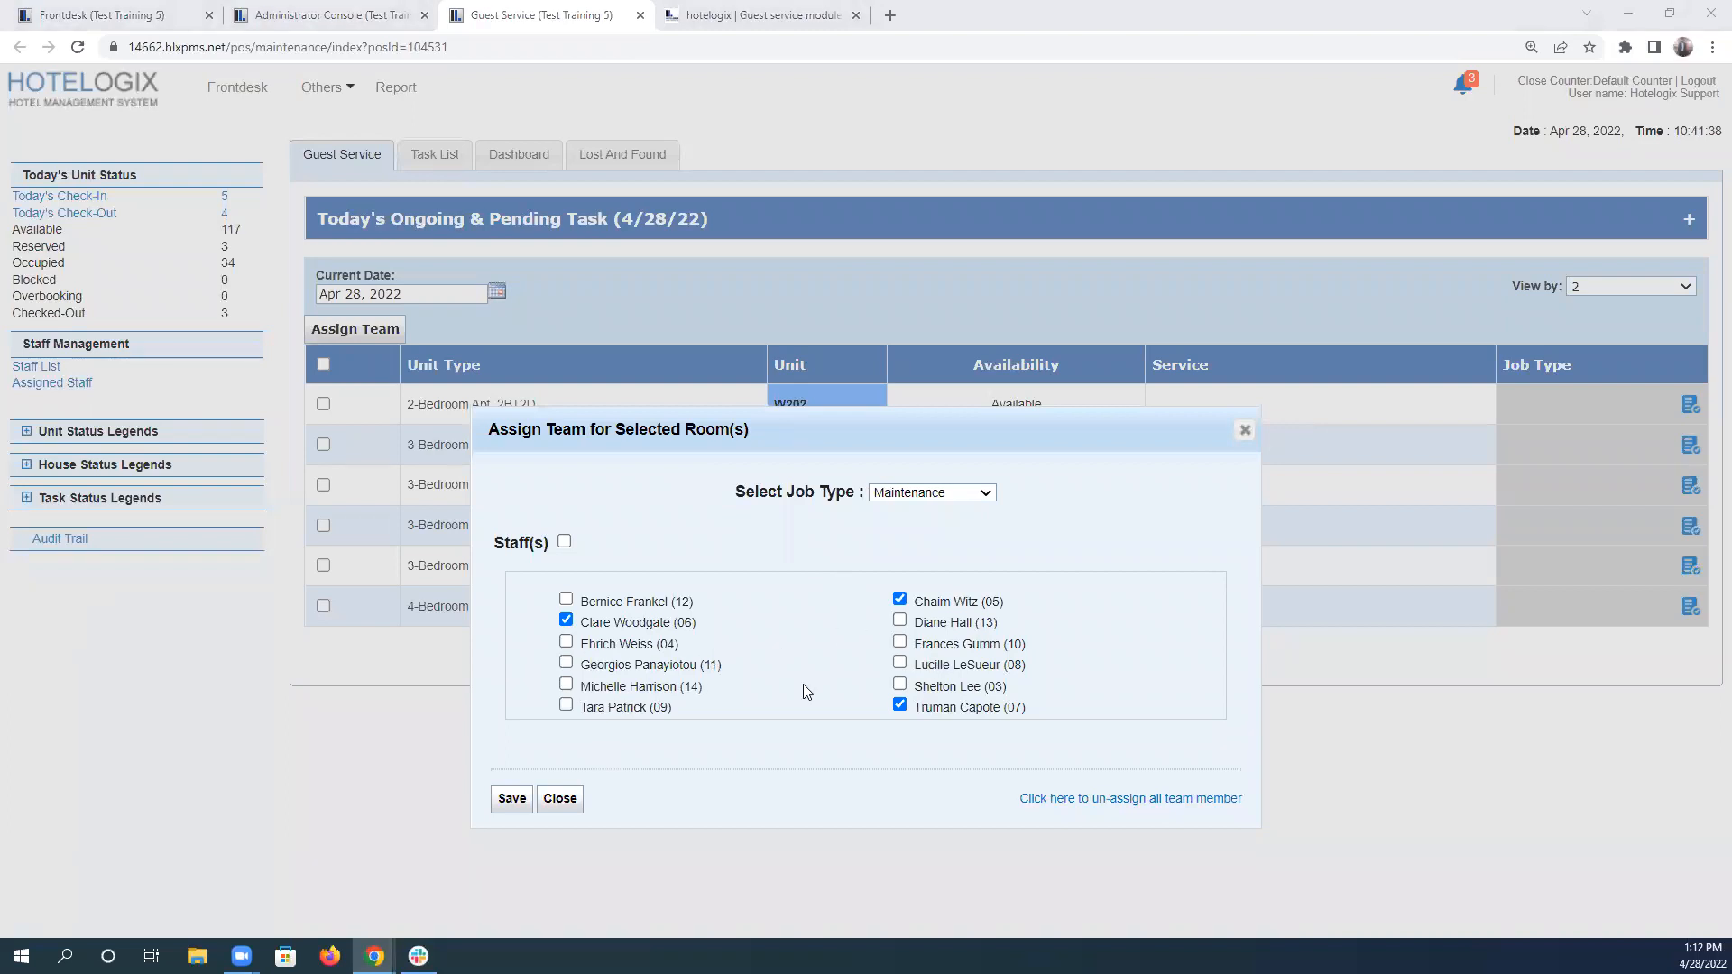
left_click(541, 799)
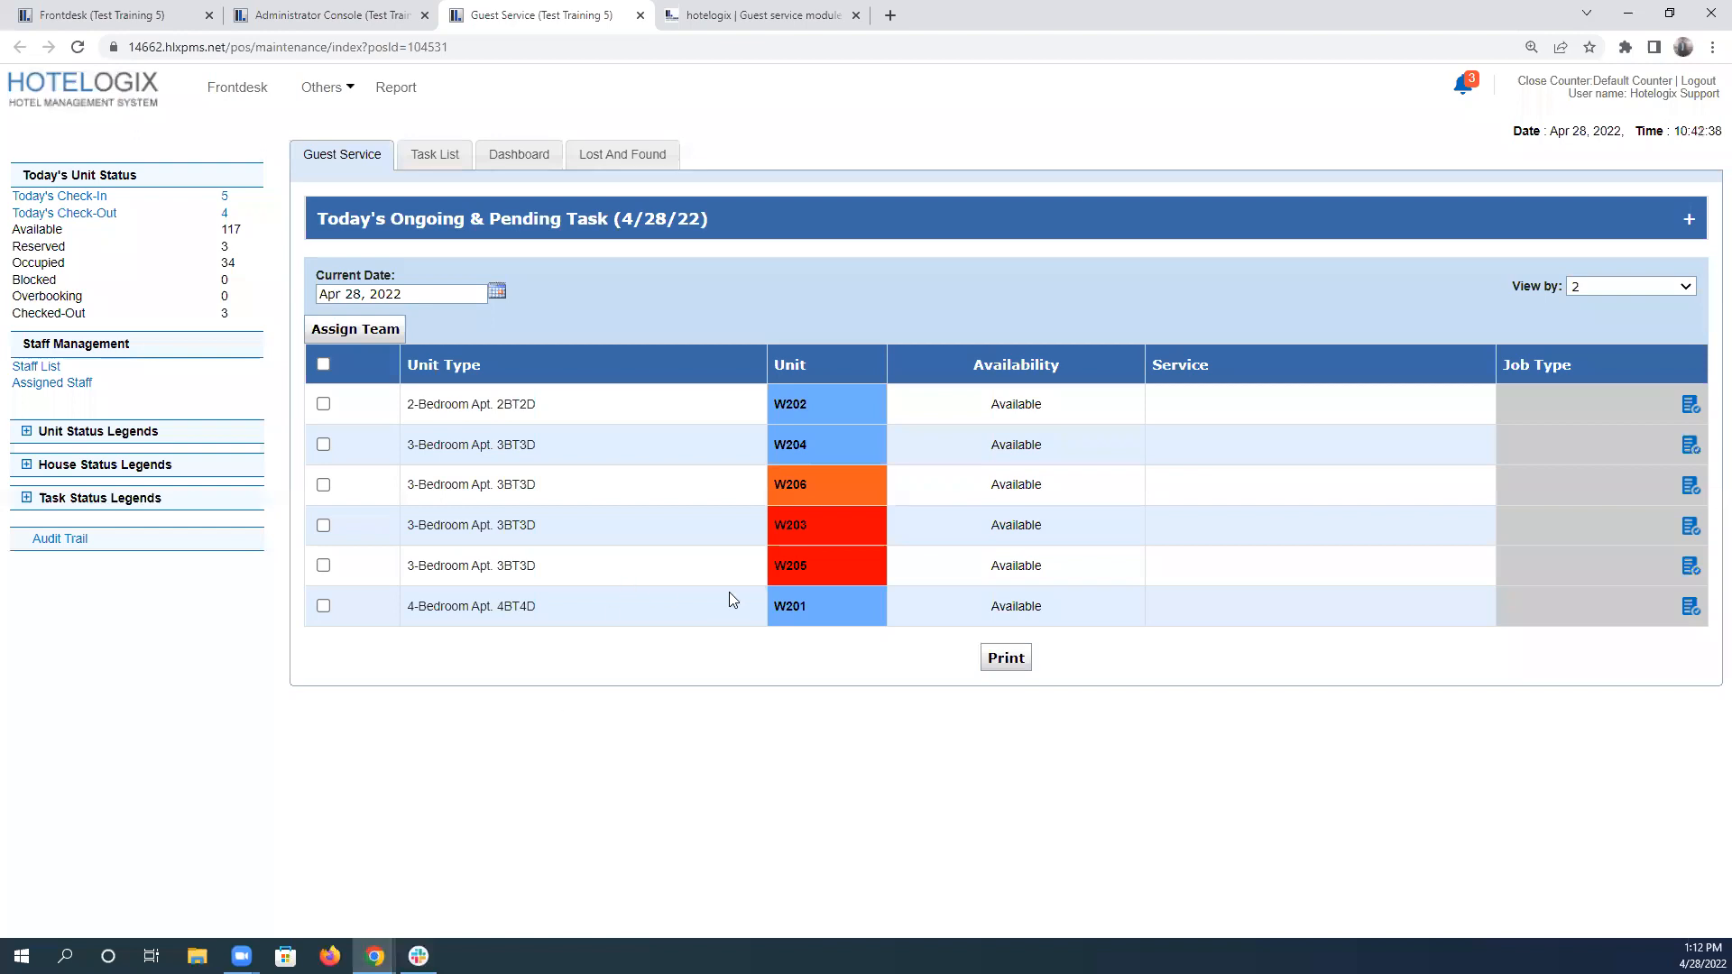
Look up the third-floor roster in scenario 5 and highlight its three staff names.
left_click(763, 16)
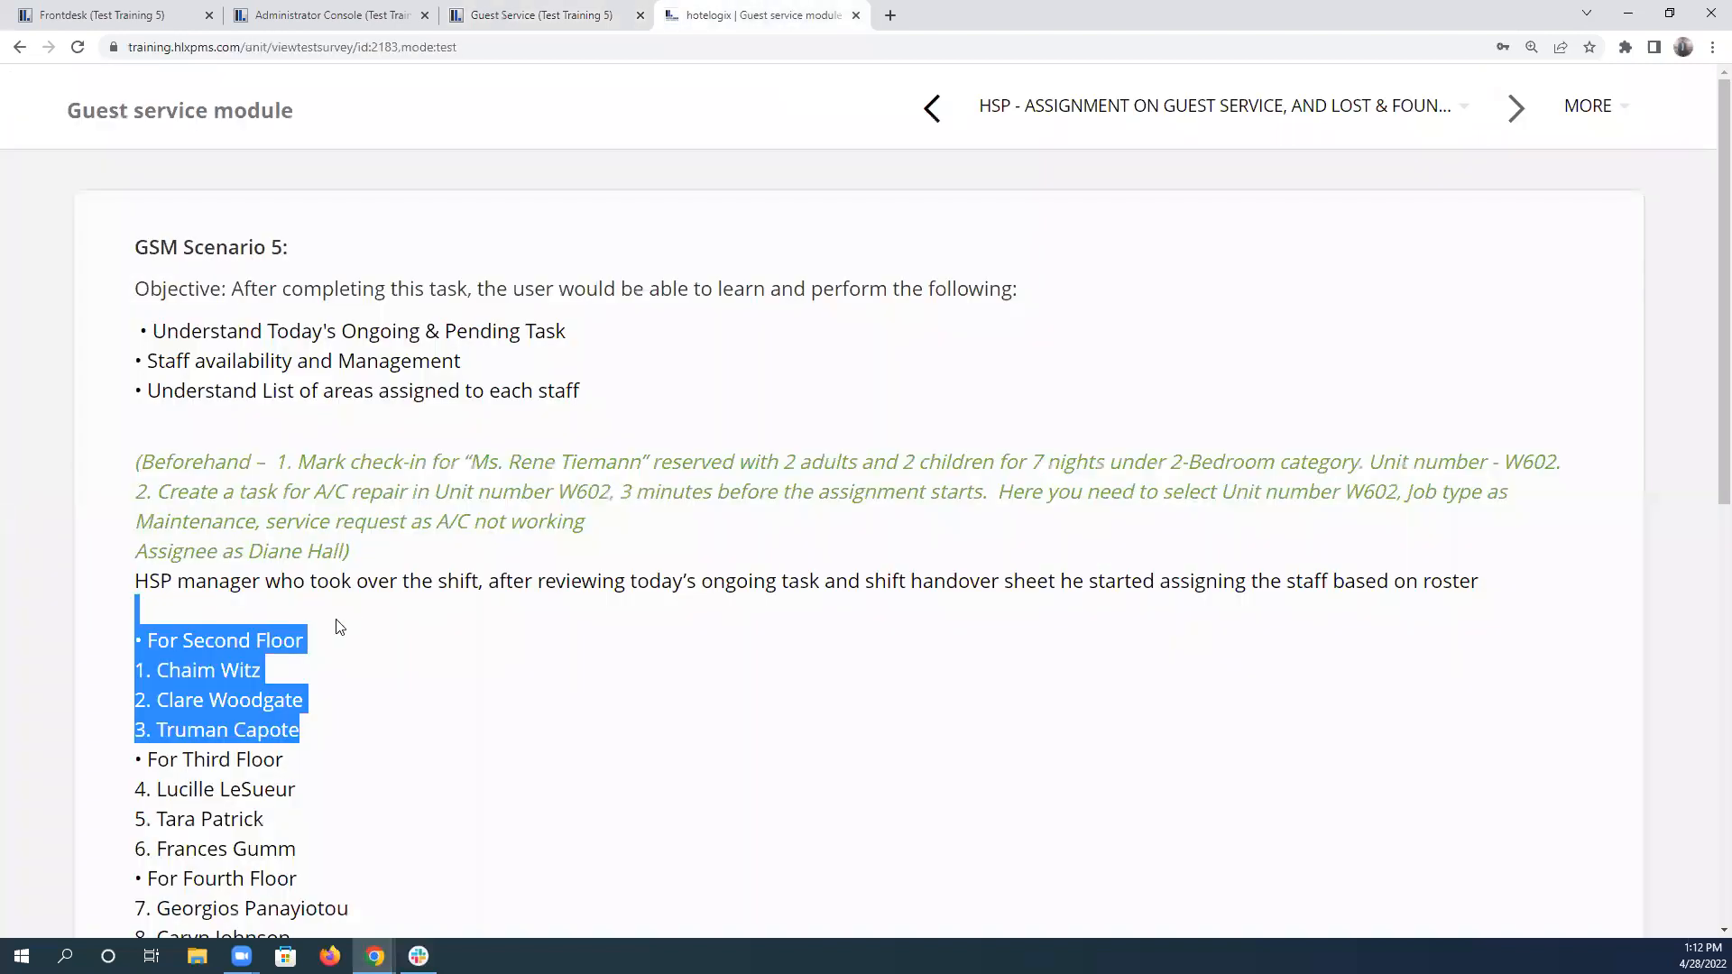
scroll(339, 626, "down", 2)
left_click(310, 619)
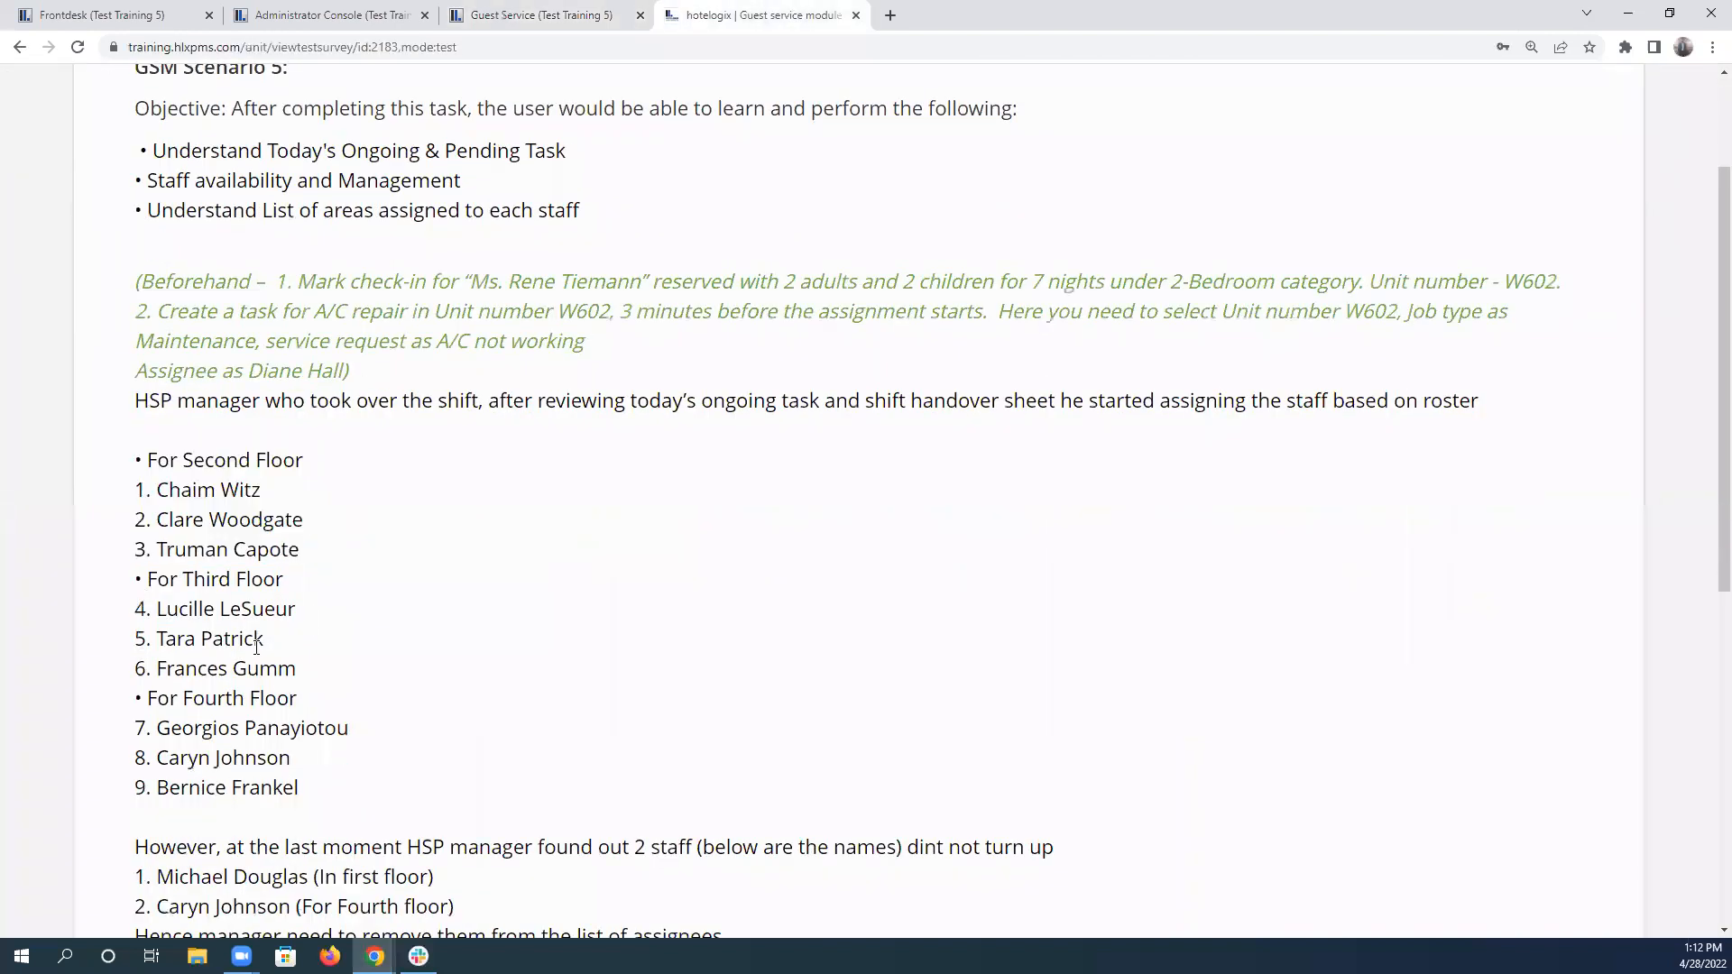
left_click_drag(135, 608, 309, 677)
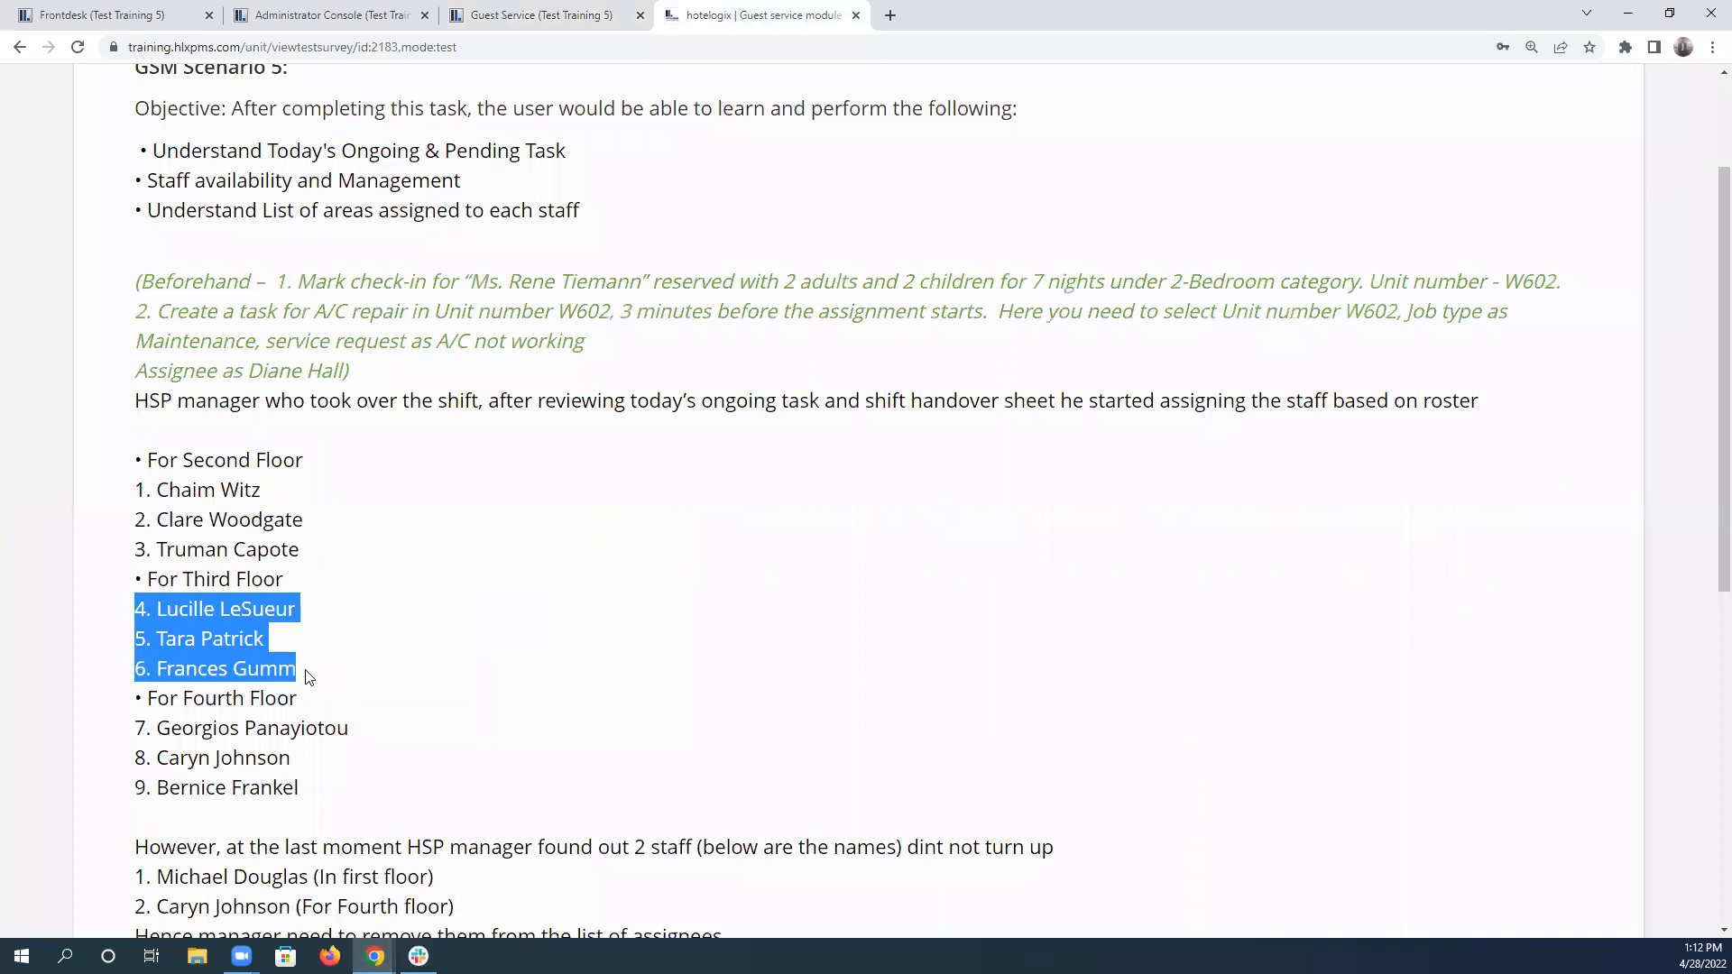
List the floor 3 units in Guest Service, then select them all and open their team assignment.
left_click(517, 7)
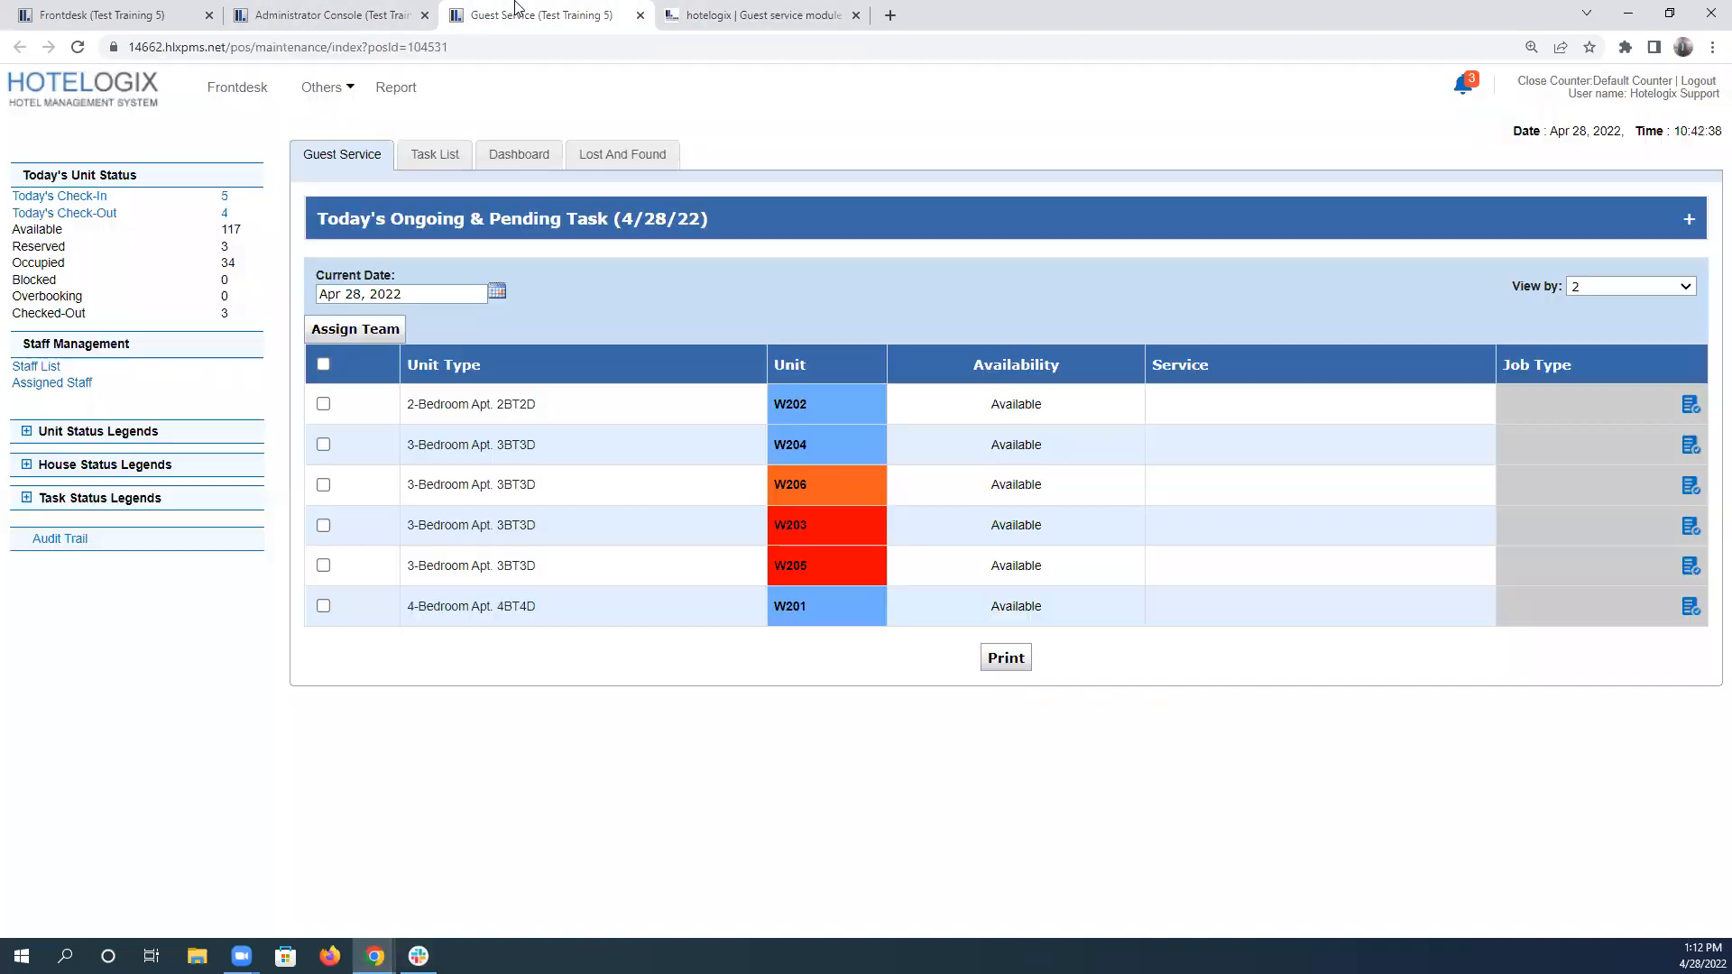
left_click(1635, 287)
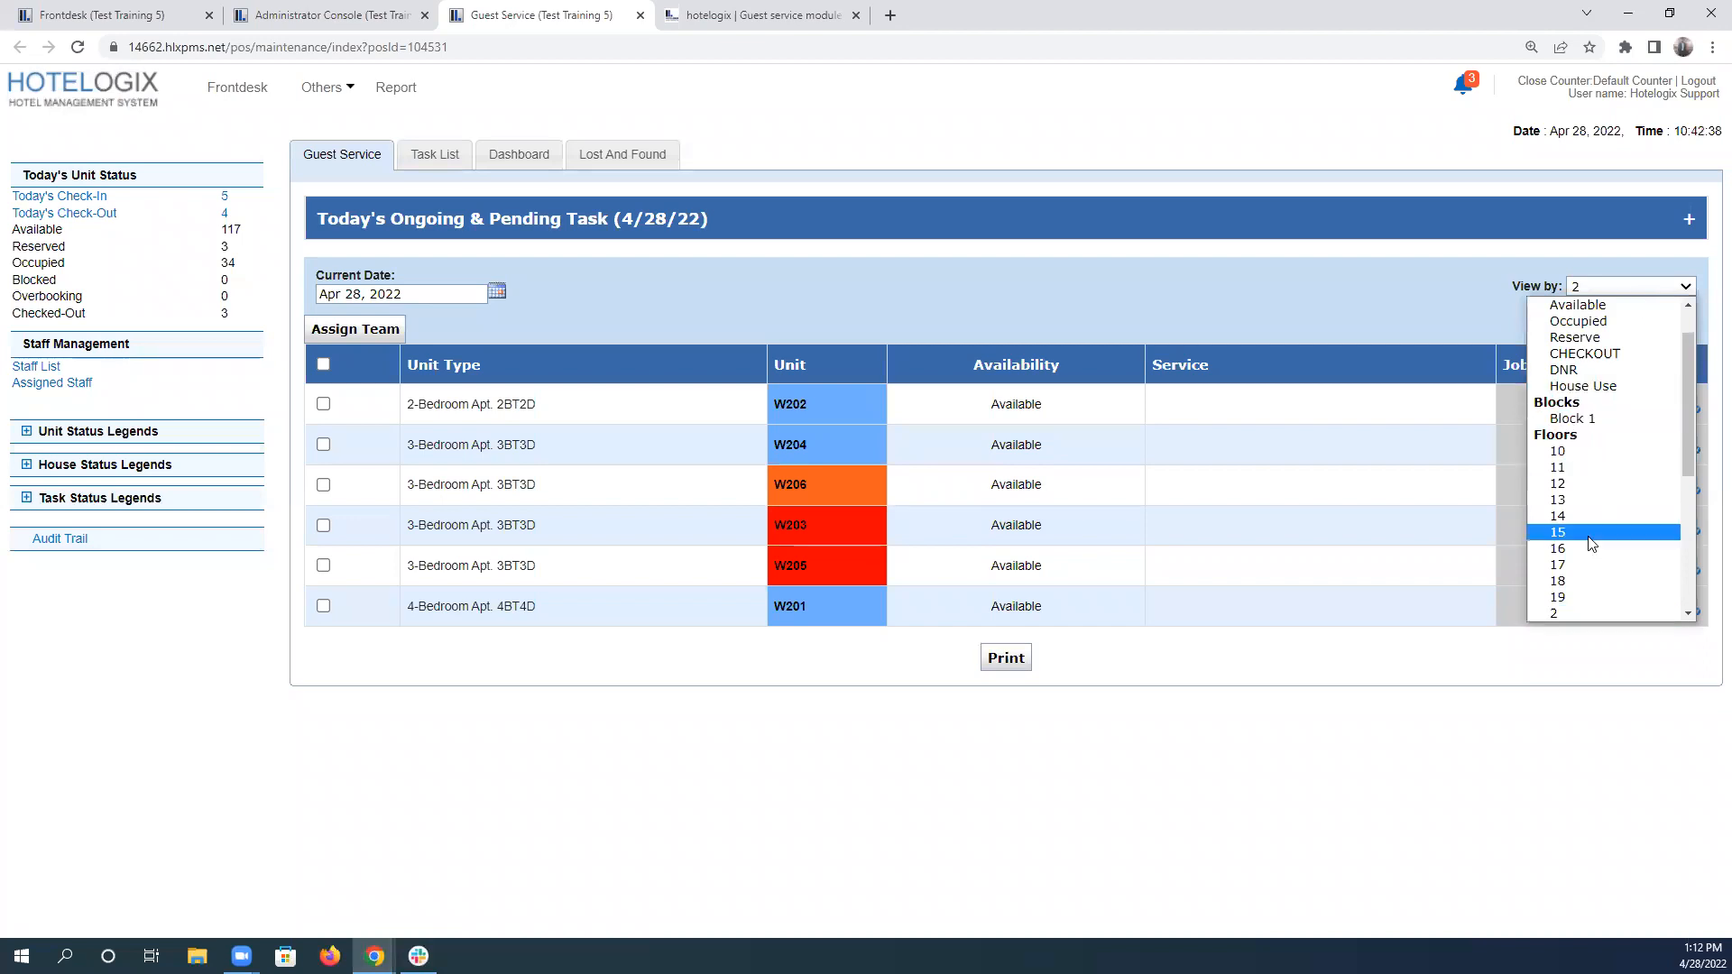
scroll(1590, 513, "down", 5)
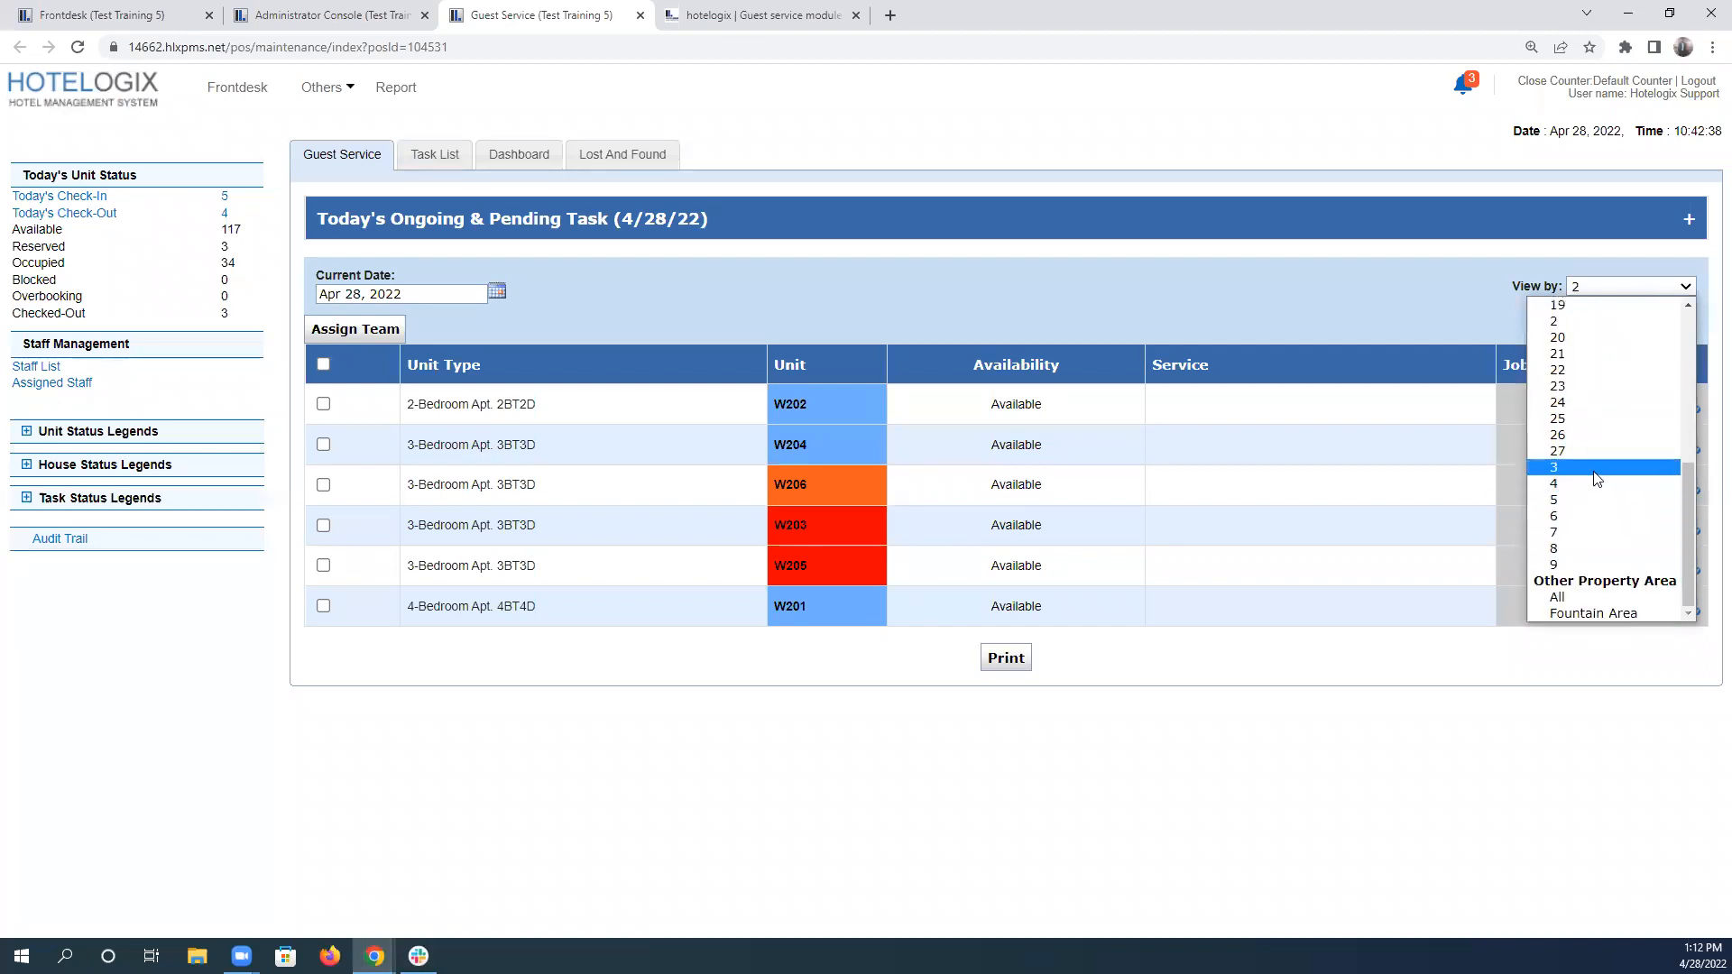
left_click(1594, 469)
left_click(323, 364)
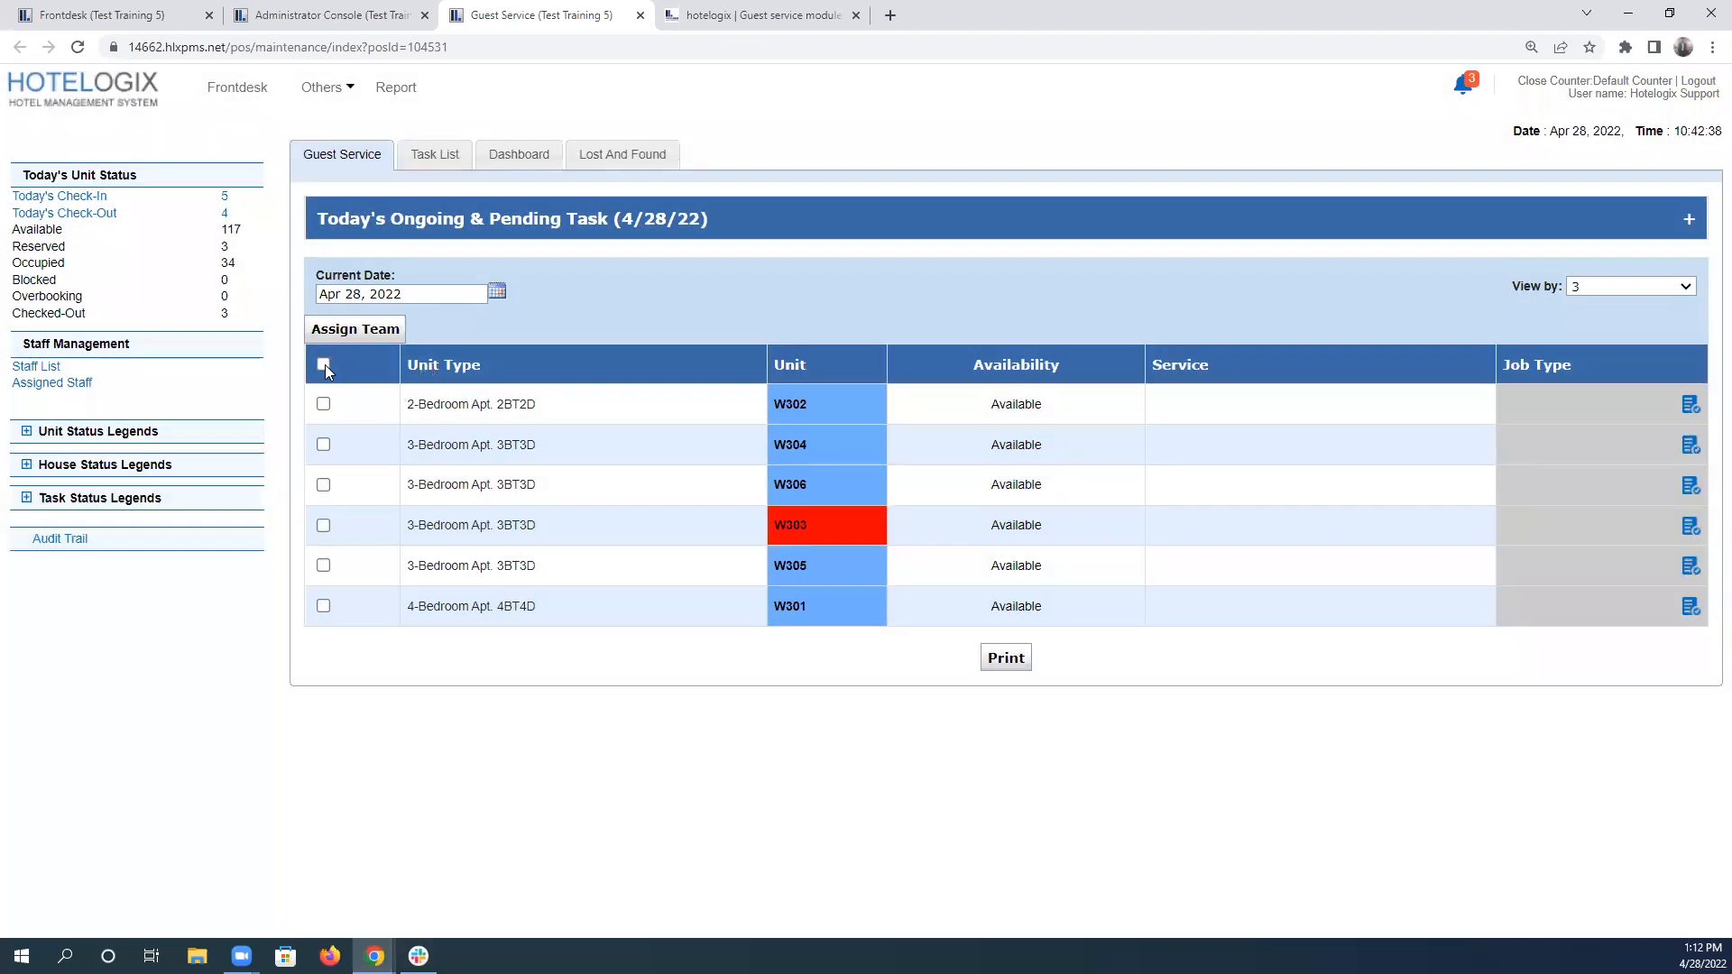
left_click(352, 332)
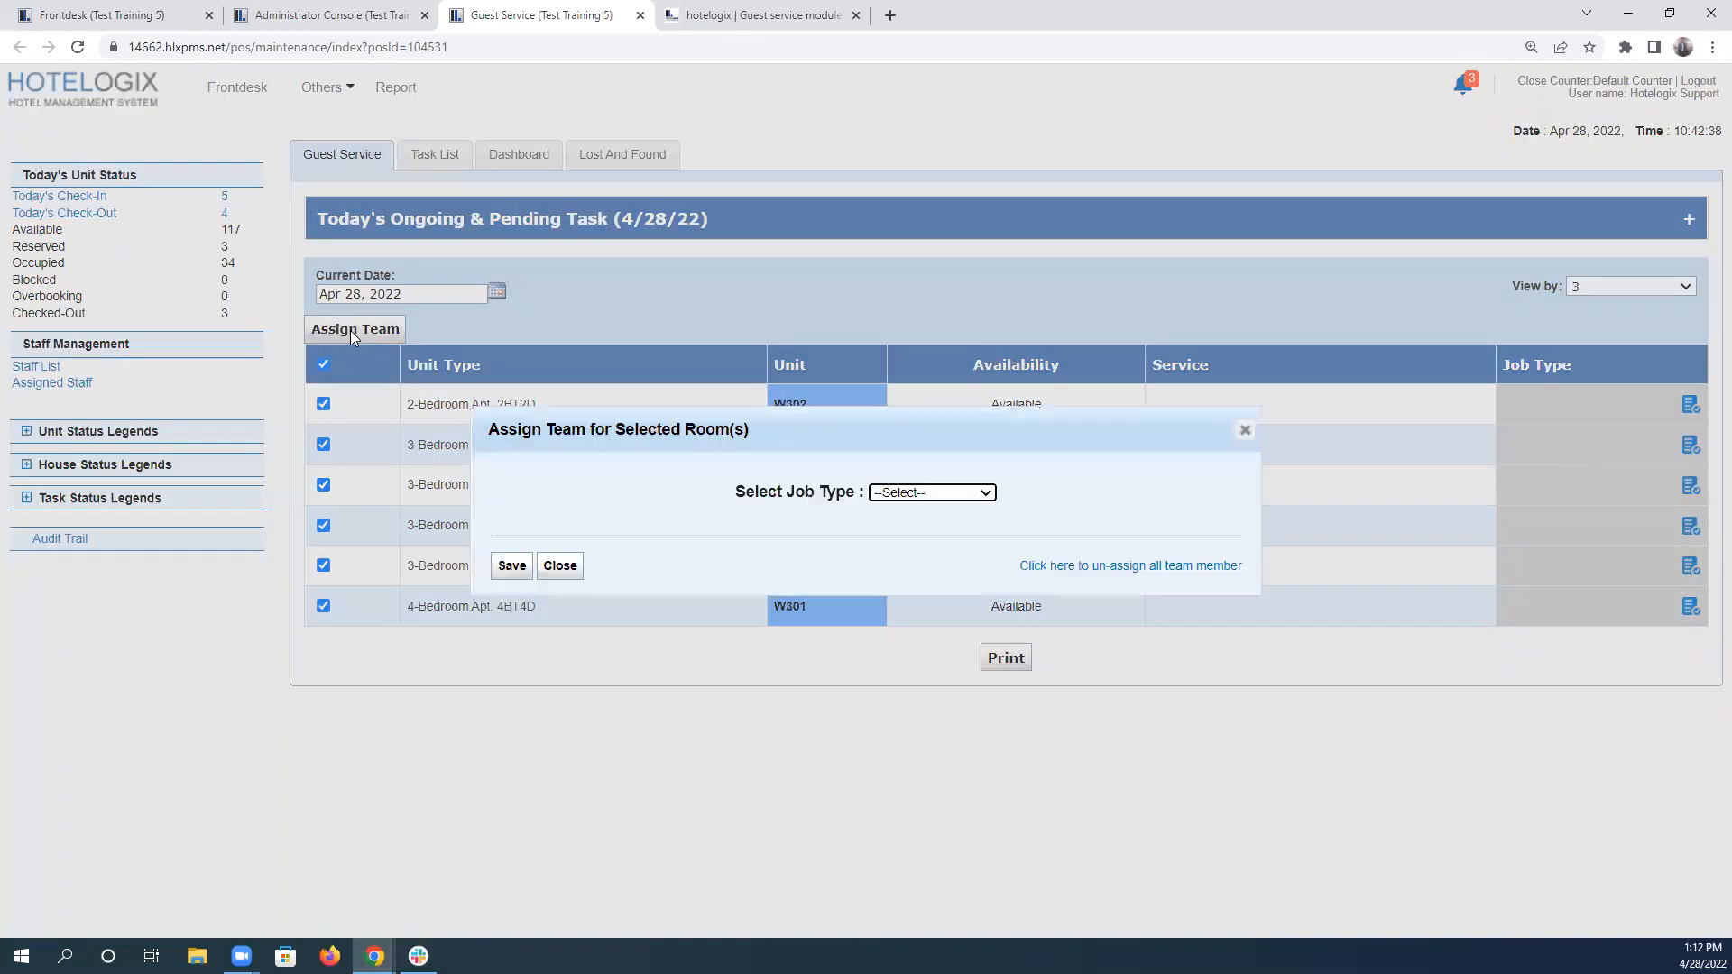
Choose Maintenance as the job type for the floor 3 units and deselect all staff members.
left_click(932, 495)
left_click(937, 543)
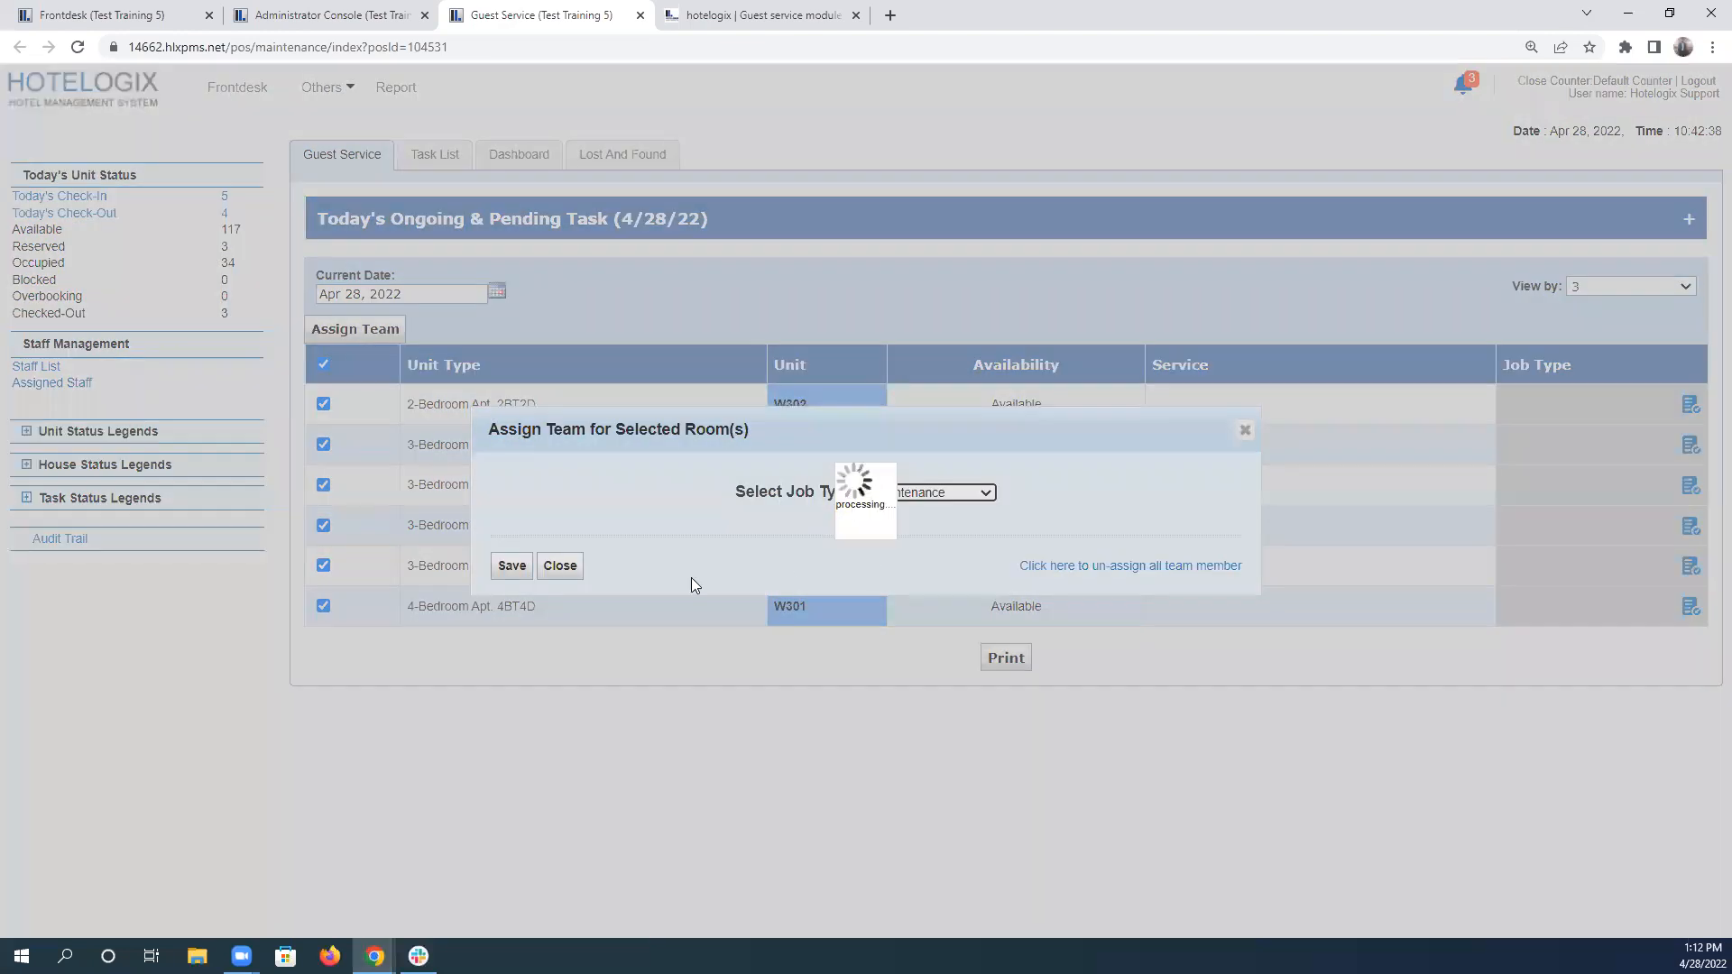
left_click(561, 543)
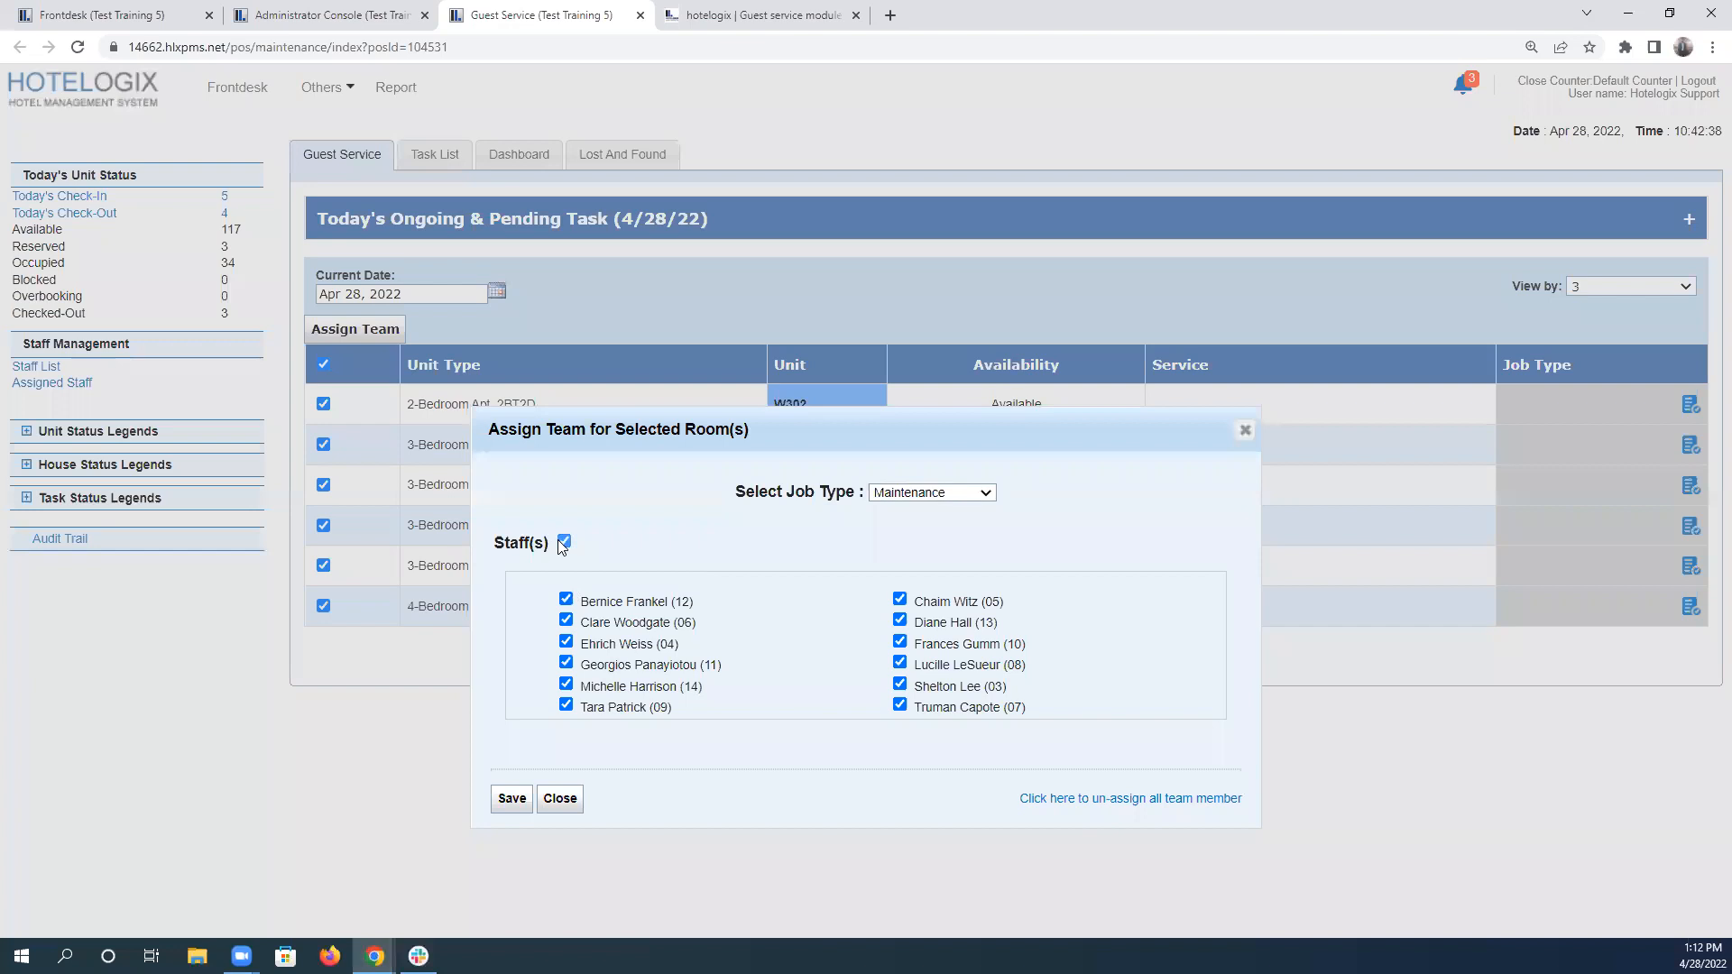
left_click(563, 543)
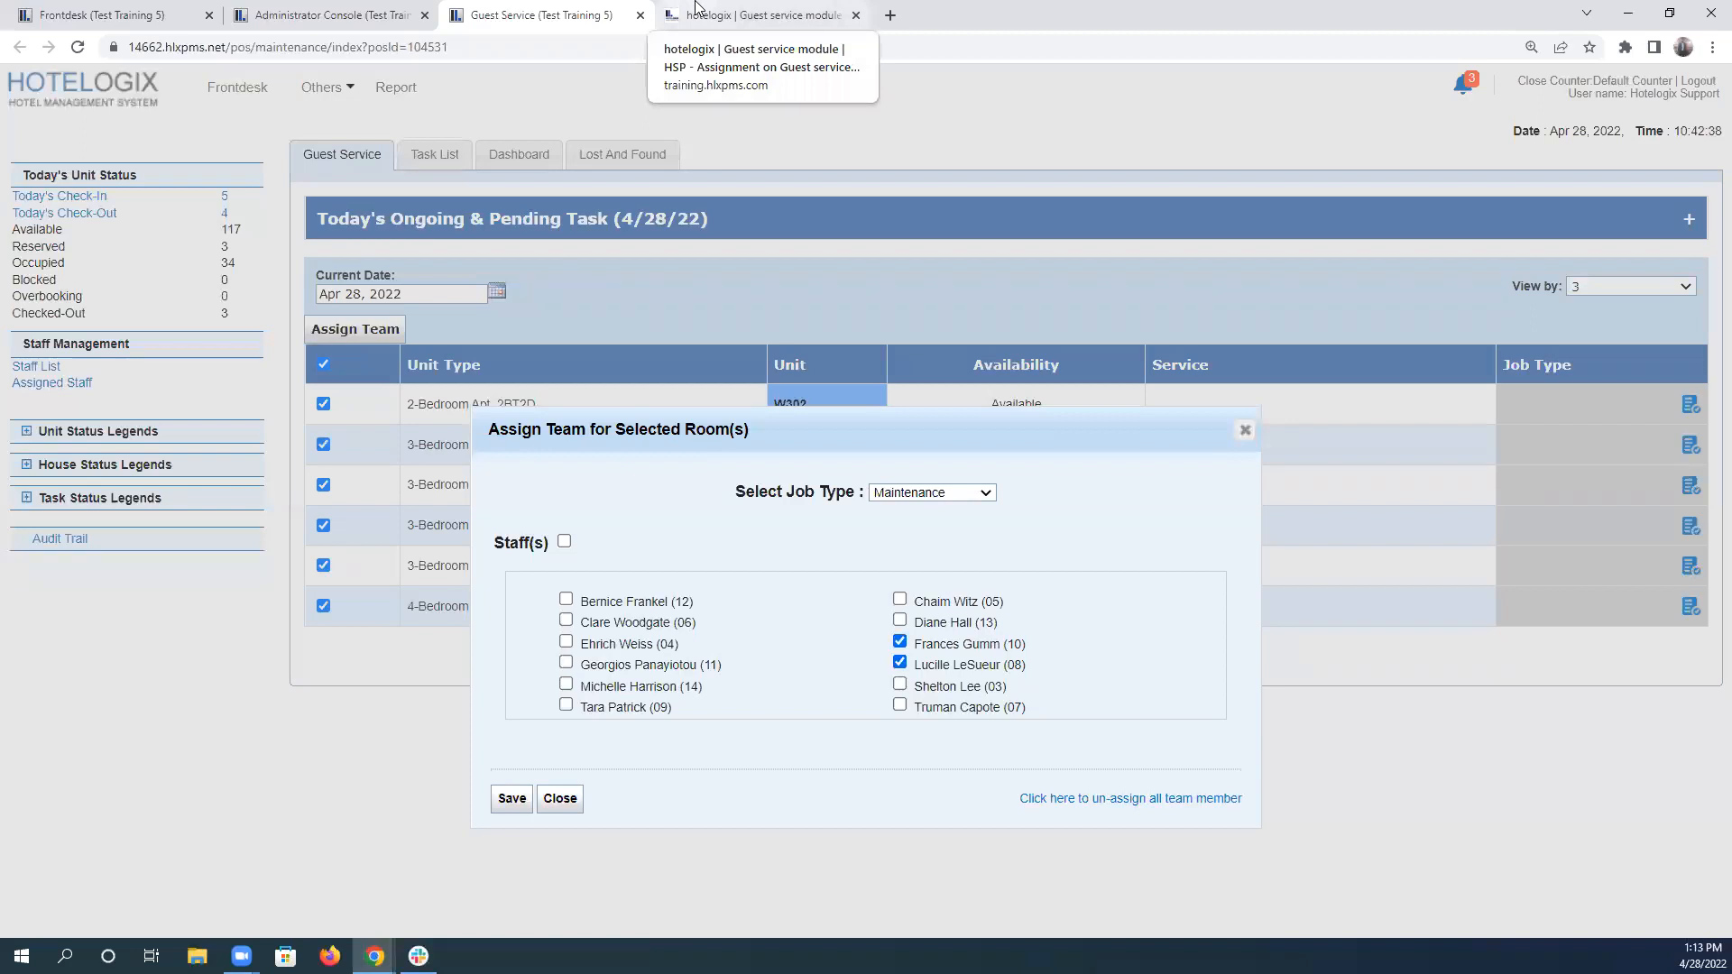
Select the three staff members rostered for the third floor in scenario 5, and save the team assignment.
left_click(695, 7)
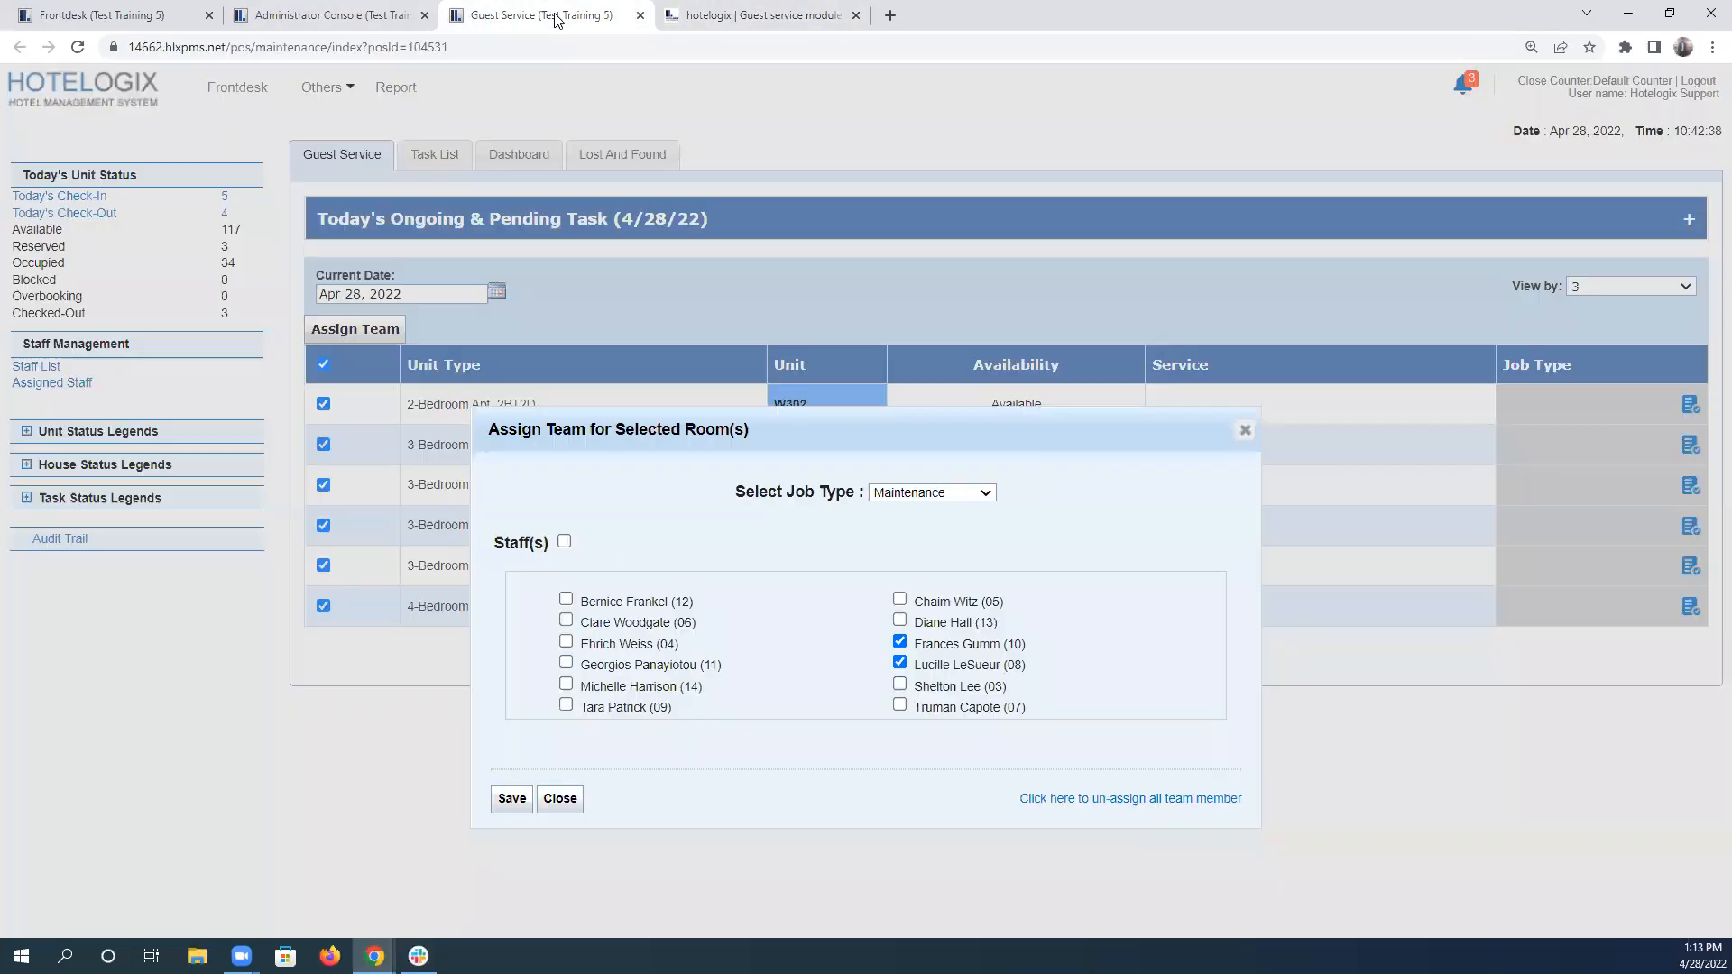
left_click(552, 16)
left_click(567, 705)
left_click(512, 800)
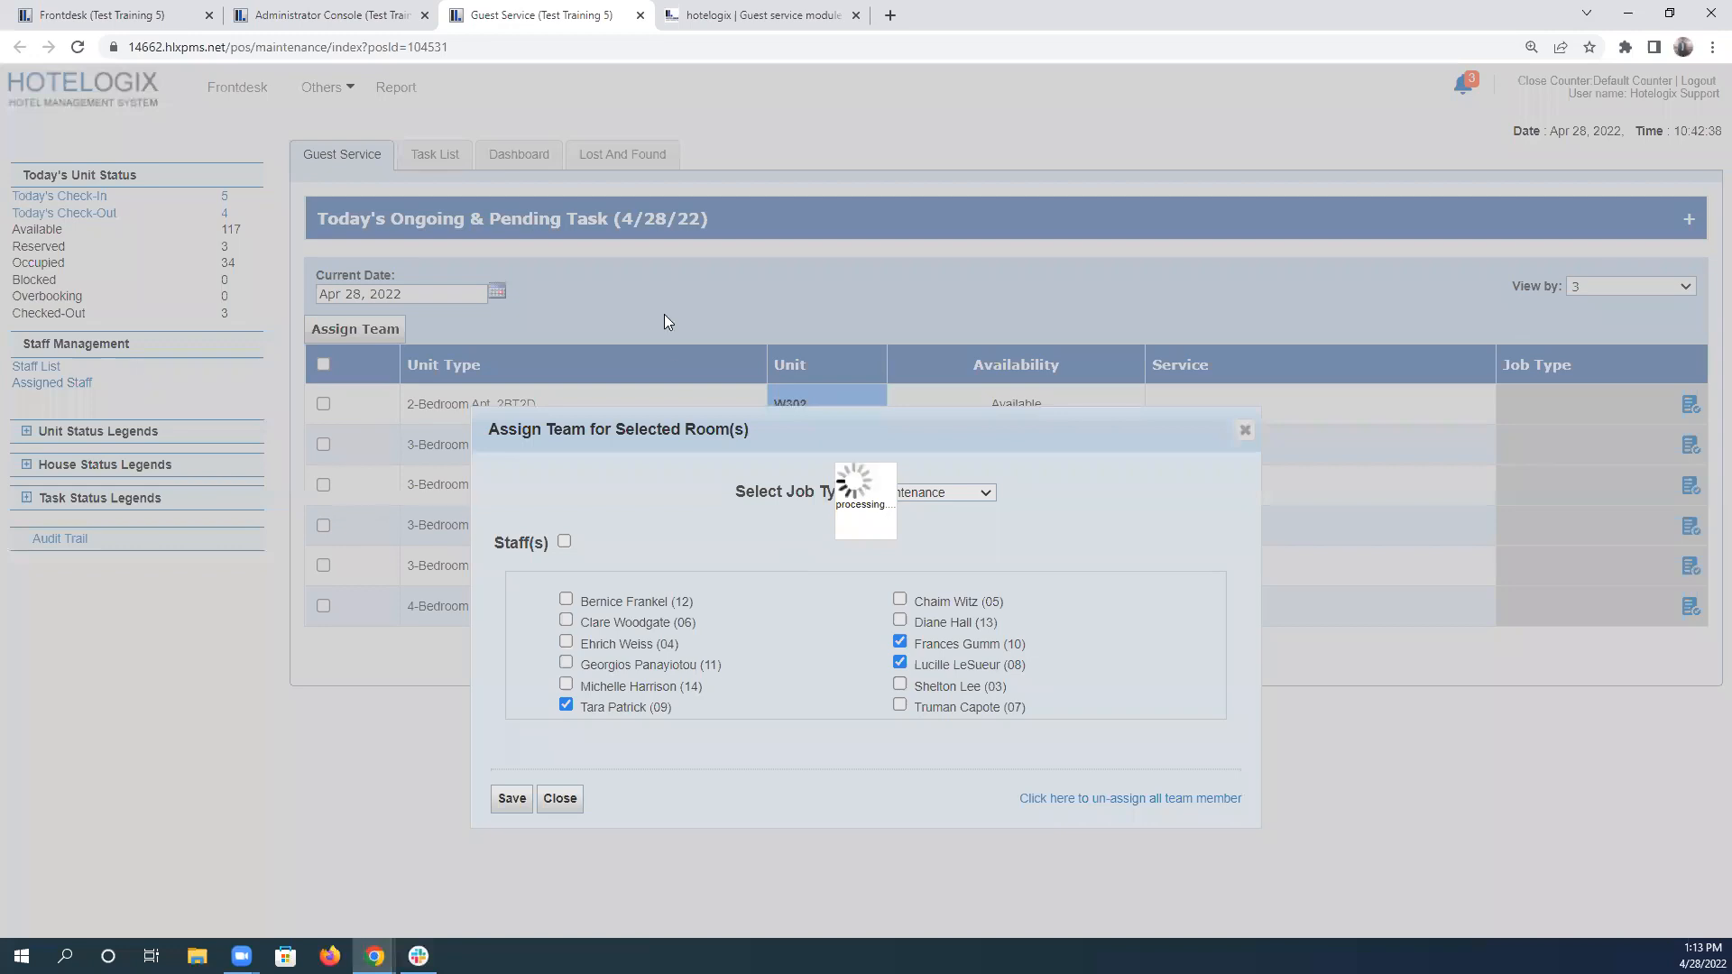
Highlight the three fourth-floor staff names in scenario 5, then close the third-floor team assignment dialog.
left_click(728, 12)
scroll(290, 659, "down", 2)
left_click(131, 557)
left_click_drag(155, 556, 330, 604)
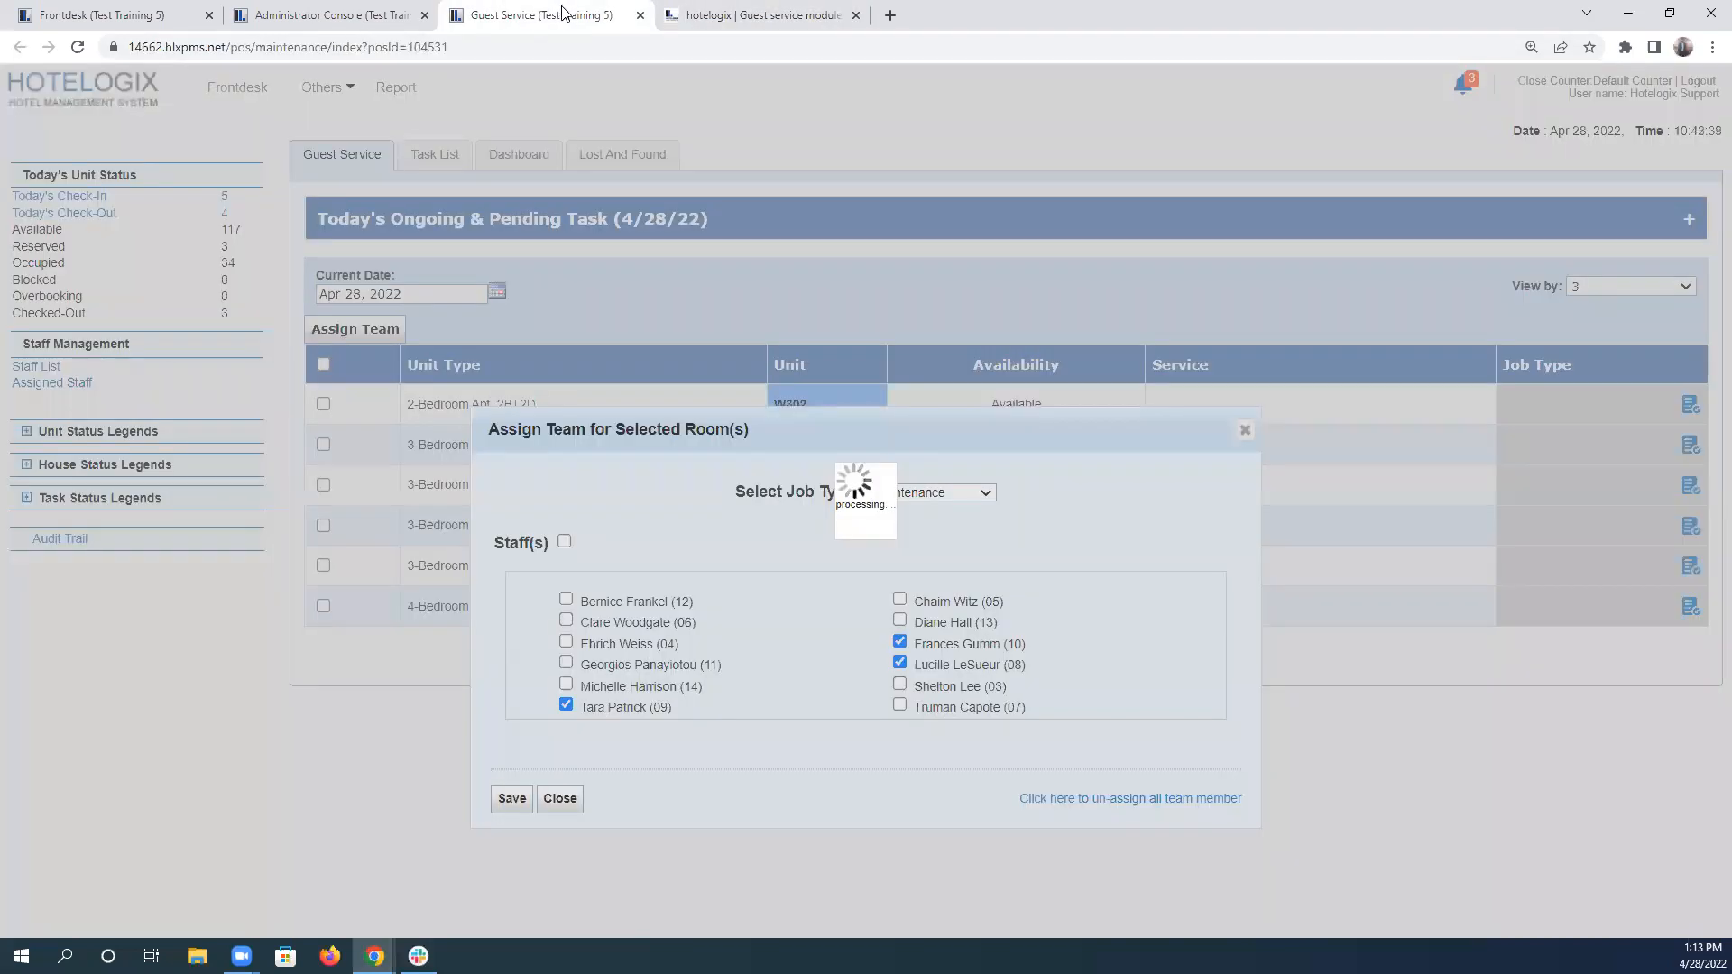
left_click(555, 10)
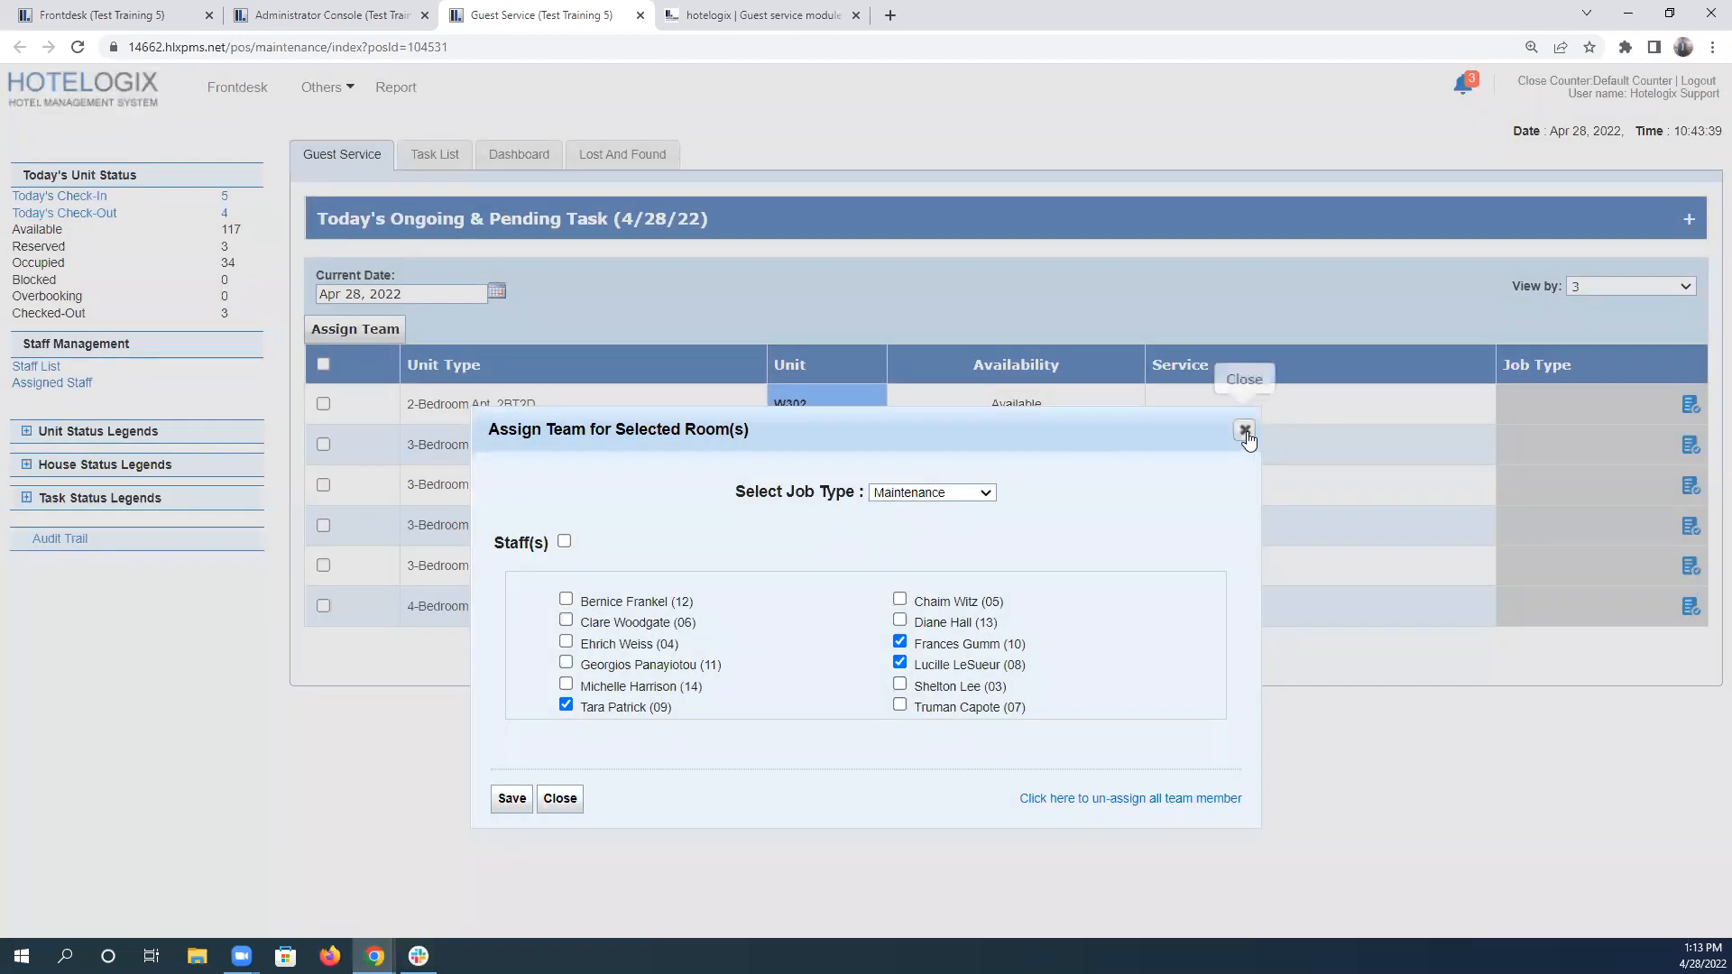
left_click(1246, 432)
List the floor 4 units, then select them all and open their team assignment.
left_click(1667, 298)
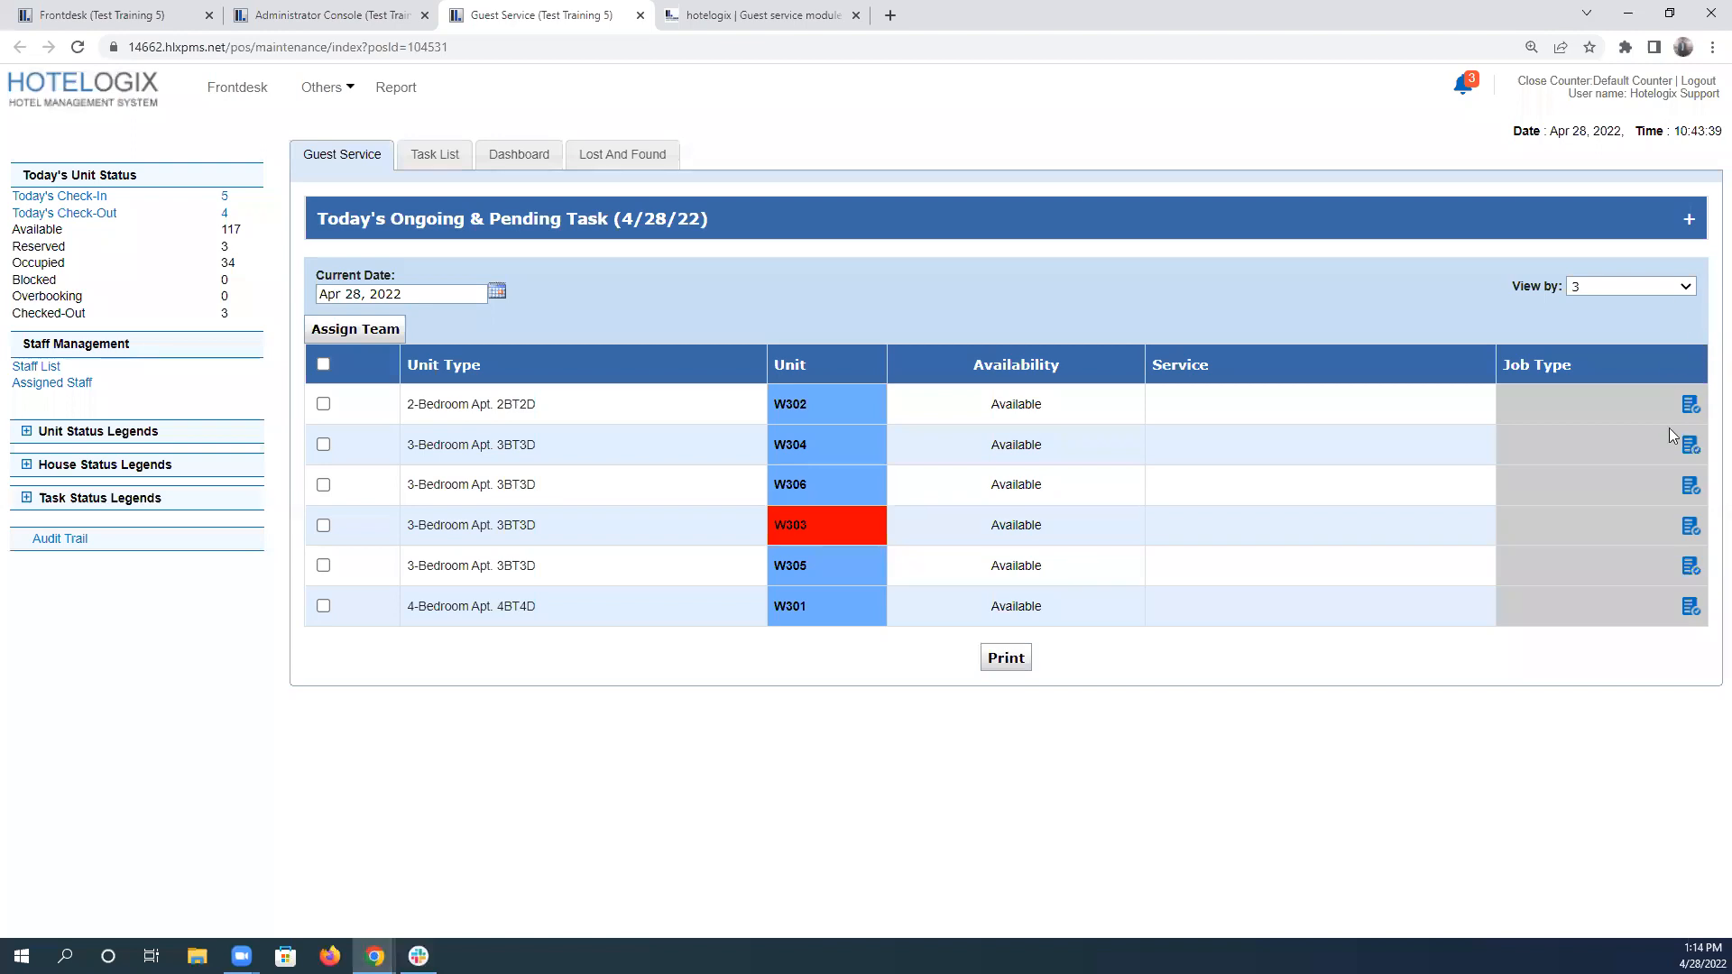
scroll(1613, 525, "down", 1)
scroll(1612, 525, "down", 1)
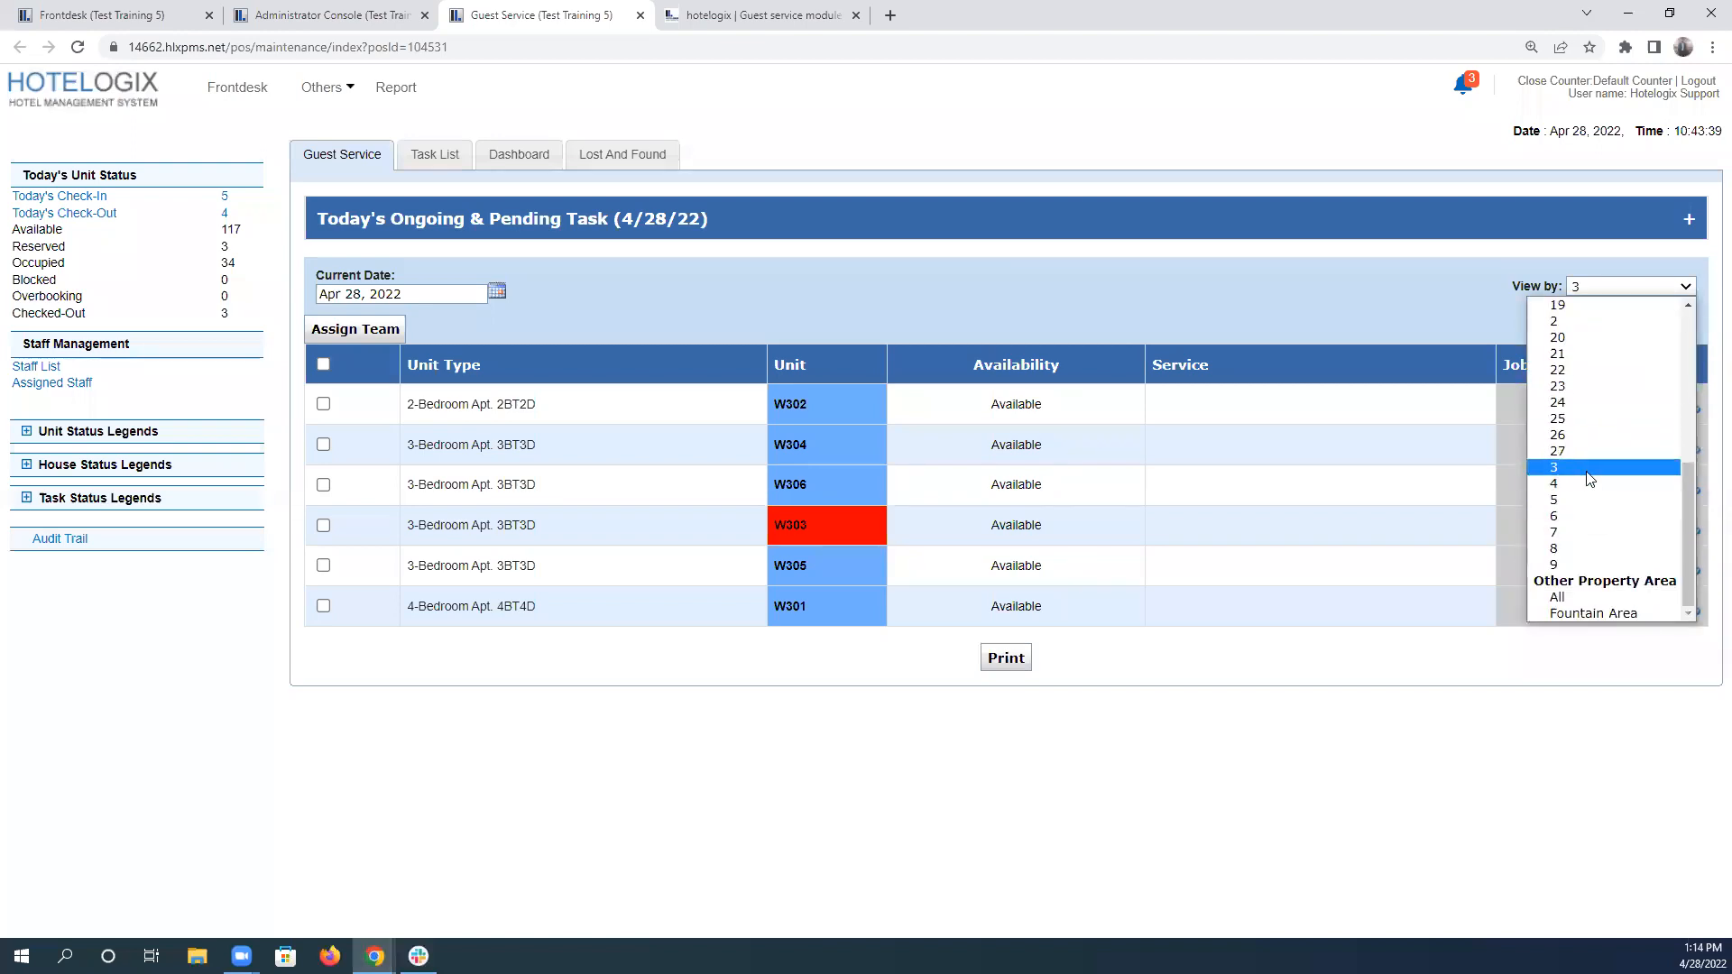
left_click(1597, 473)
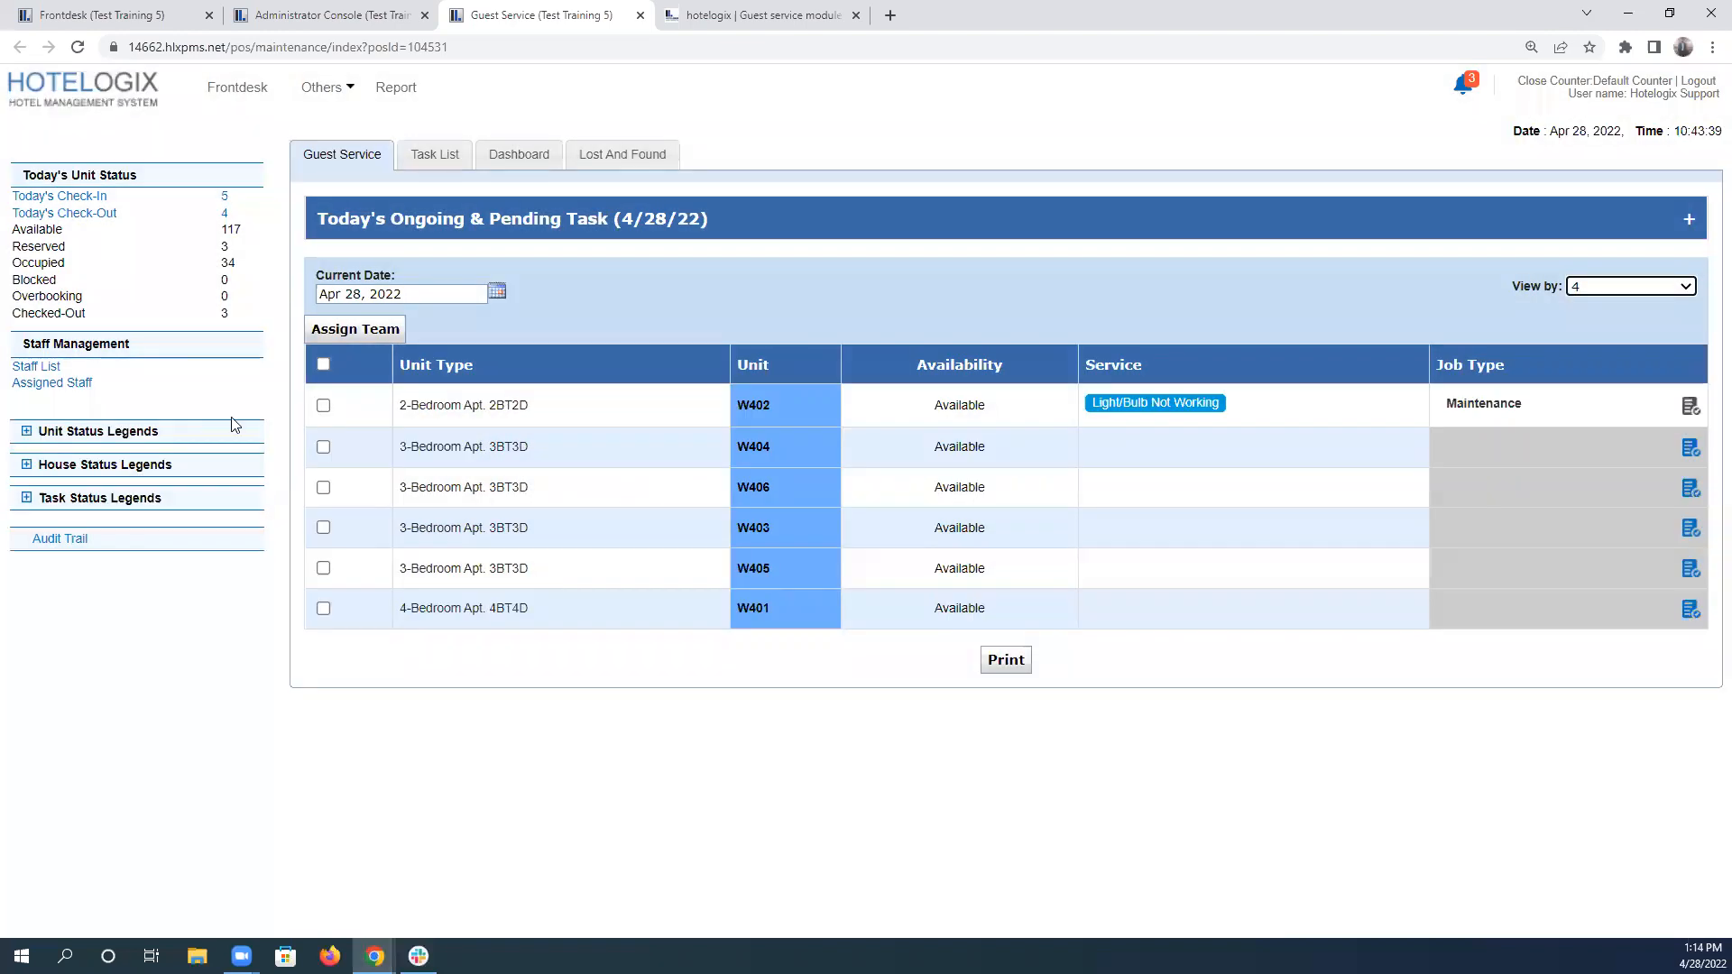
left_click(323, 365)
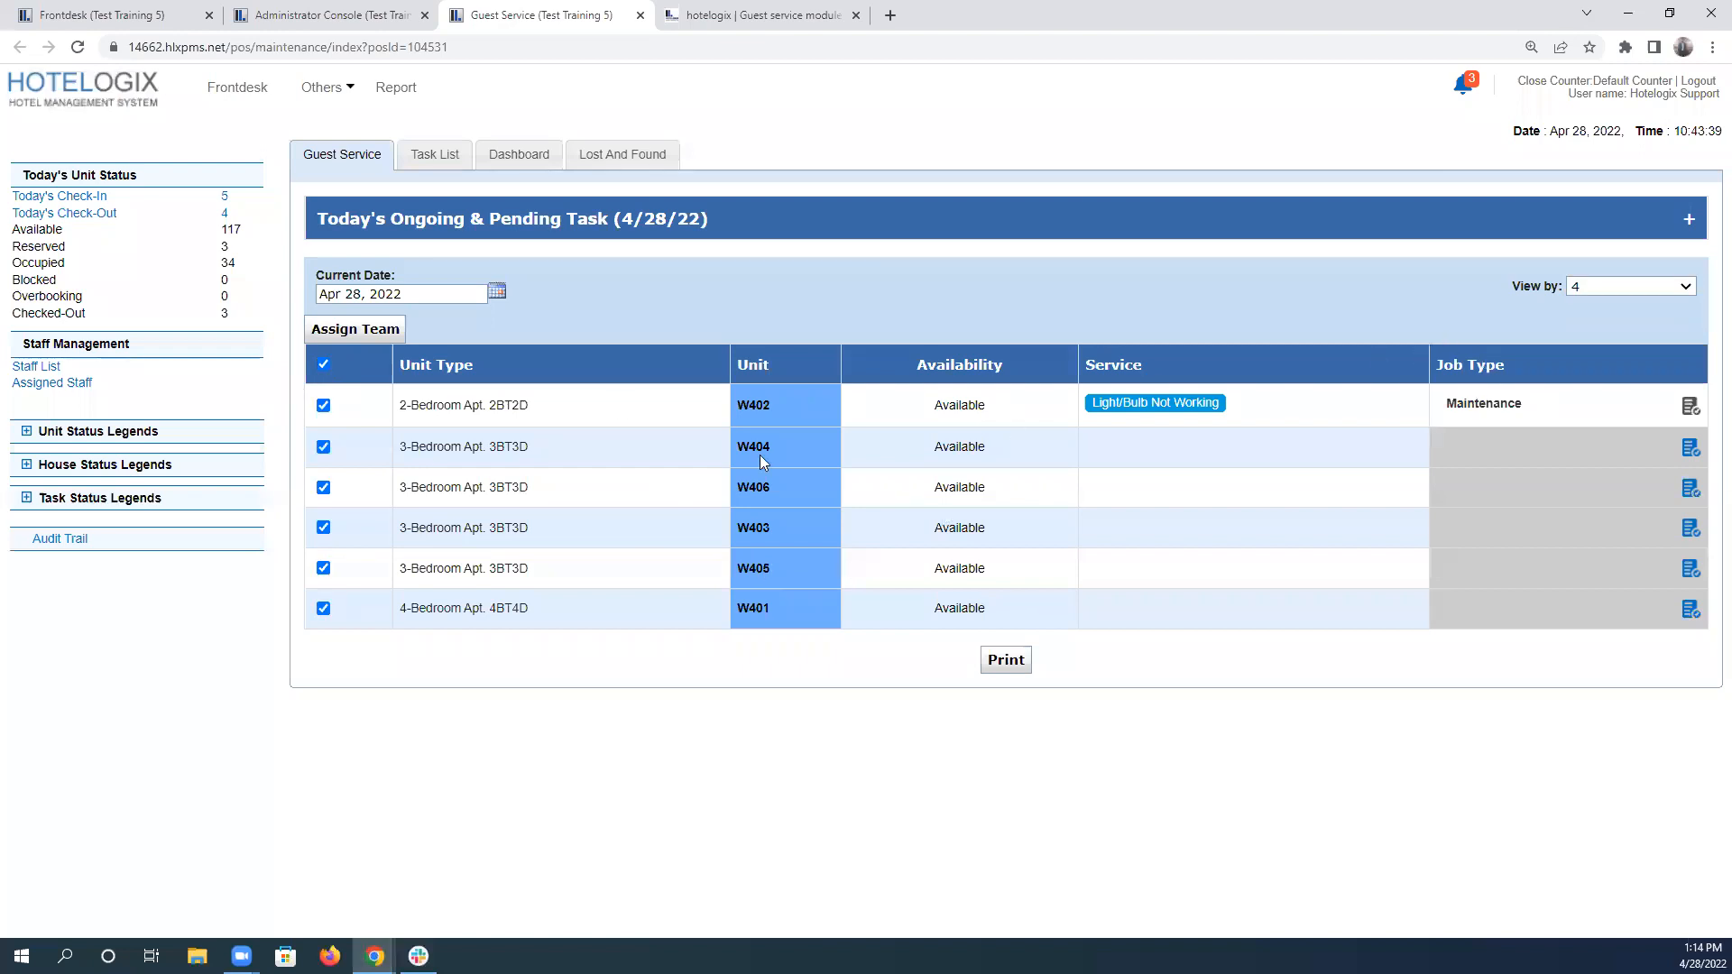
left_click(379, 334)
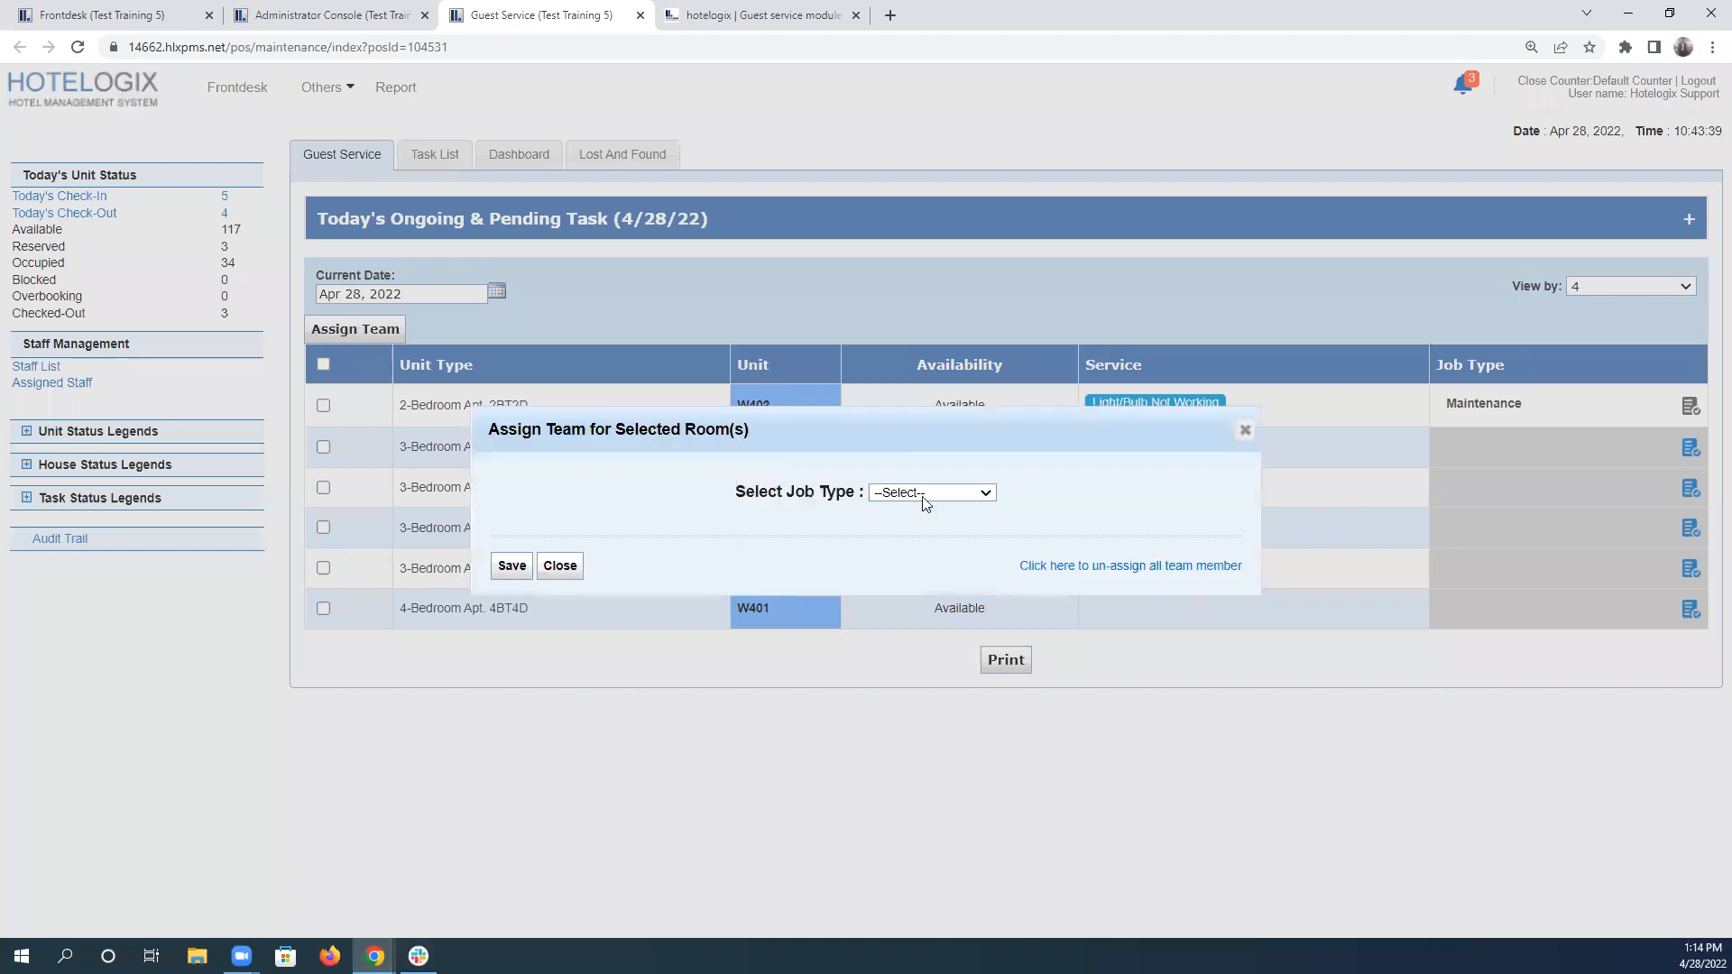
Choose Maintenance as the job type for the floor 4 units and clear the whole staff selection.
left_click(922, 493)
left_click(938, 542)
left_click(565, 542)
left_click(565, 543)
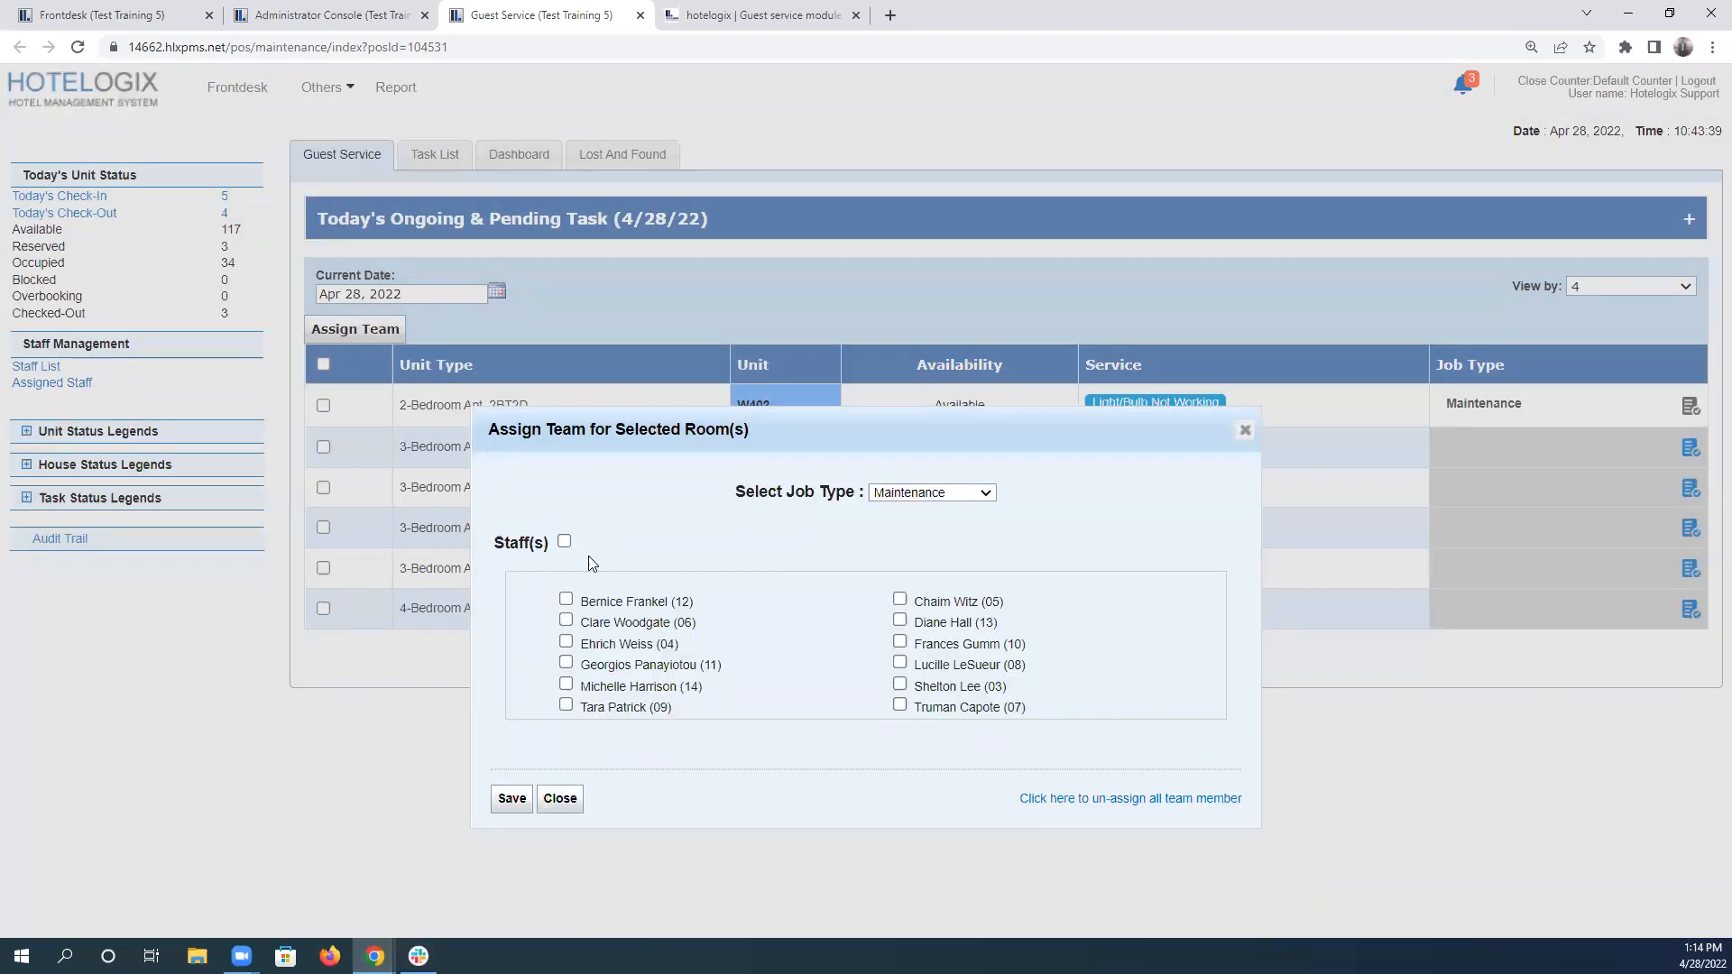
left_click(565, 542)
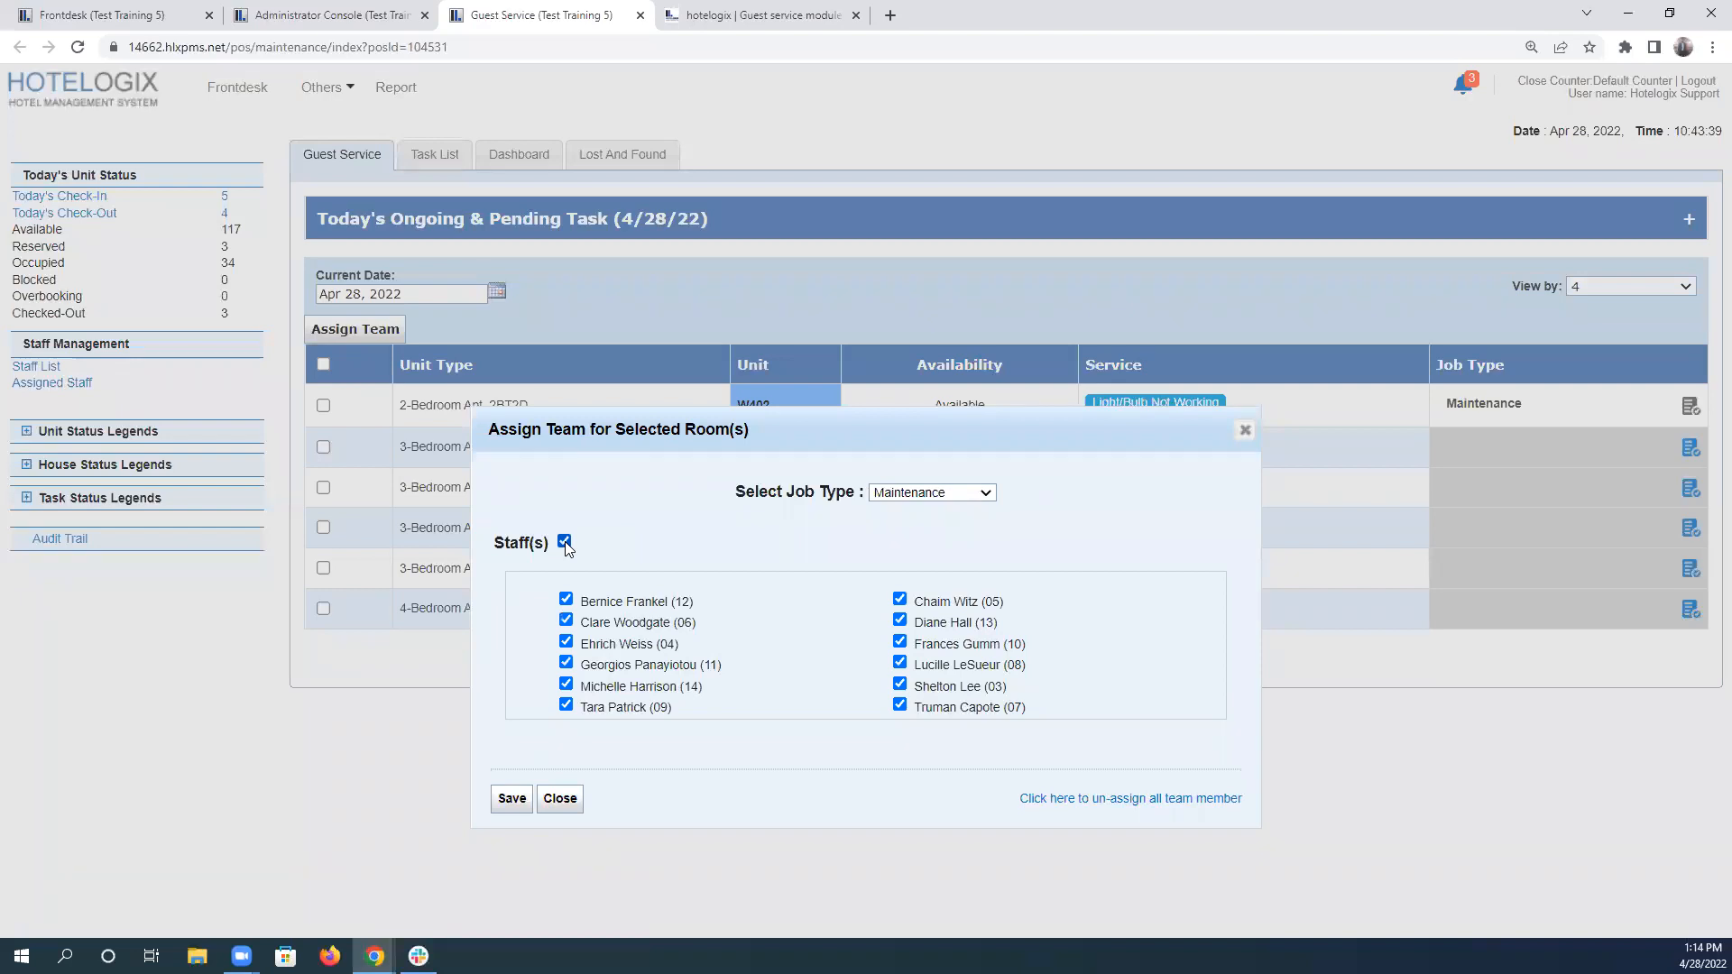
left_click(564, 542)
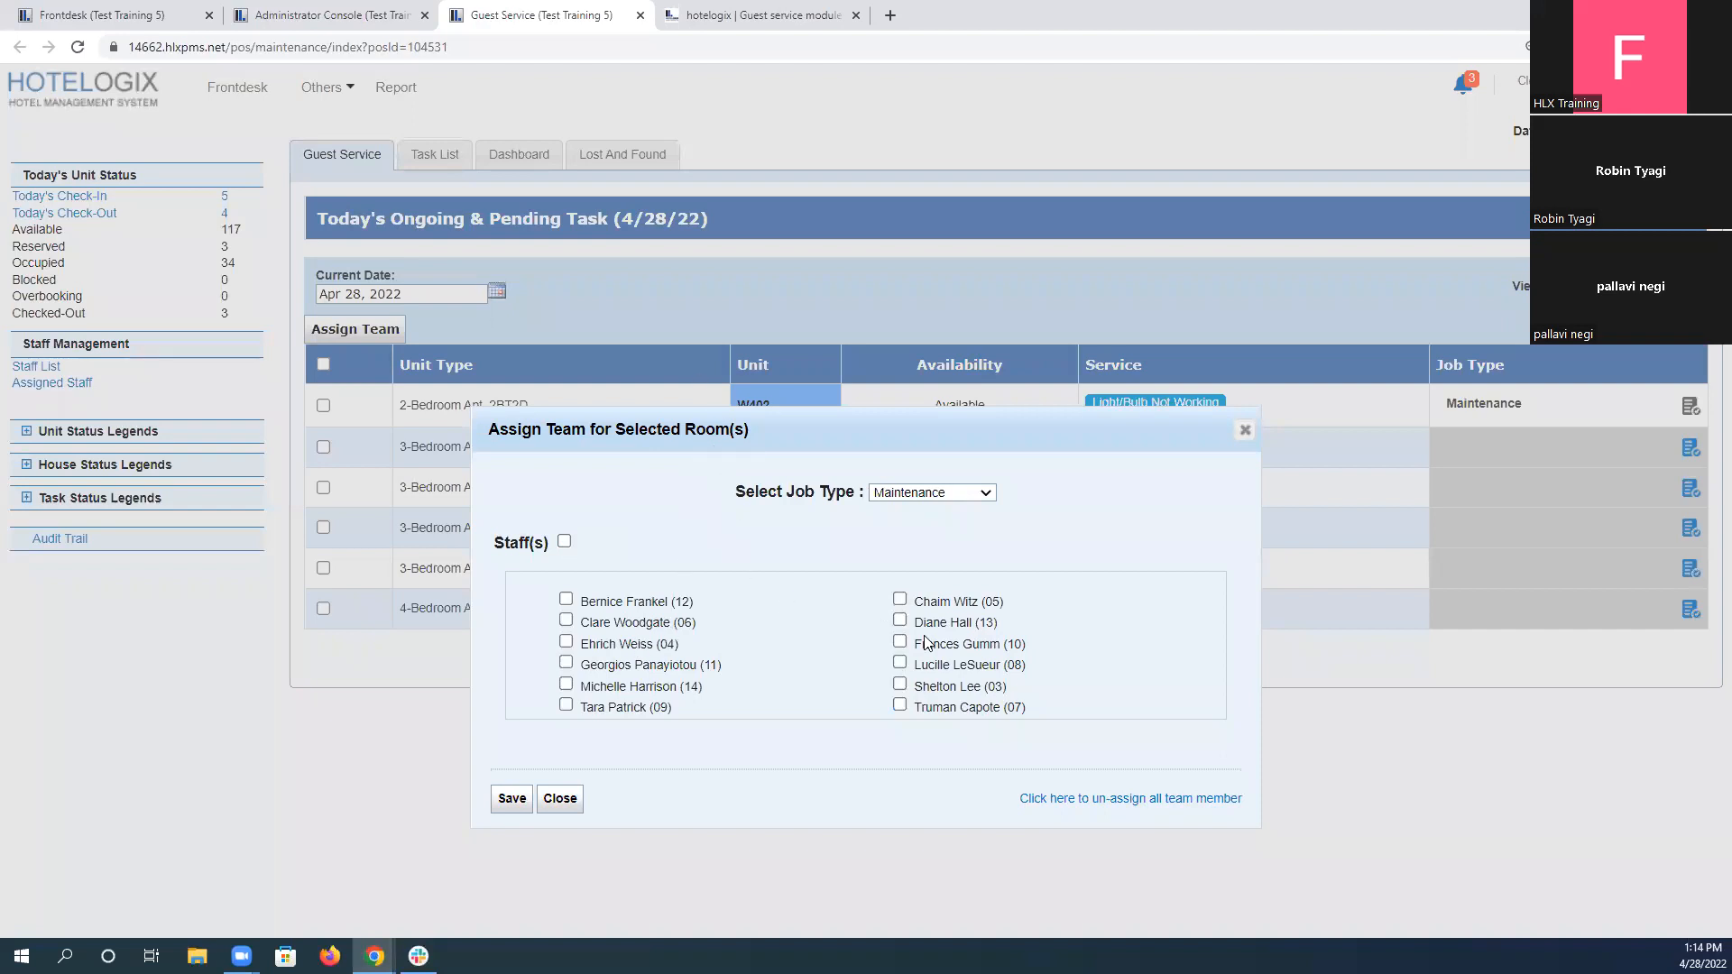
Select the two available staff members from the fourth-floor roster plus one substitute, and save the floor 4 team assignment.
left_click(746, 14)
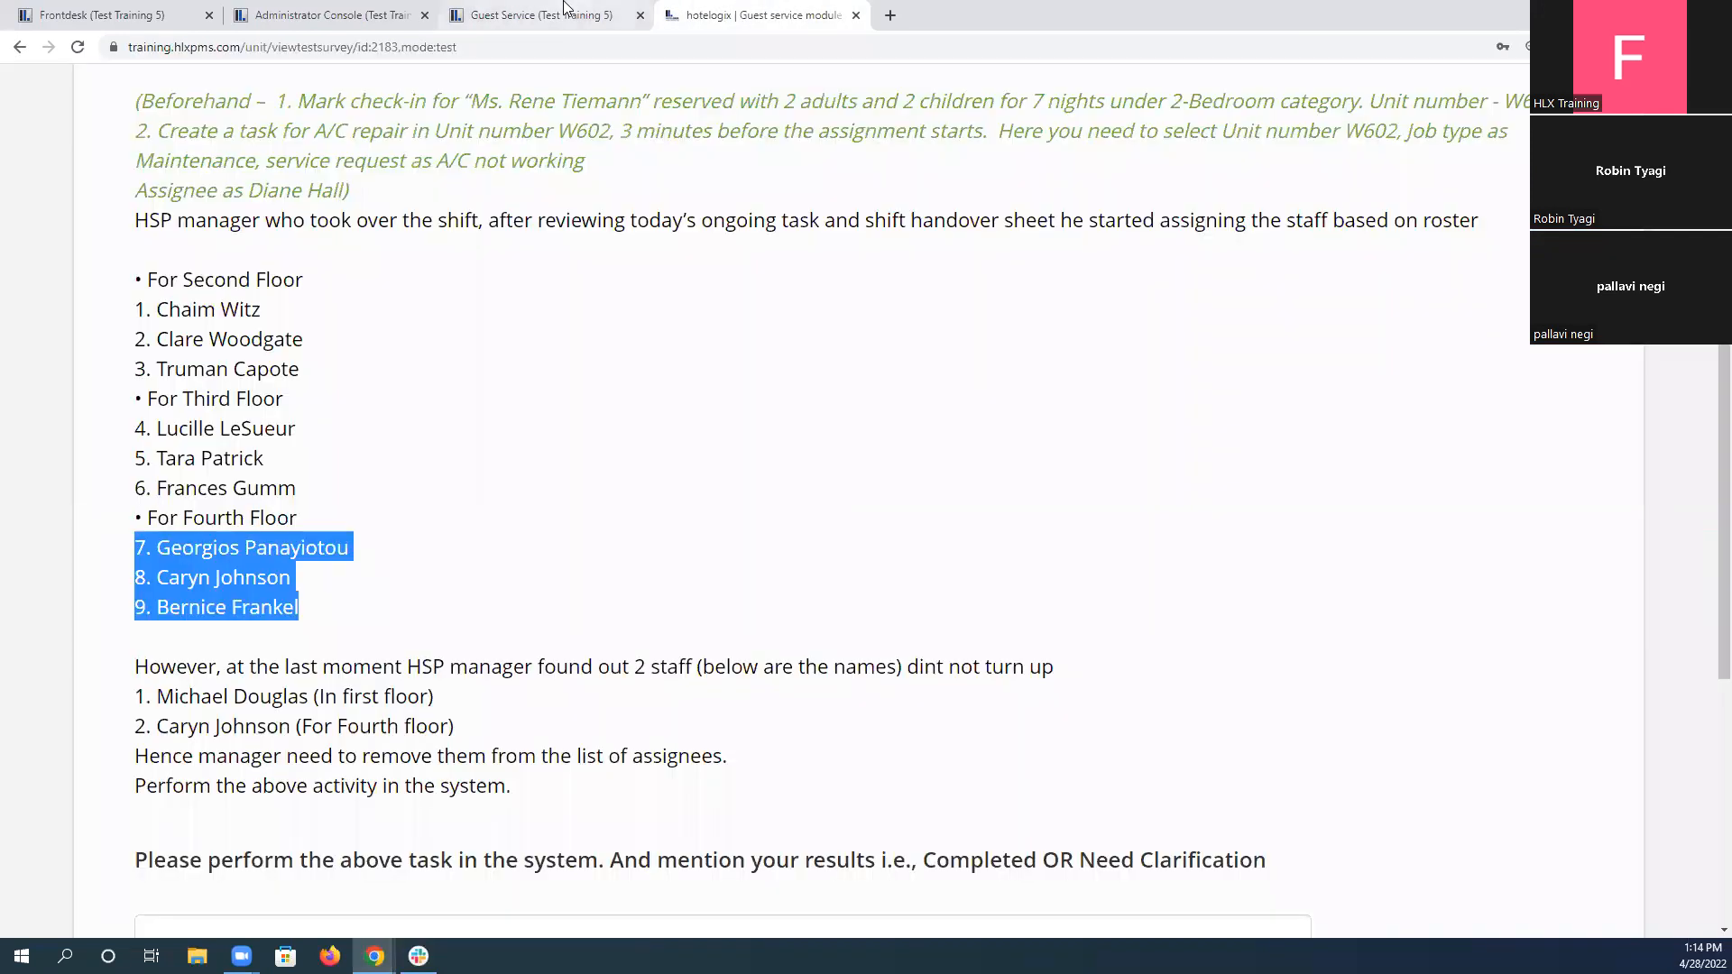
left_click(565, 9)
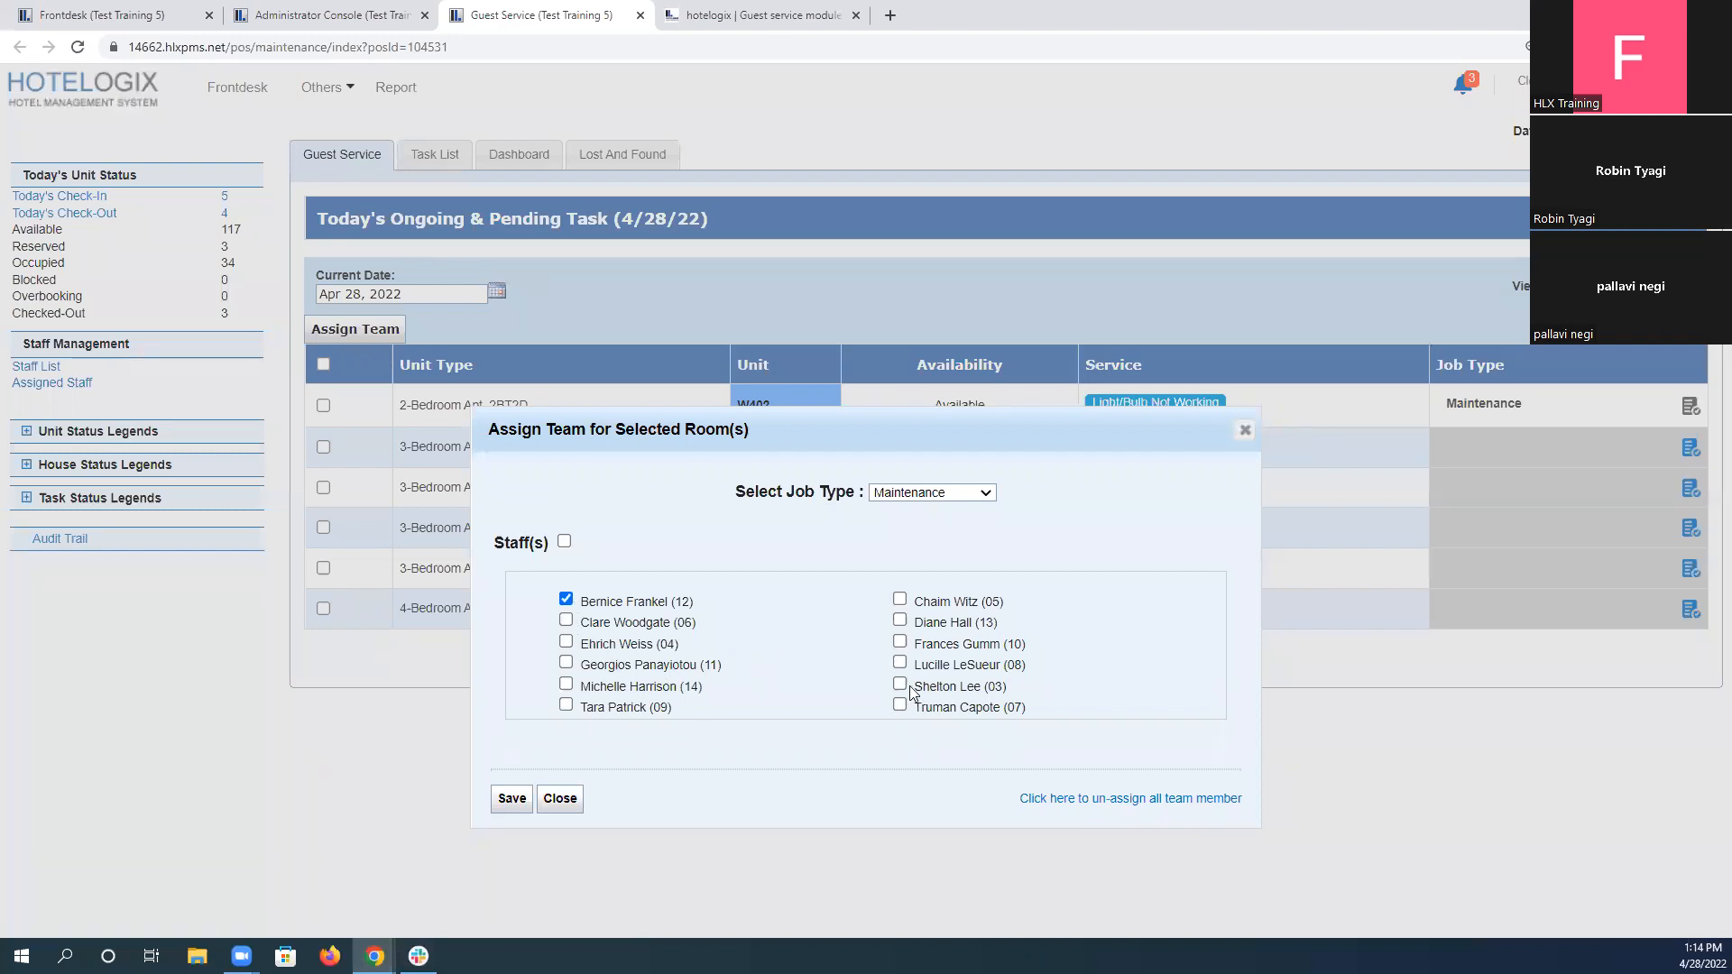
left_click(794, 15)
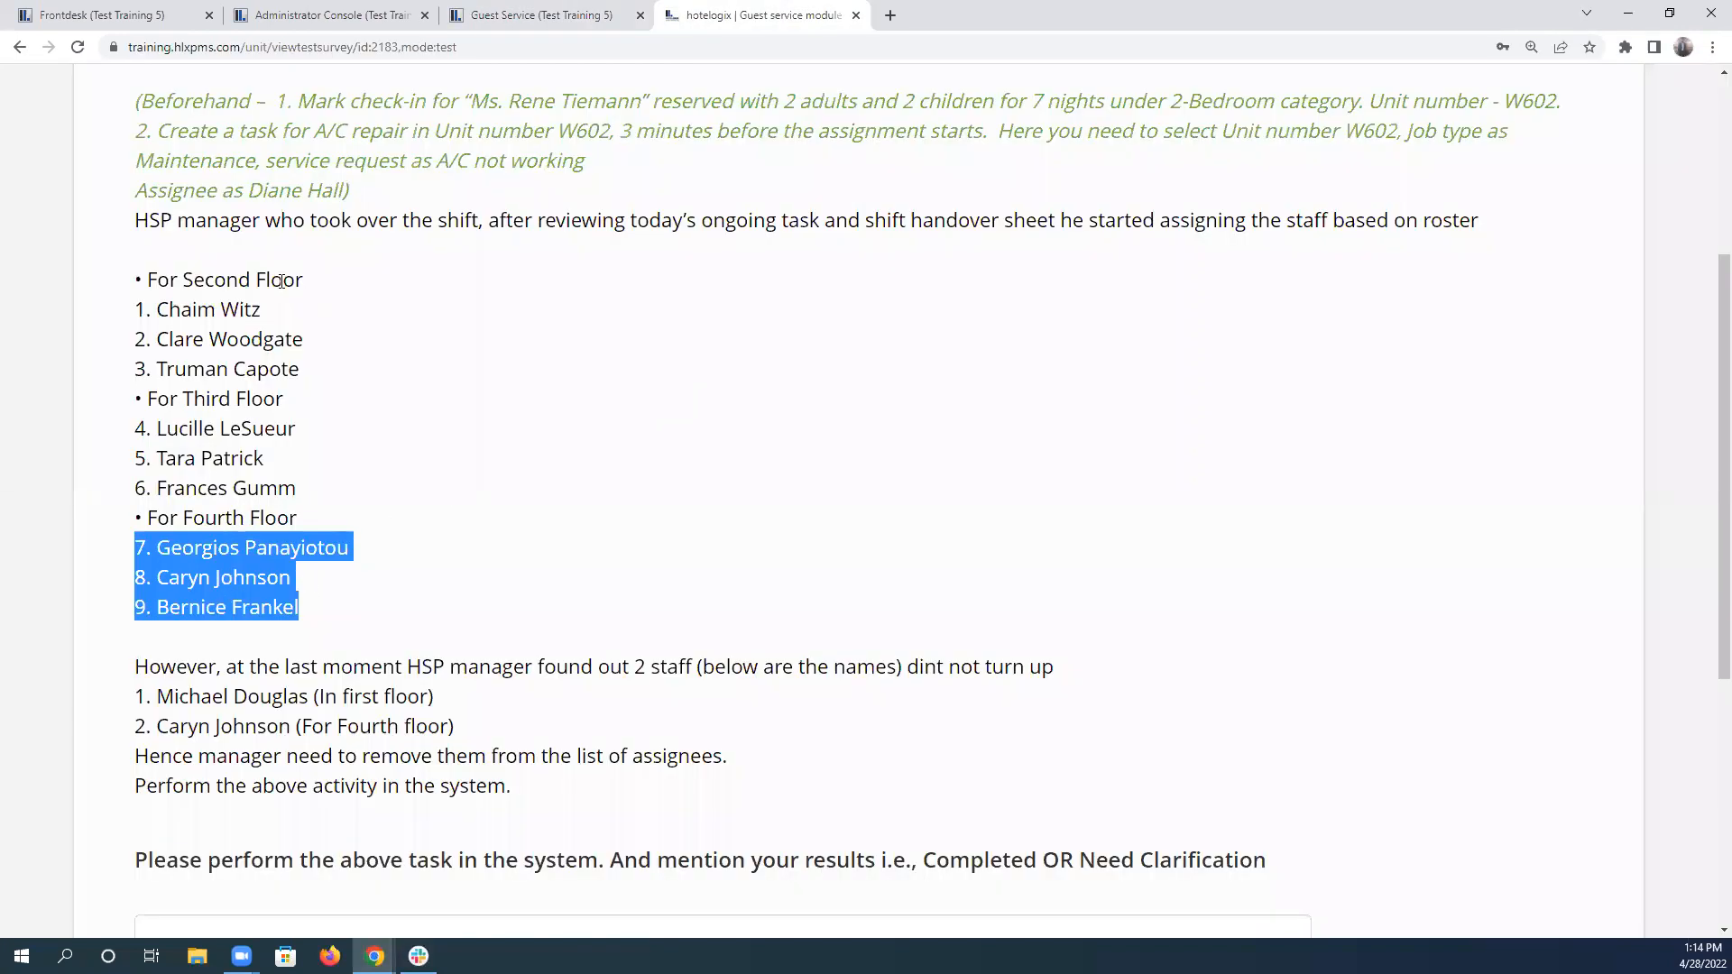
left_click(532, 14)
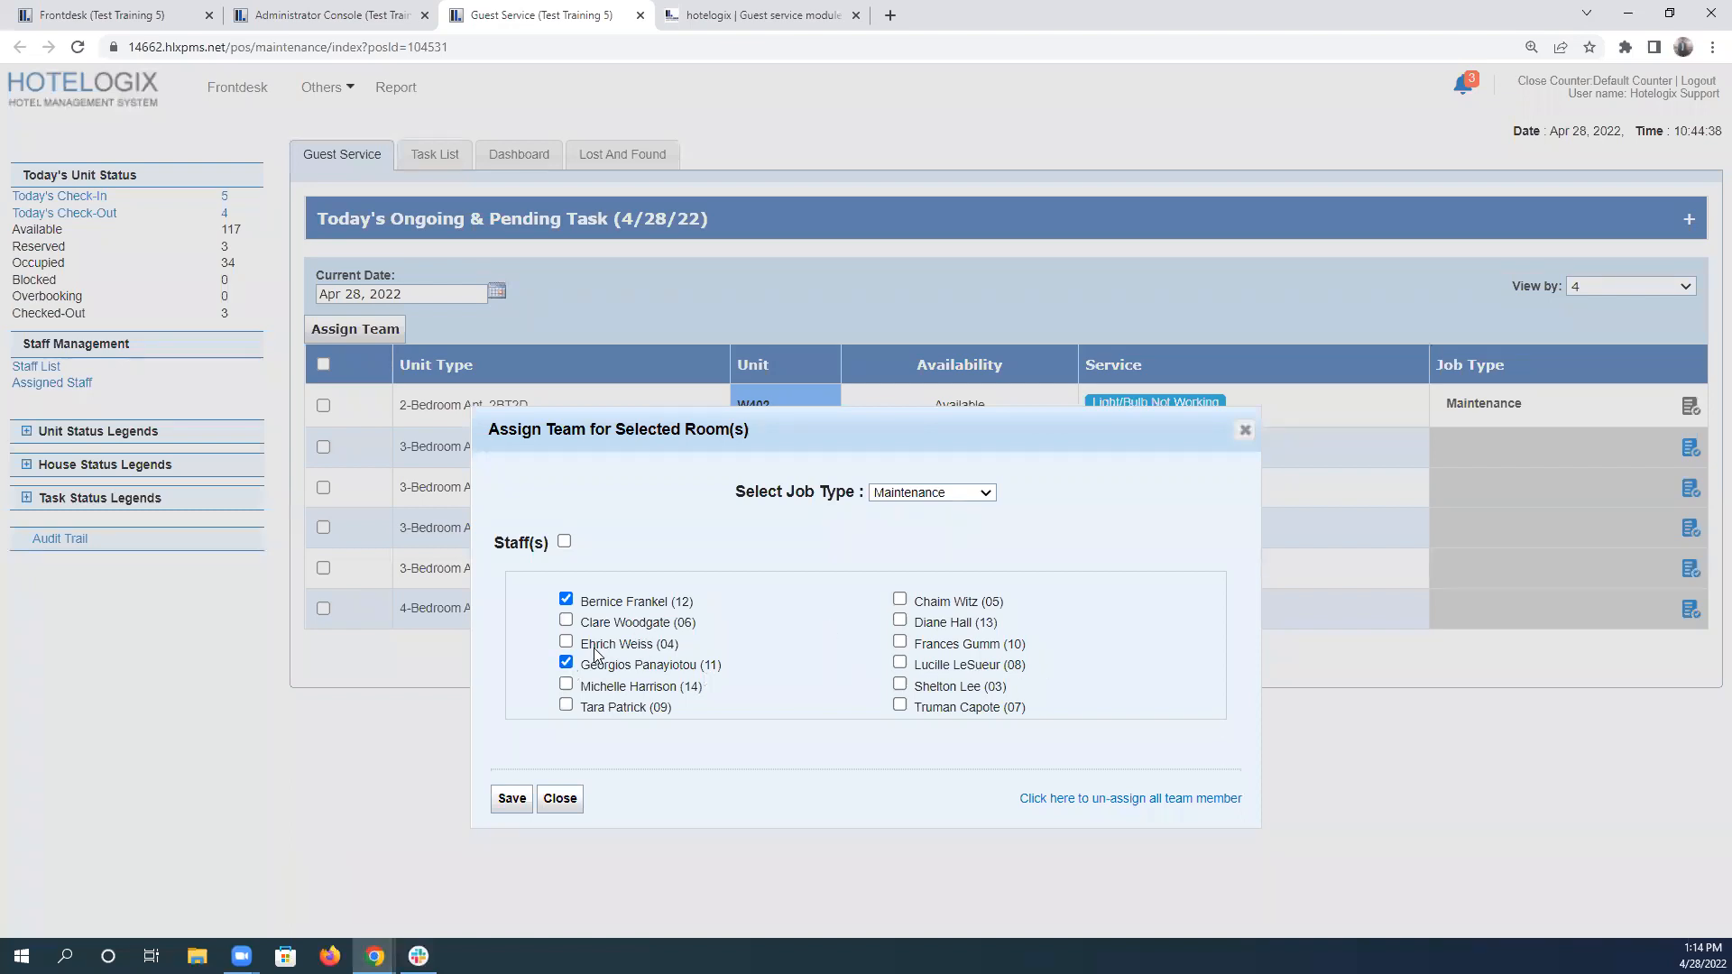
left_click(566, 642)
left_click(517, 799)
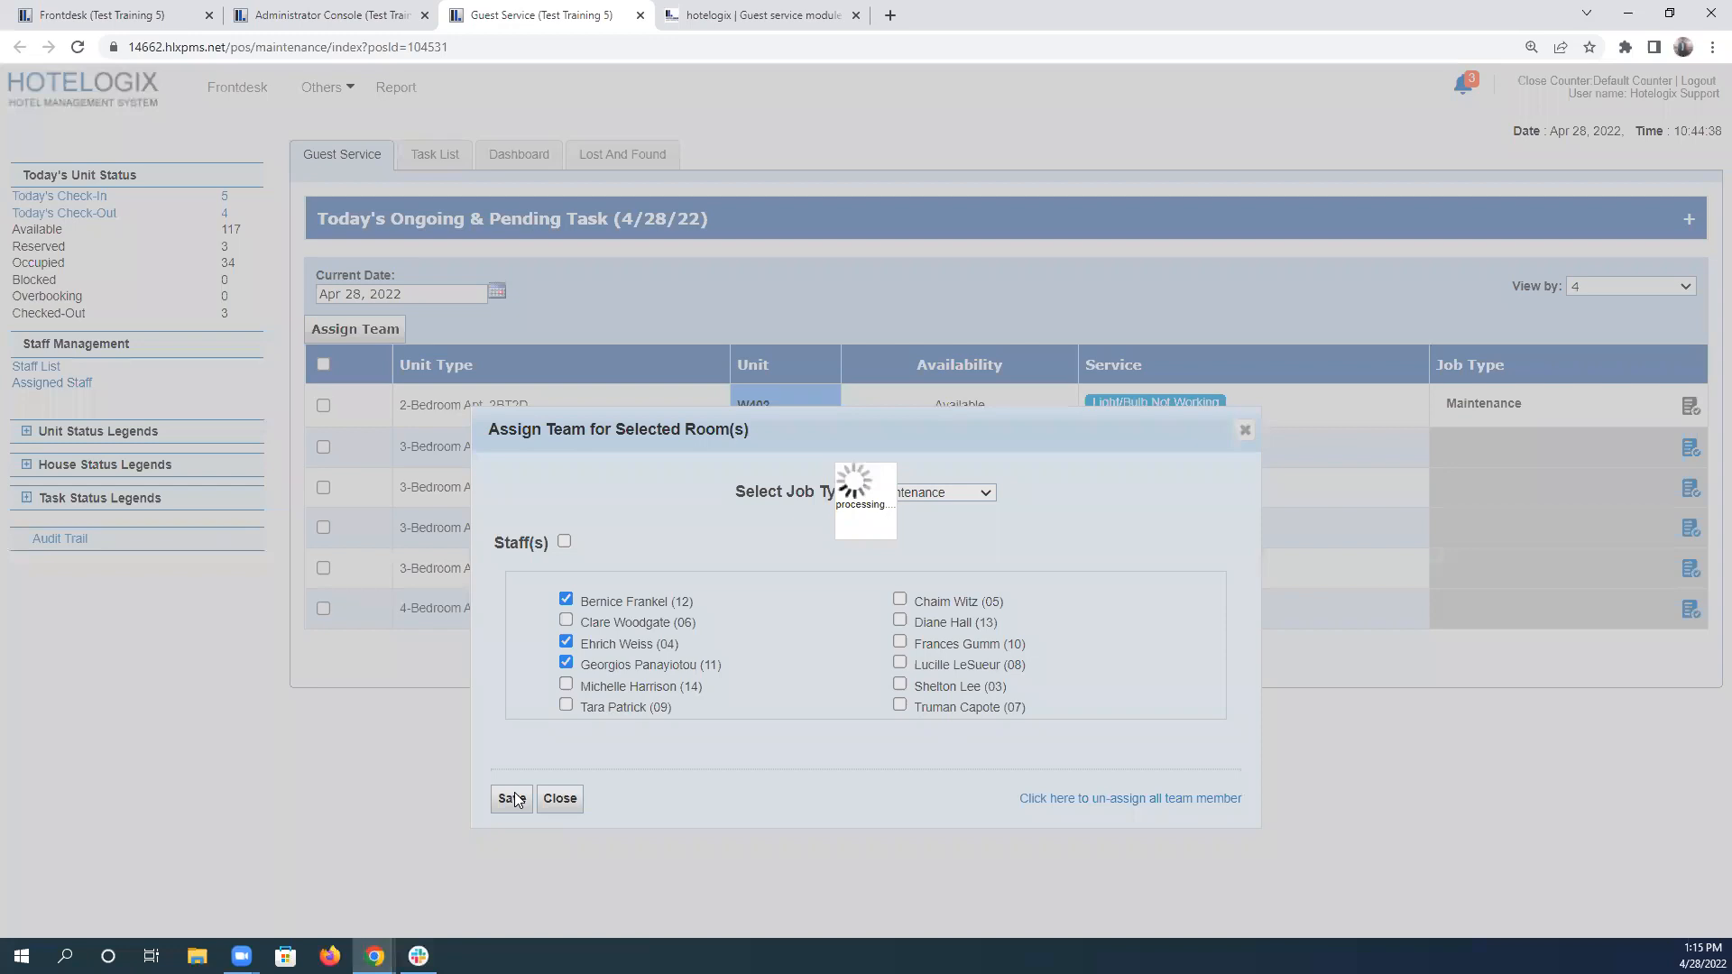
Review scenario 5's roster instructions, highlighting them from the shift takeover sentence through the last fourth-floor name.
left_click(761, 8)
left_click_drag(139, 219, 351, 607)
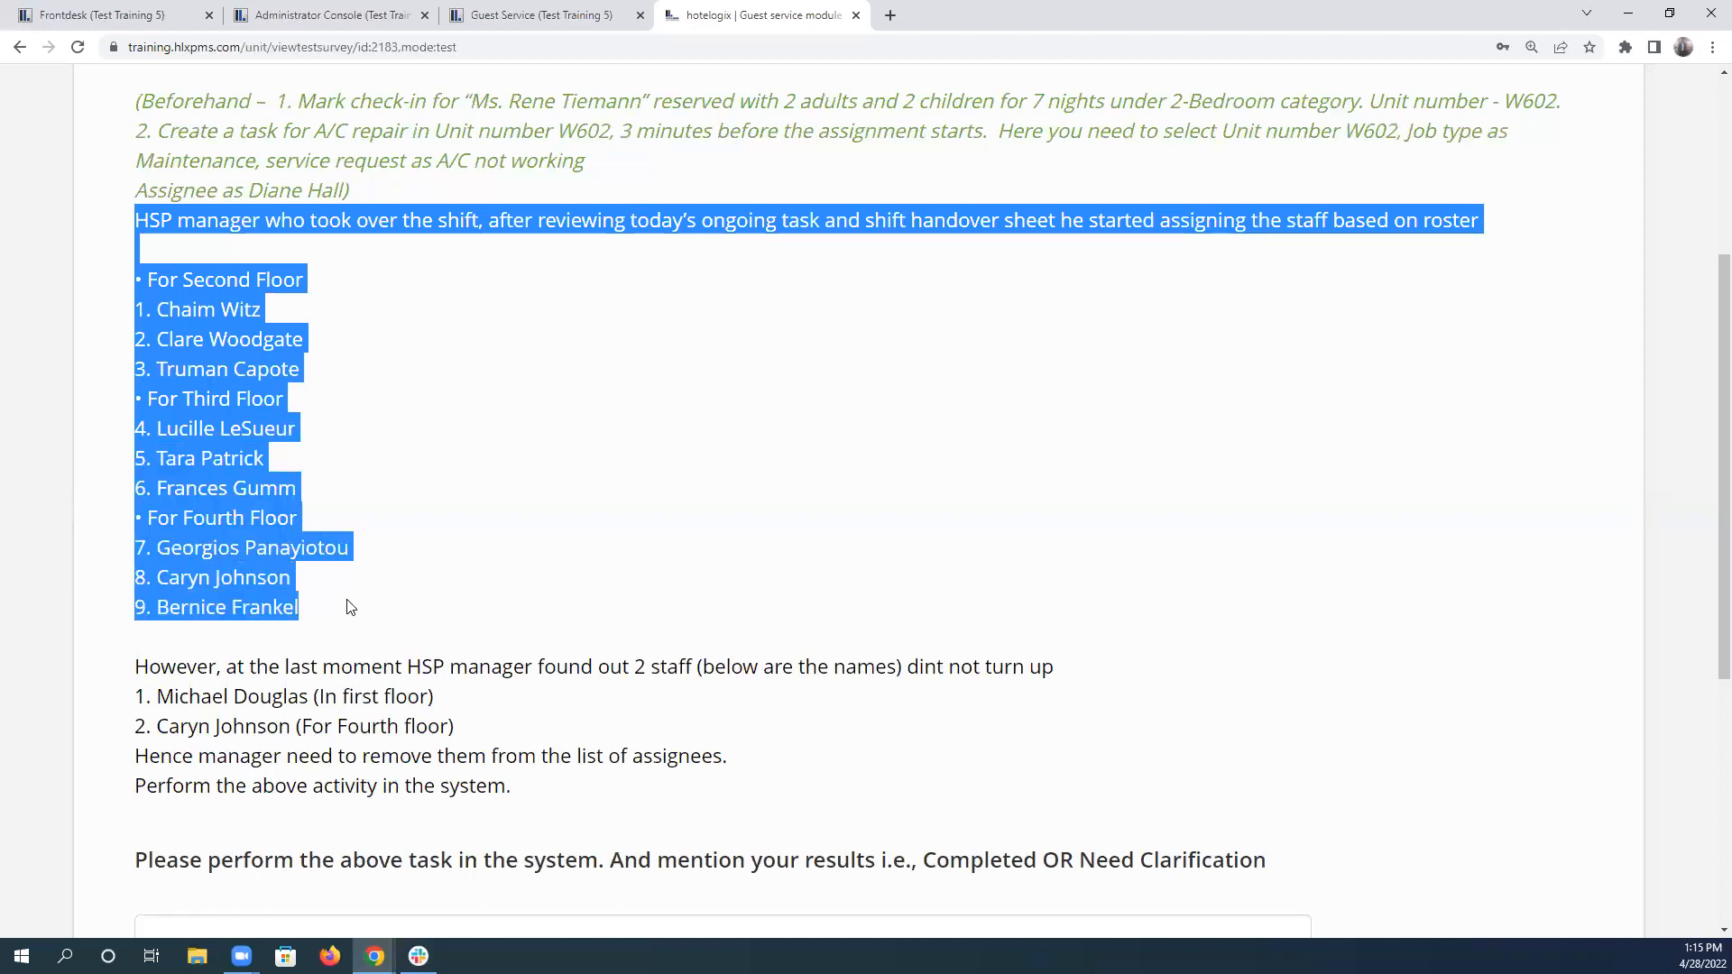
Review scenario 5's instructions on the two absent staff and check them against the floor 4 team assignment.
scroll(350, 601, "down", 2)
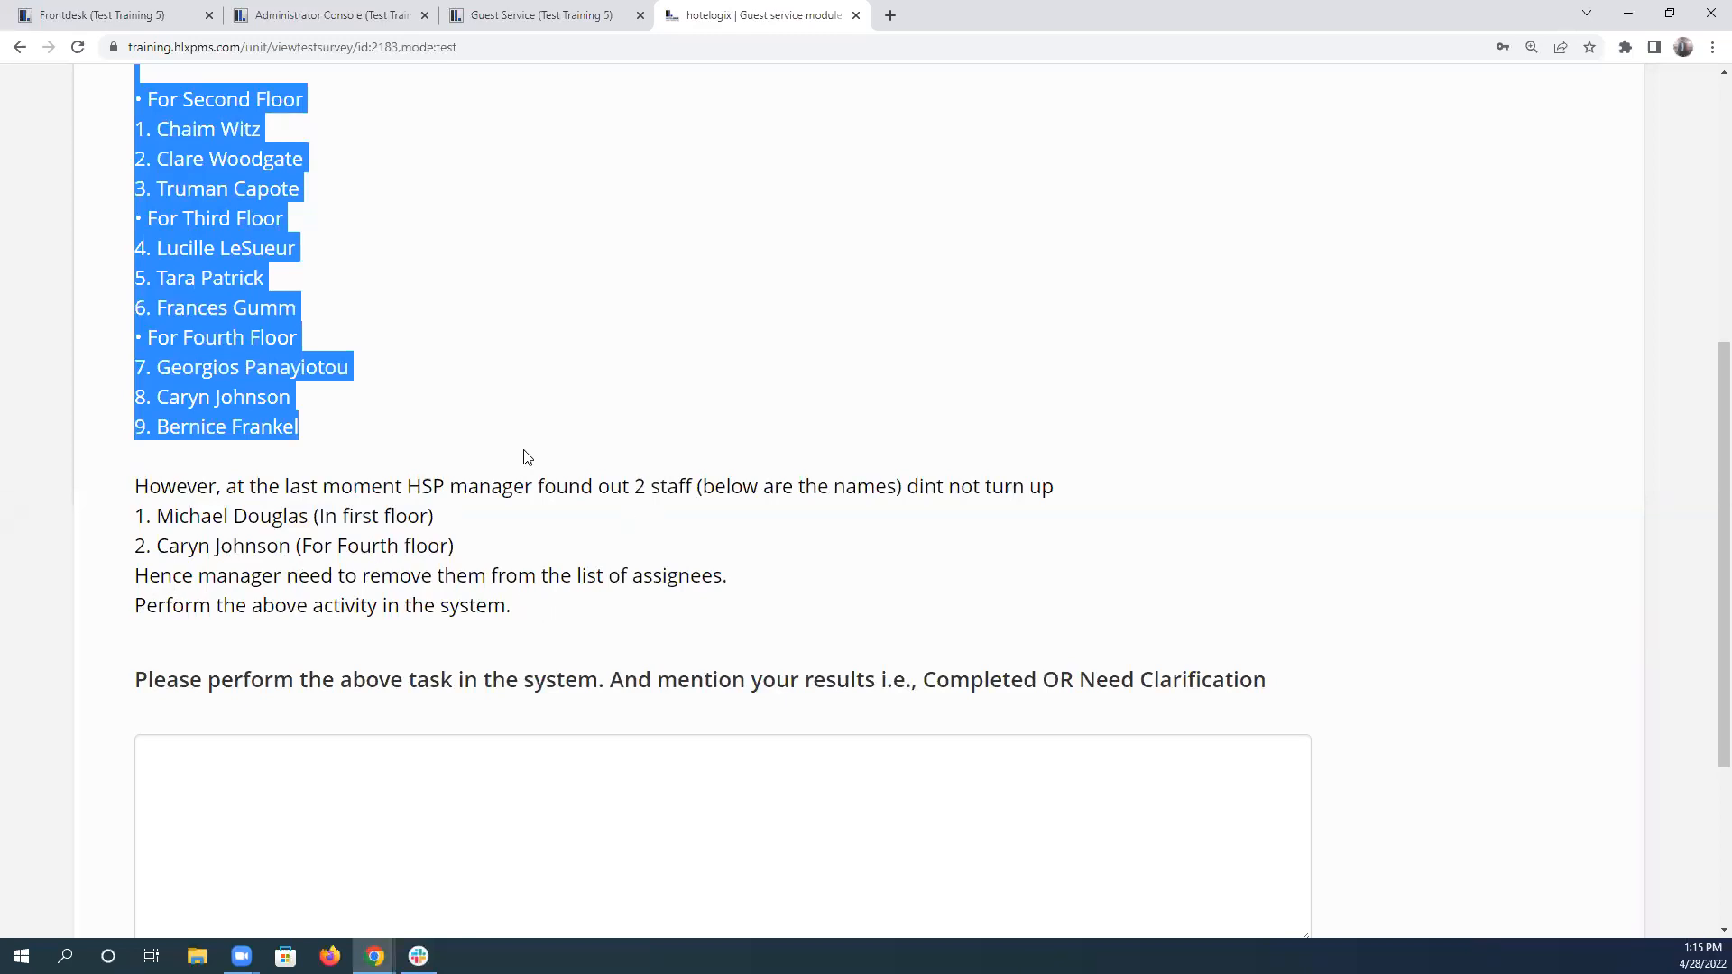
scroll(526, 457, "up", 4)
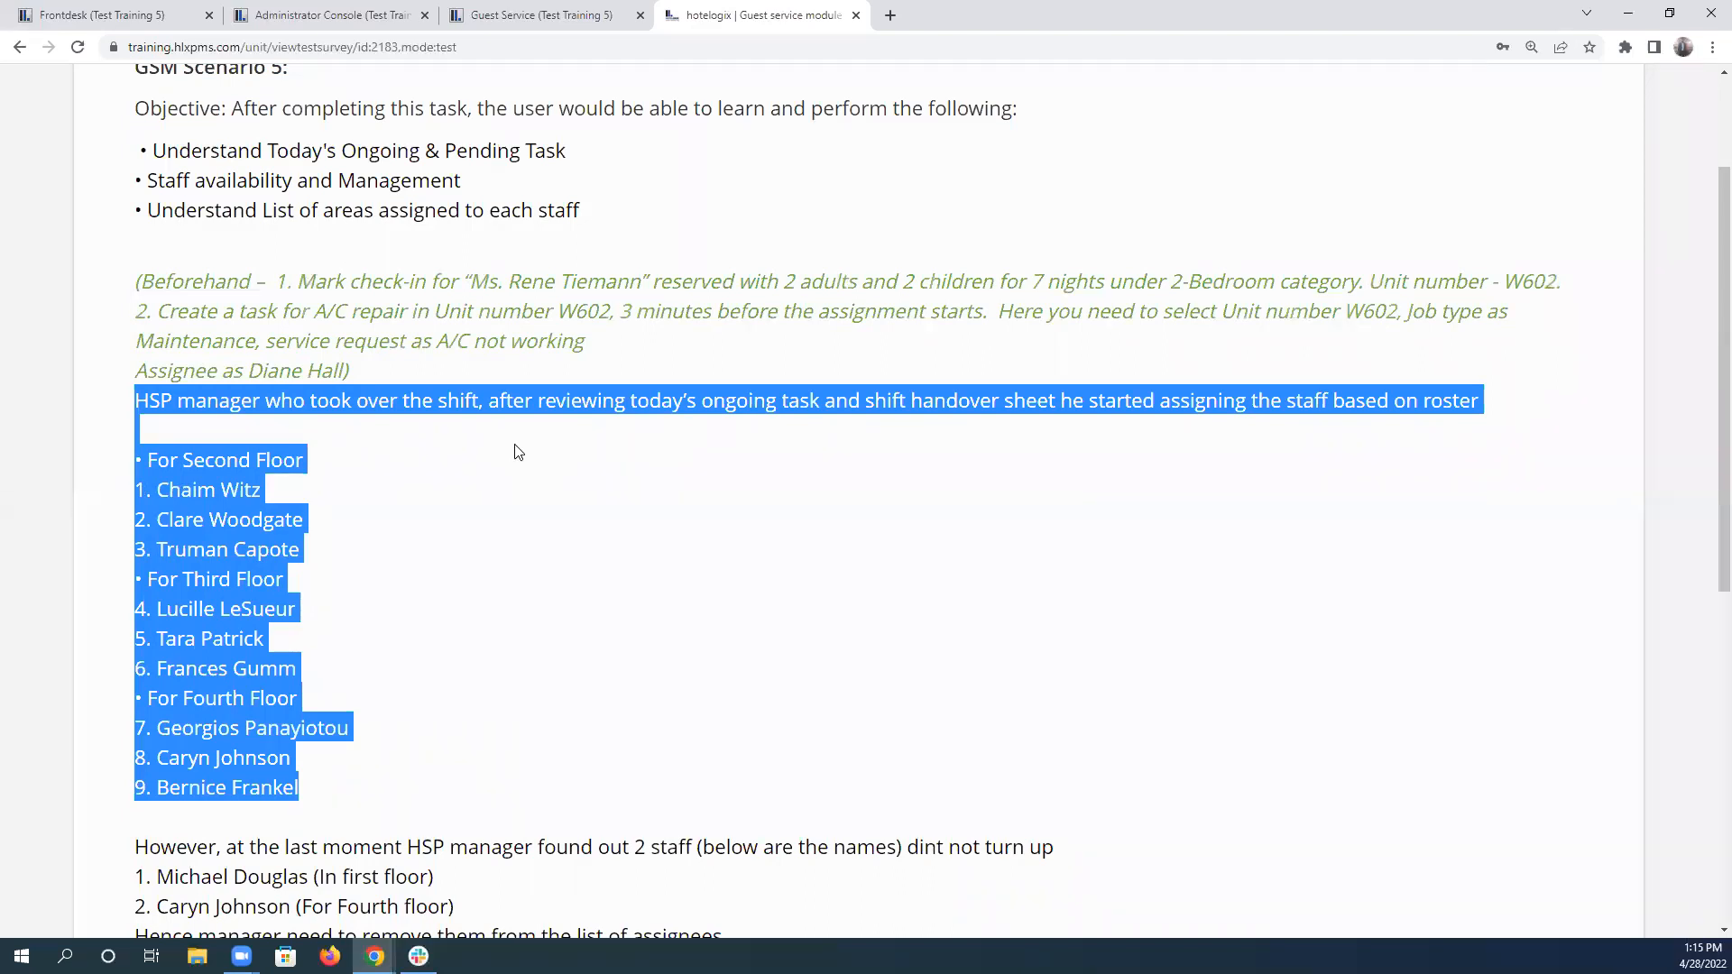
left_click(538, 11)
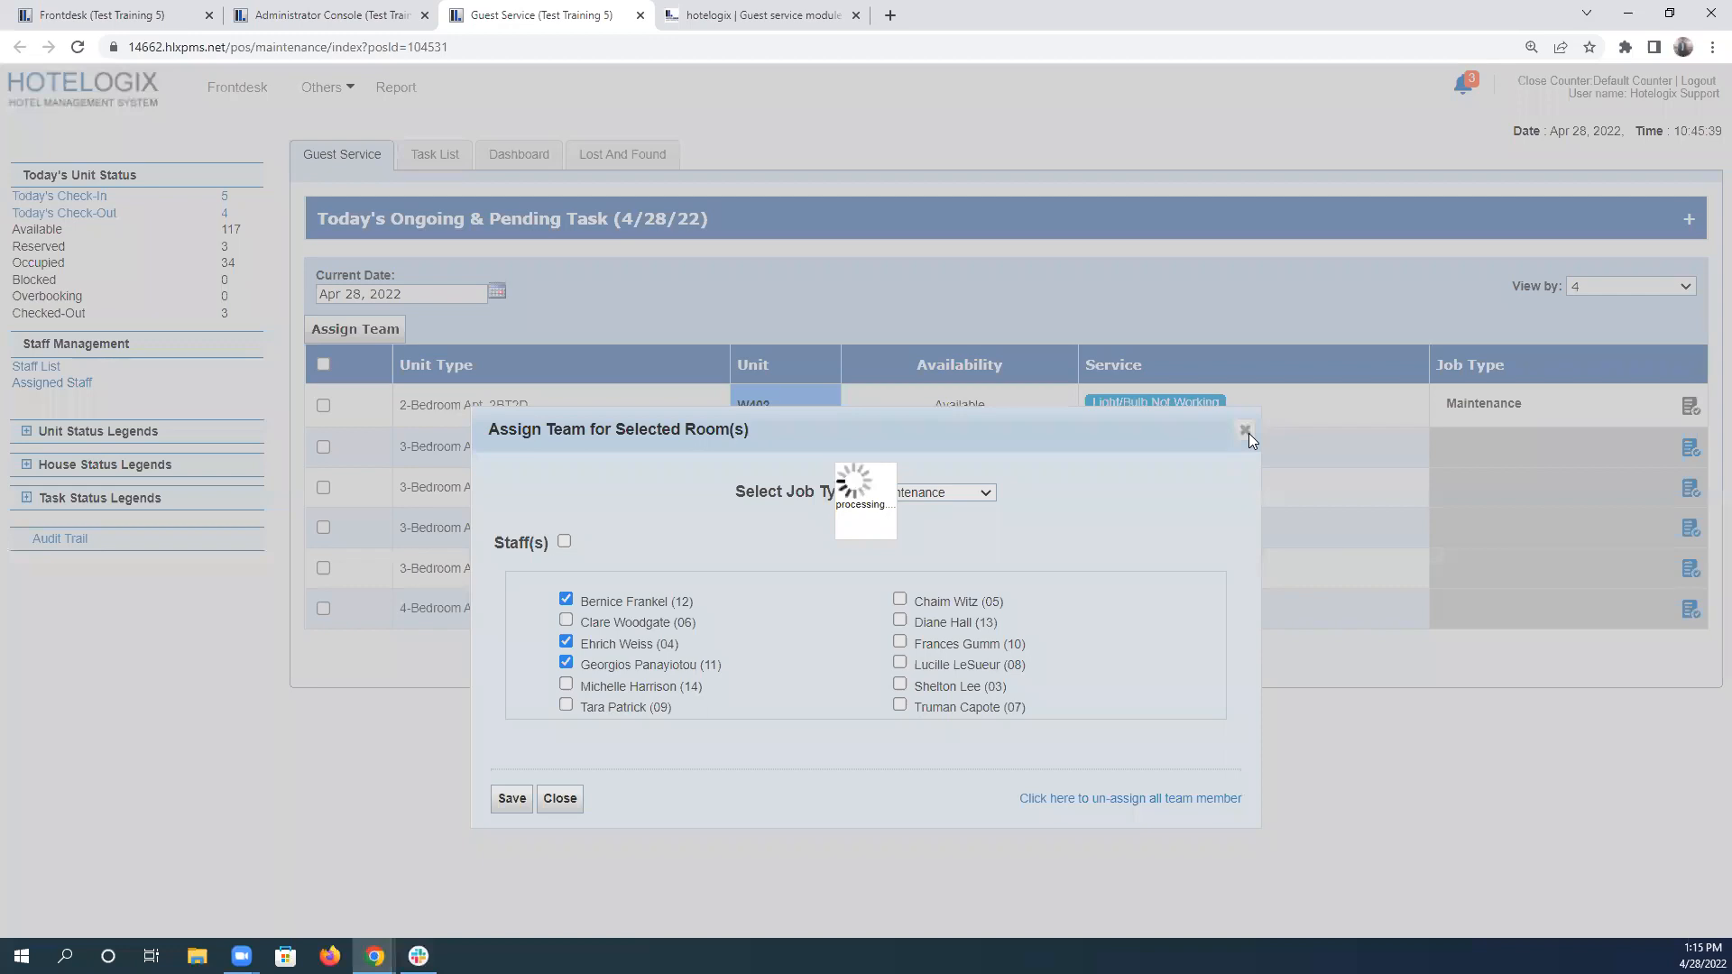
left_click(758, 13)
scroll(315, 650, "down", 2)
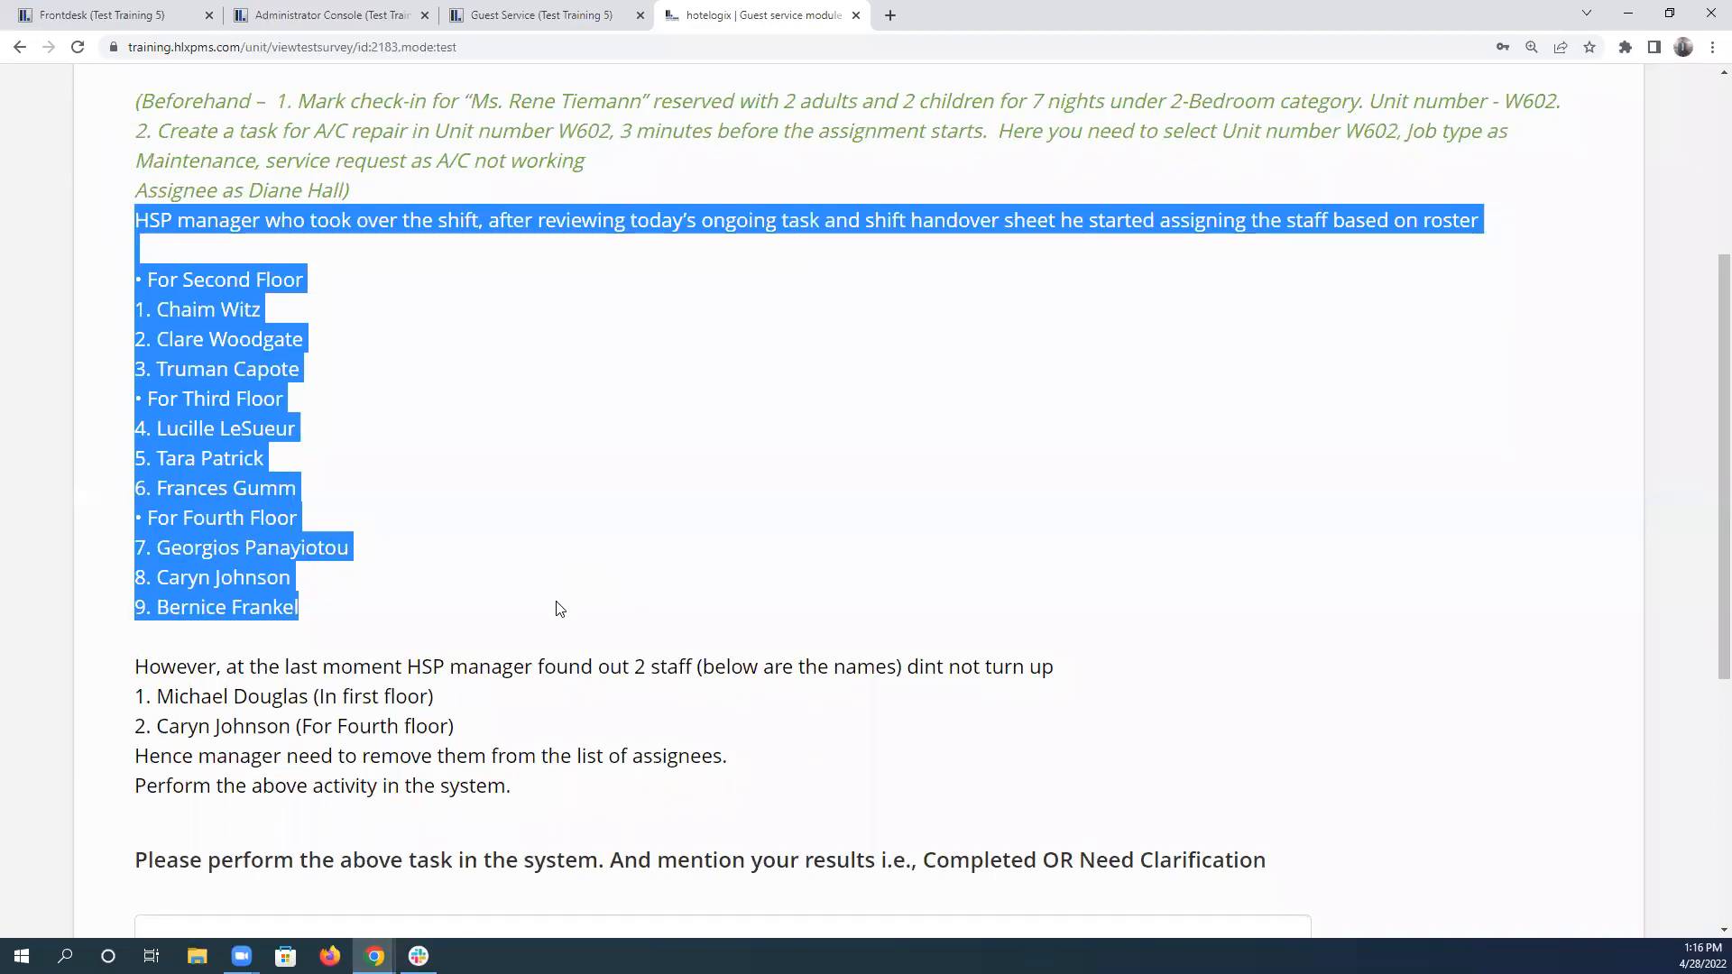
left_click(605, 567)
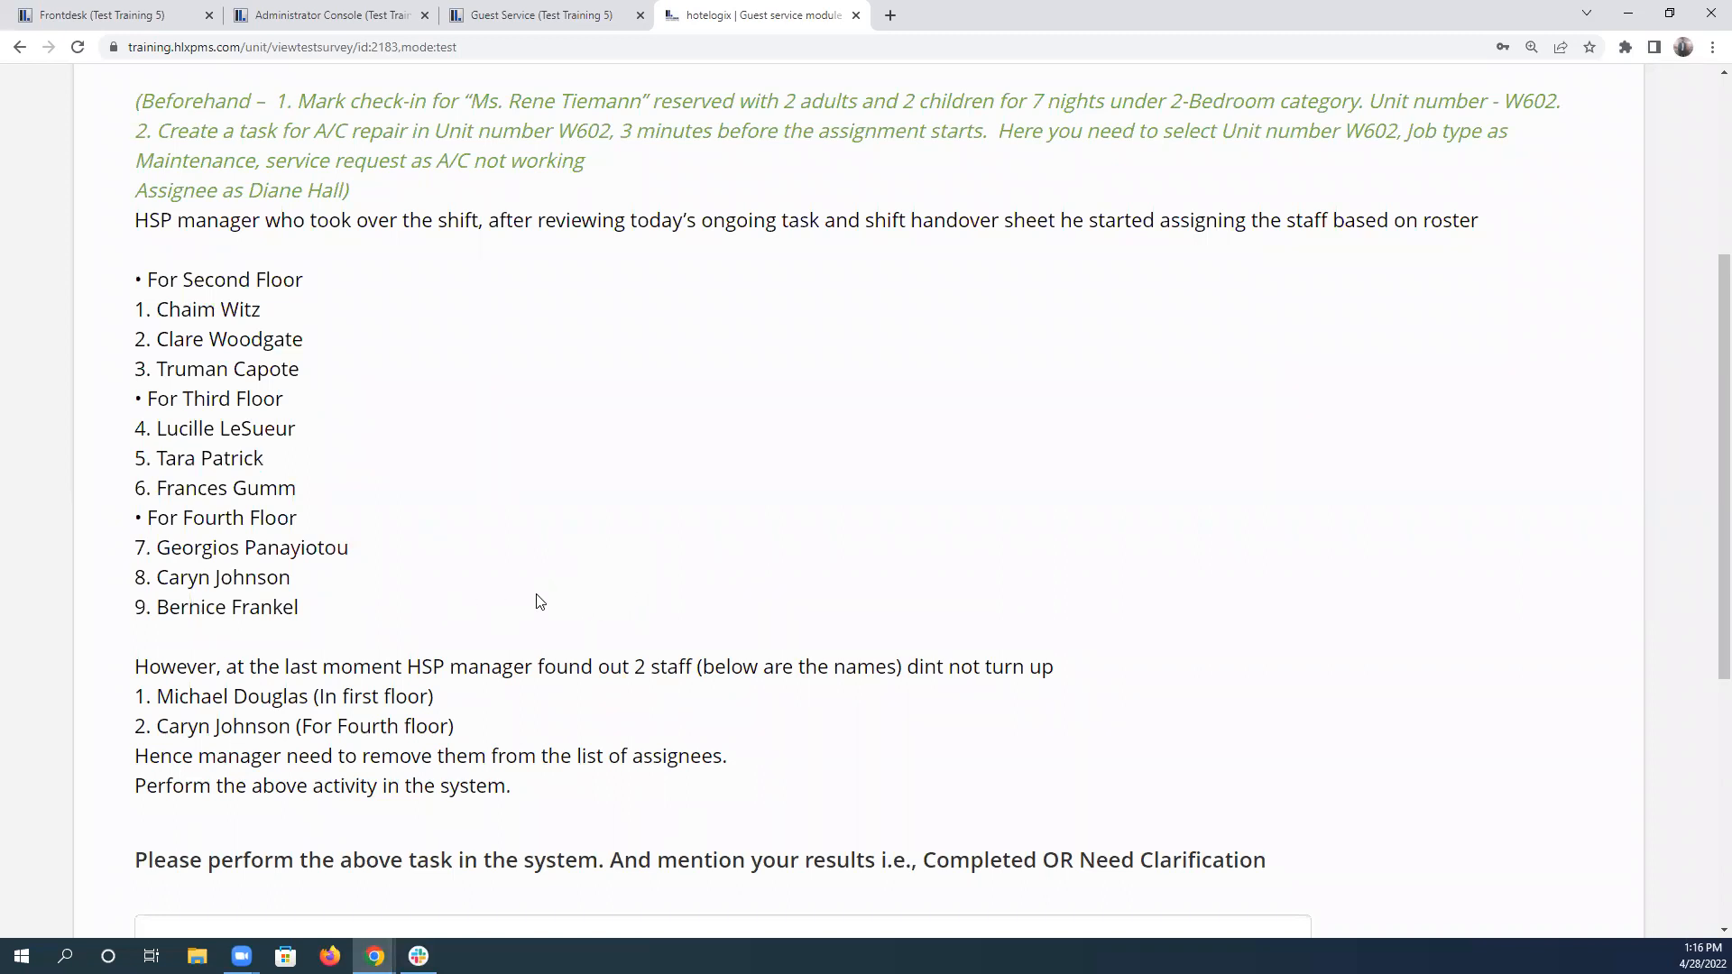
left_click(517, 8)
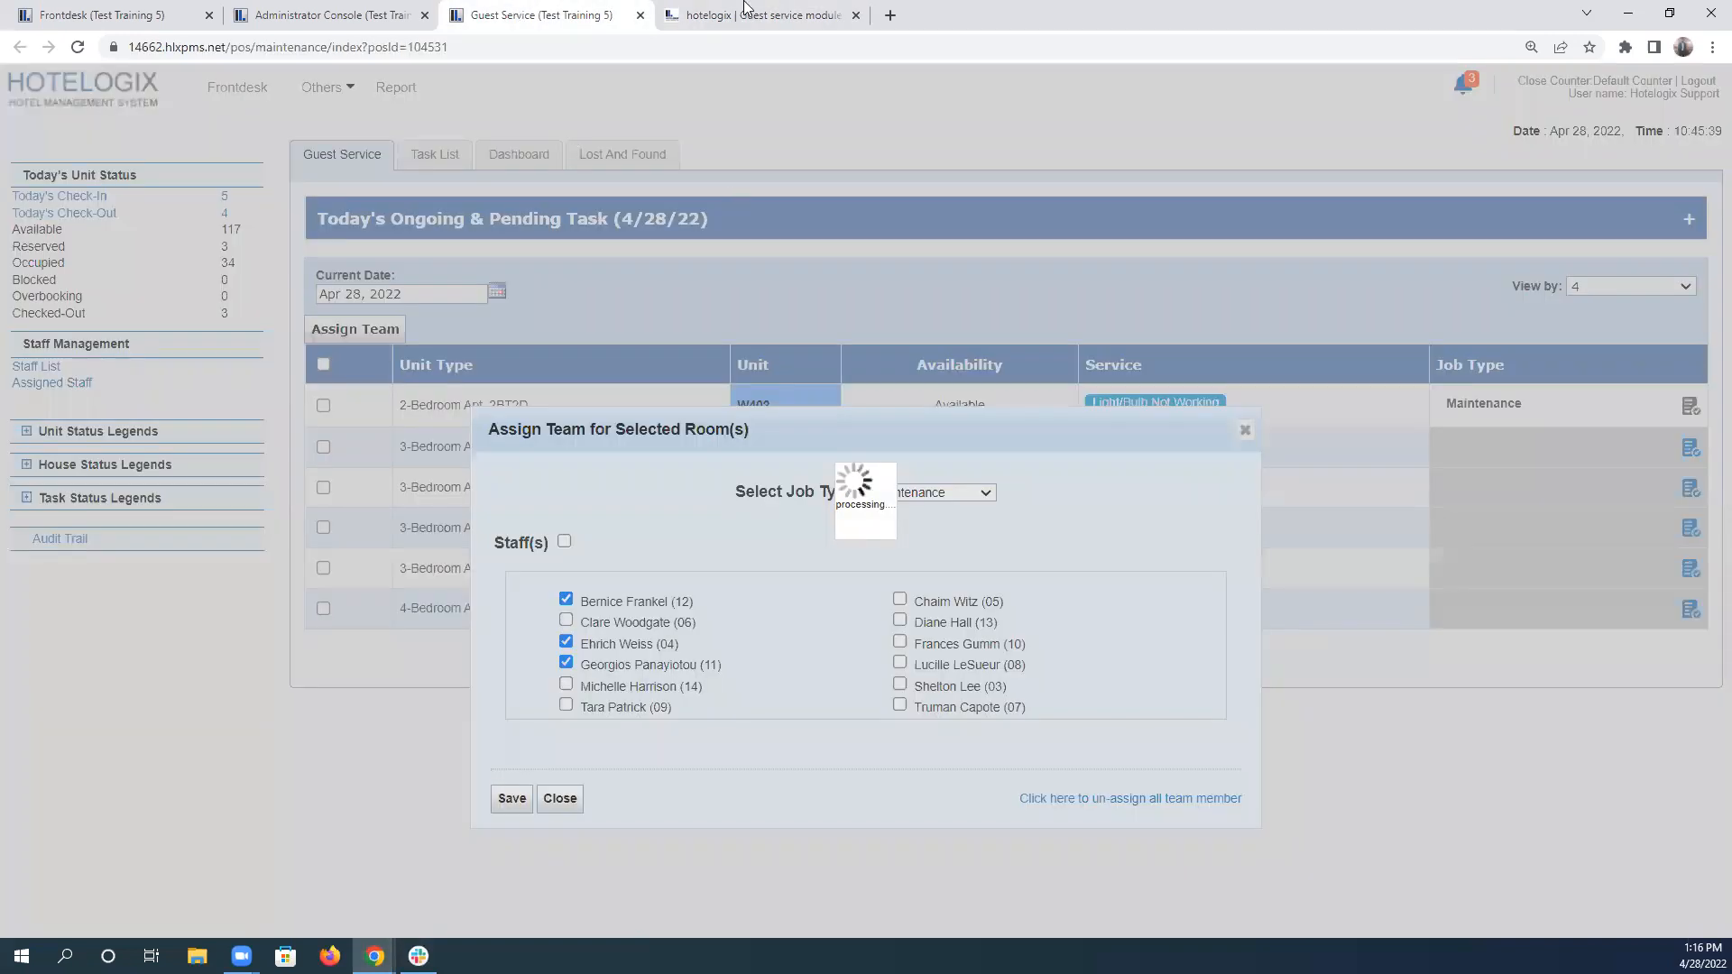
key("ctrl+Tab")
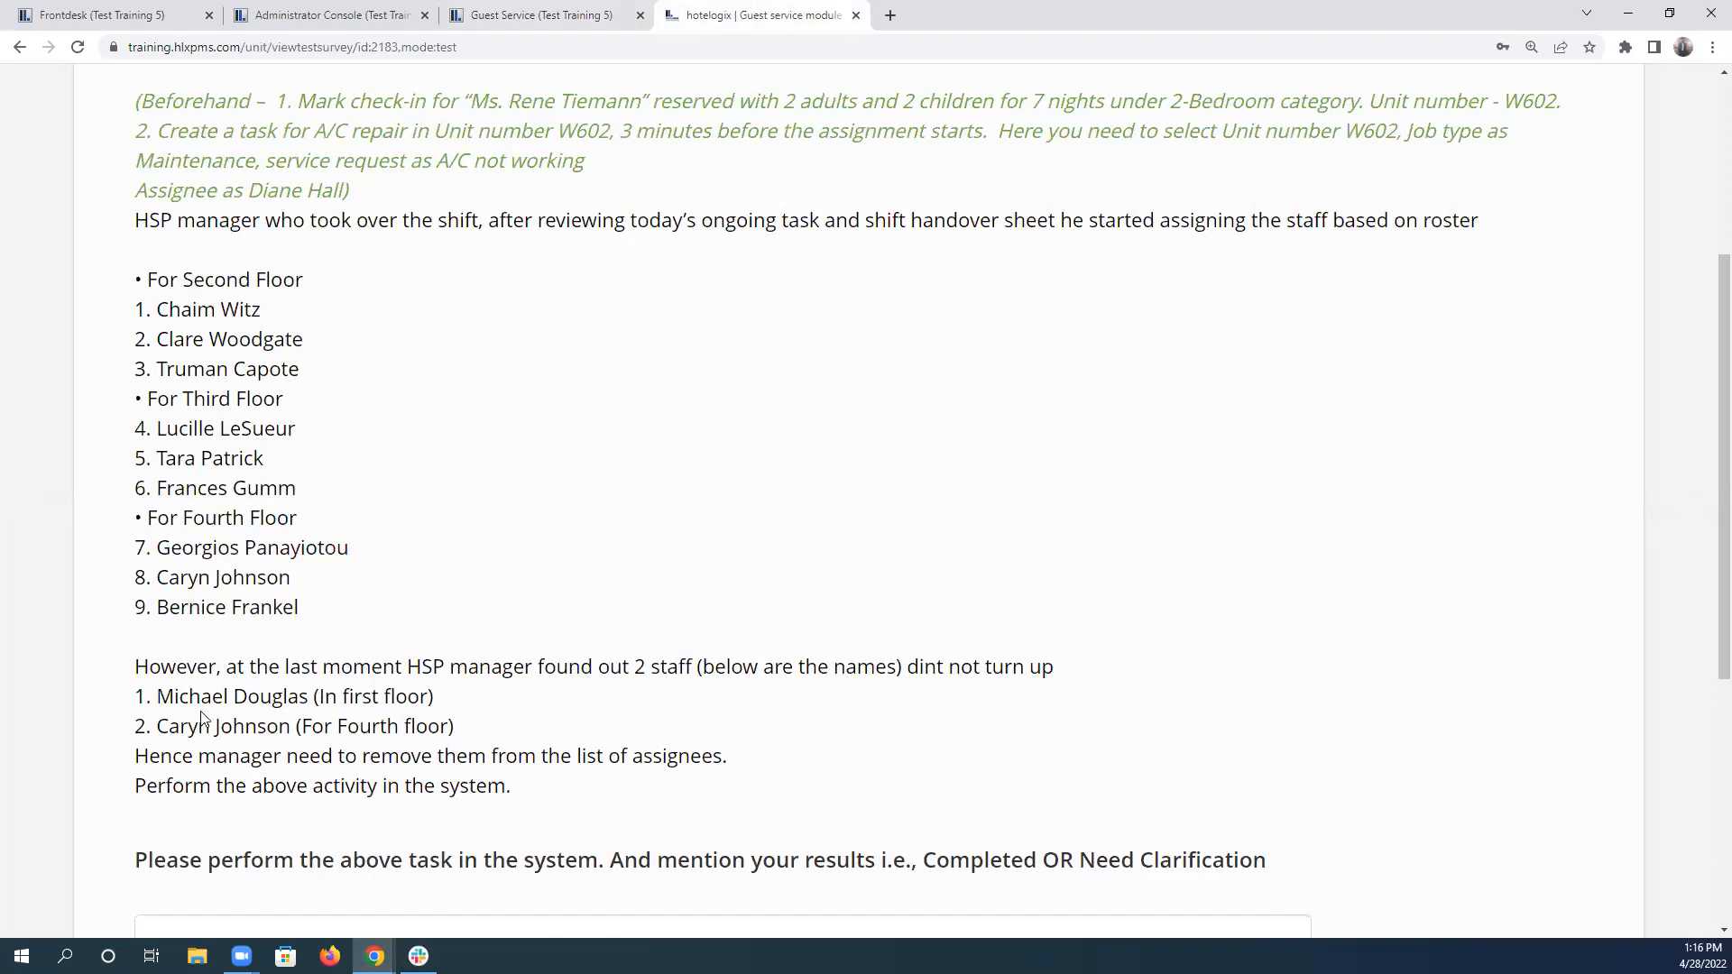
Examine the absent first-floor staff member's entry and the second-floor roster in scenario 5, highlighting the names.
left_click_drag(157, 697, 311, 703)
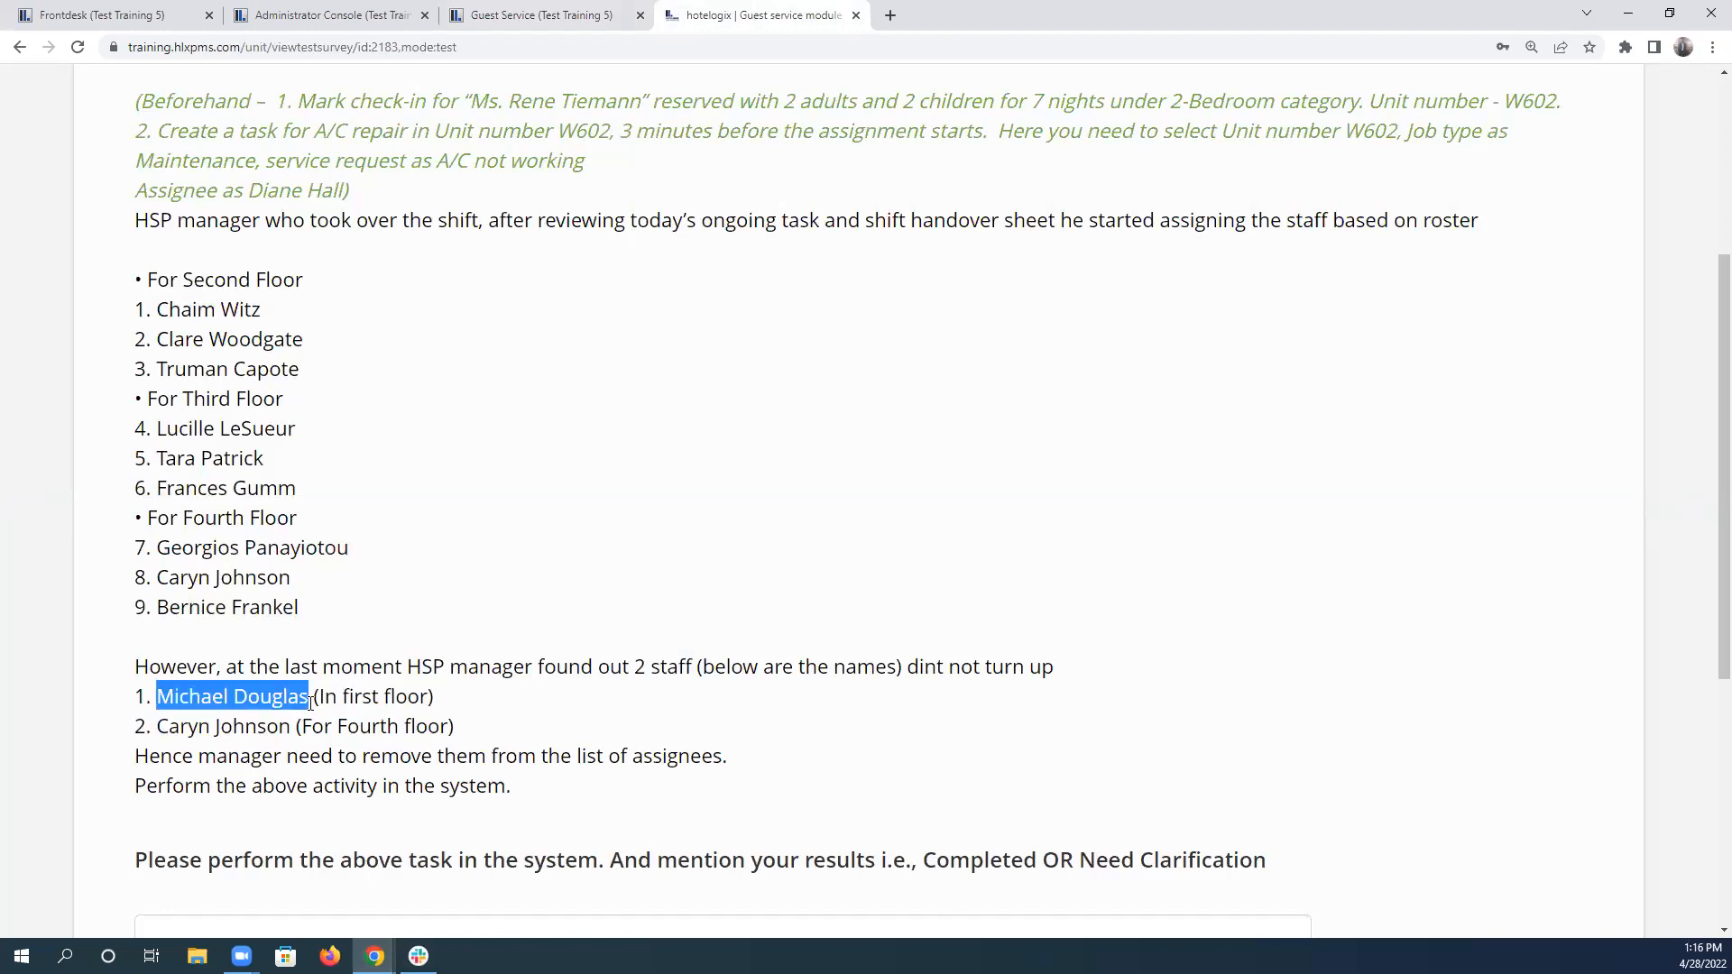
left_click_drag(157, 340, 318, 350)
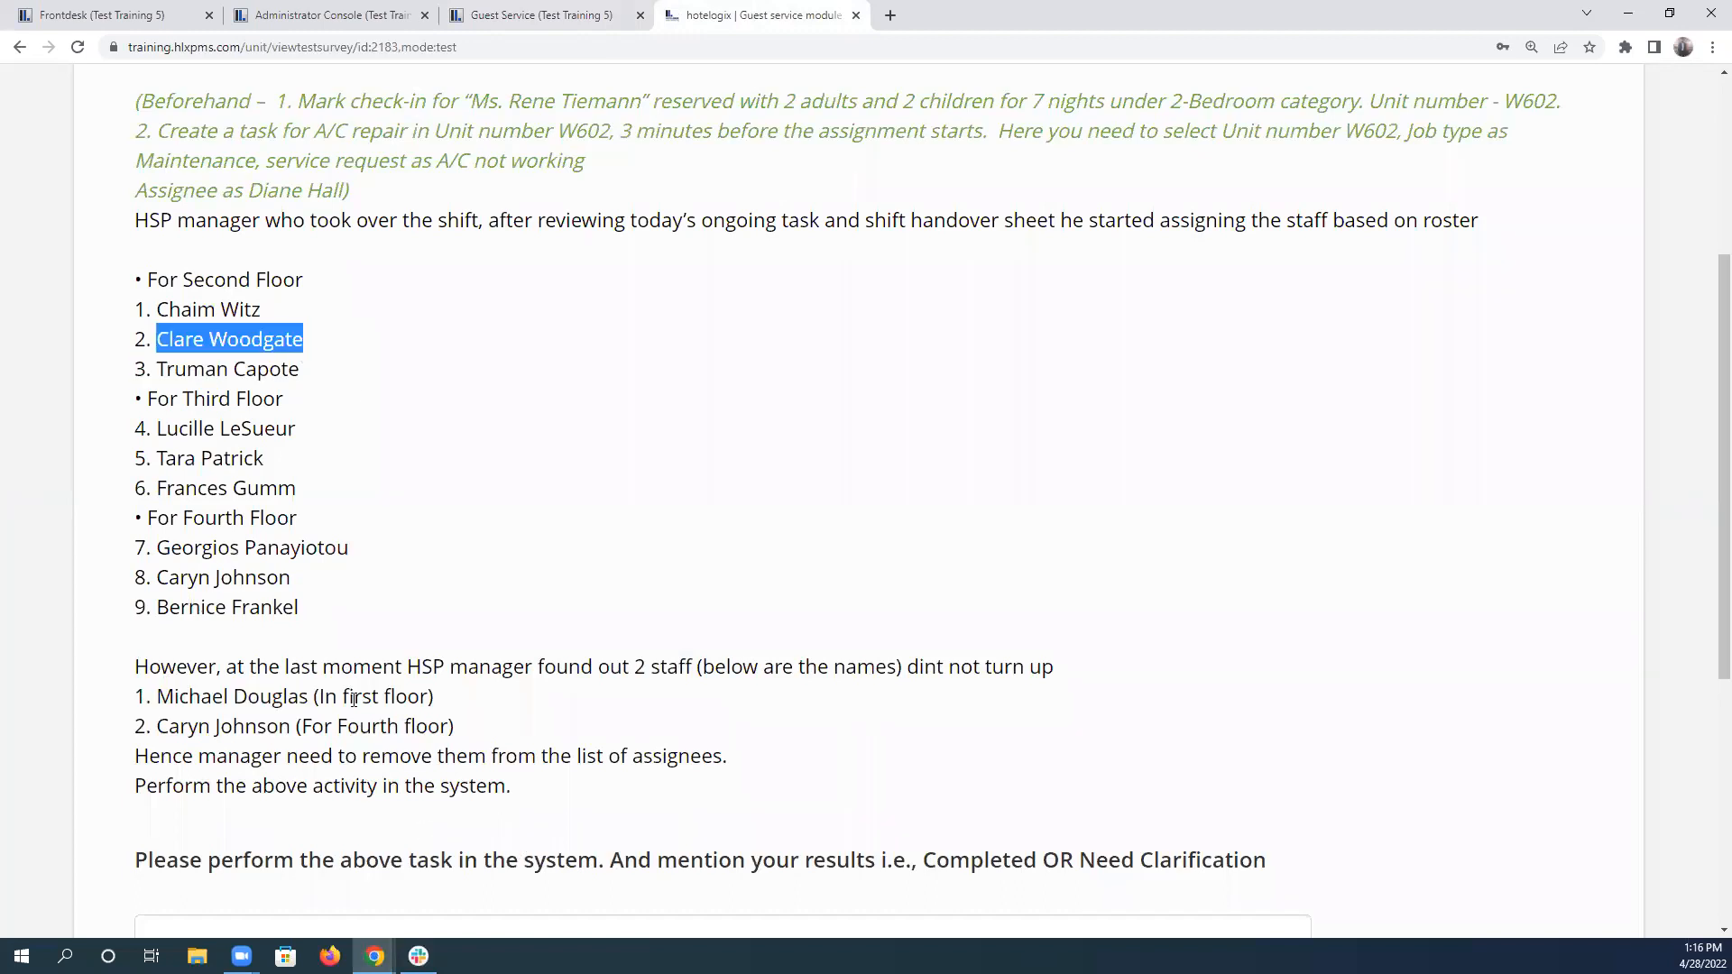
left_click_drag(348, 698, 129, 710)
left_click(453, 704)
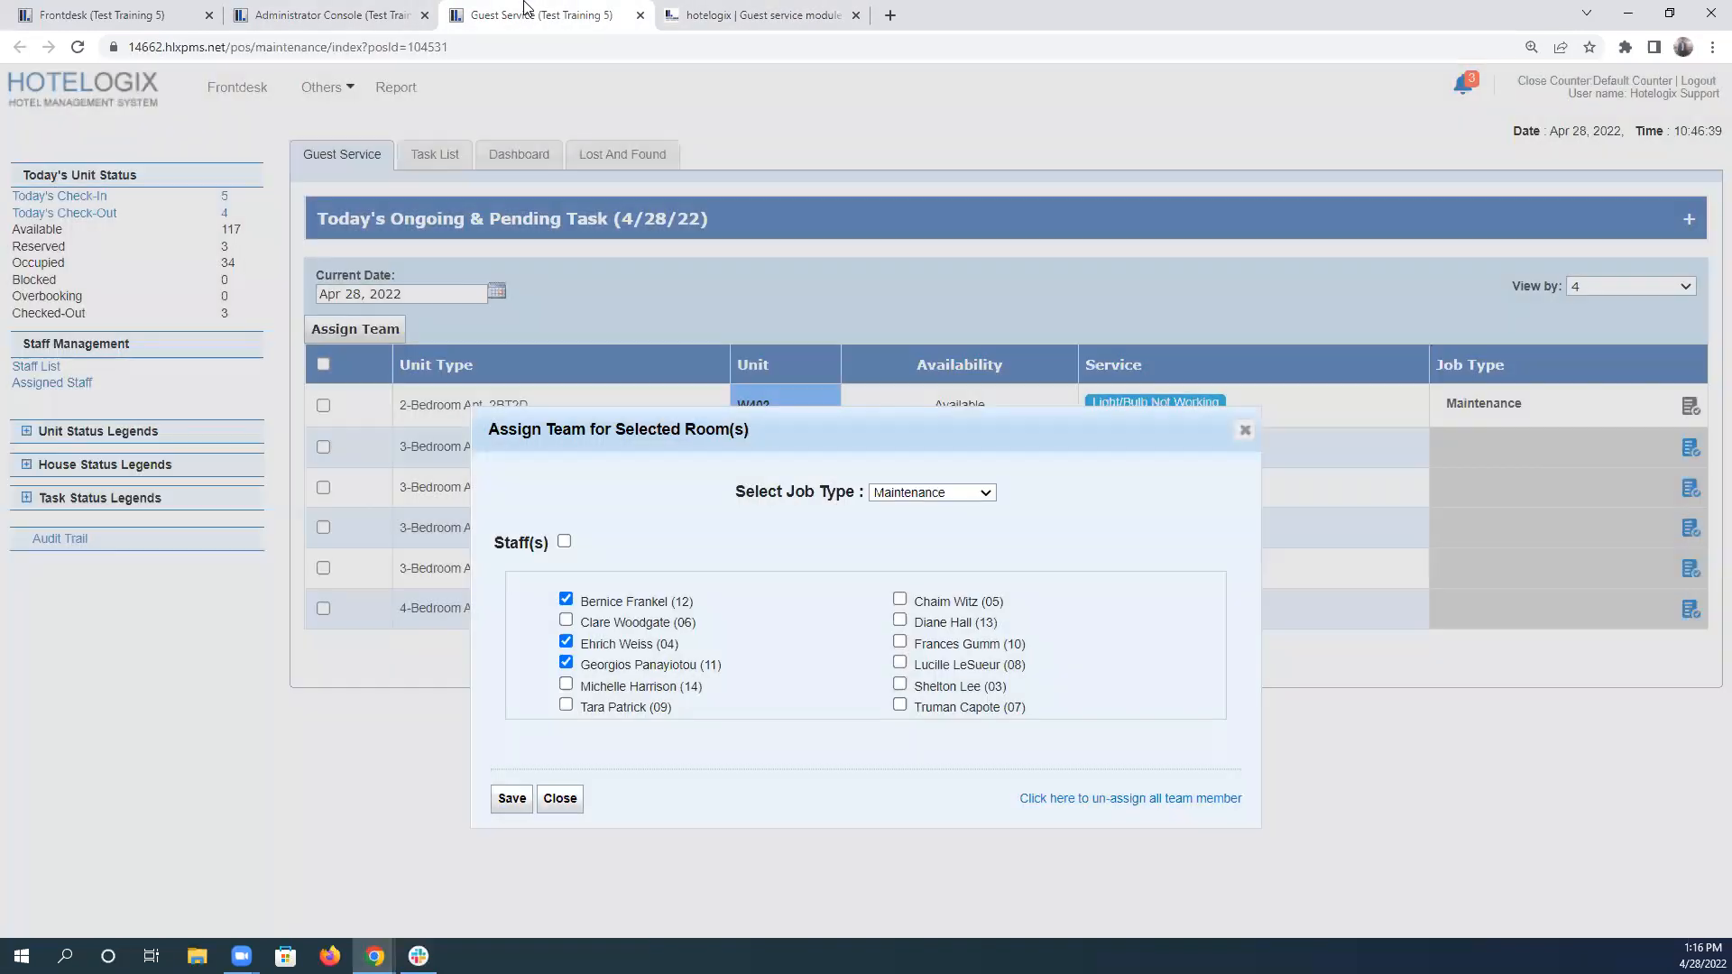
Compare the staff selected in the floor 4 team assignment with the rostered and absent names in scenario 5.
left_click(528, 15)
left_click(679, 12)
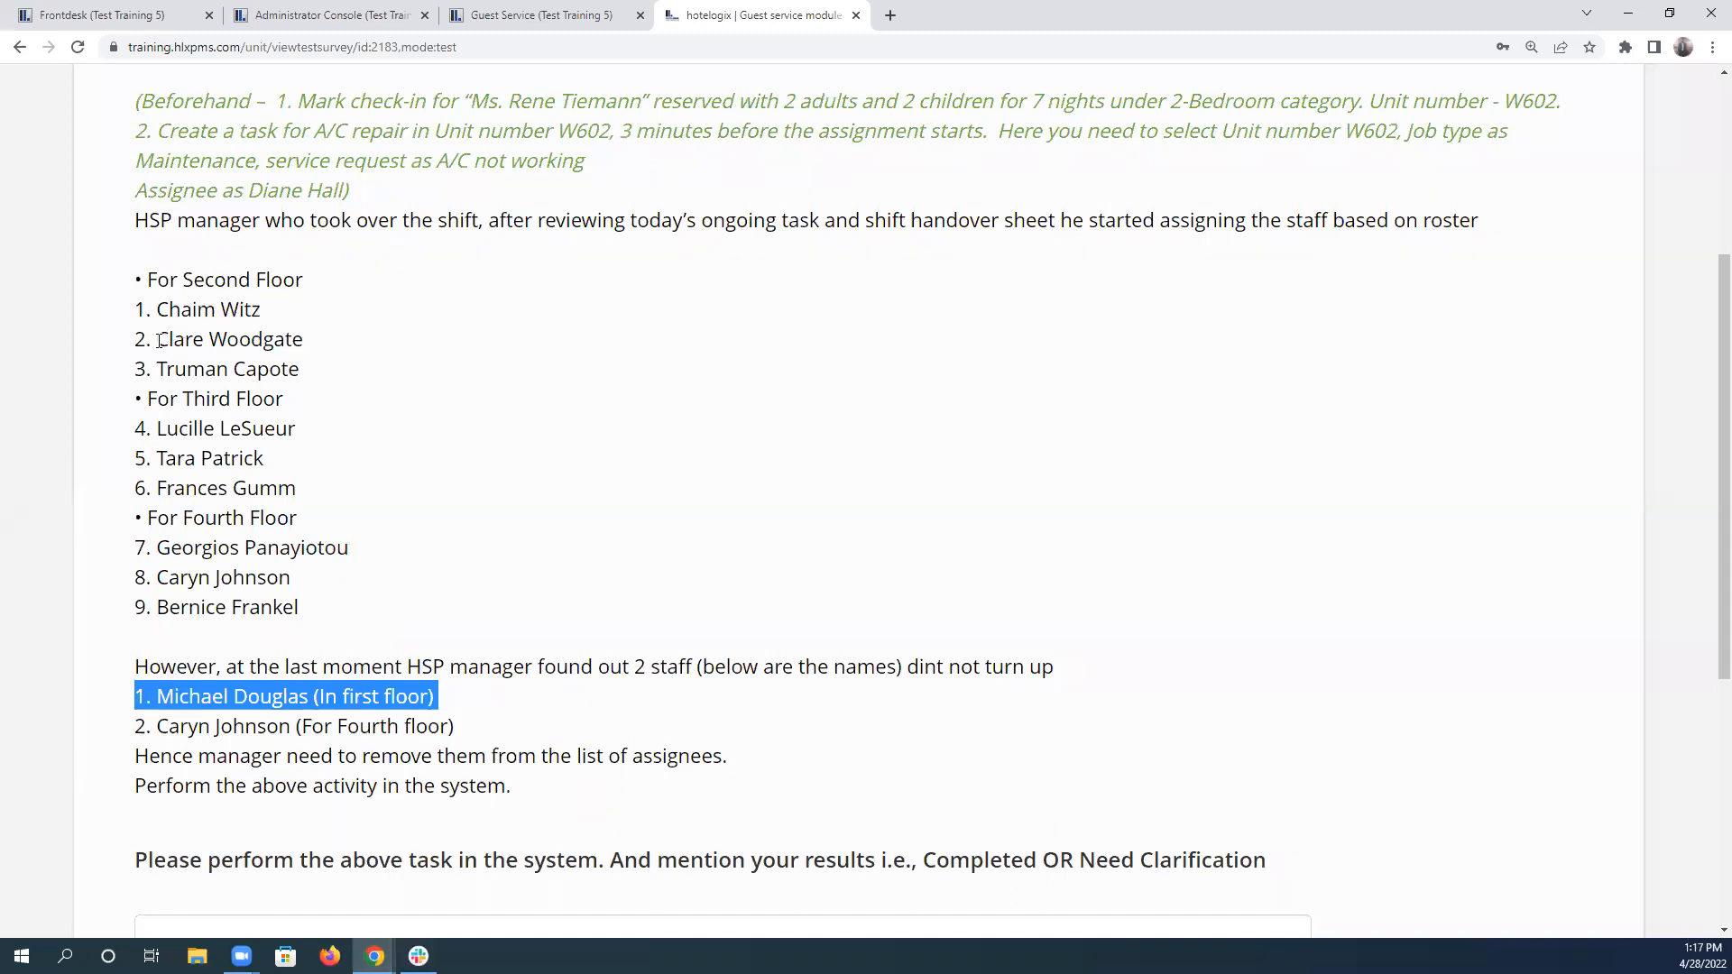
left_click_drag(159, 341, 292, 334)
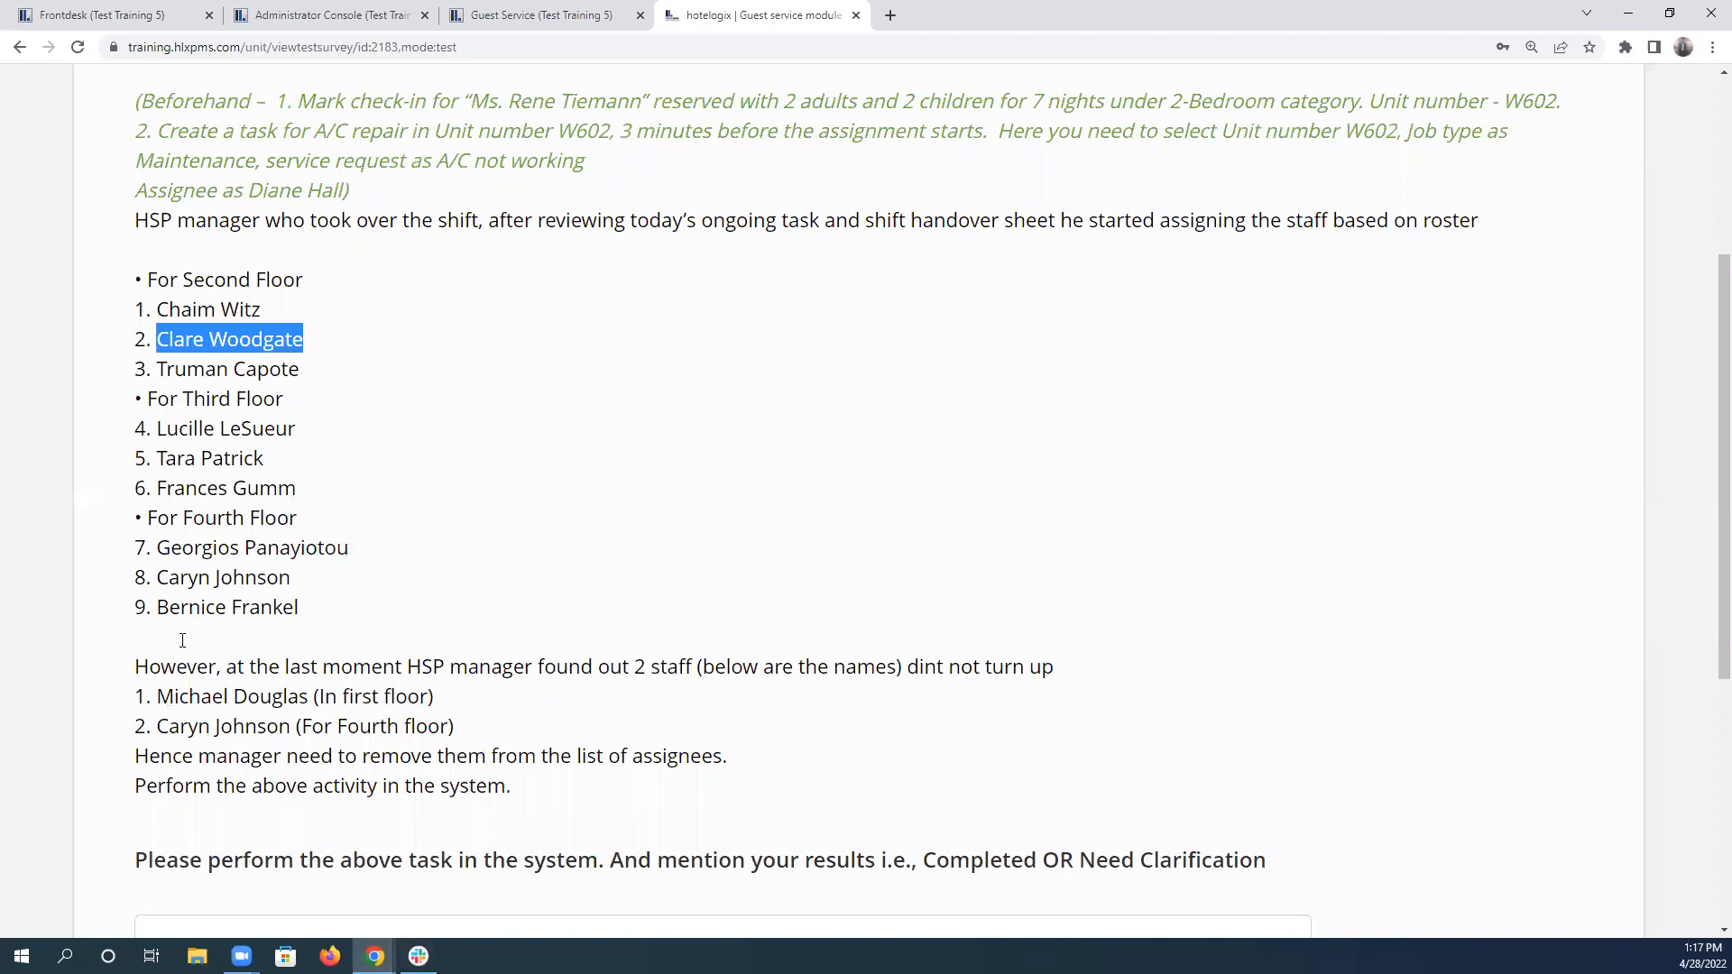
left_click(160, 725)
left_click(545, 14)
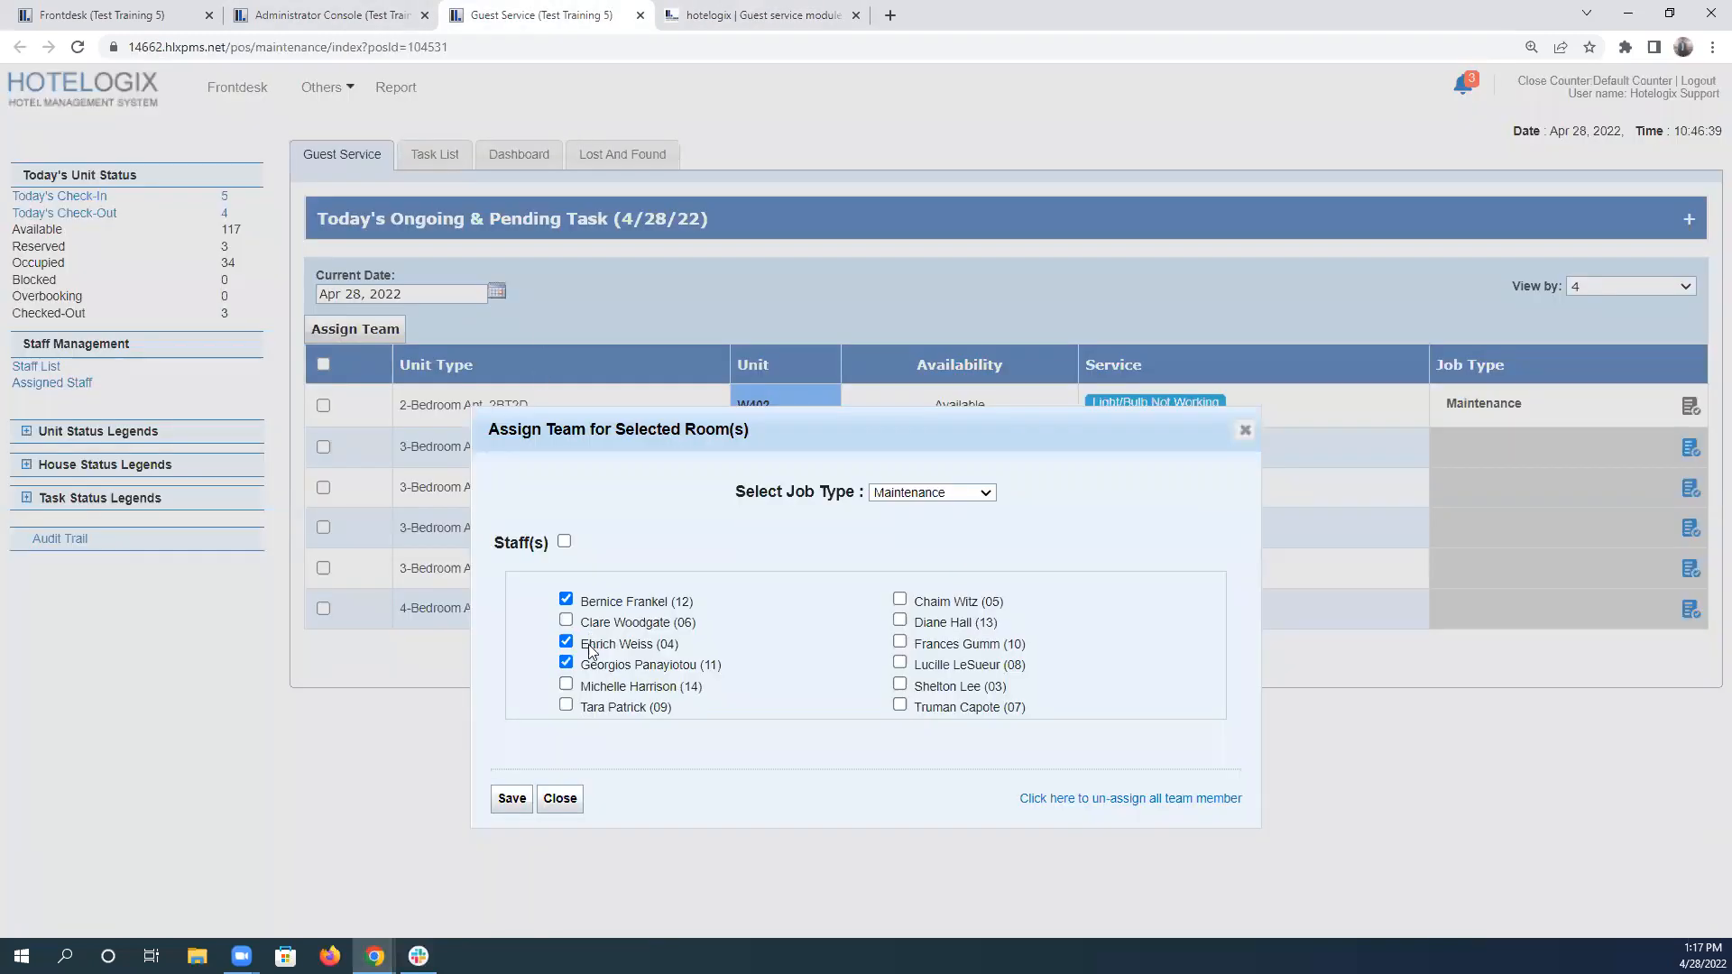
left_click(762, 14)
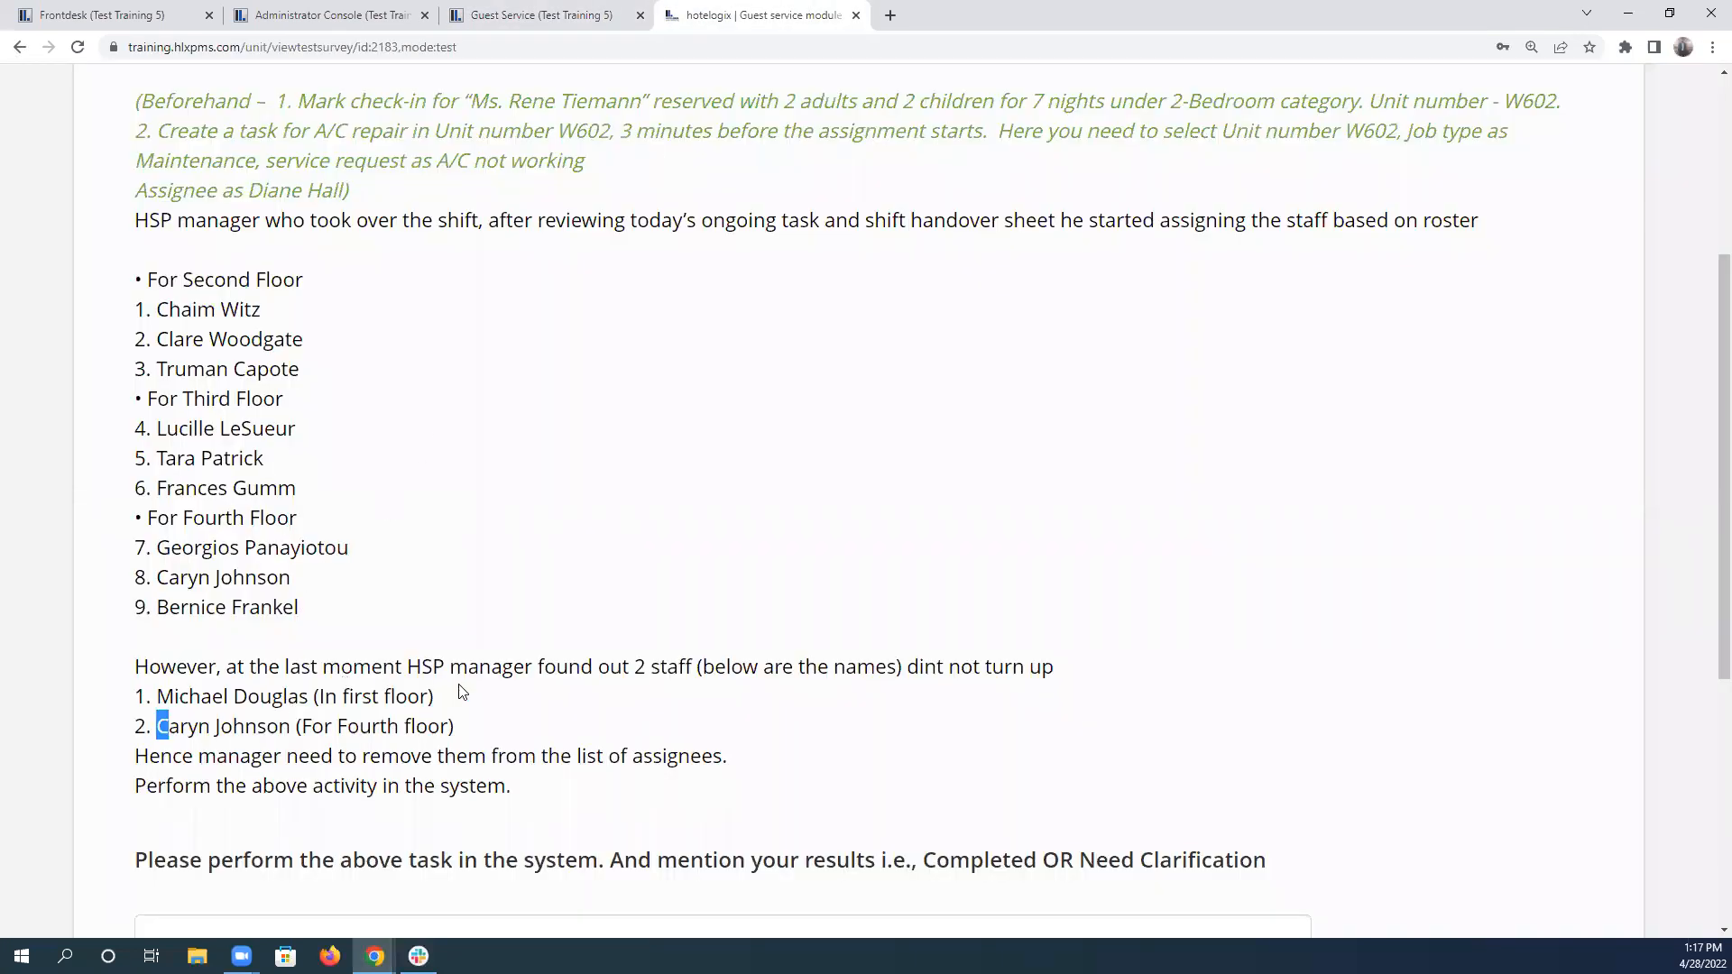
left_click(510, 15)
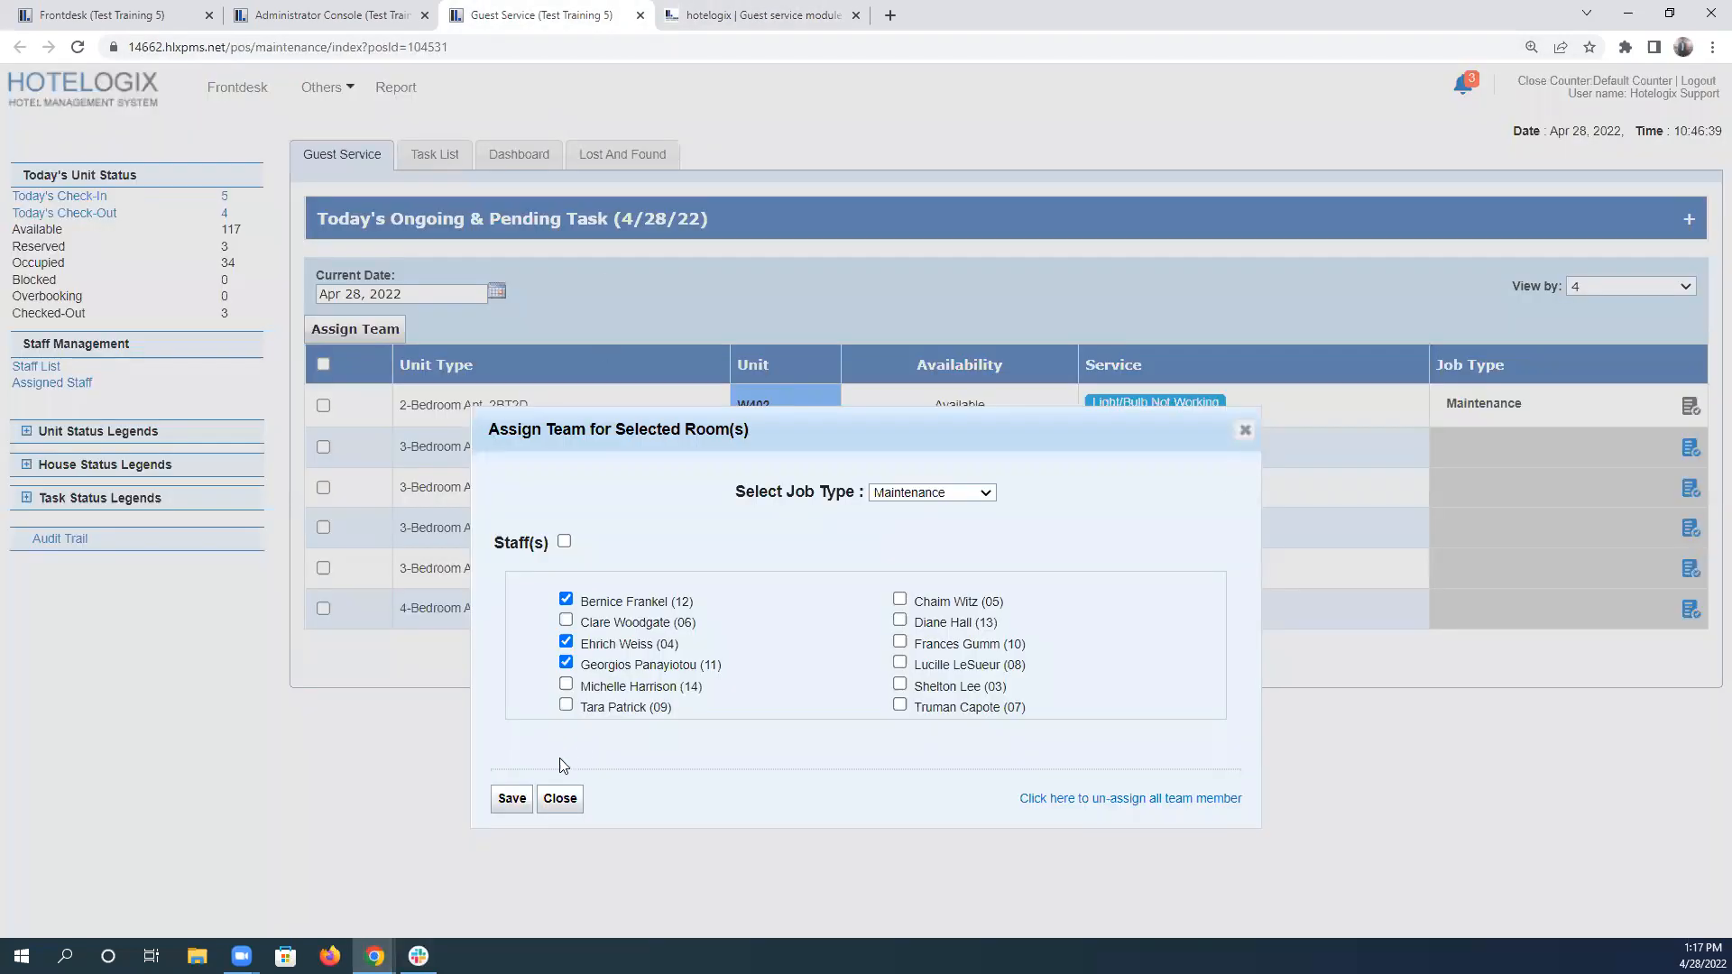
Close the team assignment and set the floor 4 substitute and the absent fourth-floor staff member to unavailable in the Staff List.
left_click(559, 799)
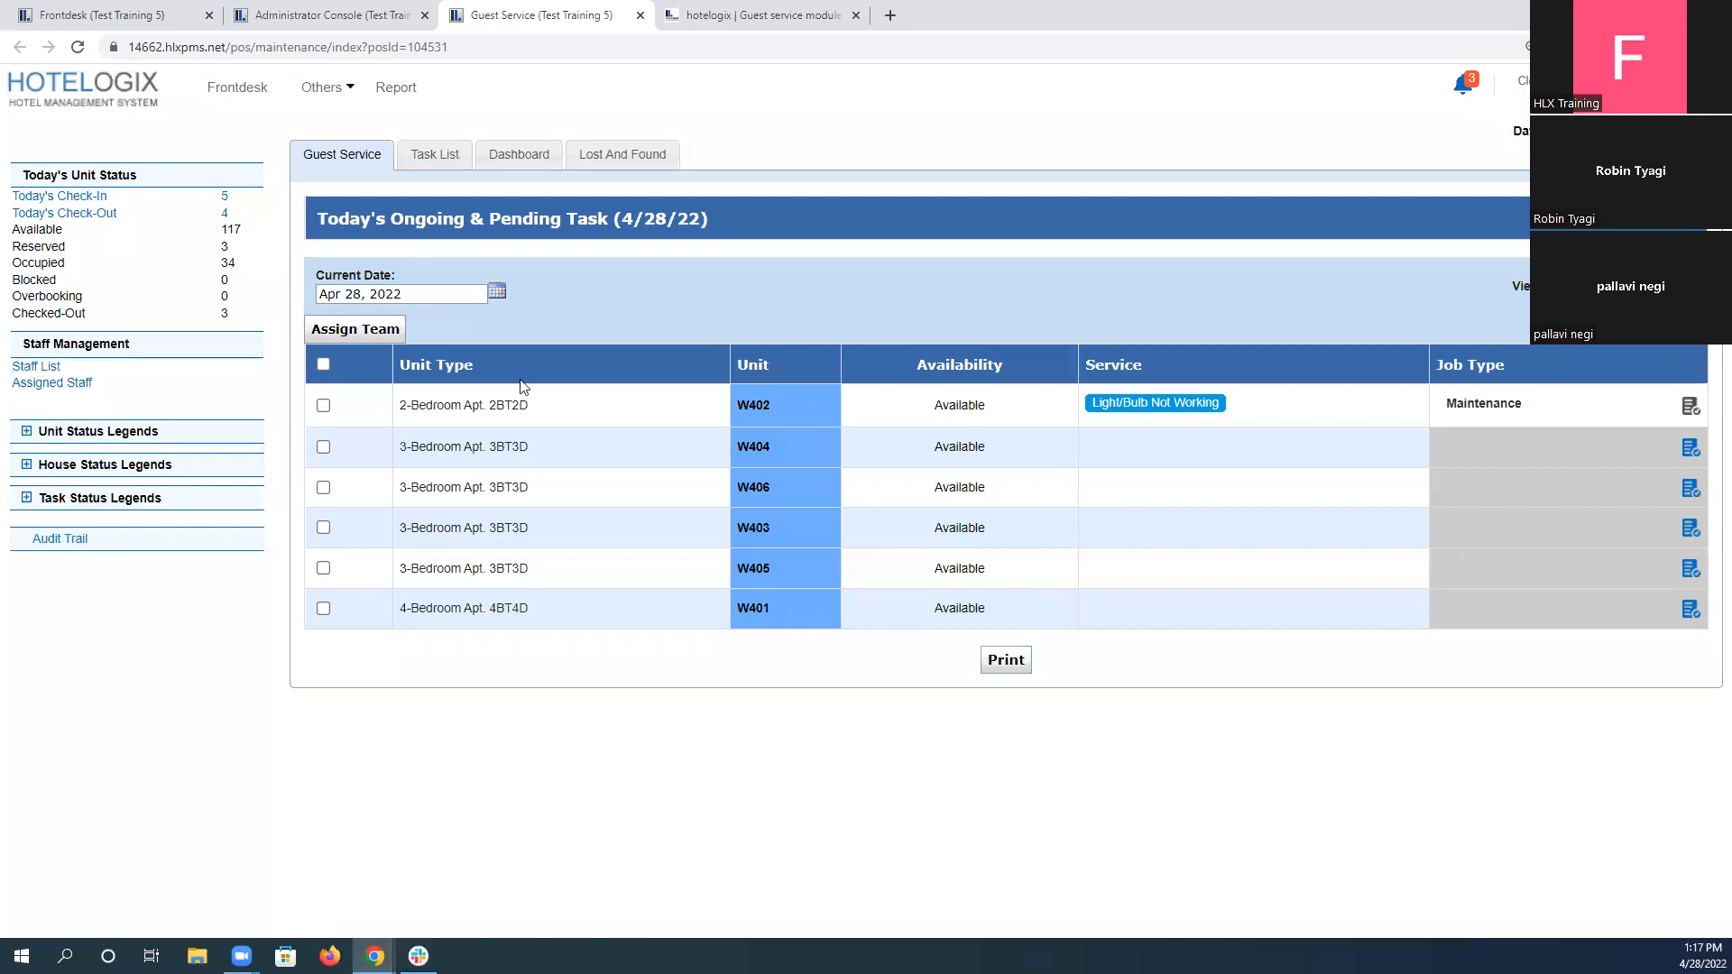
left_click(43, 367)
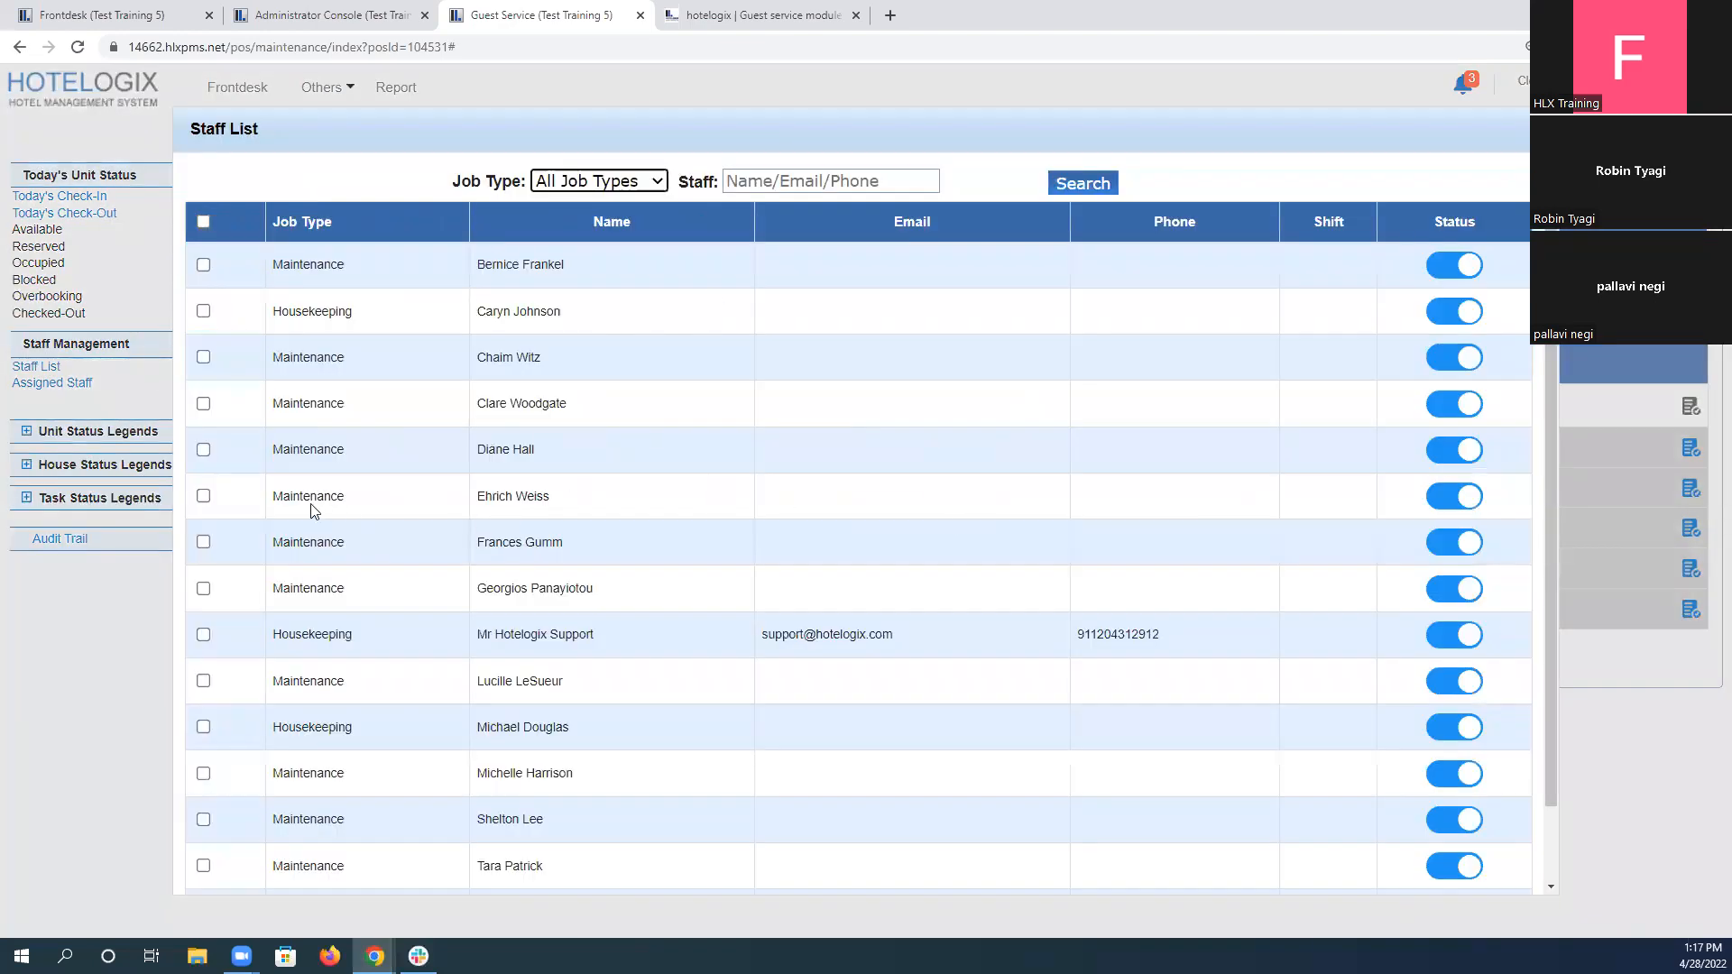
left_click(1458, 502)
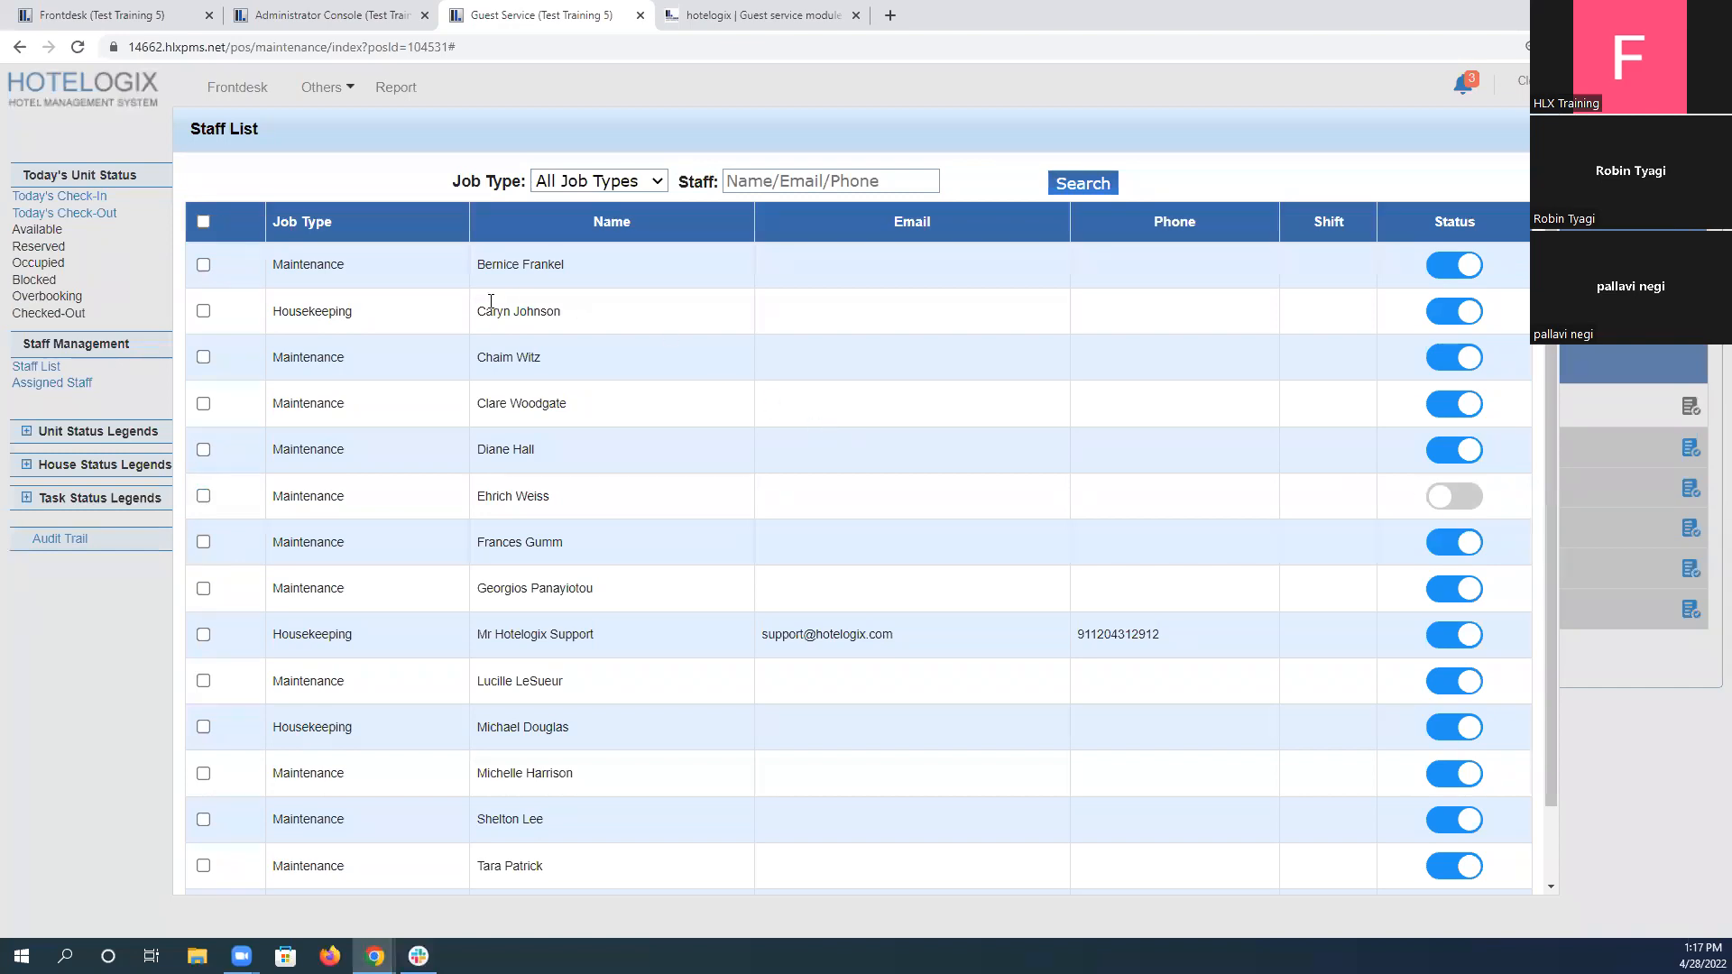
left_click(1460, 314)
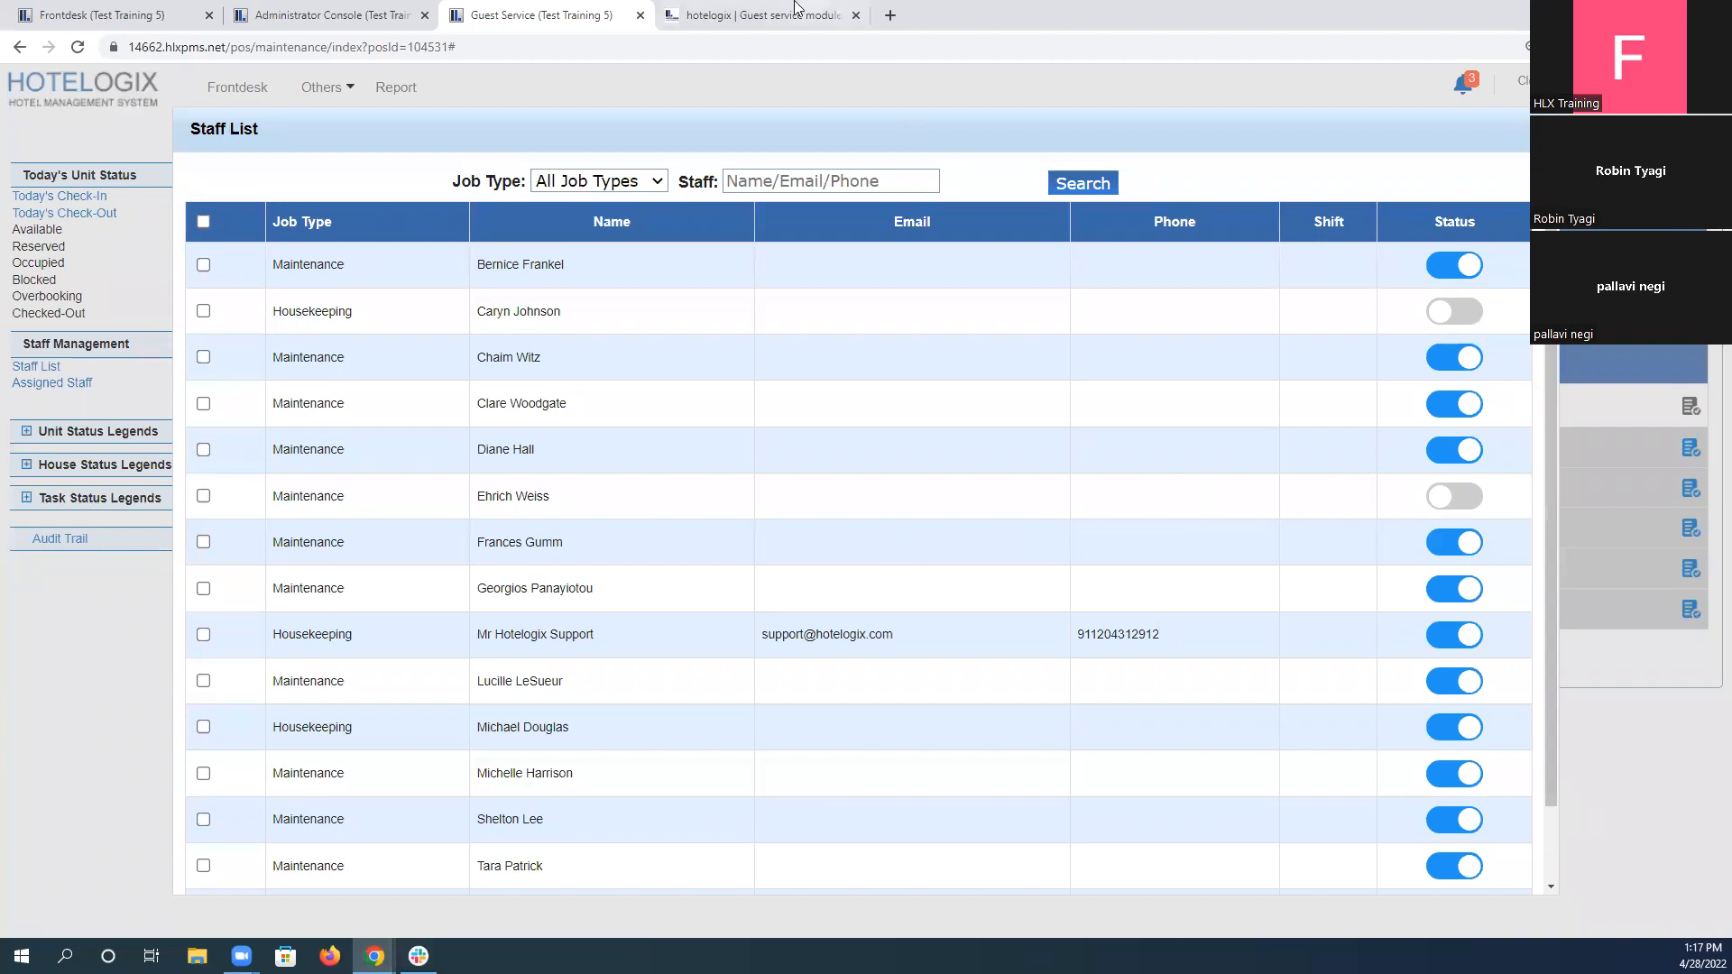
Check the Staff List's availability settings against the absent names in scenario 5, and close the list.
left_click(767, 15)
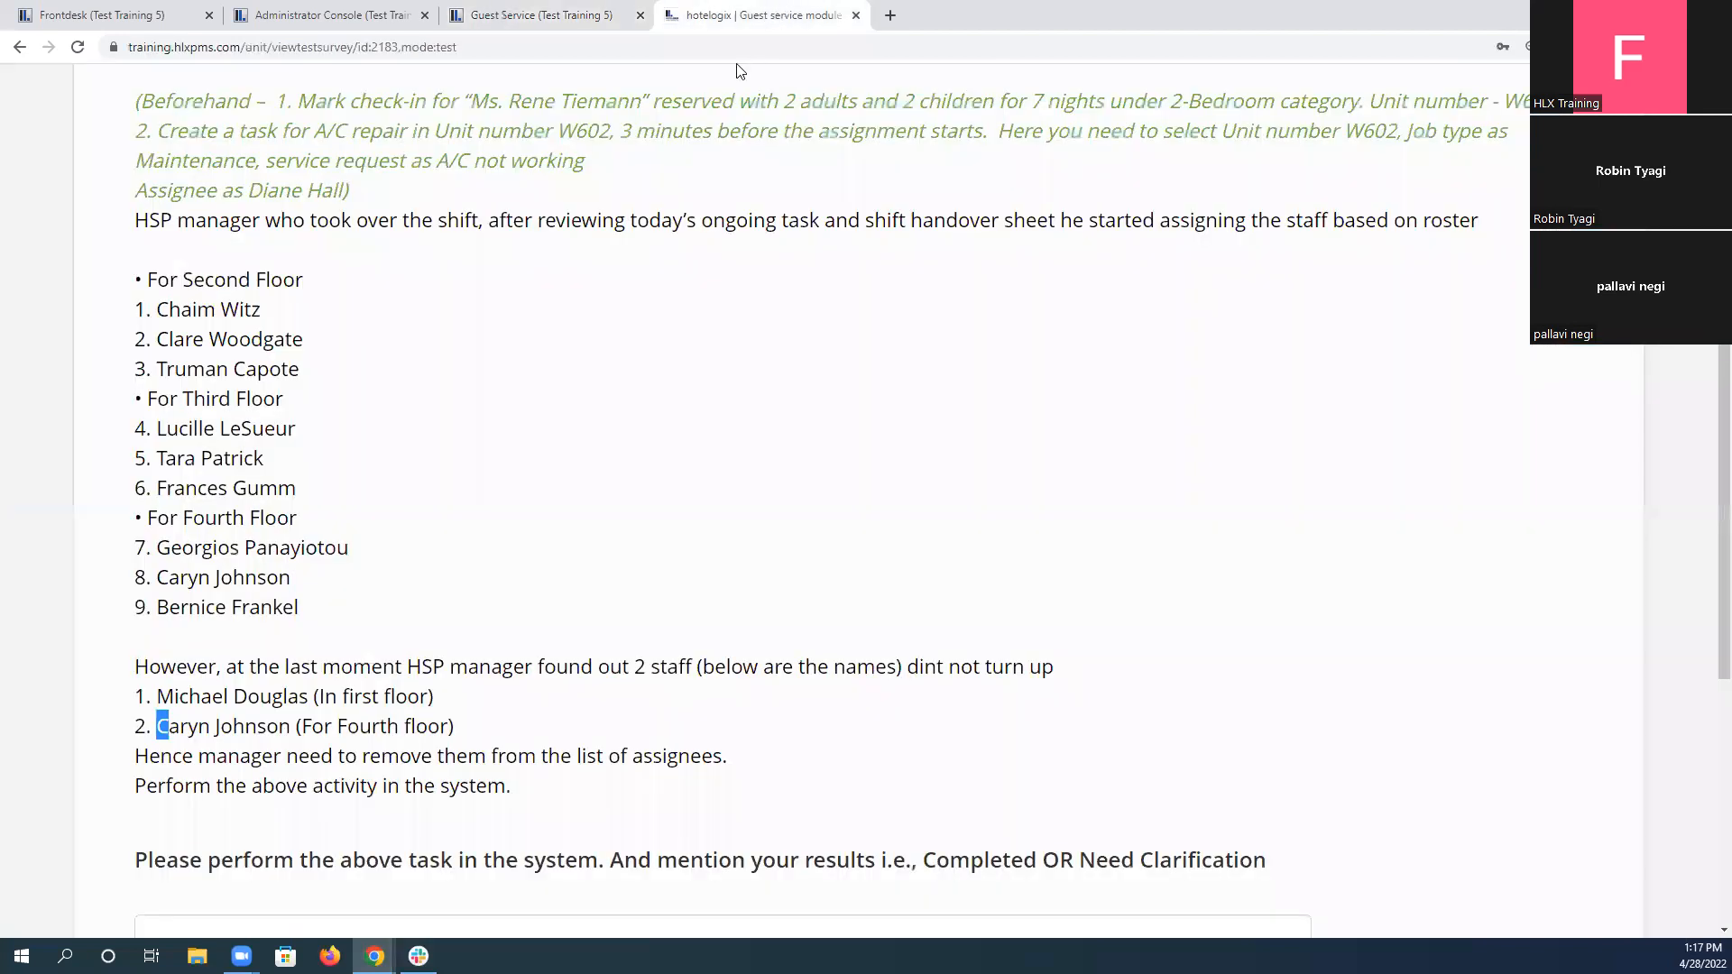
left_click(571, 9)
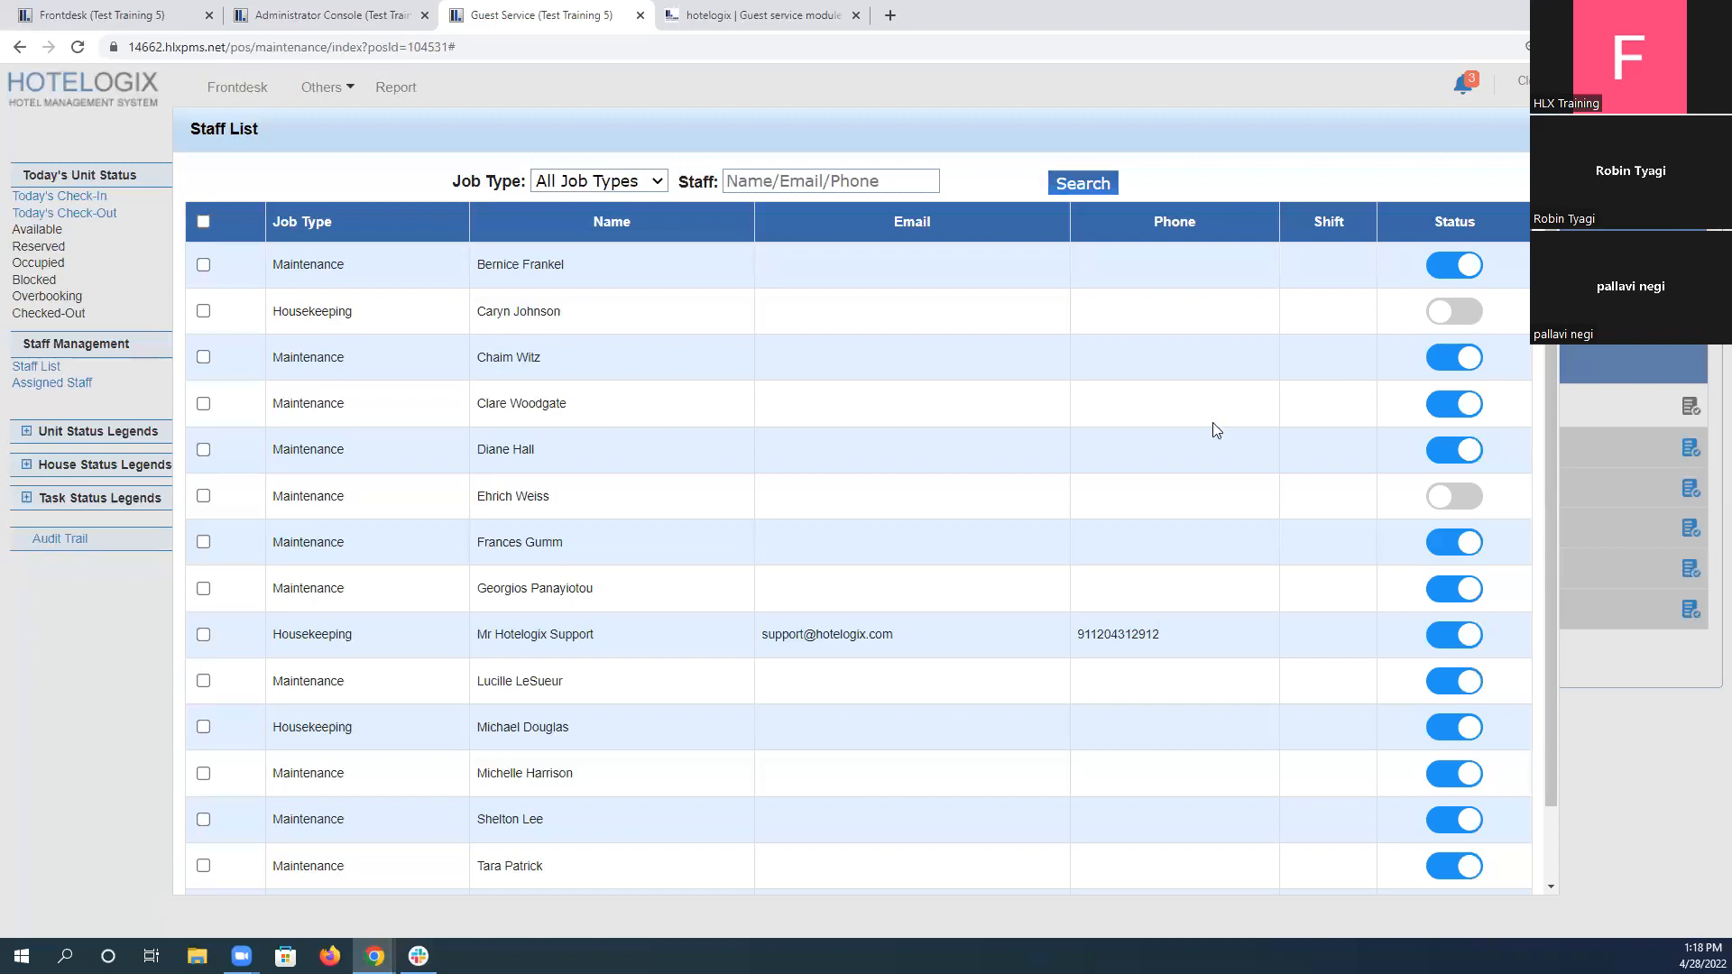
scroll(988, 538, "down", 1)
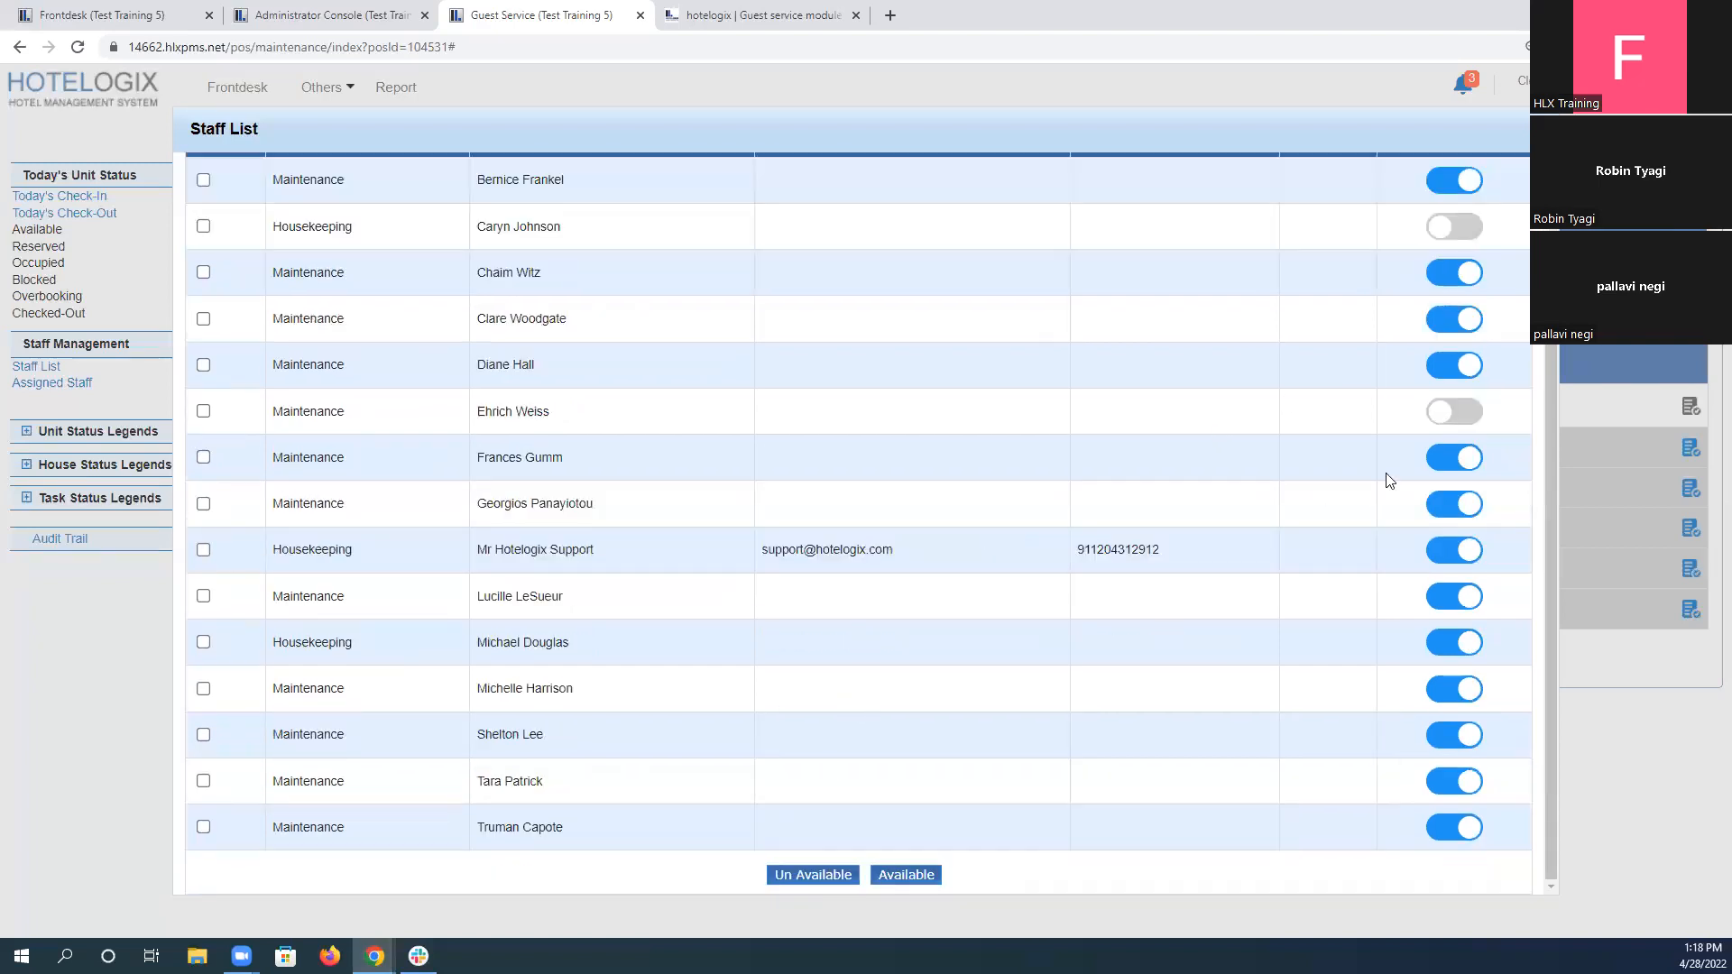
scroll(1387, 479, "up", 1)
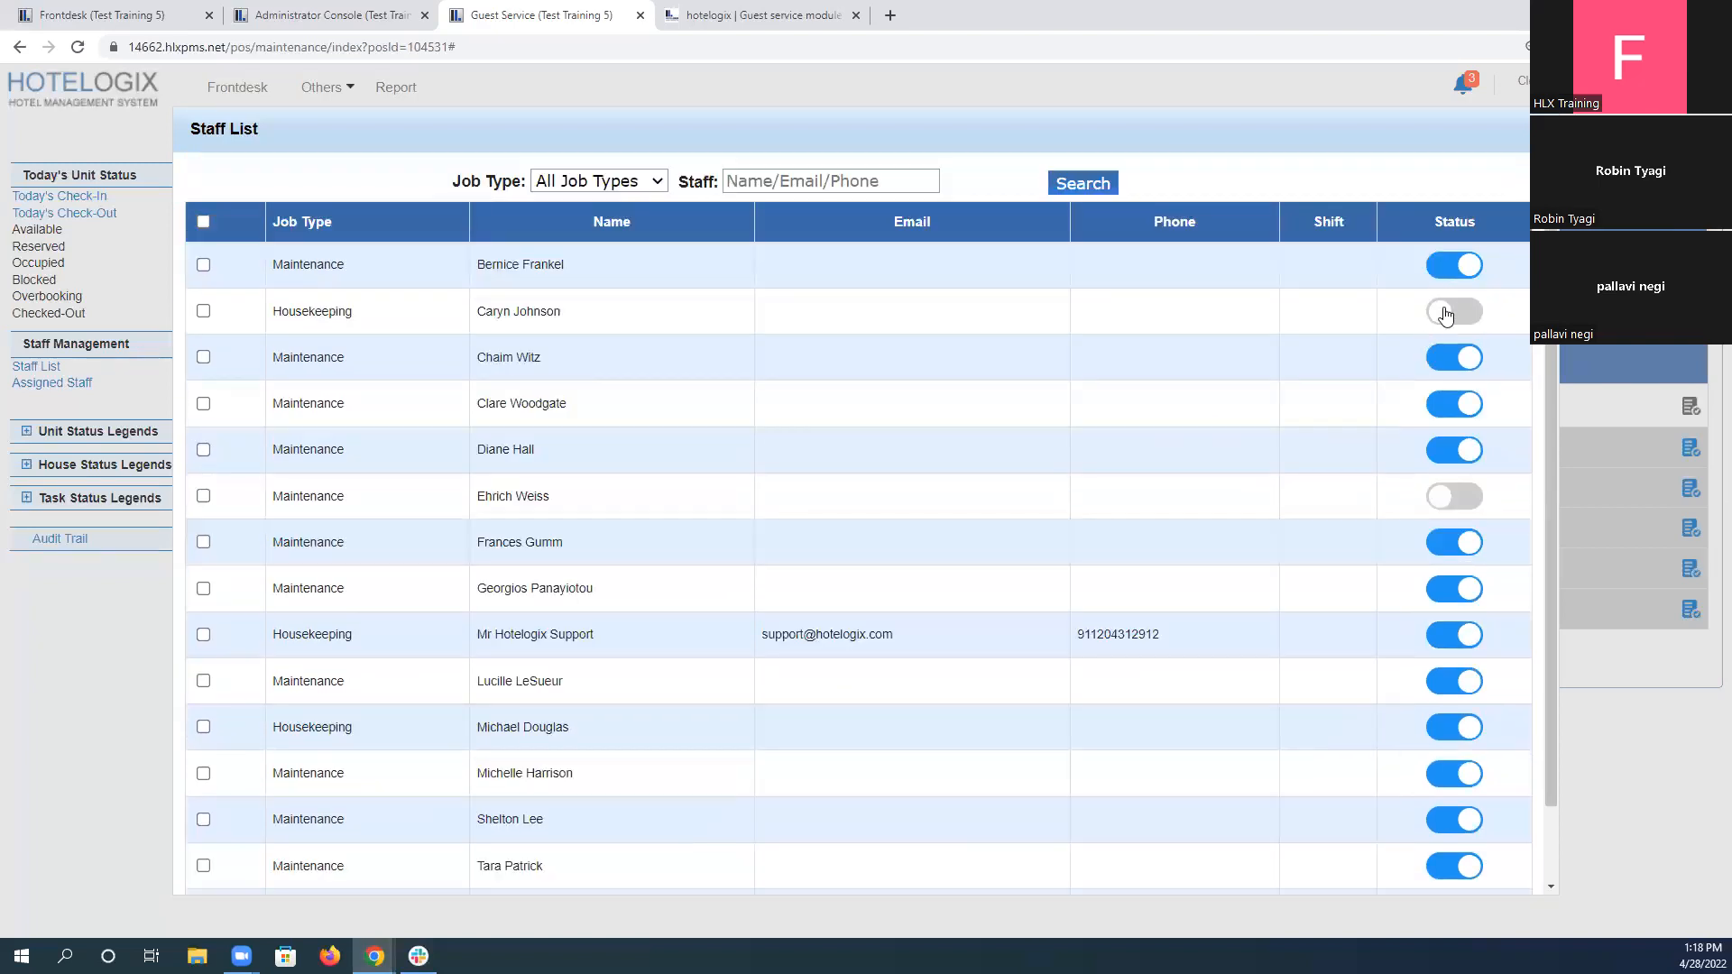
left_click(1541, 129)
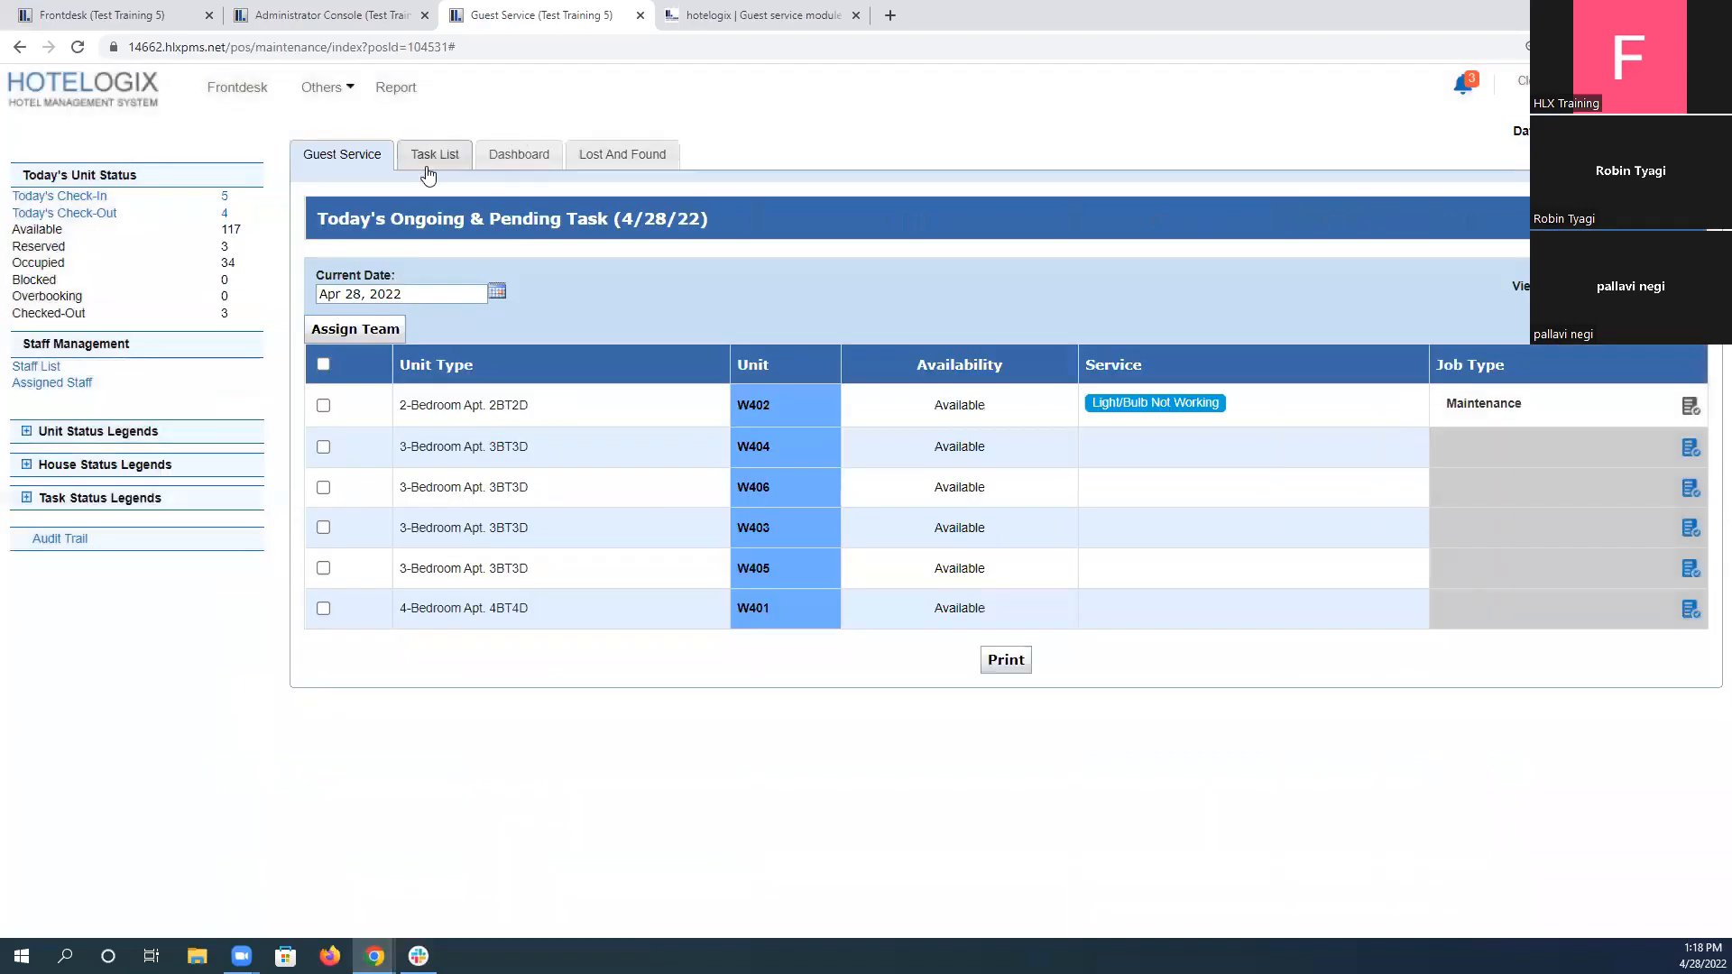
Check which staff can be chosen for reassigning the in-progress AC Not Working task of unit W602, and cancel the reassignment.
left_click(438, 158)
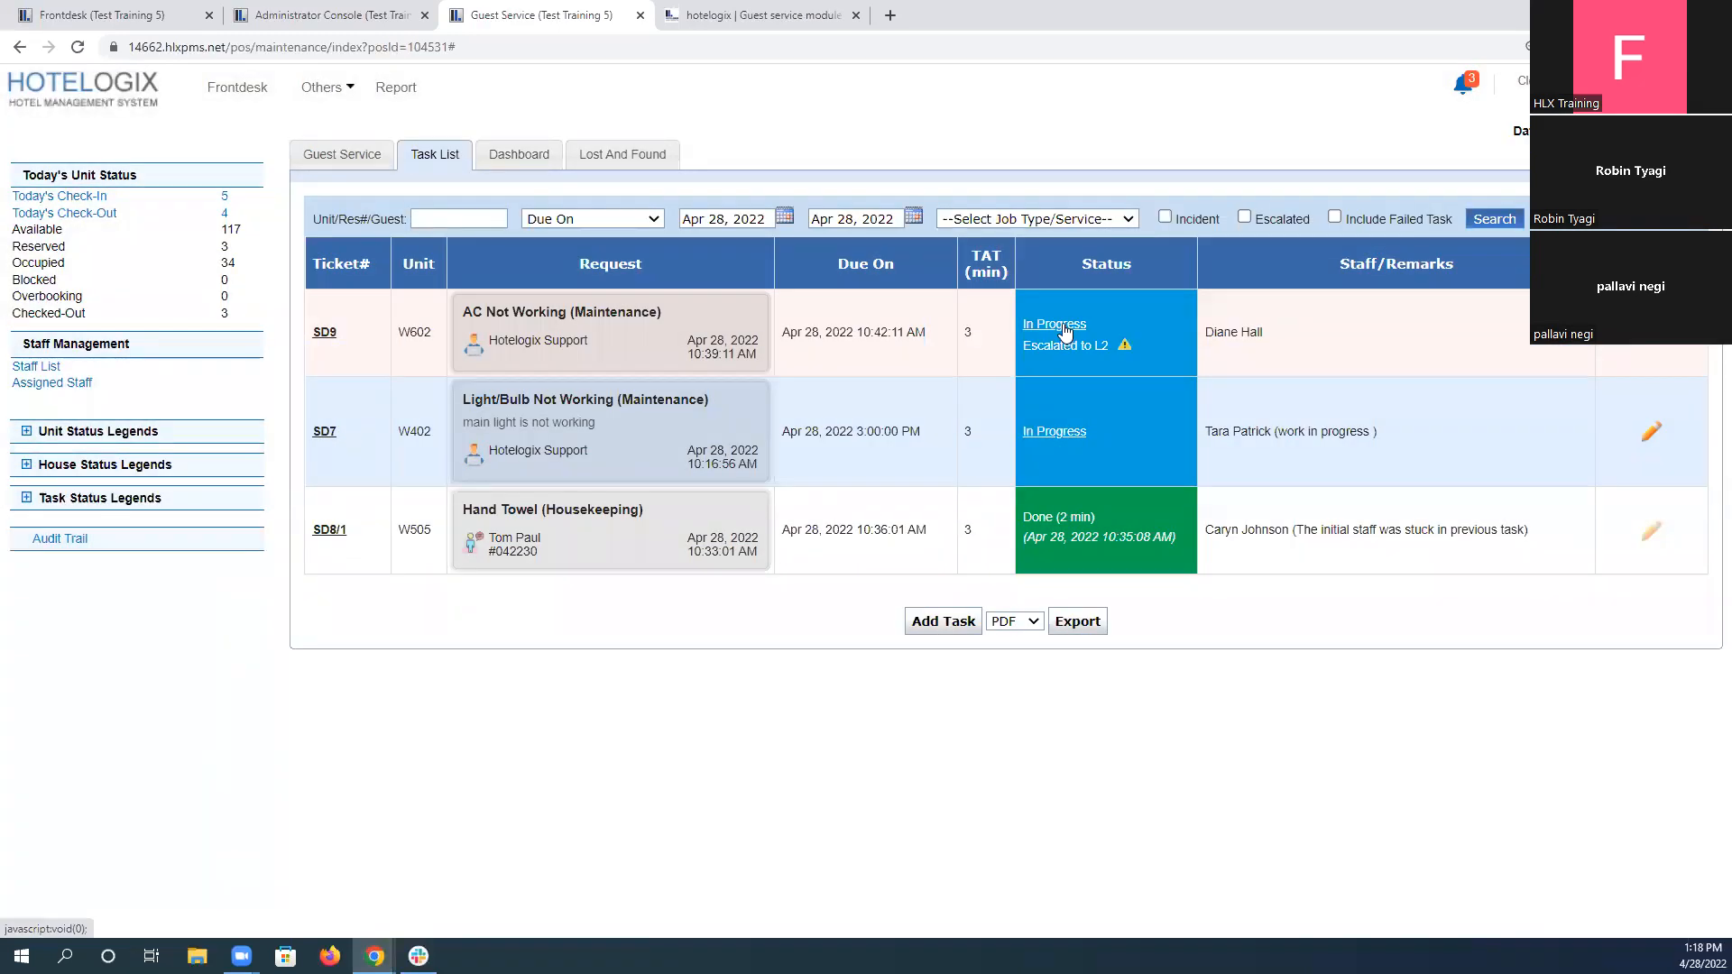
left_click(1063, 325)
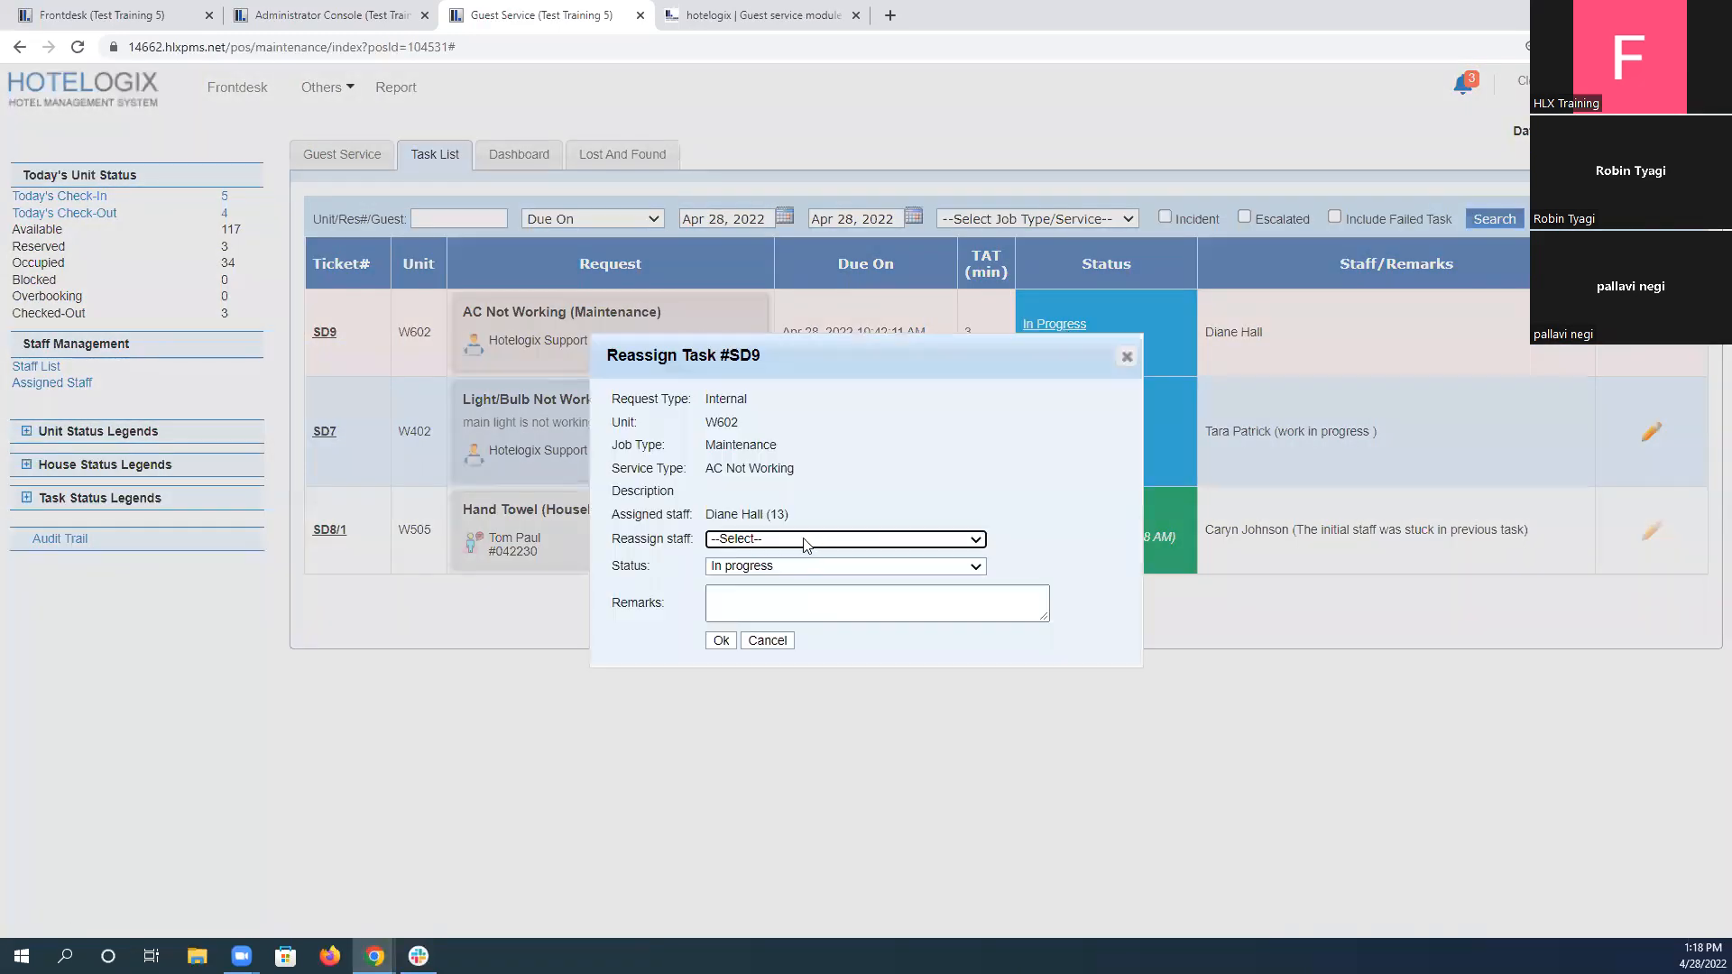
left_click(803, 539)
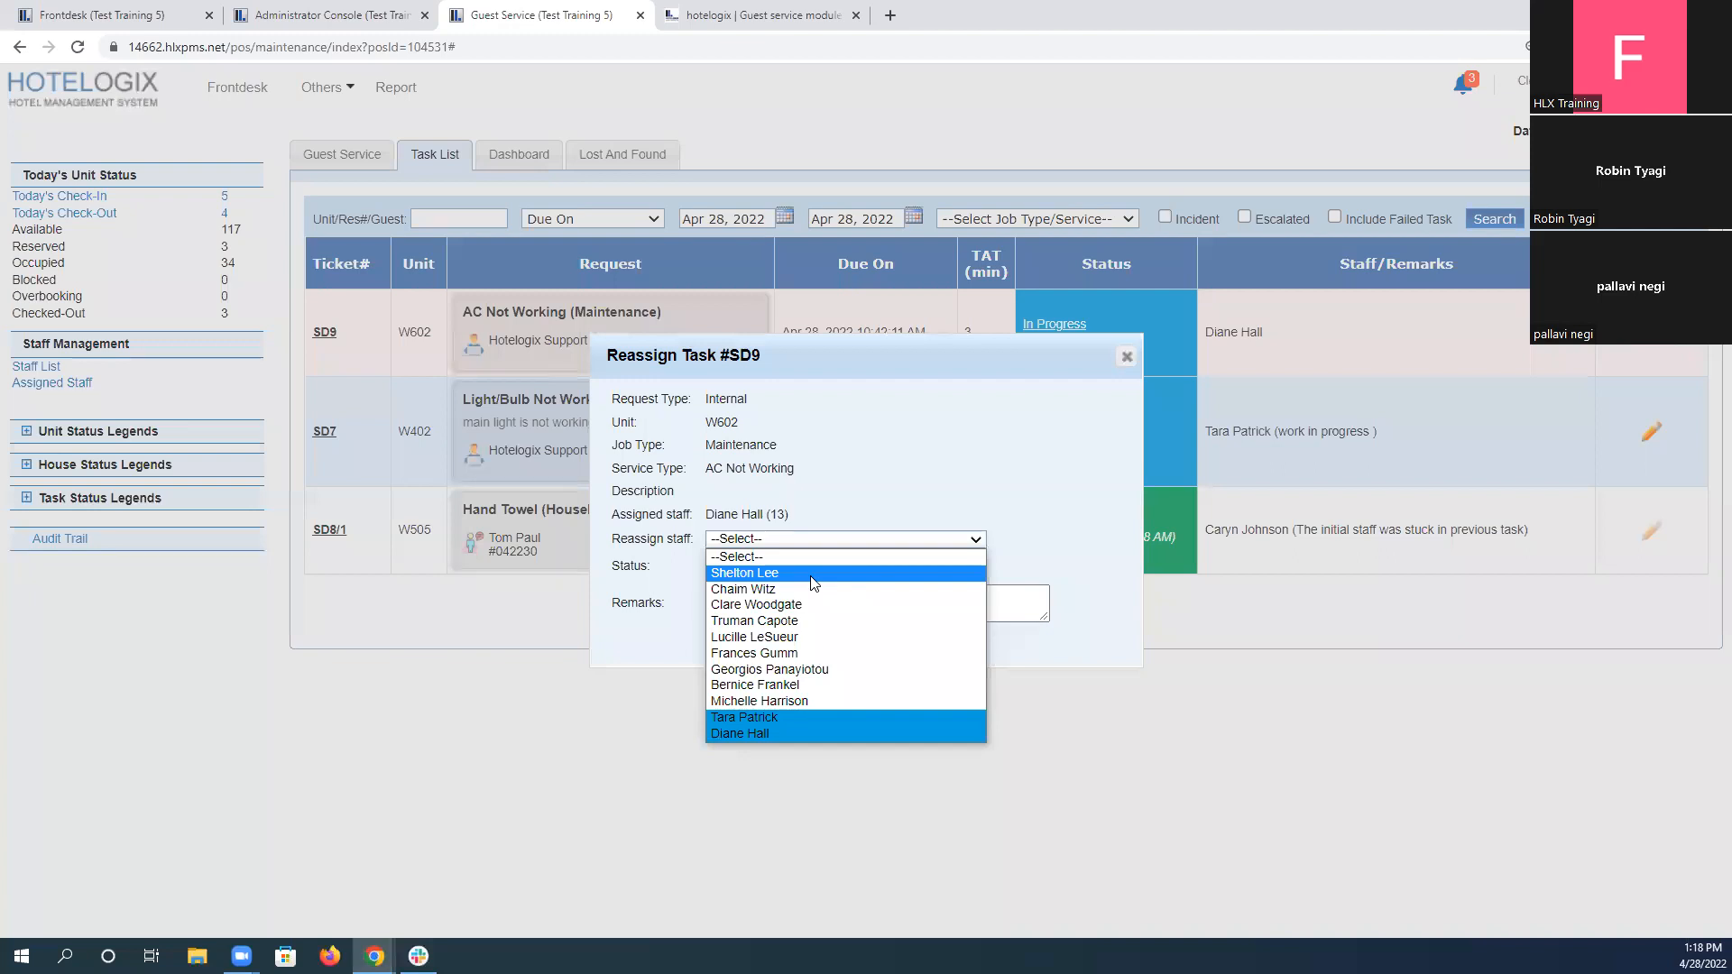
left_click(719, 7)
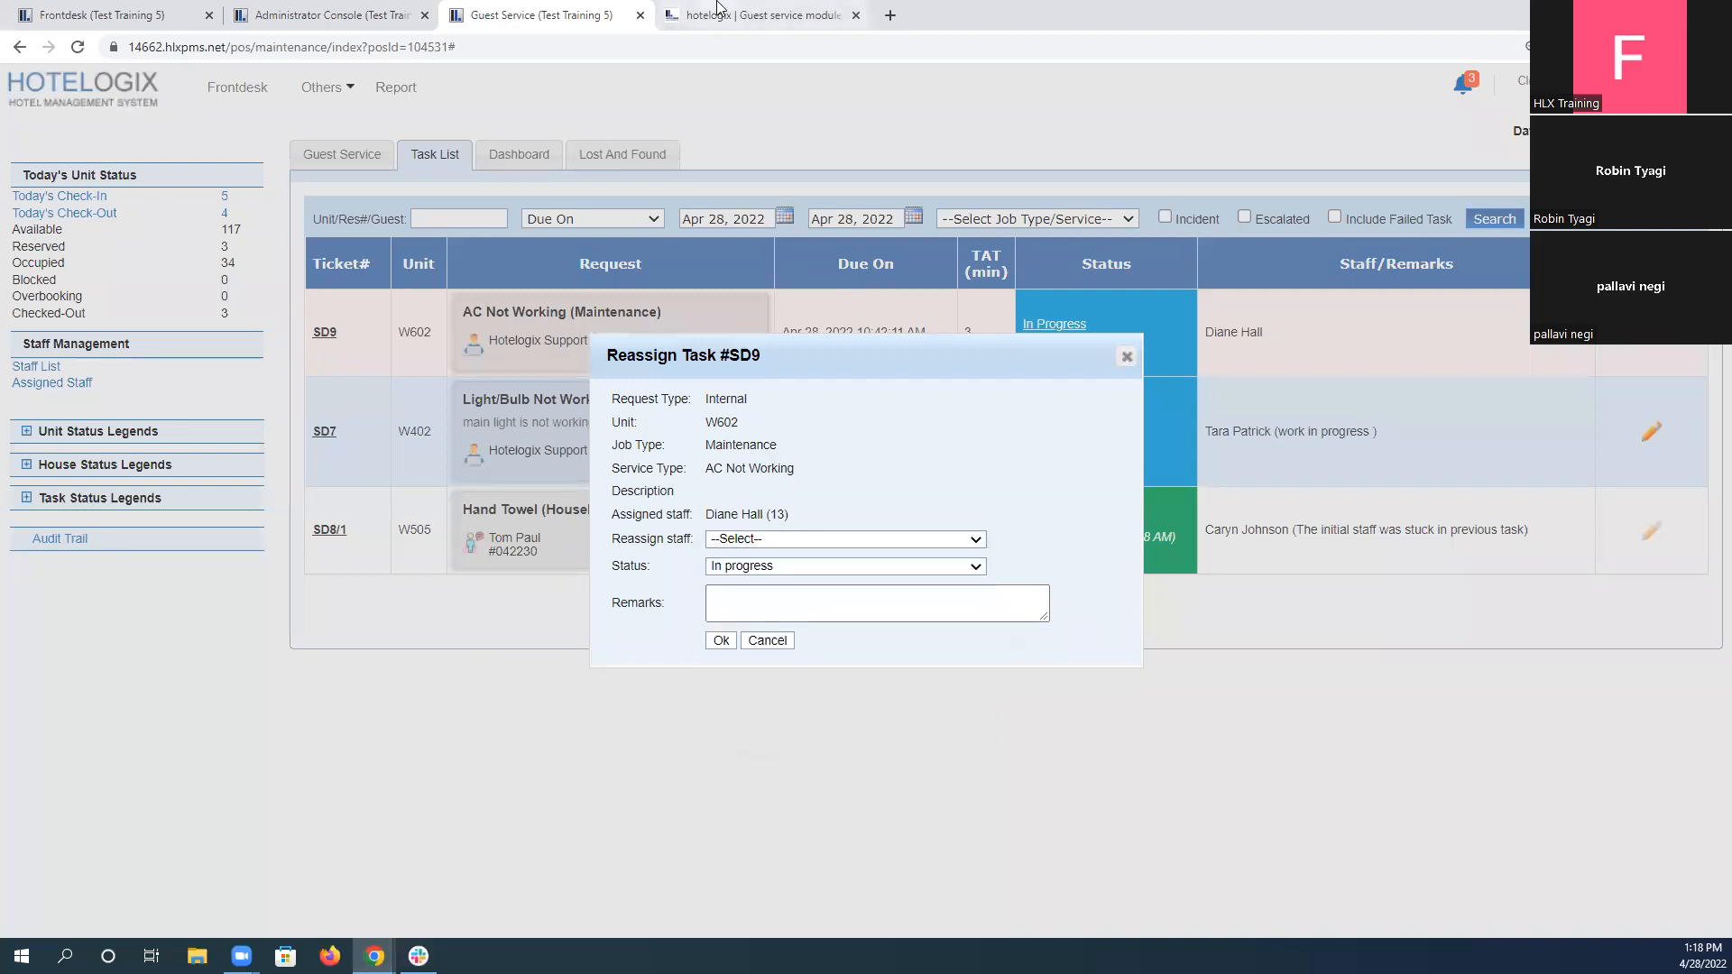
left_click(719, 8)
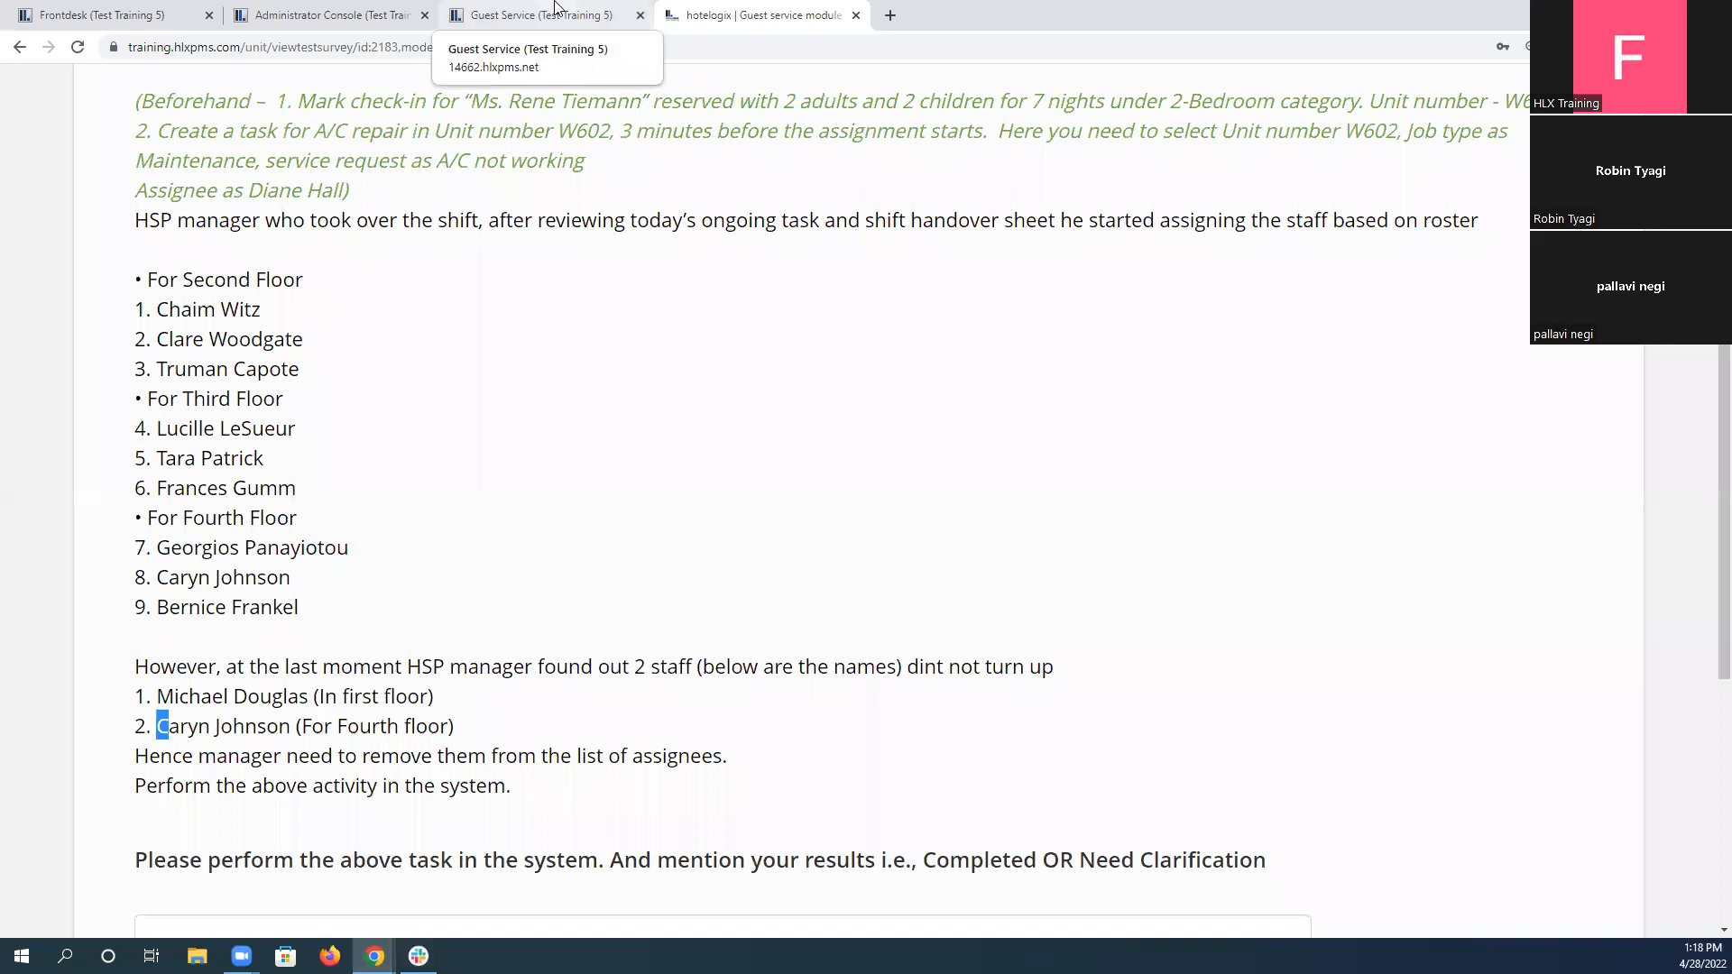
left_click(556, 7)
left_click(820, 536)
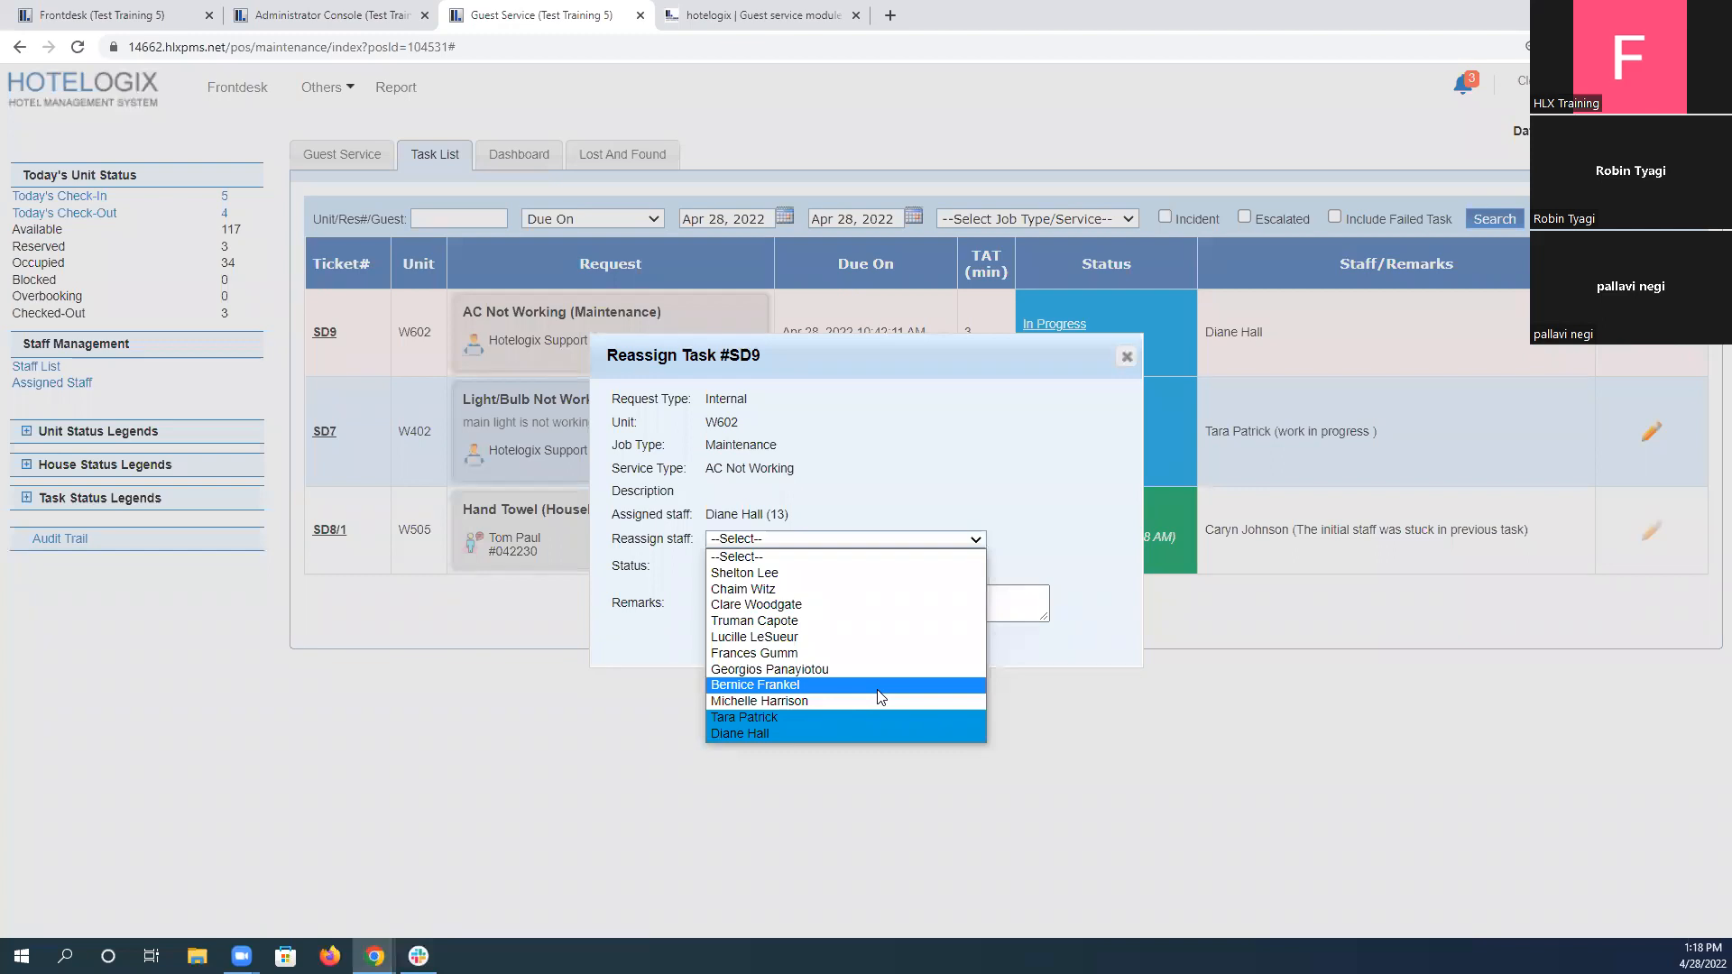
left_click(812, 538)
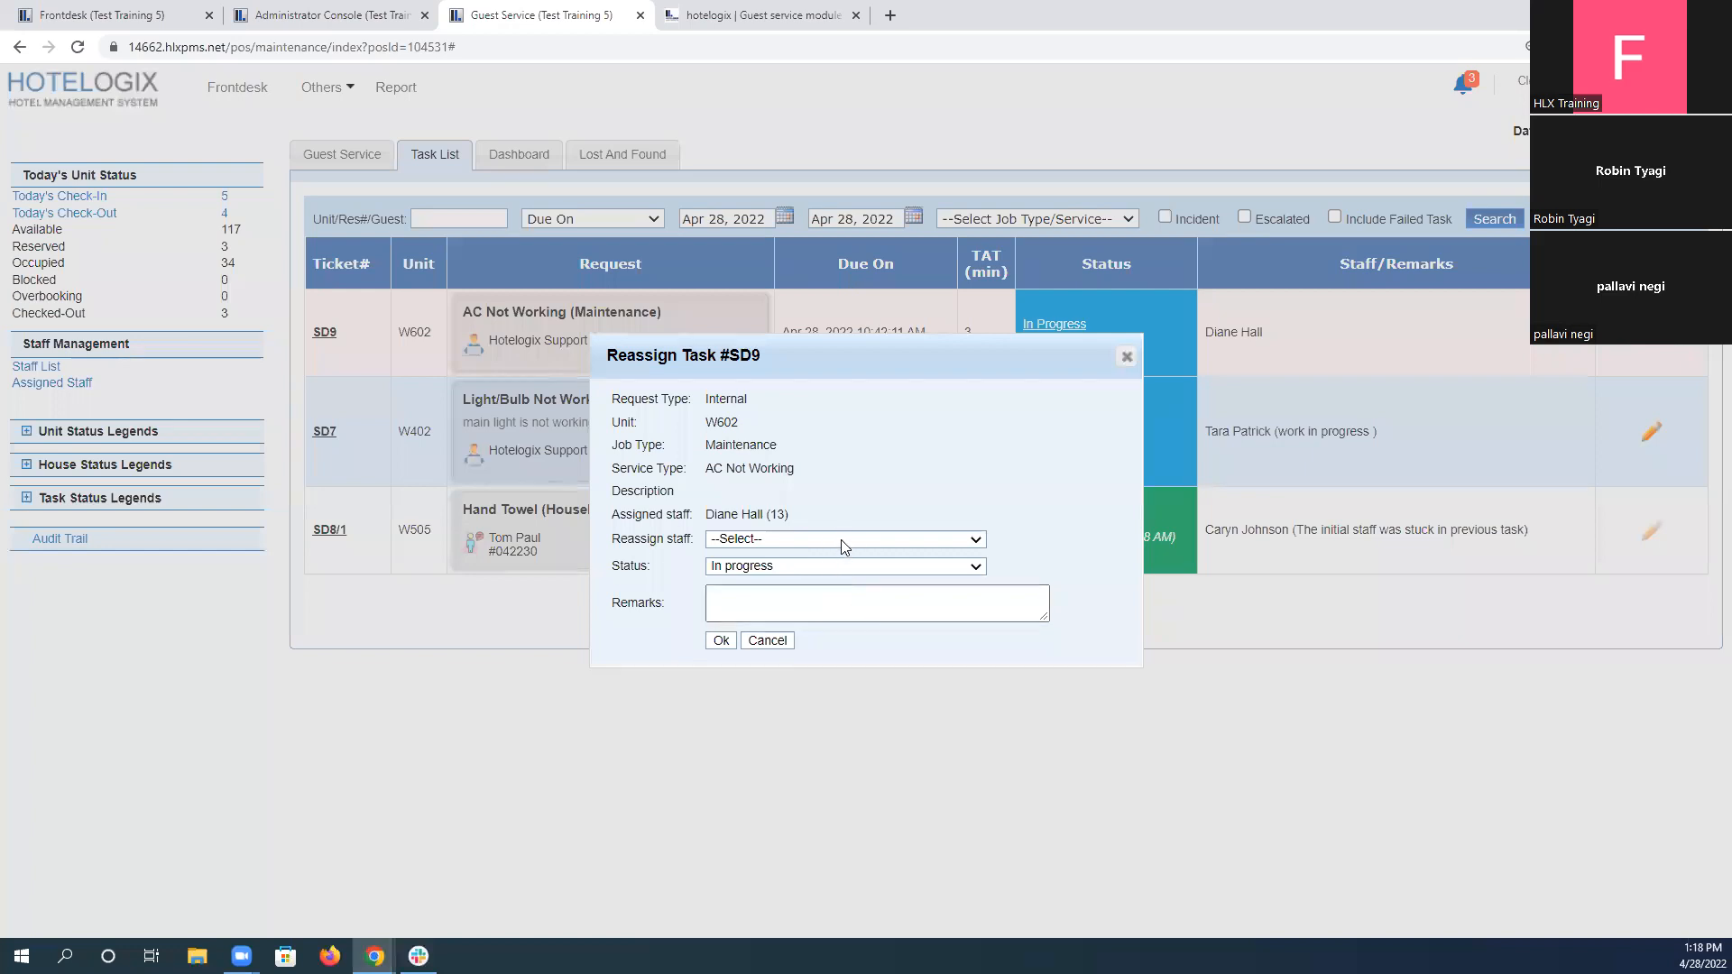
left_click(775, 642)
Return to scenario 5's instructions and highlight the Completed option in the result question.
left_click(749, 16)
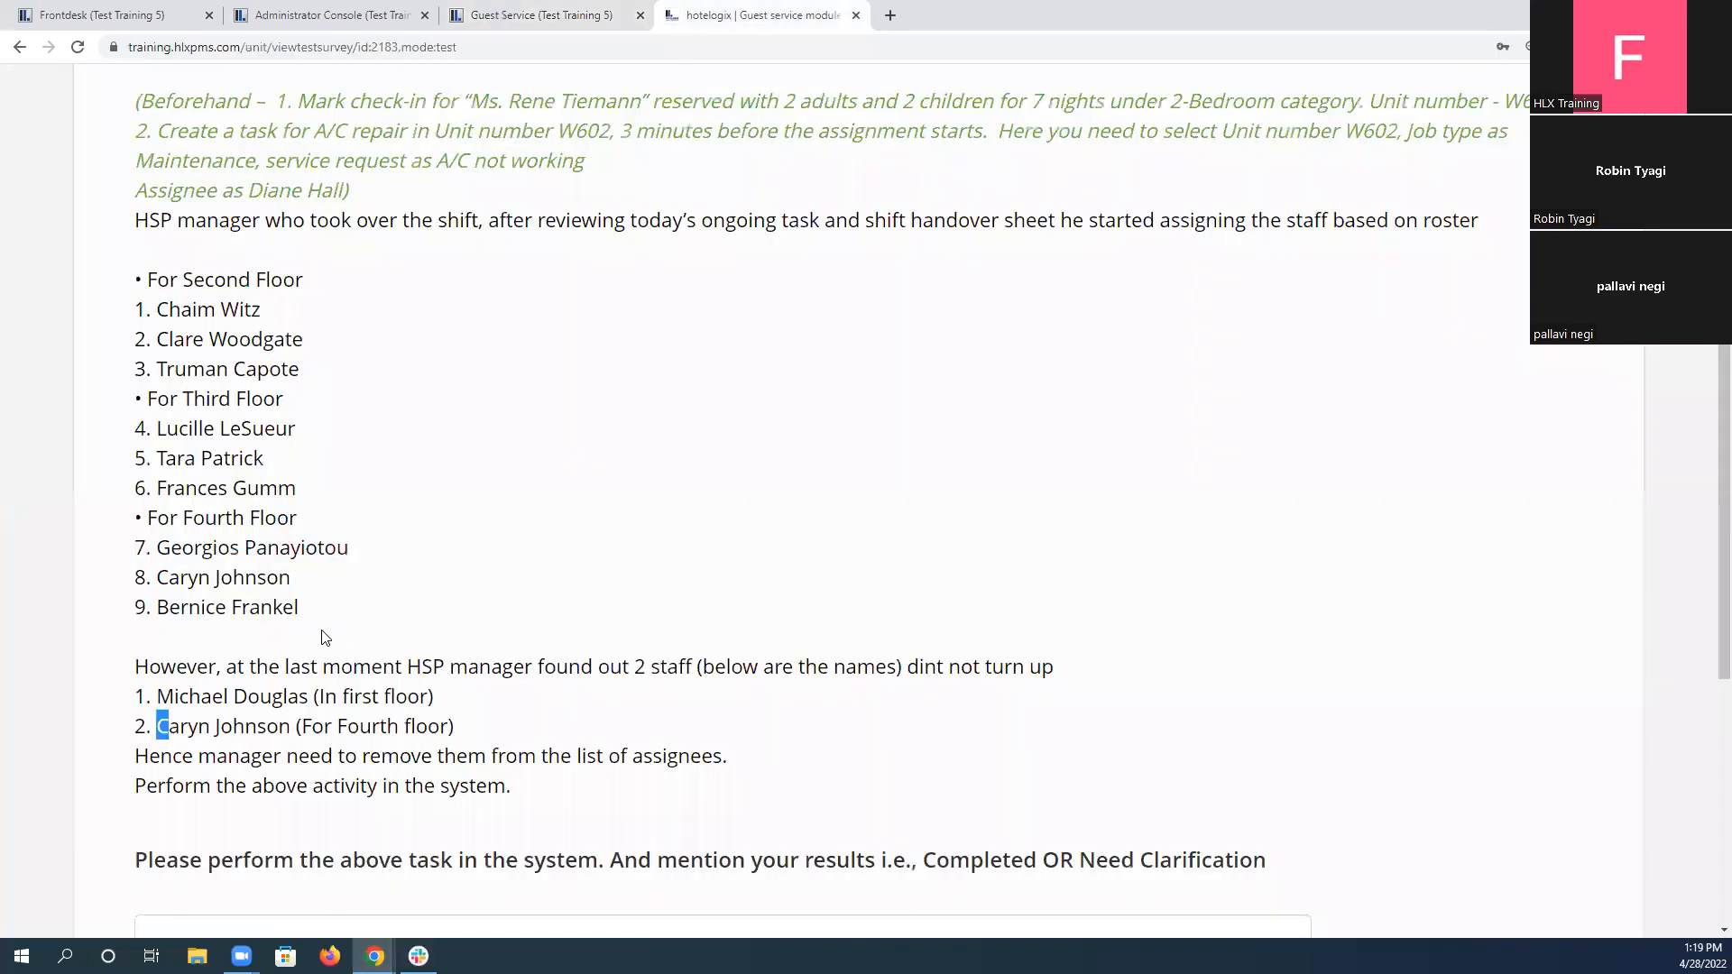
left_click(296, 580)
scroll(395, 688, "down", 2)
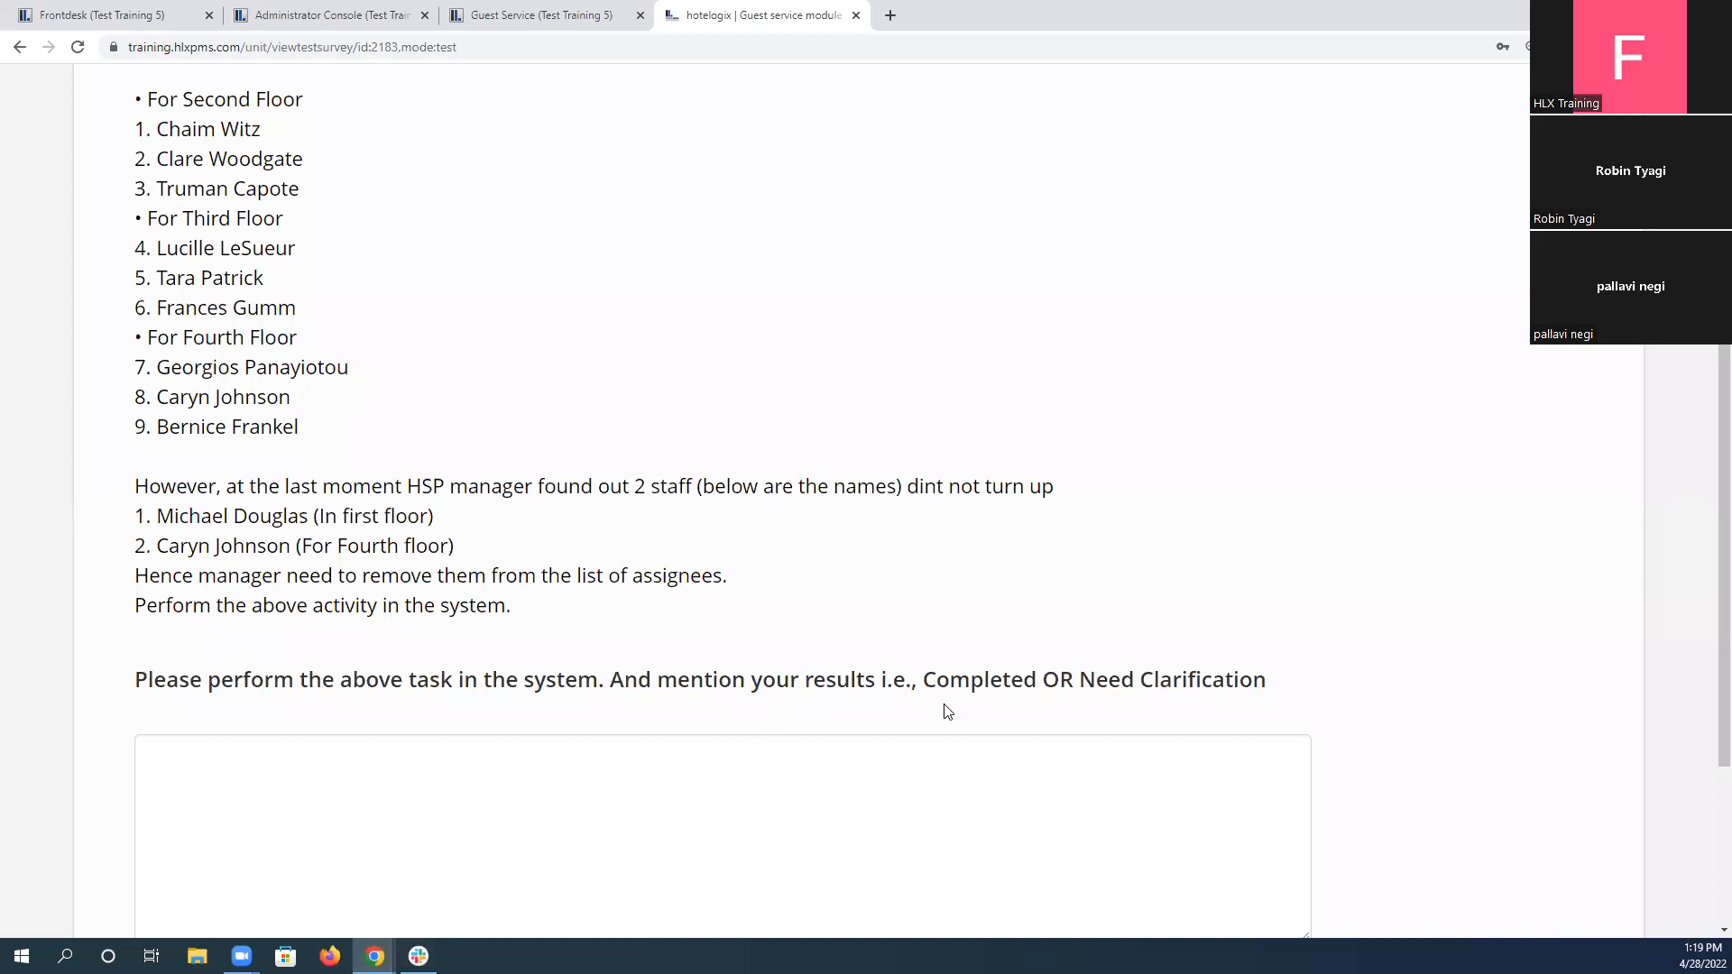
double_click(971, 685)
key("ctrl+c")
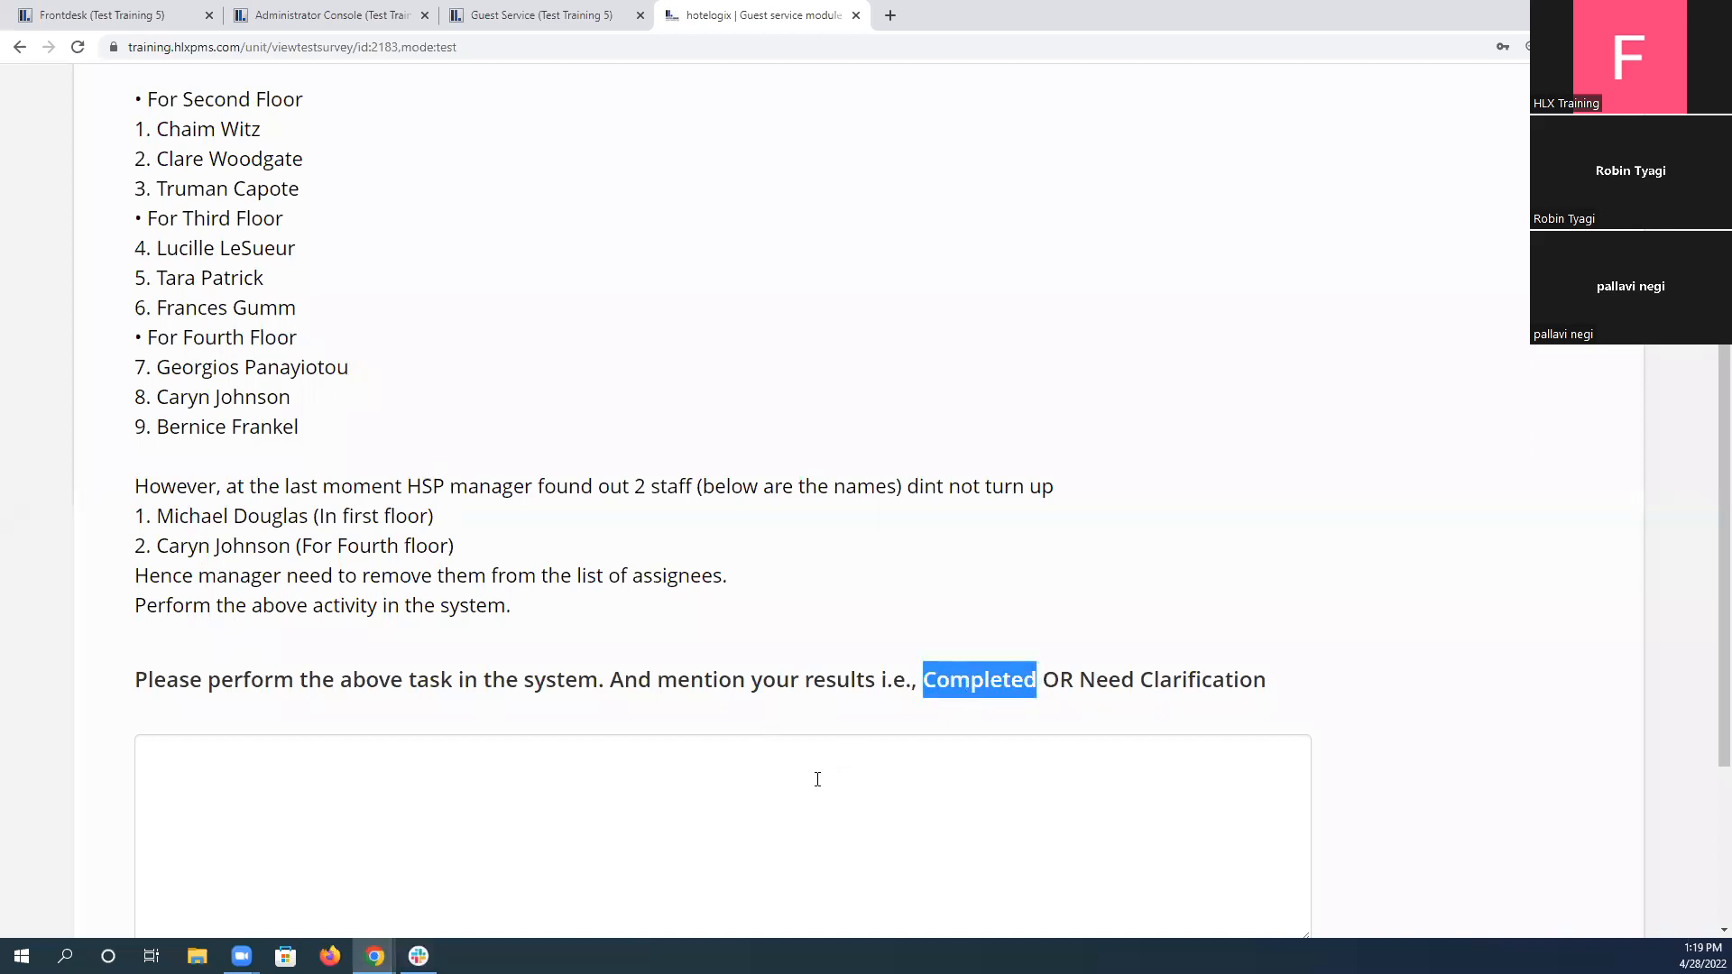
Enter "Completed" as the result for scenario 5 and submit the answer.
left_click(807, 784)
key("ctrl+v")
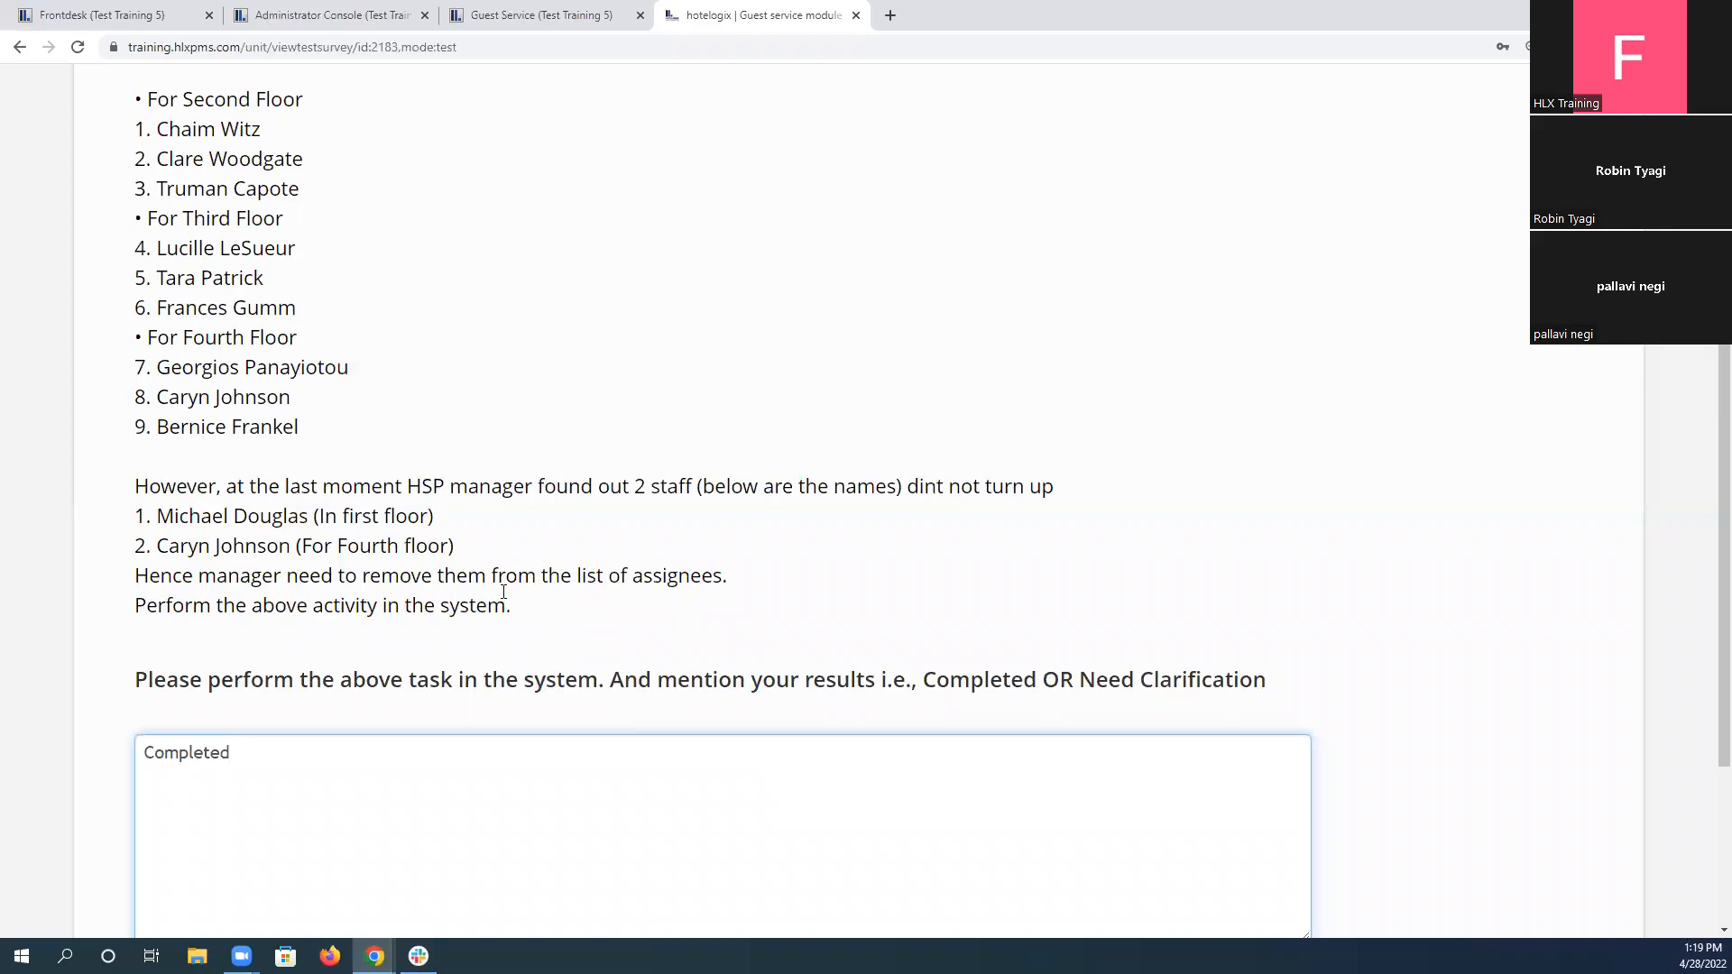
scroll(506, 600, "down", 2)
scroll(465, 735, "down", 2)
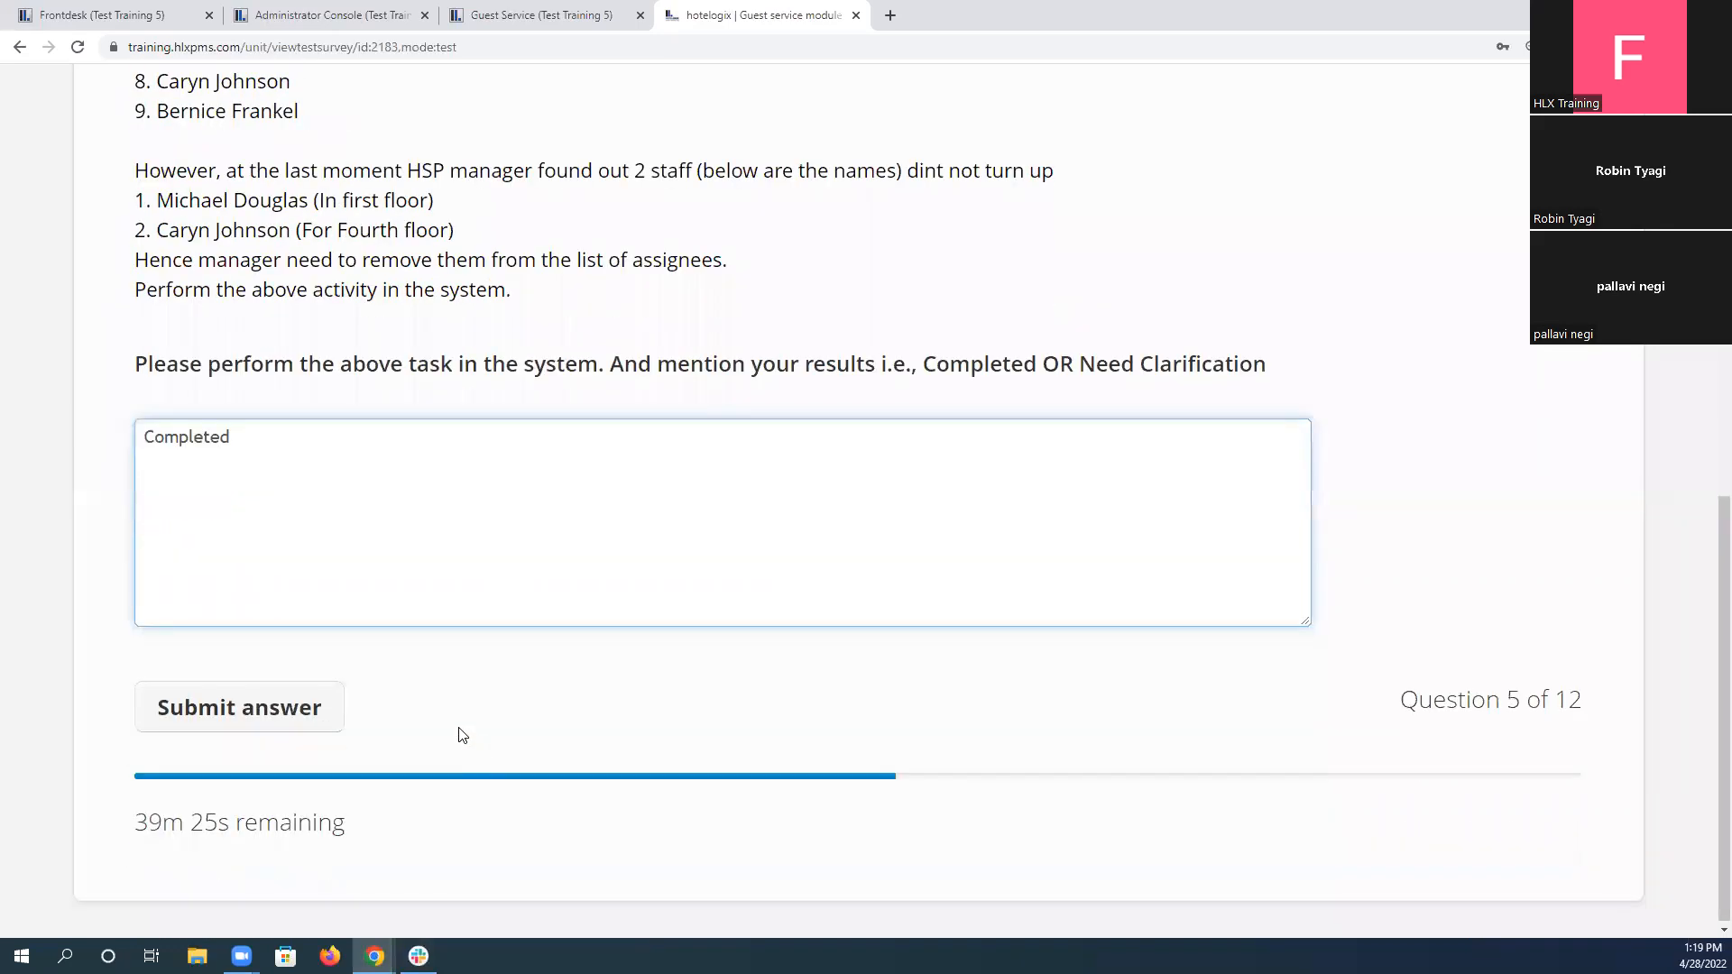
left_click(323, 709)
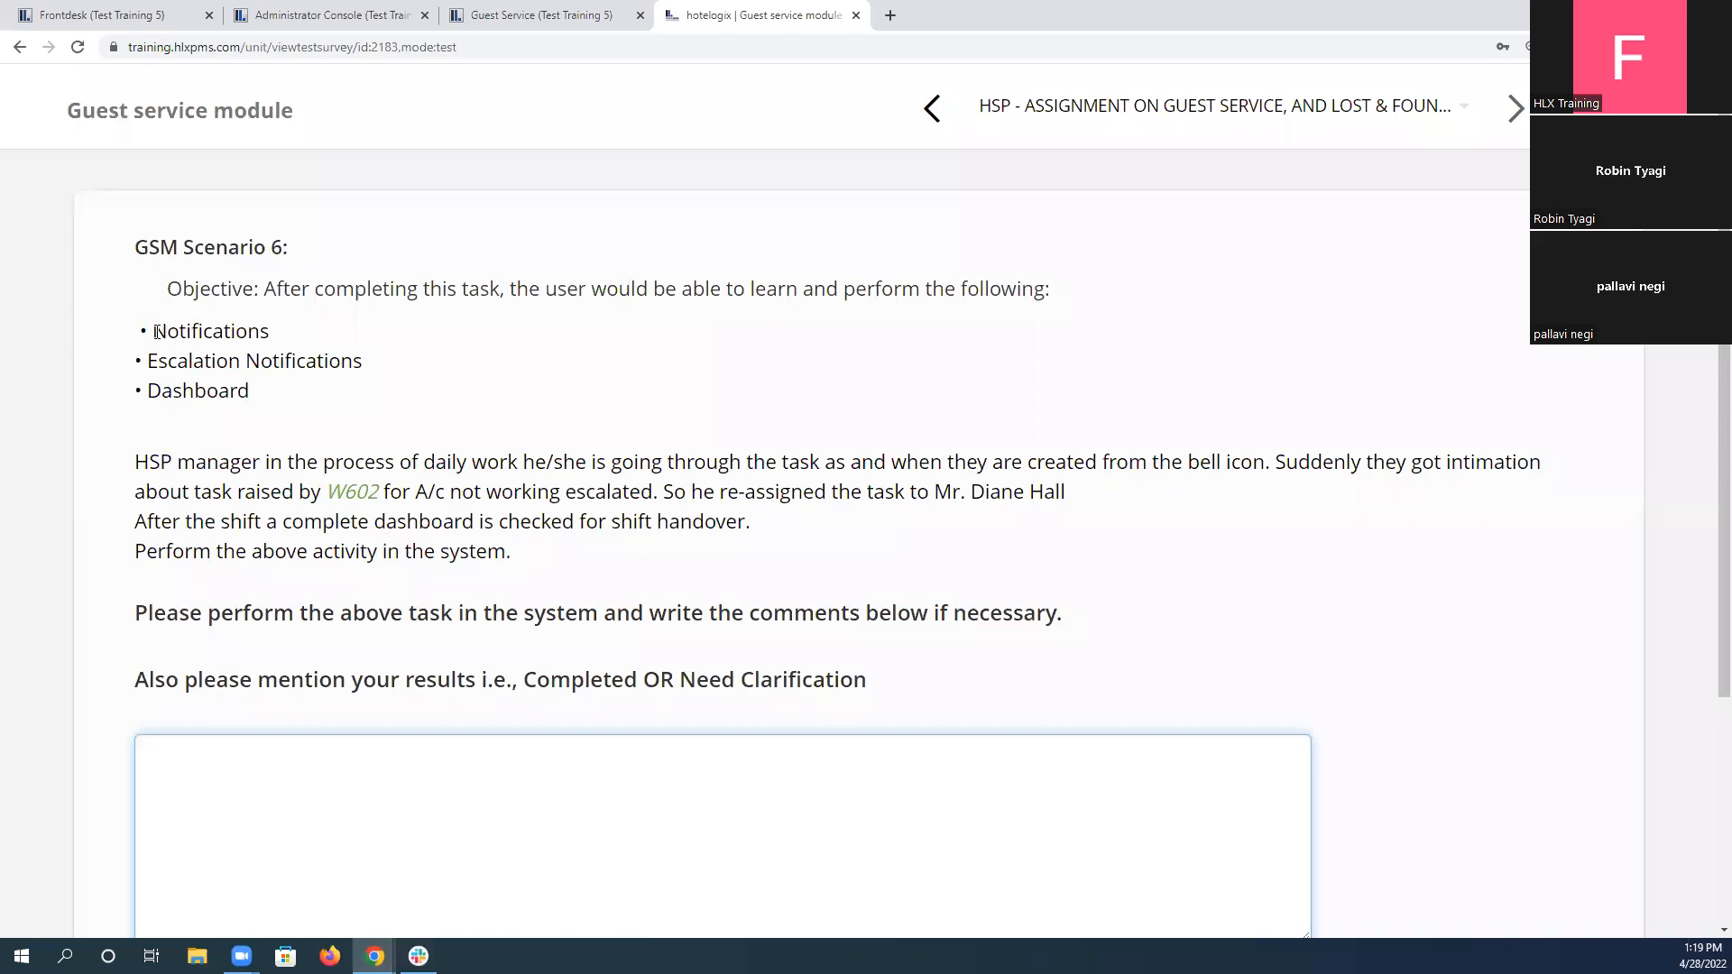
Read scenario 6's objectives and its instructions on the escalated W602 task and the shift handover dashboard.
left_click_drag(157, 333, 286, 402)
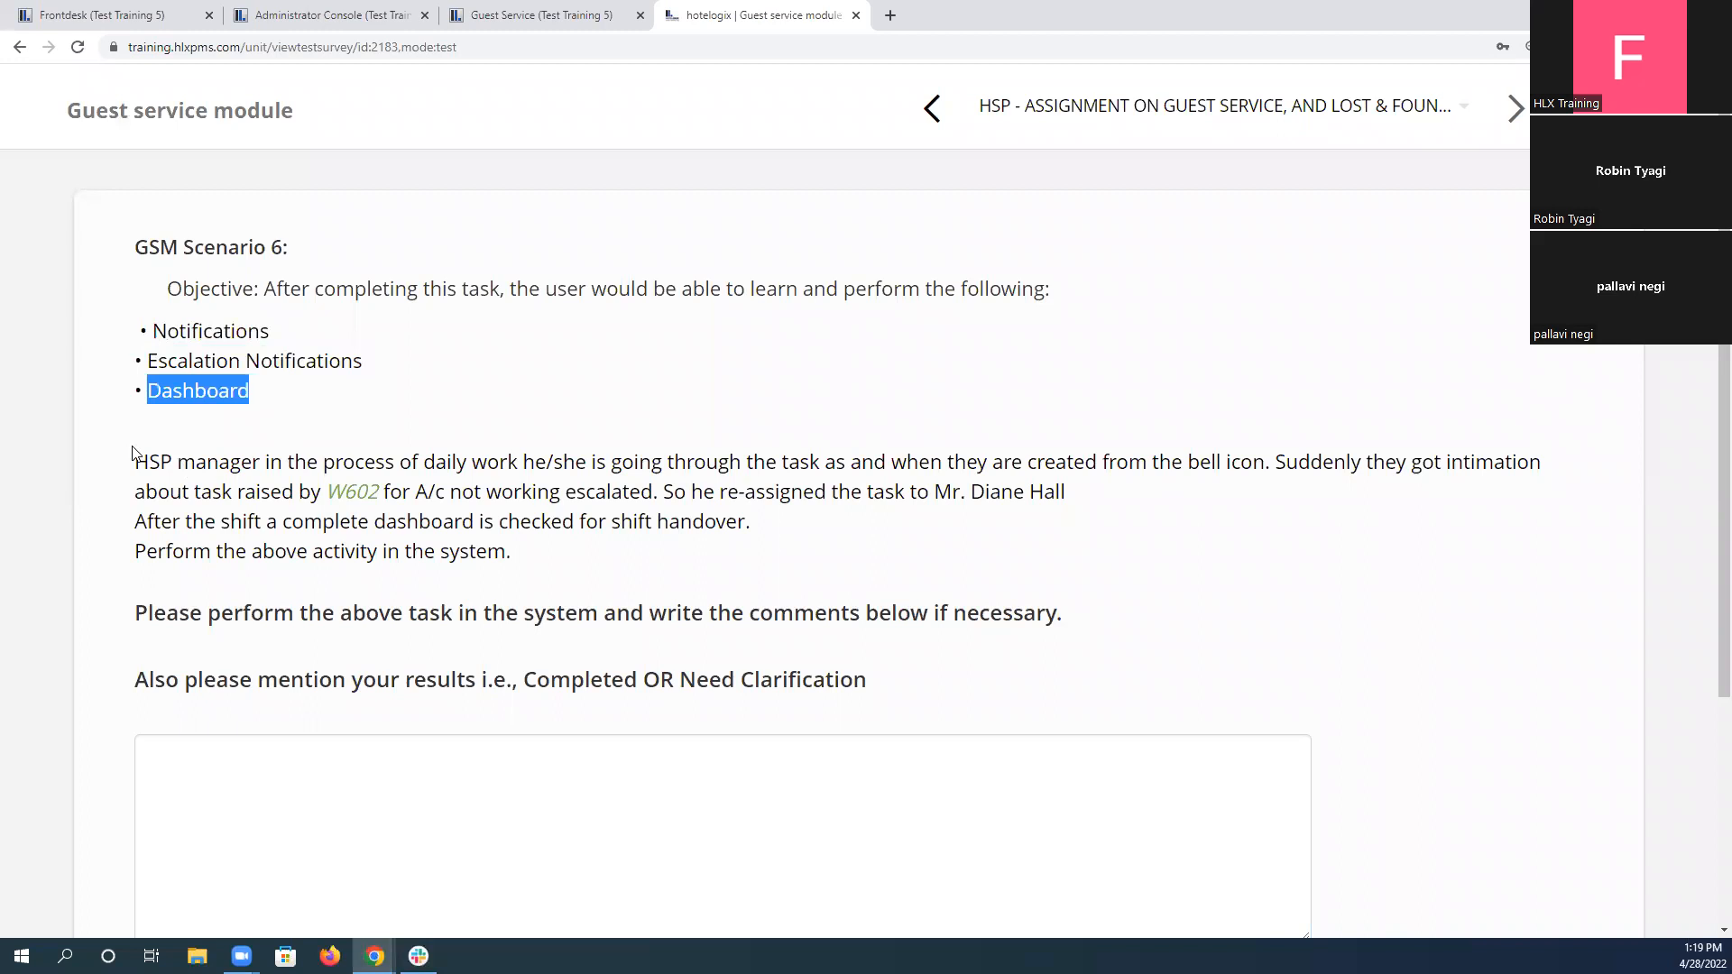
left_click_drag(143, 455, 546, 487)
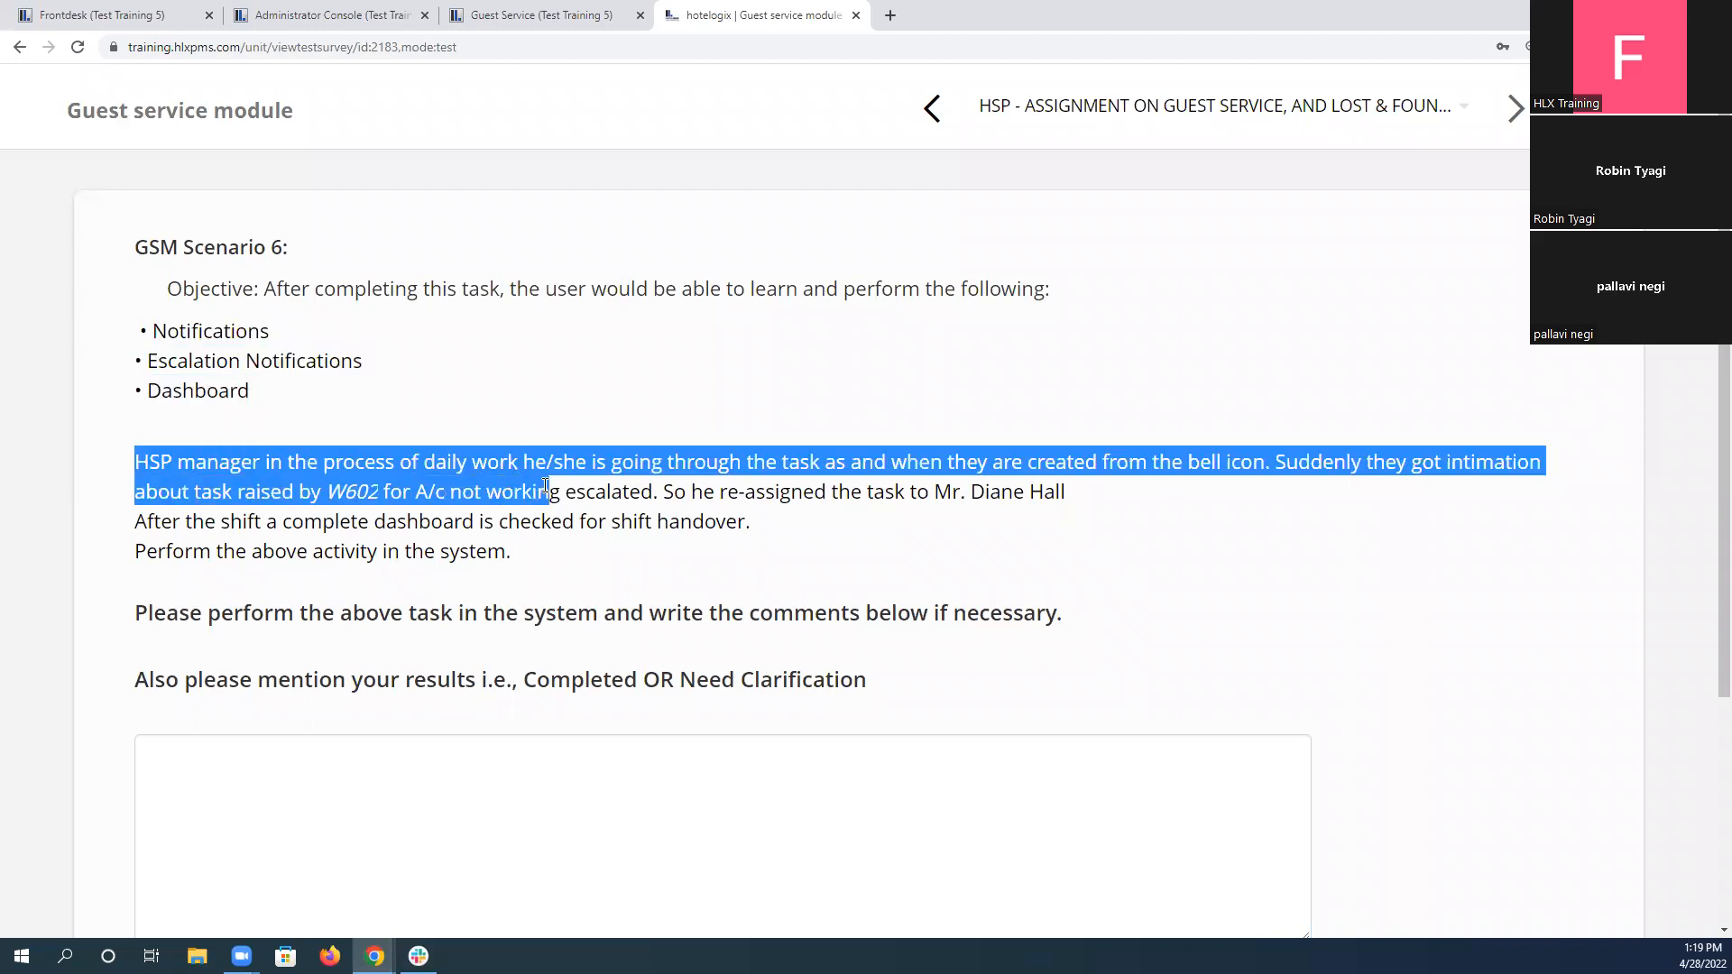
left_click_drag(545, 487, 778, 531)
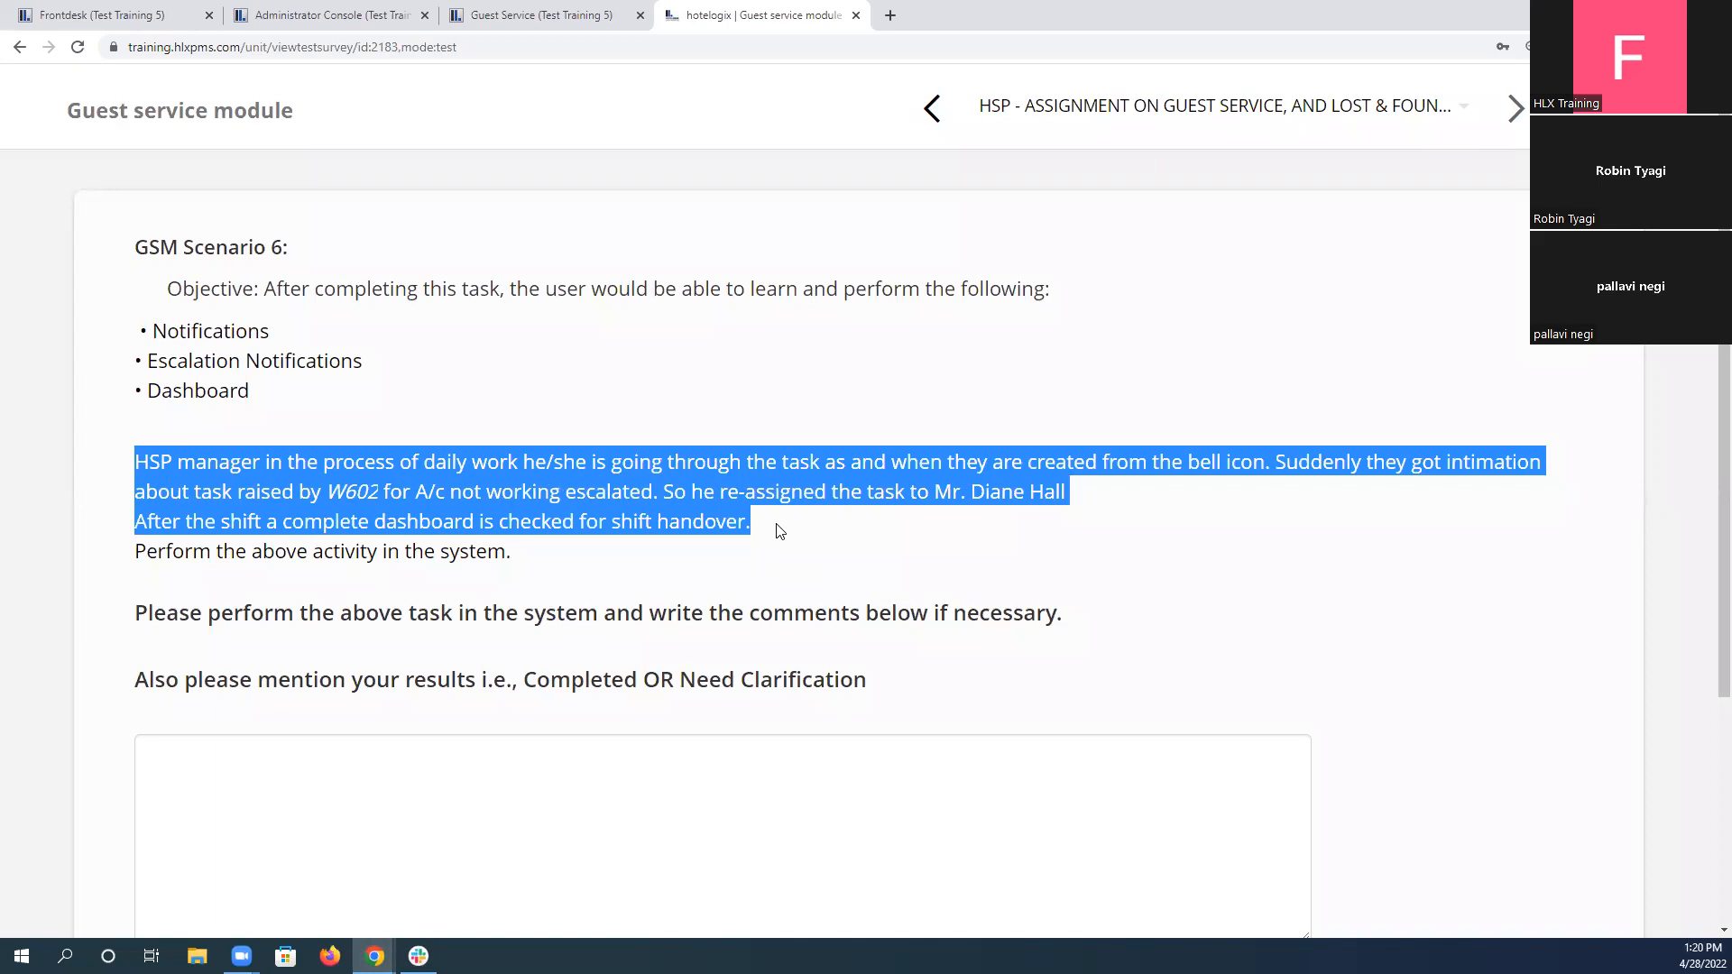
Switch to Guest Service and review the task notifications under the bell, opening the W302 AC Not Working entry.
left_click(534, 14)
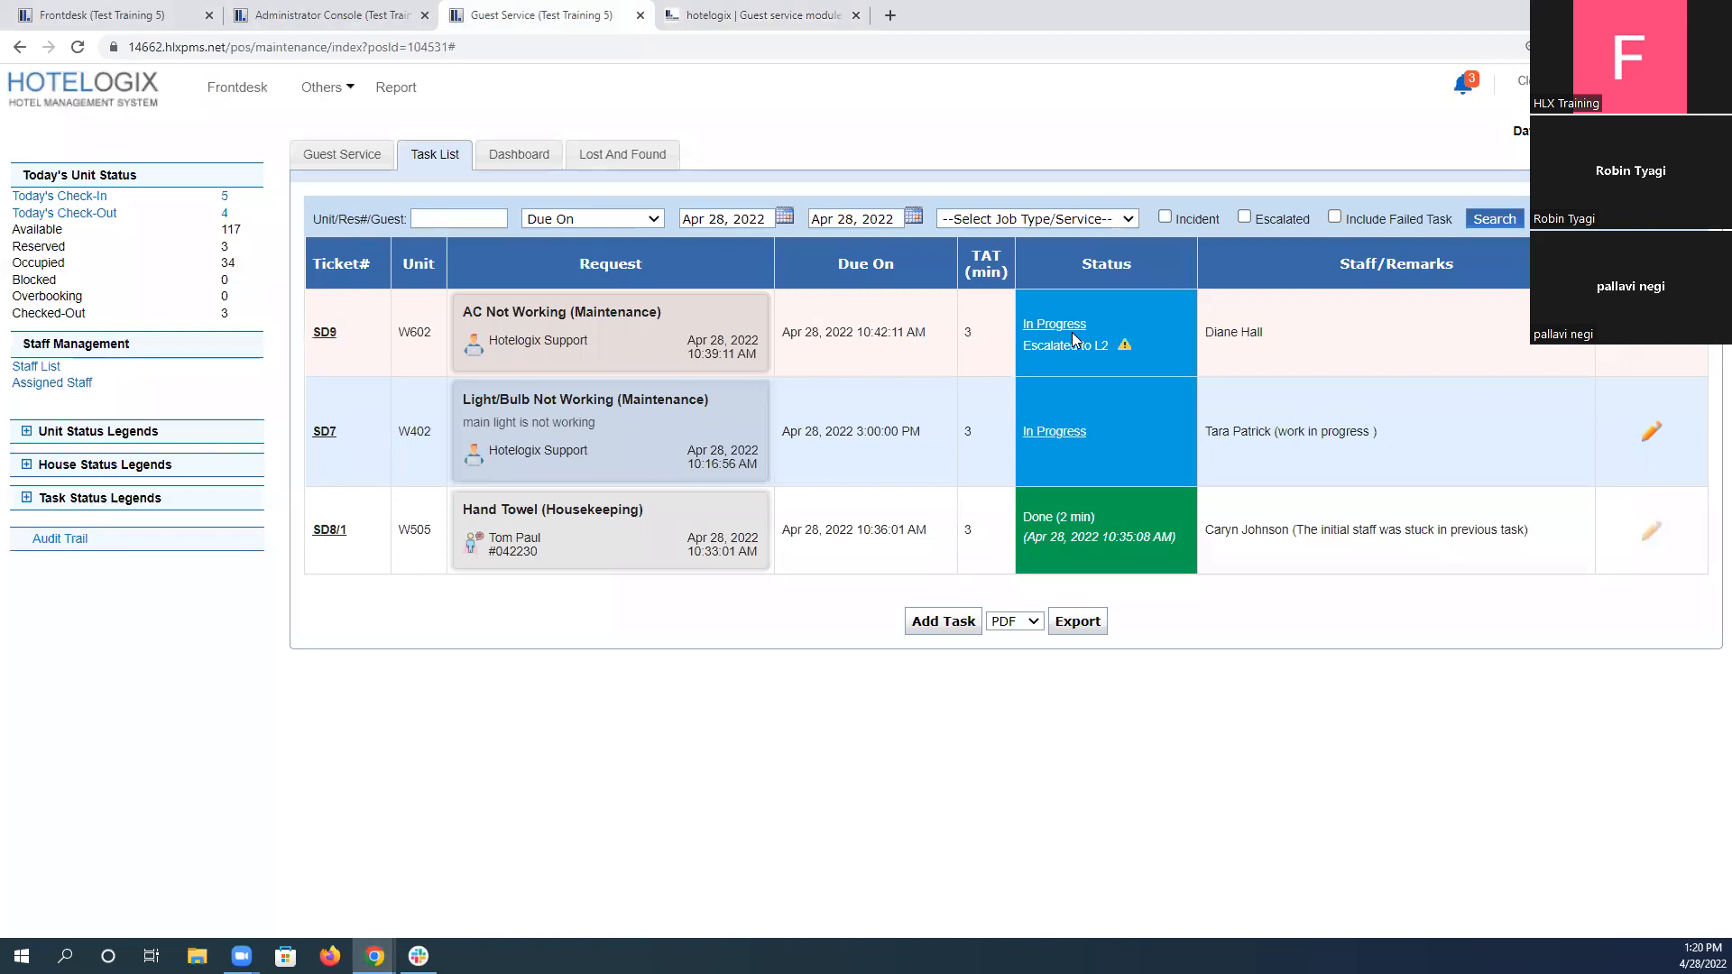
left_click(1473, 92)
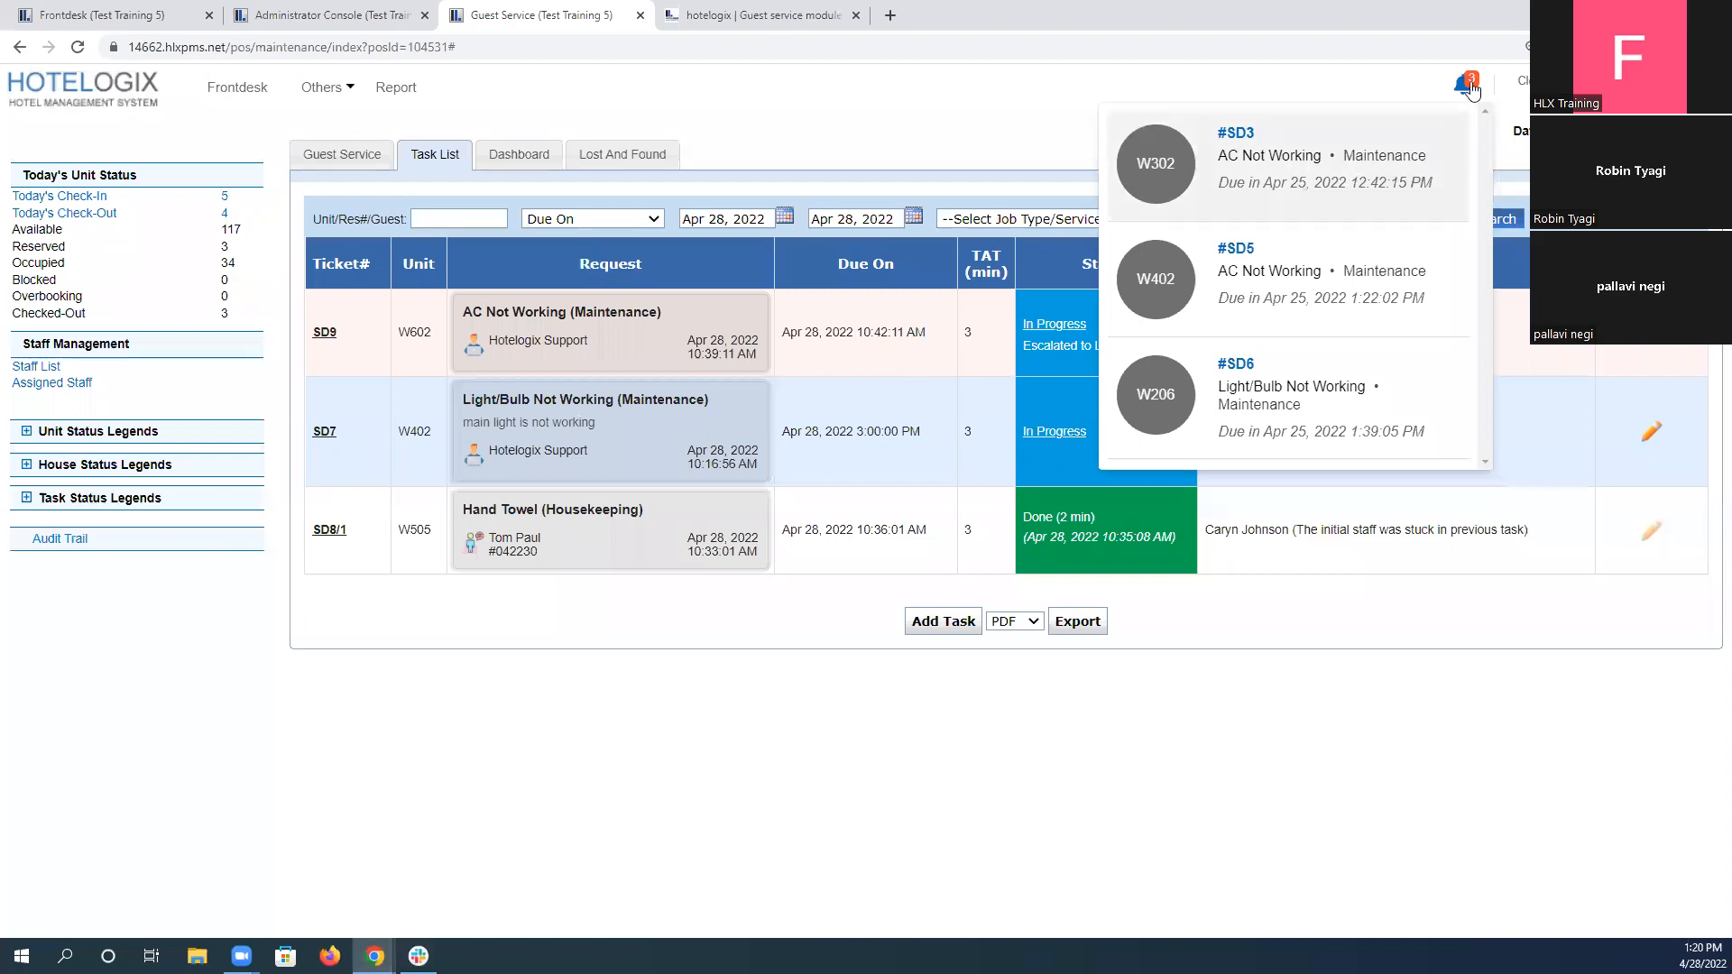
left_click(1320, 173)
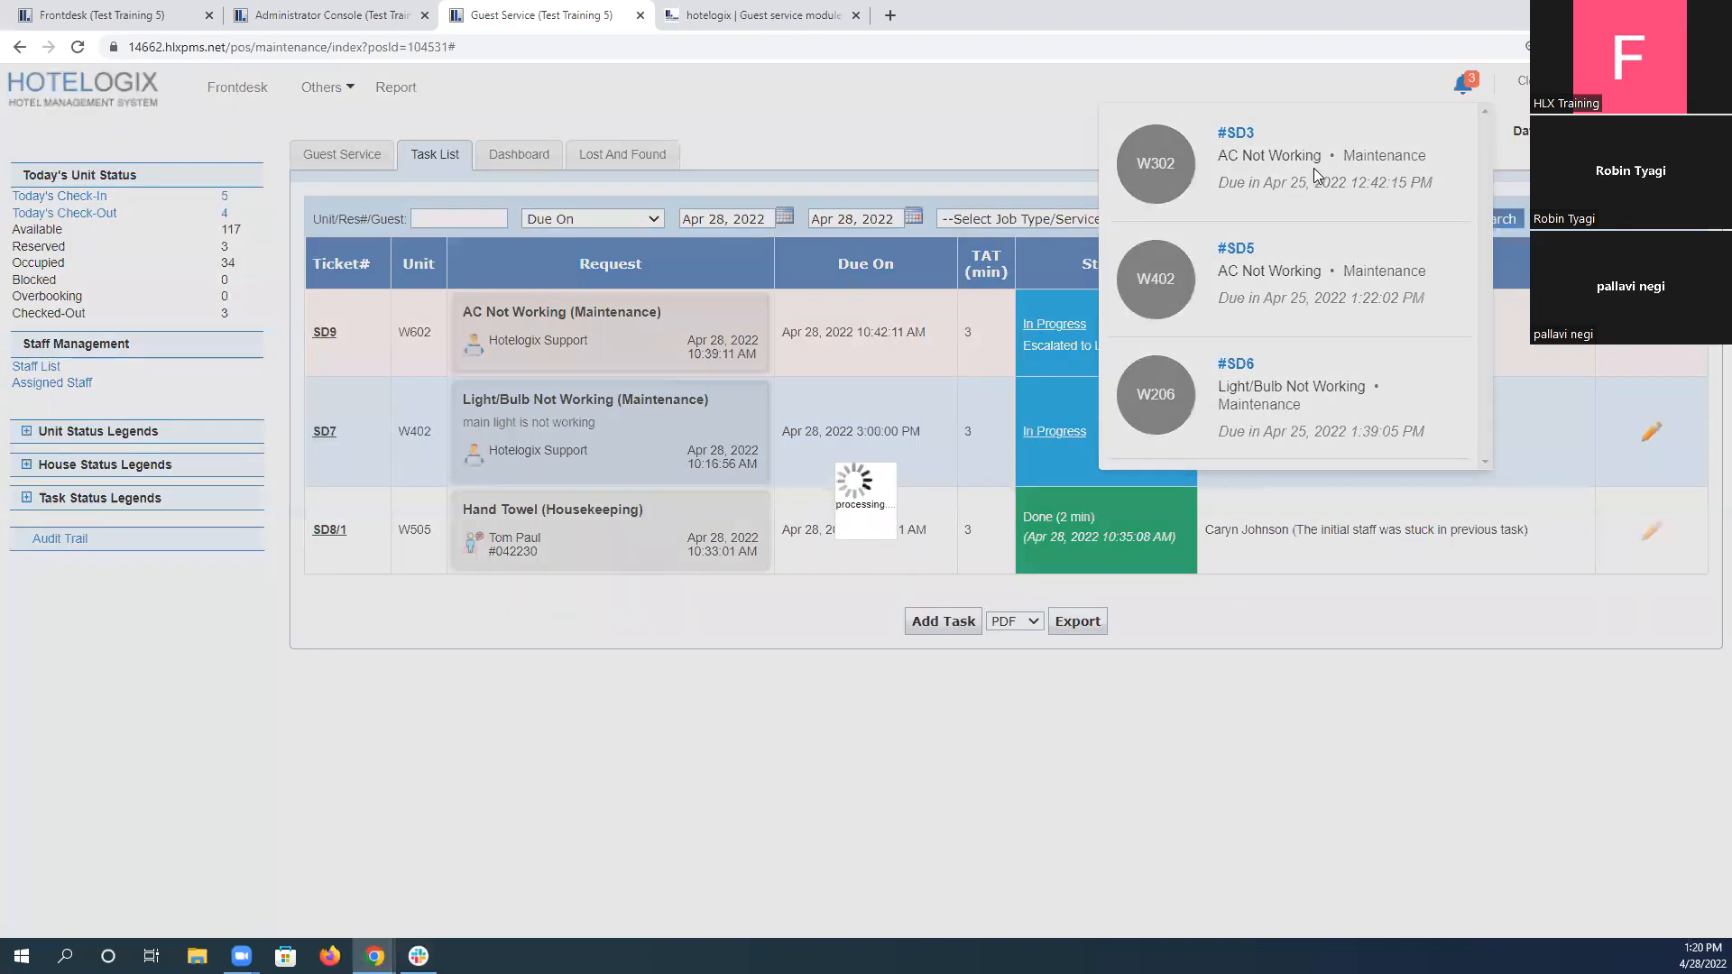
left_click(1127, 370)
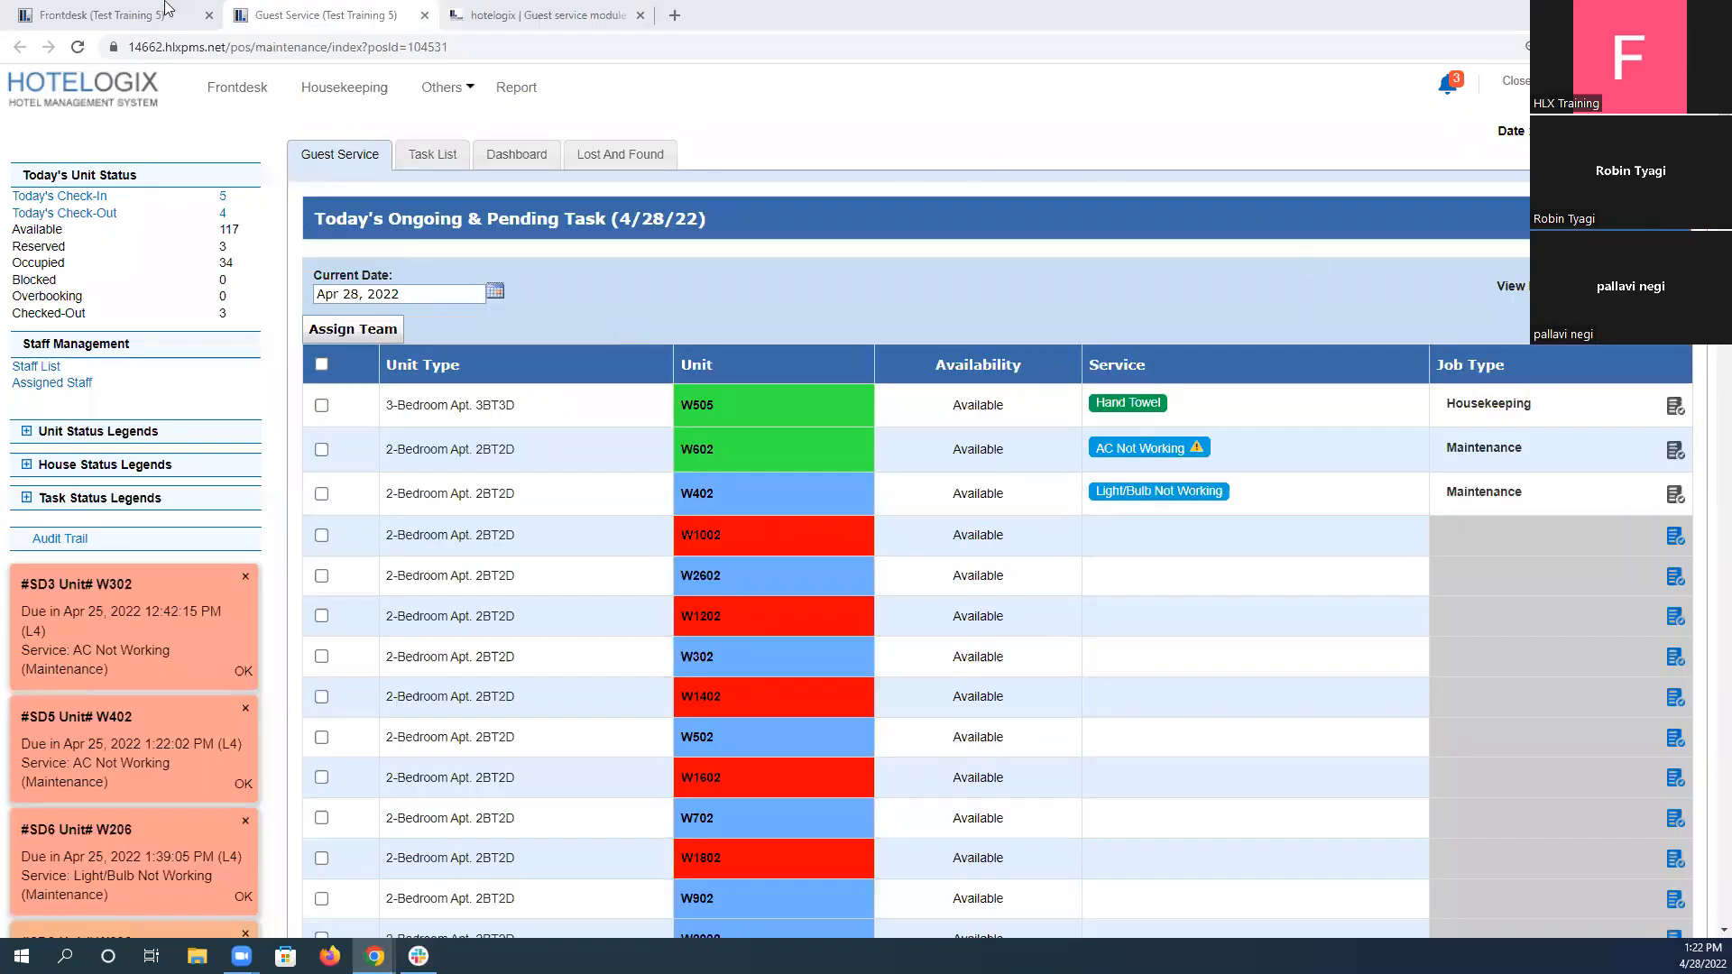
Show the current period in the Frontdesk booking calendar, and return to the scenario 6 instructions.
left_click(166, 9)
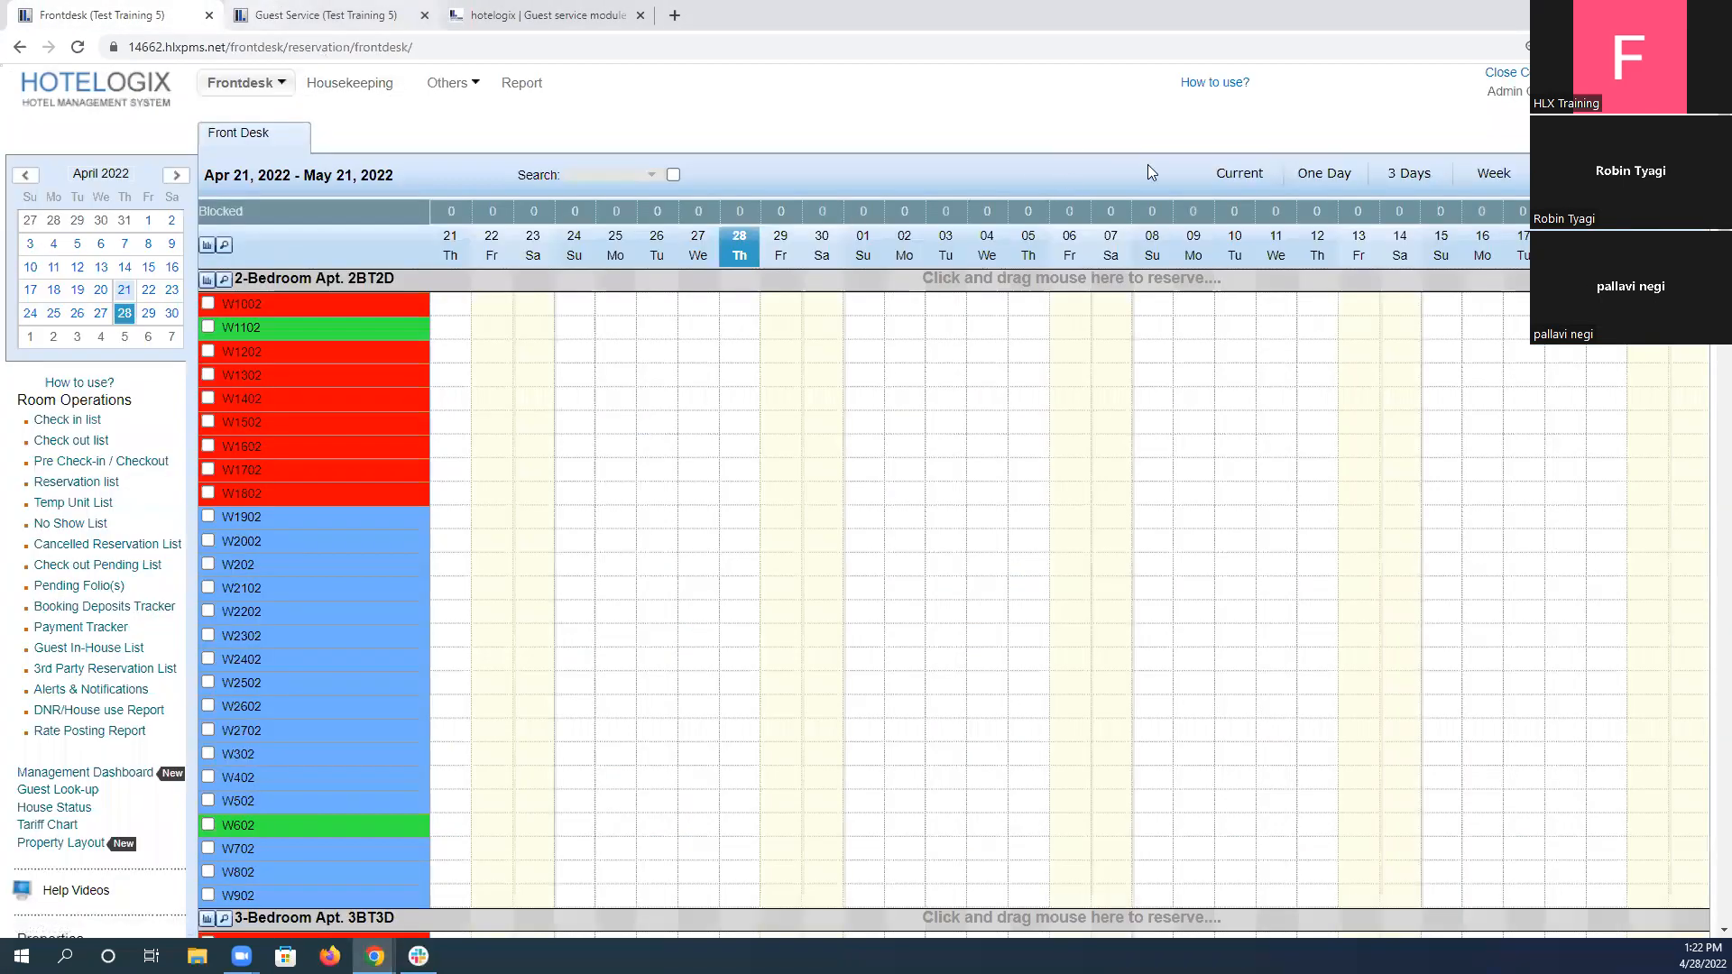
left_click(1238, 176)
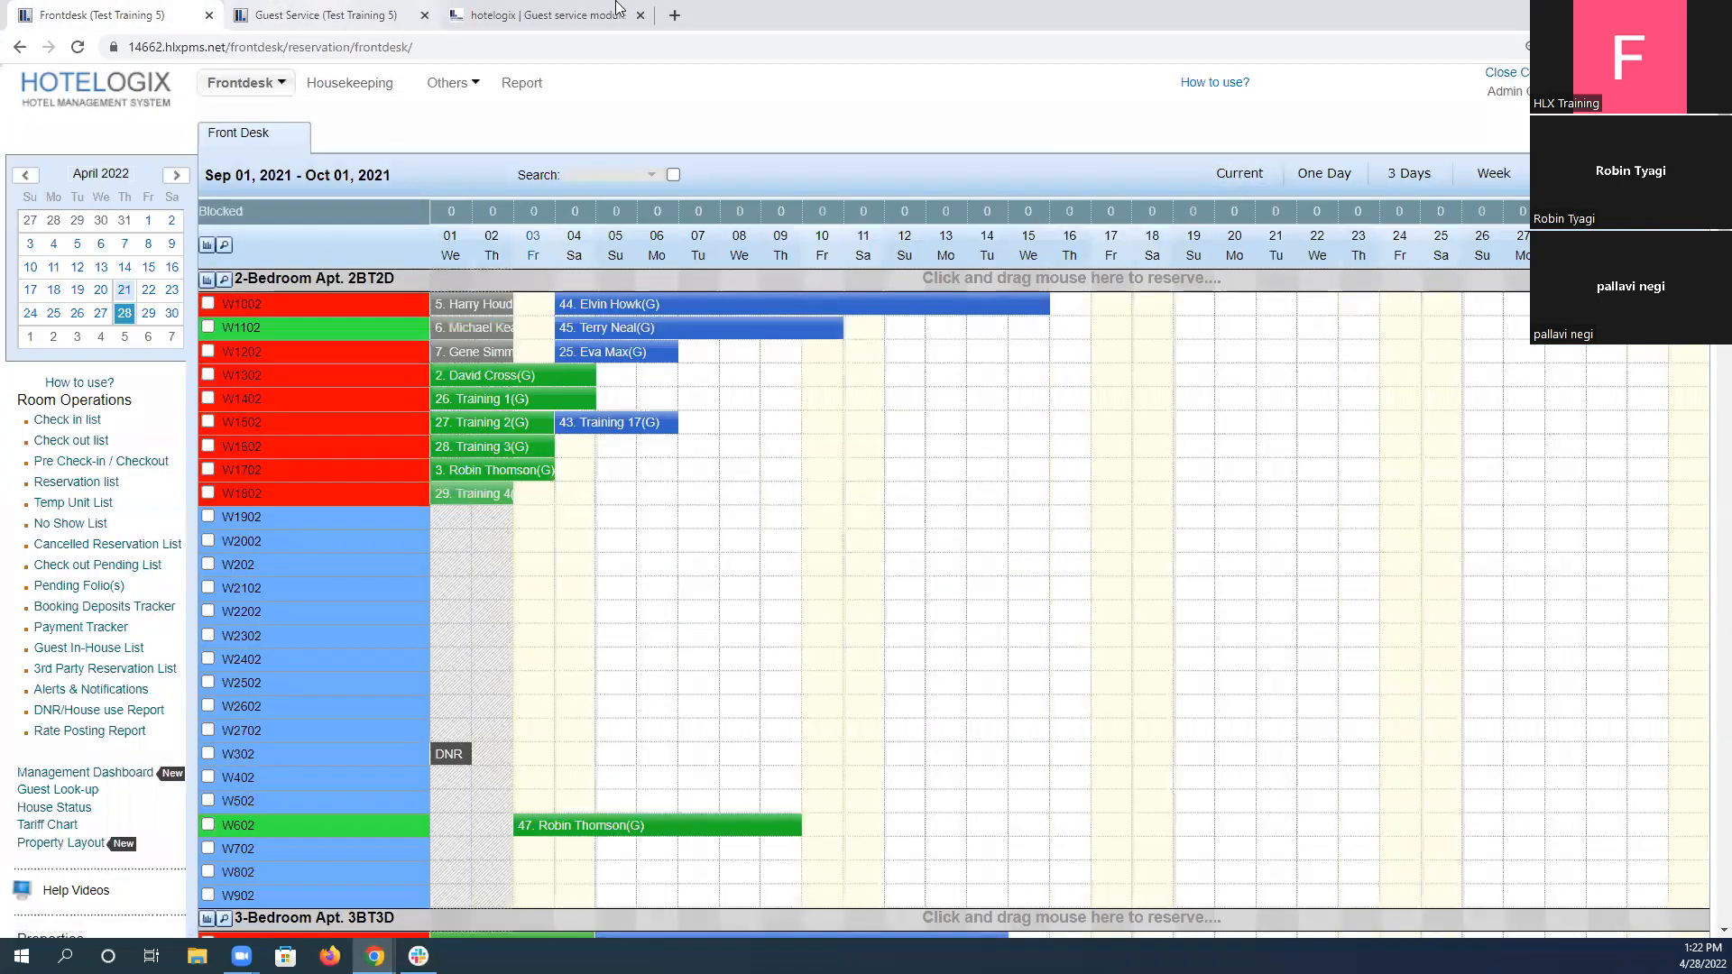
left_click(619, 7)
left_click(339, 515)
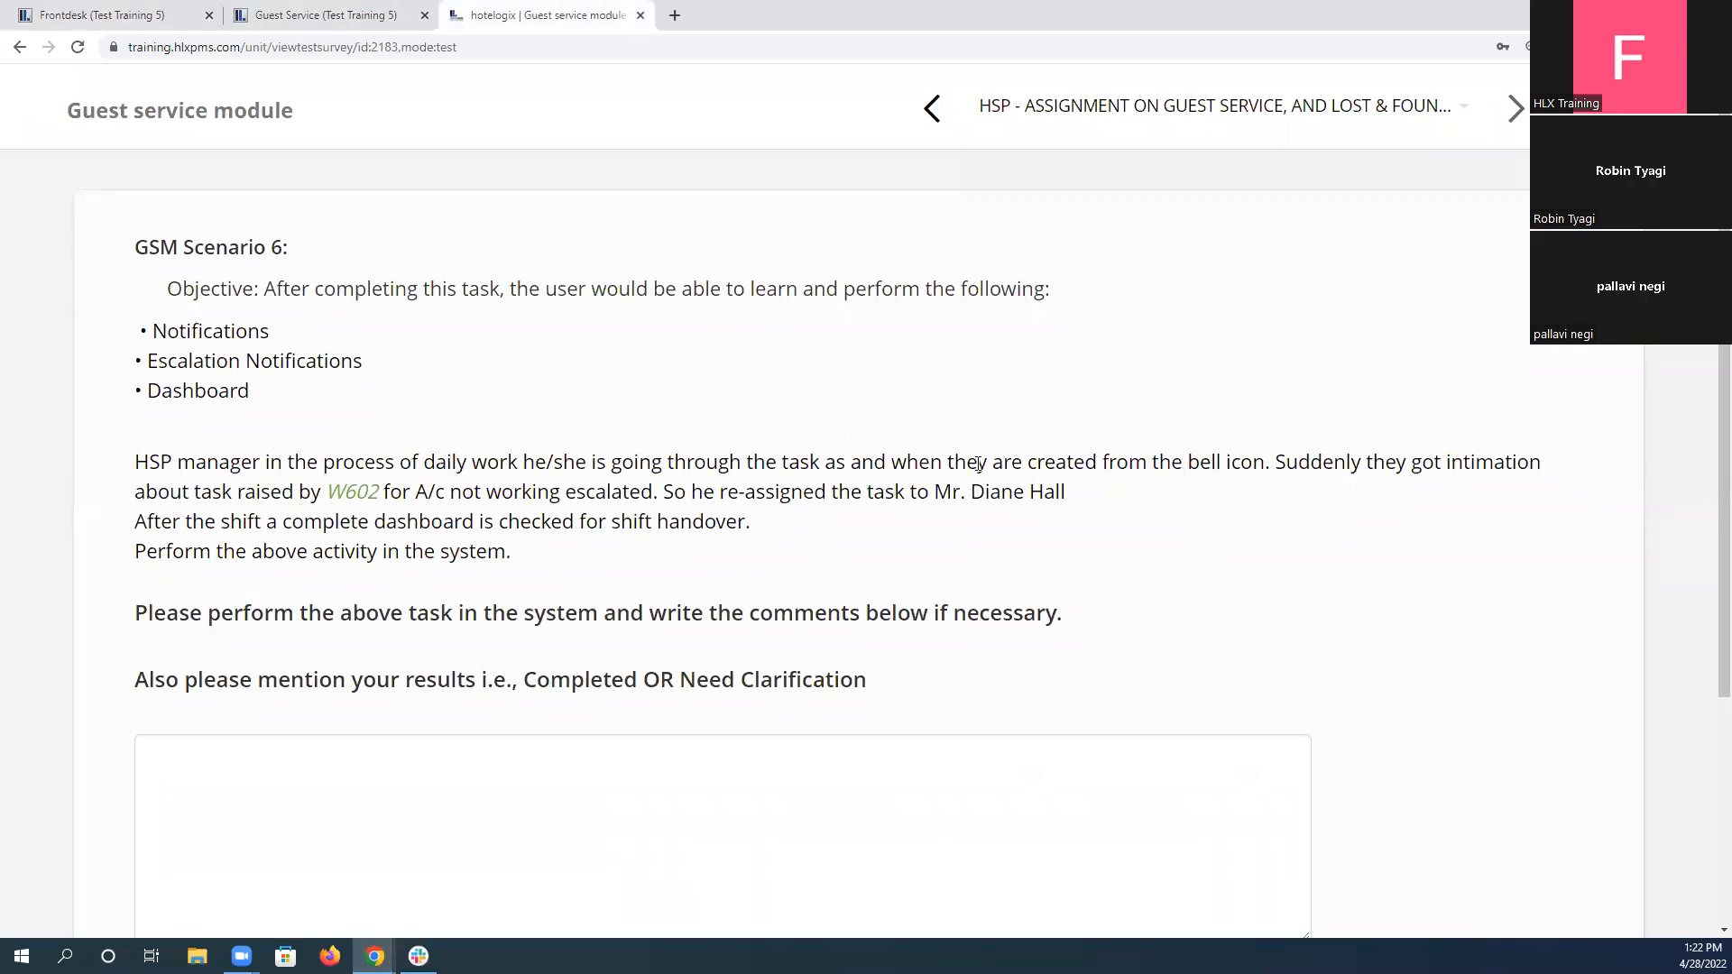
Acknowledge the escalation alert for unit W602's AC Not Working task in Guest Service.
left_click(326, 16)
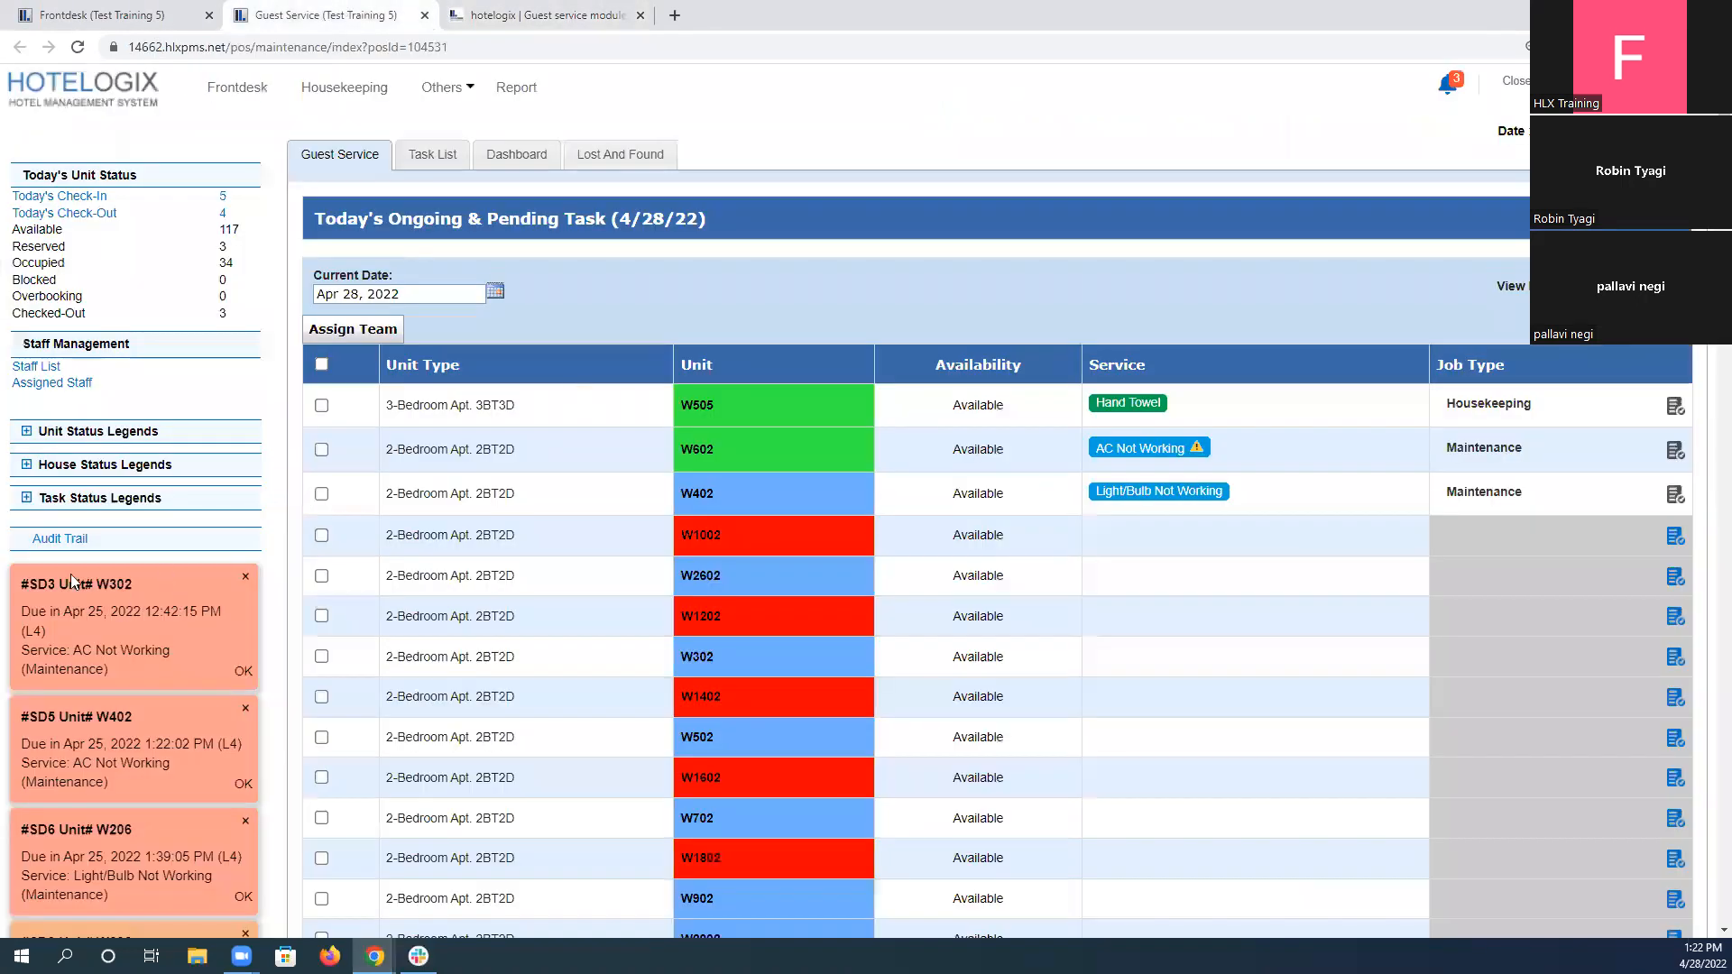
scroll(66, 563, "down", 1)
scroll(63, 553, "down", 2)
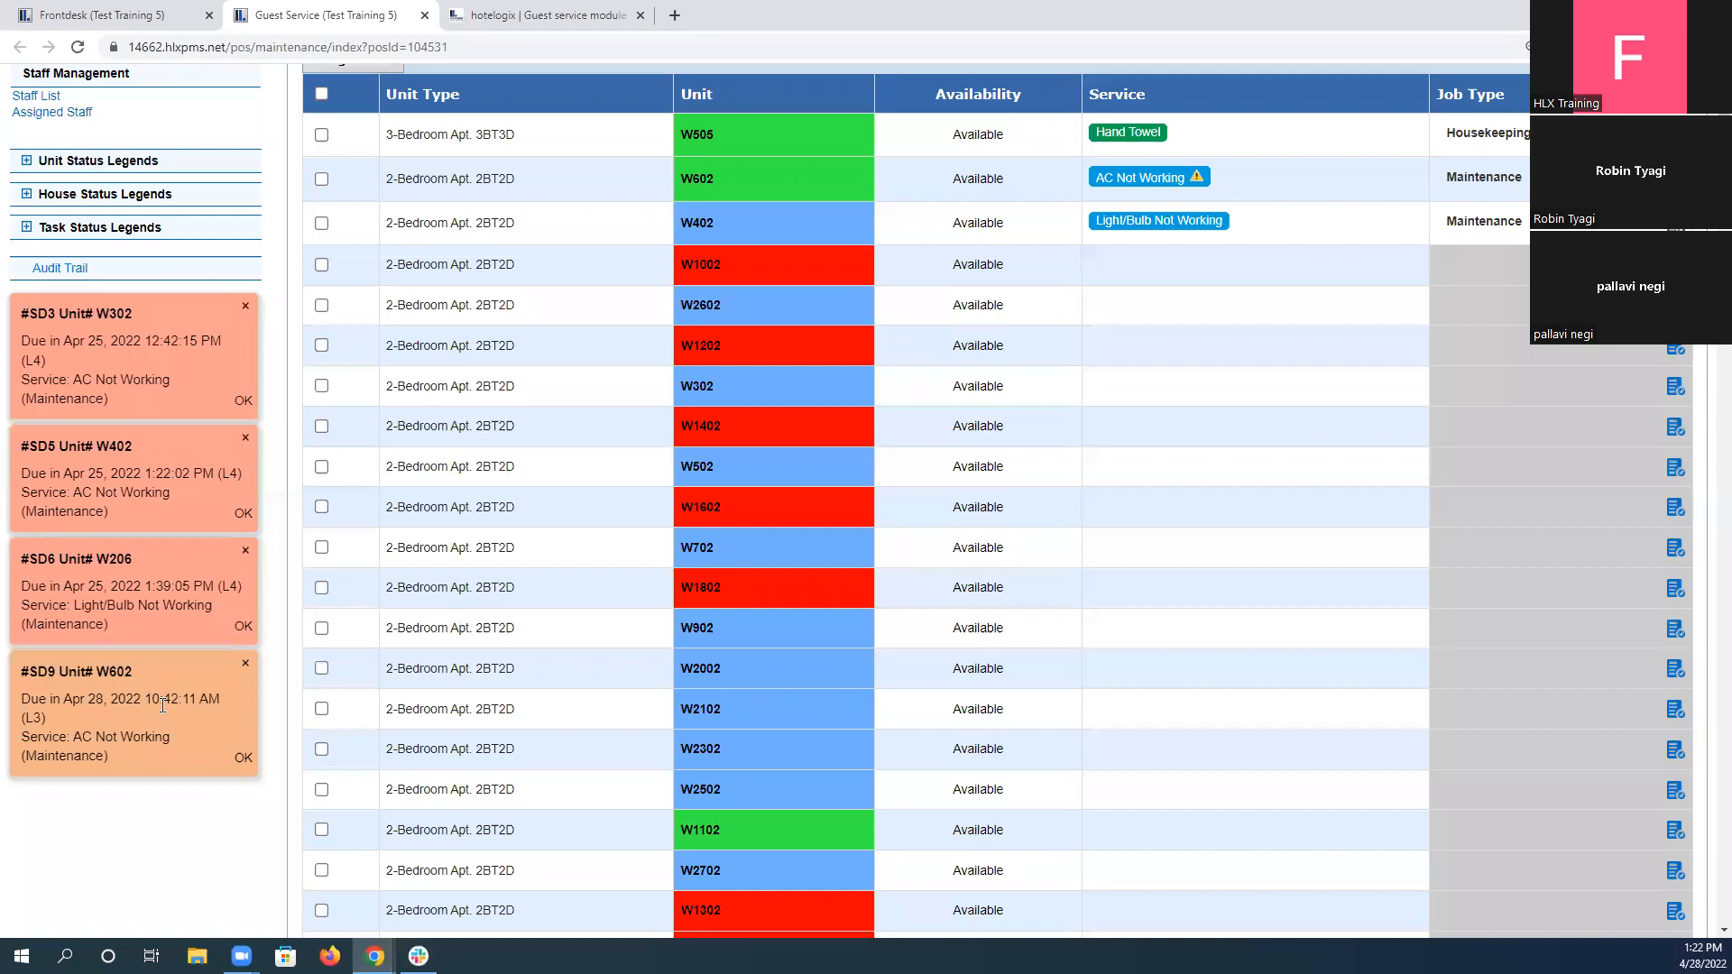
left_click(244, 759)
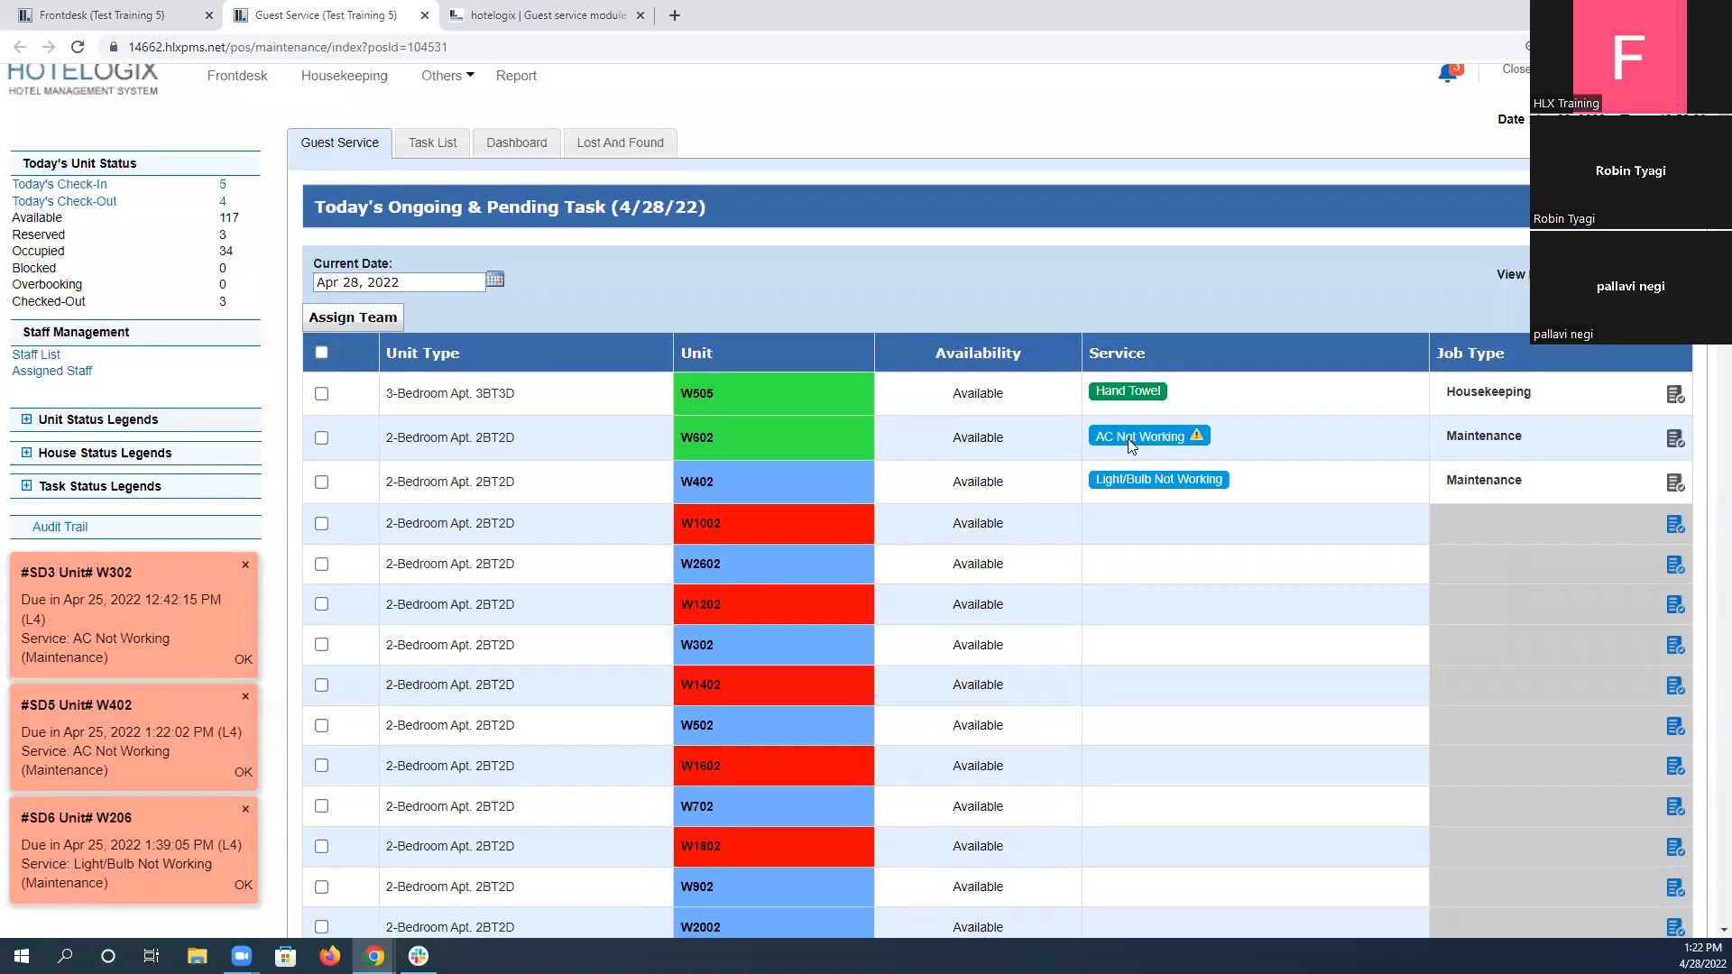
Check W602's escalated task in the Task List and the bell notifications against scenario 6.
left_click(422, 153)
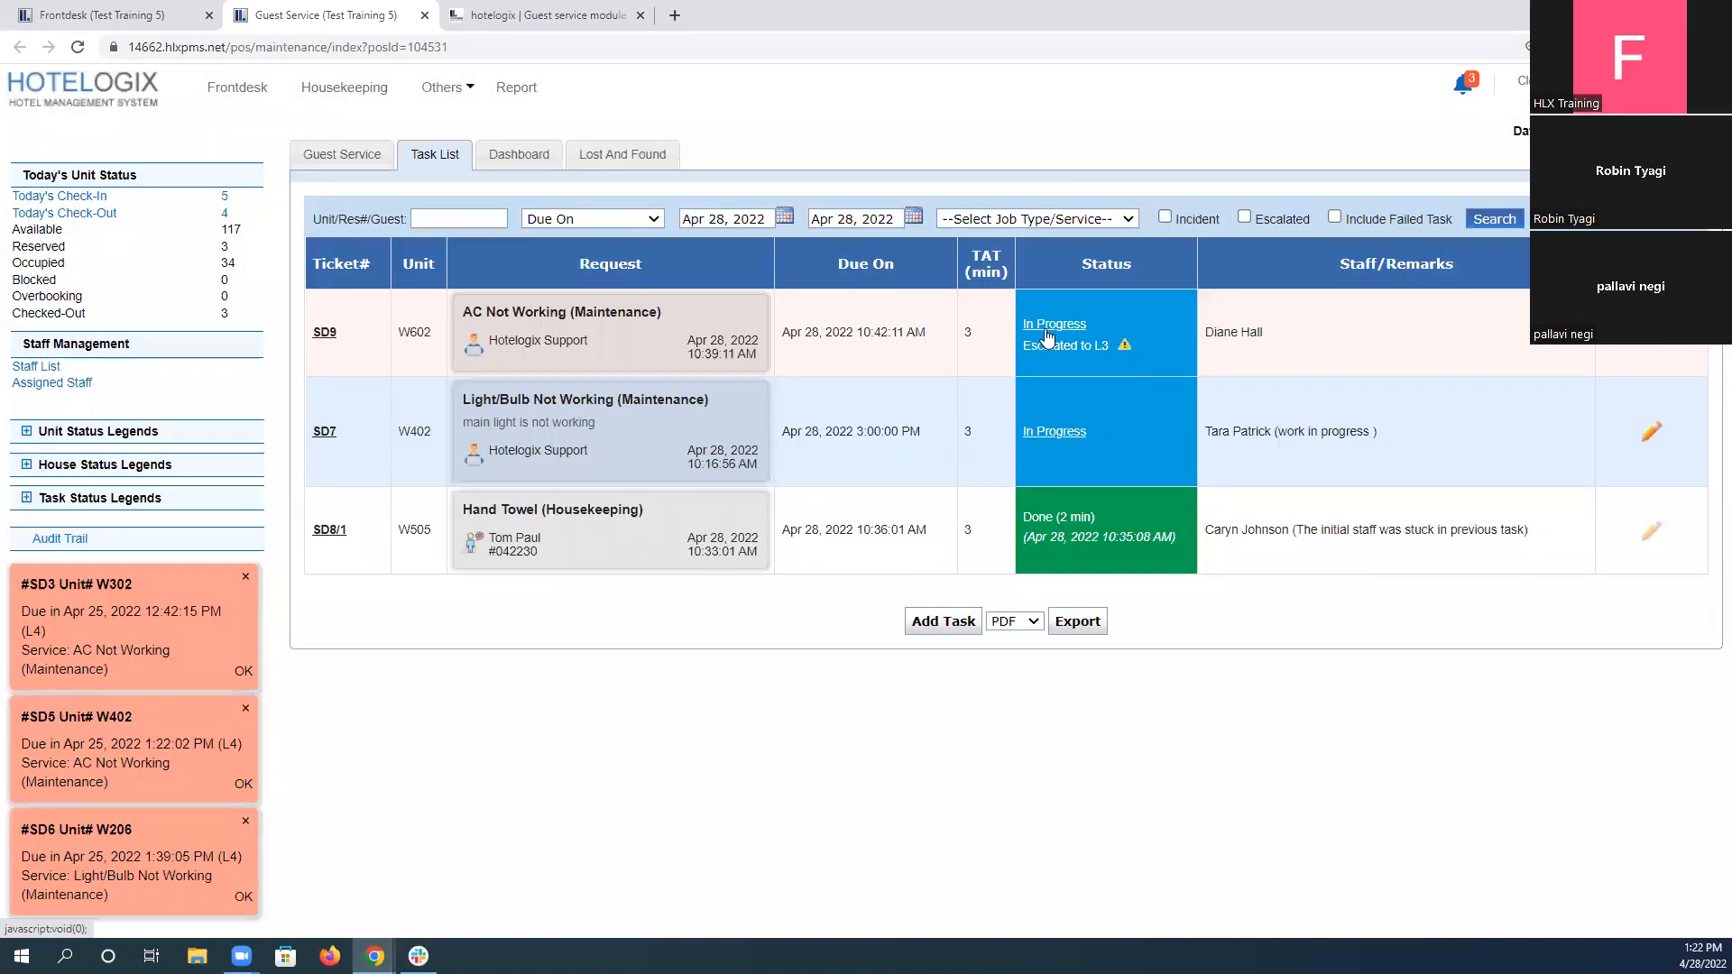
left_click(541, 16)
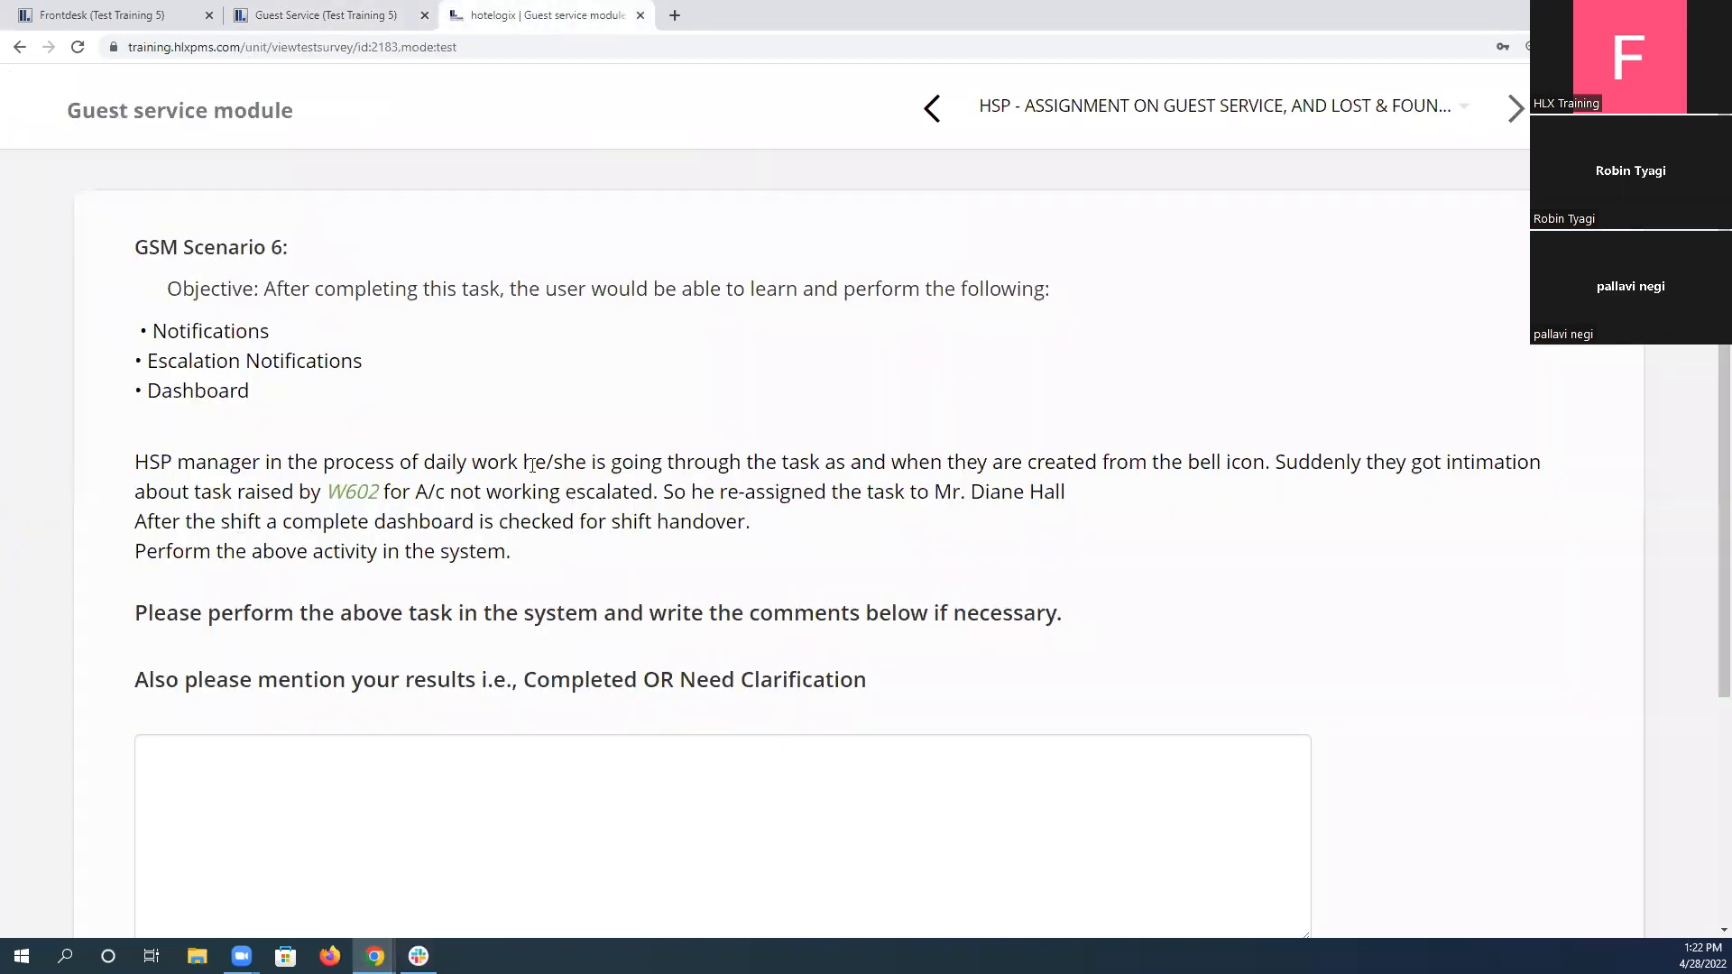
left_click(325, 15)
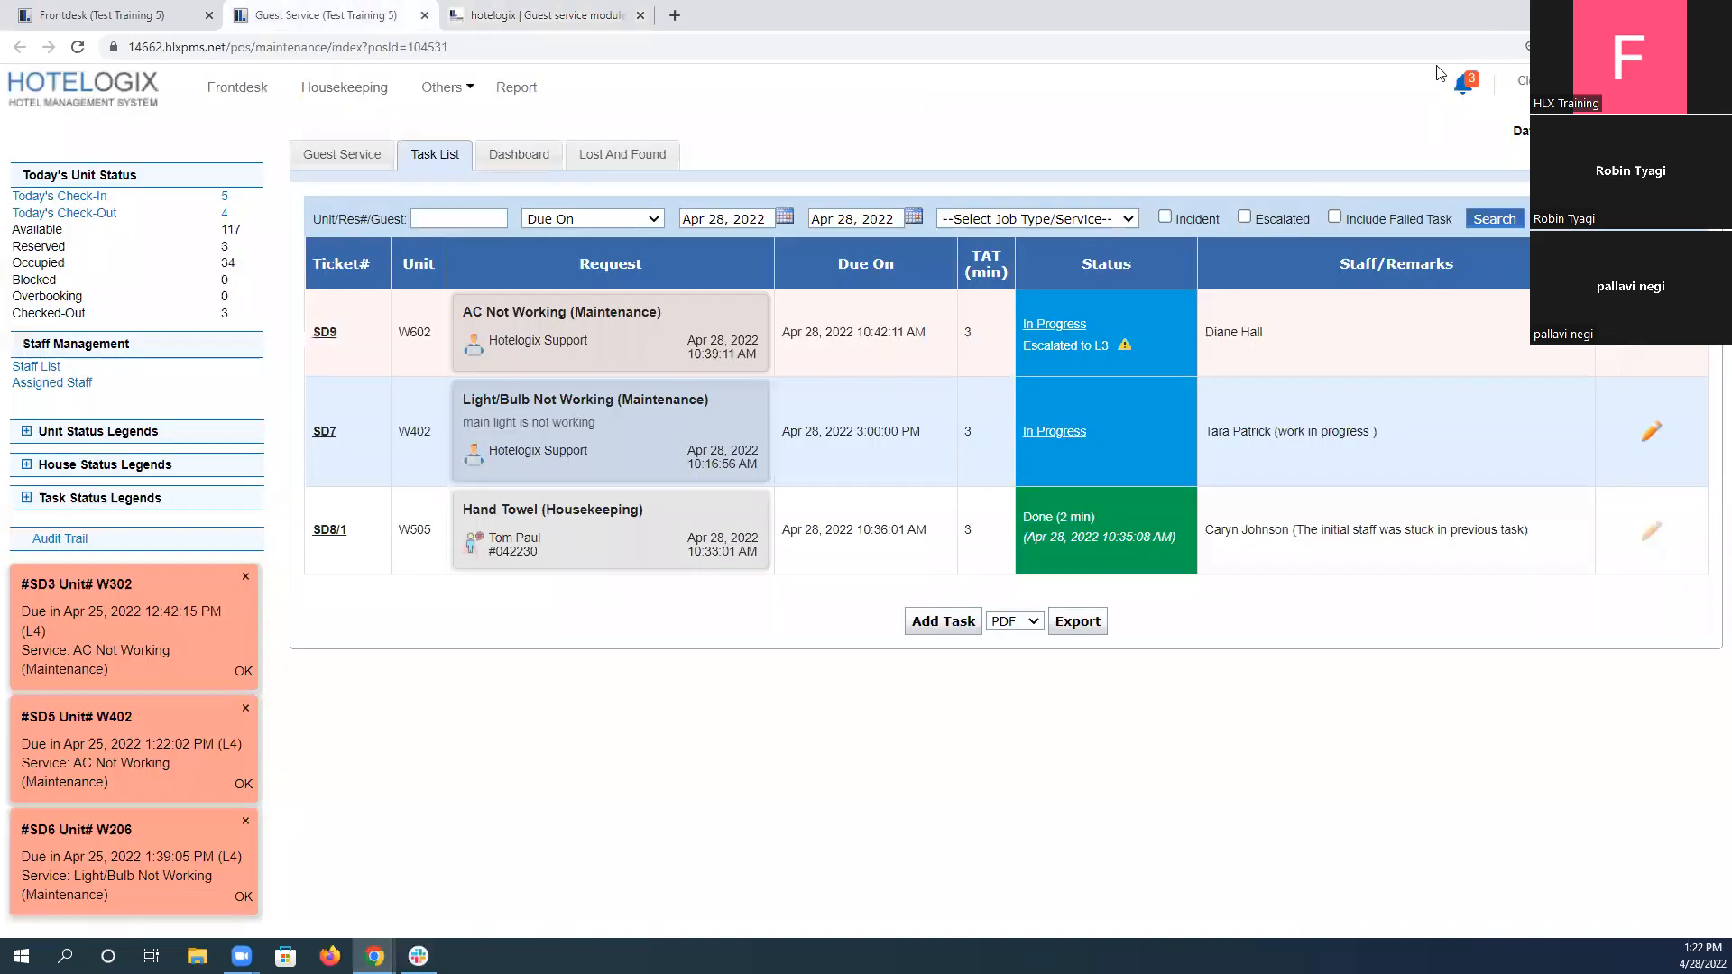
left_click(1465, 85)
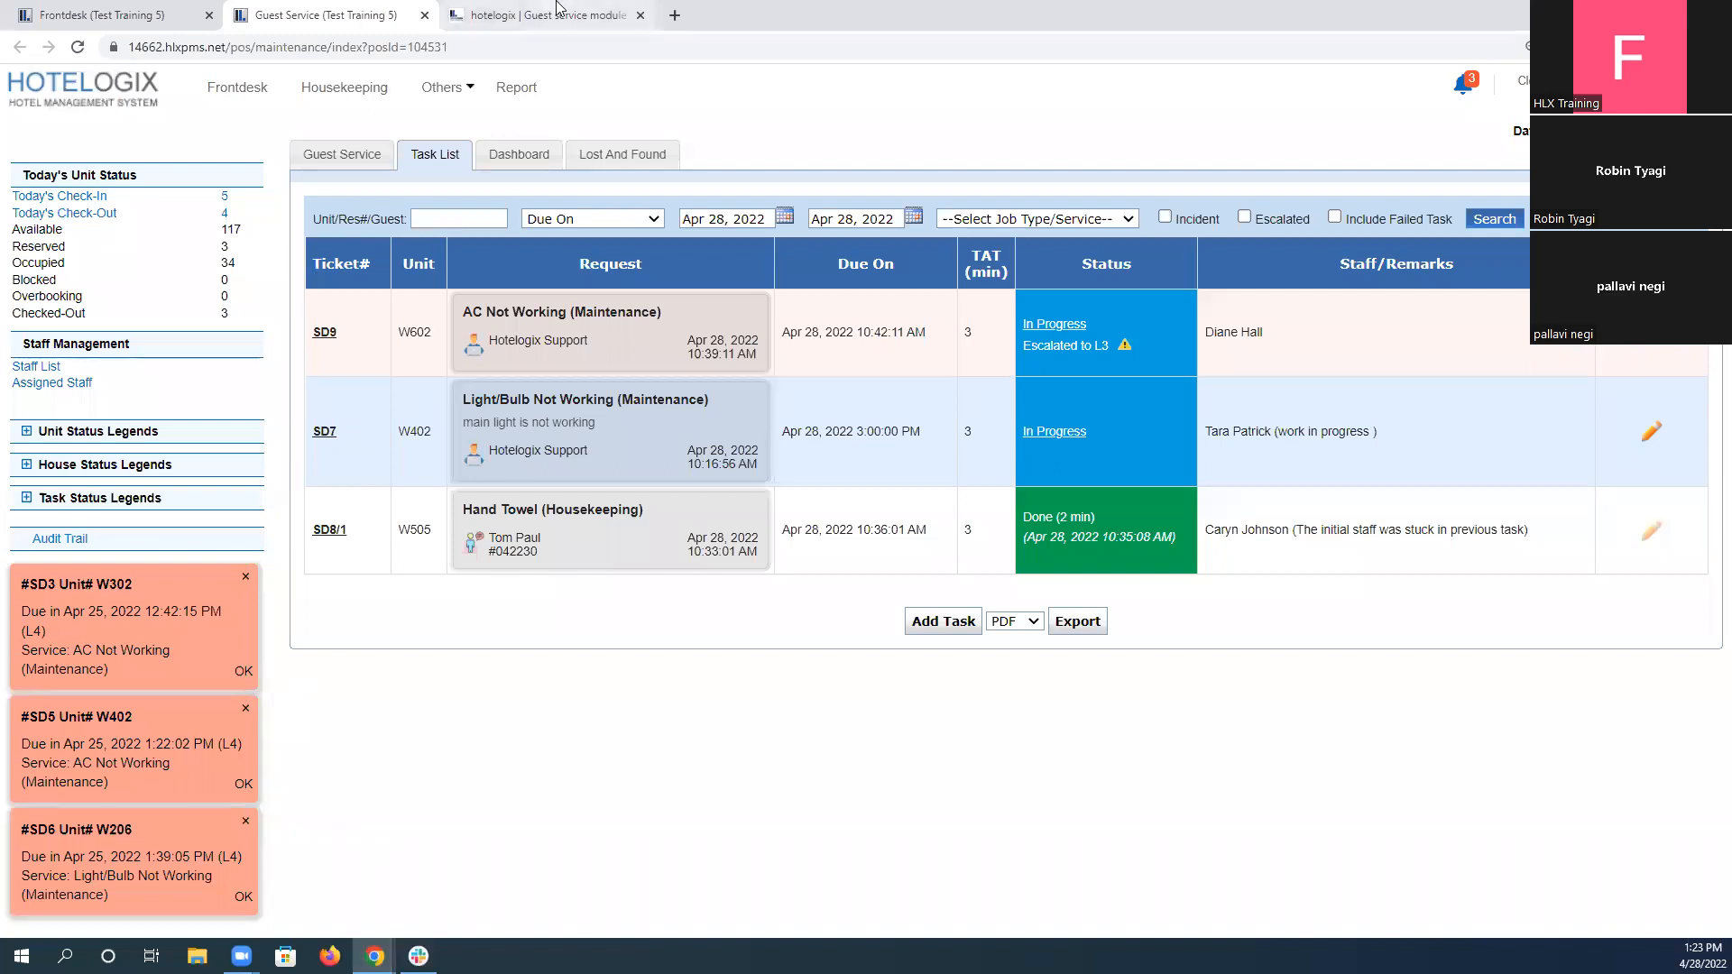
Reassign unit W602's AC Not Working task to the staff member named in scenario 6, keeping the status In progress.
left_click(557, 12)
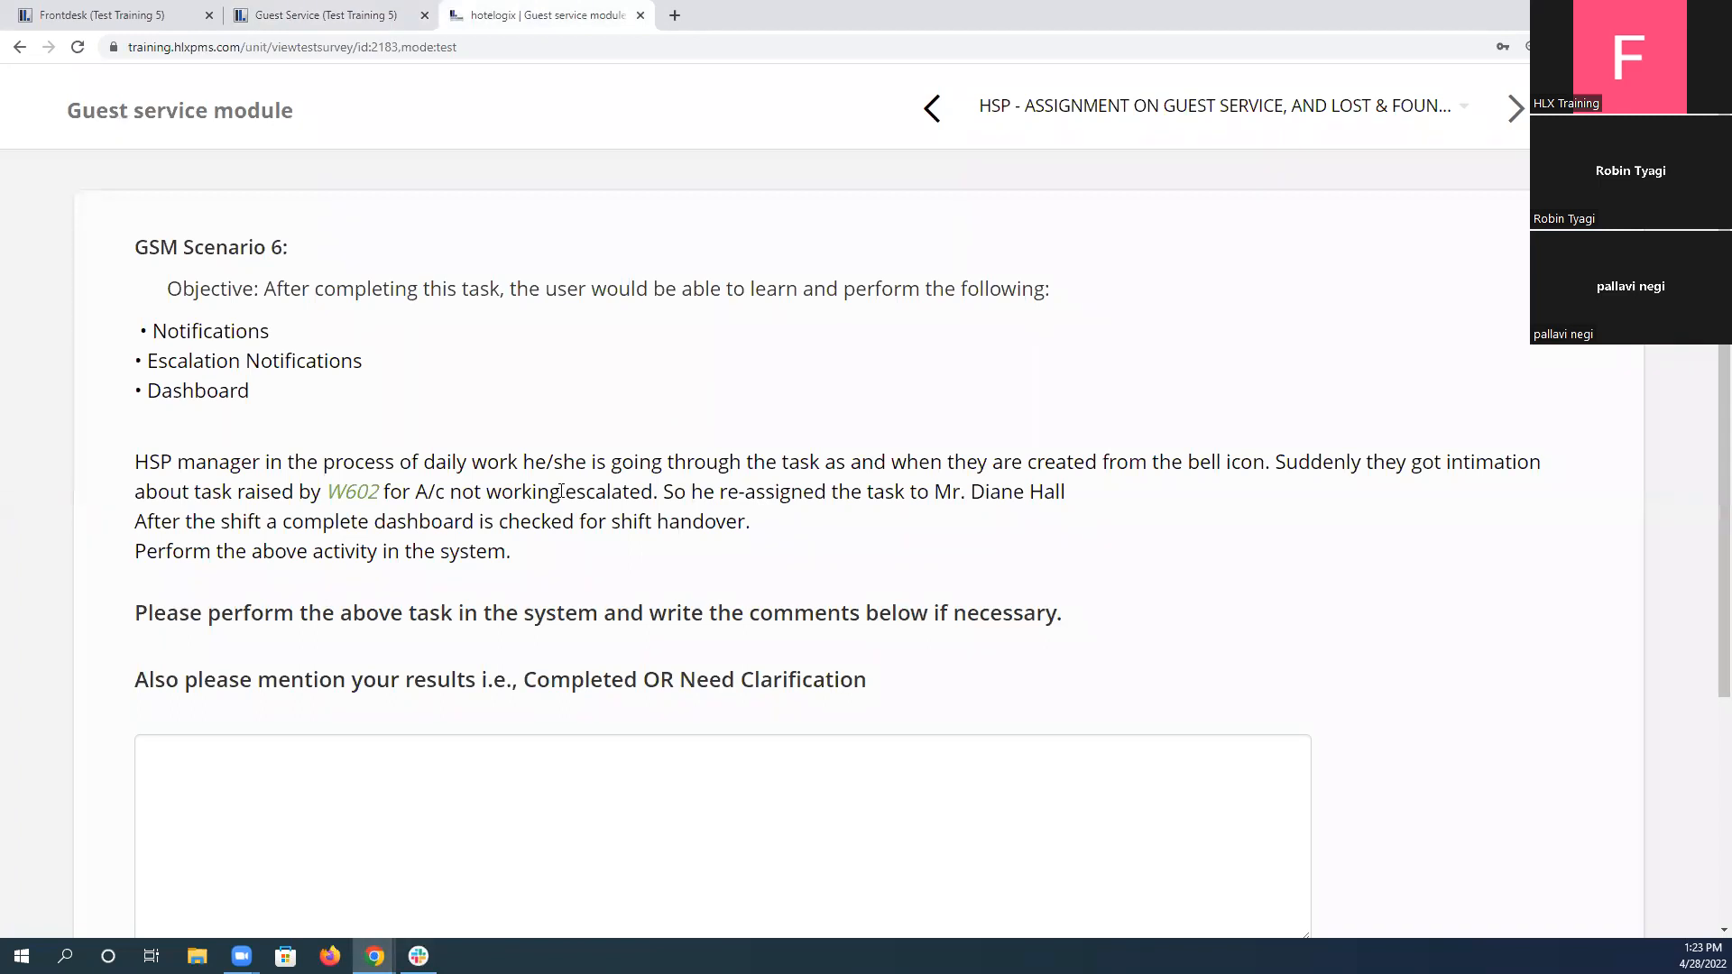
left_click_drag(660, 491, 1106, 519)
left_click(384, 13)
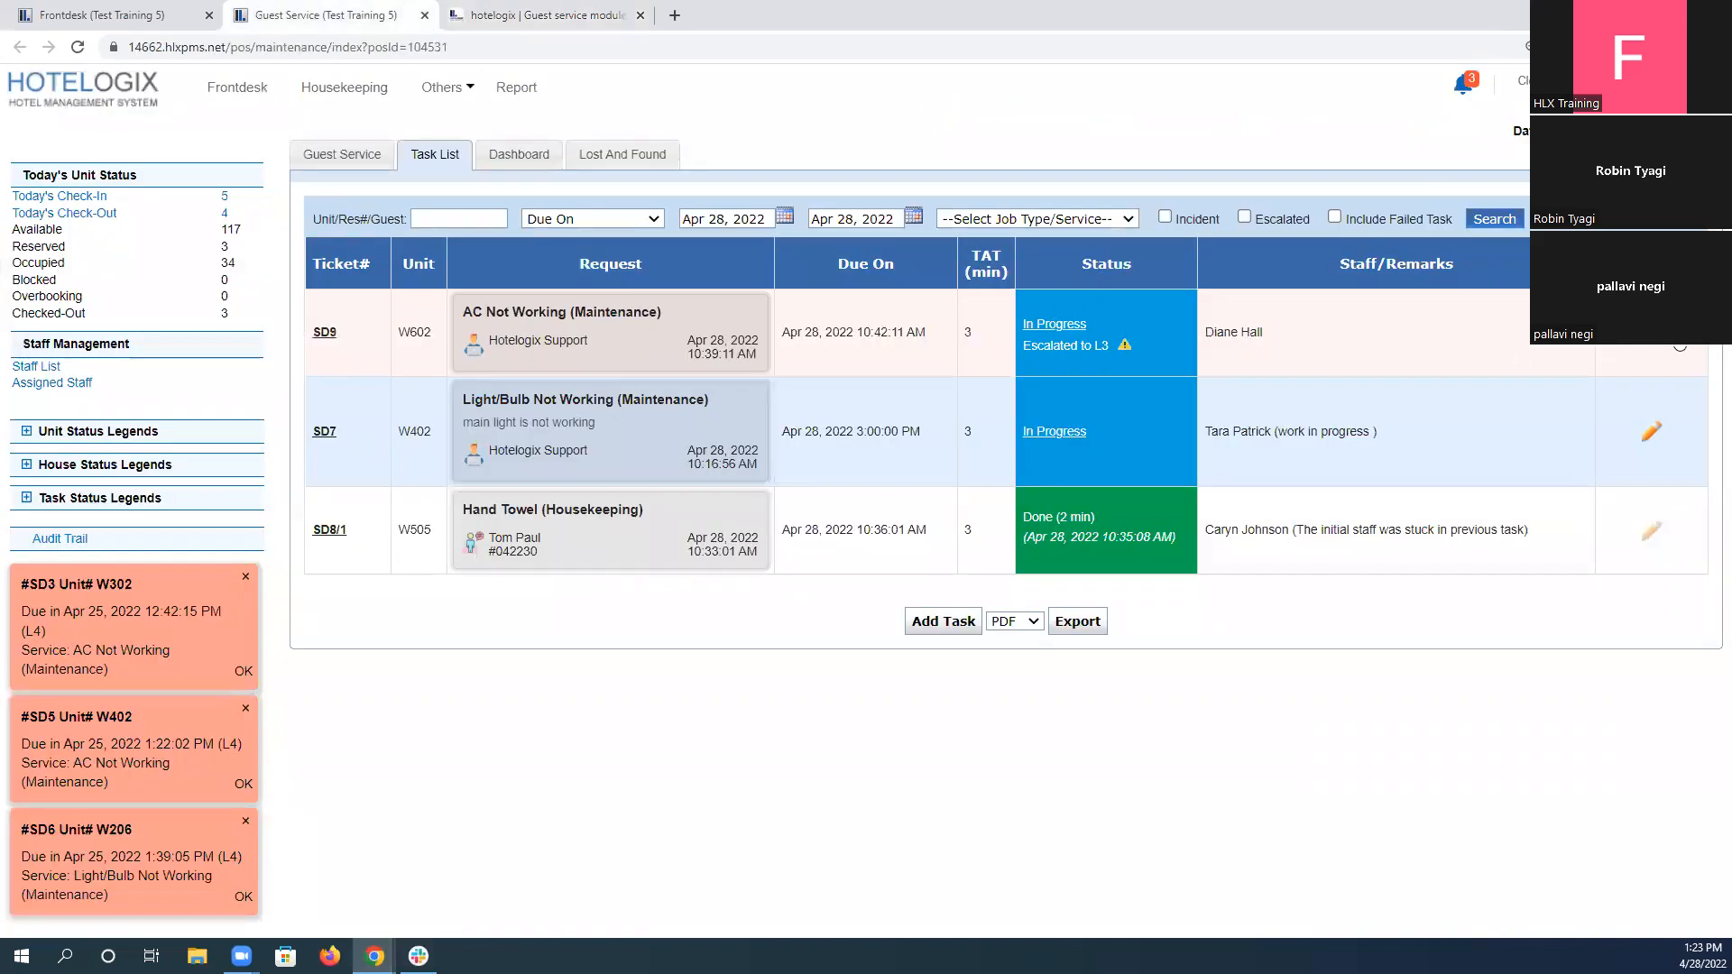
left_click(1679, 347)
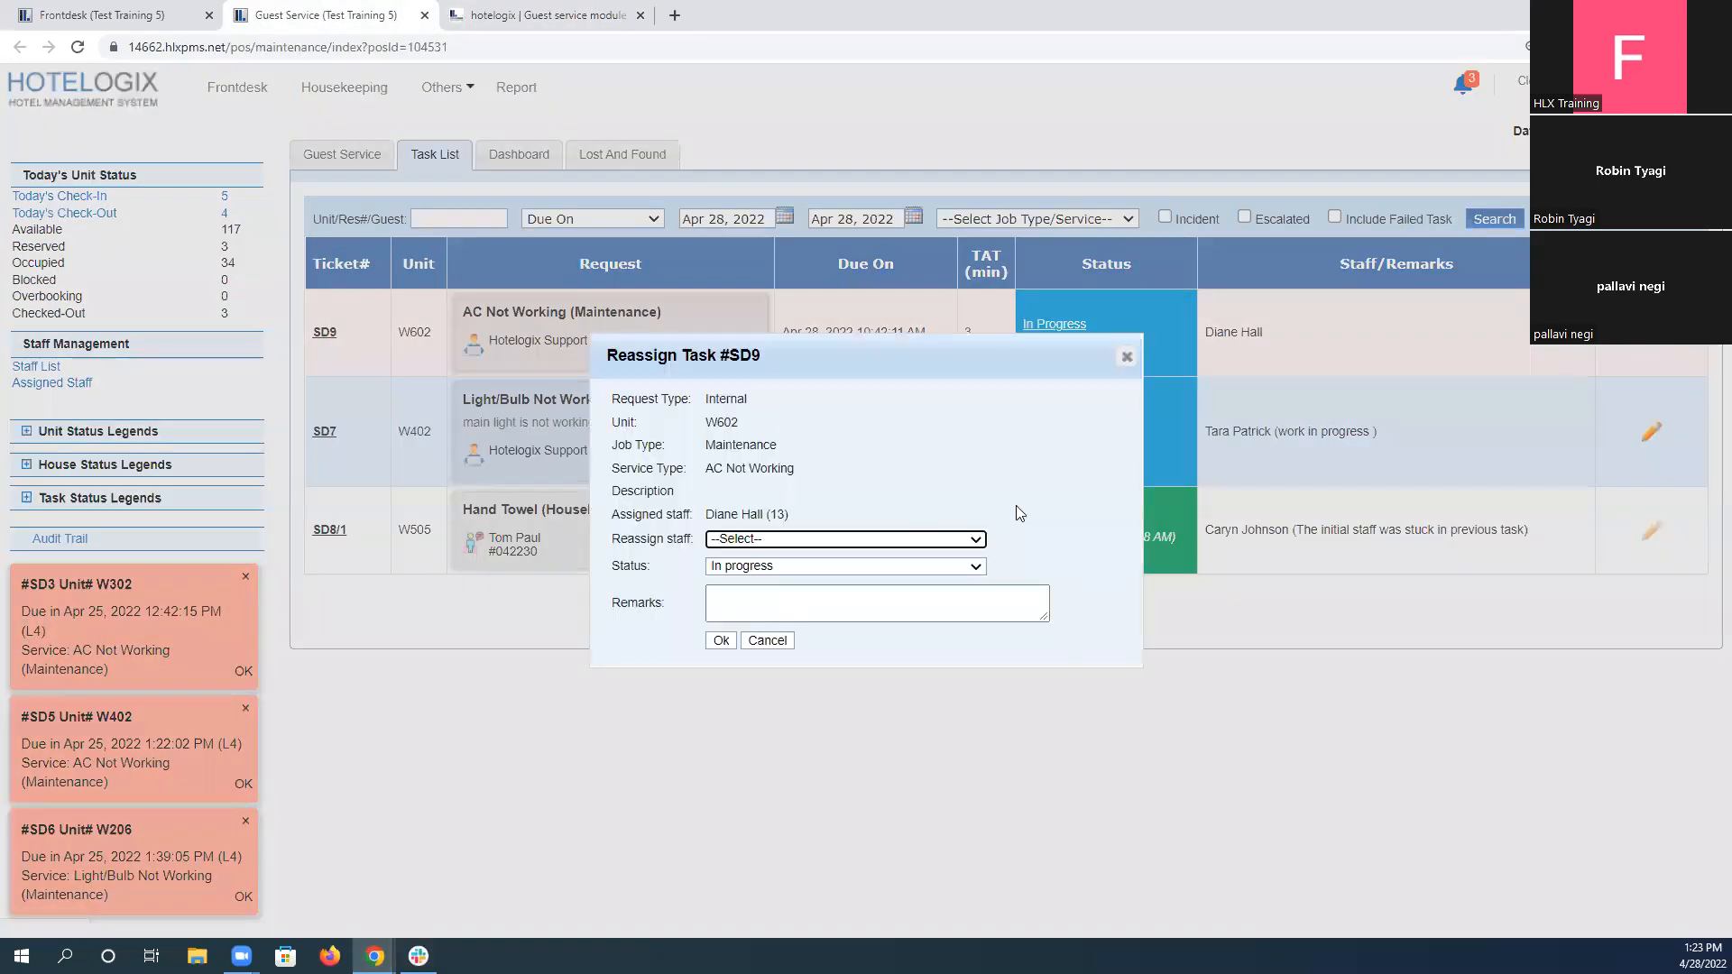
left_click(806, 543)
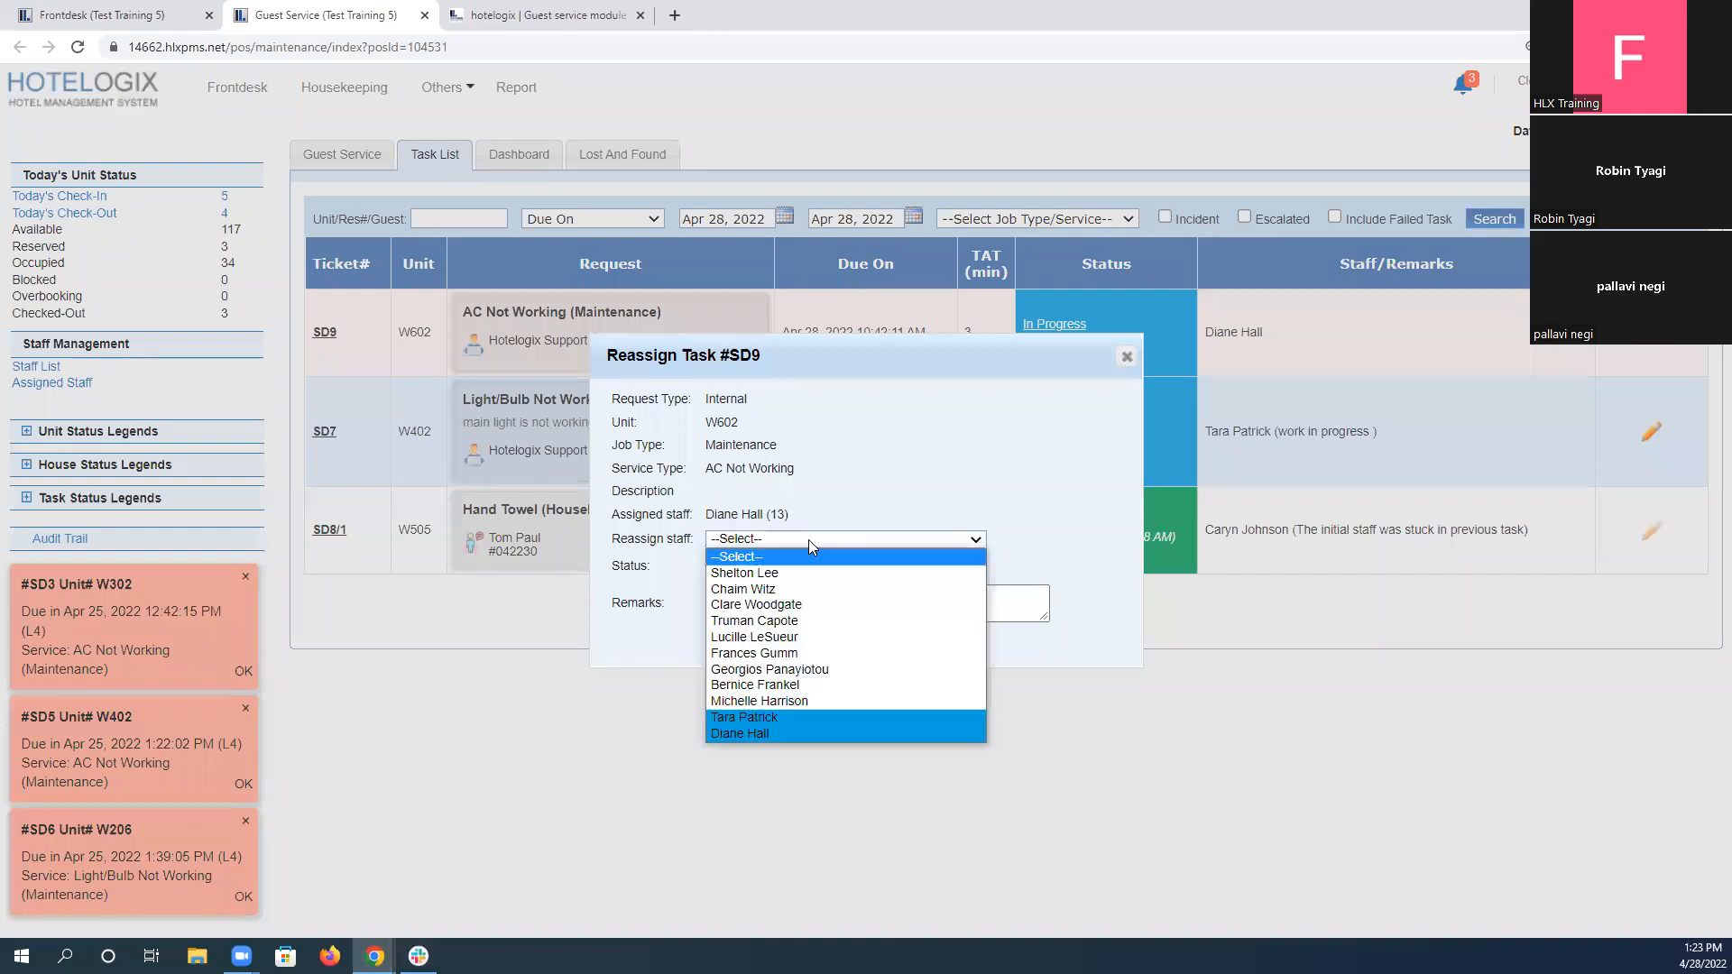
left_click(785, 731)
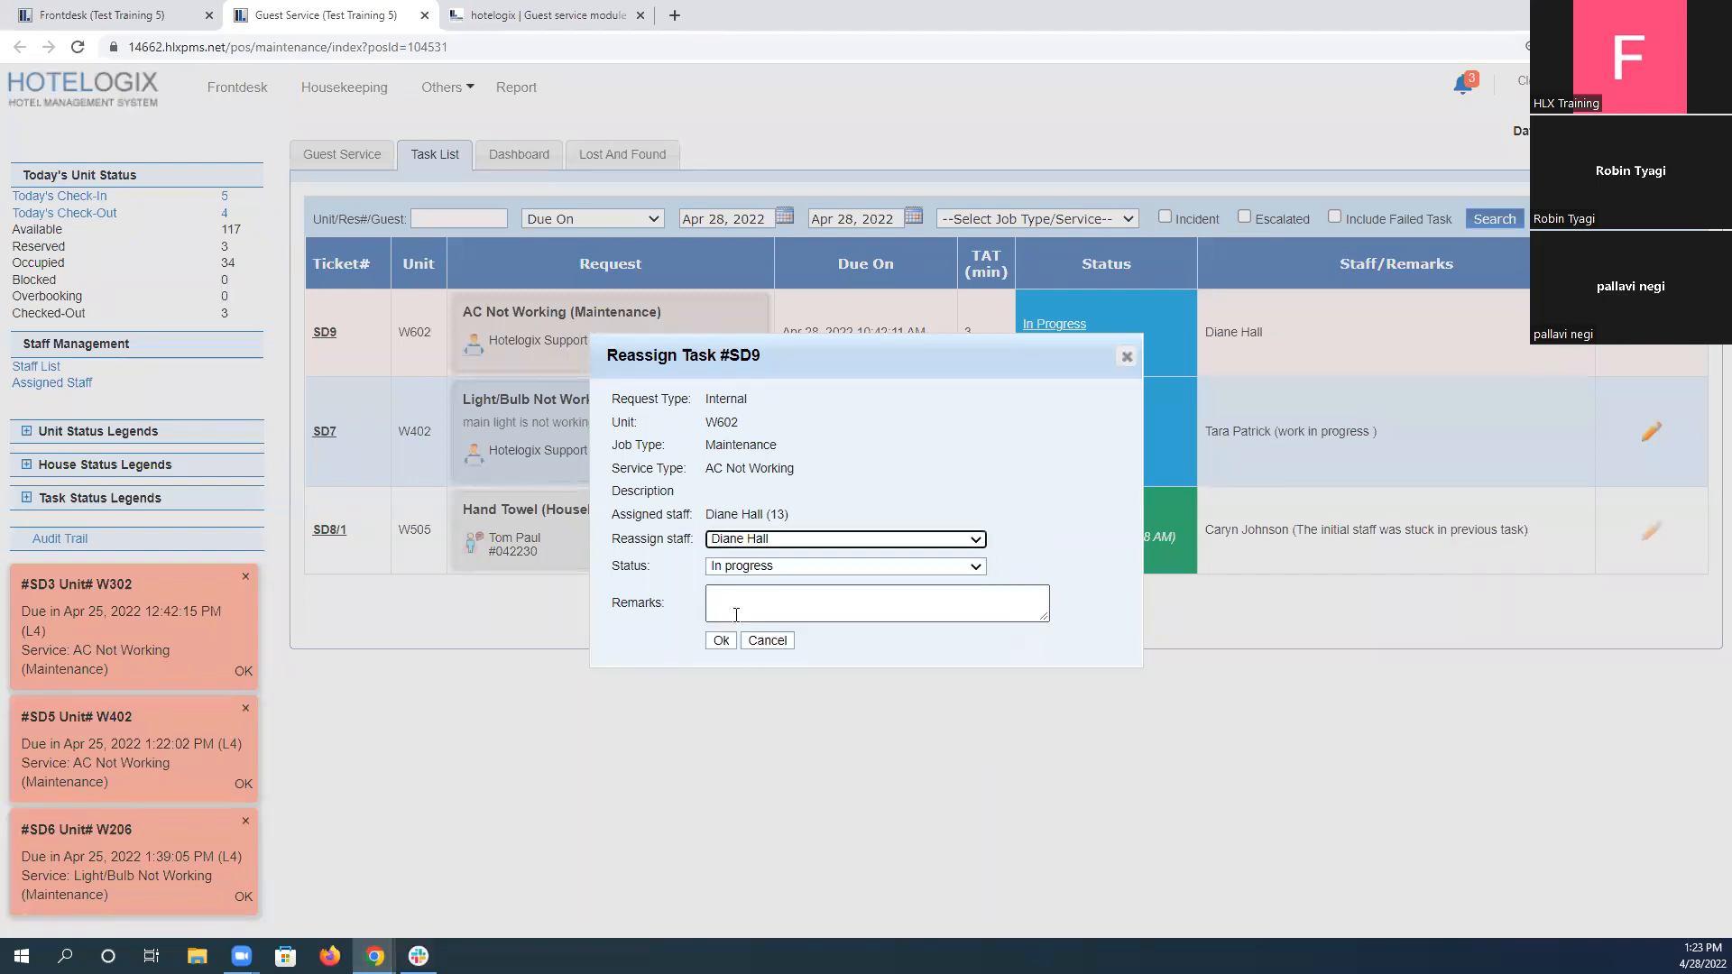
left_click(720, 642)
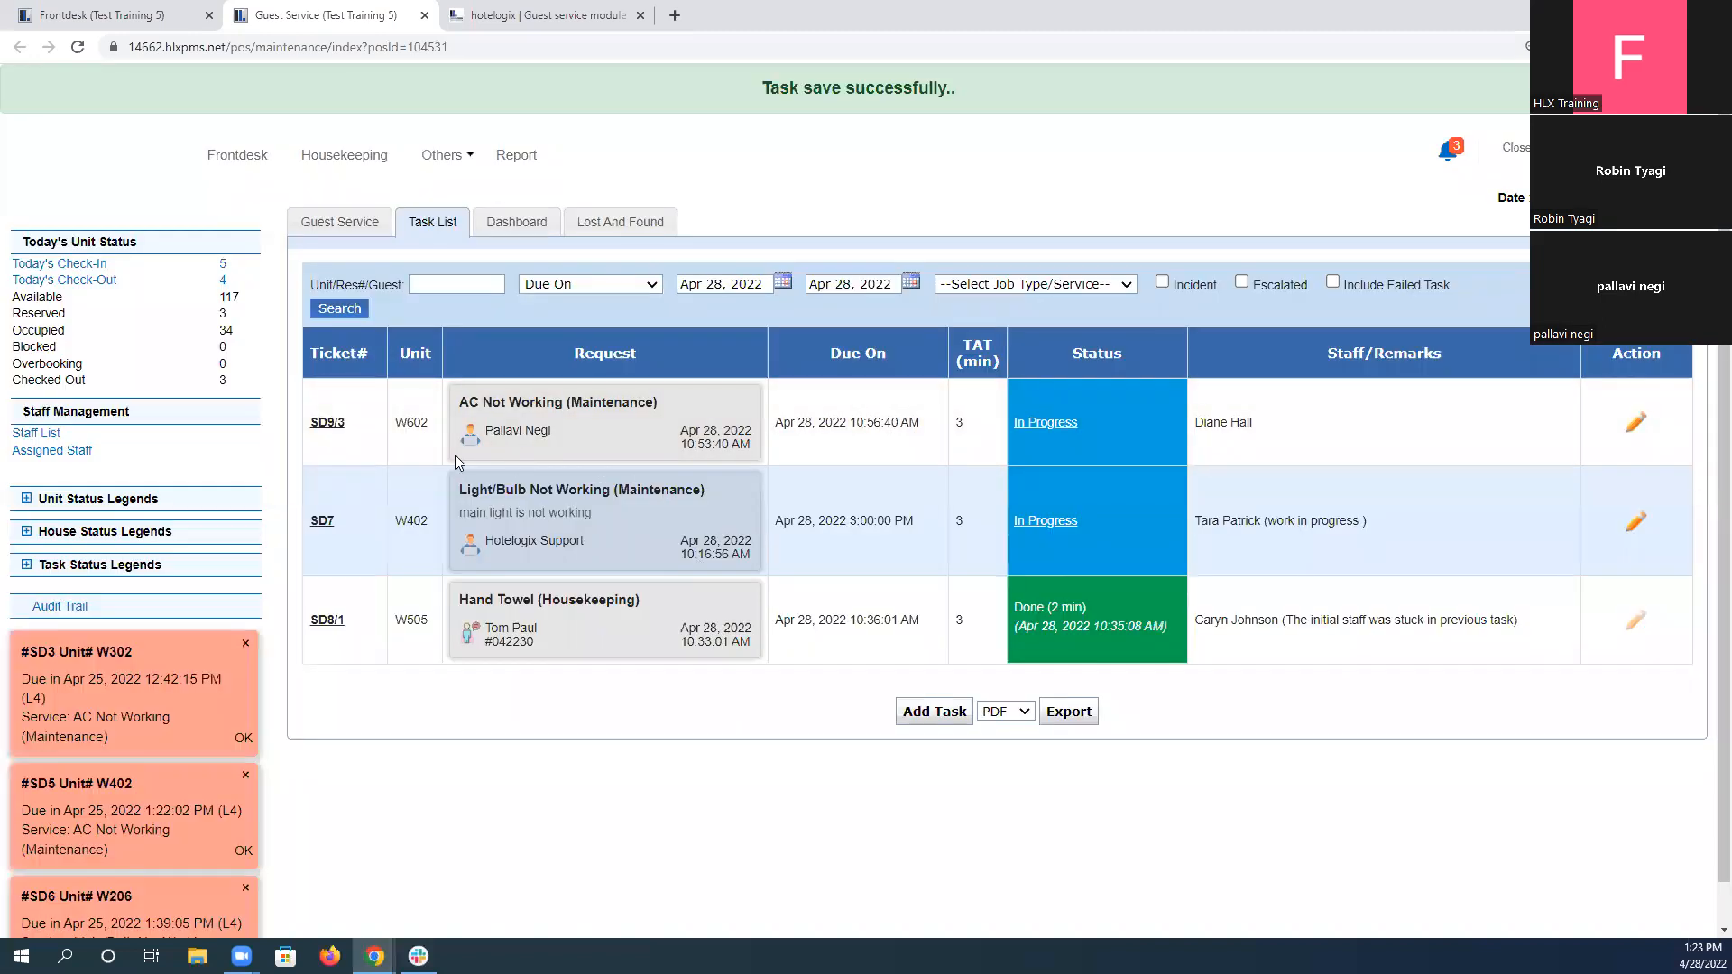
Review scenario 6's shift handover instruction and open the Guest Service dashboard to check today's task overview.
left_click(586, 13)
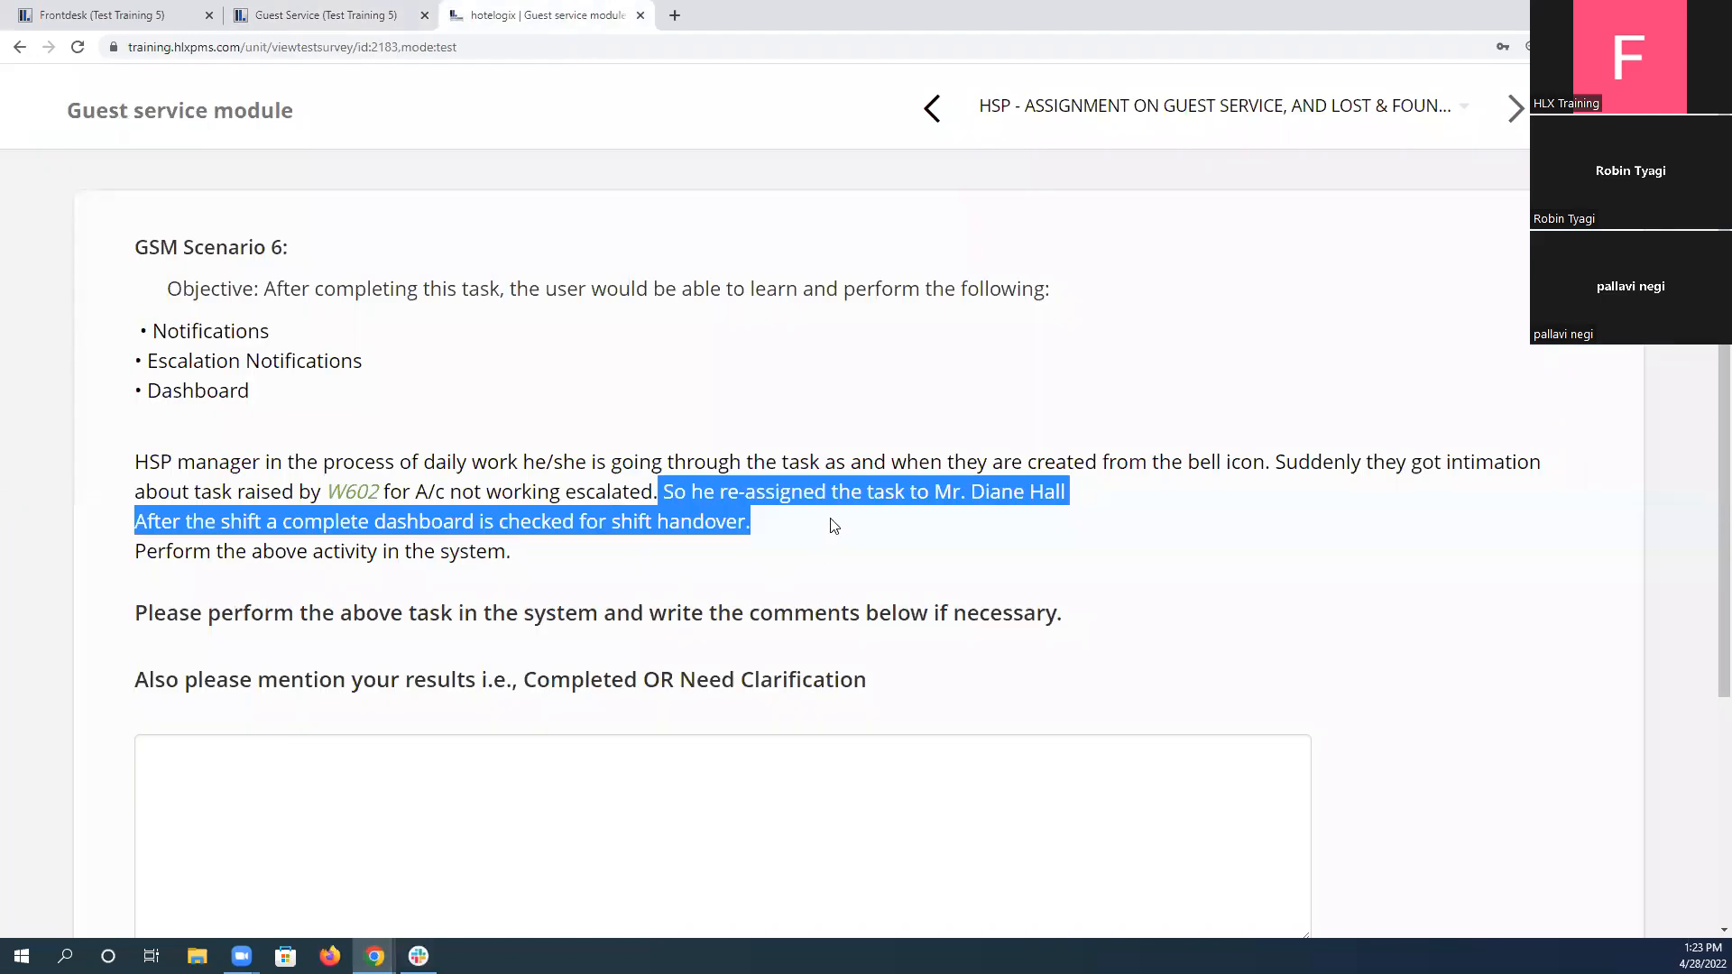
left_click(211, 526)
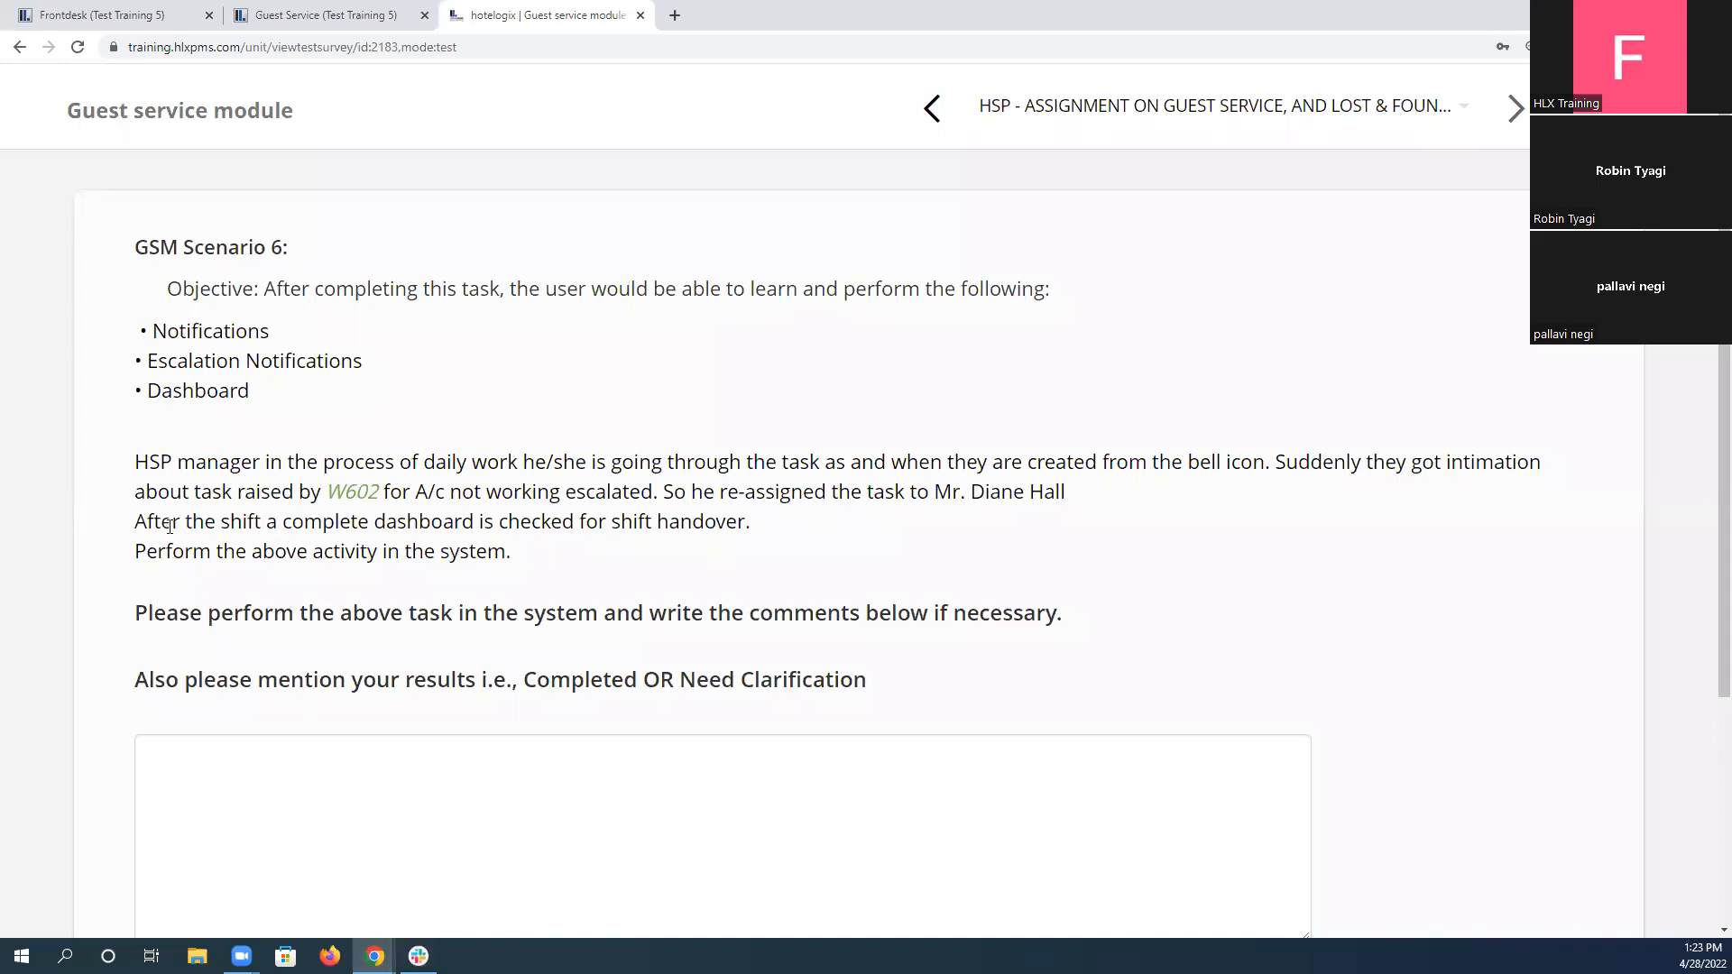
left_click_drag(148, 510, 809, 534)
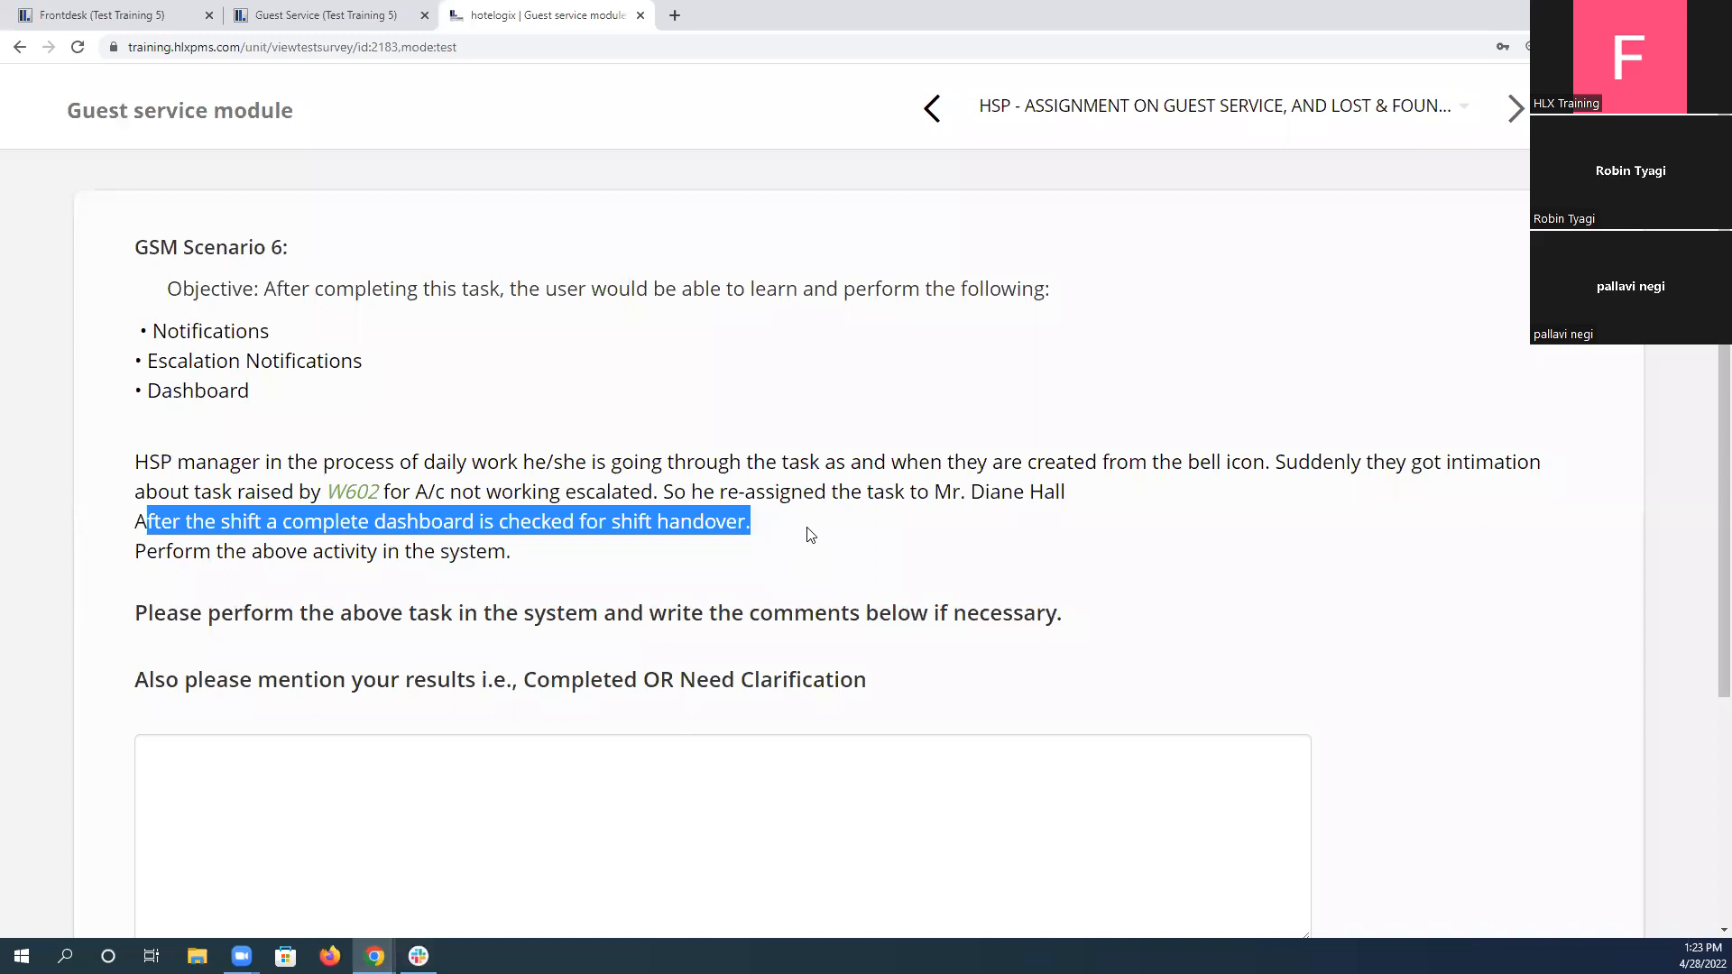
left_click(348, 15)
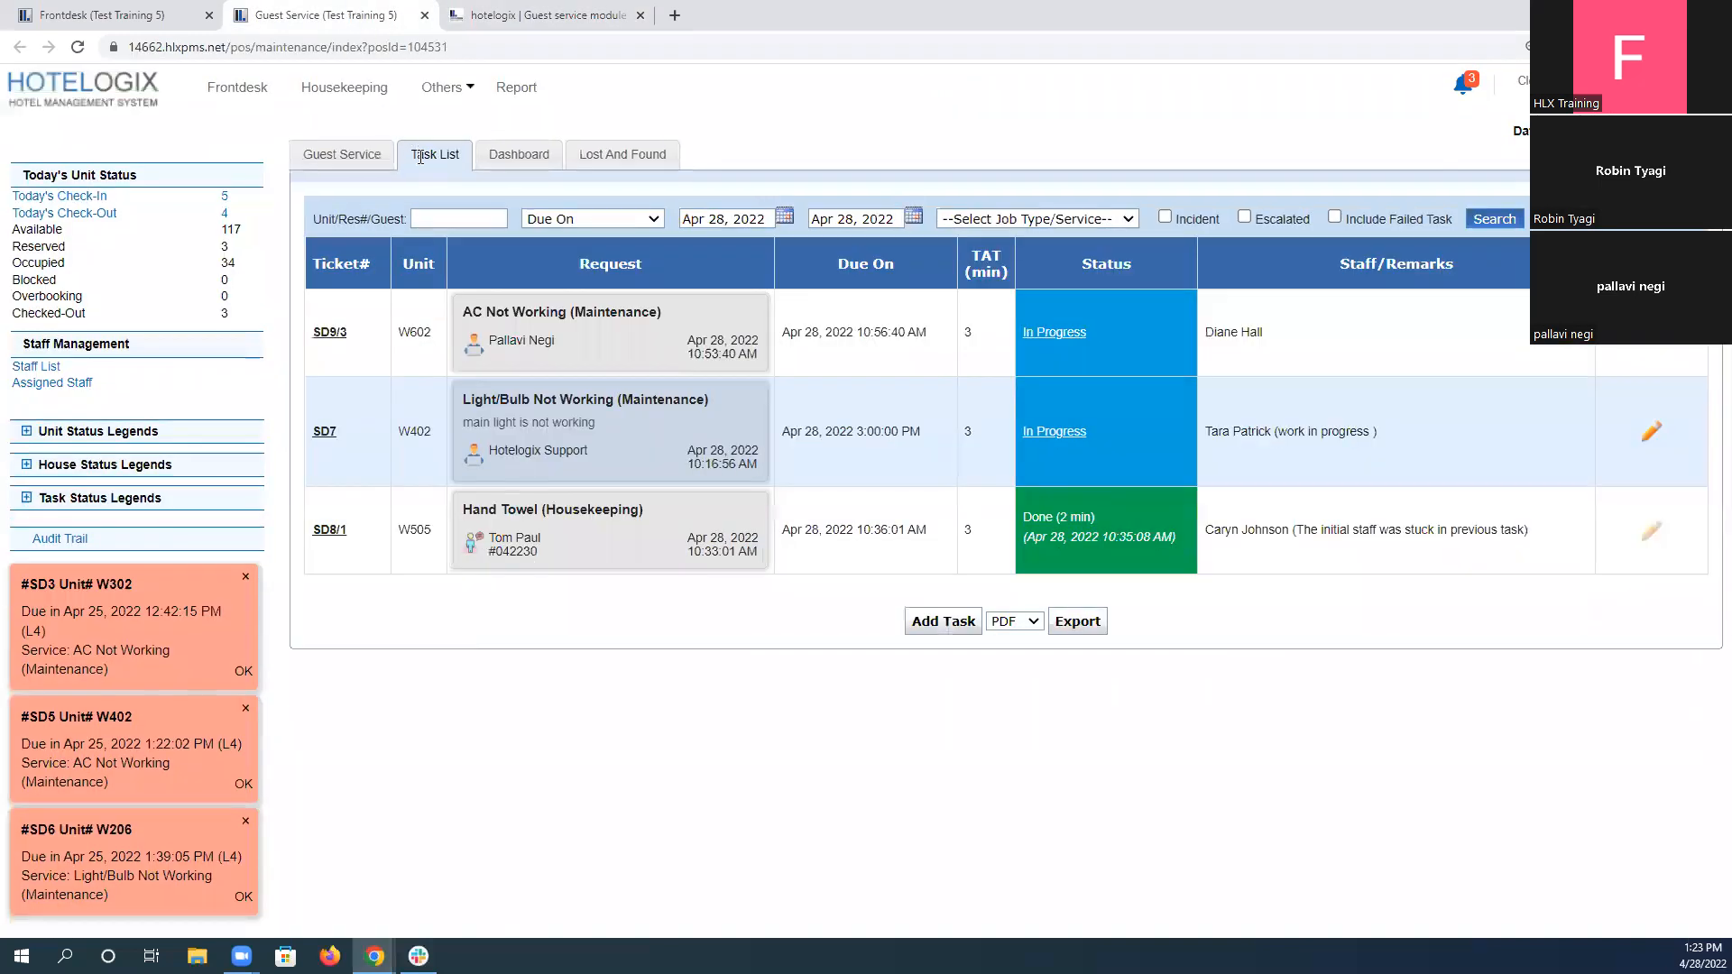
left_click(517, 156)
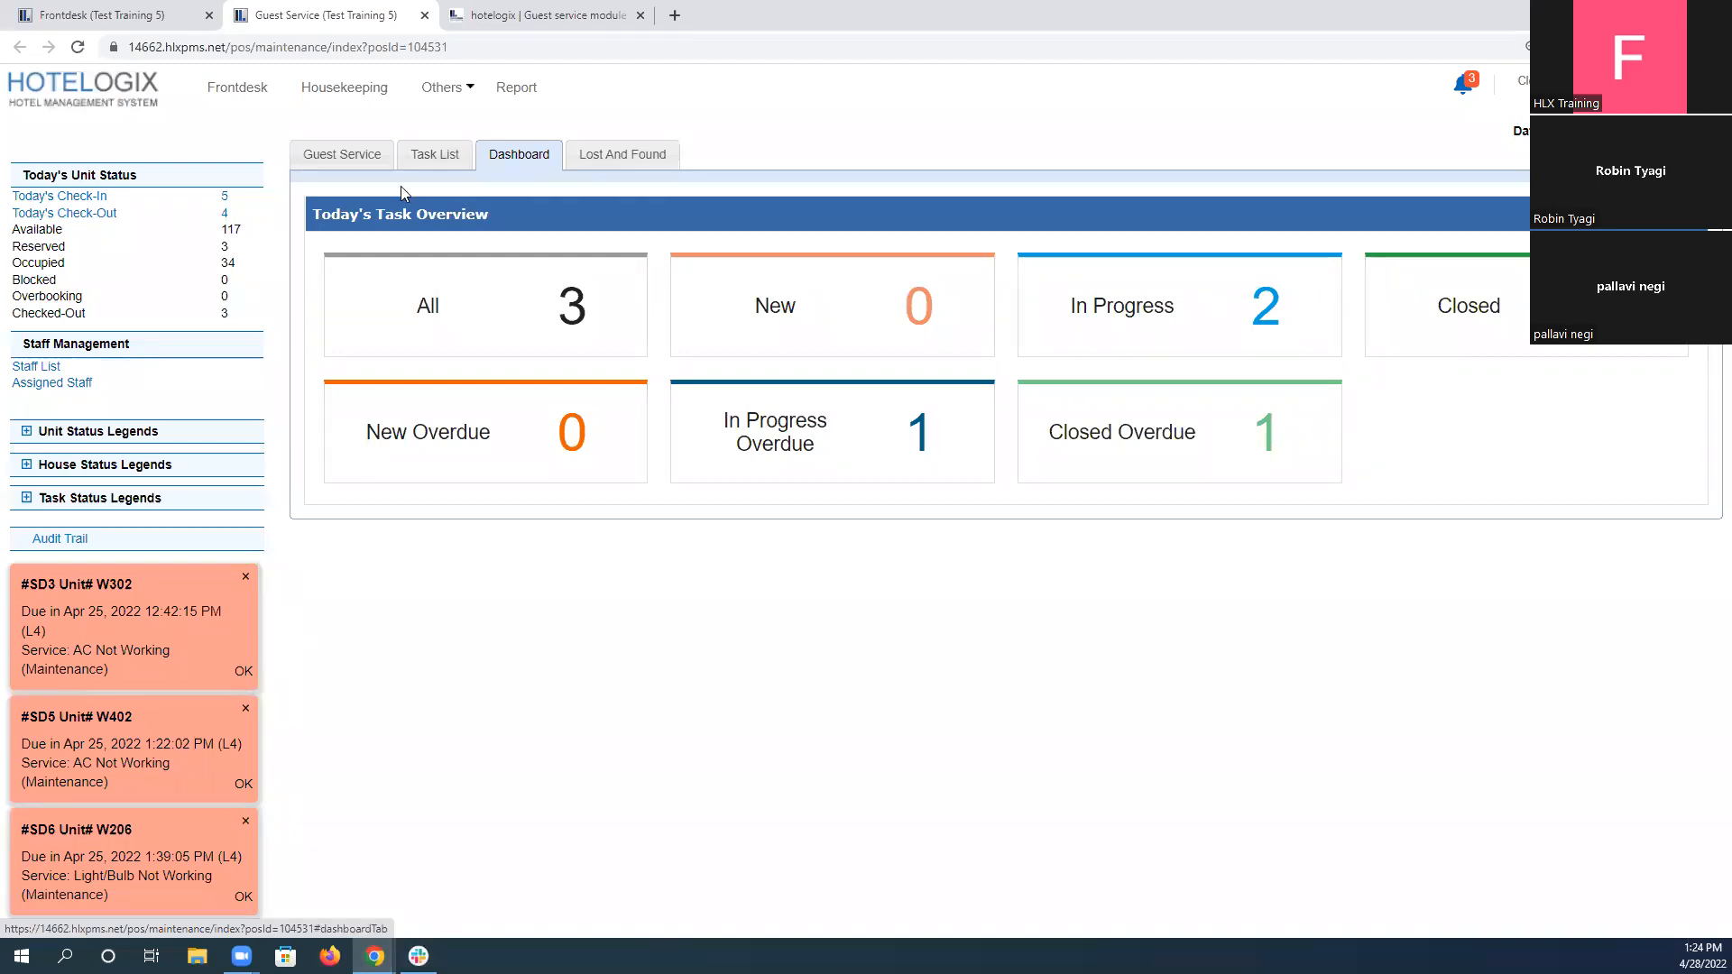
Enter "Completed" as the result for scenario 6 and submit the answer.
left_click(542, 13)
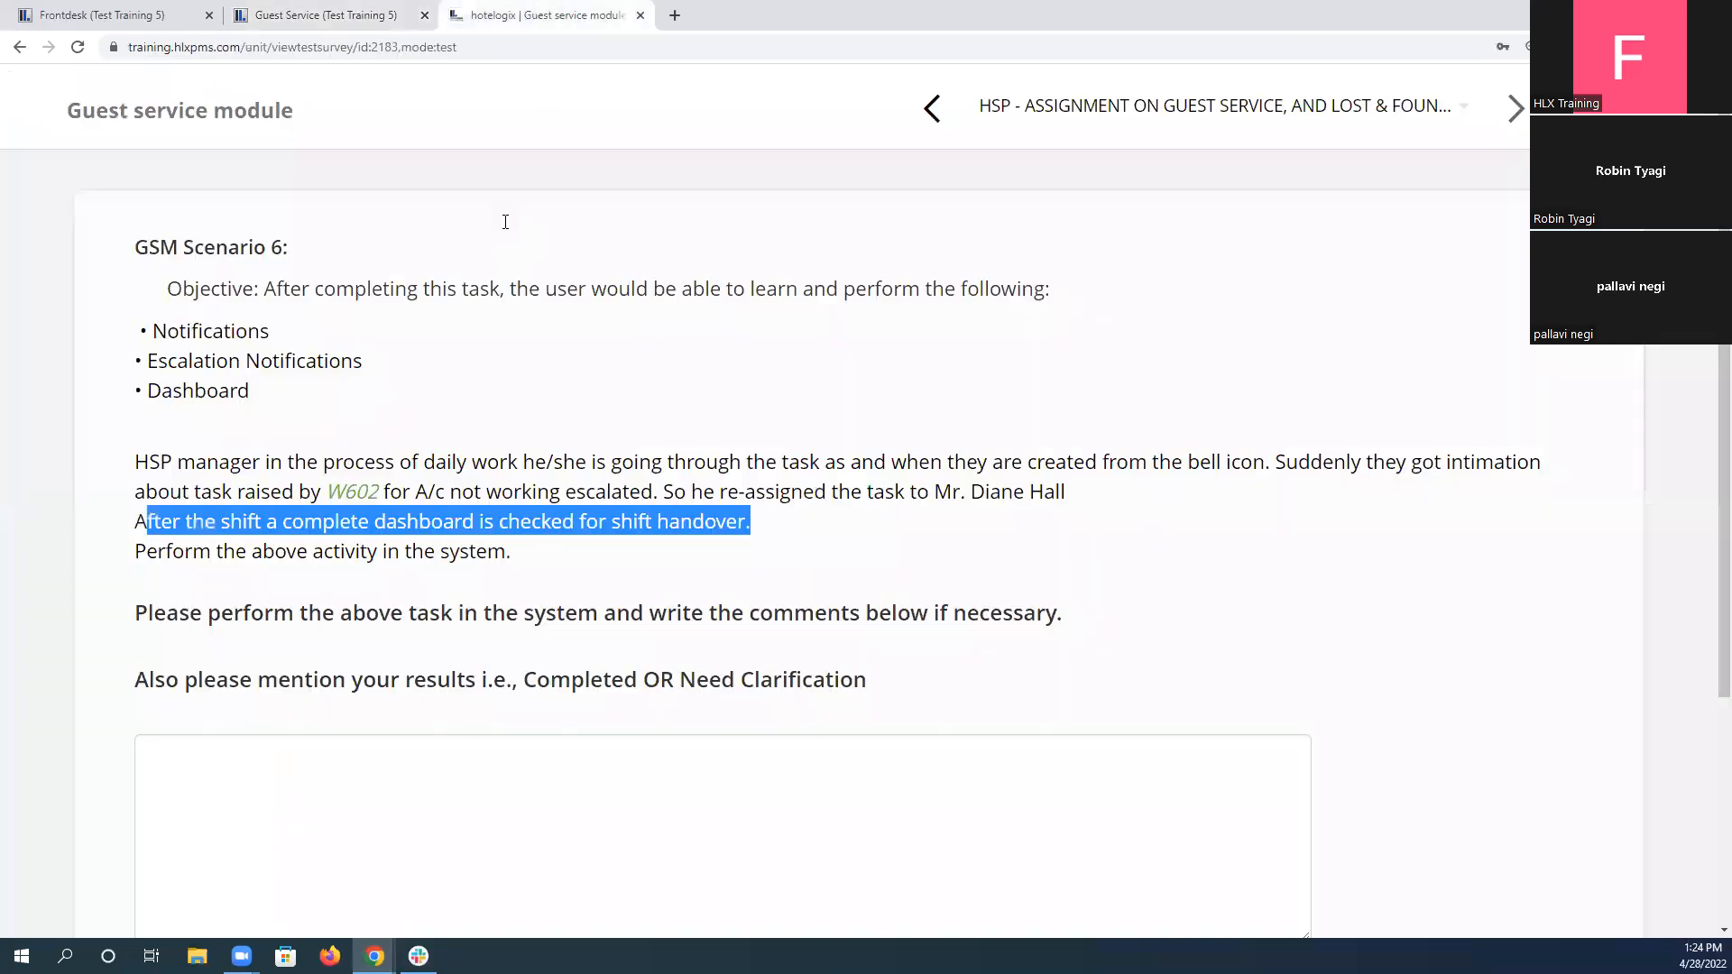
double_click(578, 683)
key("ctrl+c")
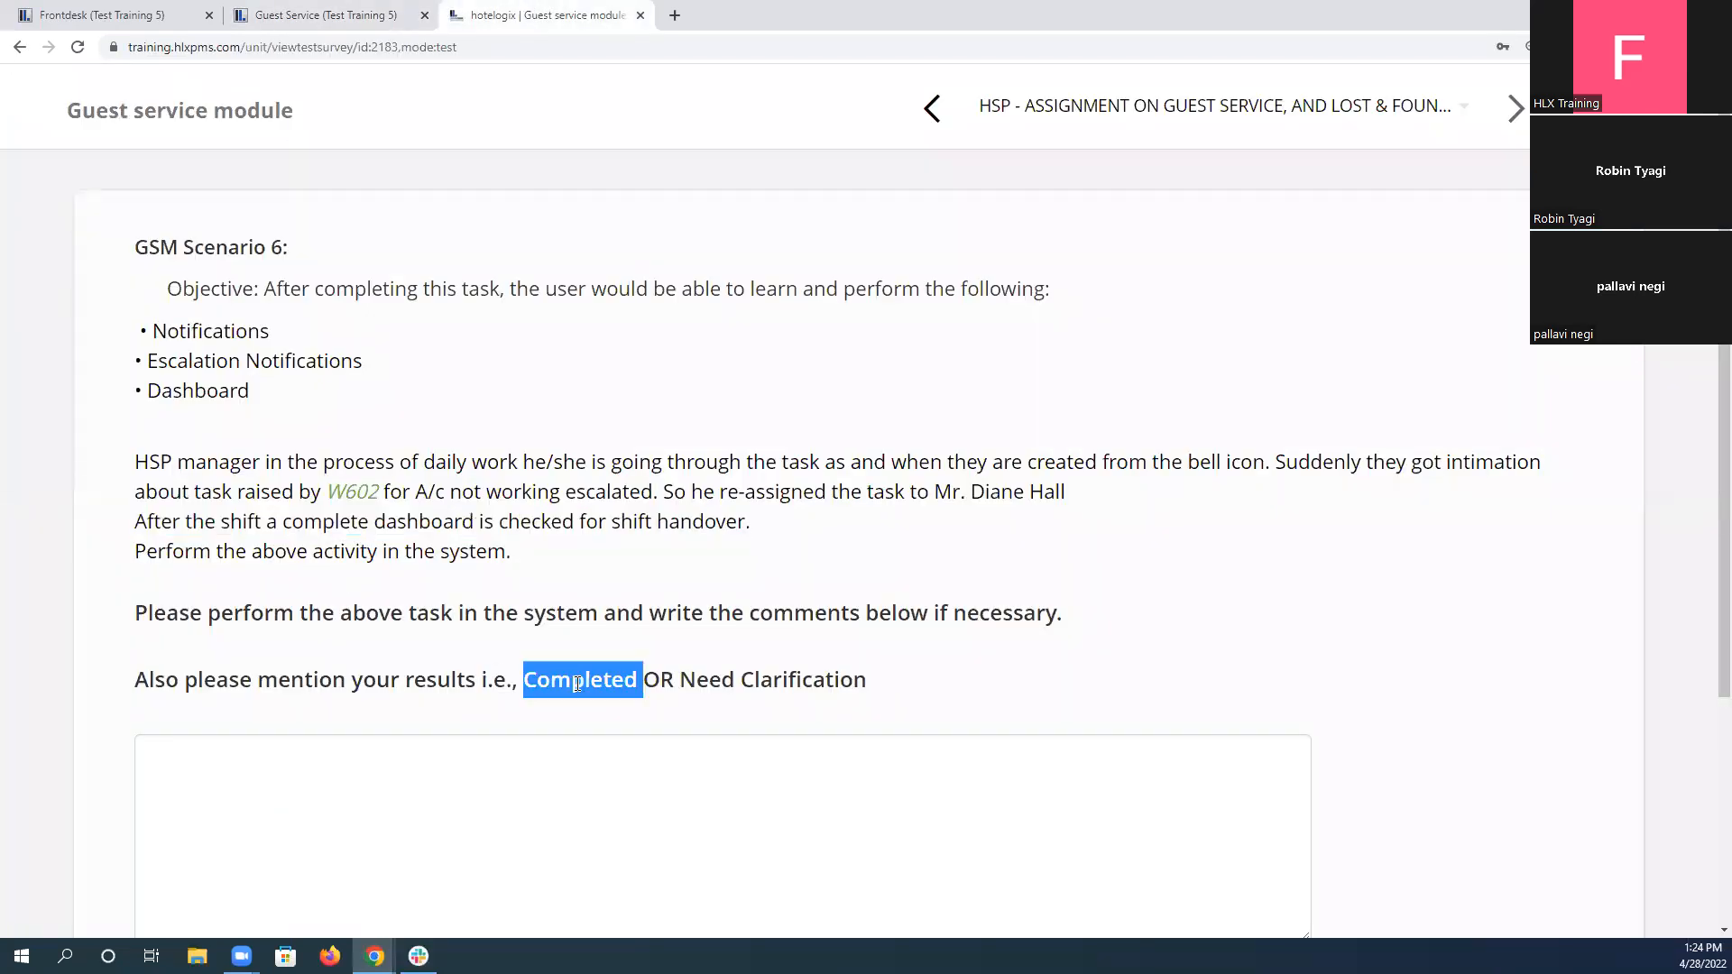
left_click(472, 800)
key("ctrl+v")
scroll(383, 713, "down", 3)
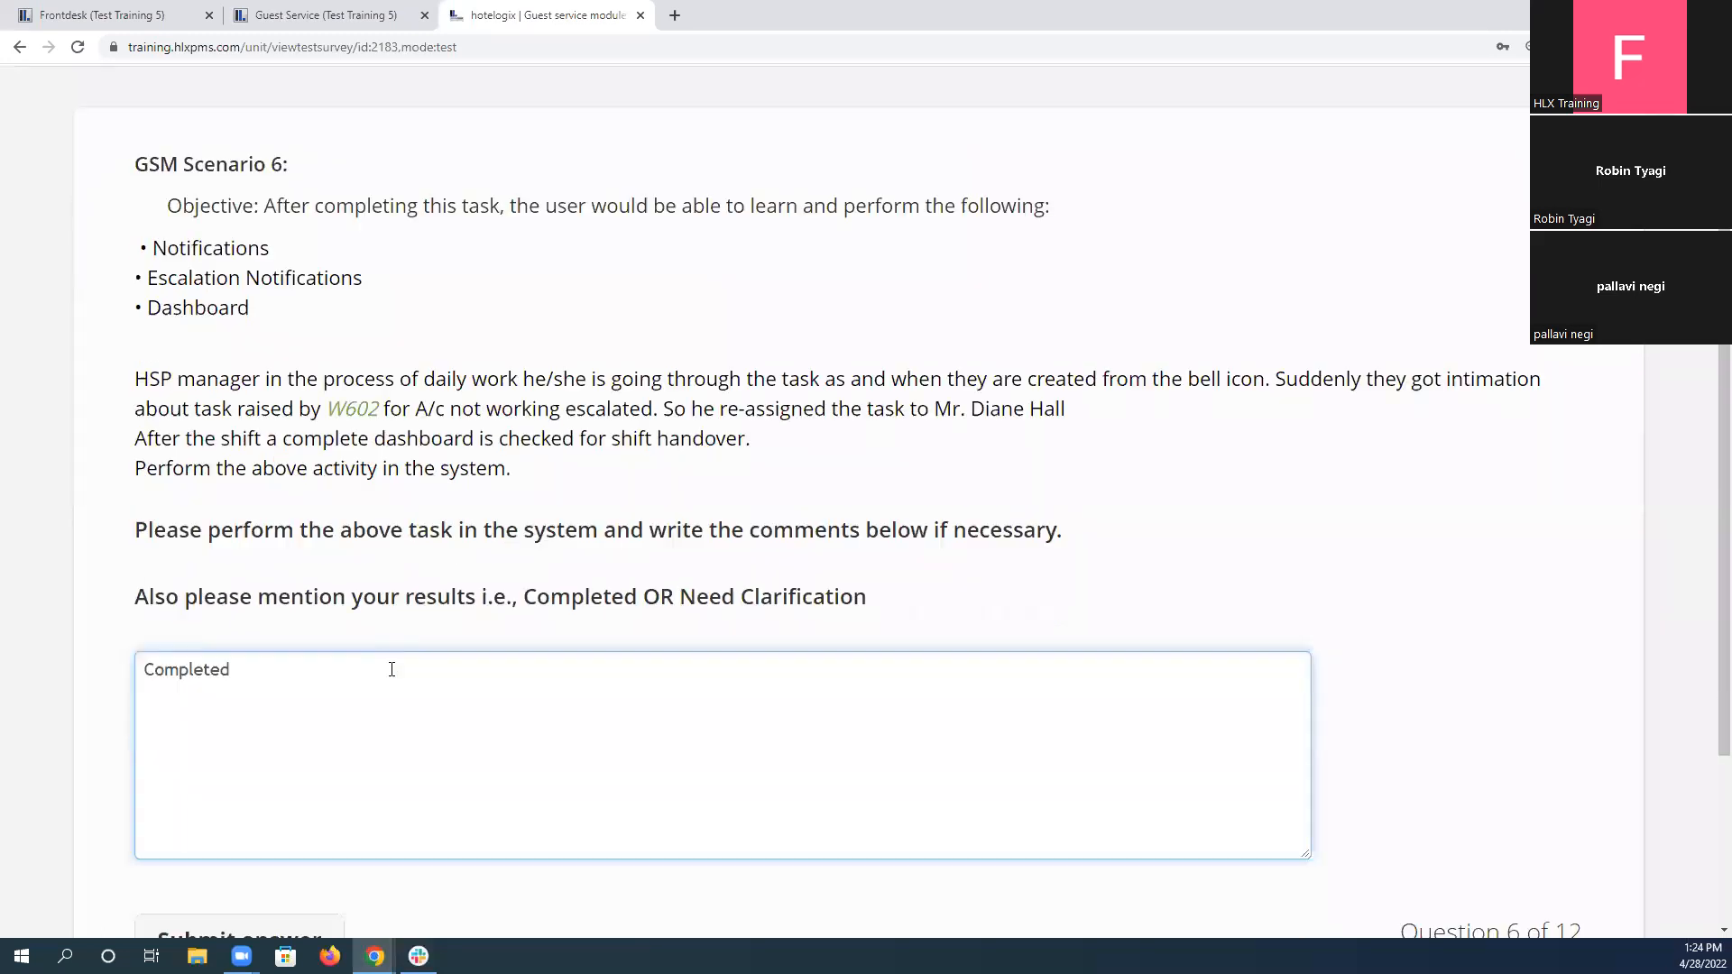
left_click(290, 749)
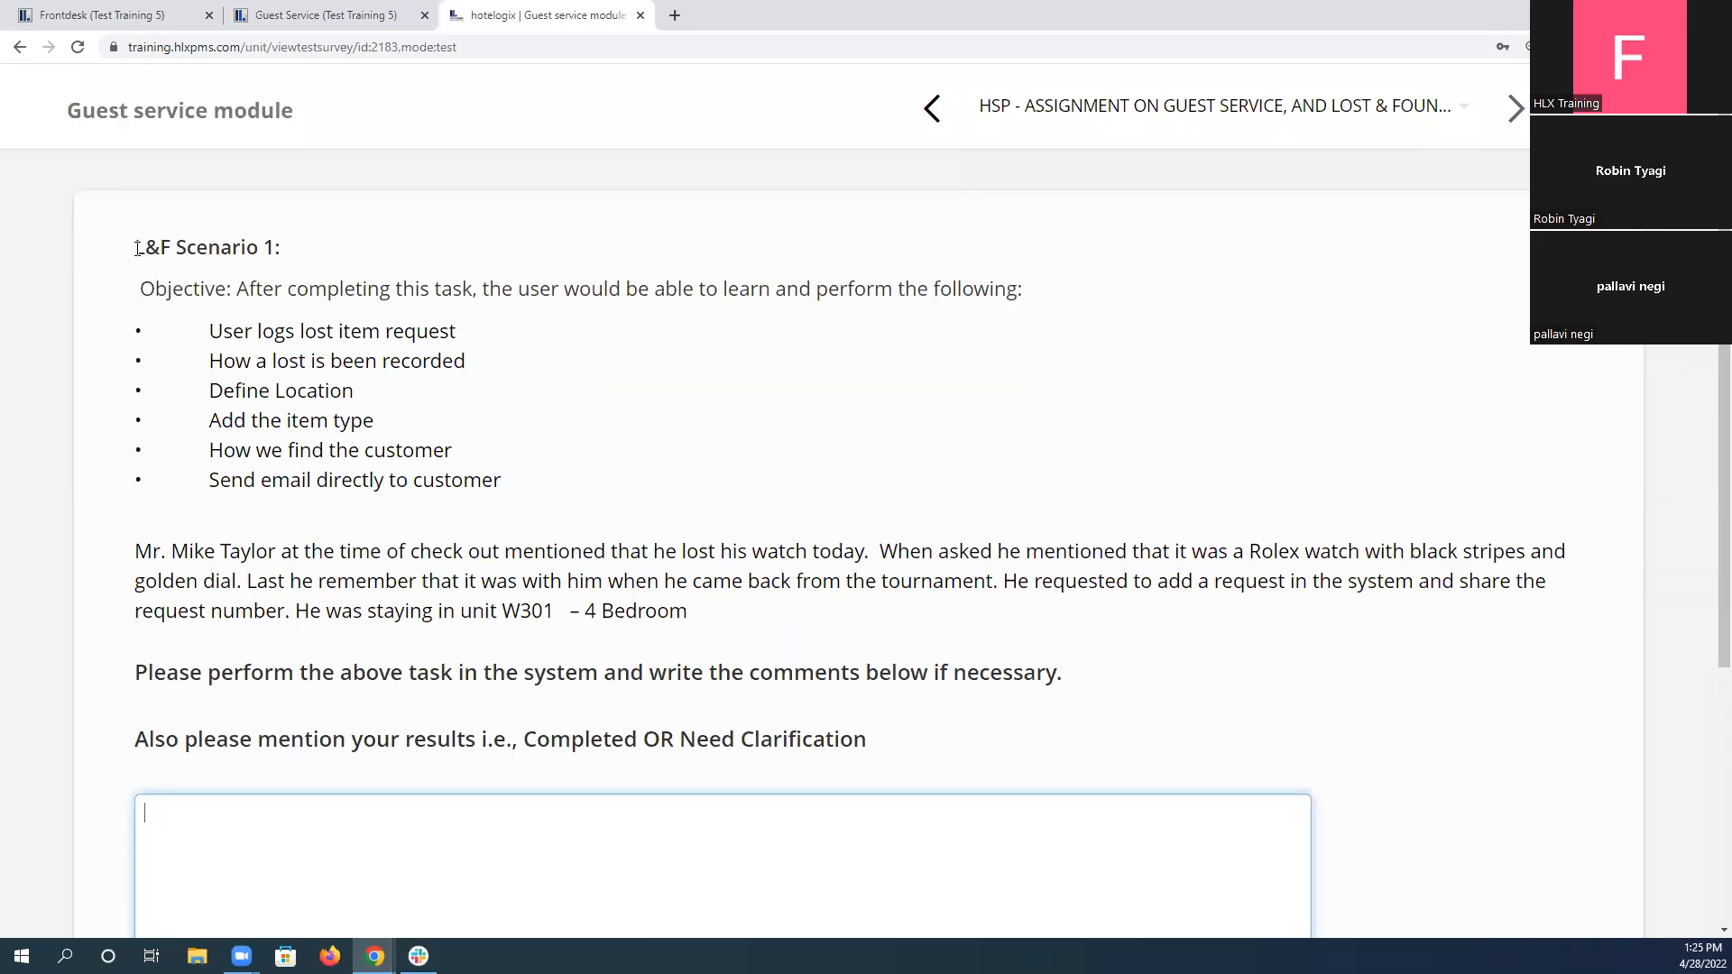
Review L&F Scenario 1's objectives and the guest's lost watch details, including unit W301.
left_click(1267, 112)
left_click_drag(135, 248, 281, 248)
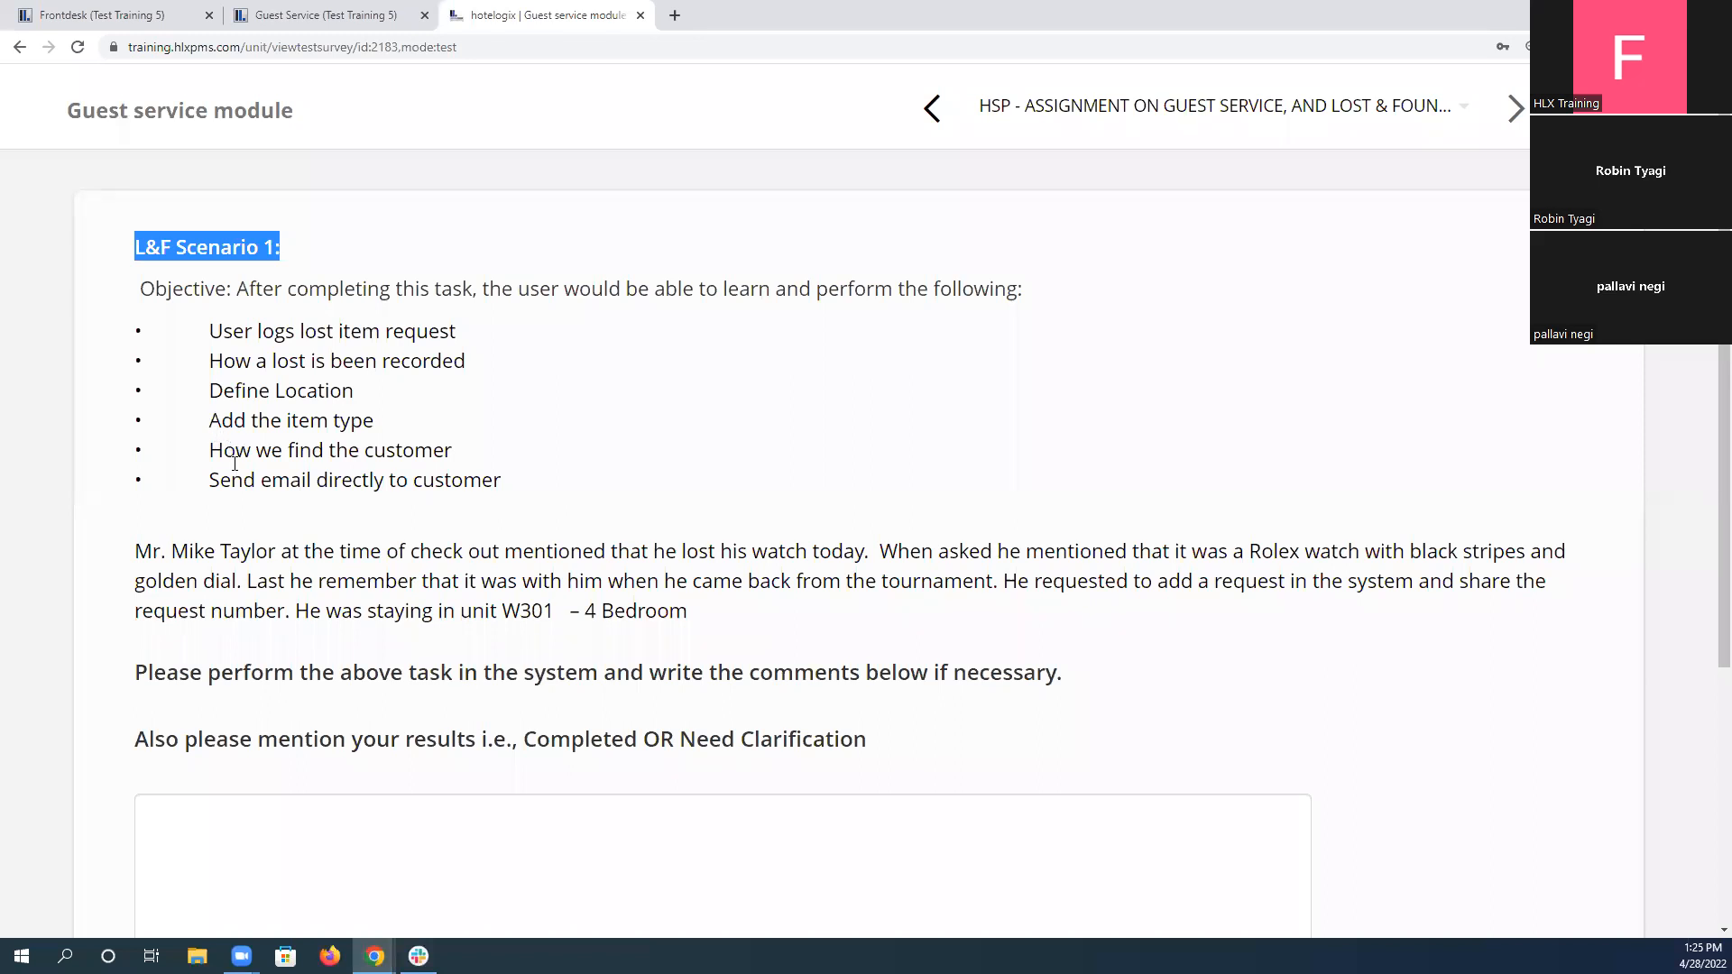
left_click_drag(209, 483, 535, 484)
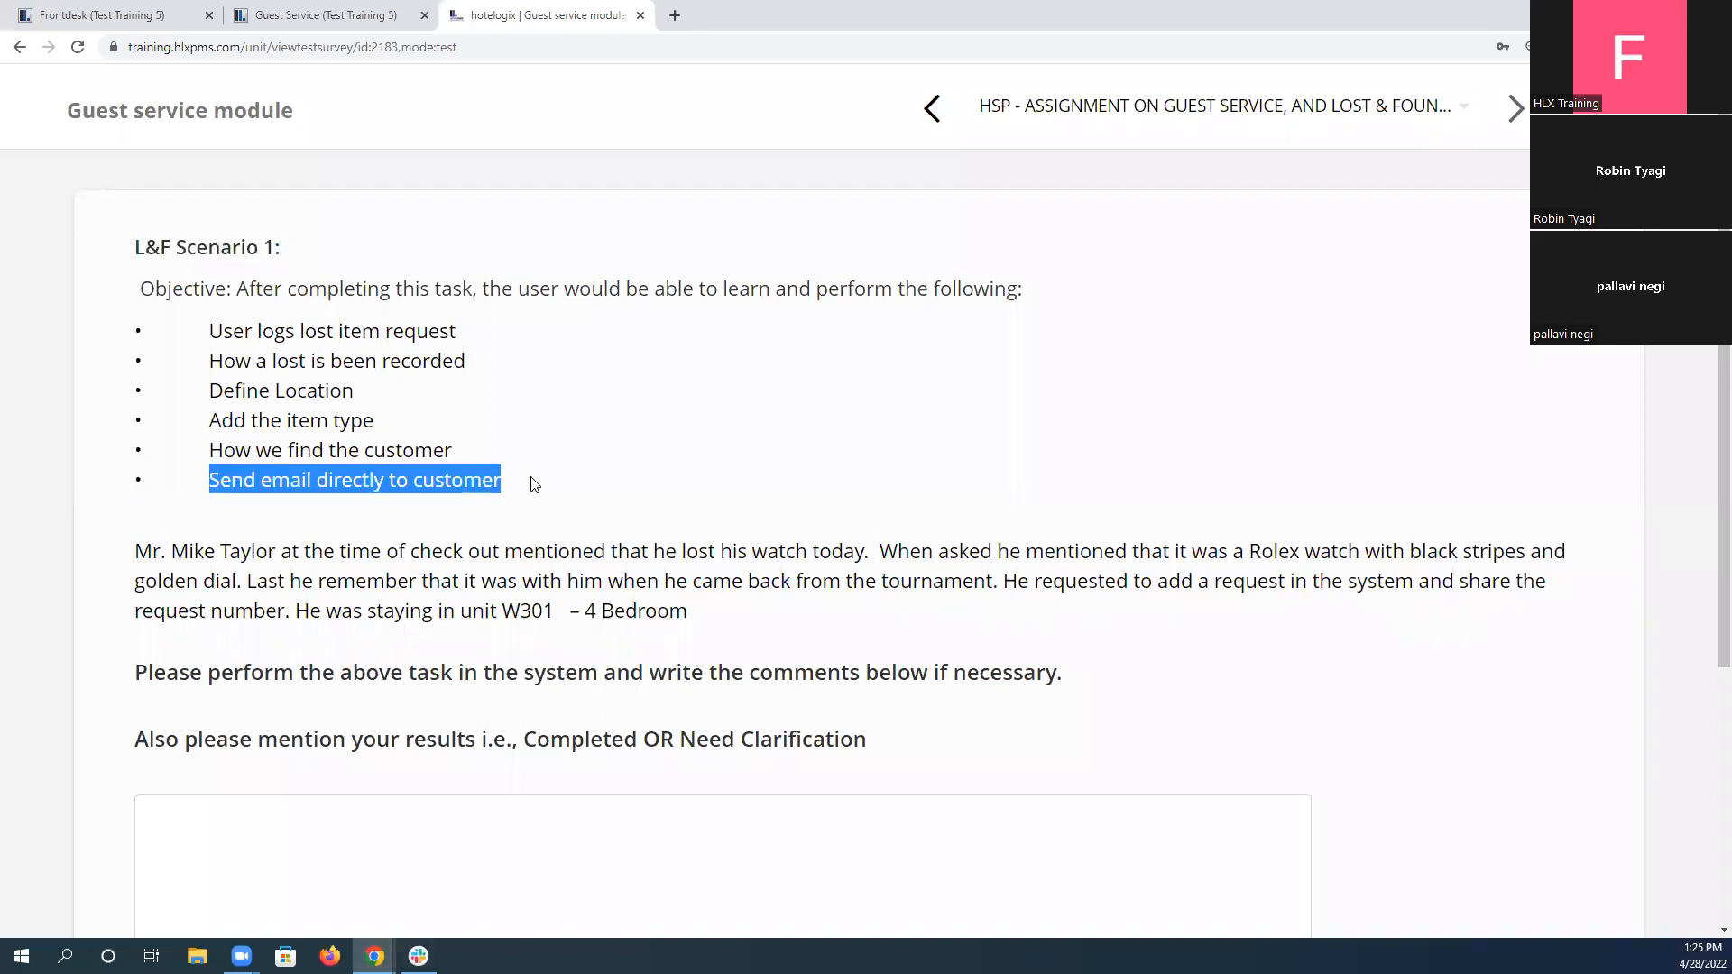
left_click(202, 337)
left_click_drag(134, 336, 670, 481)
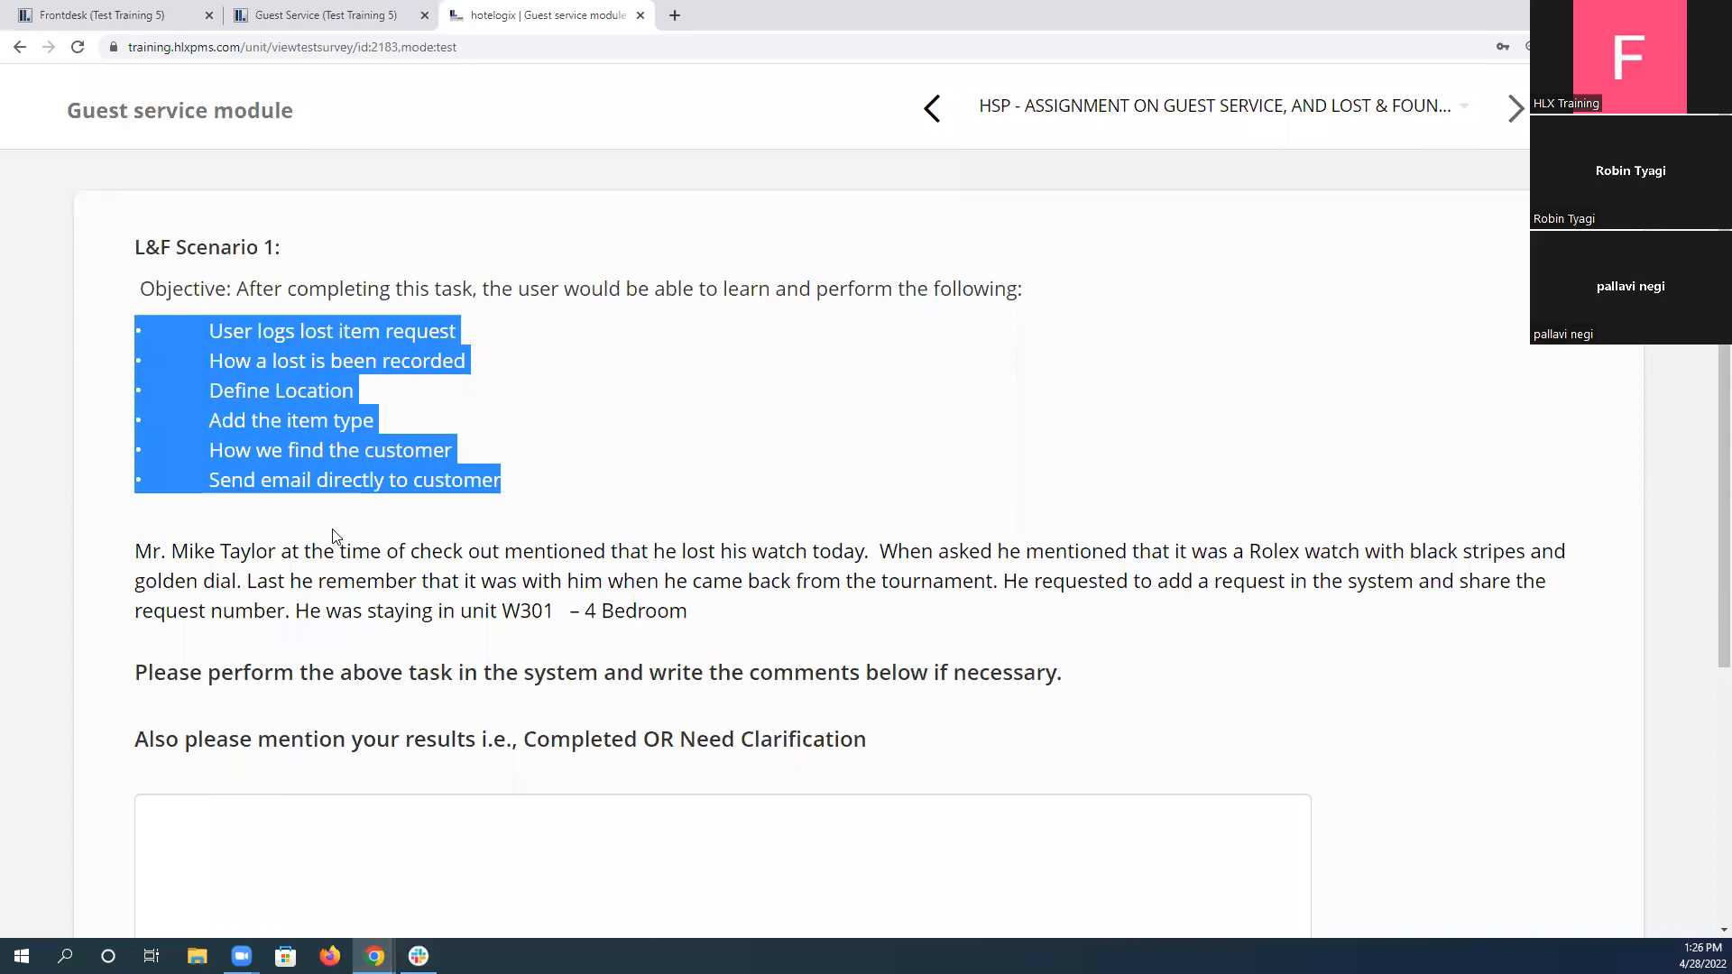
left_click_drag(138, 551, 272, 559)
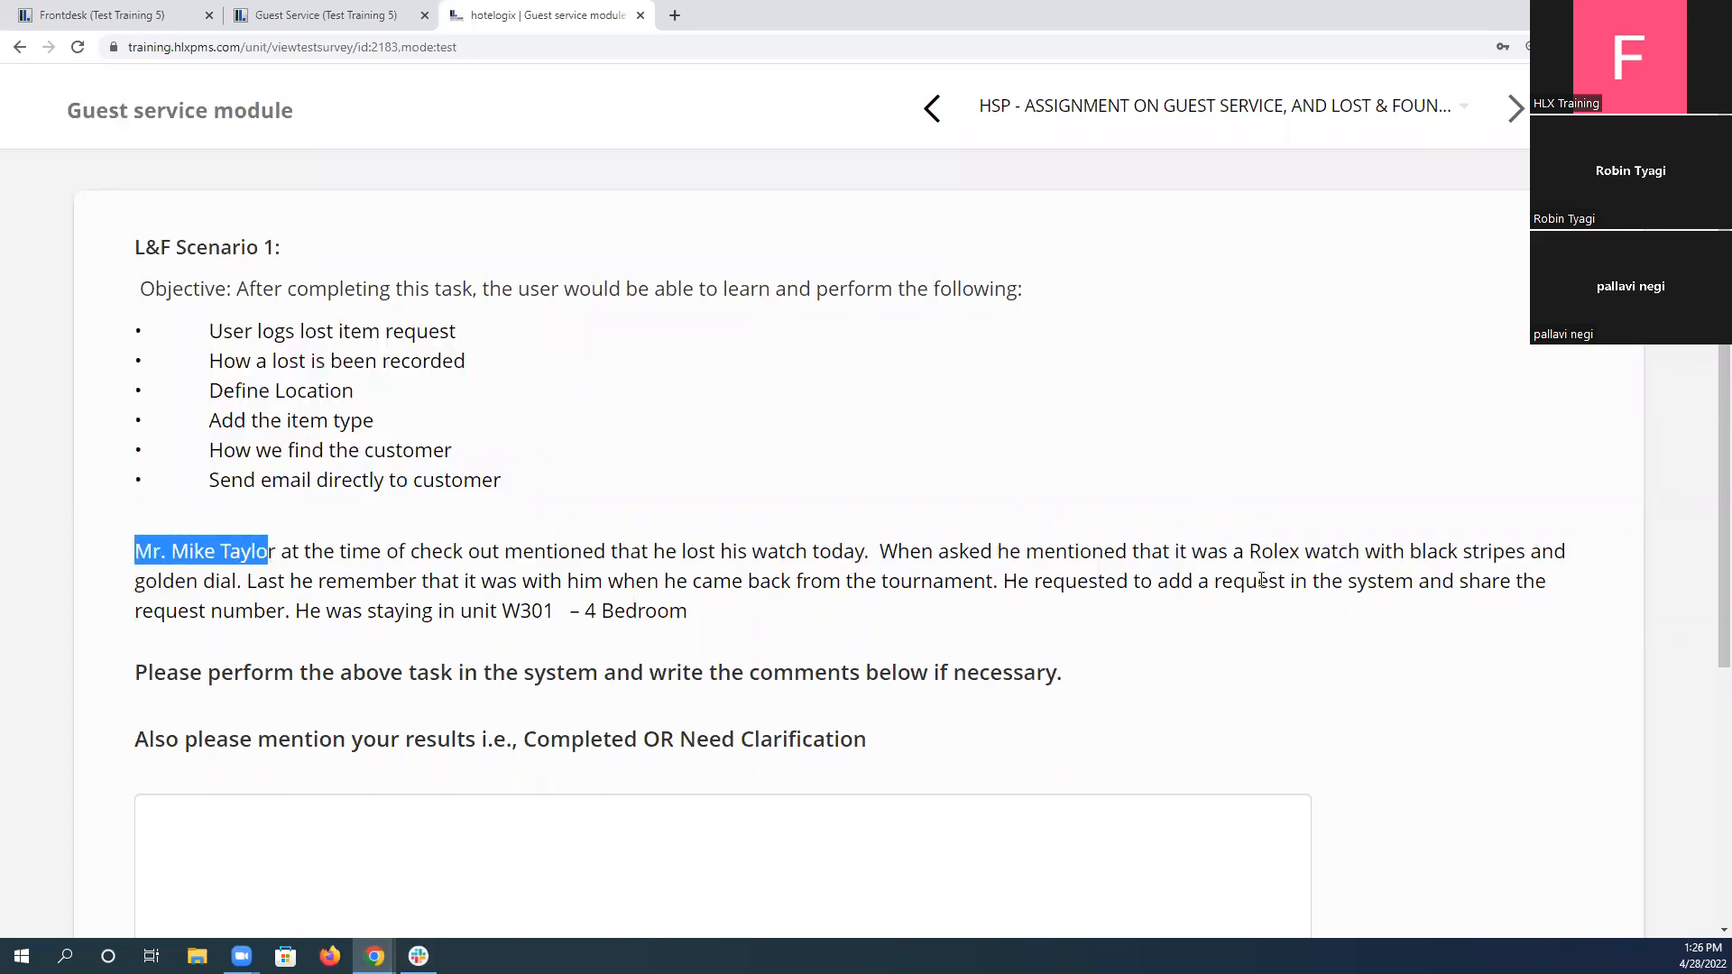
left_click_drag(503, 611, 552, 614)
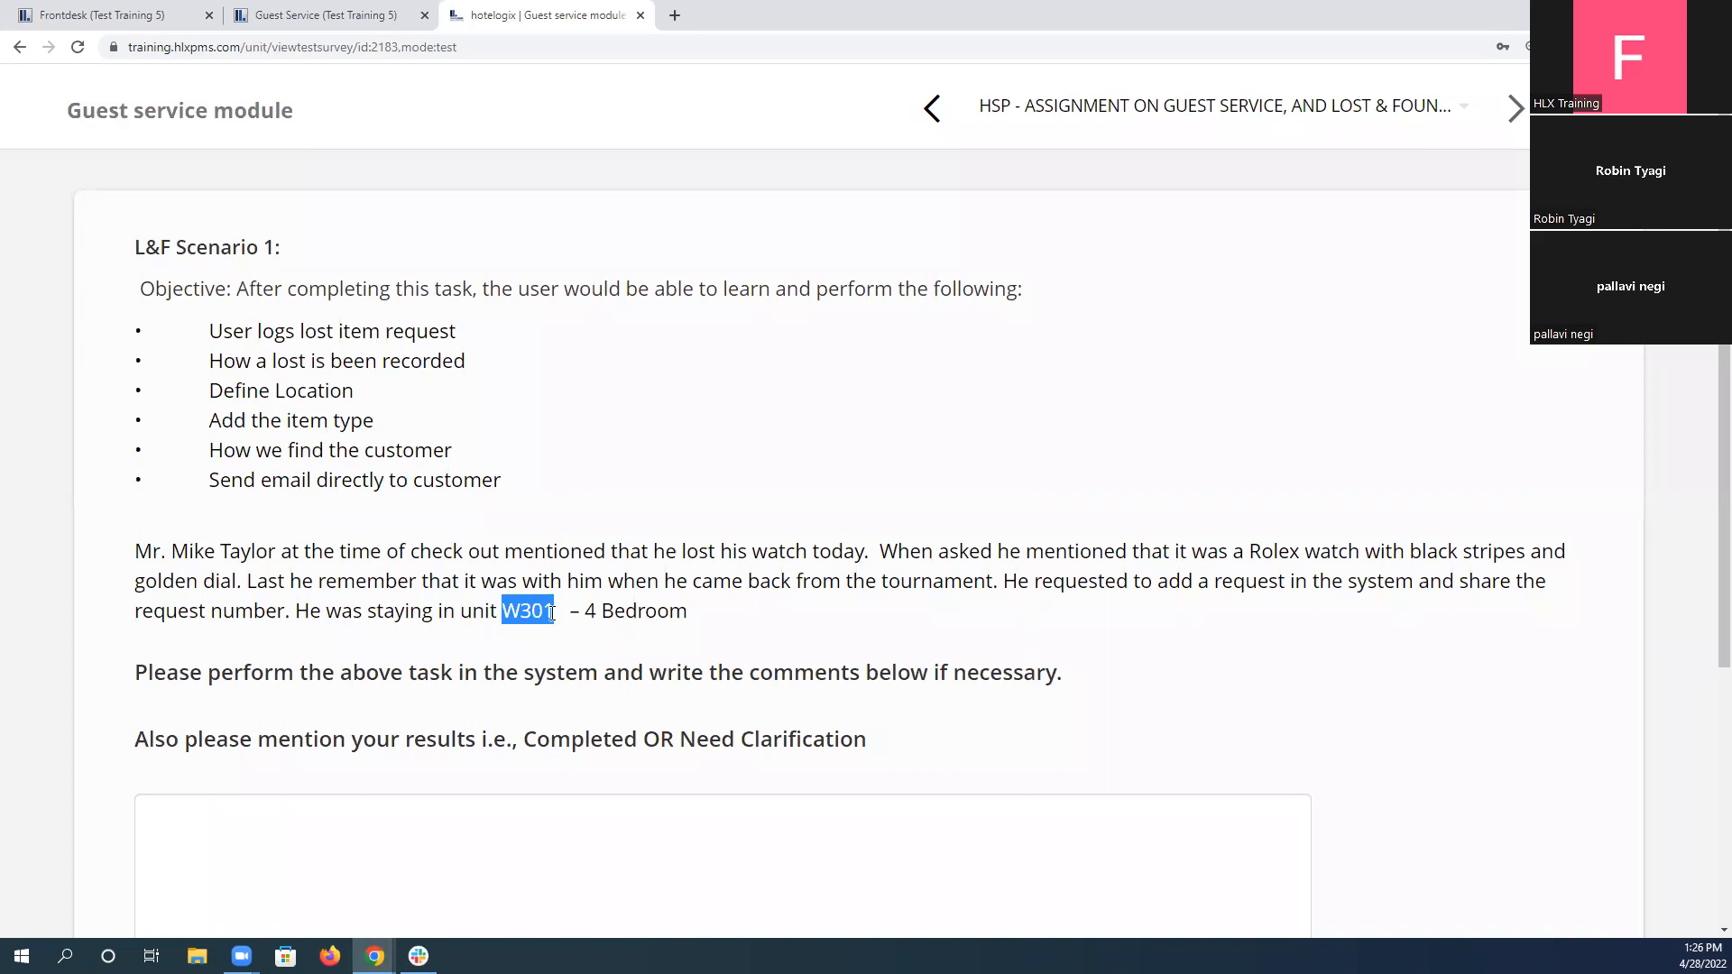
Start a new Lost and Found entry in Guest Service with the report status Lost.
left_click(330, 16)
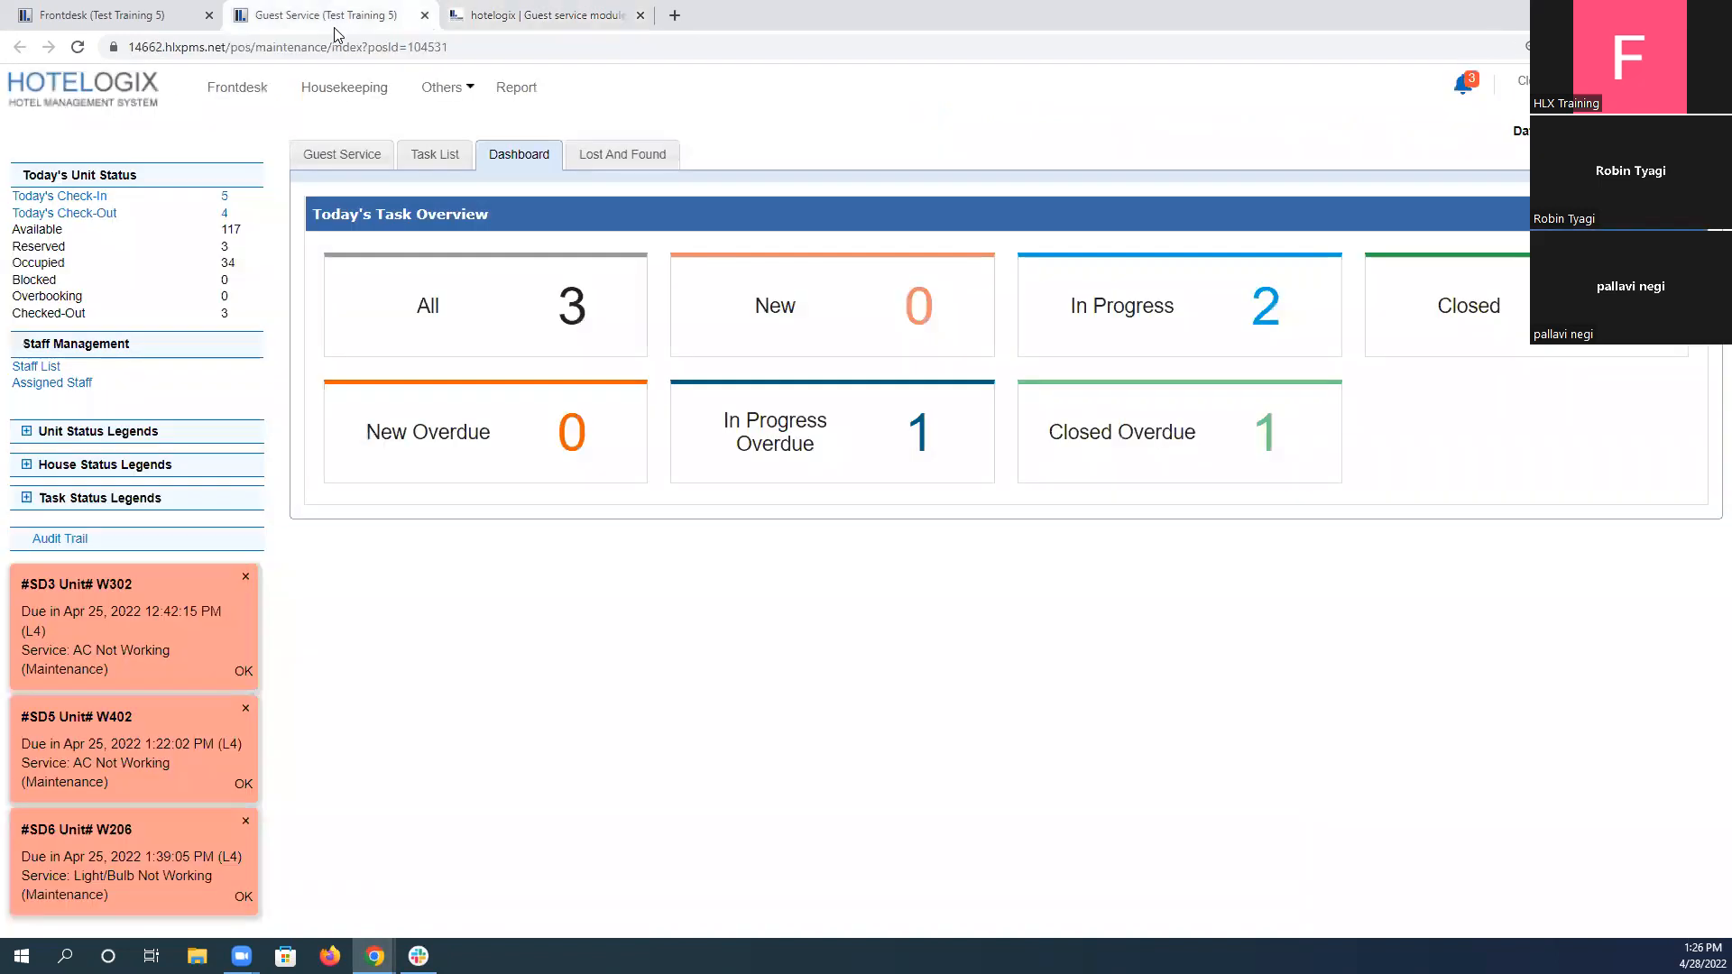
left_click(634, 158)
left_click(912, 350)
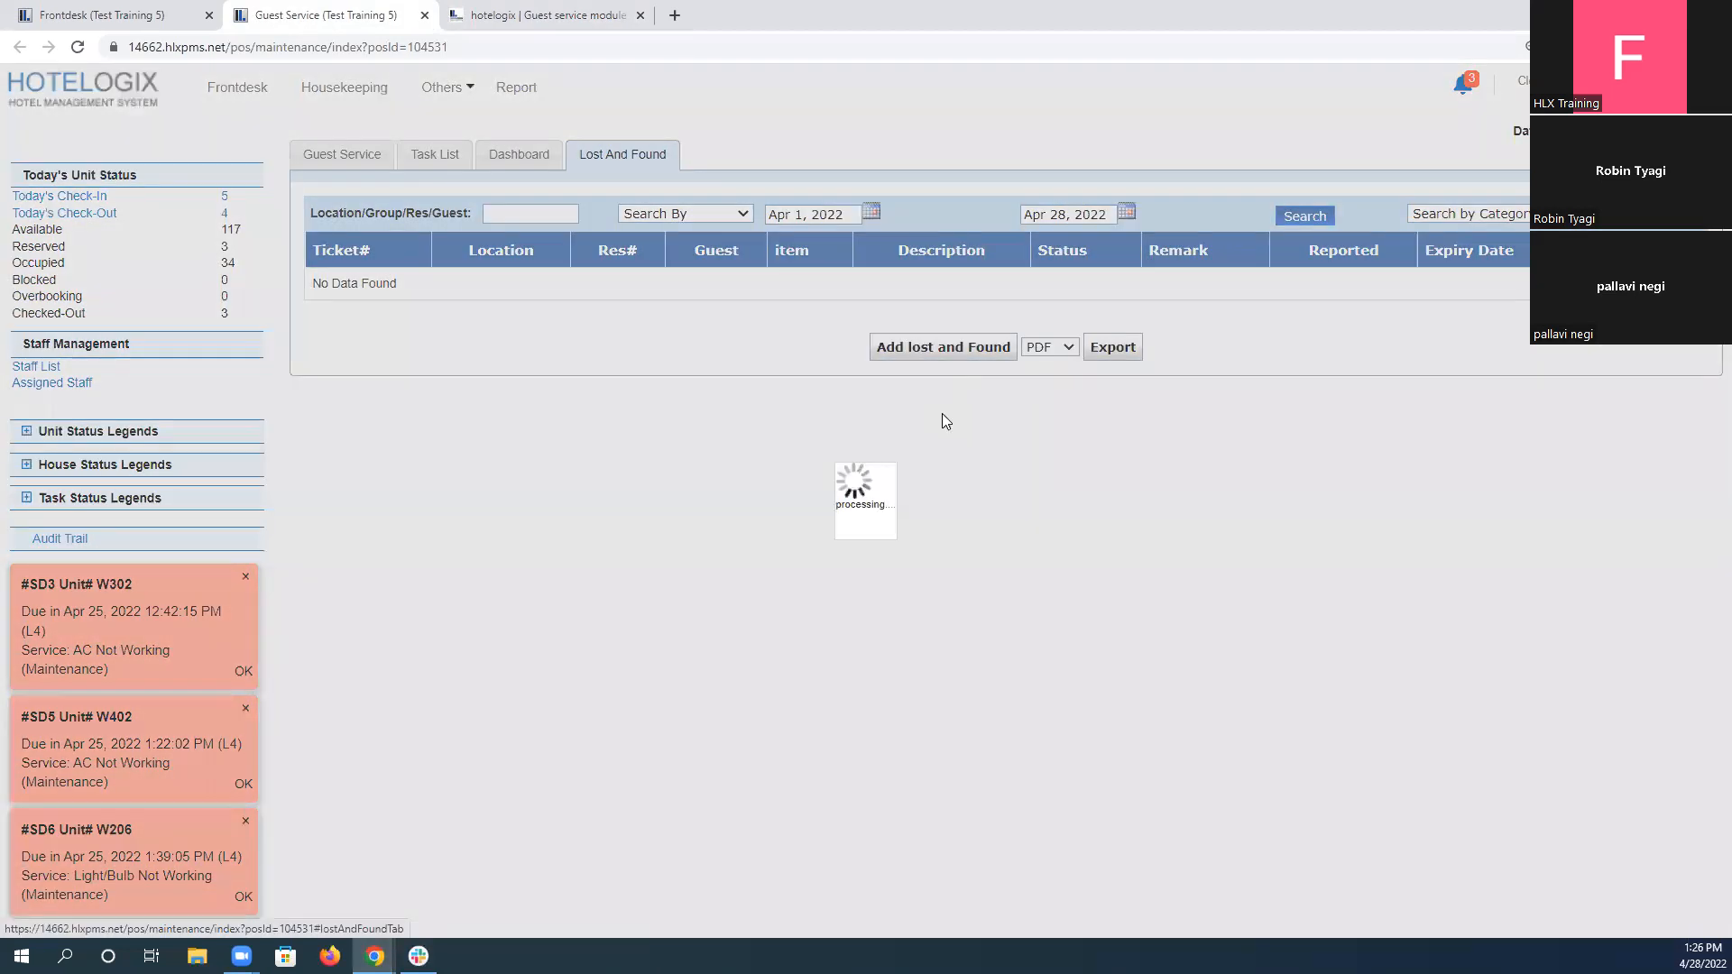
left_click(742, 353)
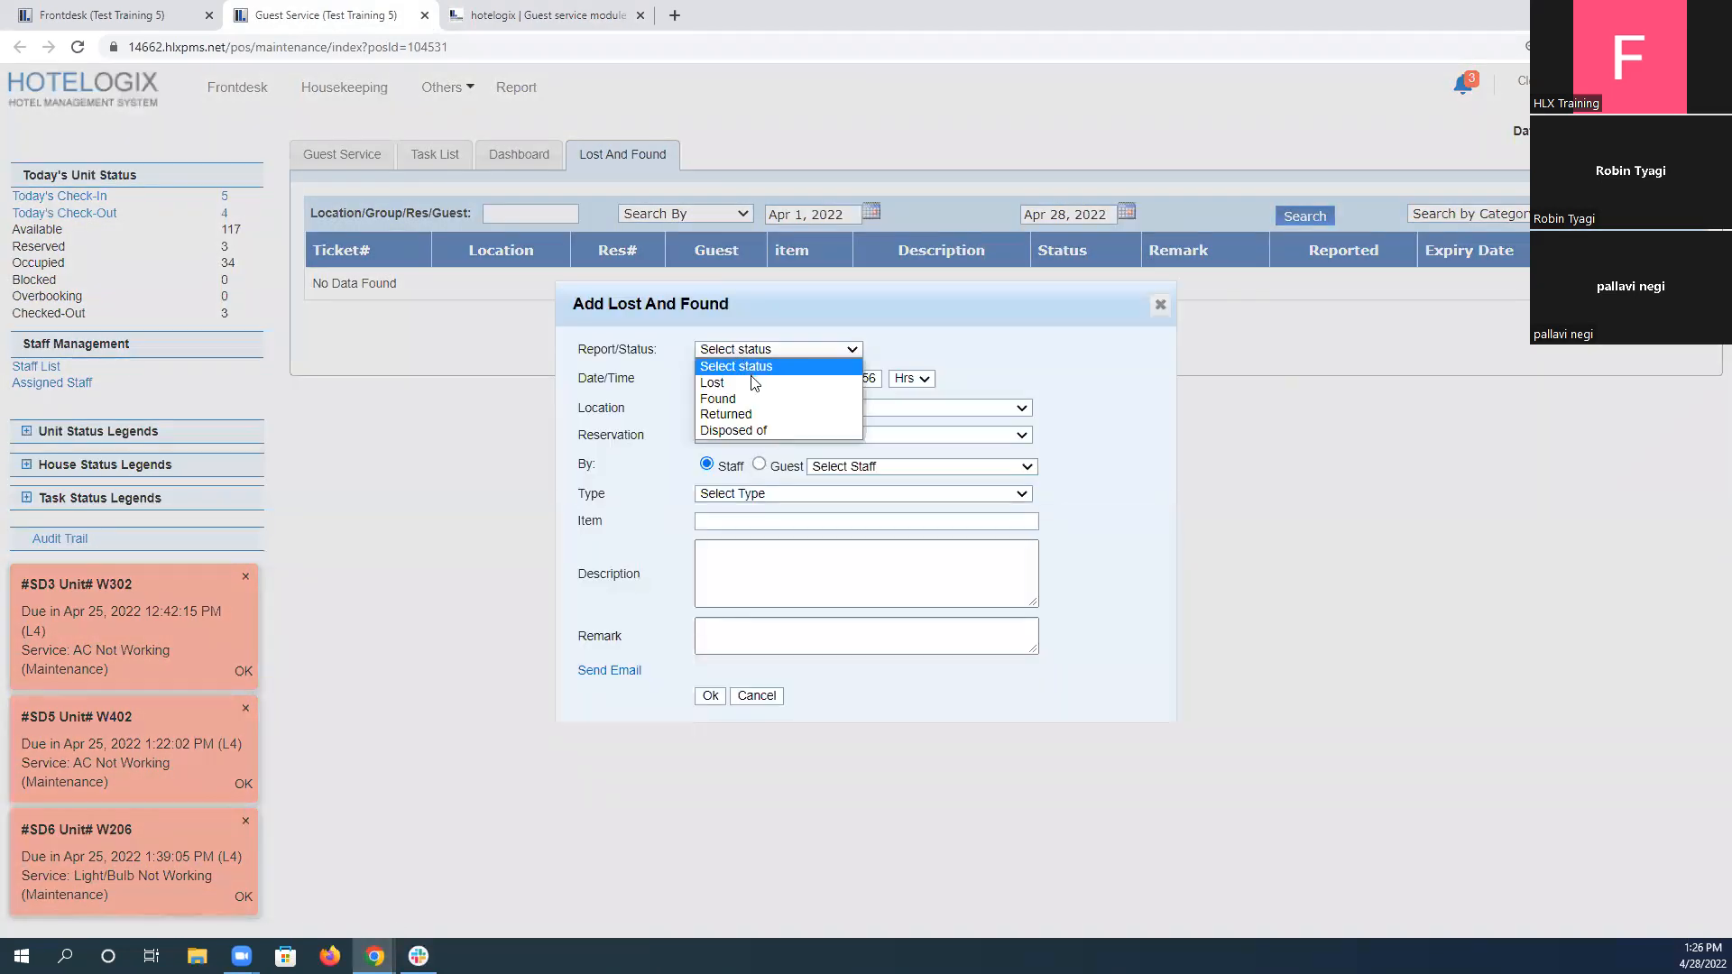
left_click(754, 383)
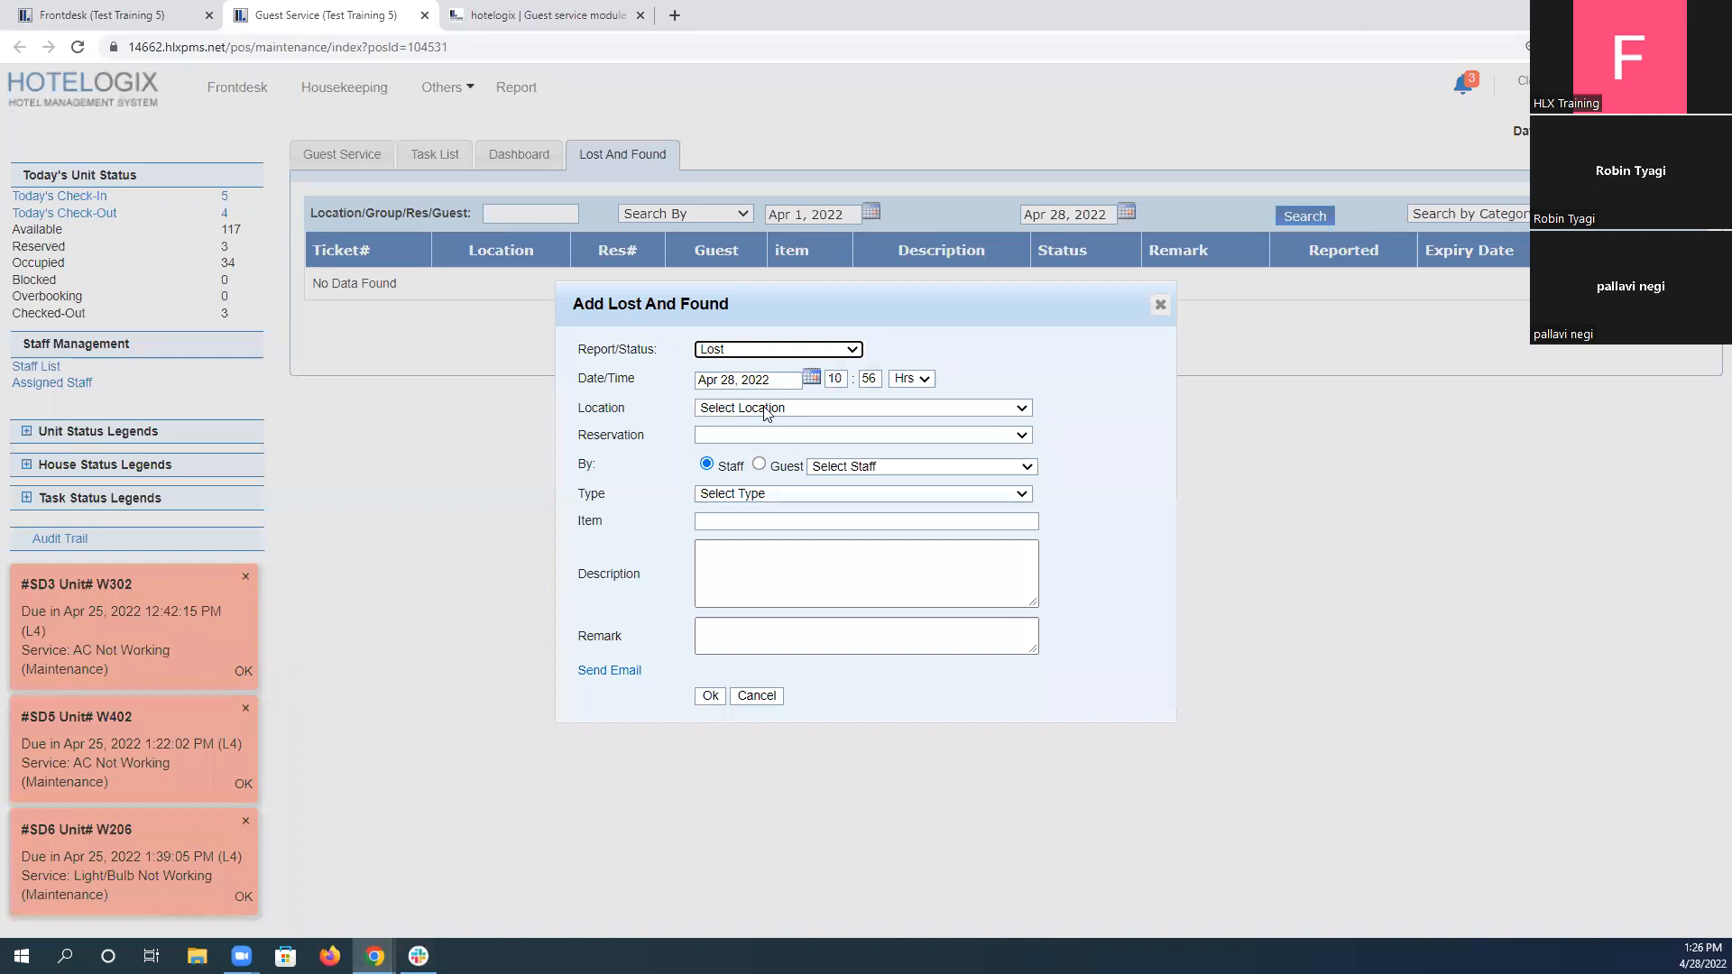
left_click(765, 413)
left_click(552, 12)
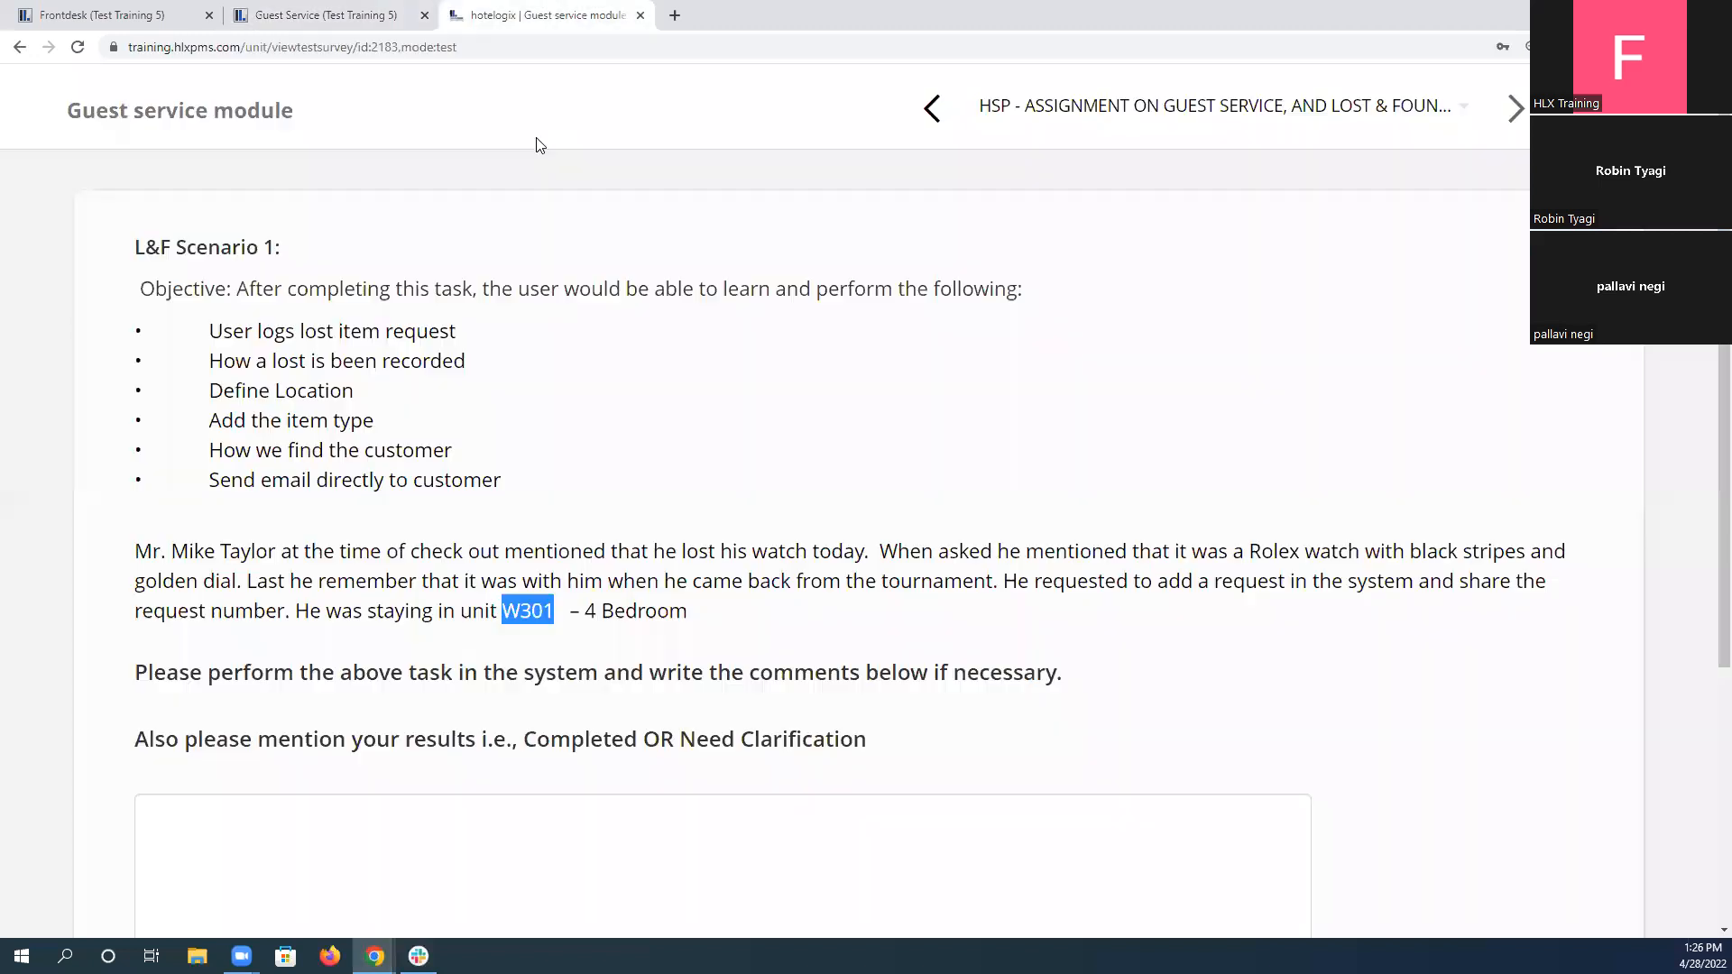
left_click(327, 13)
left_click(761, 408)
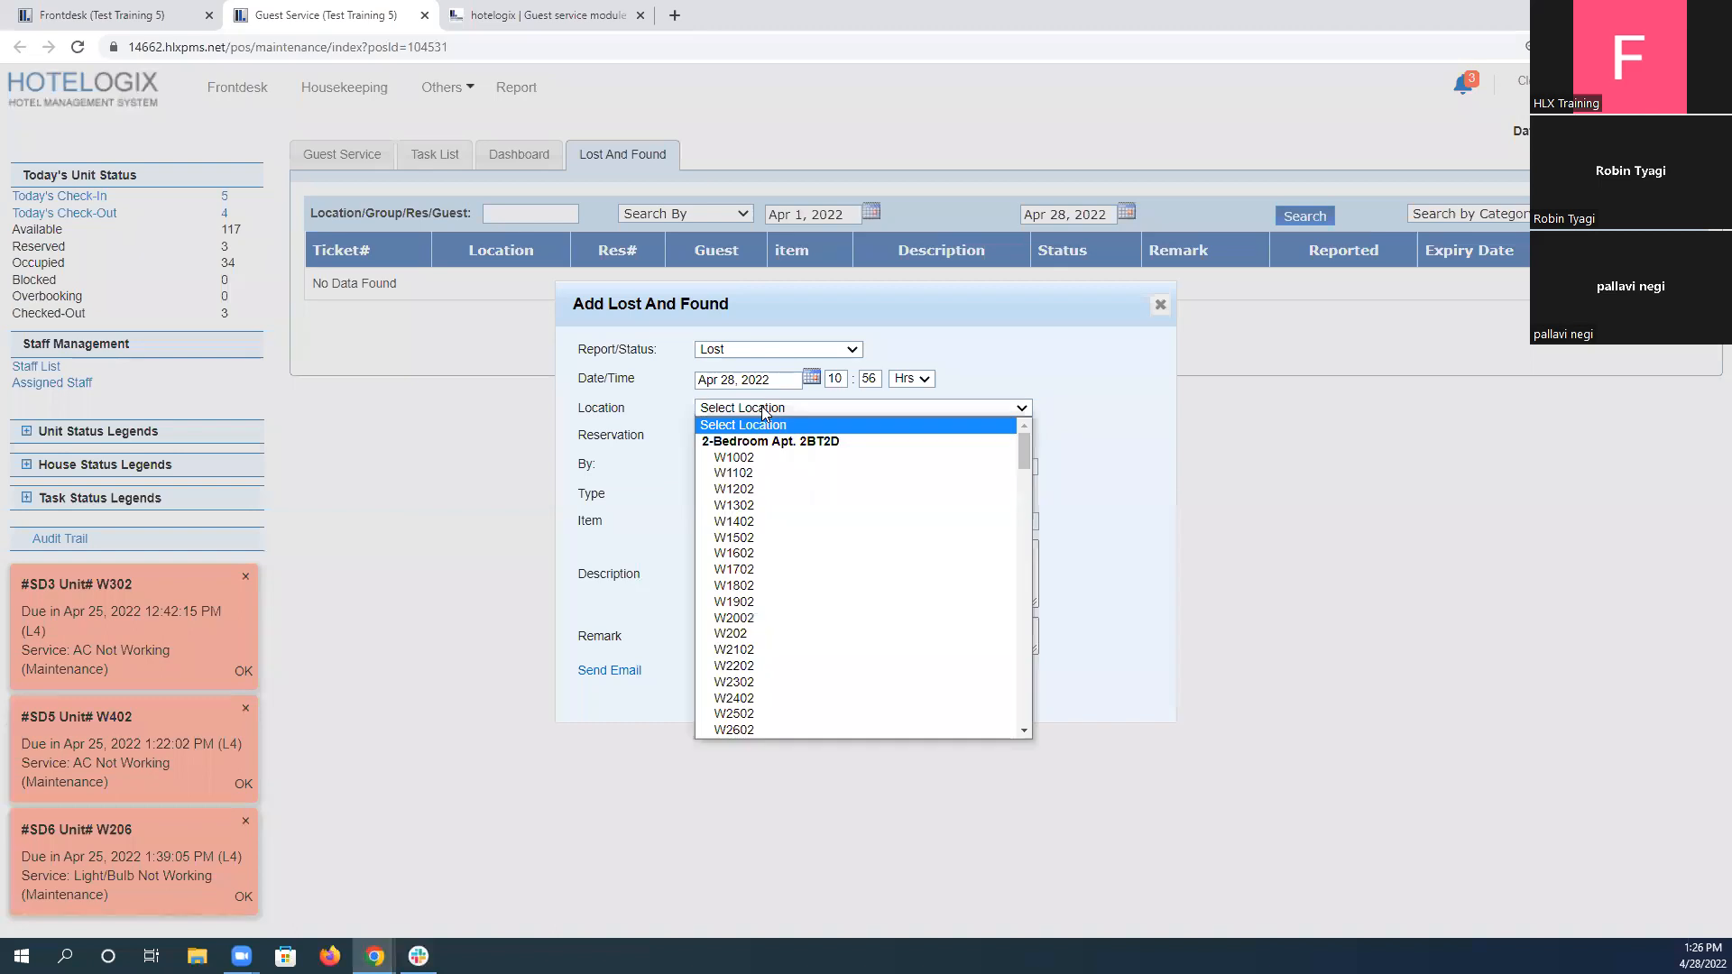
scroll(802, 646, "down", 4)
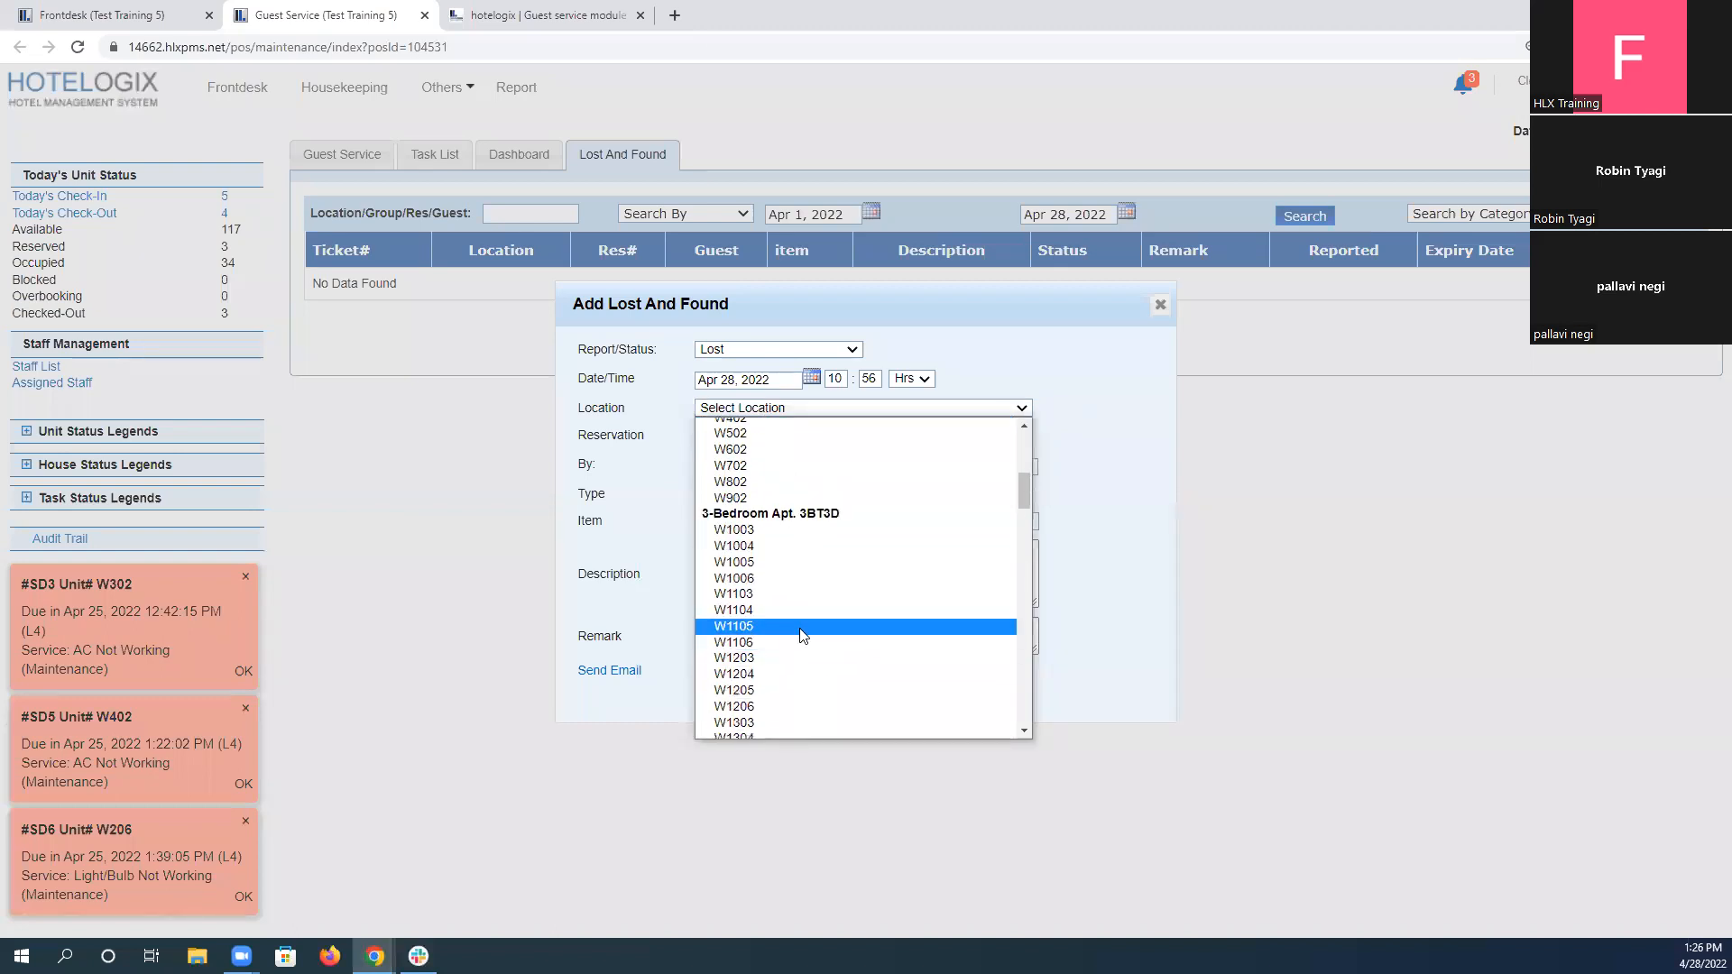
scroll(794, 596, "up", 5)
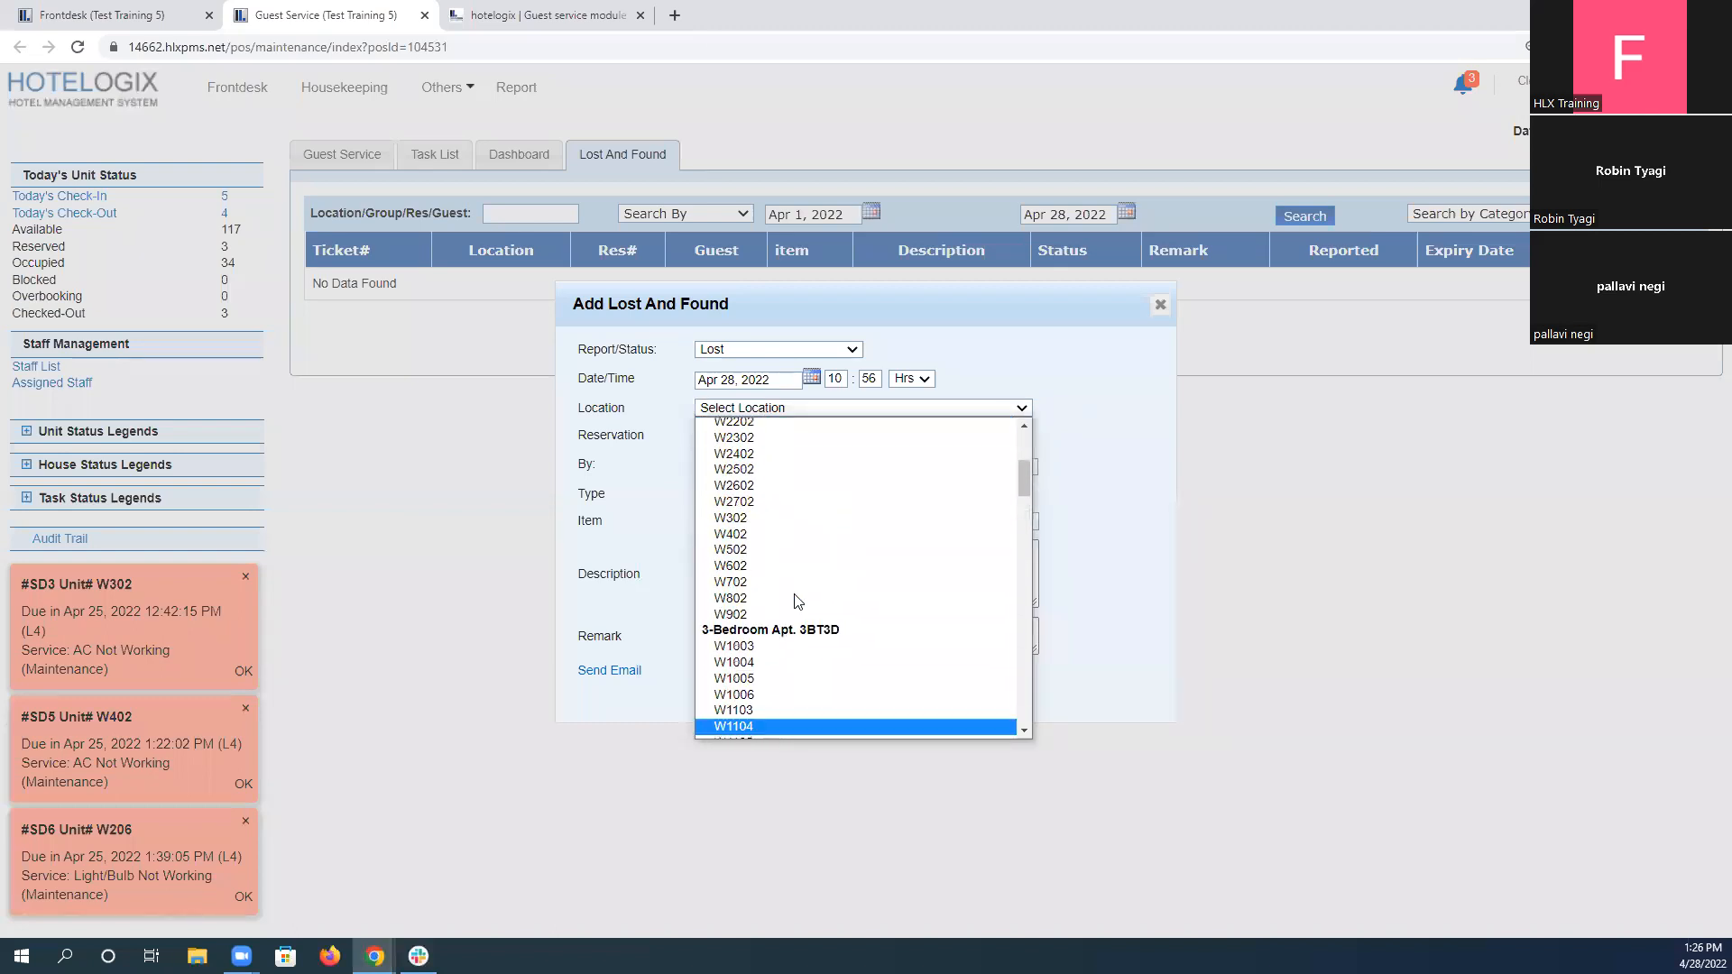
scroll(798, 602, "down", 3)
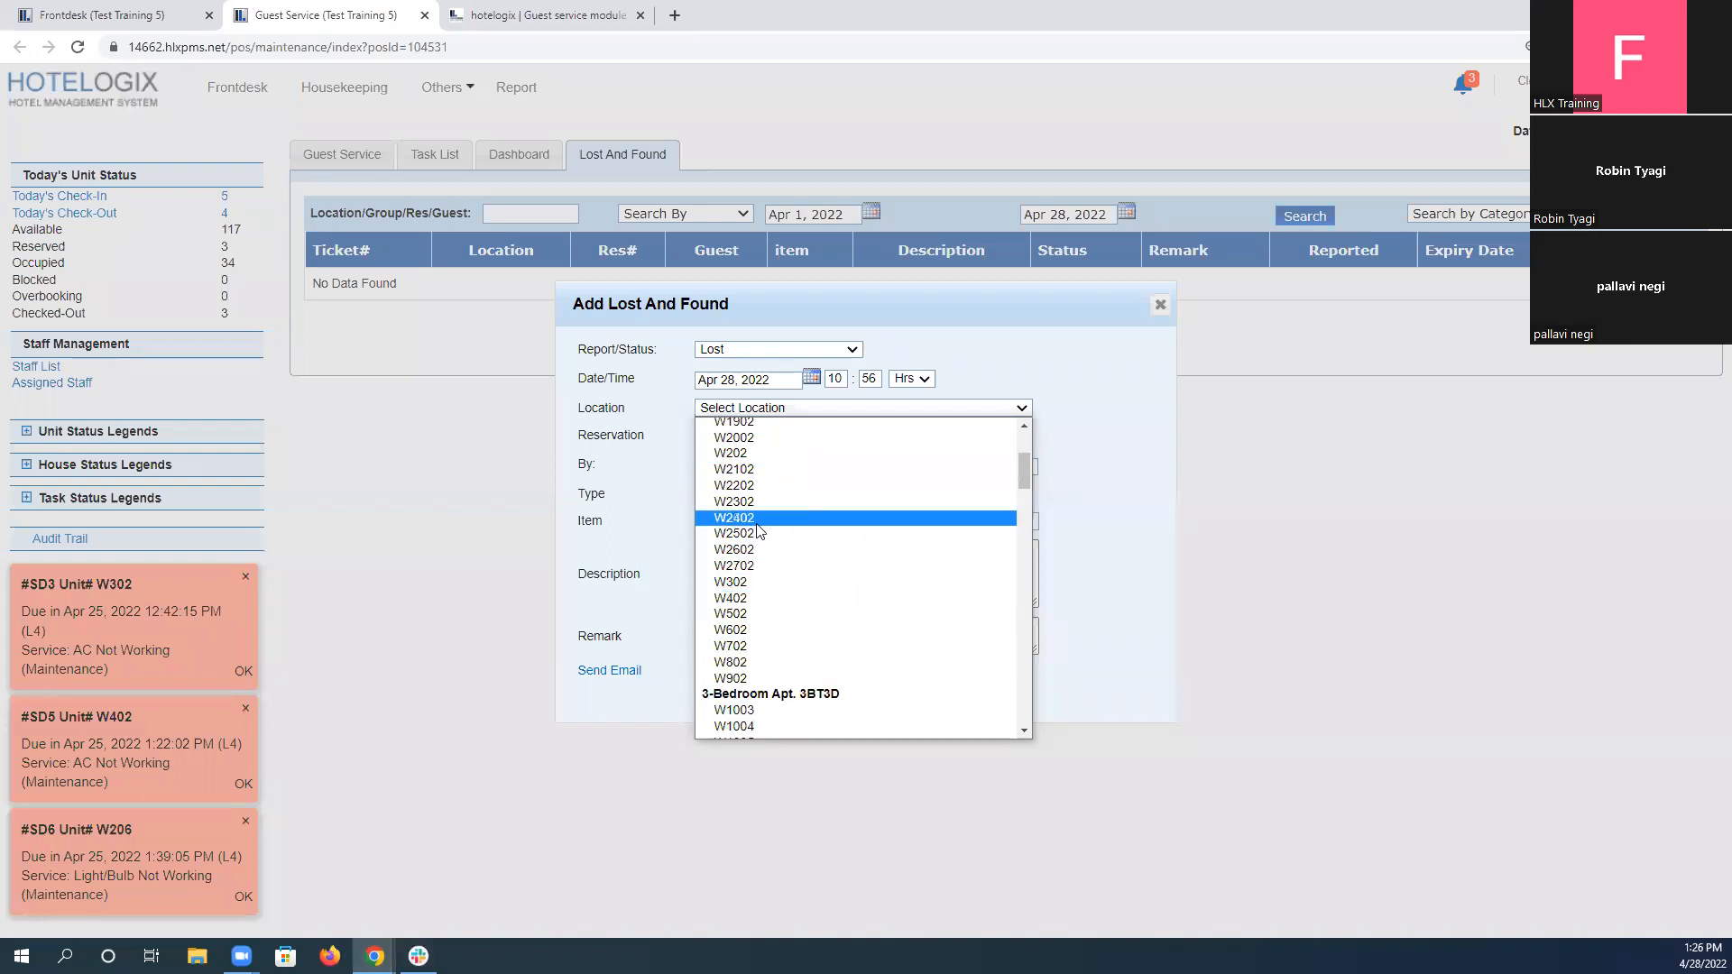
scroll(785, 614, "down", 6)
scroll(791, 630, "down", 9)
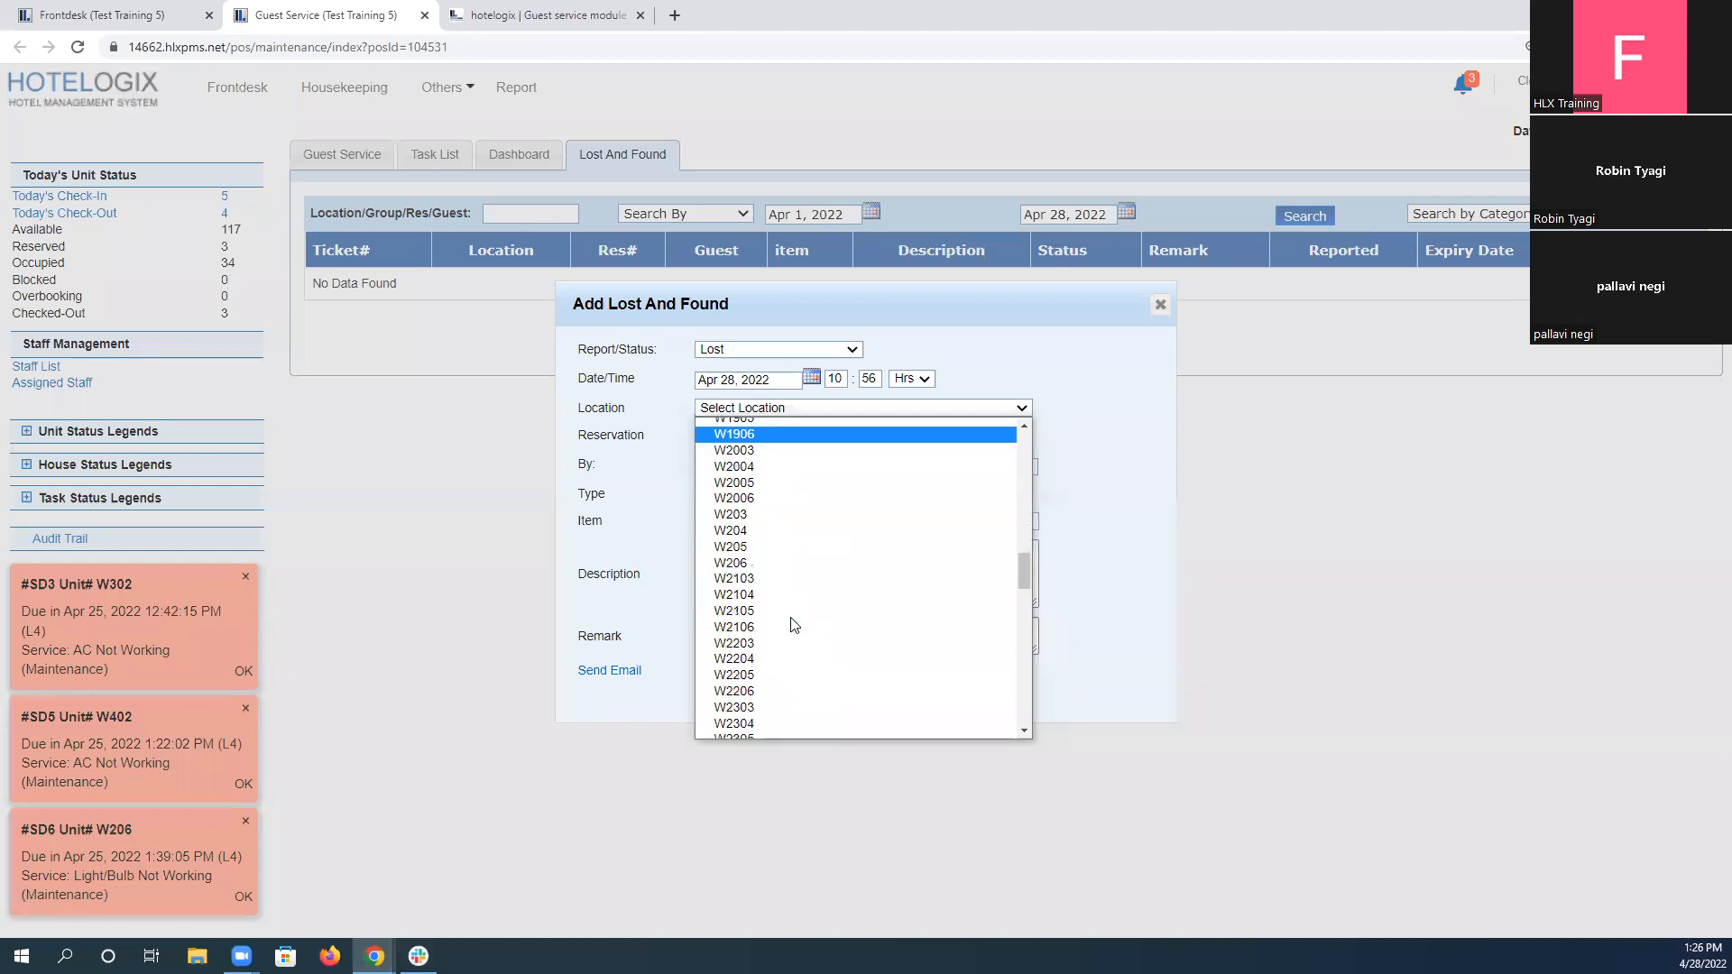
scroll(794, 624, "down", 10)
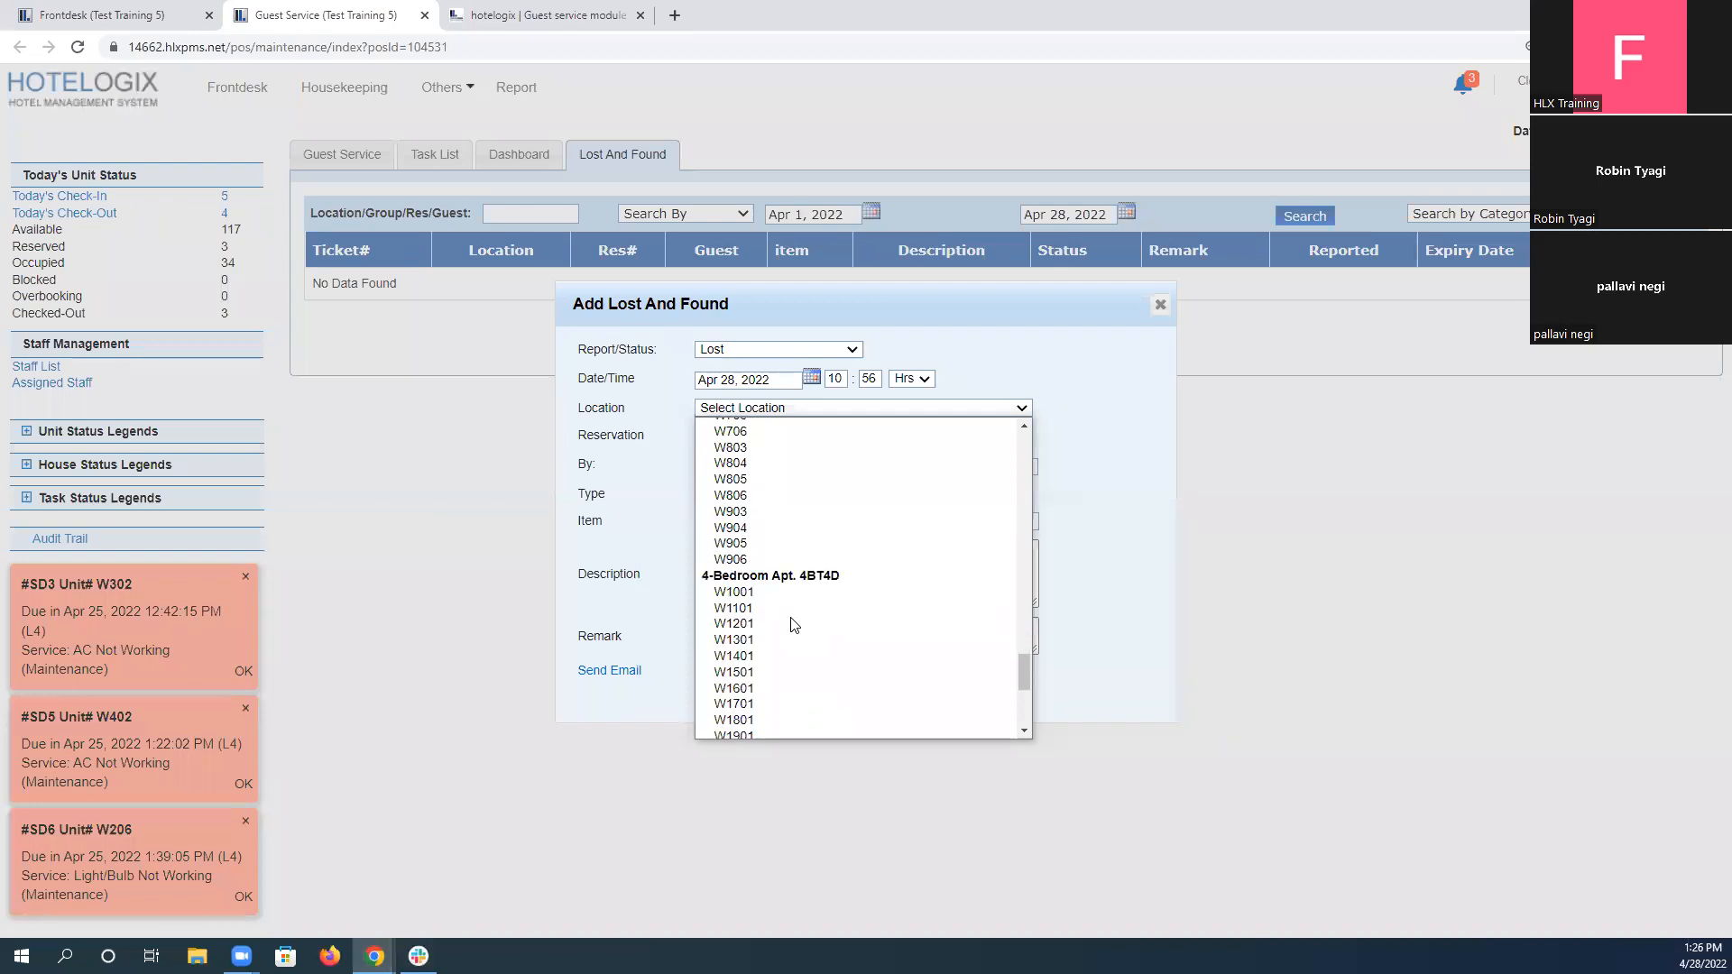
Find unit W301 on the Frontdesk reservation chart to check its apartment category and guest.
left_click(152, 11)
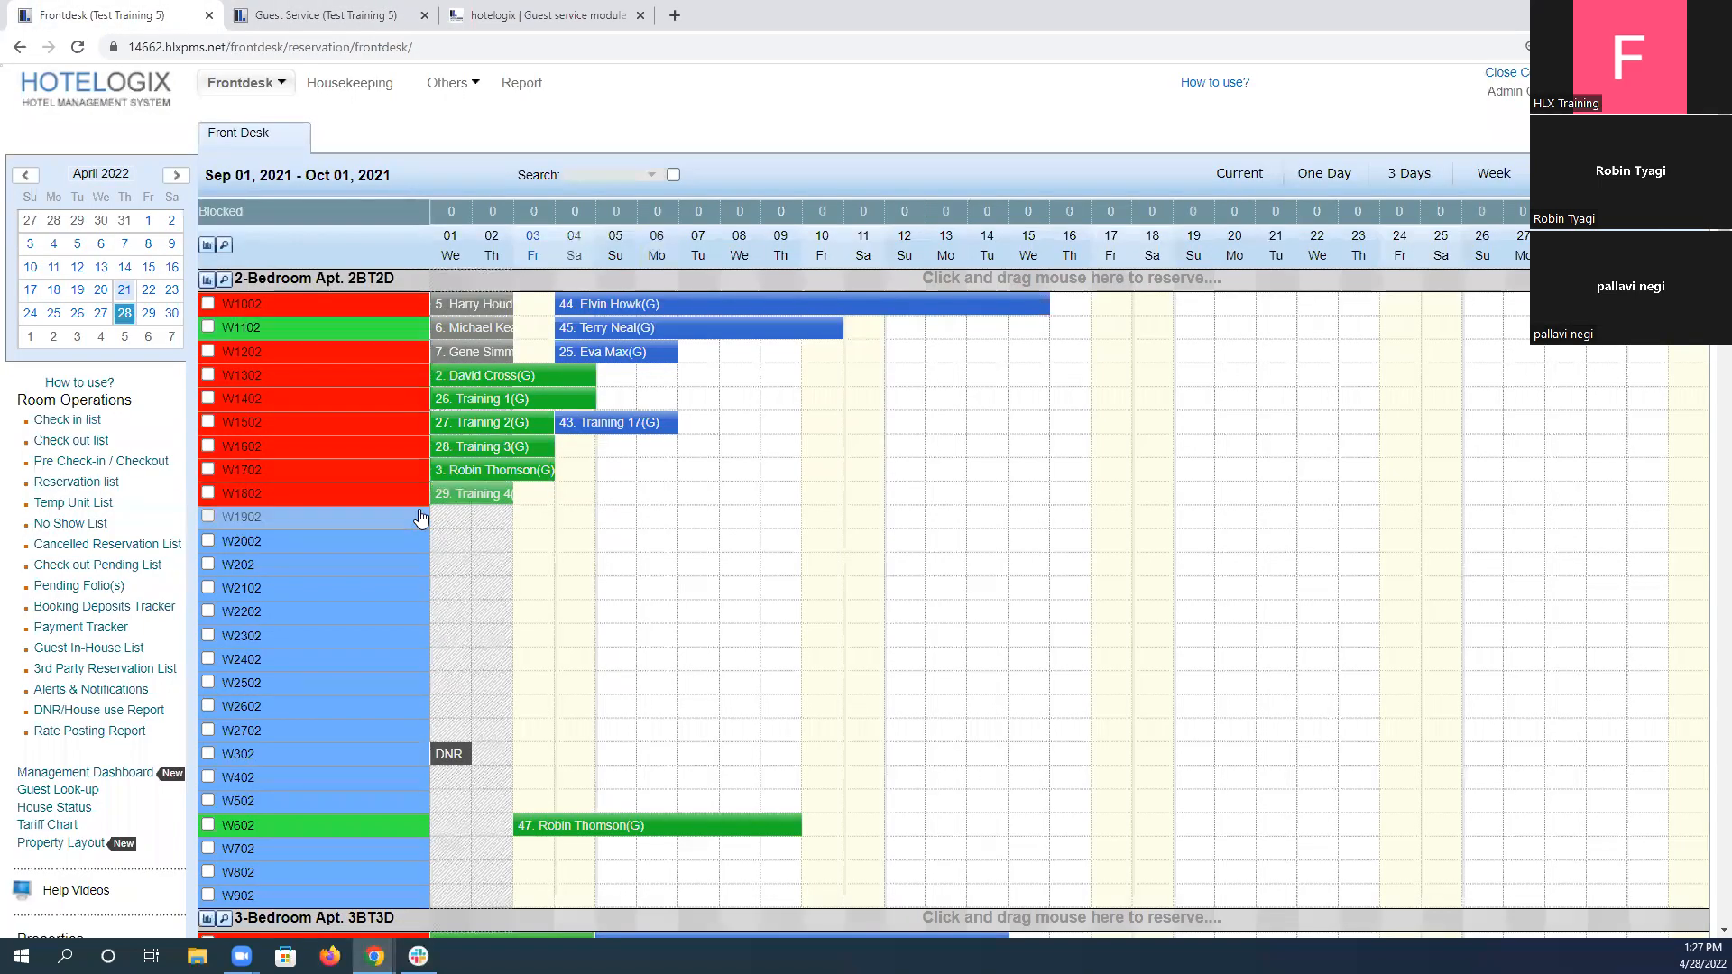
key("ctrl+f")
type("w301")
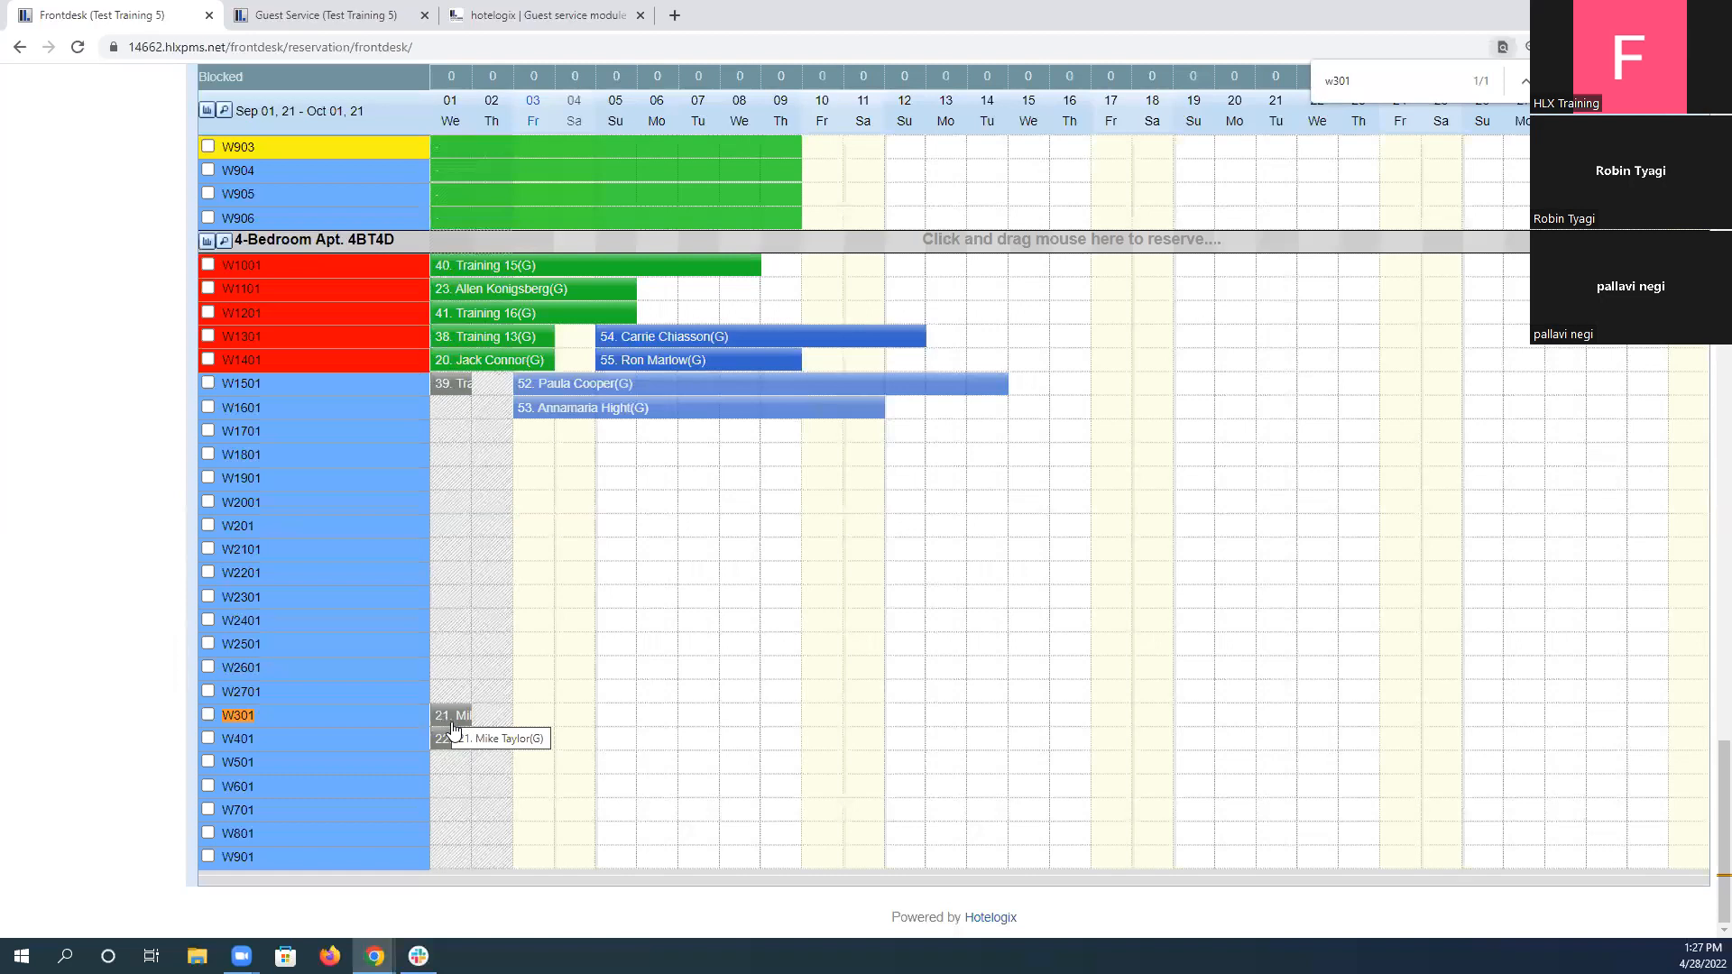
Set the lost item's location to W301 and select the guest's reservation for that unit.
left_click(505, 14)
left_click(322, 14)
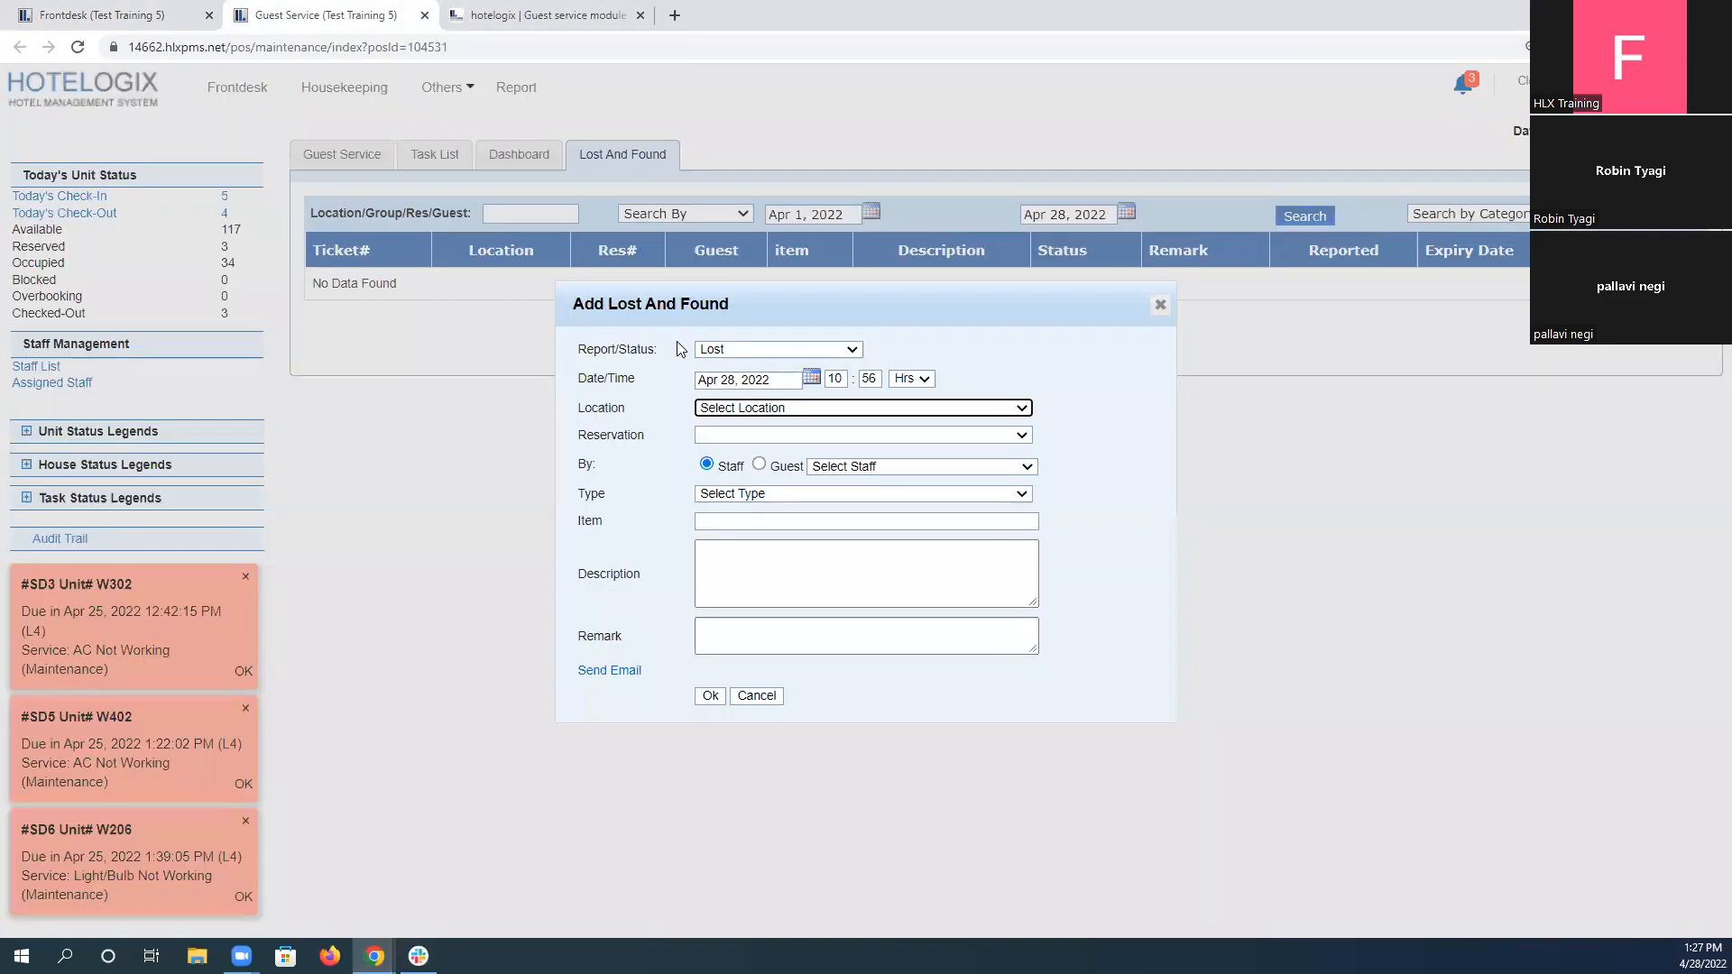
left_click(769, 408)
scroll(785, 577, "down", 20)
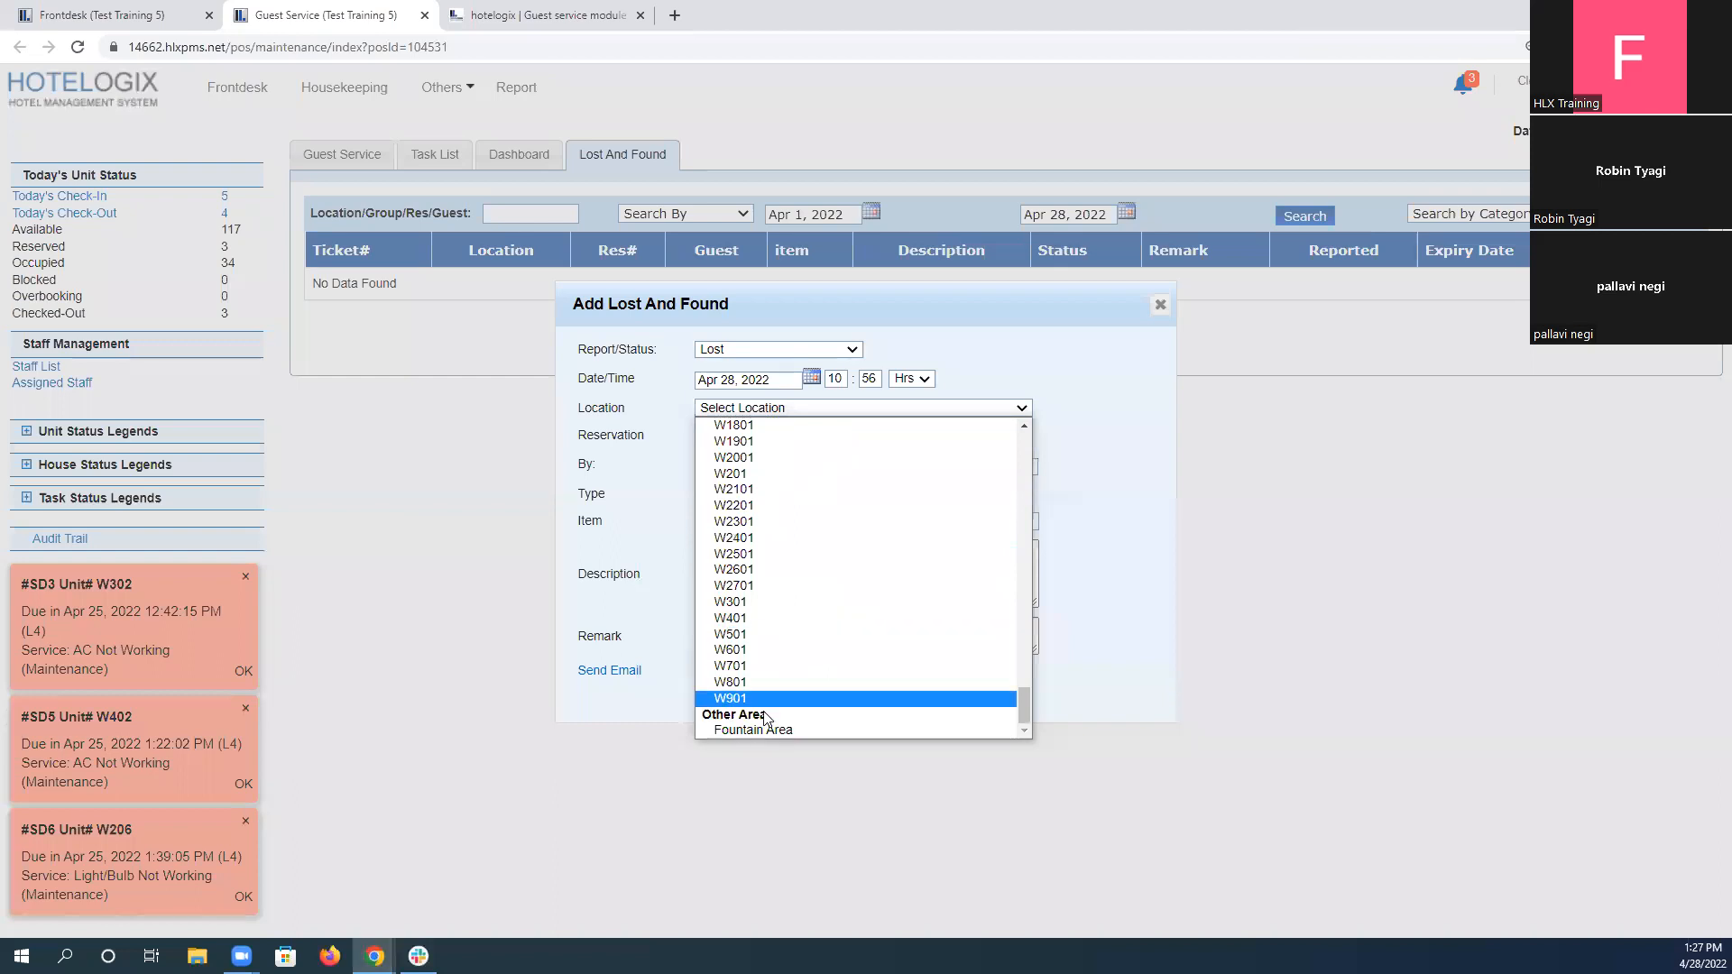
left_click(750, 601)
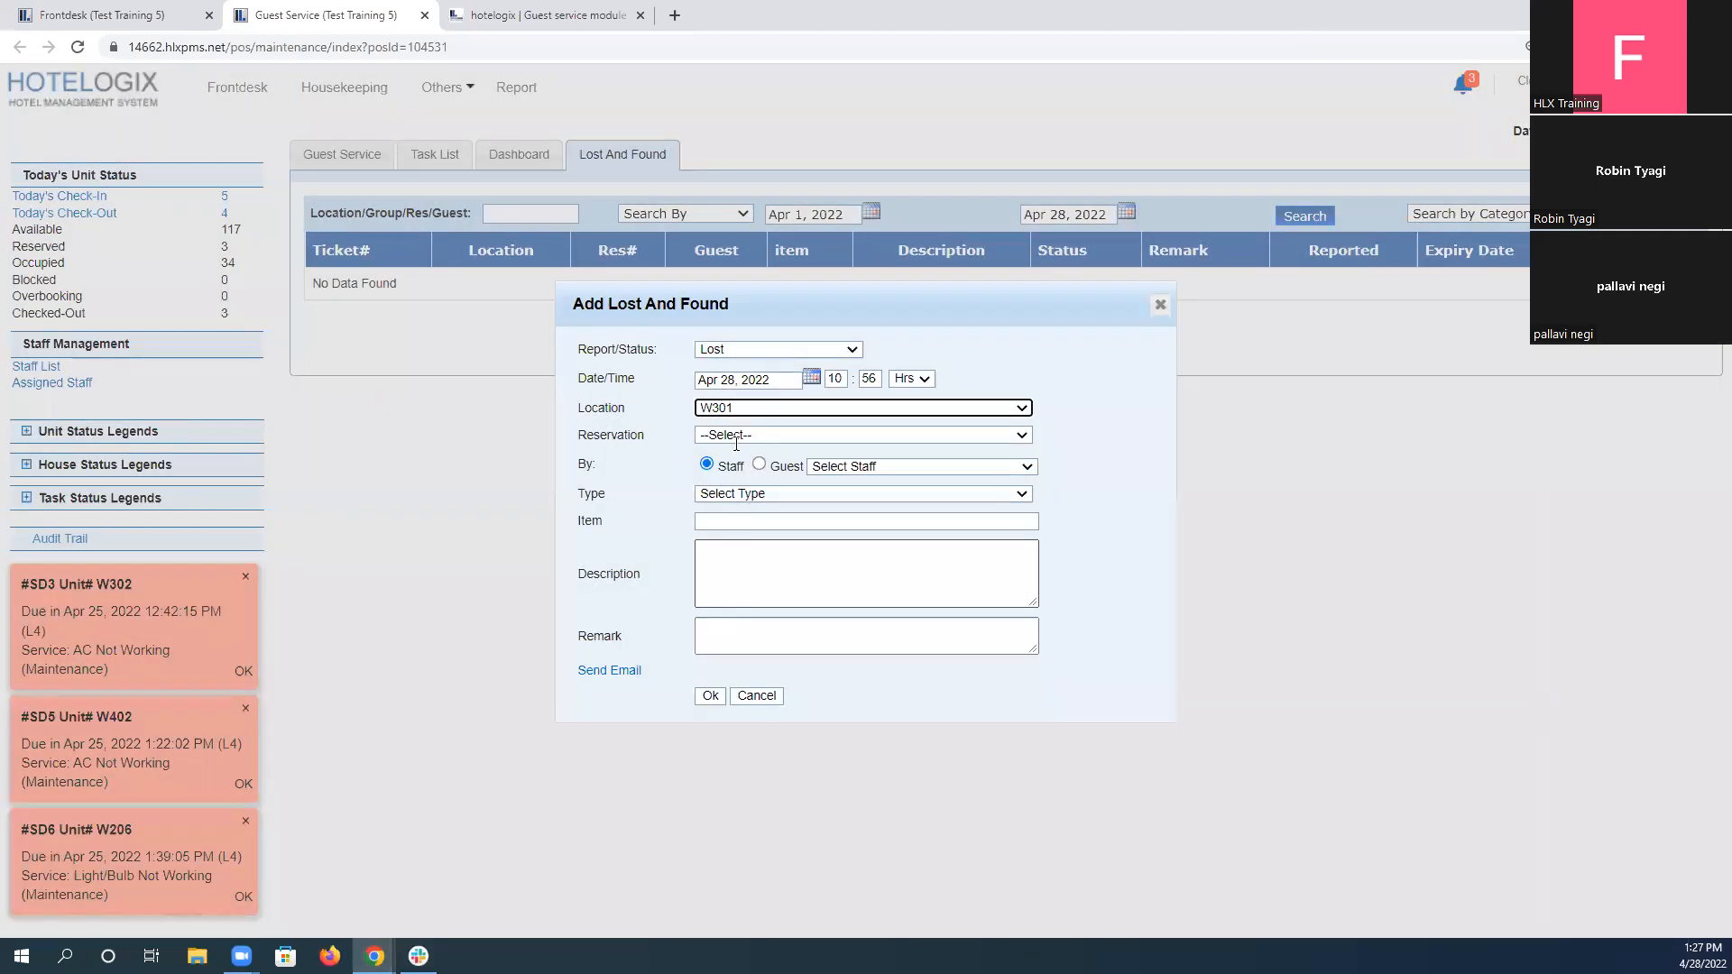
left_click(858, 435)
left_click(863, 469)
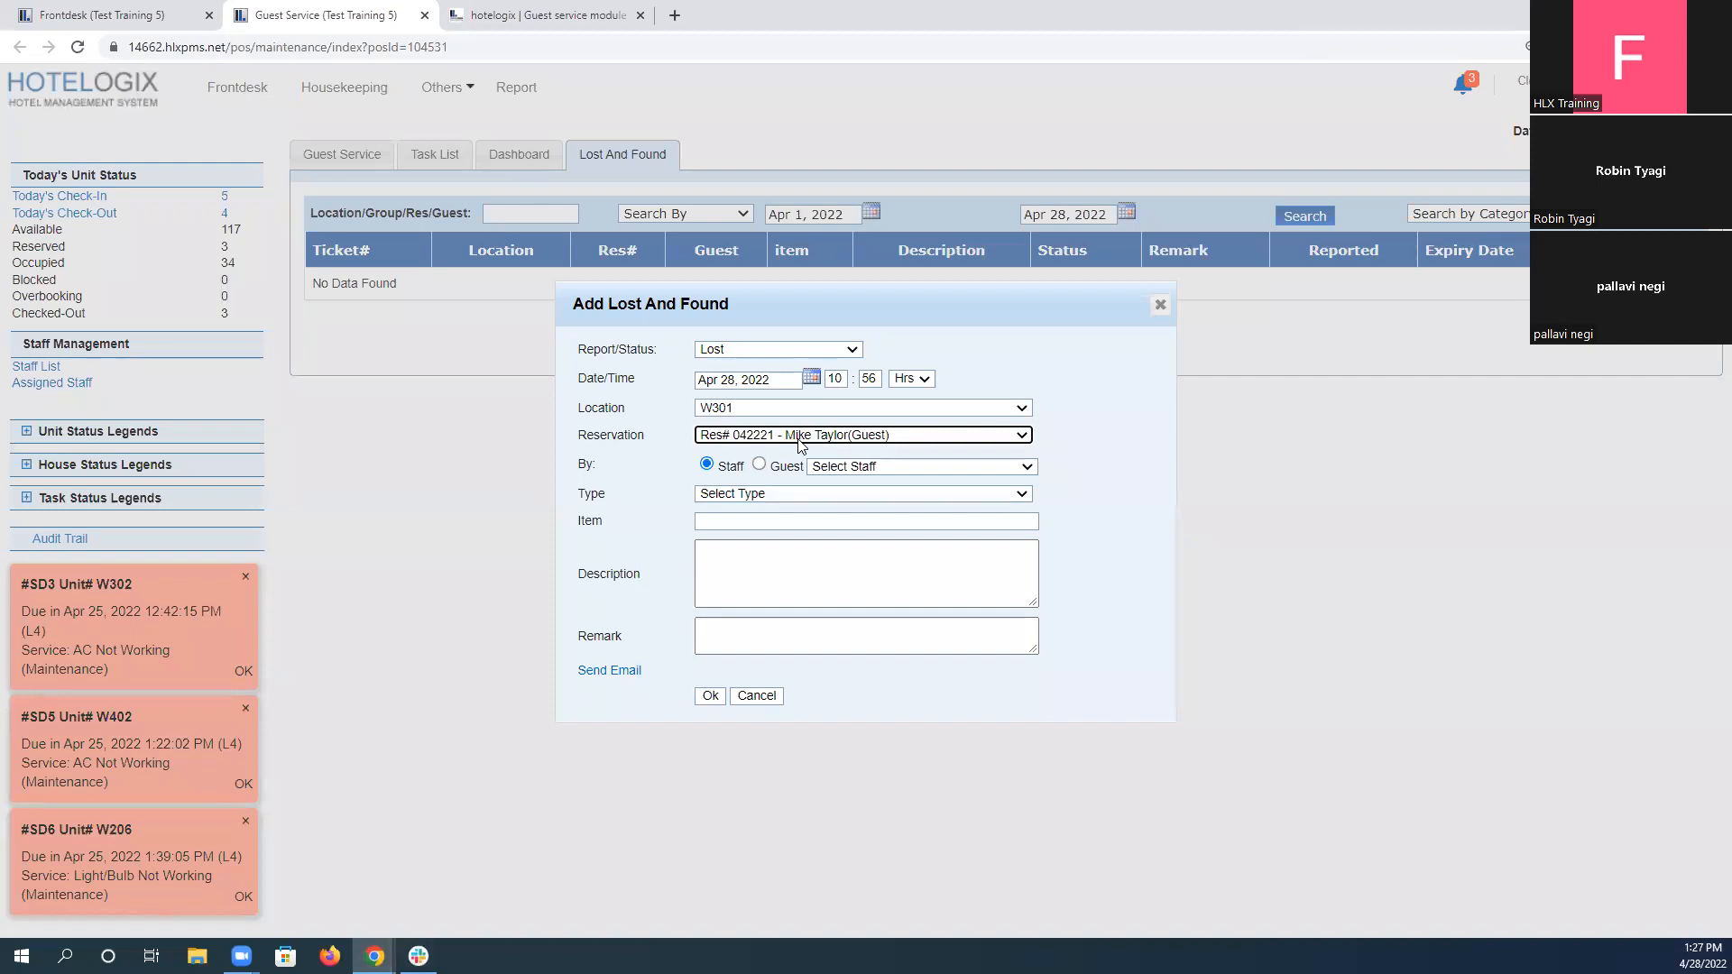
Record the item as reported by Guest and select the scenario's guest from the matching profiles.
left_click(760, 465)
left_click(895, 466)
type("mark")
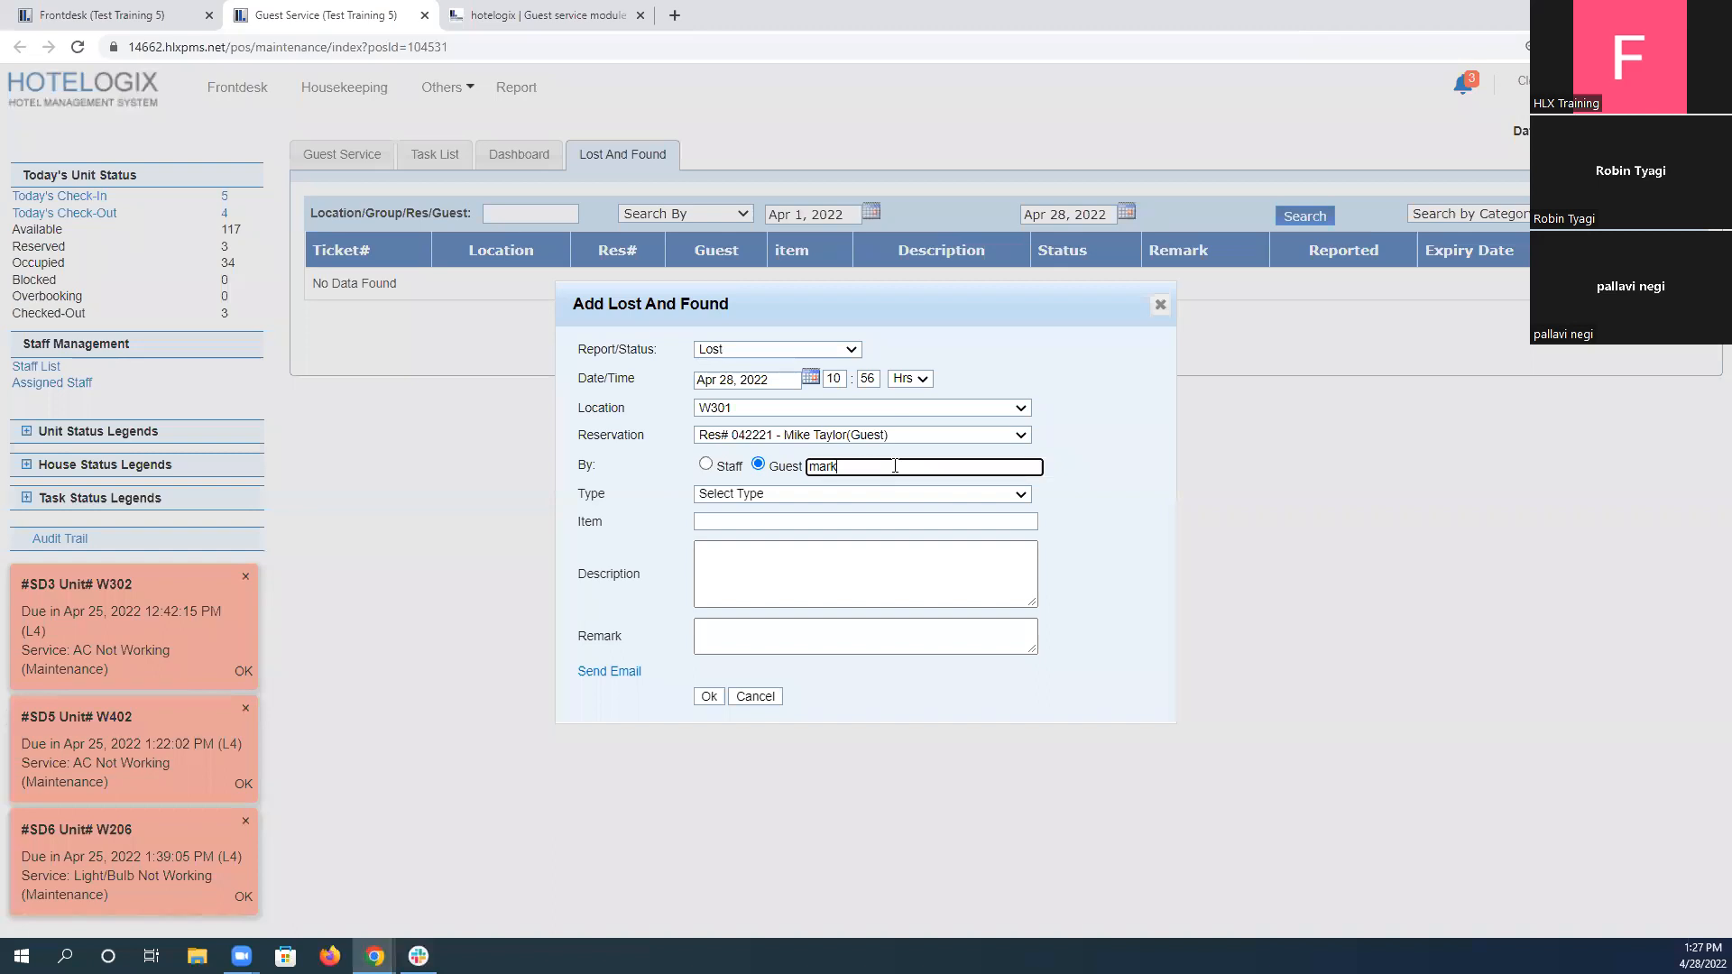
key("BackSpace")
key("BackSpace")
type("ik")
key("ctrl+a")
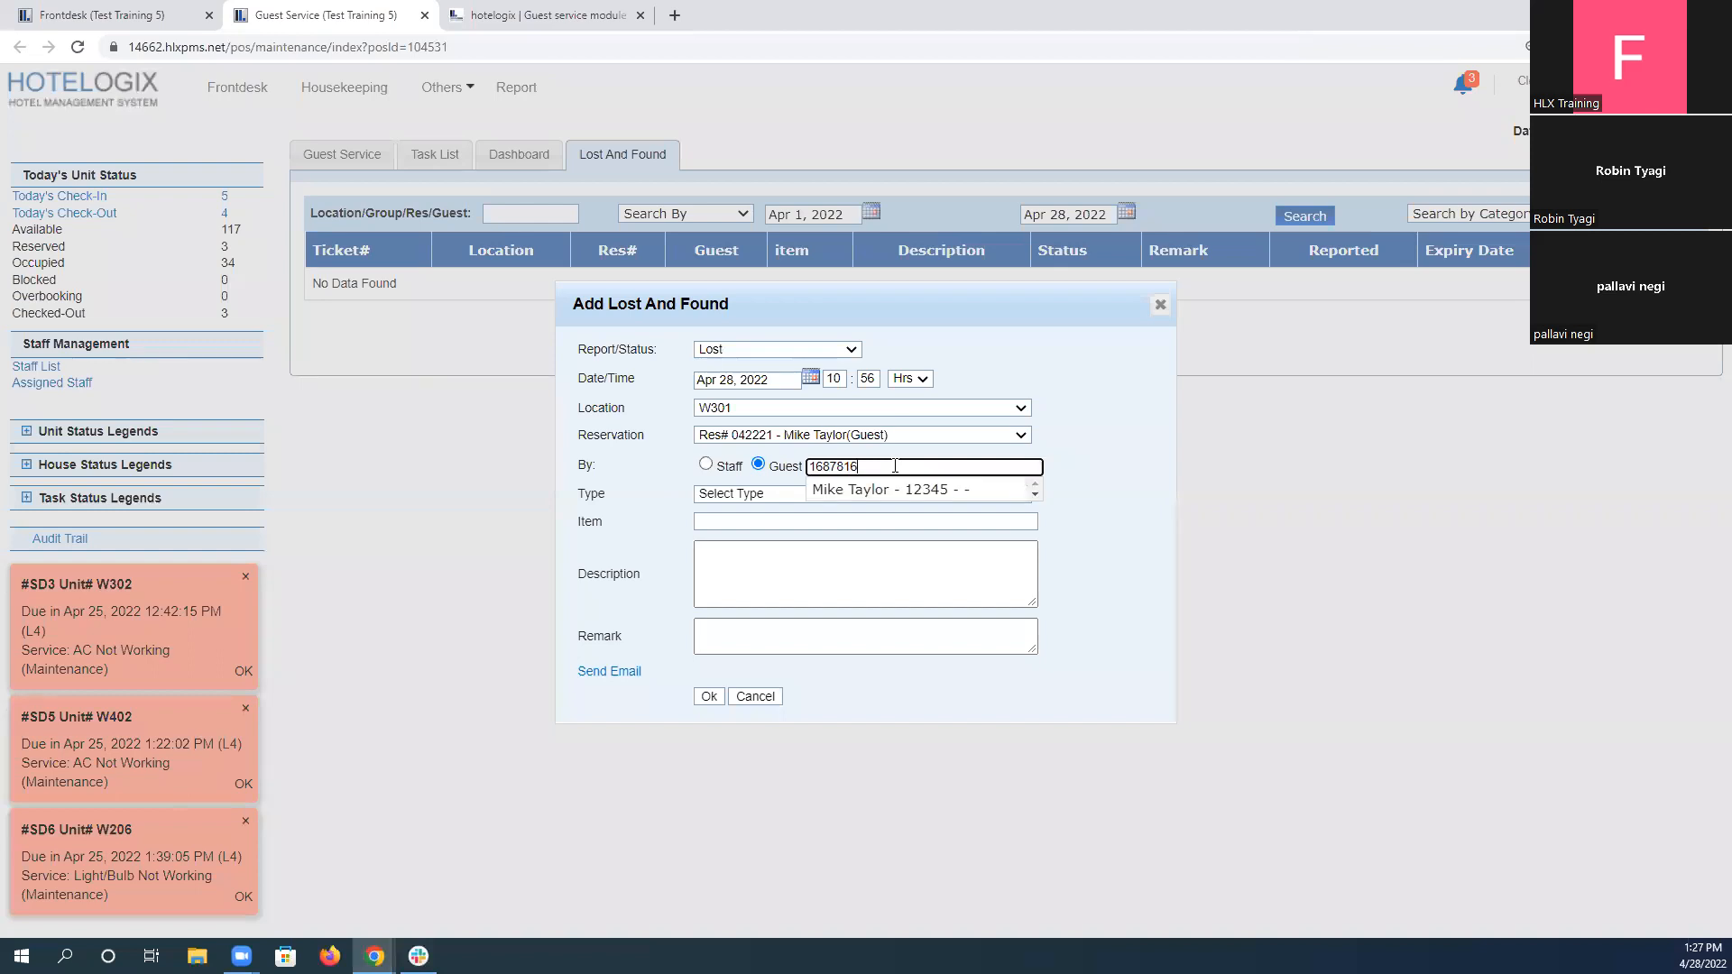
left_click(890, 491)
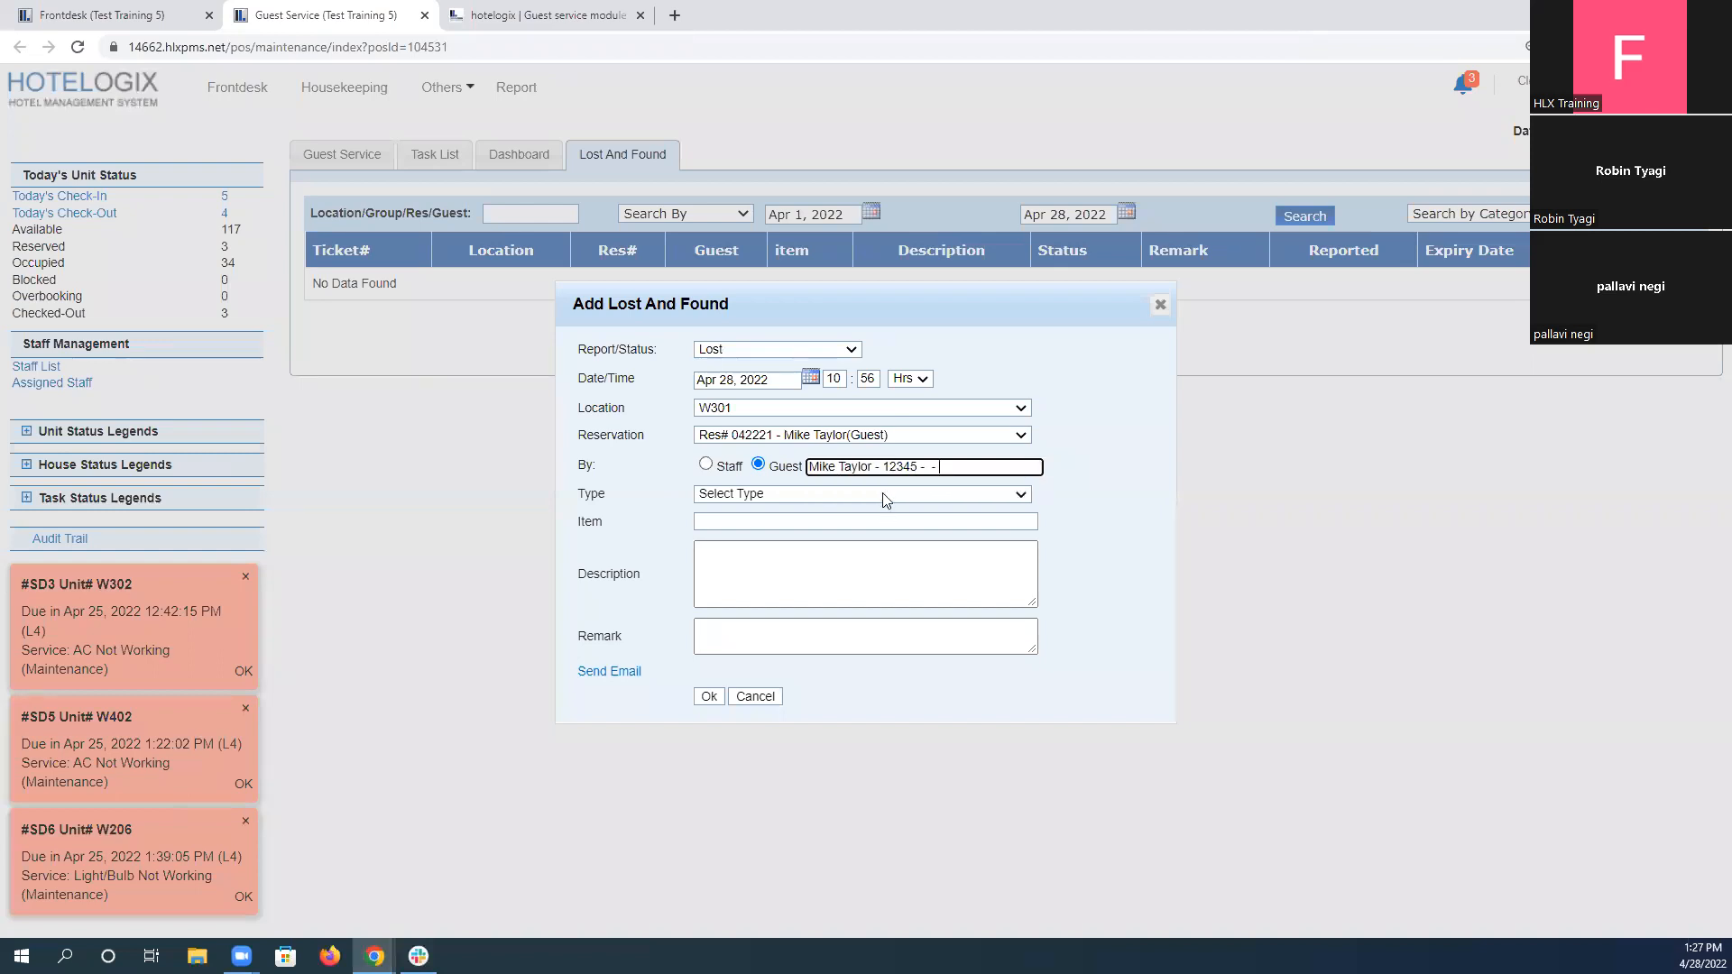
Set the lost item's type to High Value and name the item "Watch".
left_click(729, 498)
left_click(739, 527)
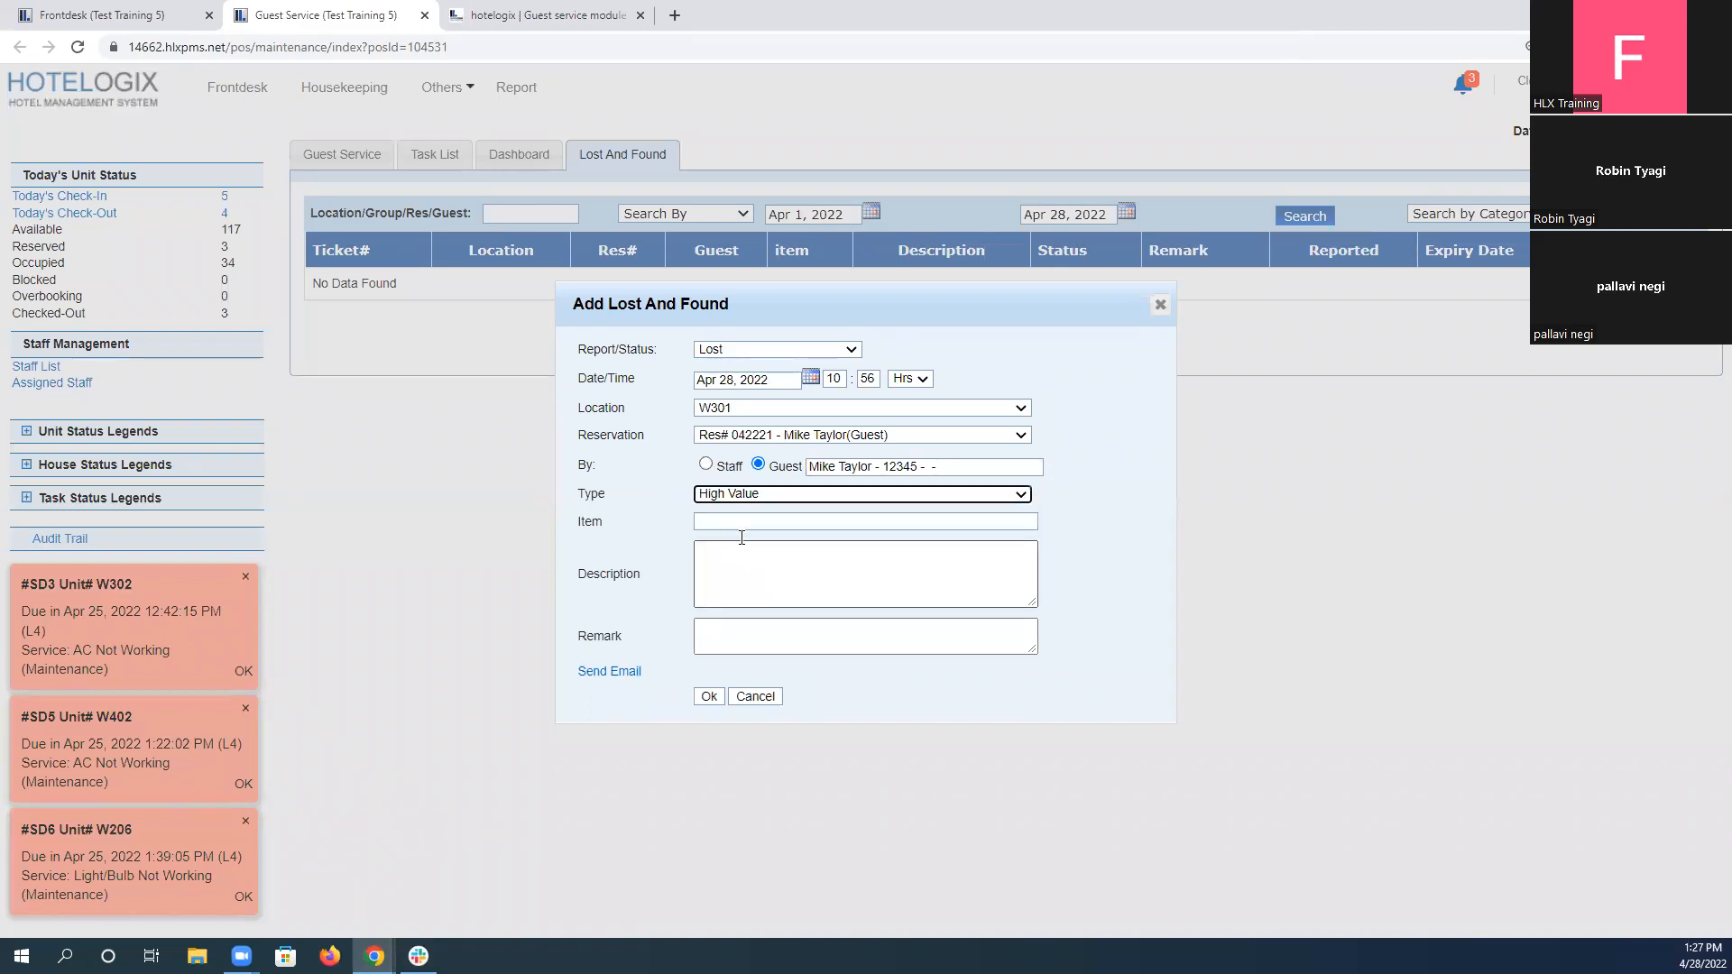
left_click(732, 524)
type("Watch")
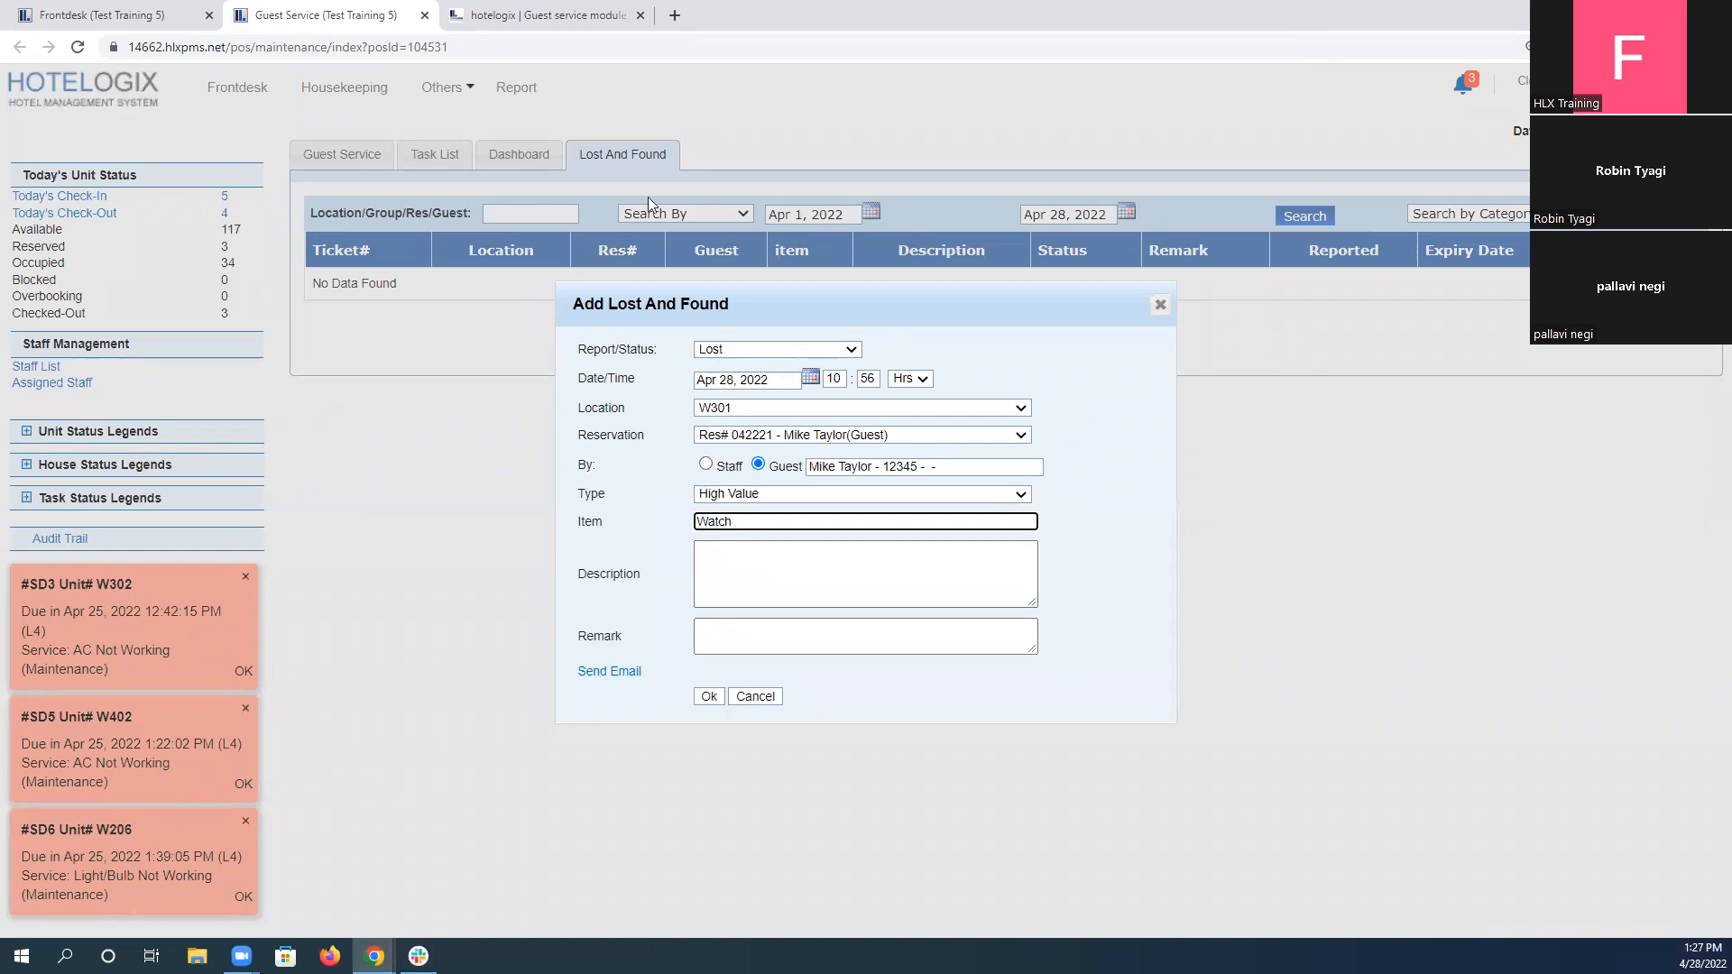
Copy "Rolex watch with black stripes and golden dial" from the scenario into the lost item's description.
left_click(545, 12)
left_click(1231, 551)
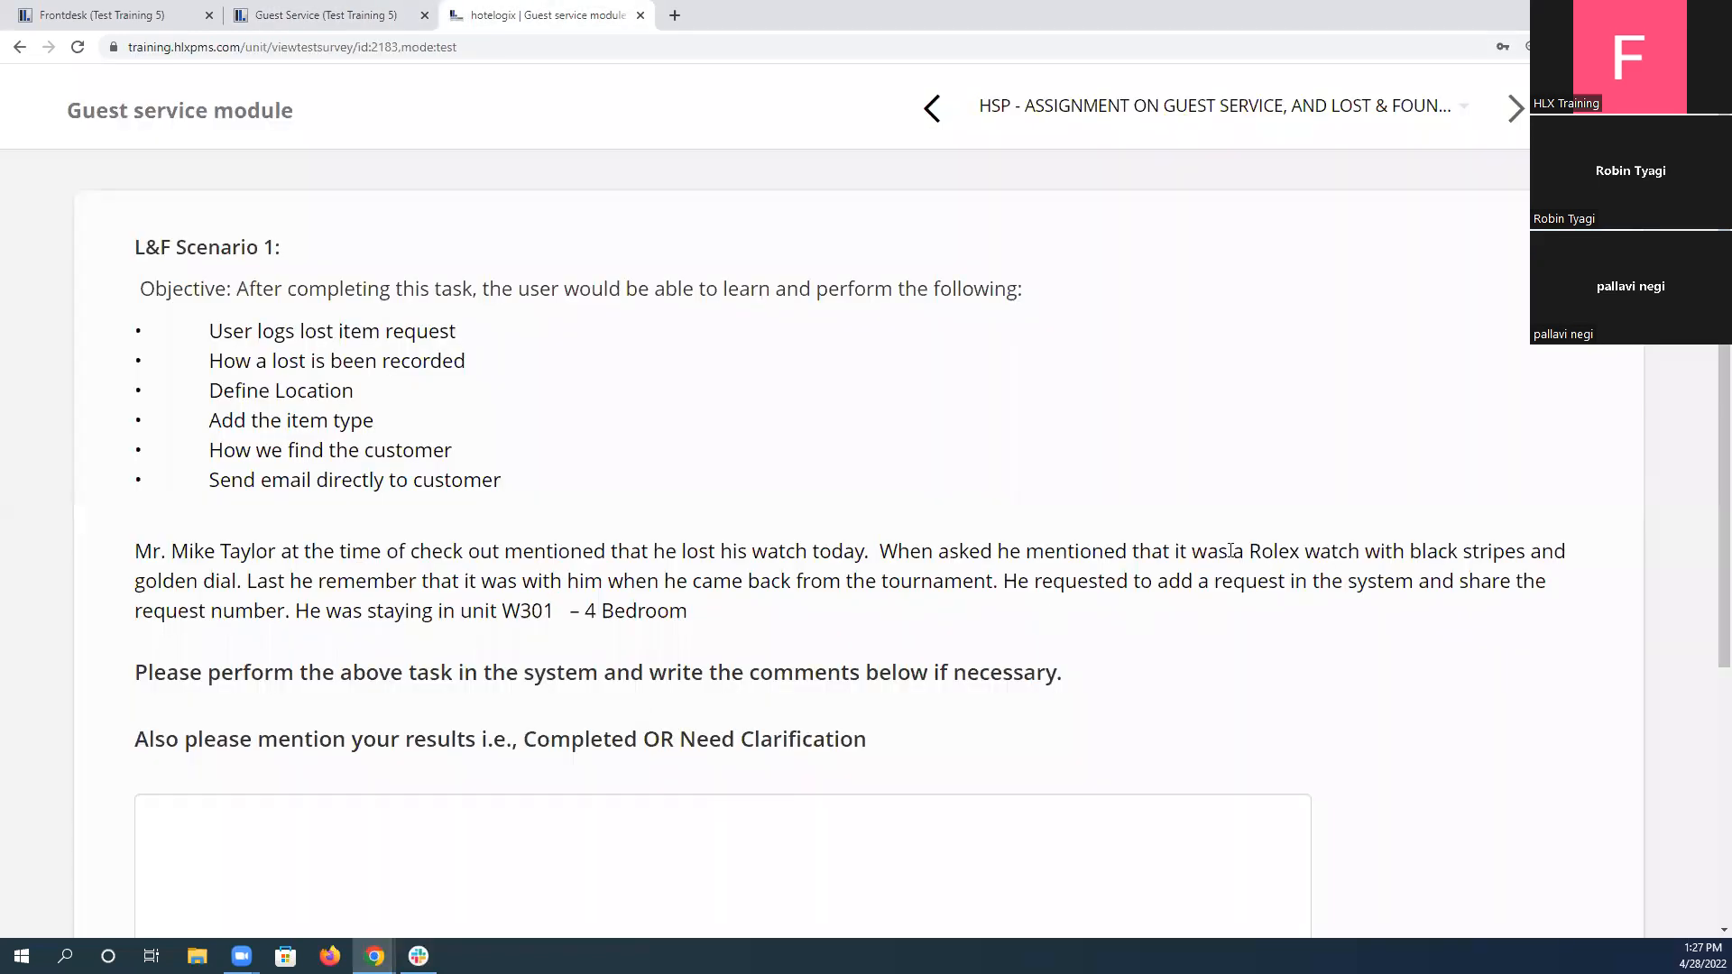
left_click_drag(1253, 552, 1553, 551)
left_click_drag(551, 503, 239, 582)
key("ctrl+c")
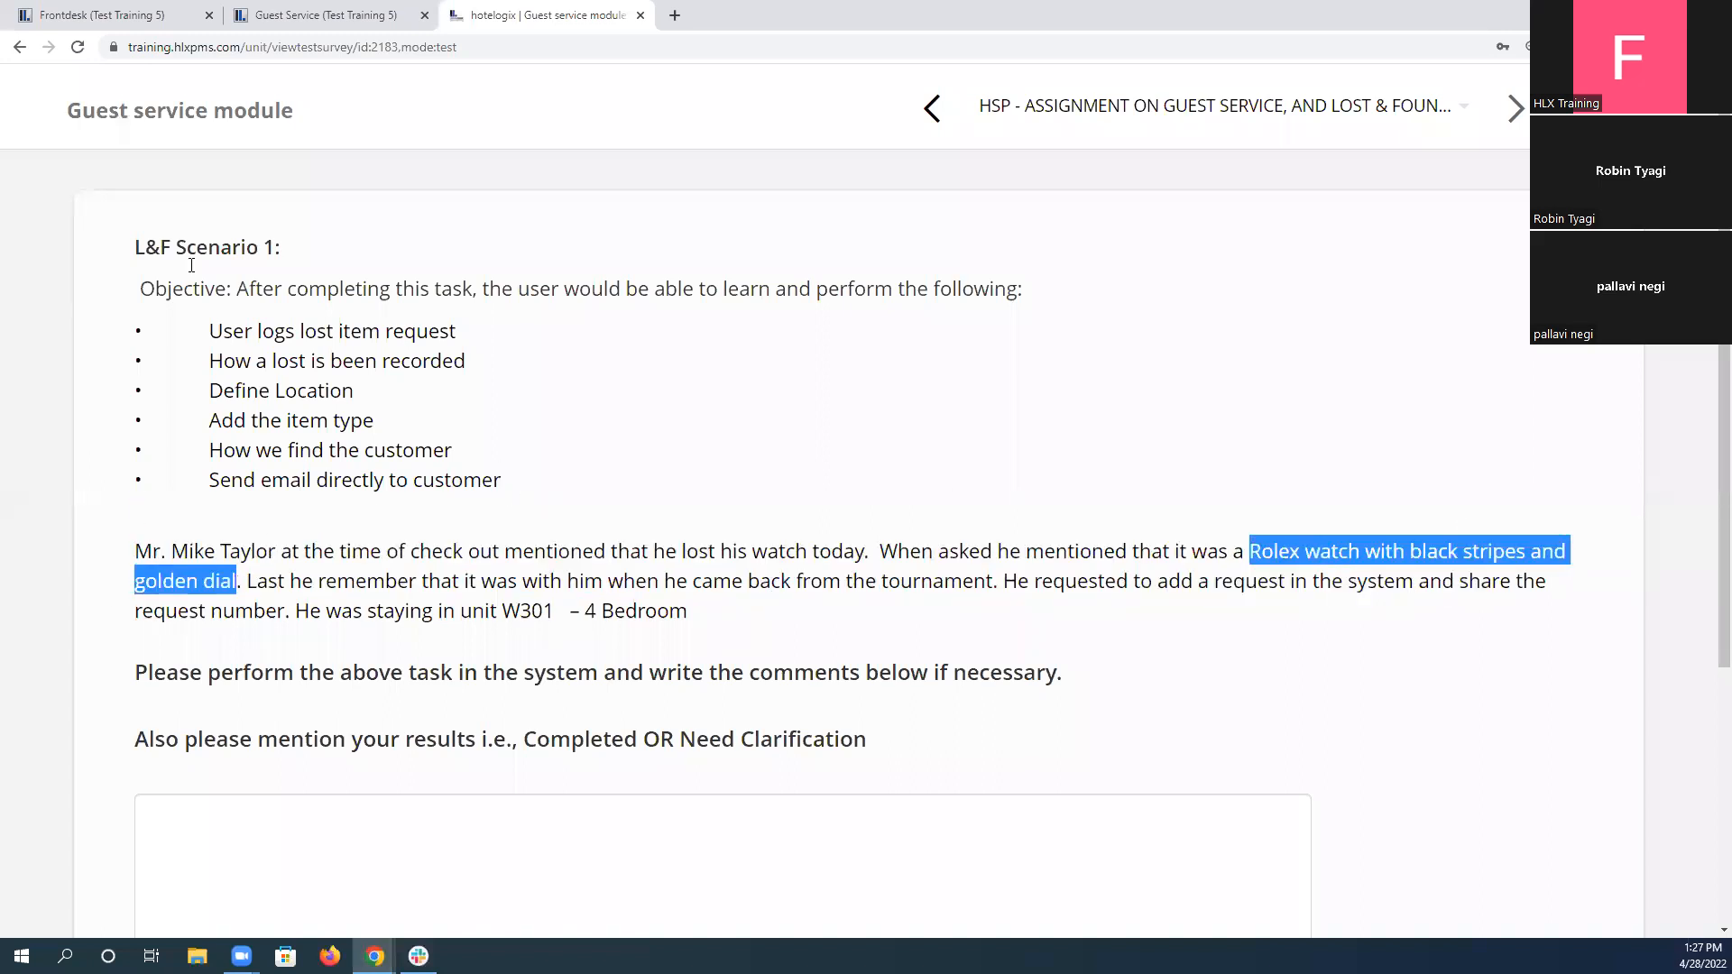
left_click(317, 9)
left_click(784, 583)
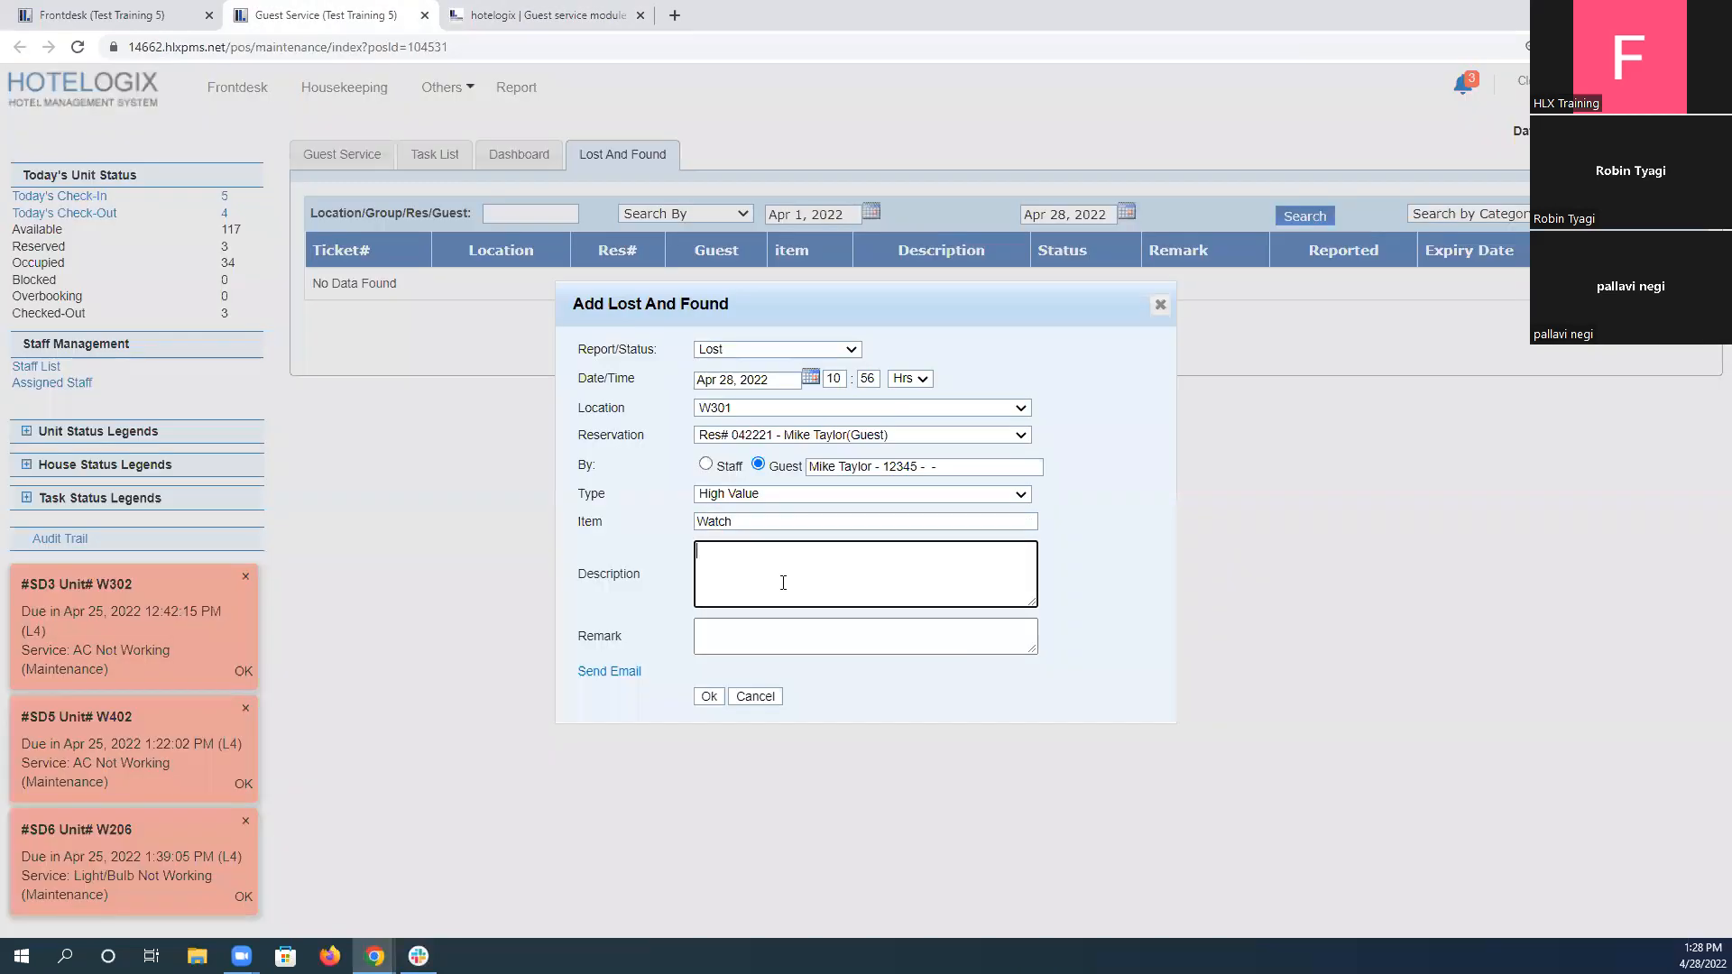
key("ctrl+v")
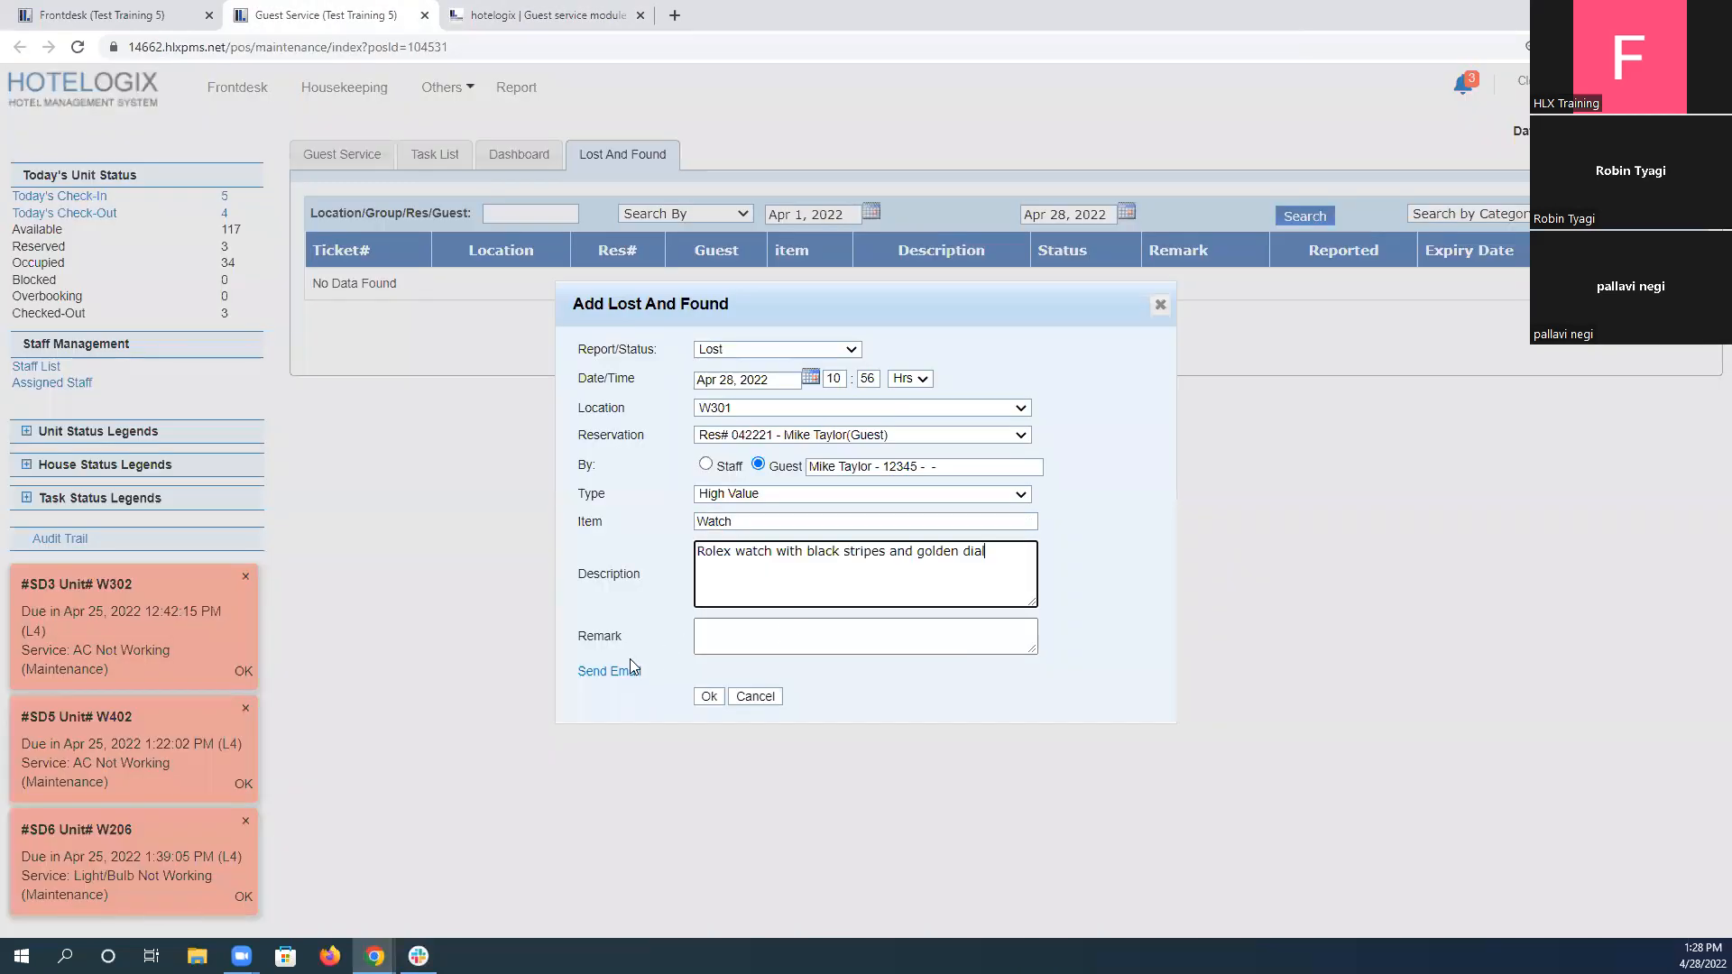
Enter the remark "Last location was room" for the lost watch.
left_click(757, 638)
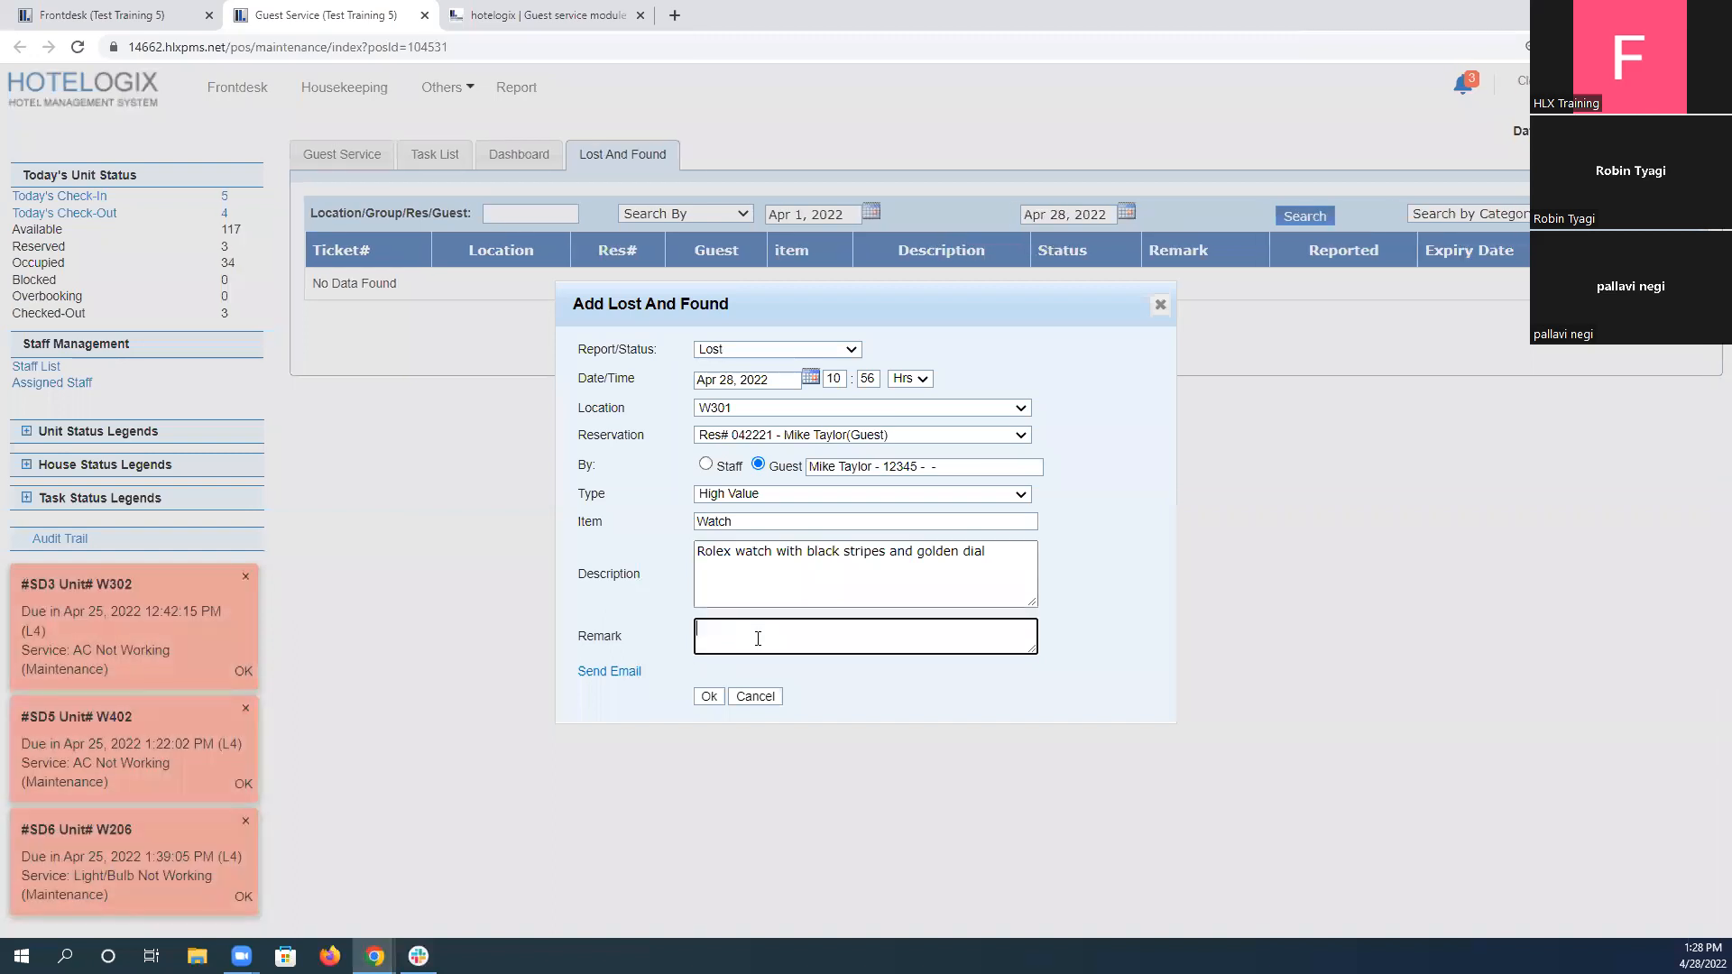
type("lAST REMEM")
key("BackSpace")
key("BackSpace")
key("BackSpace")
key("BackSpace")
key("BackSpace")
key("BackSpace")
key("BackSpace")
key("BackSpace")
key("BackSpace")
type("Last location was room")
Add an email recipient to the lost item request and fill in the saved Hotelogix address.
left_click(619, 673)
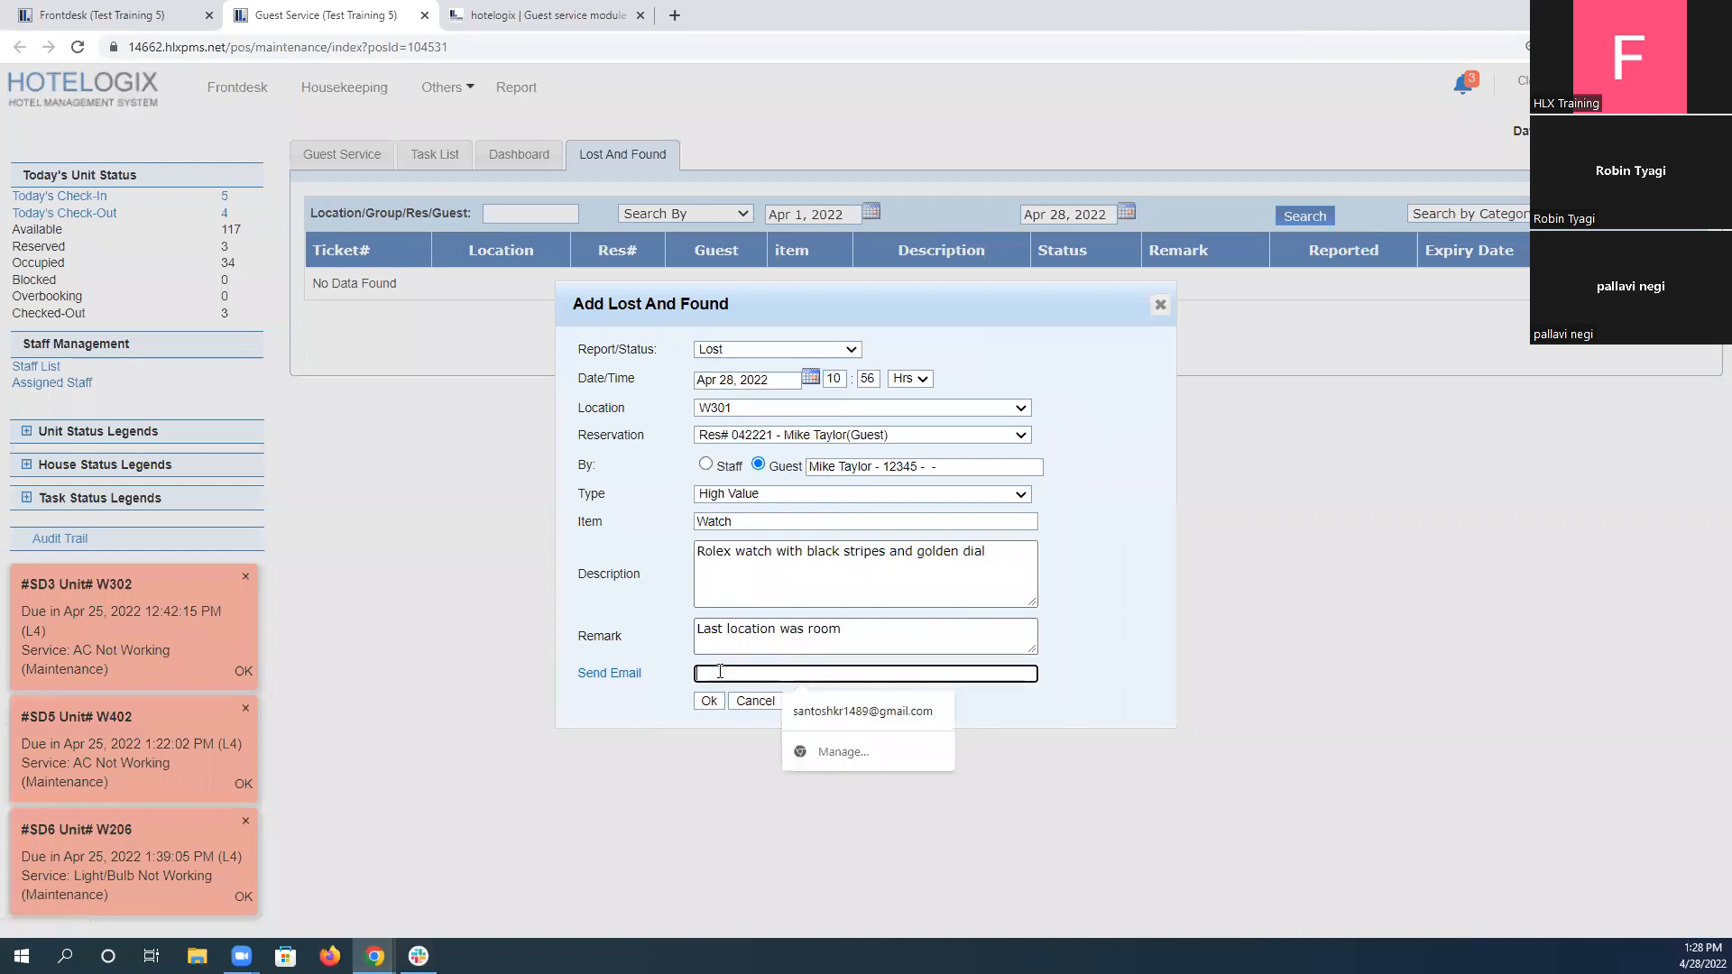
type("robi")
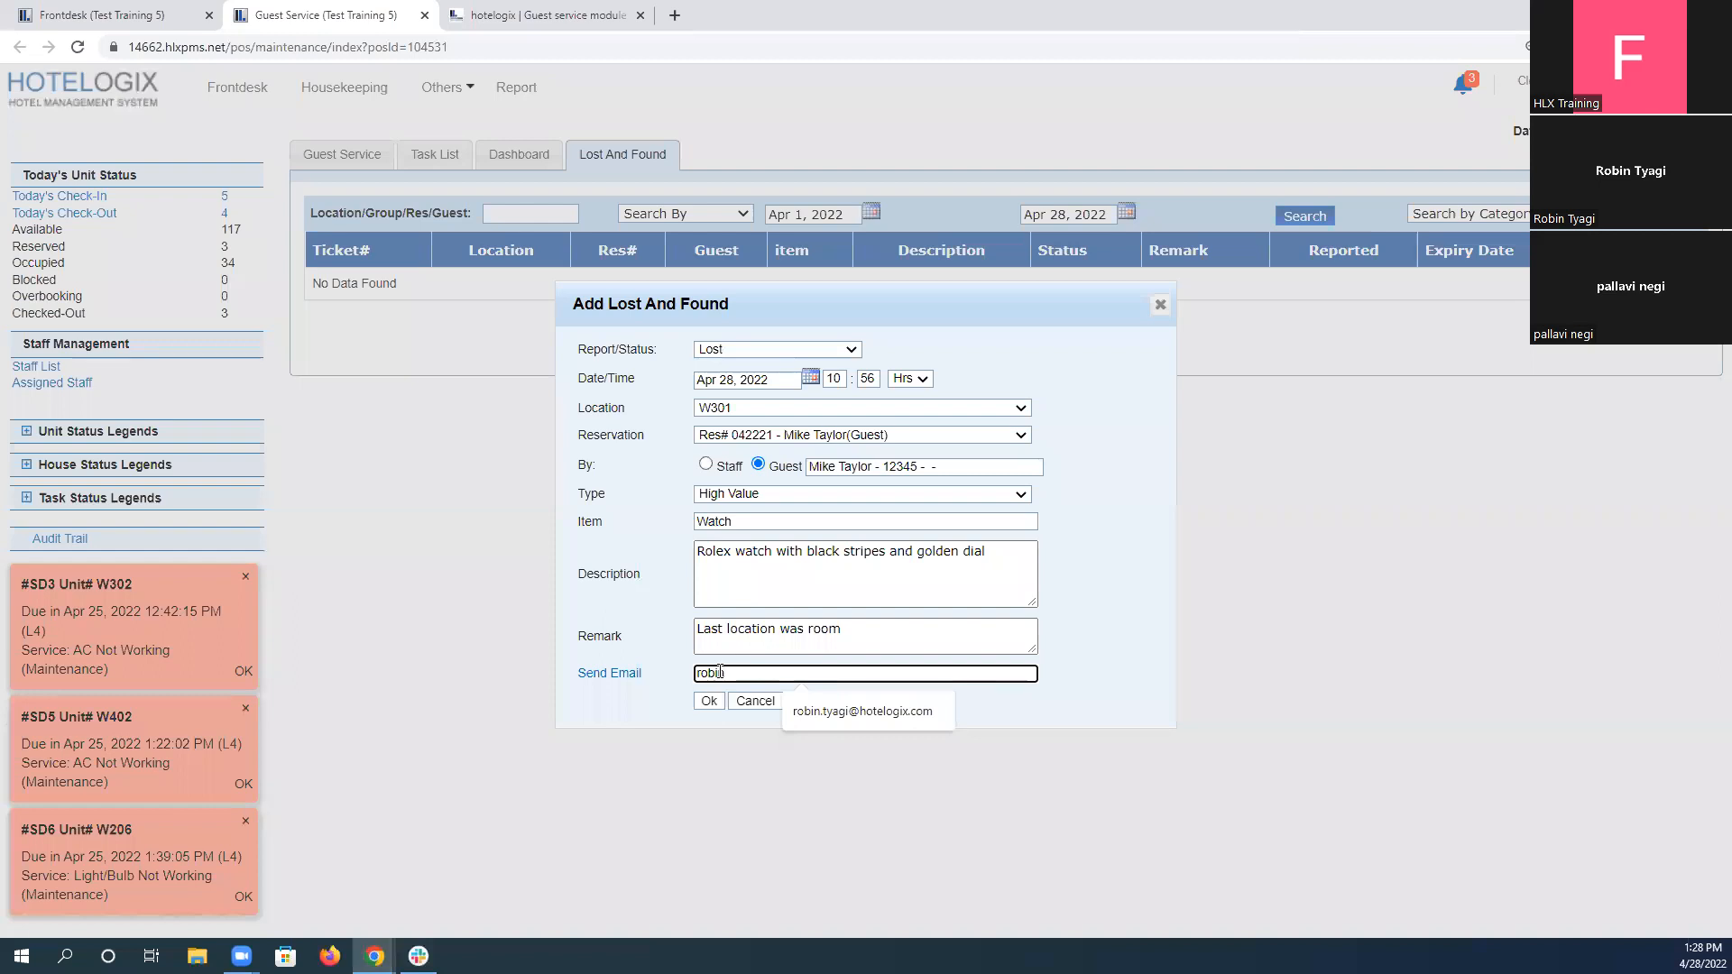
key("Down")
key("Return")
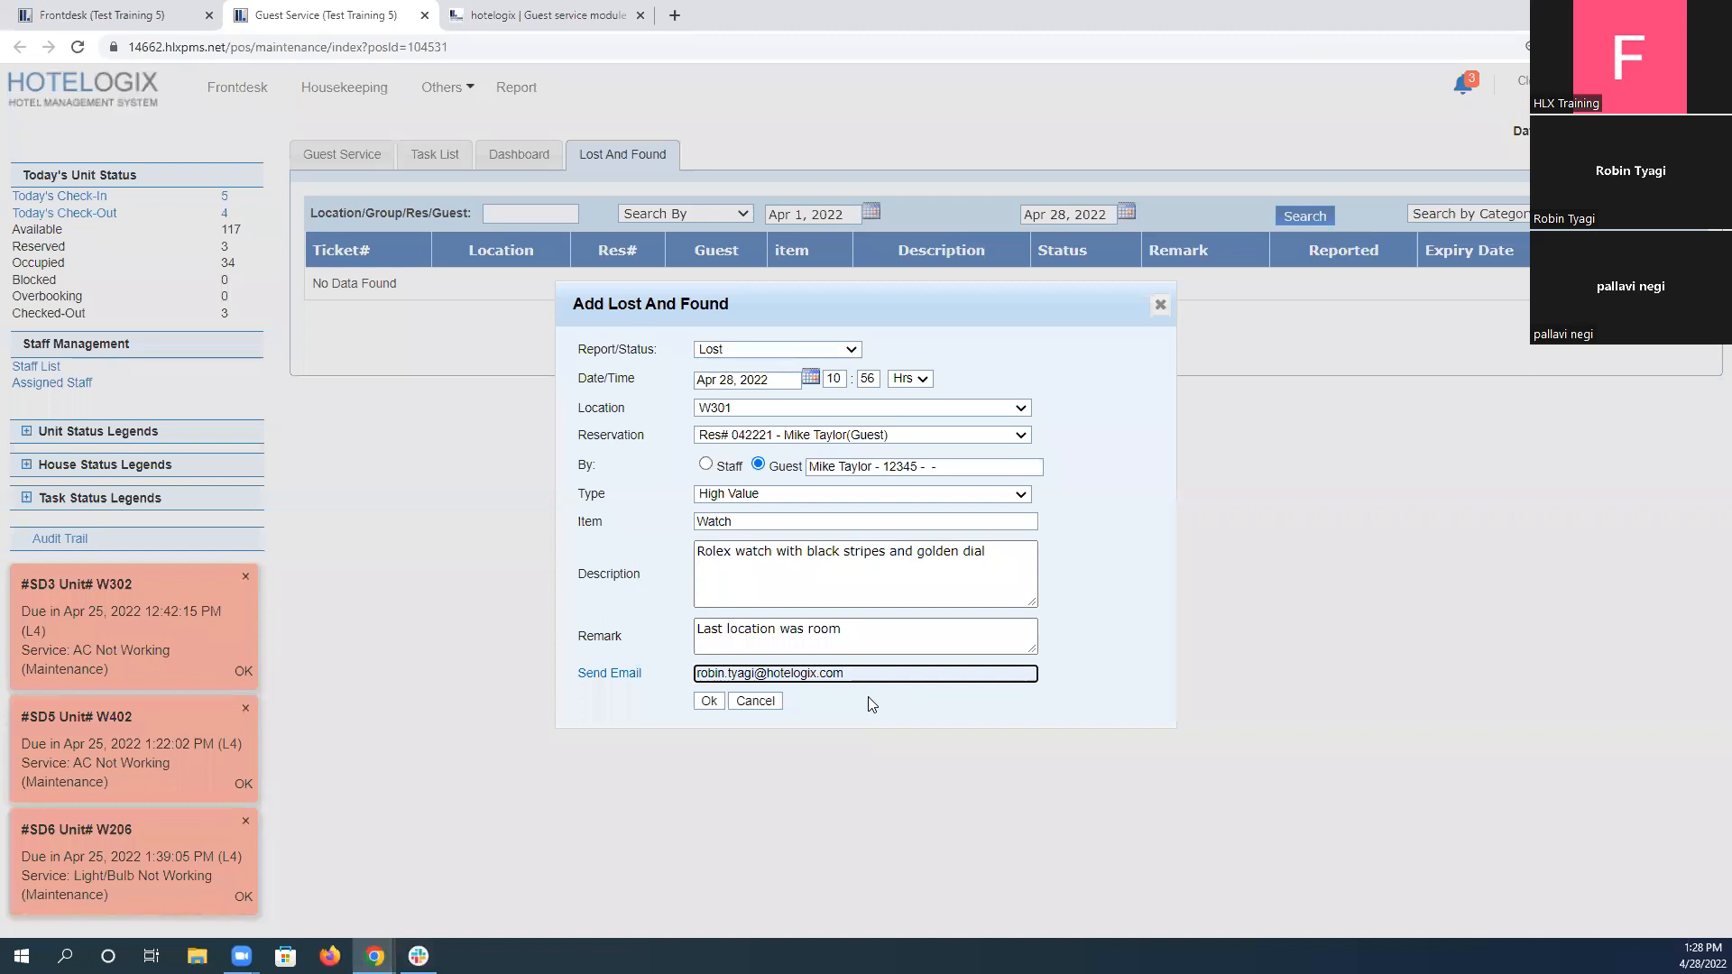
Save the lost watch request, then check its new list entry and the notification email sent for the ticket.
left_click(709, 703)
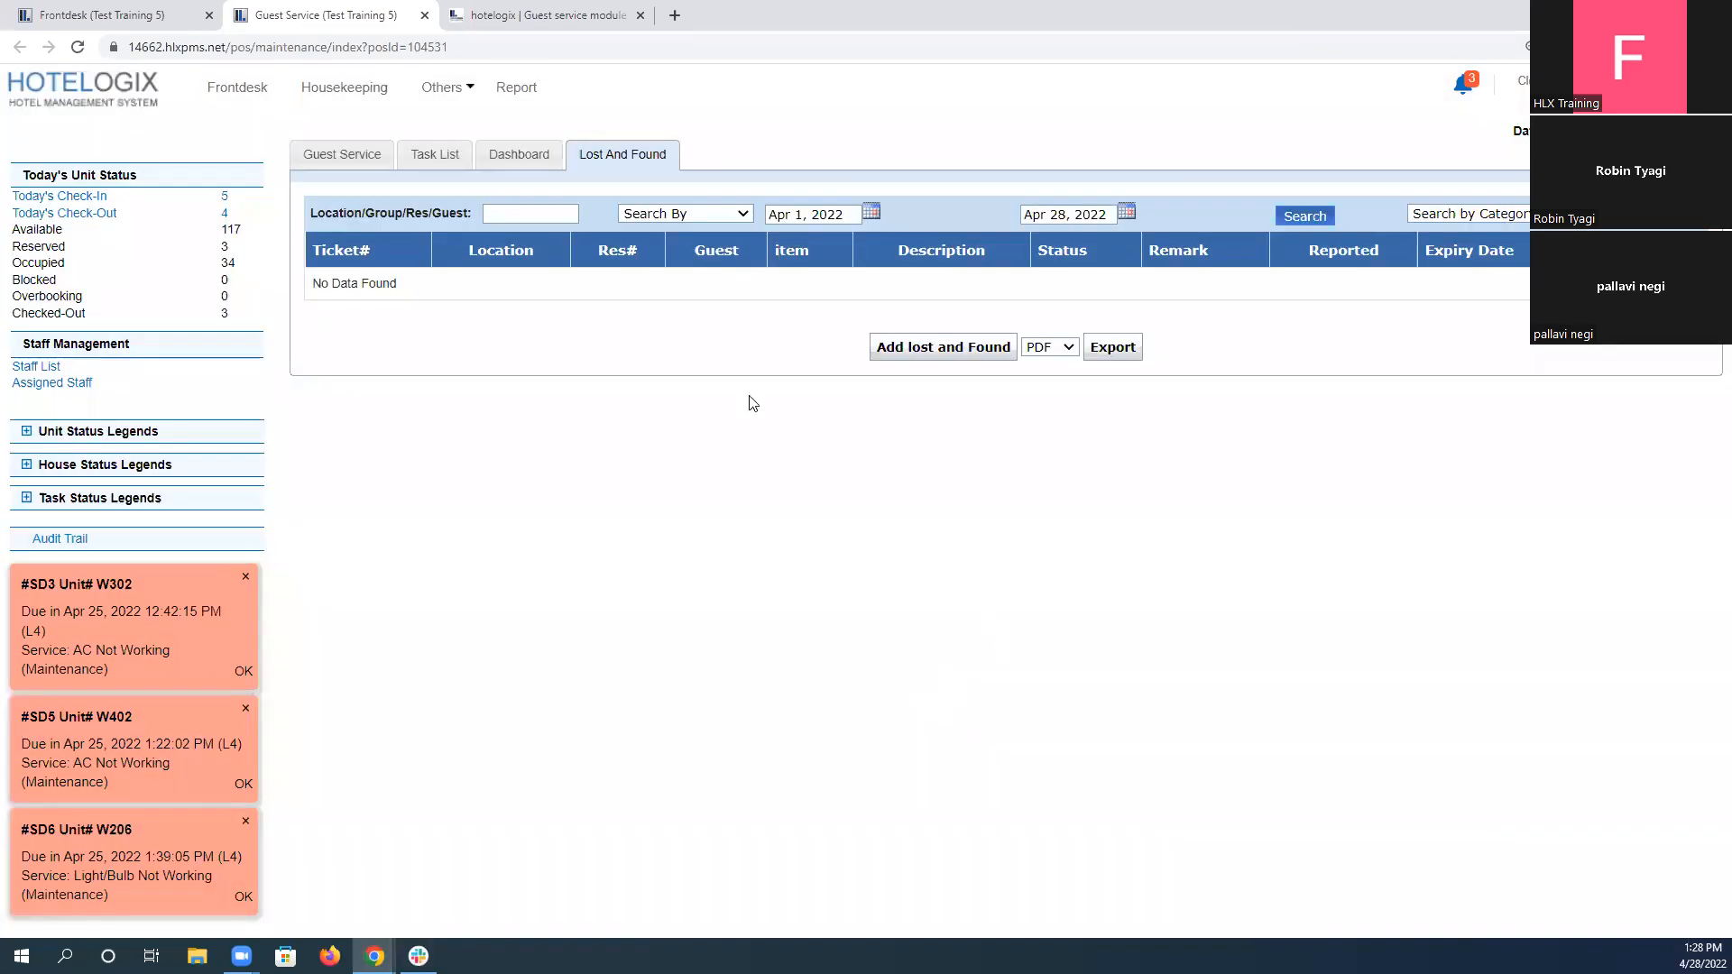
left_click_drag(397, 318, 782, 356)
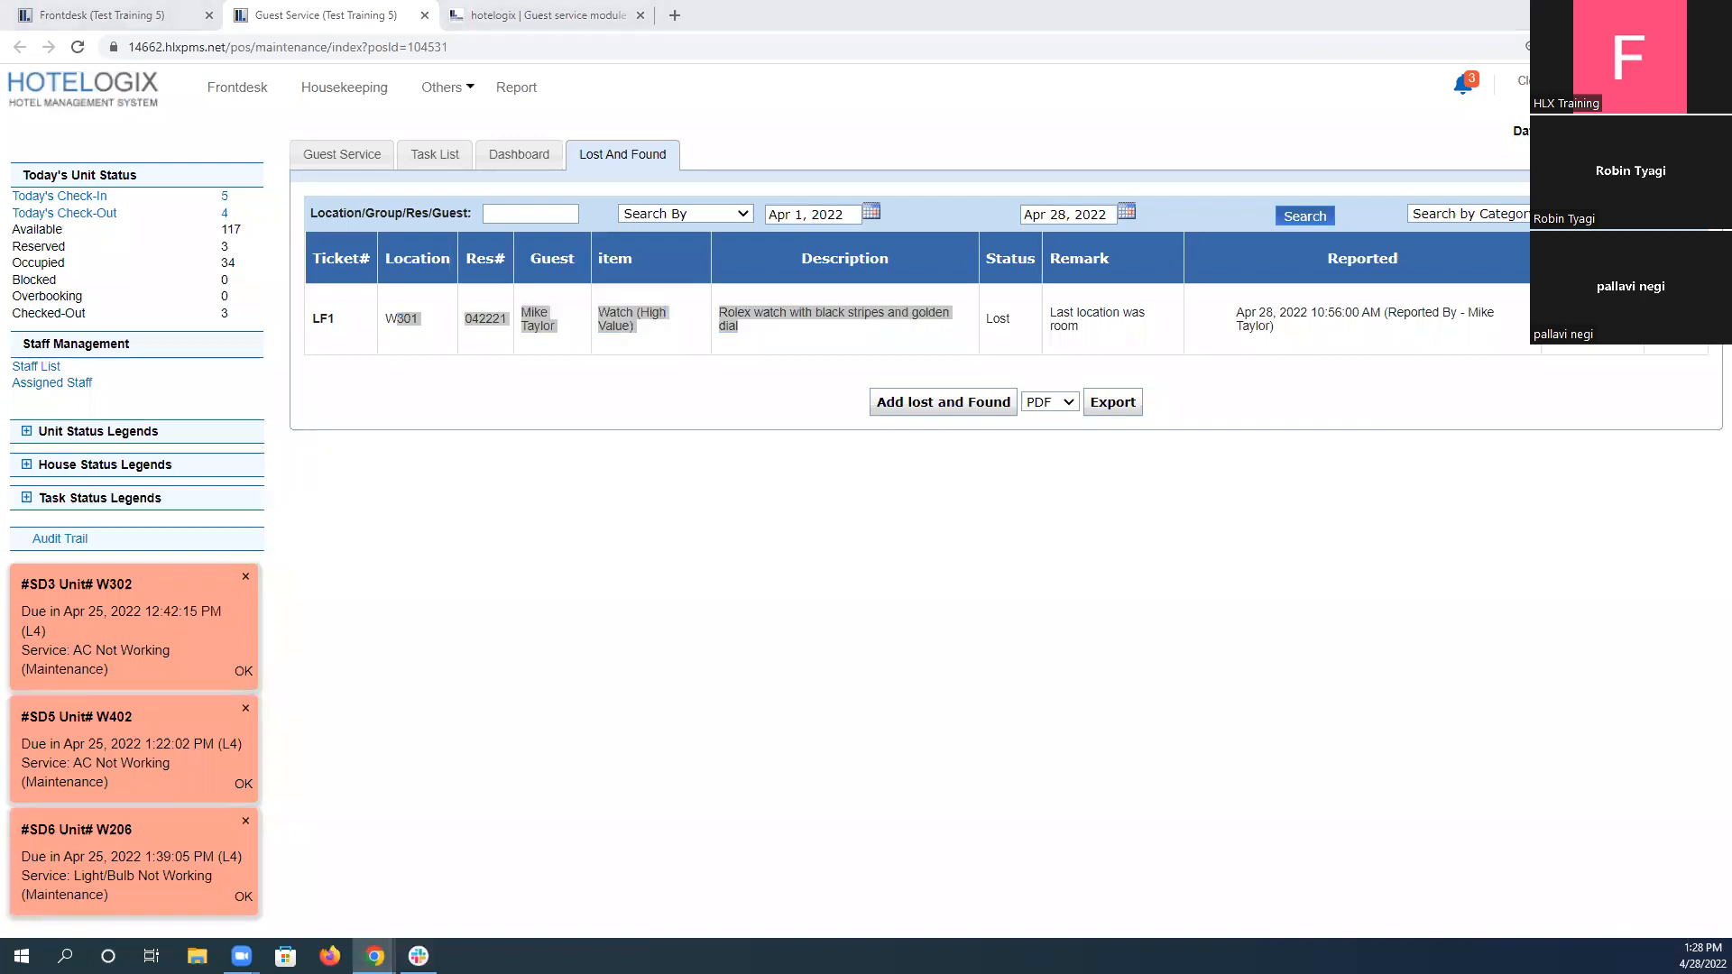
key("alt+Tab")
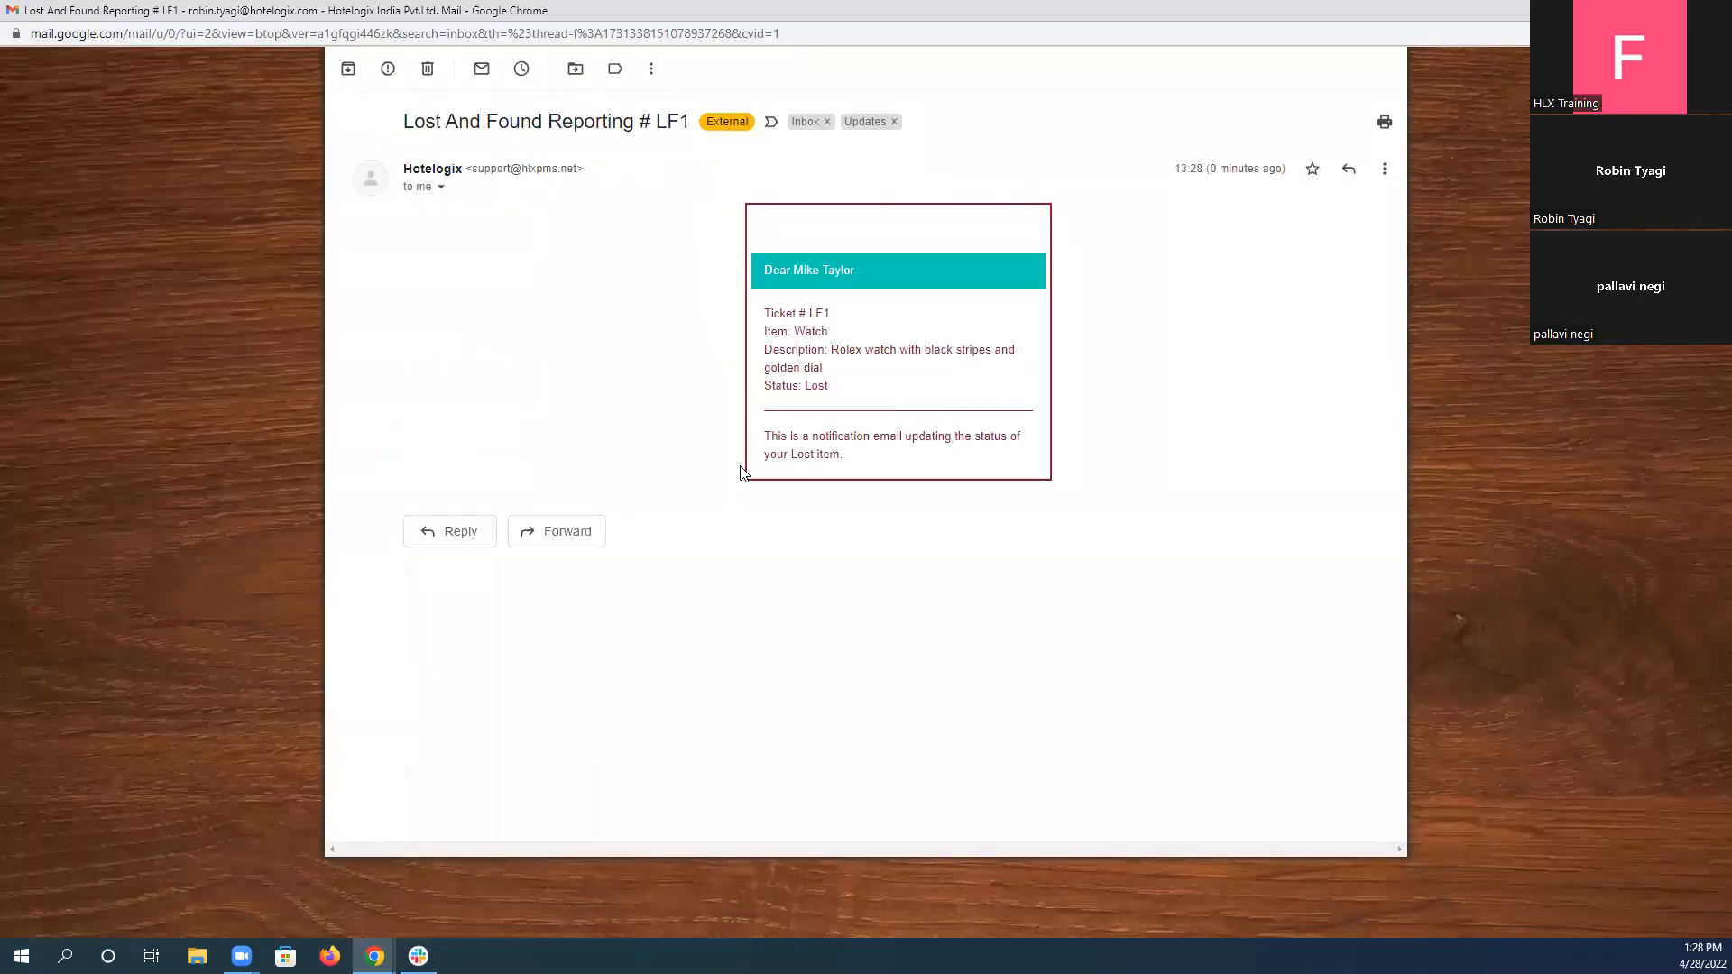
left_click_drag(768, 312, 979, 350)
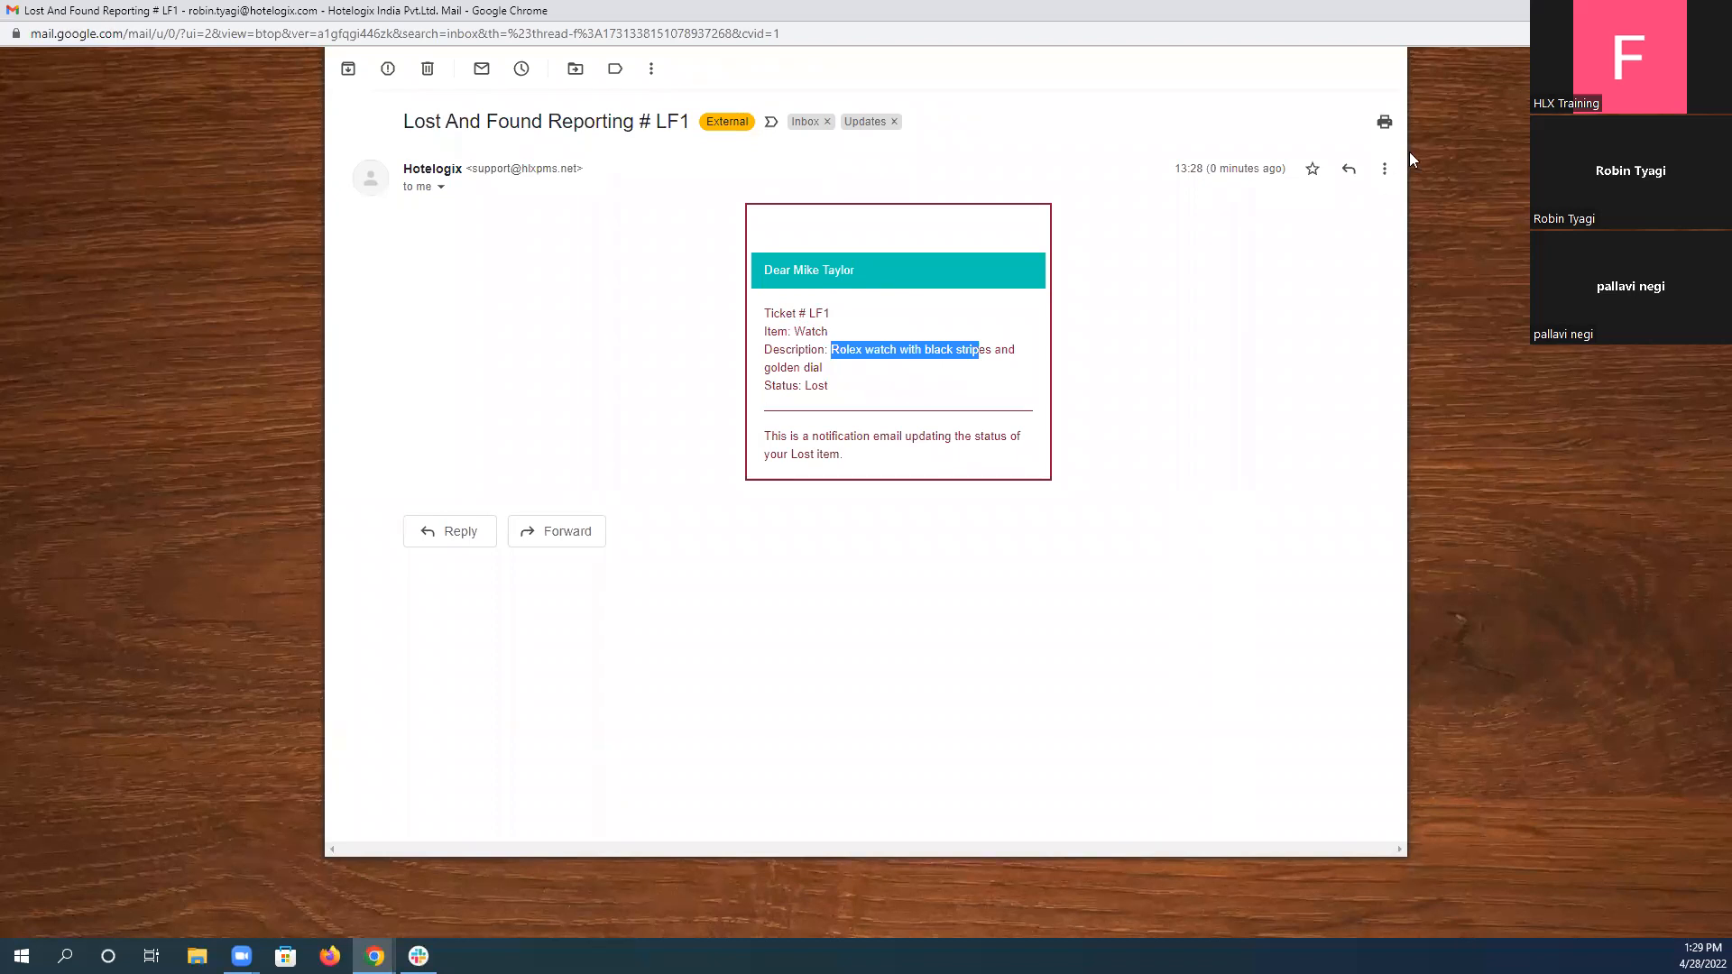
left_click(1628, 11)
left_click(547, 415)
Answer L&F Scenario 1 in the Guest service module assignment with "Completed" and submit the answer.
left_click(579, 13)
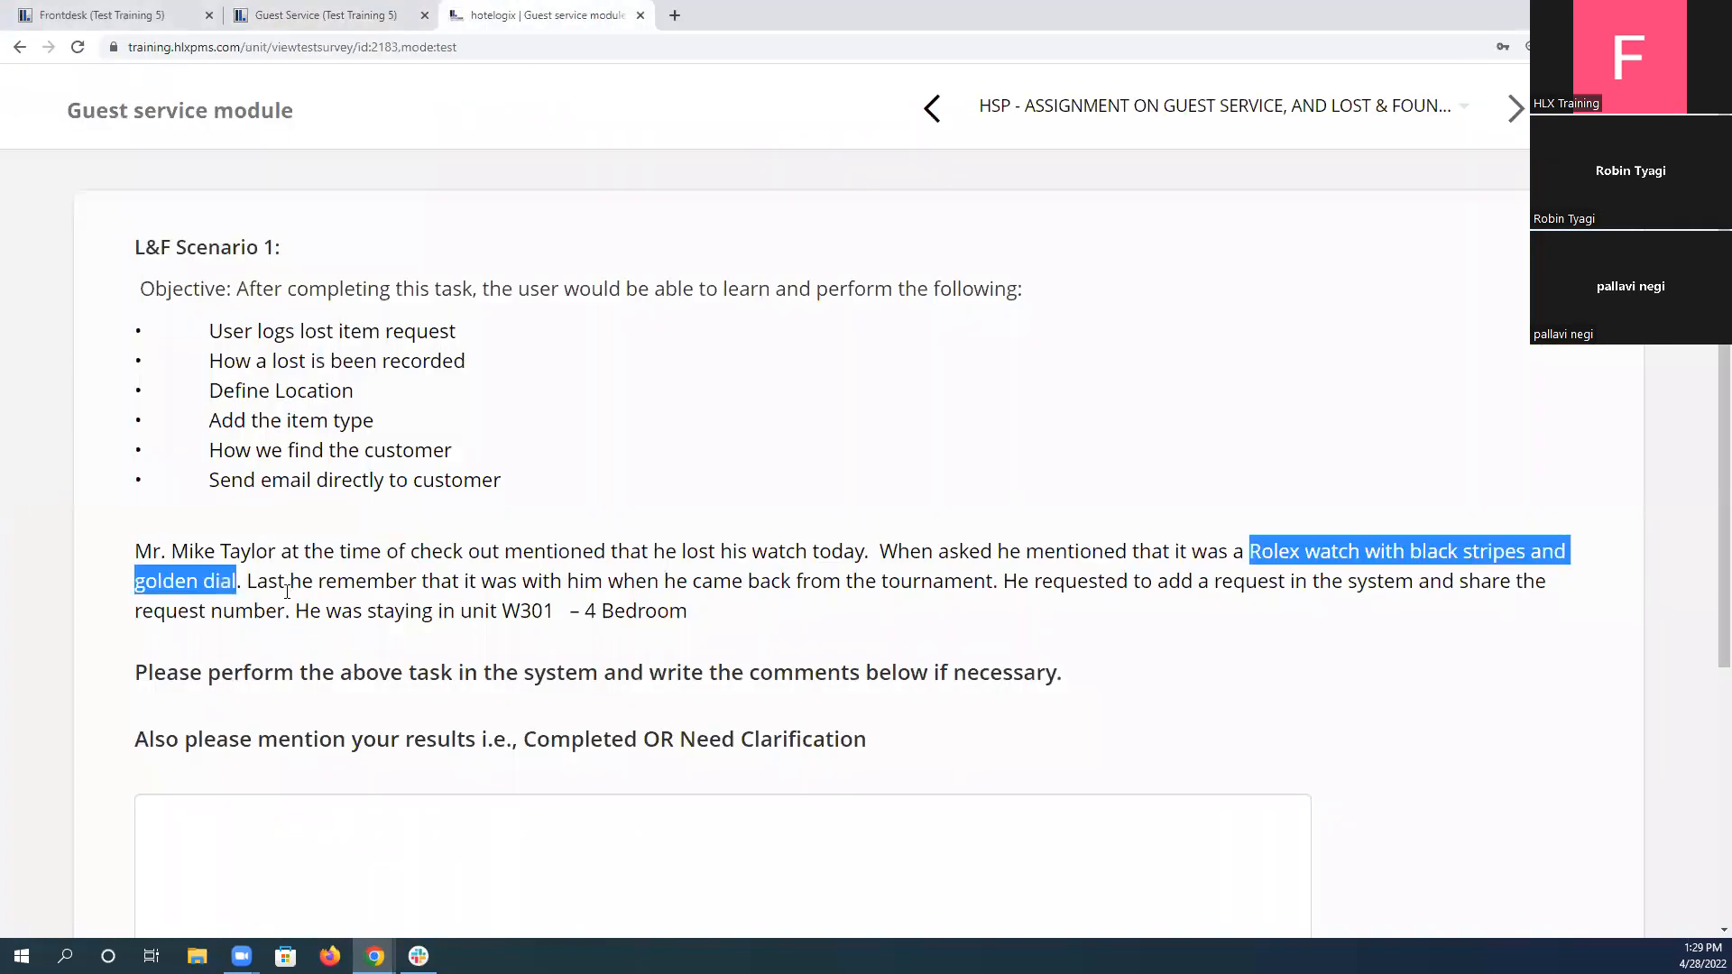
left_click(165, 549)
left_click_drag(136, 551, 746, 638)
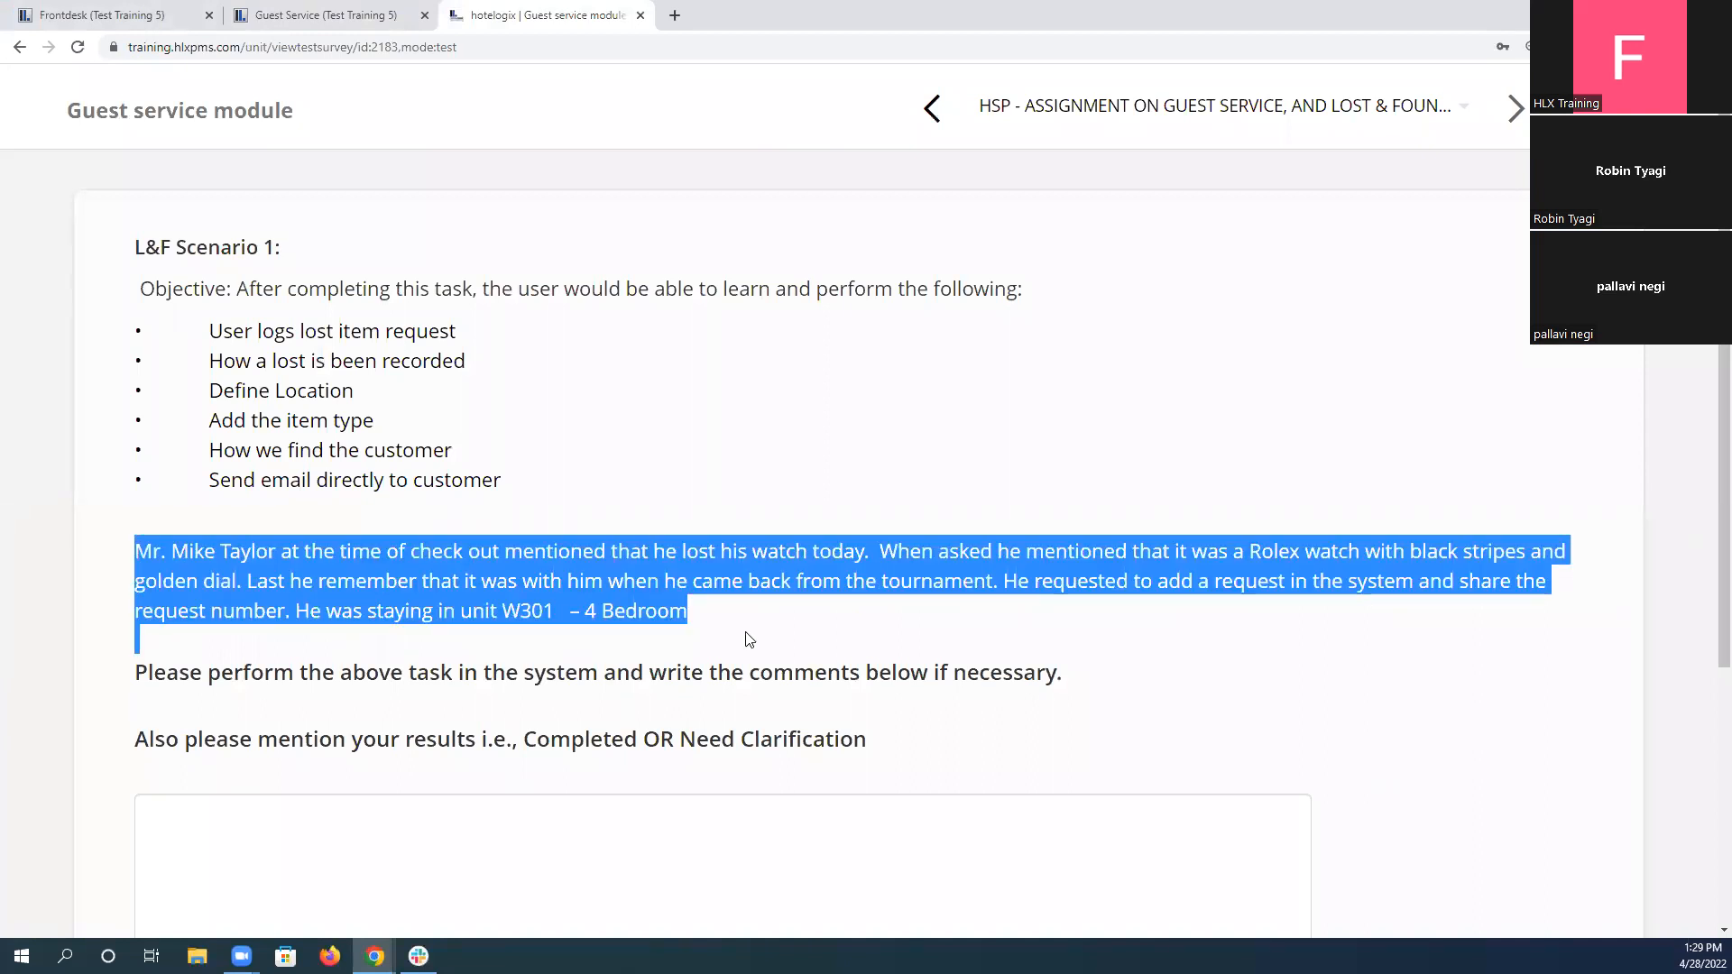
double_click(601, 741)
key("ctrl+c")
left_click(540, 868)
key("ctrl+v")
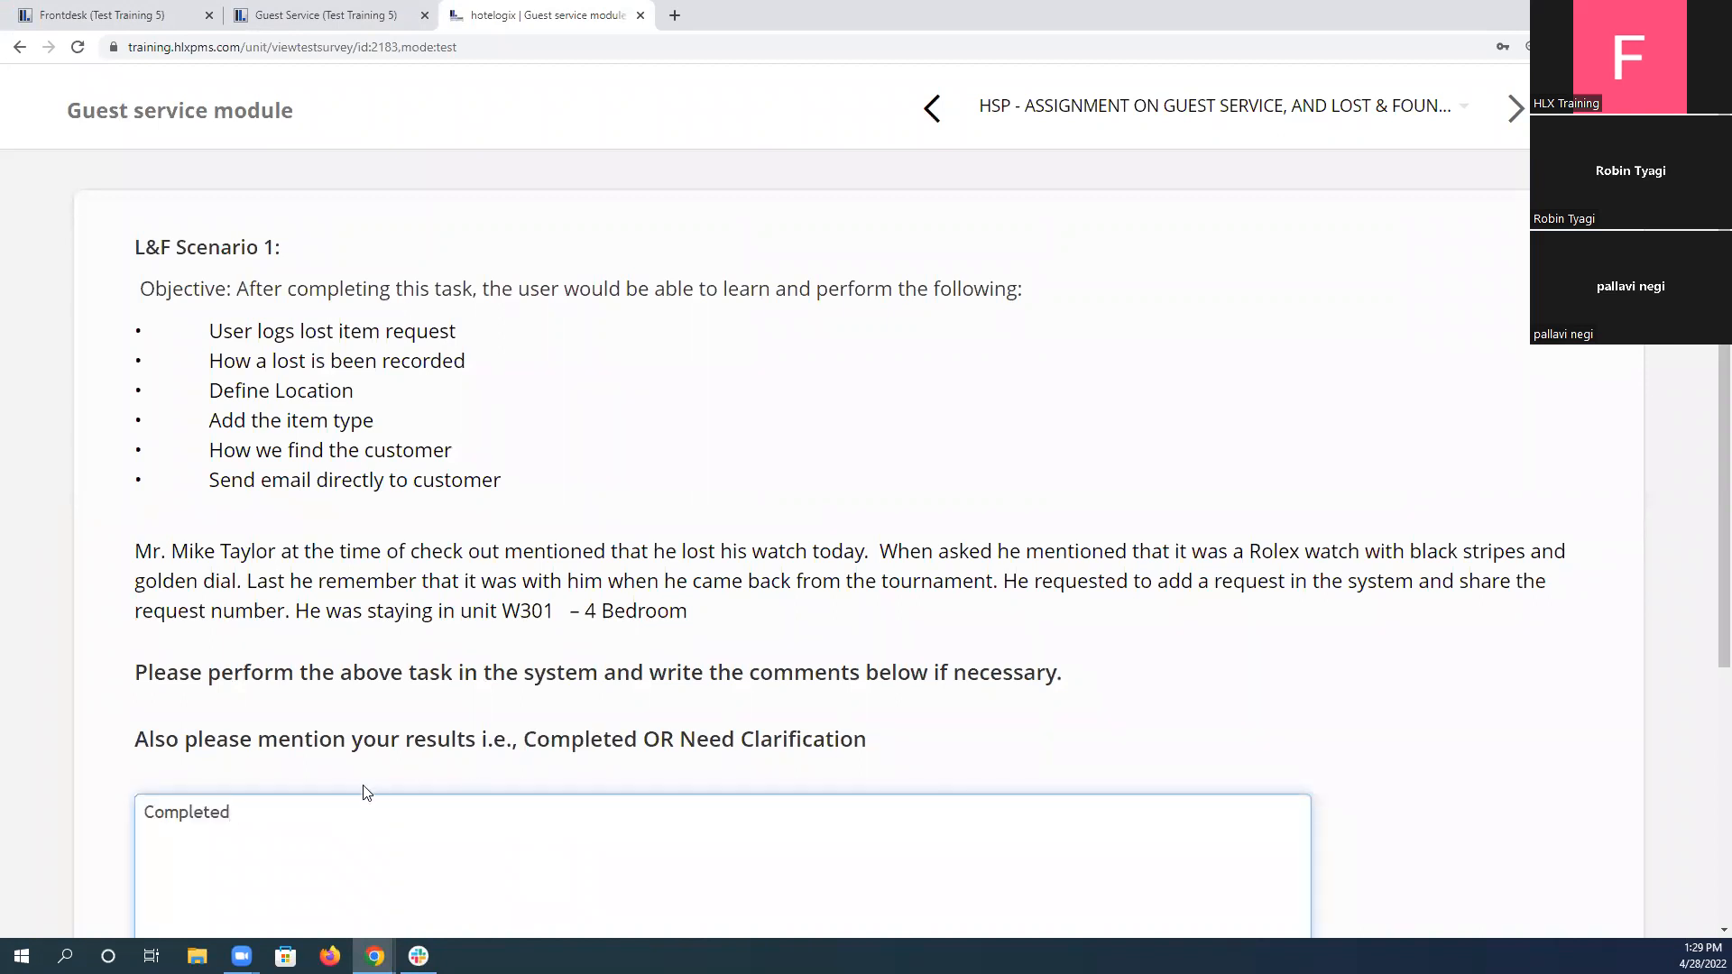
scroll(446, 658, "down", 3)
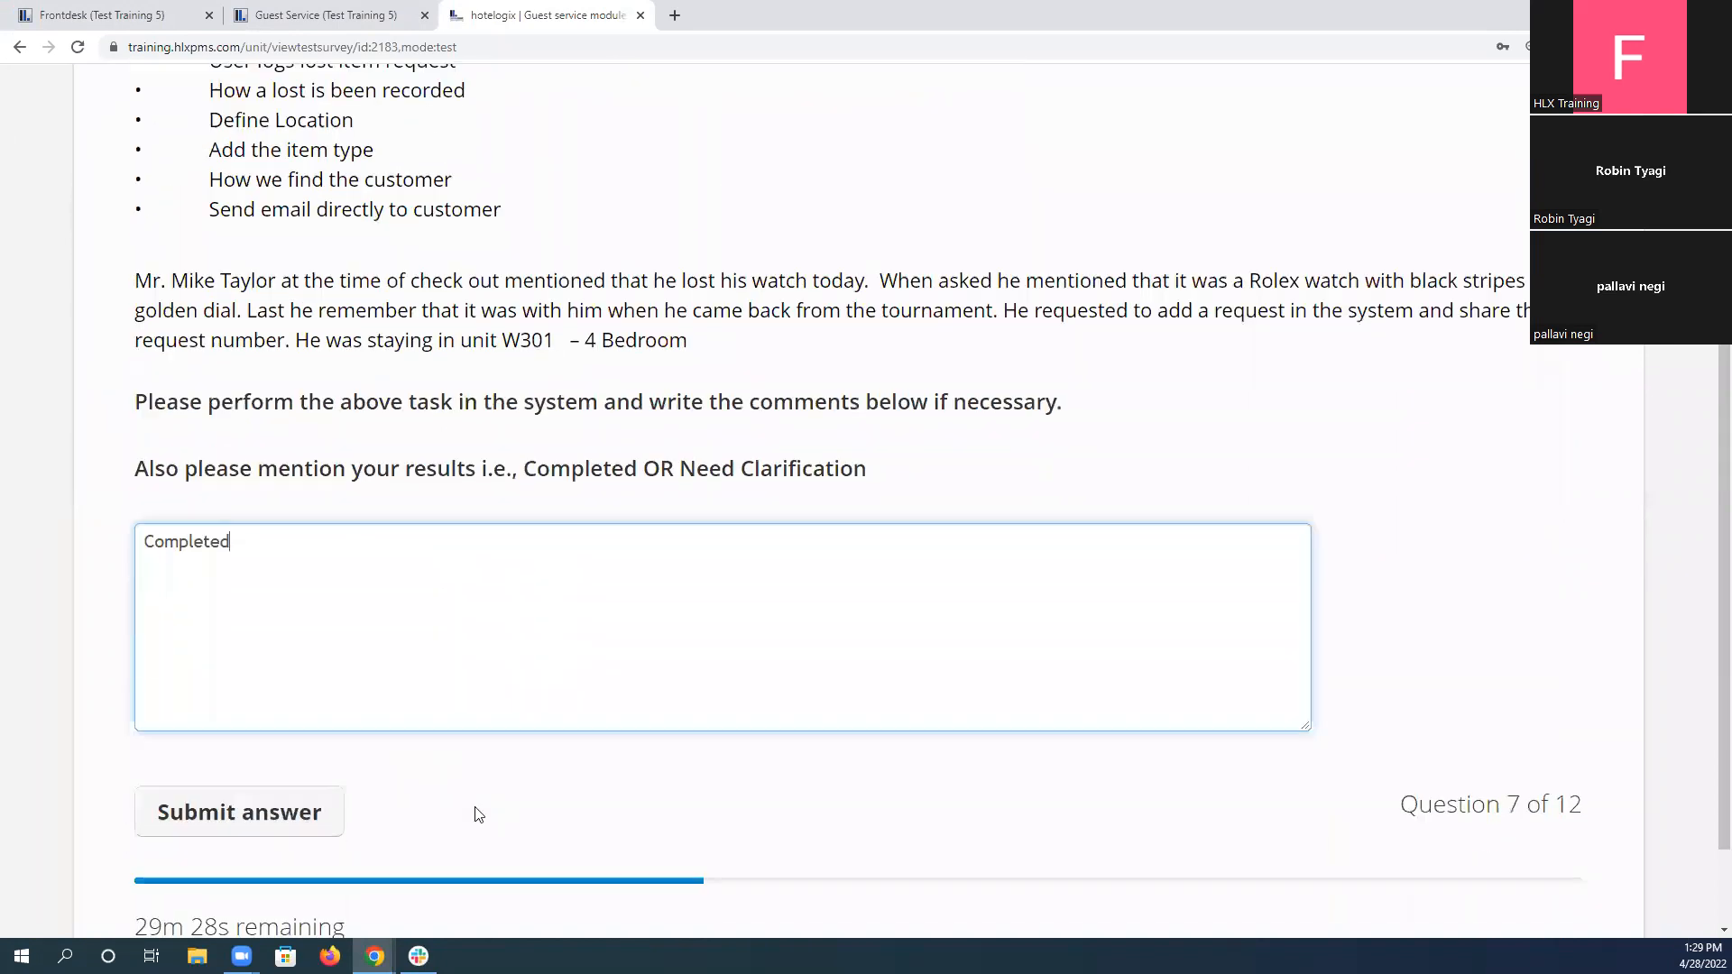
left_click(305, 834)
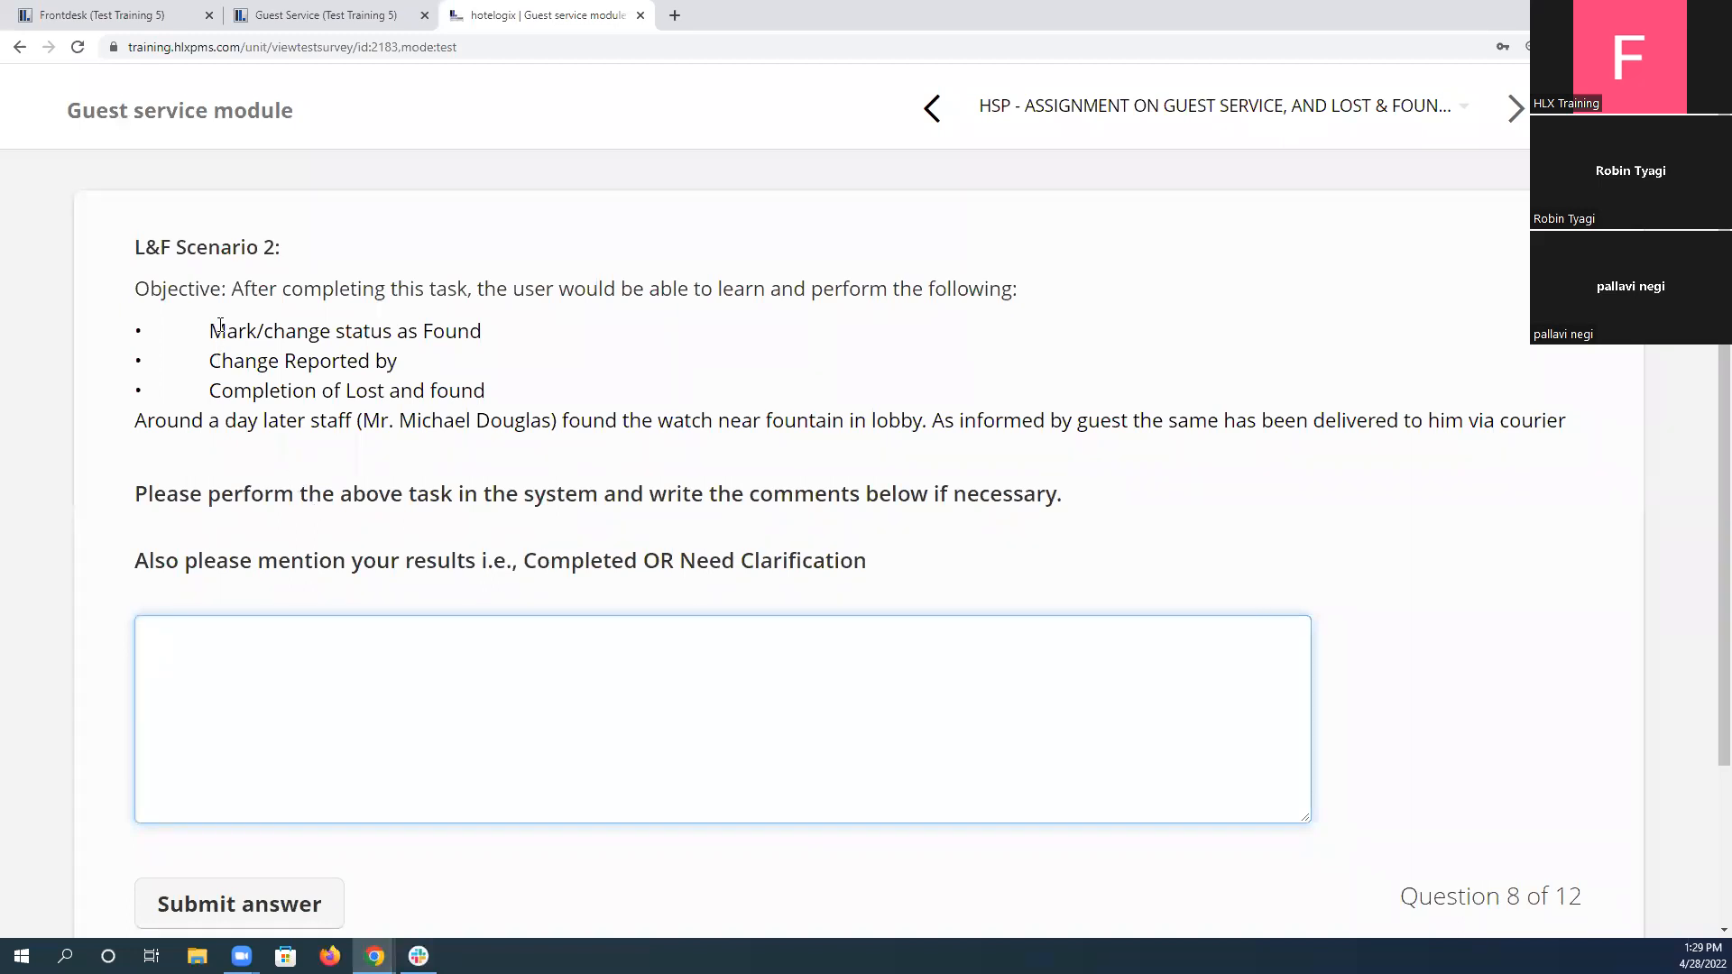
Read the L&F Scenario 2 objectives and review the lost watch's entry in the lost-and-found list.
left_click_drag(212, 331, 550, 388)
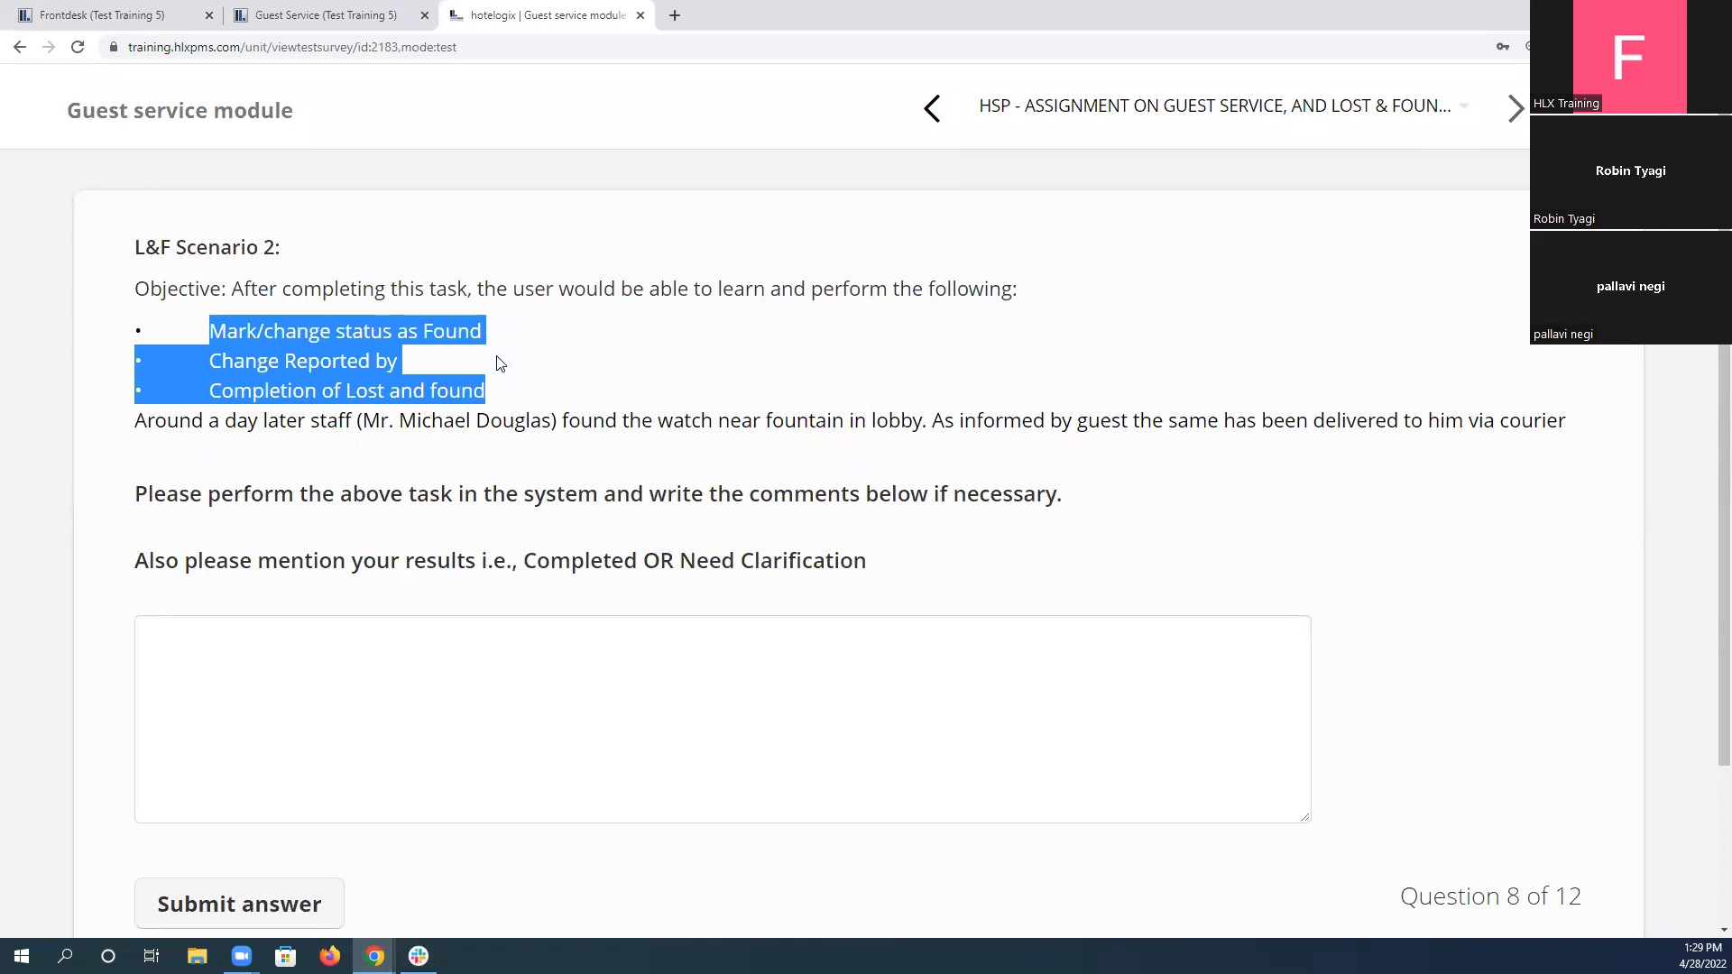
left_click(276, 17)
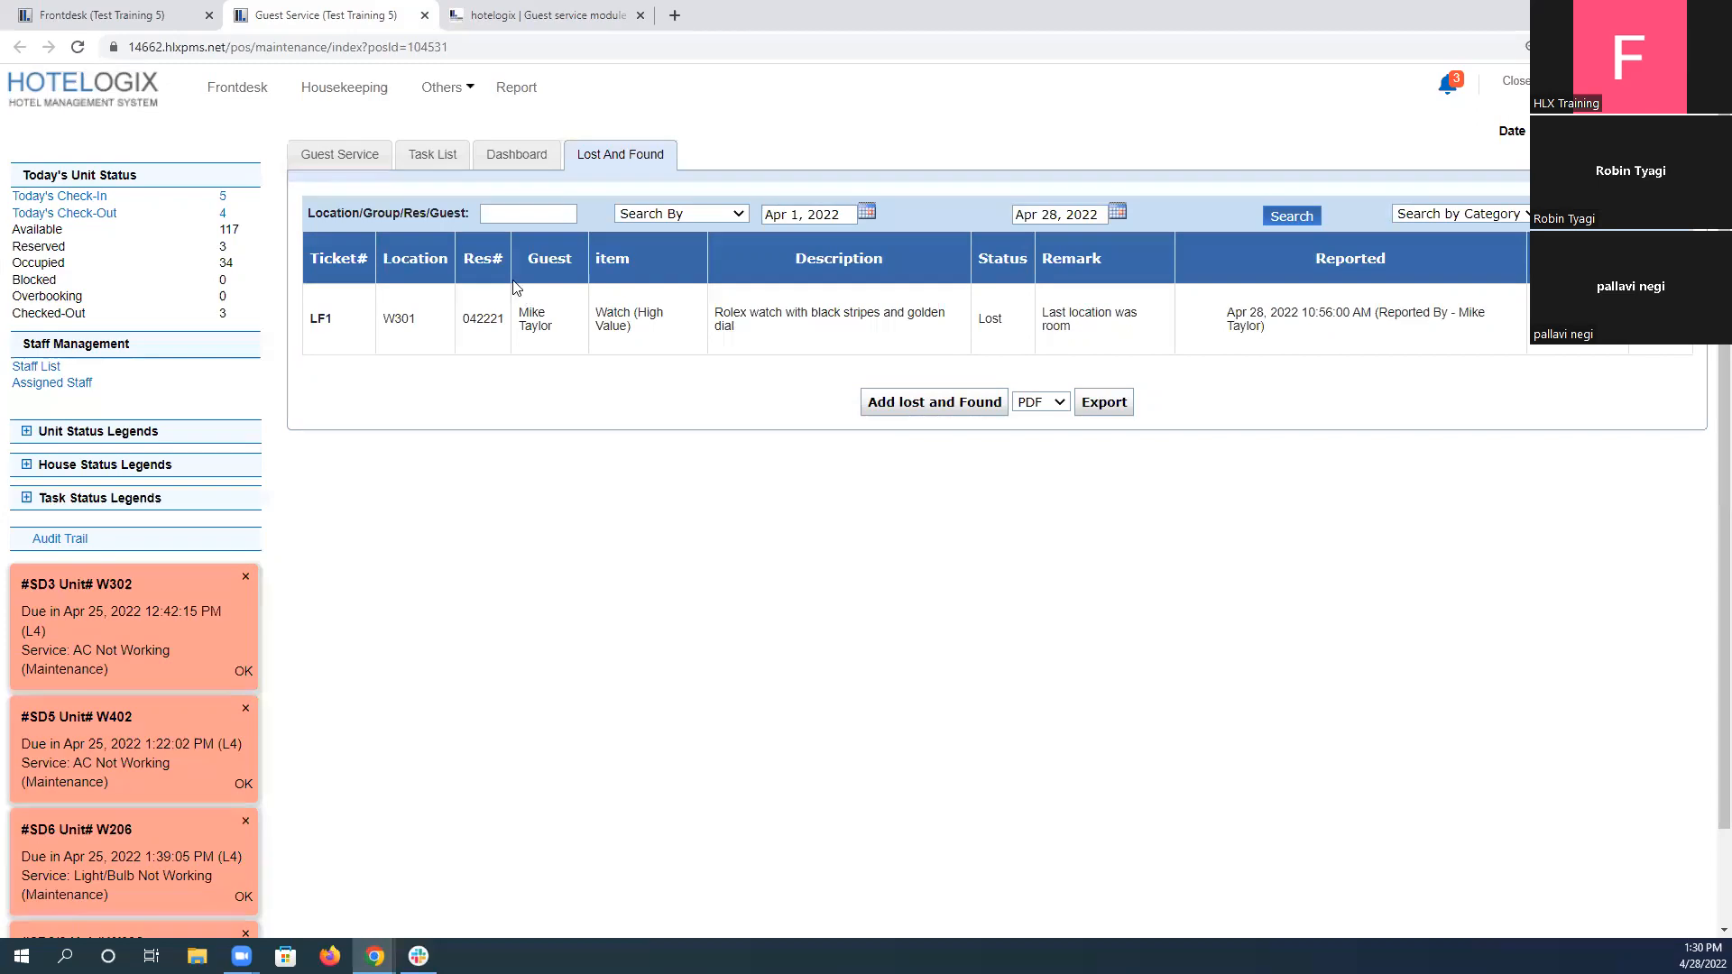
left_click_drag(363, 324, 645, 336)
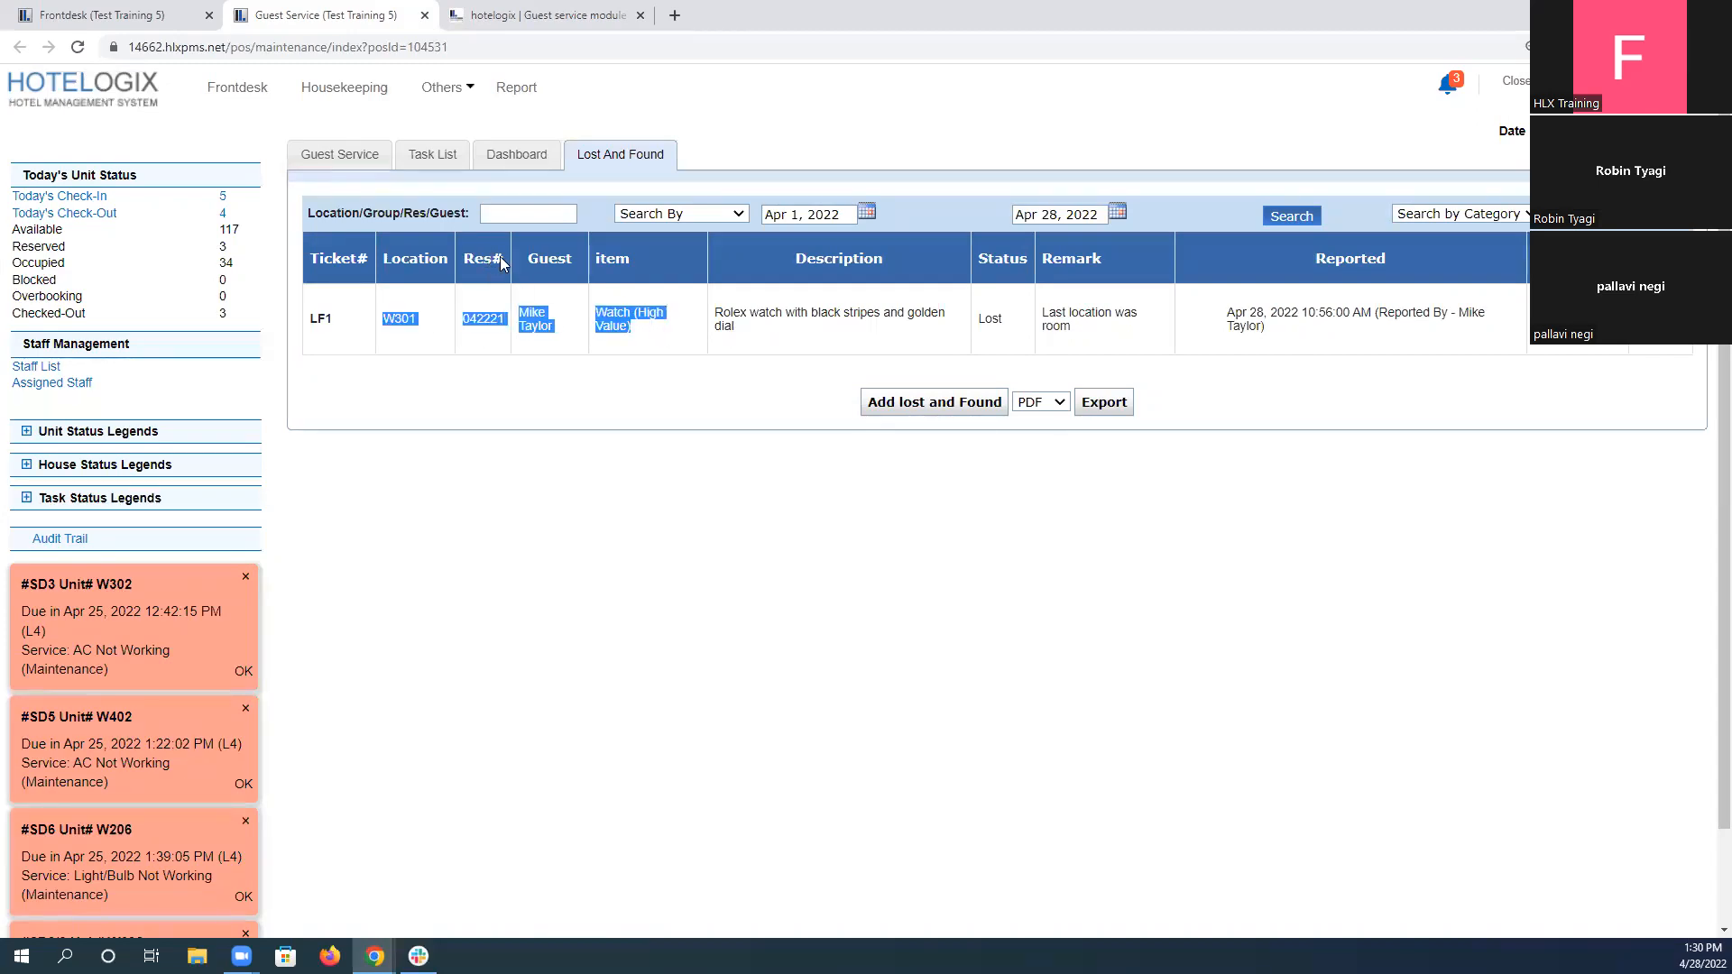
Search the lost-and-found list for "LF" and clear the search text.
left_click(511, 217)
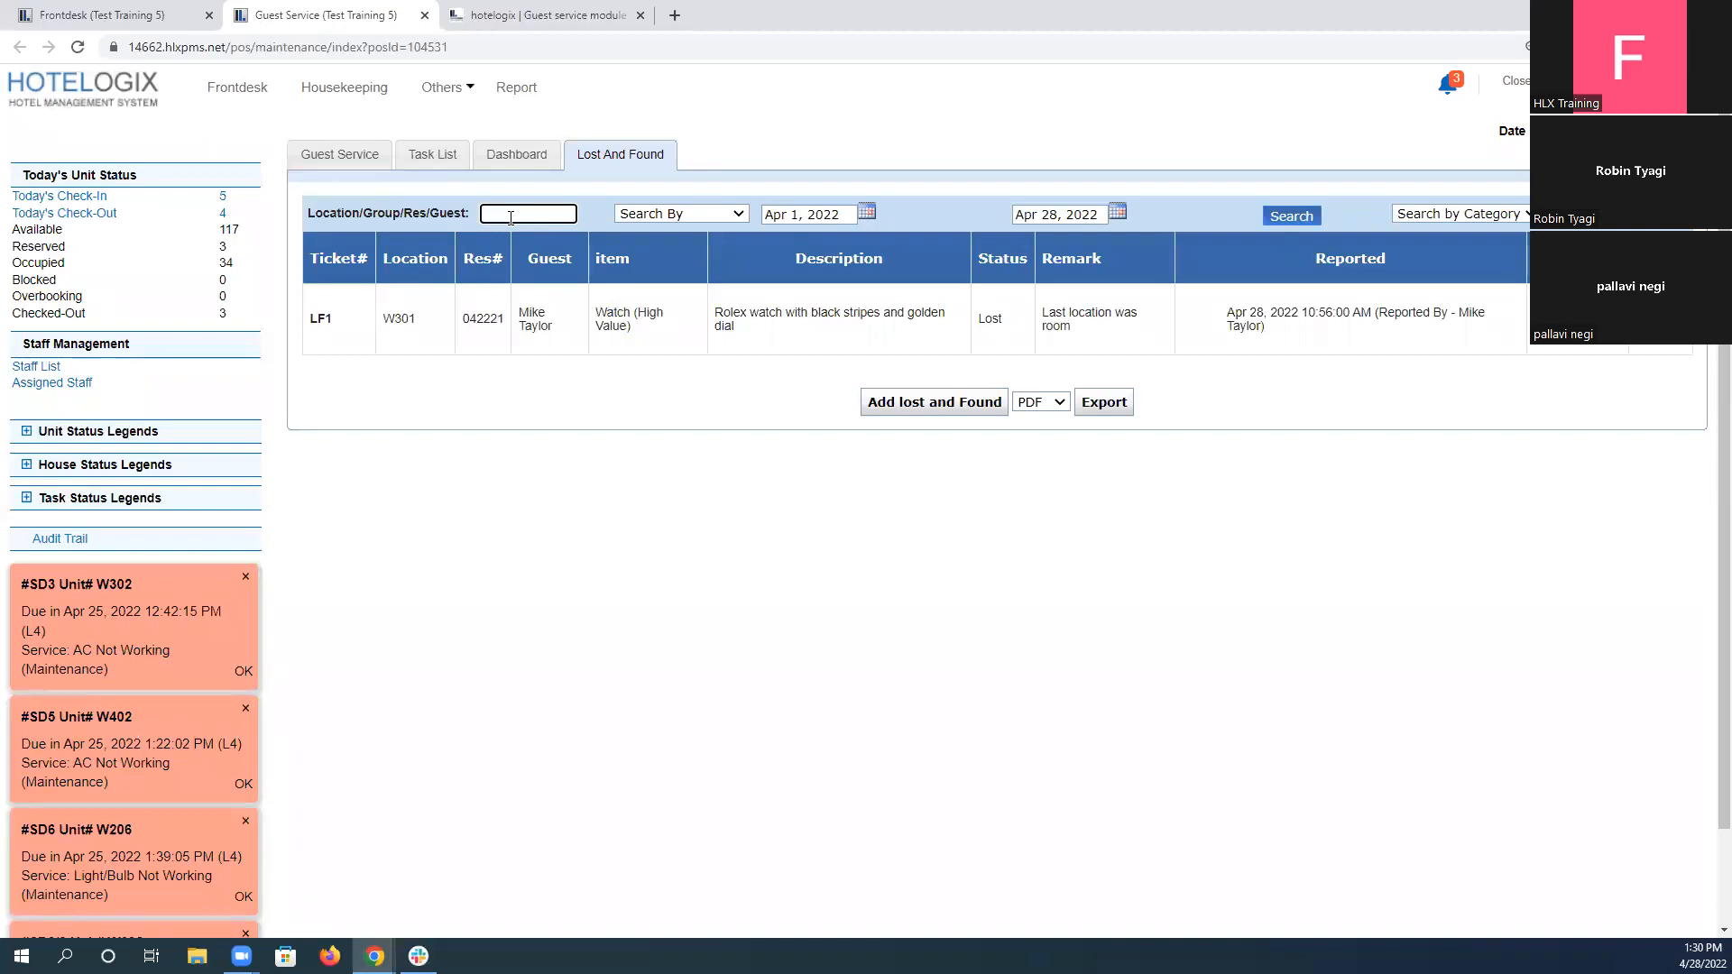
type("LF1")
left_click(1292, 217)
double_click(519, 210)
key("BackSpace")
Open the lost watch ticket for editing and change its status to Returned.
left_click(1661, 318)
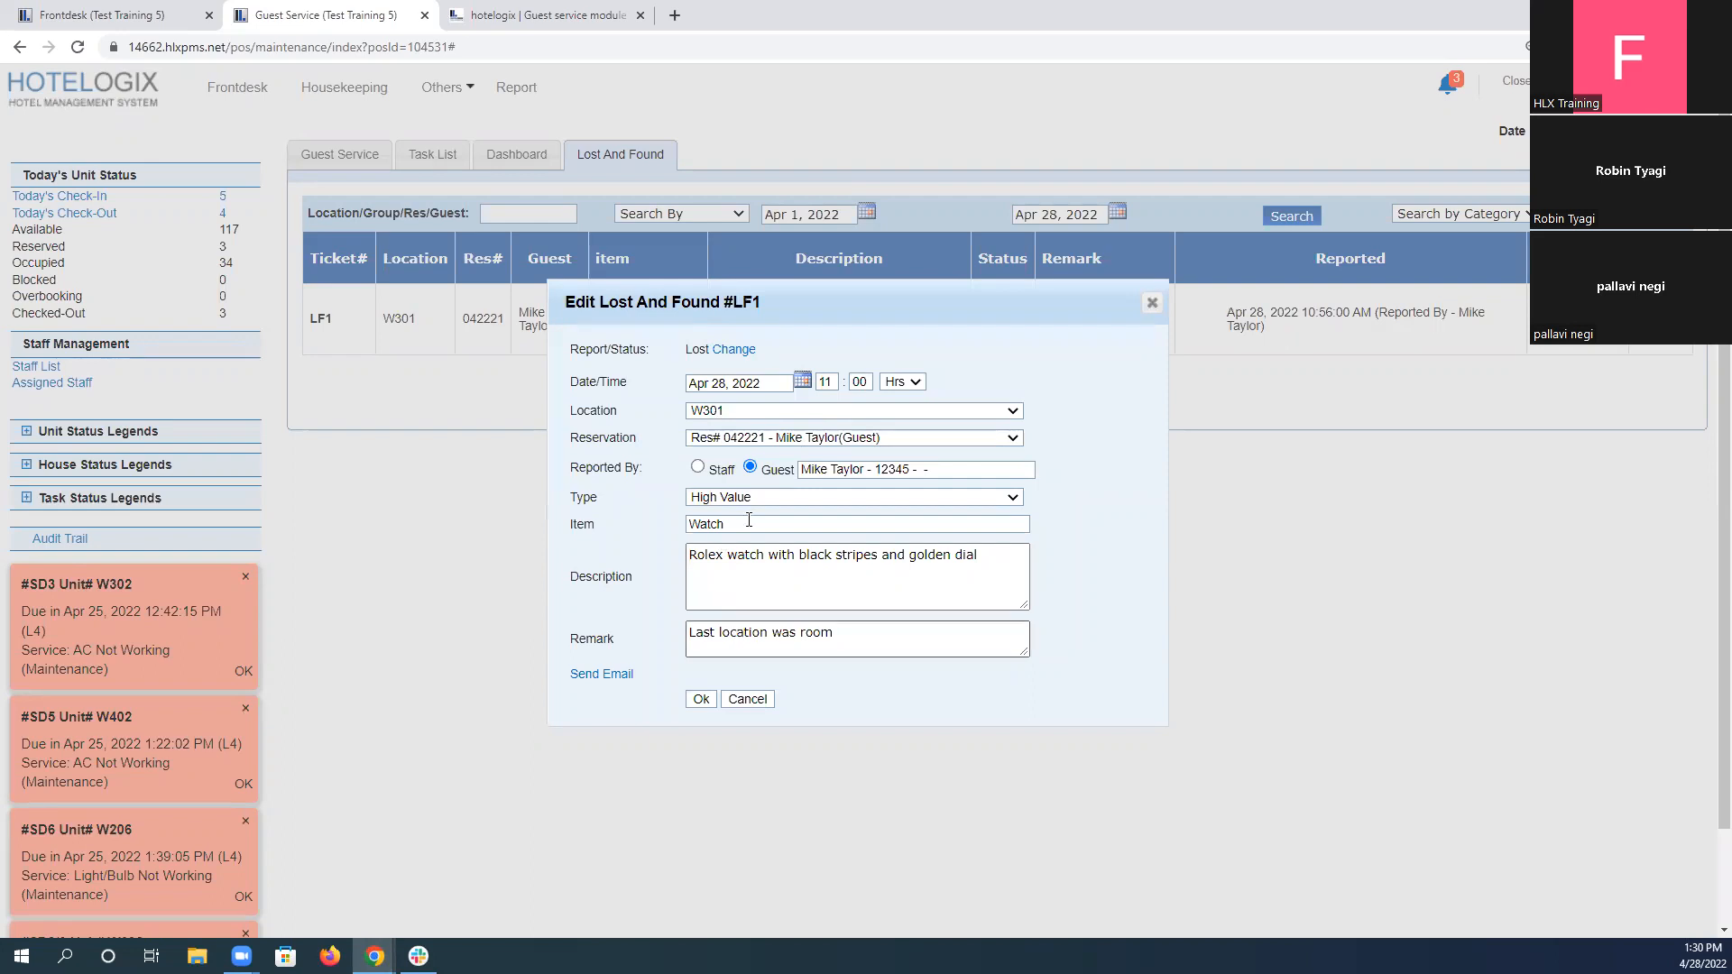
left_click(732, 356)
left_click(731, 352)
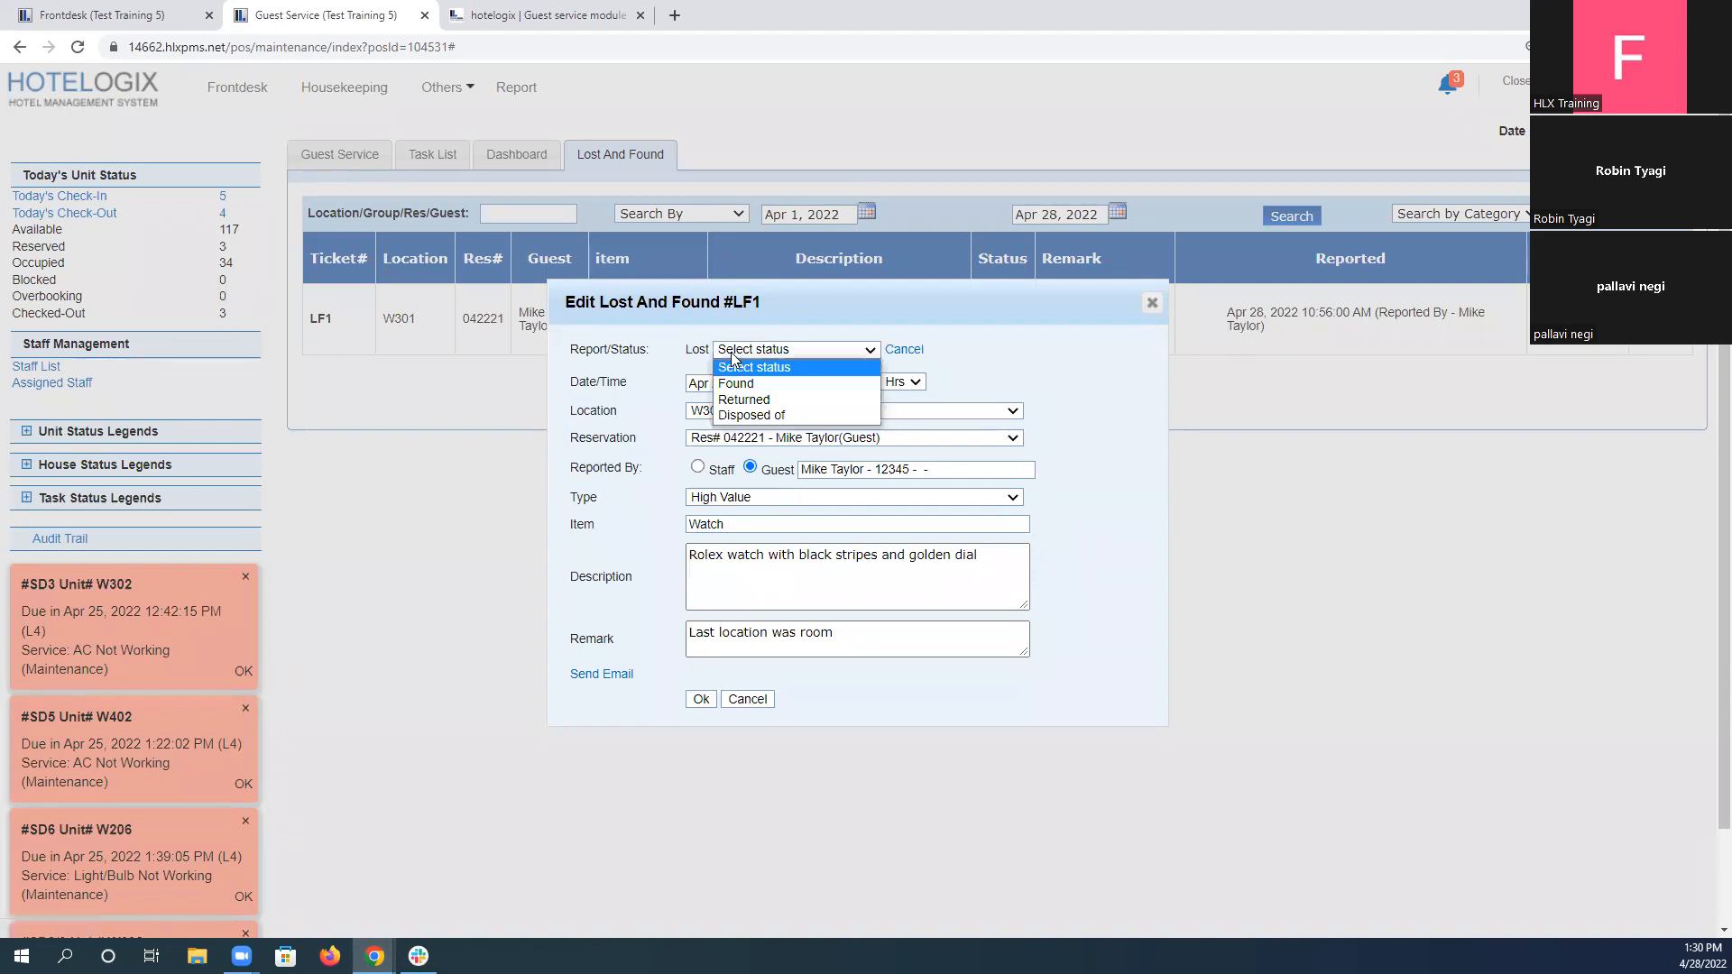
left_click(756, 402)
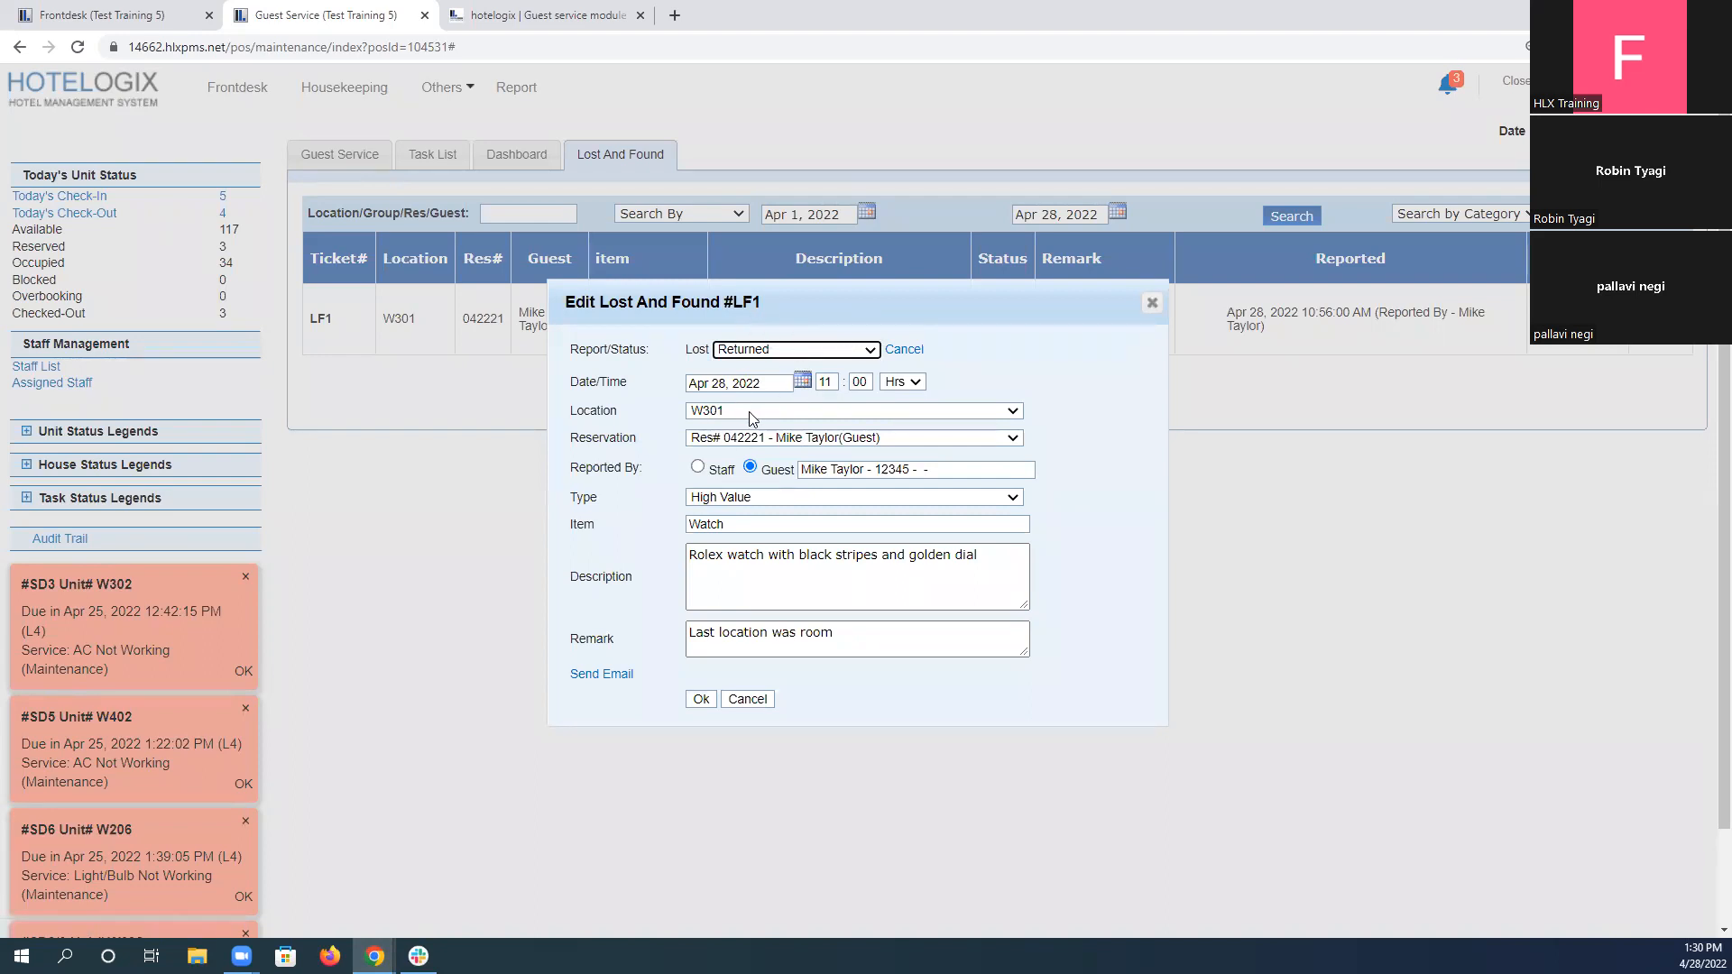
Set the watch ticket's Reported By to Staff and choose the staff member named in the scenario.
left_click(699, 469)
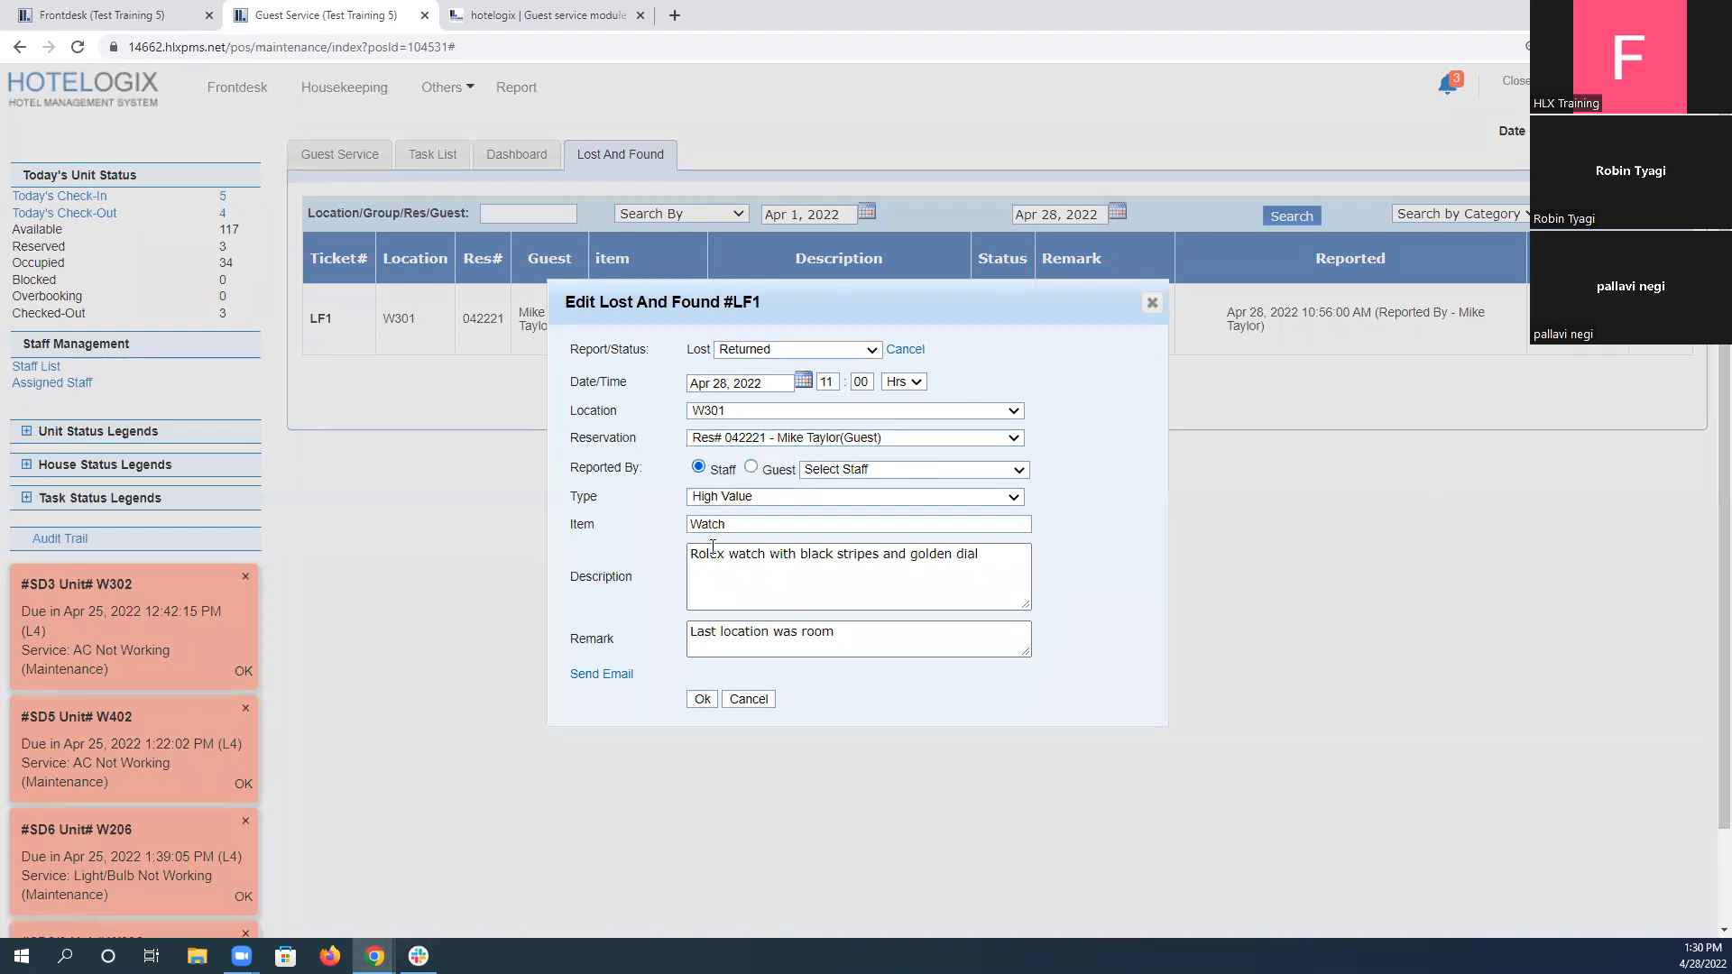
left_click(833, 472)
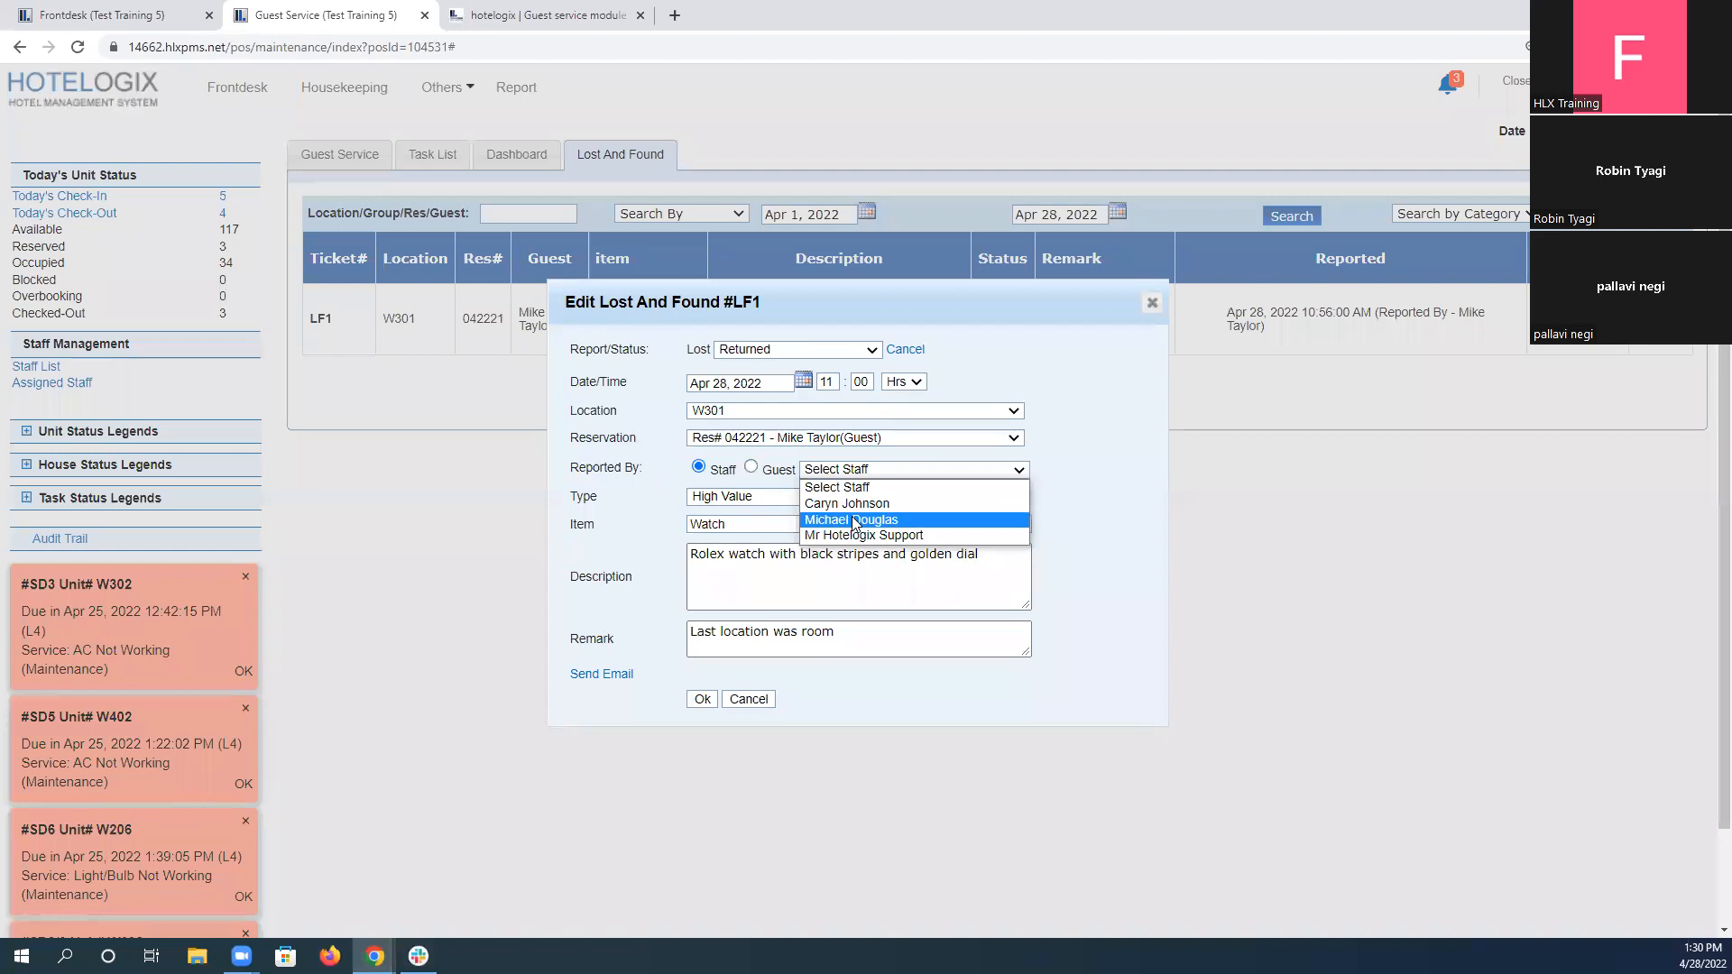
left_click(851, 520)
left_click(884, 554)
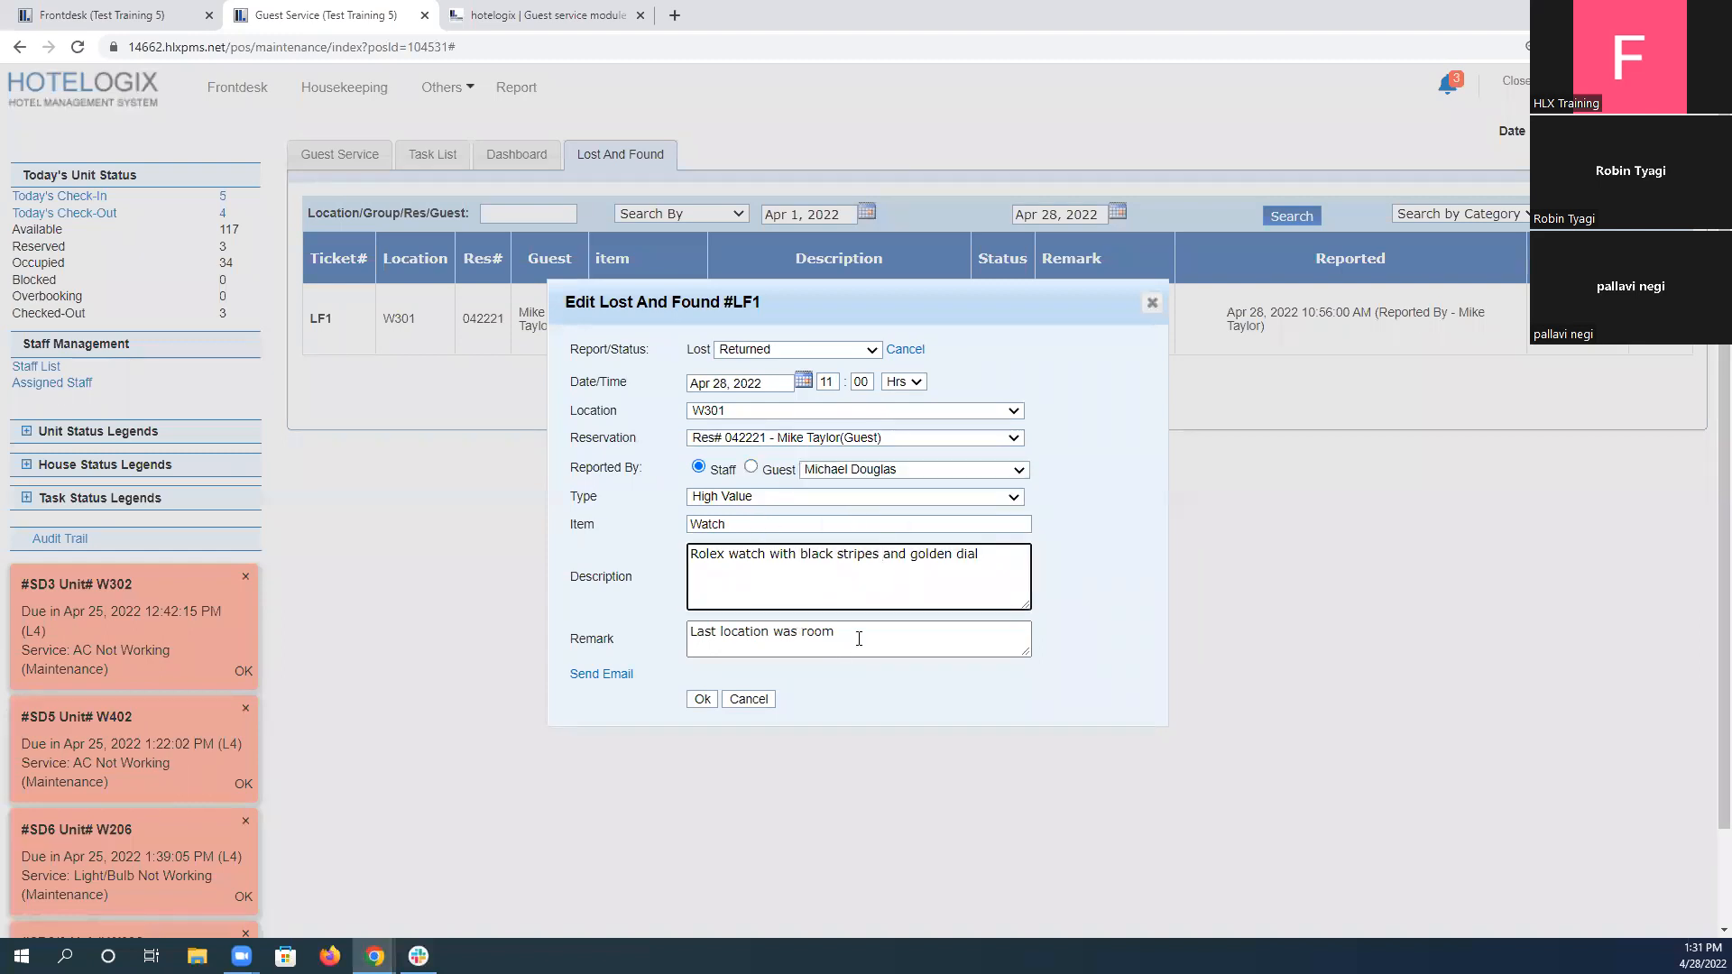
Add an email recipient to the returned watch ticket and fill in the saved Hotelogix address.
left_click(602, 675)
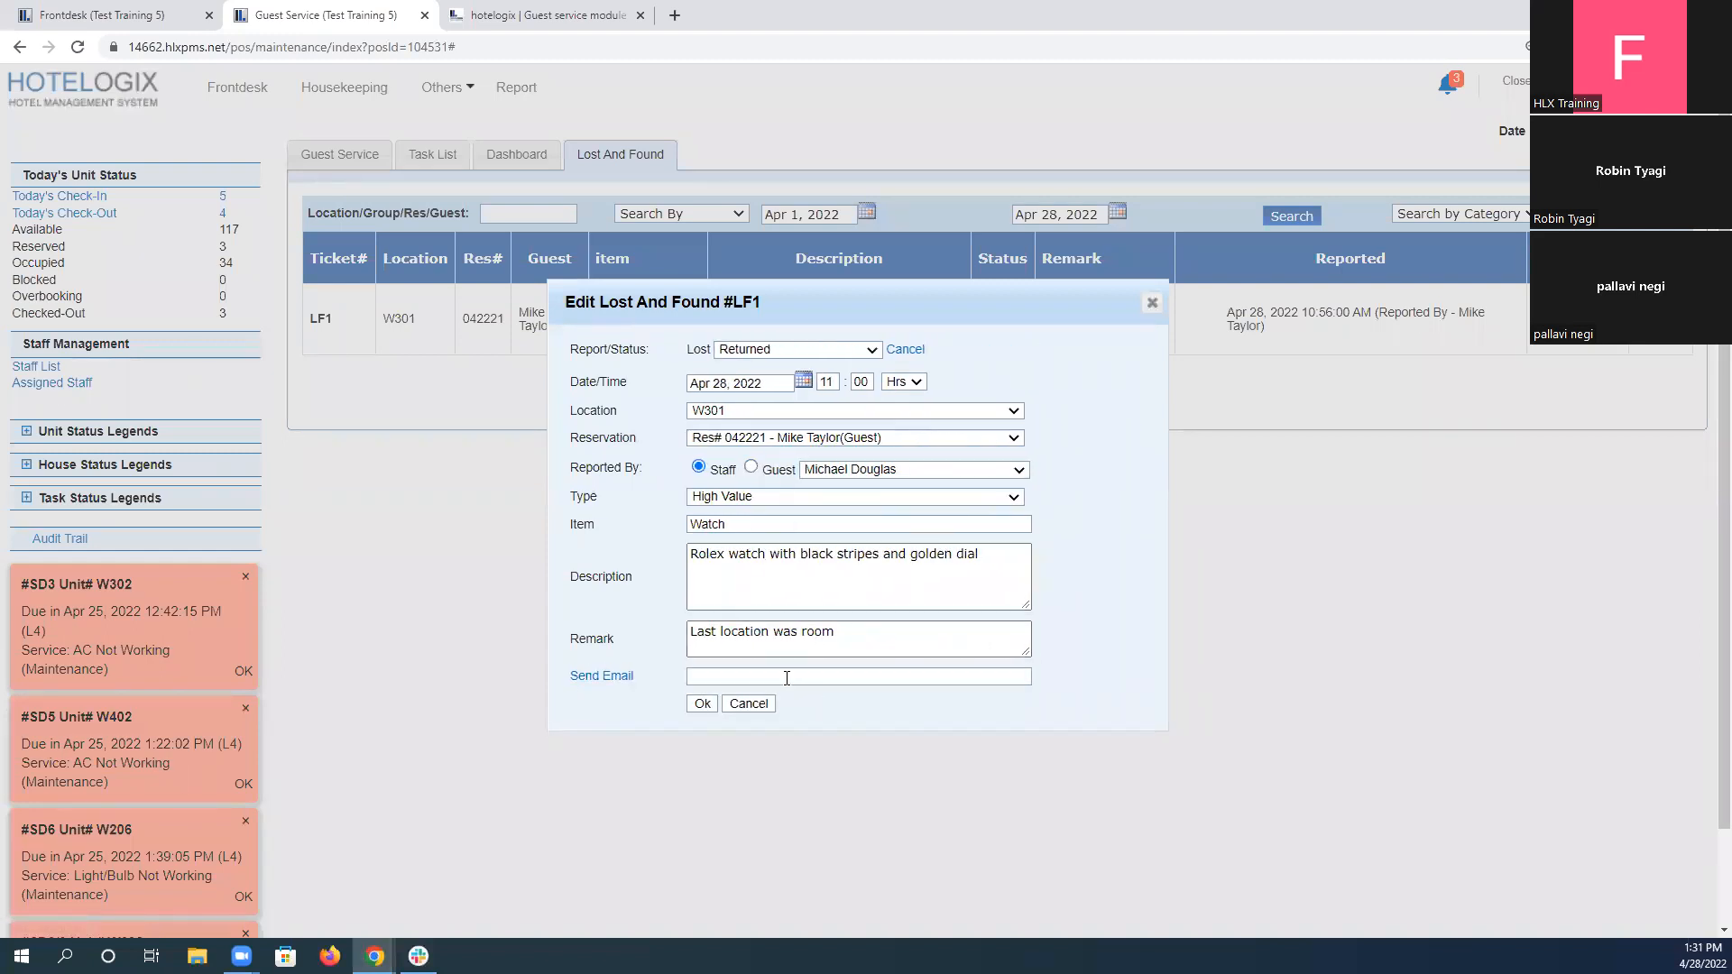
left_click(759, 676)
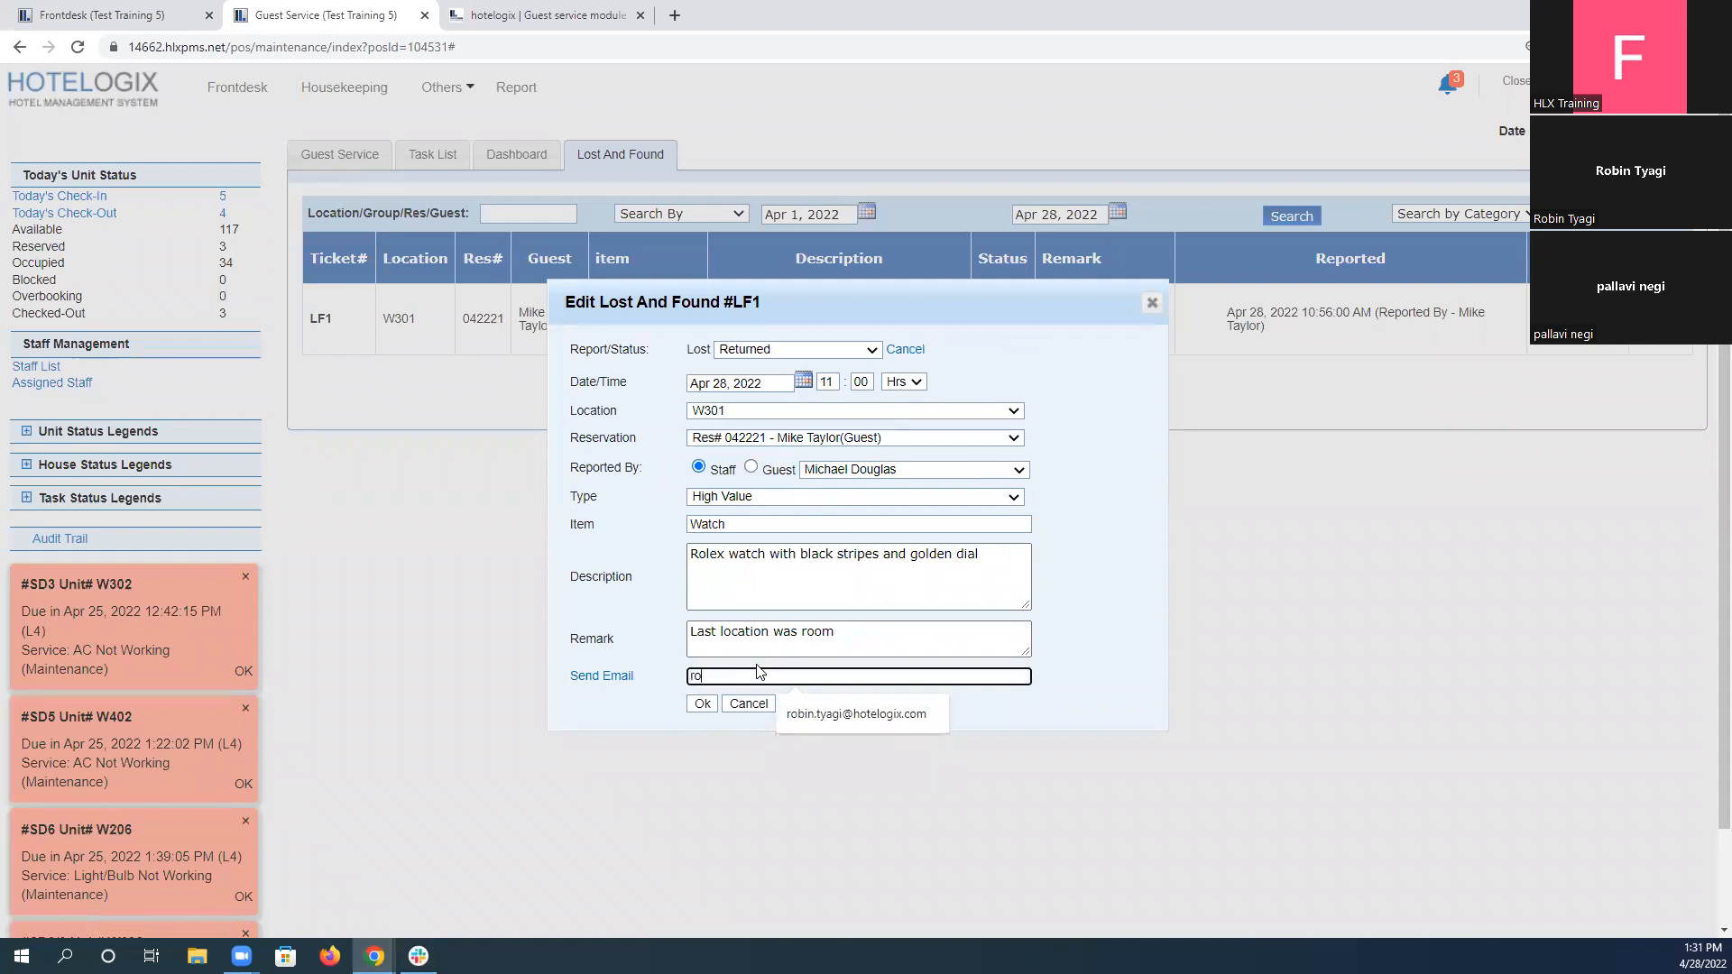
key("Down")
key("Return")
Replace the watch ticket's remark with "The courier is sent by the Hotel" and save the ticket.
key("shift+Tab")
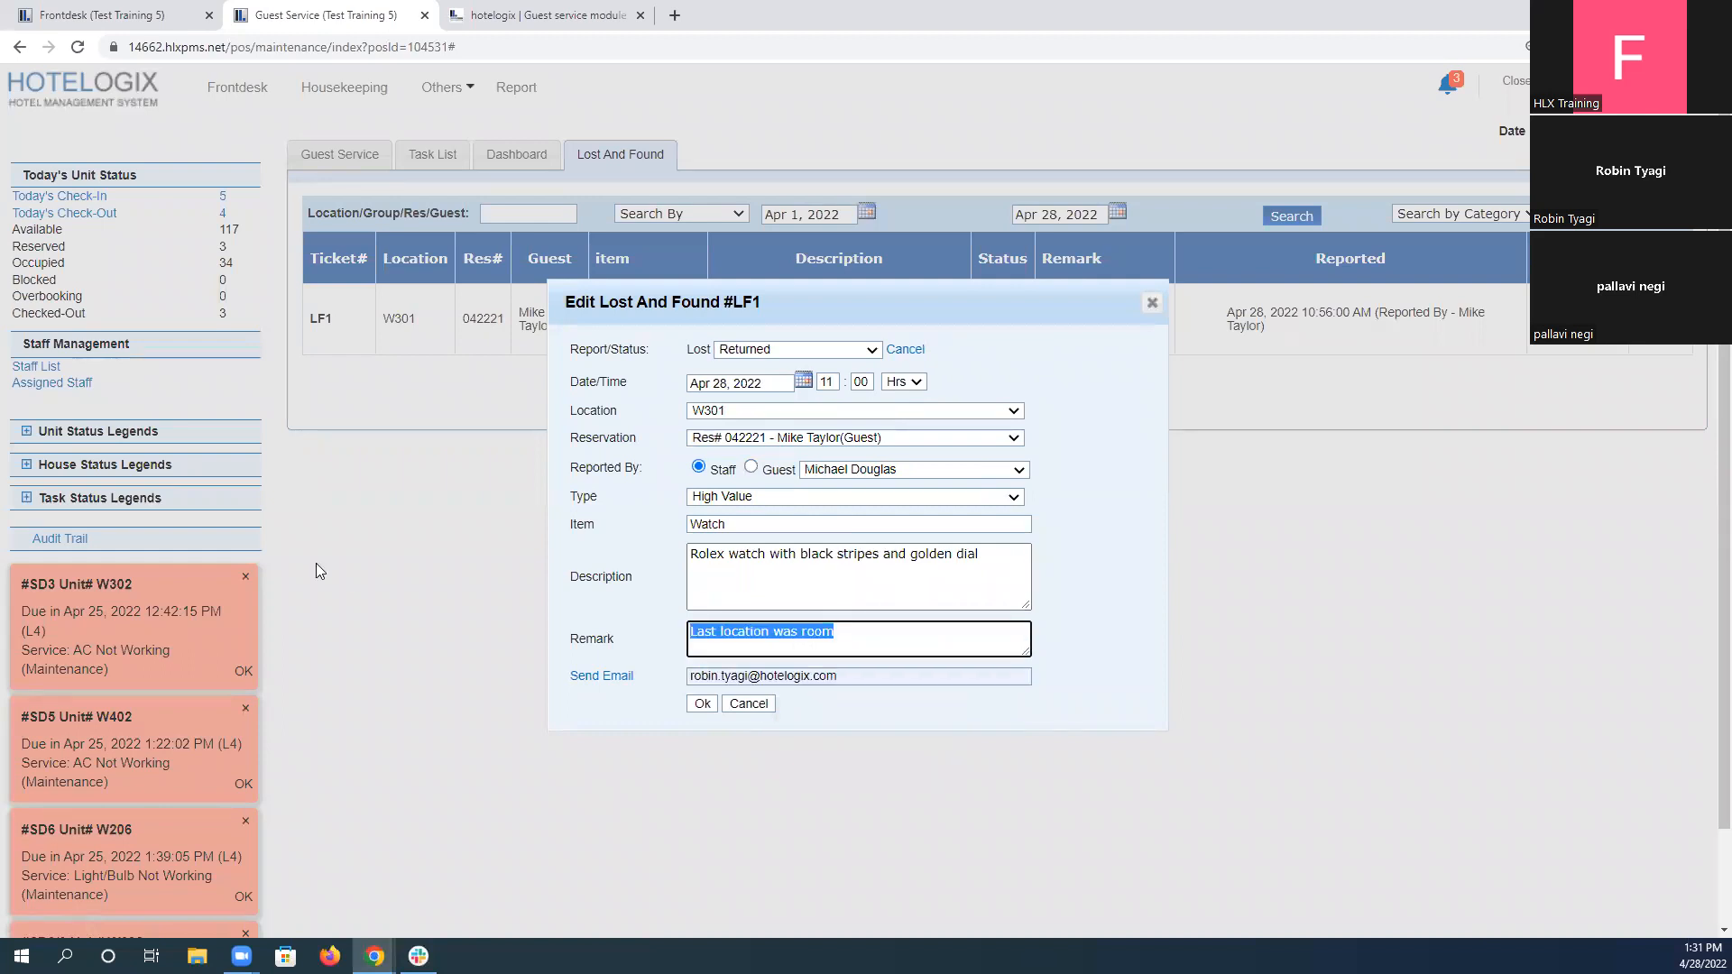
type("The courier is sent ")
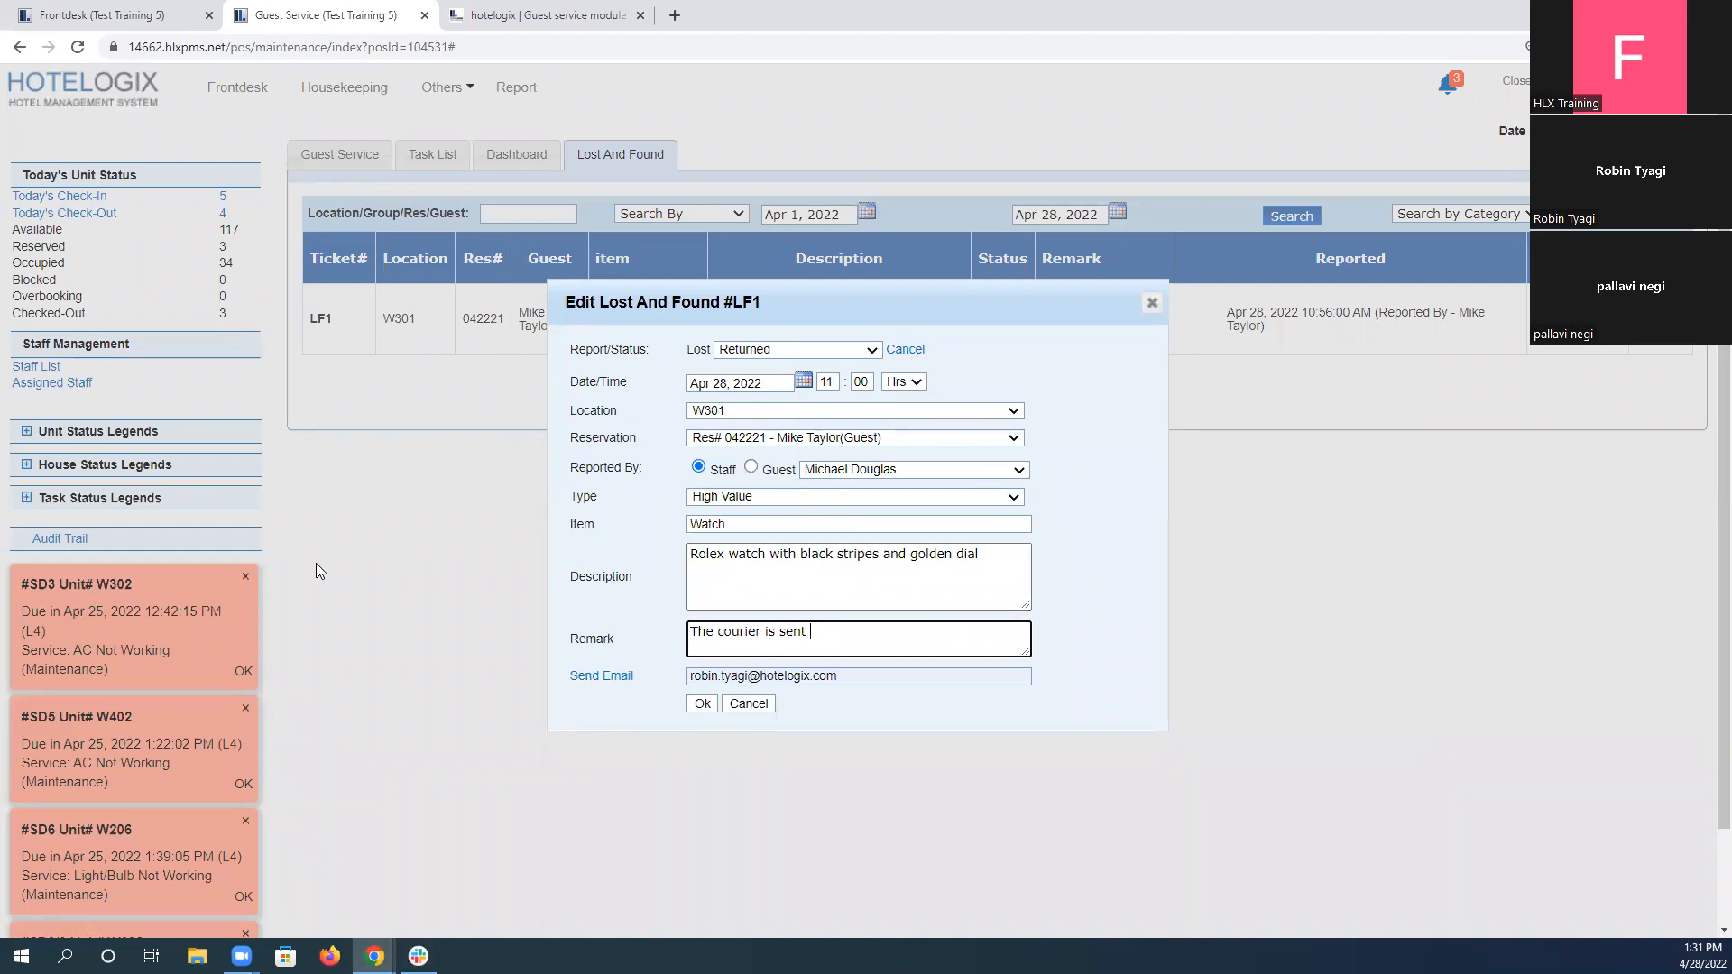
type("by the Hotel")
left_click(704, 705)
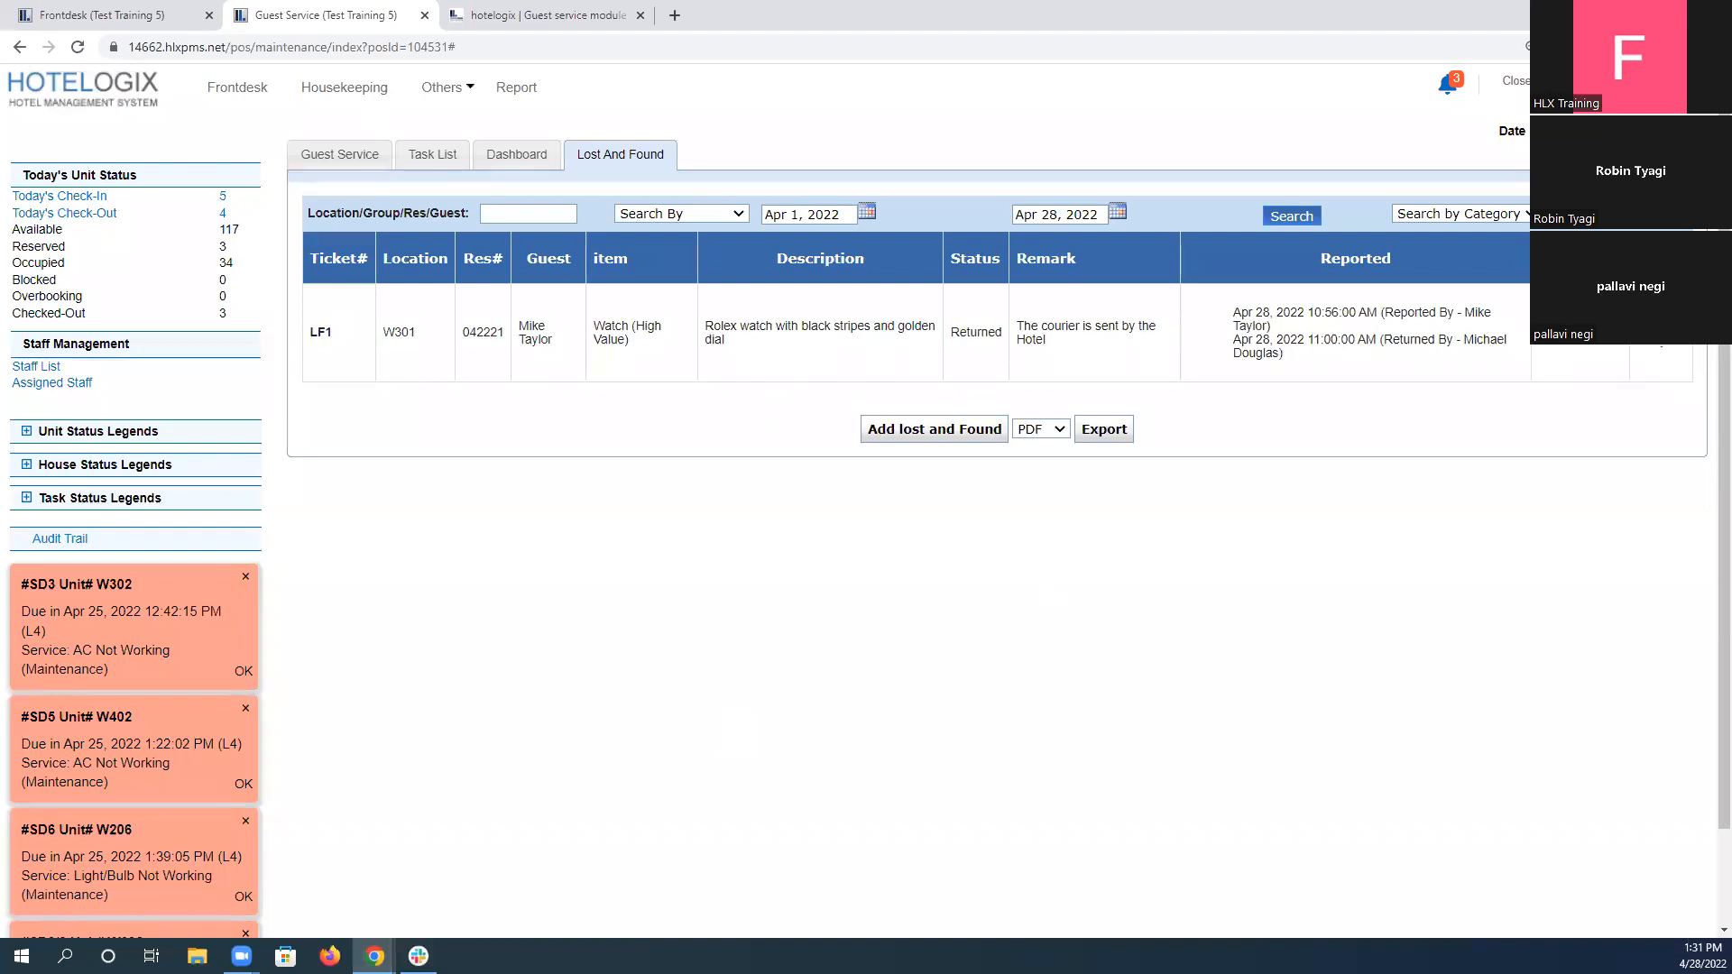
Examine the Reported details of the returned watch and the status notification emails for its ticket.
left_click_drag(1234, 312, 1345, 359)
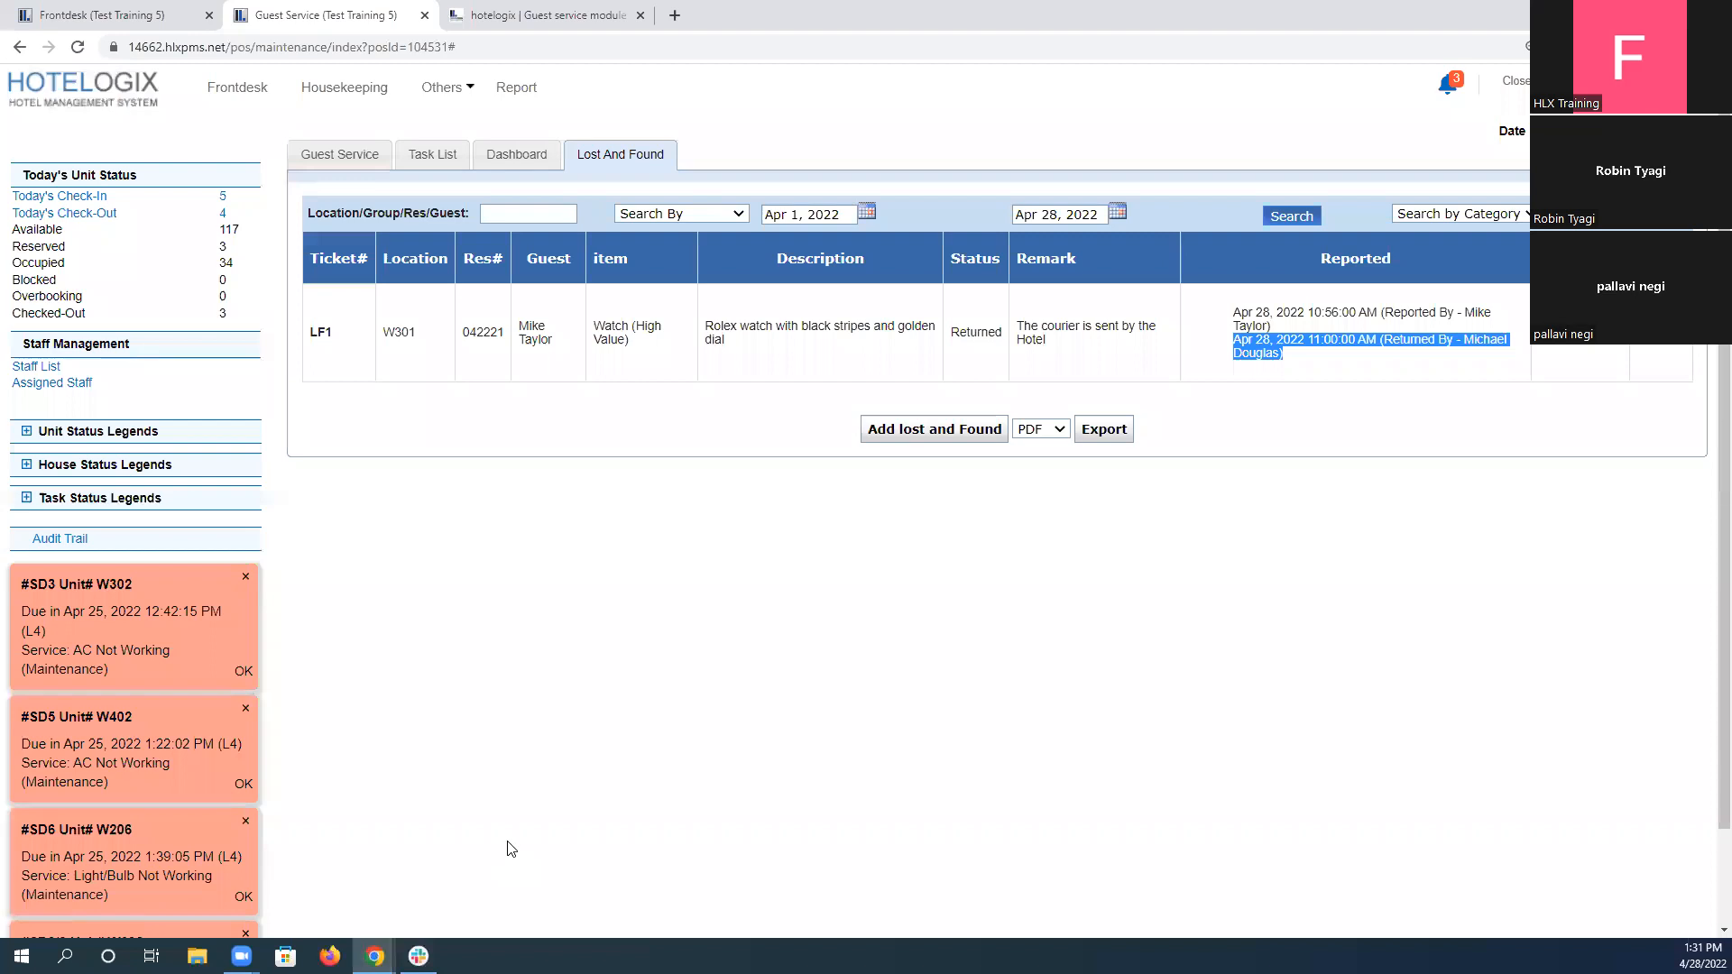
left_click(512, 849)
key("alt+Tab")
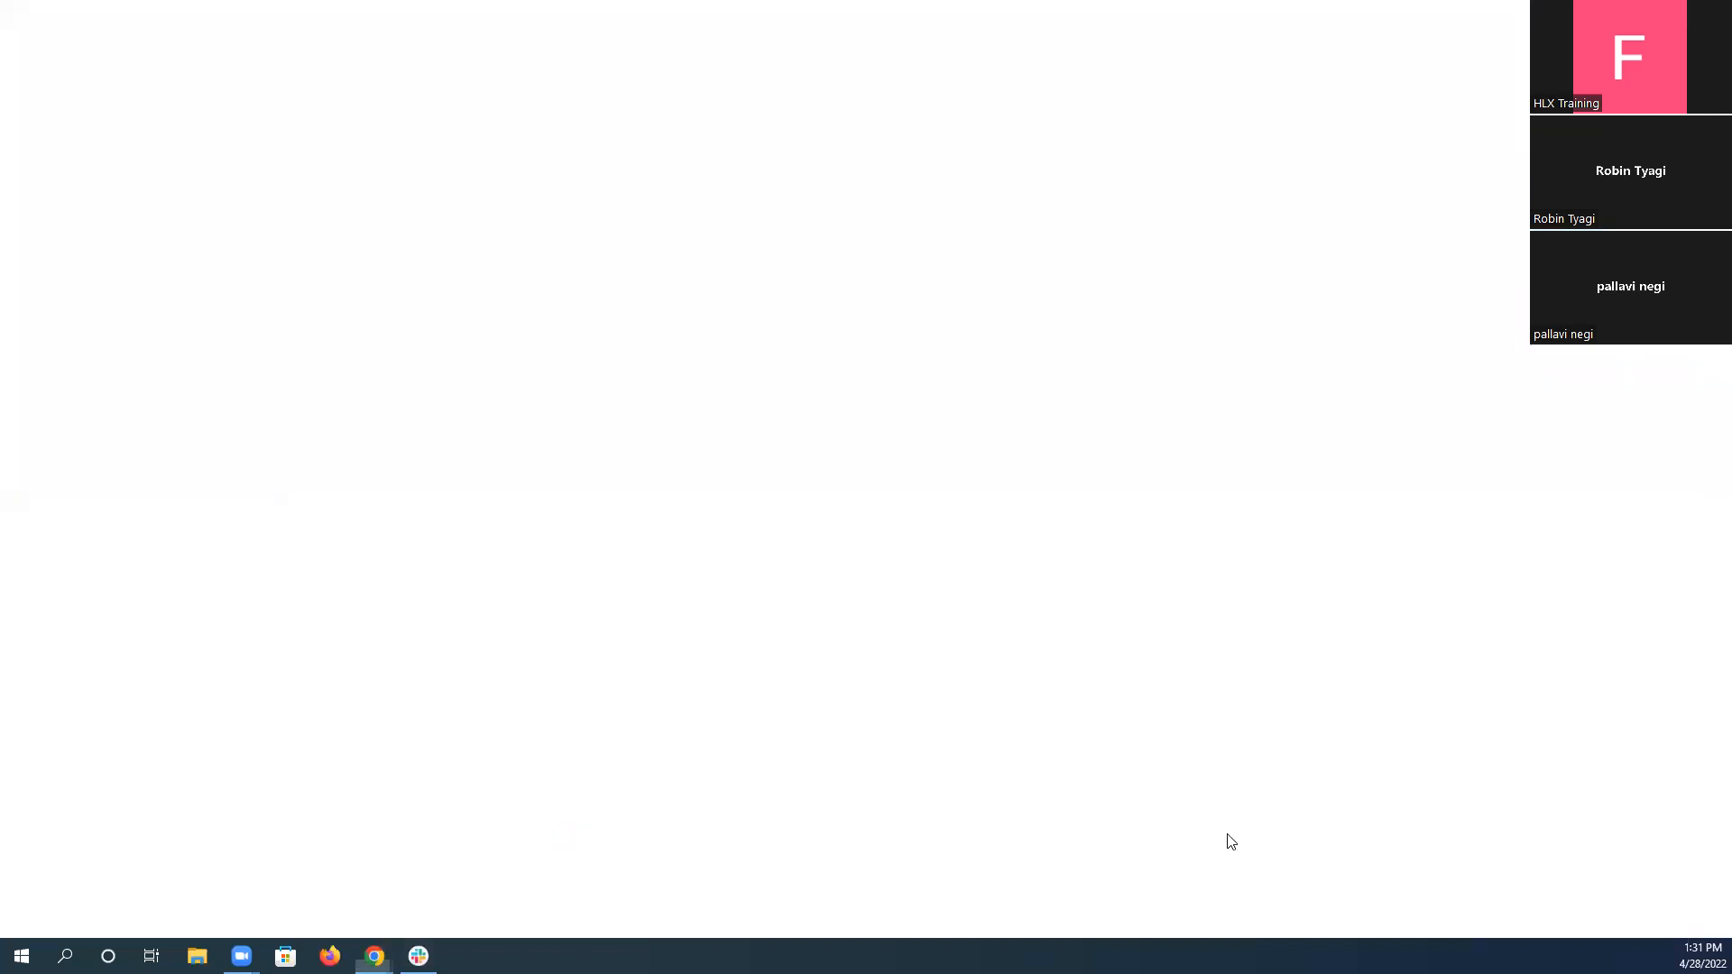
left_click(1648, 929)
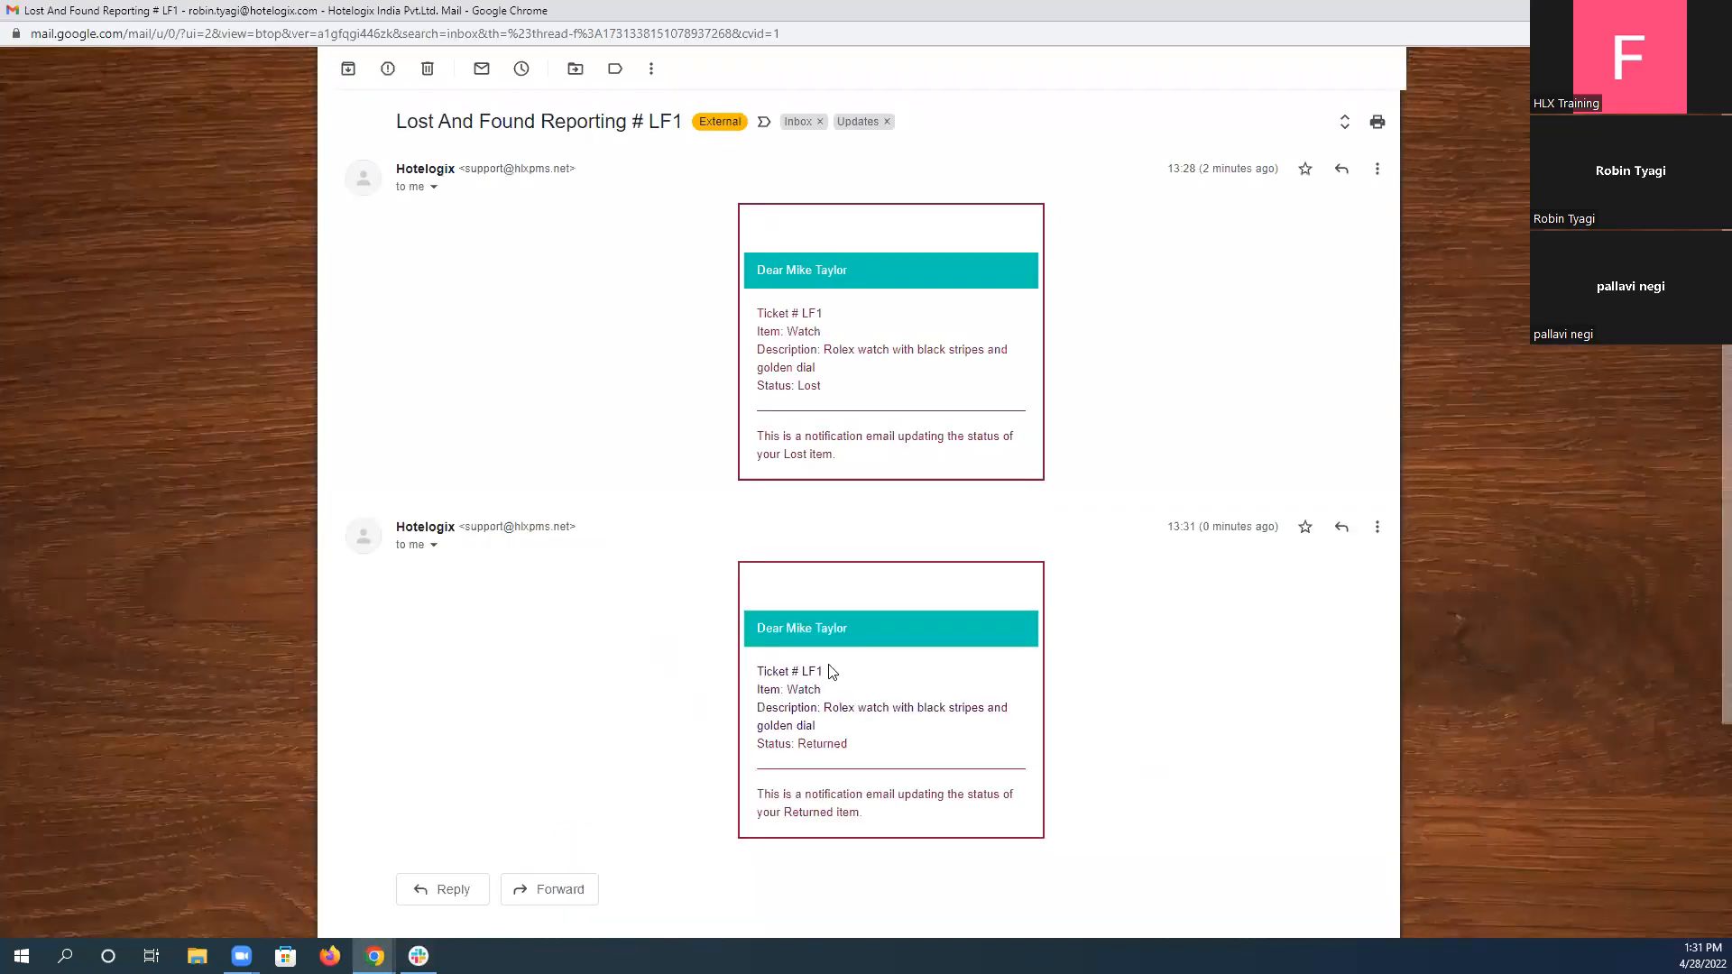
scroll(825, 672, "down", 2)
left_click_drag(807, 568, 924, 567)
left_click(818, 535)
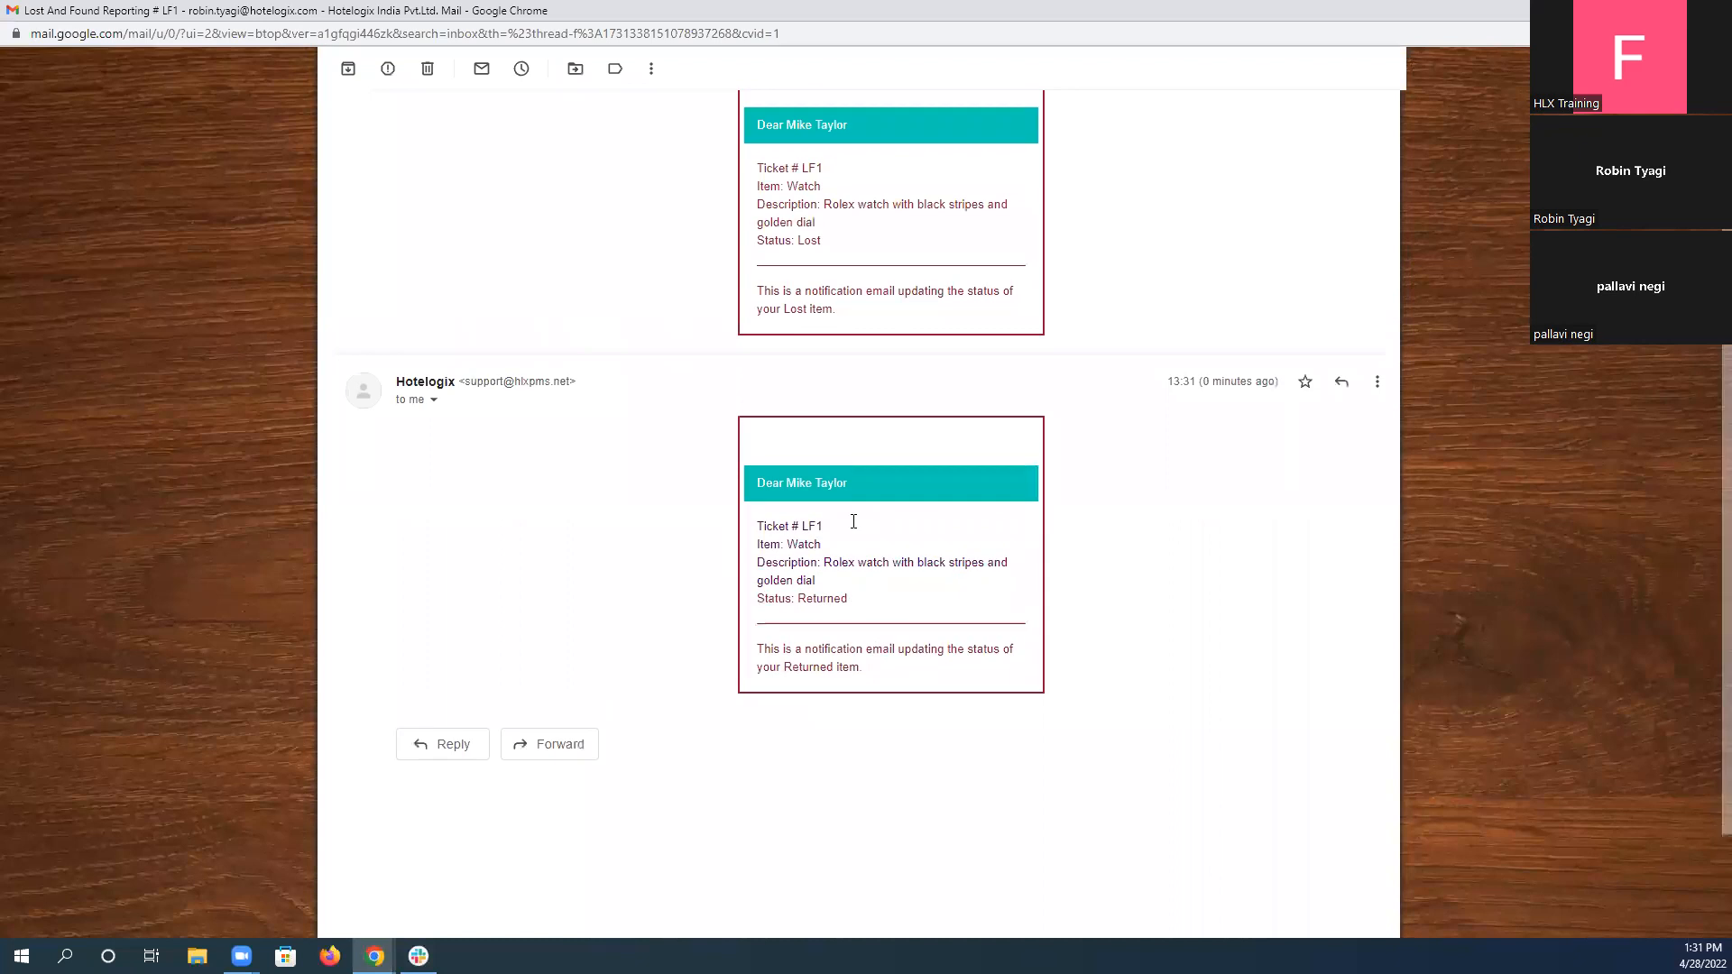
scroll(843, 509, "up", 2)
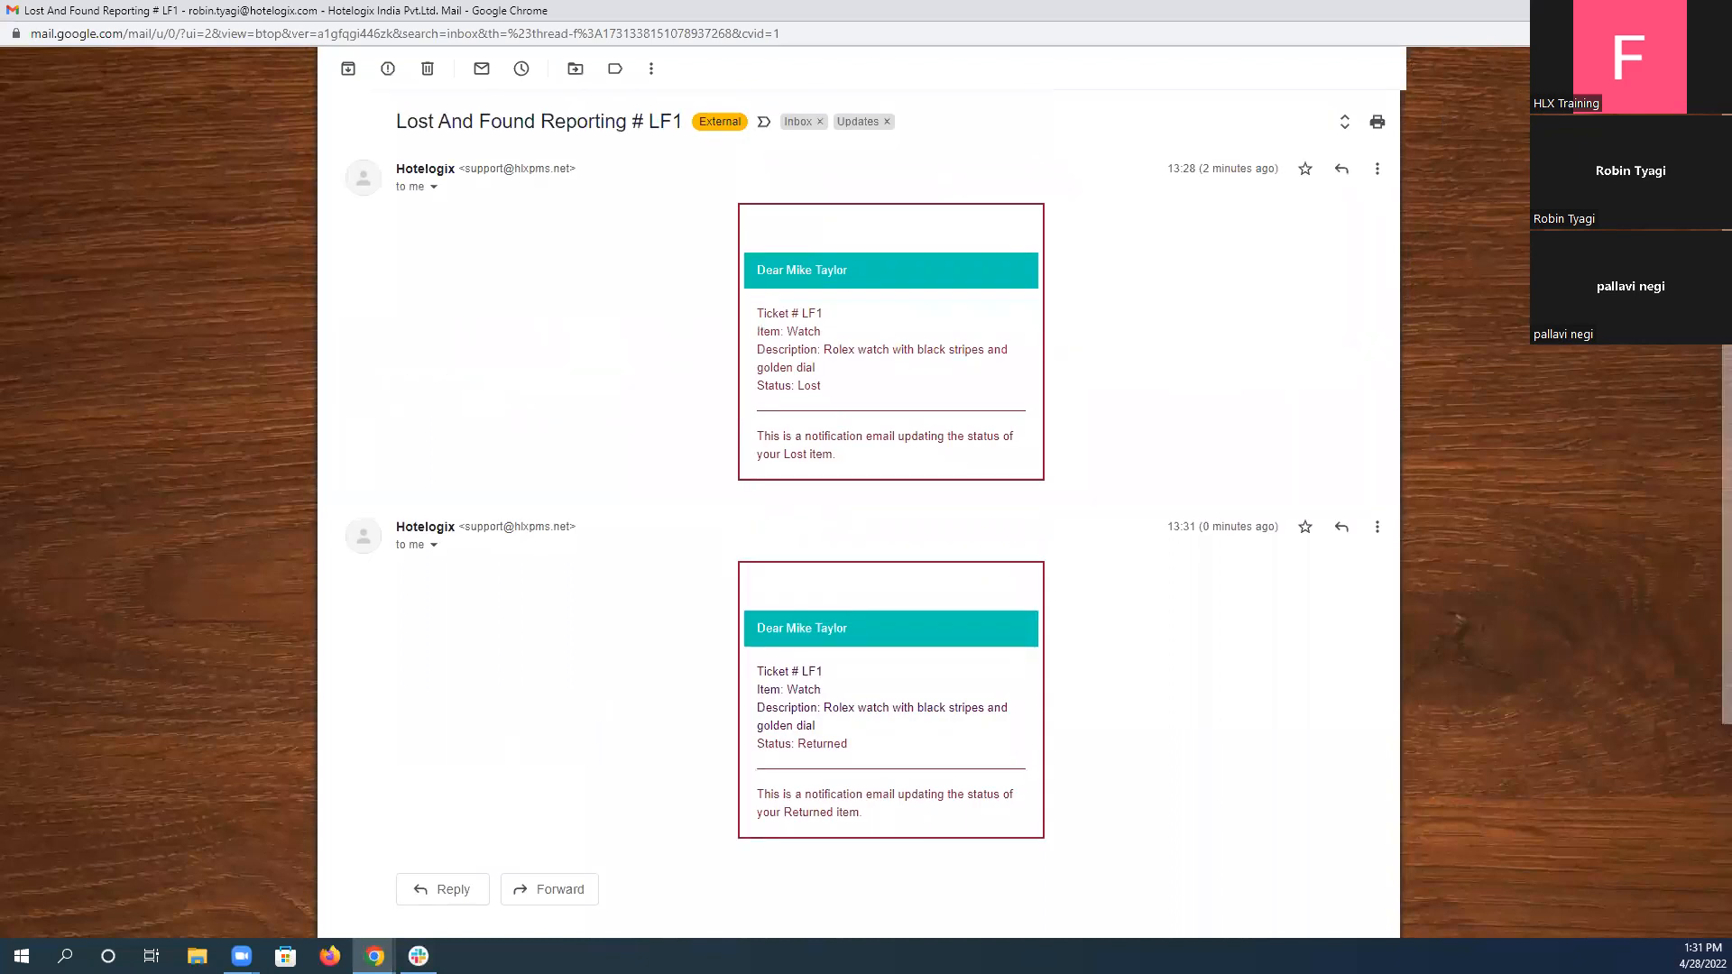
key("alt+Tab")
left_click(1353, 361)
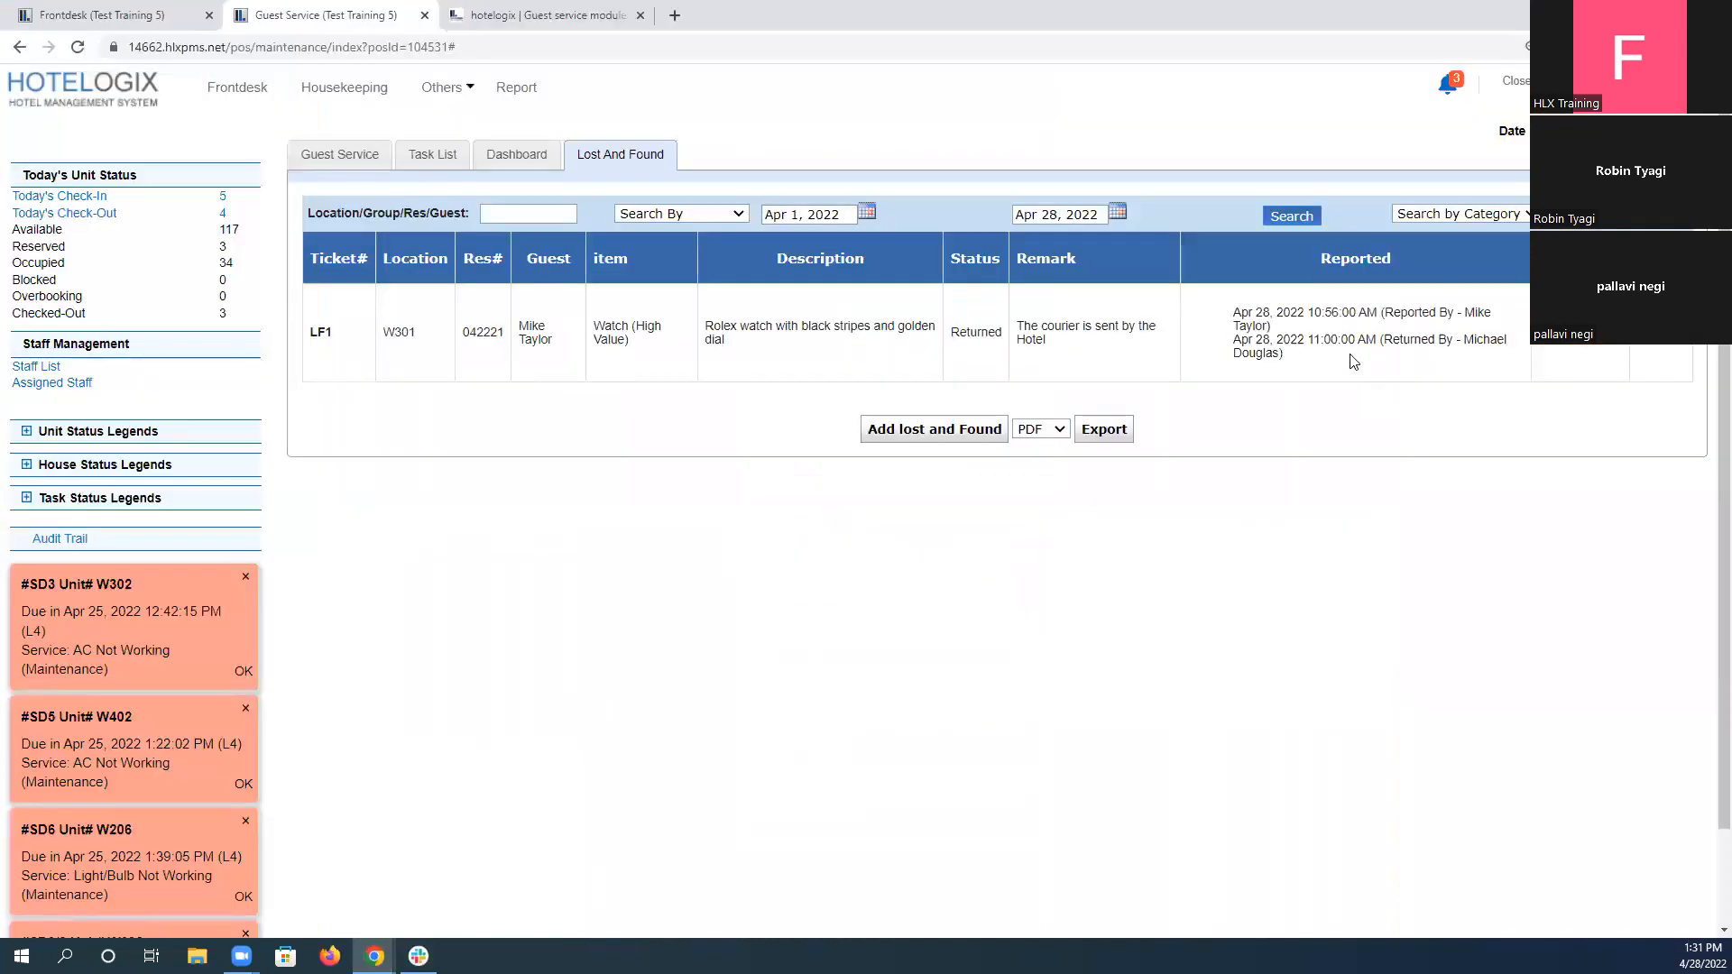
Return to L&F Scenario 2 in the assignment and enter "Completed" as its answer.
left_click(559, 14)
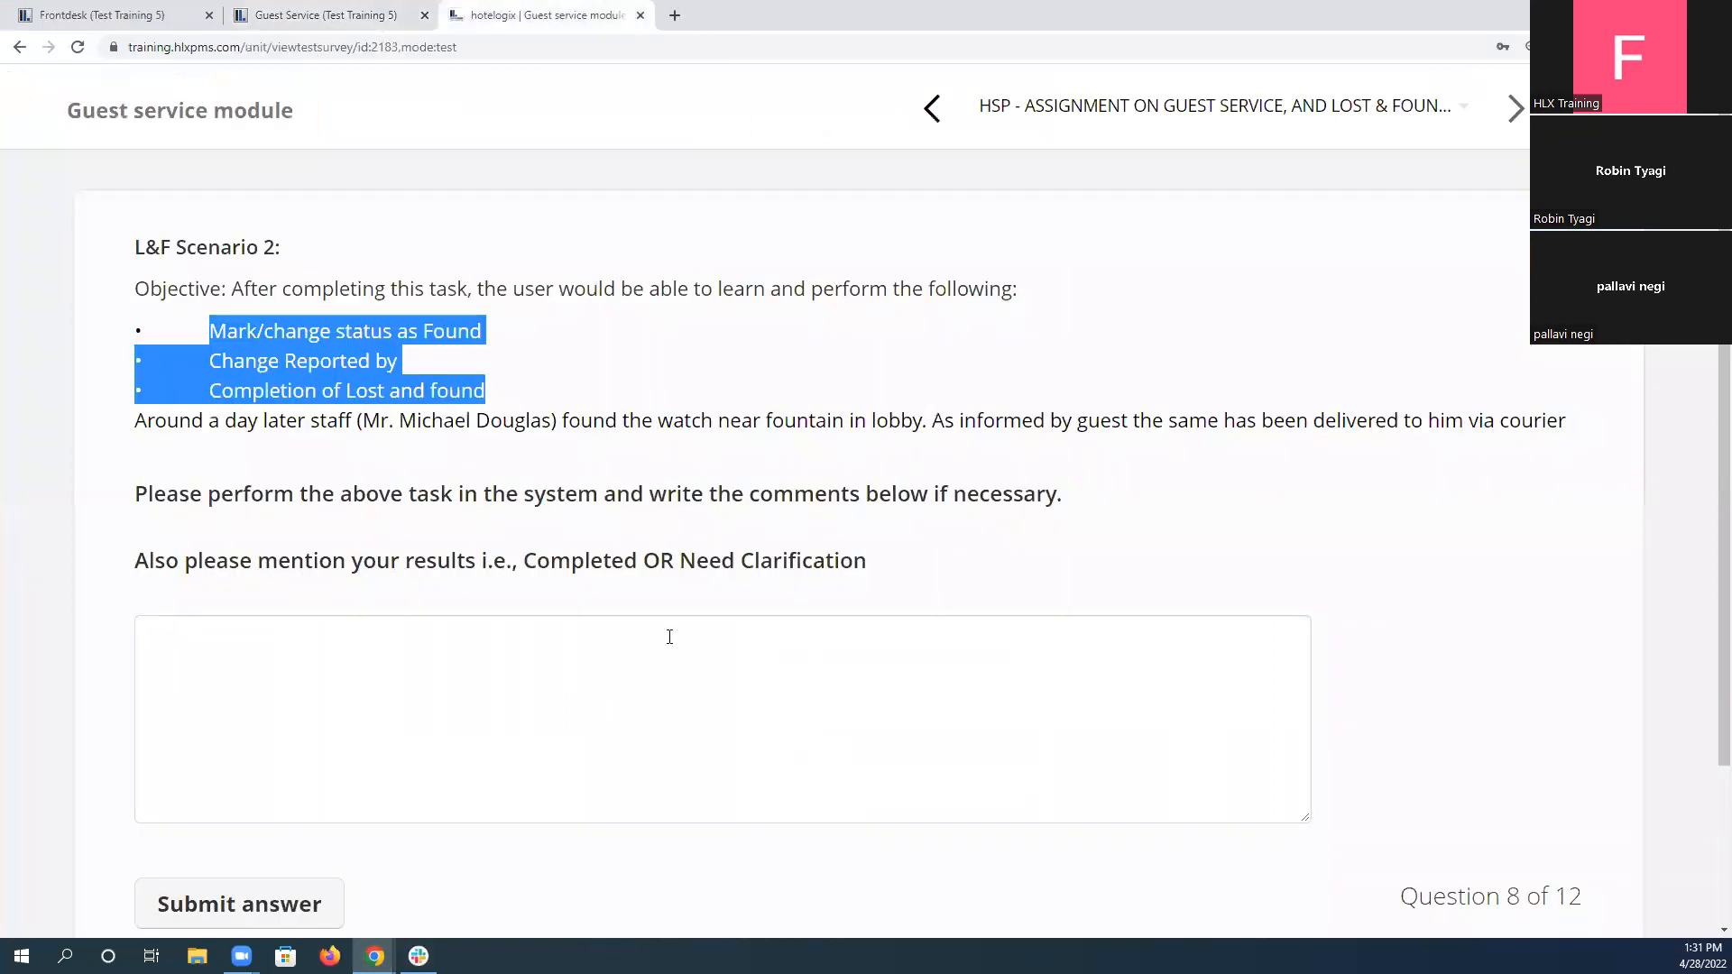
left_click(1018, 517)
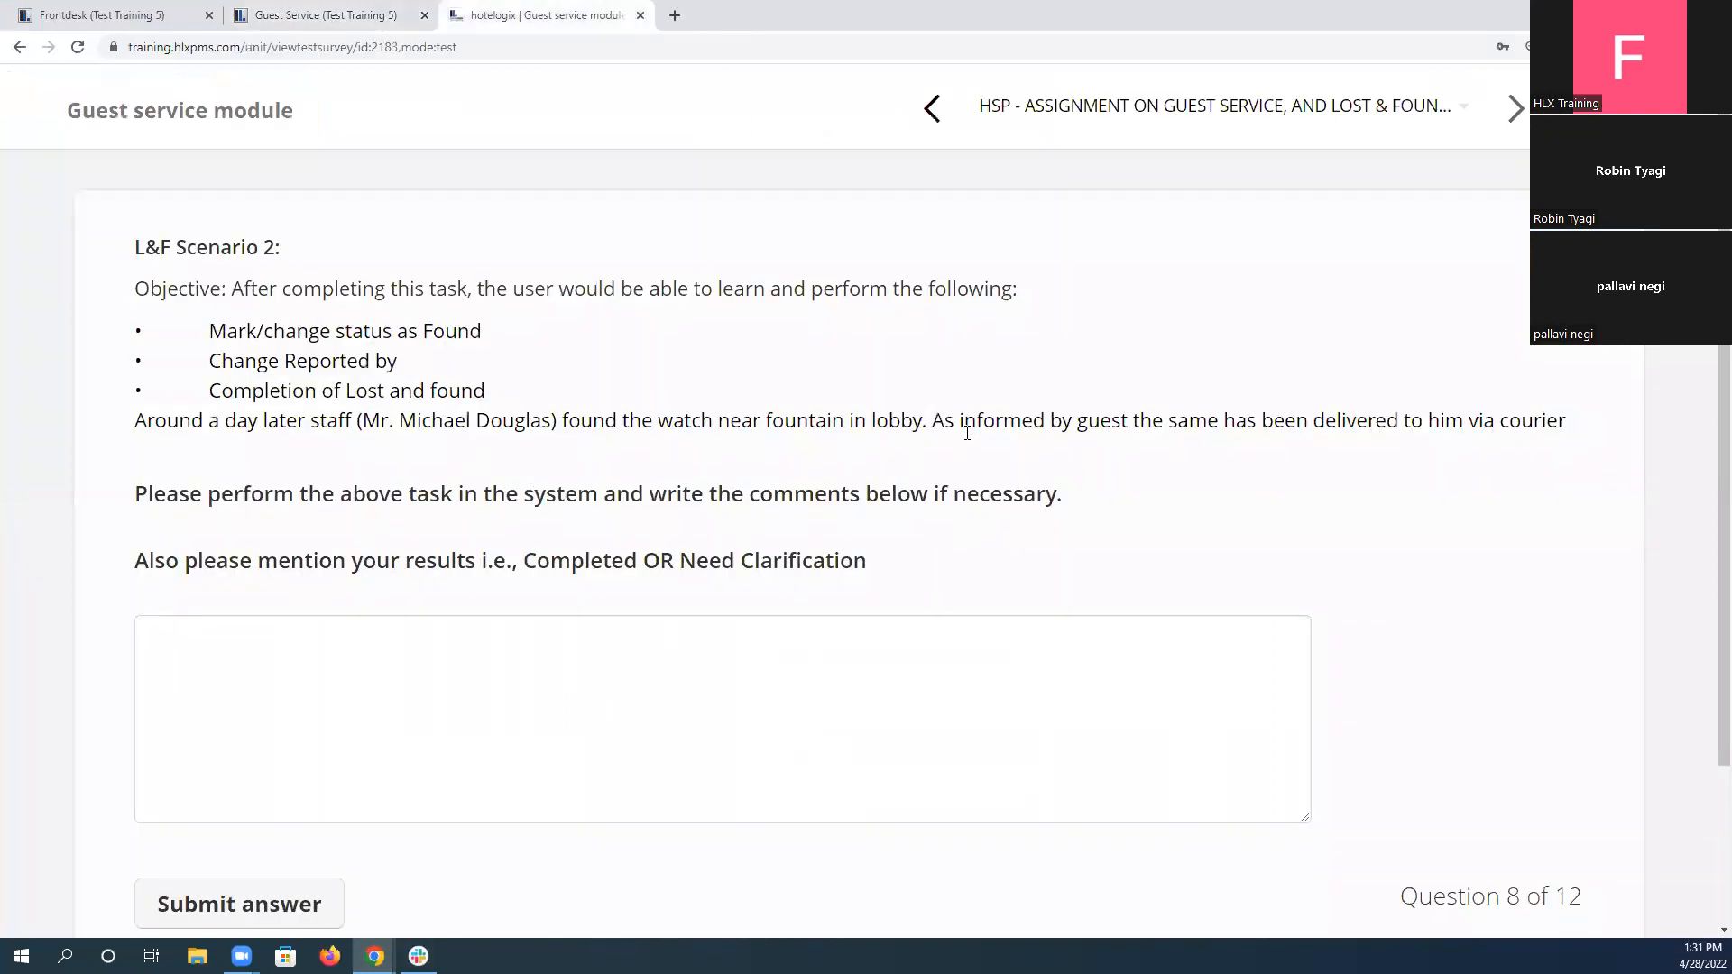
left_click_drag(206, 391, 512, 390)
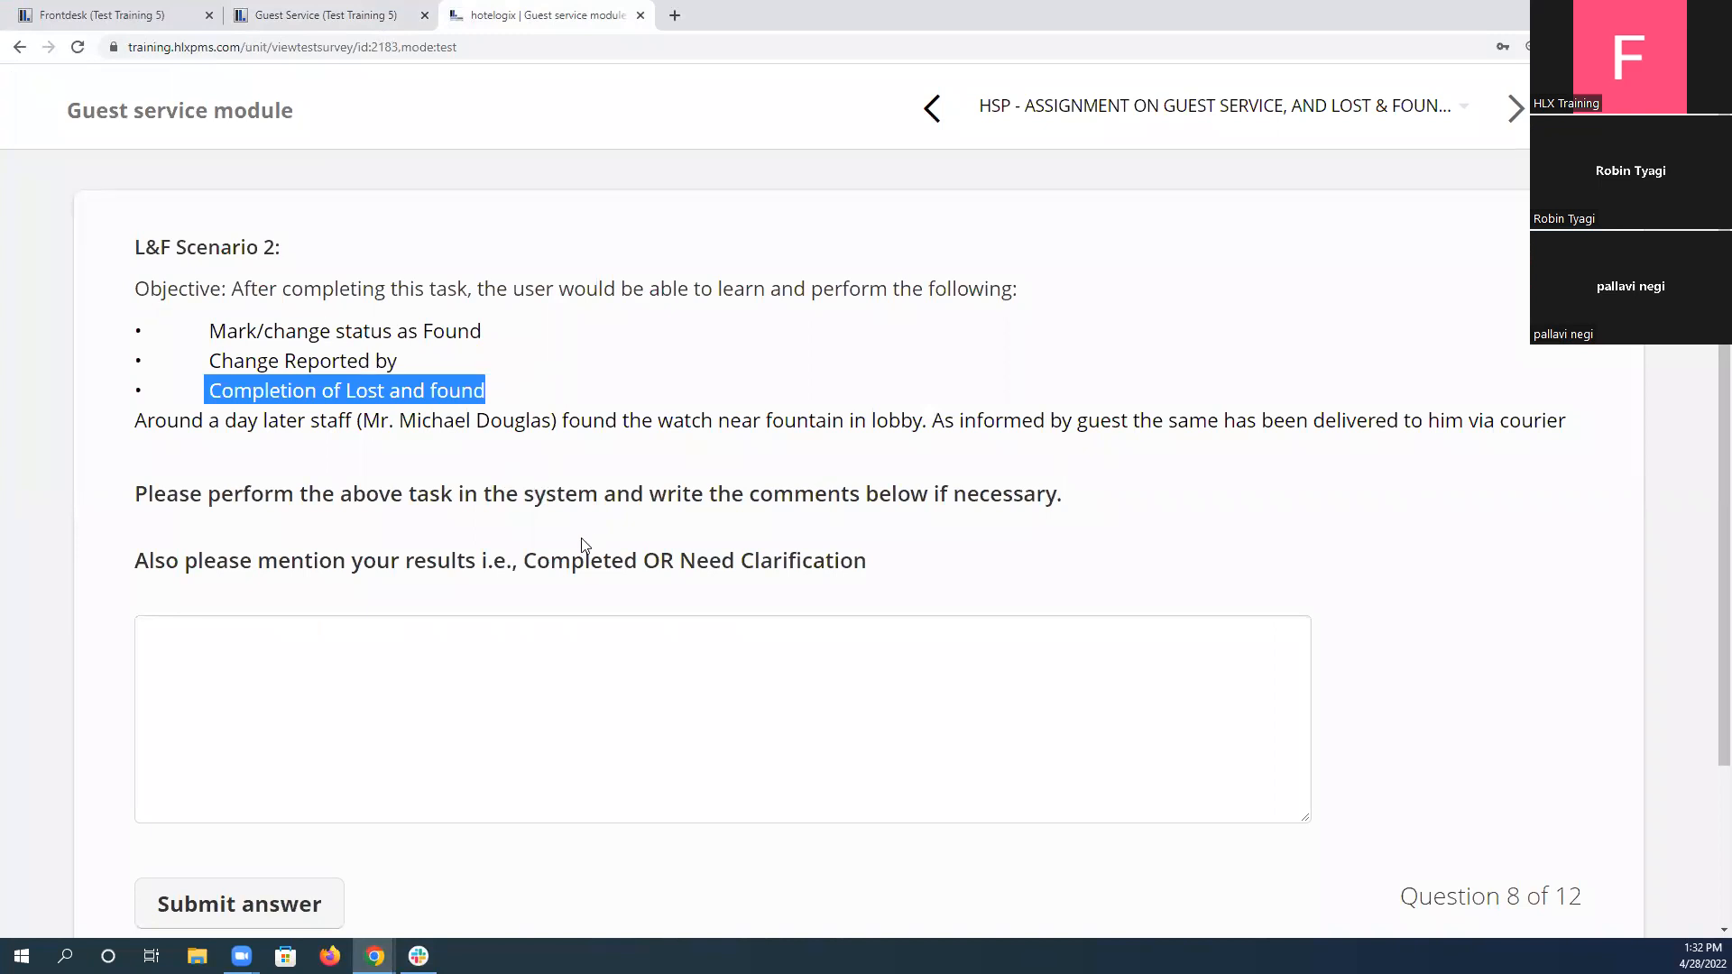
double_click(587, 561)
key("ctrl+c")
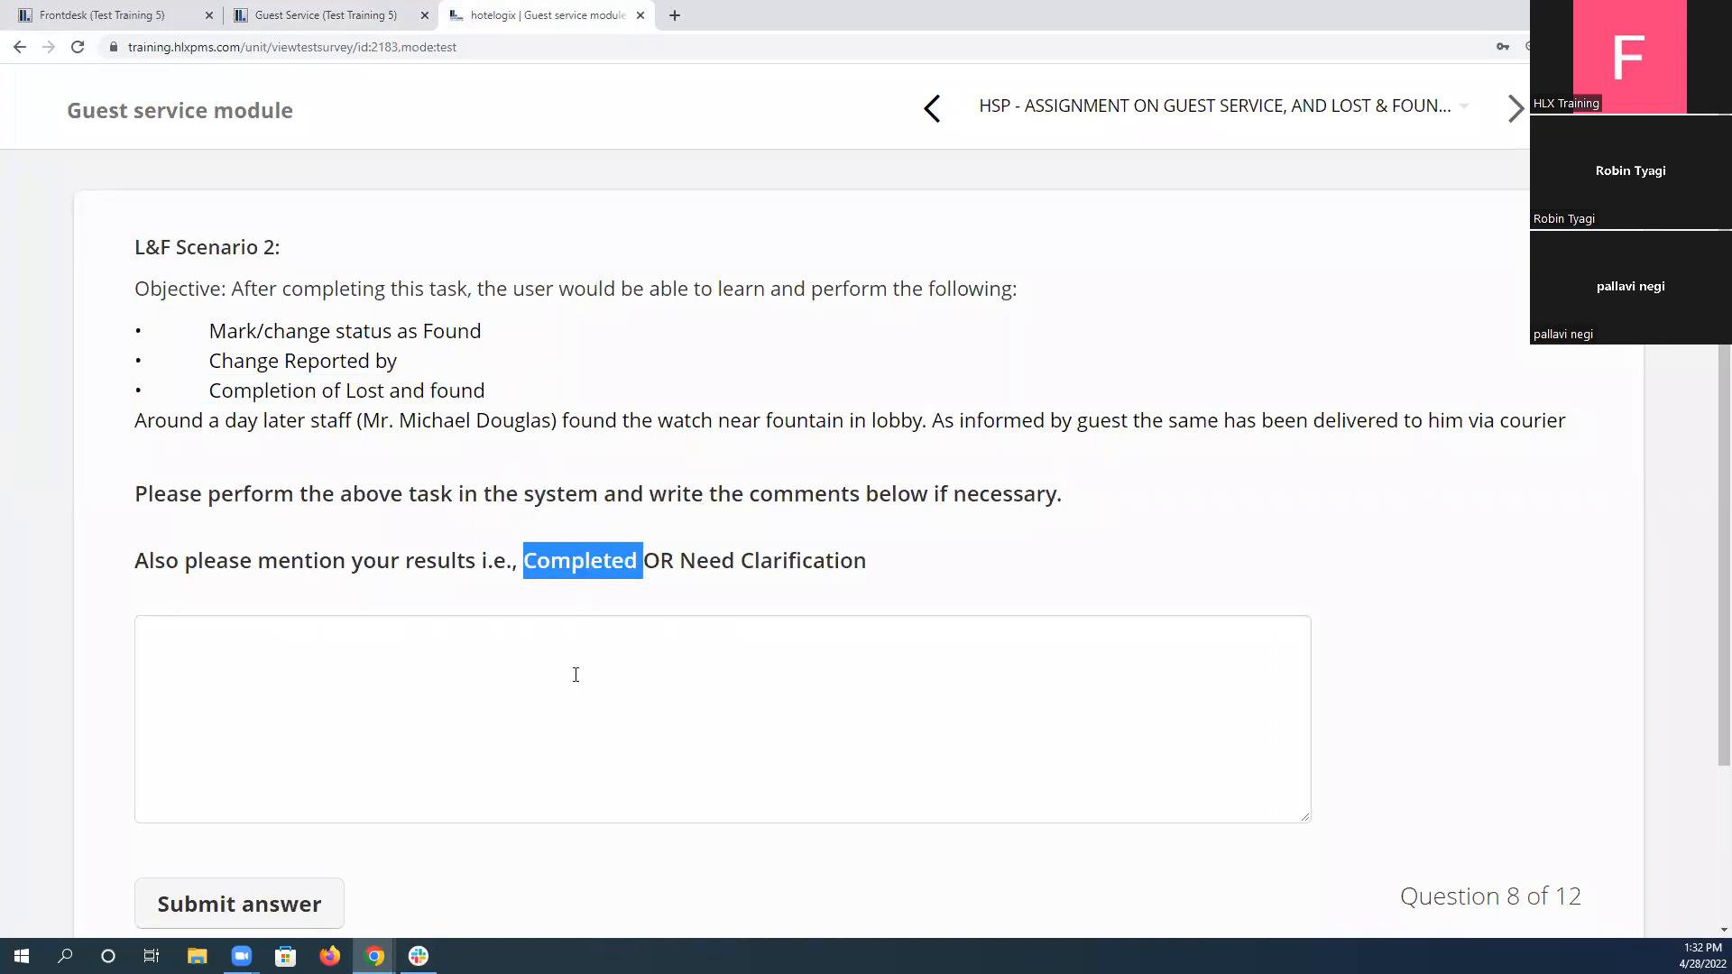
left_click(576, 672)
key("ctrl+v")
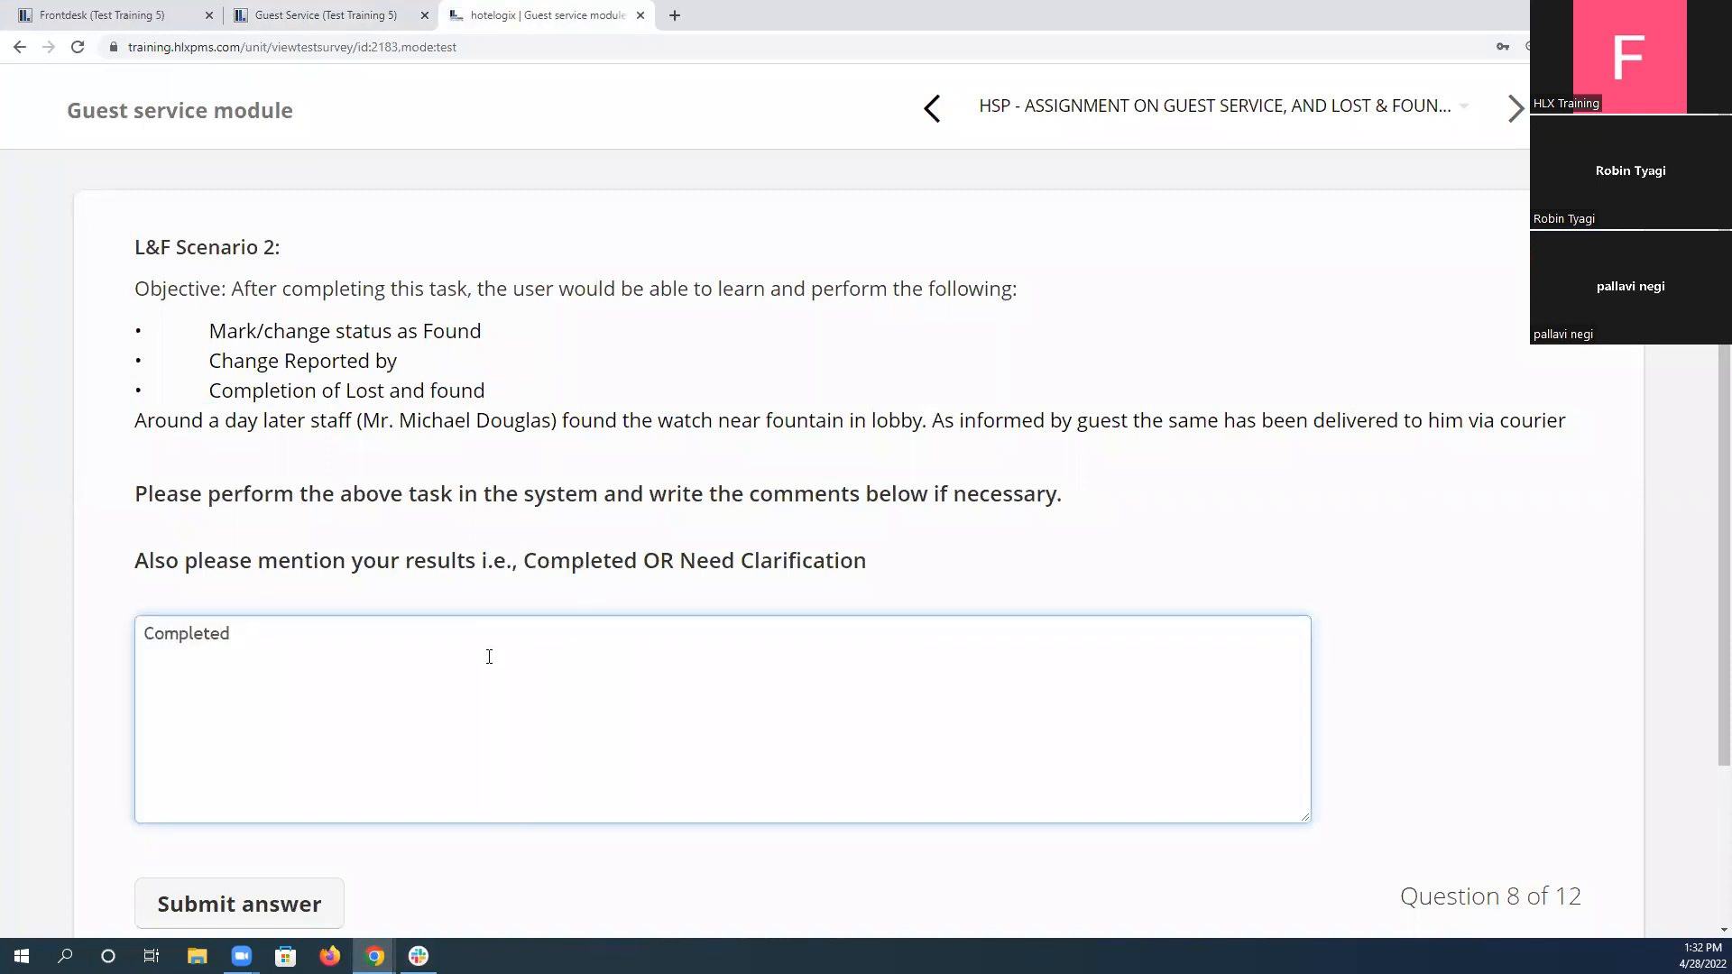
Submit the L&F Scenario 2 answer and read the L&F Scenario 3 task about the missing champagne bottle.
scroll(488, 657, "down", 2)
left_click(251, 735)
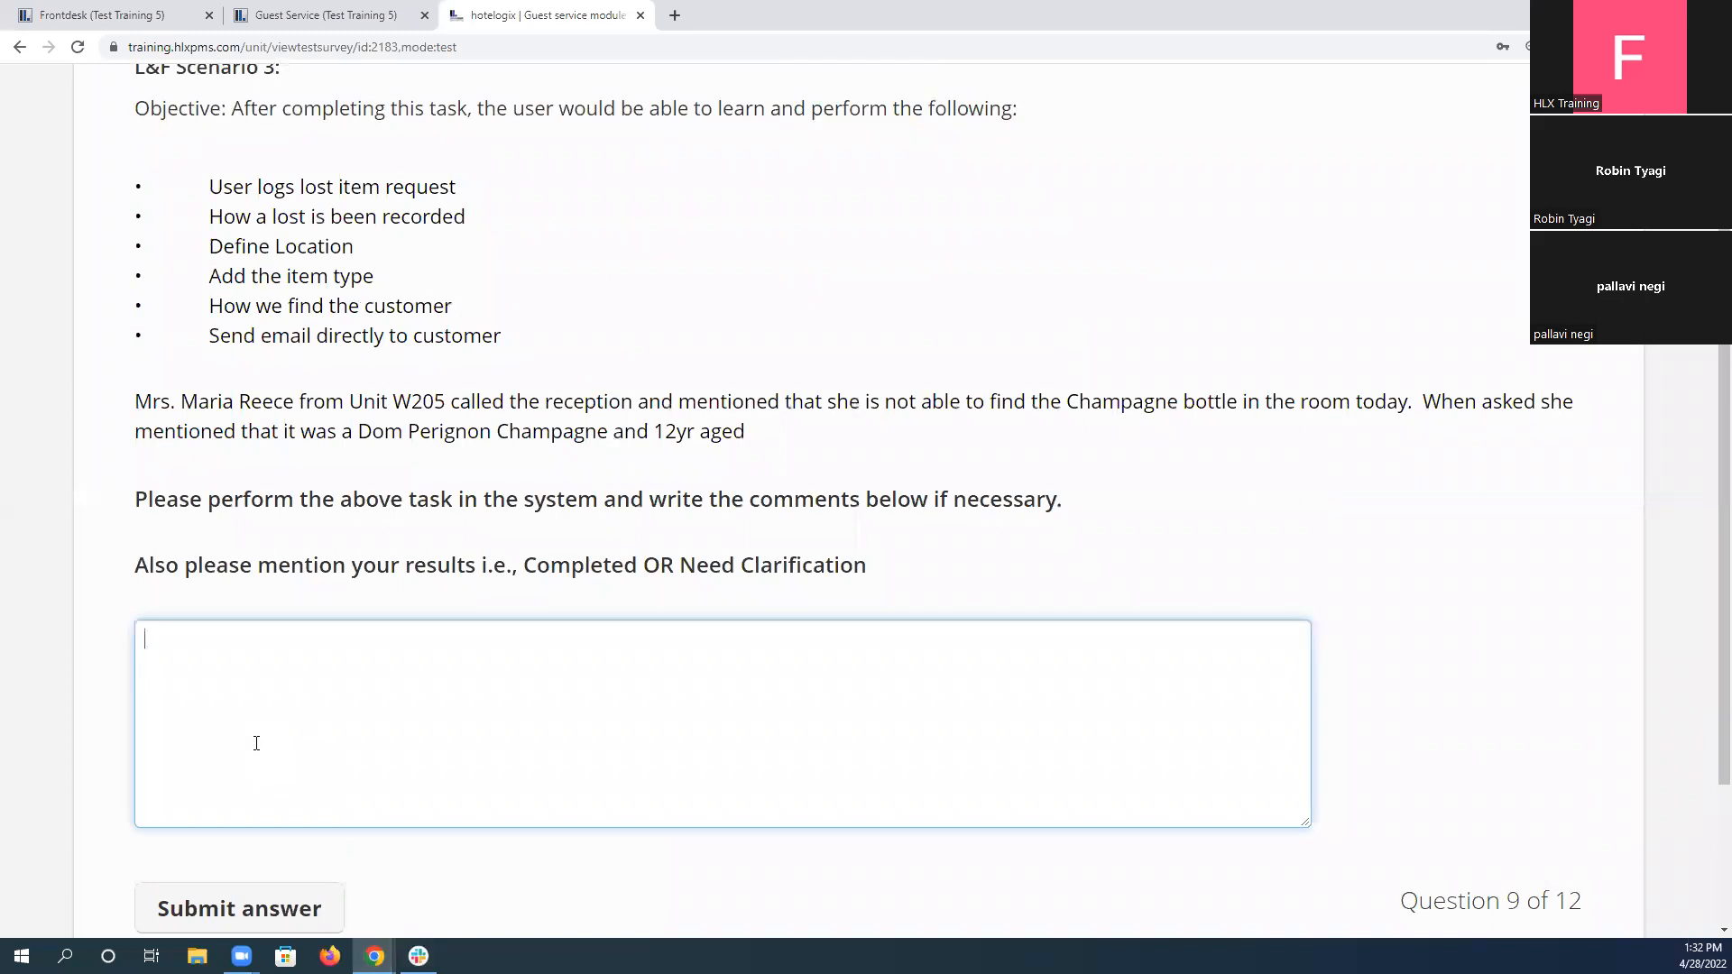
scroll(343, 667, "up", 2)
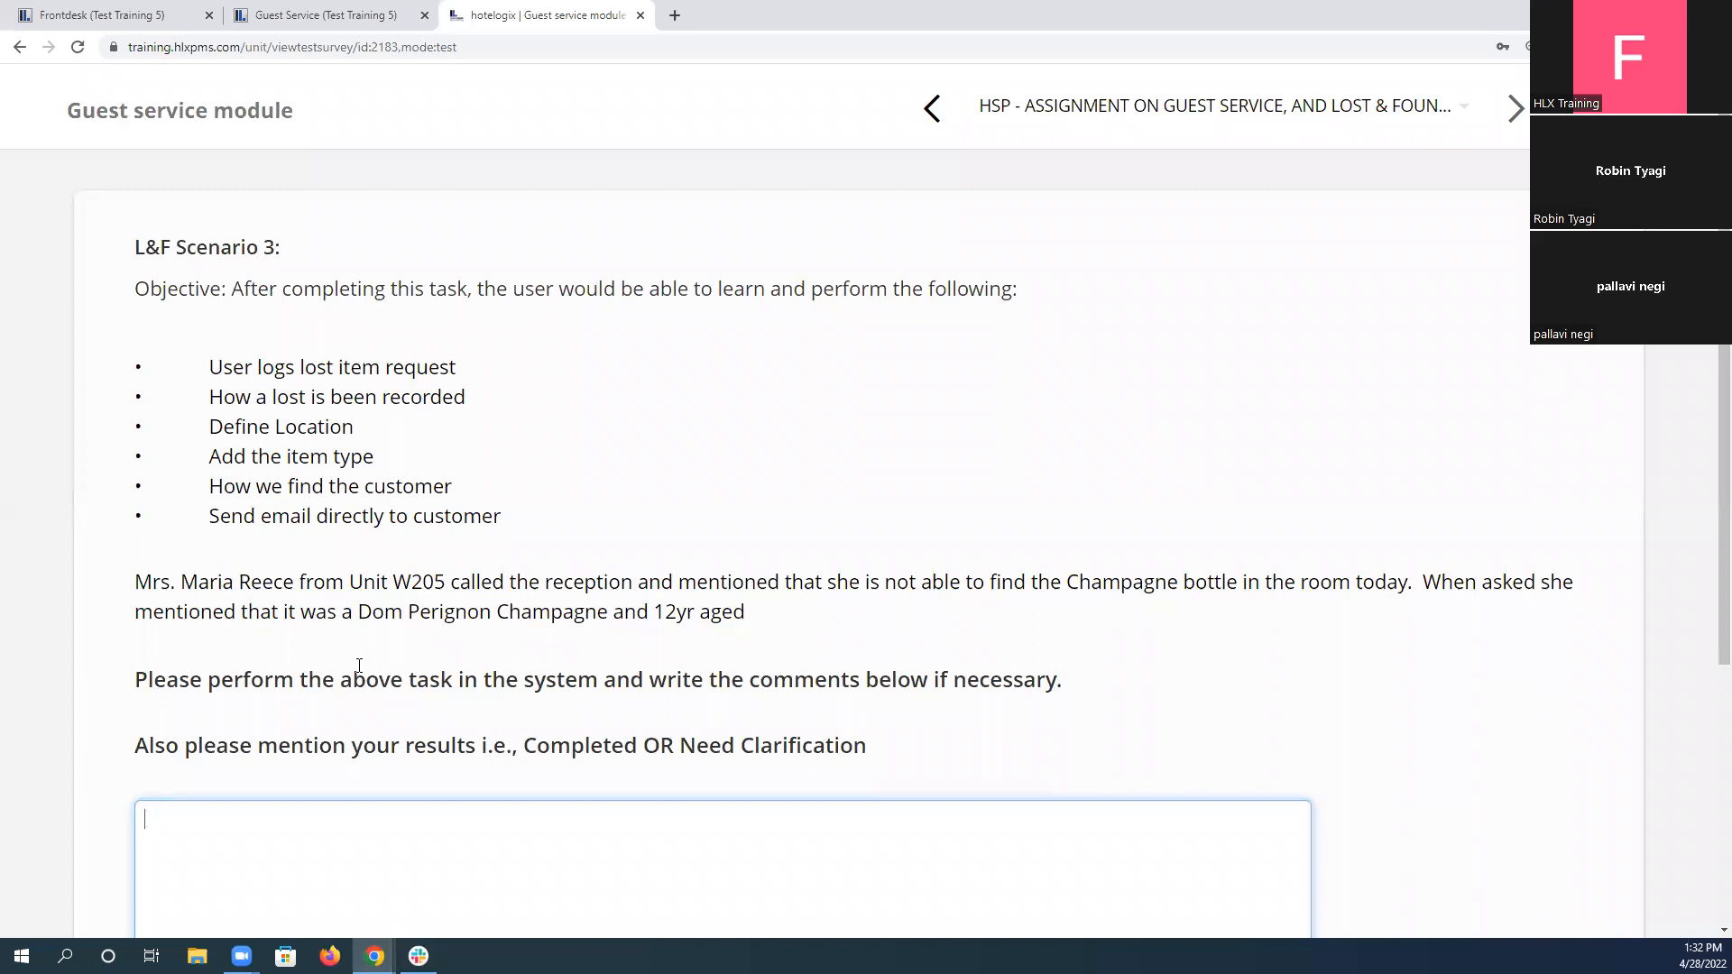
left_click_drag(136, 582, 778, 640)
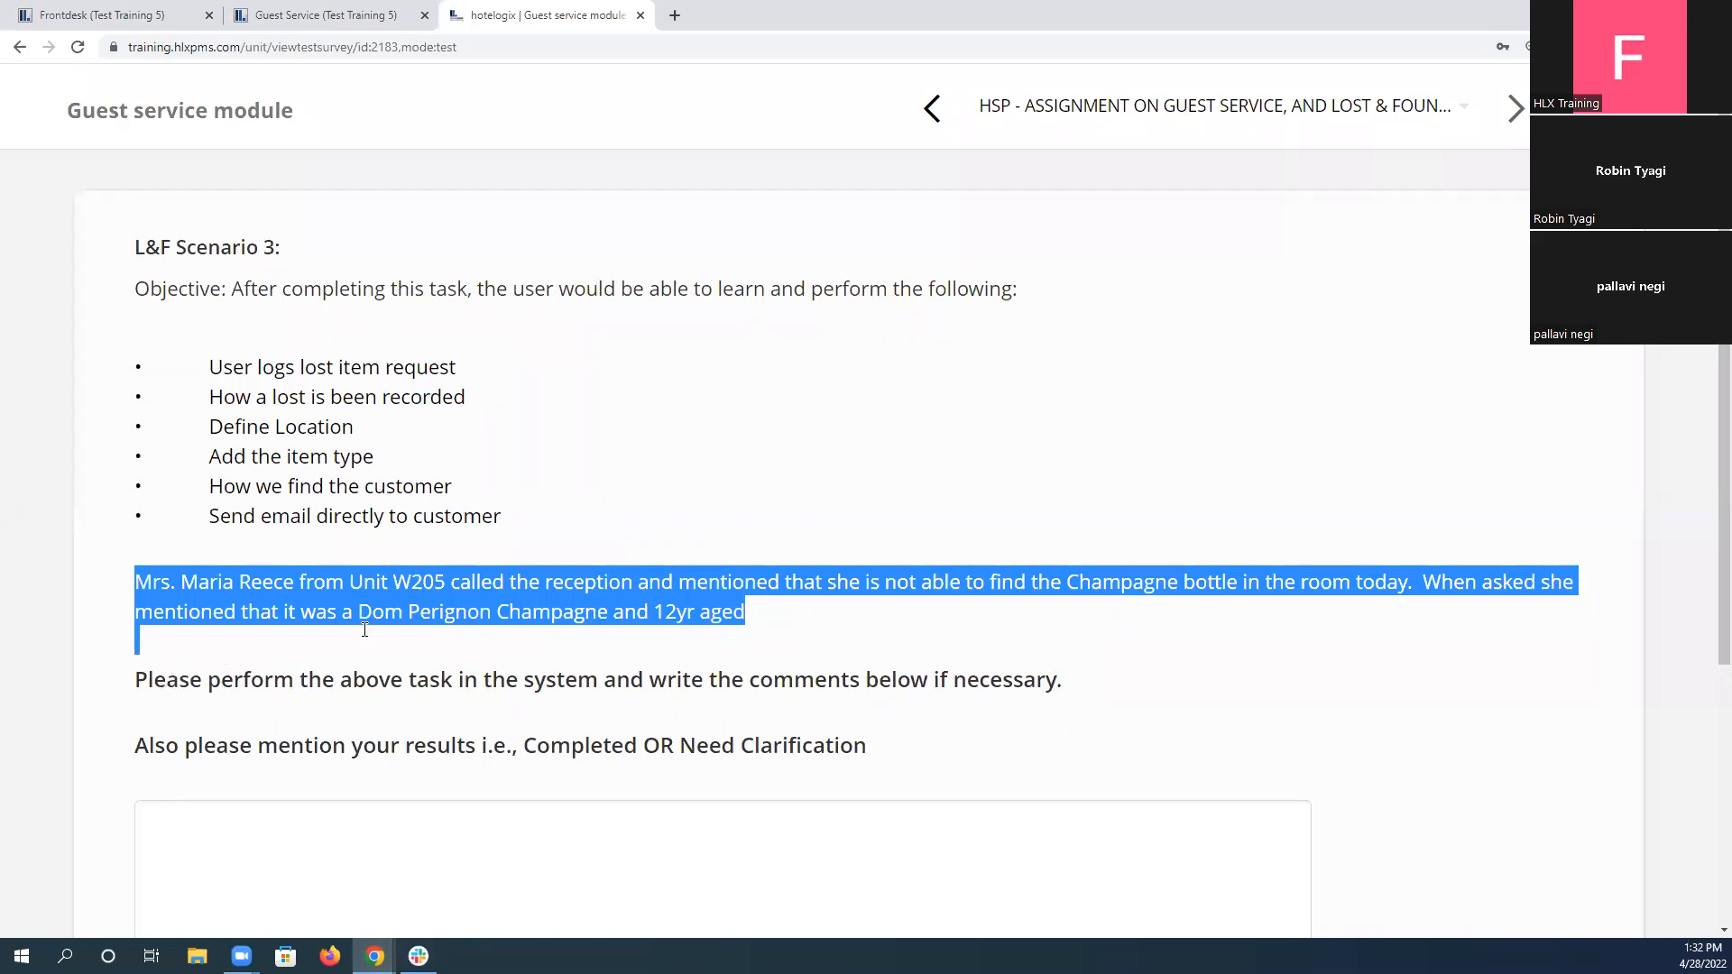
left_click(398, 582)
left_click_drag(397, 582, 442, 584)
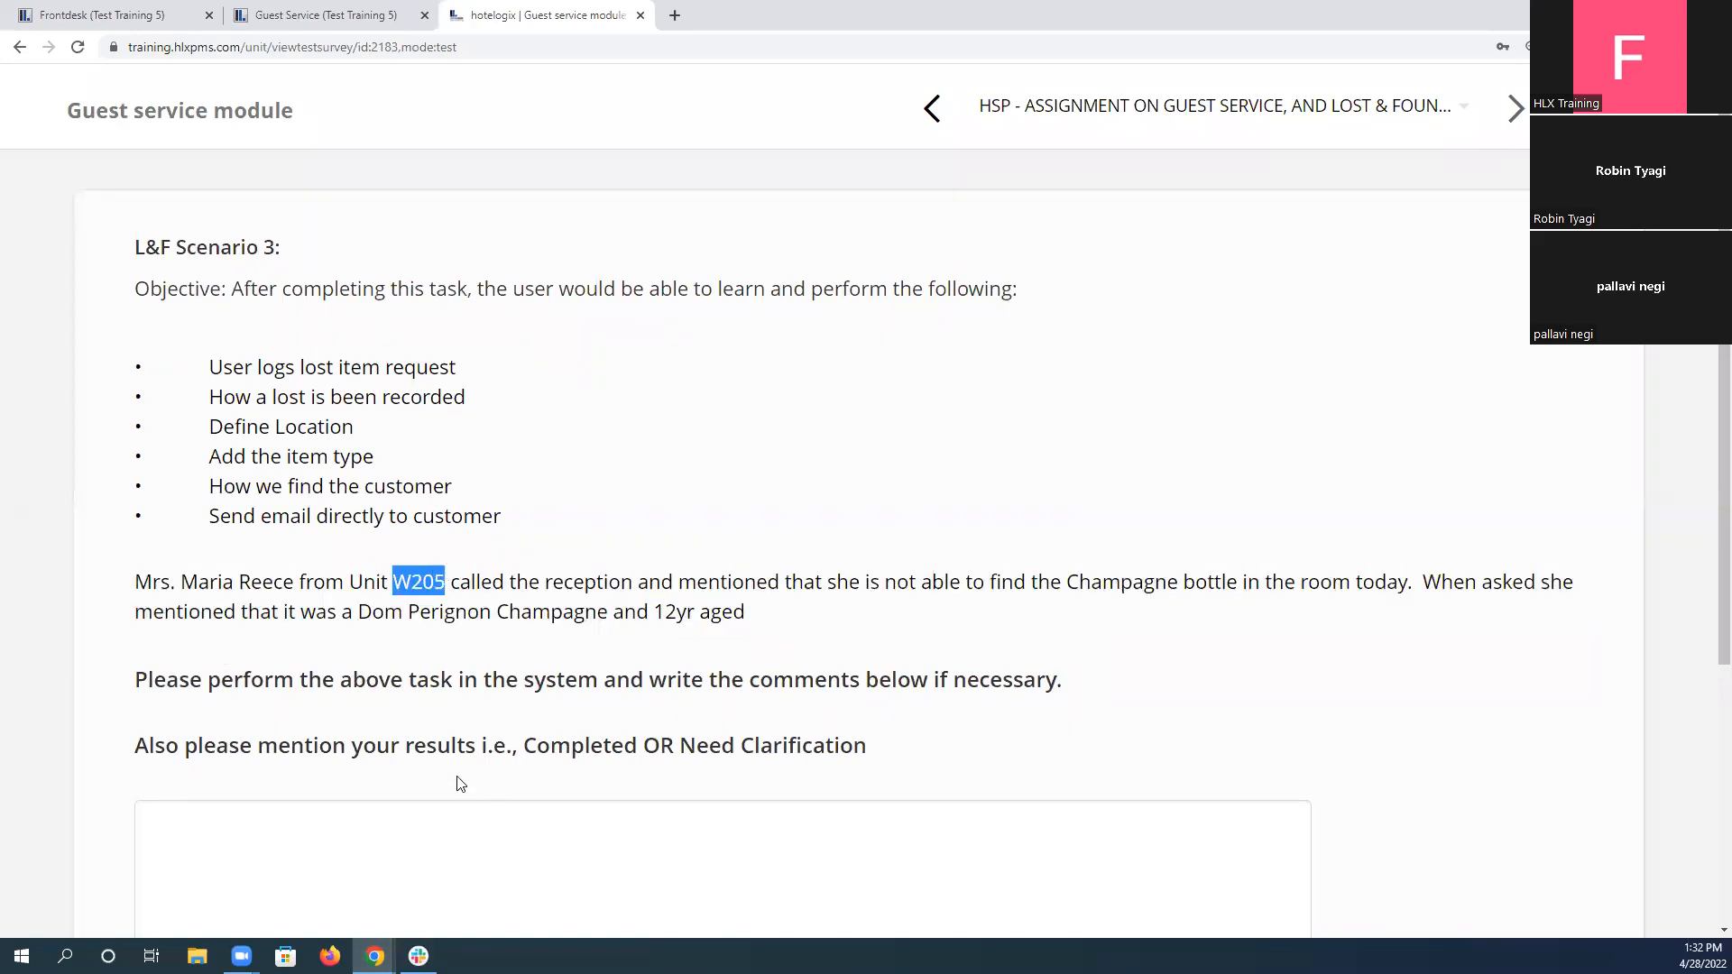
Start a new lost-and-found entry in Guest Service and set its report status to Lost.
left_click(287, 15)
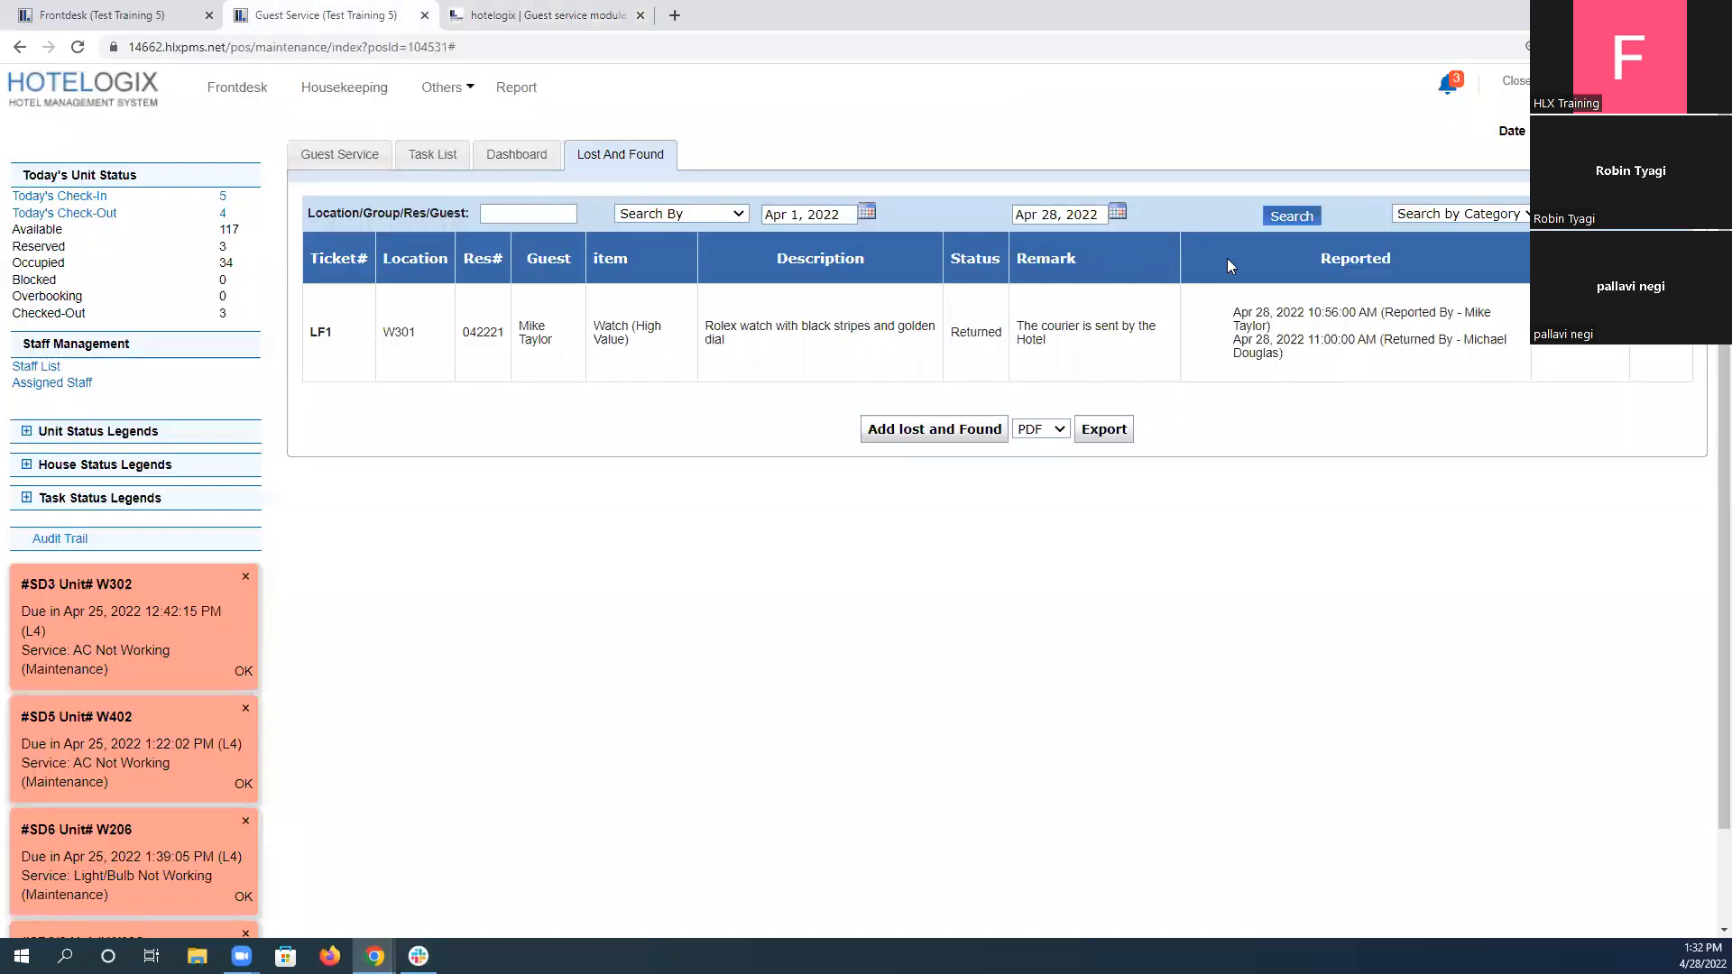
left_click(934, 431)
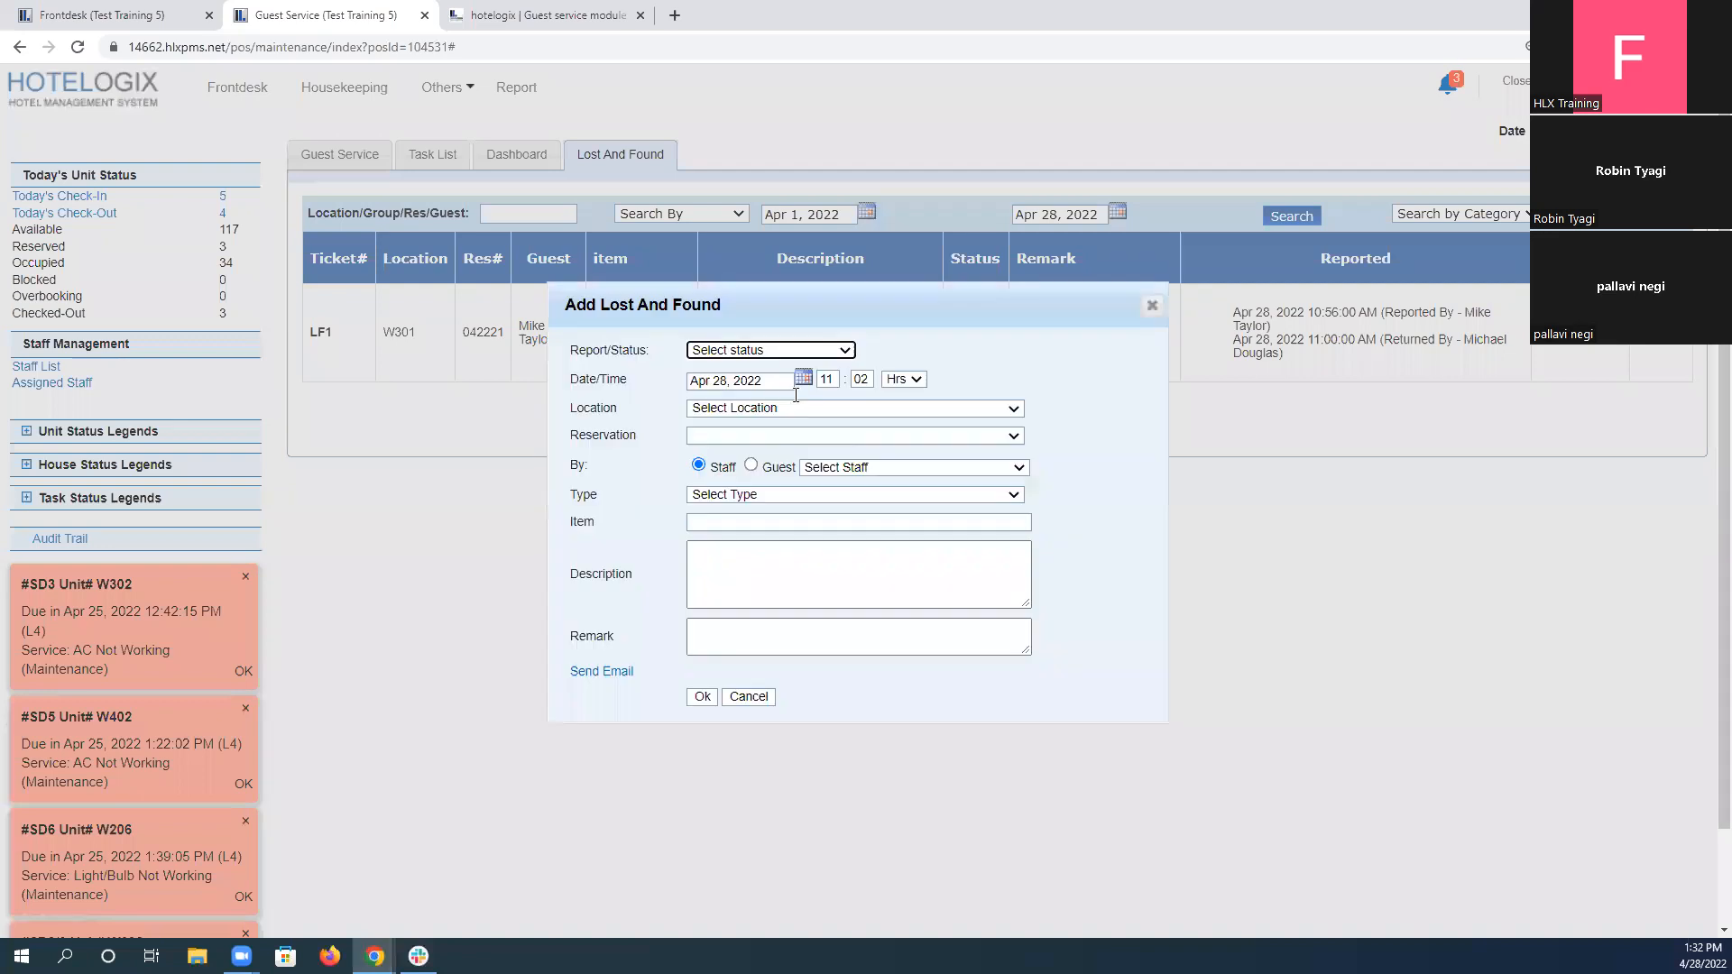
left_click(763, 354)
left_click(767, 387)
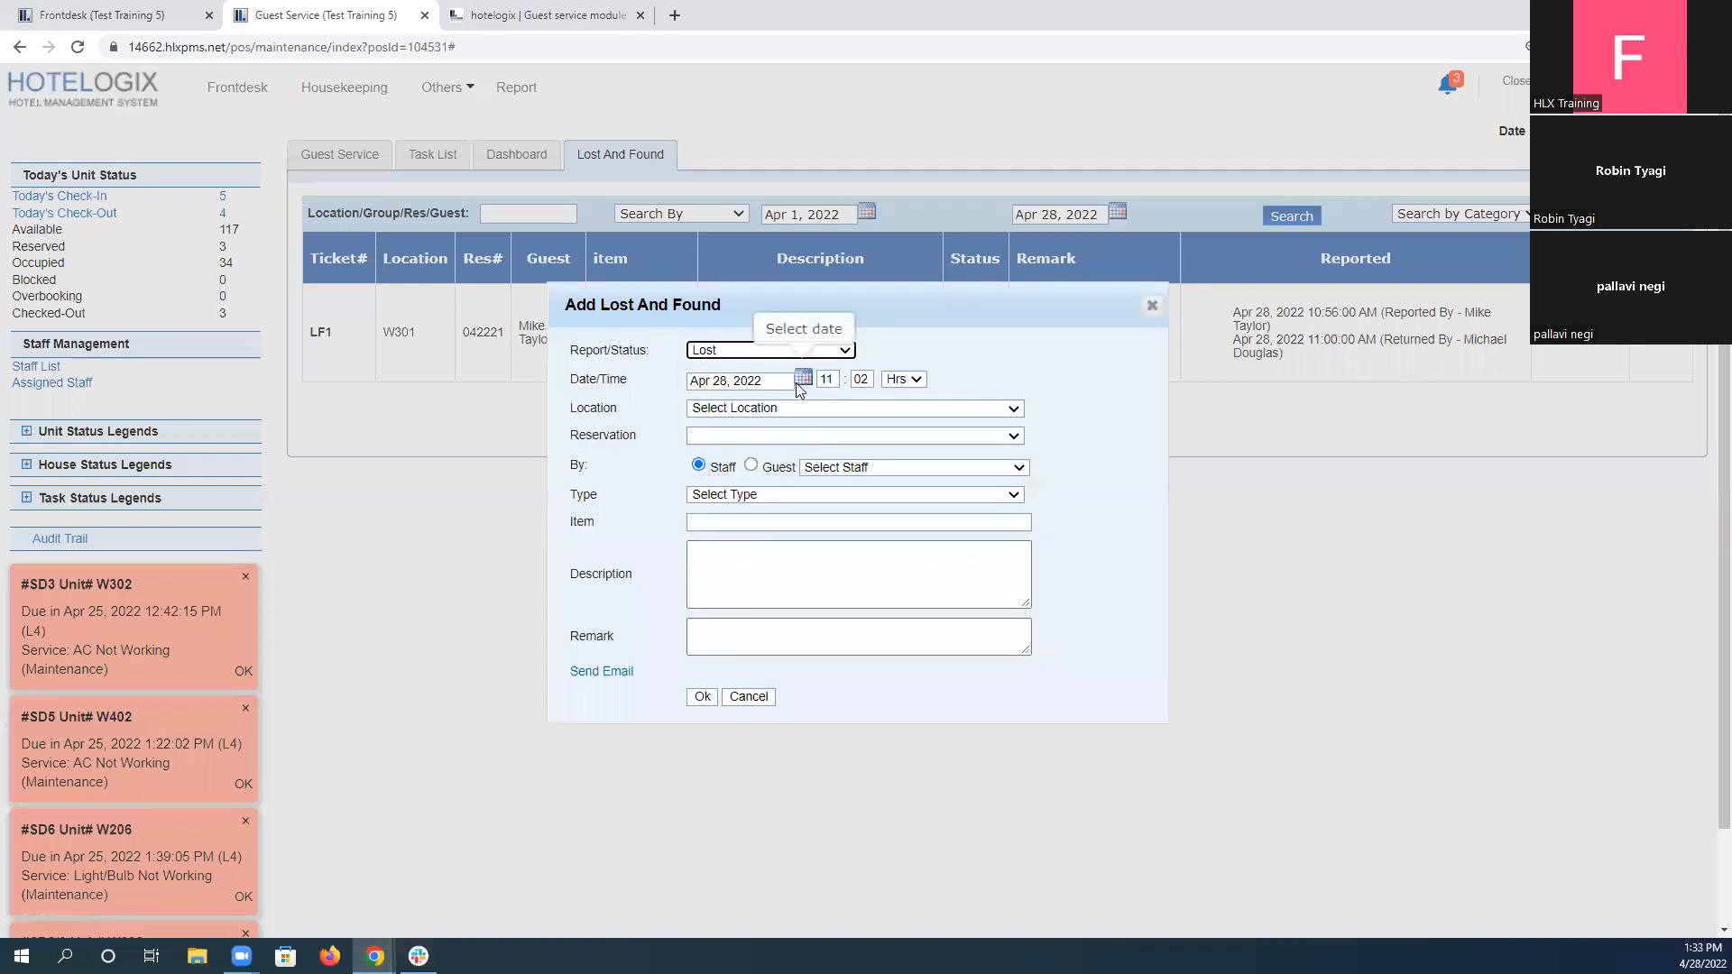
Set the lost item's location to W205, checking the unit in the assignment, and select the guest's reservation.
left_click(782, 409)
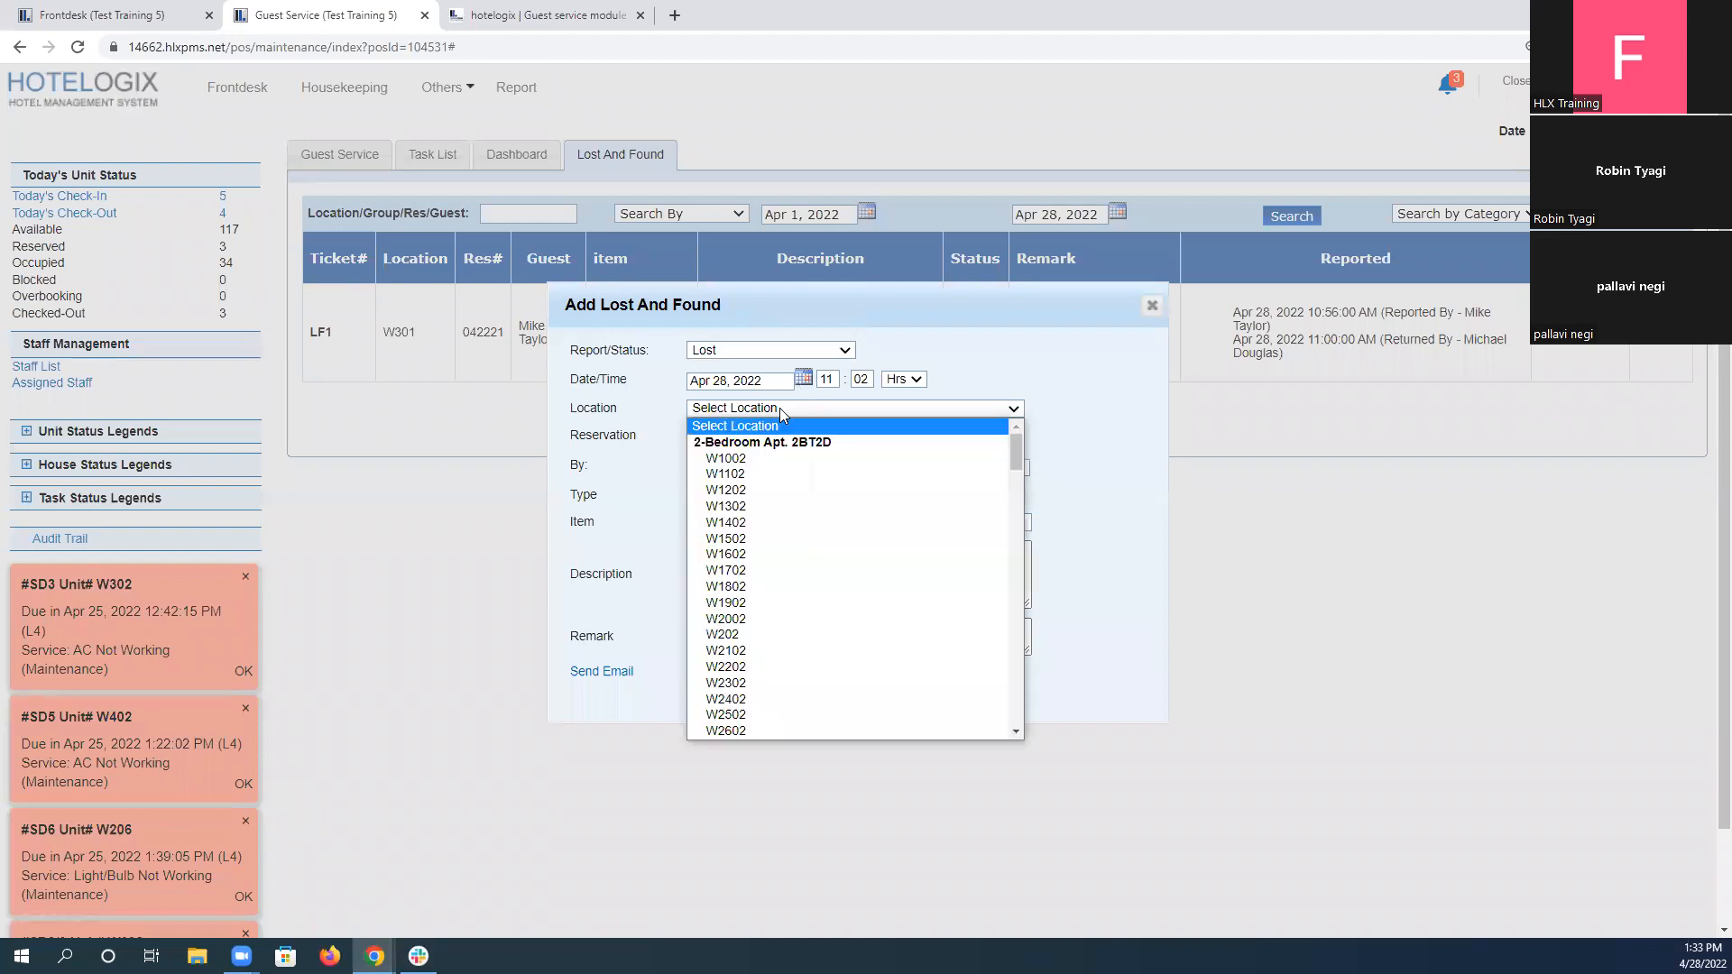
left_click(541, 16)
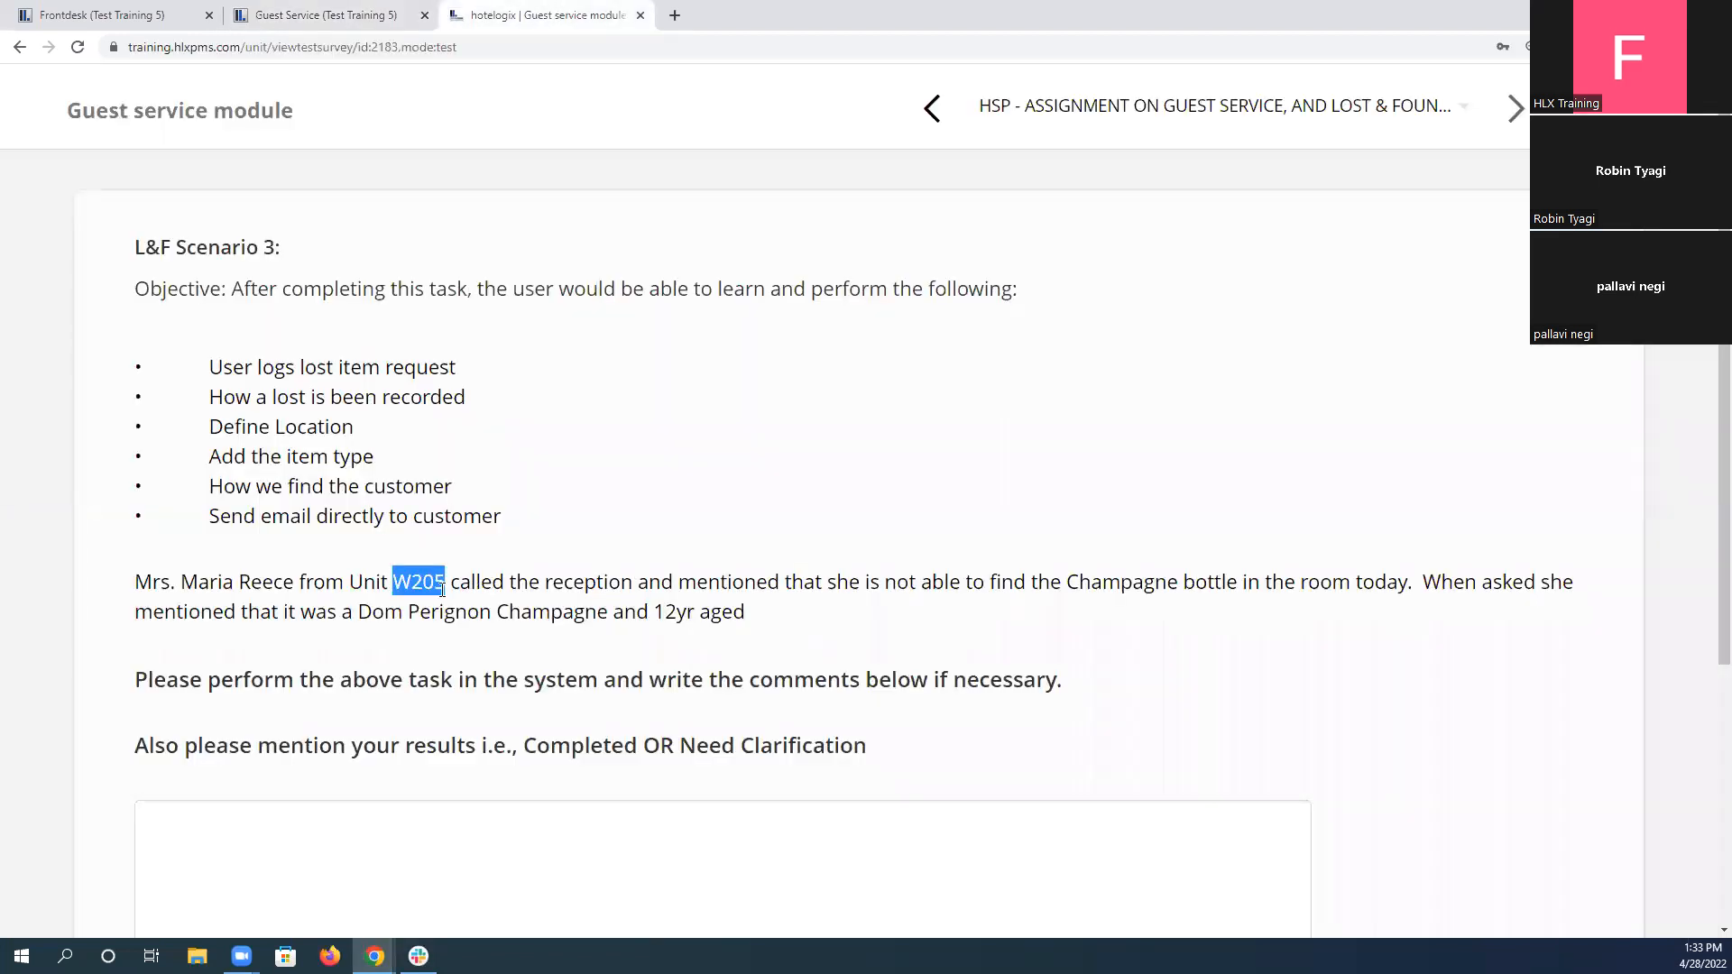
left_click(377, 11)
left_click(810, 407)
scroll(834, 641, "down", 5)
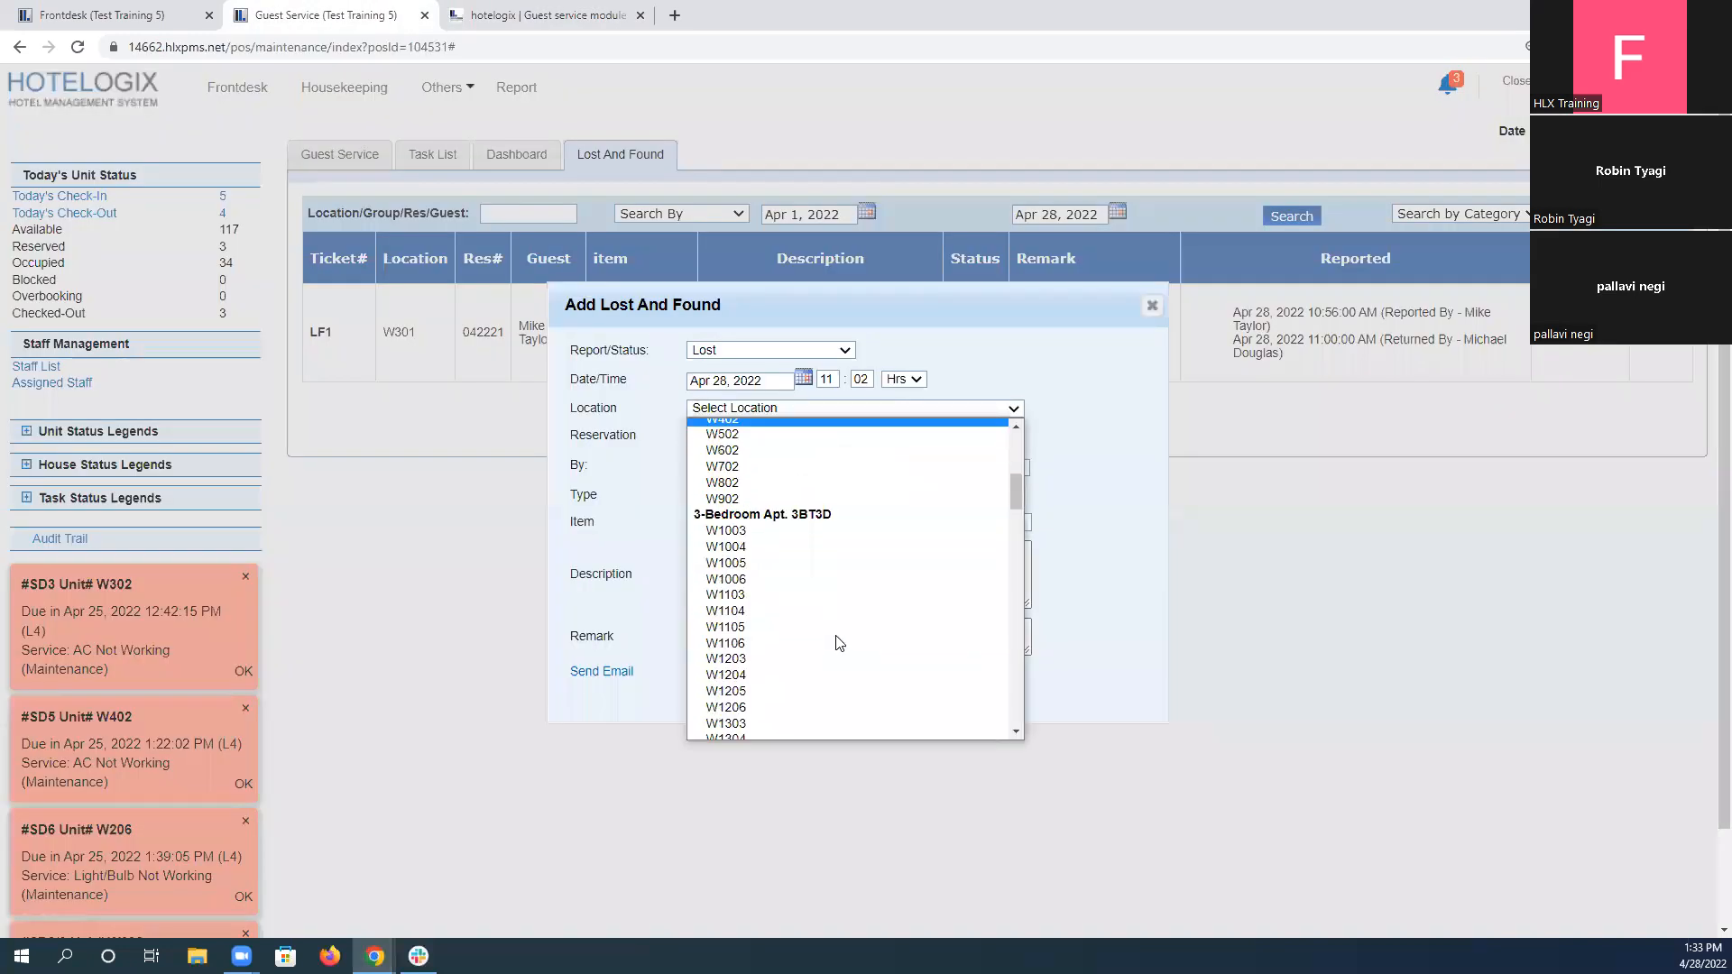
scroll(839, 643, "up", 1)
scroll(840, 643, "down", 15)
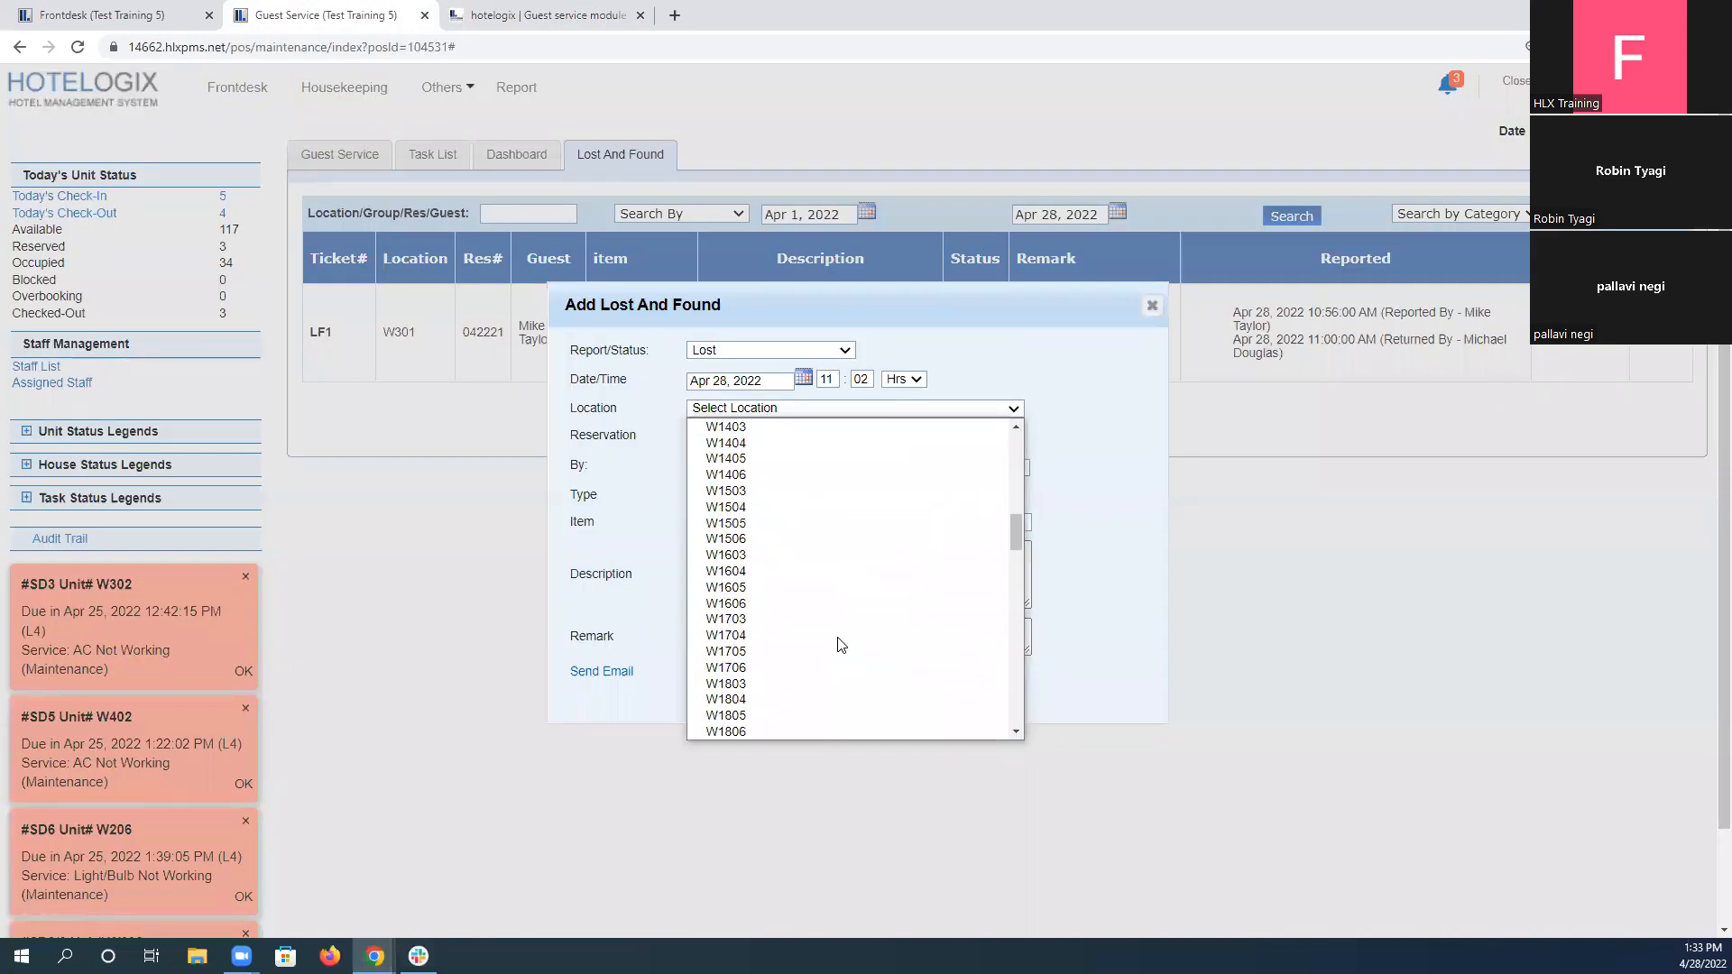
scroll(839, 643, "down", 10)
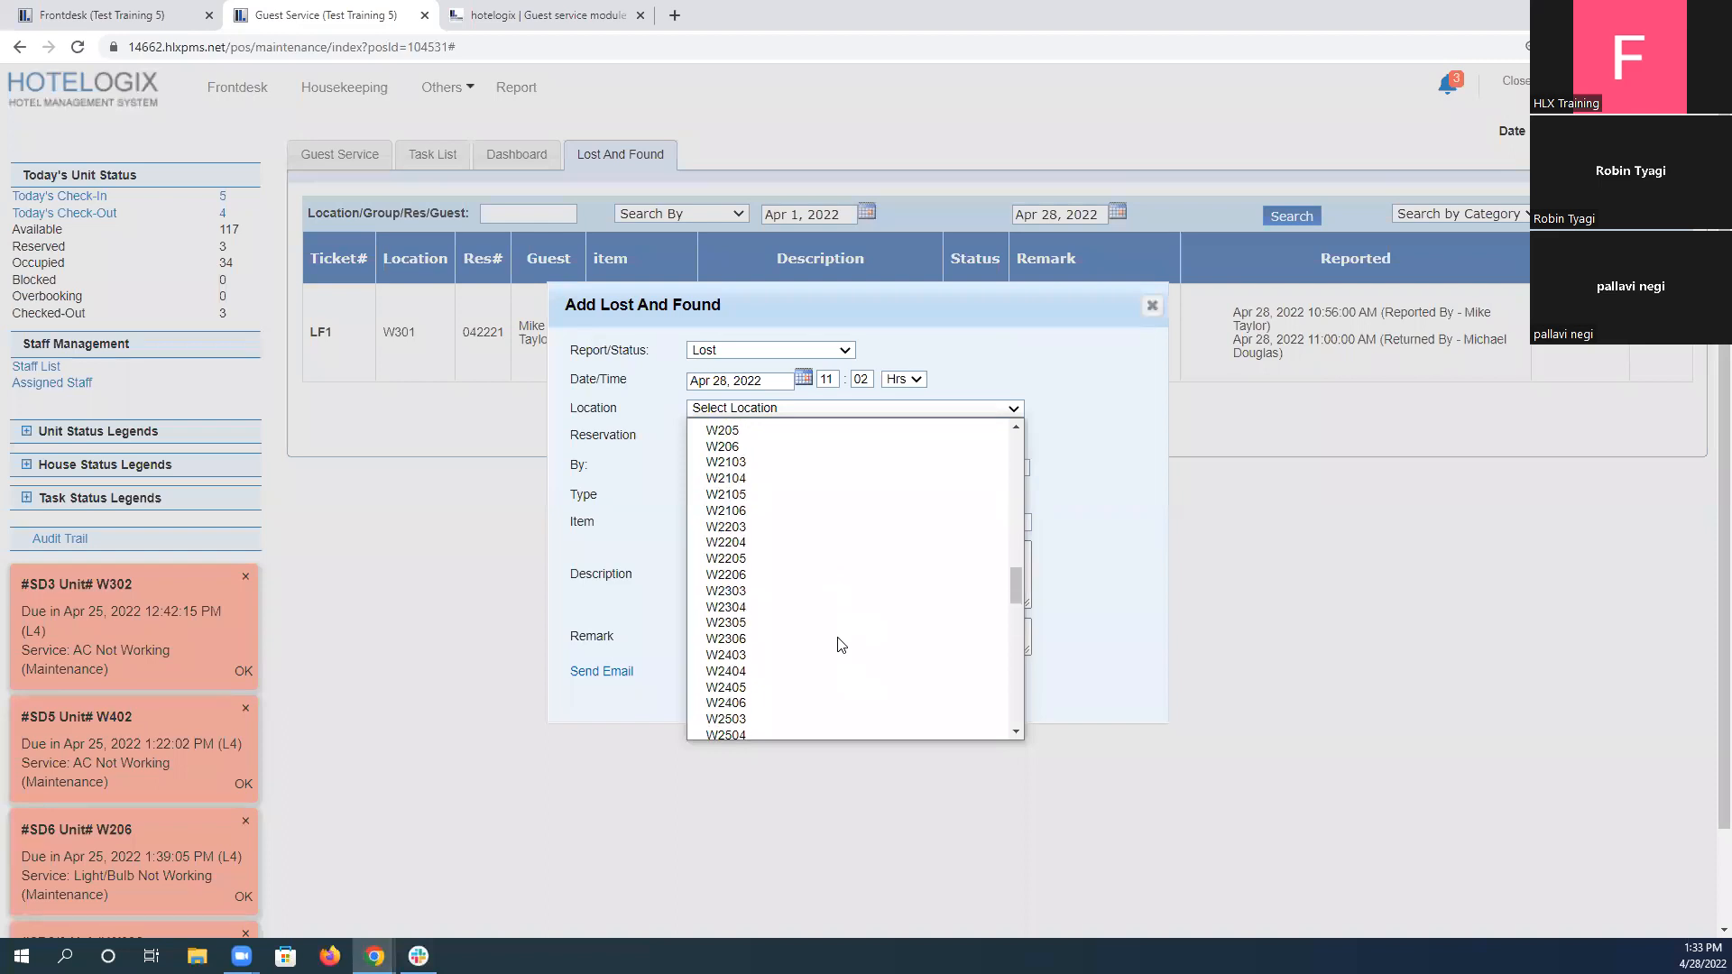
scroll(841, 646, "up", 4)
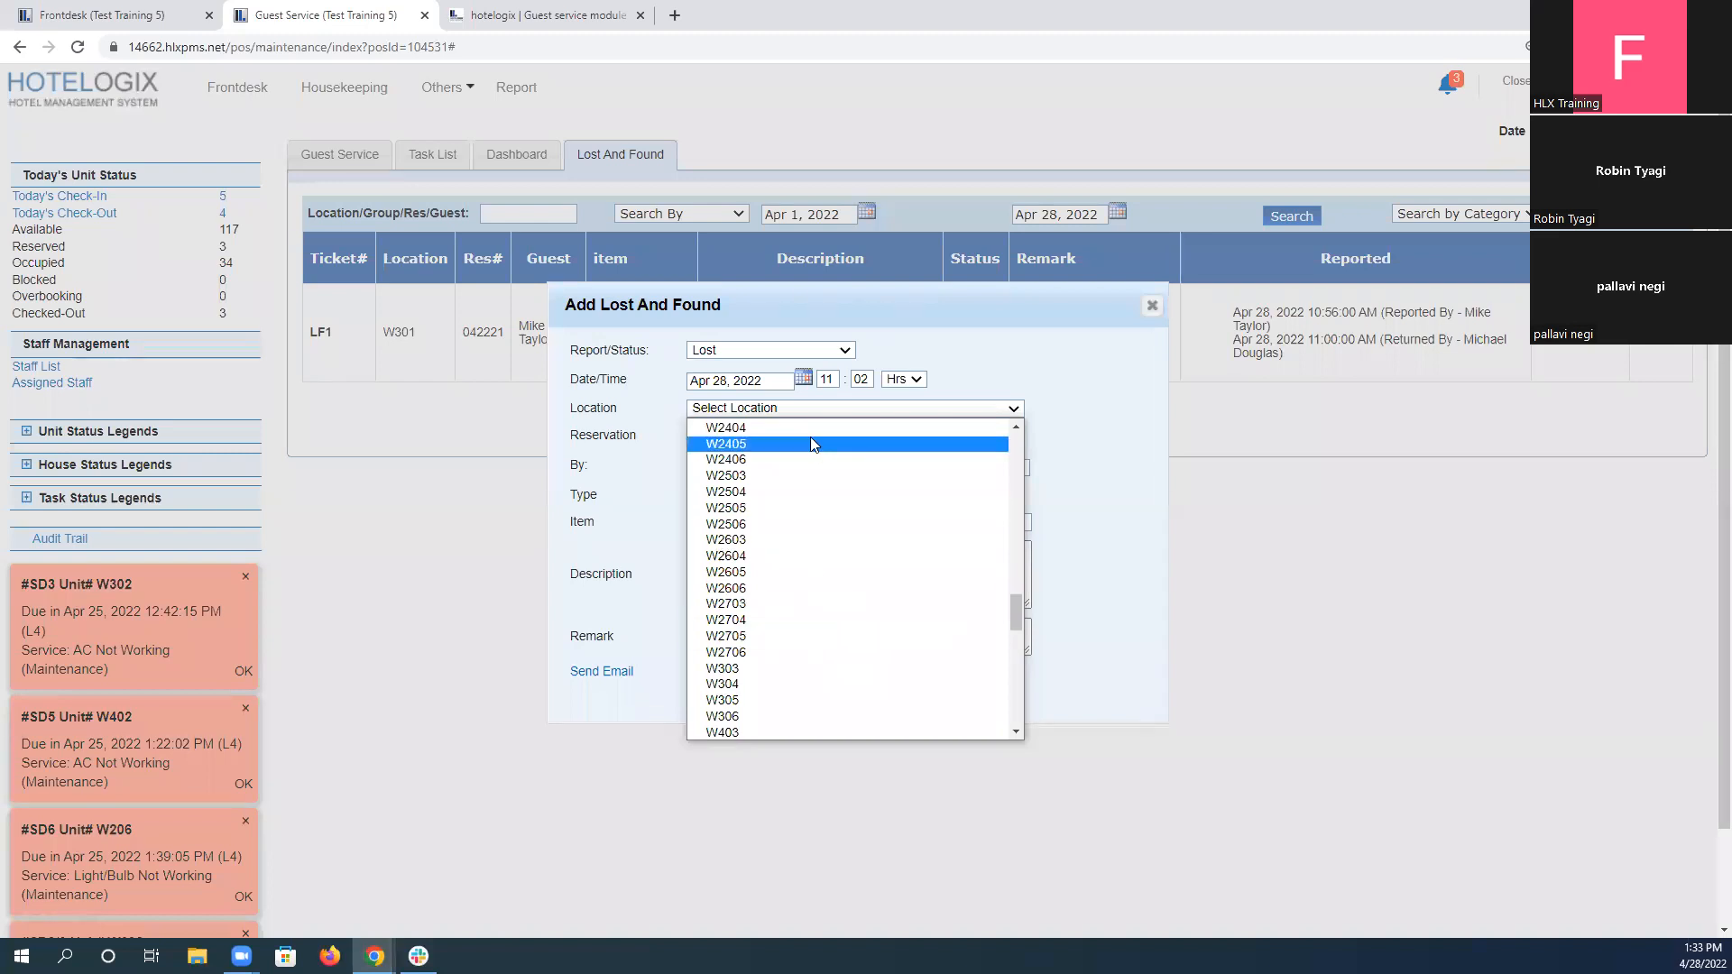
type("w204")
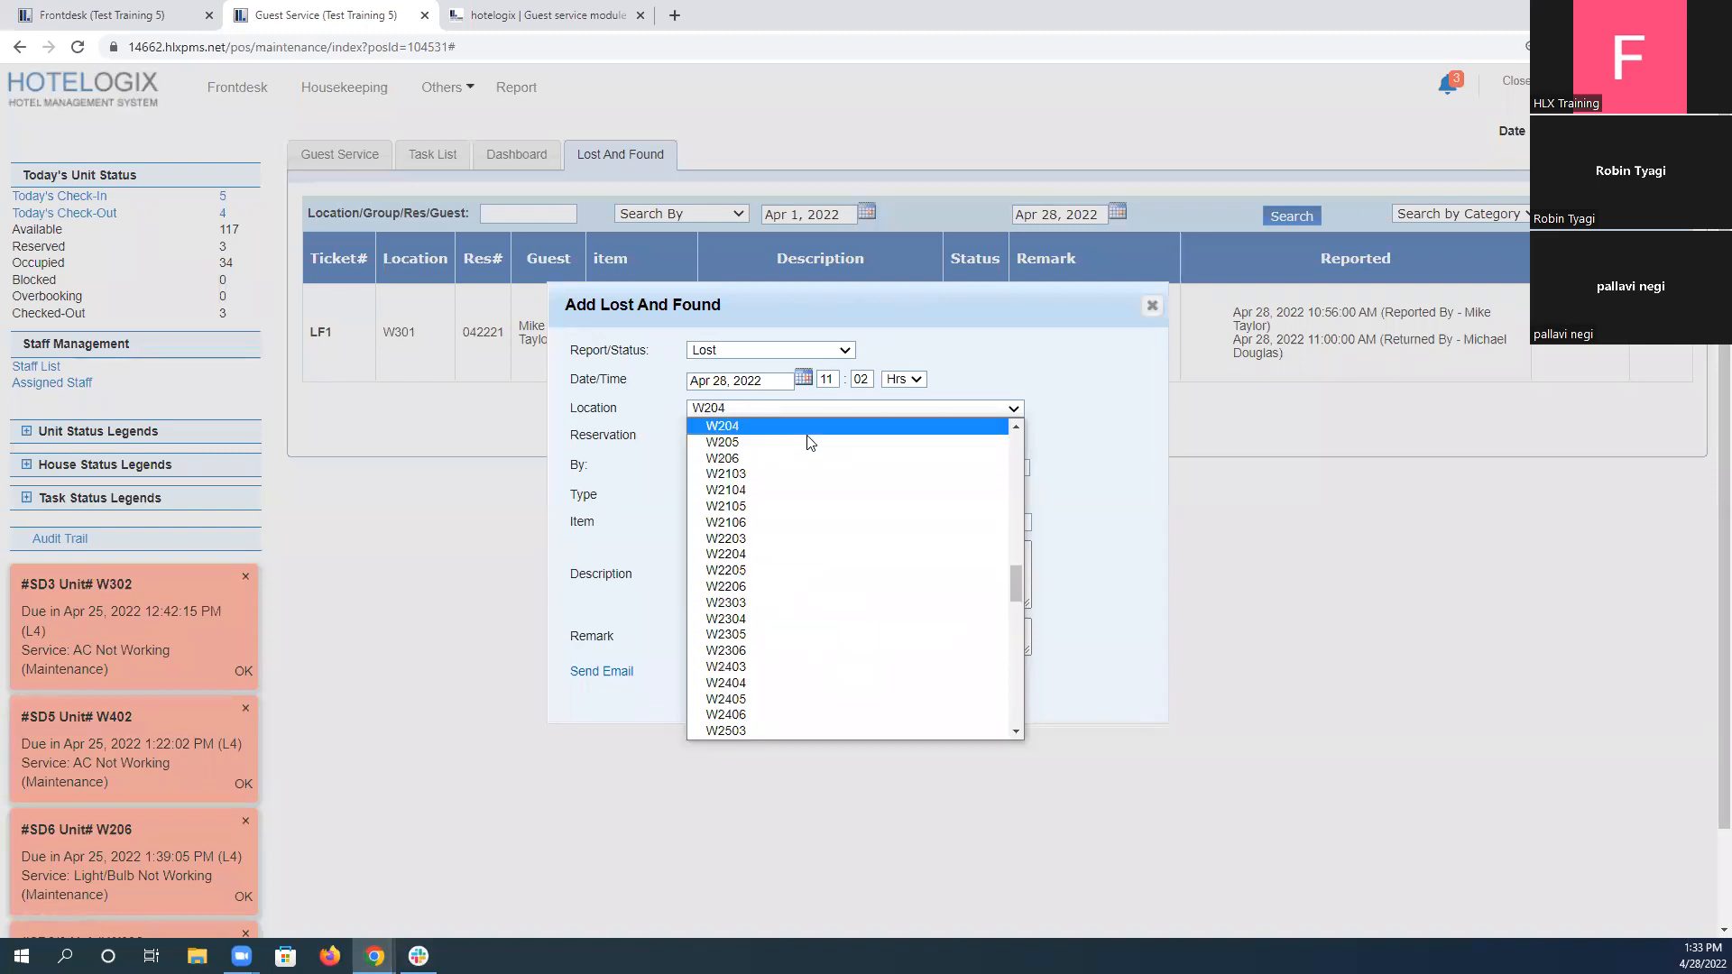
left_click(808, 436)
left_click(807, 437)
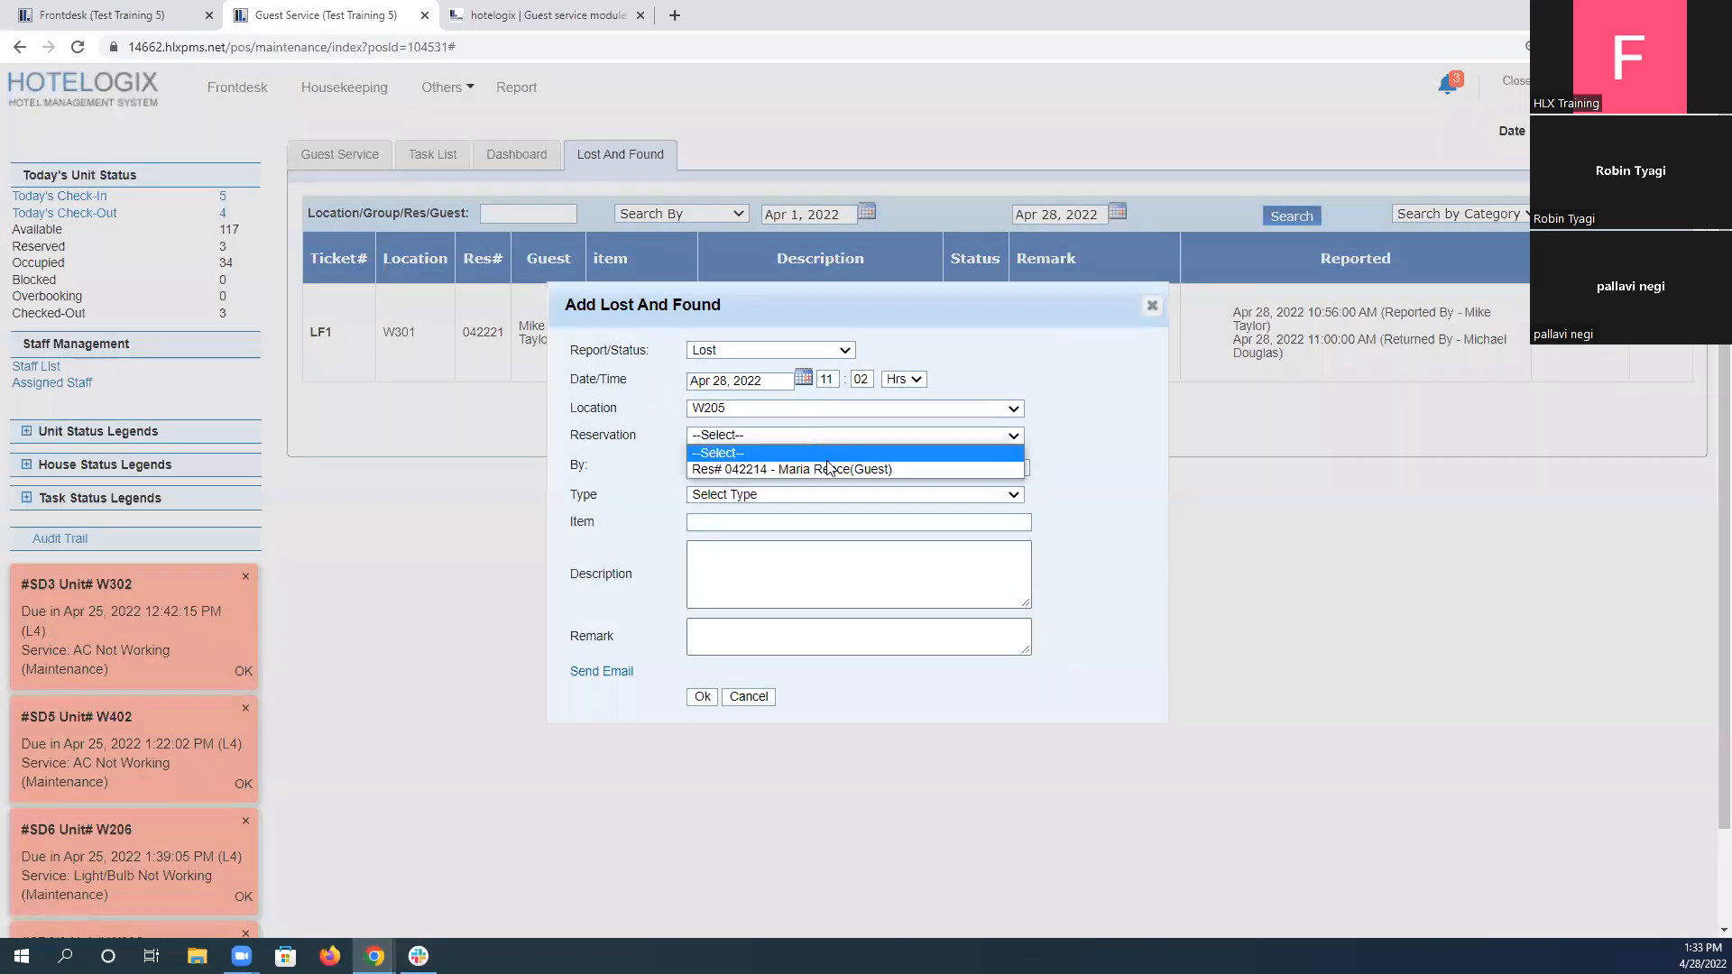
left_click(829, 469)
Check who reported the loss in the assignment, and record that guest as the reporter instead of staff.
left_click(583, 15)
left_click(877, 610)
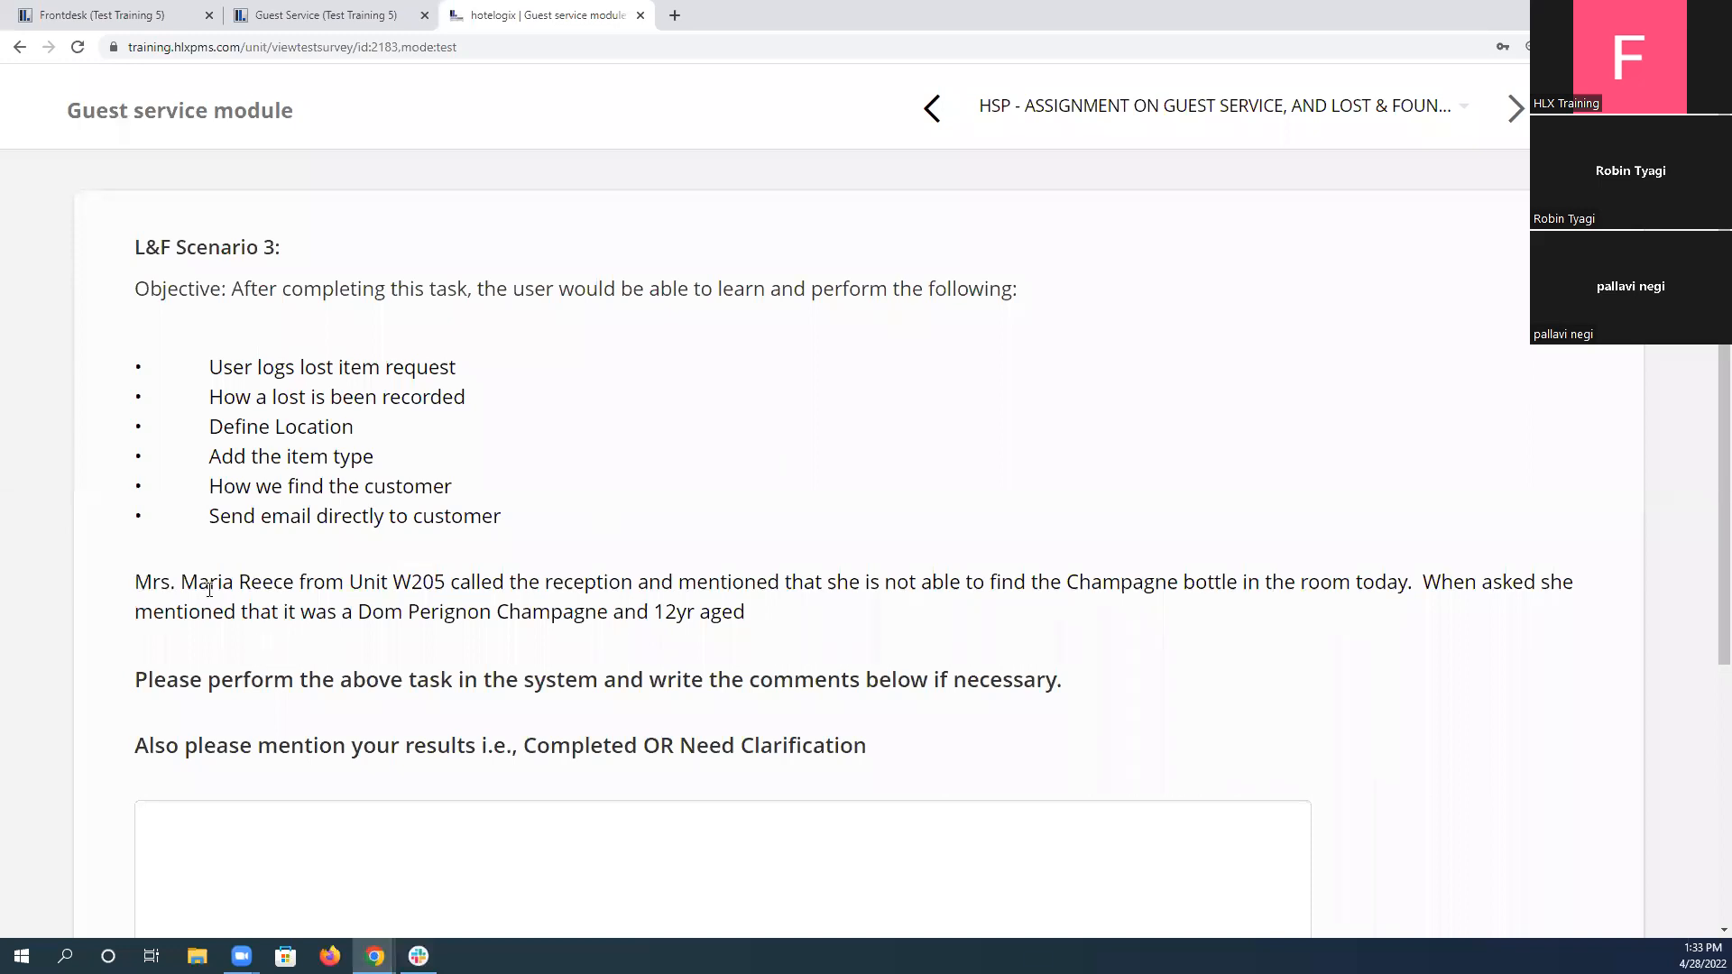
left_click_drag(136, 582, 298, 583)
left_click(305, 15)
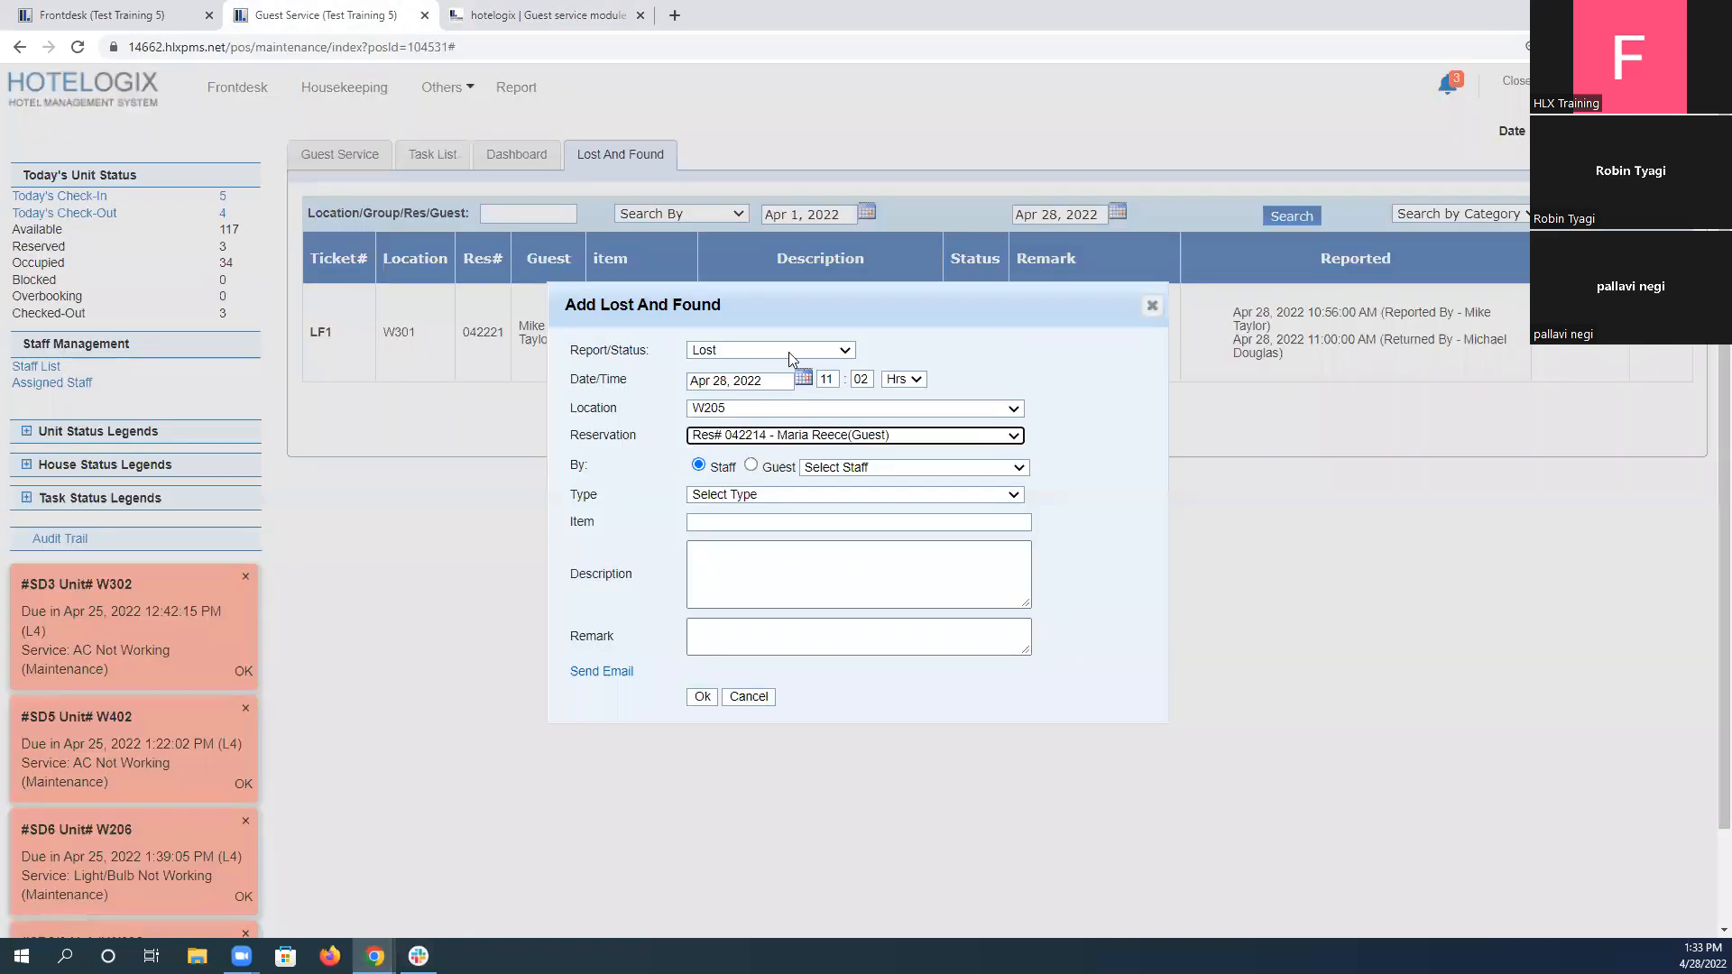
left_click(752, 465)
left_click(858, 469)
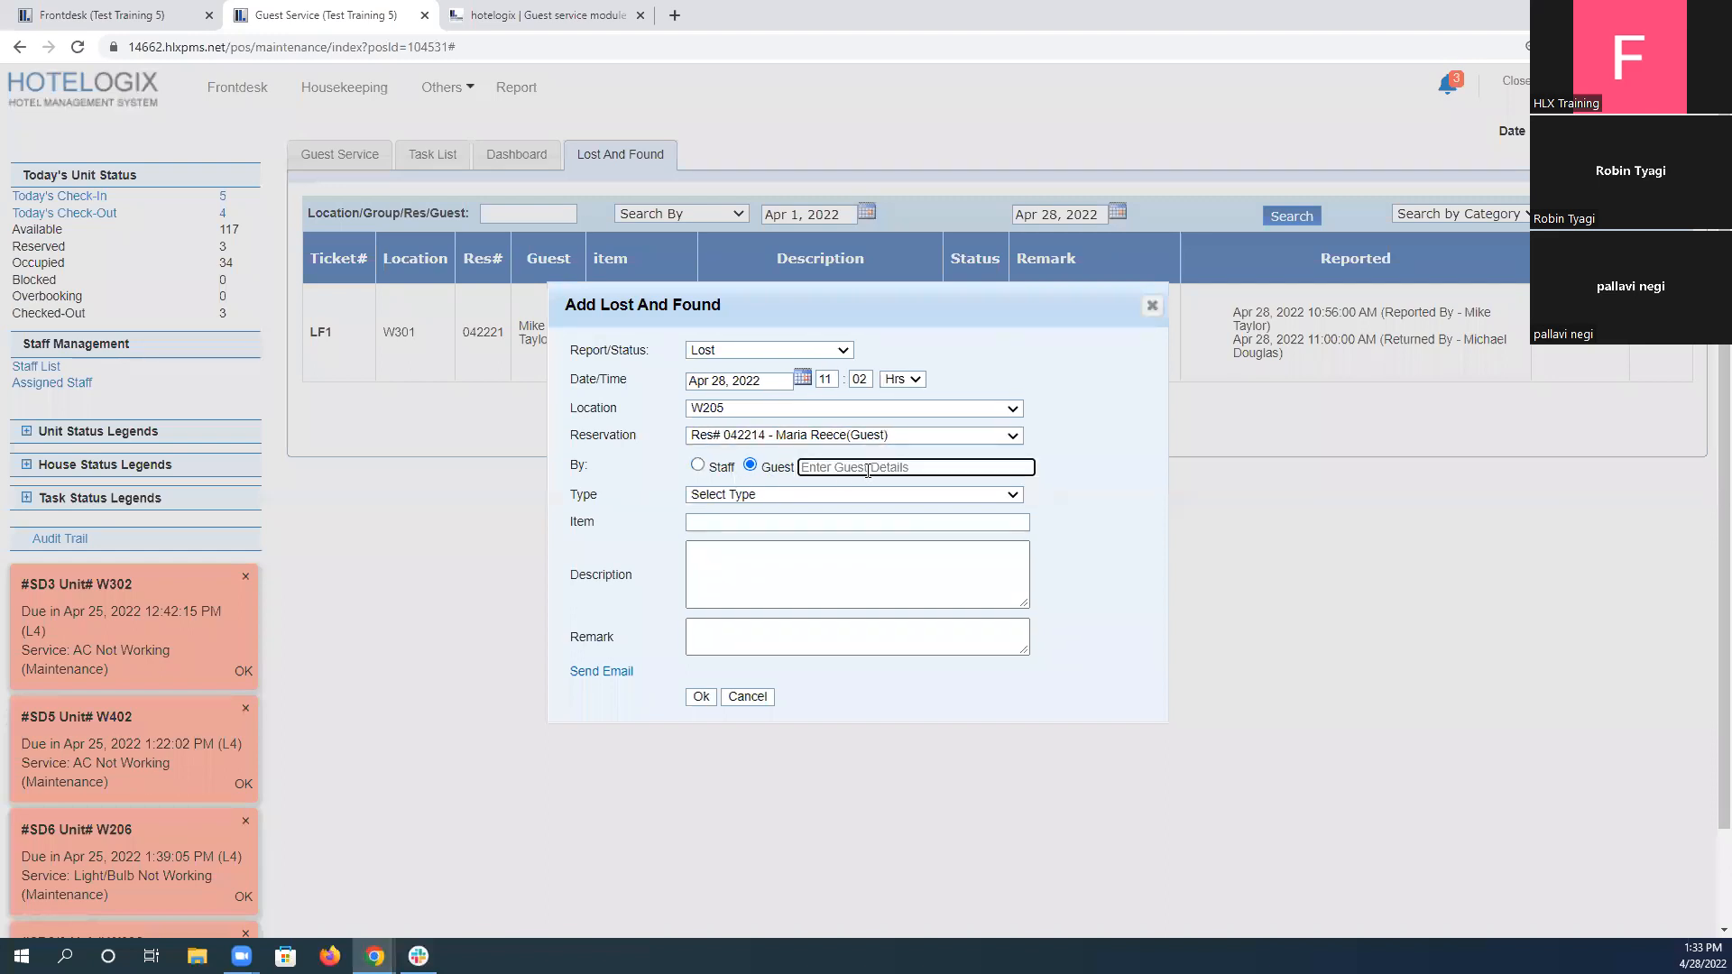
type("marisa")
key("BackSpace")
key("BackSpace")
key("Down")
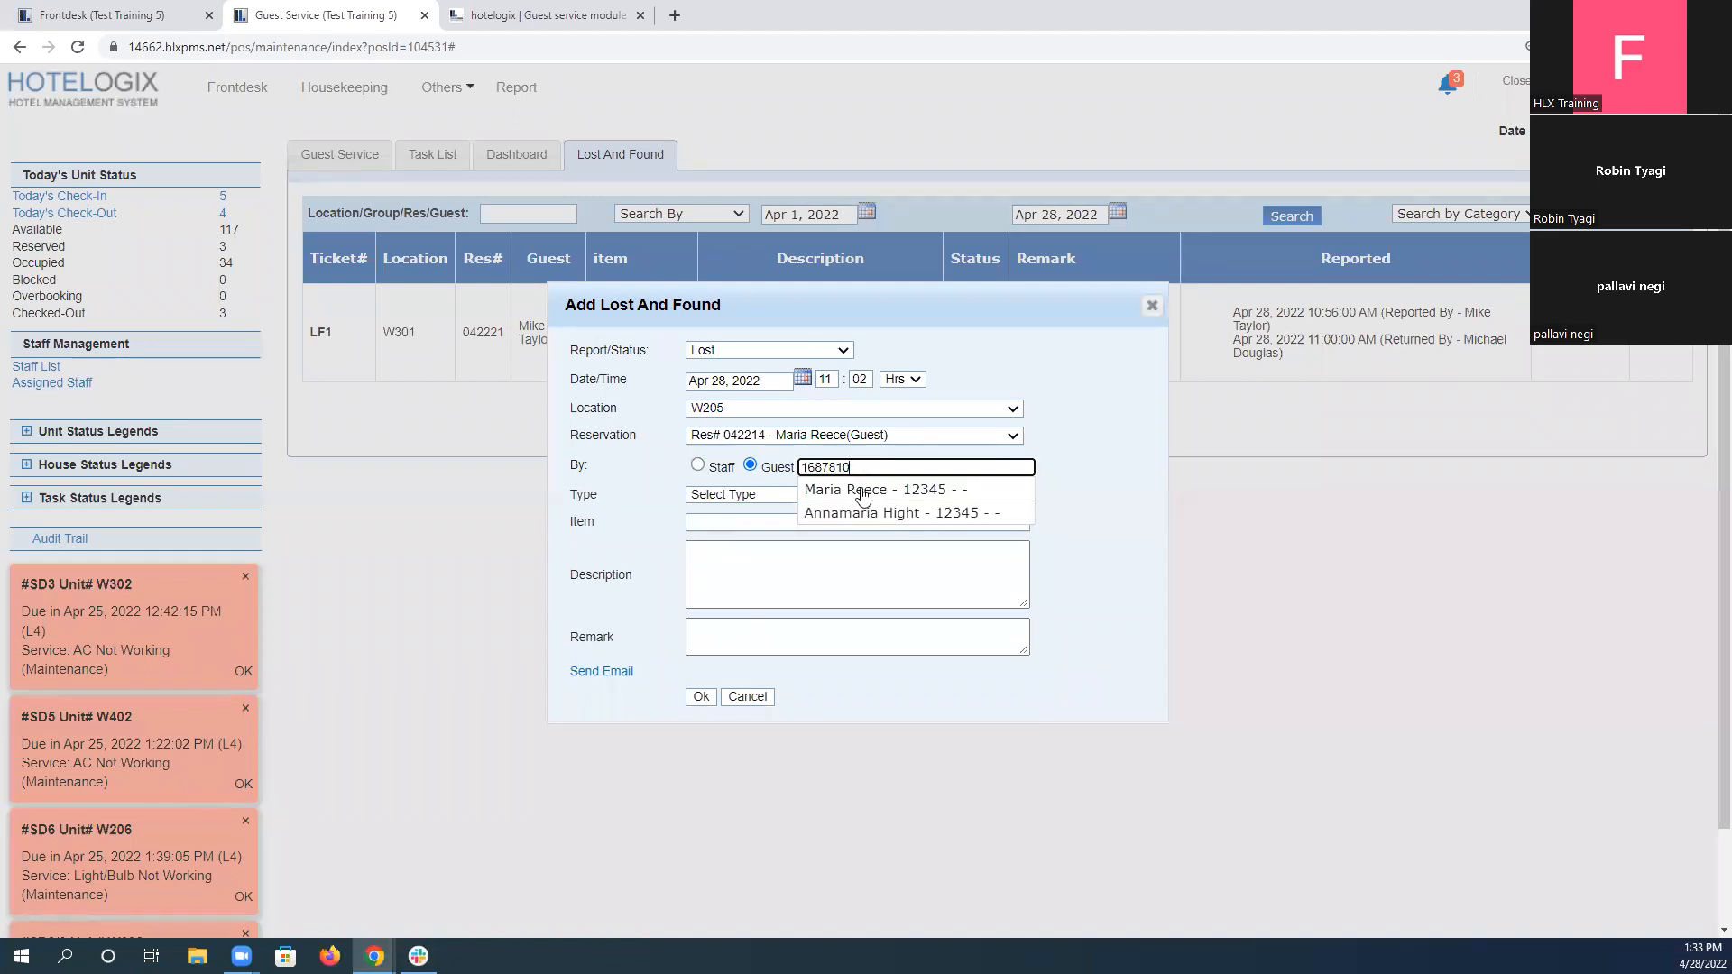
left_click(865, 492)
Set the item type to Liquor and copy "Champagne bottle" from the assignment as the item.
left_click(756, 495)
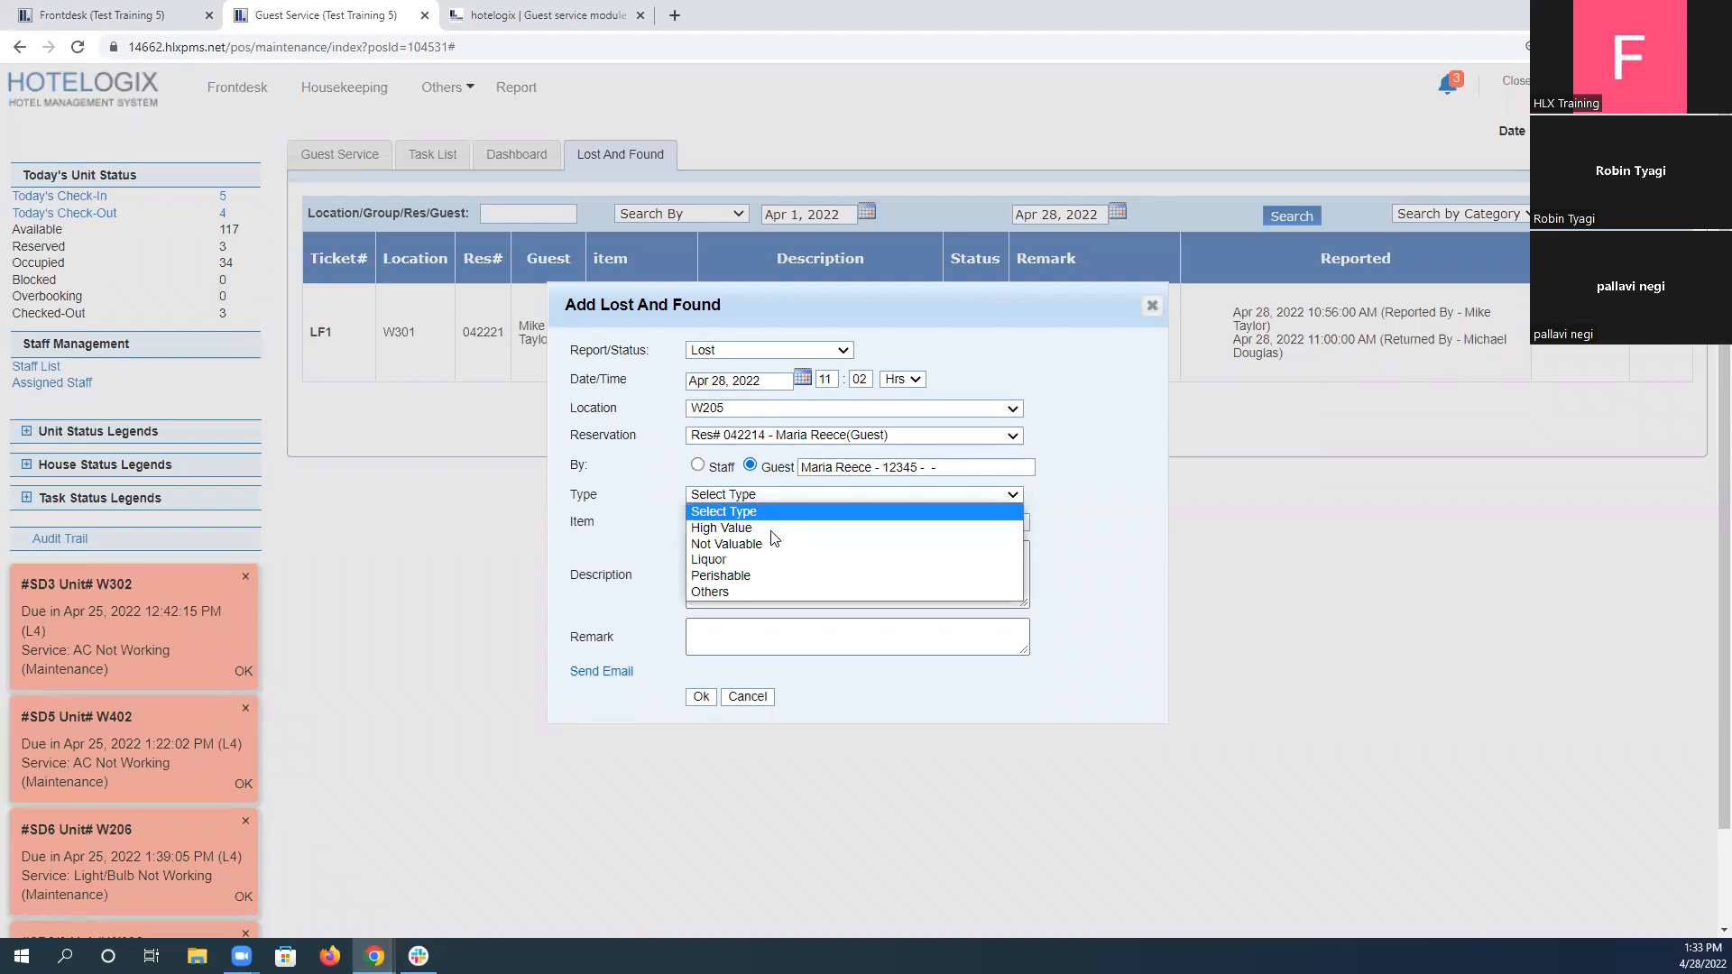
left_click(778, 563)
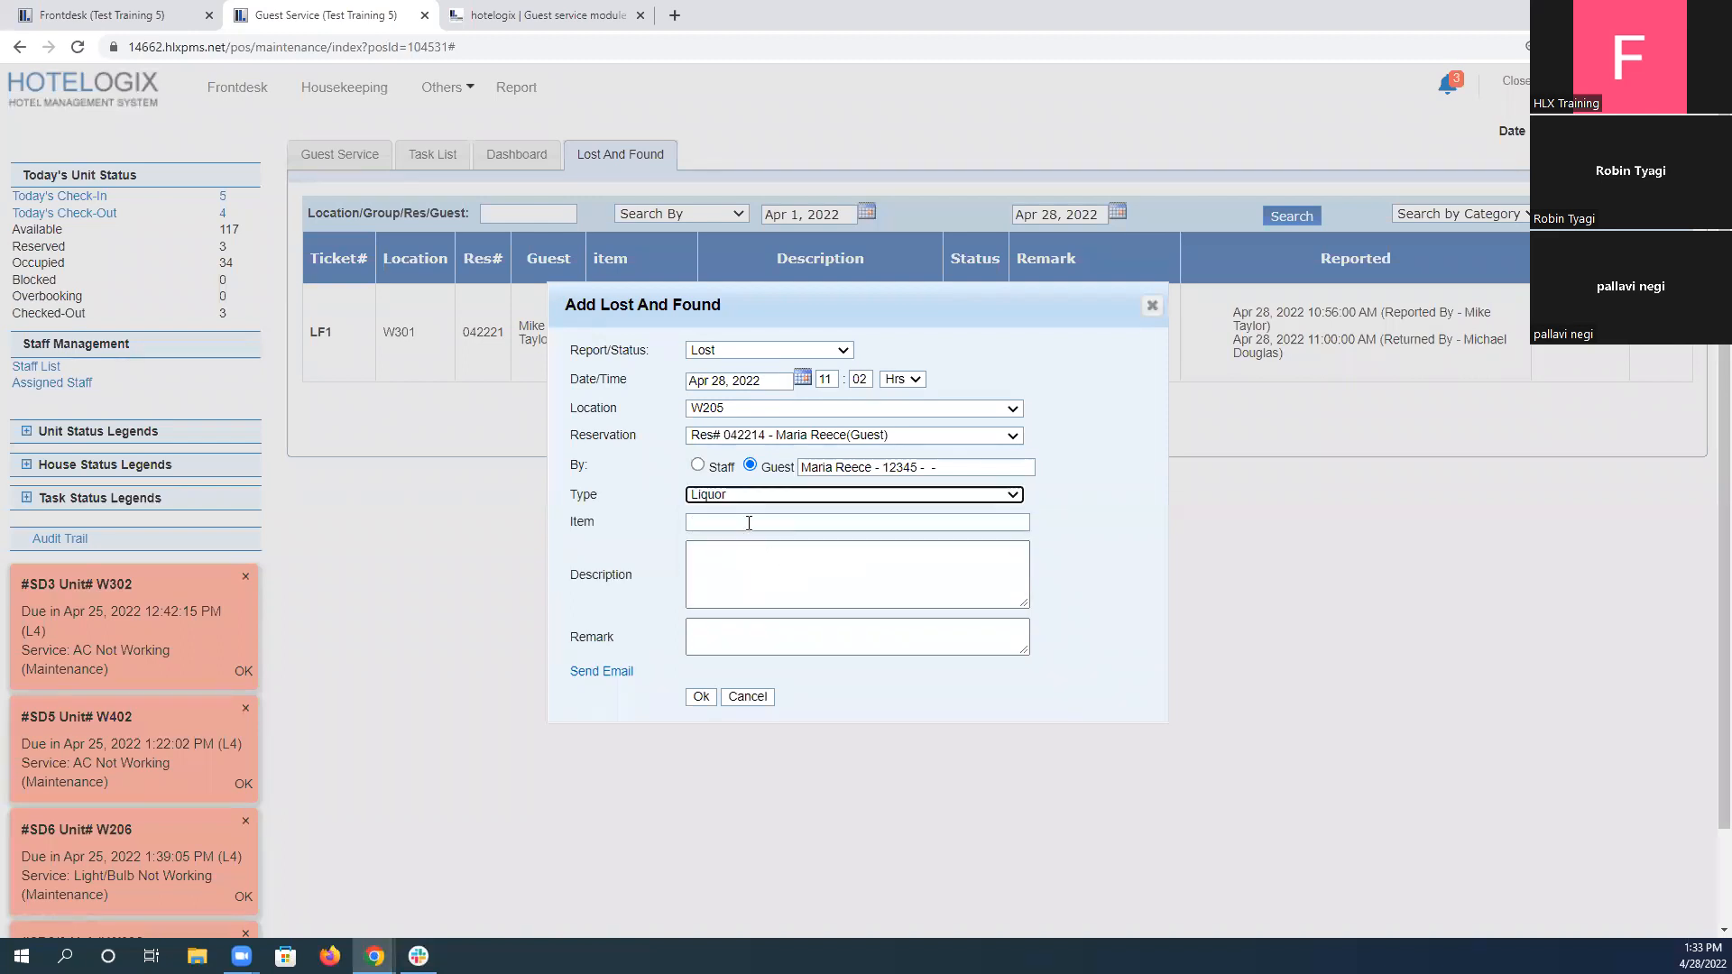
left_click(526, 7)
left_click(1083, 607)
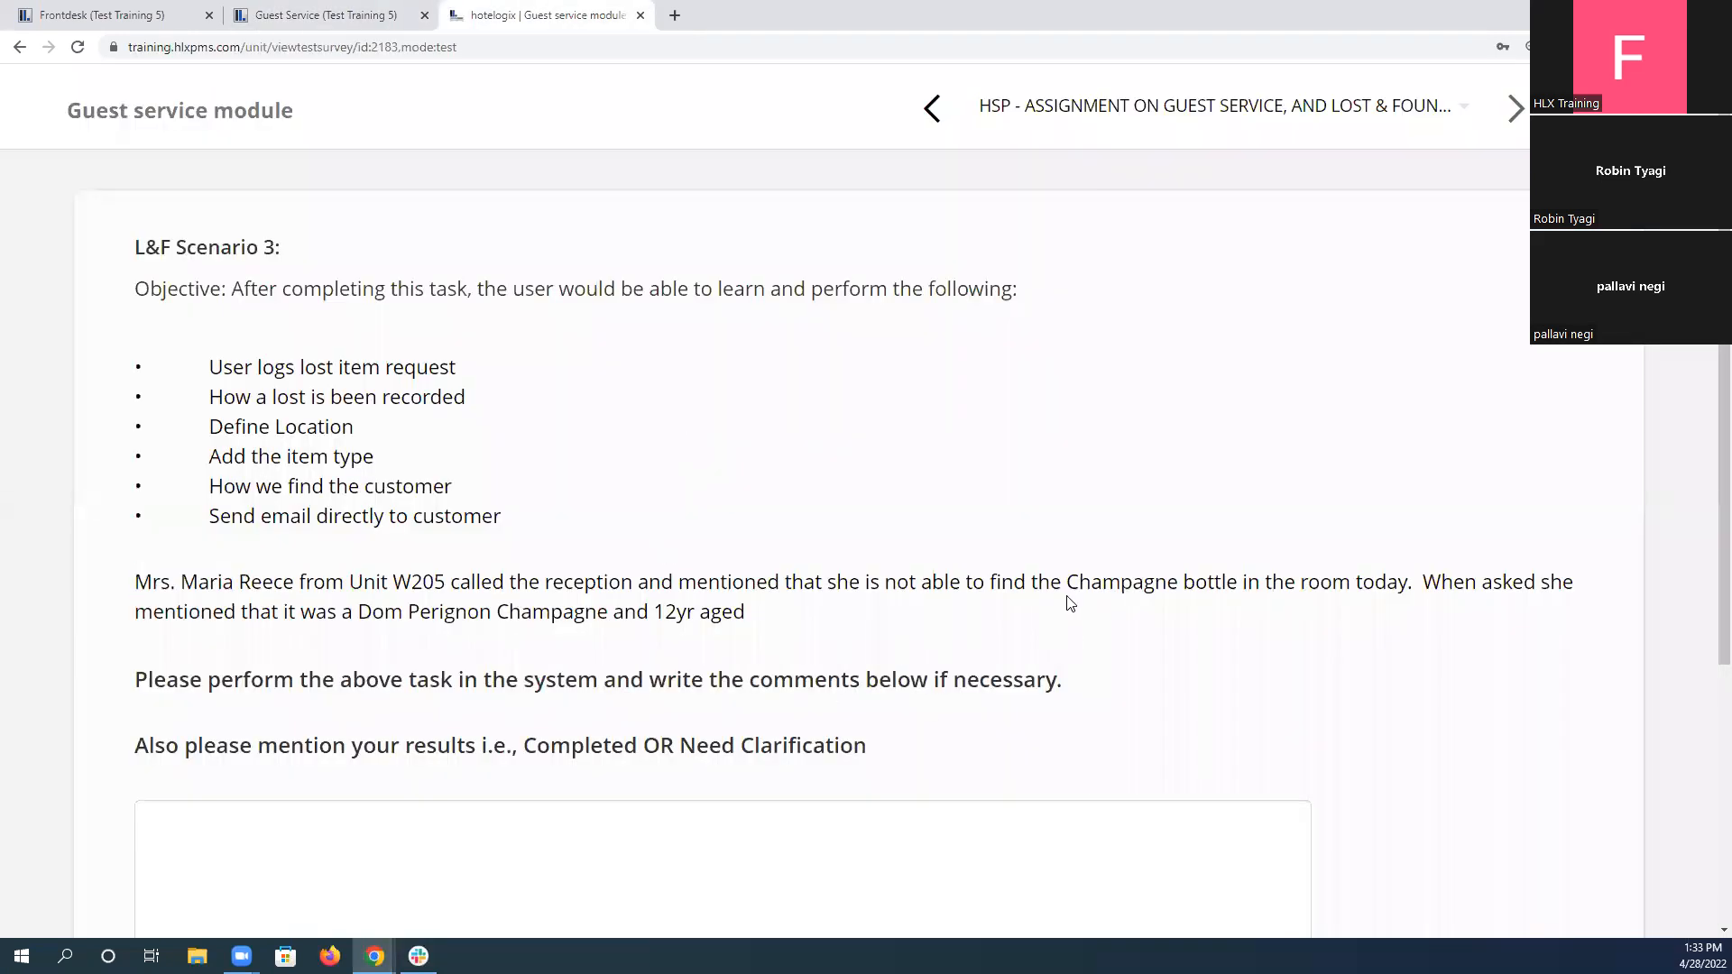
left_click_drag(1092, 585, 1229, 588)
key("ctrl+c")
left_click(298, 15)
left_click(736, 521)
key("ctrl+v")
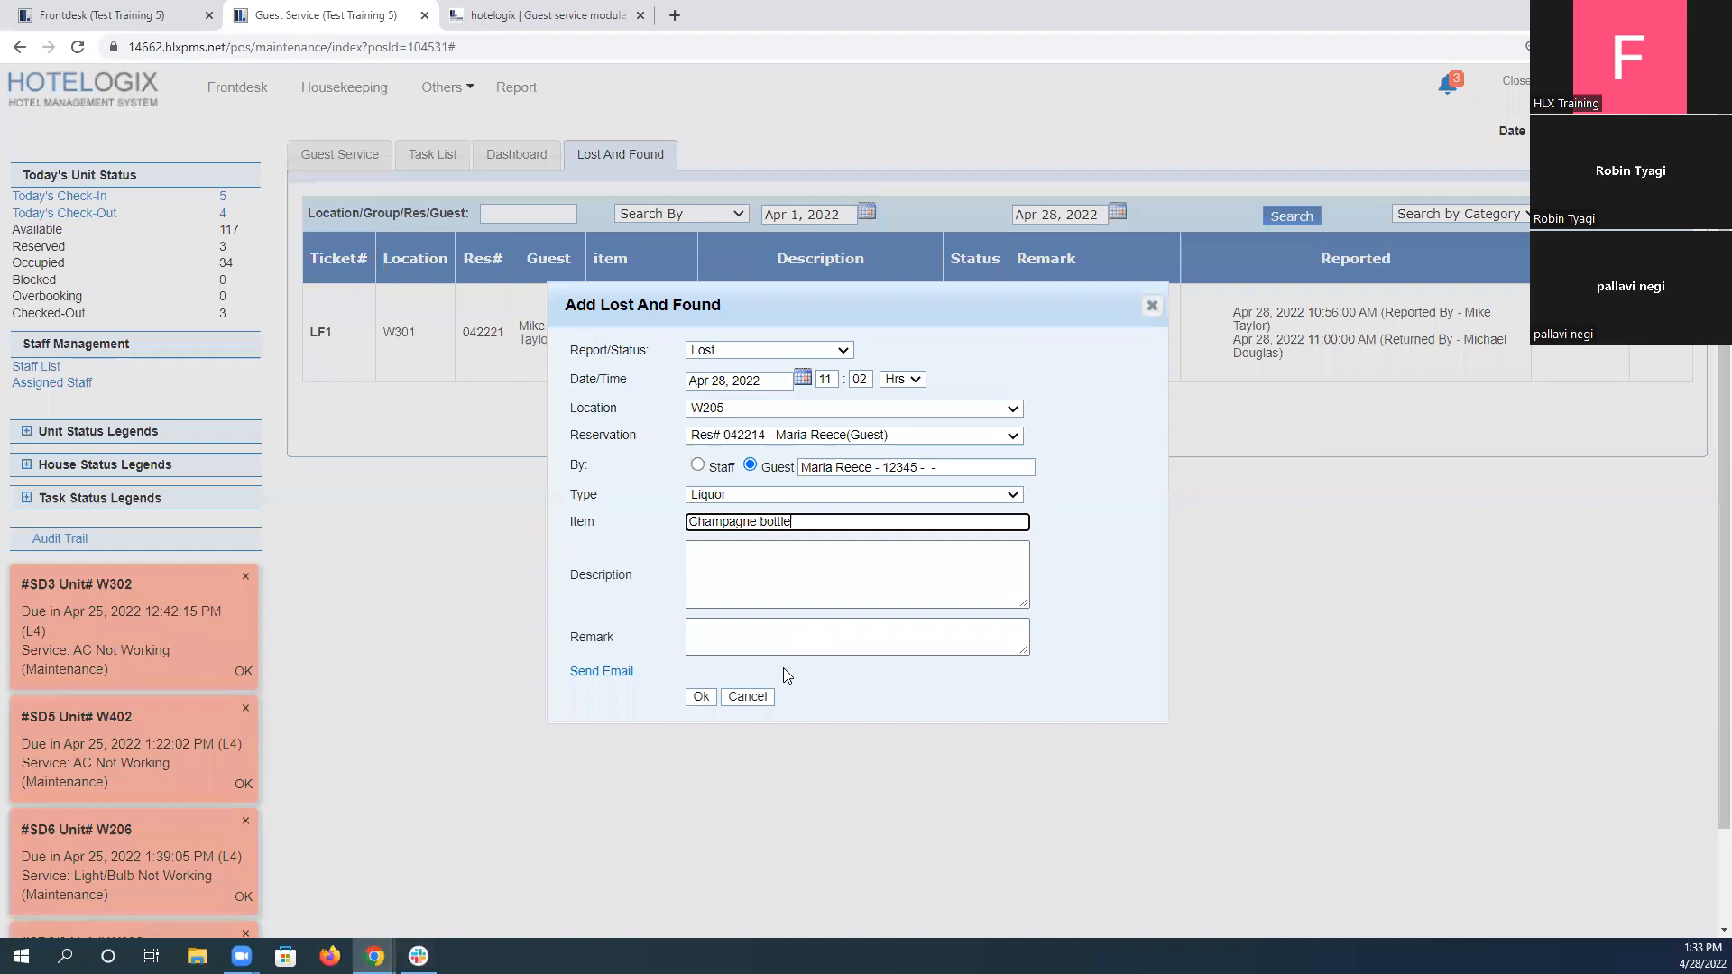
Copy "Dom Perignon Champagne and 12yr aged" from the assignment into the lost item's description.
left_click(541, 15)
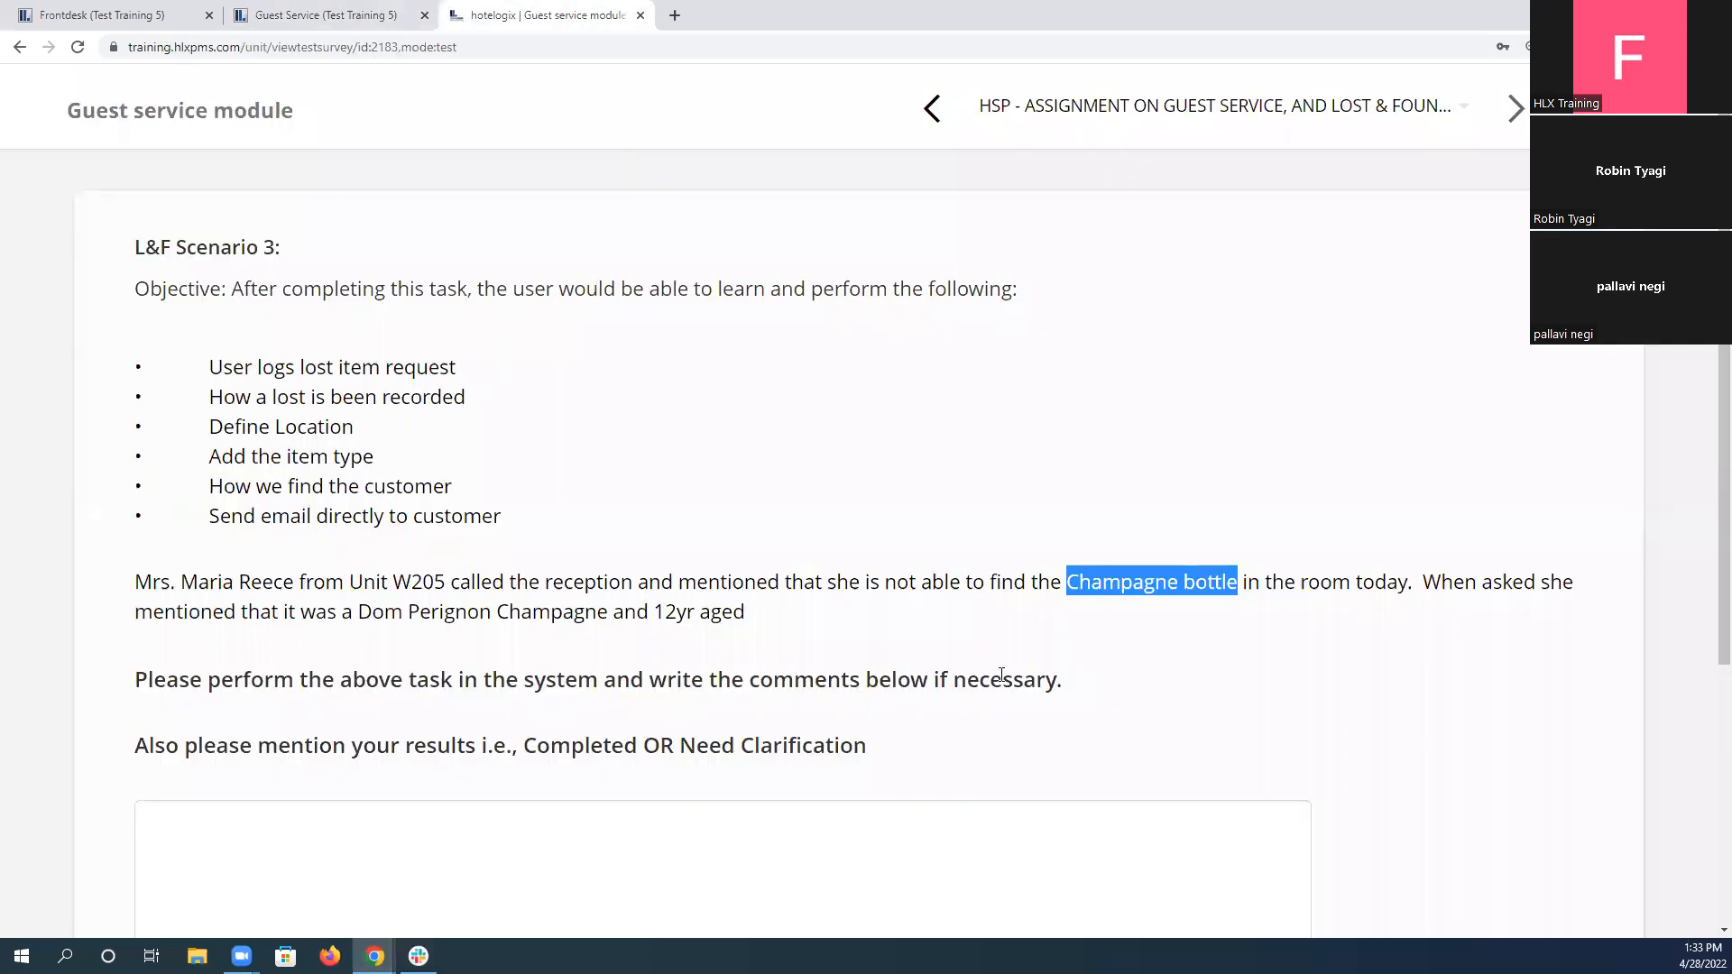
left_click_drag(362, 613, 744, 614)
key("ctrl+c")
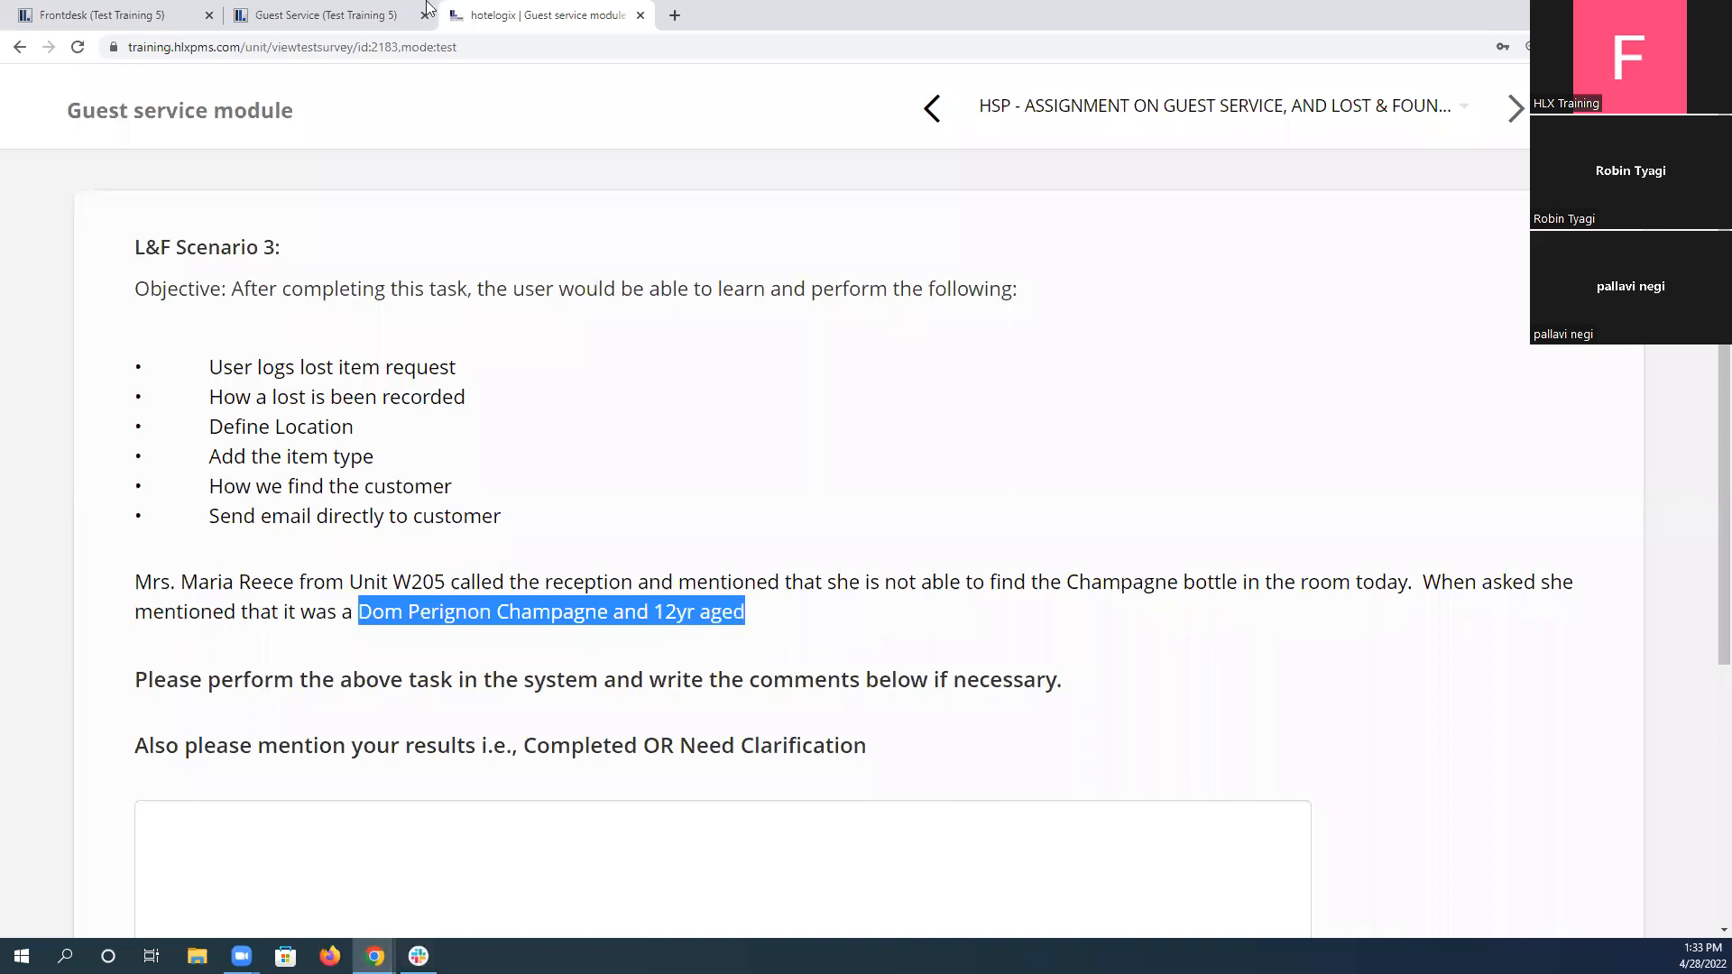
left_click(365, 15)
left_click(718, 591)
key("ctrl+v")
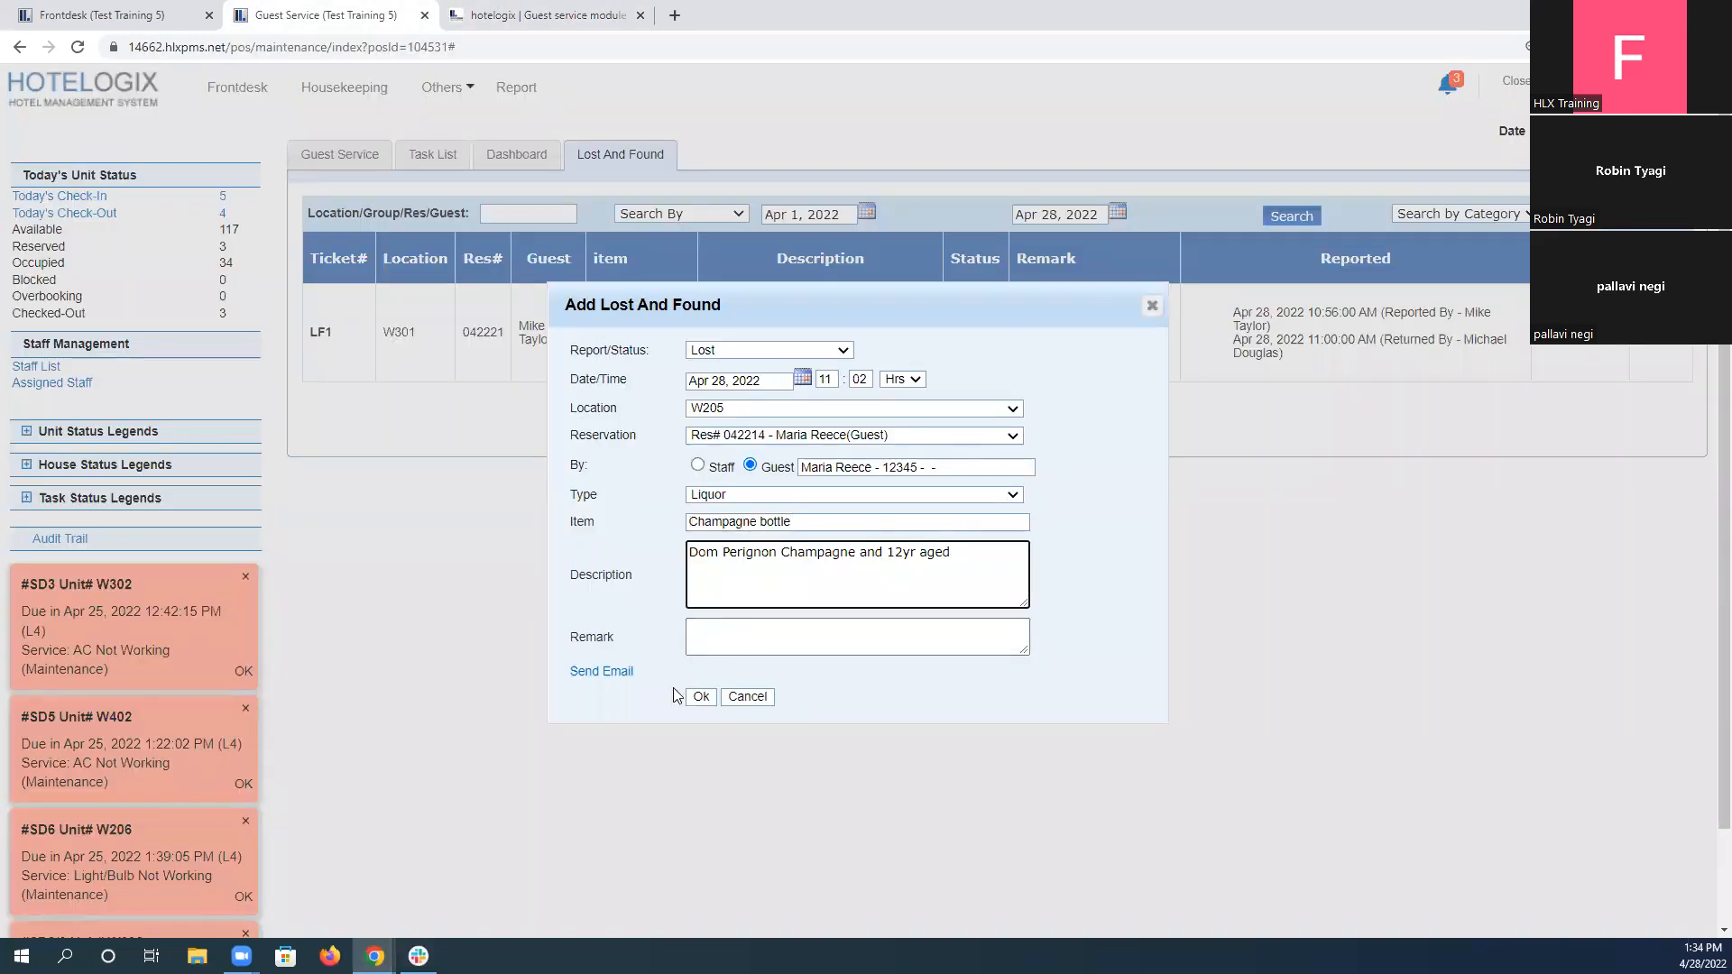
Check the assignment's customer email objective, fill in the saved Hotelogix recipient address and save the champagne entry.
left_click(451, 14)
left_click_drag(230, 516, 511, 519)
left_click(519, 537)
left_click(325, 15)
left_click(812, 673)
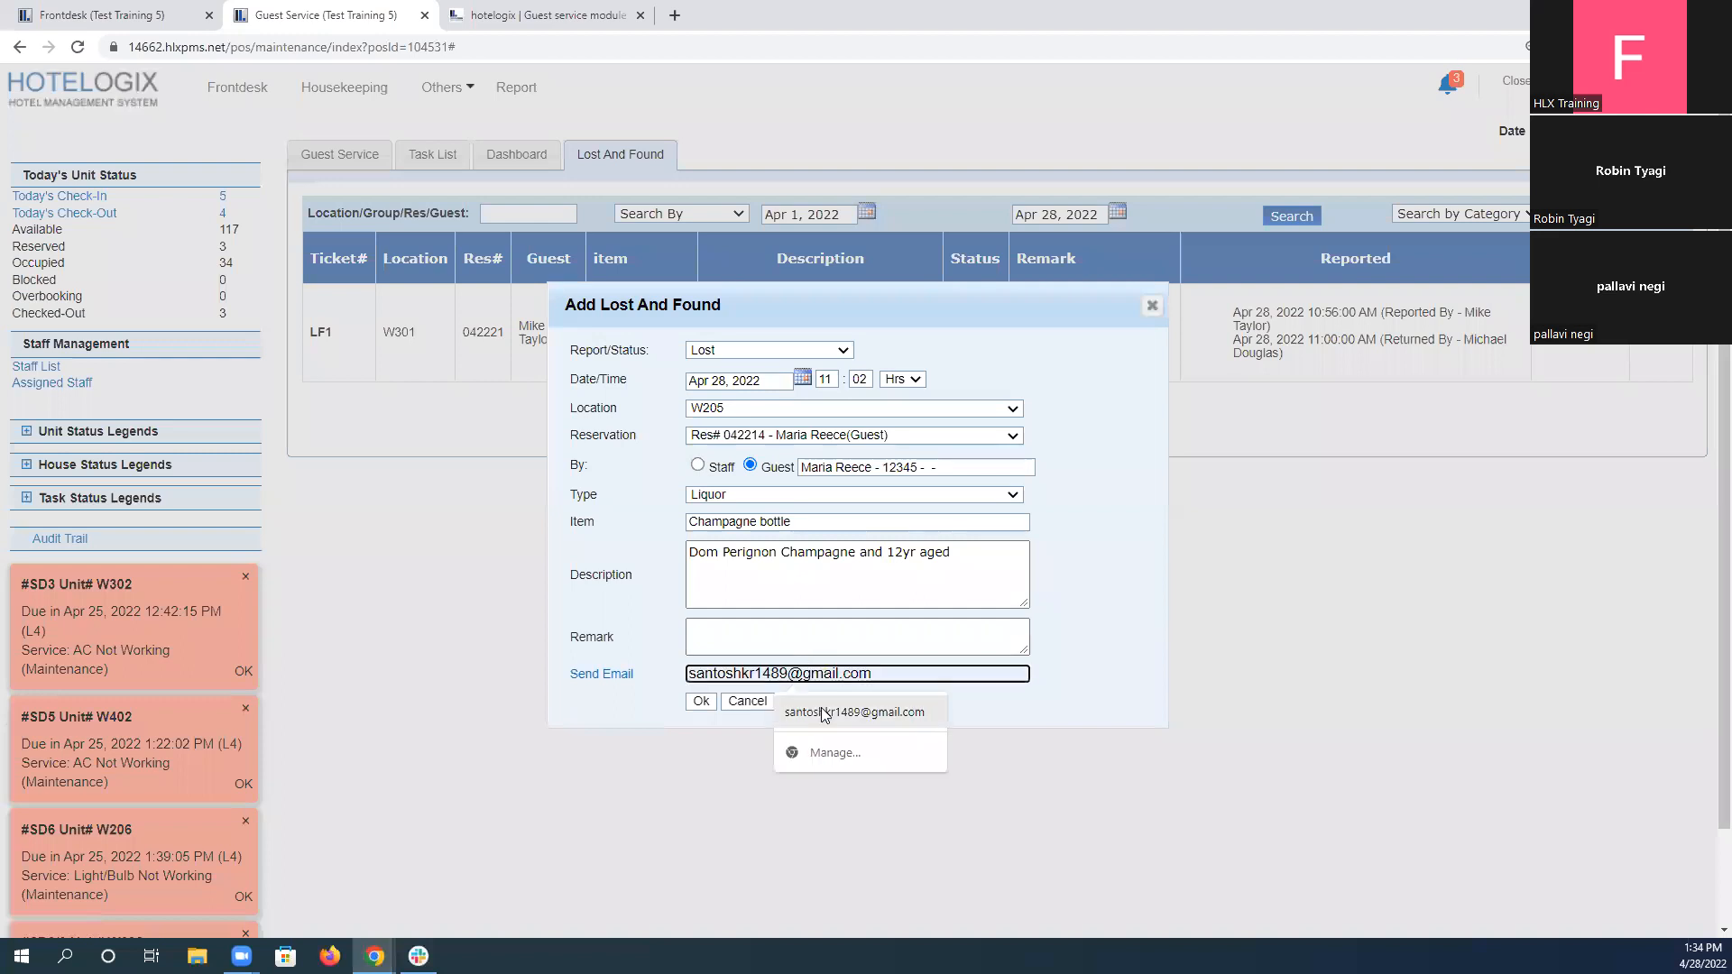
type("robin")
key("Down")
key("Return")
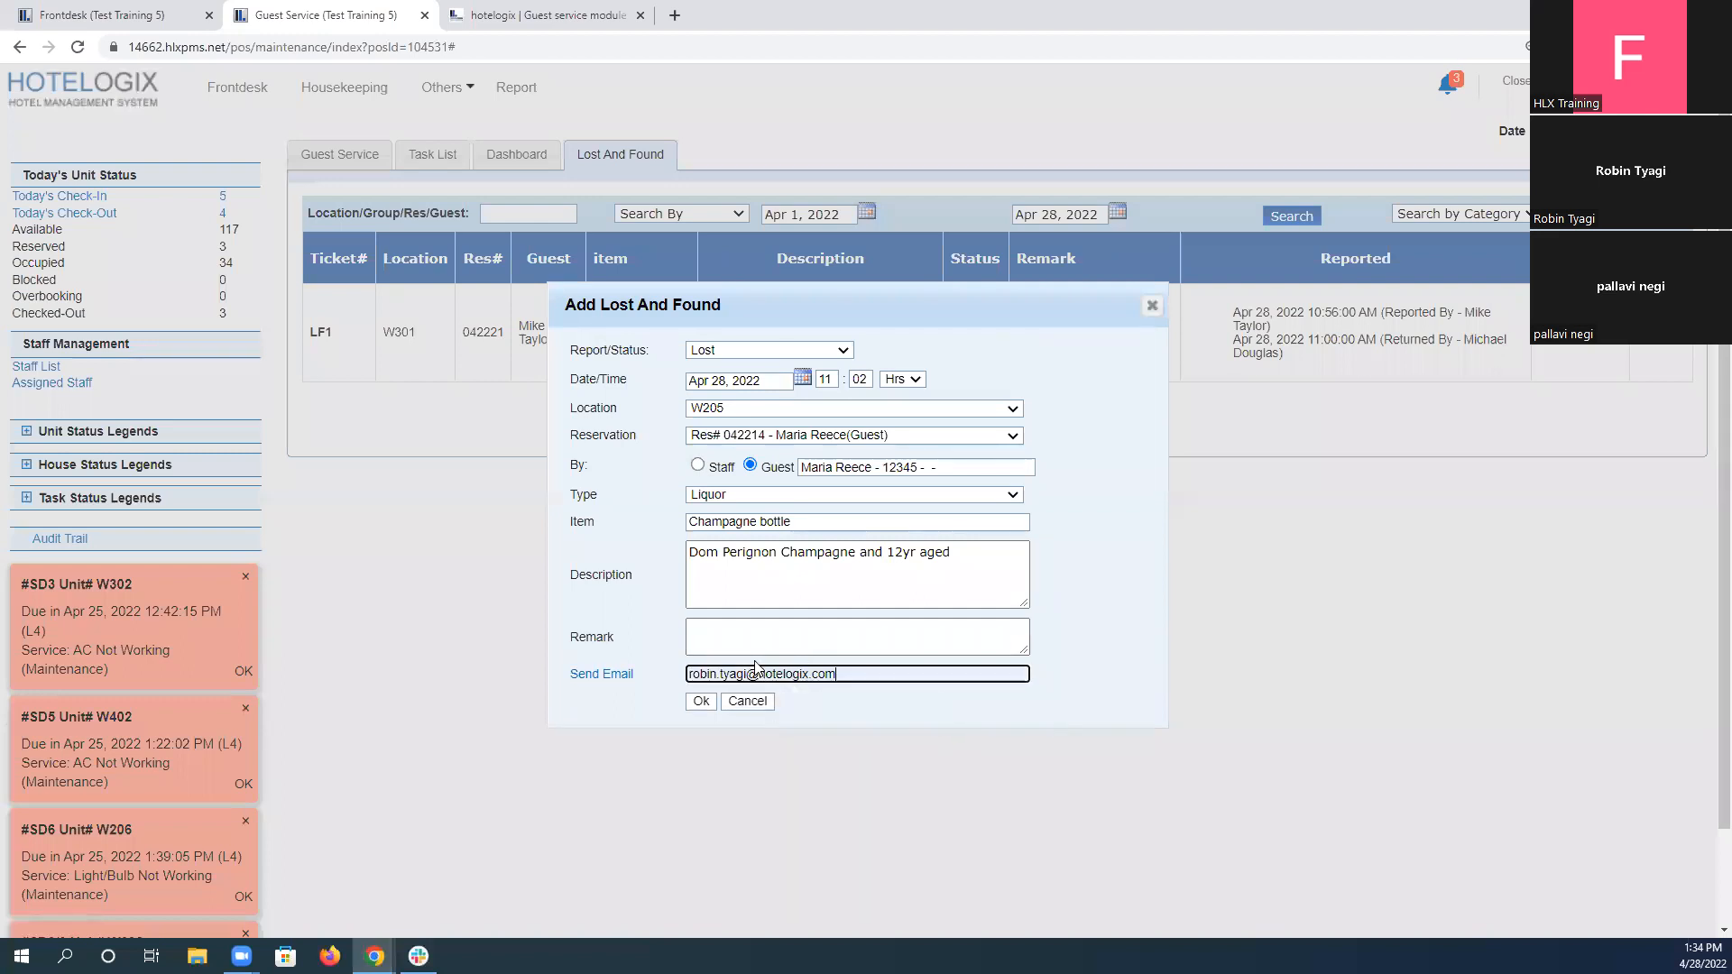
left_click(701, 702)
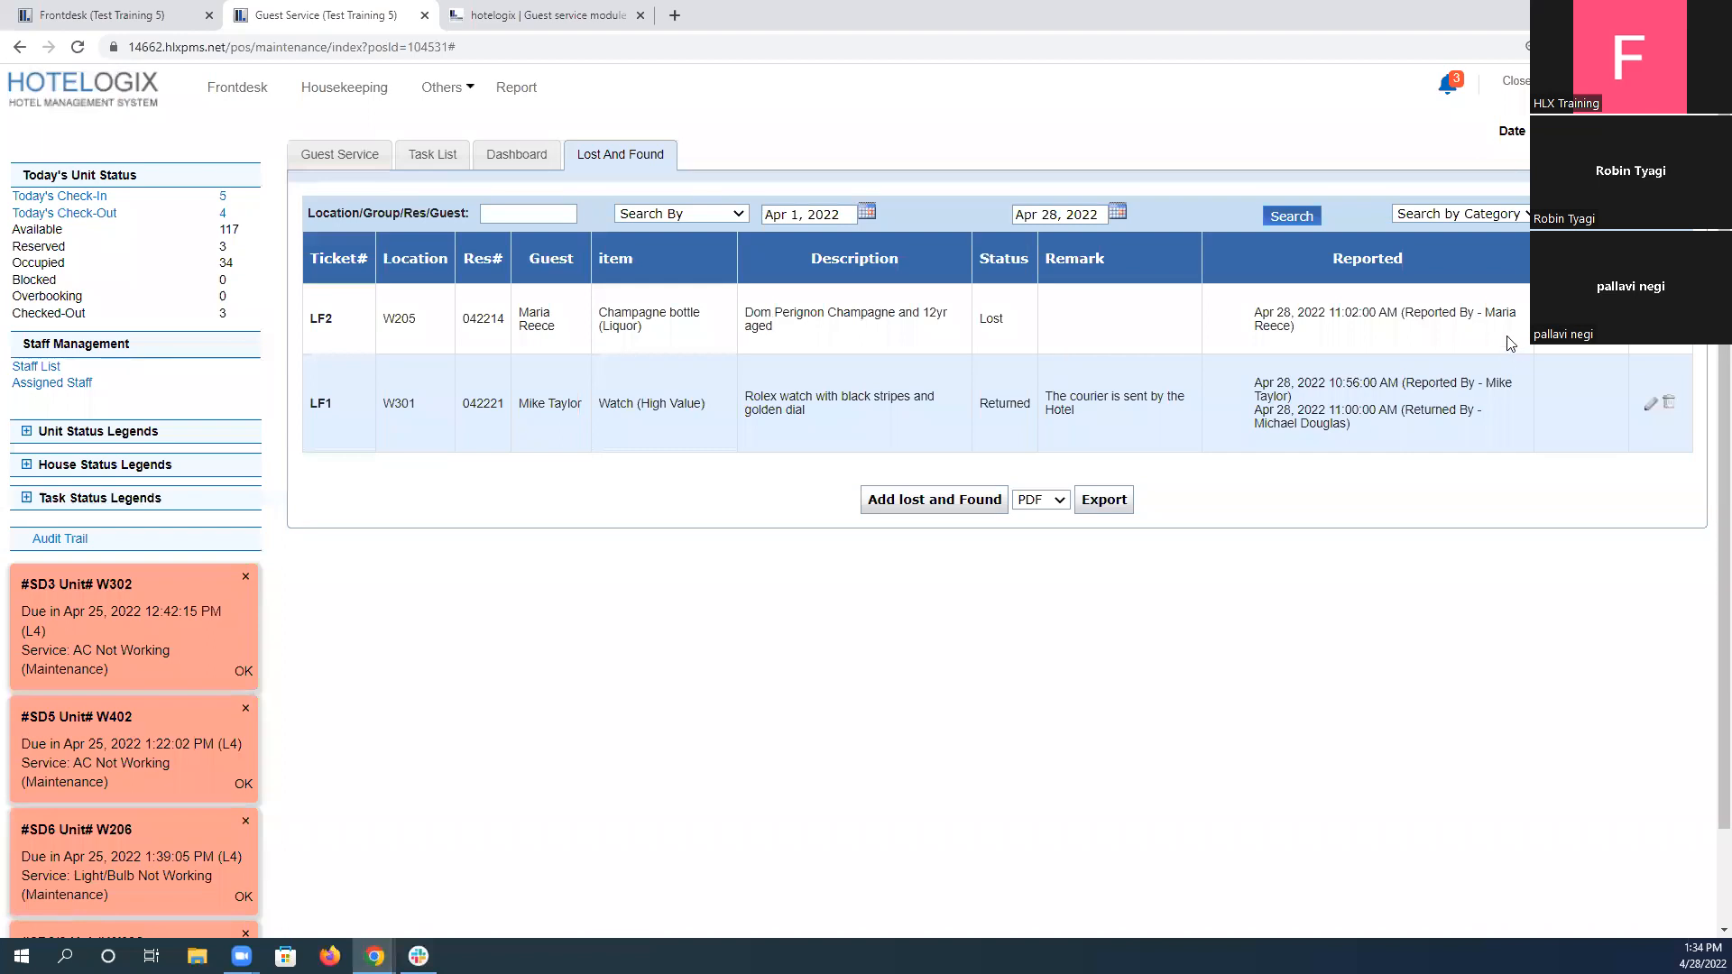
Review the new champagne bottle ticket, return to L&F Scenario 3 and enter "Completed" as its answer.
left_click_drag(599, 313, 719, 323)
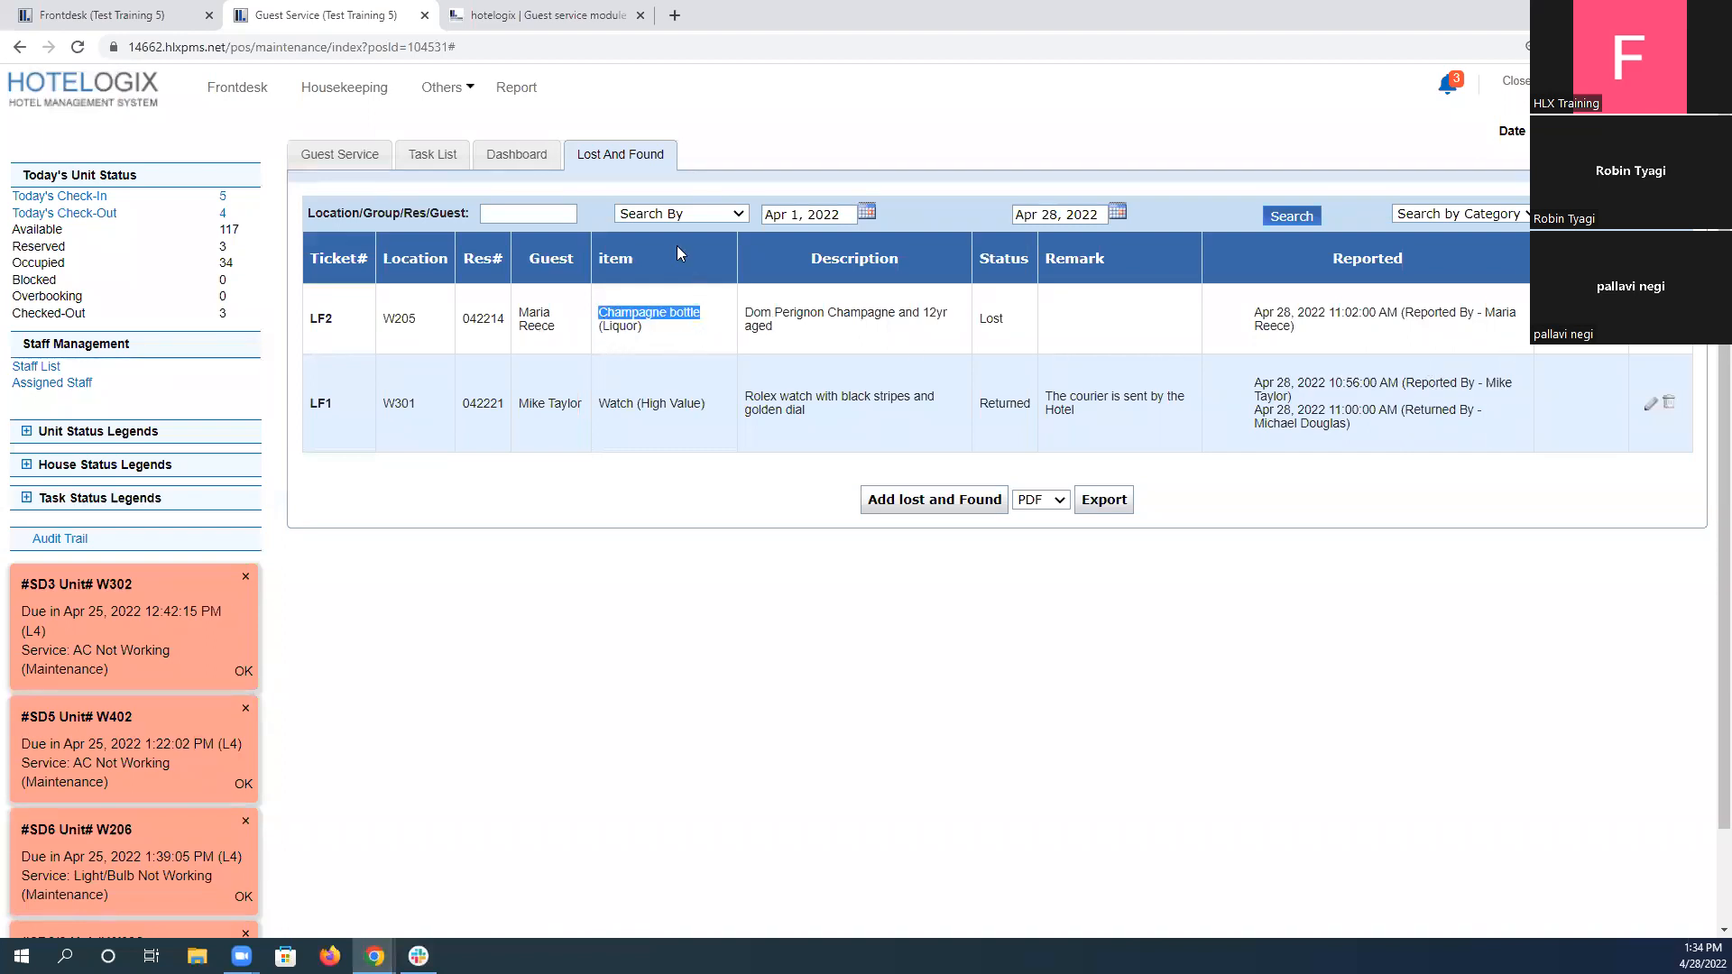
left_click(526, 15)
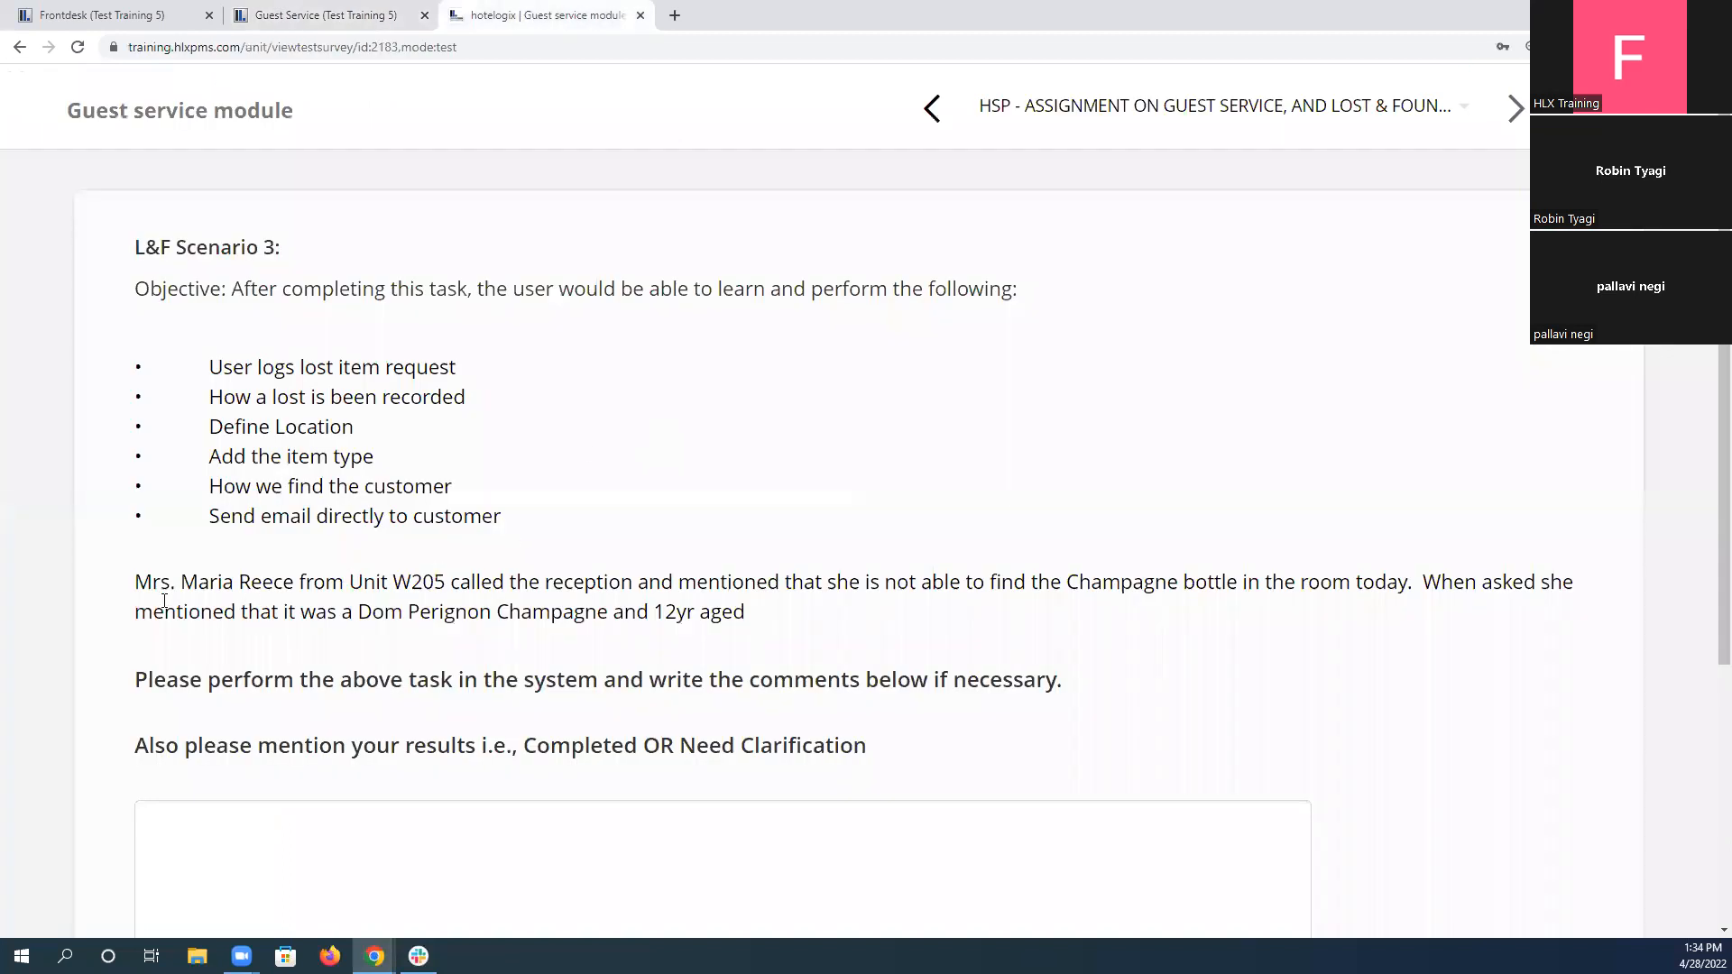
triple_click(348, 587)
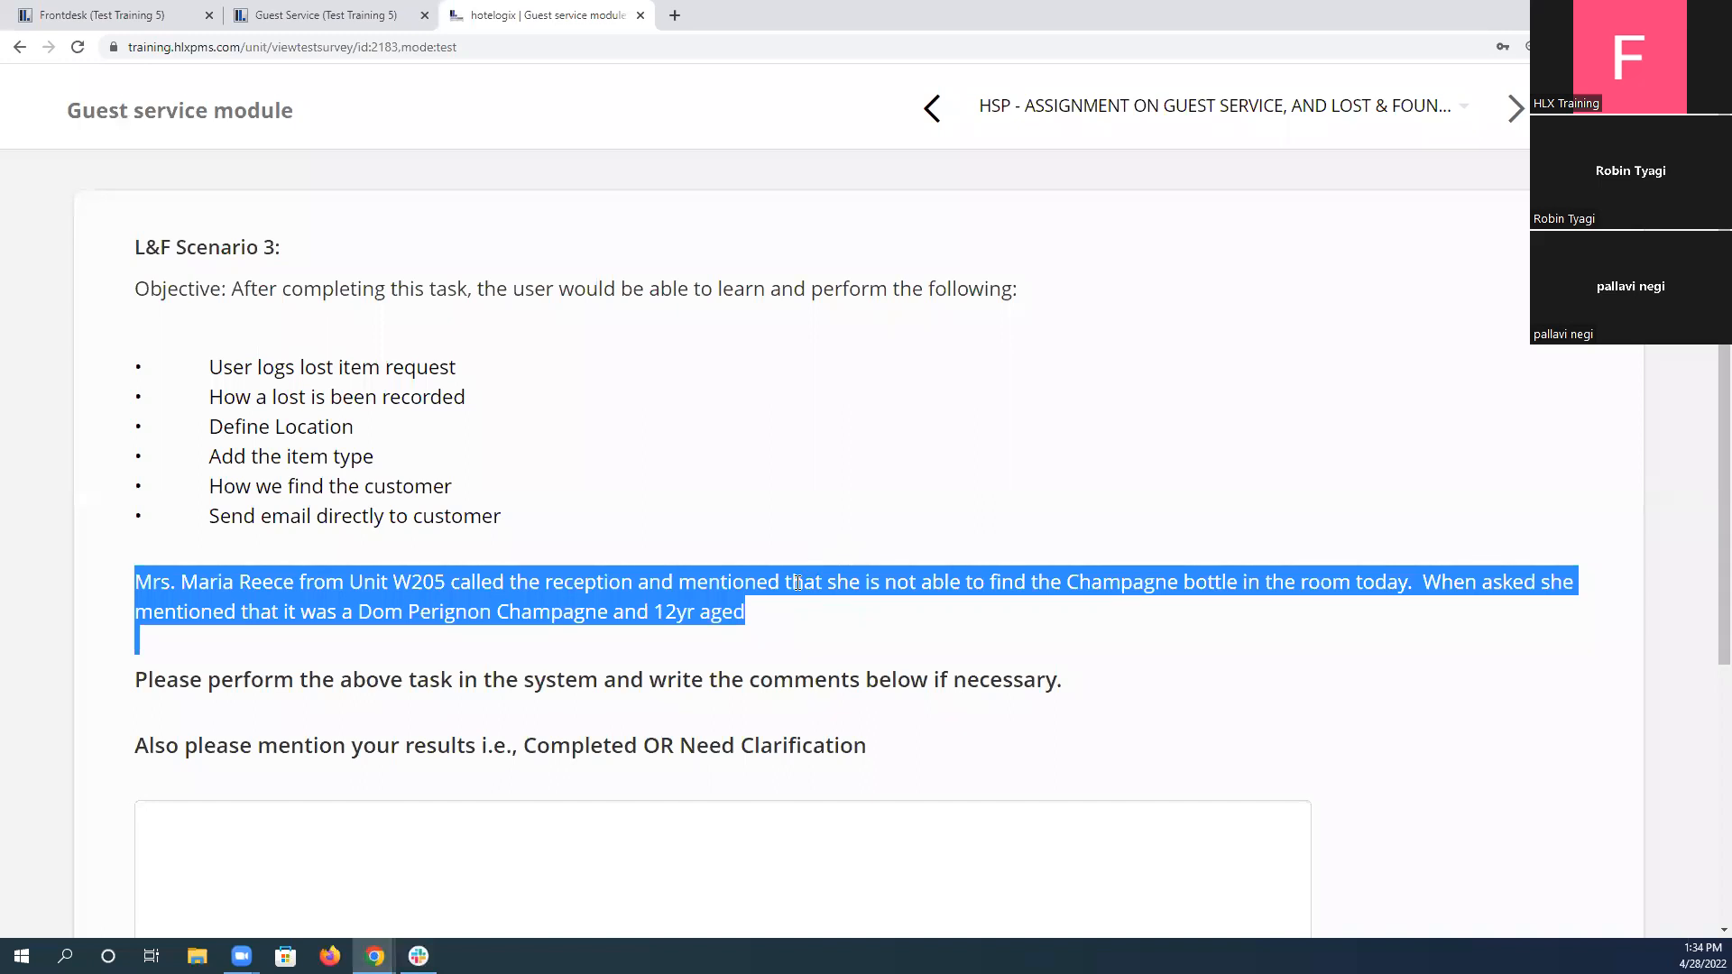
double_click(597, 745)
key("ctrl+c")
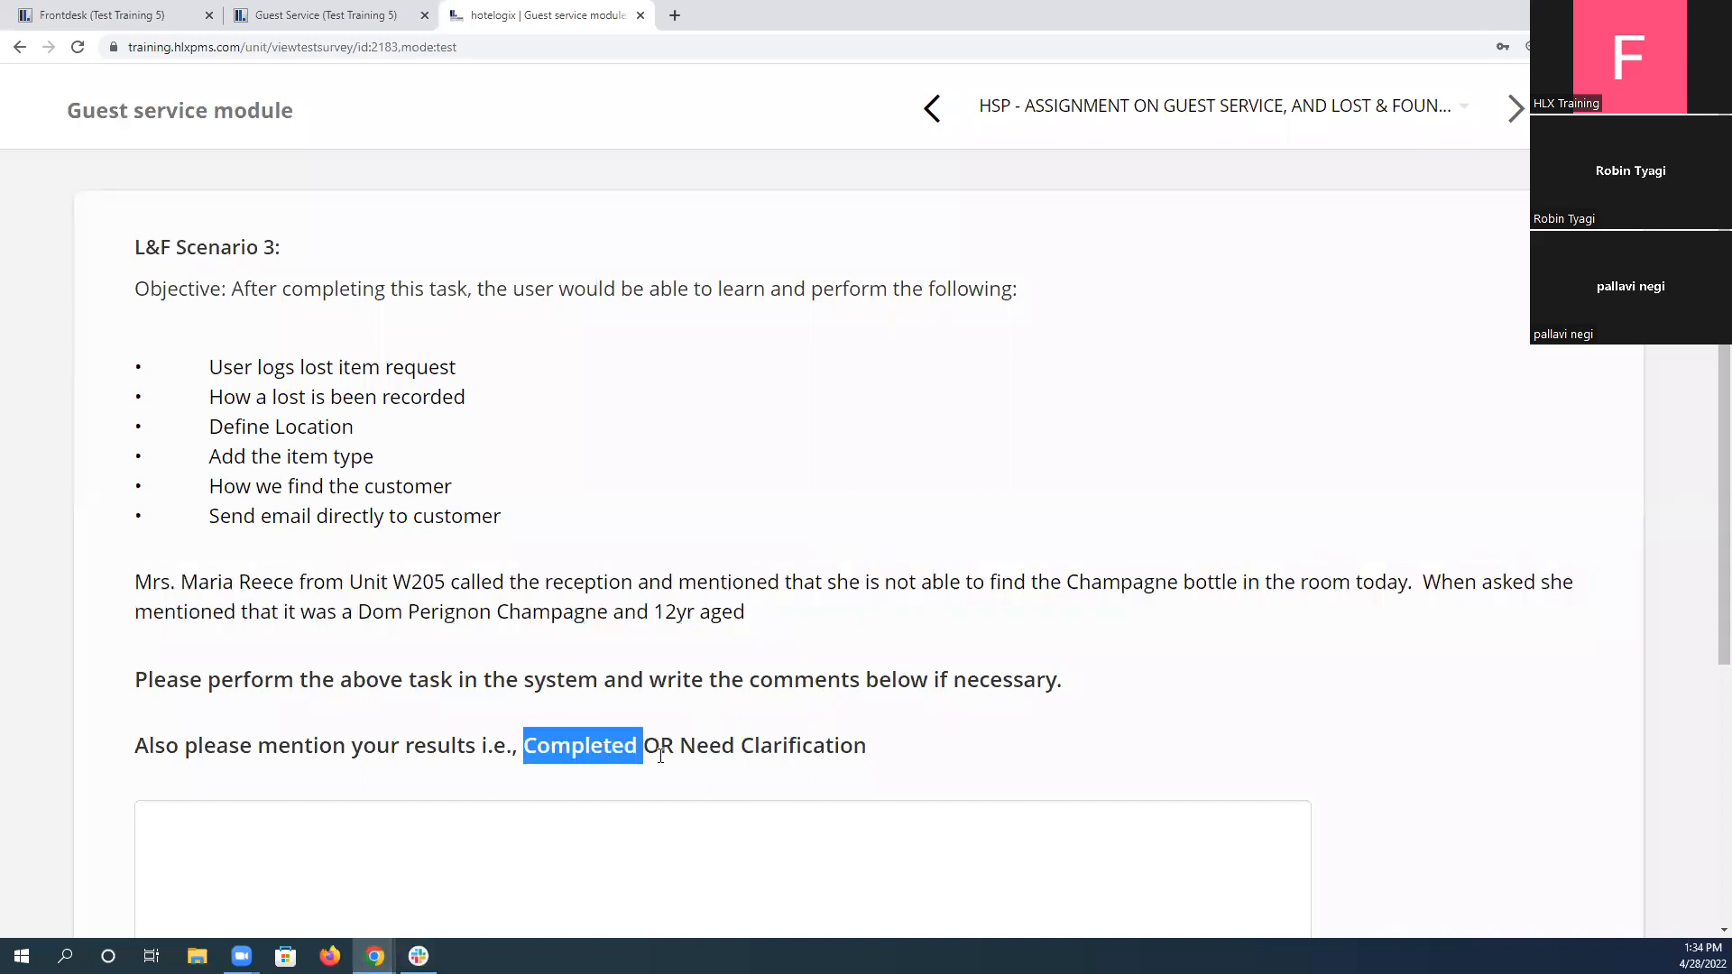
left_click(504, 808)
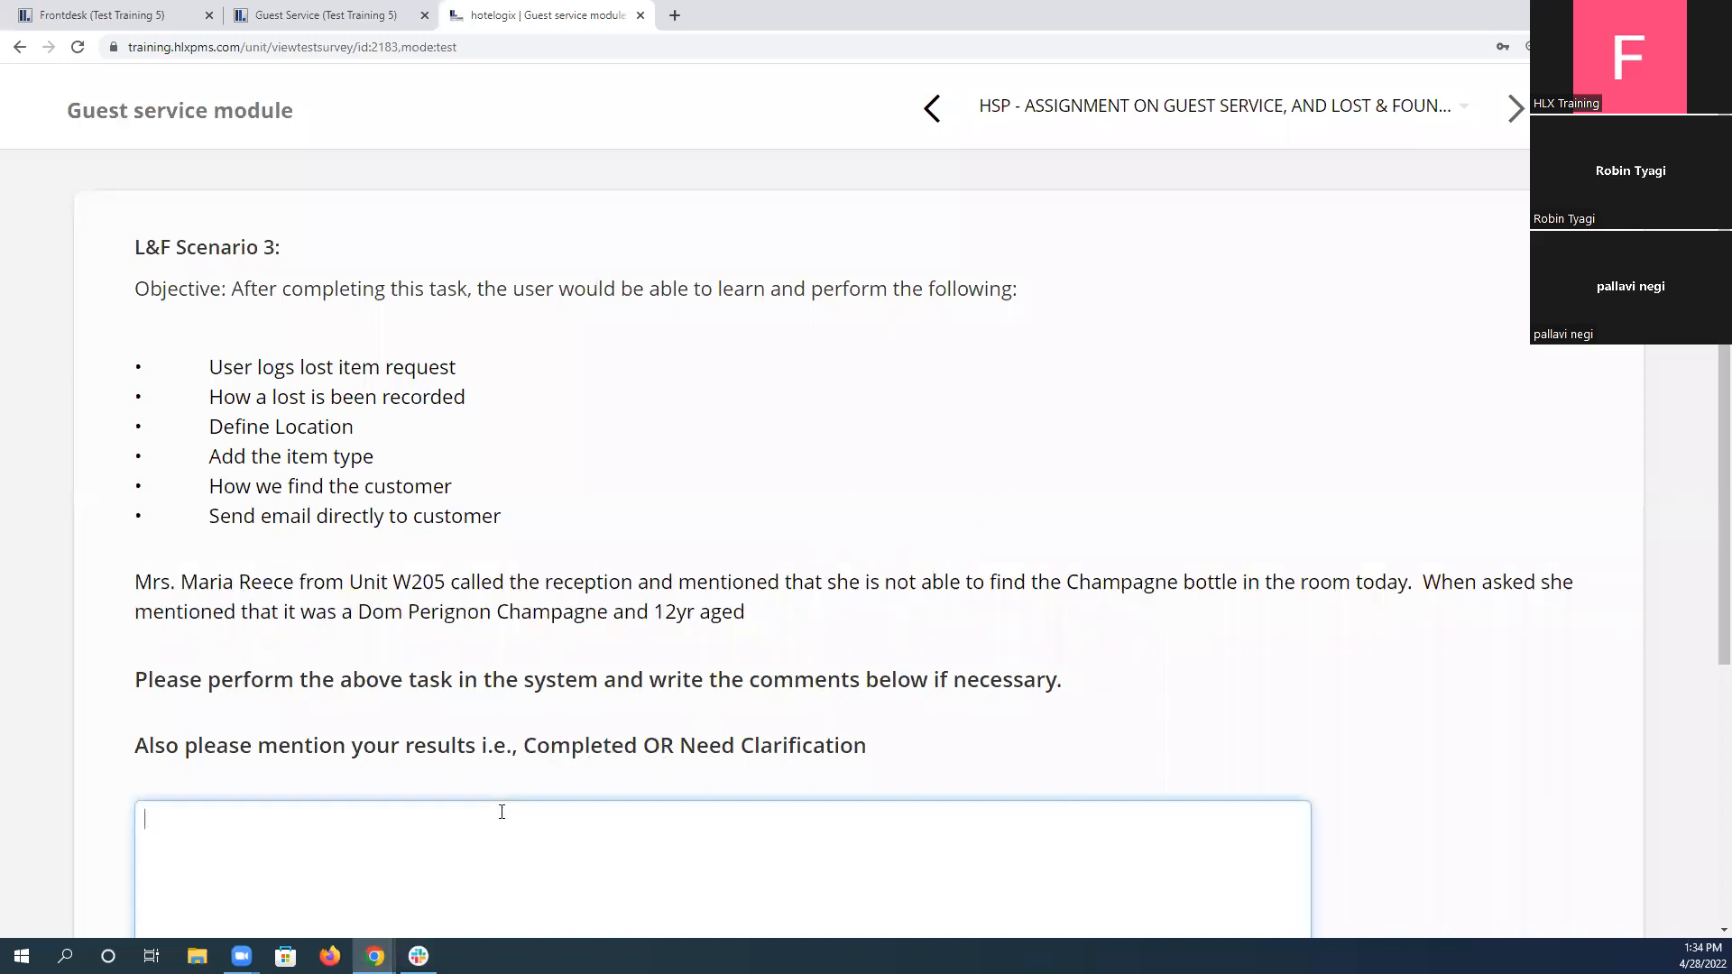
key("ctrl+v")
left_click_drag(206, 428, 332, 427)
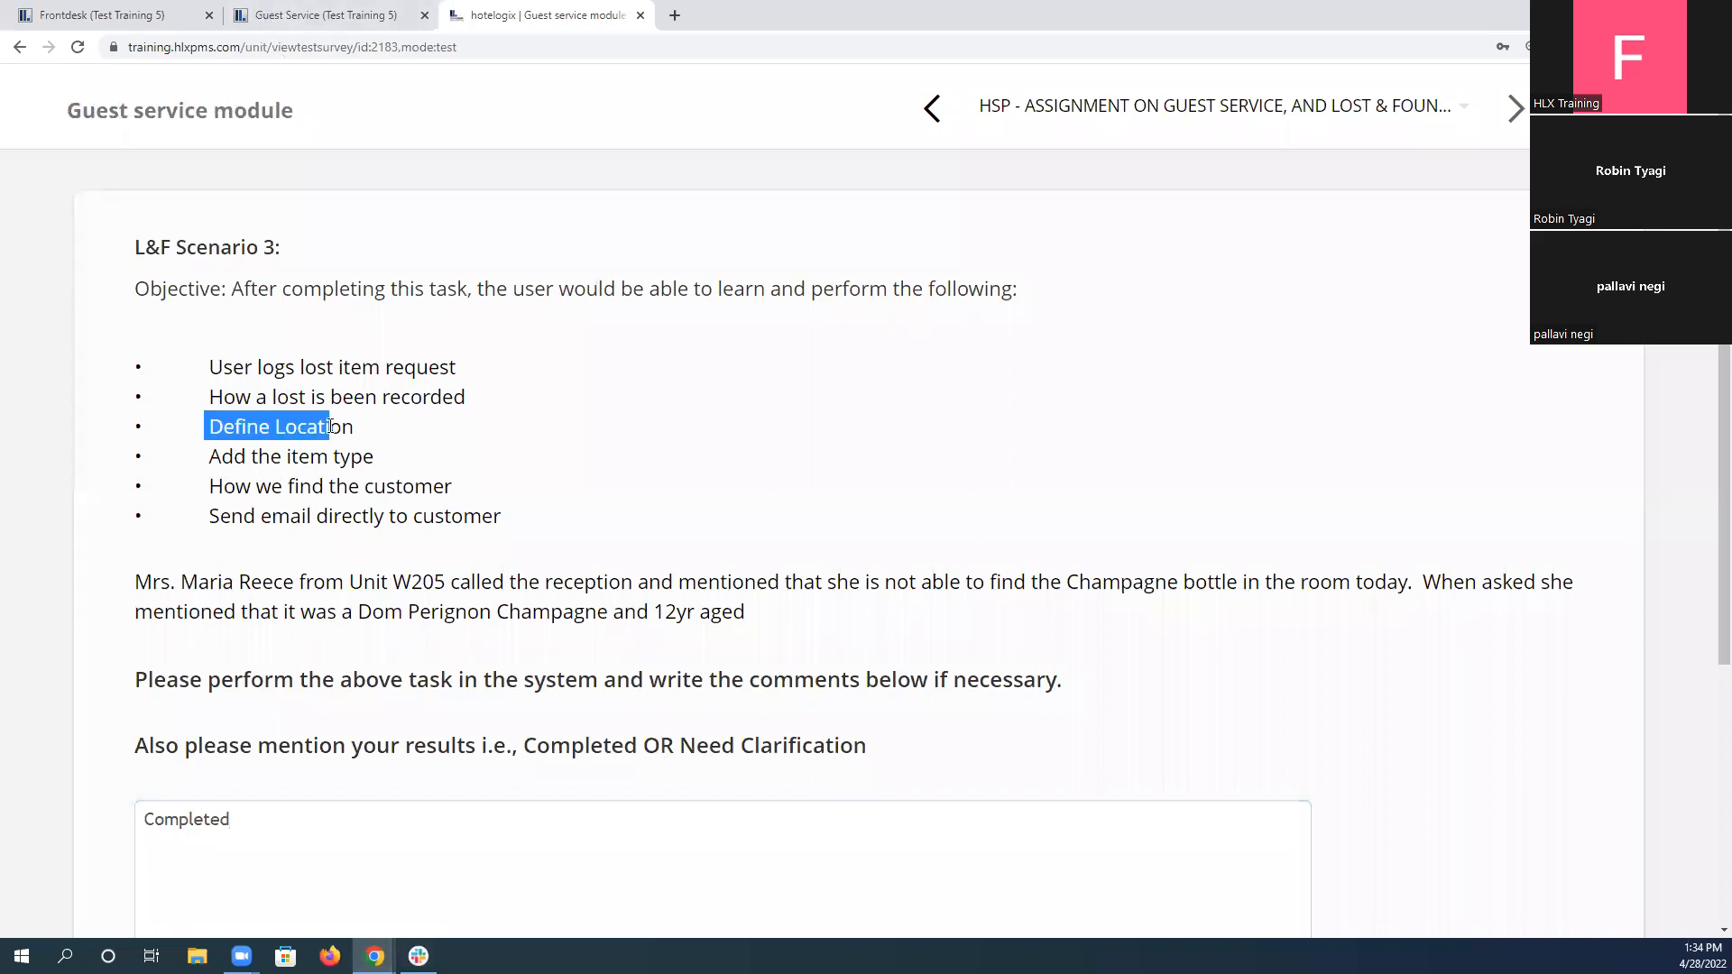
Check the item type objective against the champagne bottle ticket and submit the L&F Scenario 3 answer.
left_click_drag(220, 457, 390, 464)
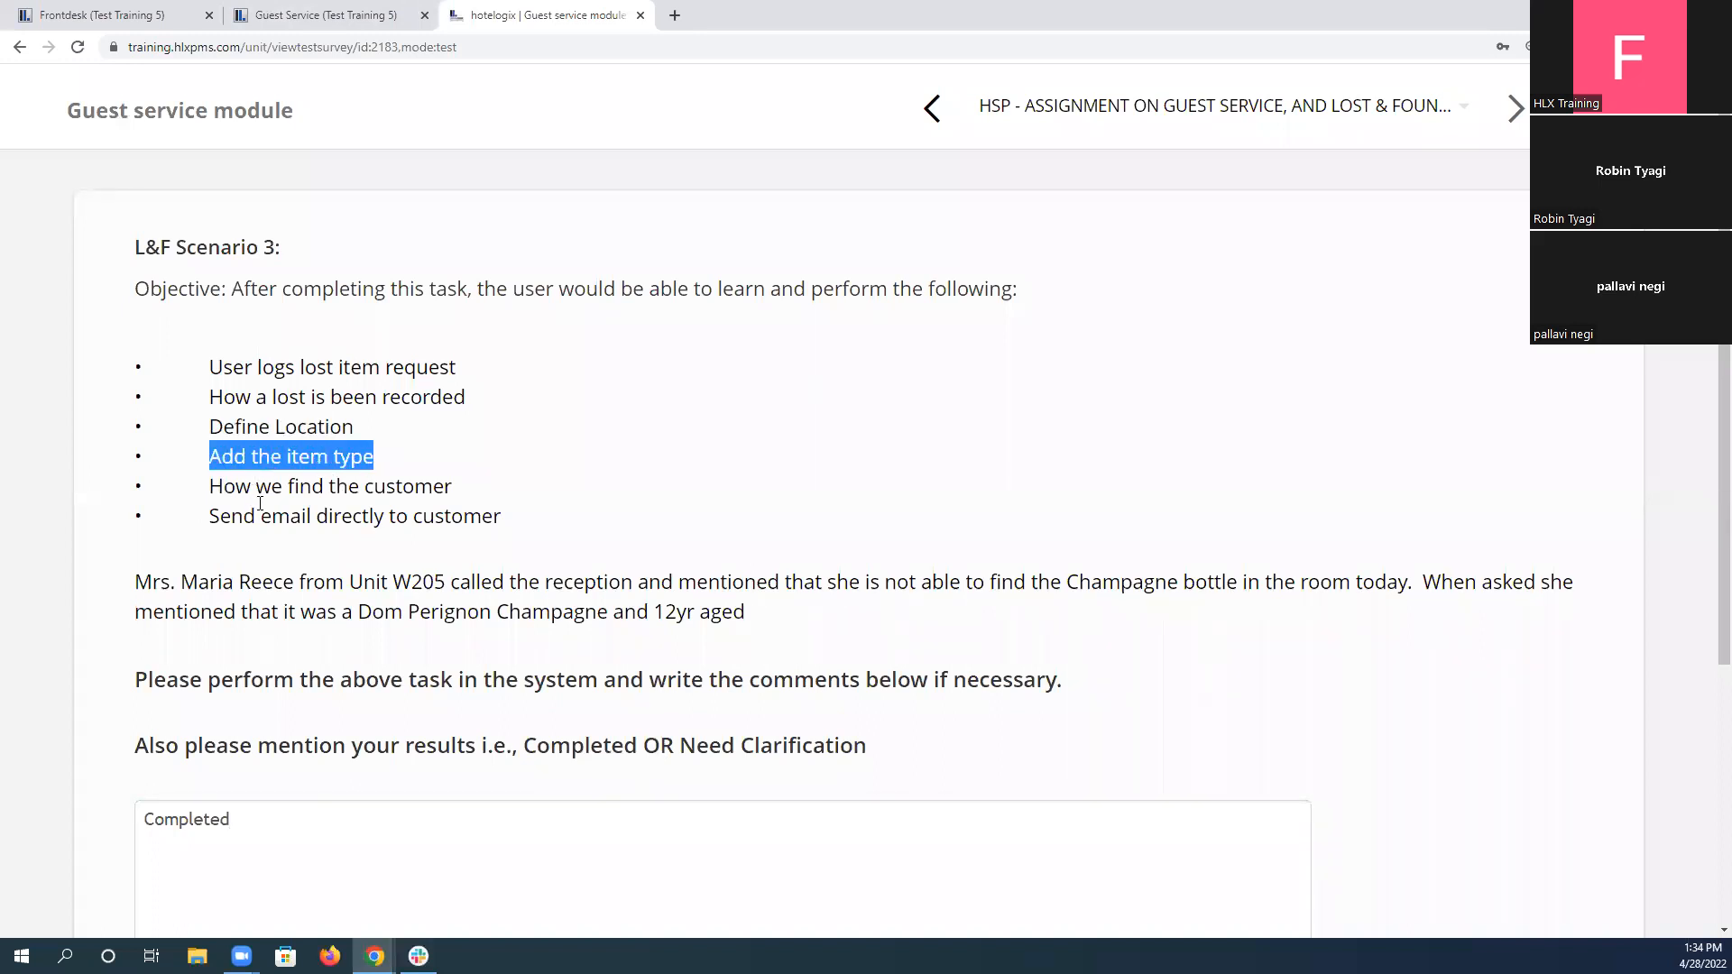
key("ctrl+shift+Tab")
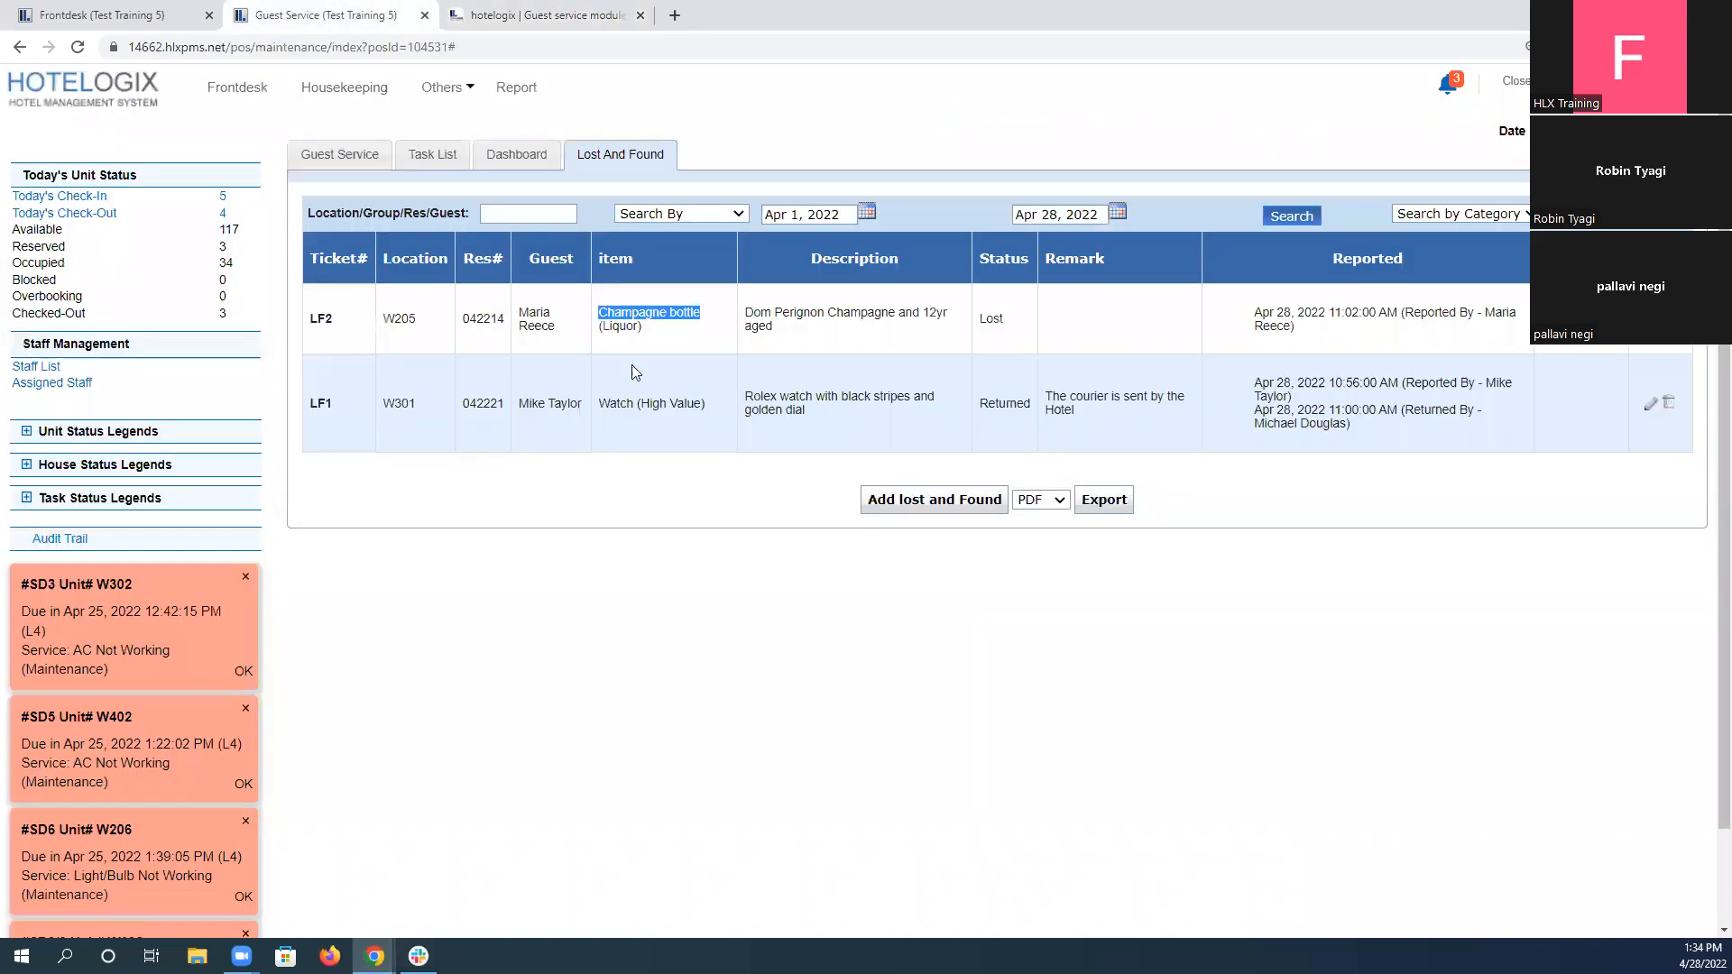
left_click(519, 317)
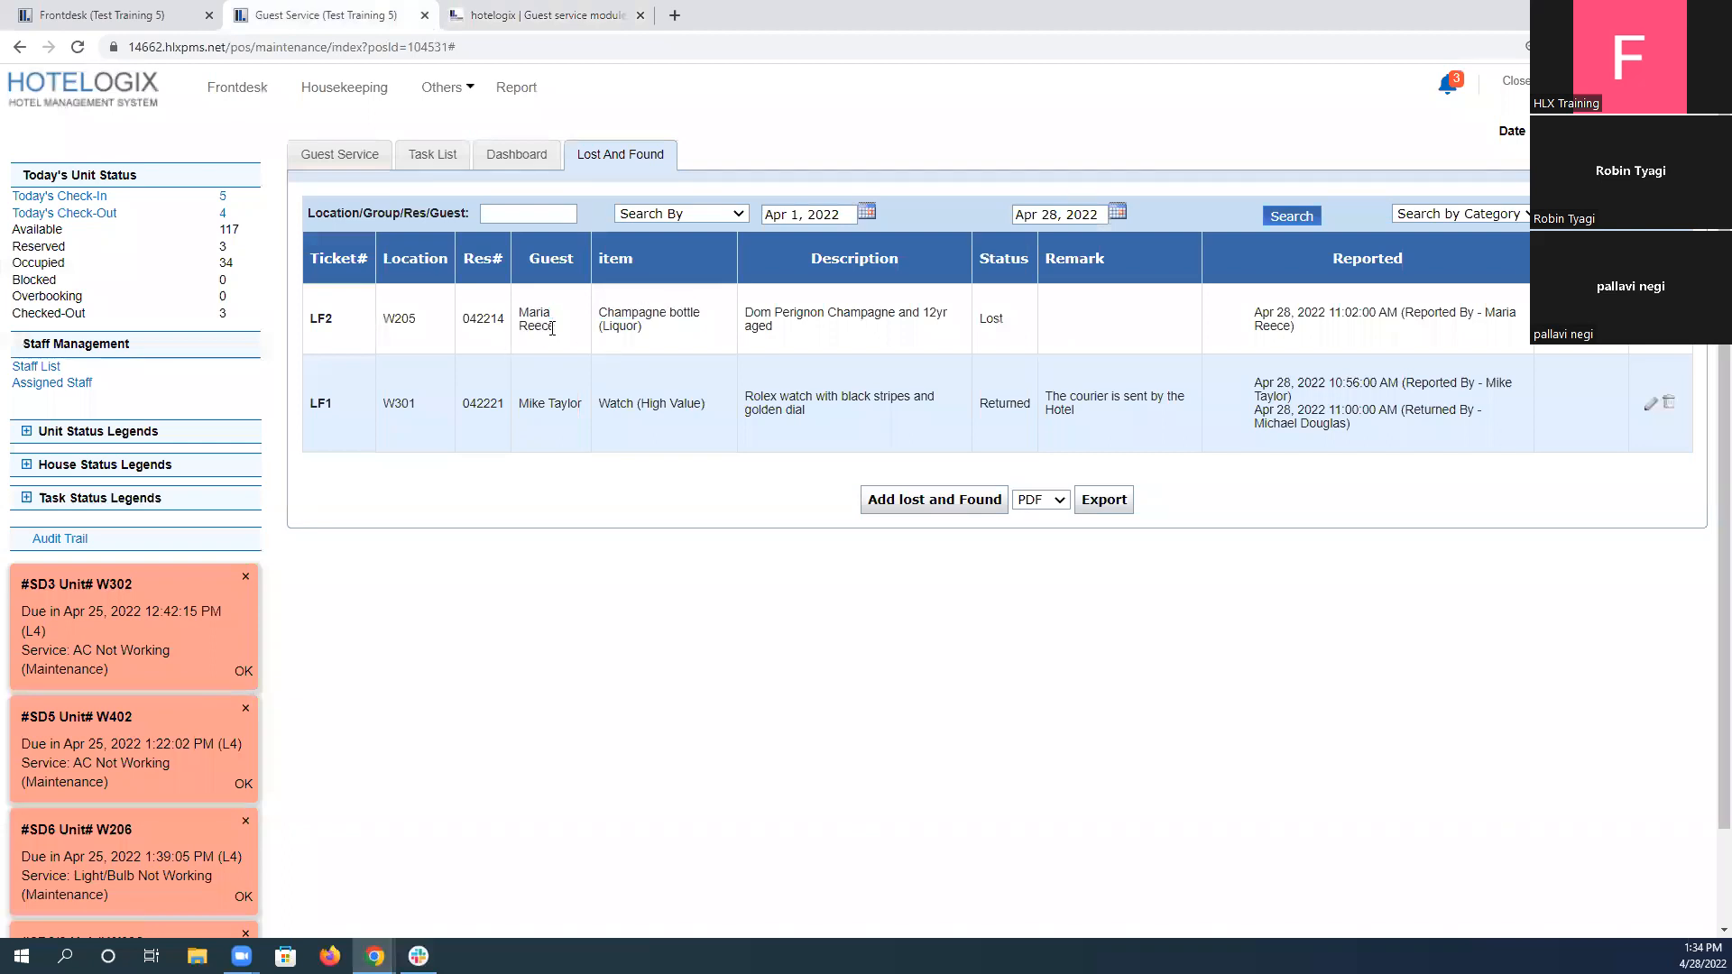
key("ctrl+Tab")
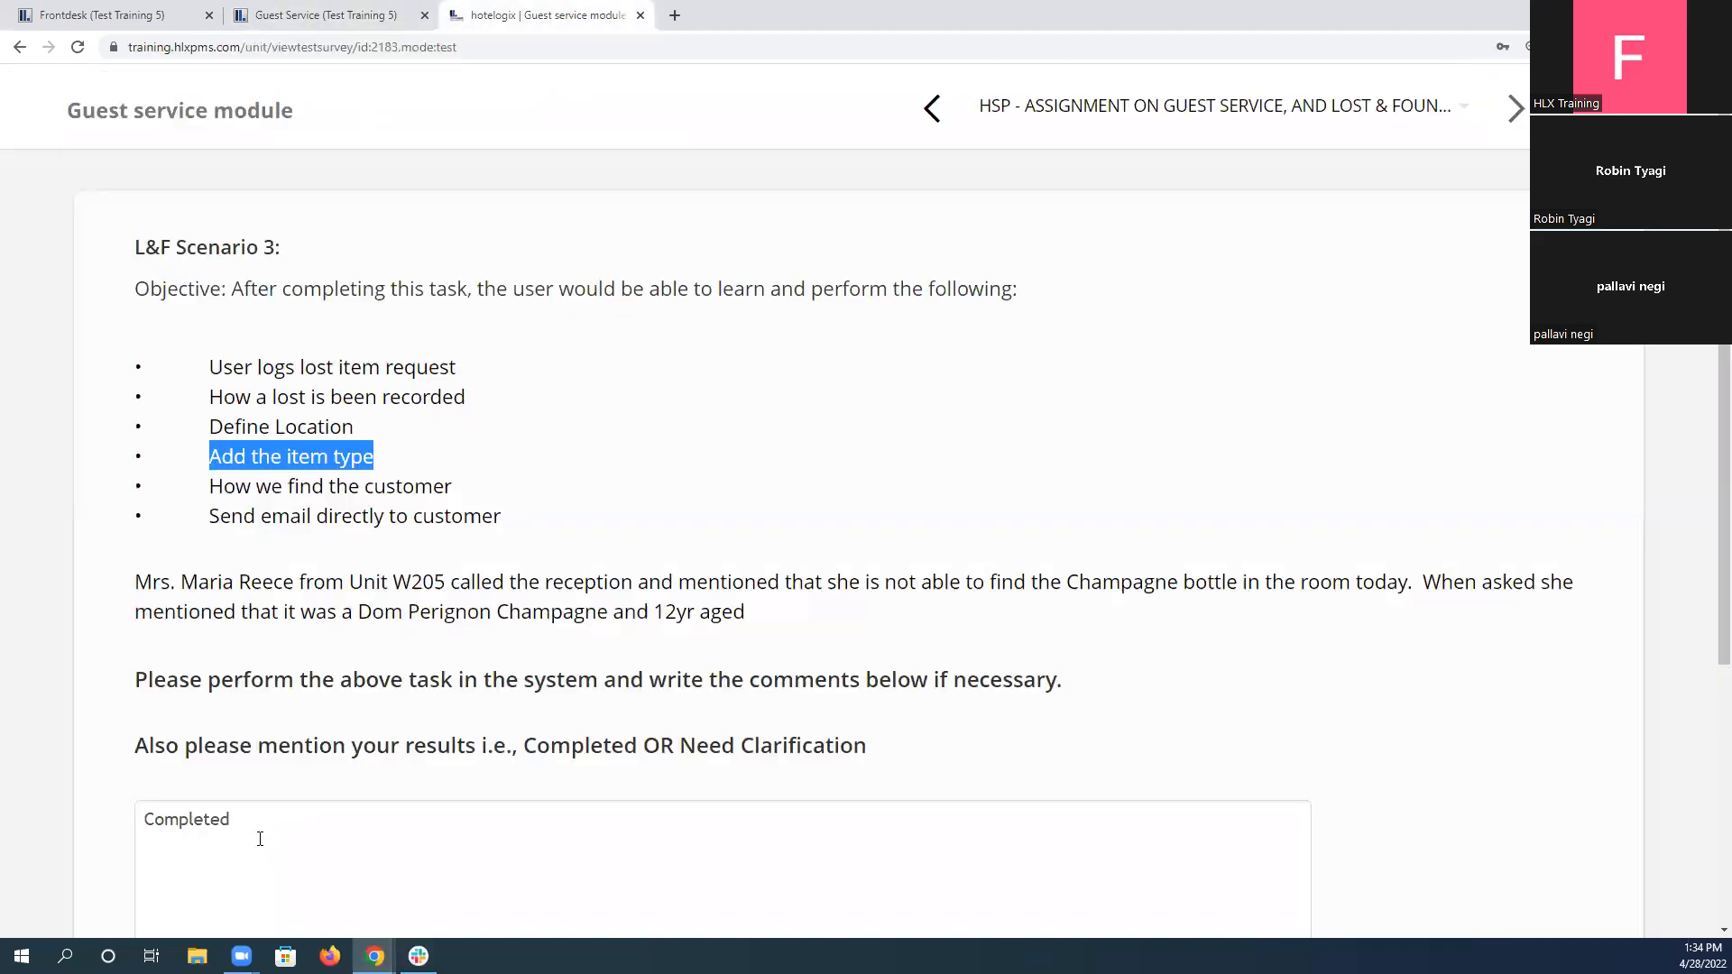
scroll(260, 839, "down", 4)
left_click(242, 749)
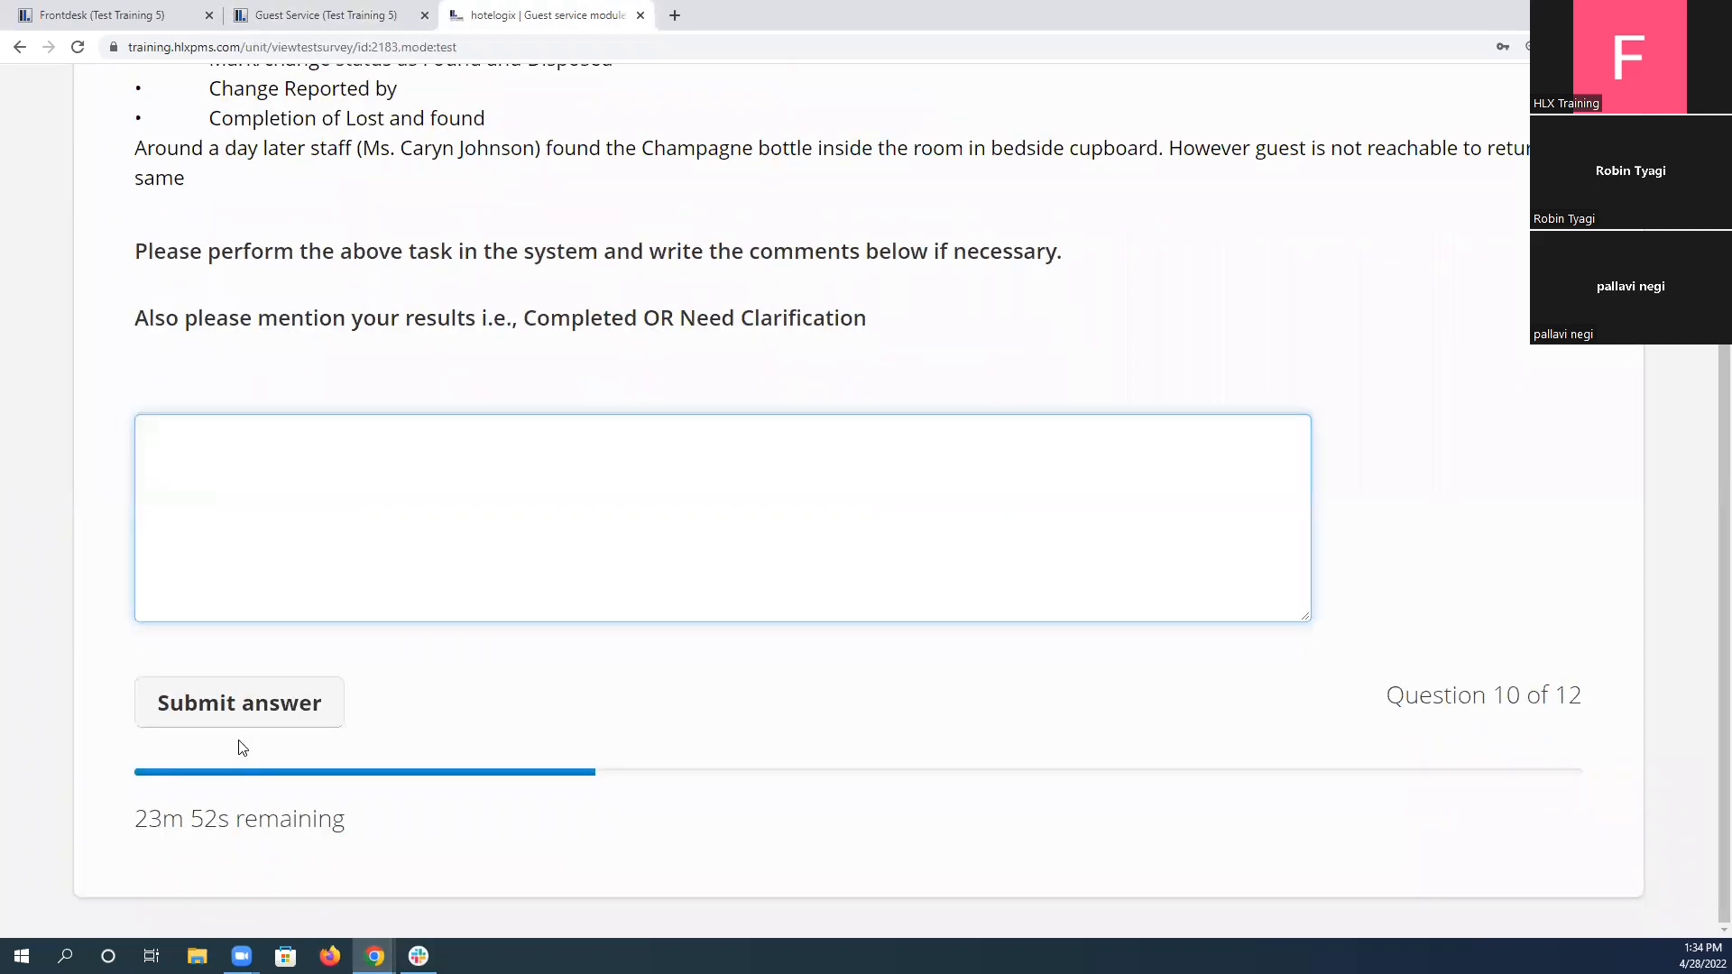
Open the champagne bottle ticket for editing and set its reporter to the staff member named in L&F Scenario 4.
scroll(252, 487, "up", 3)
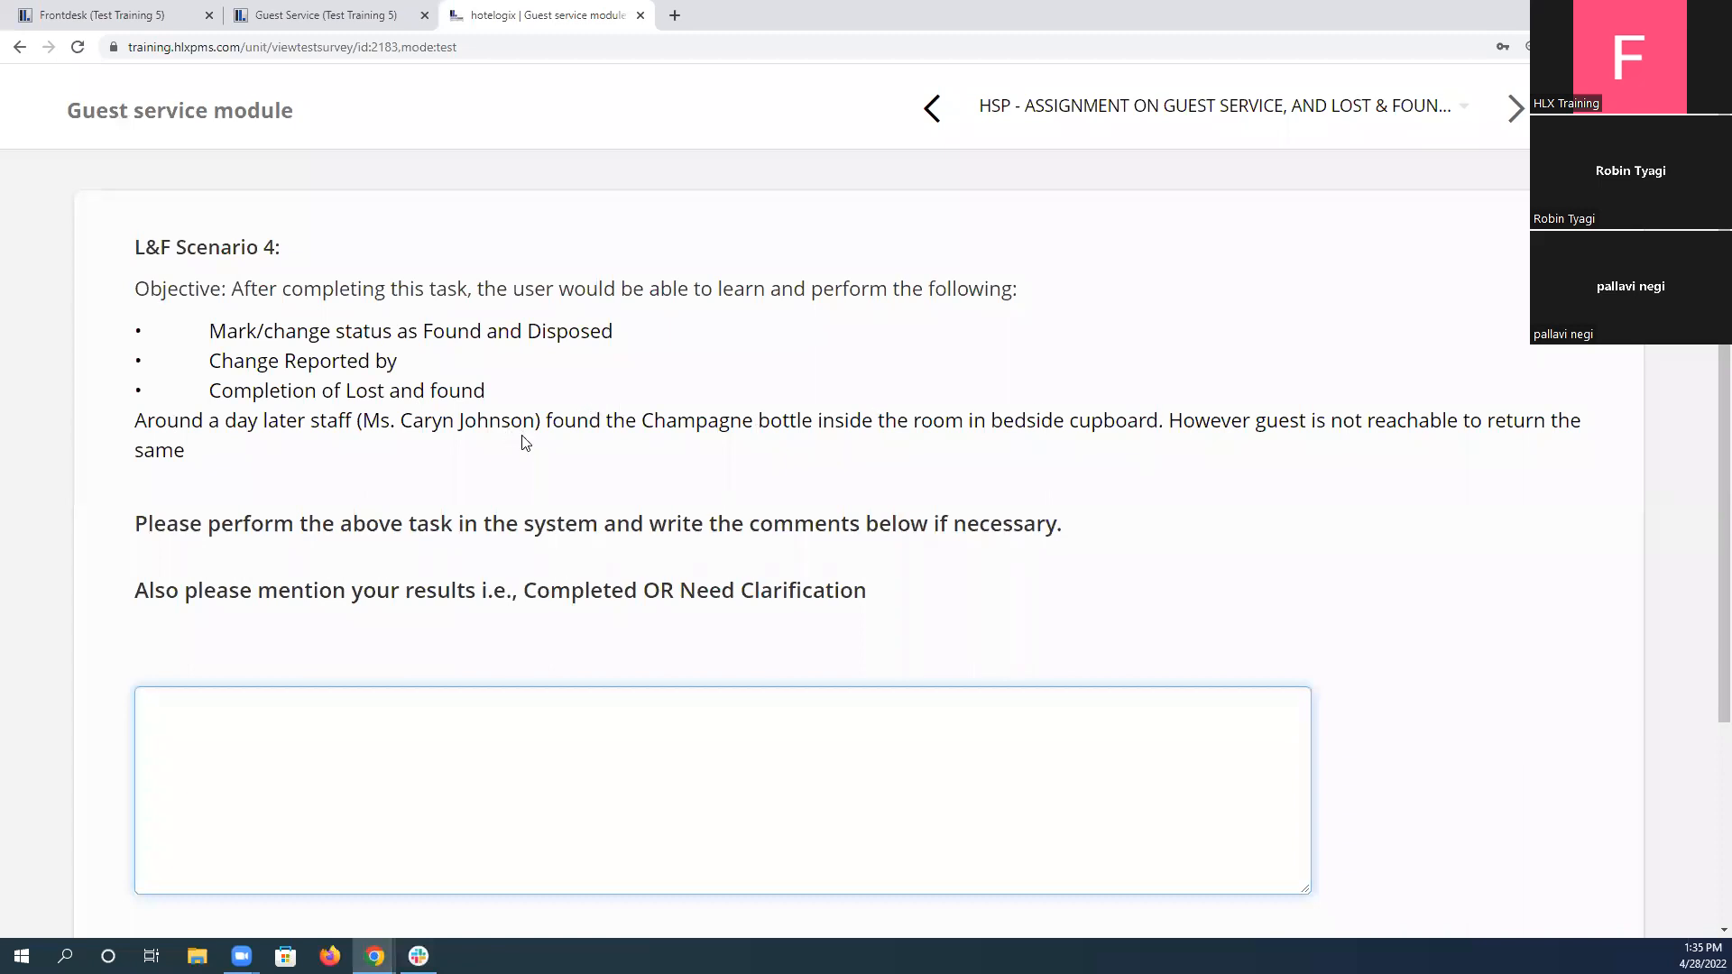
left_click(352, 11)
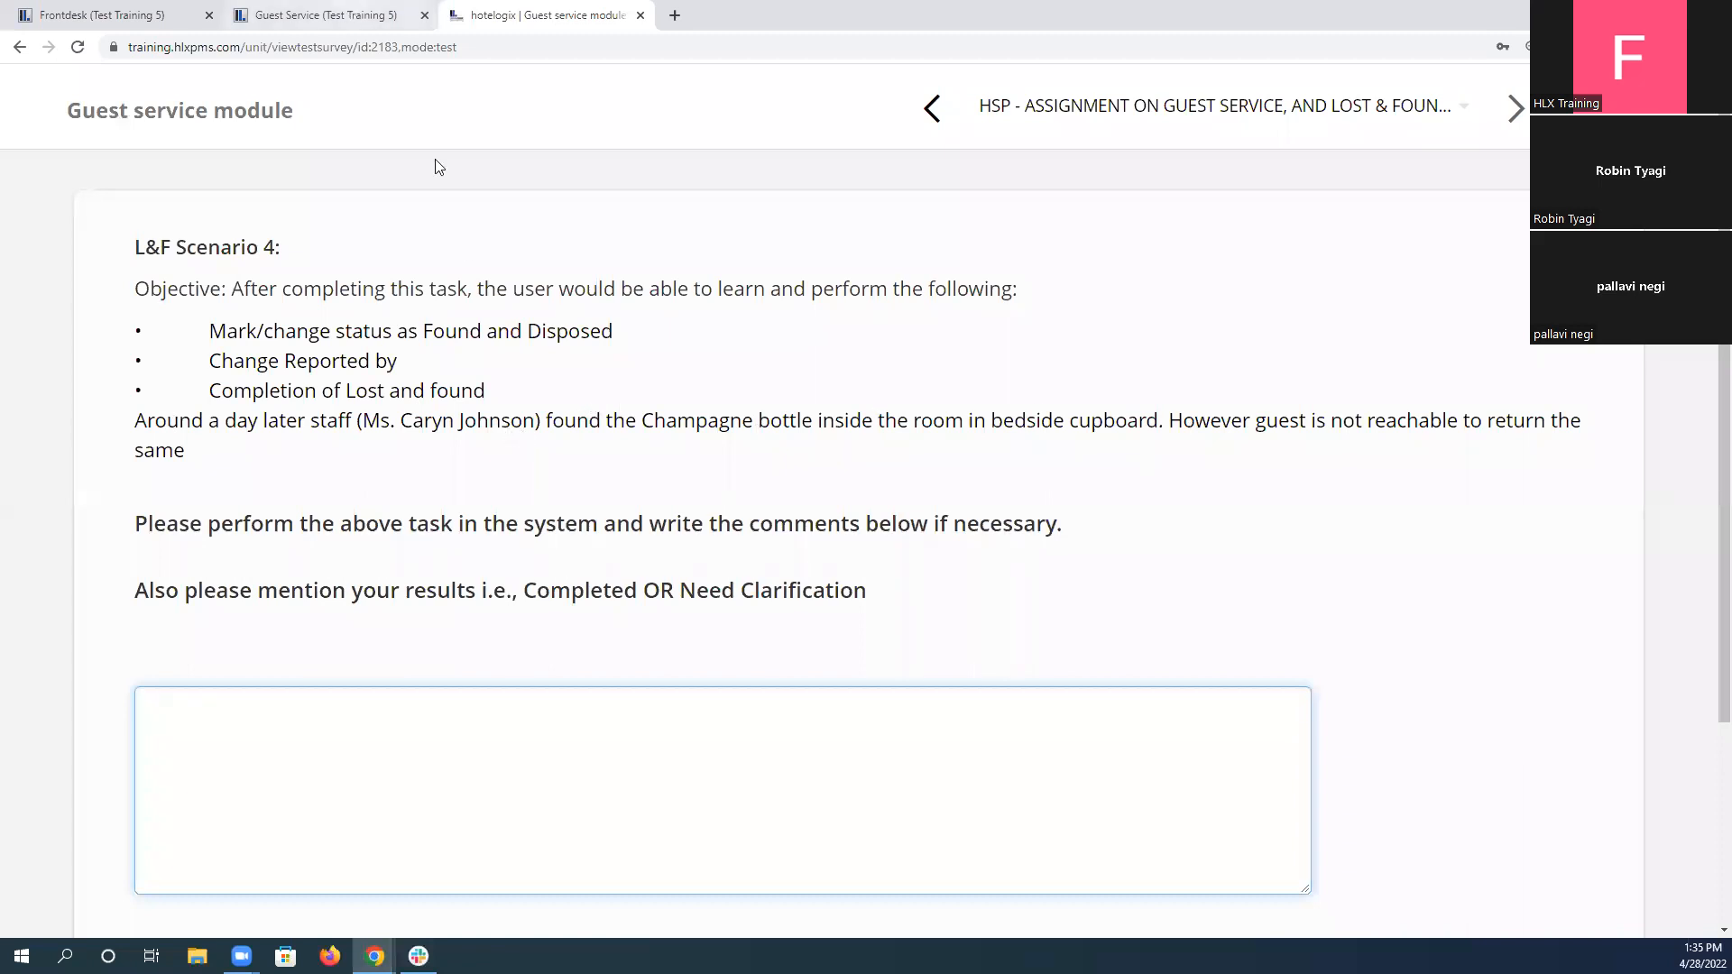
left_click_drag(508, 316, 601, 326)
left_click(787, 362)
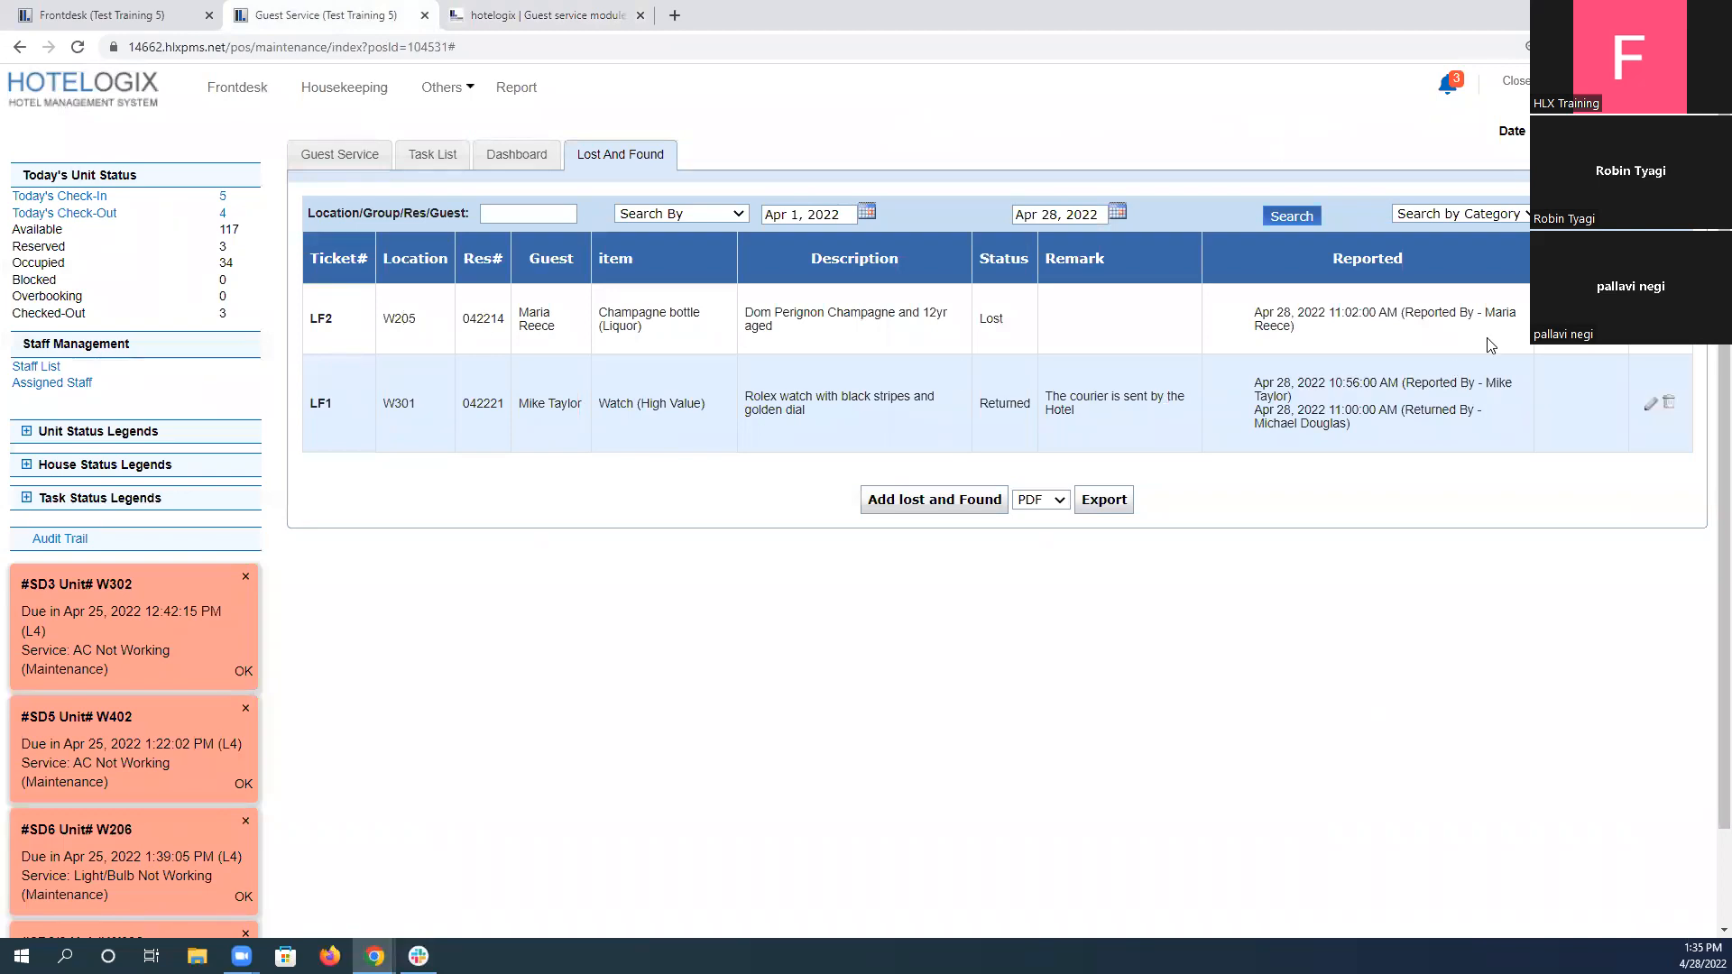
left_click(1658, 348)
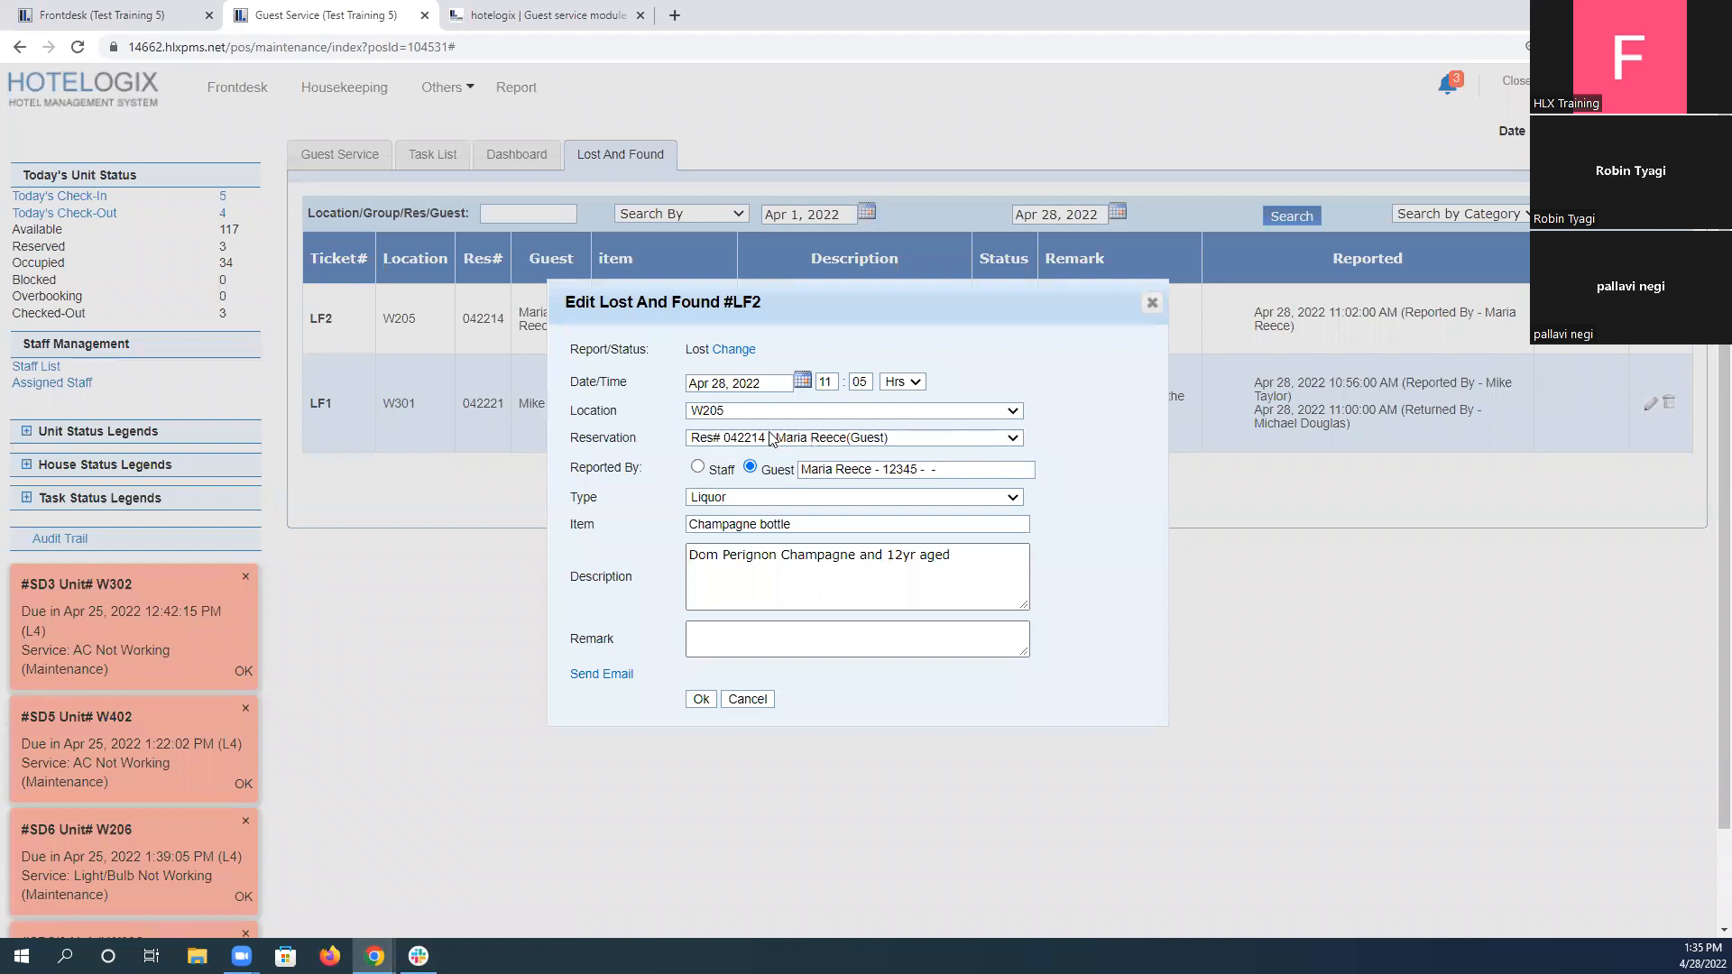
left_click(699, 466)
left_click(585, 11)
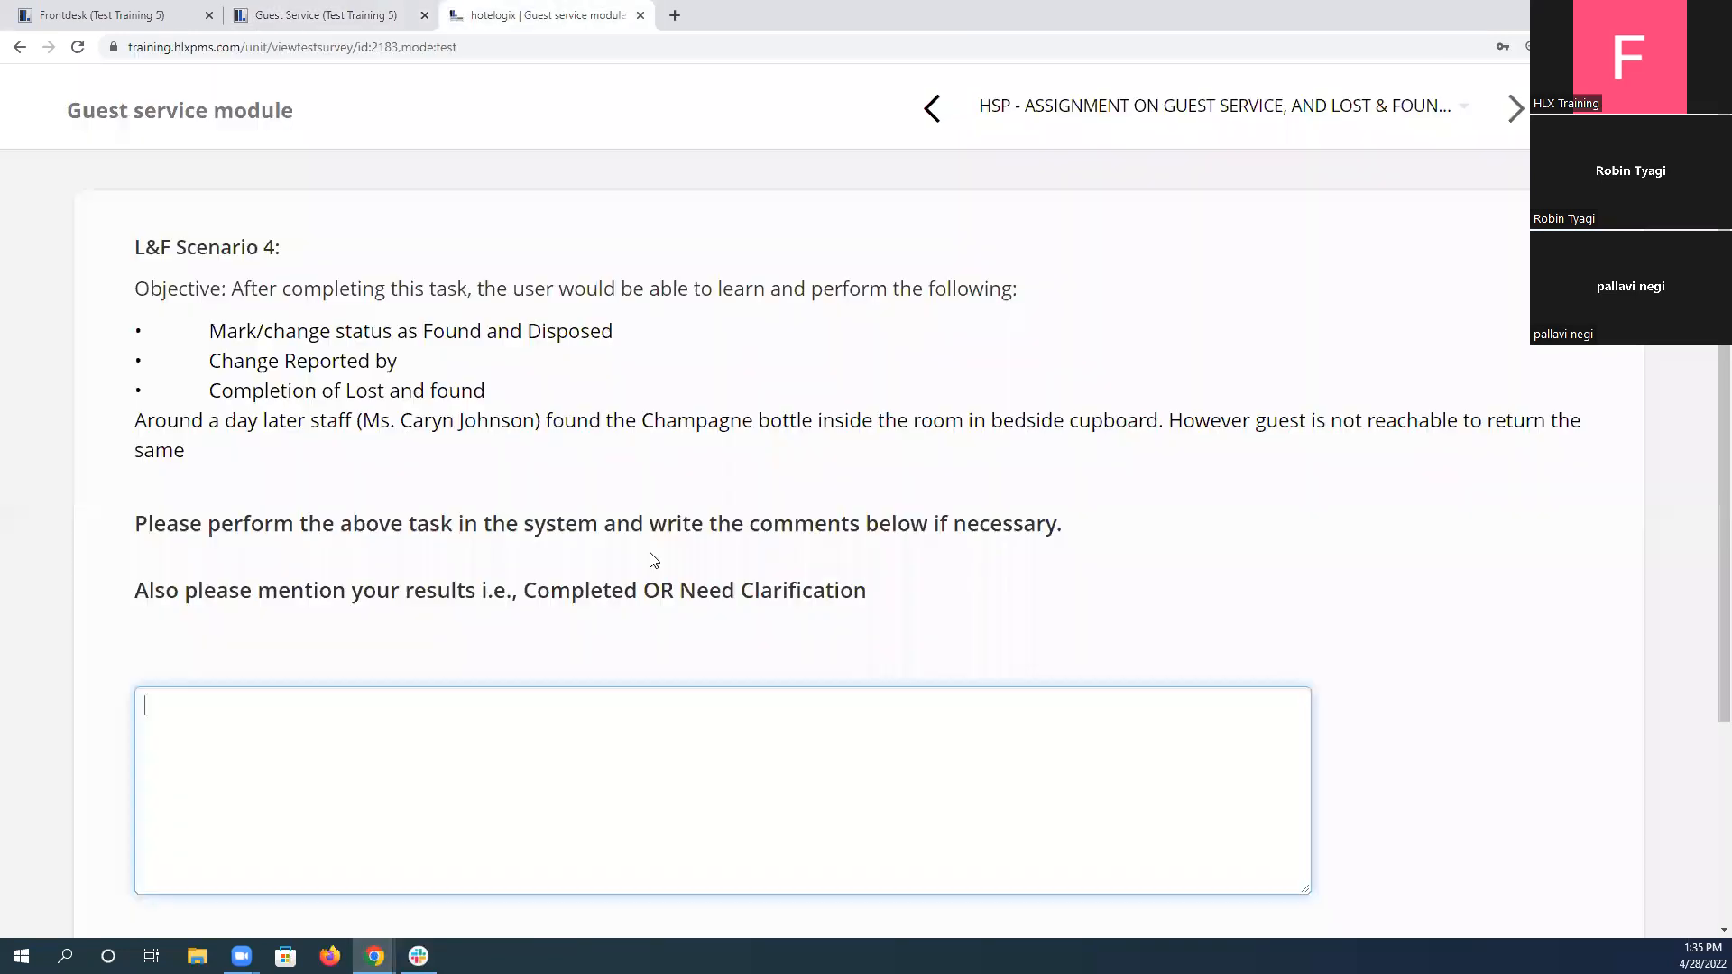
left_click(379, 15)
left_click(868, 470)
left_click(873, 507)
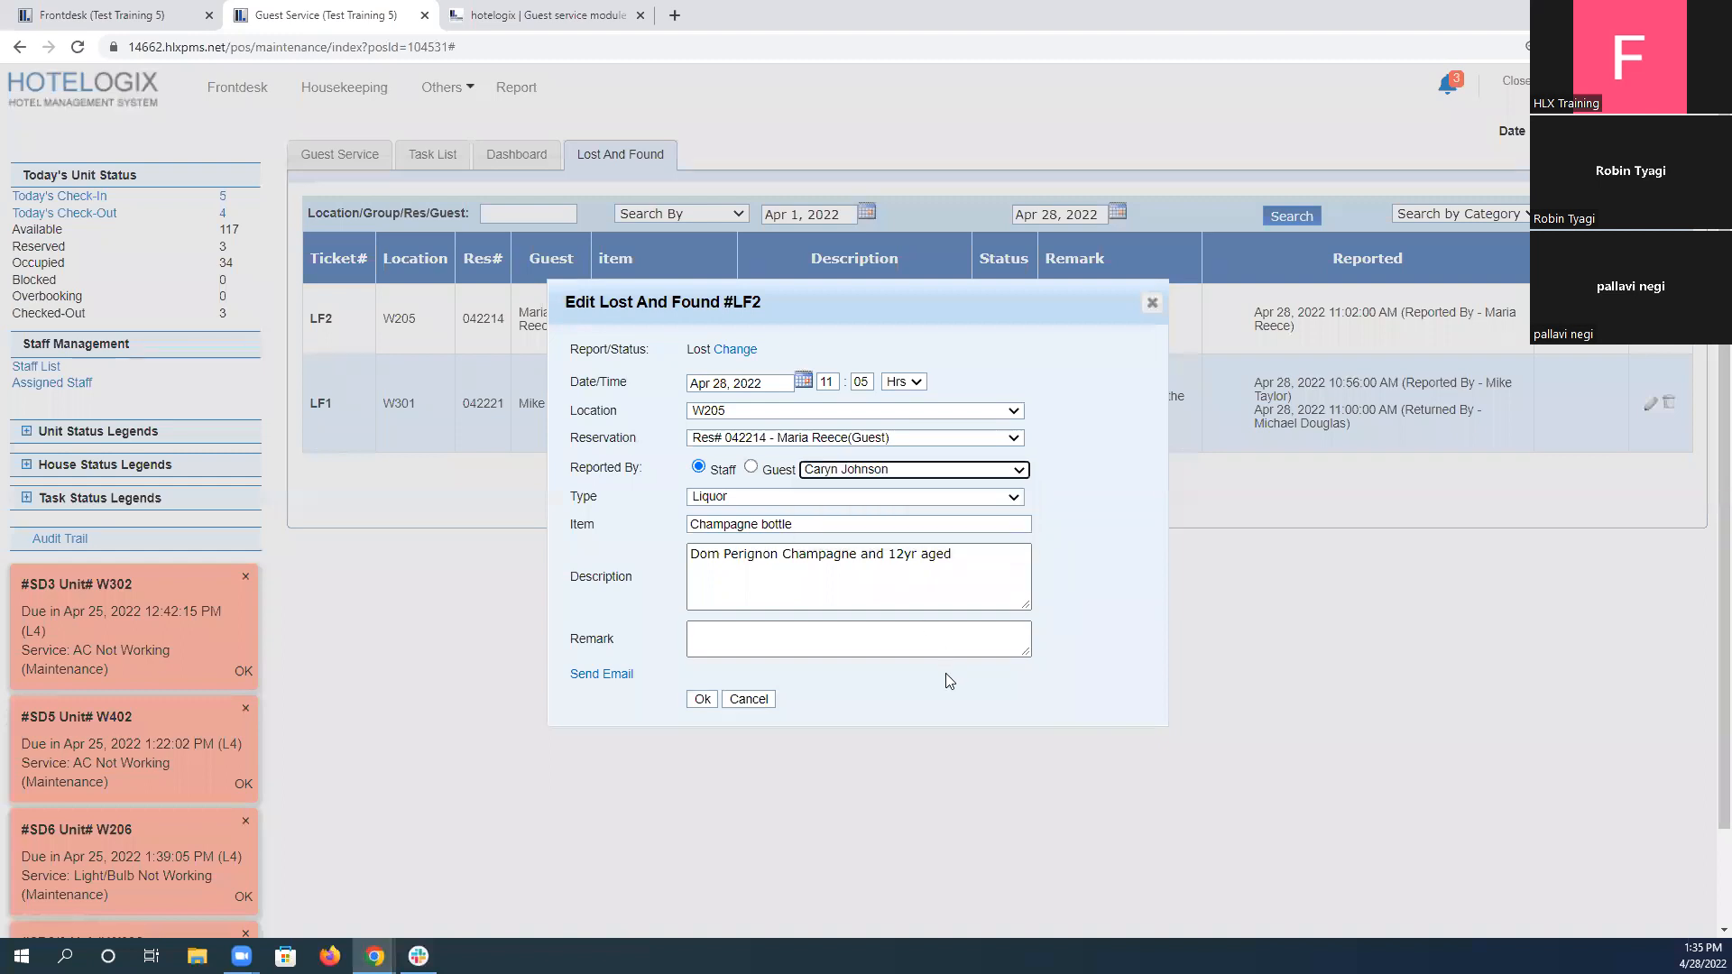
Enter "Found in the room bedside cupboard" as the ticket's remark, copying "cupboard" from the assignment.
left_click(747, 629)
type("Fou")
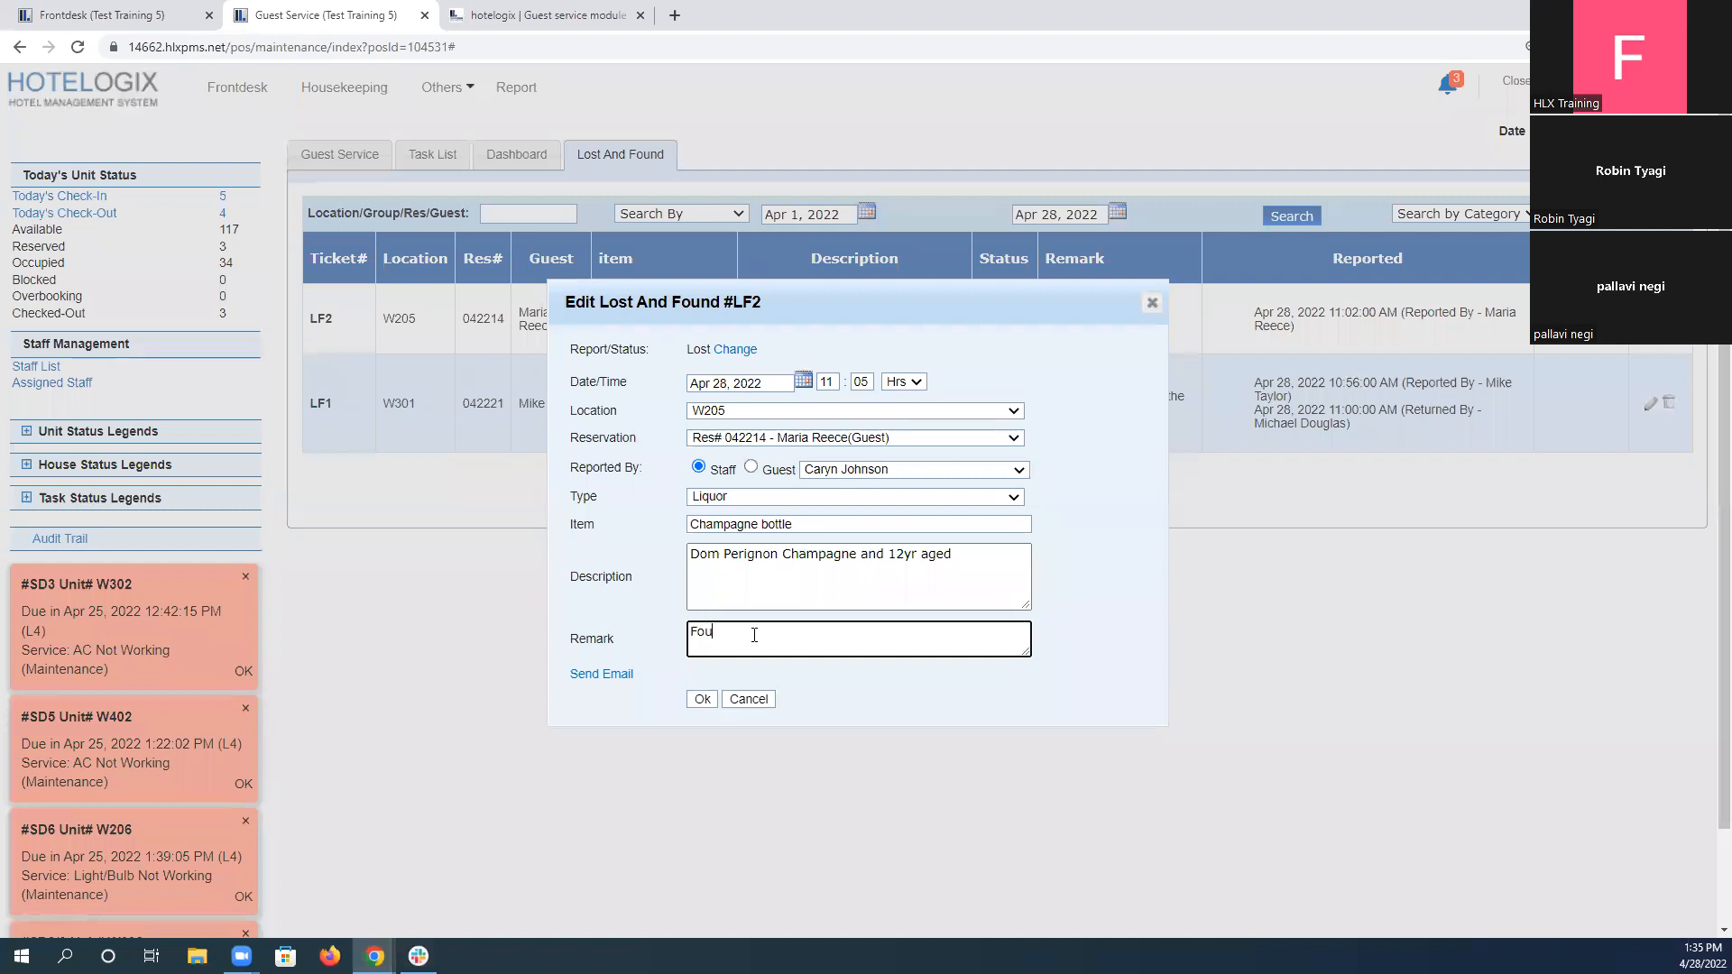
type("nd in the room bedside")
left_click(558, 13)
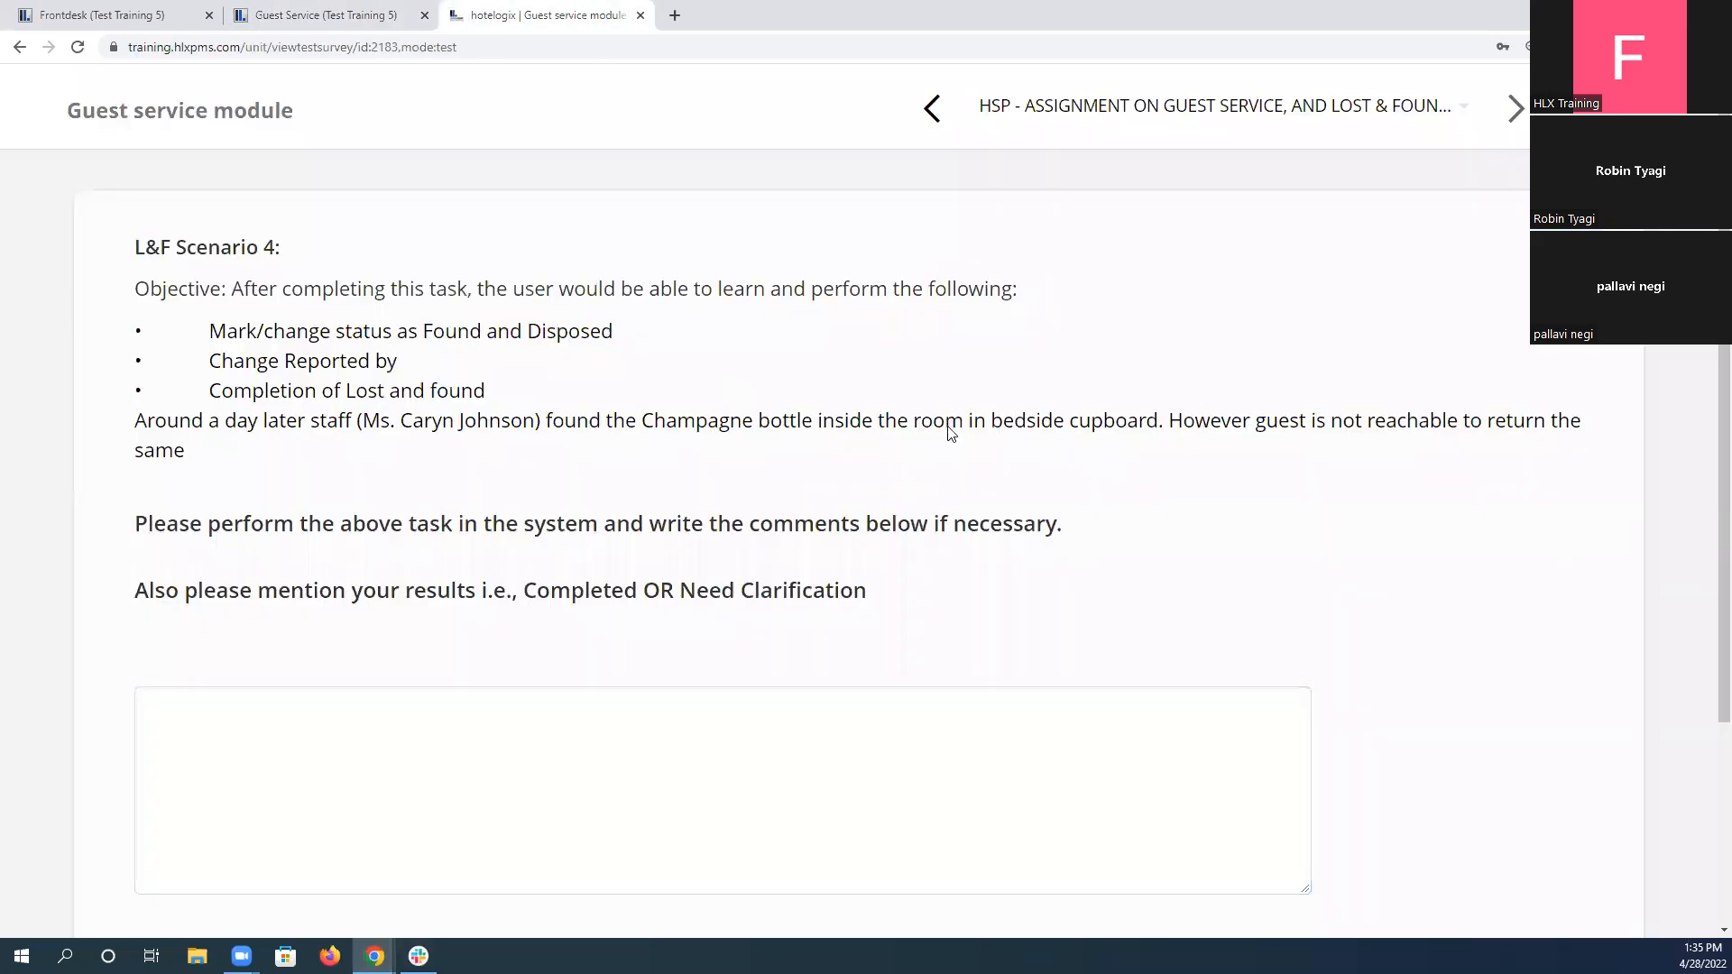
left_click_drag(861, 422, 1072, 424)
key("ctrl+c")
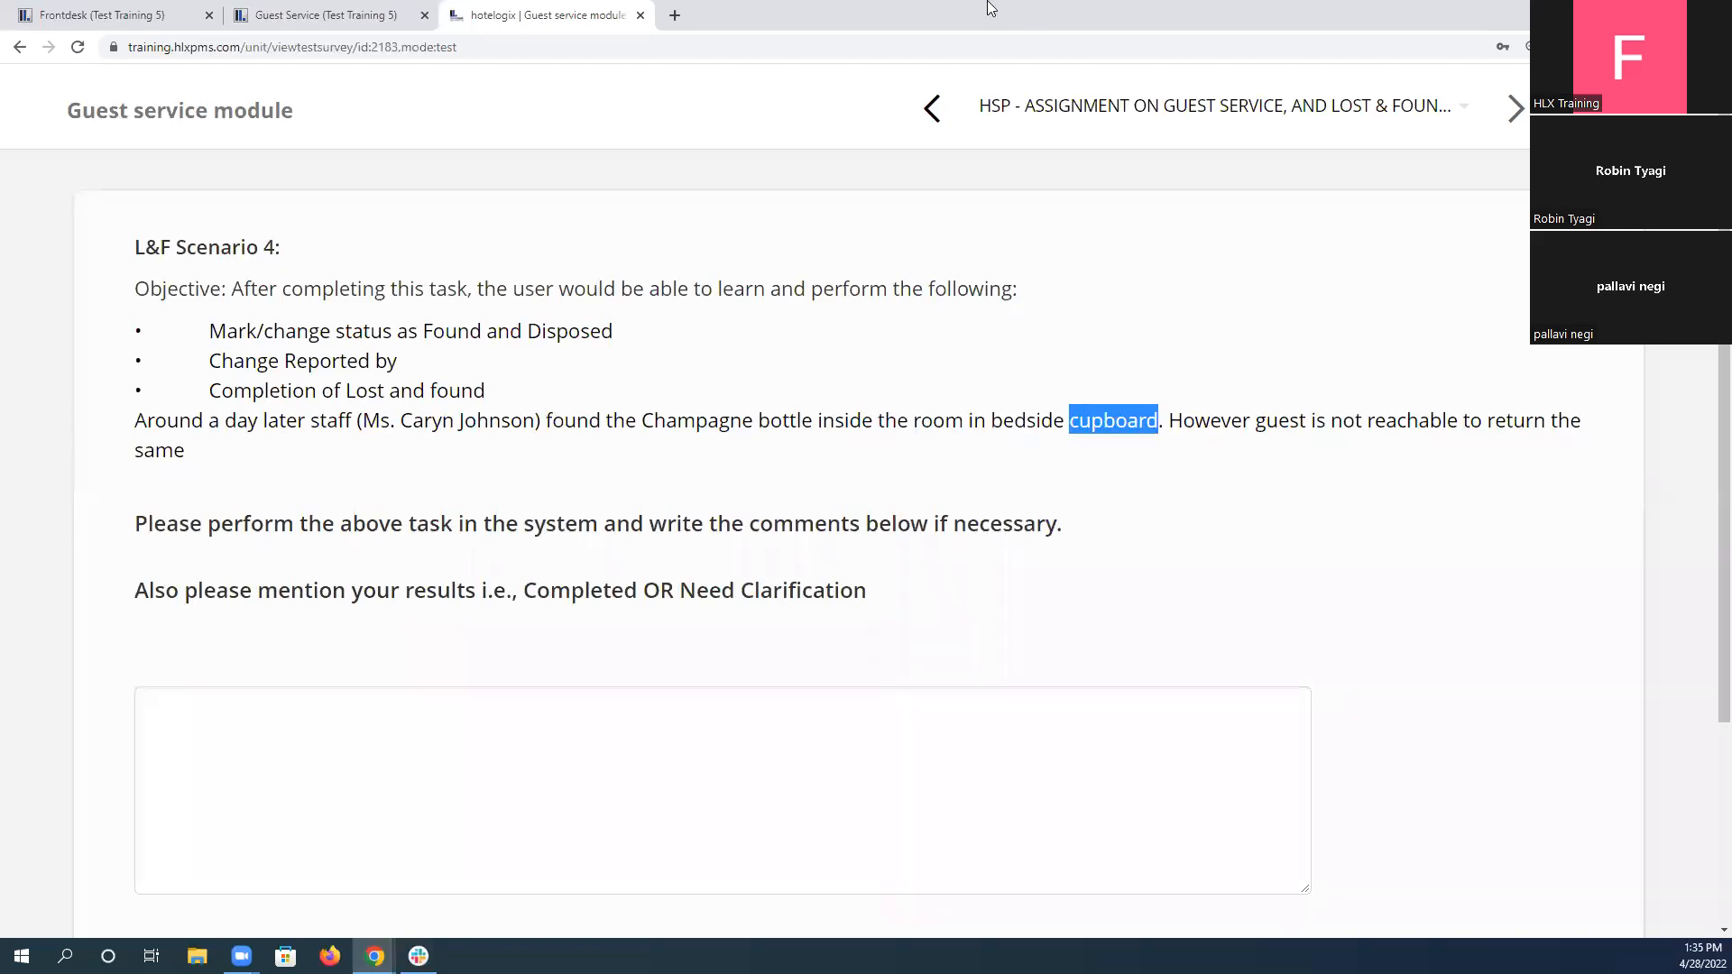
left_click(324, 14)
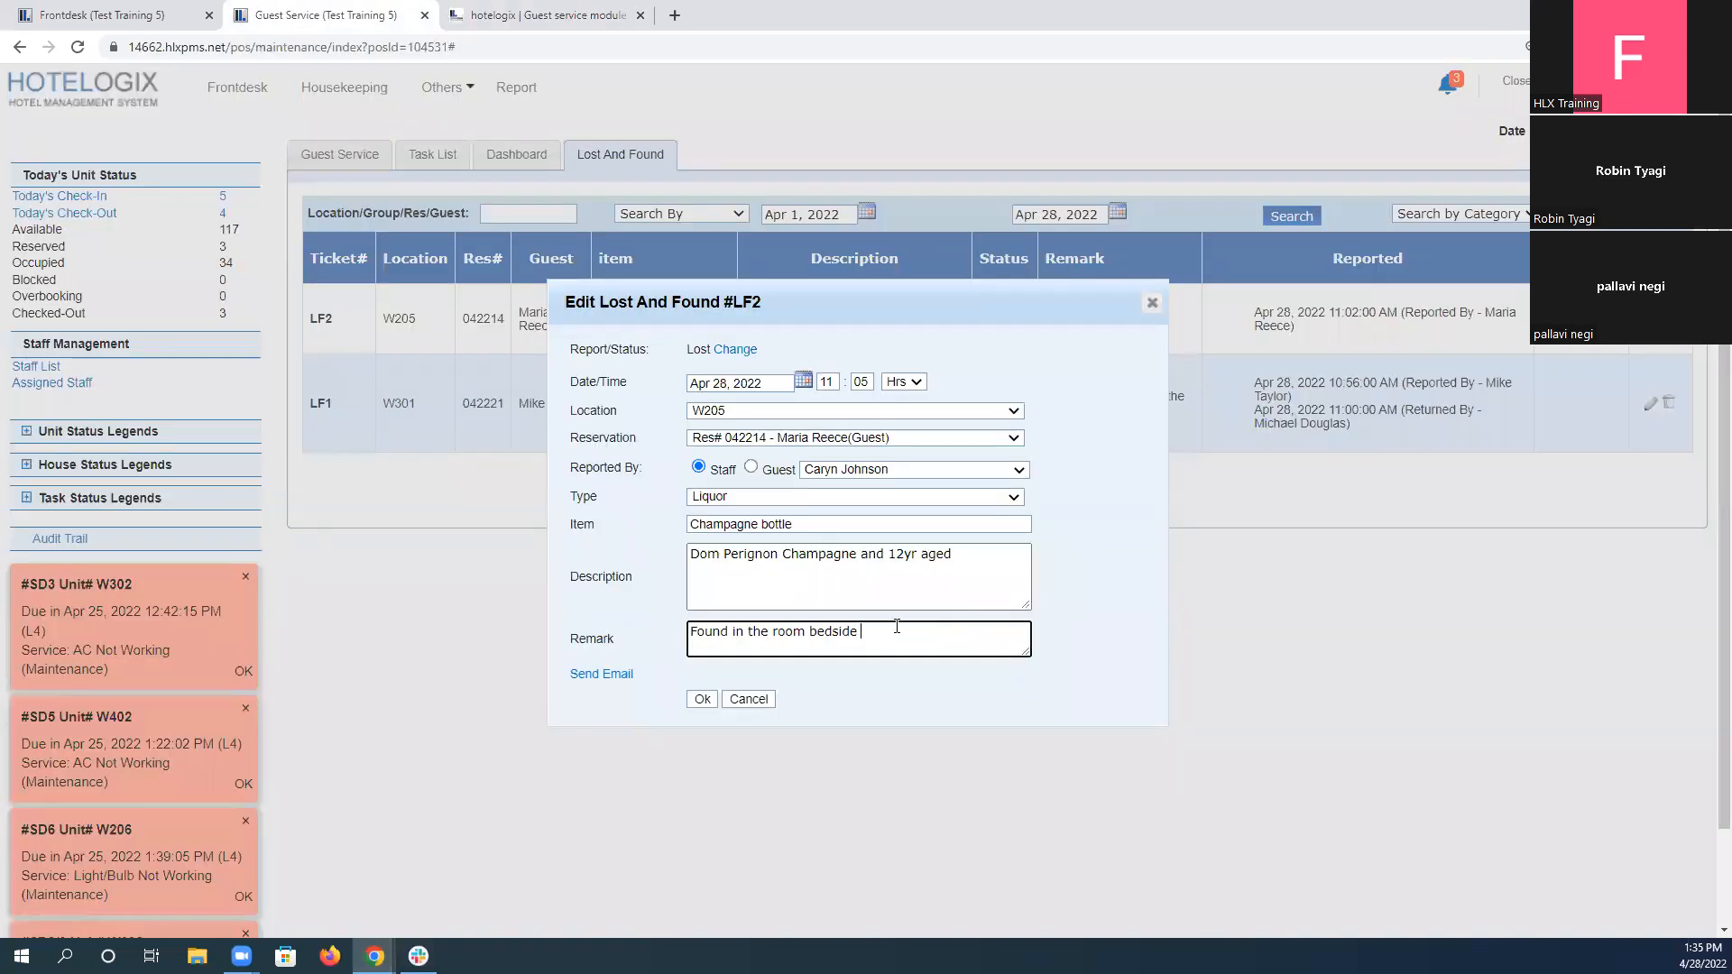
key("ctrl+v")
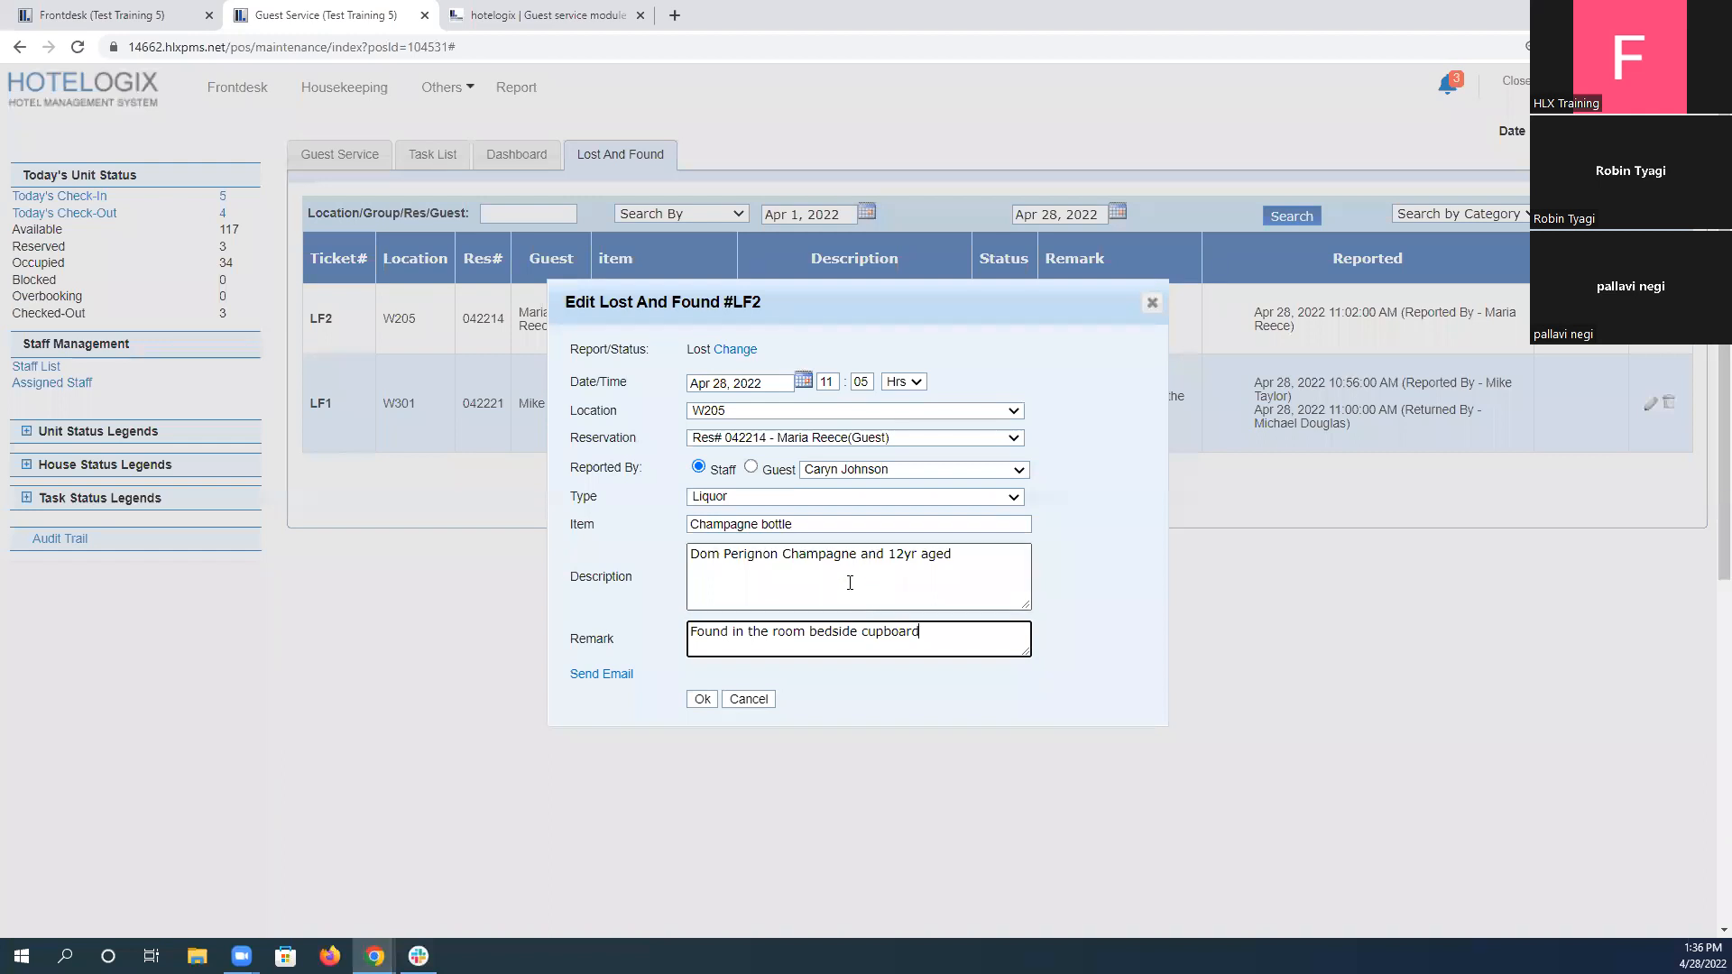
Change the champagne bottle ticket's status to Found and save it.
left_click(735, 350)
left_click(752, 352)
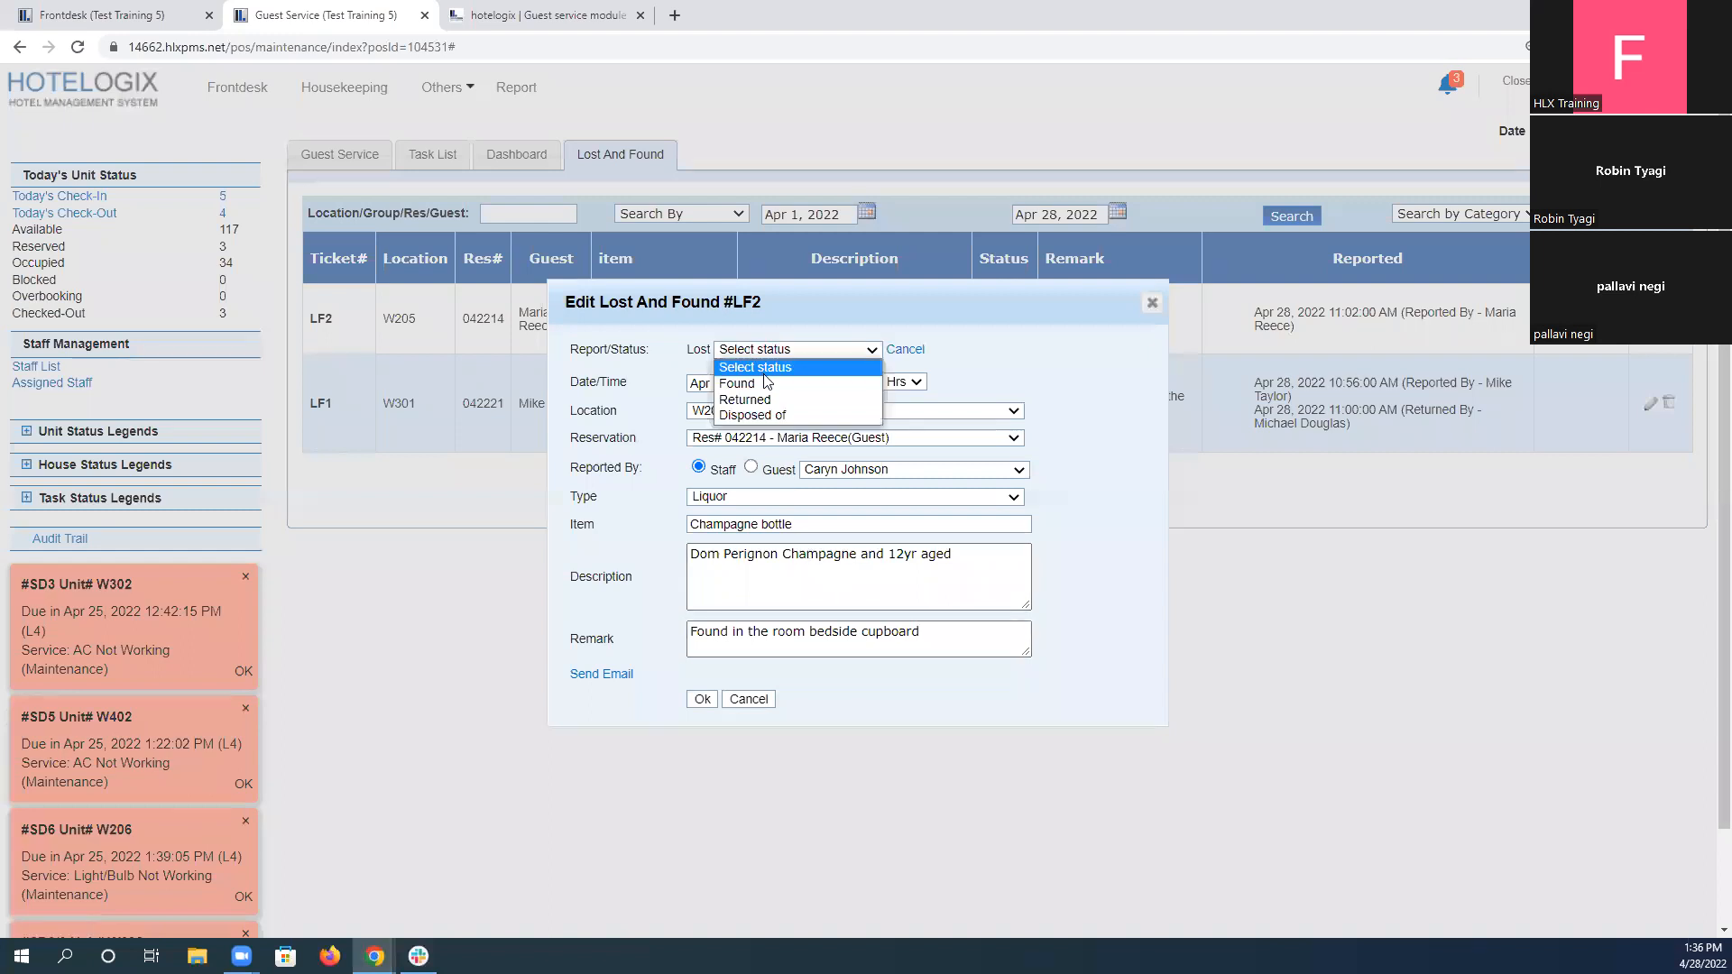
left_click(749, 384)
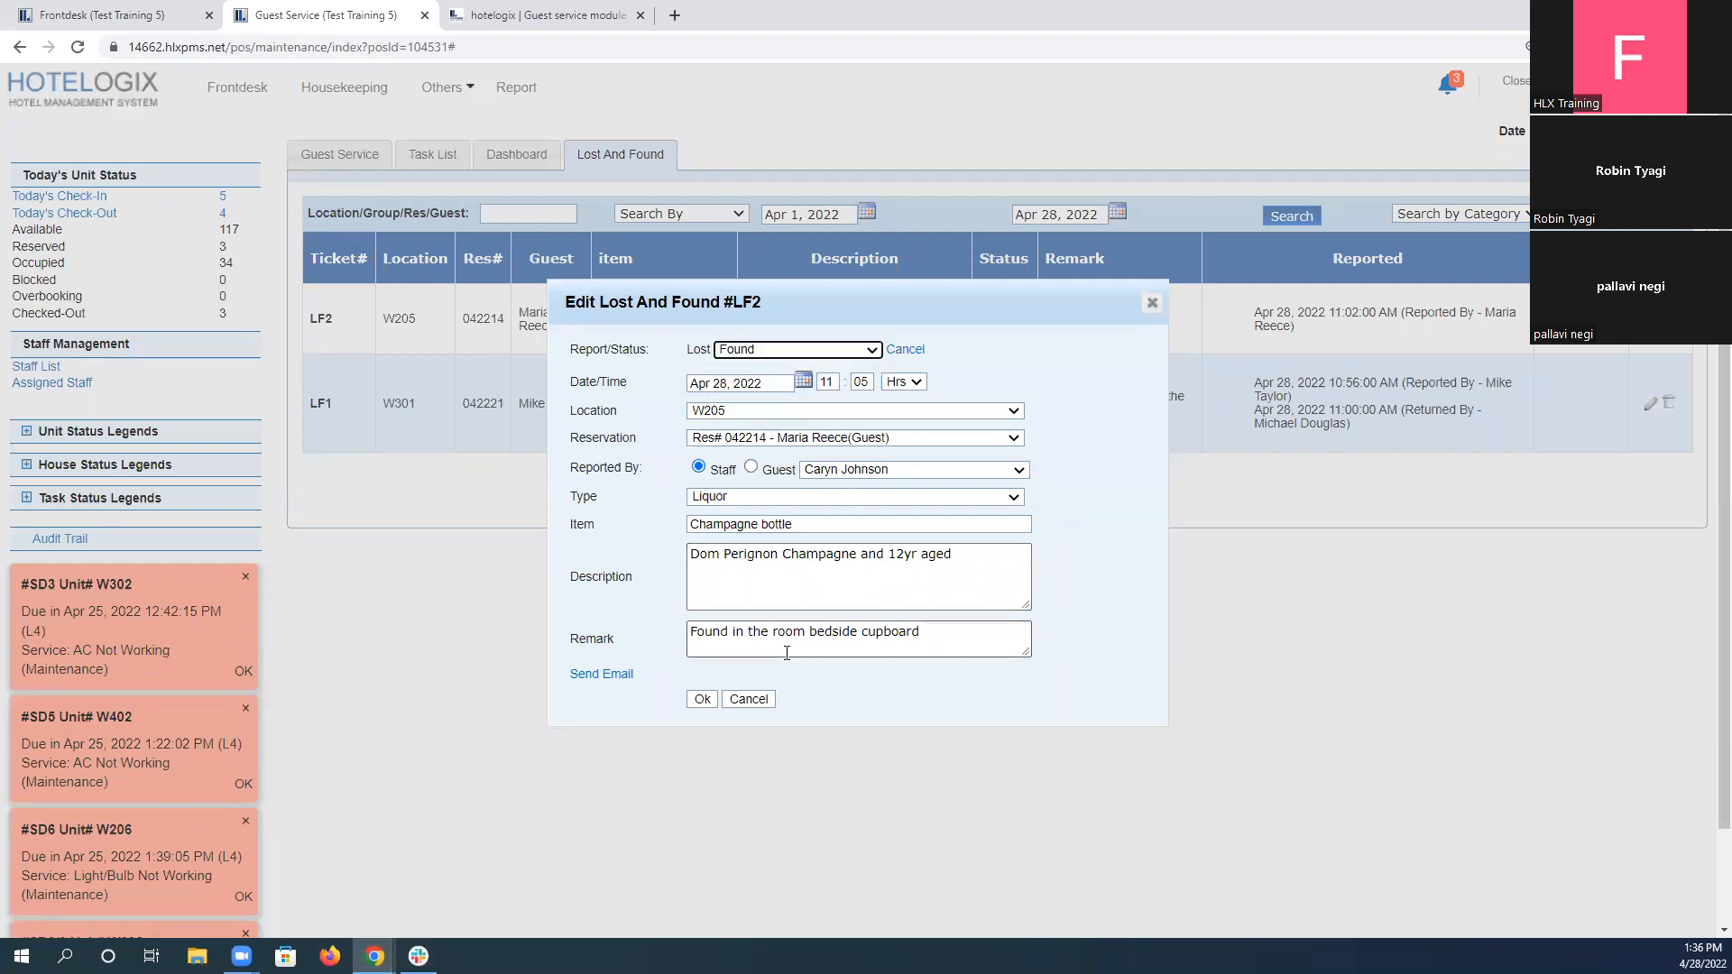
left_click(703, 701)
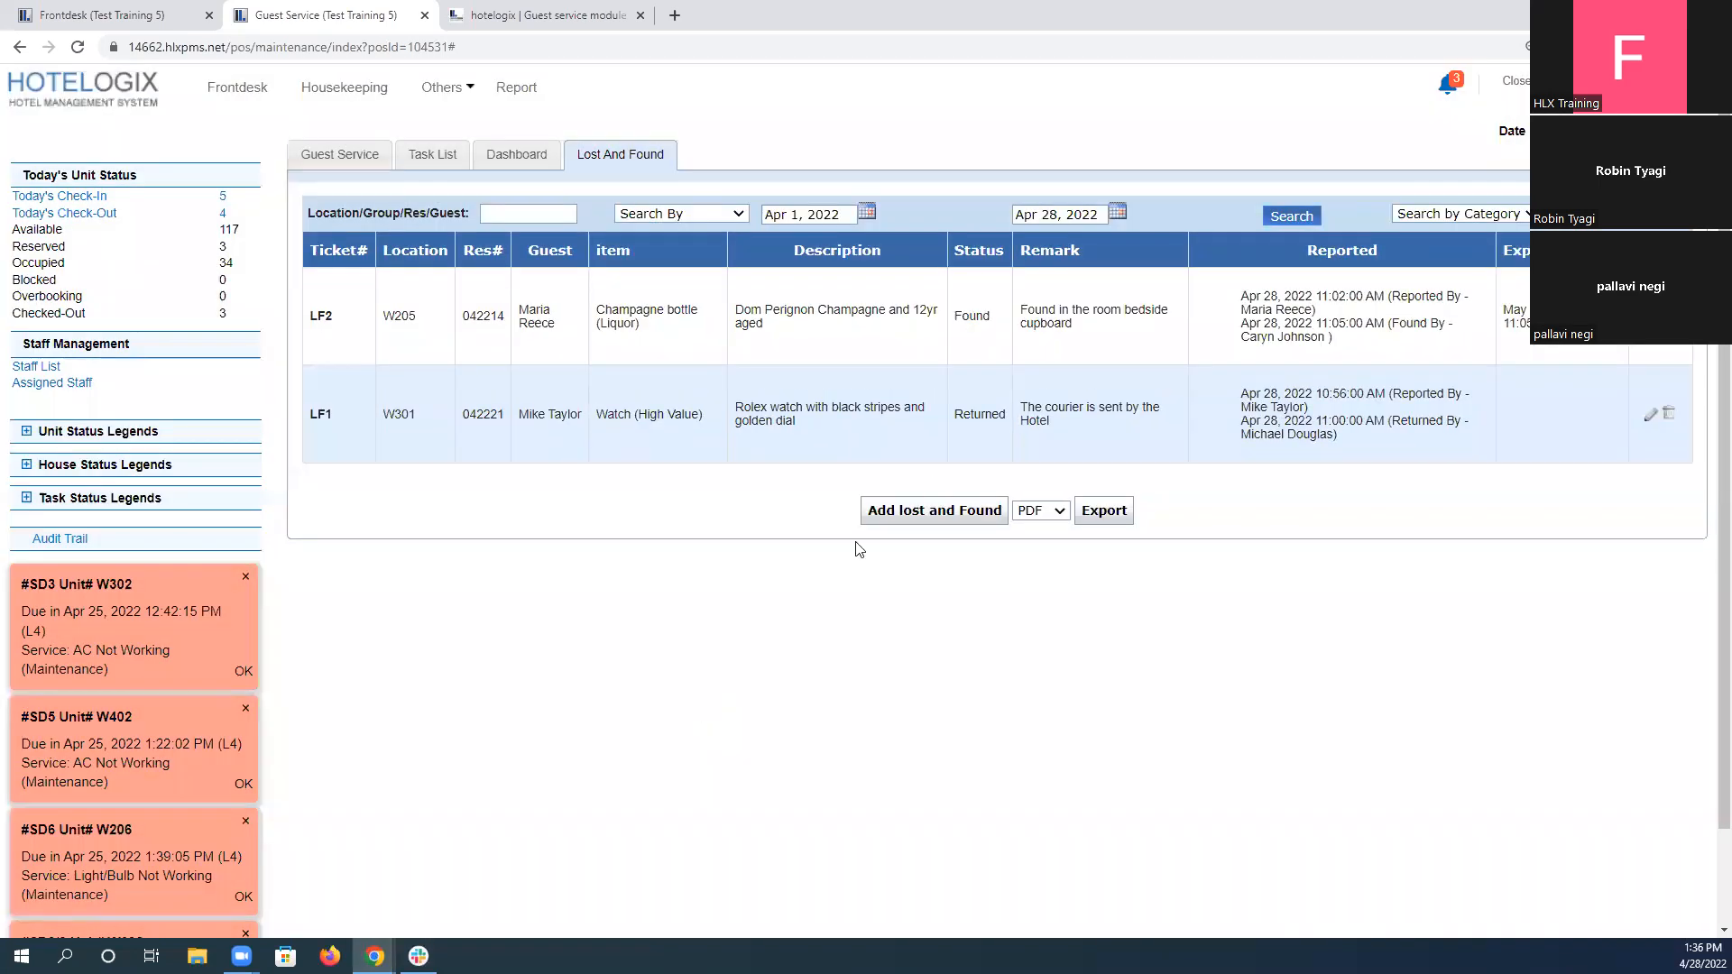
Reopen the found champagne bottle ticket for editing and change its status to "Disposed of".
left_click_drag(1505, 312, 1582, 331)
left_click(1581, 331)
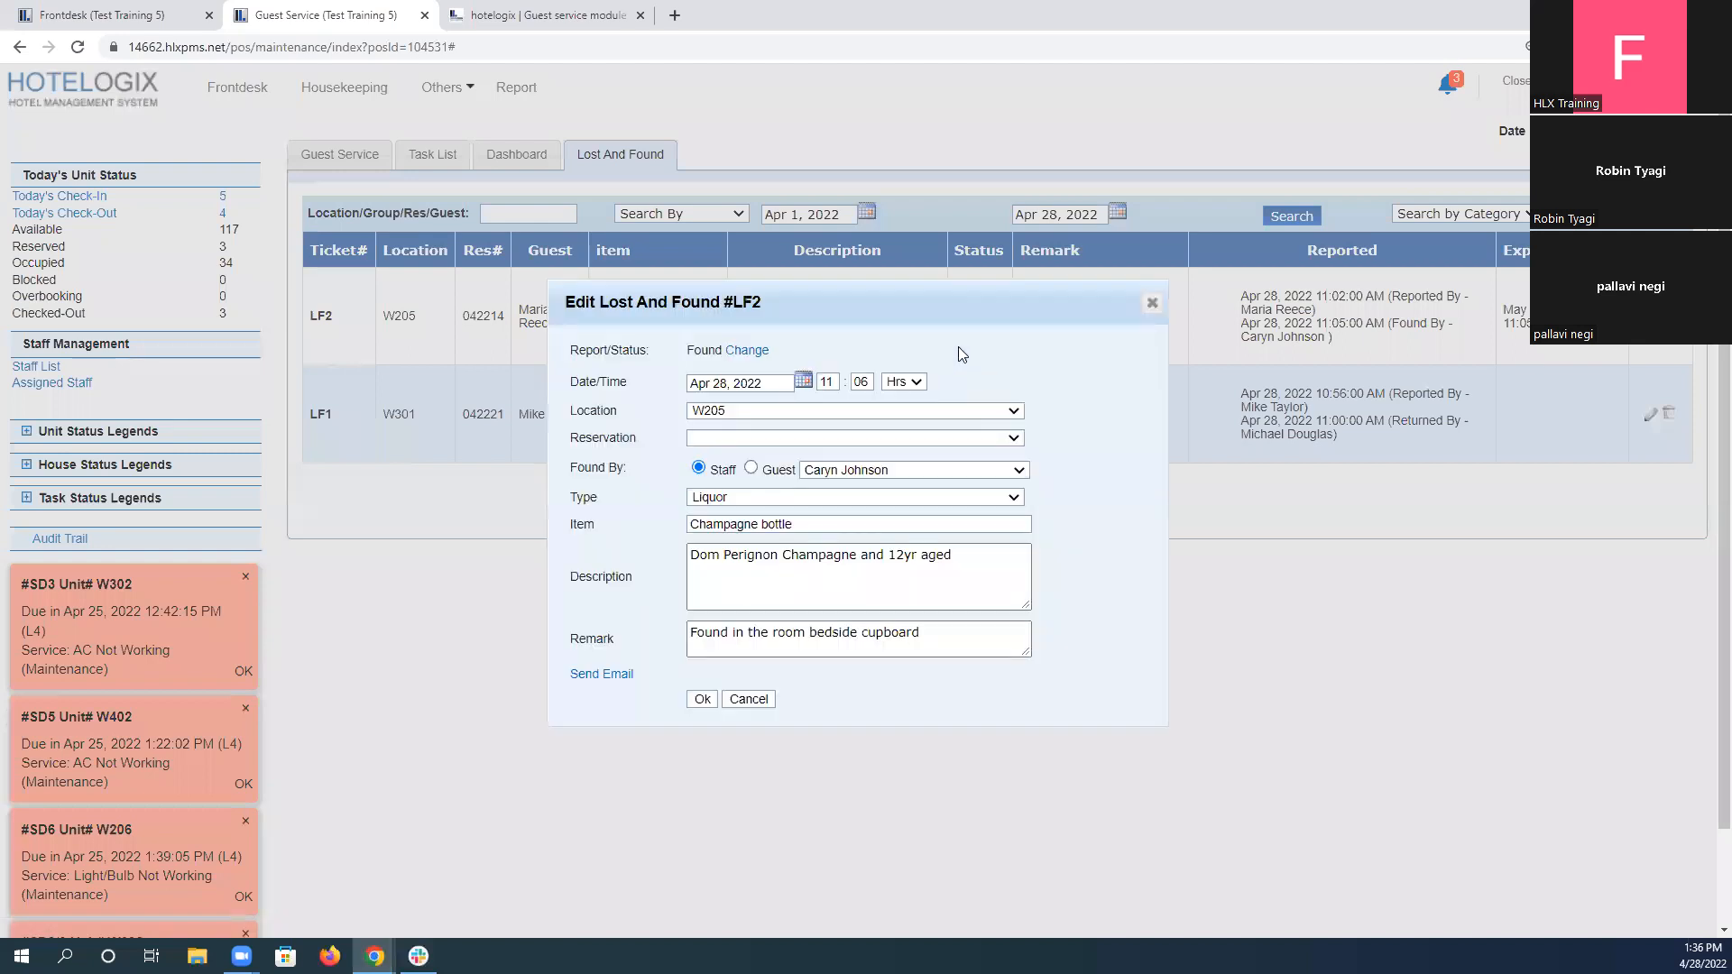
left_click(741, 350)
left_click(758, 350)
left_click(765, 400)
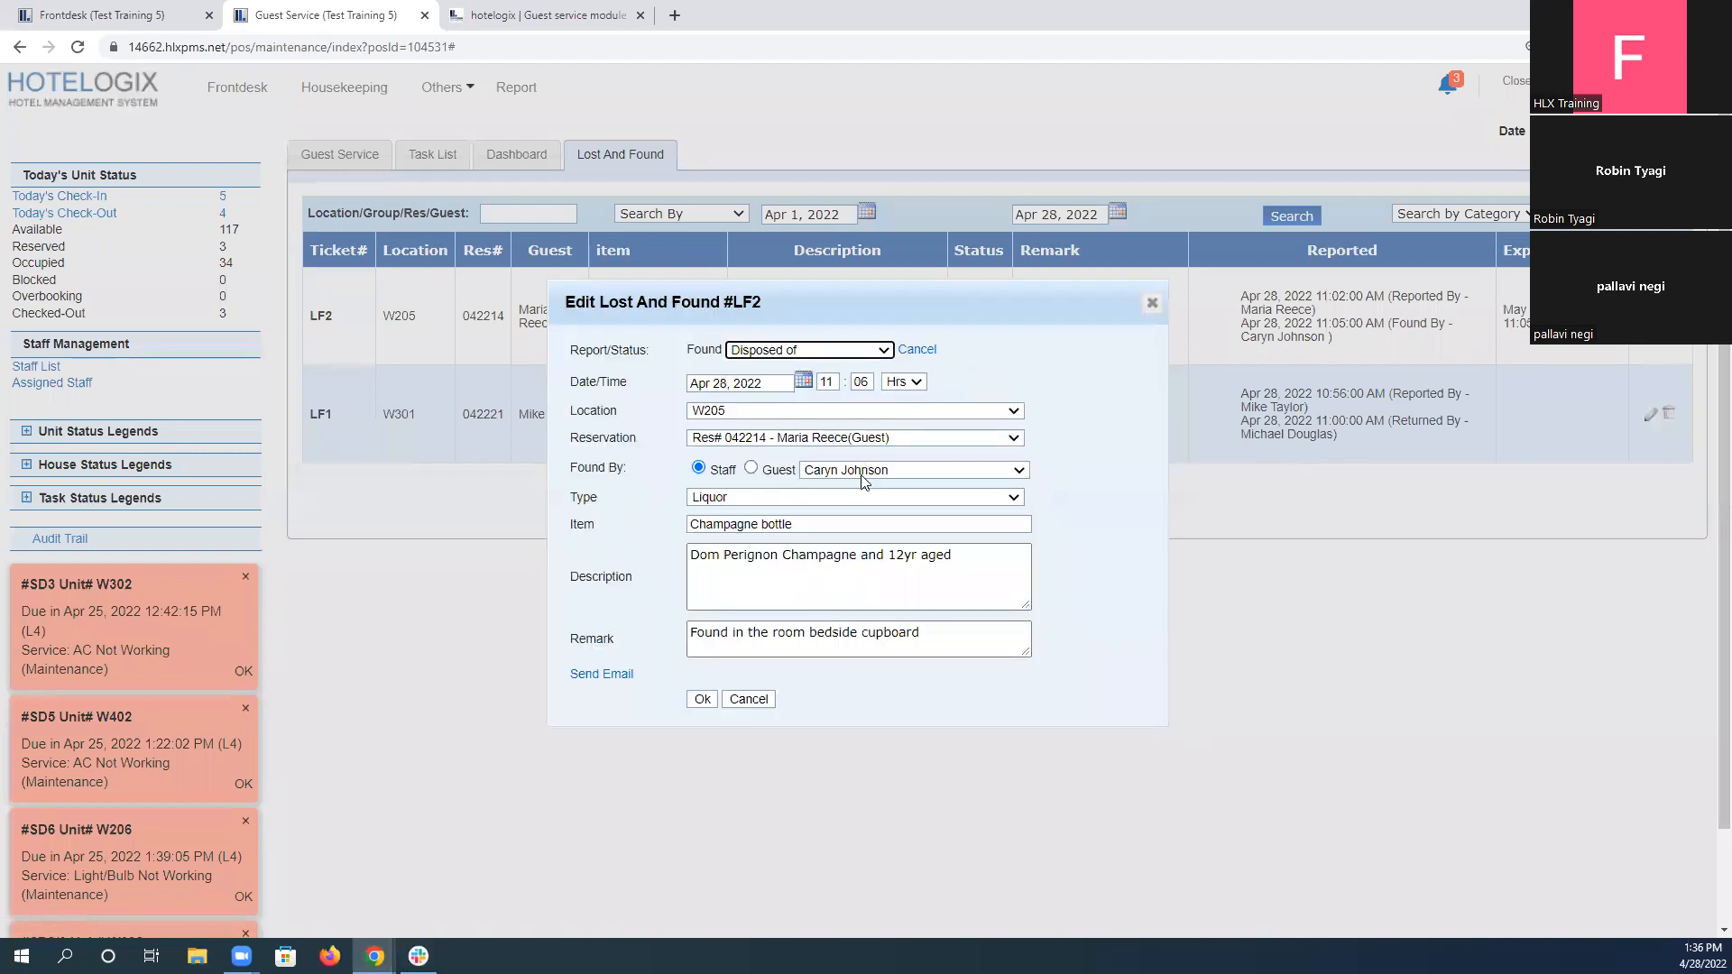
Append "//Disposed off as guest was not reachable." to the champagne bottle ticket's remark and save the ticket.
left_click(953, 633)
type("//")
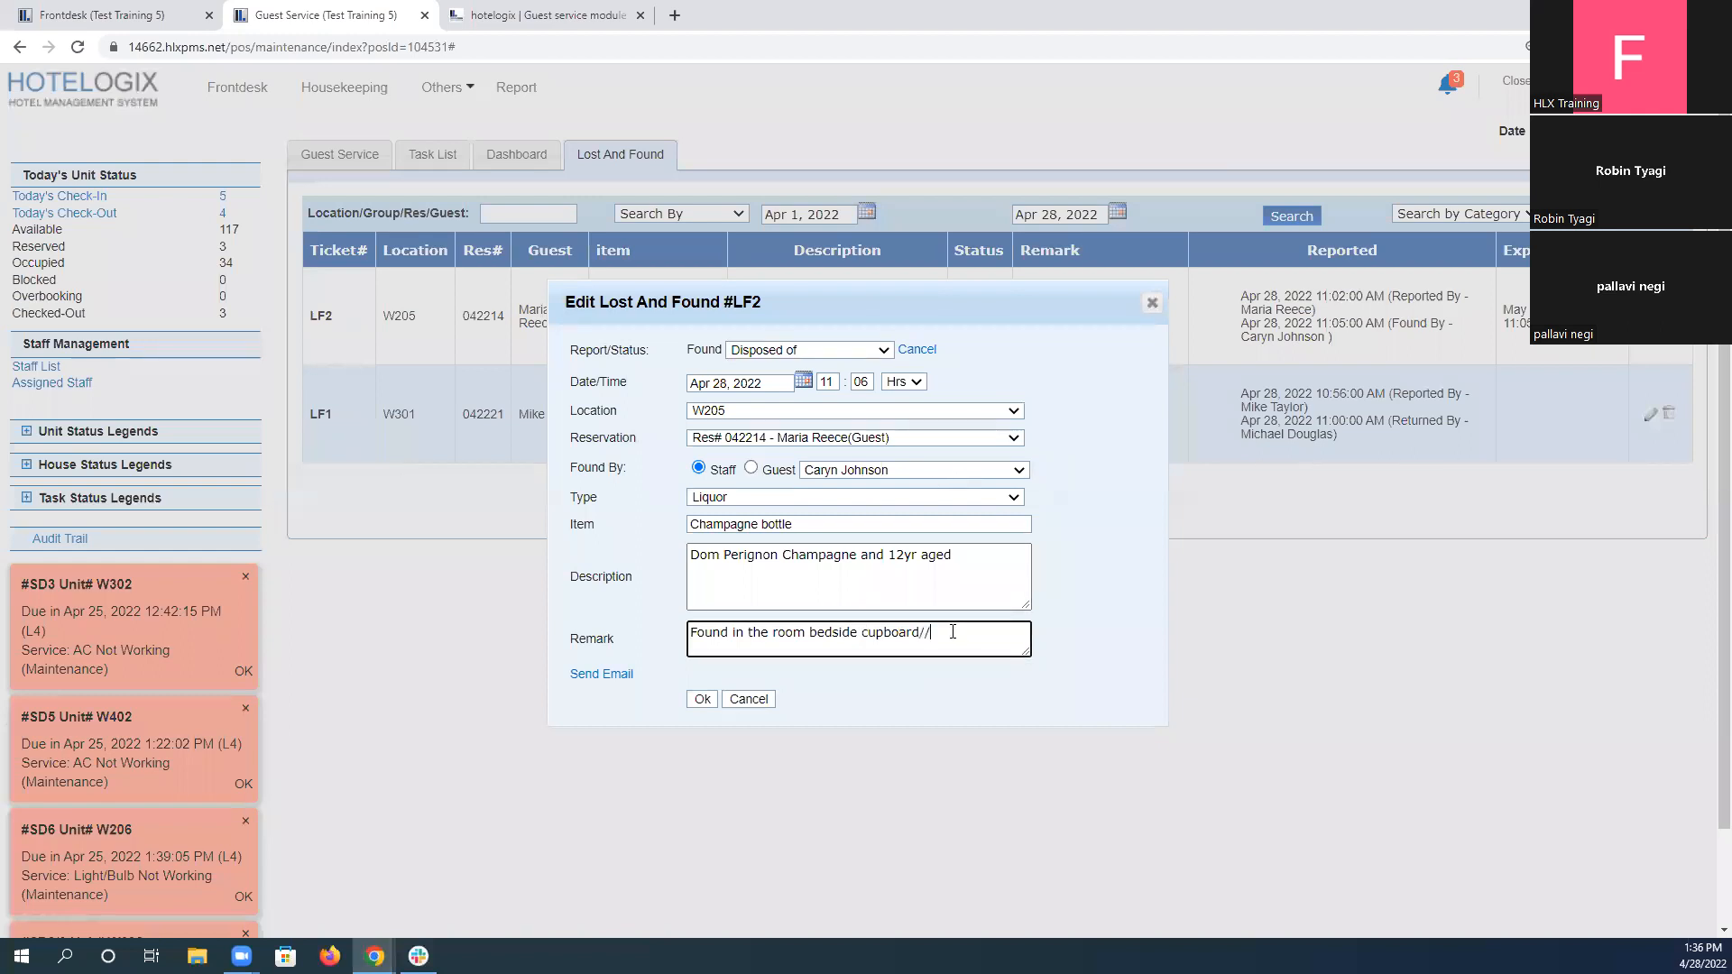
type("Disposed off as guest was not reachable")
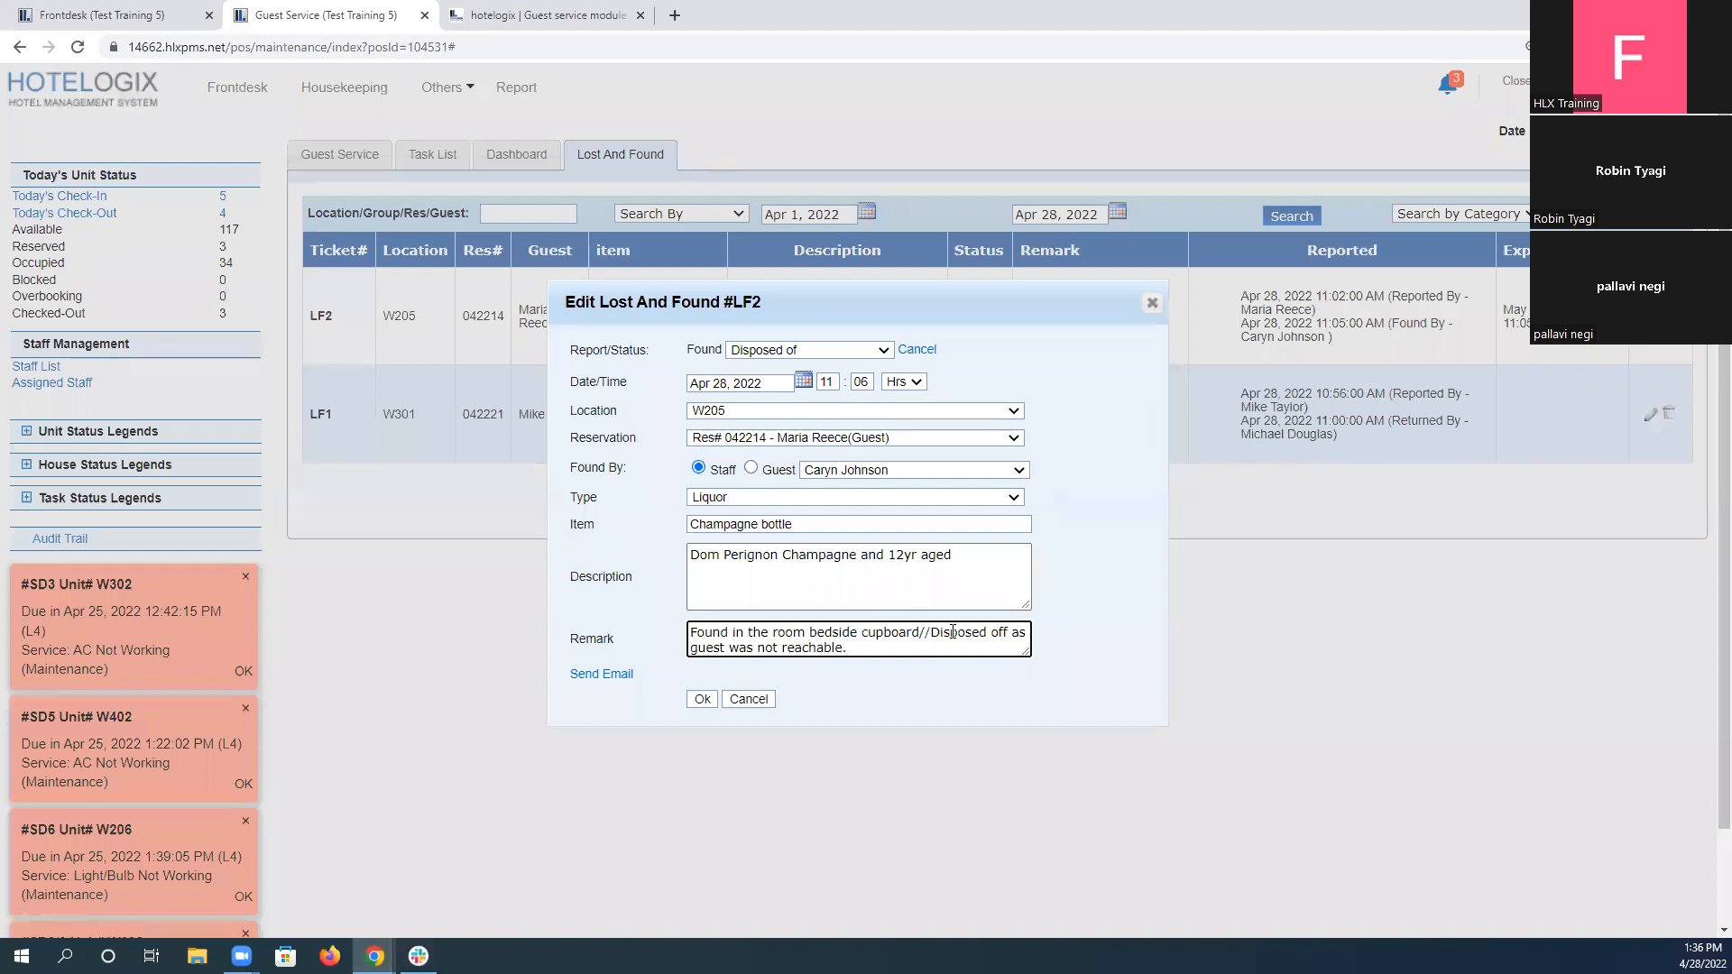
type(".")
left_click(703, 699)
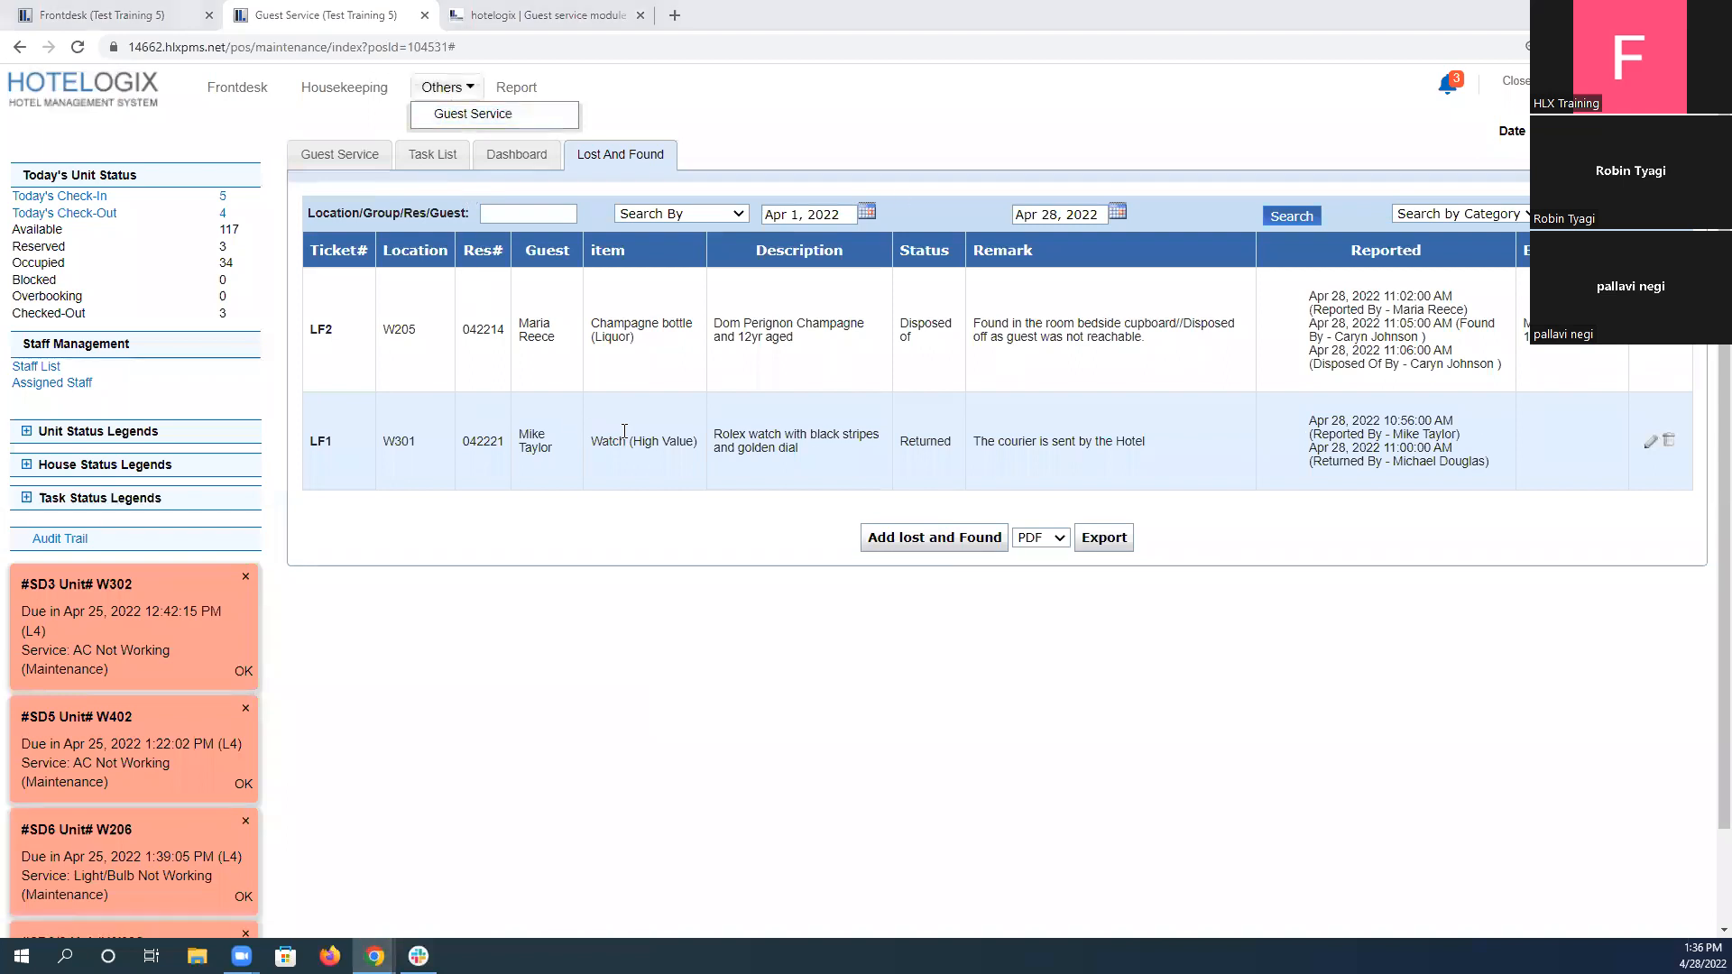
Recheck the ticket list against L&F Scenario 4, enter "Completed" as the scenario's answer and submit it.
left_click(575, 12)
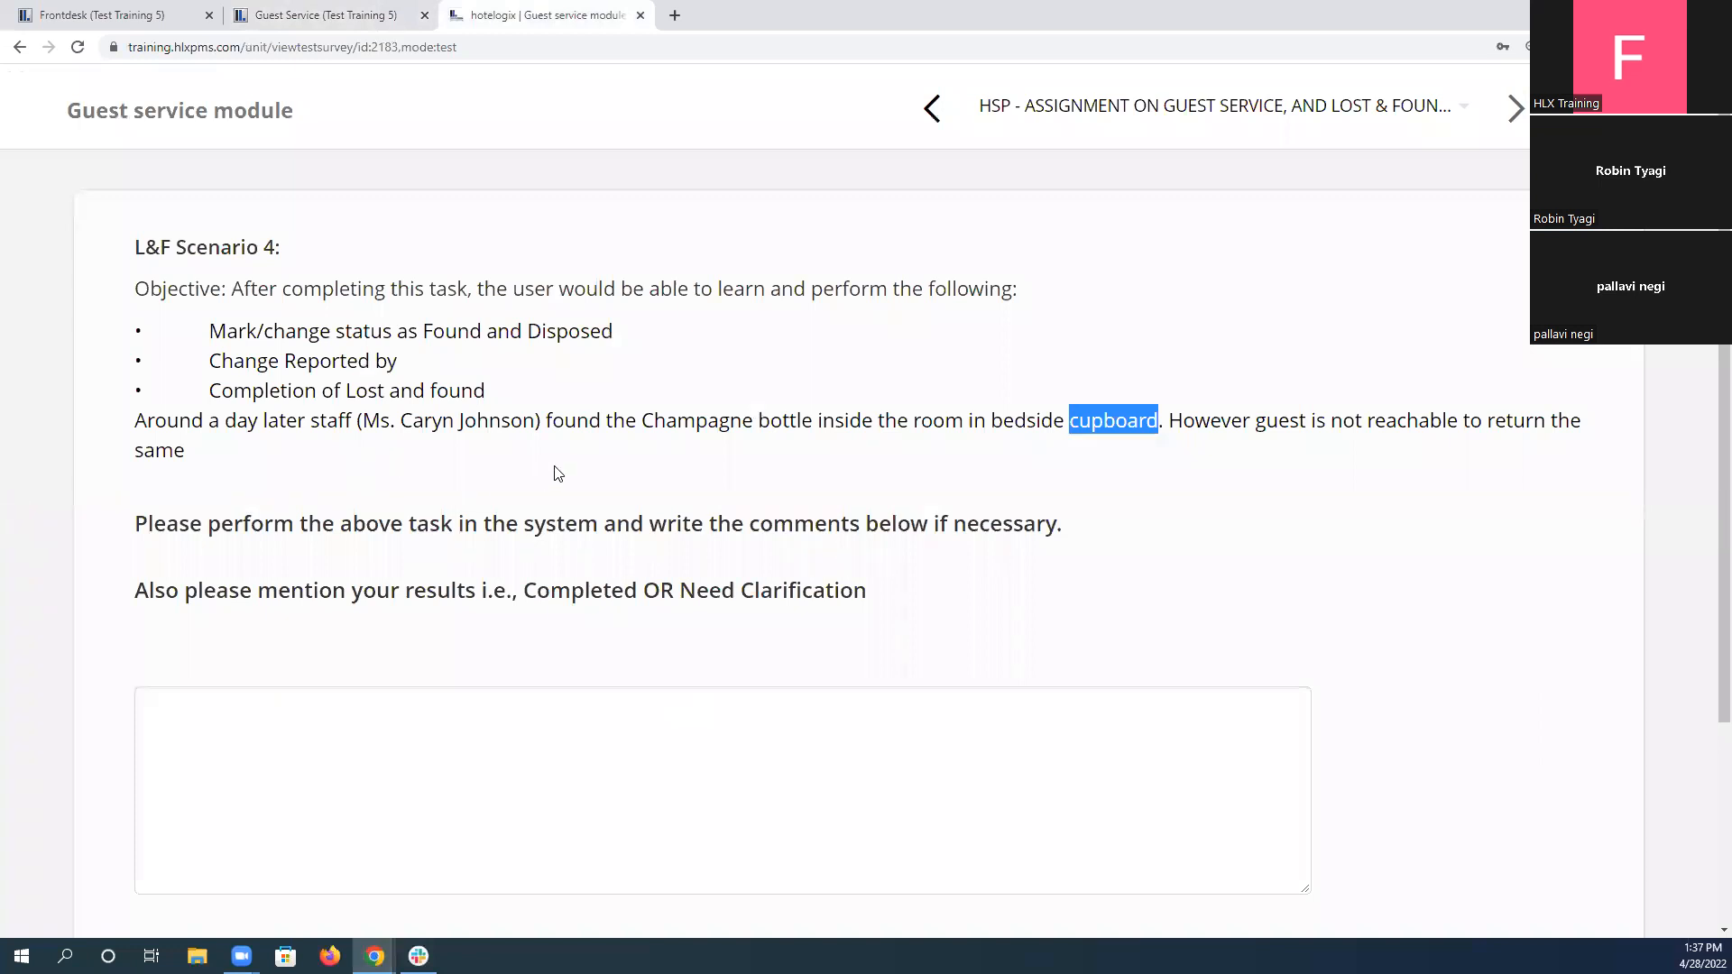
left_click(392, 15)
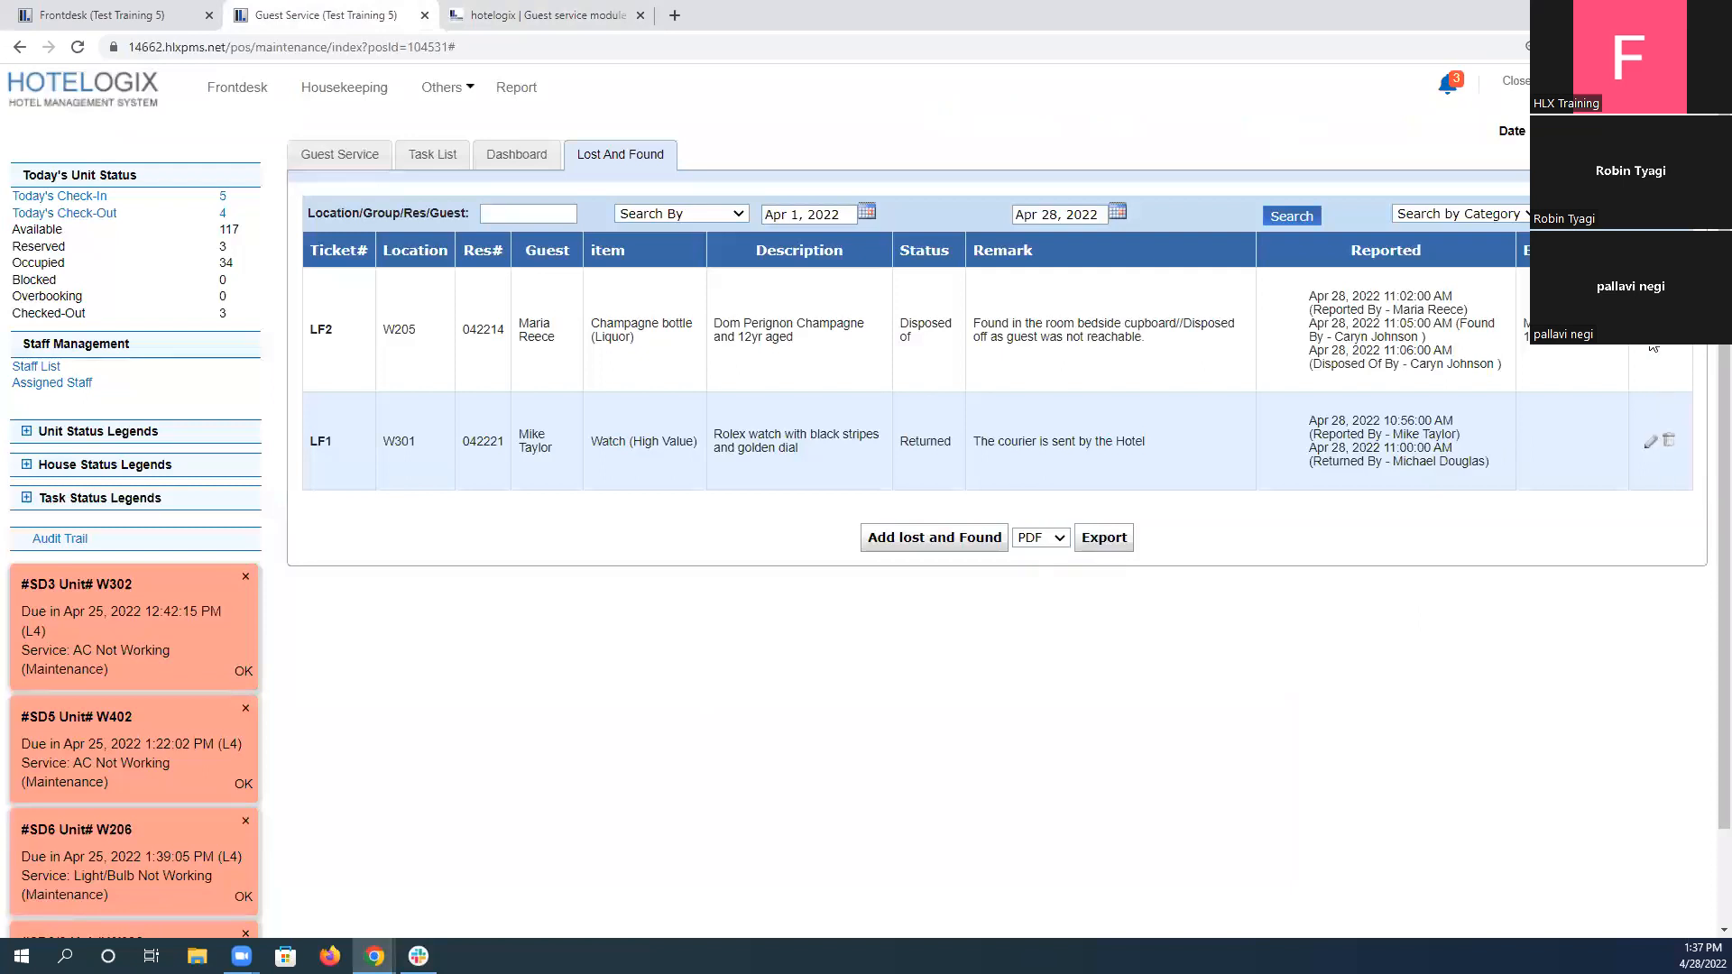
left_click_drag(1660, 441, 1618, 480)
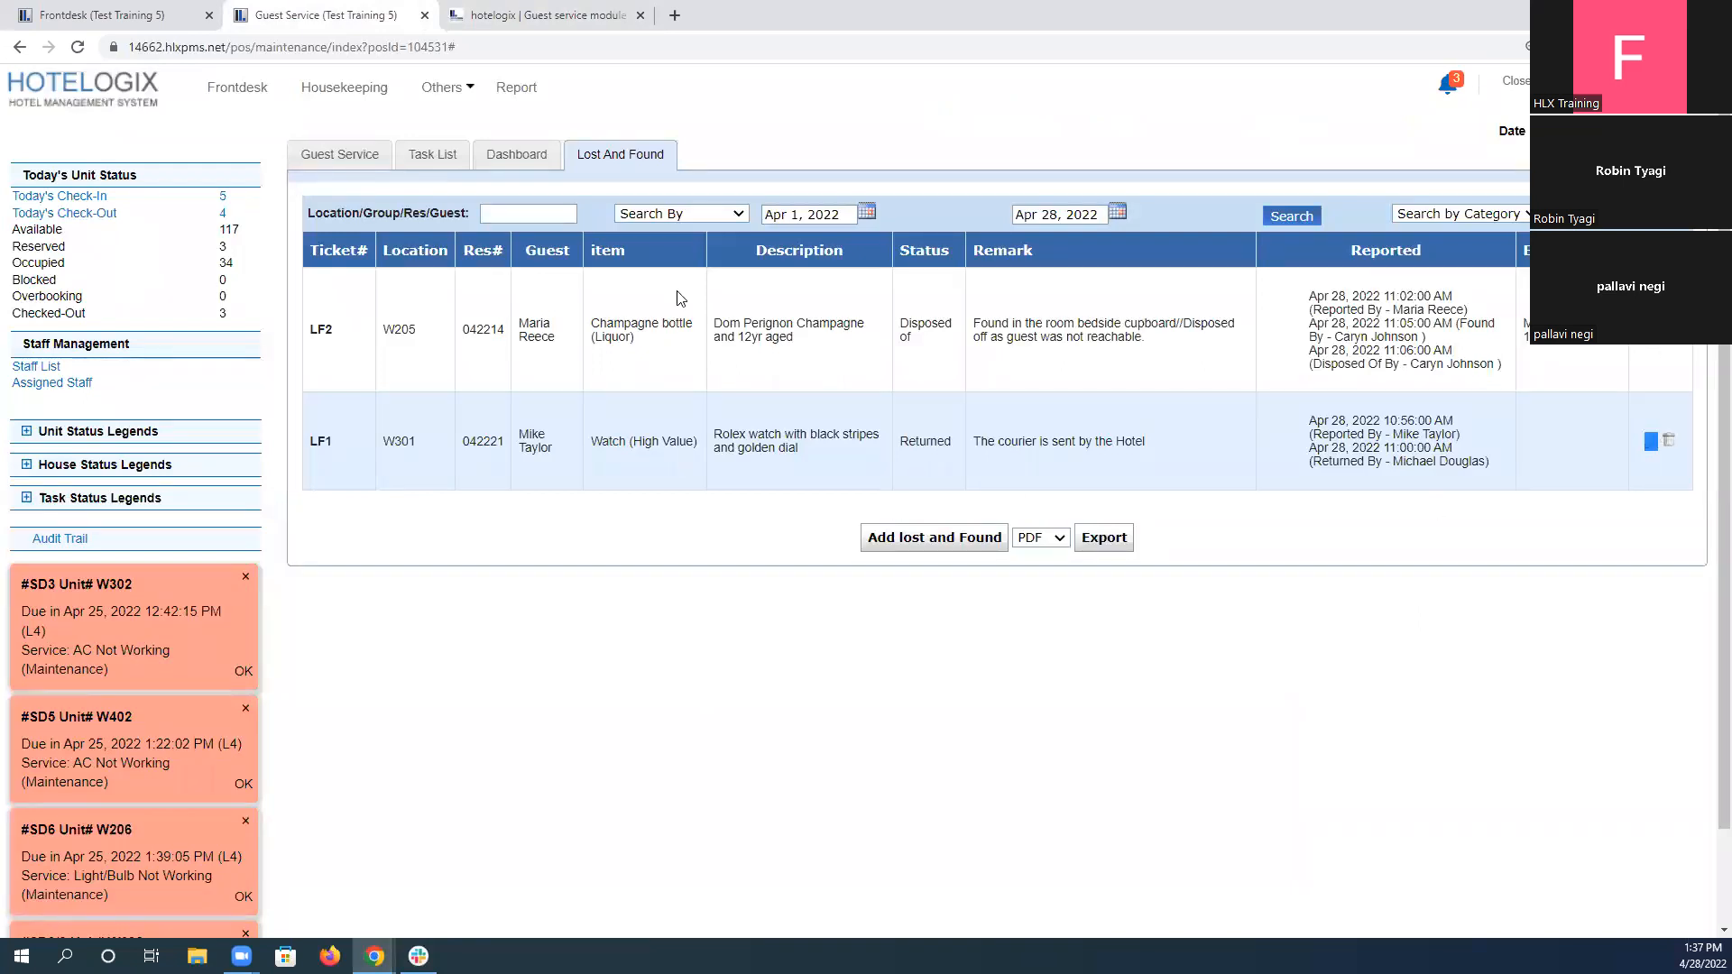
left_click(578, 13)
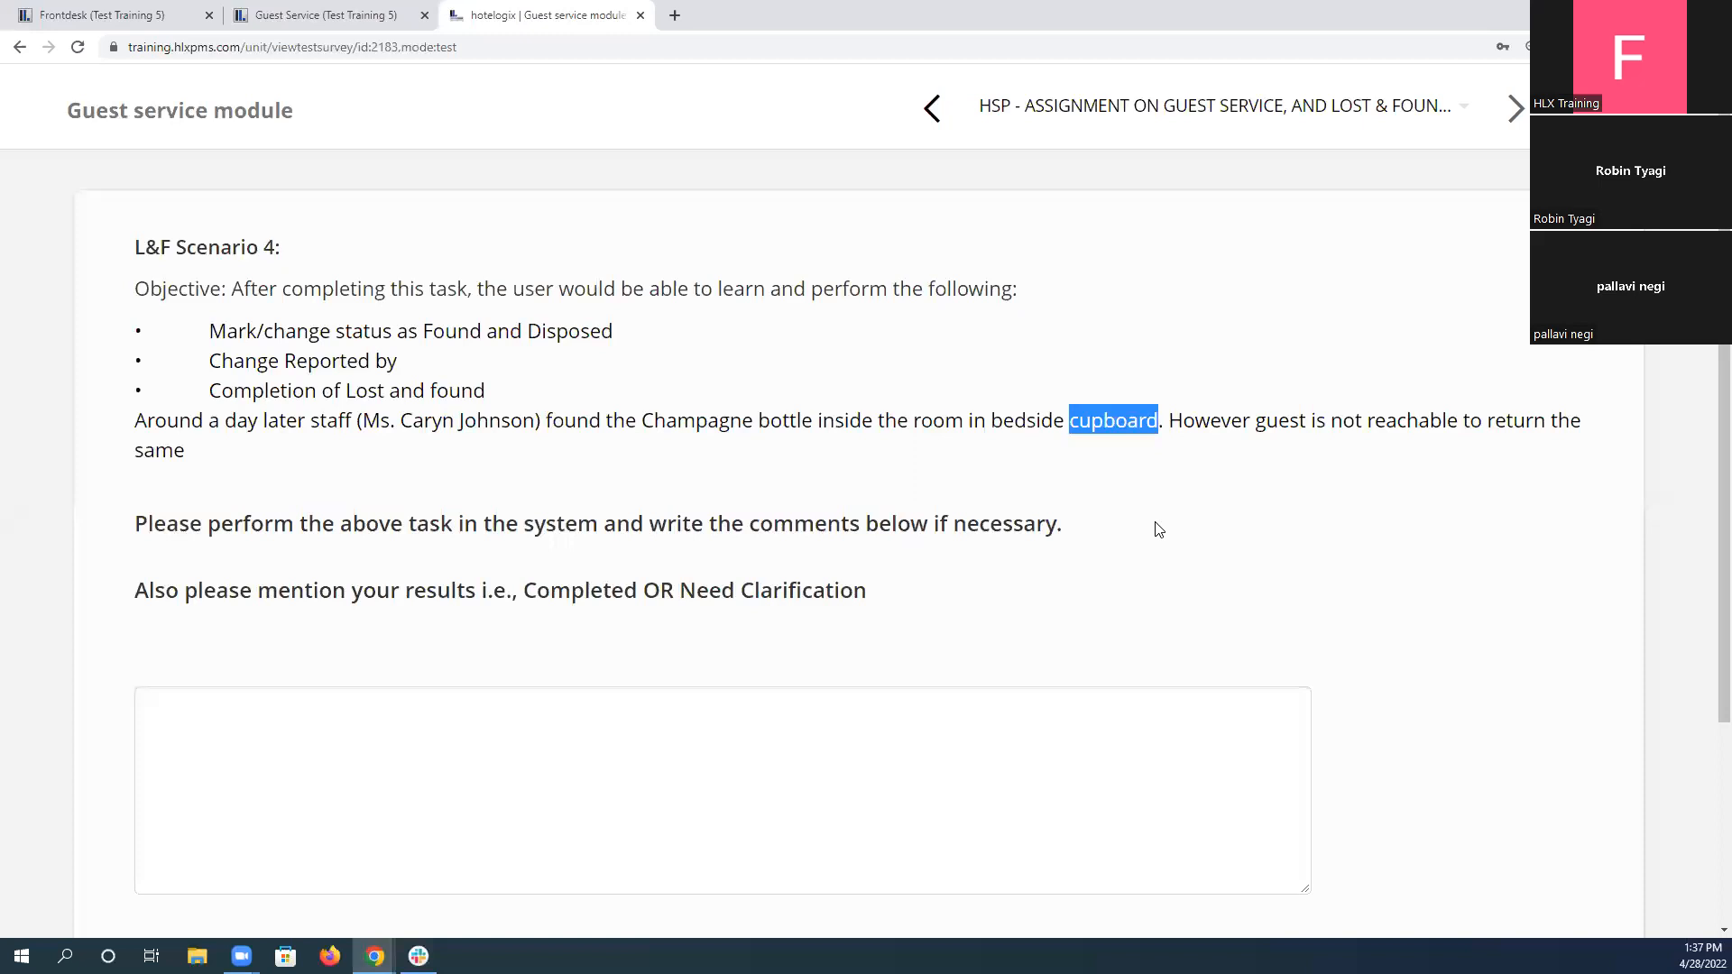
double_click(583, 595)
key("ctrl+c")
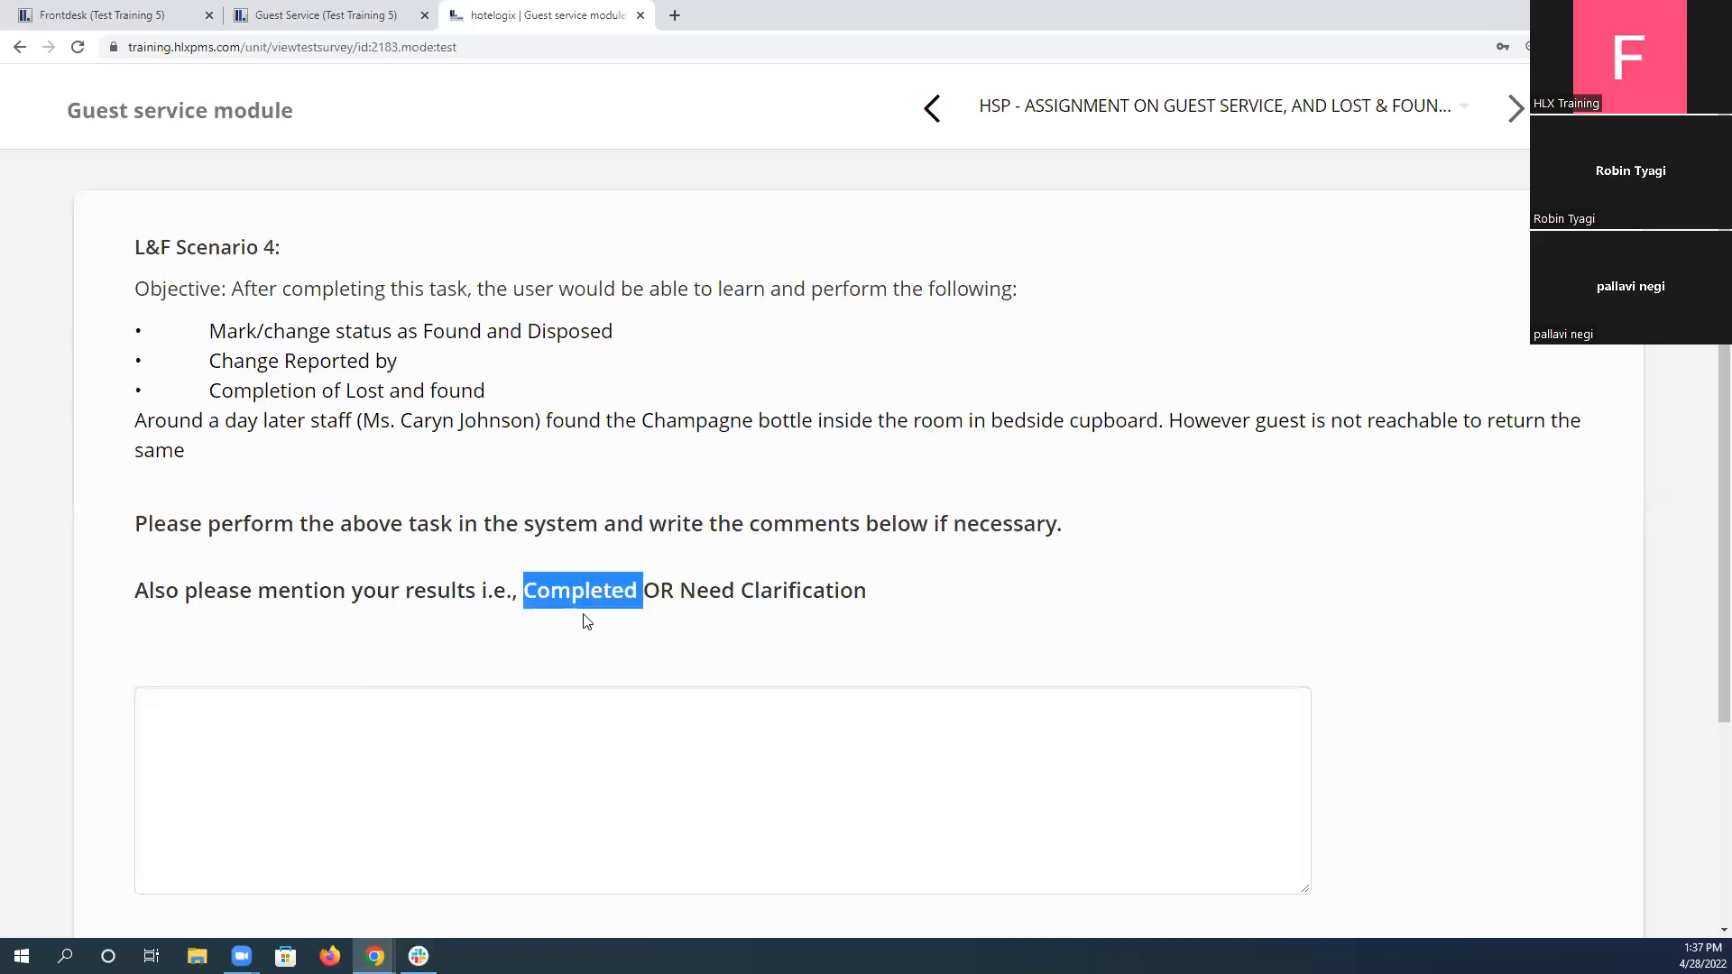
left_click(449, 738)
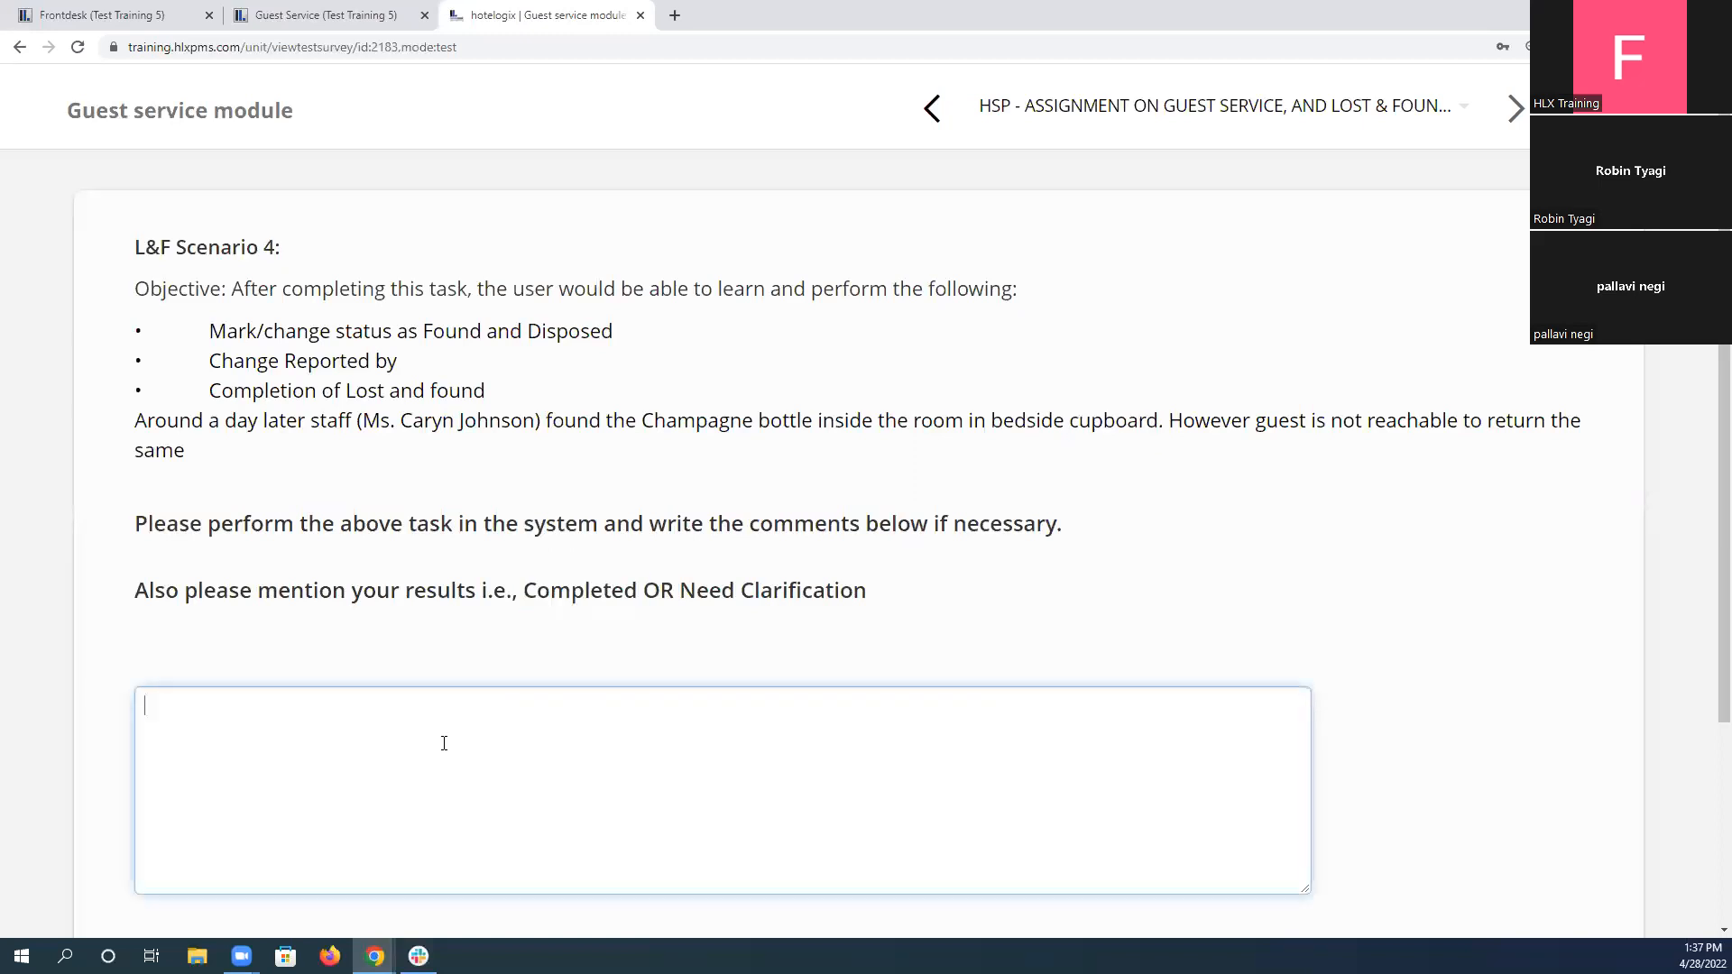
key("ctrl+v")
scroll(542, 574, "down", 3)
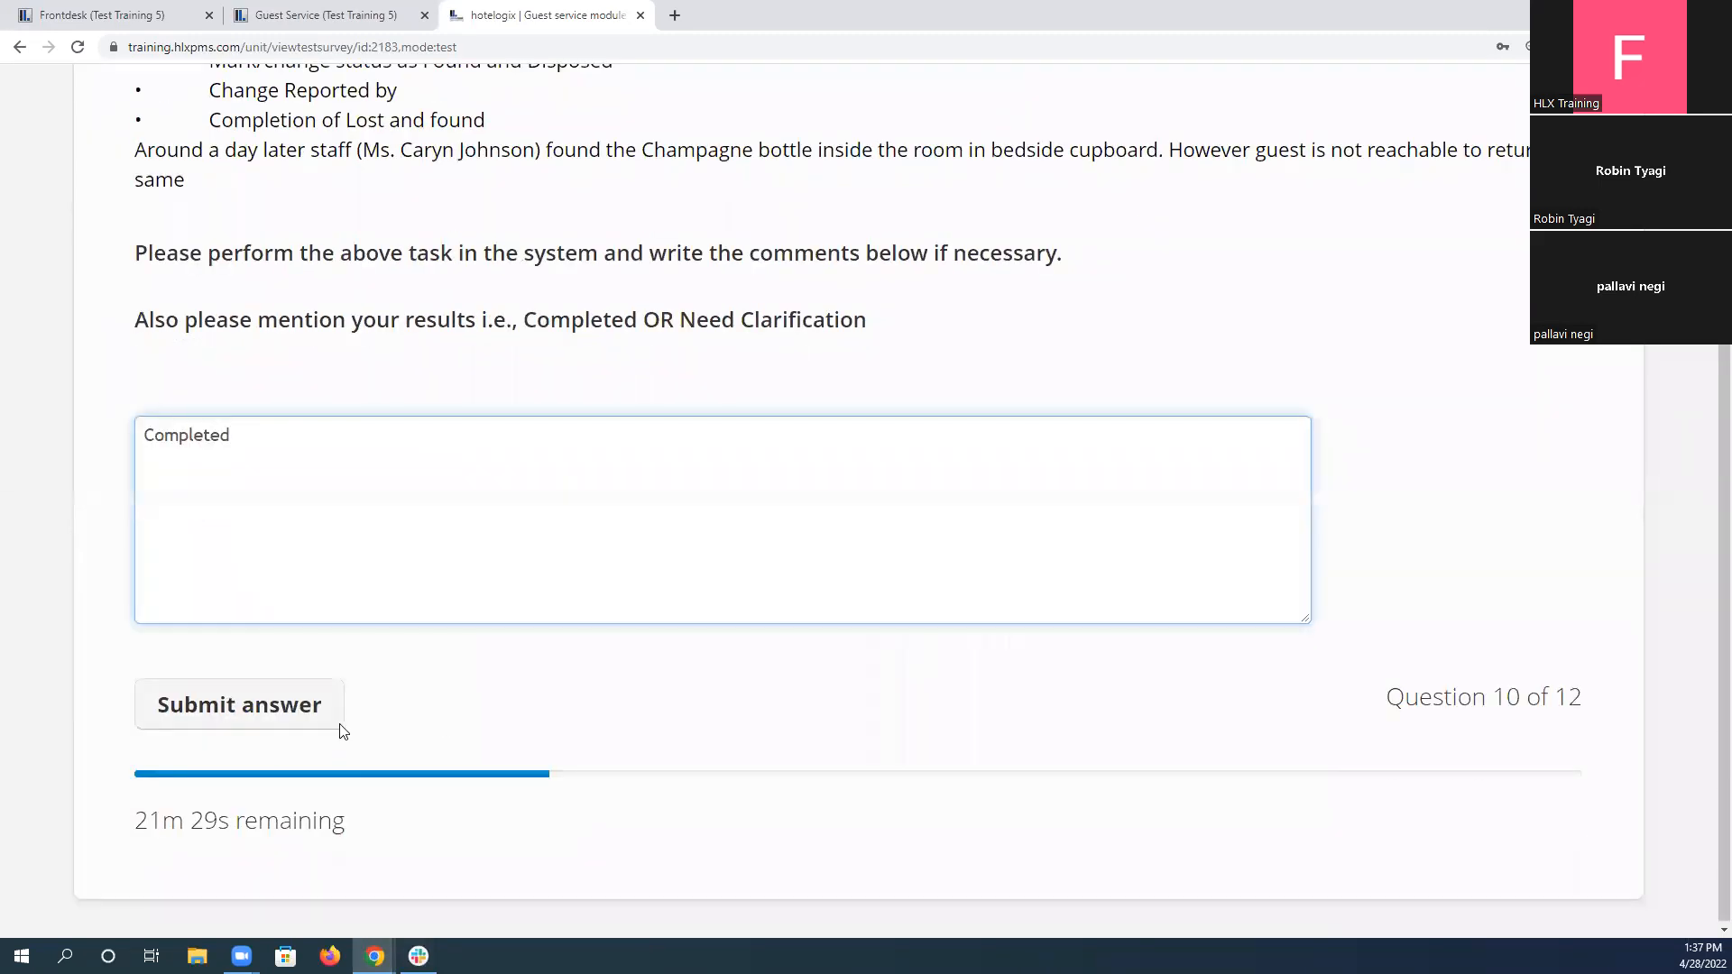
left_click(278, 724)
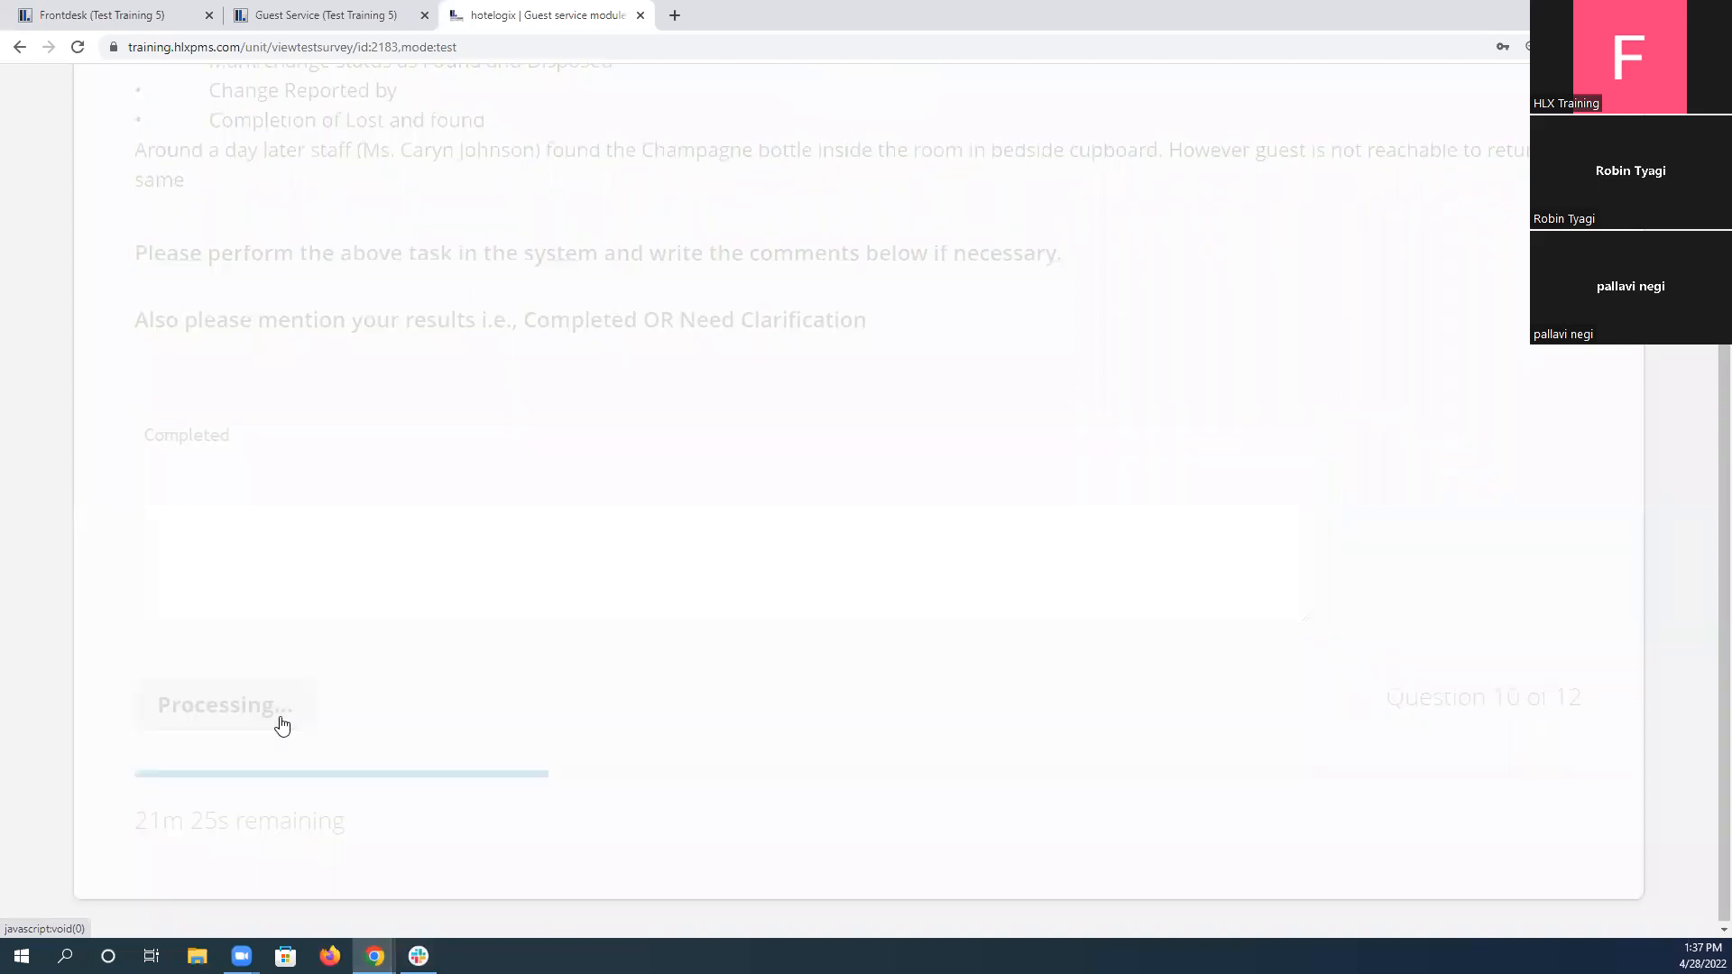
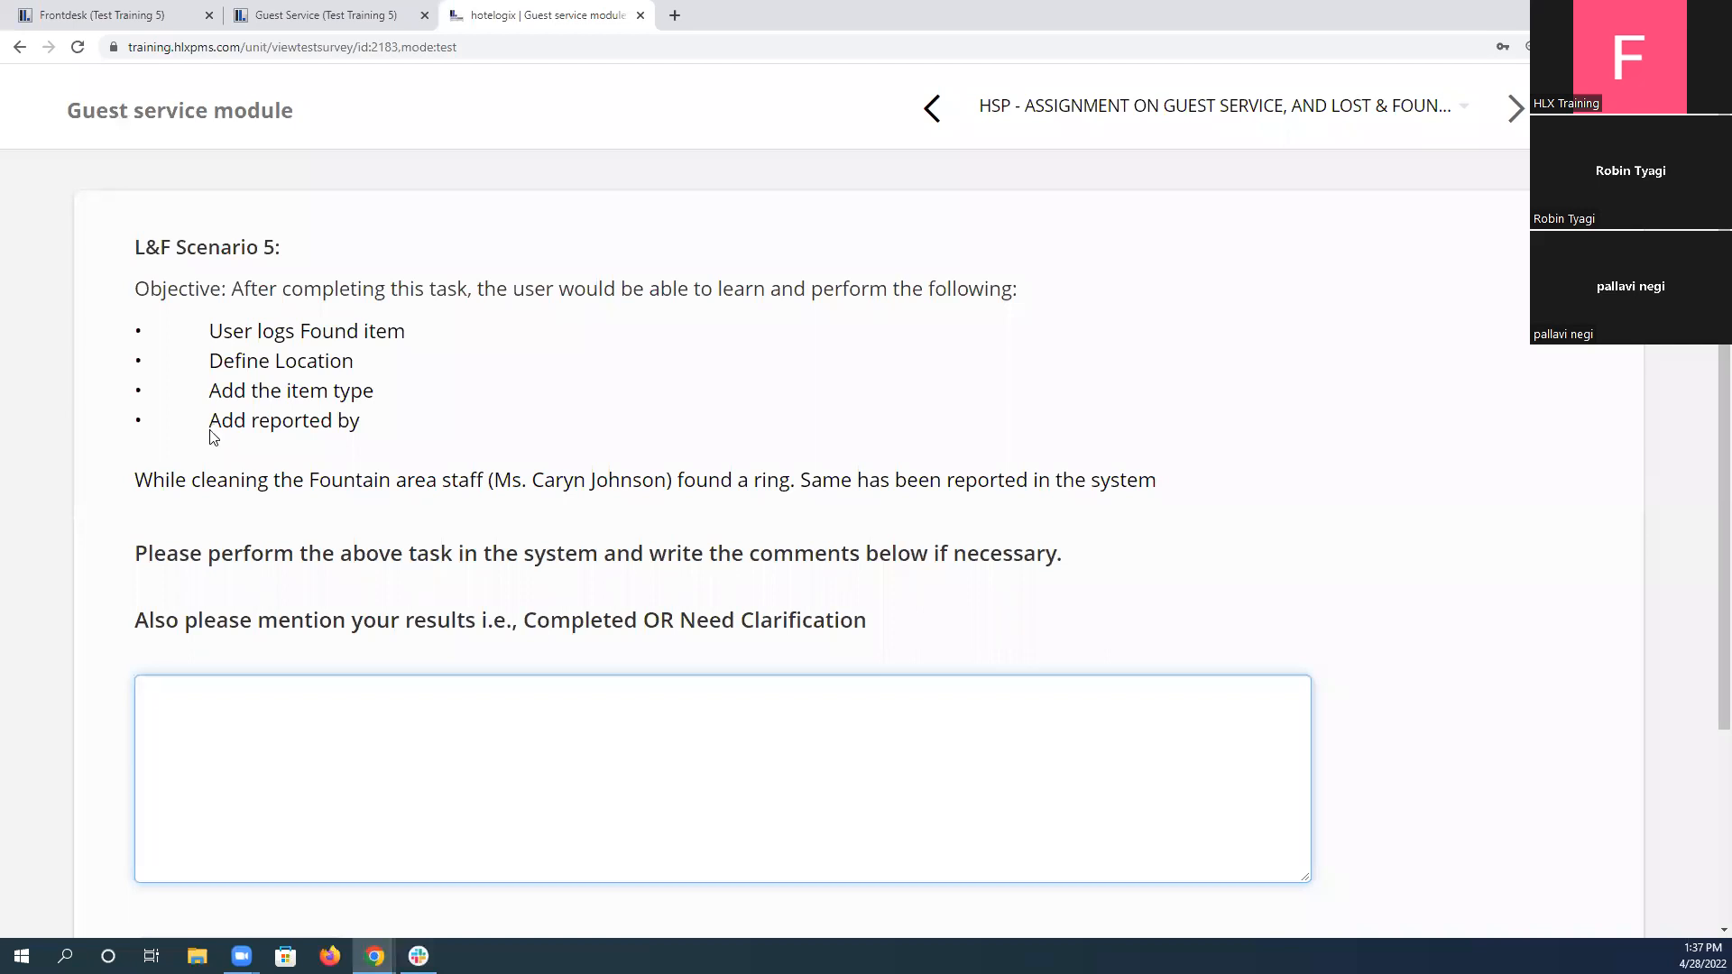
Read L&F Scenario 5 and start a new lost-and-found entry with status Found and location Fountain Area.
left_click_drag(140, 480, 1178, 492)
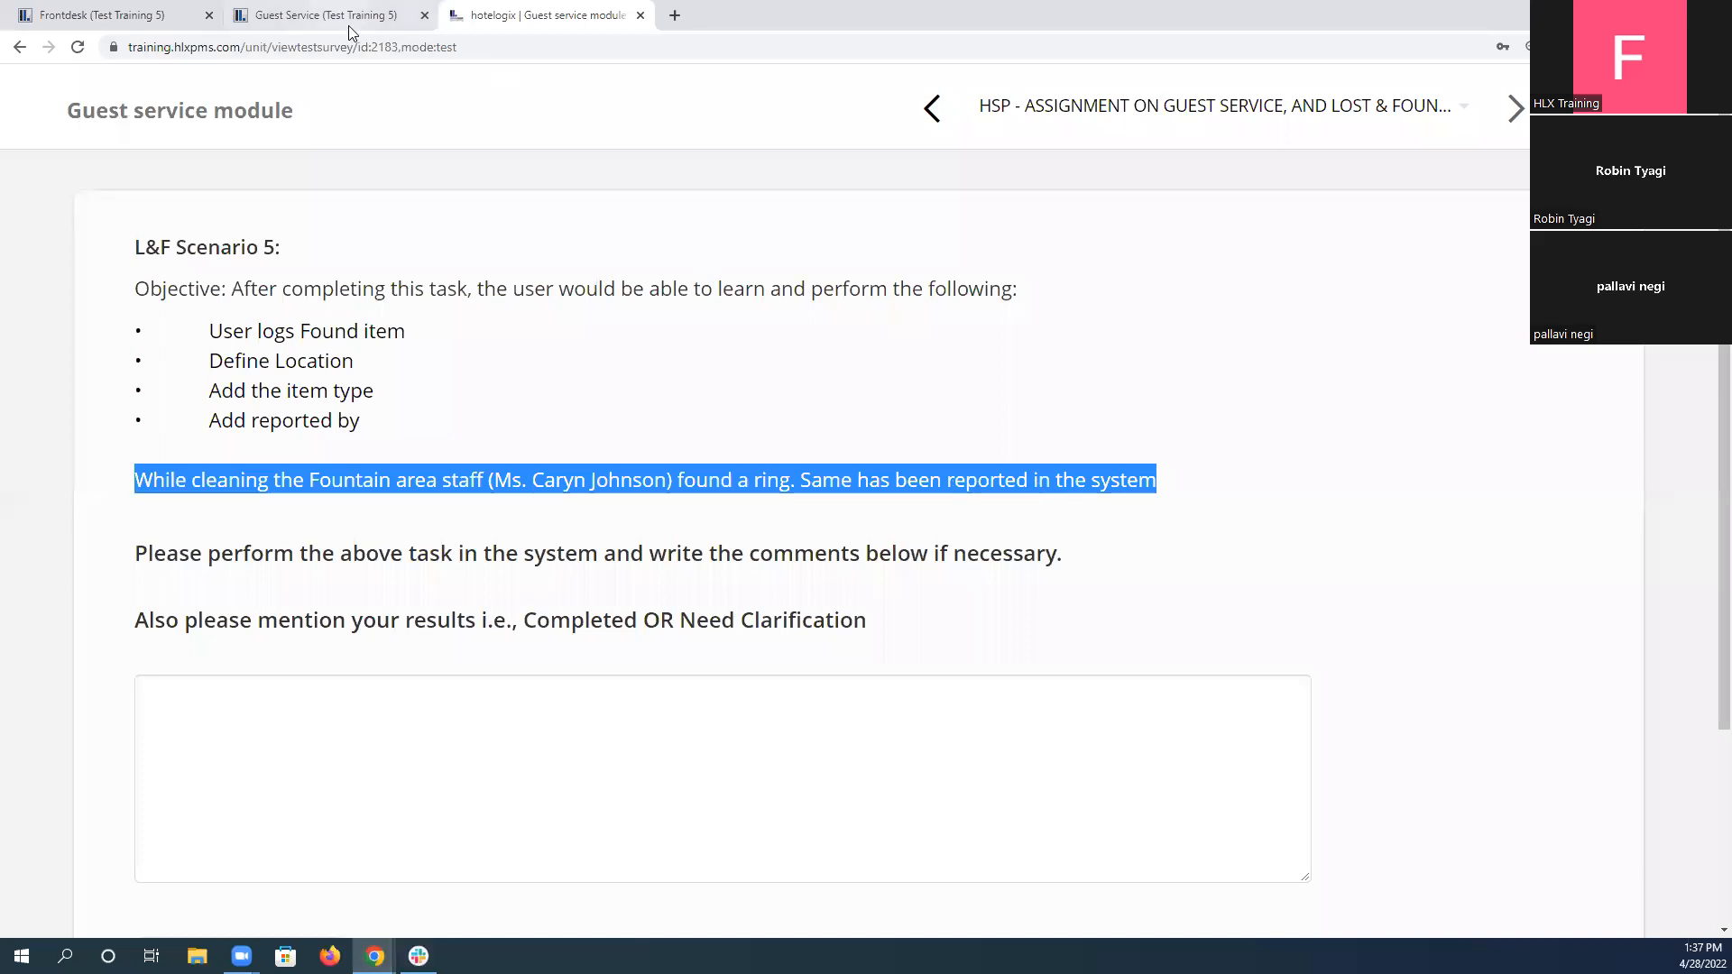
left_click(304, 7)
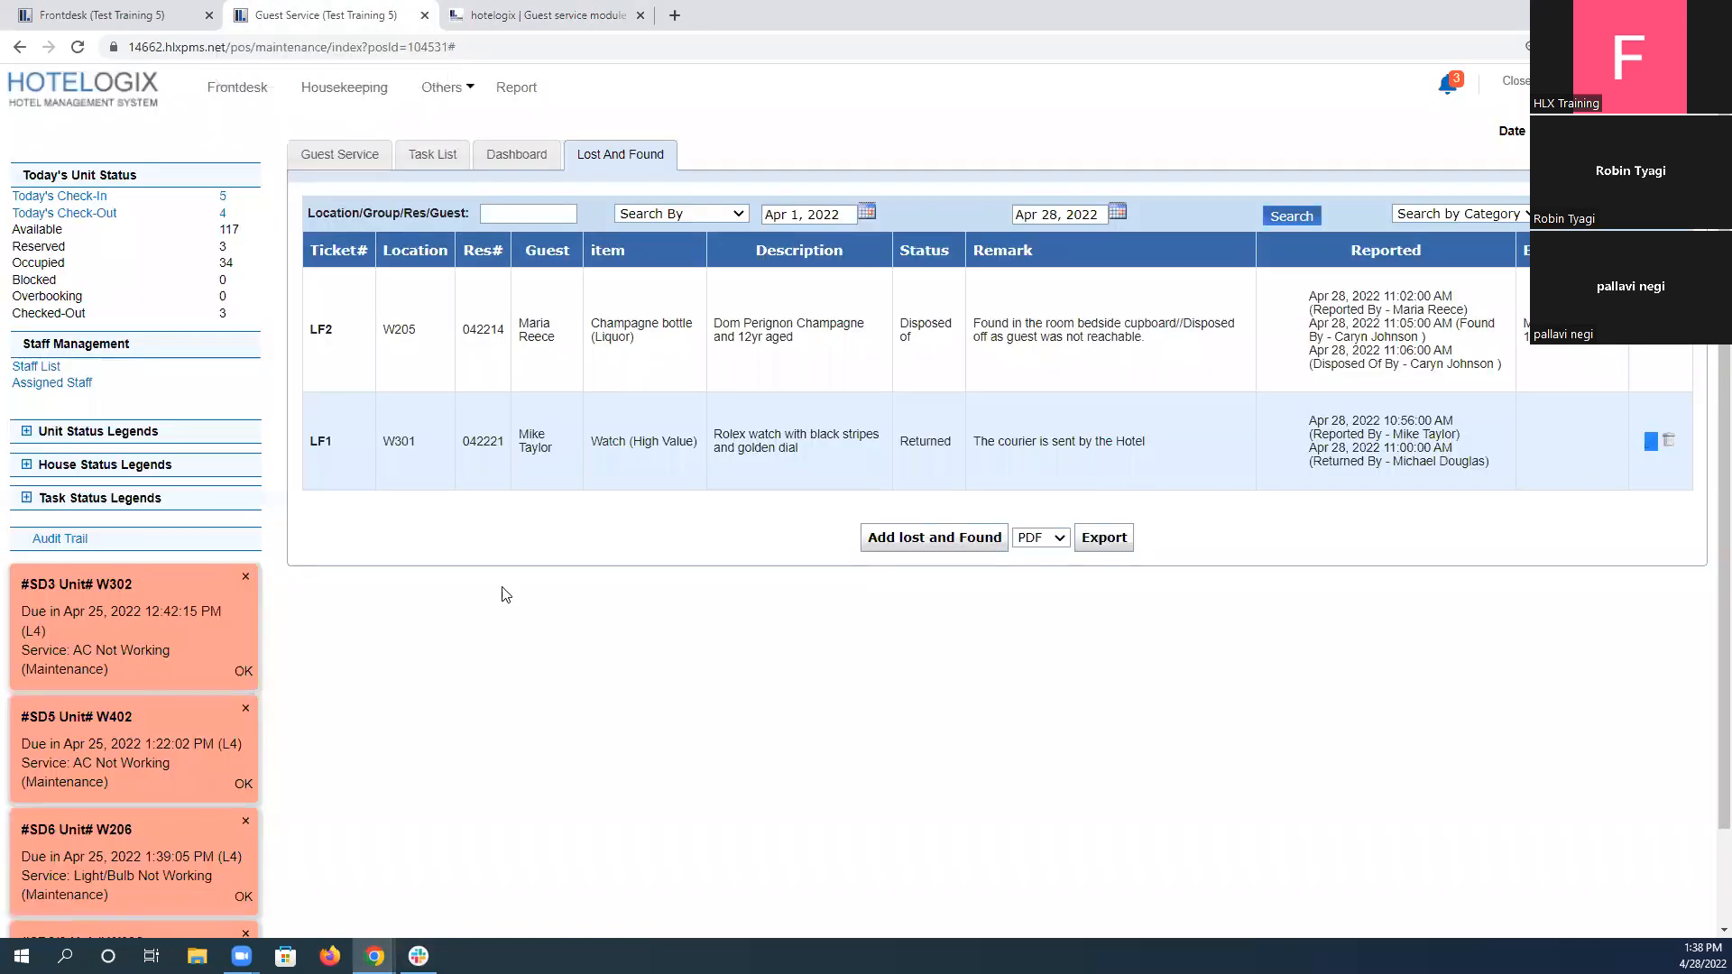
left_click(905, 541)
left_click(745, 352)
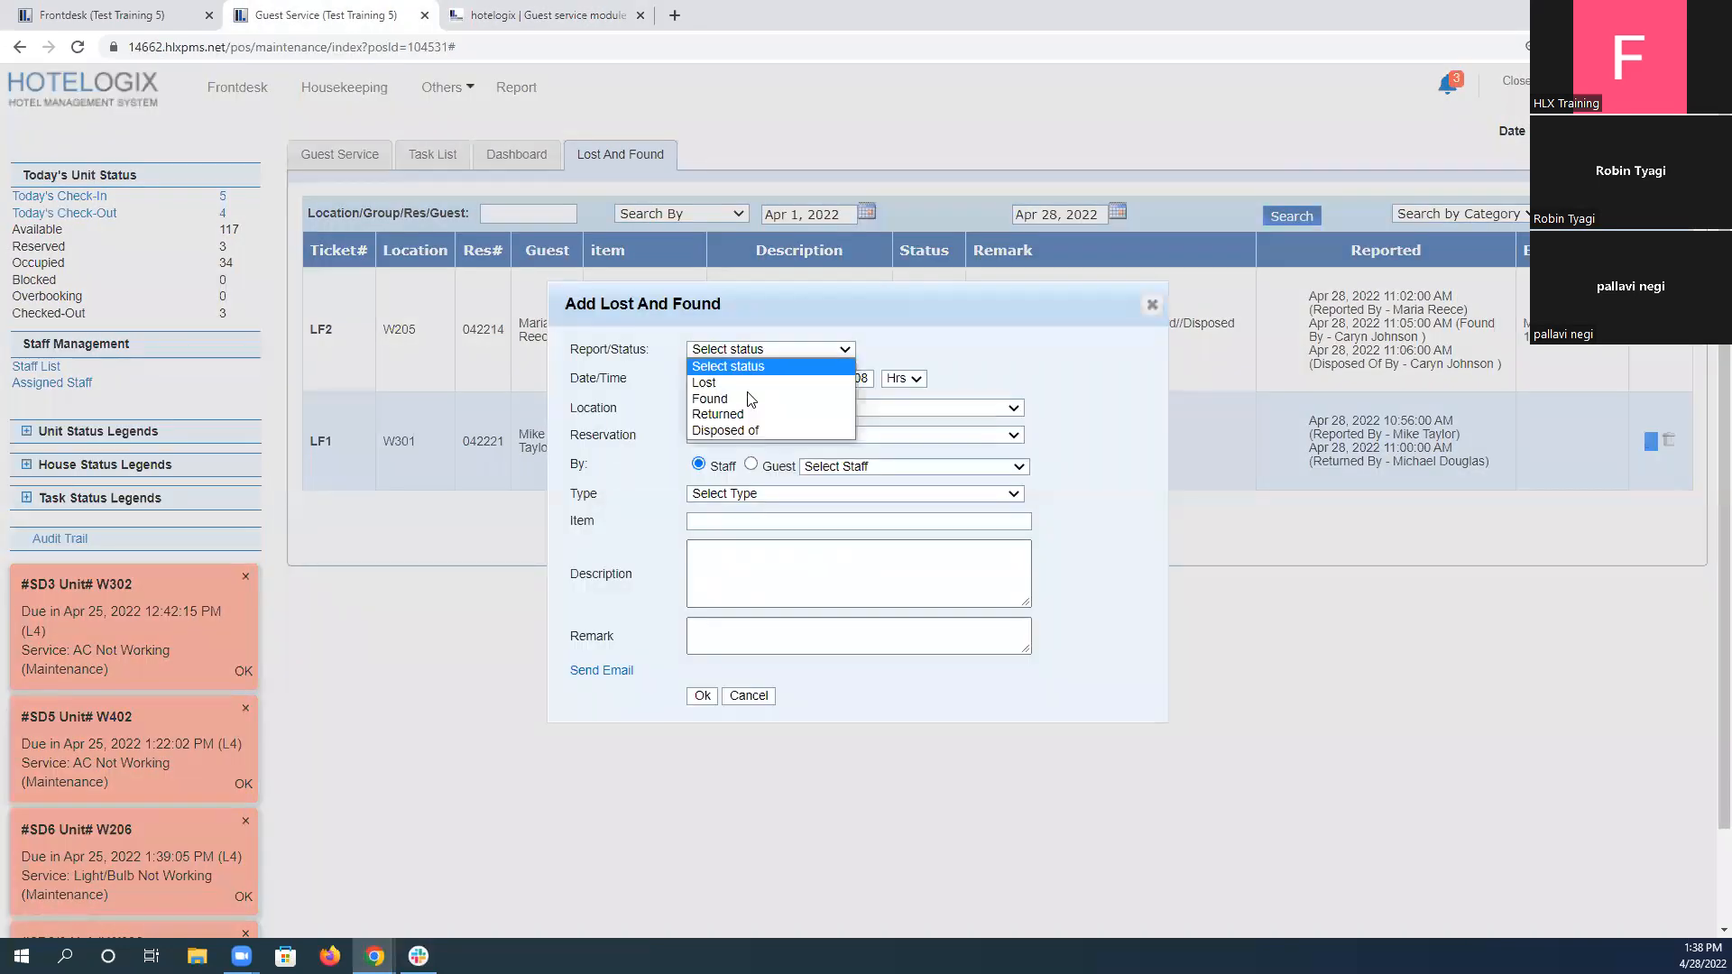
left_click(749, 398)
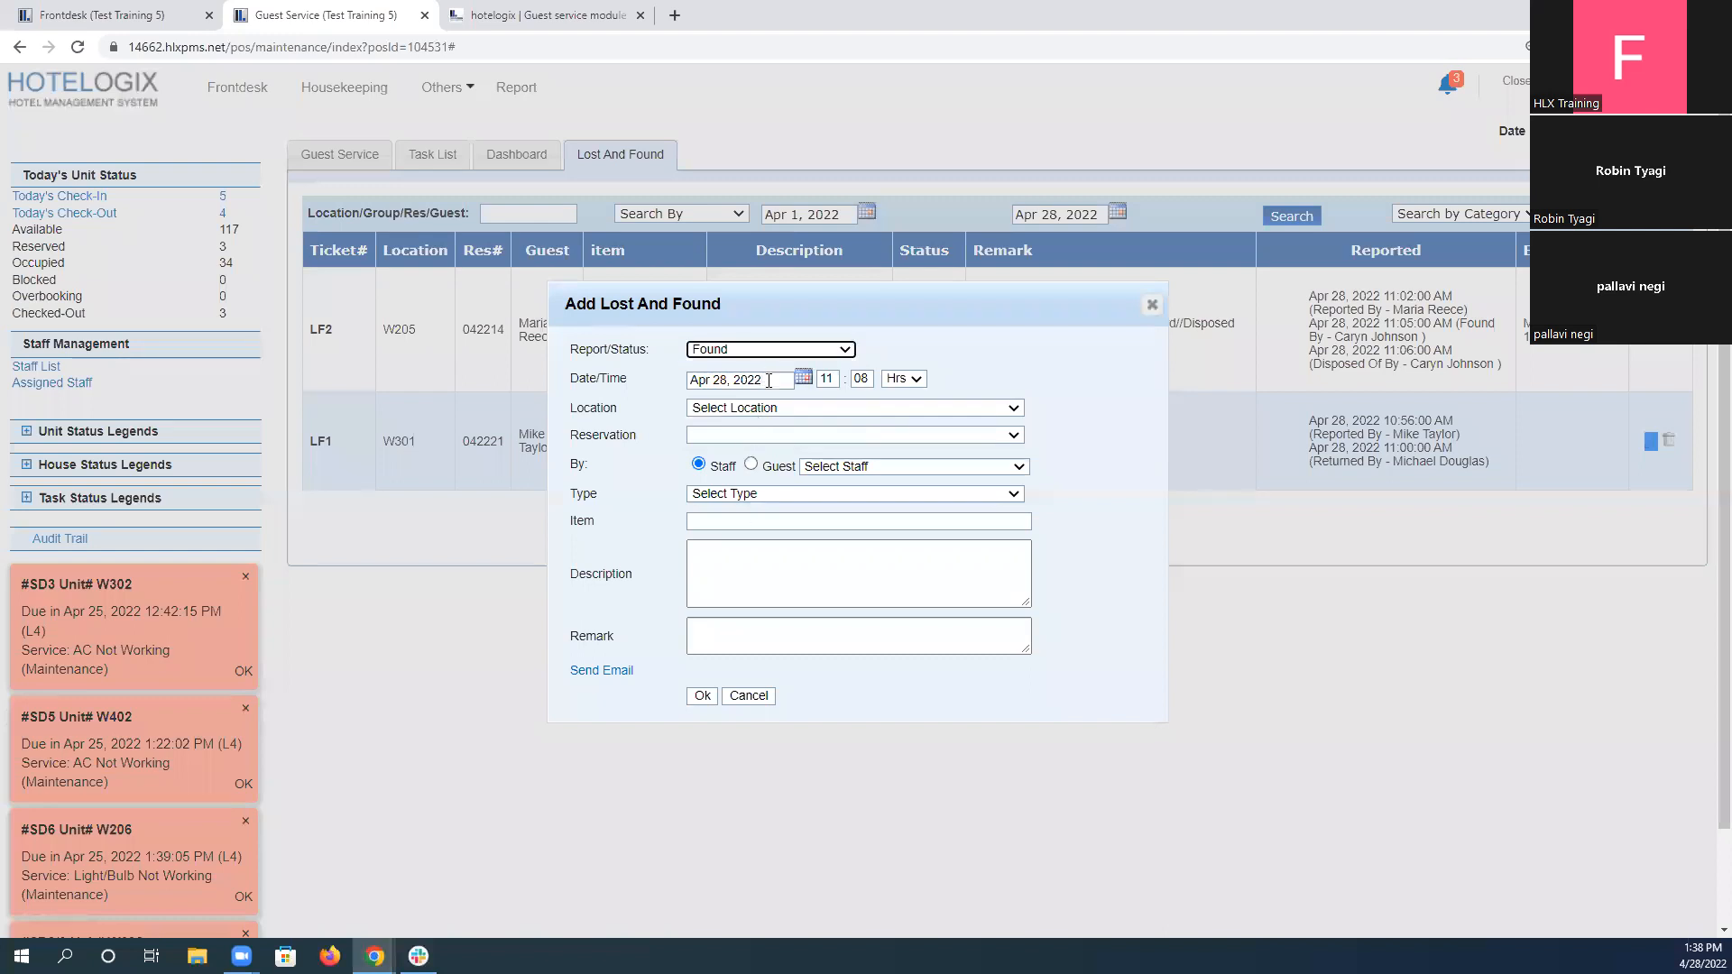
left_click(767, 410)
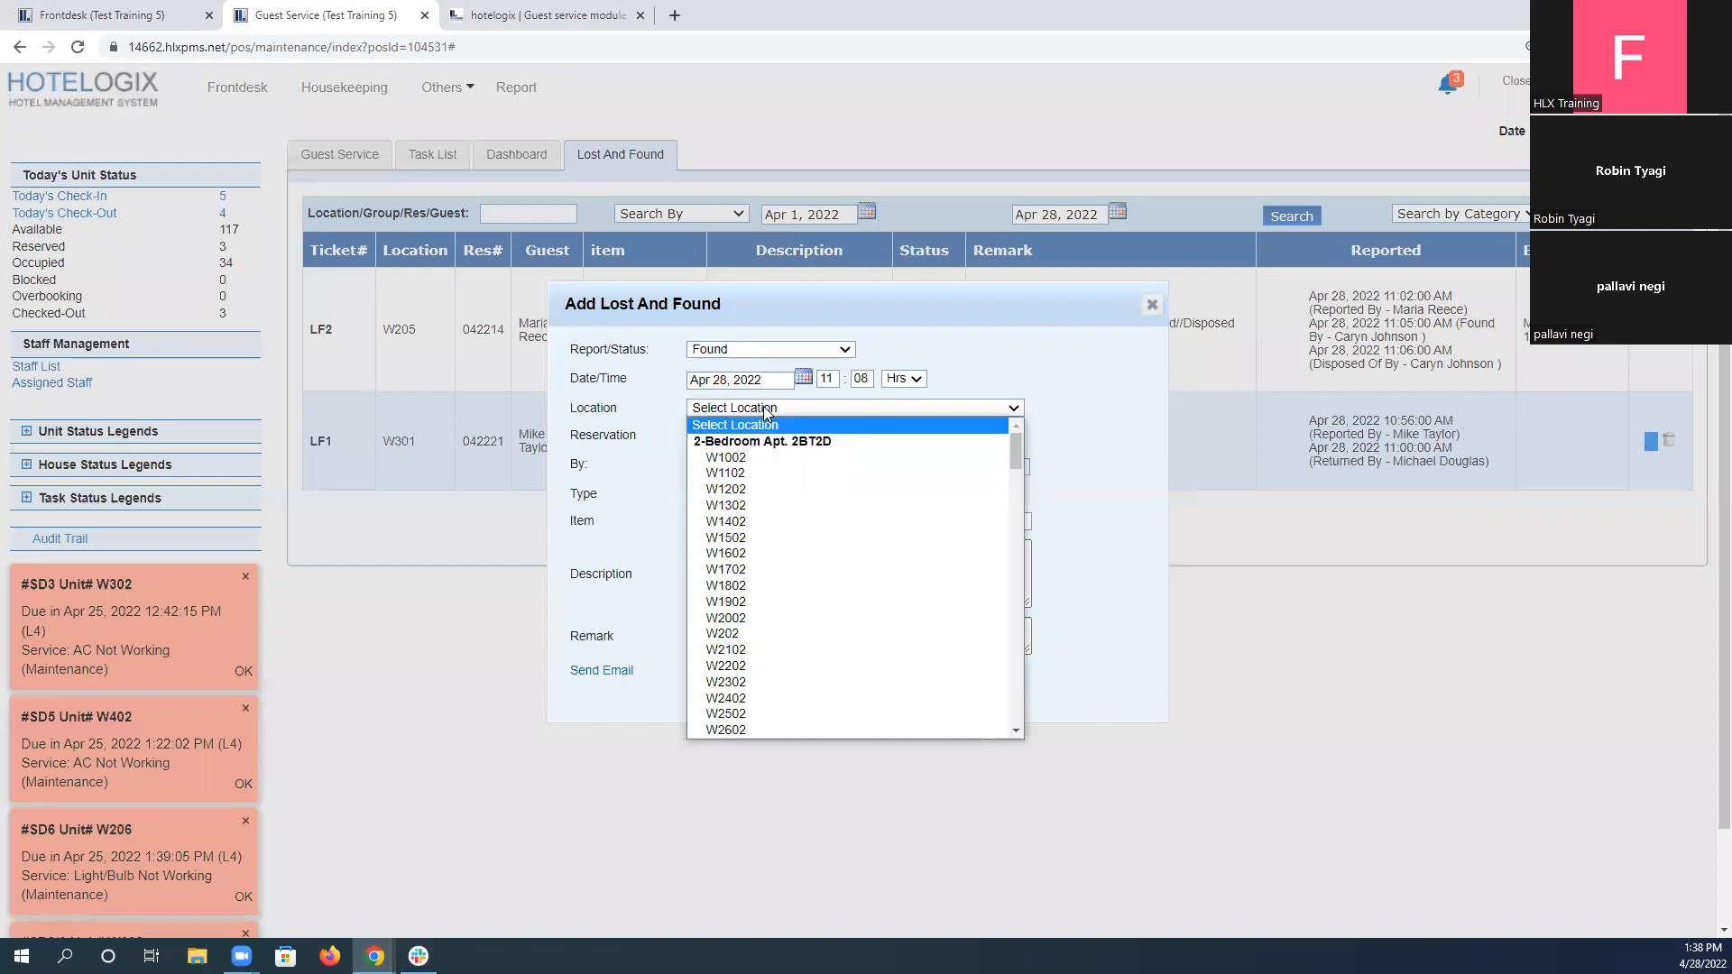
left_click_drag(1010, 446, 1032, 731)
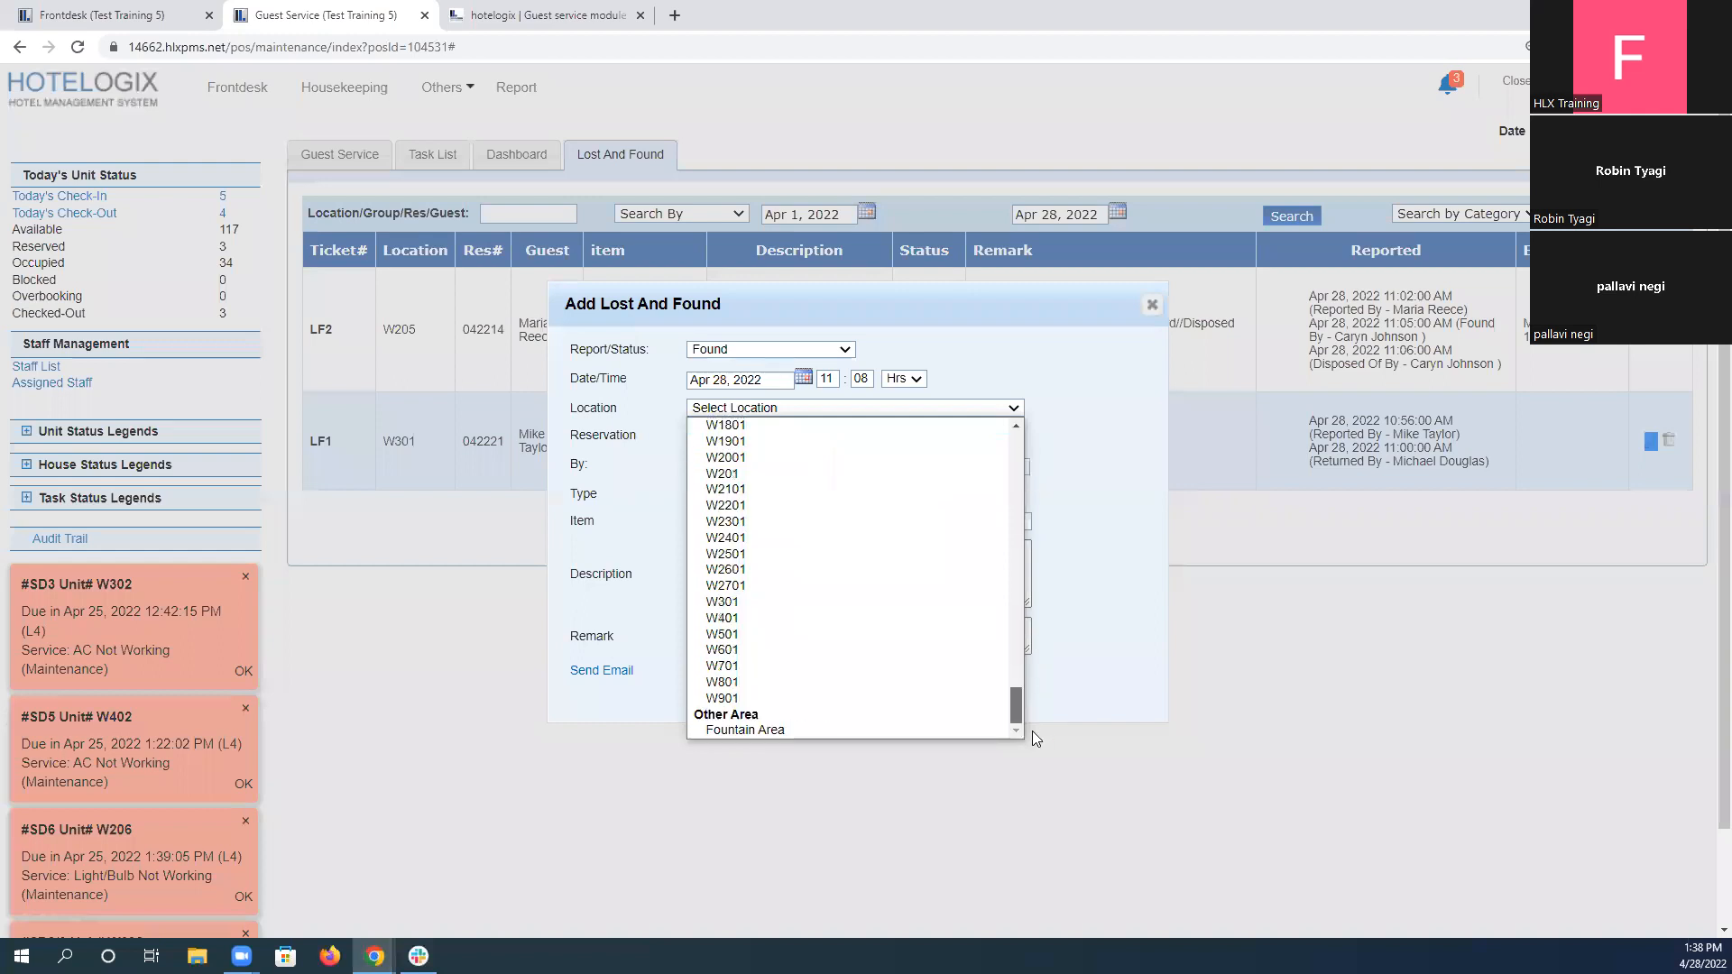
left_click(851, 730)
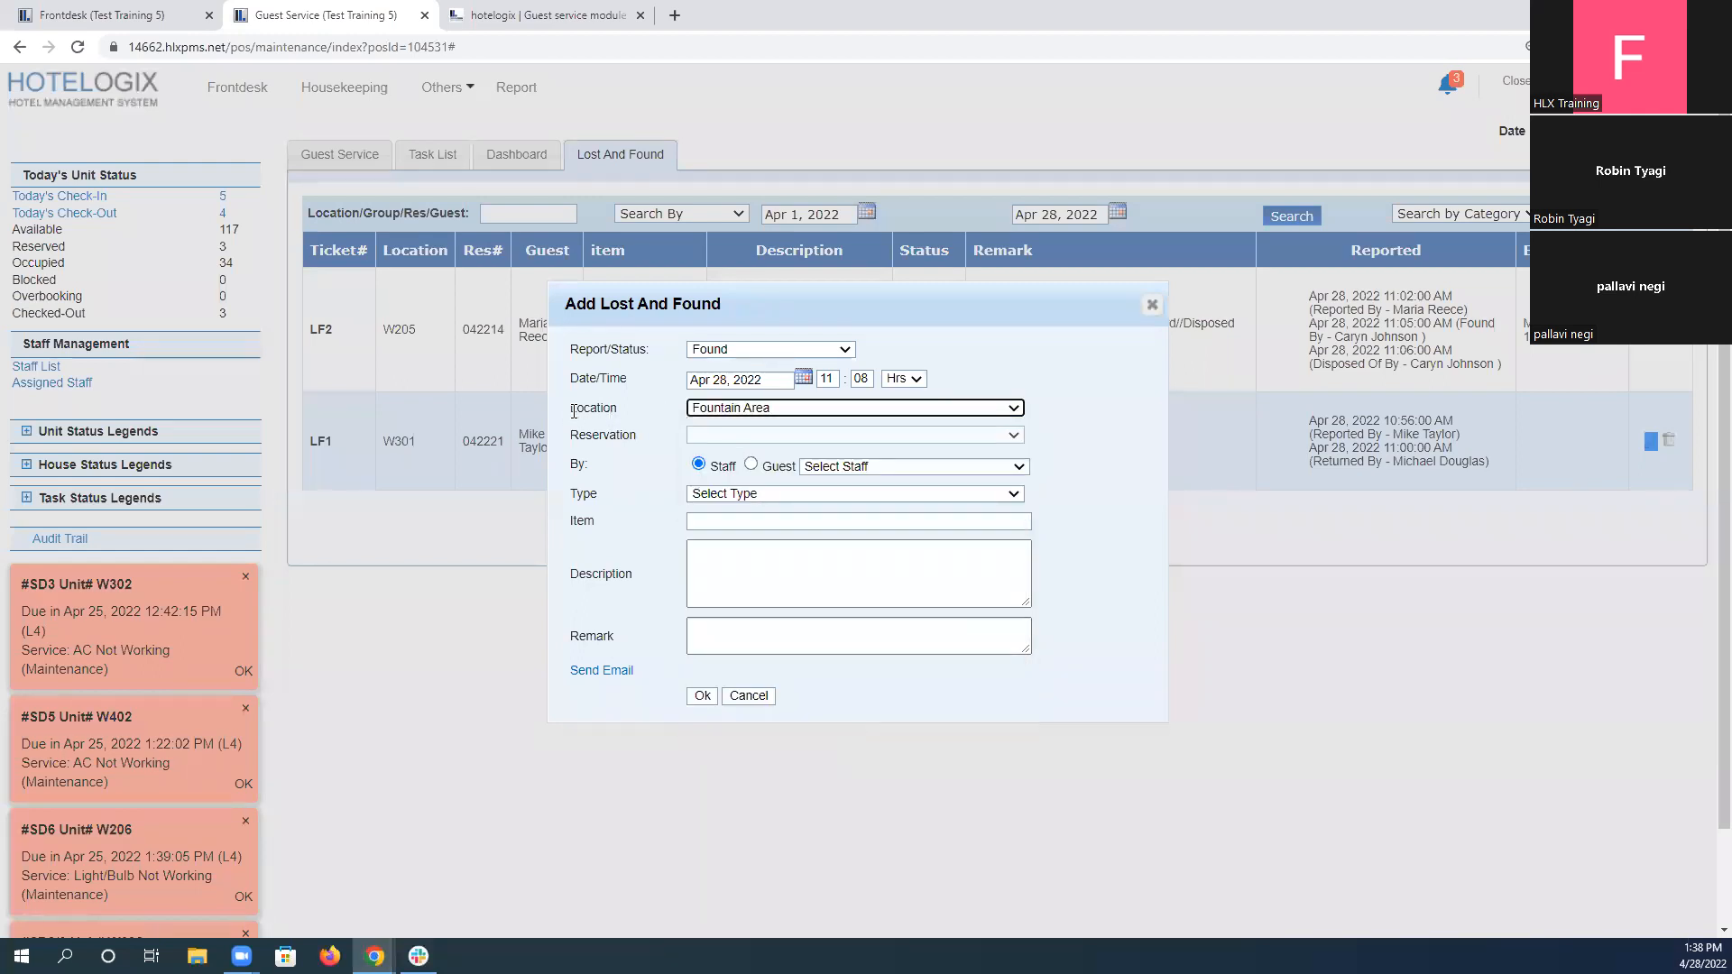
left_click_drag(576, 411, 821, 425)
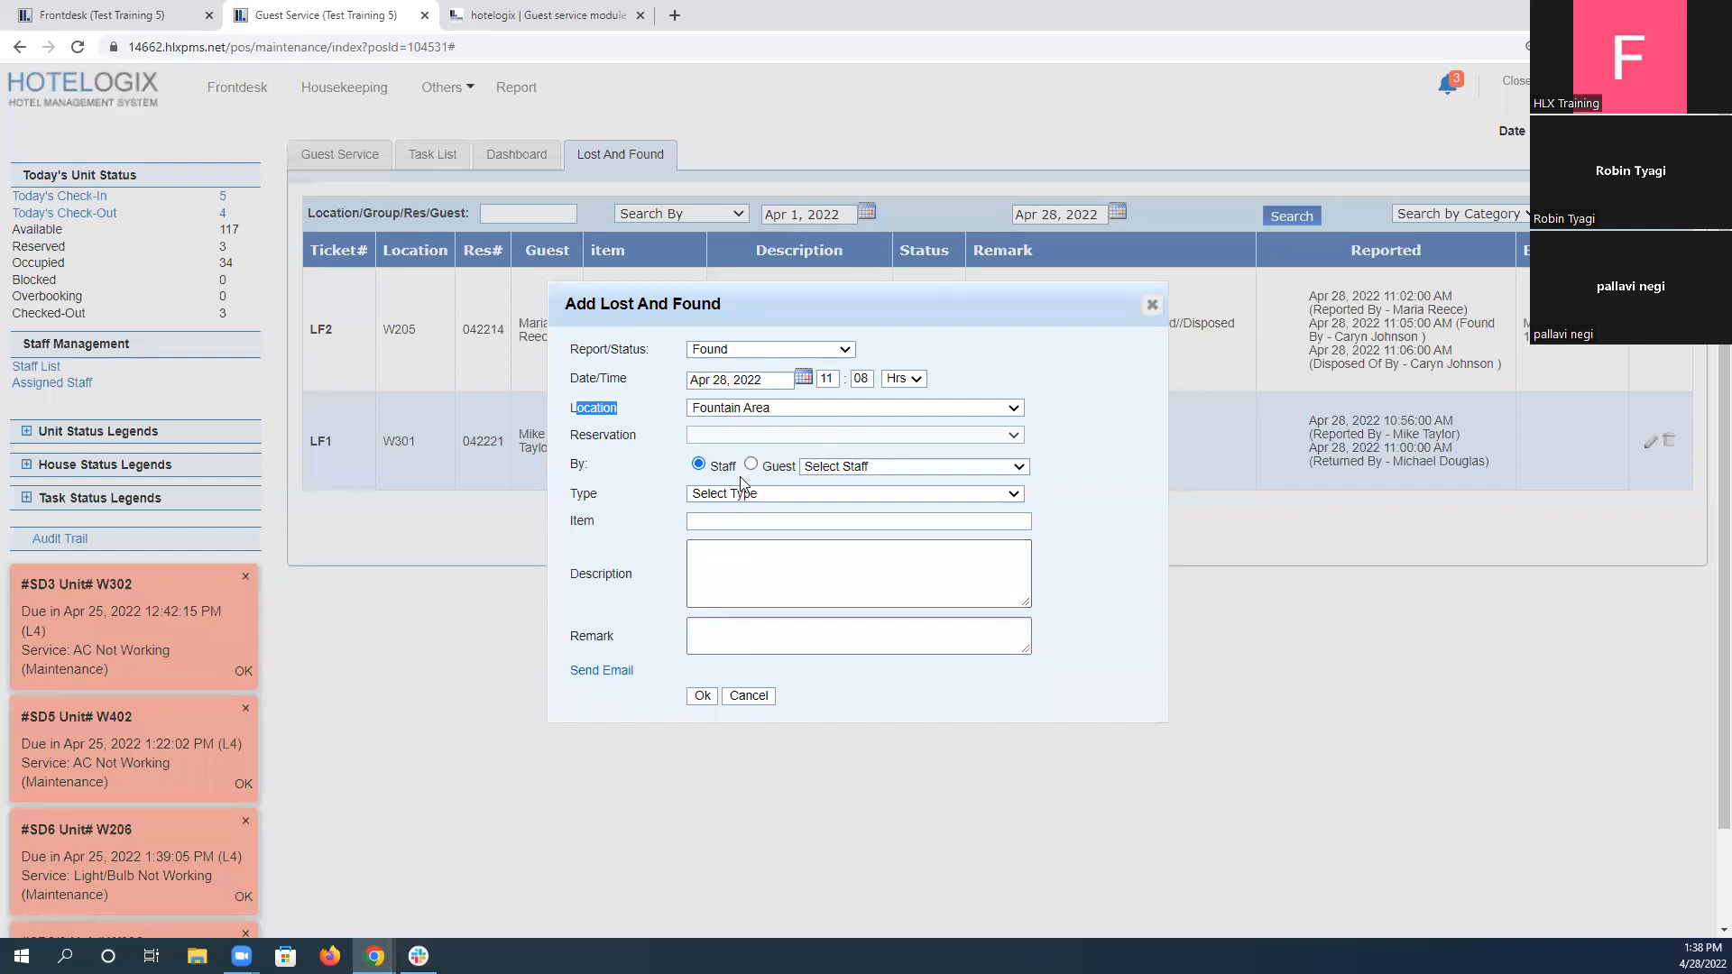
Select the staff member named in the scenario as the finder and set the item type to High Value.
left_click(837, 467)
left_click(859, 497)
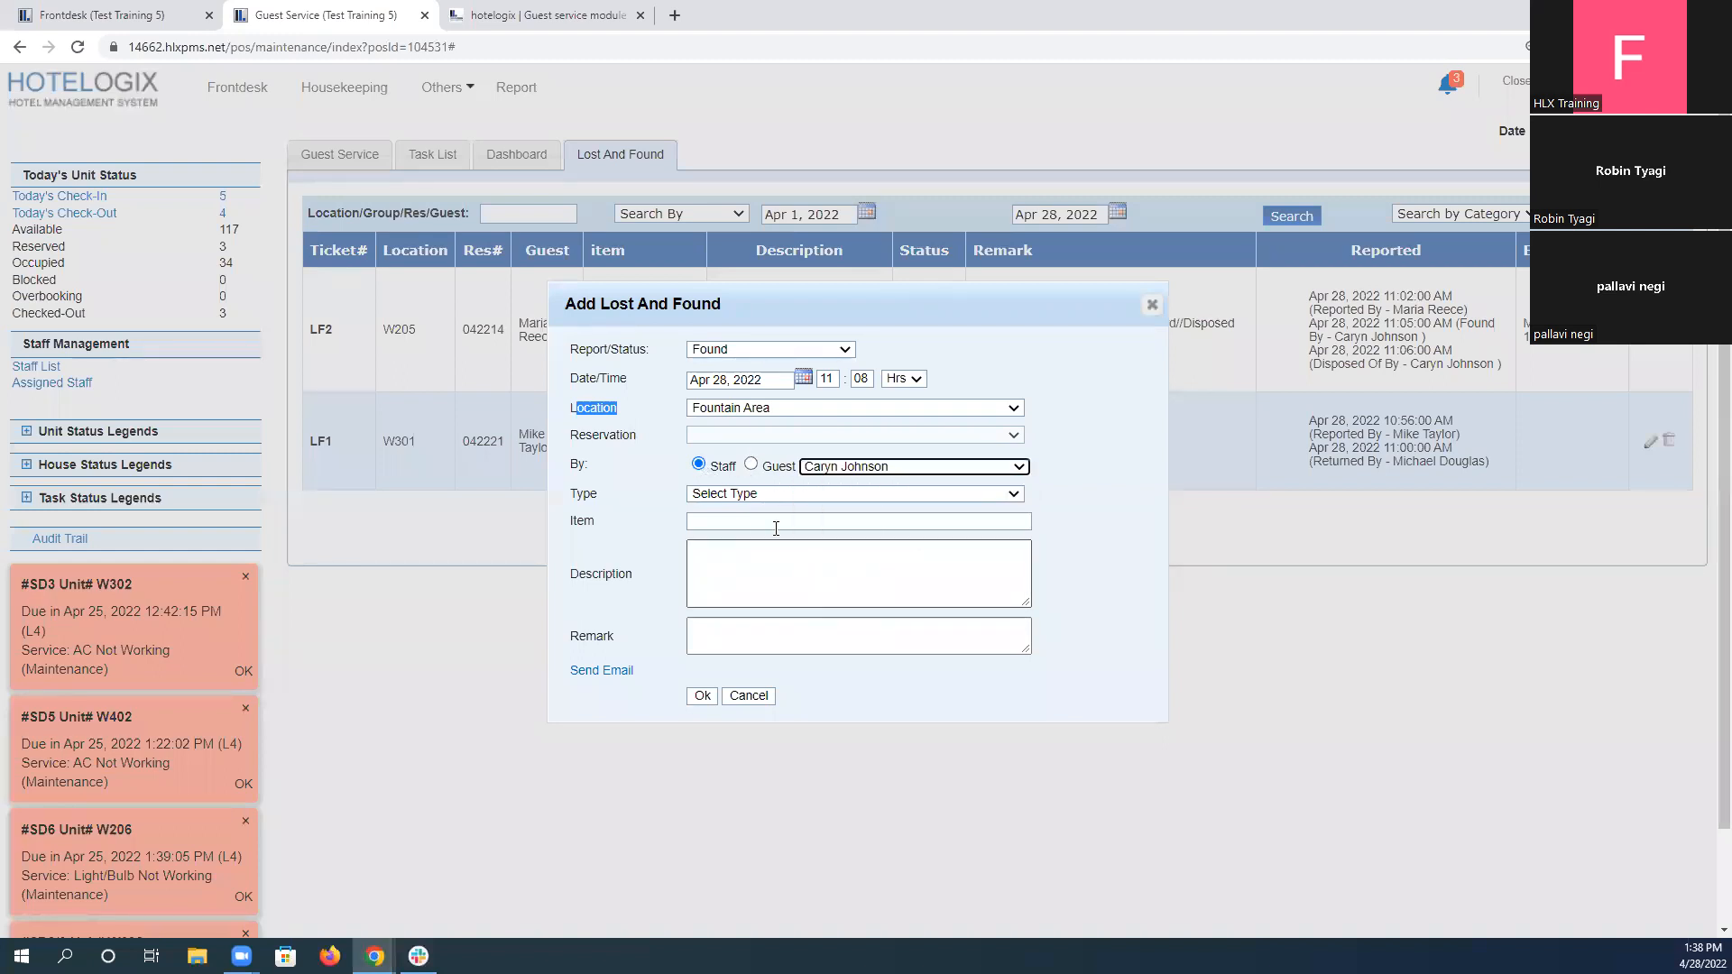
left_click(753, 494)
left_click(760, 527)
Enter "Ring" as the item, describe it as "A Golden Ring is found near Fountain Area", and save the entry.
left_click(760, 529)
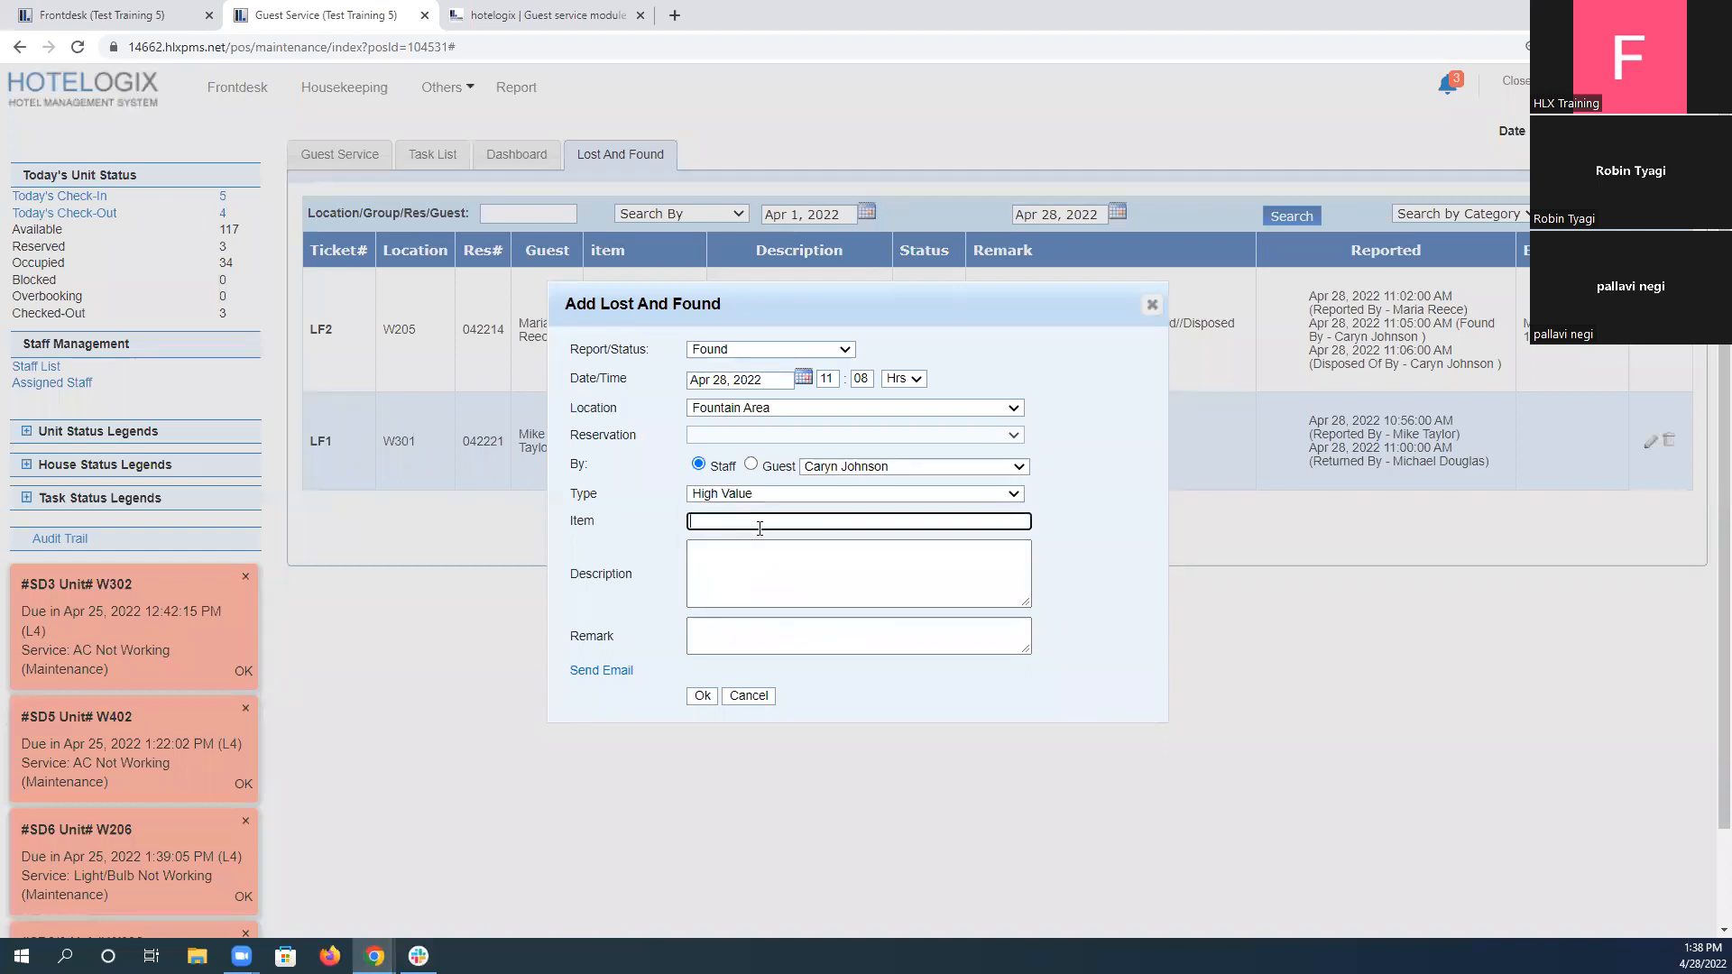
type("Ring")
key("Tab")
type("A Golden Ring")
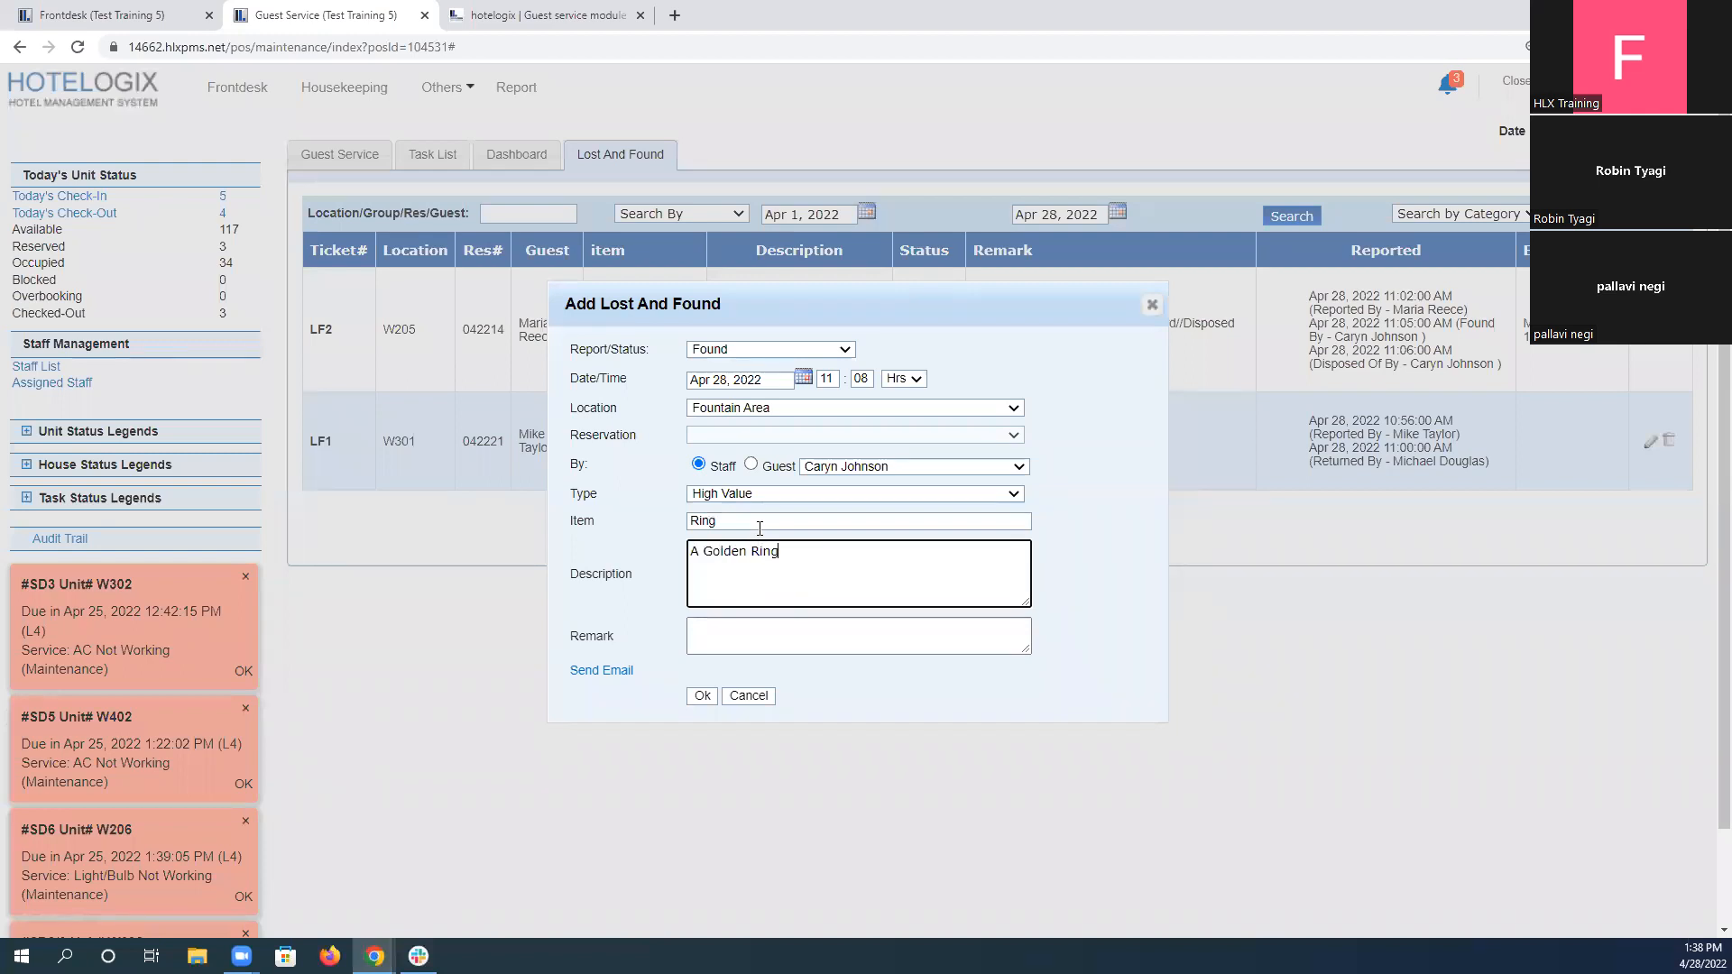
type(" is foiund newar")
key("BackSpace")
key("BackSpace")
type("Fountain Area")
left_click(705, 696)
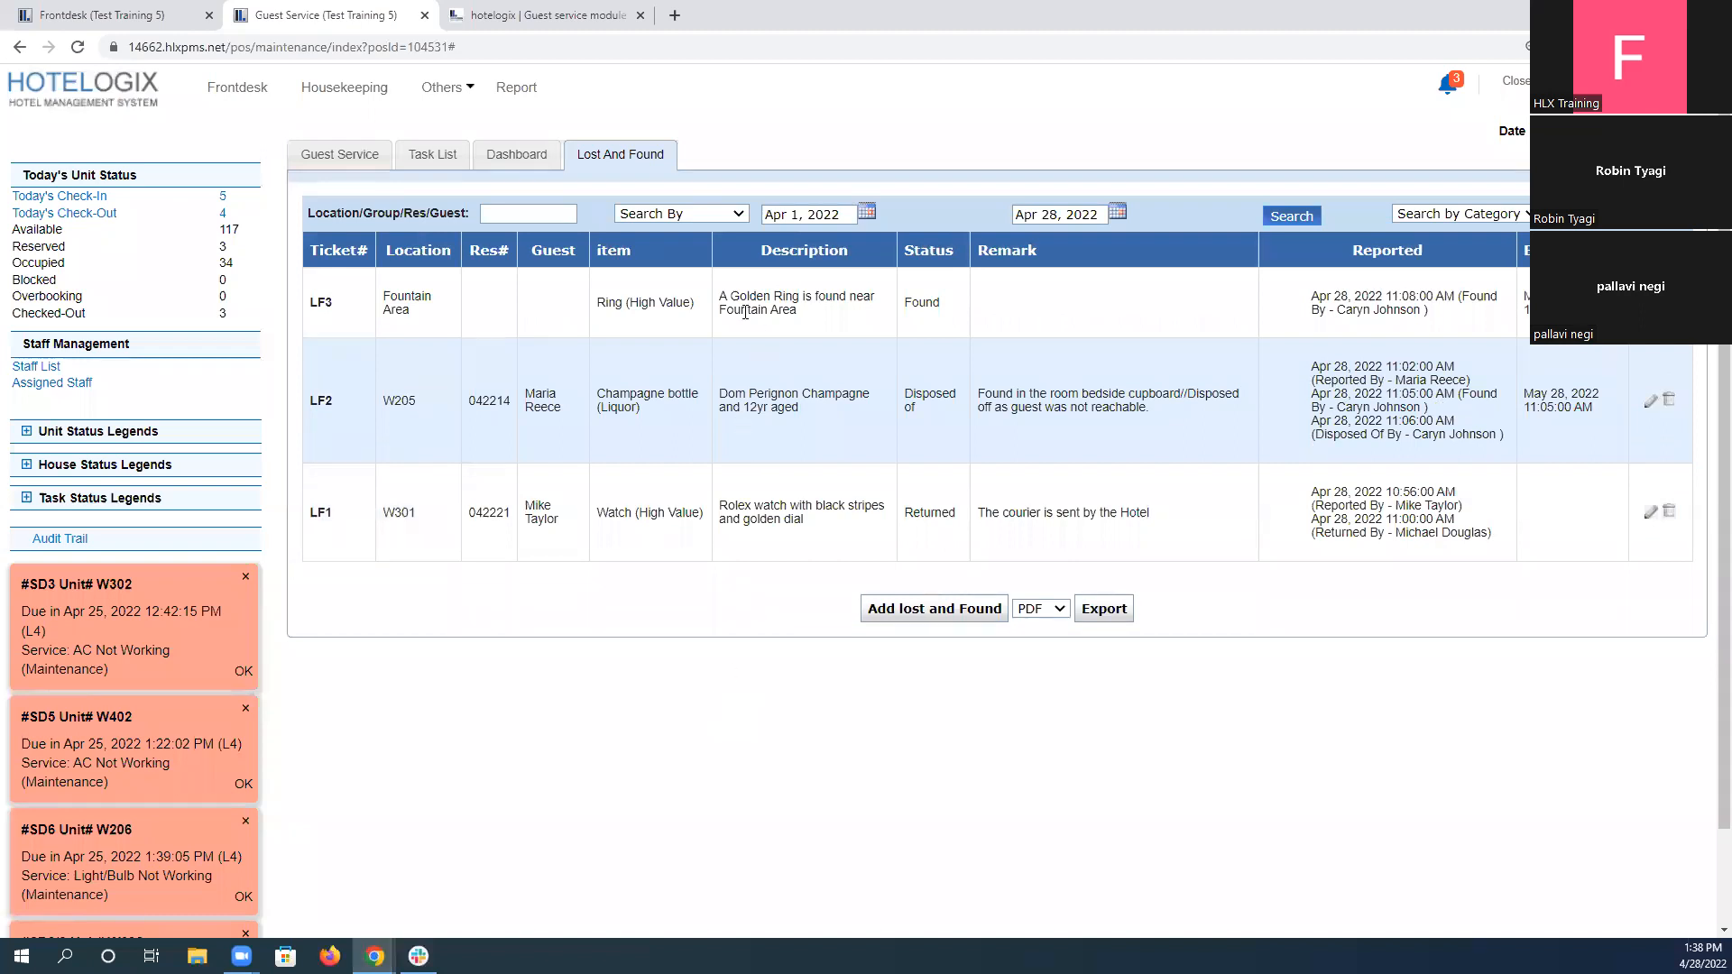
Check the new ring ticket's description and dates, then compare it with the objectives of L&F Scenario 5.
left_click_drag(720, 294, 936, 303)
left_click(846, 323)
left_click(1319, 329)
left_click_drag(1525, 298, 1598, 311)
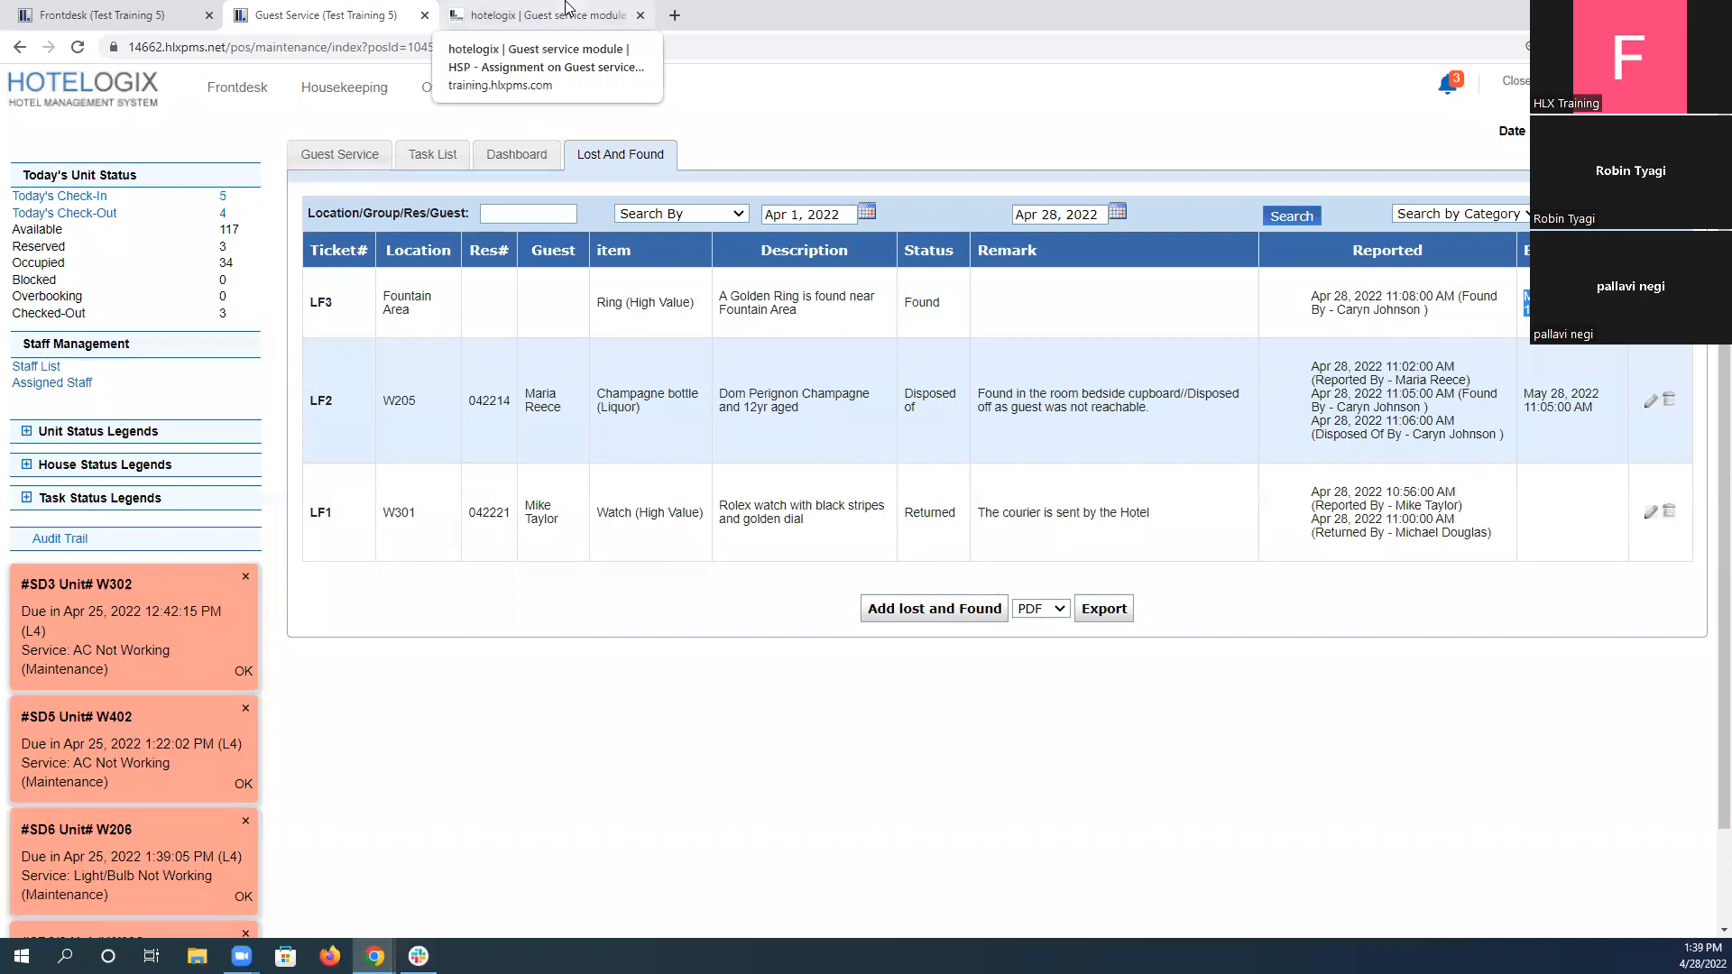
left_click(567, 8)
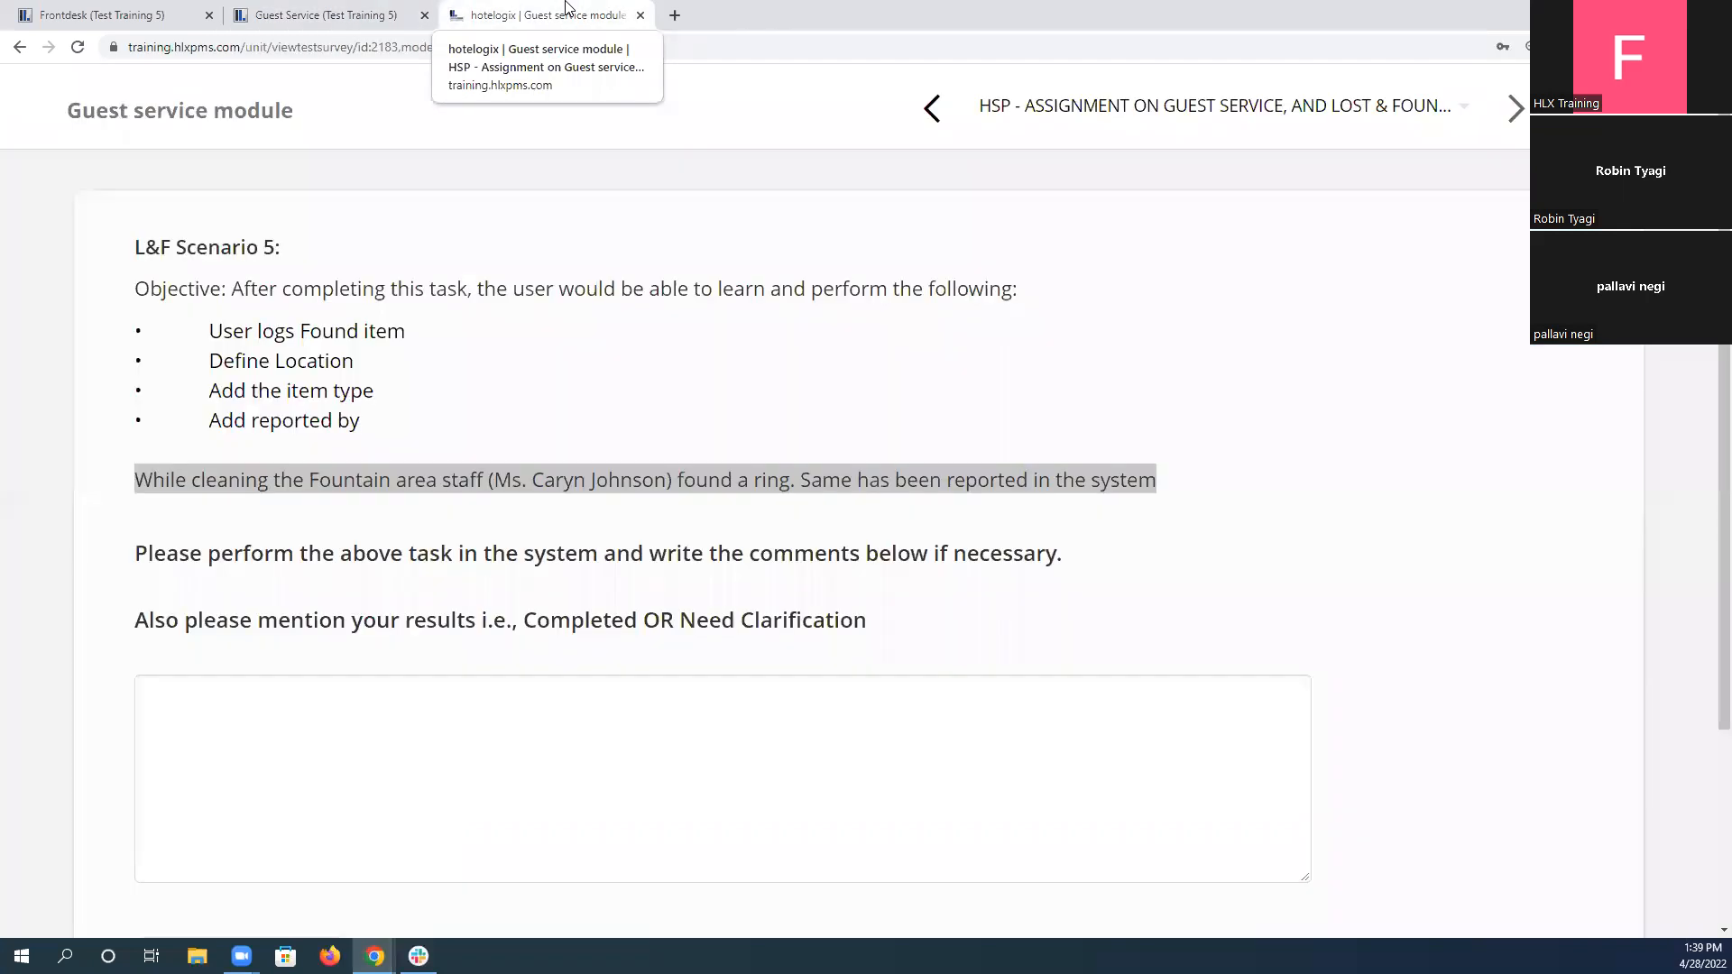
left_click(357, 485)
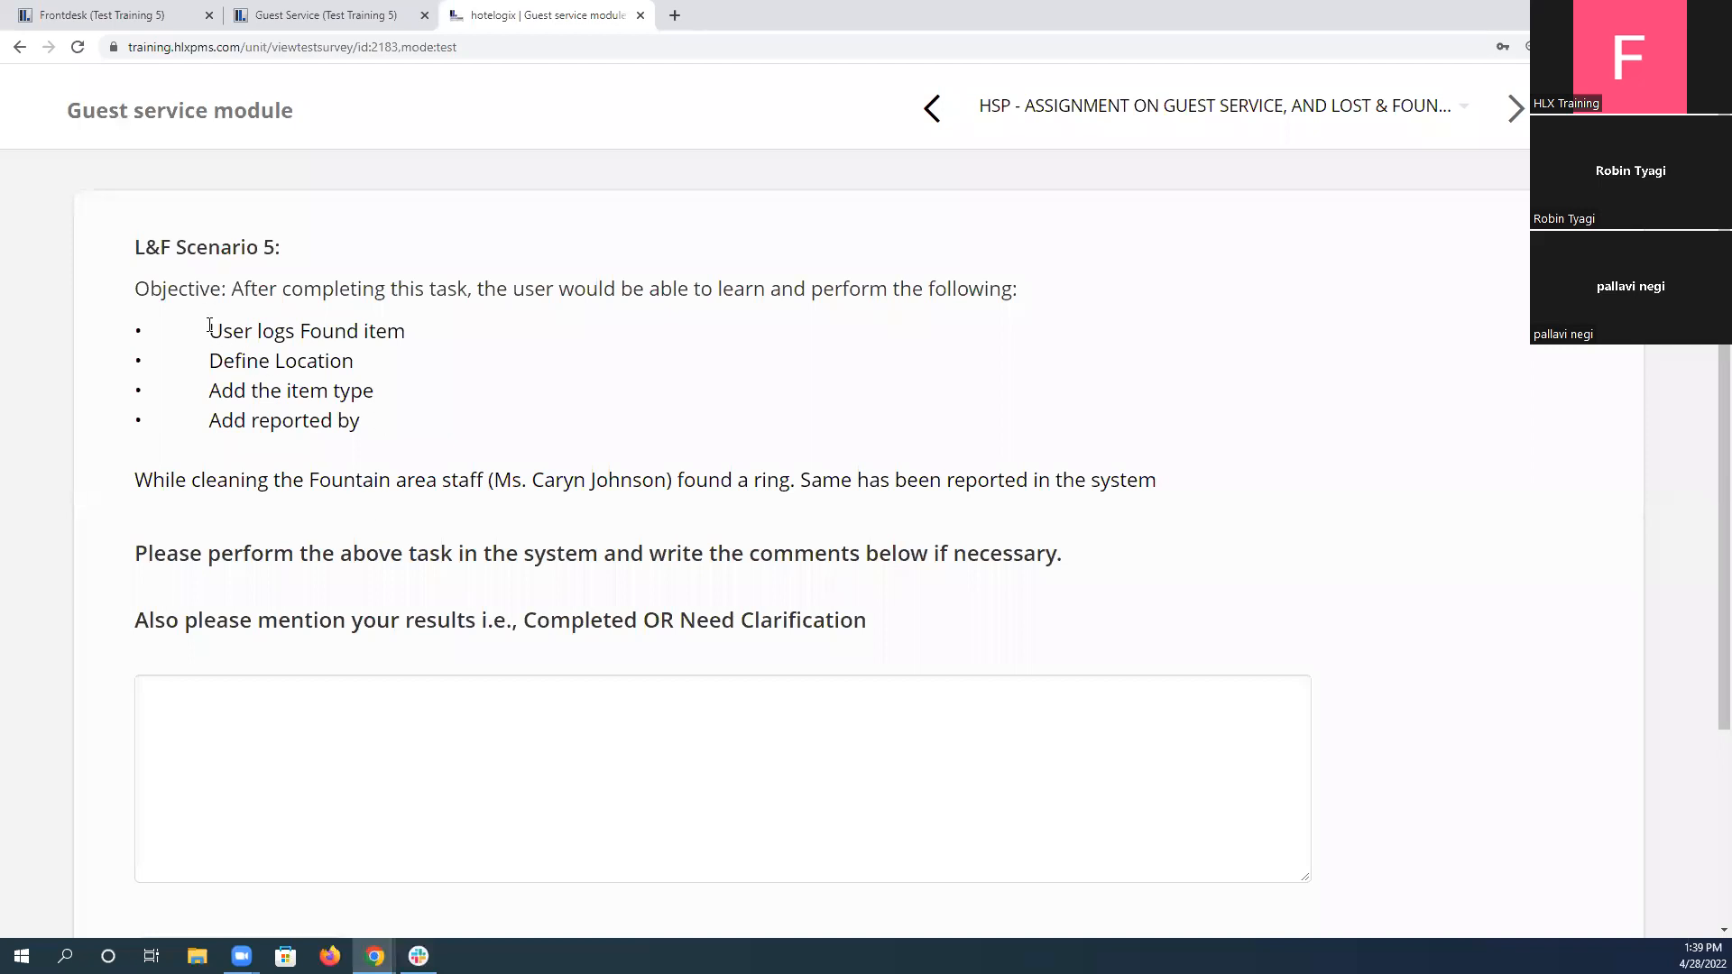
triple_click(410, 327)
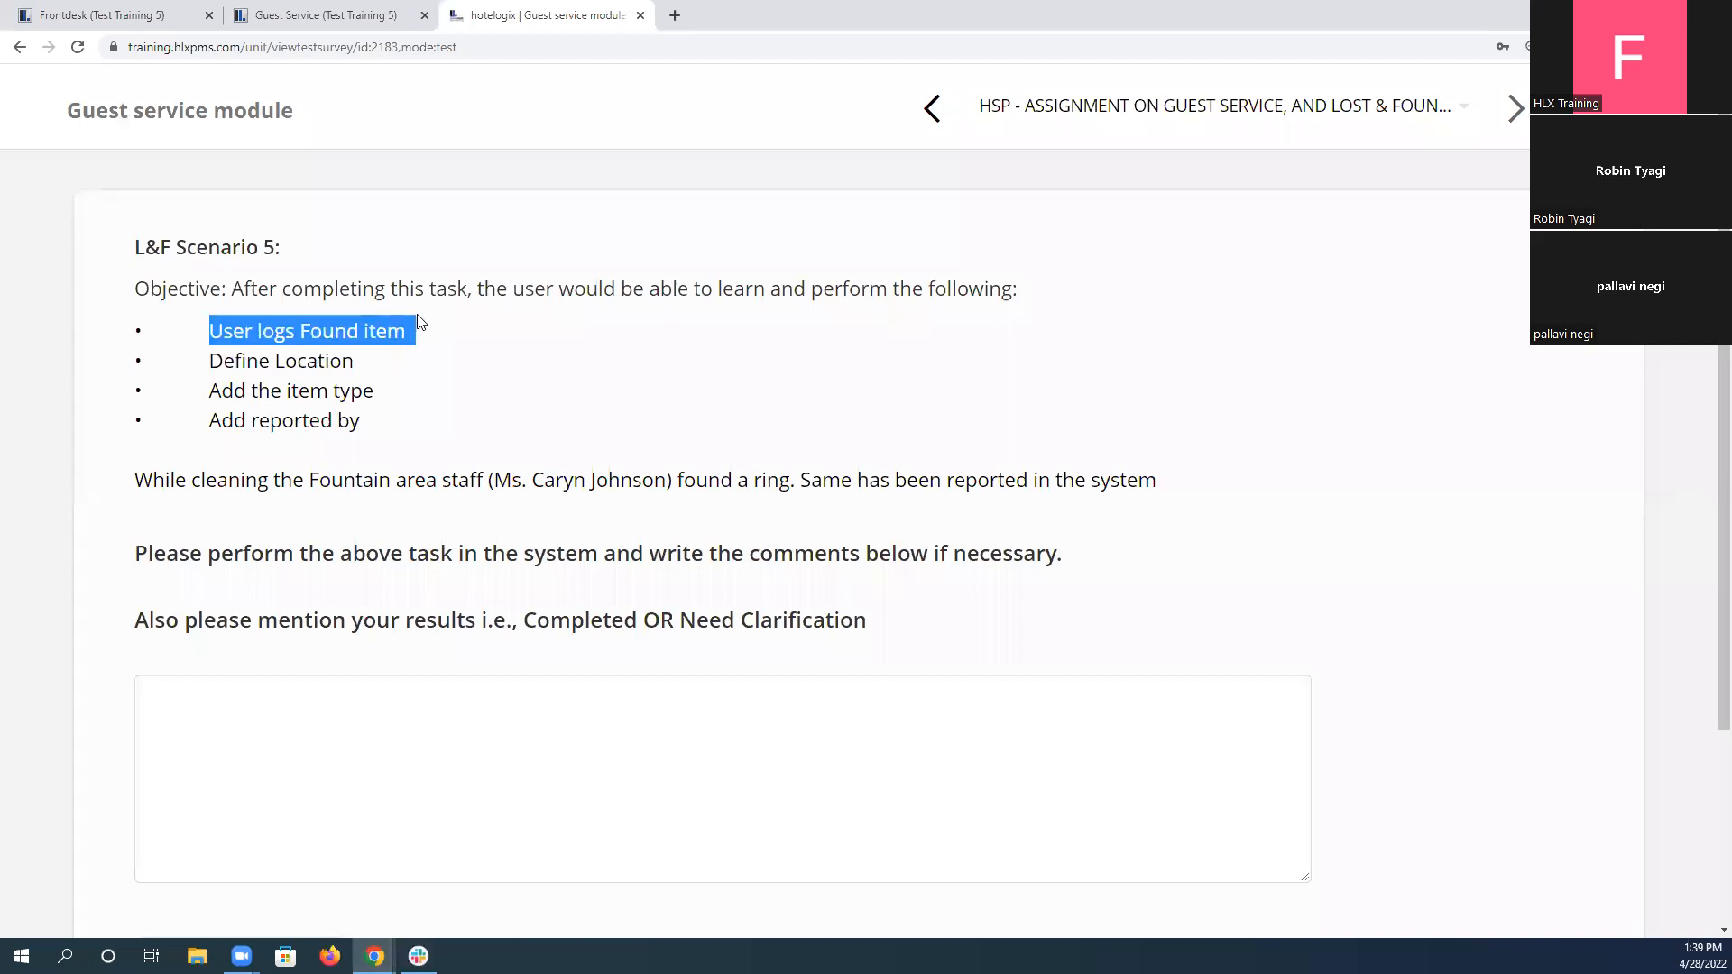
triple_click(334, 370)
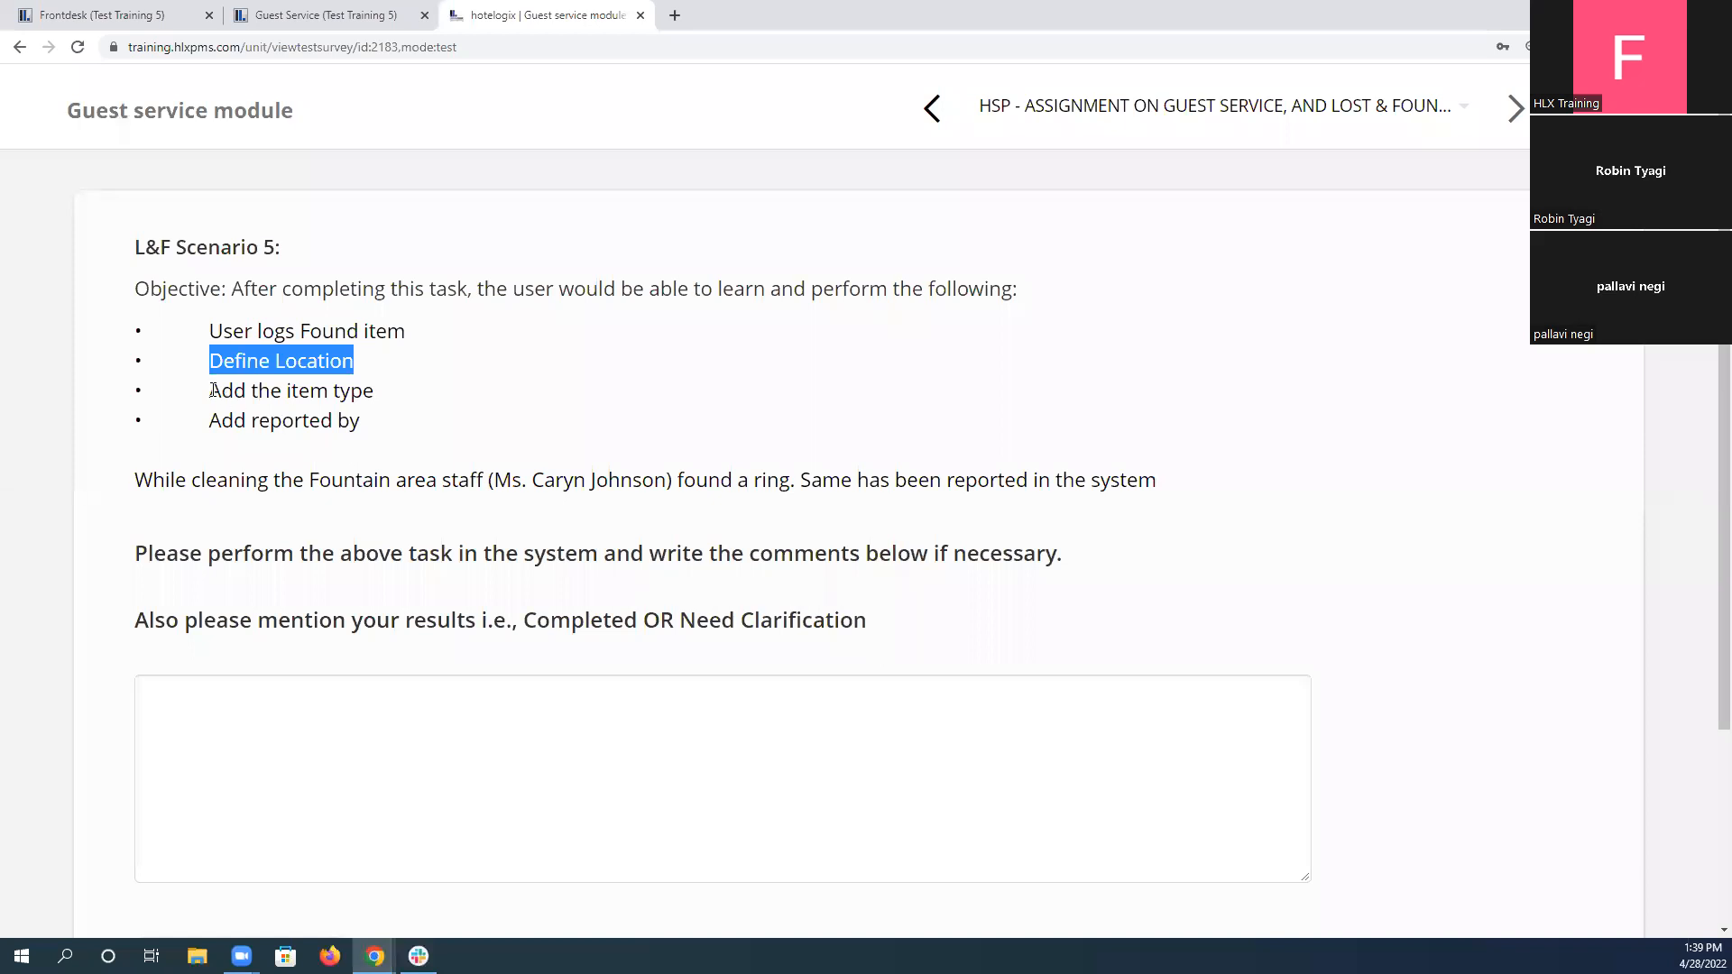
left_click_drag(213, 391, 387, 388)
left_click_drag(220, 421, 422, 423)
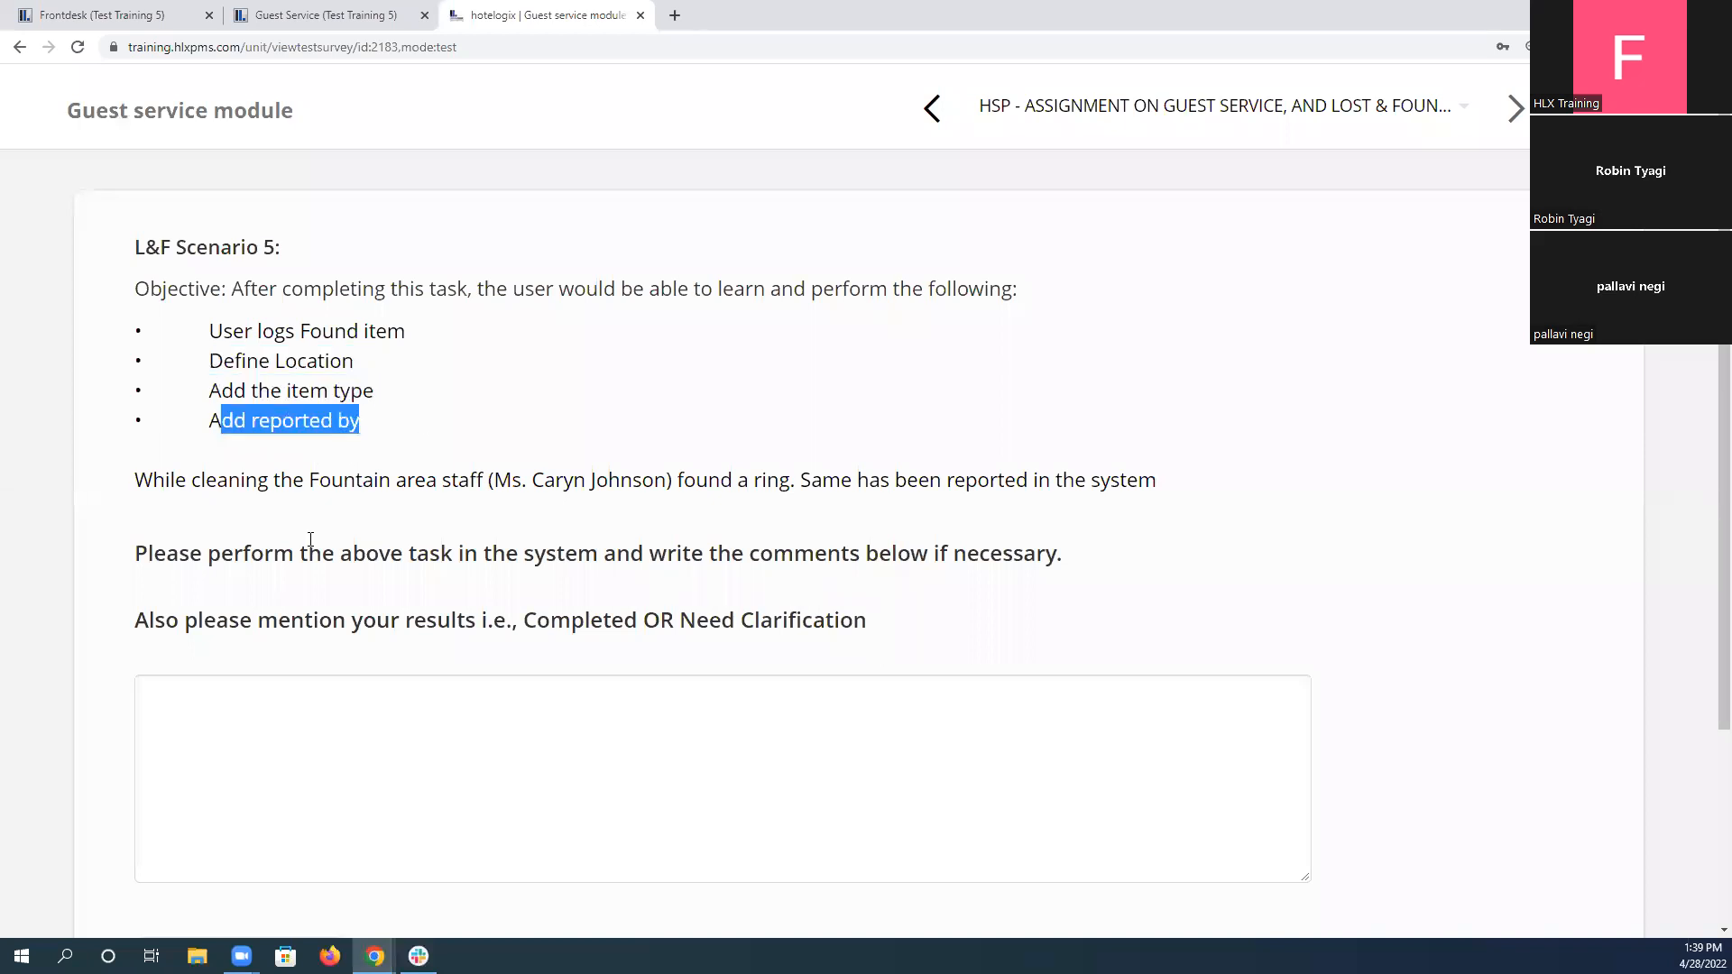
Enter "Completed" as the answer to L&F Scenario 5 and submit it.
double_click(581, 621)
key("ctrl+c")
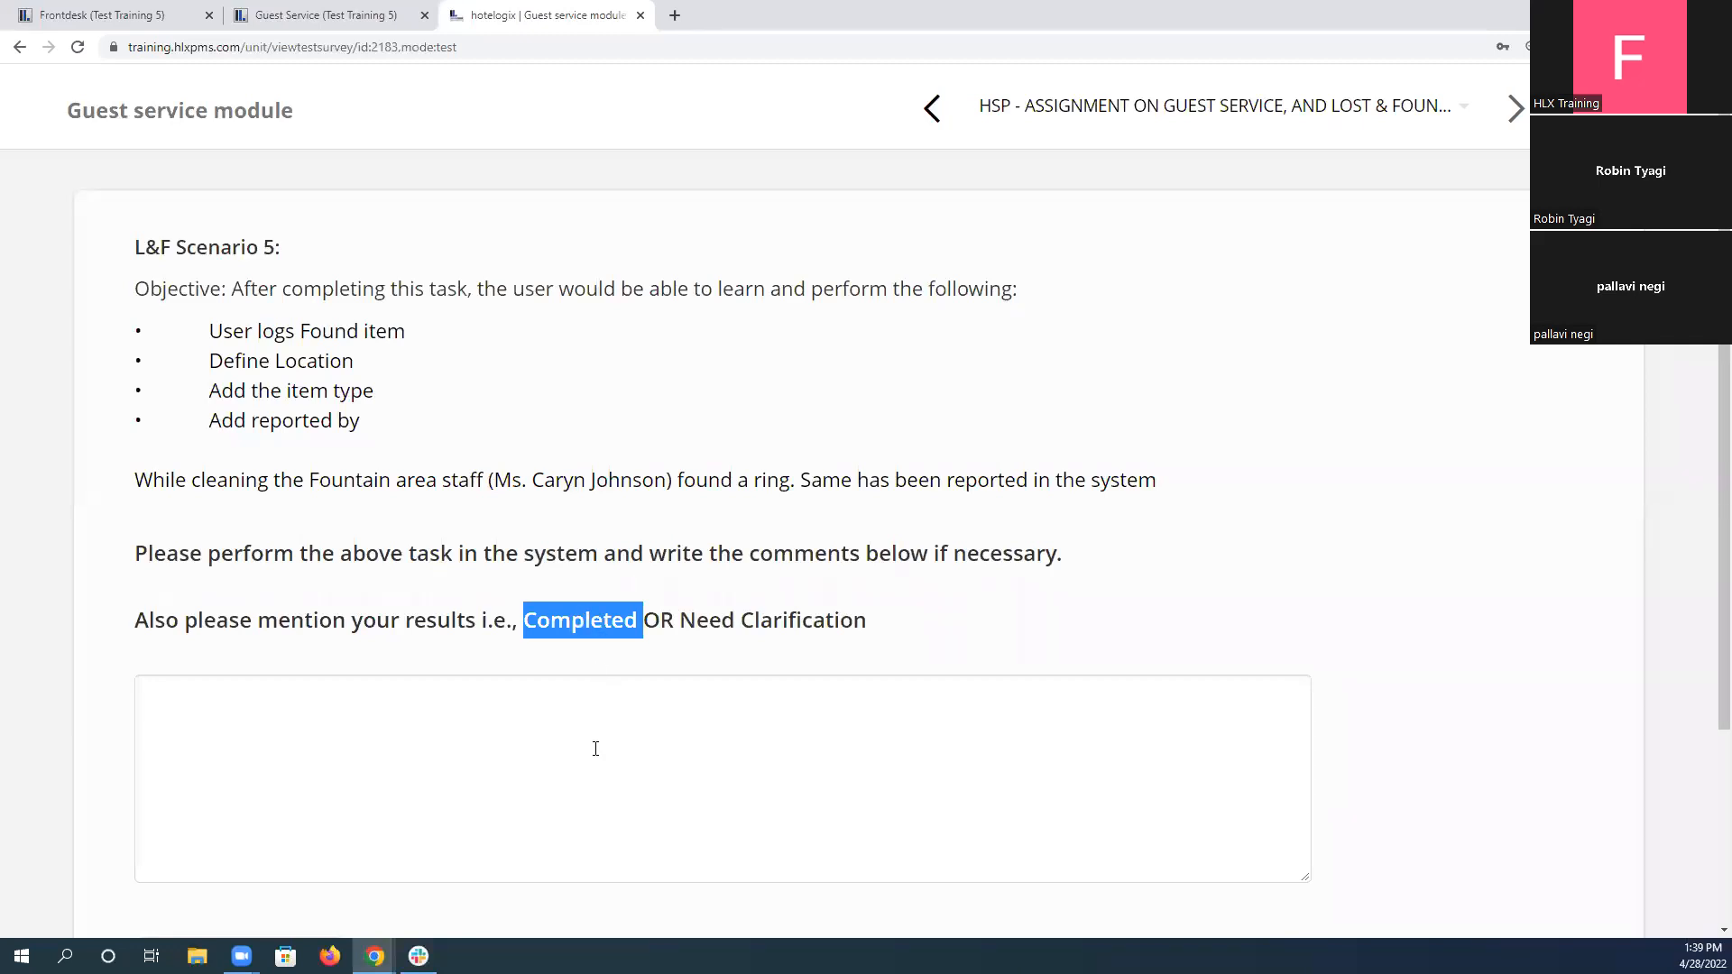
left_click(596, 749)
key("ctrl+v")
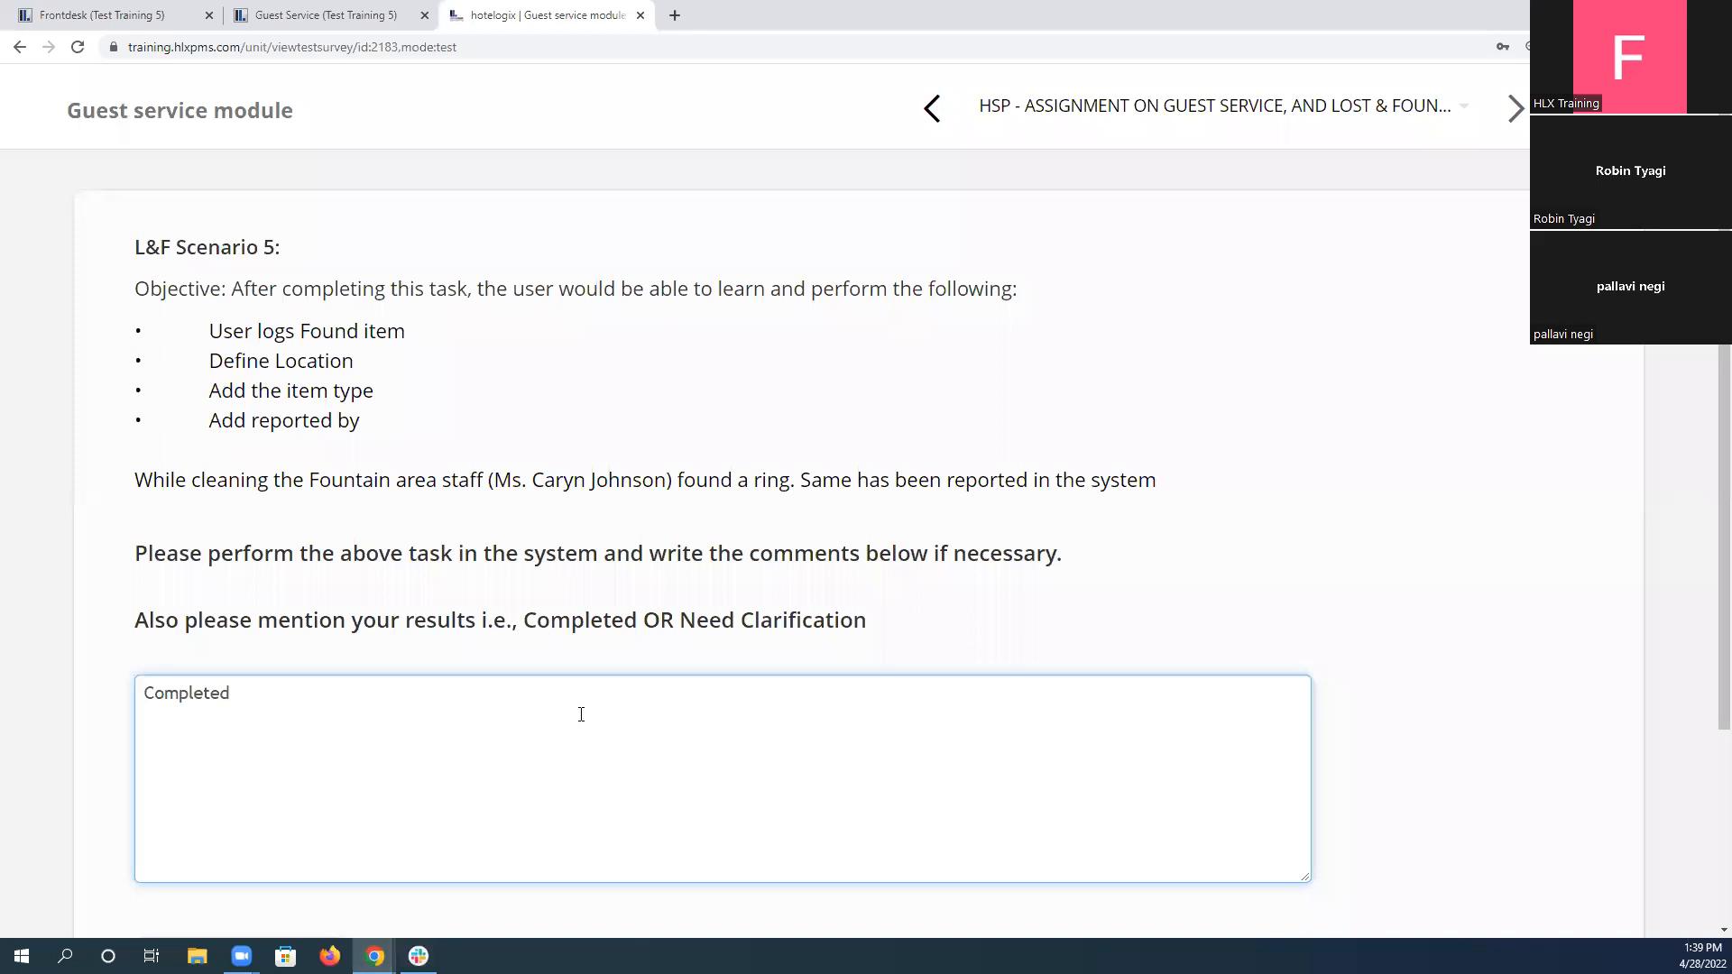
scroll(581, 715, "down", 3)
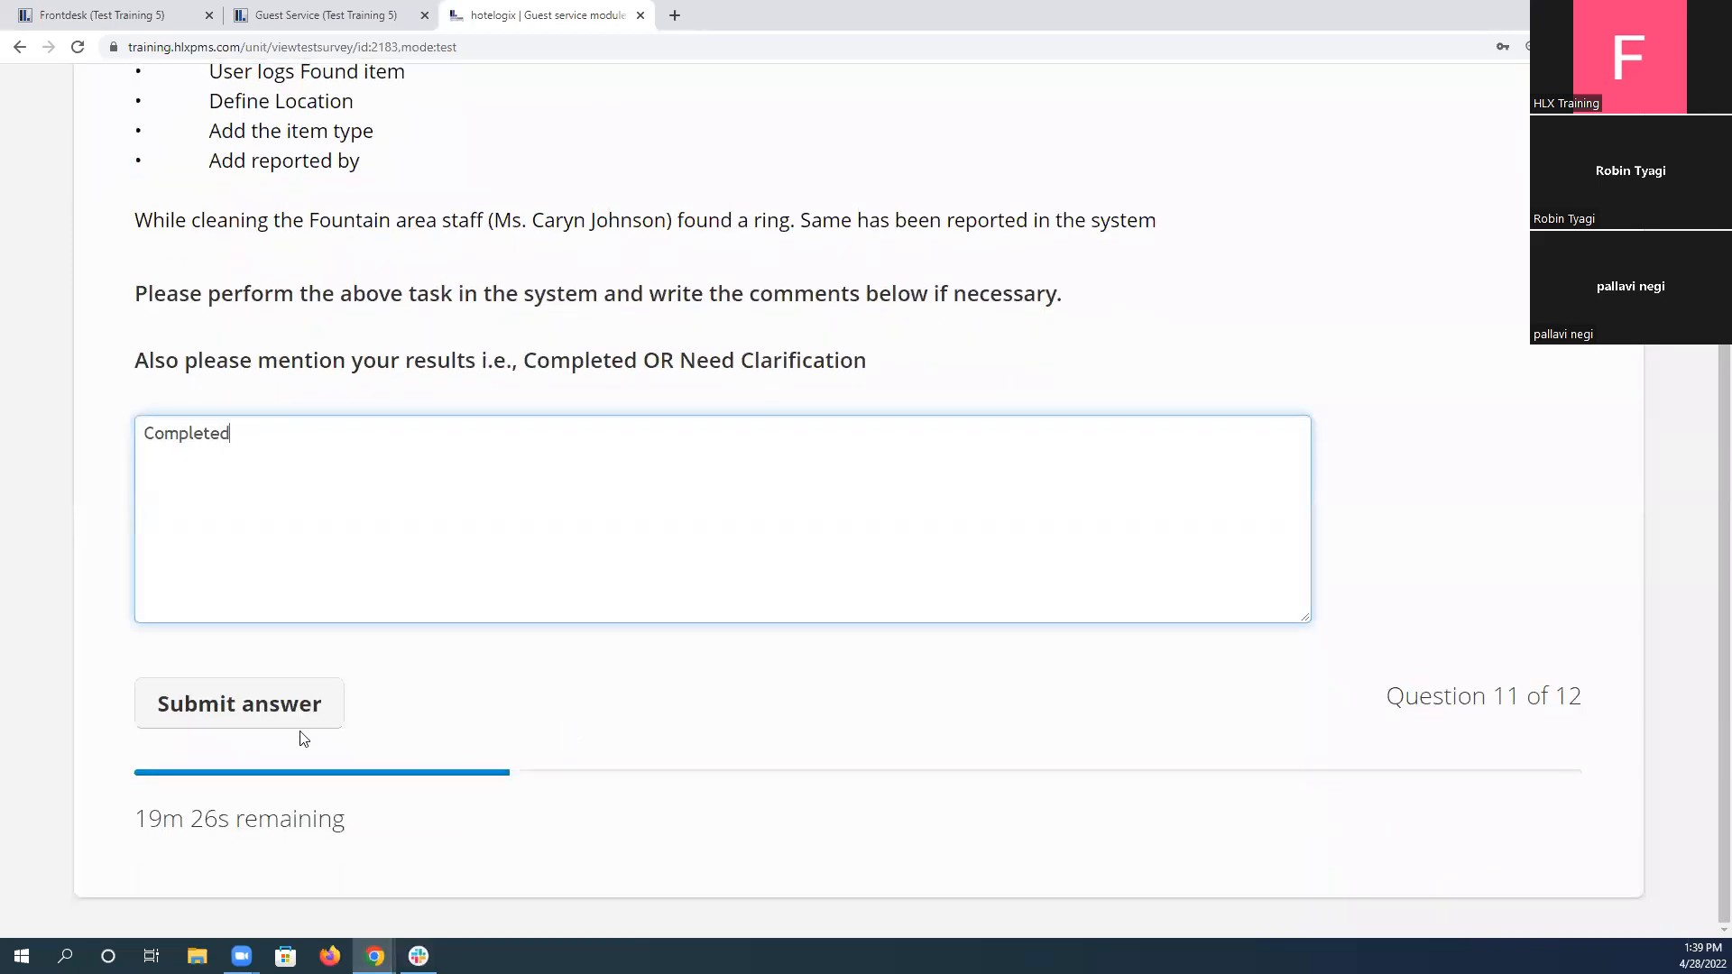
left_click(227, 717)
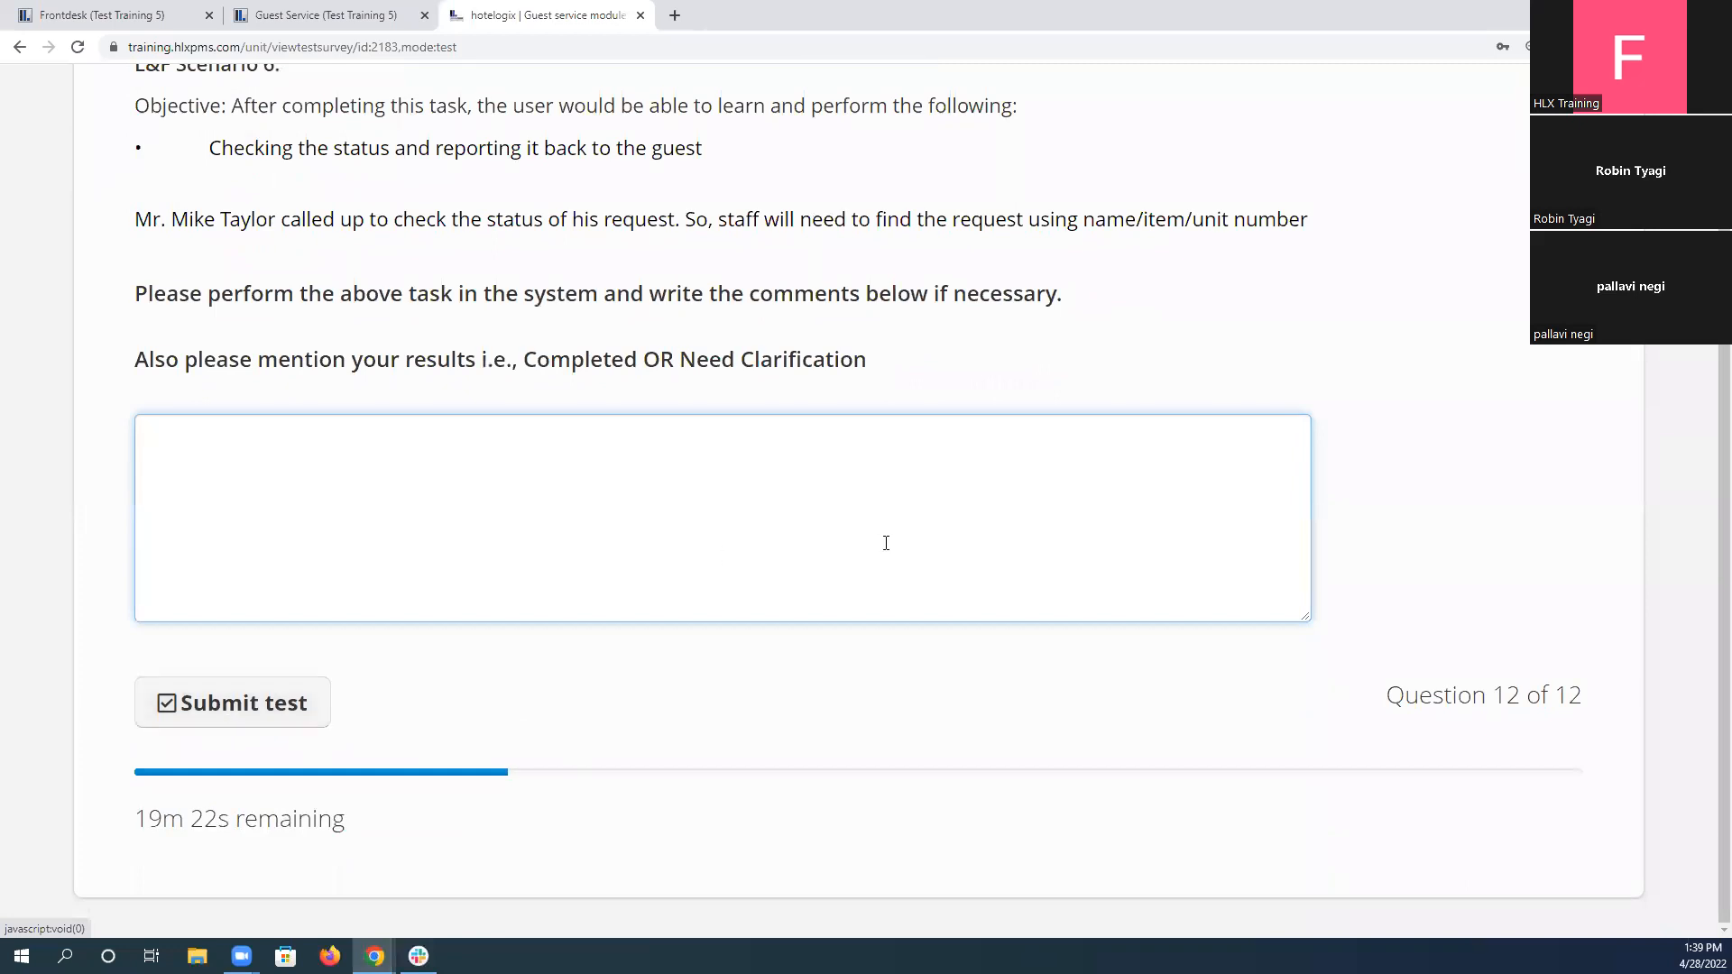
Read L&F Scenario 6 and search the lost-and-found tickets by the calling guest's first name.
scroll(632, 595, "up", 2)
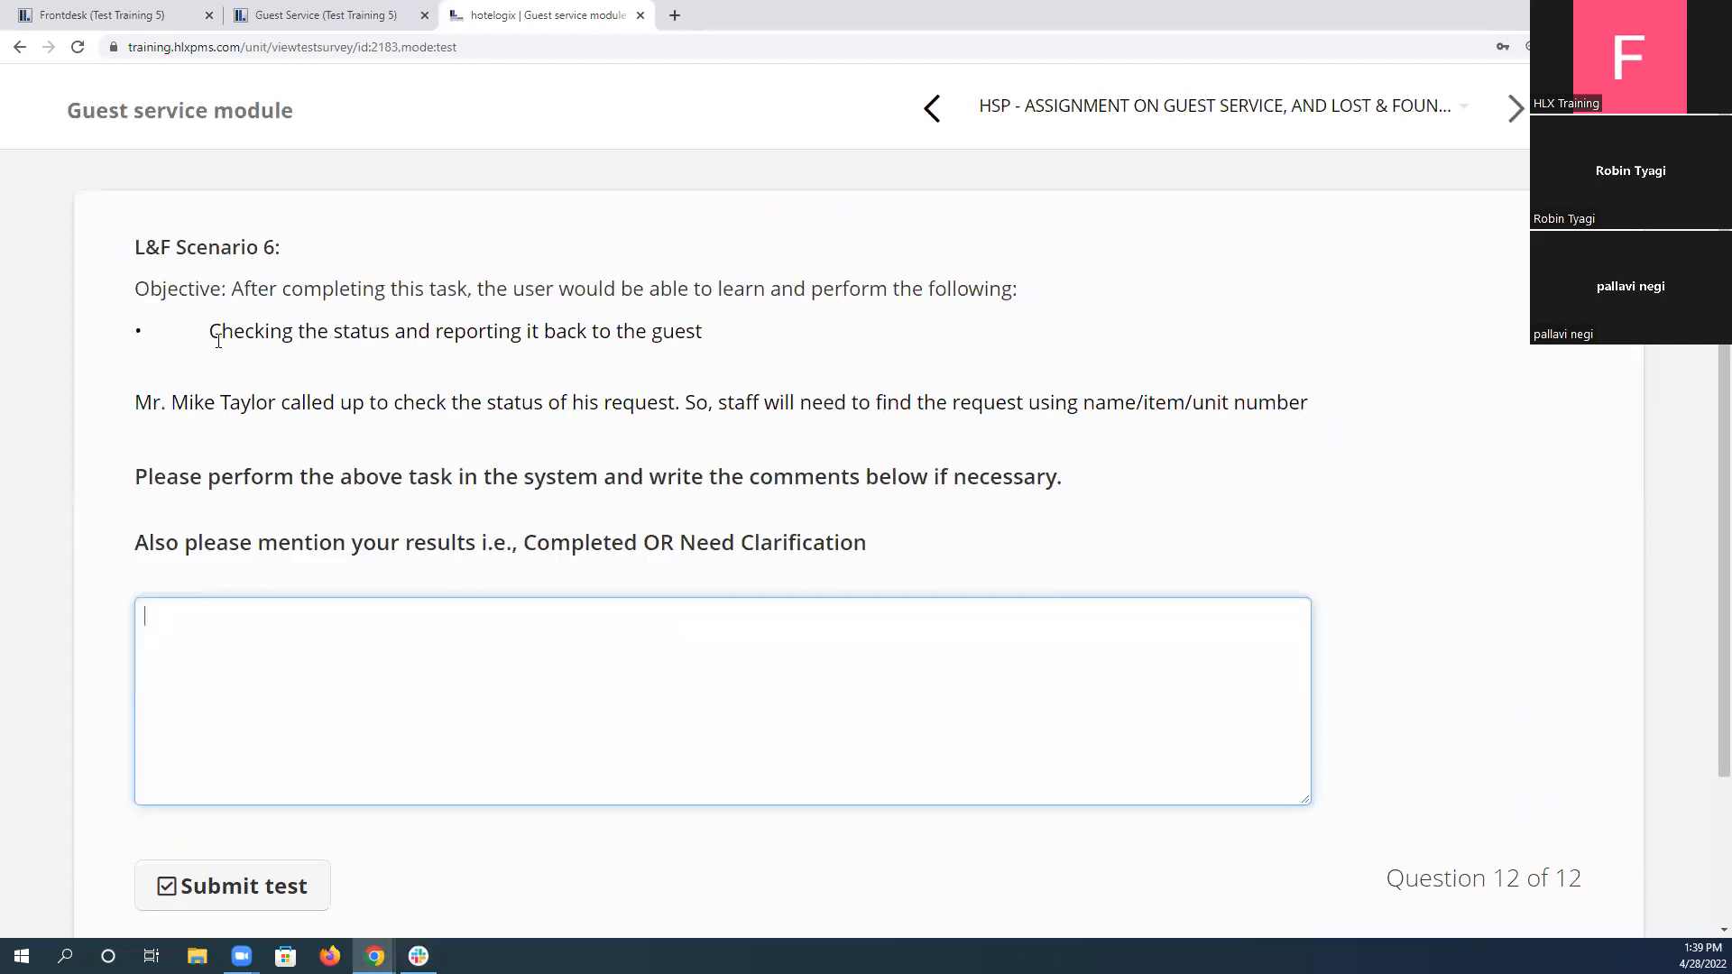
left_click_drag(137, 402, 228, 434)
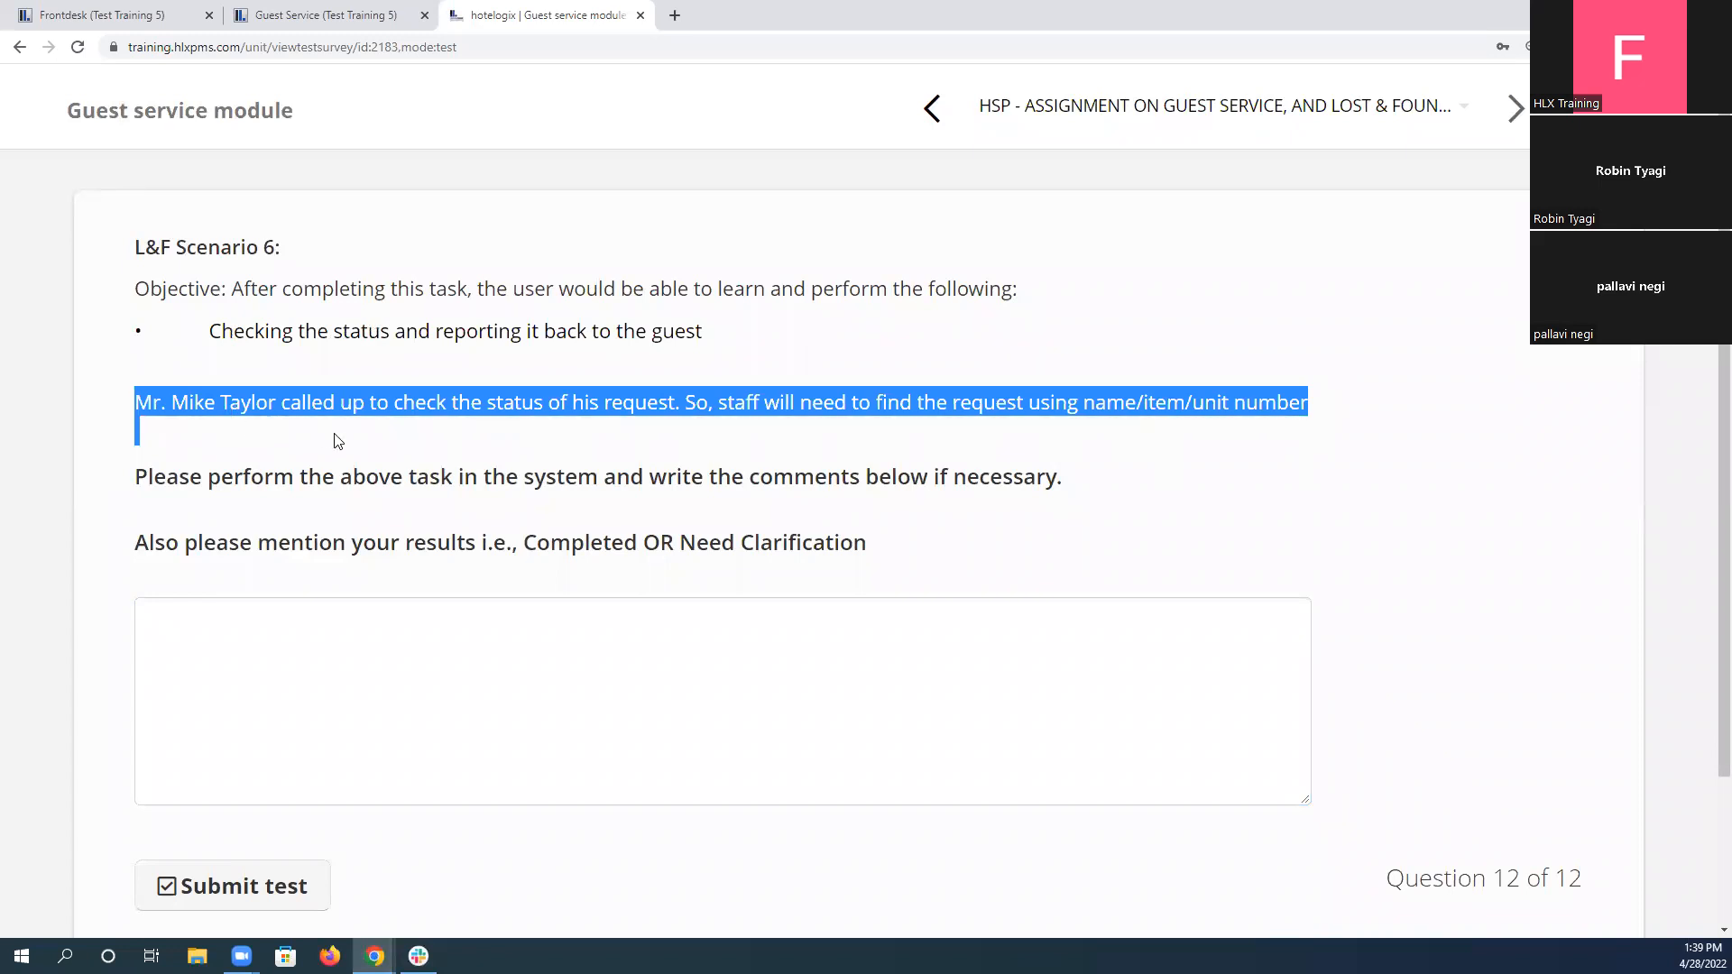
left_click(287, 11)
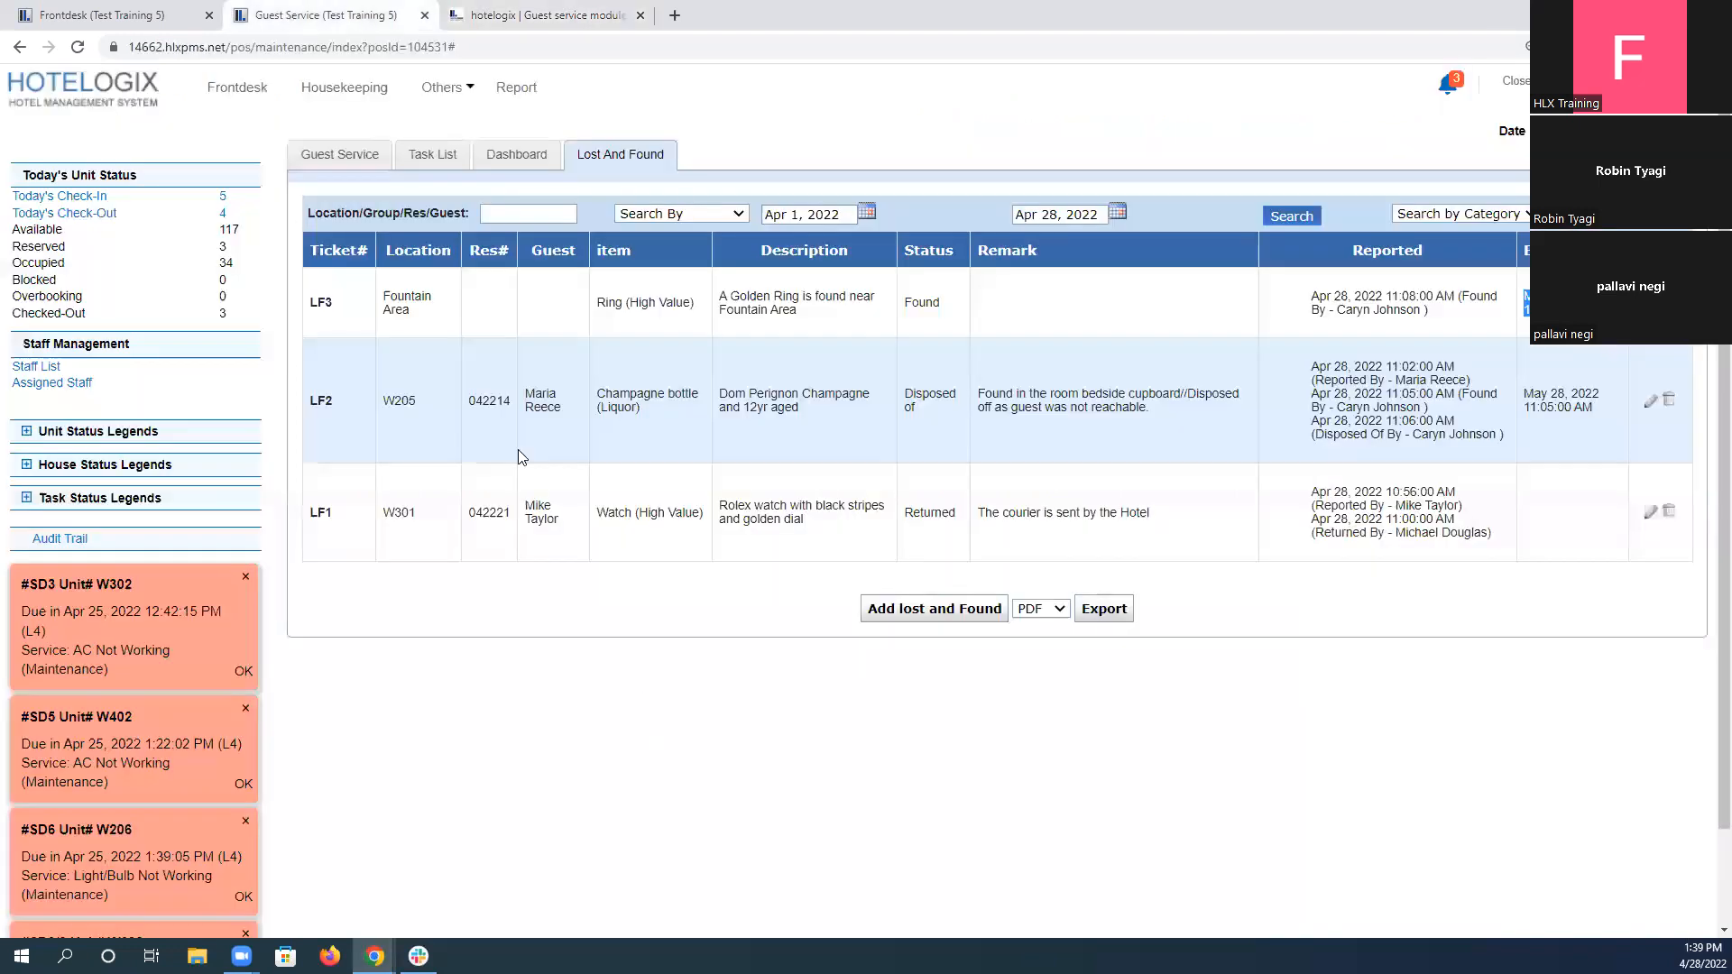
left_click(518, 210)
type("mike")
left_click(1279, 213)
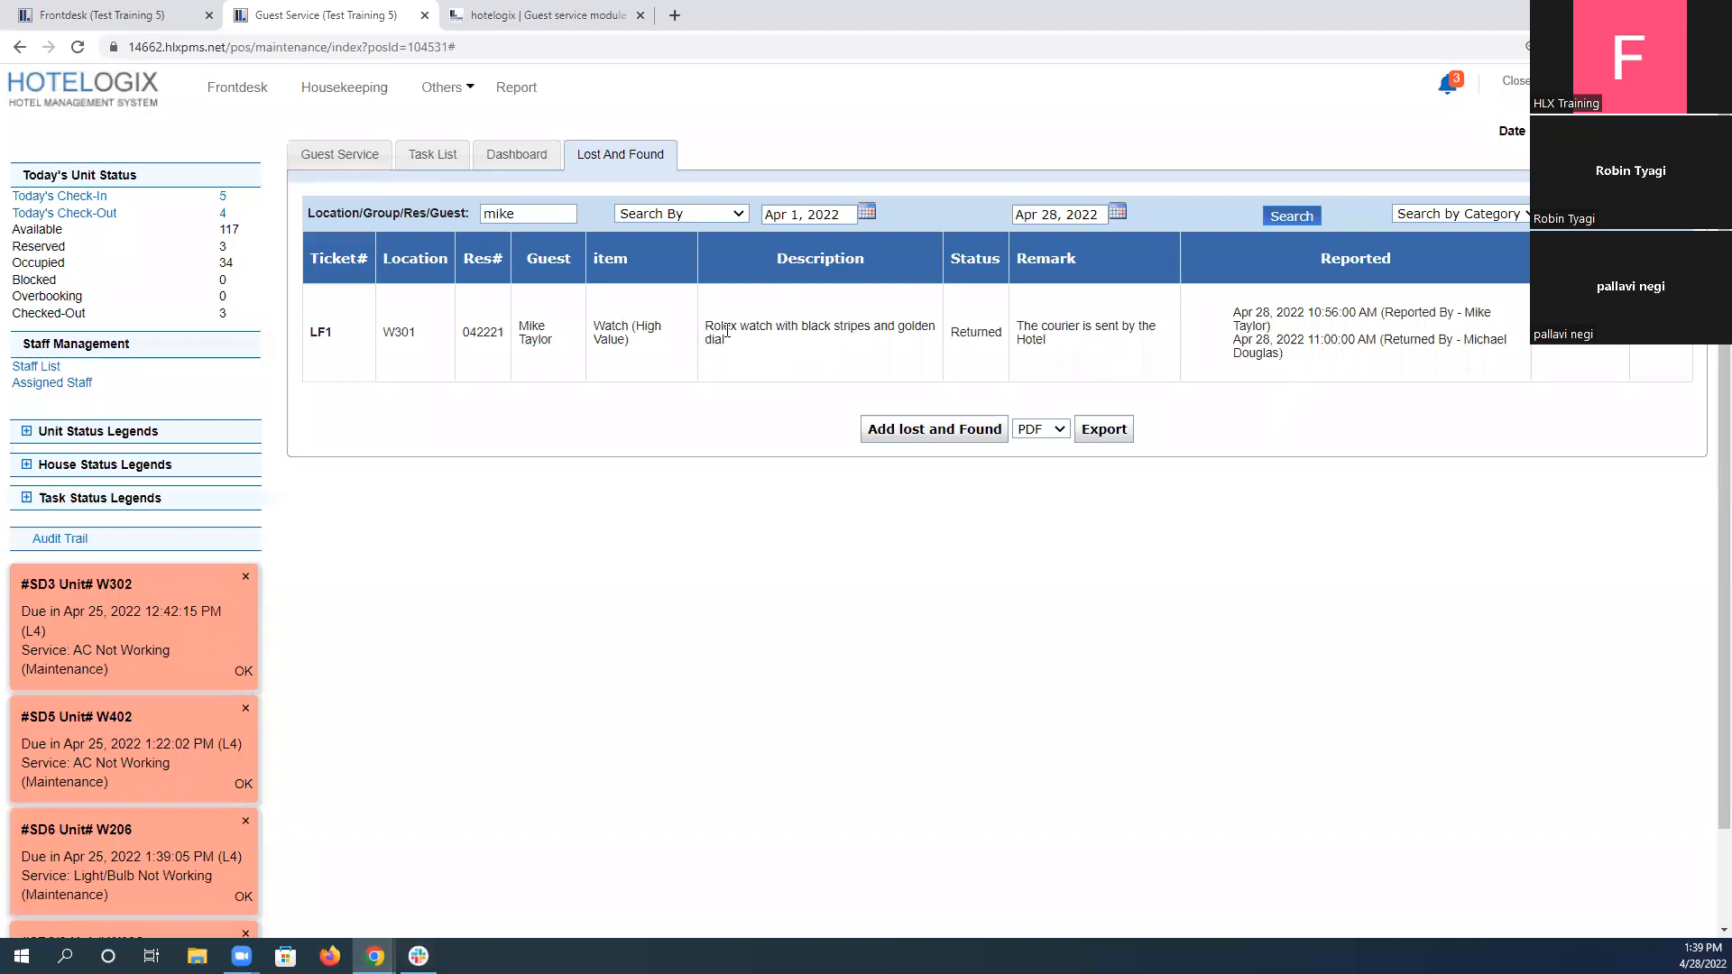
Examine the watch ticket's description, return record and remark for the status to report to the guest.
left_click_drag(710, 327, 723, 343)
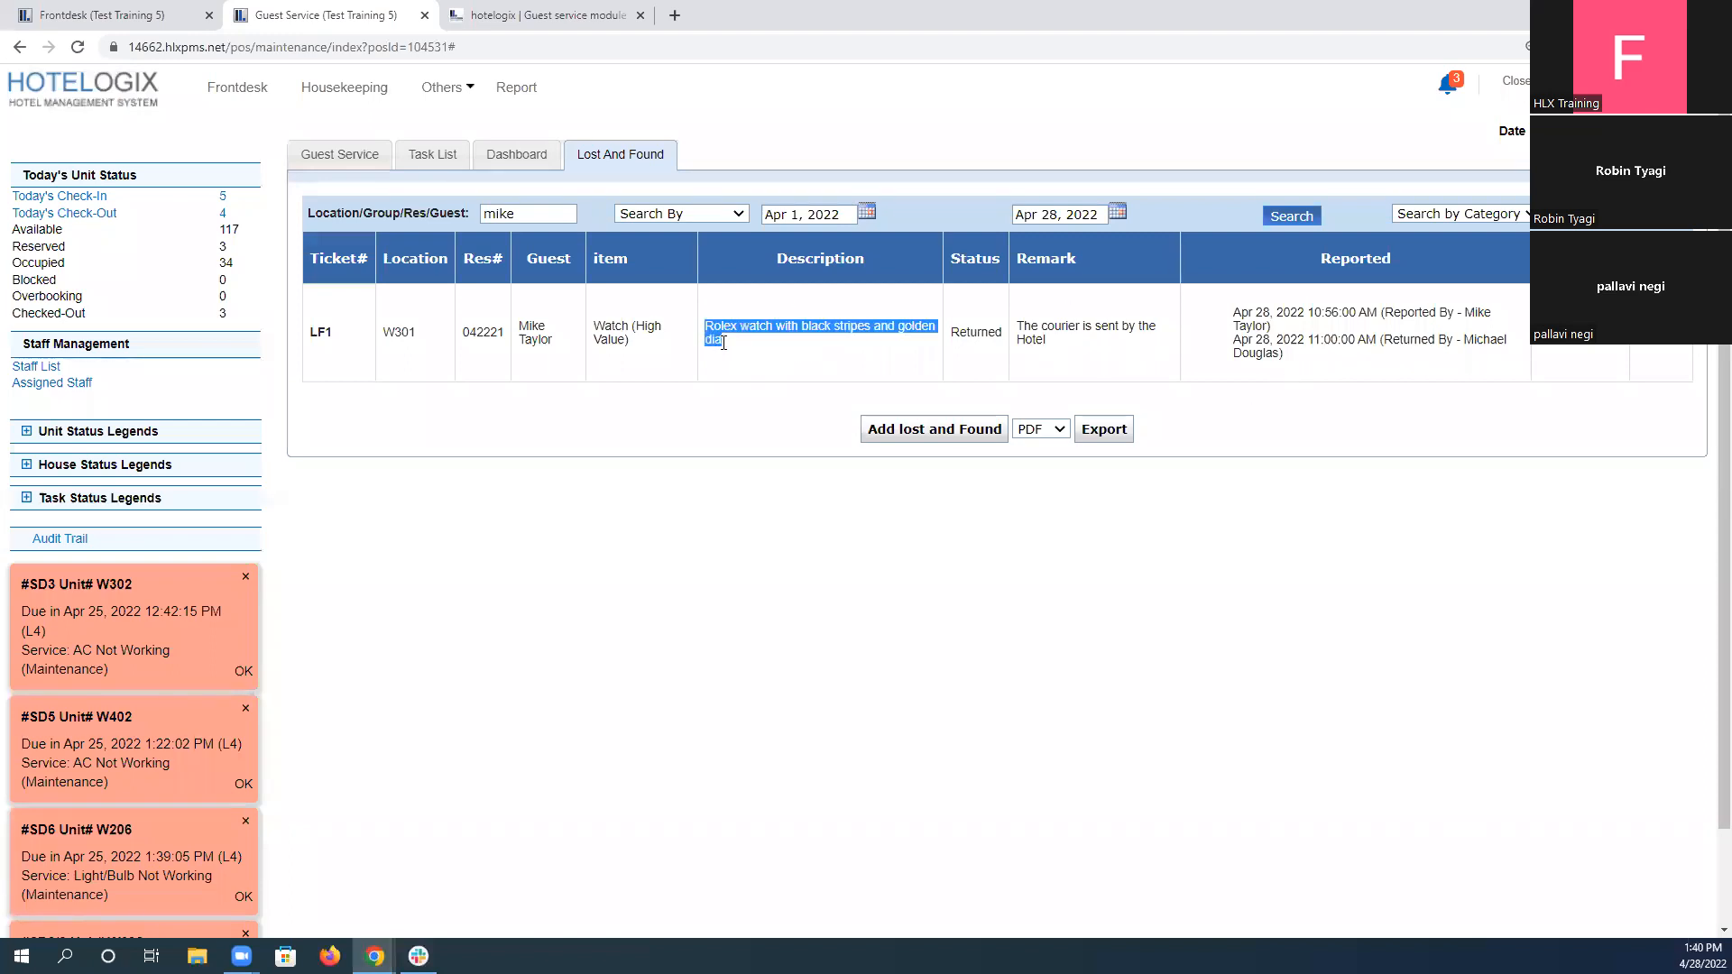
left_click(1297, 354)
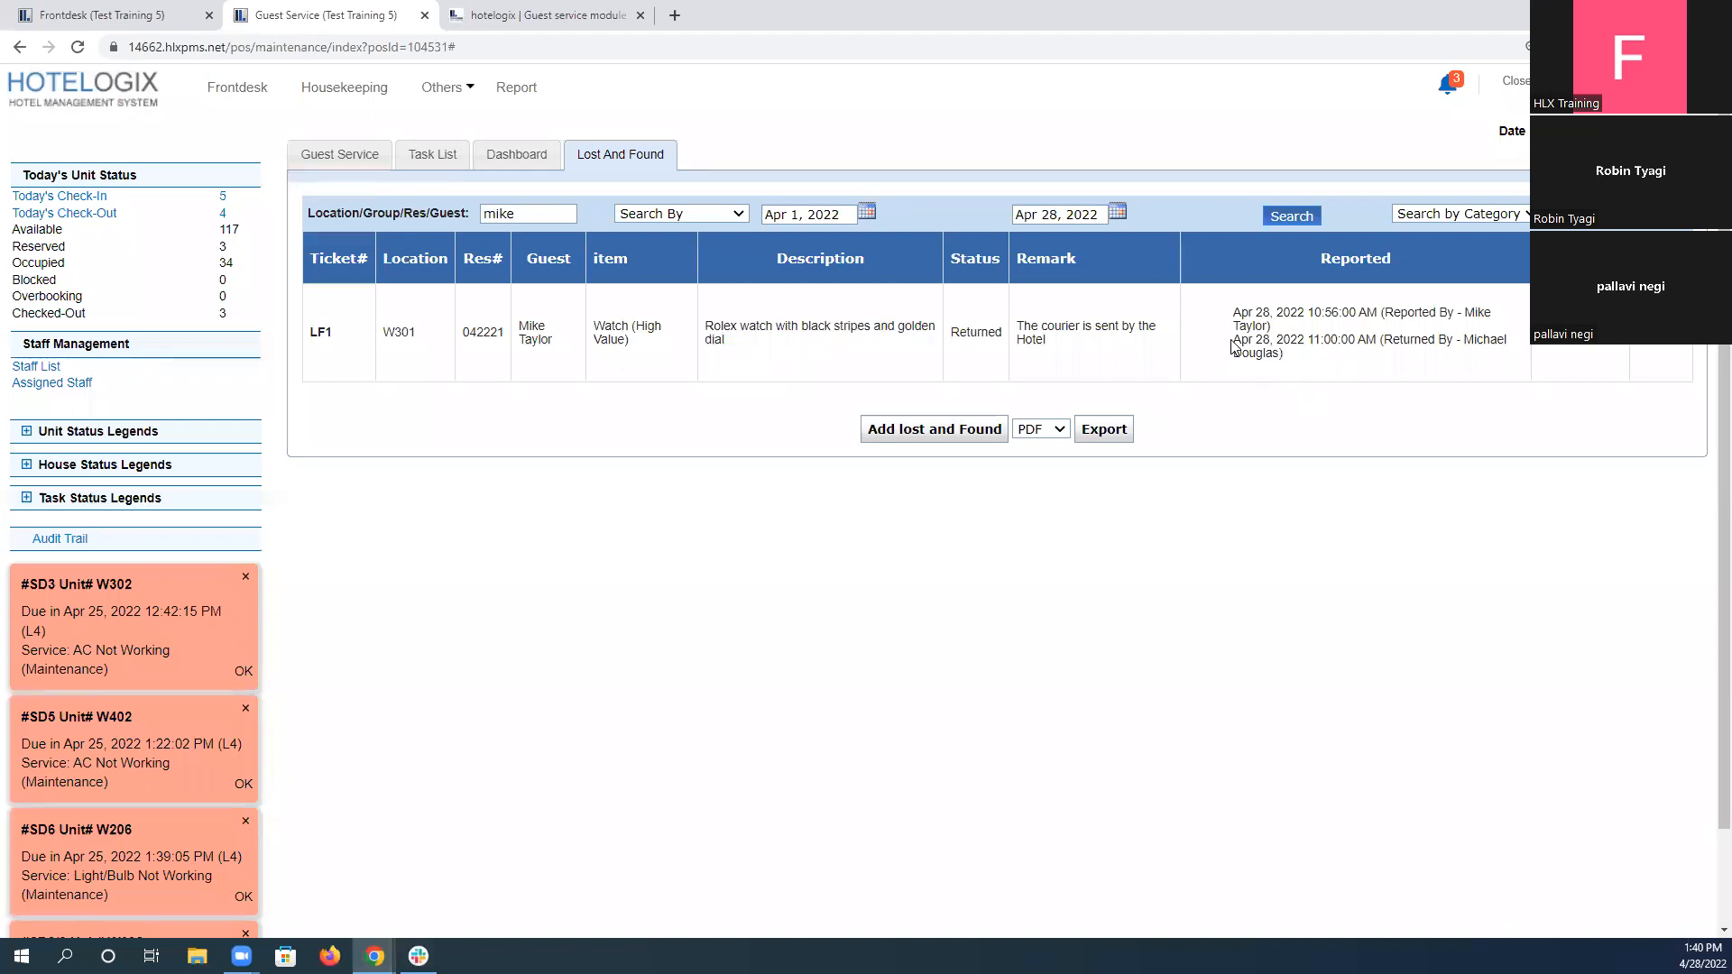
left_click_drag(1234, 340, 1455, 342)
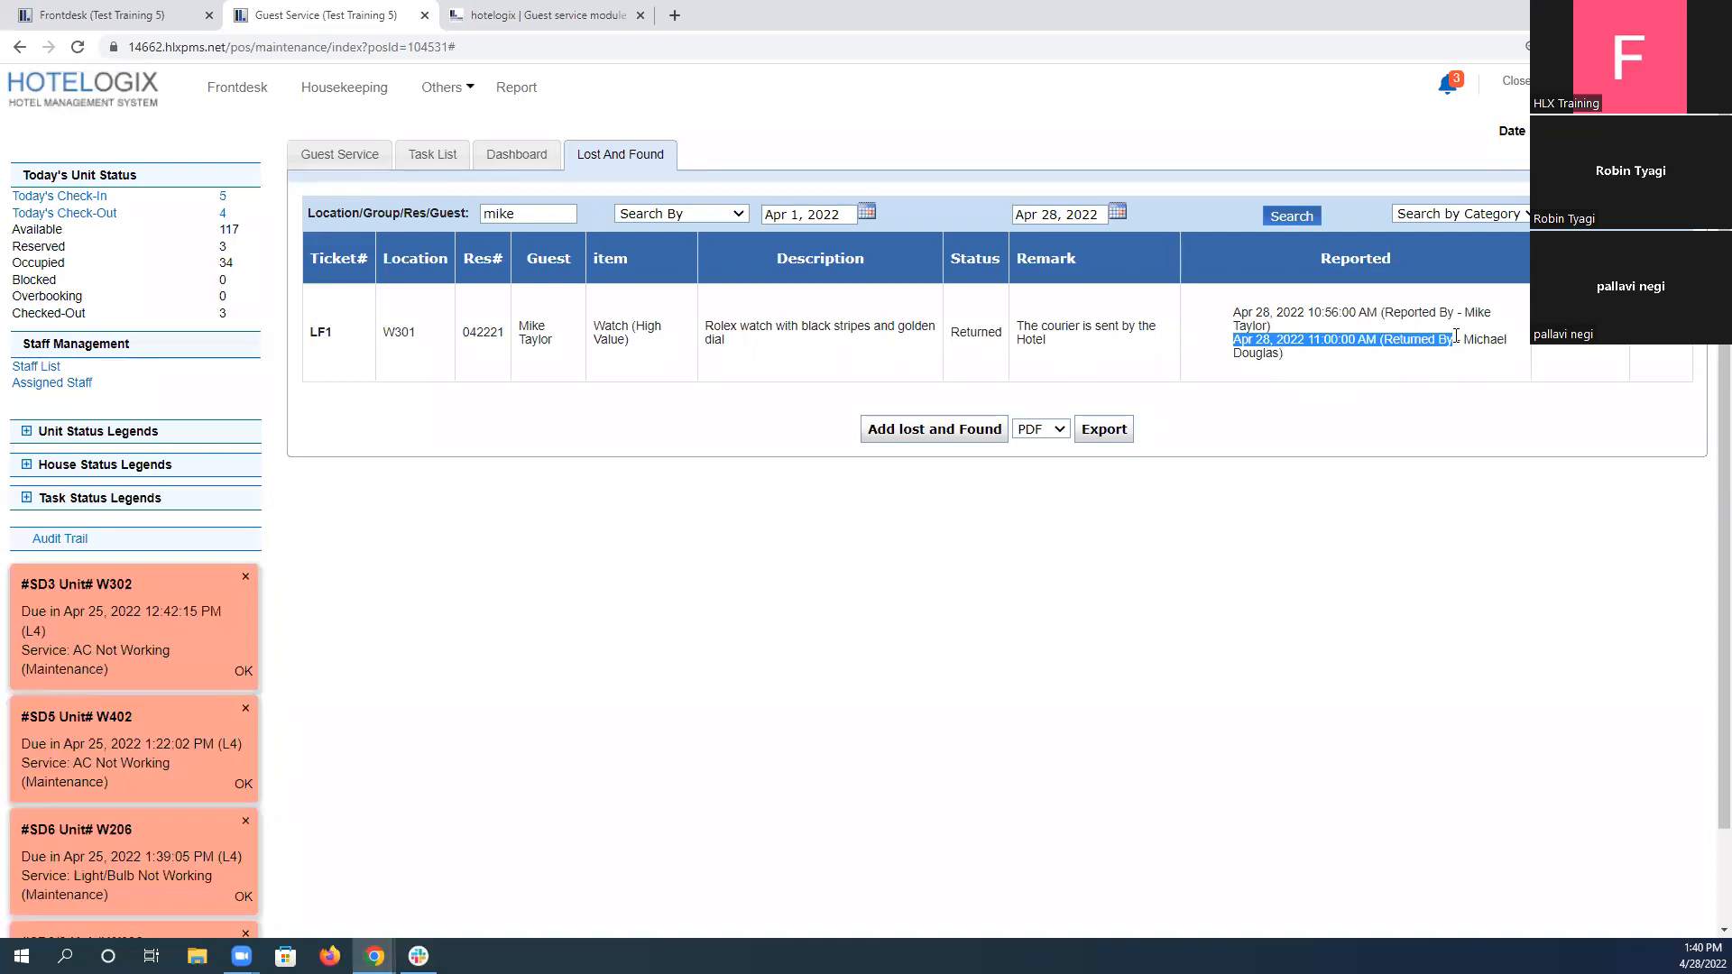
left_click(1492, 344)
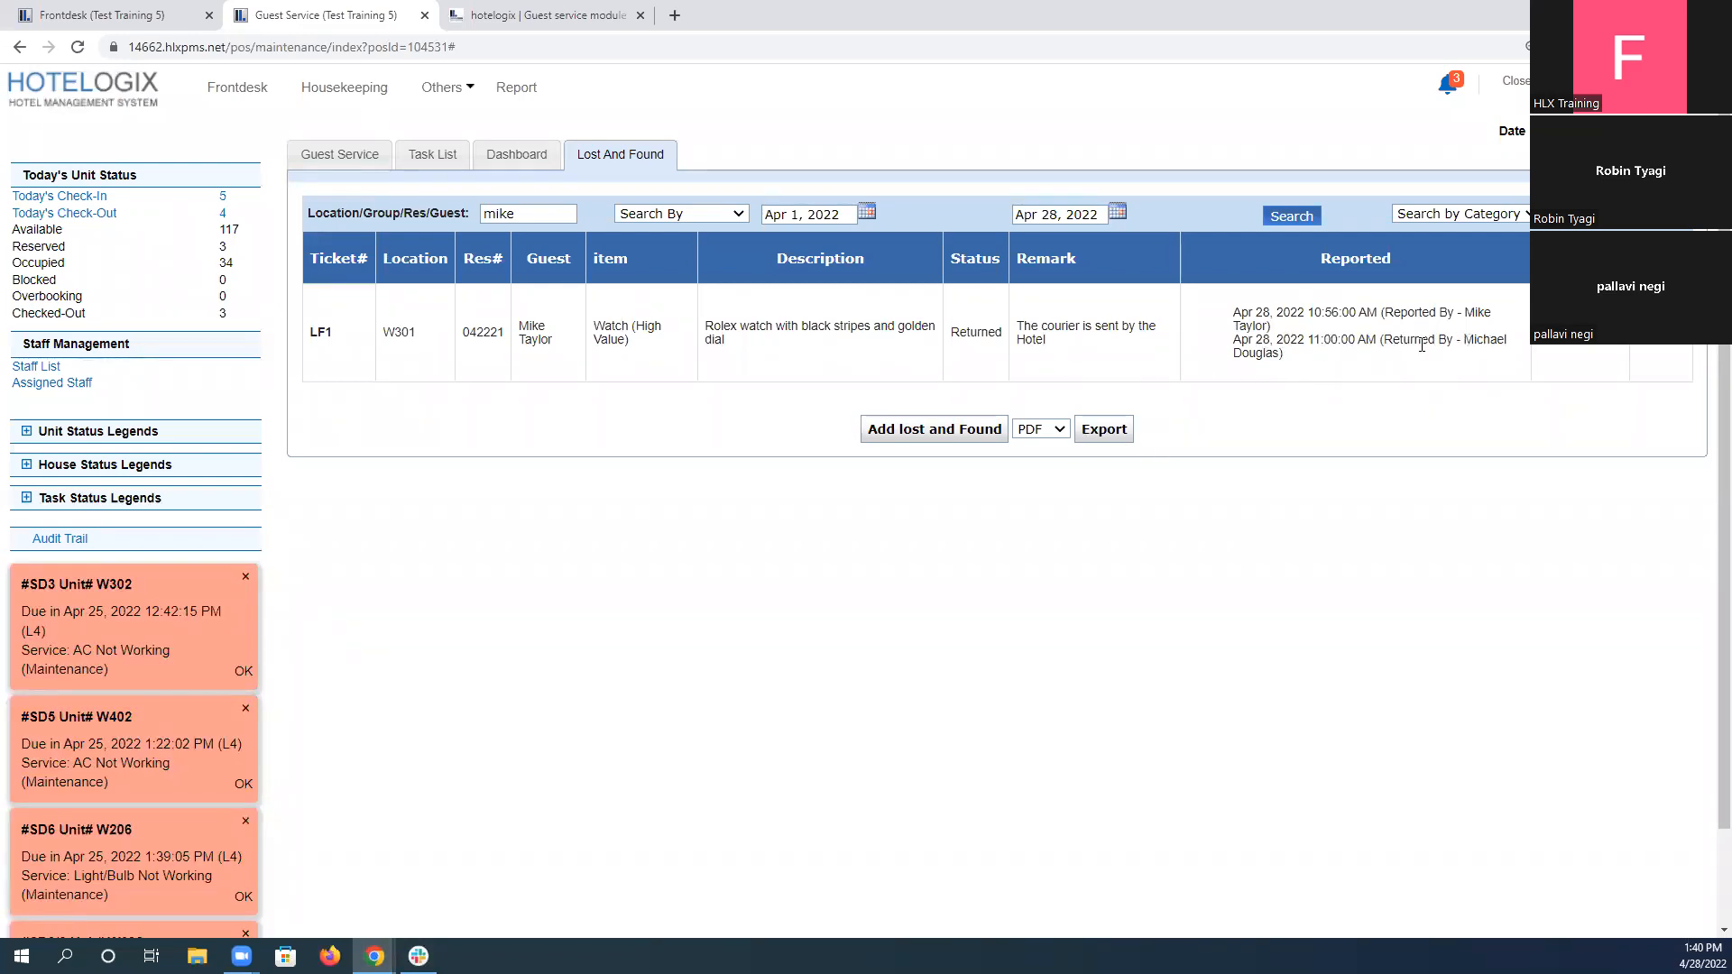
left_click_drag(1234, 341, 1378, 337)
left_click_drag(1020, 322, 1073, 364)
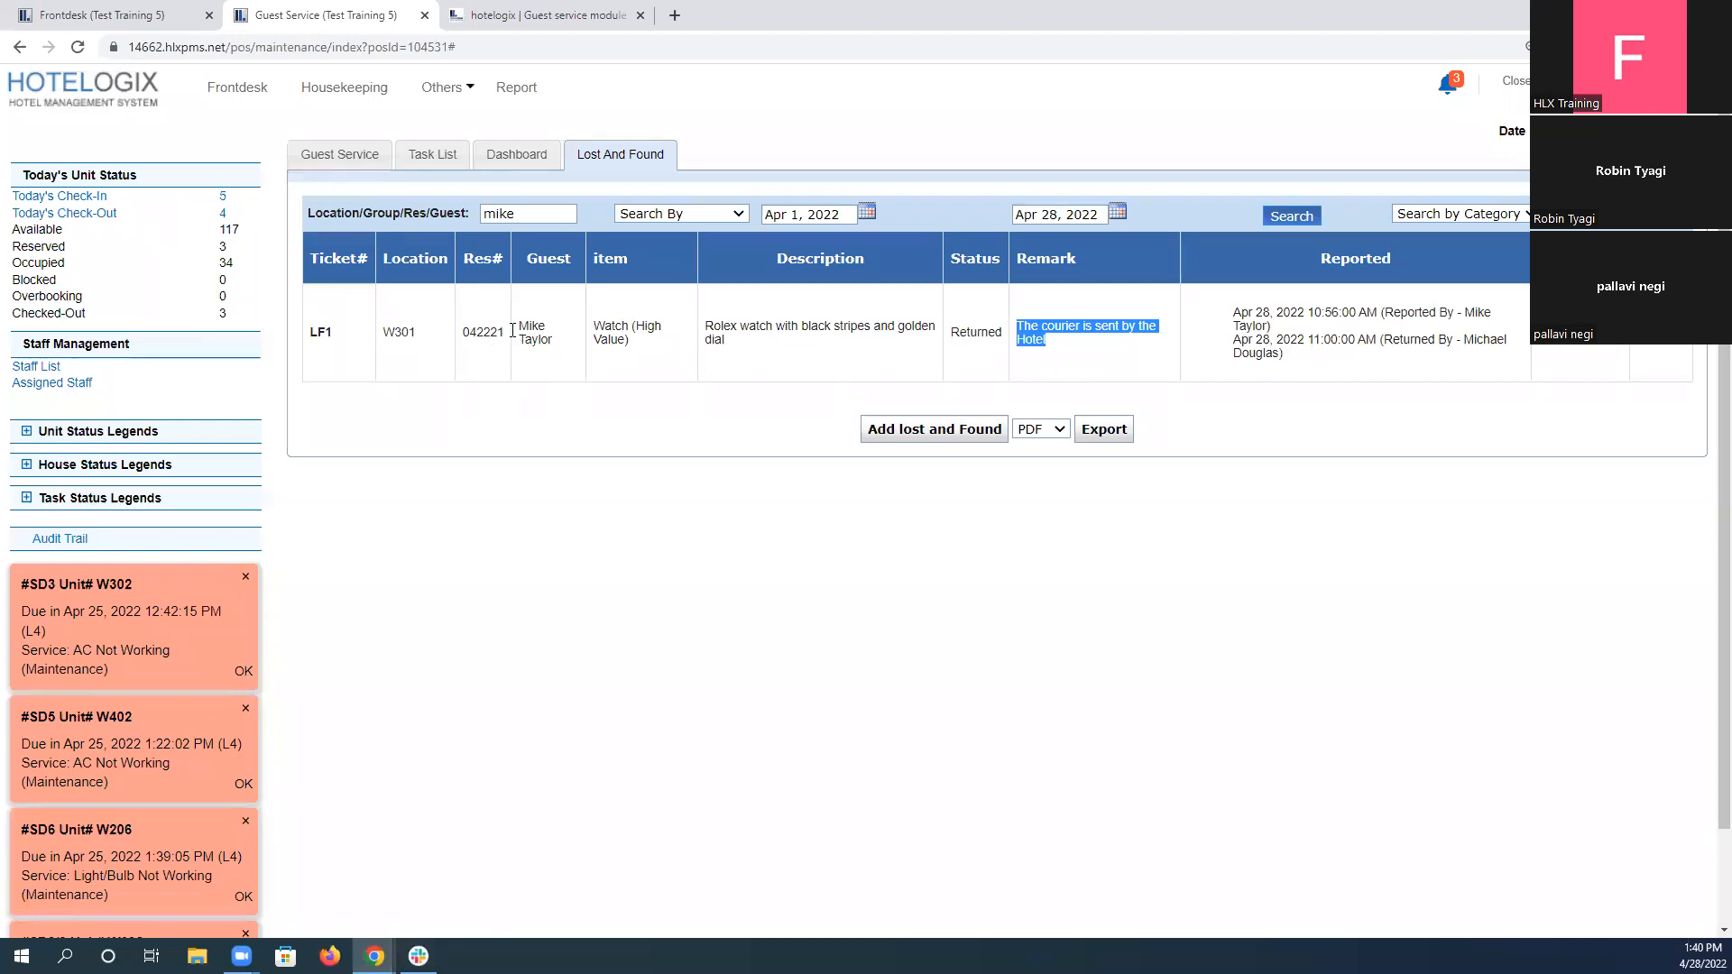
Search the lost-and-found tickets by ticket number LF1.
double_click(525, 215)
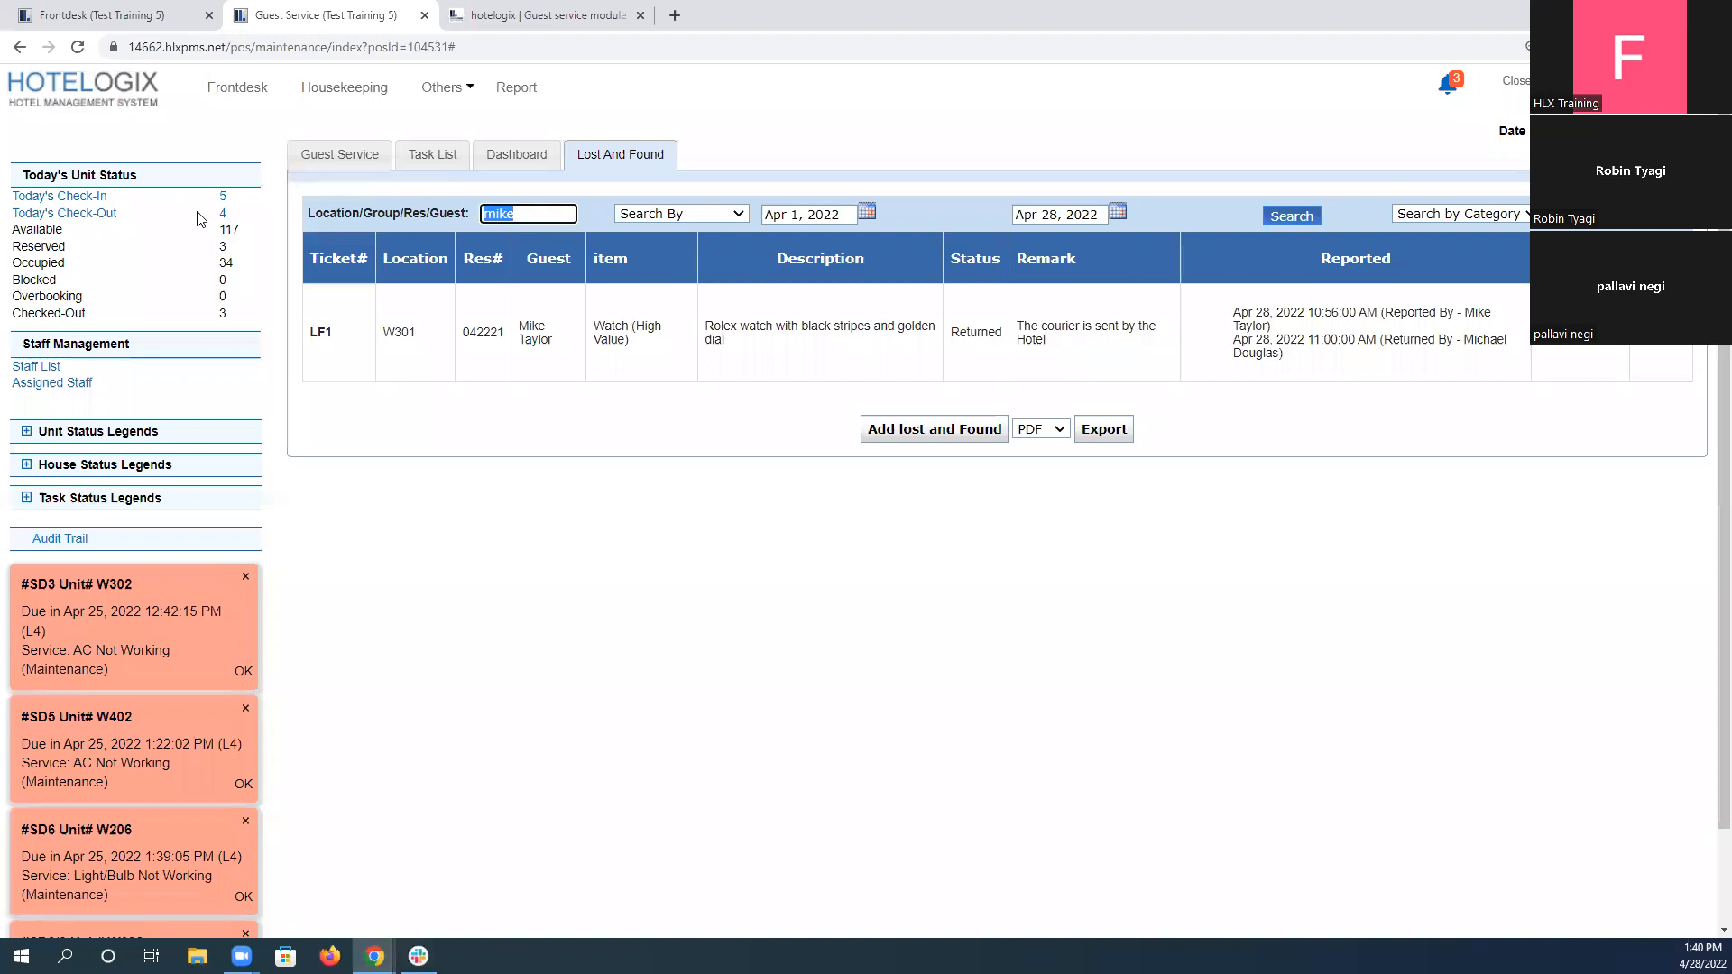
type("LF1")
left_click(1298, 215)
Switch to the Gmail notification window and examine the ticket number in the guest's lost-and-found email.
mouse_move(377, 955)
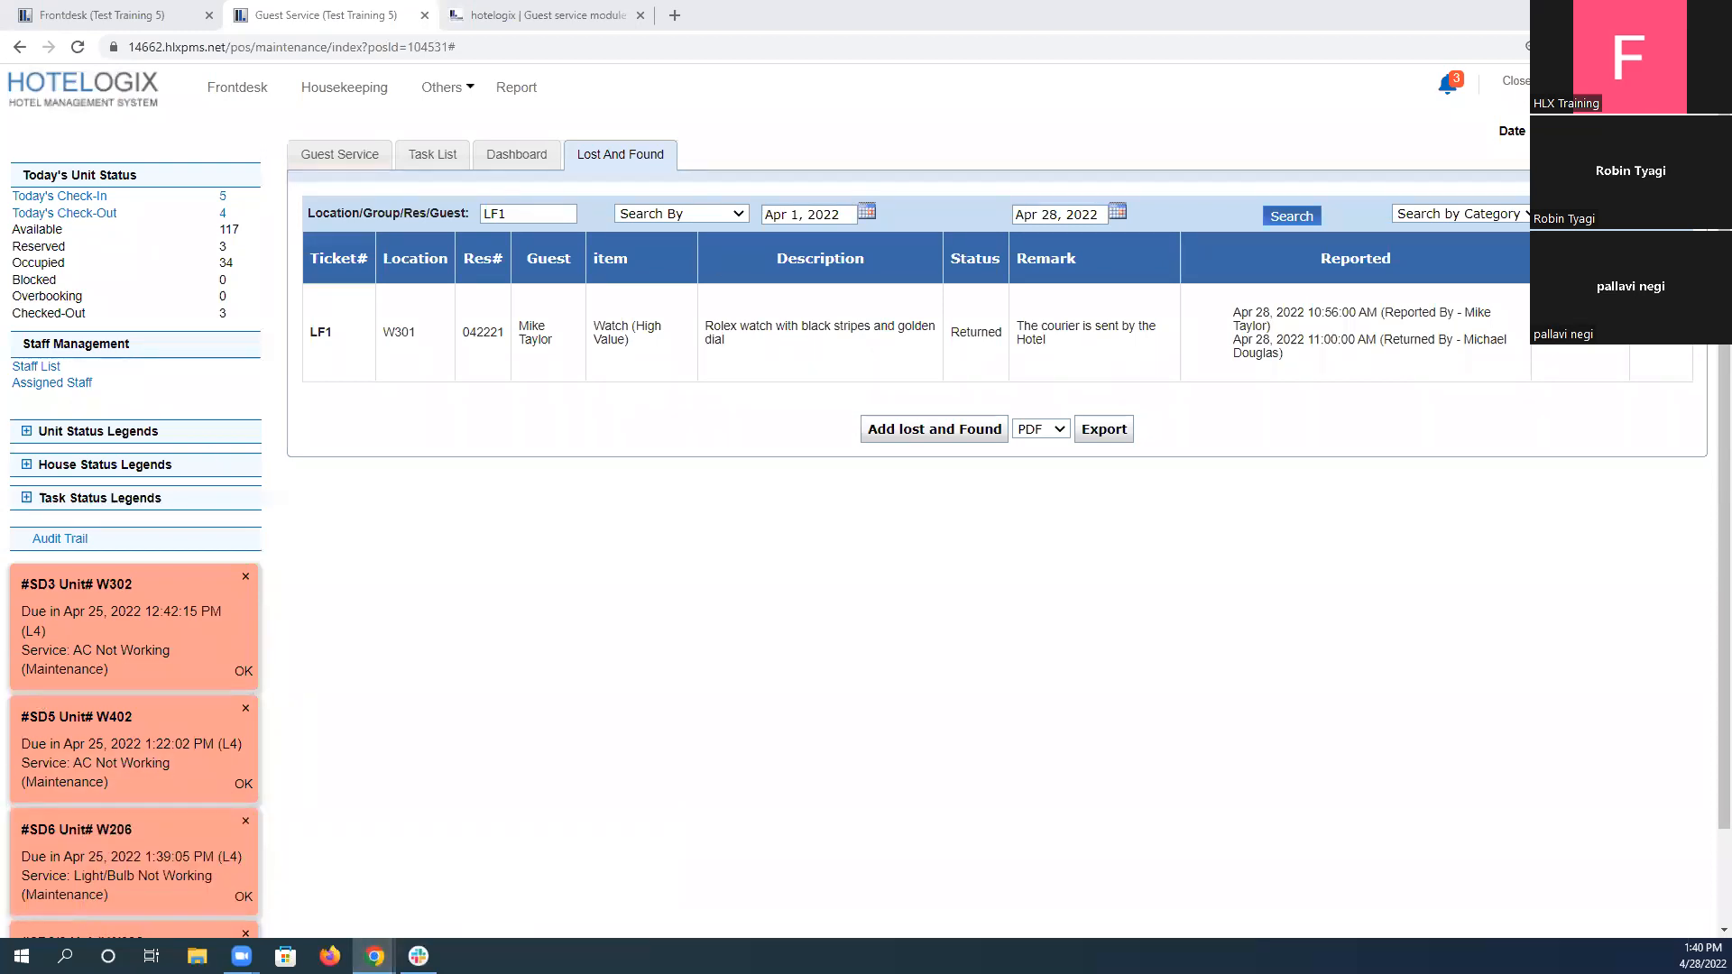
key("alt+Tab")
left_click_drag(800, 312, 824, 314)
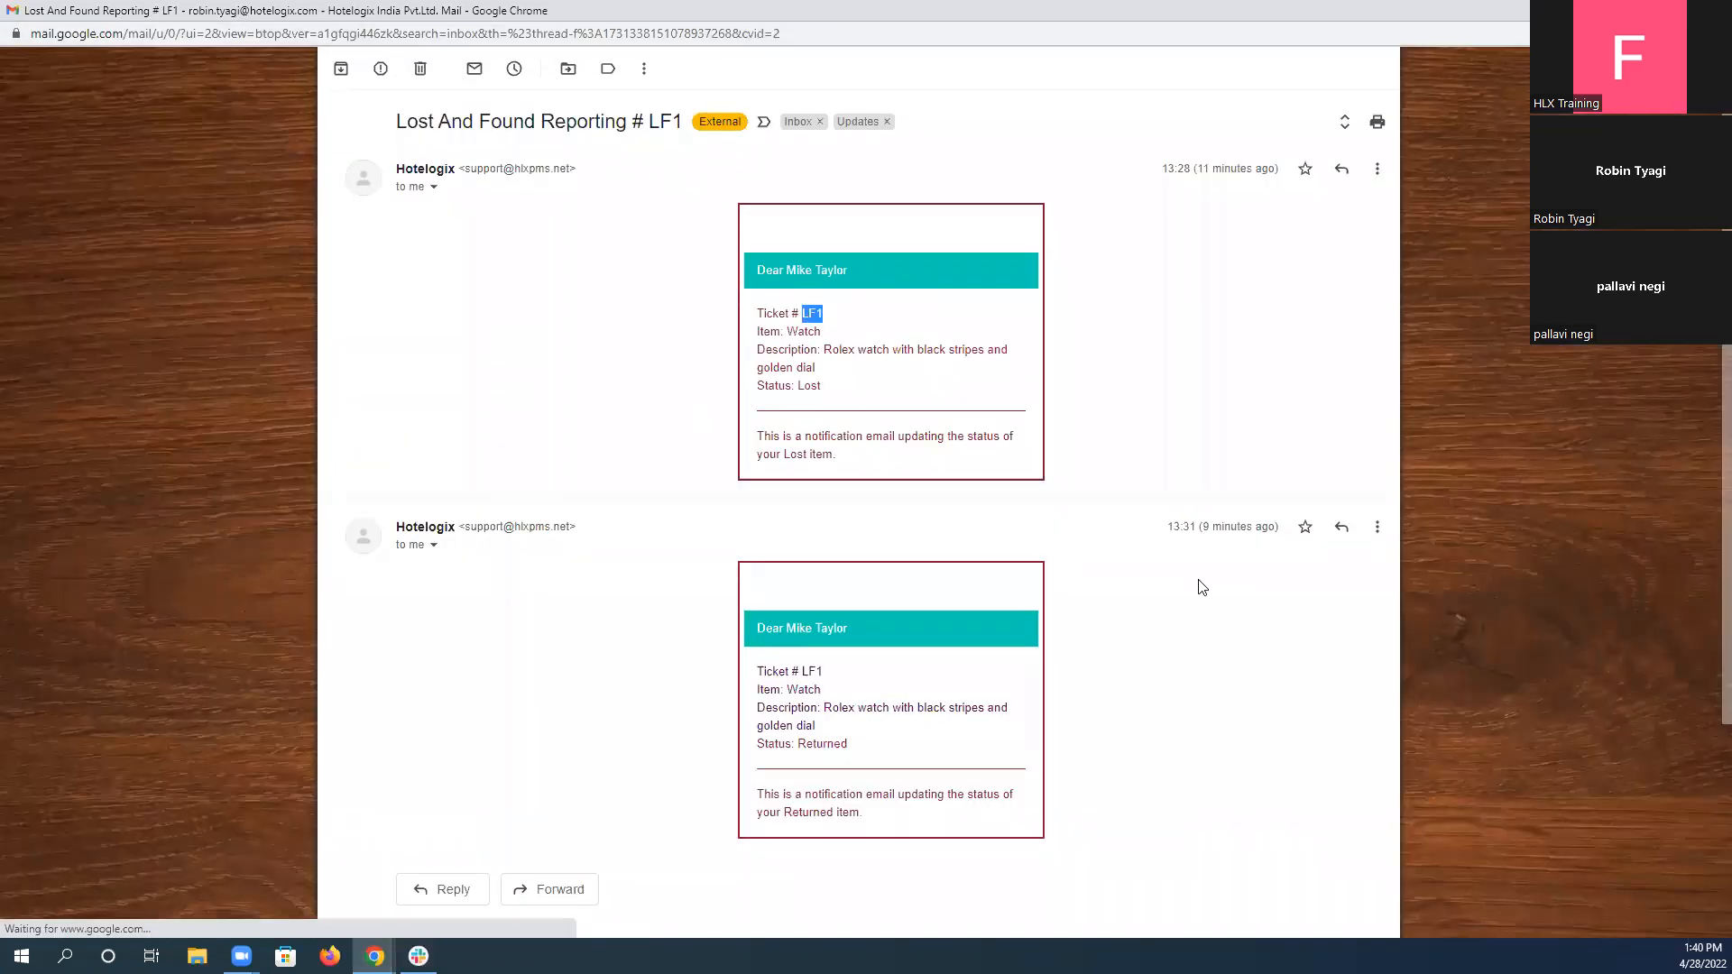
key("alt+Tab")
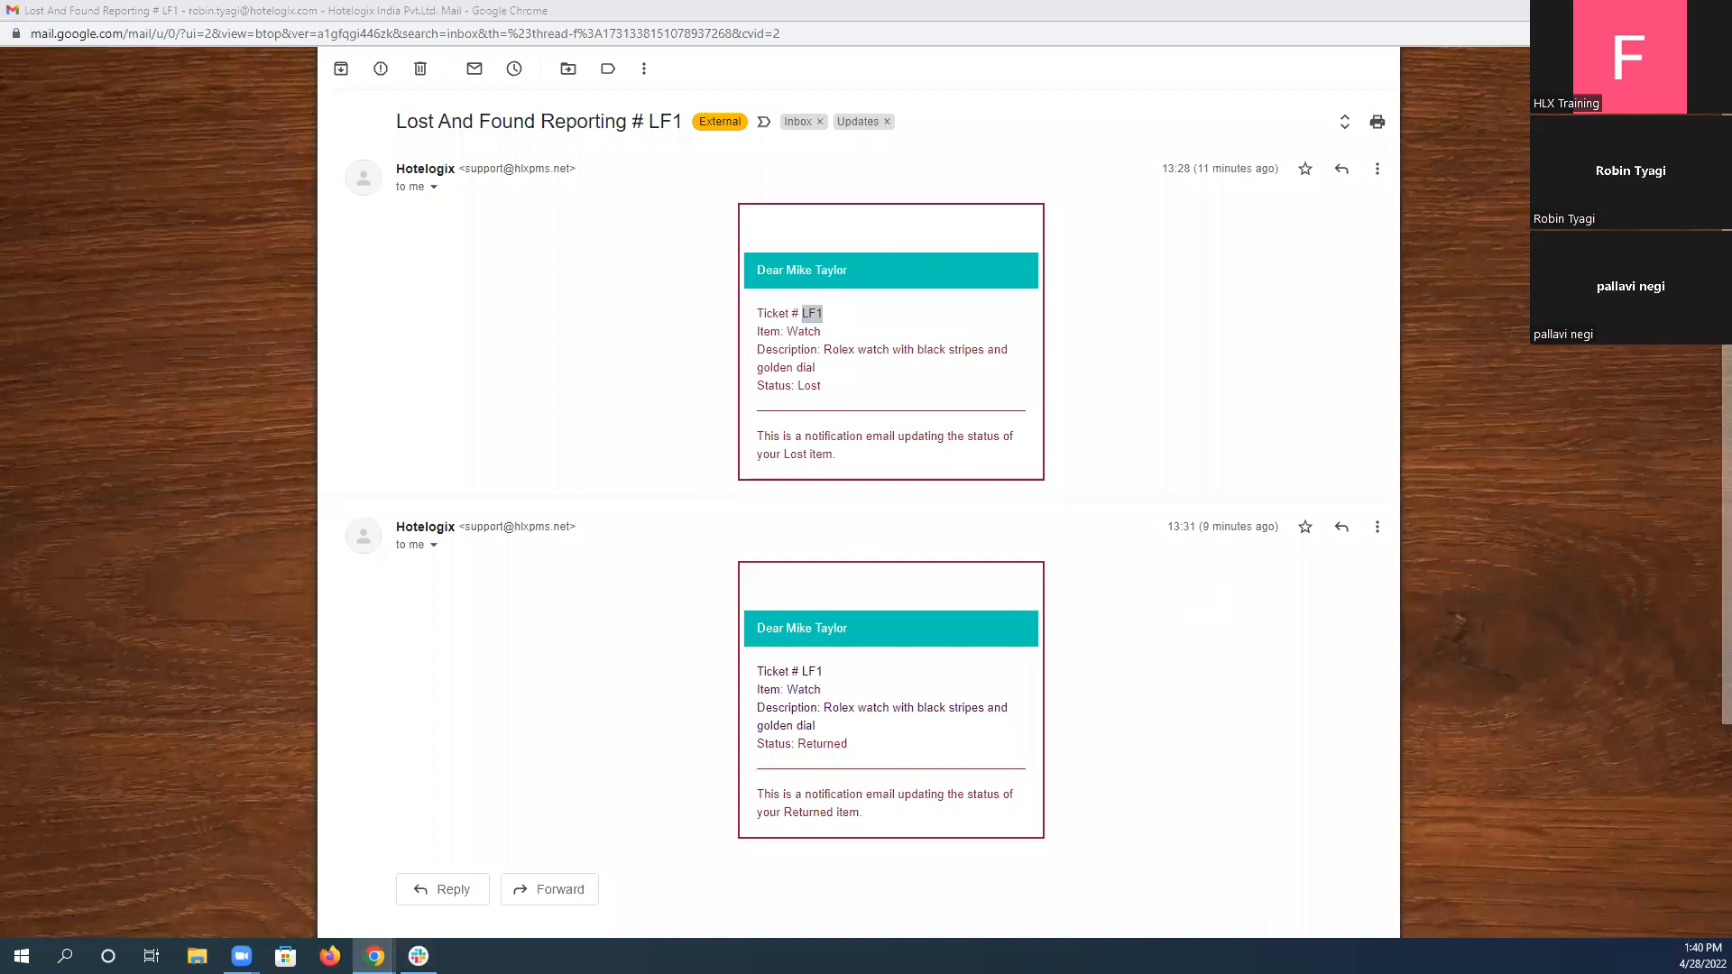
Return to the Hotelogix lost-and-found list, rerun the search for ticket LF1, and examine its guest, item, description and status.
key("alt+Tab")
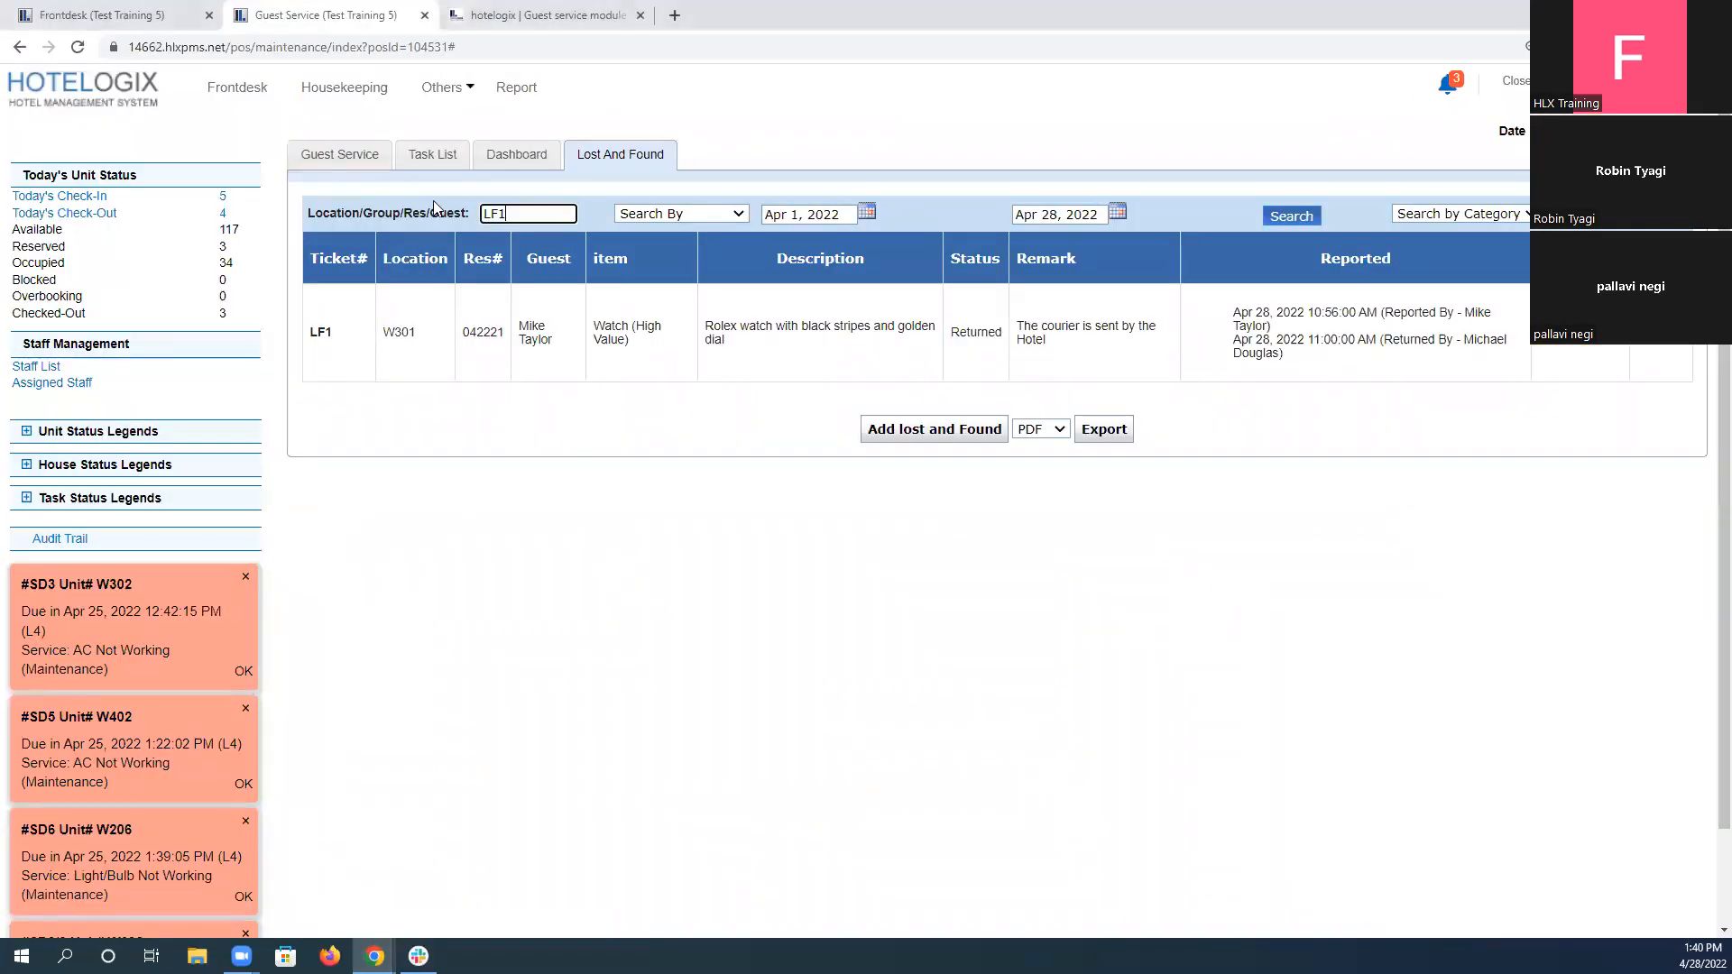
left_click(1305, 224)
left_click_drag(501, 329, 846, 317)
left_click(1008, 350)
left_click_drag(517, 332, 584, 333)
left_click(1203, 356)
Answer L&F Scenario 6 in the training assignment with "Completed" and submit the test.
left_click(548, 14)
left_click(574, 403)
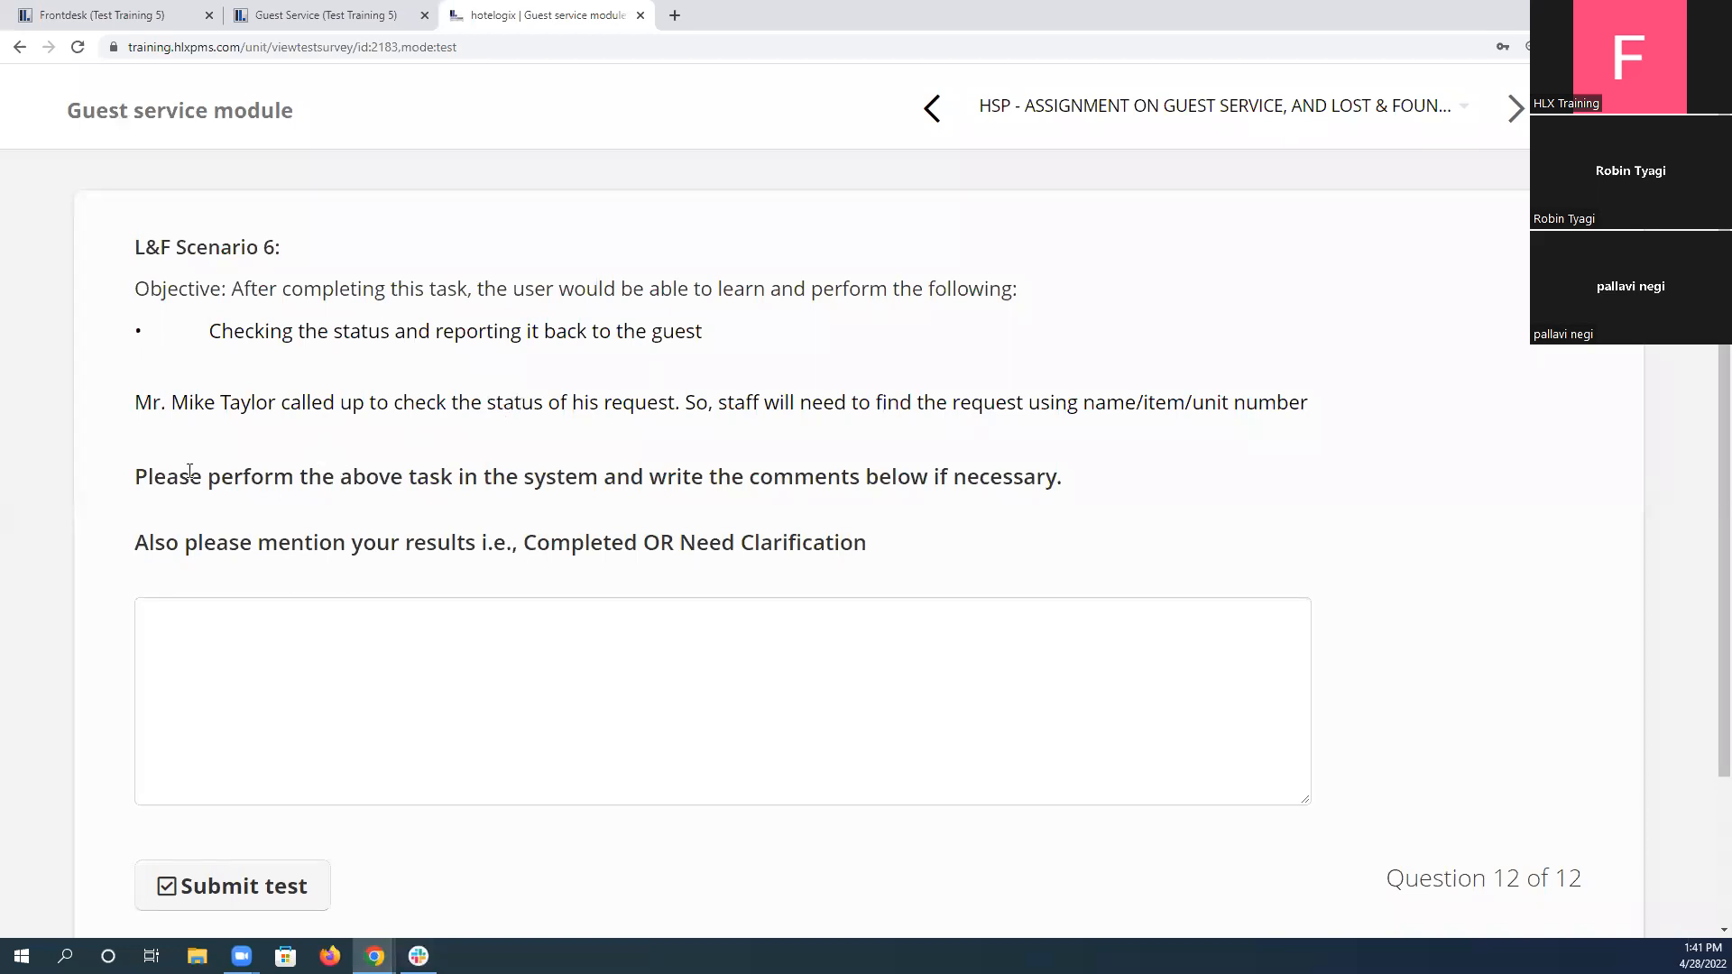
scroll(188, 599, "down", 3)
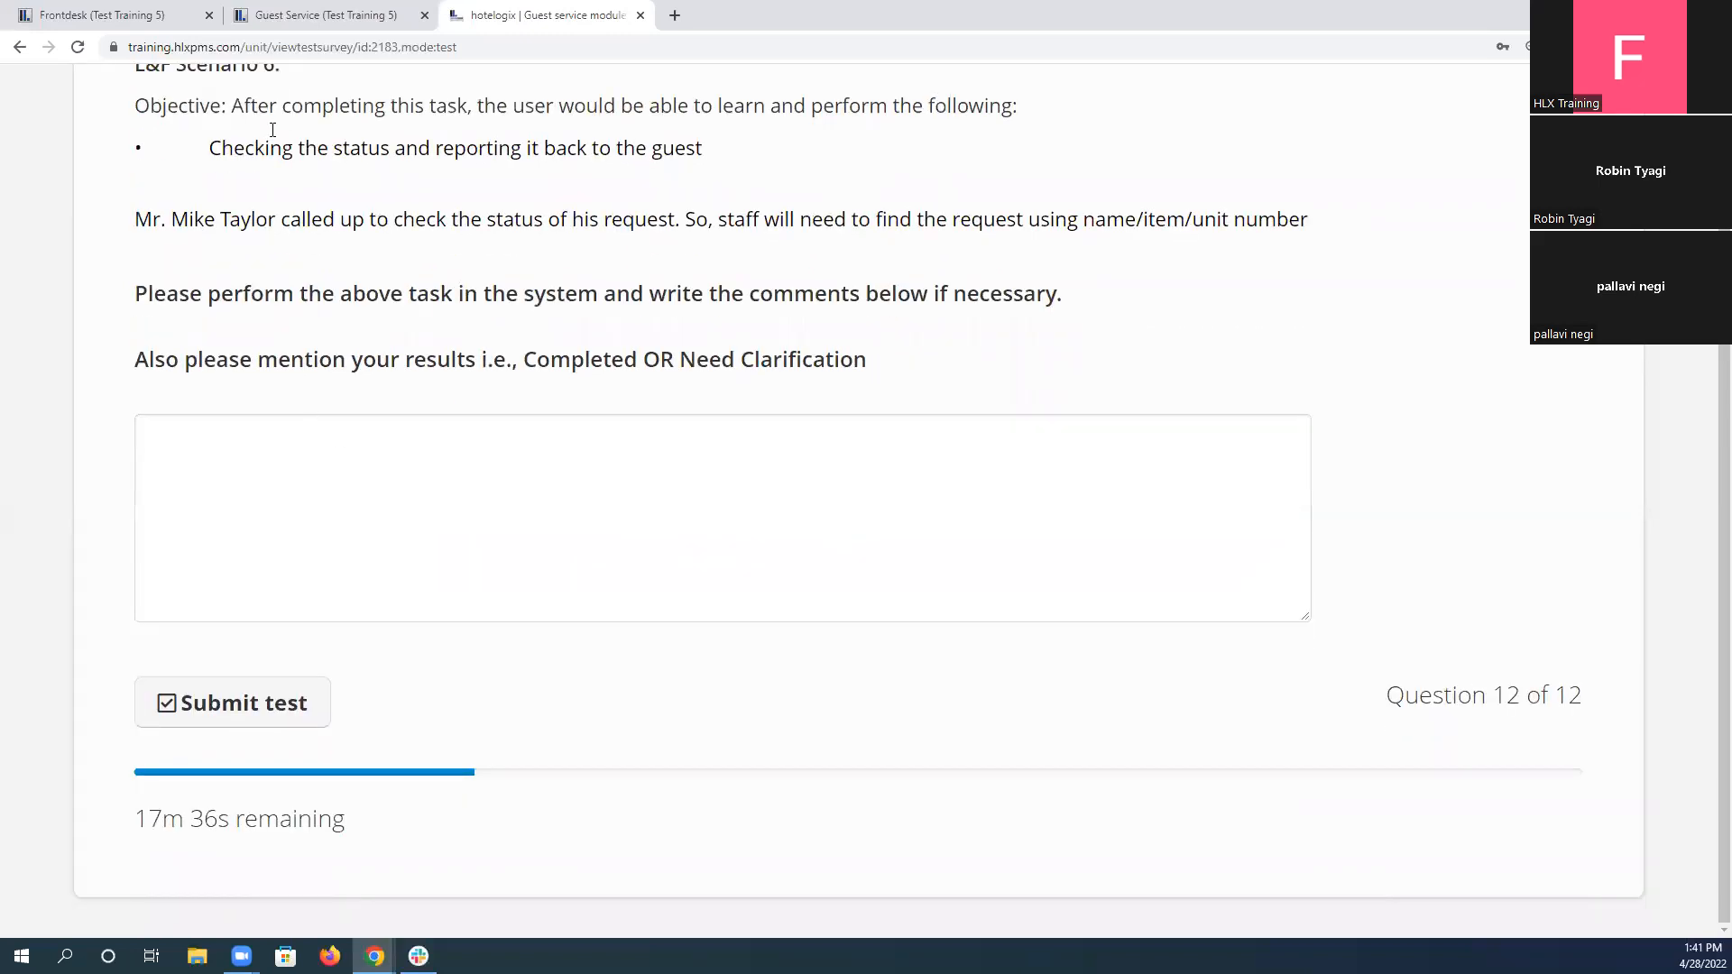
double_click(571, 354)
key("ctrl+c")
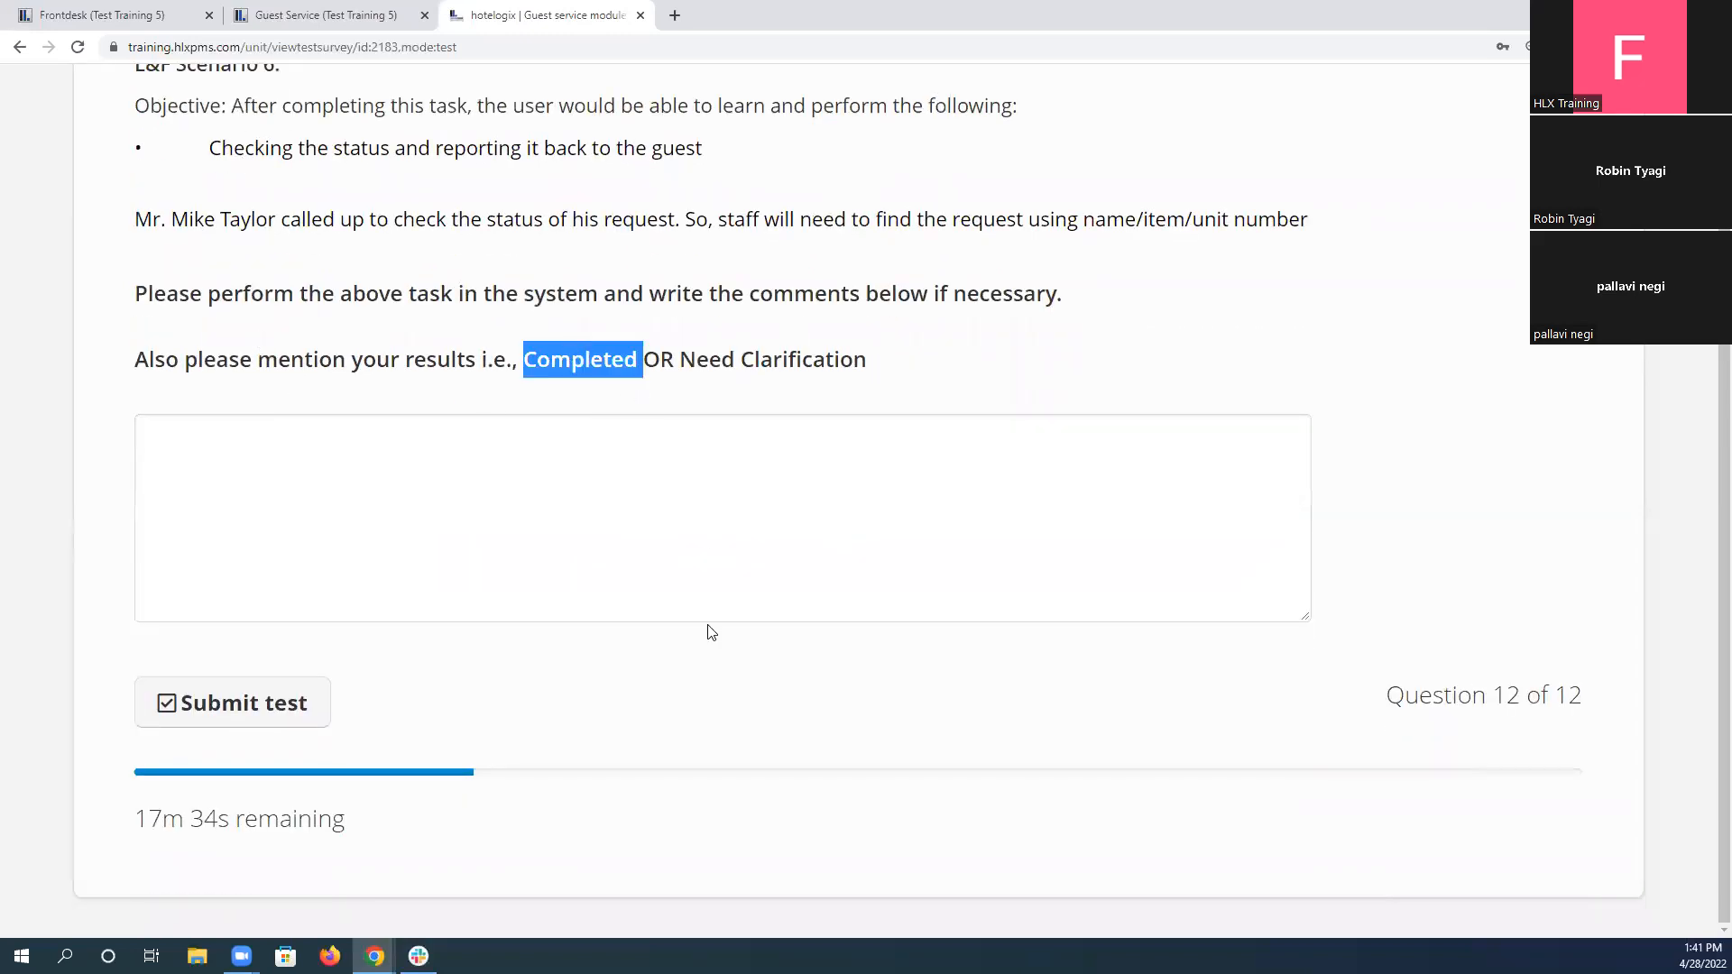
left_click(493, 554)
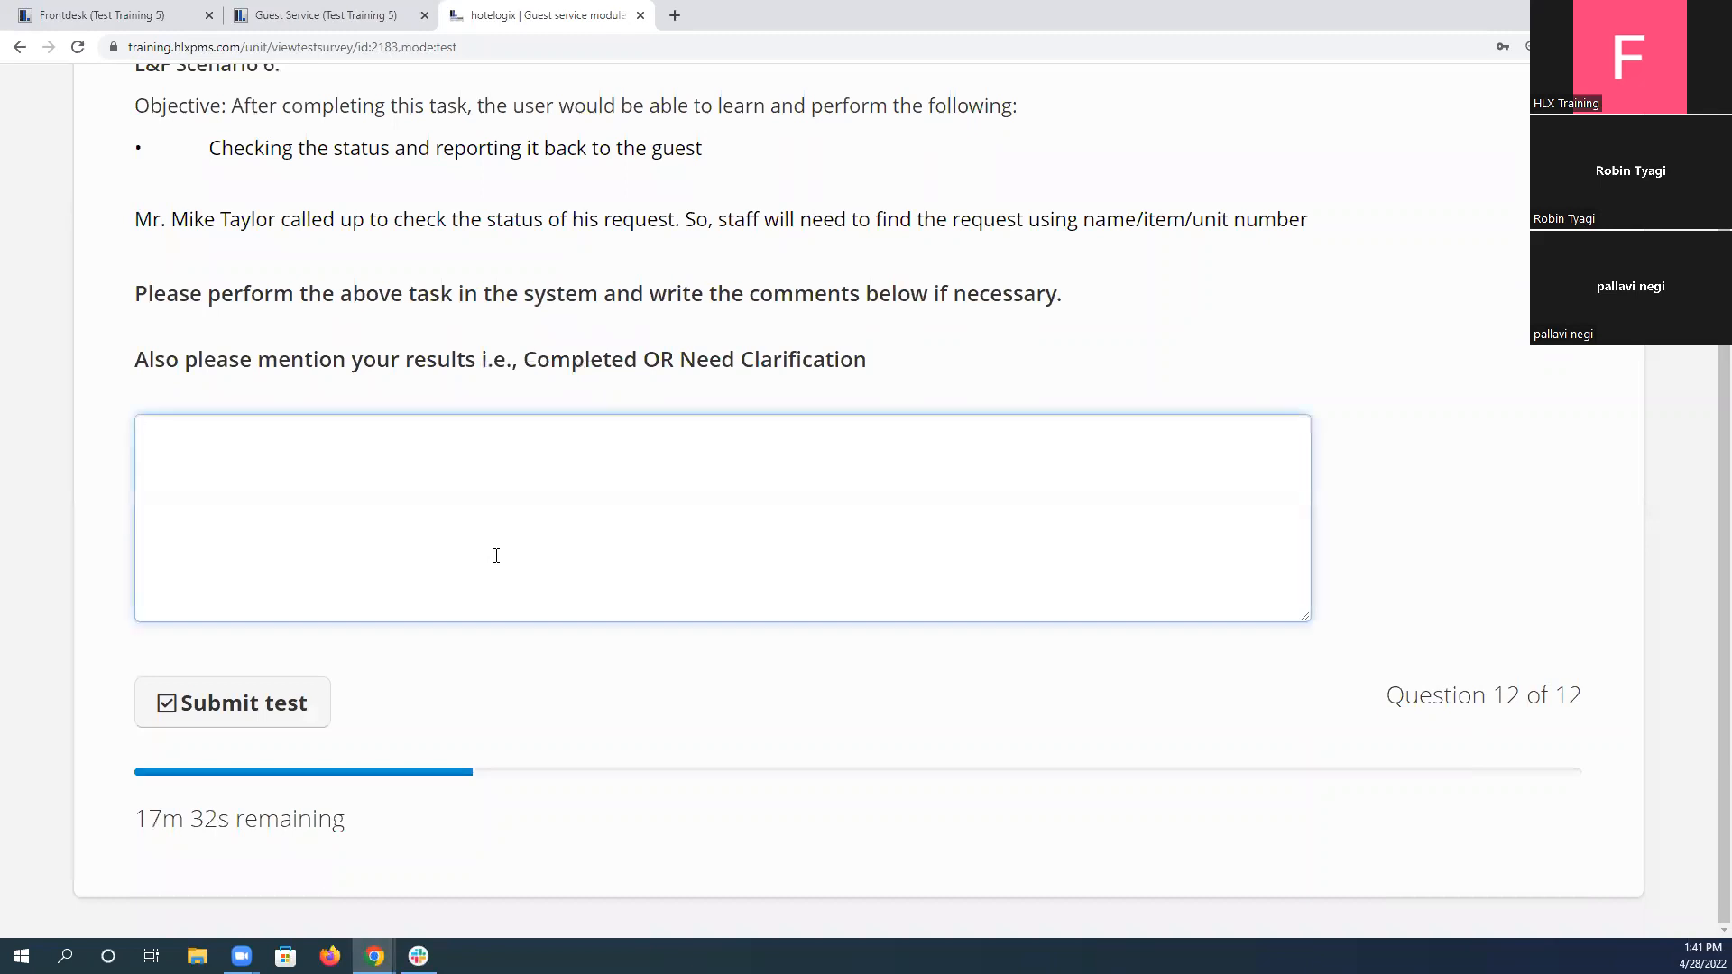
key("ctrl+v")
key("BackSpace")
left_click(258, 705)
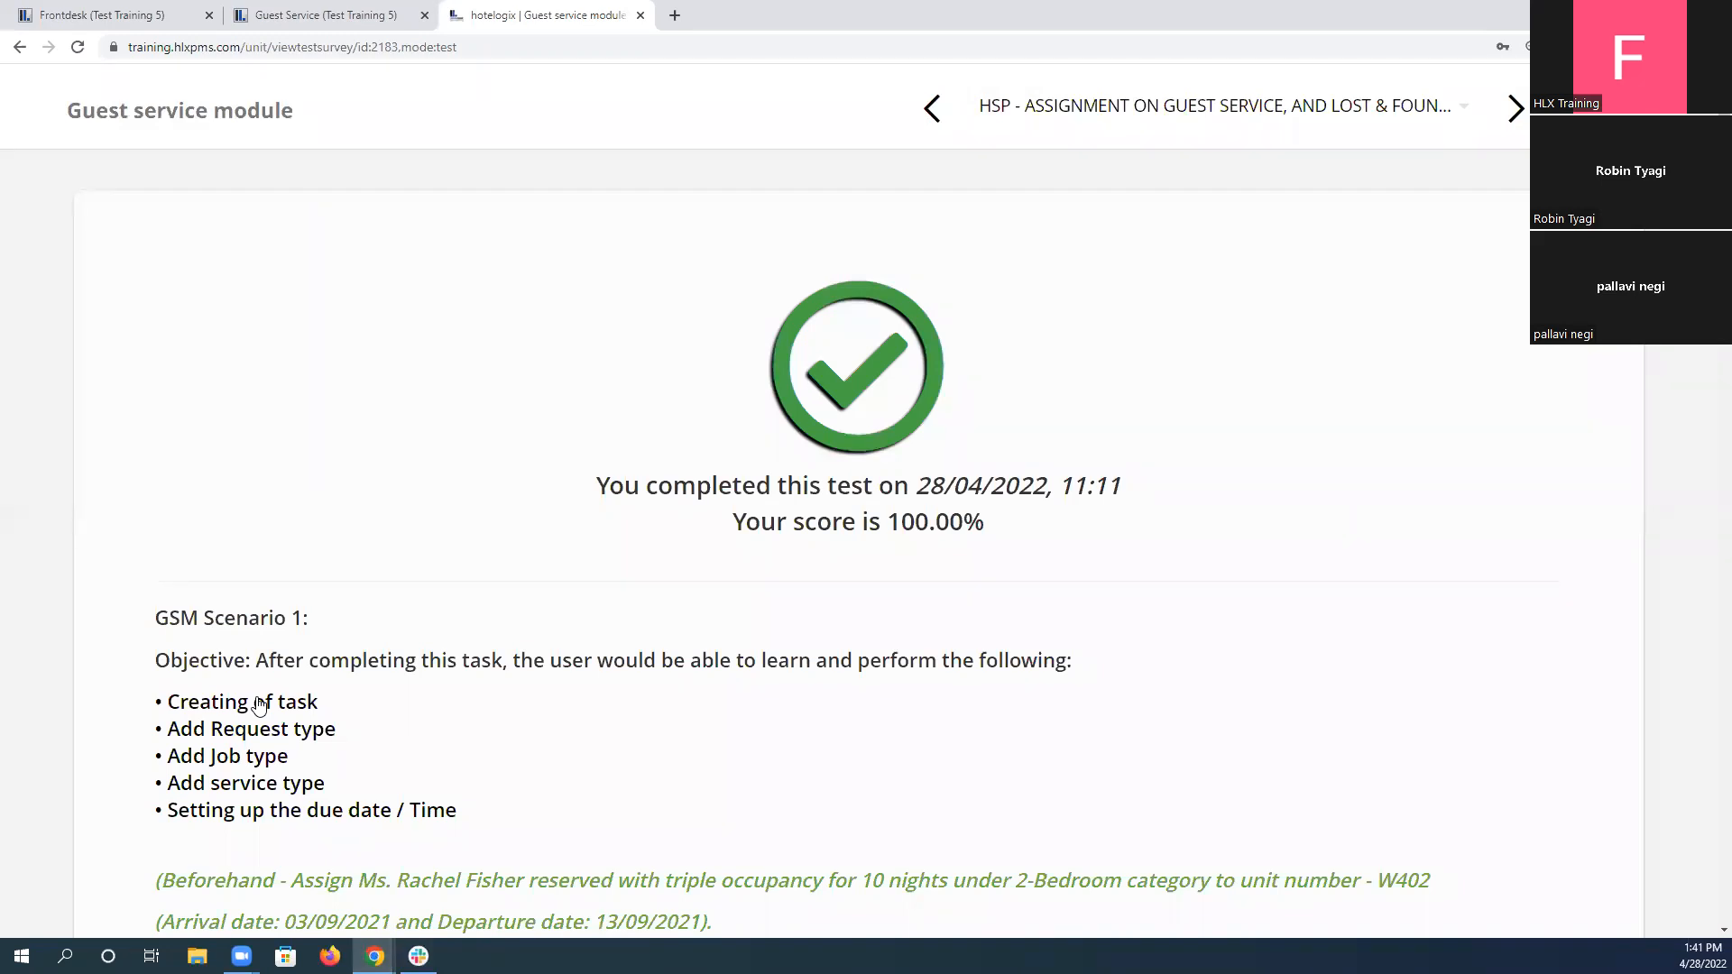
Review the submitted test's score and its GSM and L&F scenario answers, and return to the Guest Service lost-and-found page.
scroll(286, 550, "down", 14)
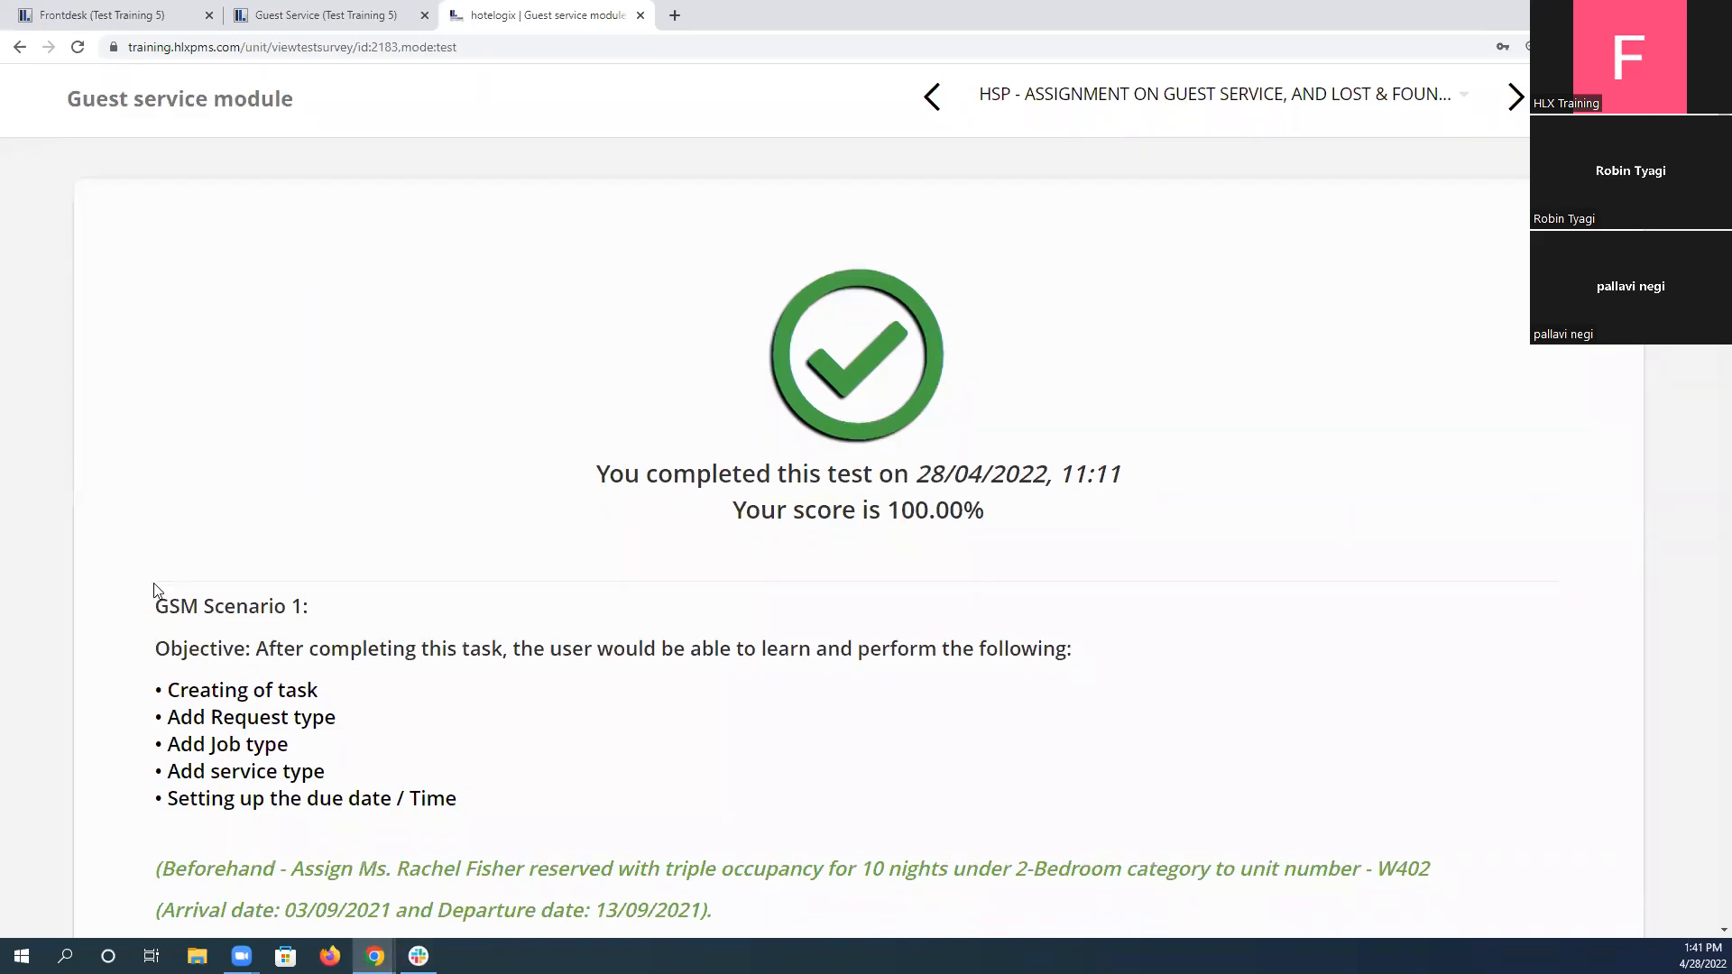
scroll(305, 552, "down", 20)
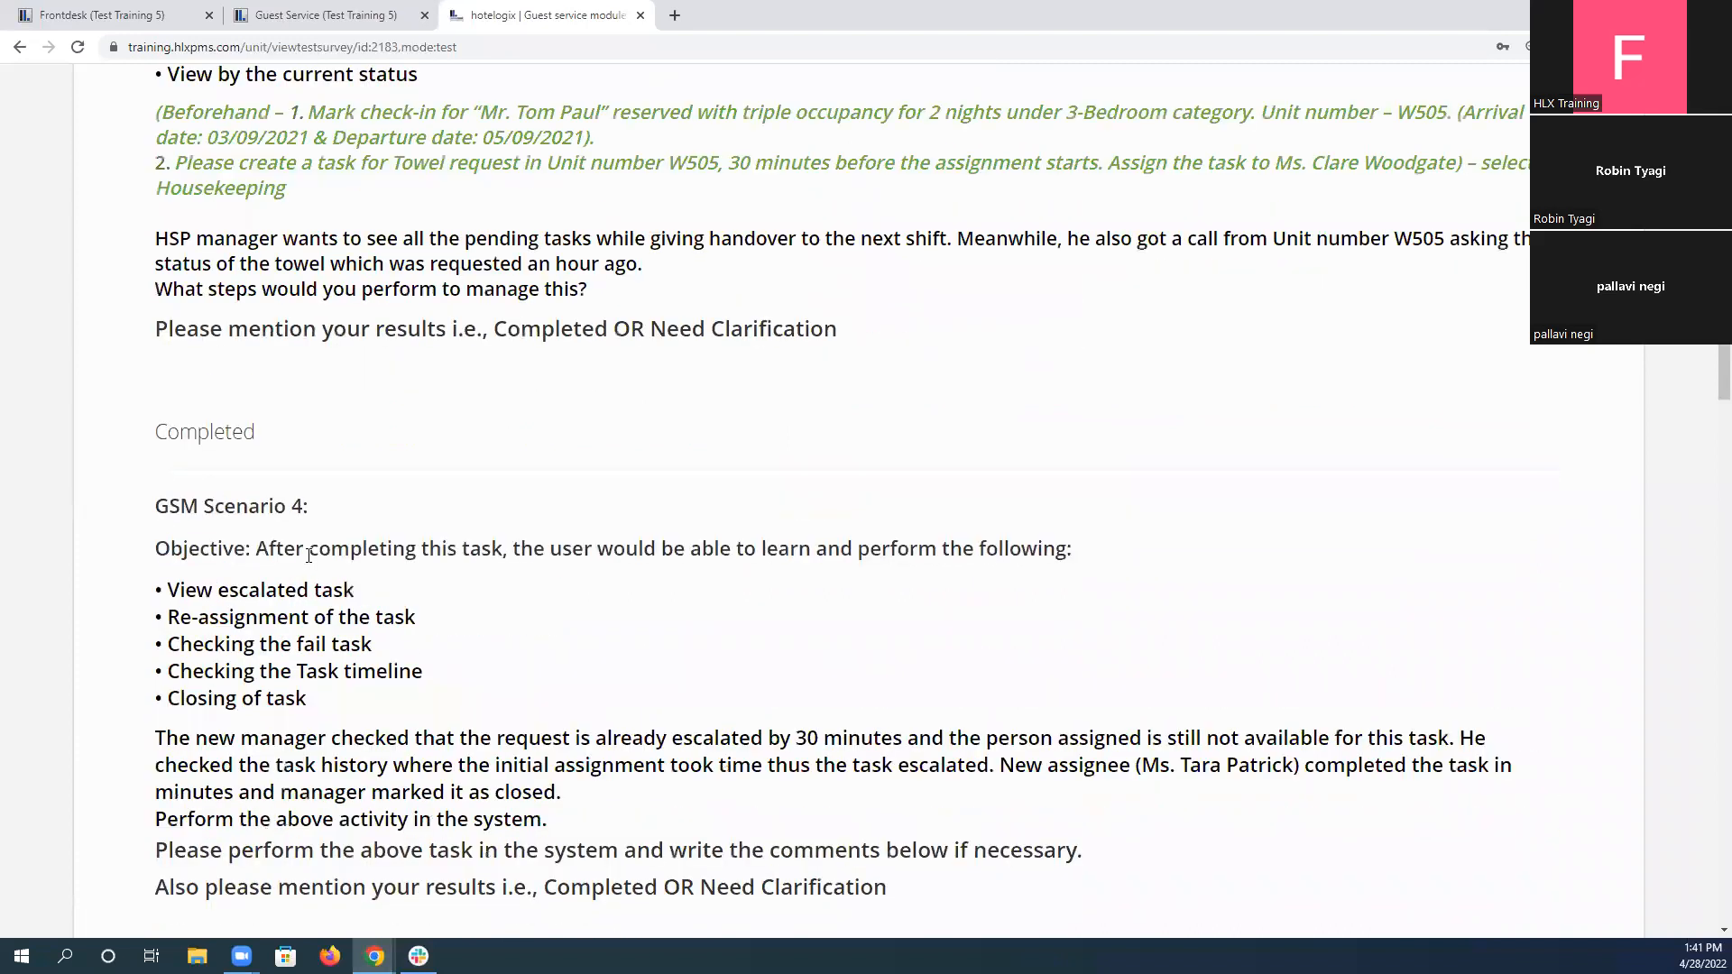
scroll(309, 559, "down", 7)
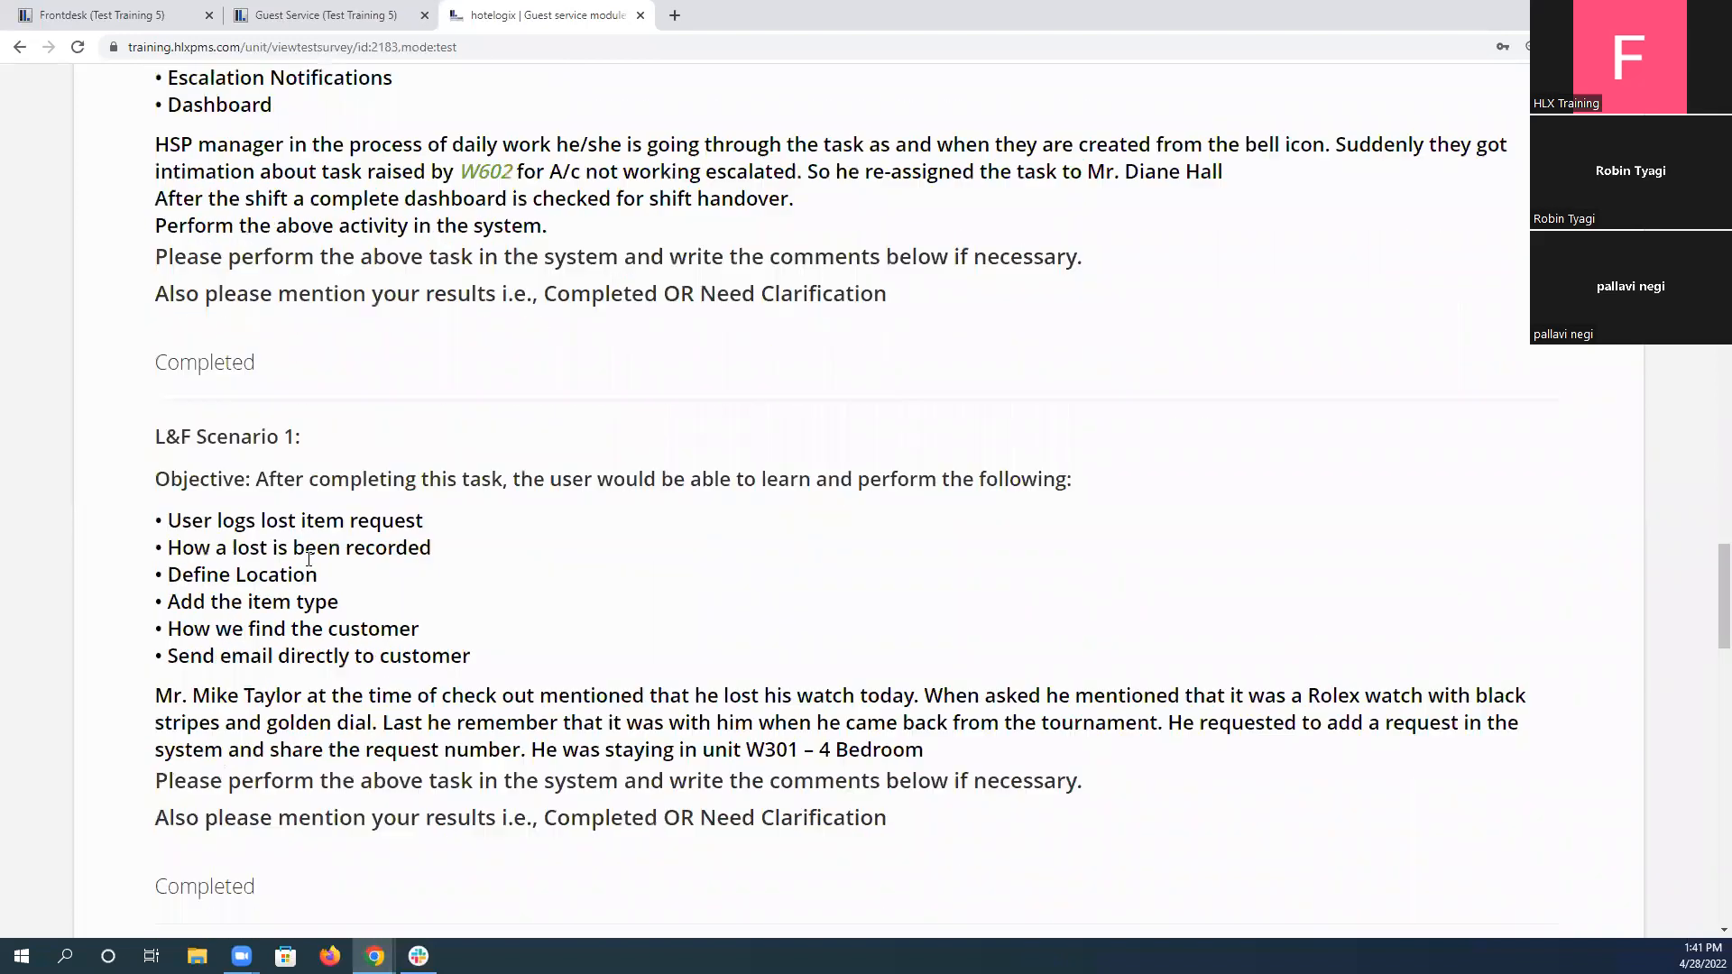
scroll(312, 565, "down", 6)
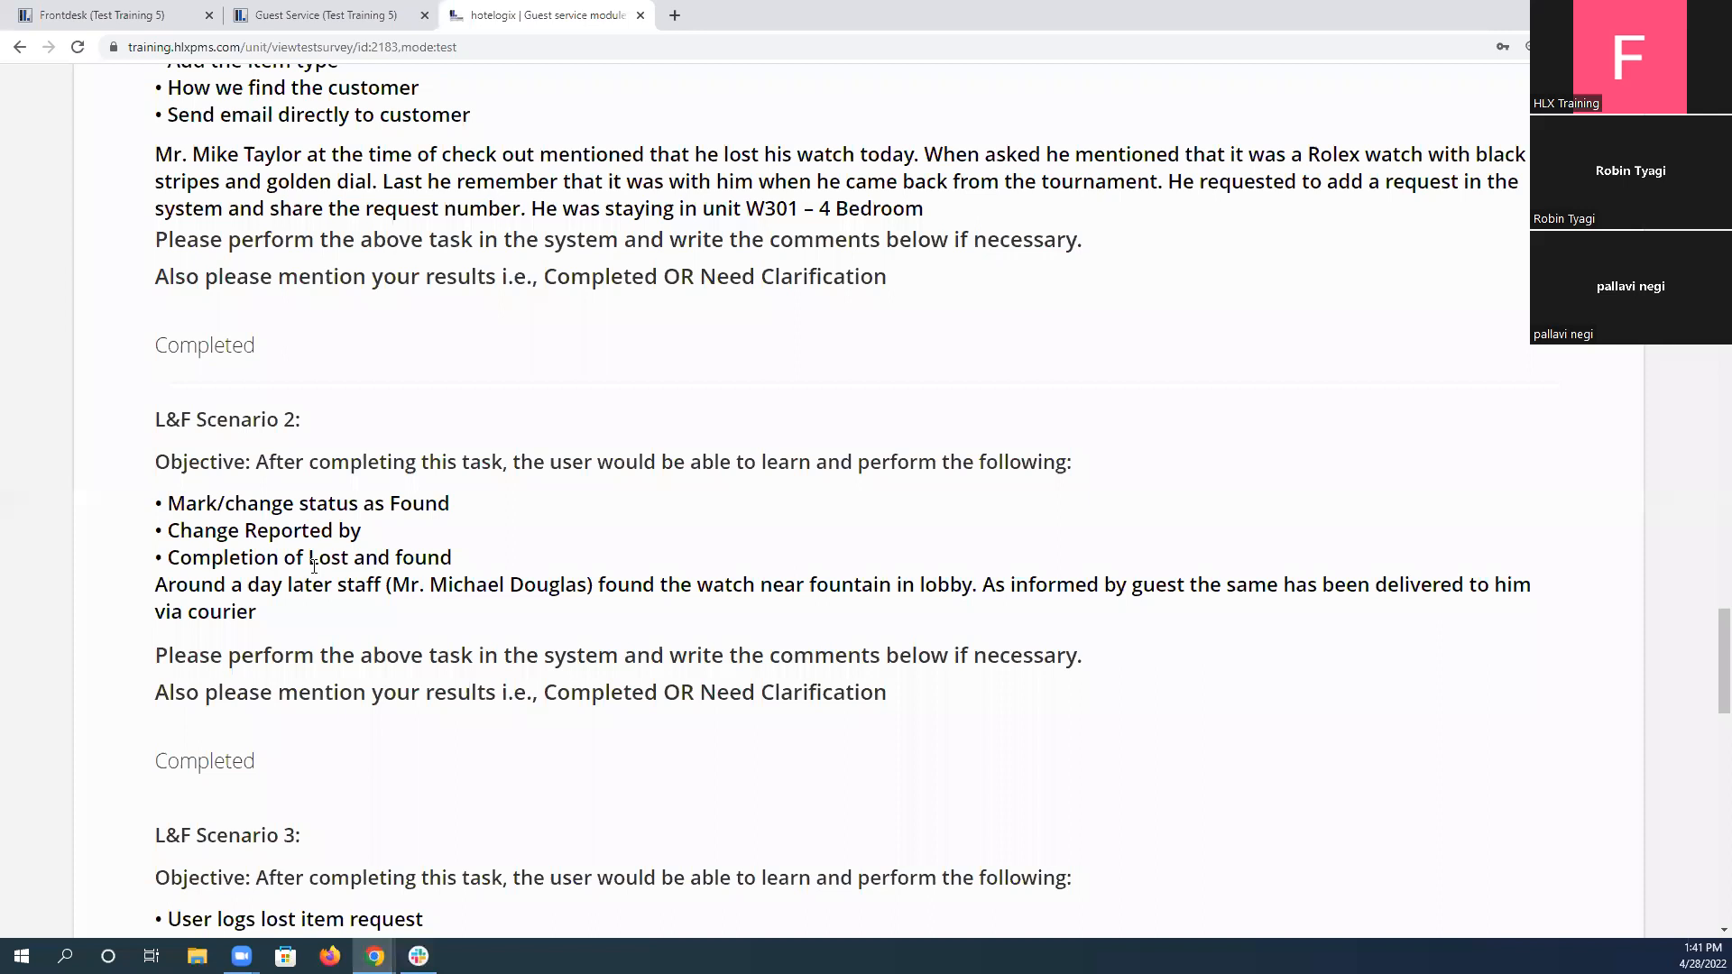
scroll(314, 566, "down", 20)
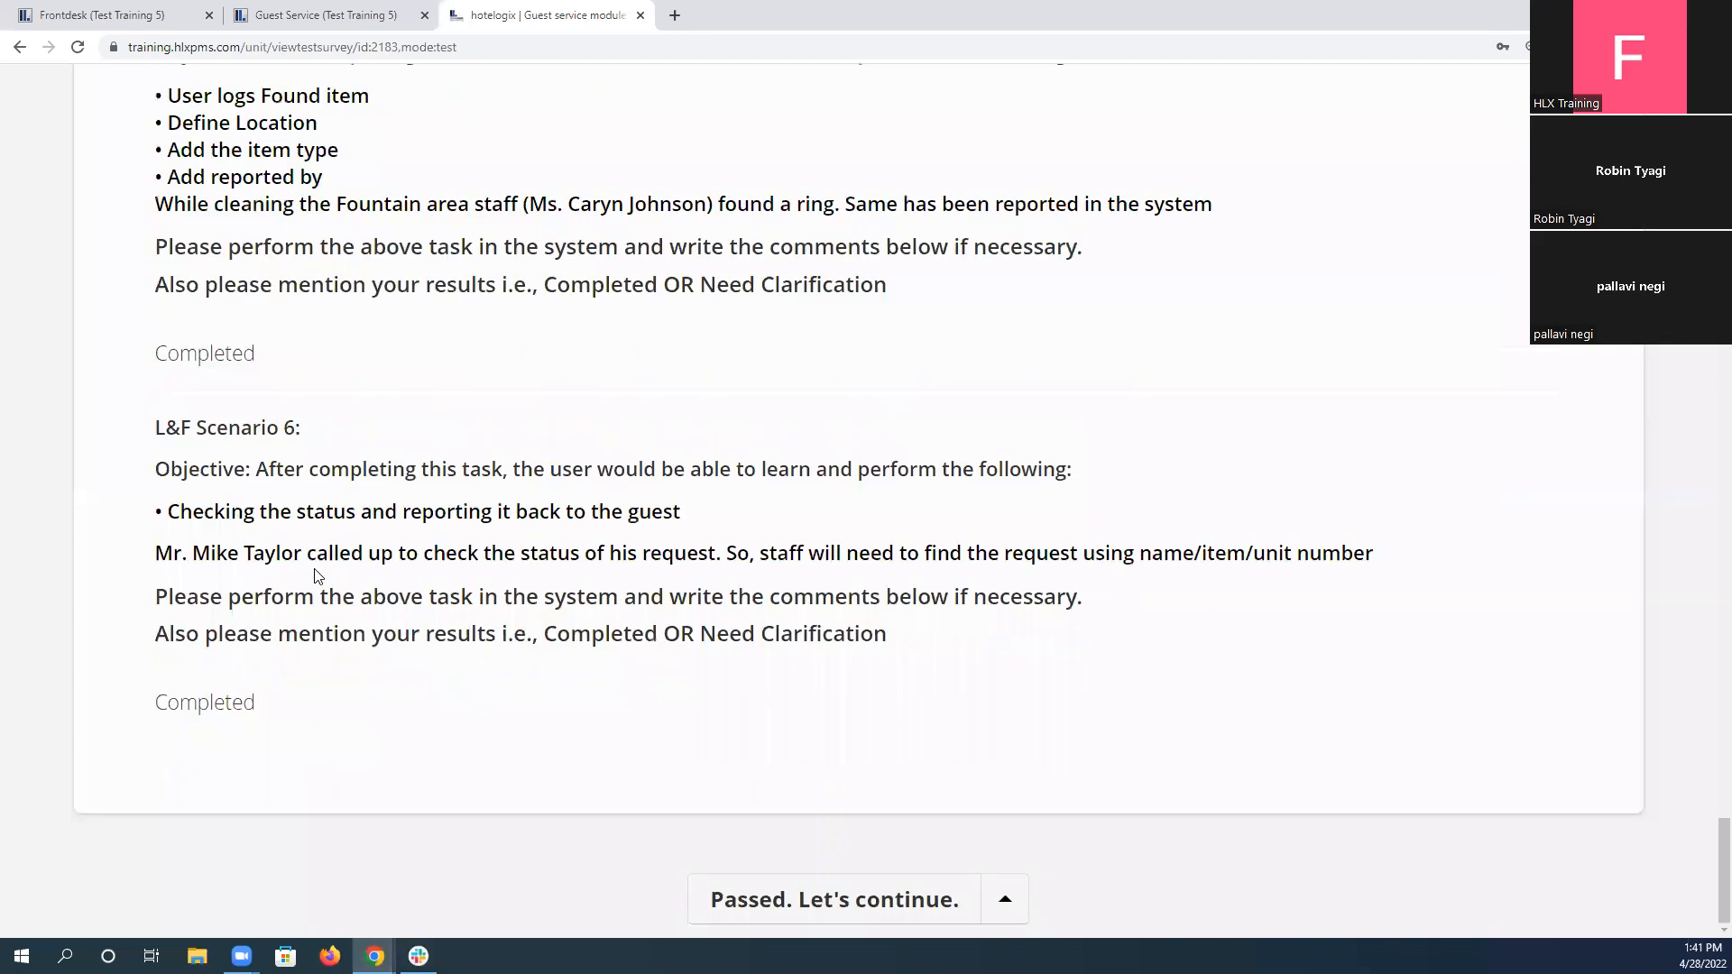
scroll(318, 576, "up", 20)
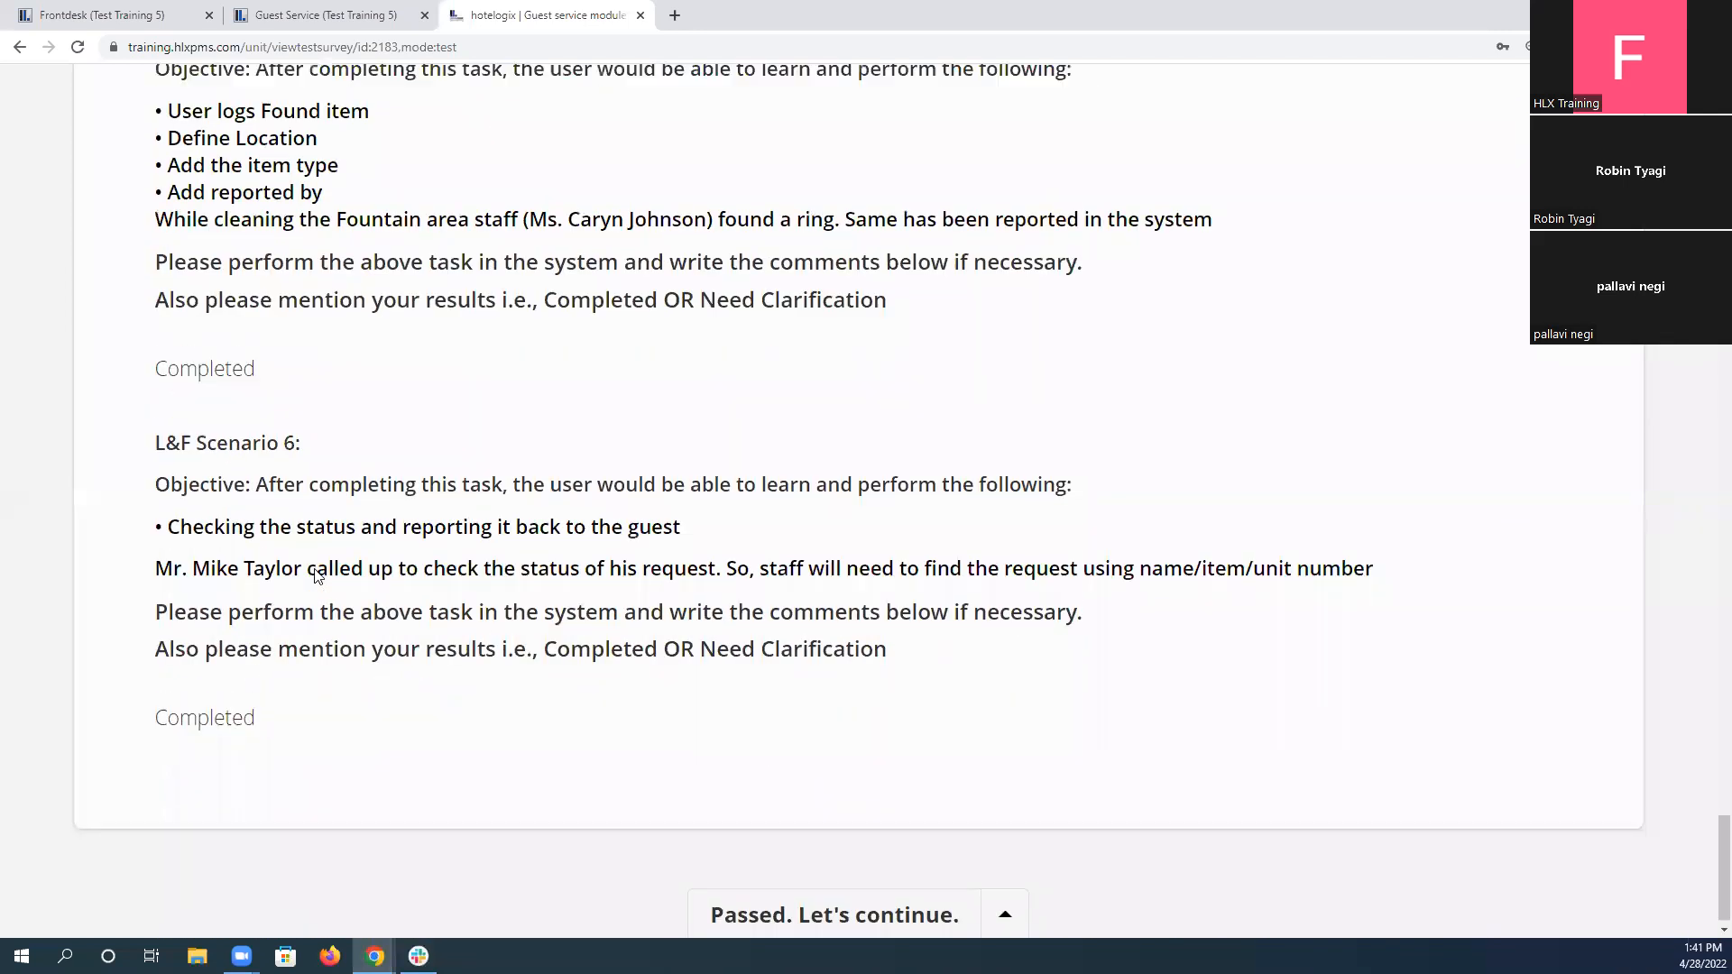
scroll(315, 570, "up", 15)
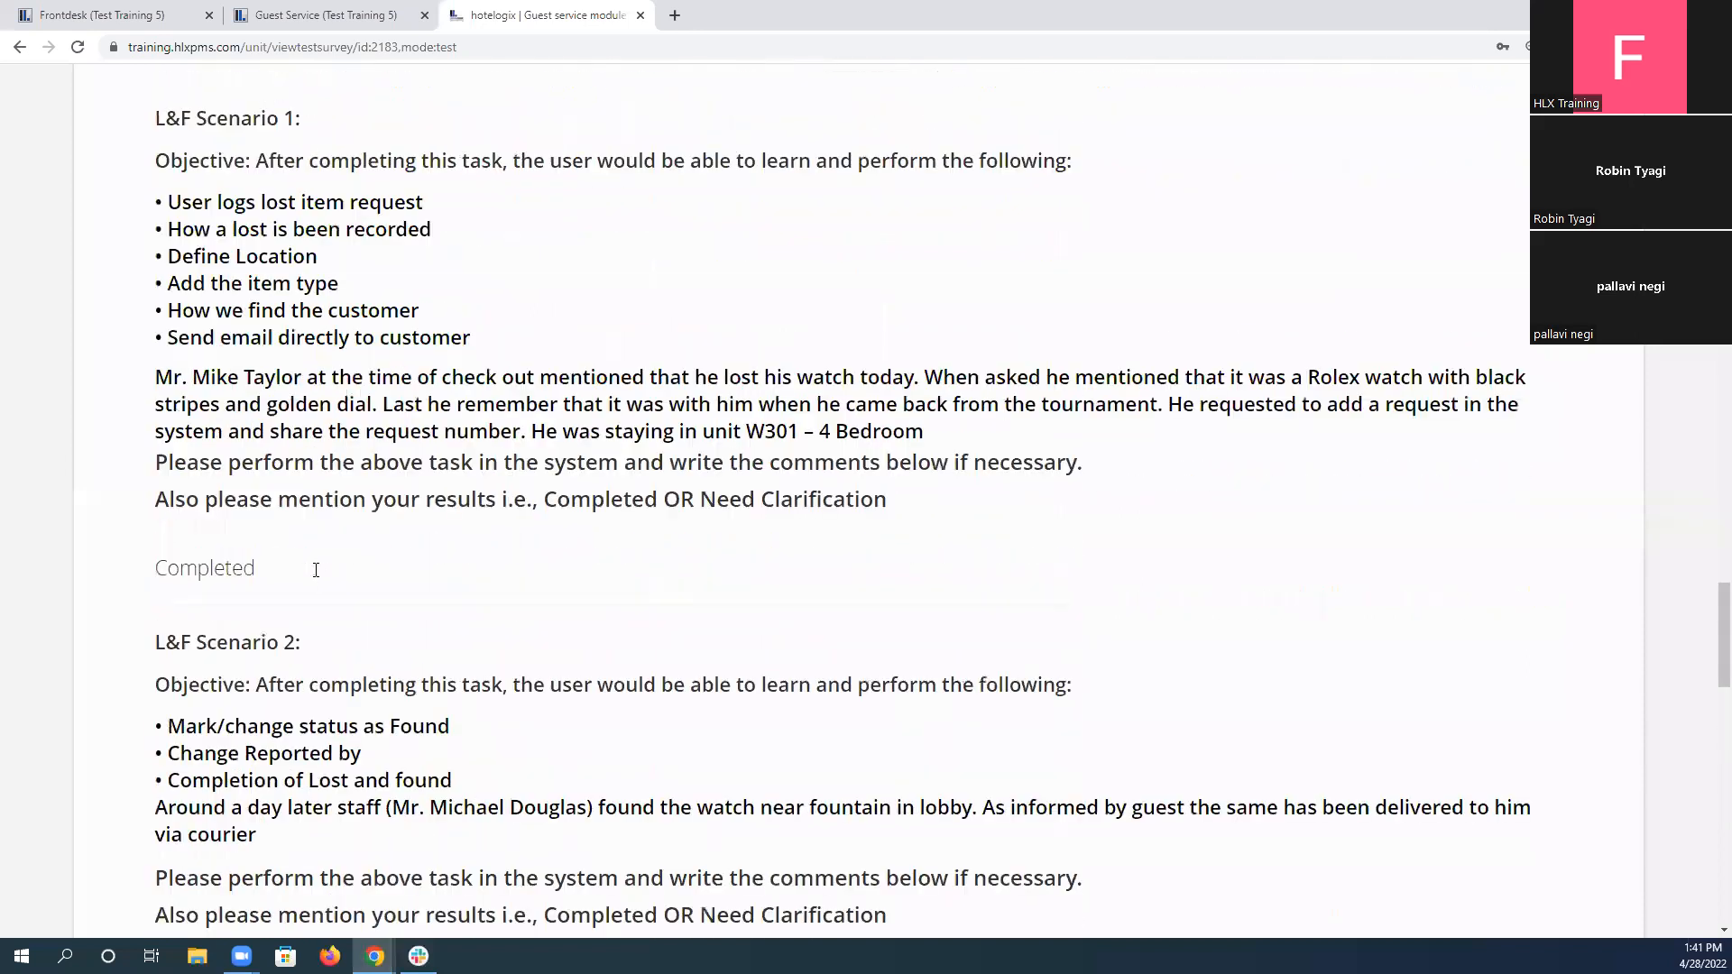
scroll(315, 576, "up", 9)
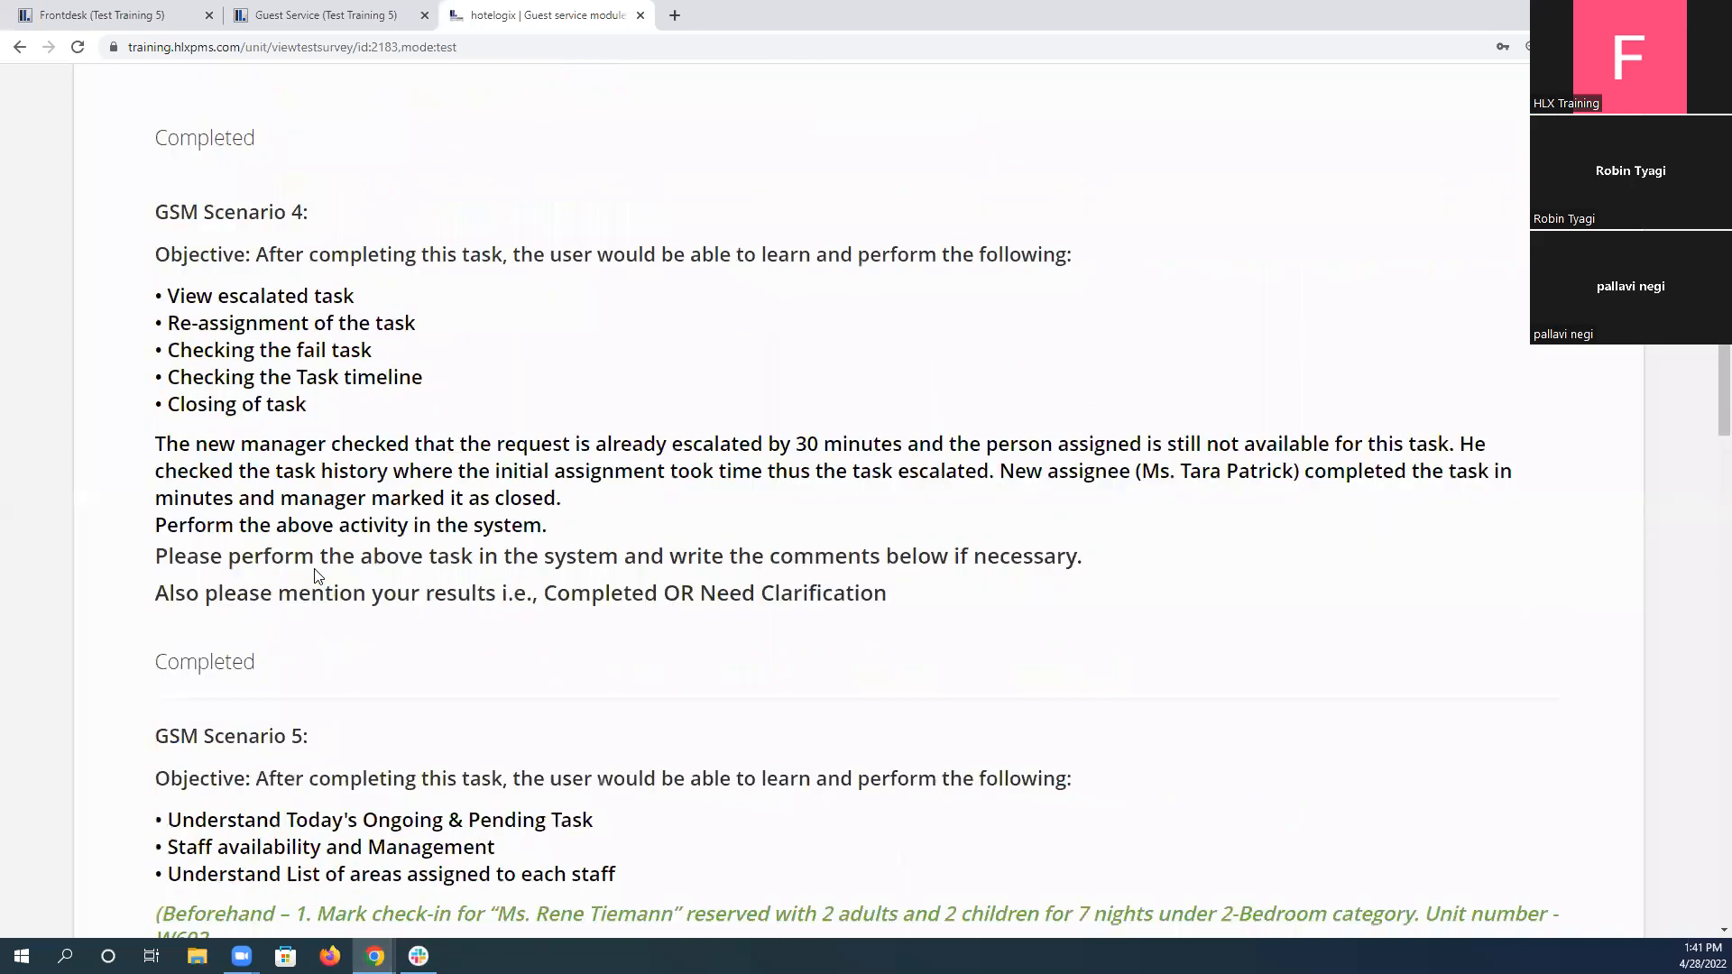
scroll(315, 573, "up", 15)
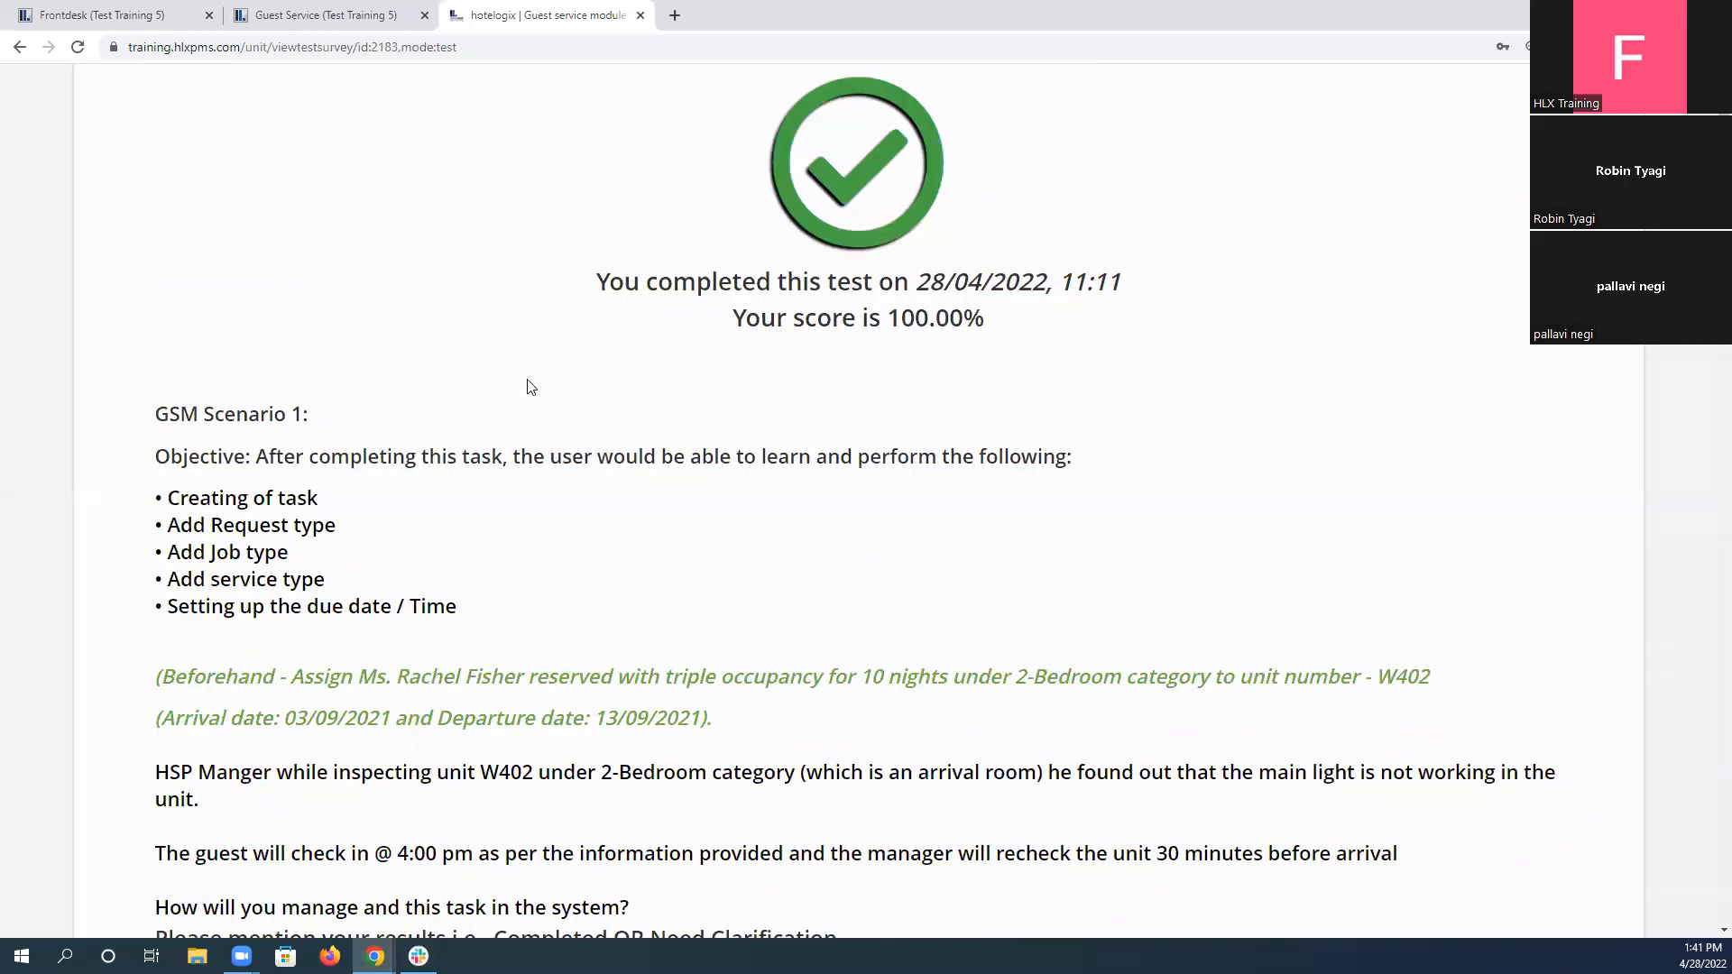
key("ctrl+shift+Tab")
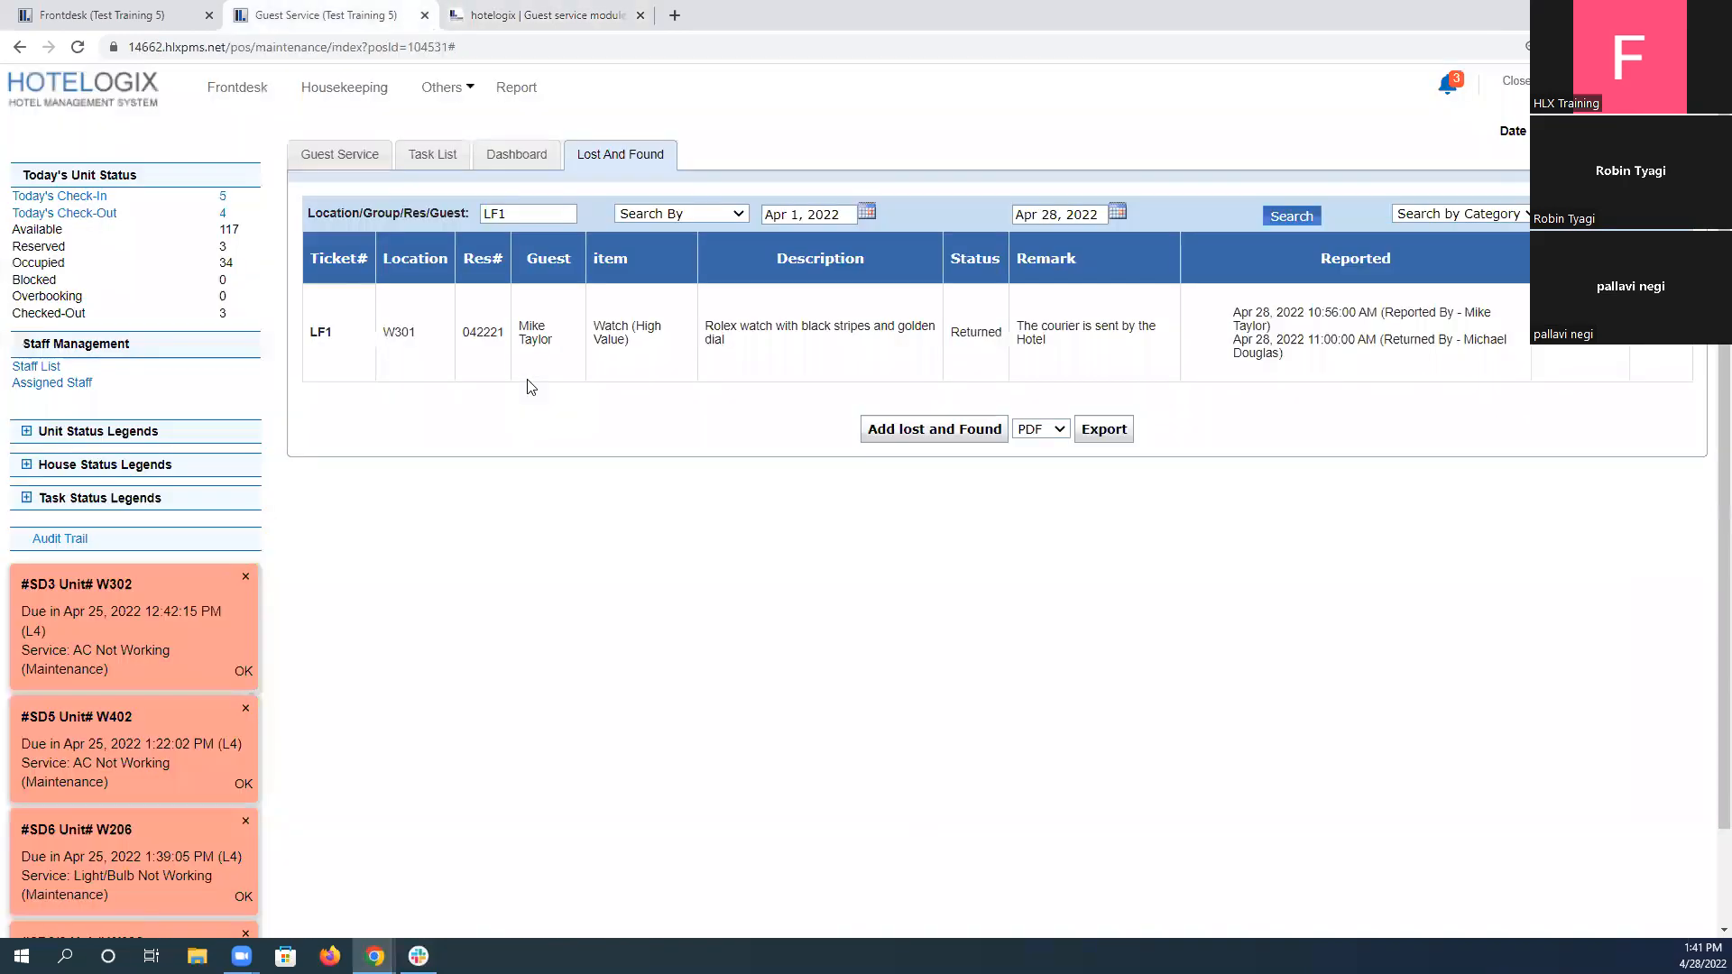